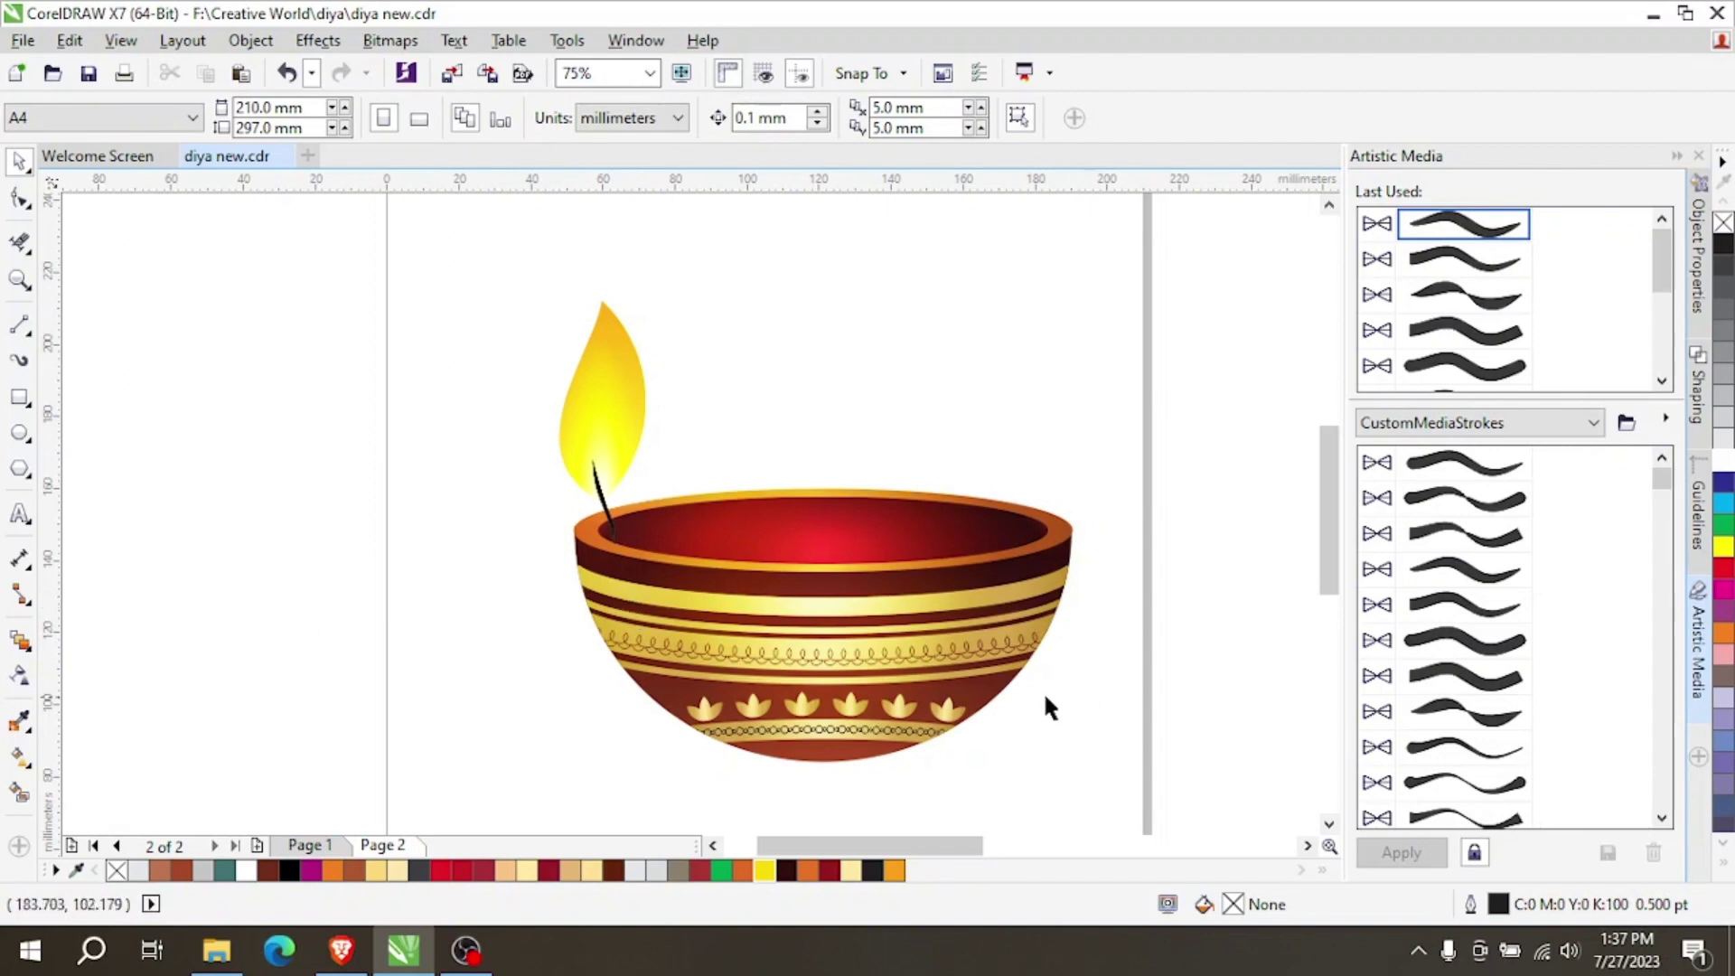
{"action": "scroll", "coordinate": [863, 696], "scroll_direction": "up", "scroll_amount": 2}
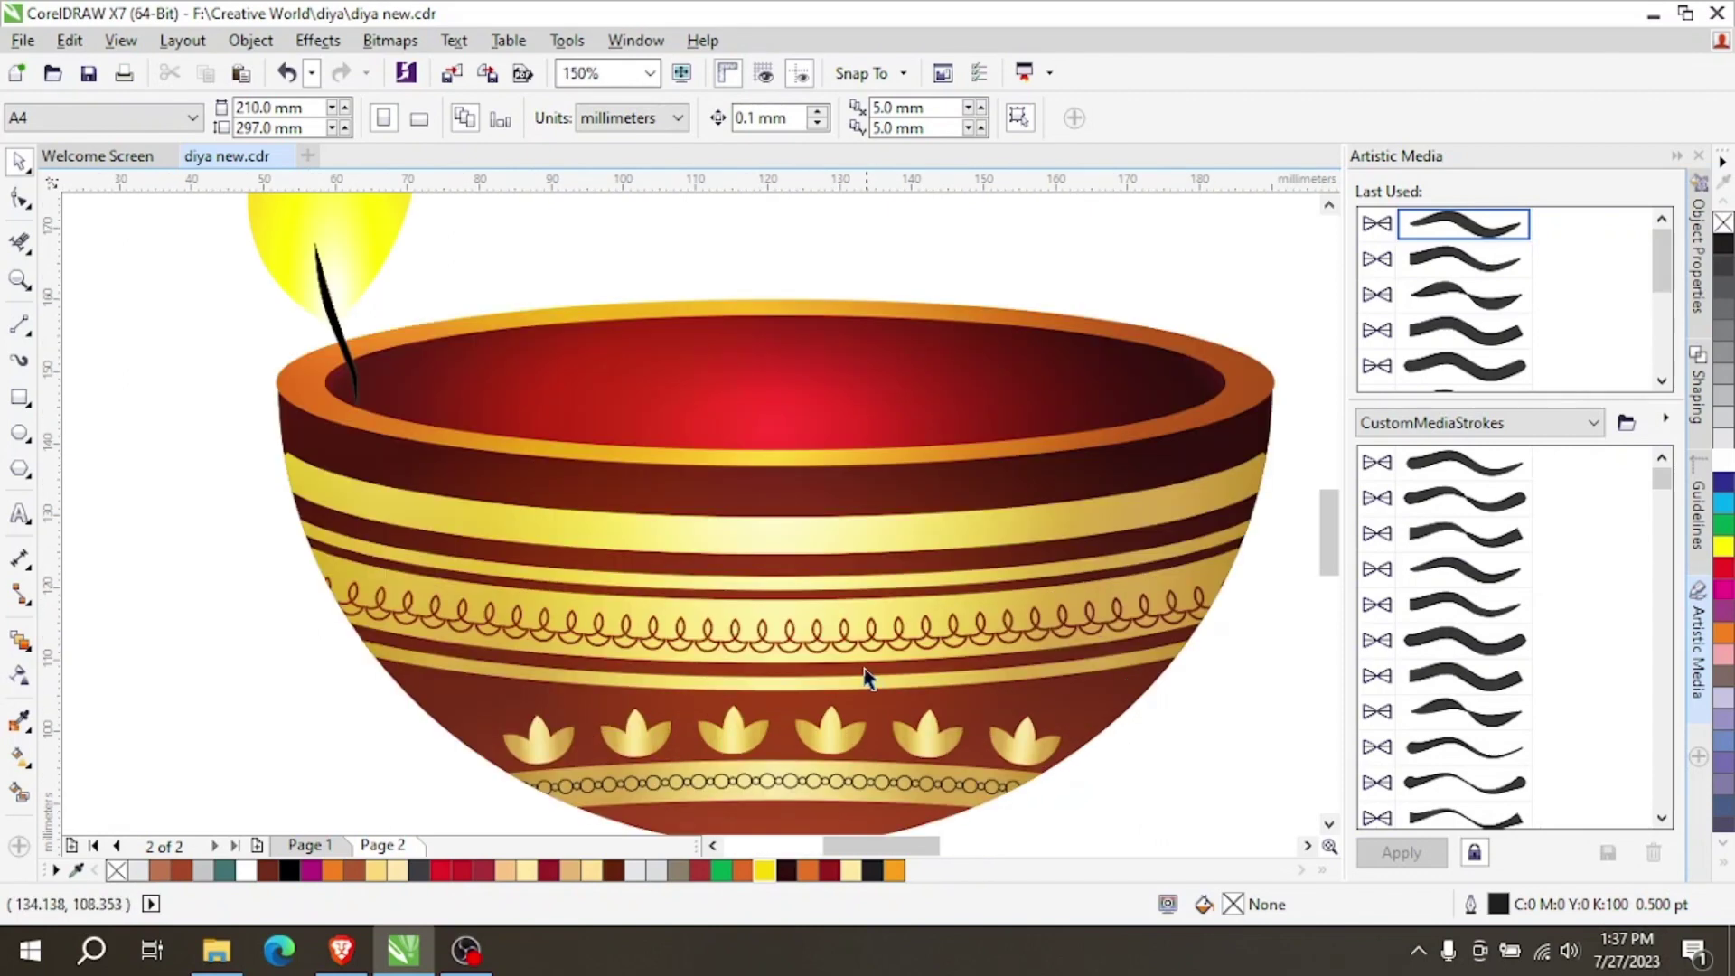
{"action": "scroll", "coordinate": [830, 605], "scroll_direction": "down", "scroll_amount": 1}
{"action": "scroll", "coordinate": [823, 591], "scroll_direction": "down", "scroll_amount": 2}
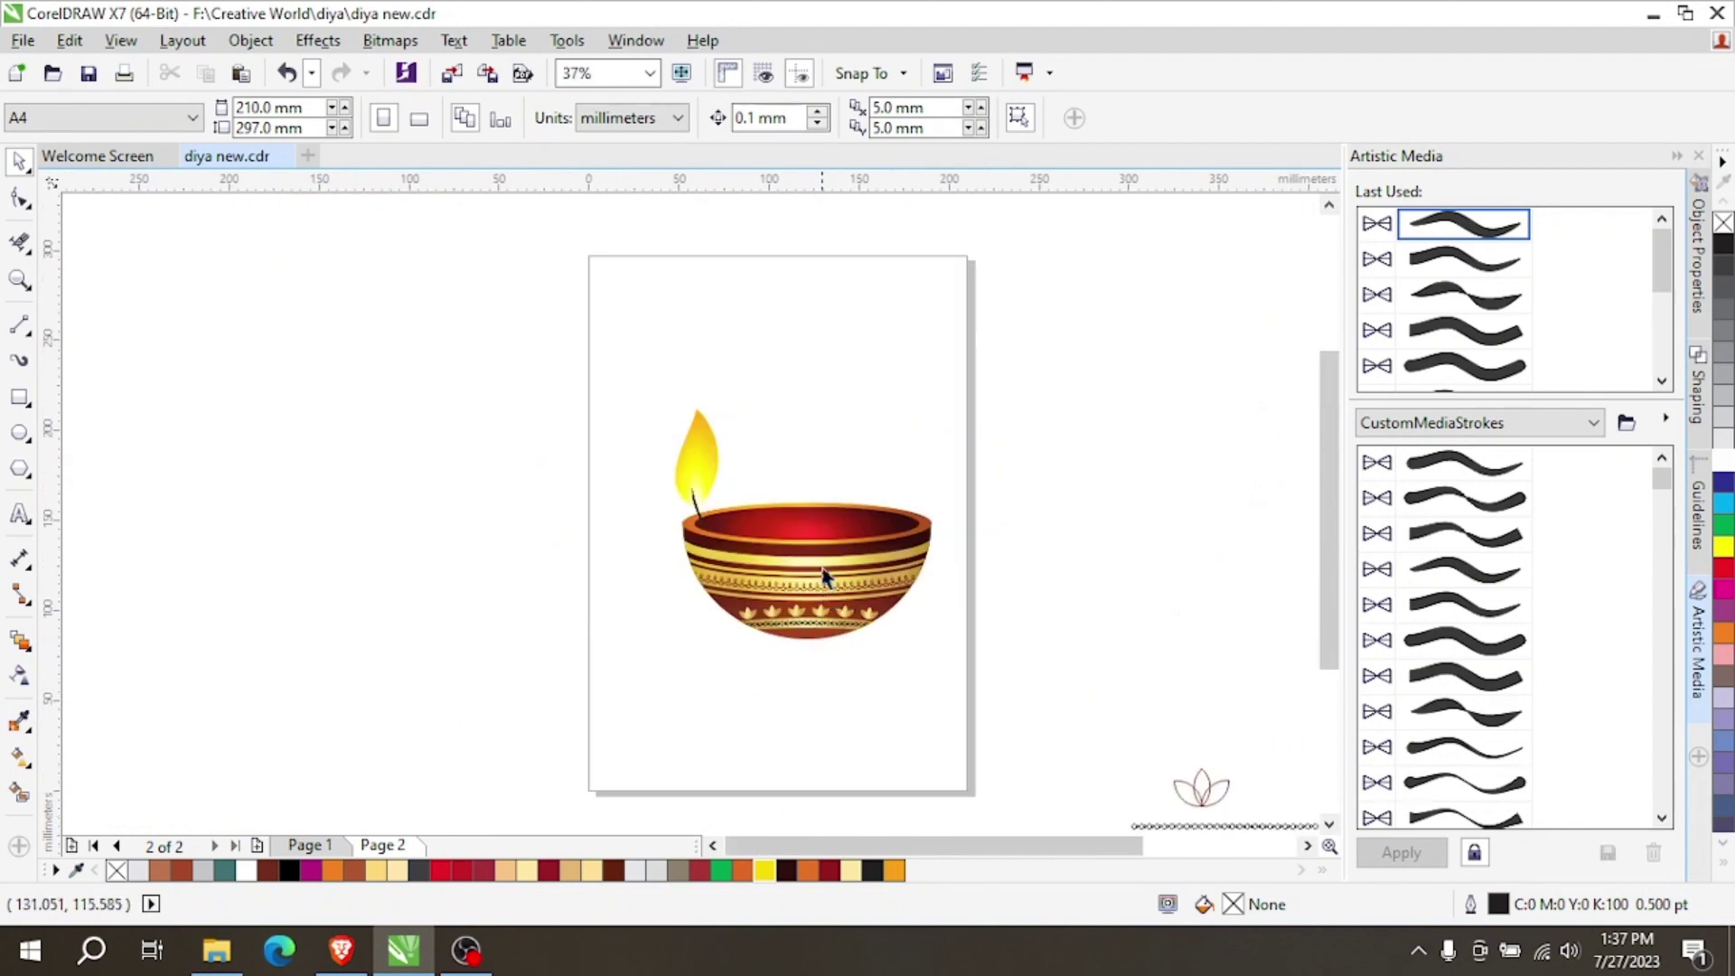
{"action": "scroll", "coordinate": [824, 573], "scroll_direction": "up", "scroll_amount": 1}
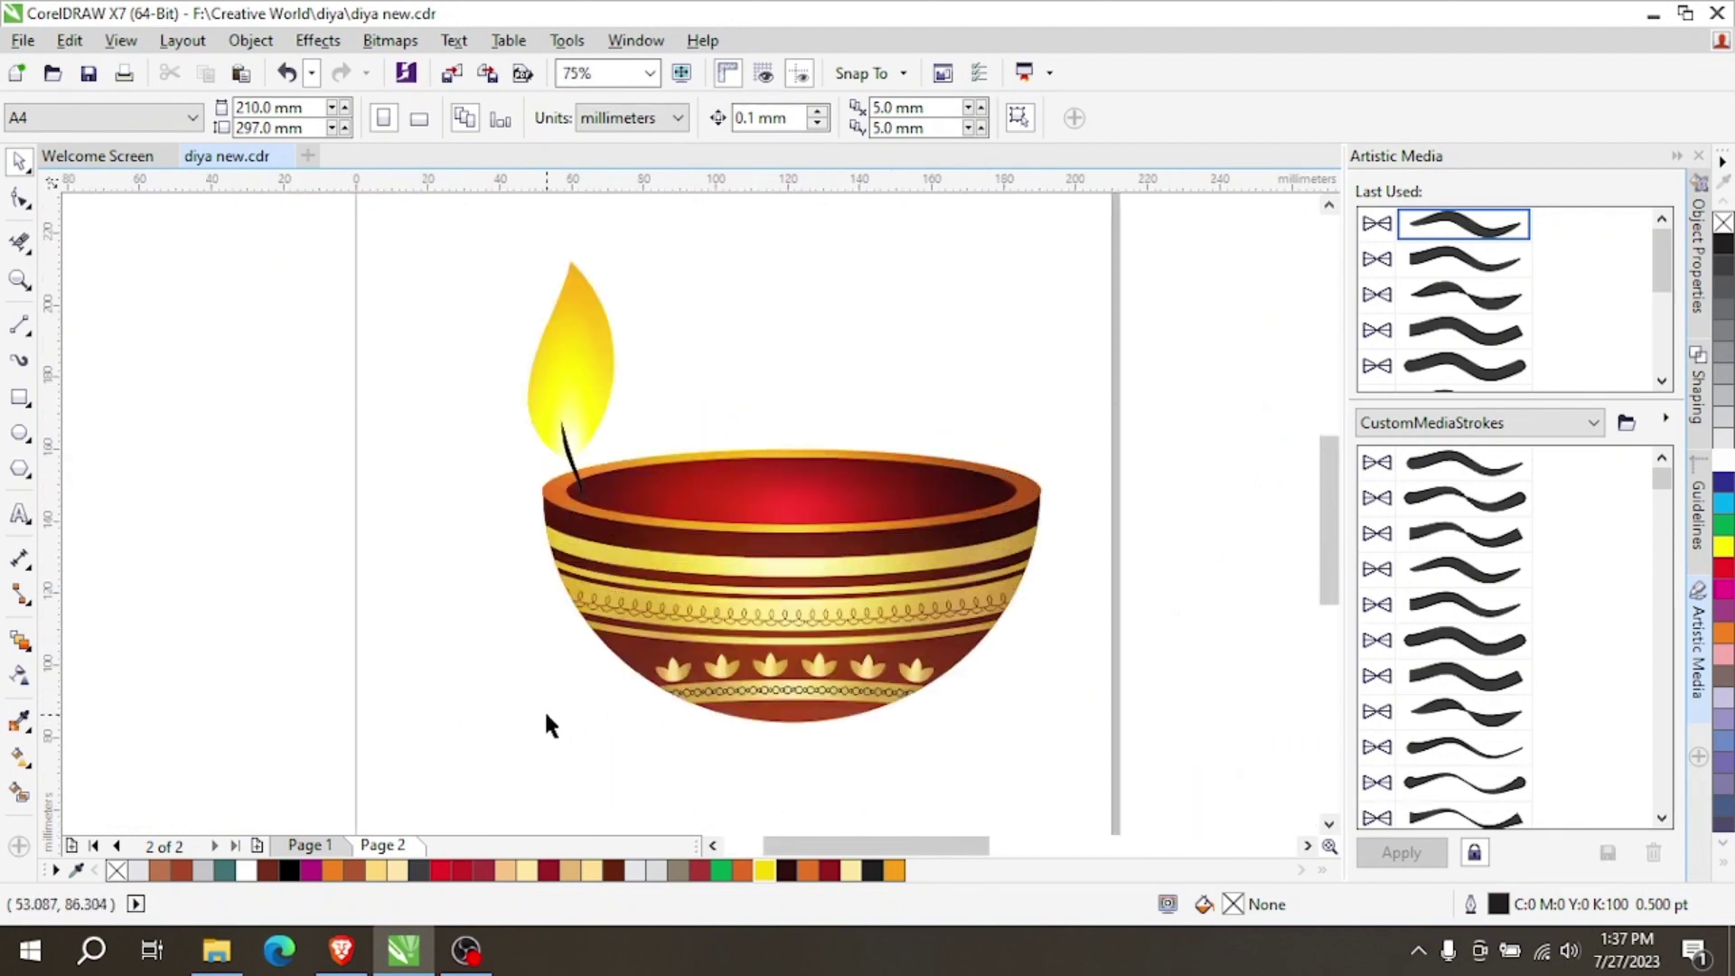
Draw a circle on Page 1, move it up toward the page's middle and scale it to about 122 mm across.
{"action": "left_click", "coordinate": [310, 845]}
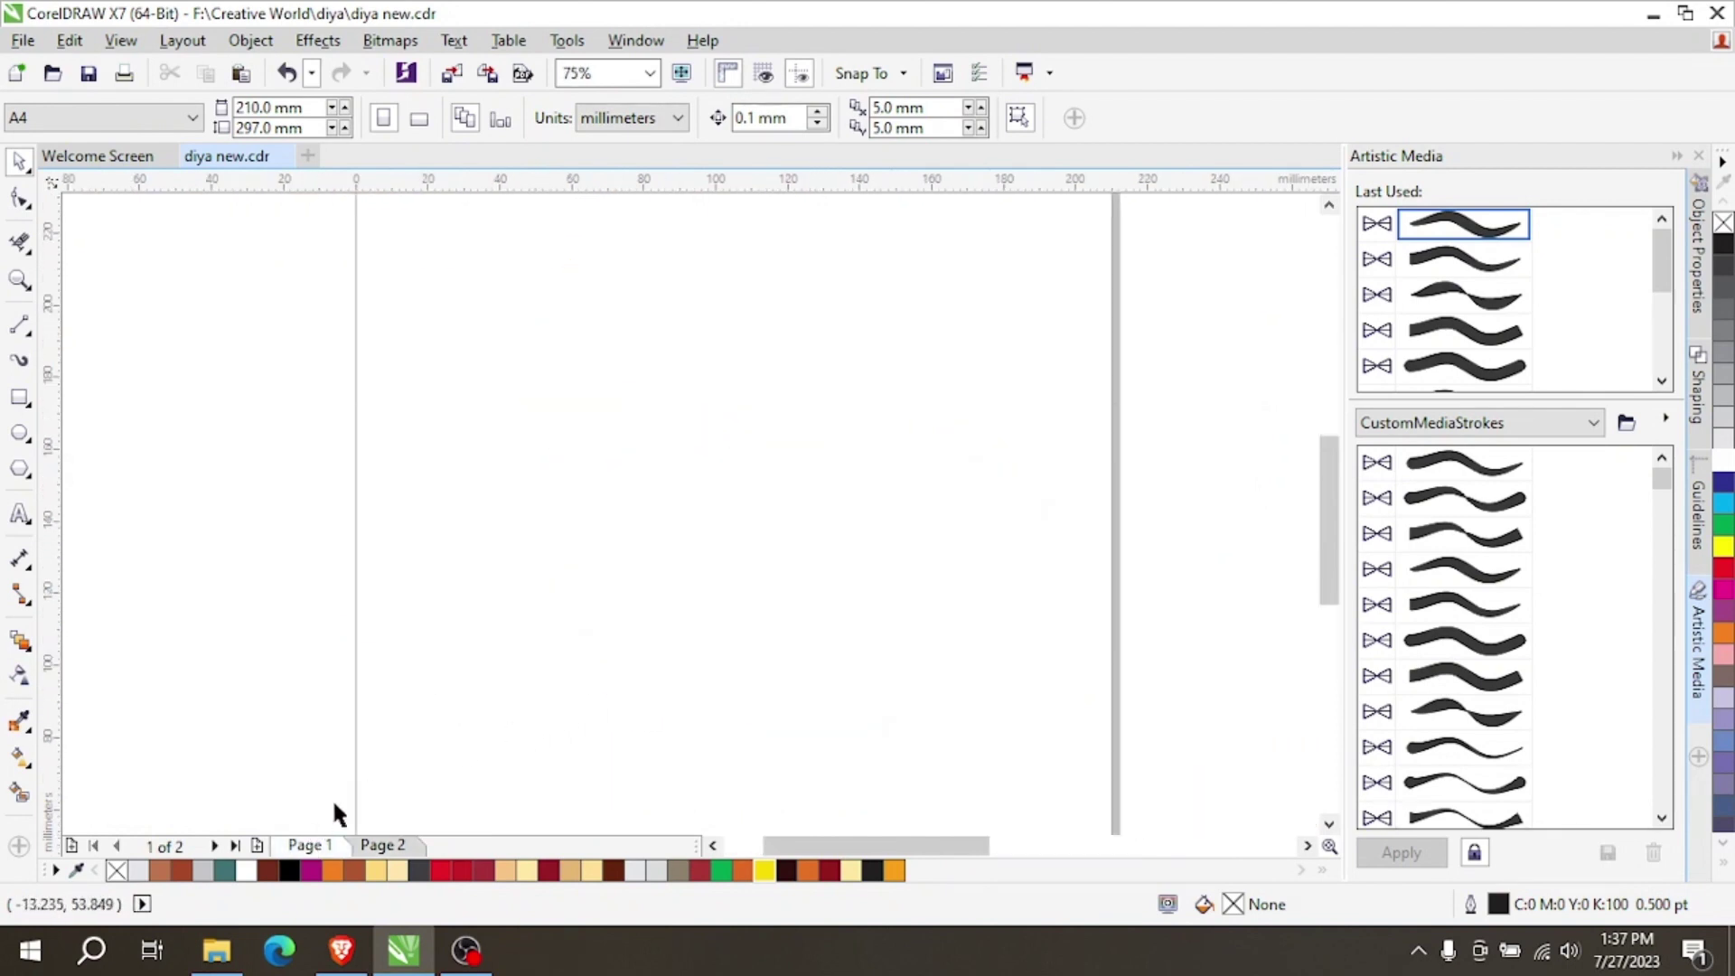
{"action": "left_click", "coordinate": [20, 432]}
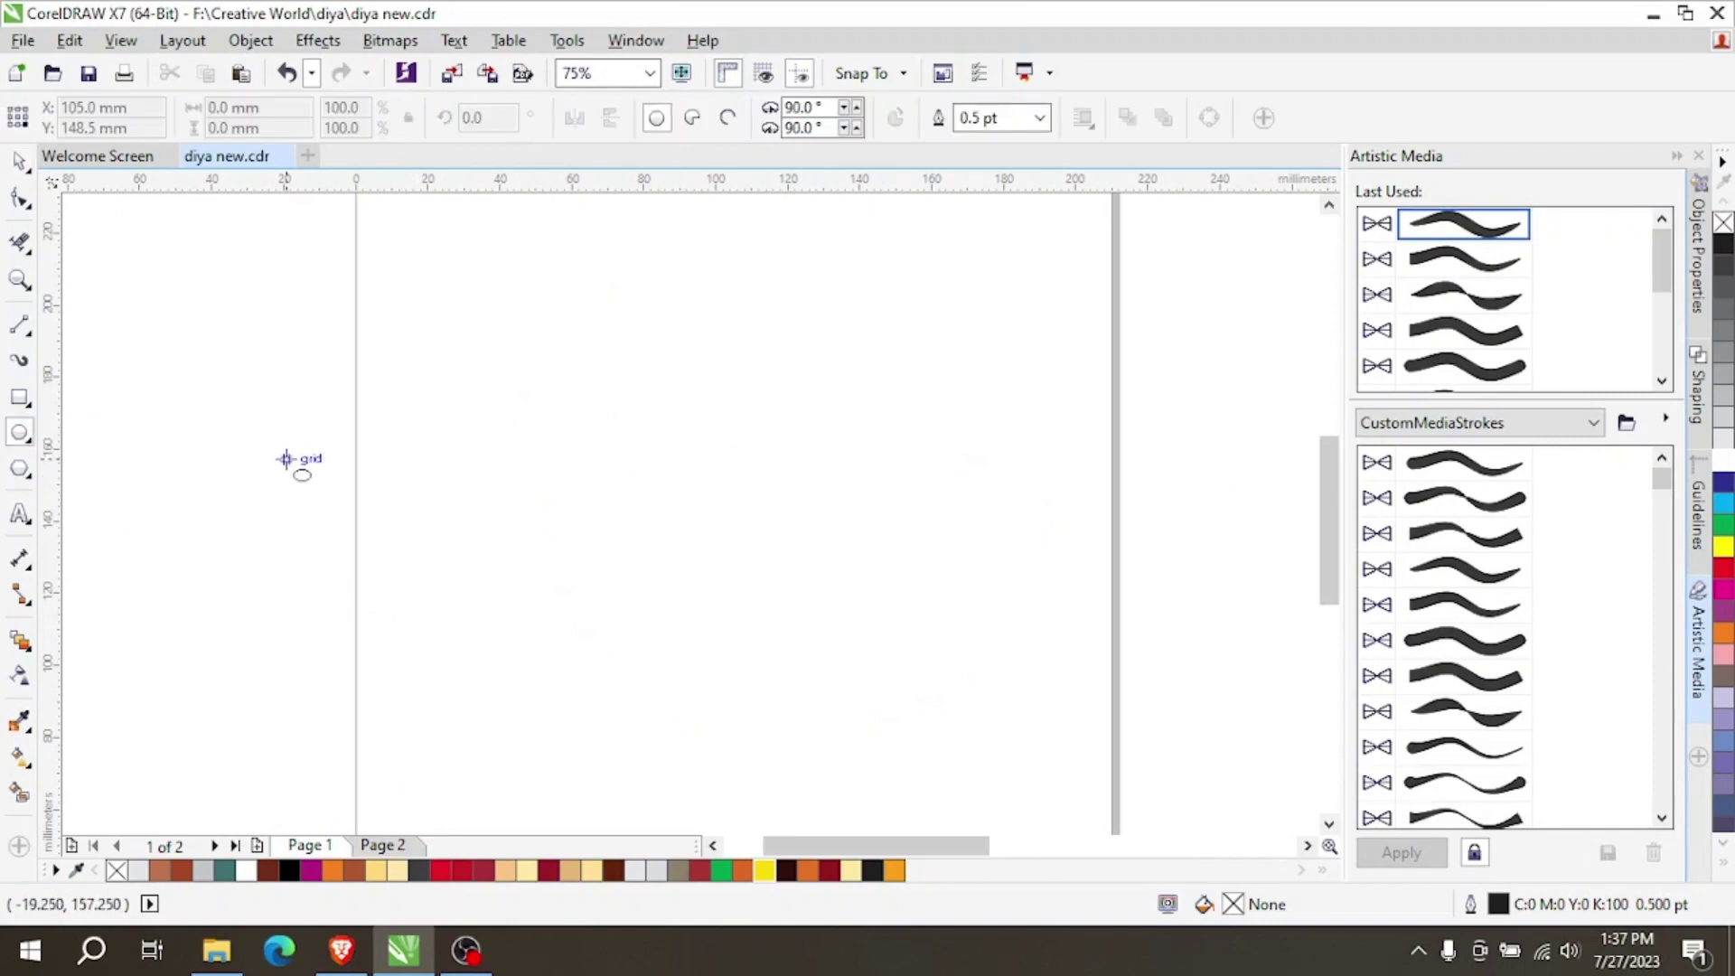
{"action": "left_click_drag", "start_coordinate": [541, 422], "coordinate": [1010, 686]}
{"action": "left_click", "coordinate": [19, 161]}
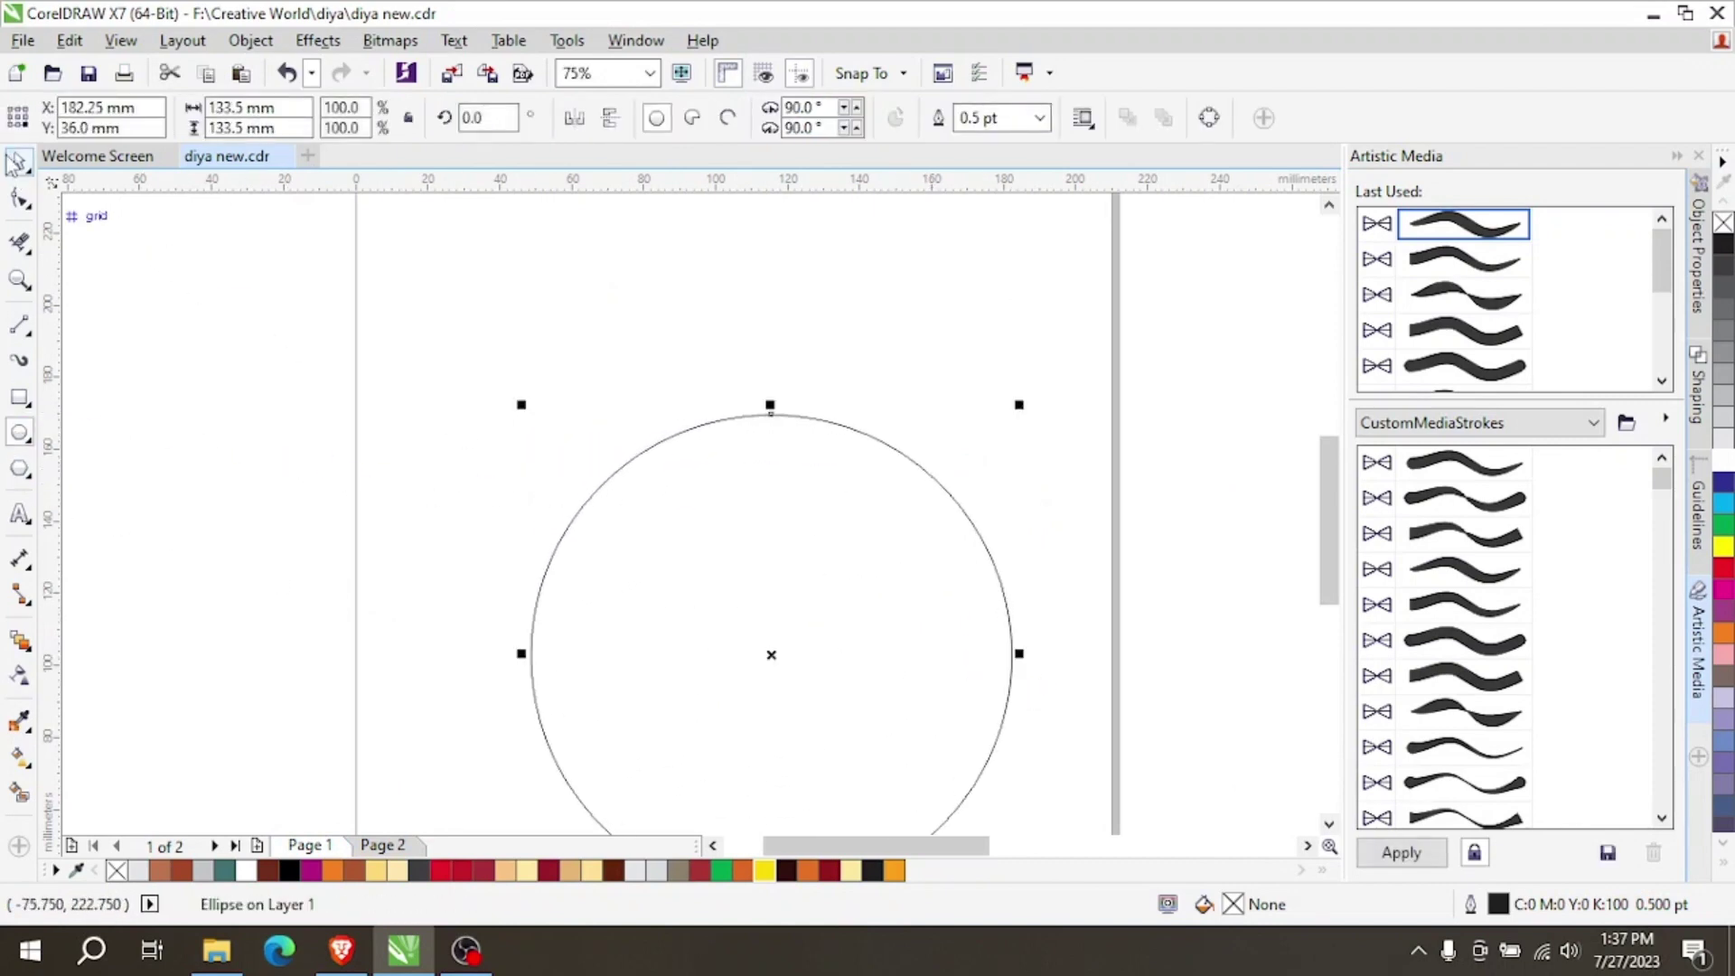
{"action": "left_click_drag", "start_coordinate": [771, 655], "coordinate": [770, 530]}
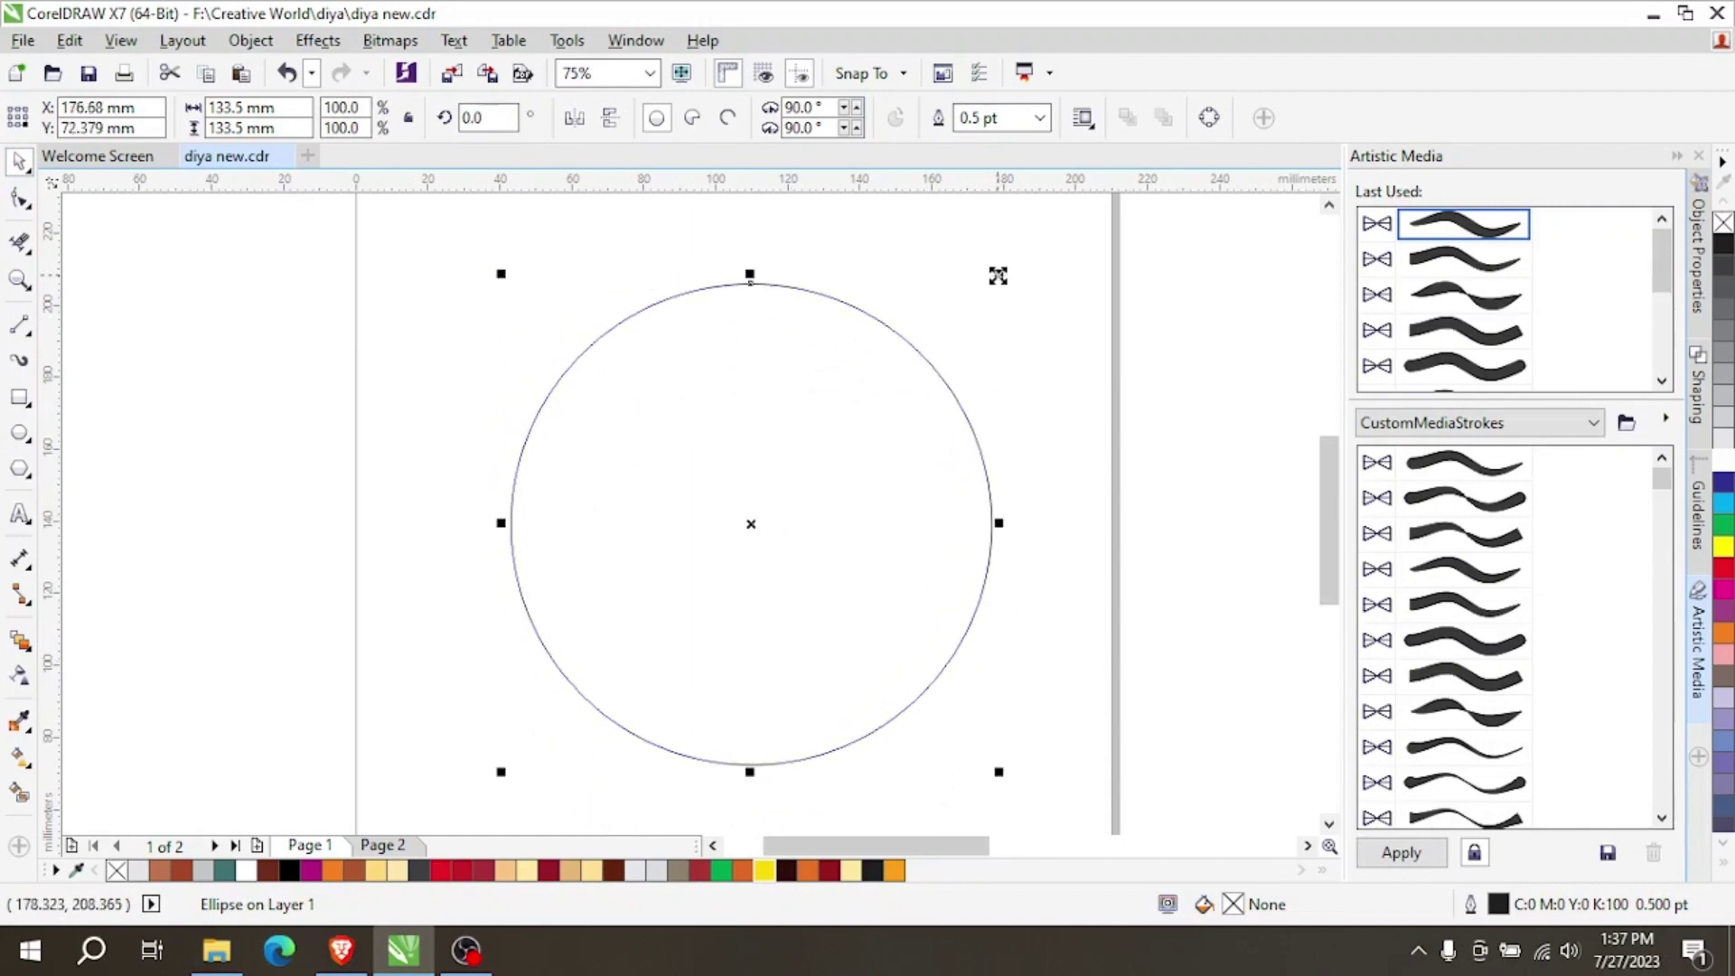
{"action": "left_click_drag", "start_coordinate": [998, 276], "coordinate": [979, 295]}
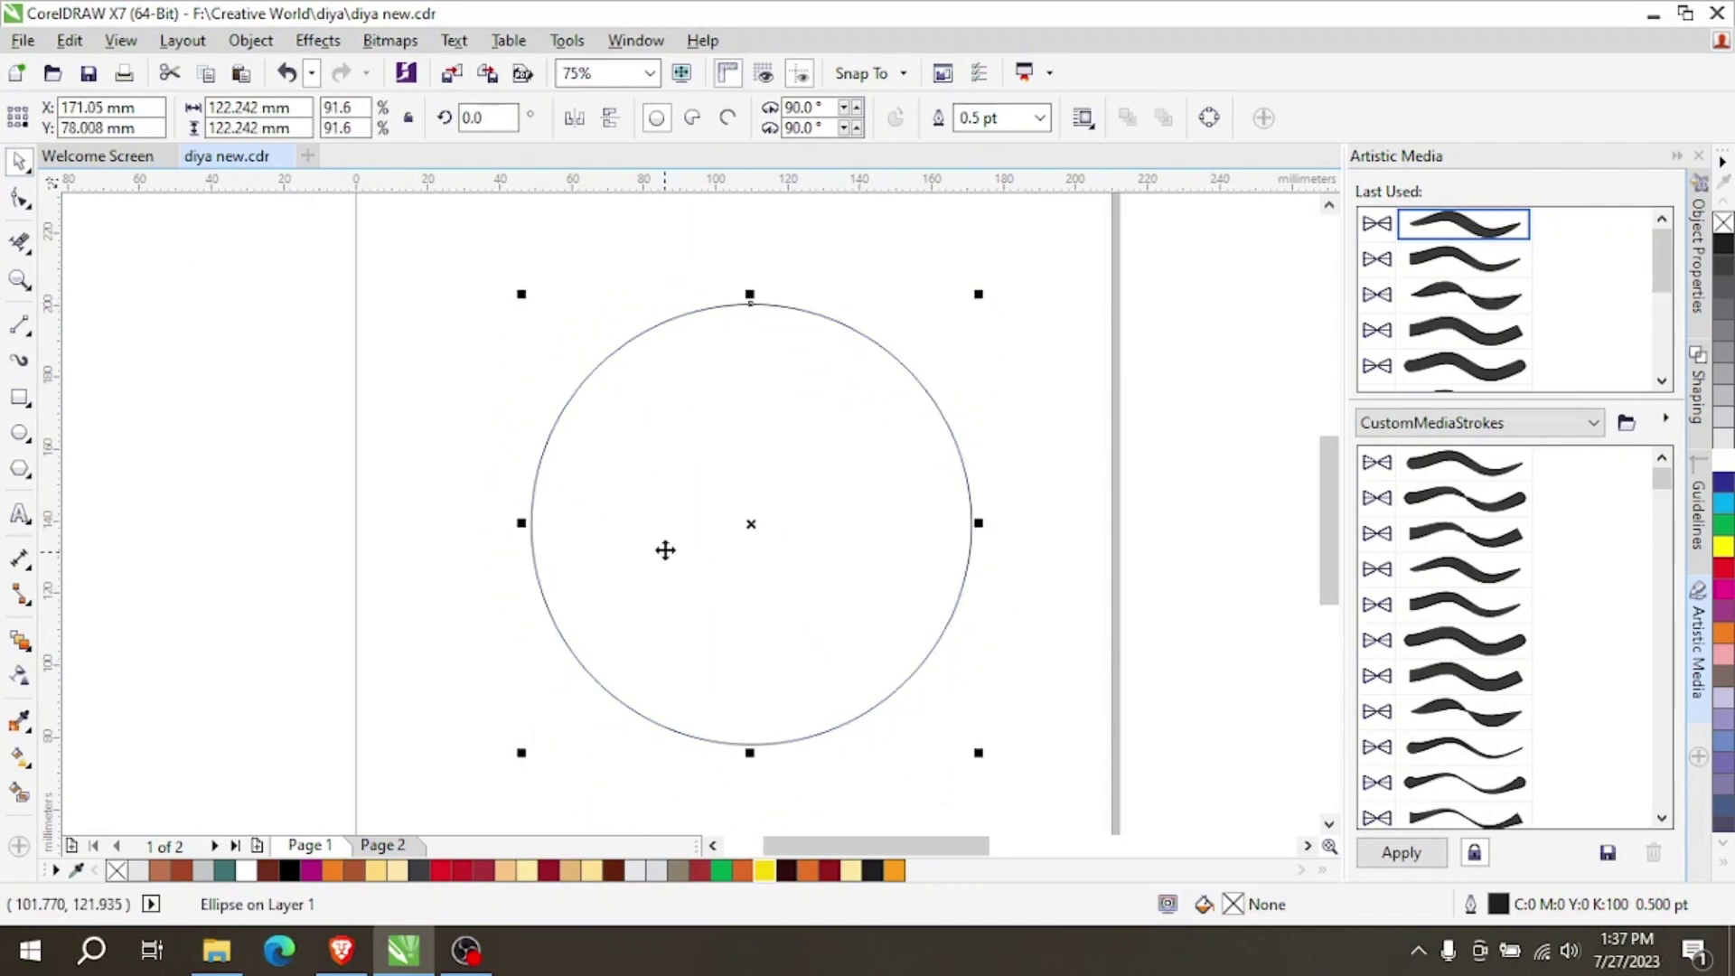
Draw a flat ellipse across the circle's middle and scale it to about 123 by 17 mm, slightly overlapping the circle's sides.
{"action": "left_click", "coordinate": [20, 433]}
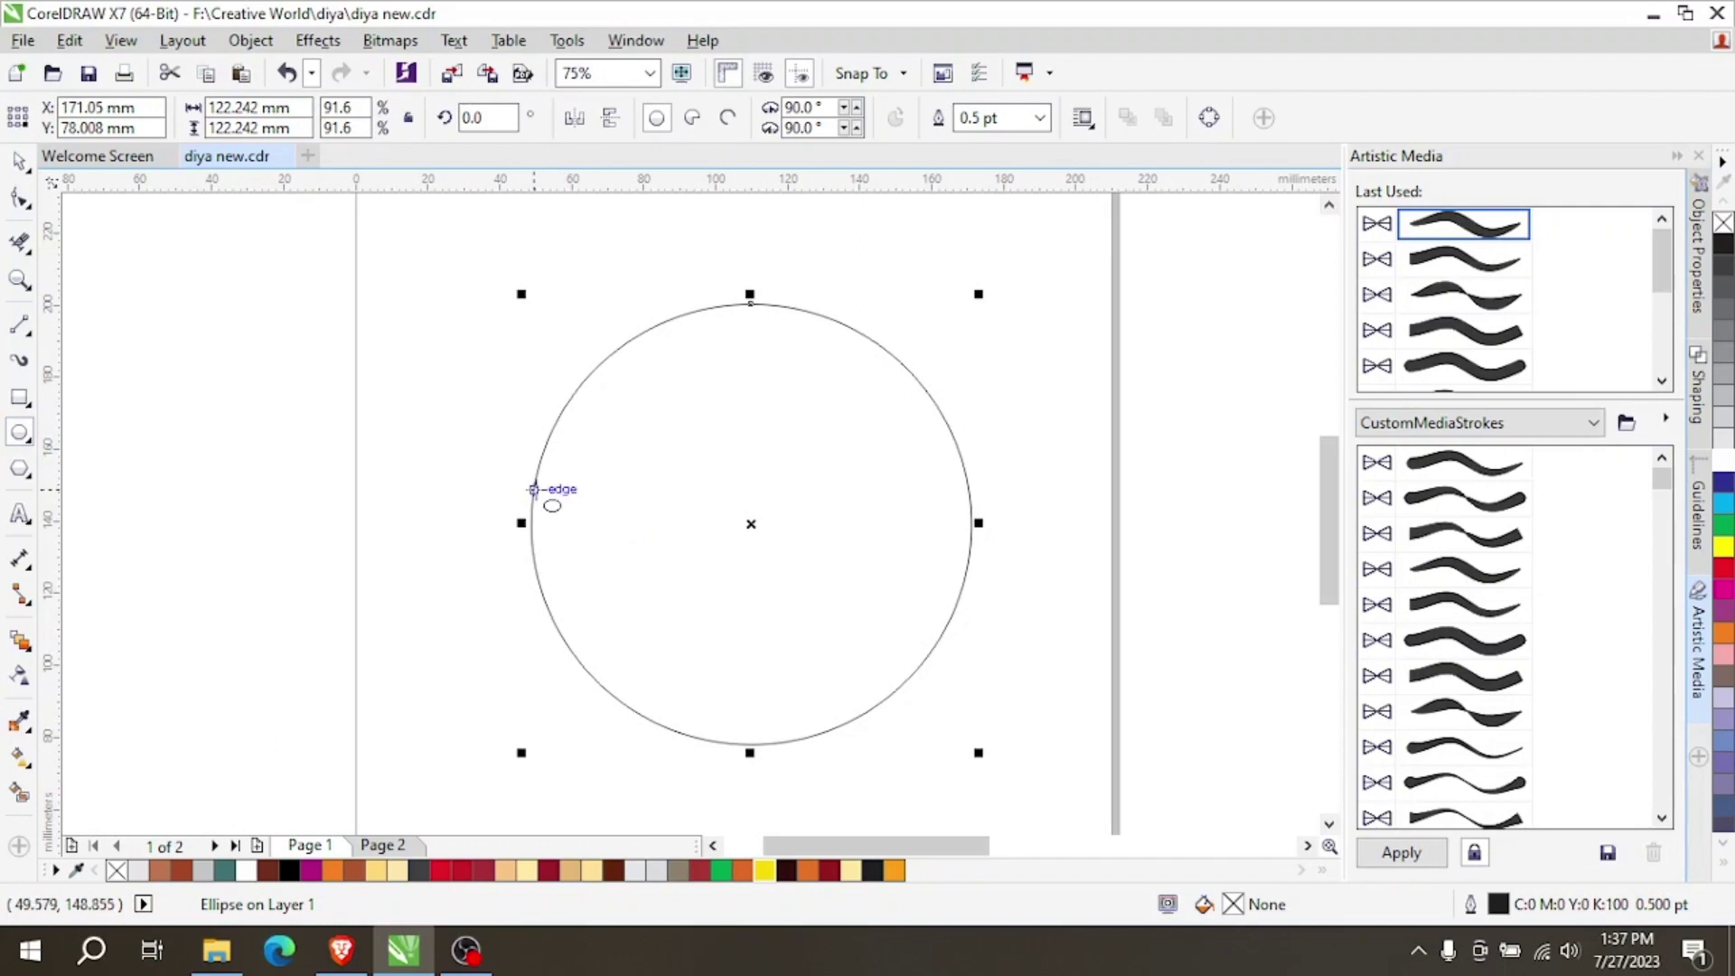
{"action": "left_click_drag", "start_coordinate": [535, 489], "coordinate": [969, 551]}
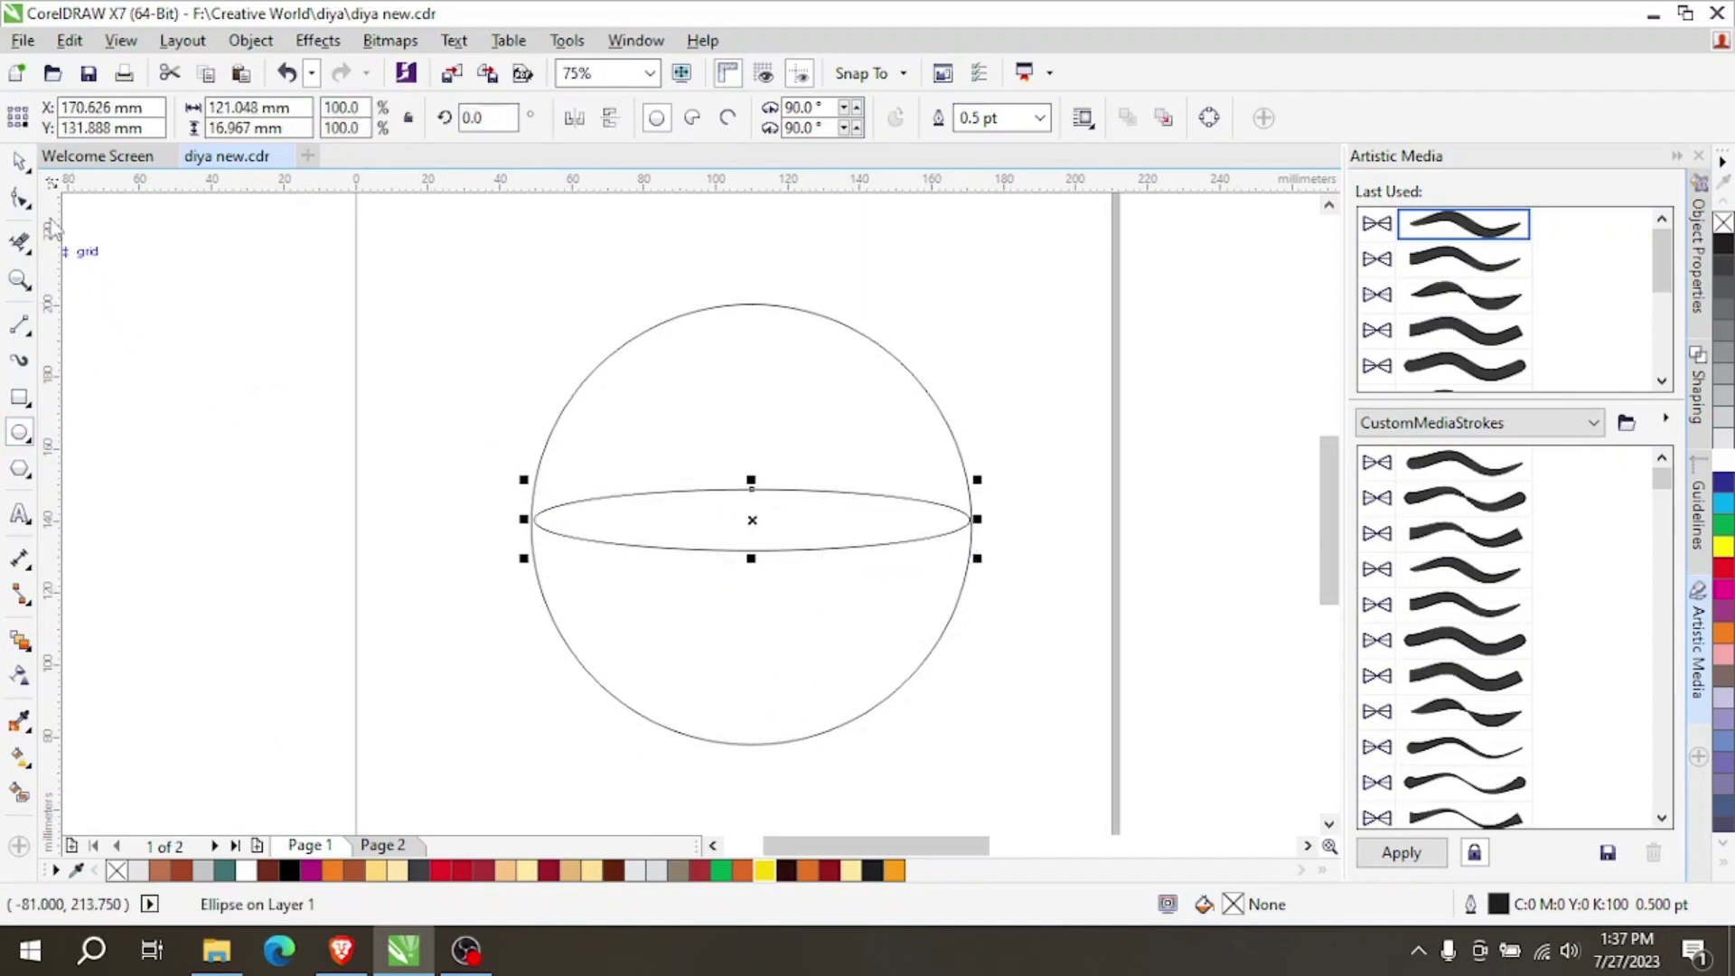
{"action": "key", "text": "space"}
{"action": "scroll", "coordinate": [899, 551], "scroll_direction": "up", "scroll_amount": 2}
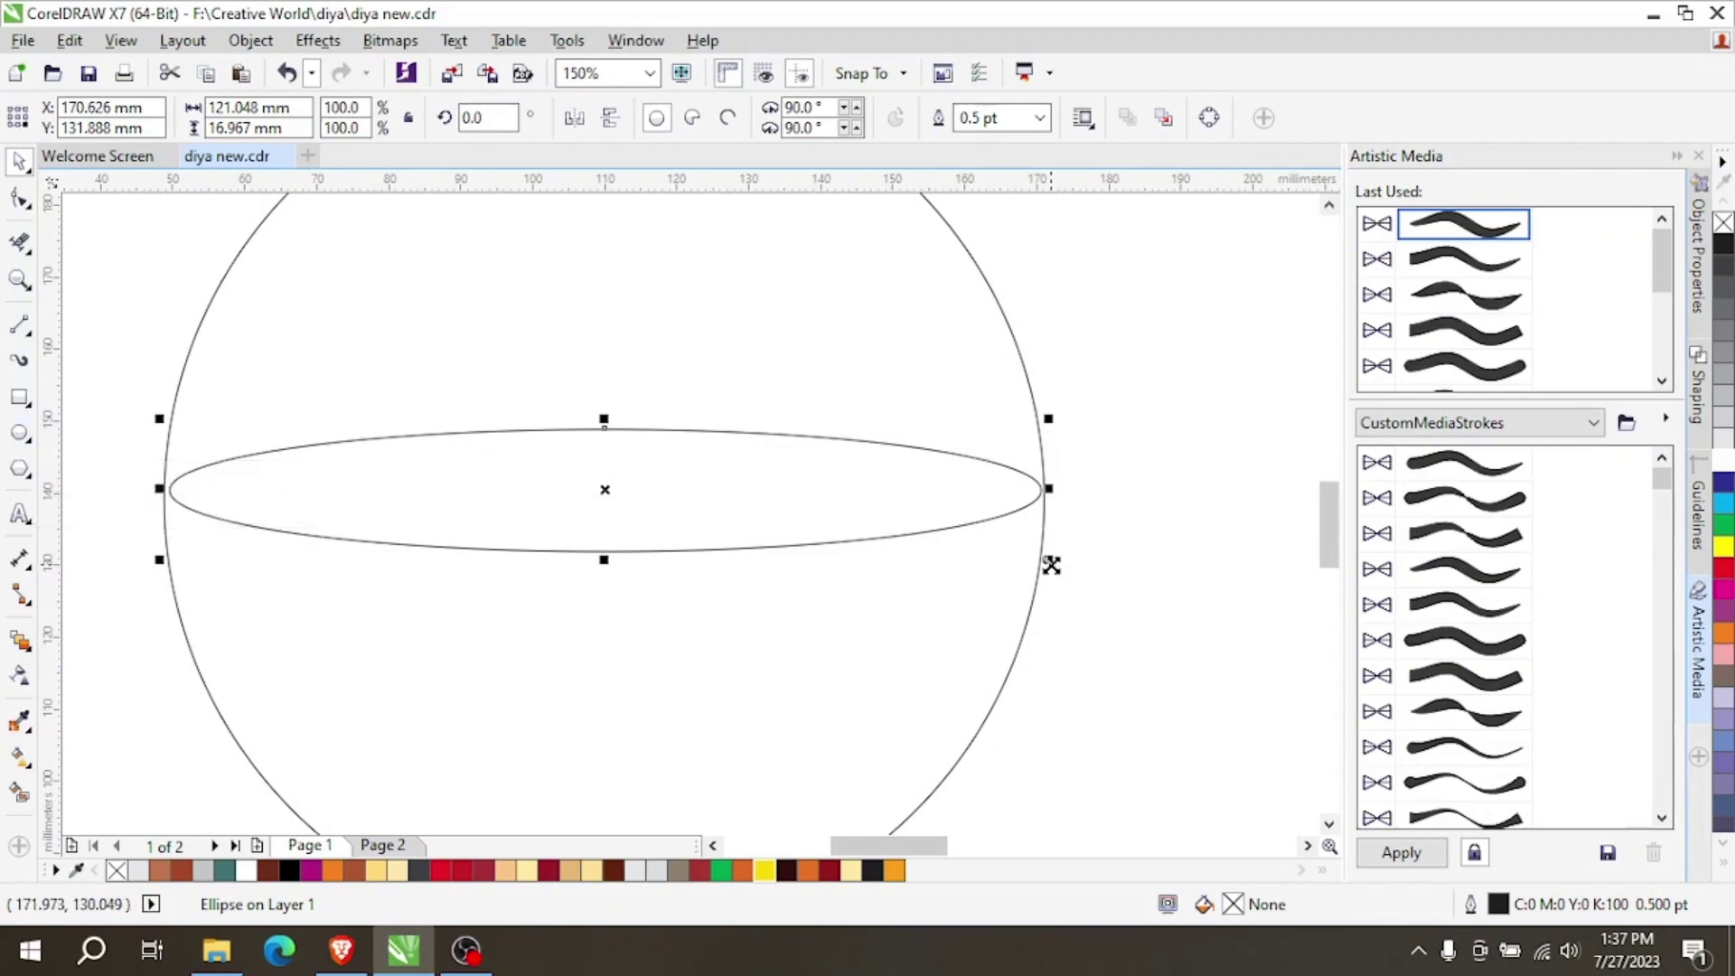
{"action": "left_click_drag", "start_coordinate": [1053, 569], "coordinate": [1059, 571]}
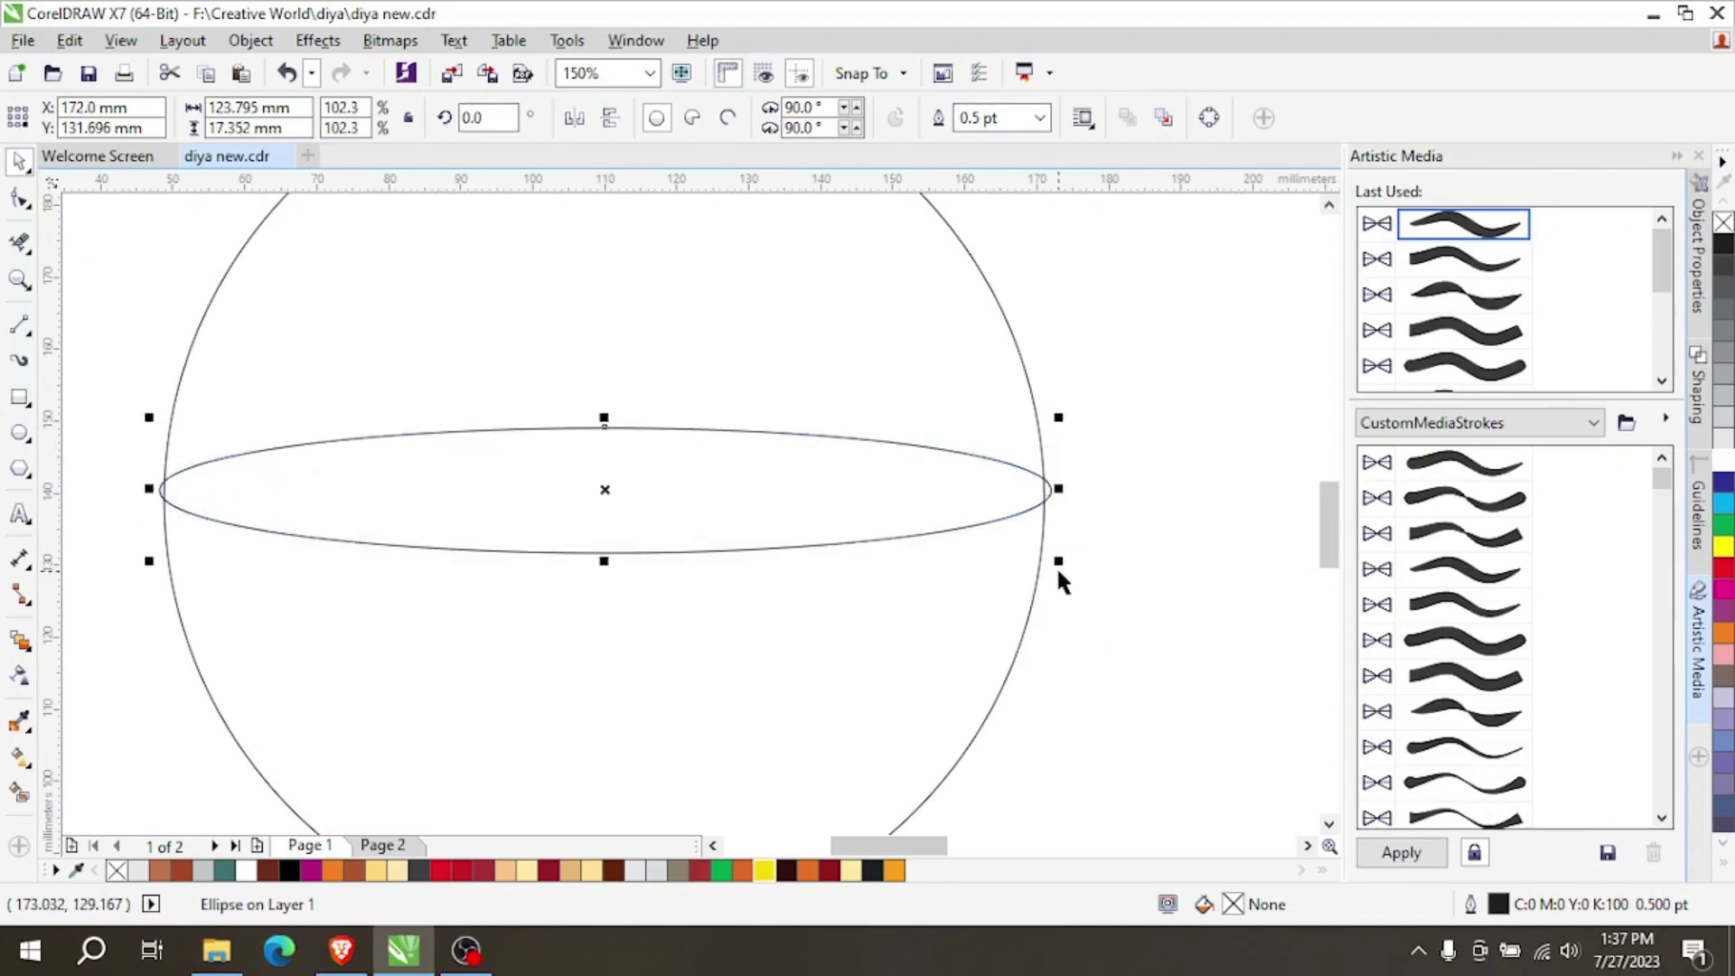
{"action": "scroll", "coordinate": [1057, 508], "scroll_direction": "up", "scroll_amount": 2}
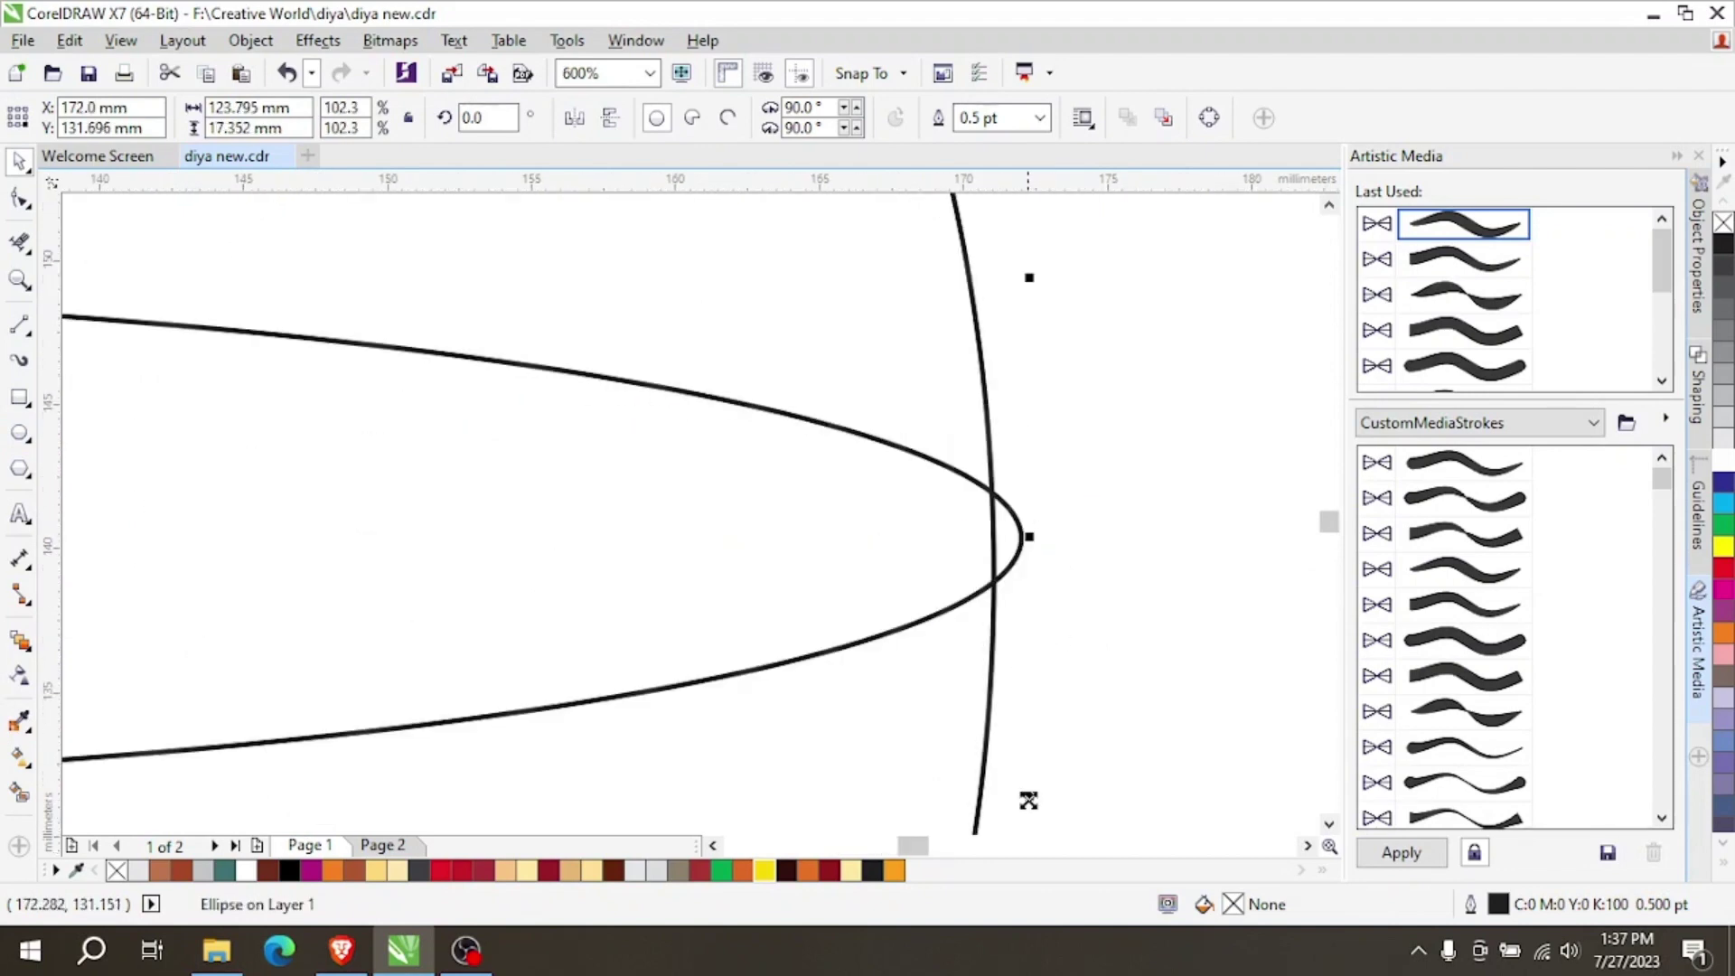
{"action": "left_click_drag", "start_coordinate": [1028, 800], "coordinate": [1018, 793]}
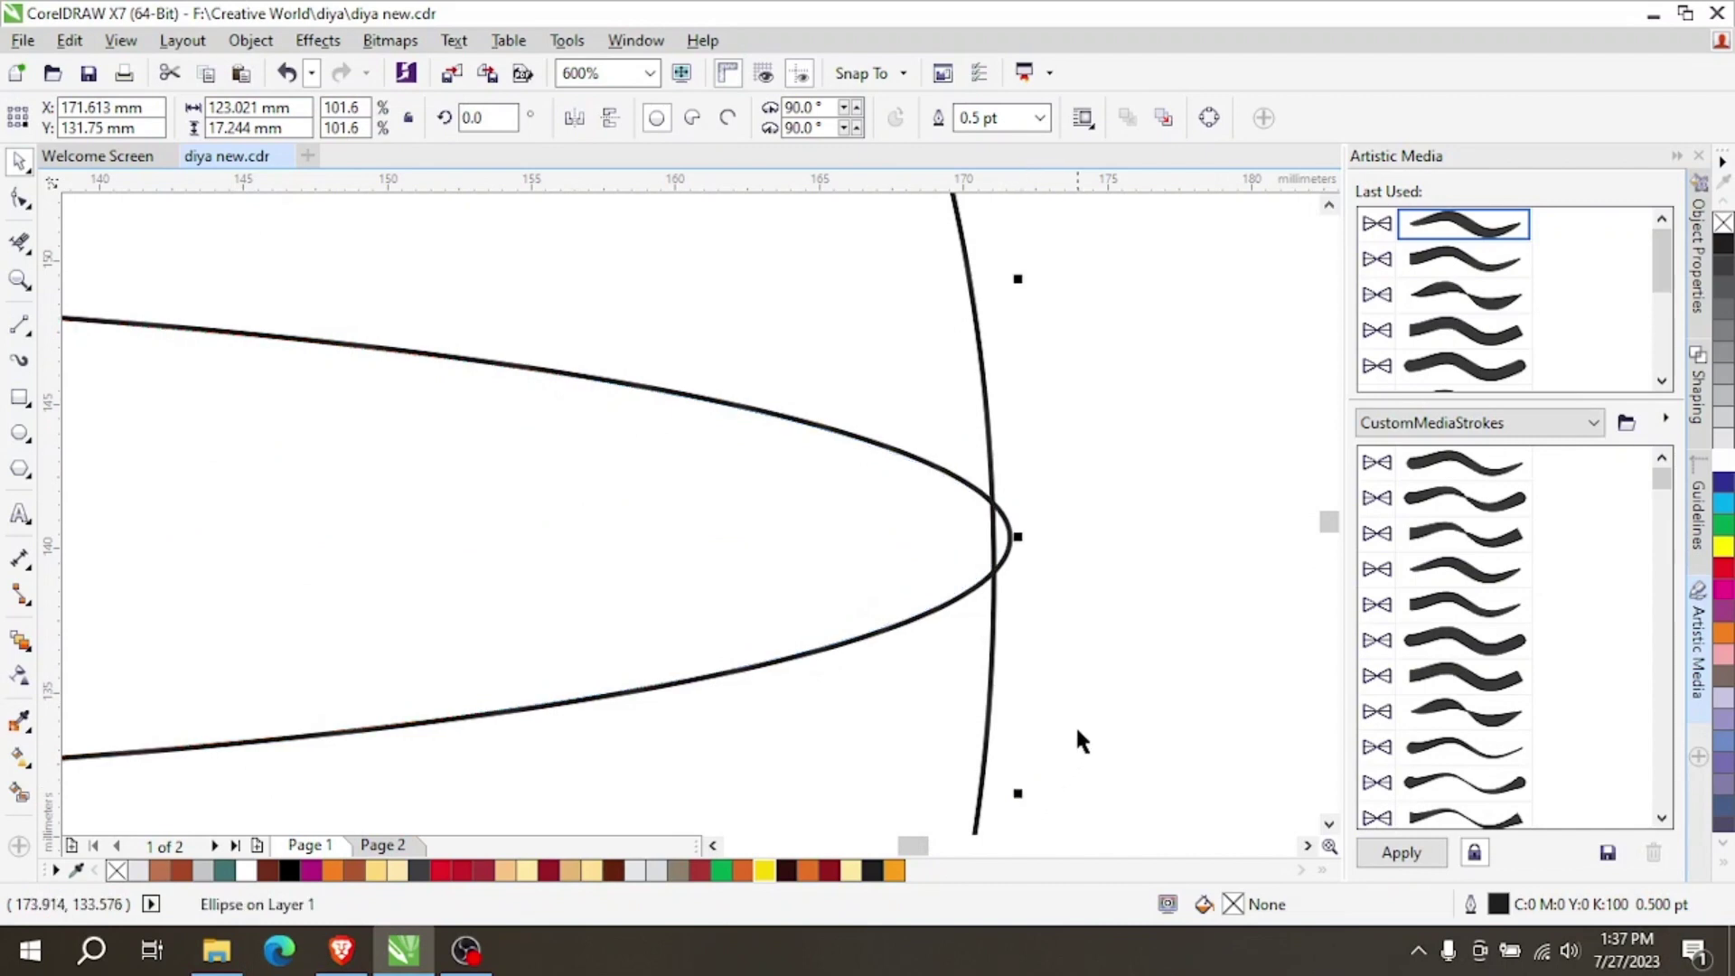
{"action": "scroll", "coordinate": [1088, 654], "scroll_direction": "down", "scroll_amount": 3}
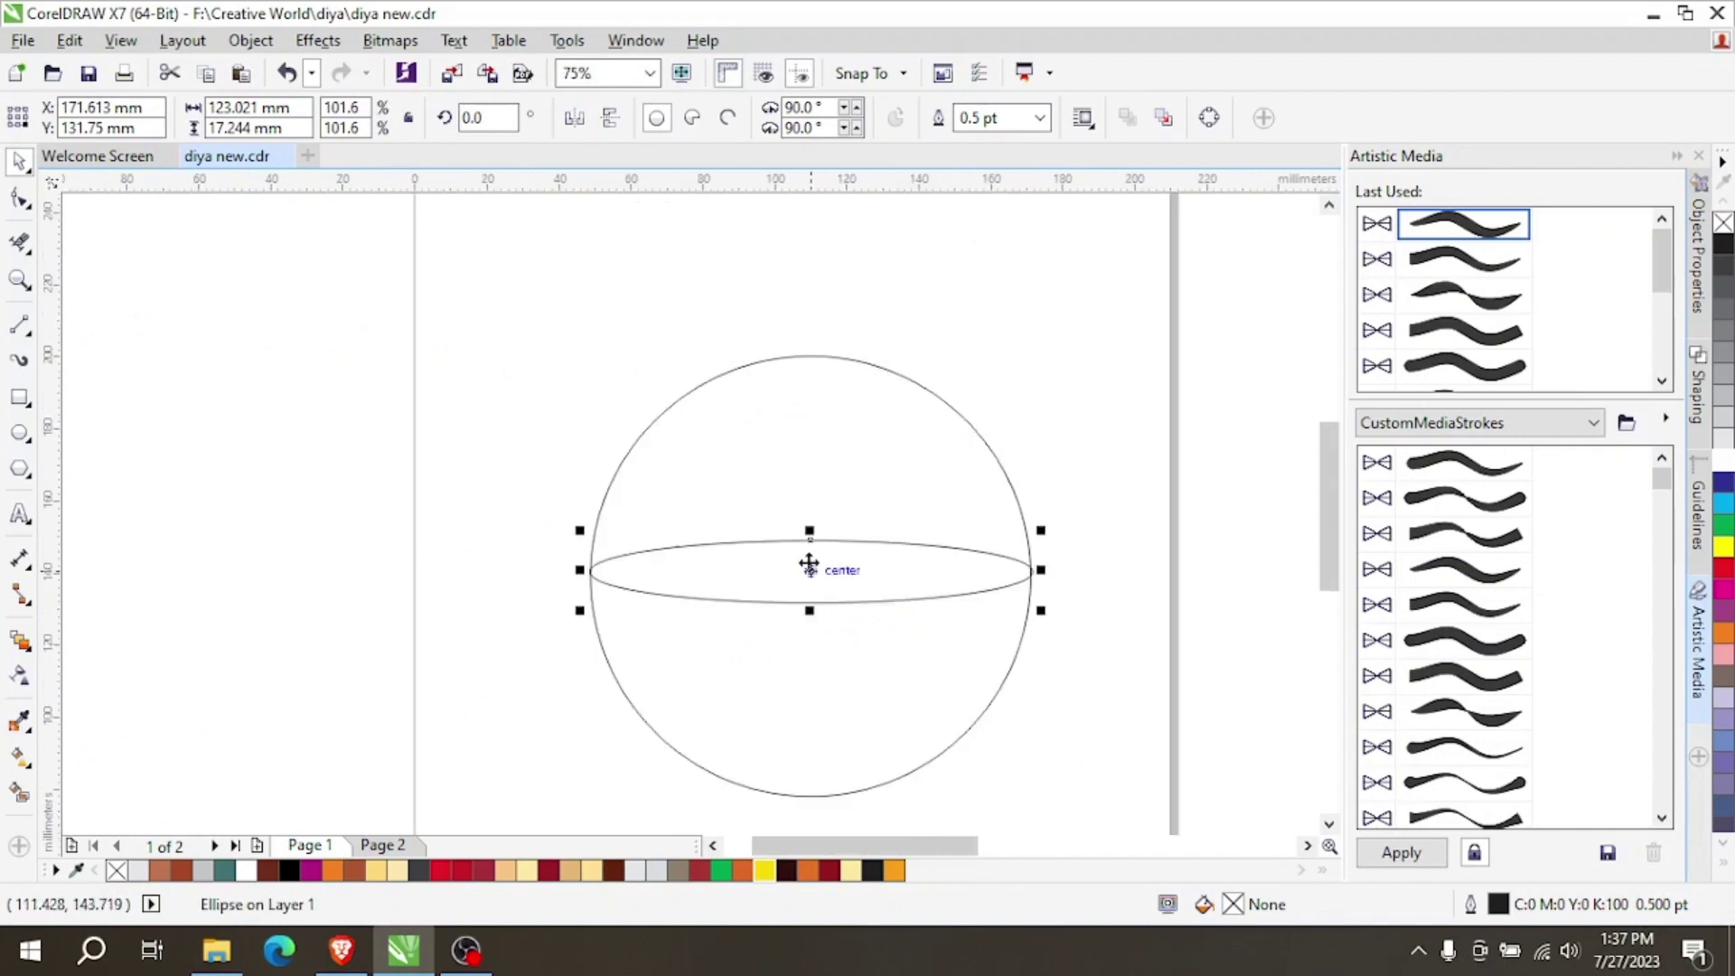
Align the circle and the ellipse on their centers, both horizontally and vertically.
{"action": "scroll", "coordinate": [723, 691], "scroll_direction": "up", "scroll_amount": 1}
{"action": "key", "text": "ctrl+a"}
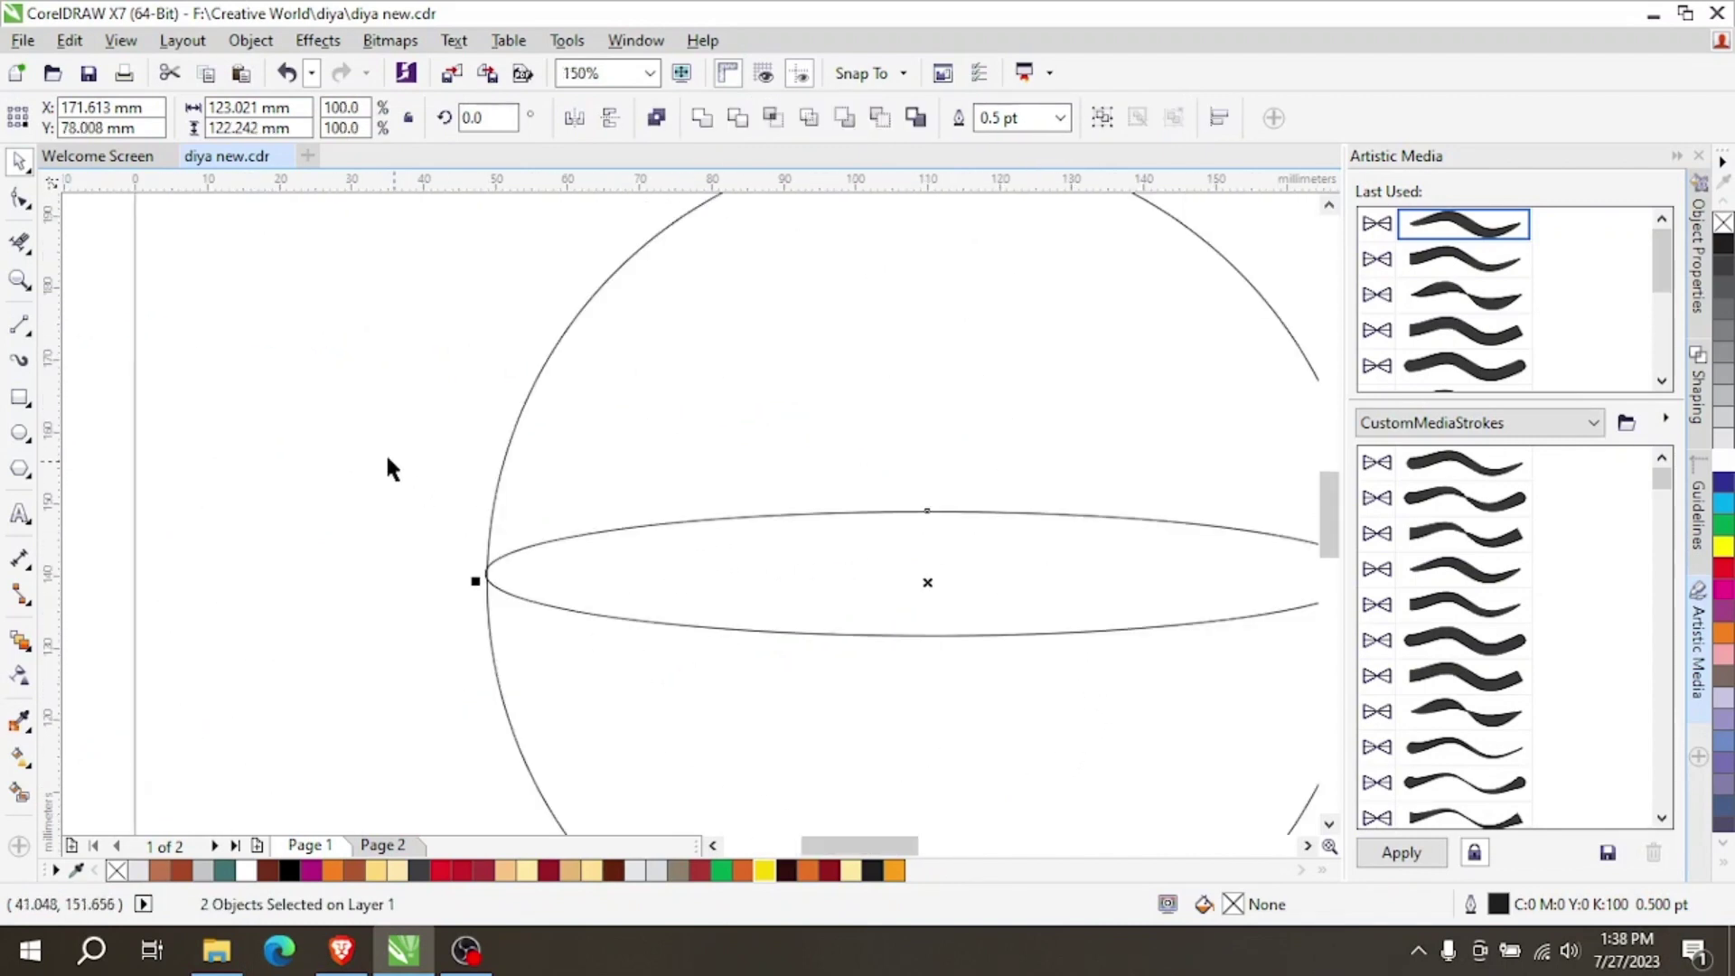
{"action": "scroll", "coordinate": [589, 537], "scroll_direction": "down", "scroll_amount": 1}
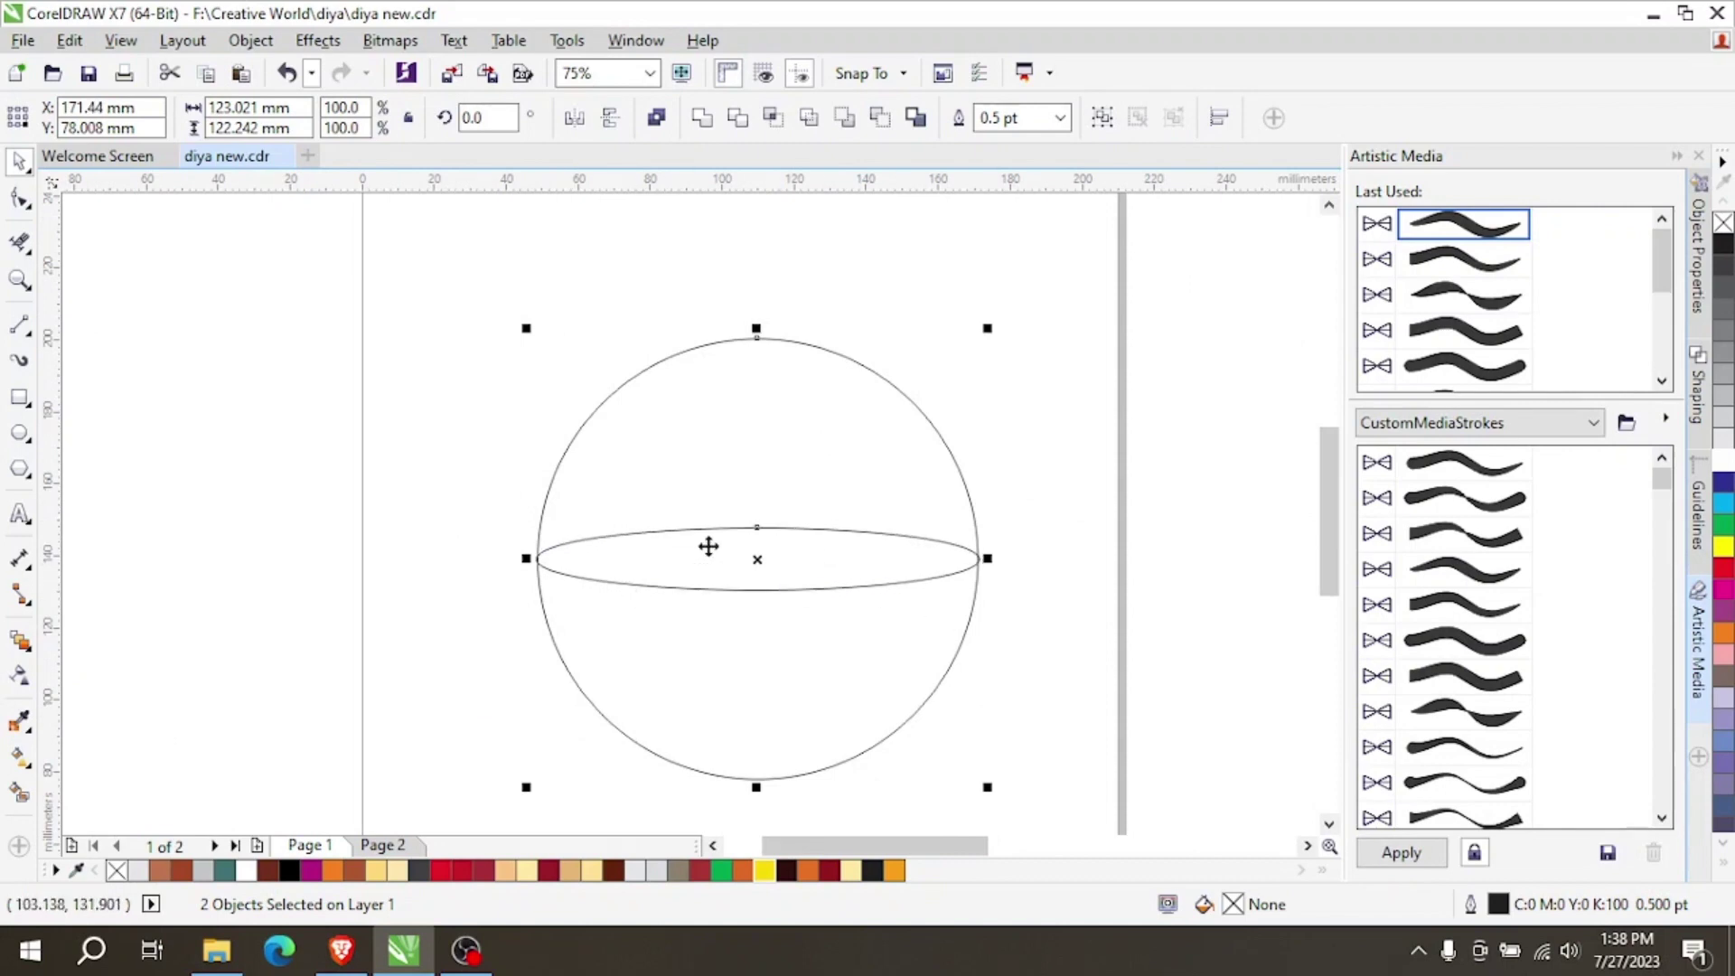
{"action": "left_click", "coordinate": [1070, 593]}
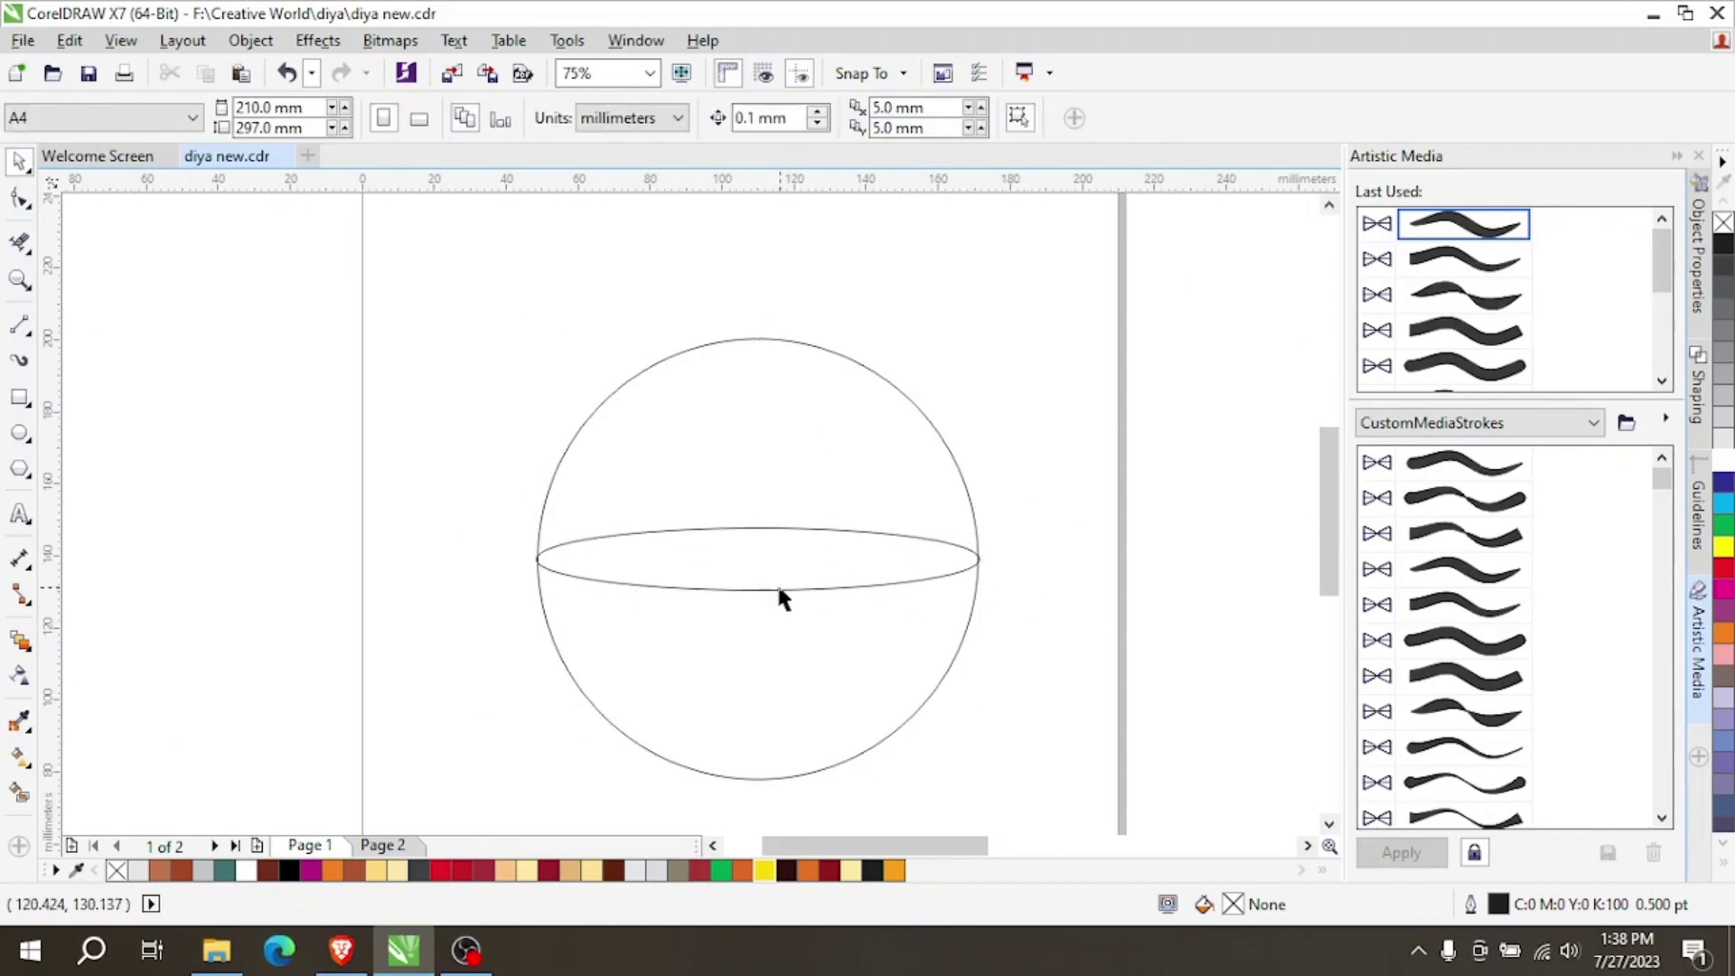
Delete the circle's upper half above the ellipse with the Virtual Segment Delete tool, leaving a bowl outline.
{"action": "scroll", "coordinate": [777, 585], "scroll_direction": "up", "scroll_amount": 1}
{"action": "scroll", "coordinate": [647, 563], "scroll_direction": "down", "scroll_amount": 1}
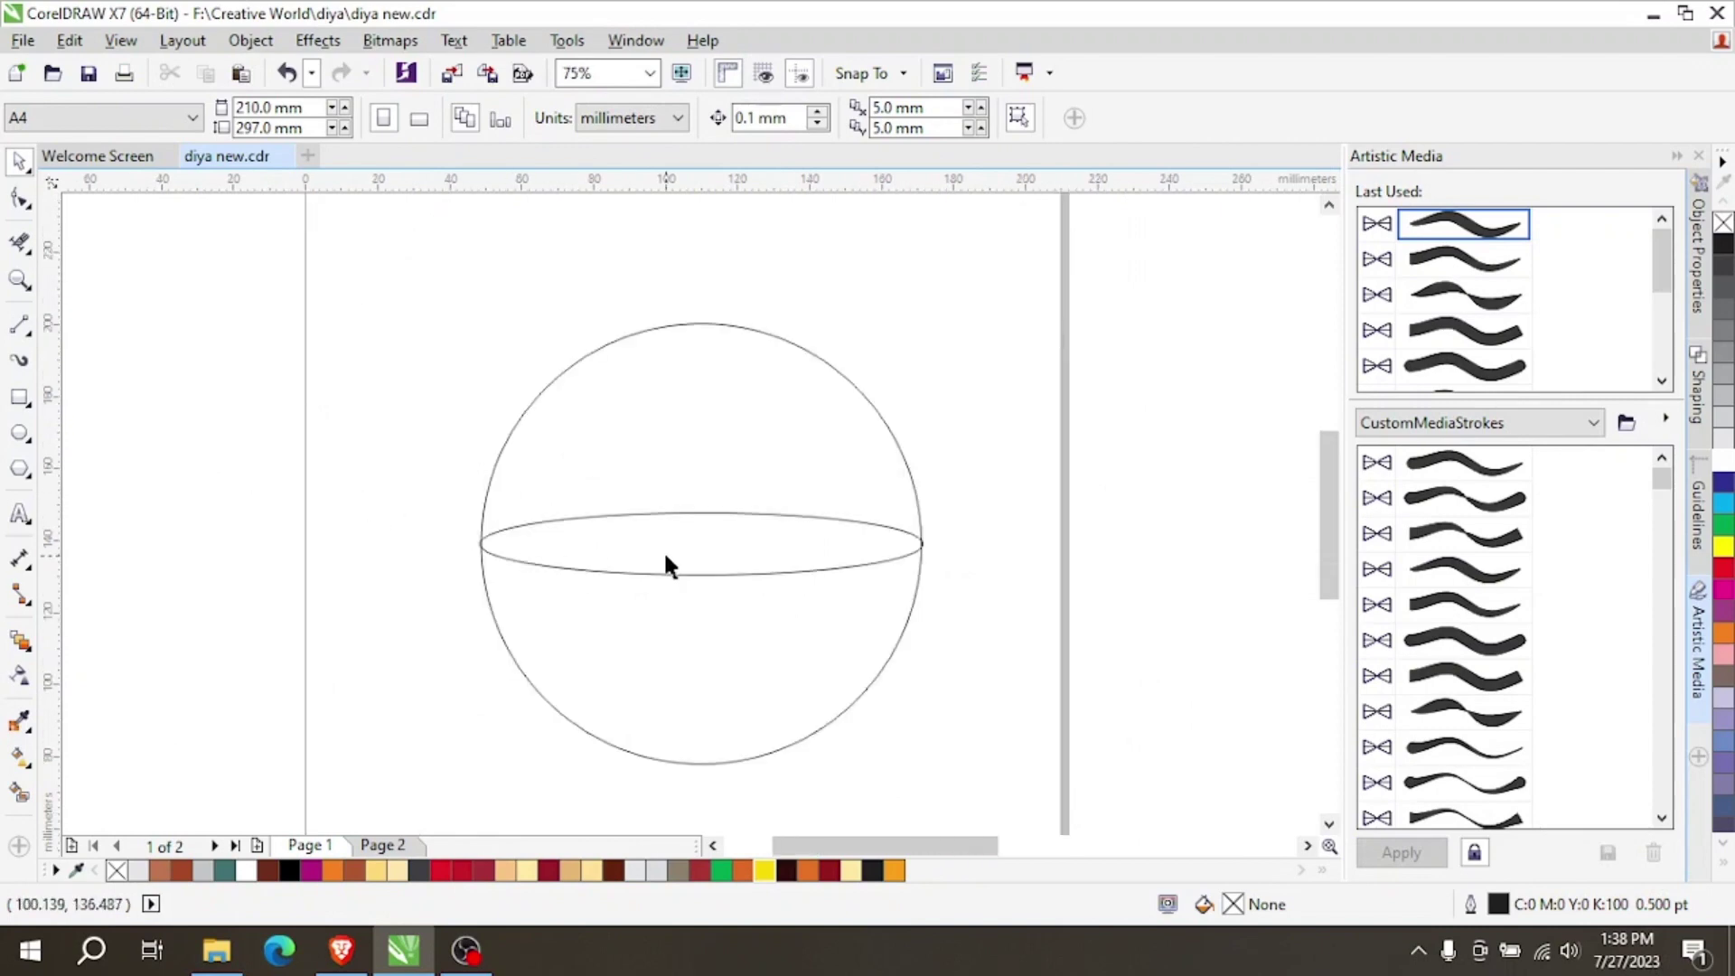
{"action": "left_click", "coordinate": [18, 241]}
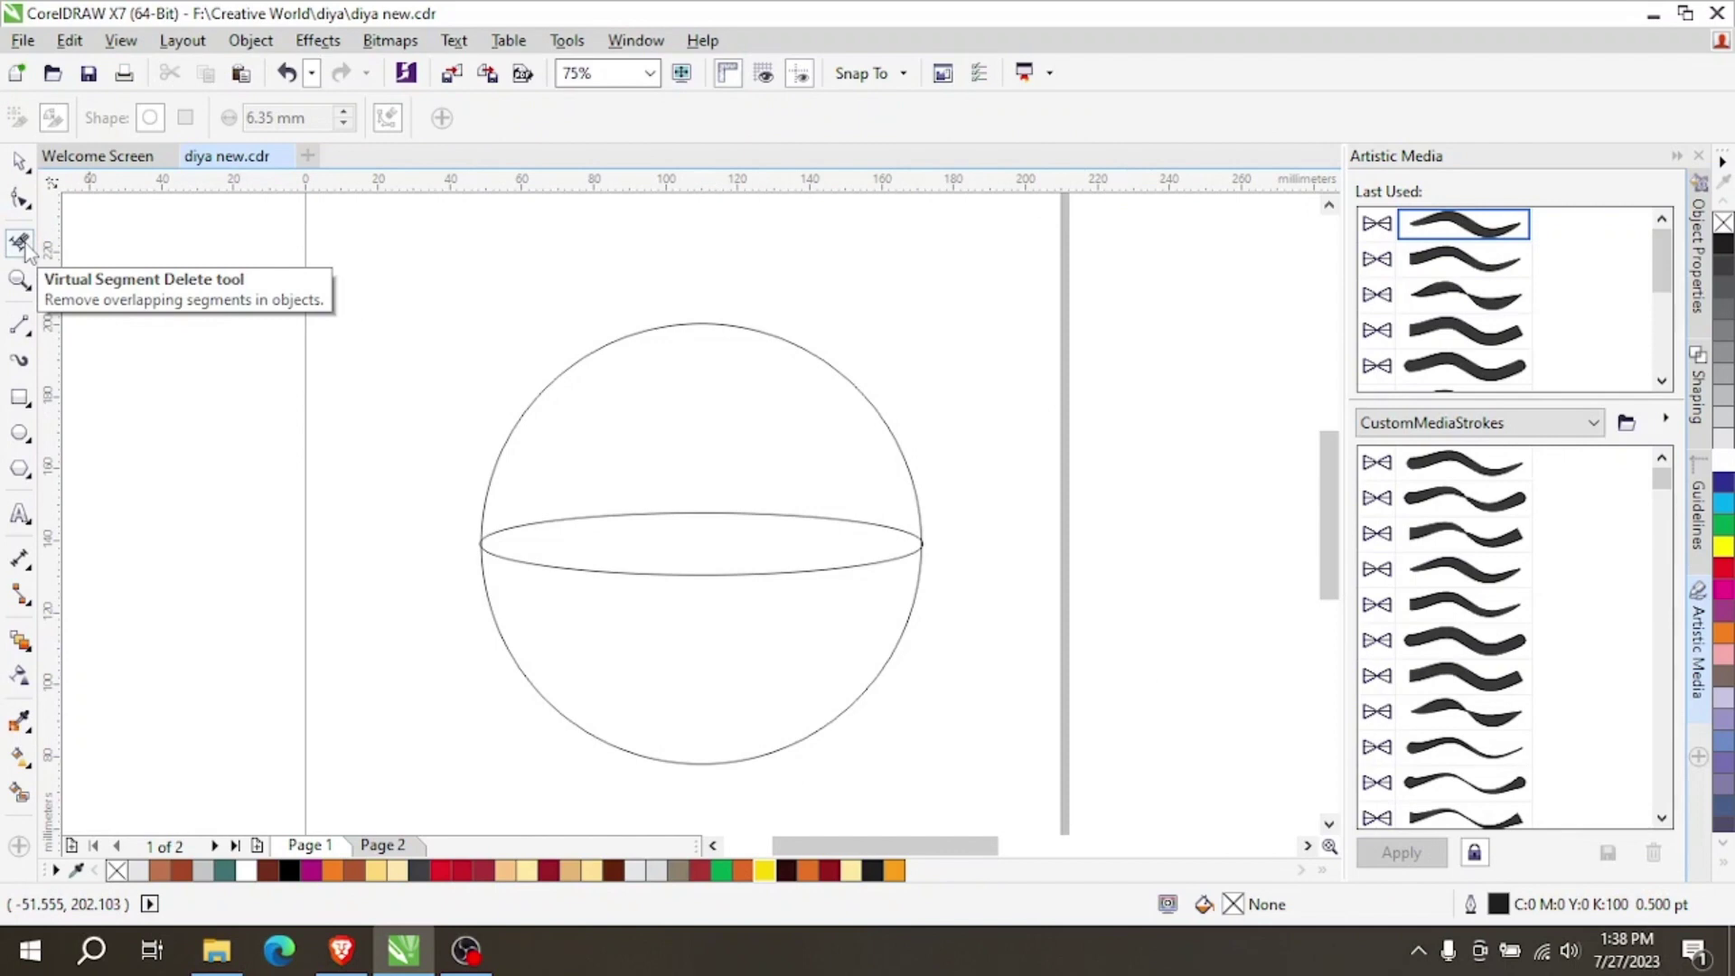
{"action": "left_click_drag", "start_coordinate": [517, 374], "coordinate": [599, 409]}
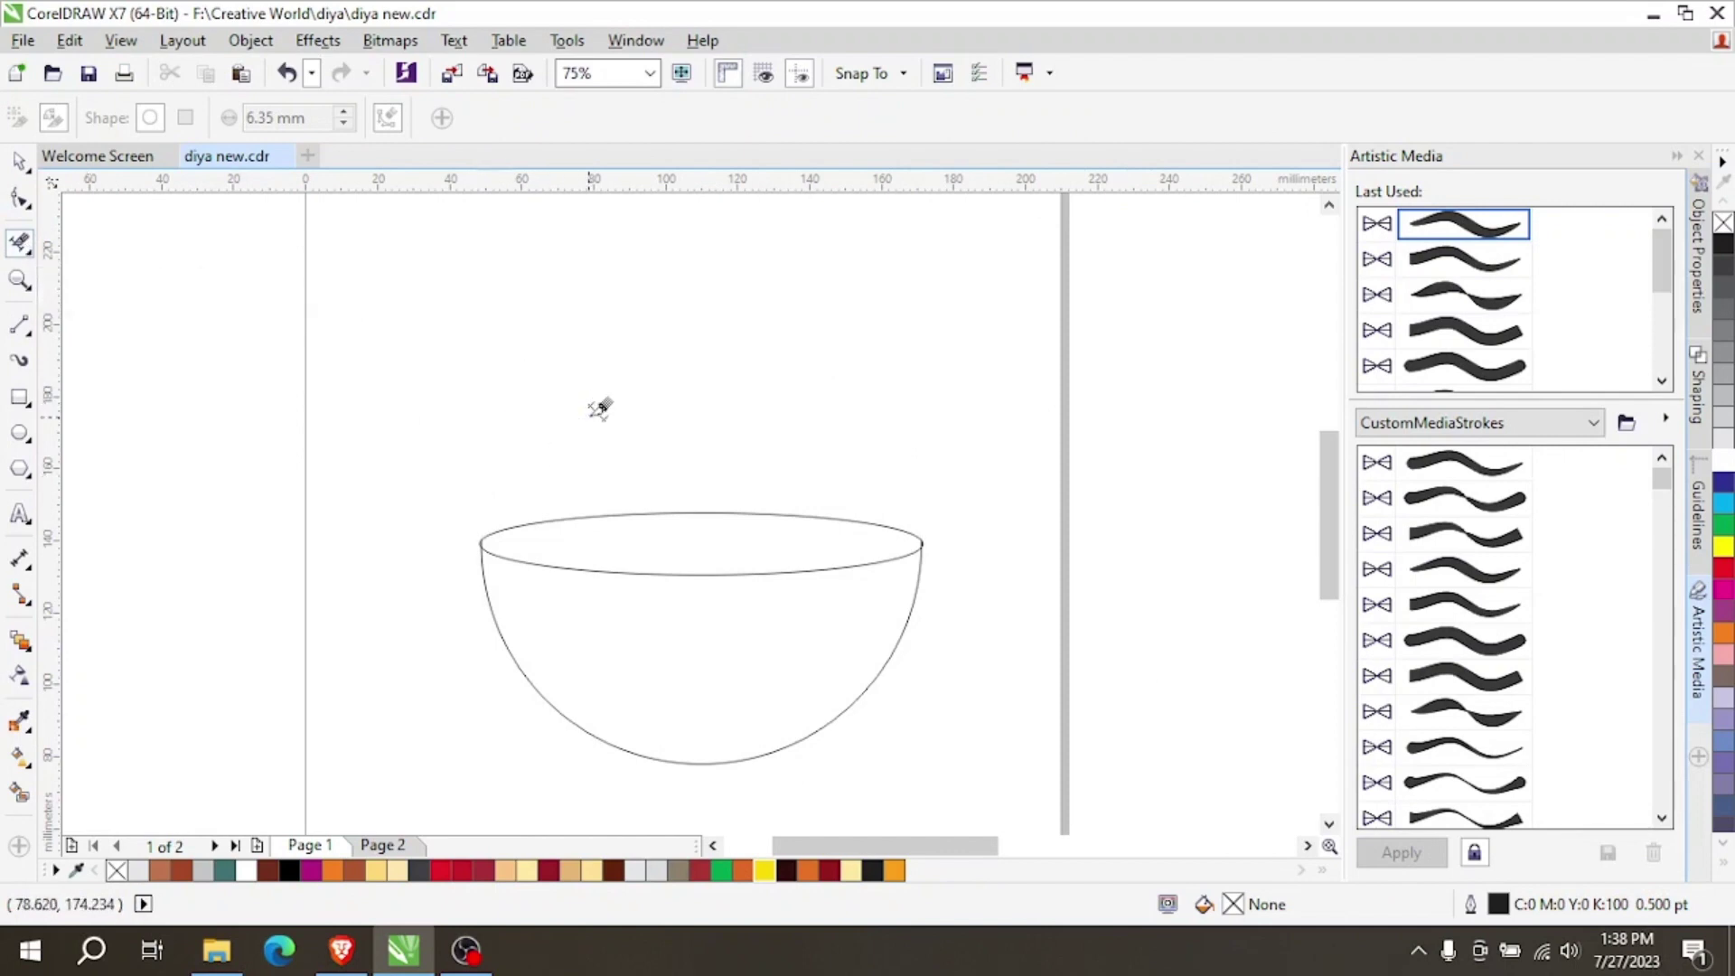
{"action": "left_click", "coordinate": [18, 161]}
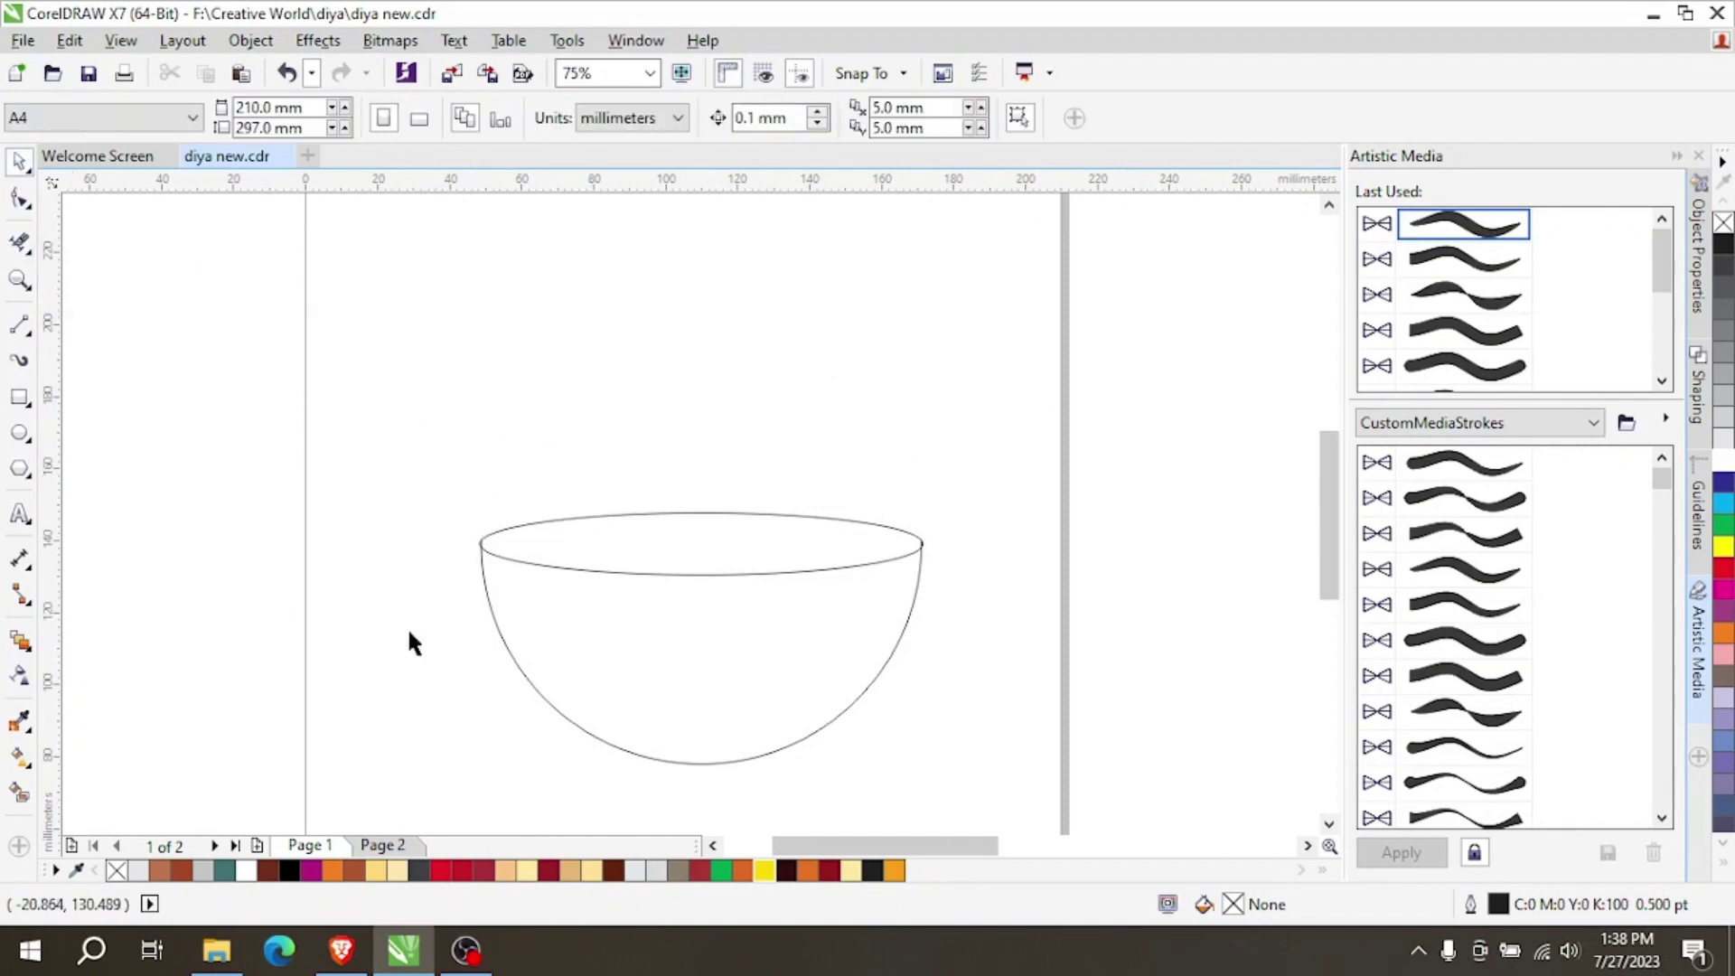
{"action": "left_click", "coordinate": [720, 632]}
{"action": "scroll", "coordinate": [751, 635], "scroll_direction": "up", "scroll_amount": 2}
{"action": "left_click_drag", "start_coordinate": [750, 635], "coordinate": [752, 707]}
{"action": "left_click", "coordinate": [1215, 658]}
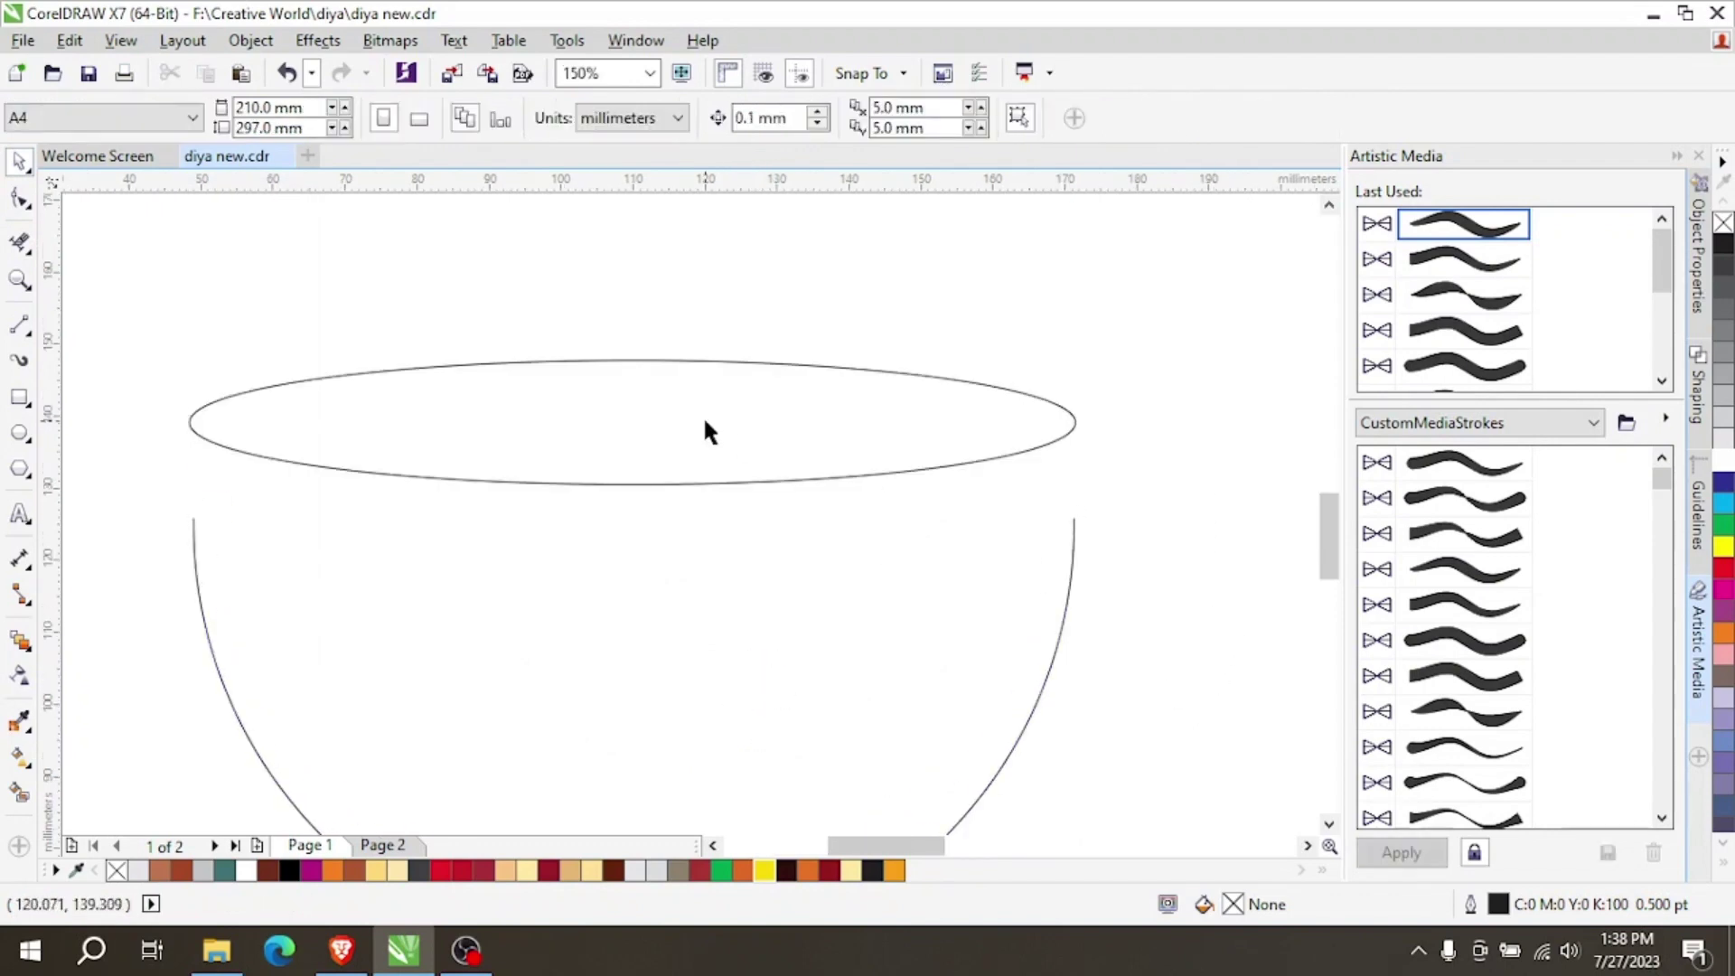
{"action": "scroll", "coordinate": [704, 422], "scroll_direction": "down", "scroll_amount": 2}
{"action": "left_click", "coordinate": [663, 530]}
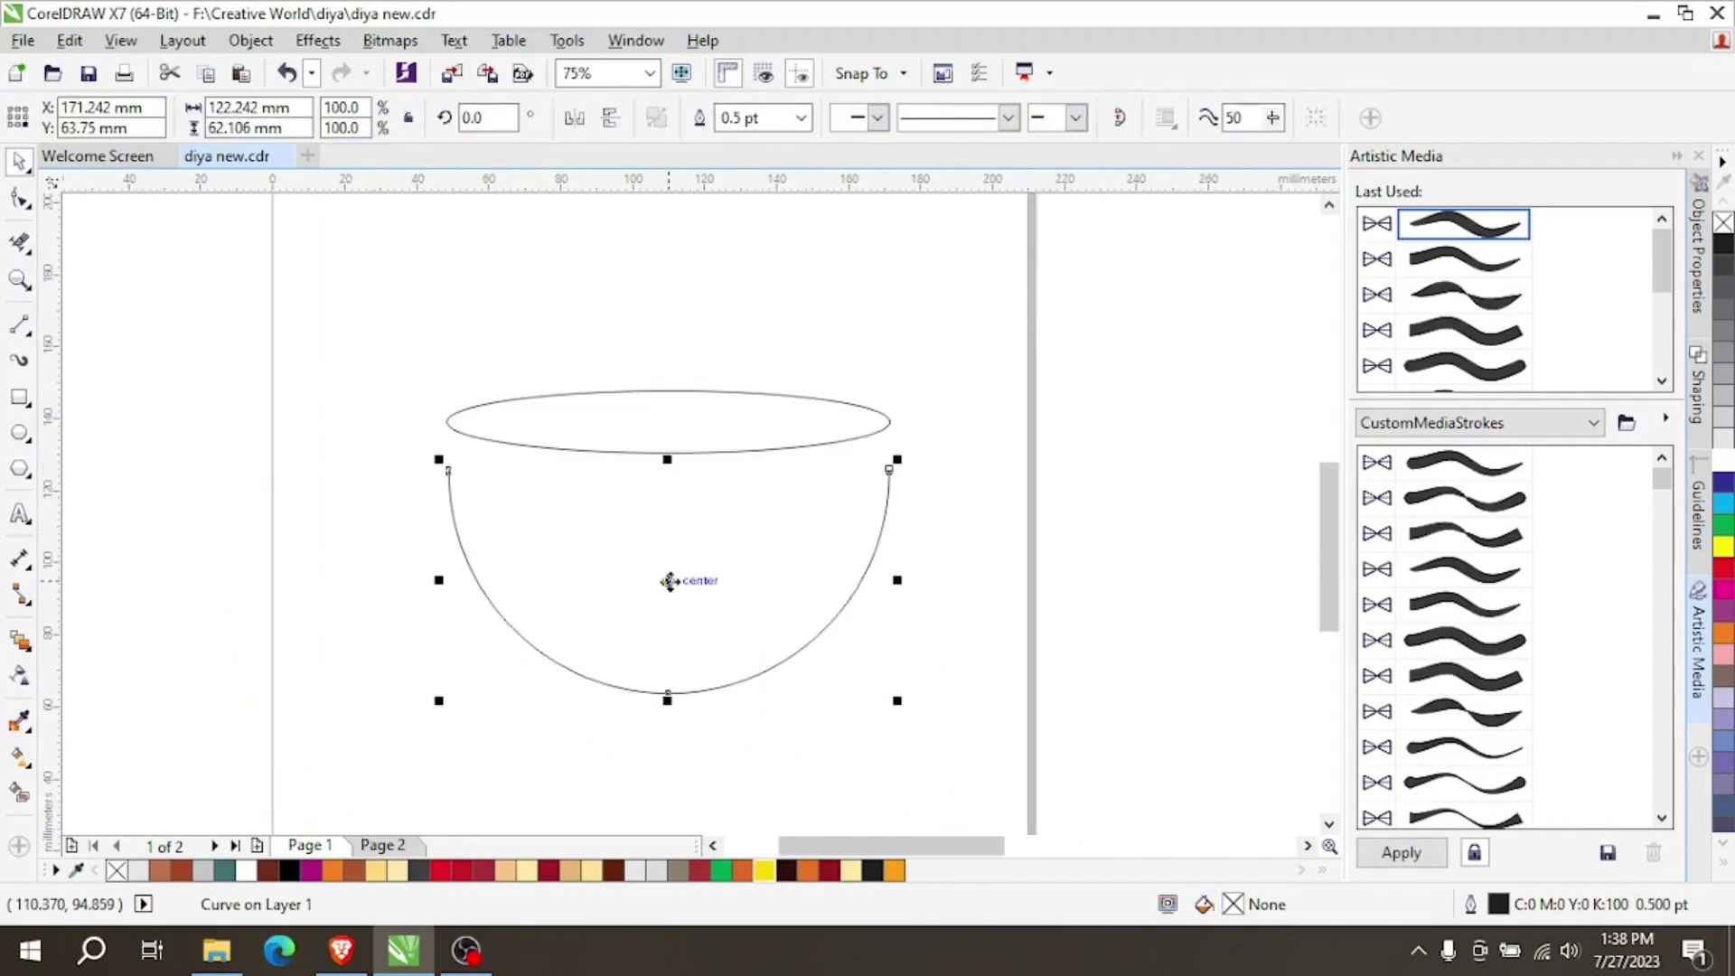
{"action": "key", "text": "ctrl+z"}
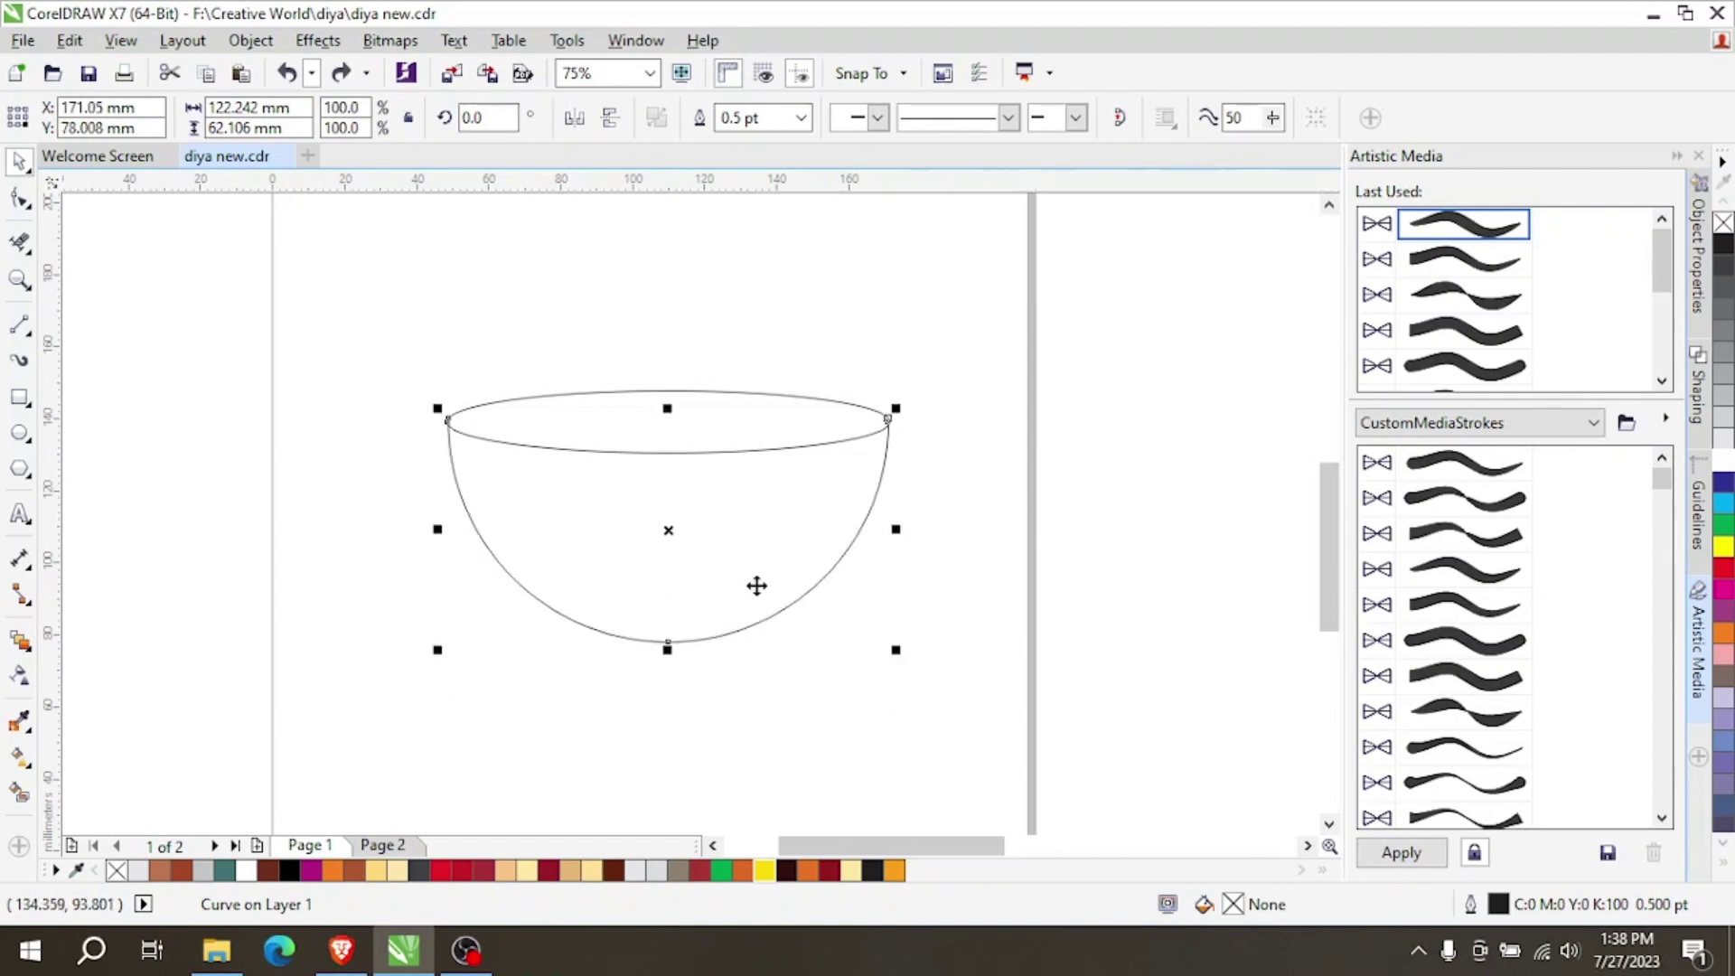
Close the bowl's open curve by connecting its two upper end nodes with a straight line.
{"action": "double_click", "coordinate": [700, 528]}
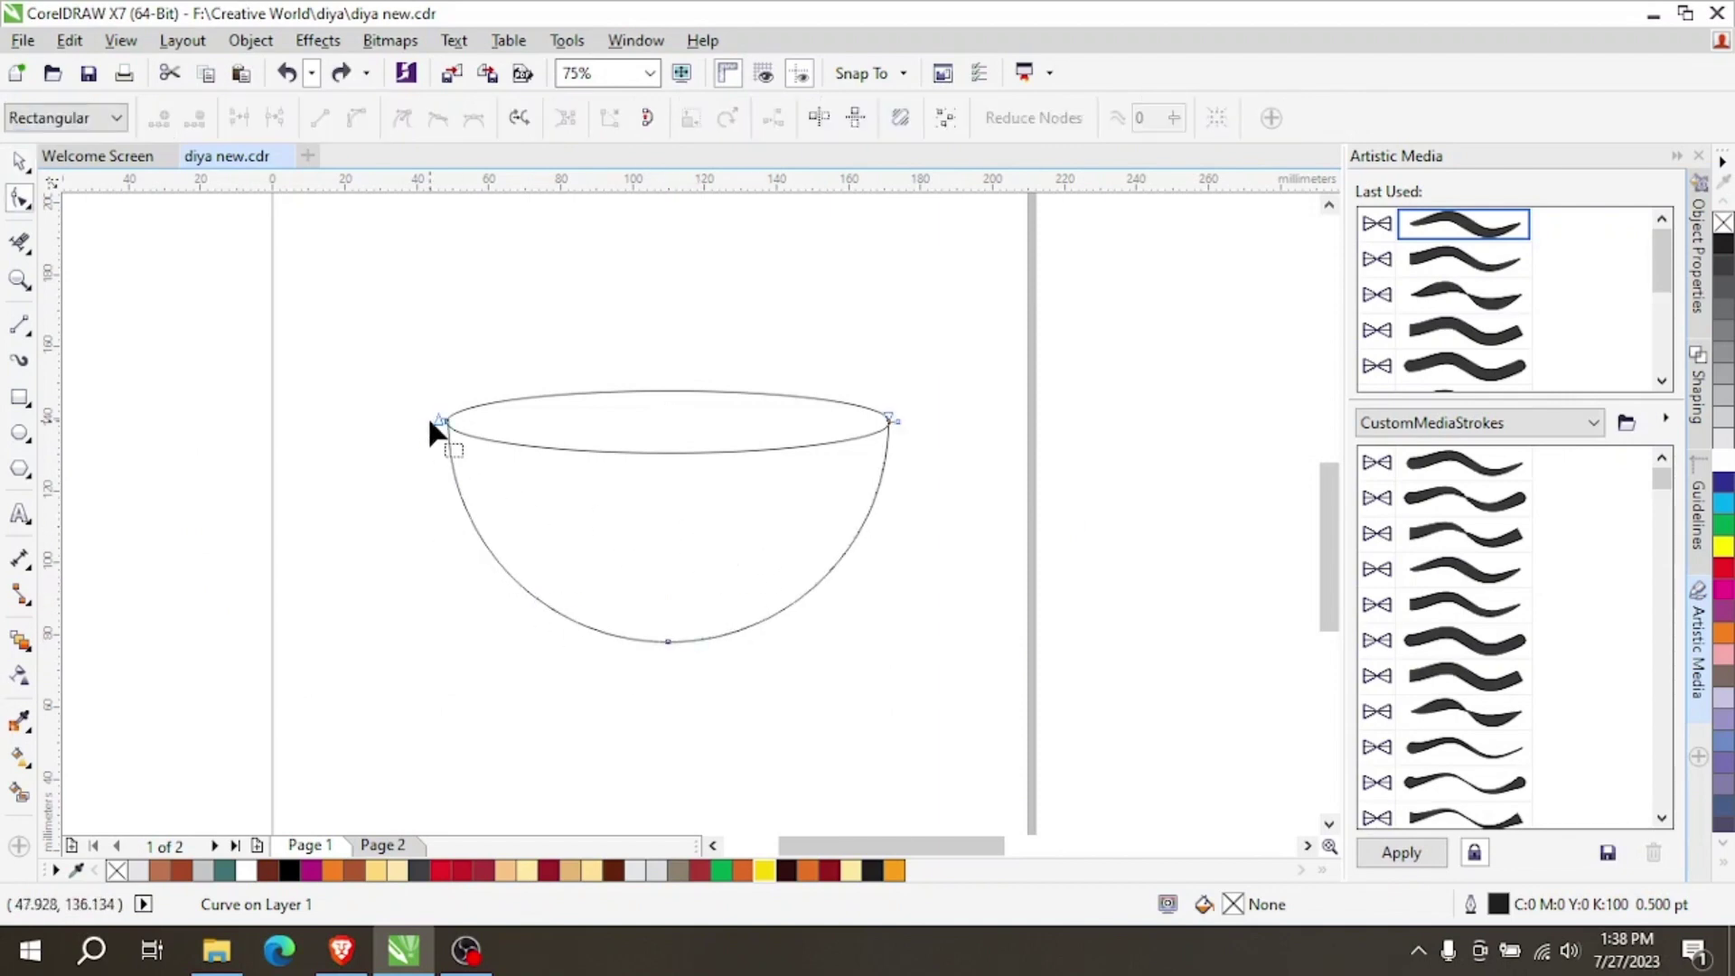
{"action": "left_click_drag", "start_coordinate": [390, 390], "coordinate": [936, 437]}
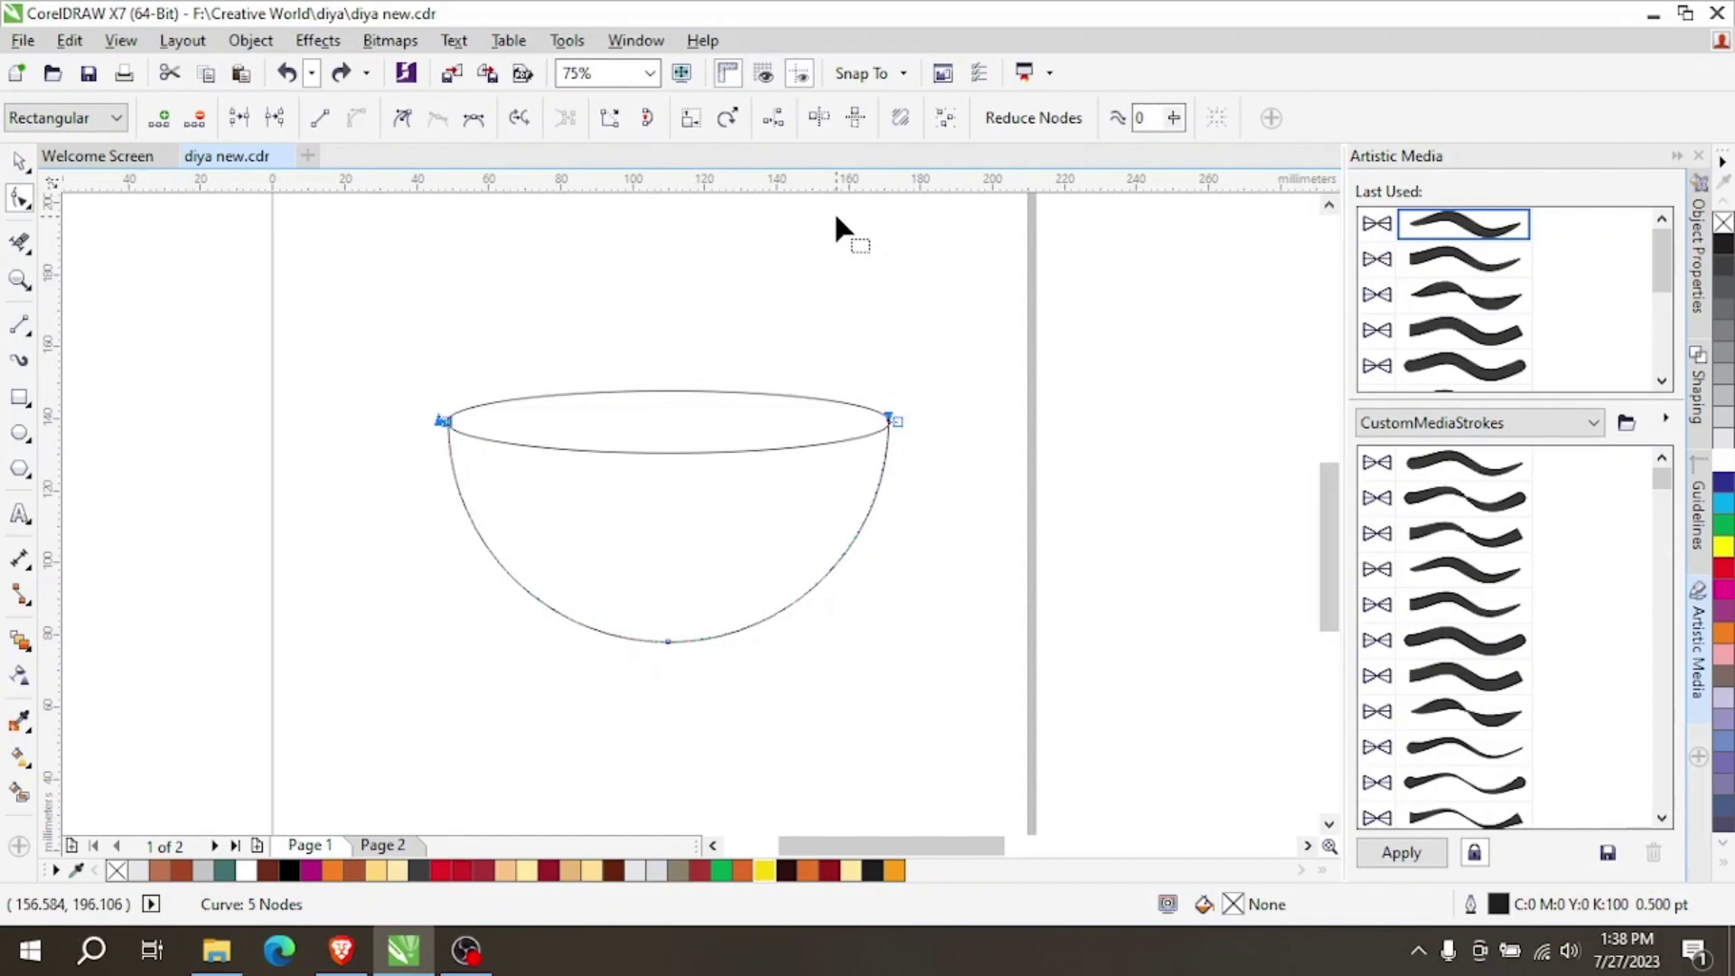
{"action": "left_click", "coordinate": [239, 117]}
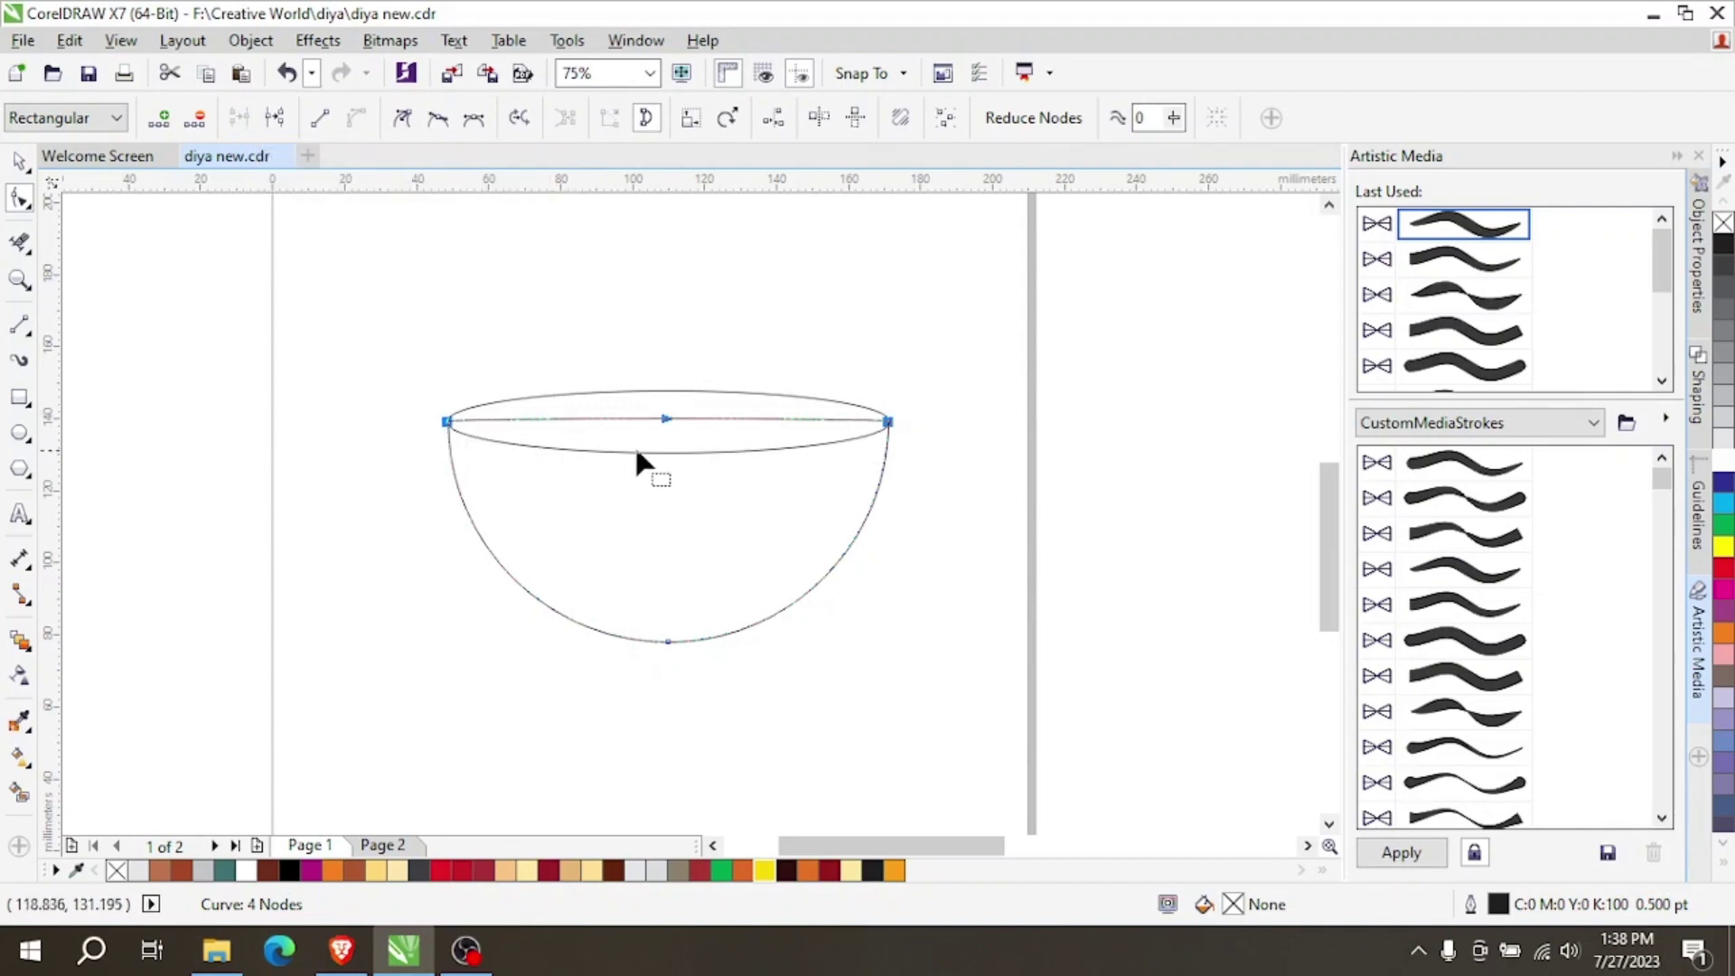
{"action": "left_click", "coordinate": [19, 163]}
{"action": "left_click", "coordinate": [828, 534]}
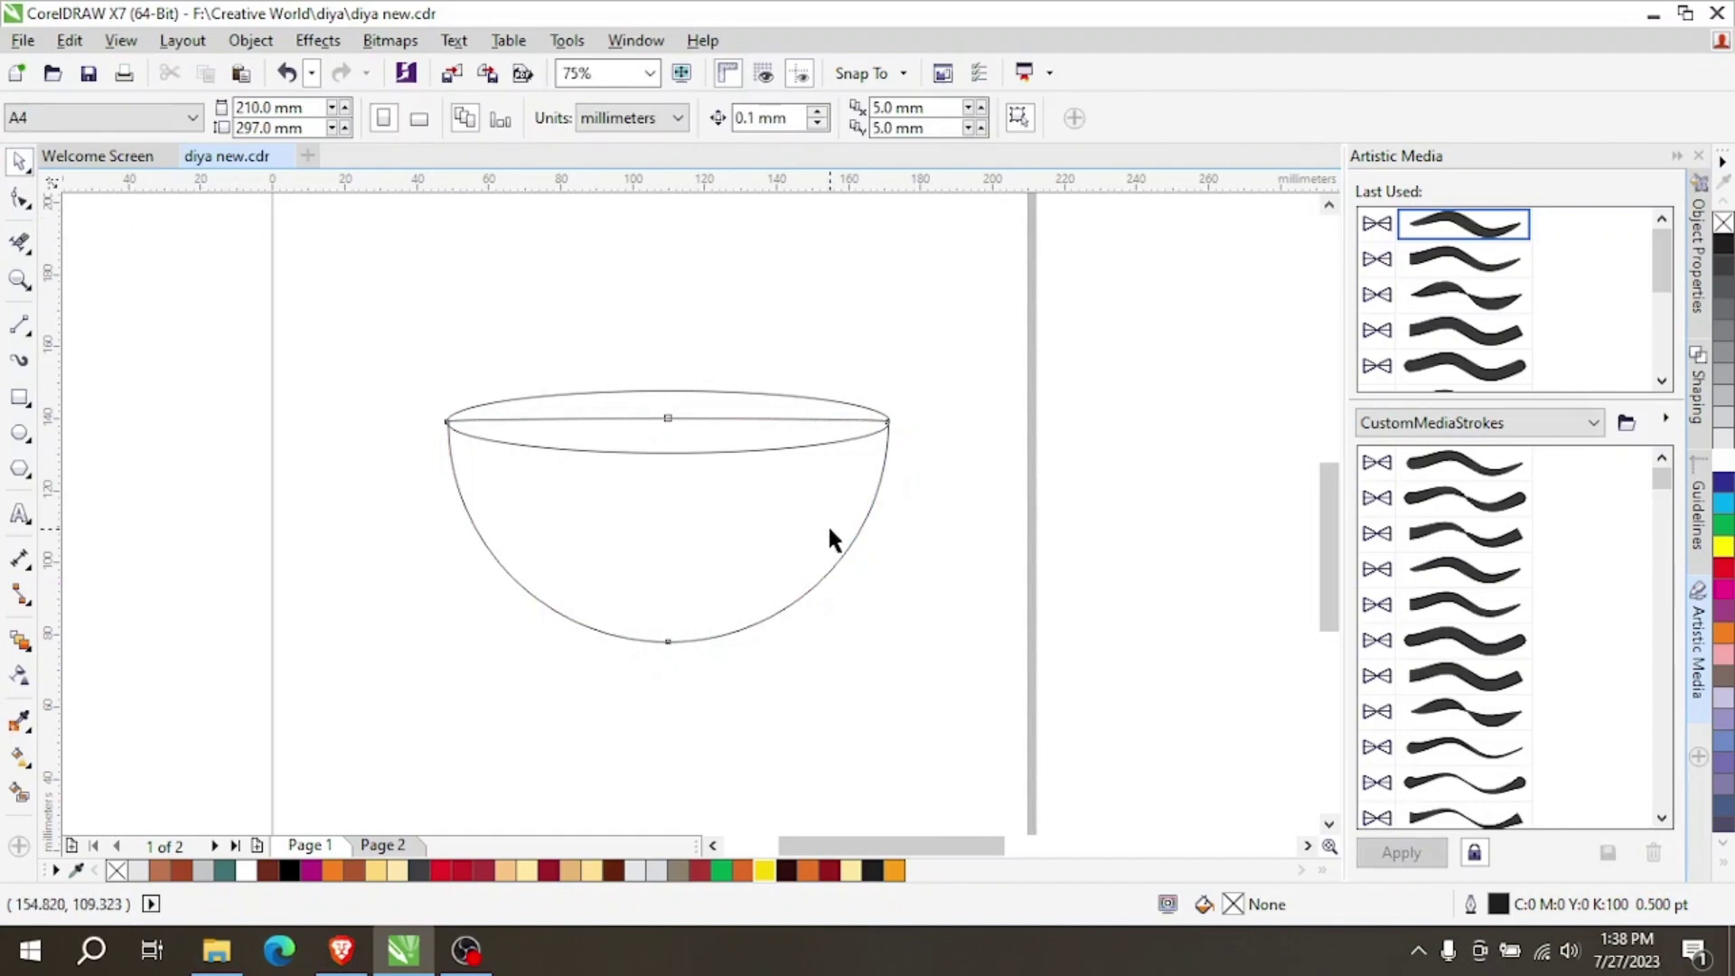
{"action": "left_click", "coordinate": [756, 503]}
{"action": "scroll", "coordinate": [686, 456], "scroll_direction": "up", "scroll_amount": 2}
{"action": "scroll", "coordinate": [687, 456], "scroll_direction": "down", "scroll_amount": 2}
{"action": "left_click", "coordinate": [732, 495]}
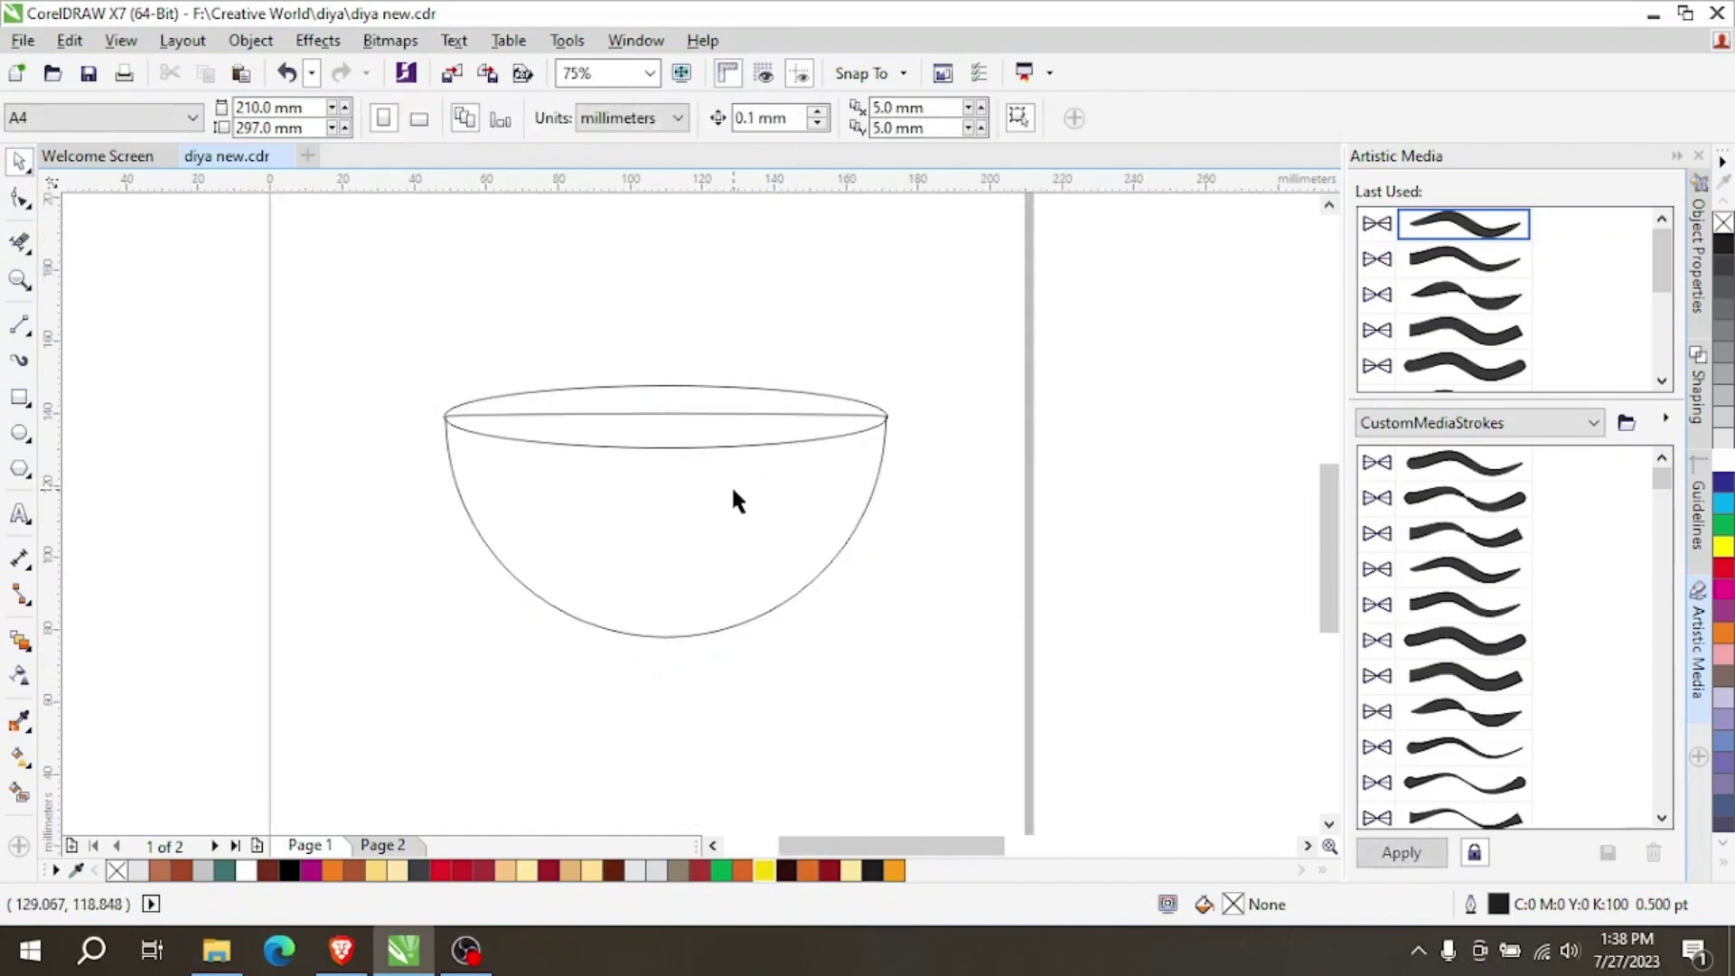
{"action": "left_click", "coordinate": [692, 398]}
{"action": "left_click", "coordinate": [706, 388]}
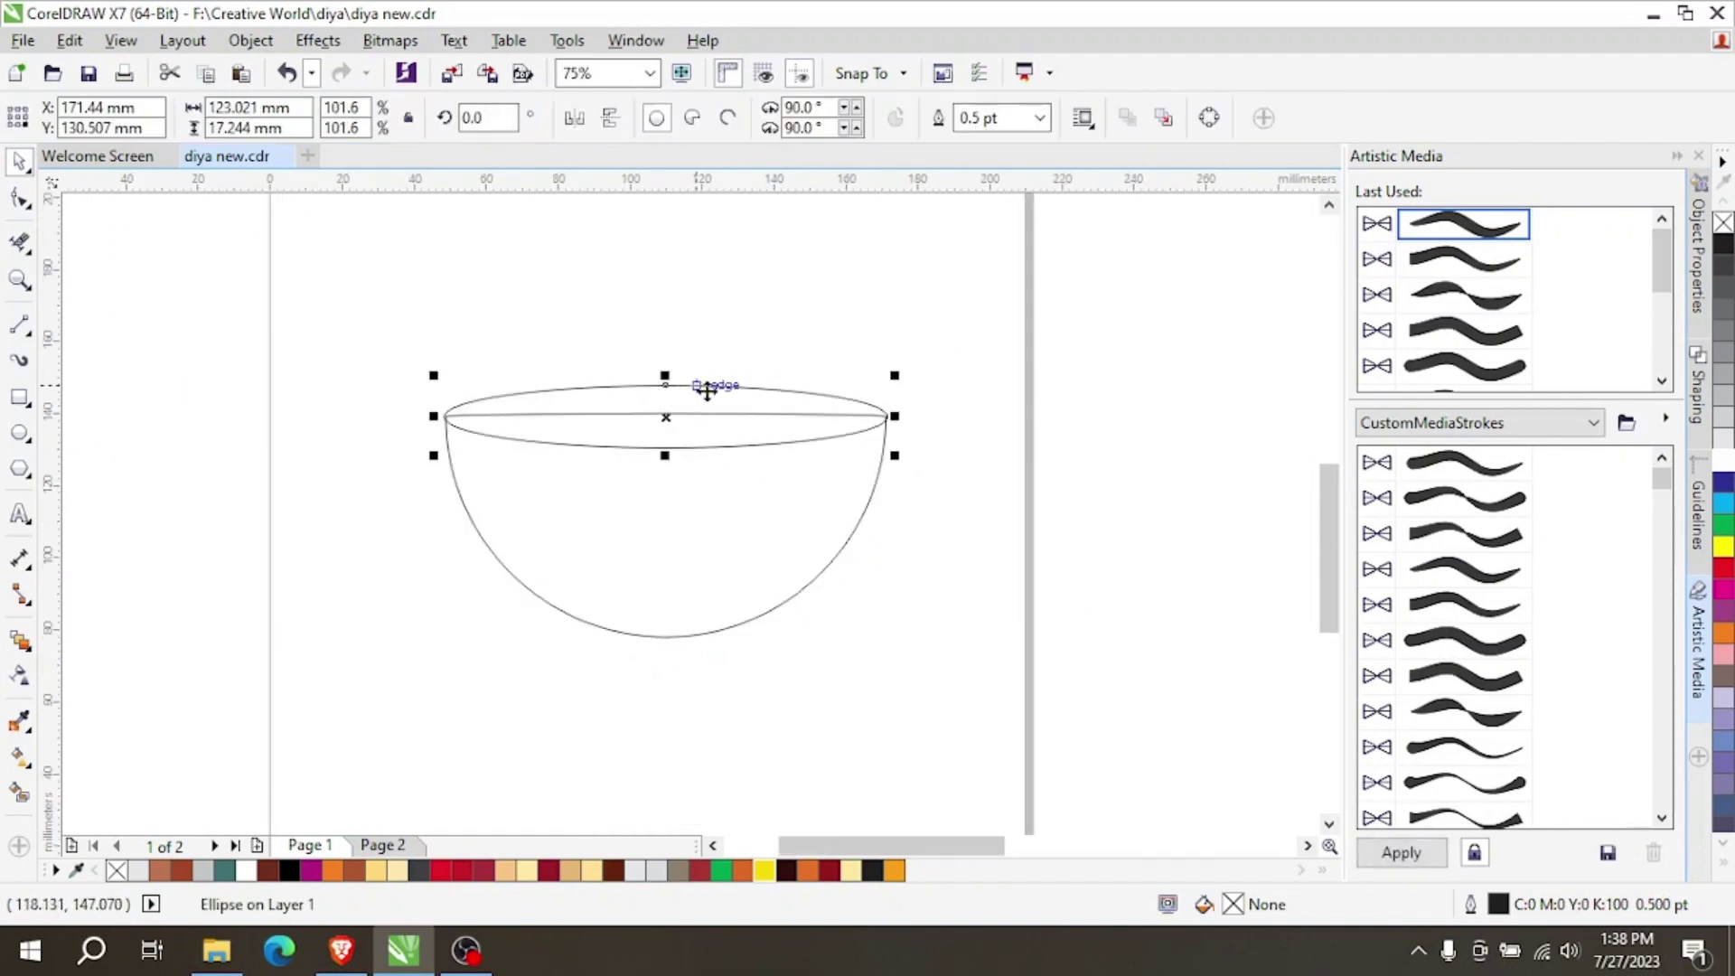
Apply a linear fountain fill to the bowl, running from black at its base to dark red near its rim.
{"action": "left_click", "coordinate": [794, 542]}
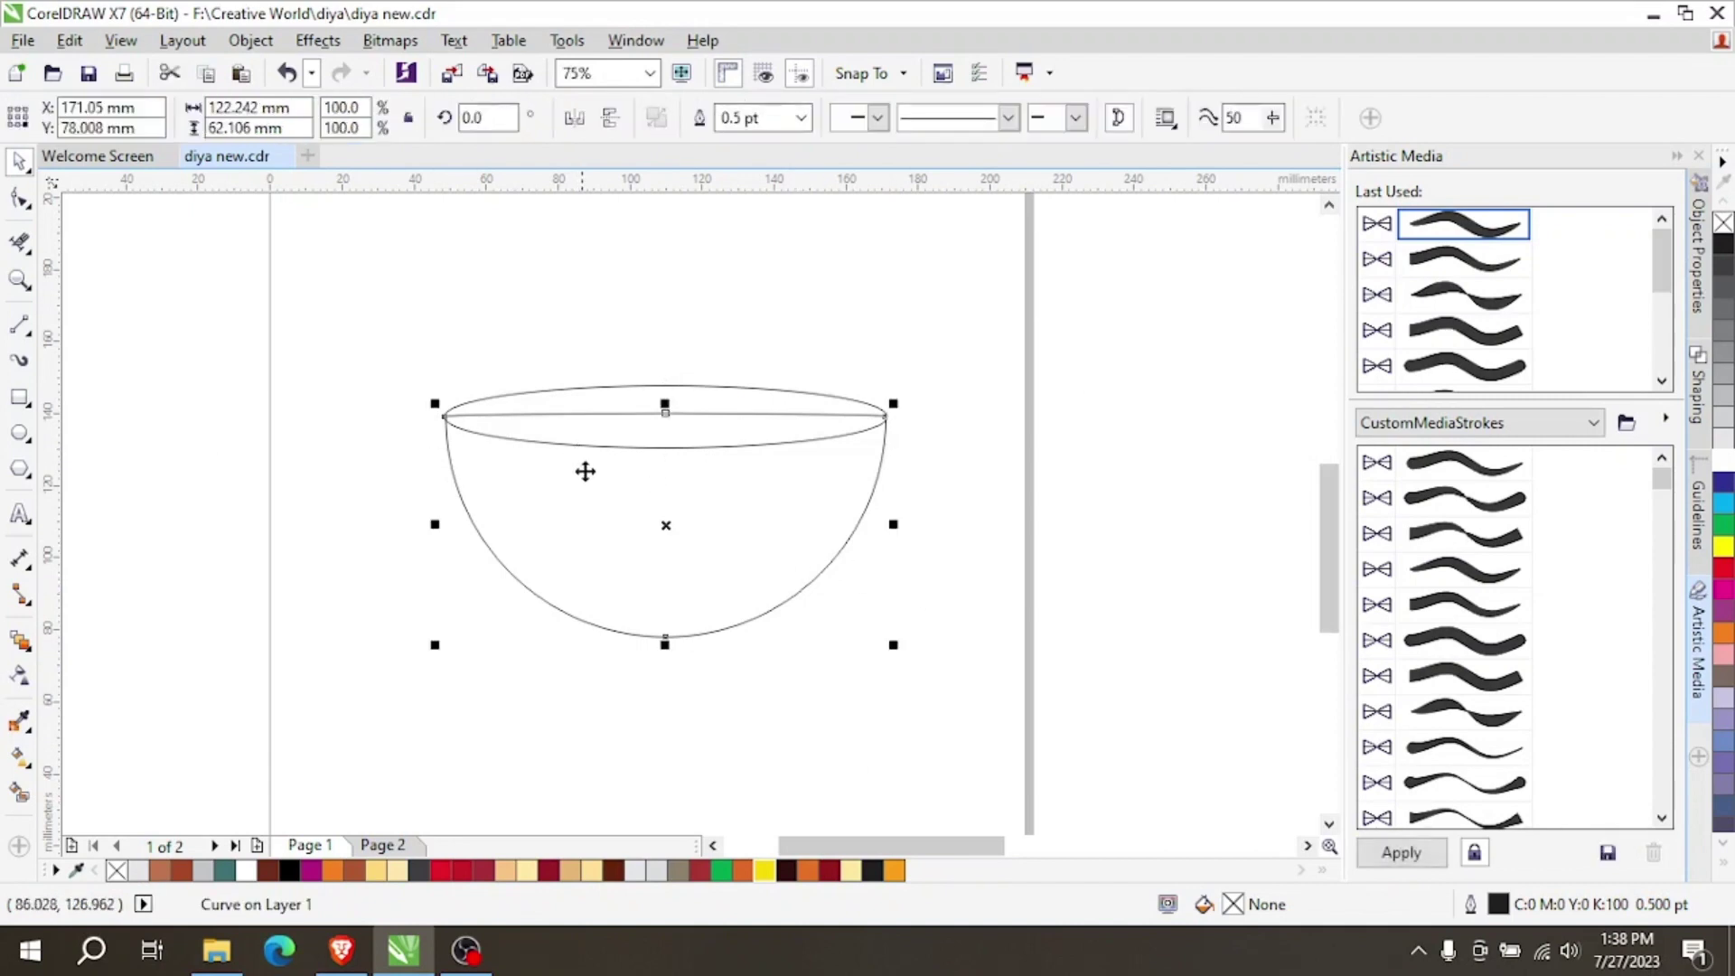
{"action": "left_click", "coordinate": [16, 762]}
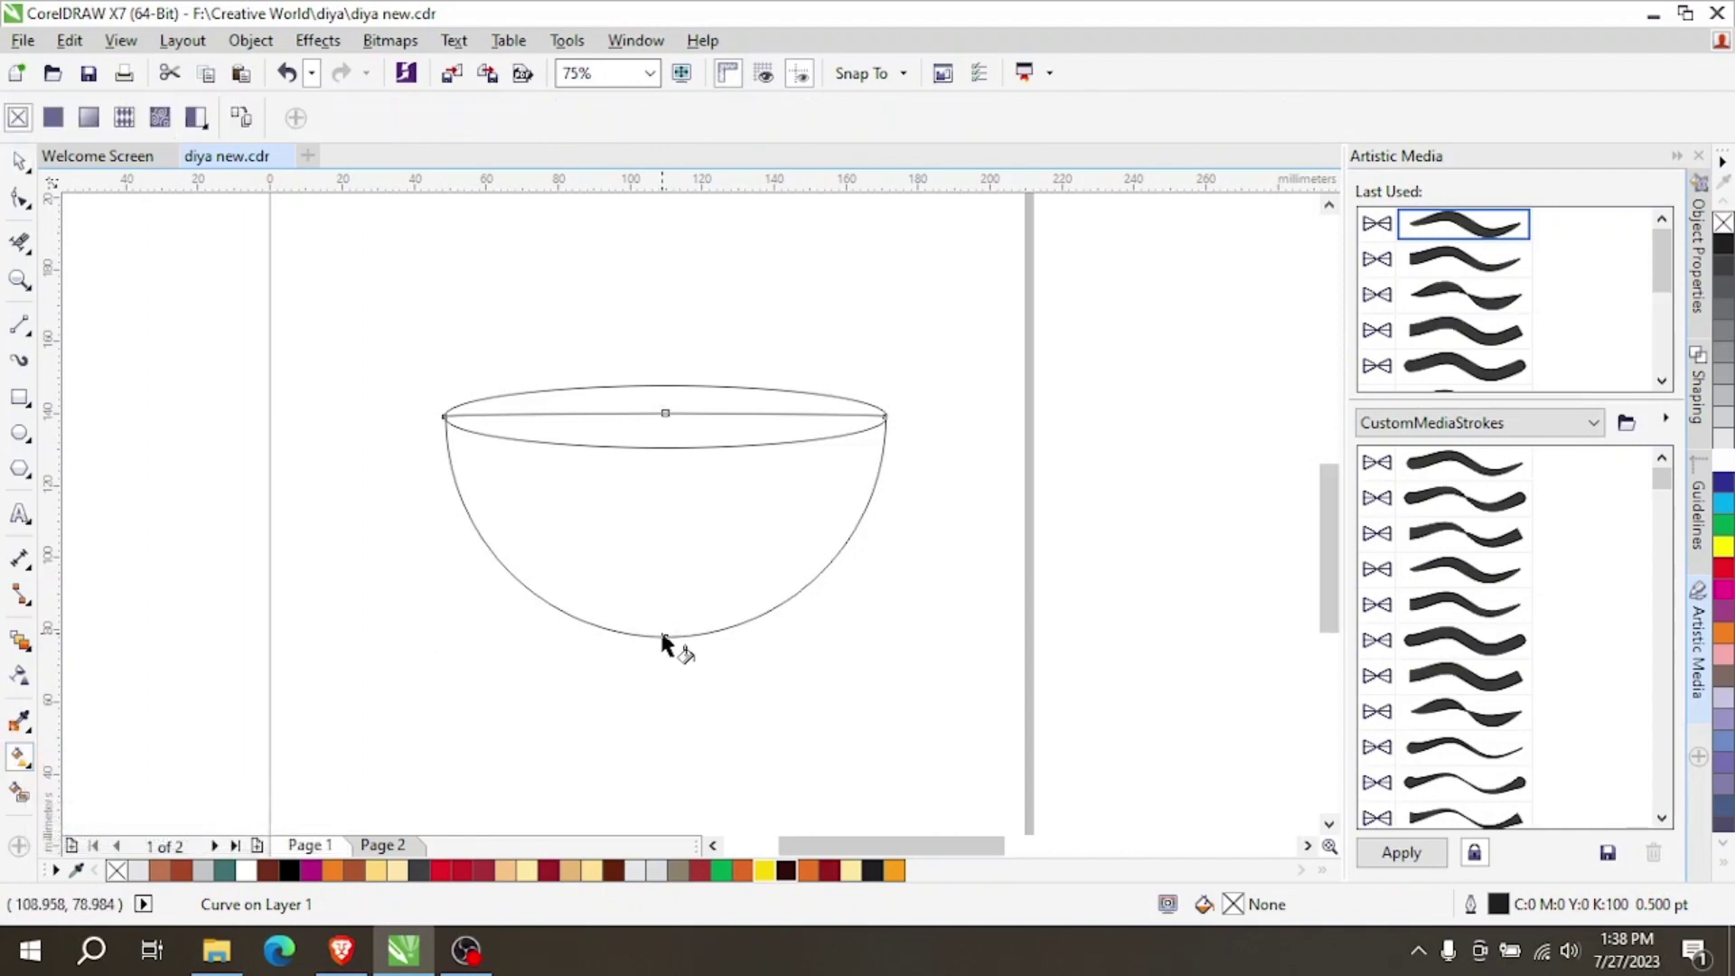
{"action": "left_click_drag", "start_coordinate": [662, 637], "coordinate": [661, 428]}
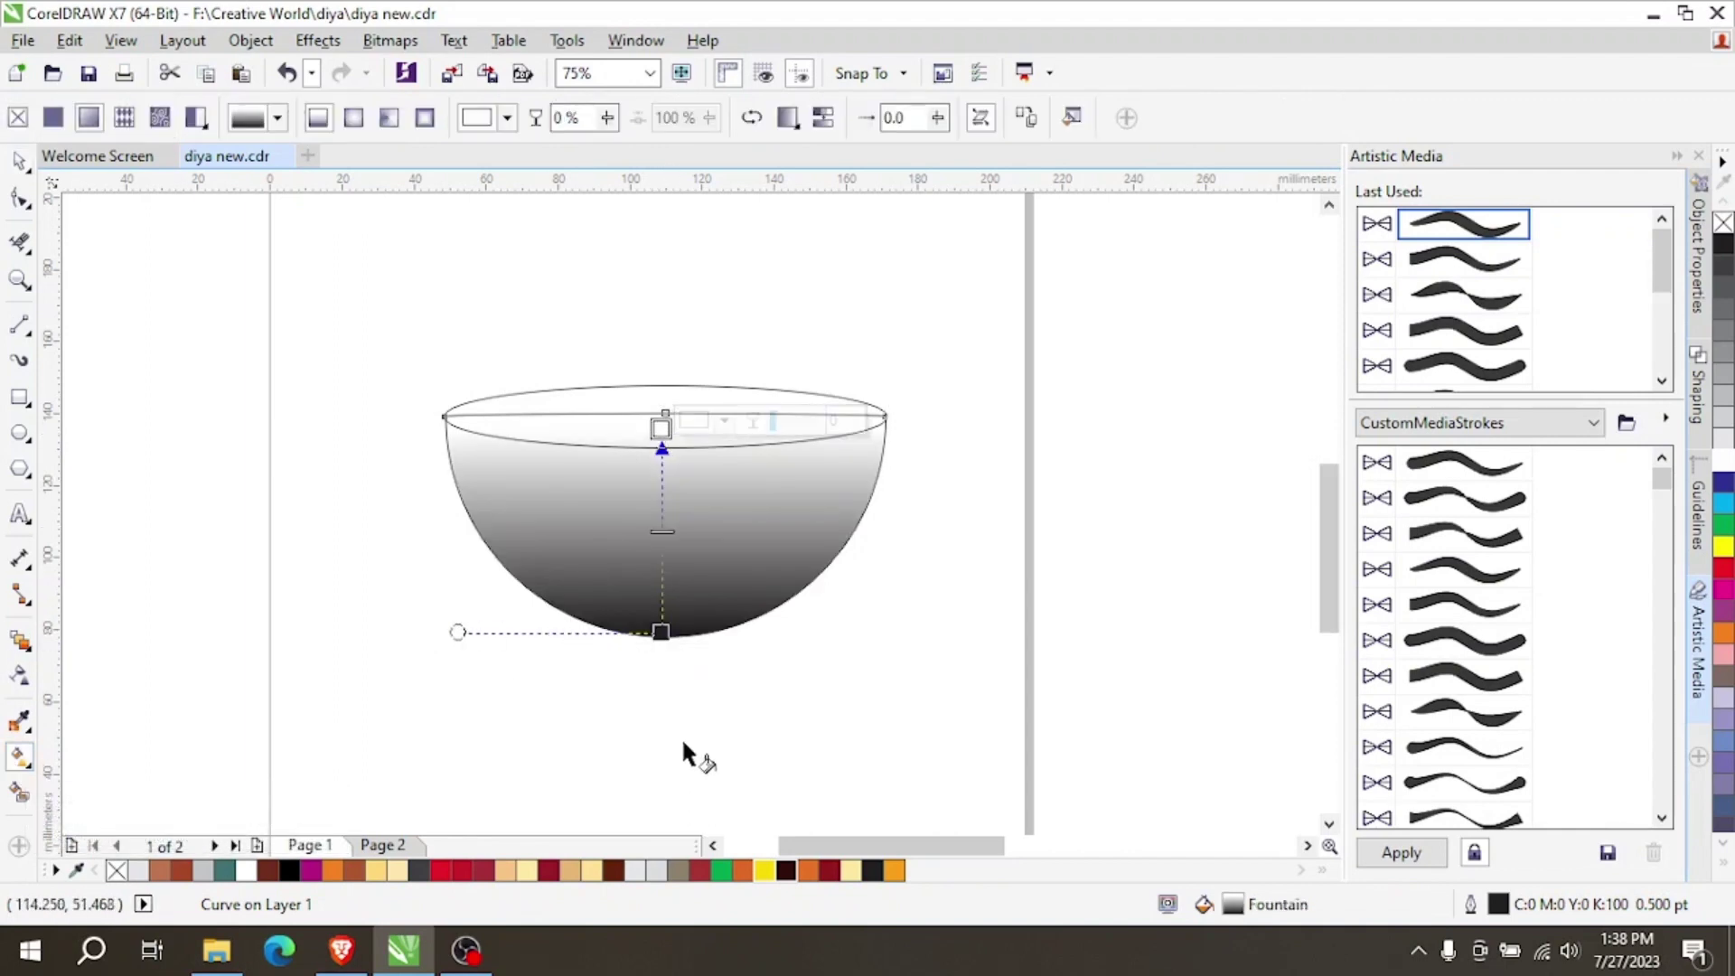
{"action": "left_click", "coordinate": [873, 869]}
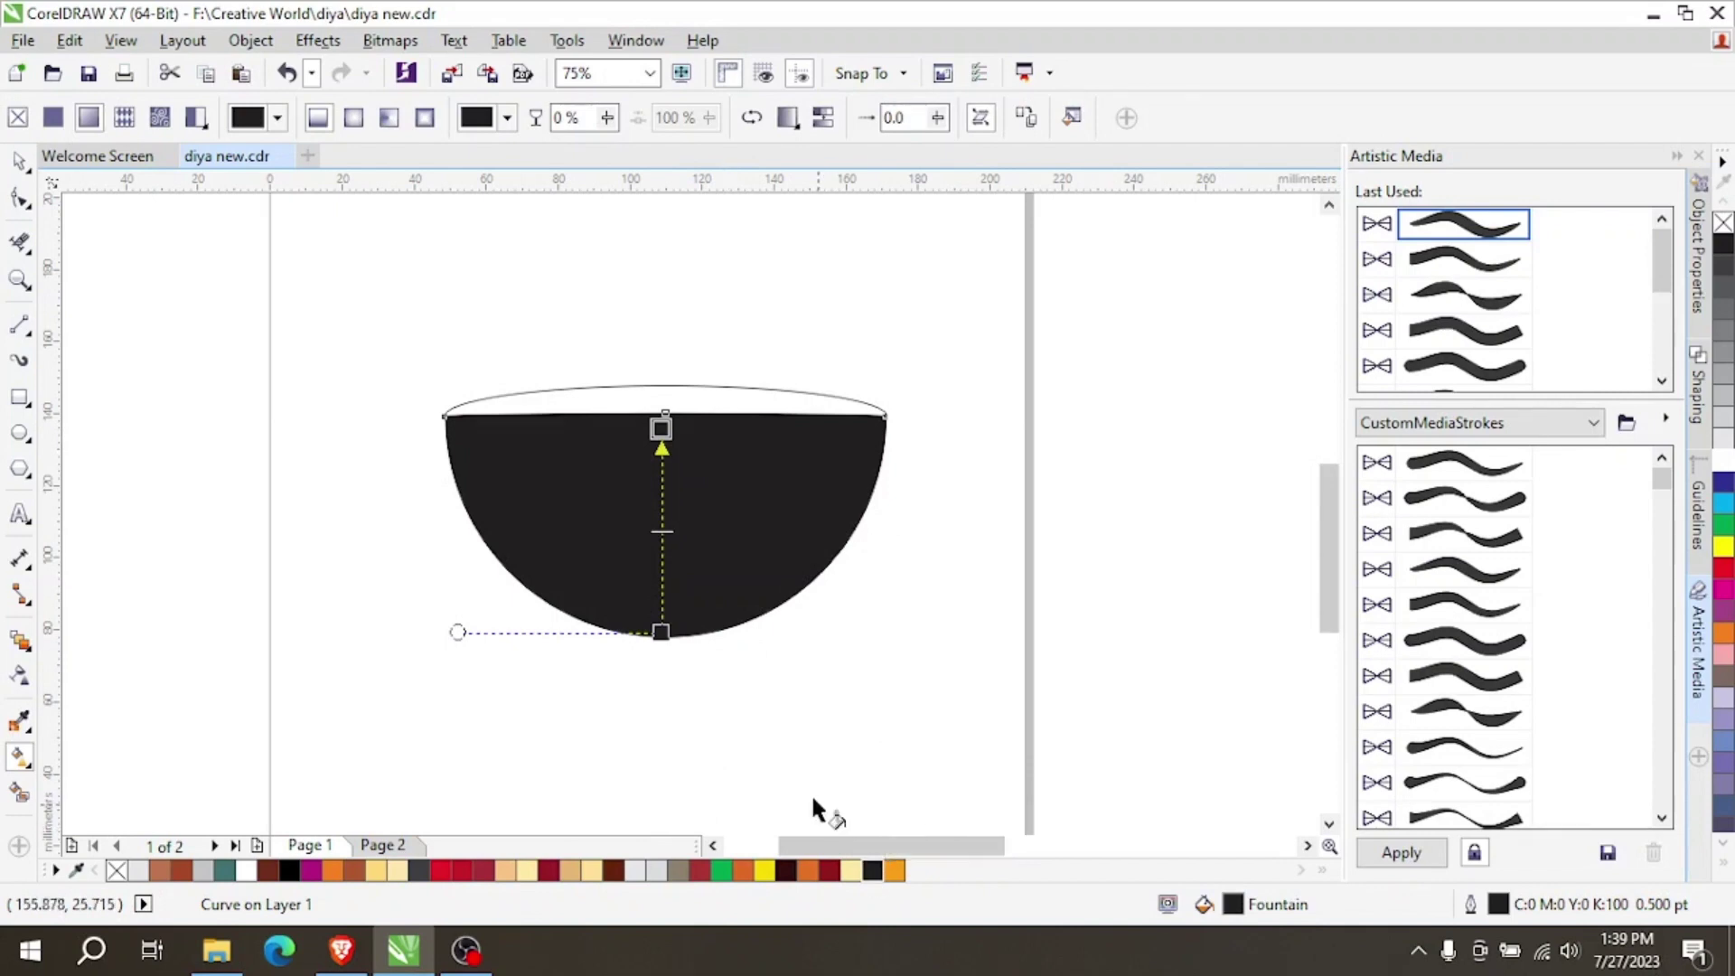
{"action": "left_click", "coordinate": [830, 870]}
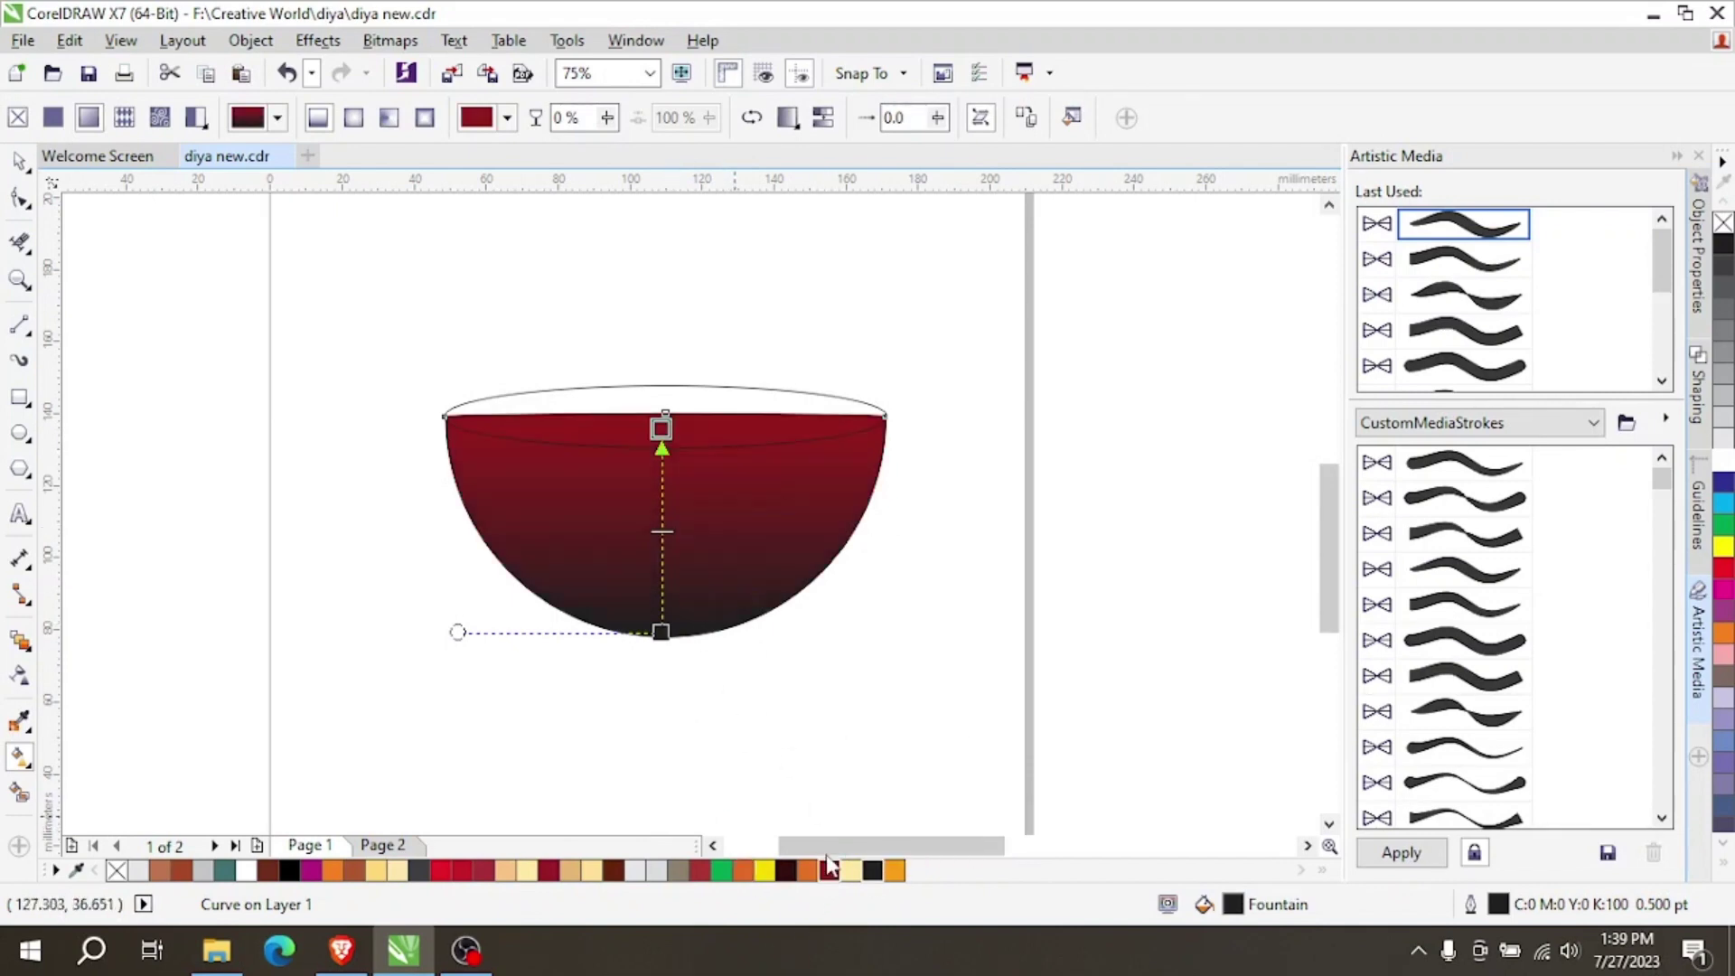
Shift the bowl's linear gradient slightly downward so its black end sits just below the base.
{"action": "scroll", "coordinate": [675, 542], "scroll_direction": "up", "scroll_amount": 2}
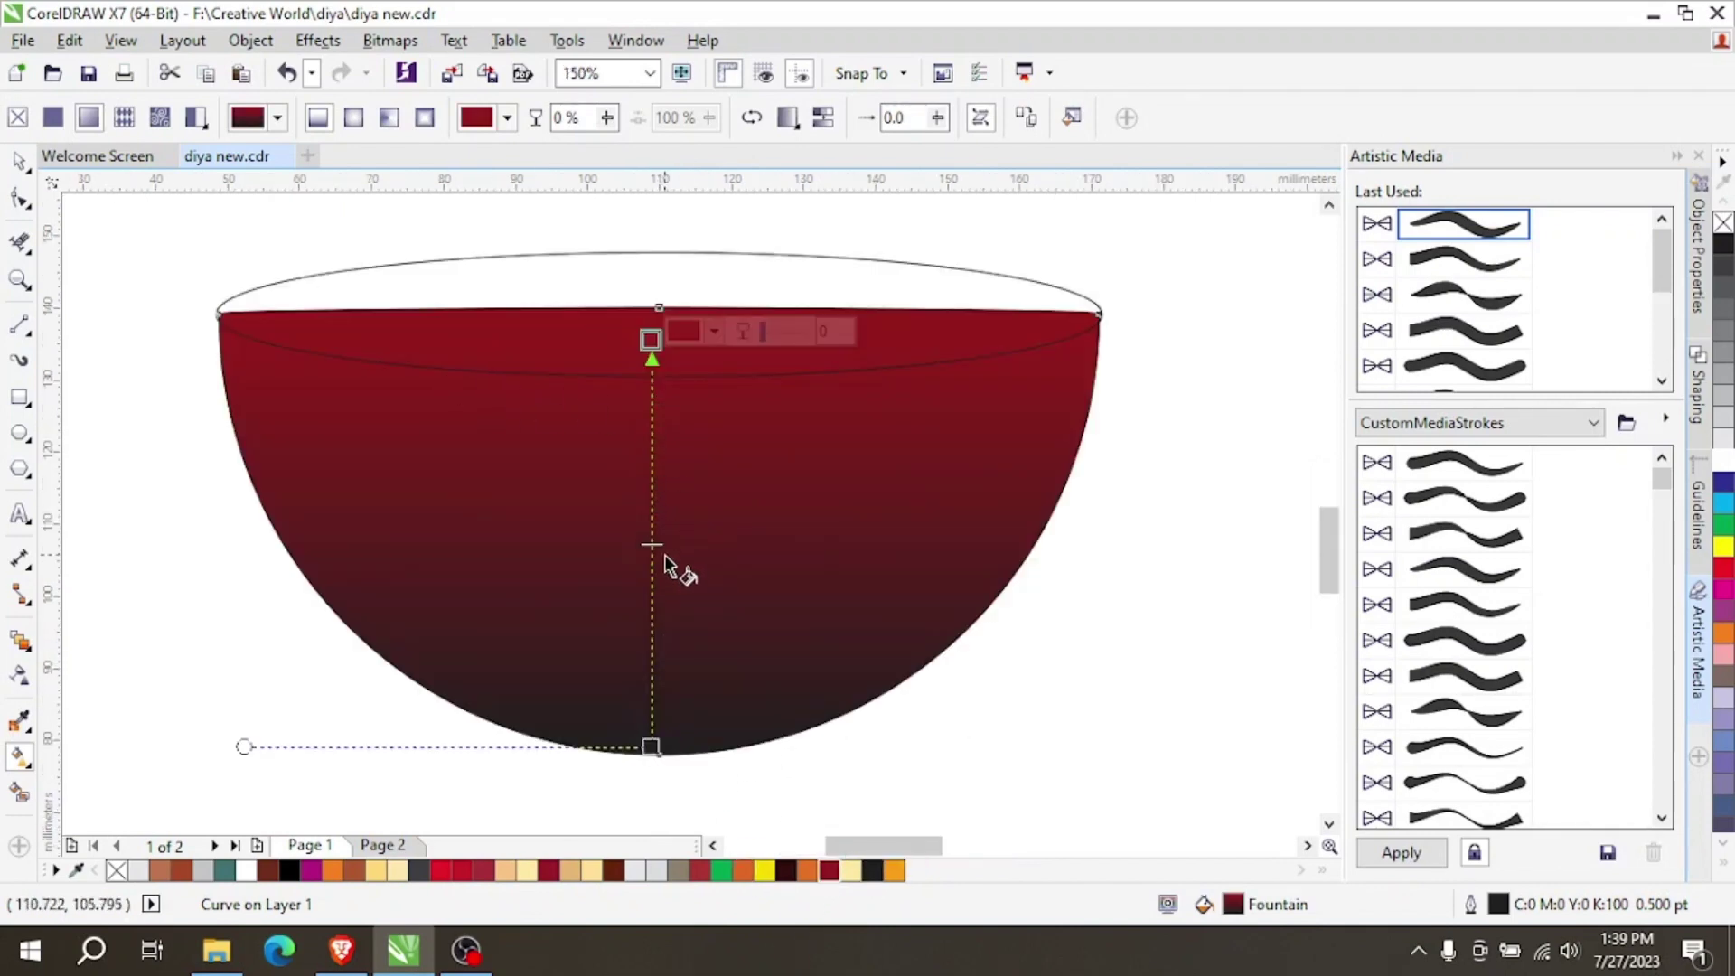
{"action": "left_click_drag", "start_coordinate": [656, 503], "coordinate": [659, 530]}
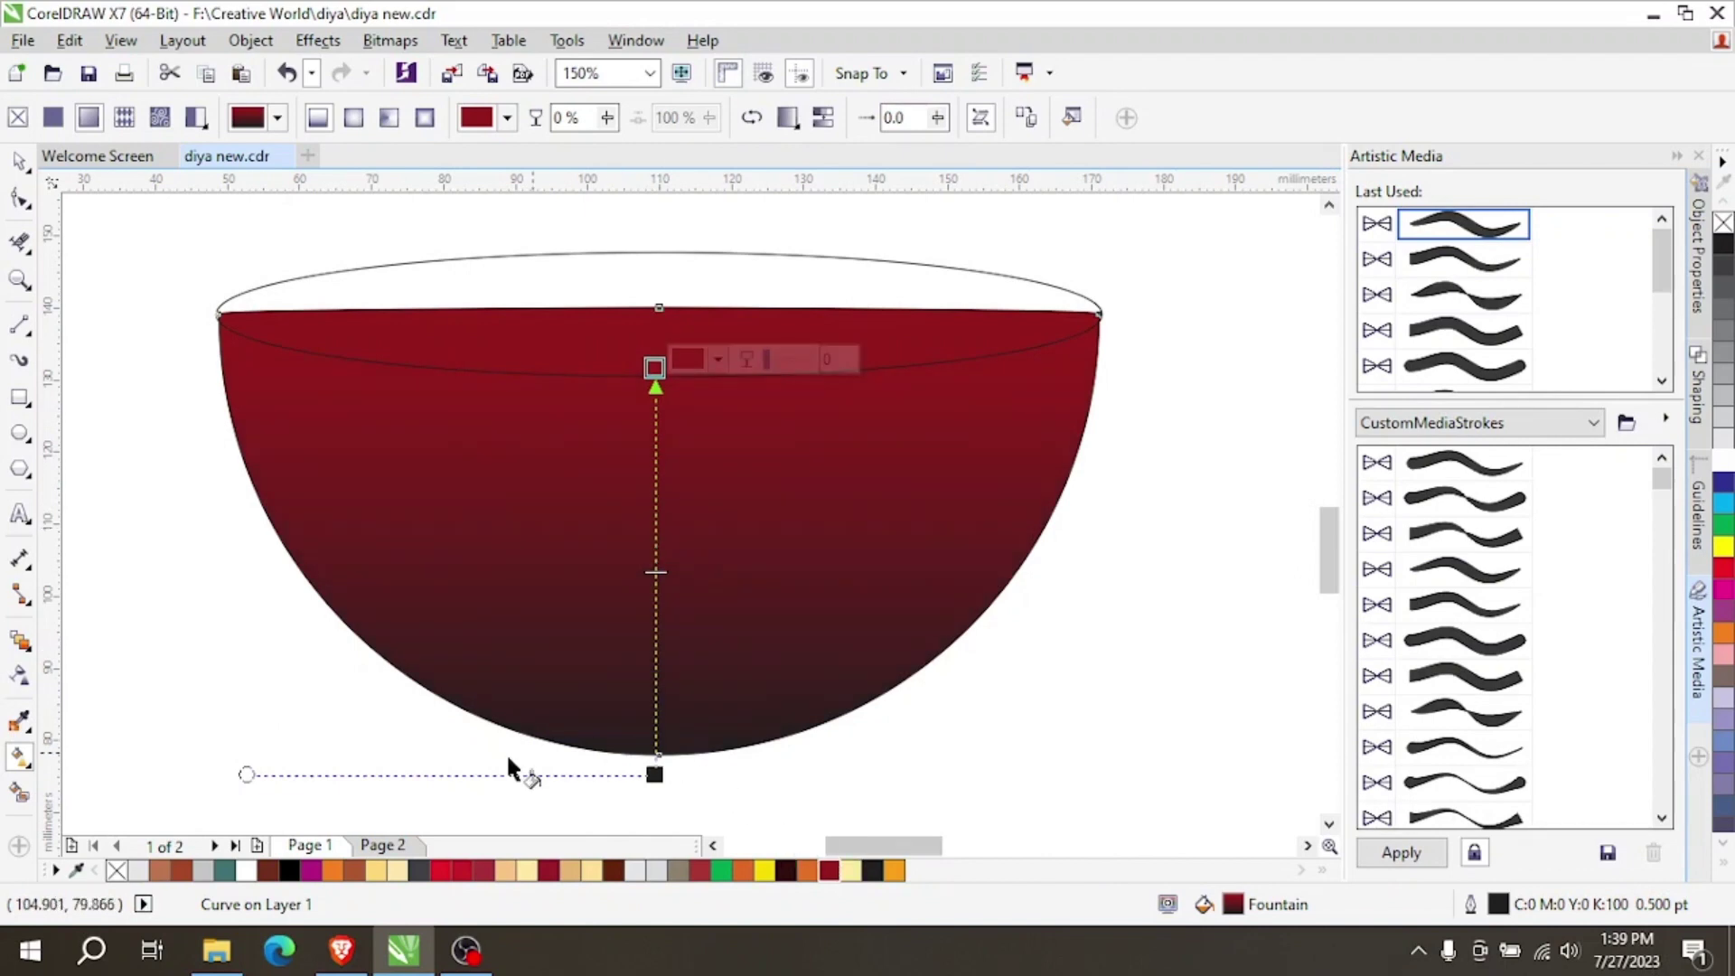
{"action": "scroll", "coordinate": [772, 504], "scroll_direction": "down", "scroll_amount": 2}
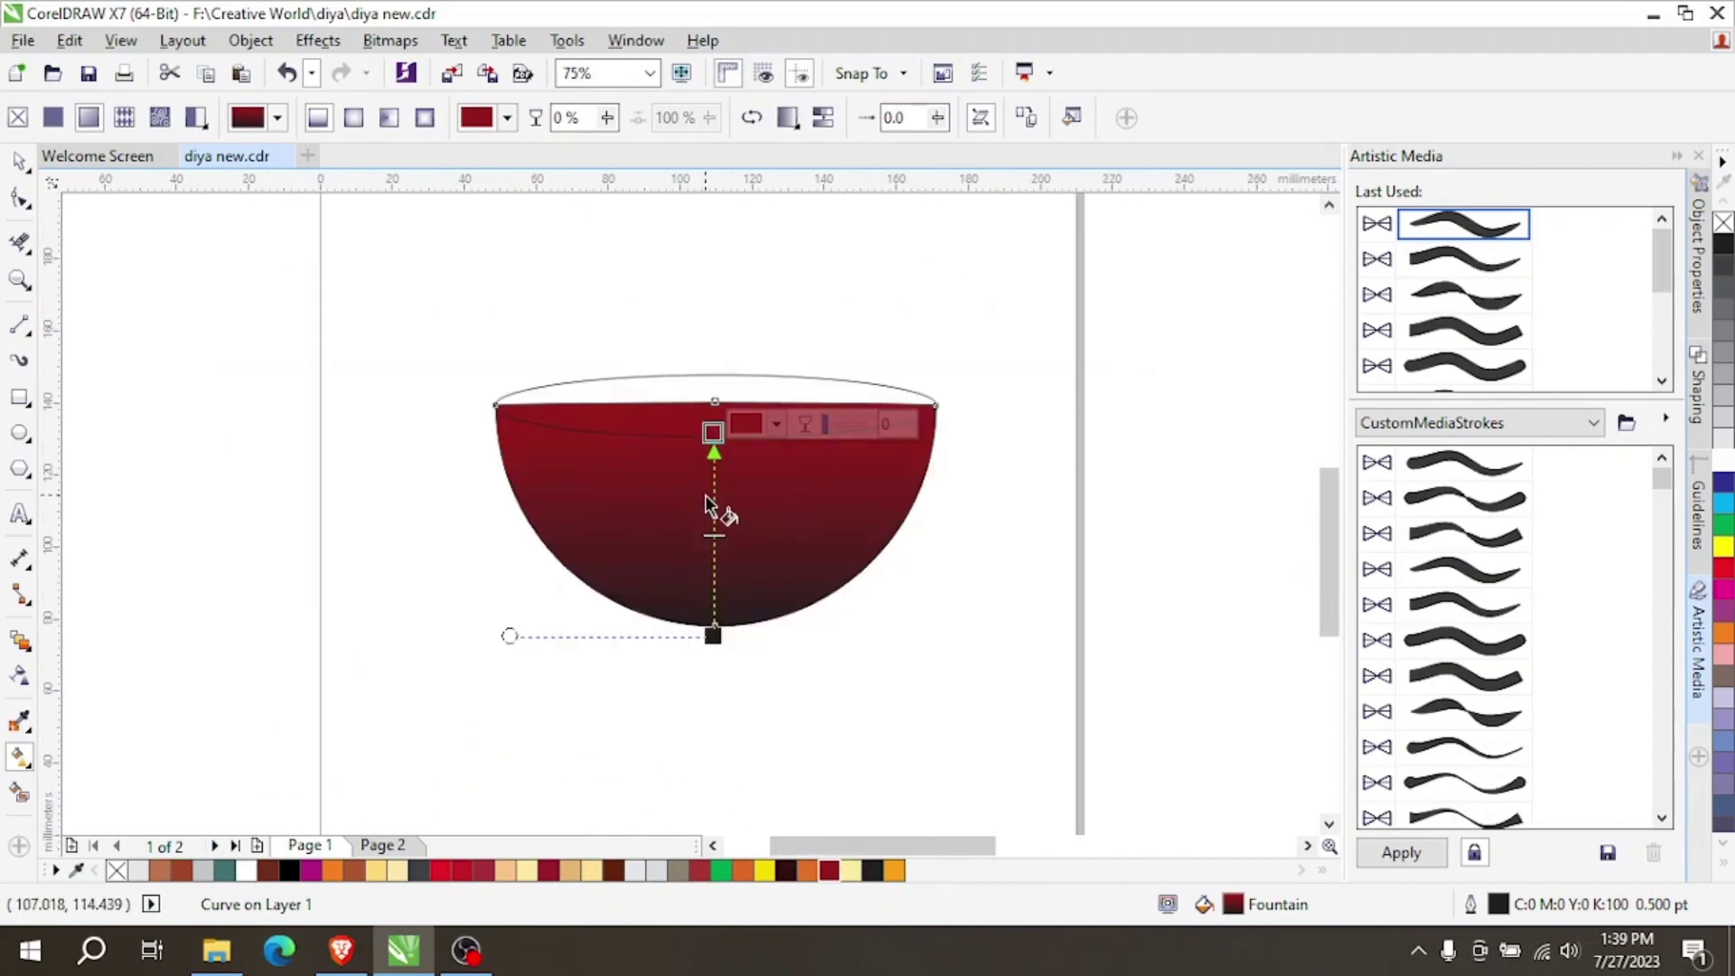
{"action": "scroll", "coordinate": [714, 495], "scroll_direction": "up", "scroll_amount": 2}
{"action": "scroll", "coordinate": [719, 493], "scroll_direction": "down", "scroll_amount": 3}
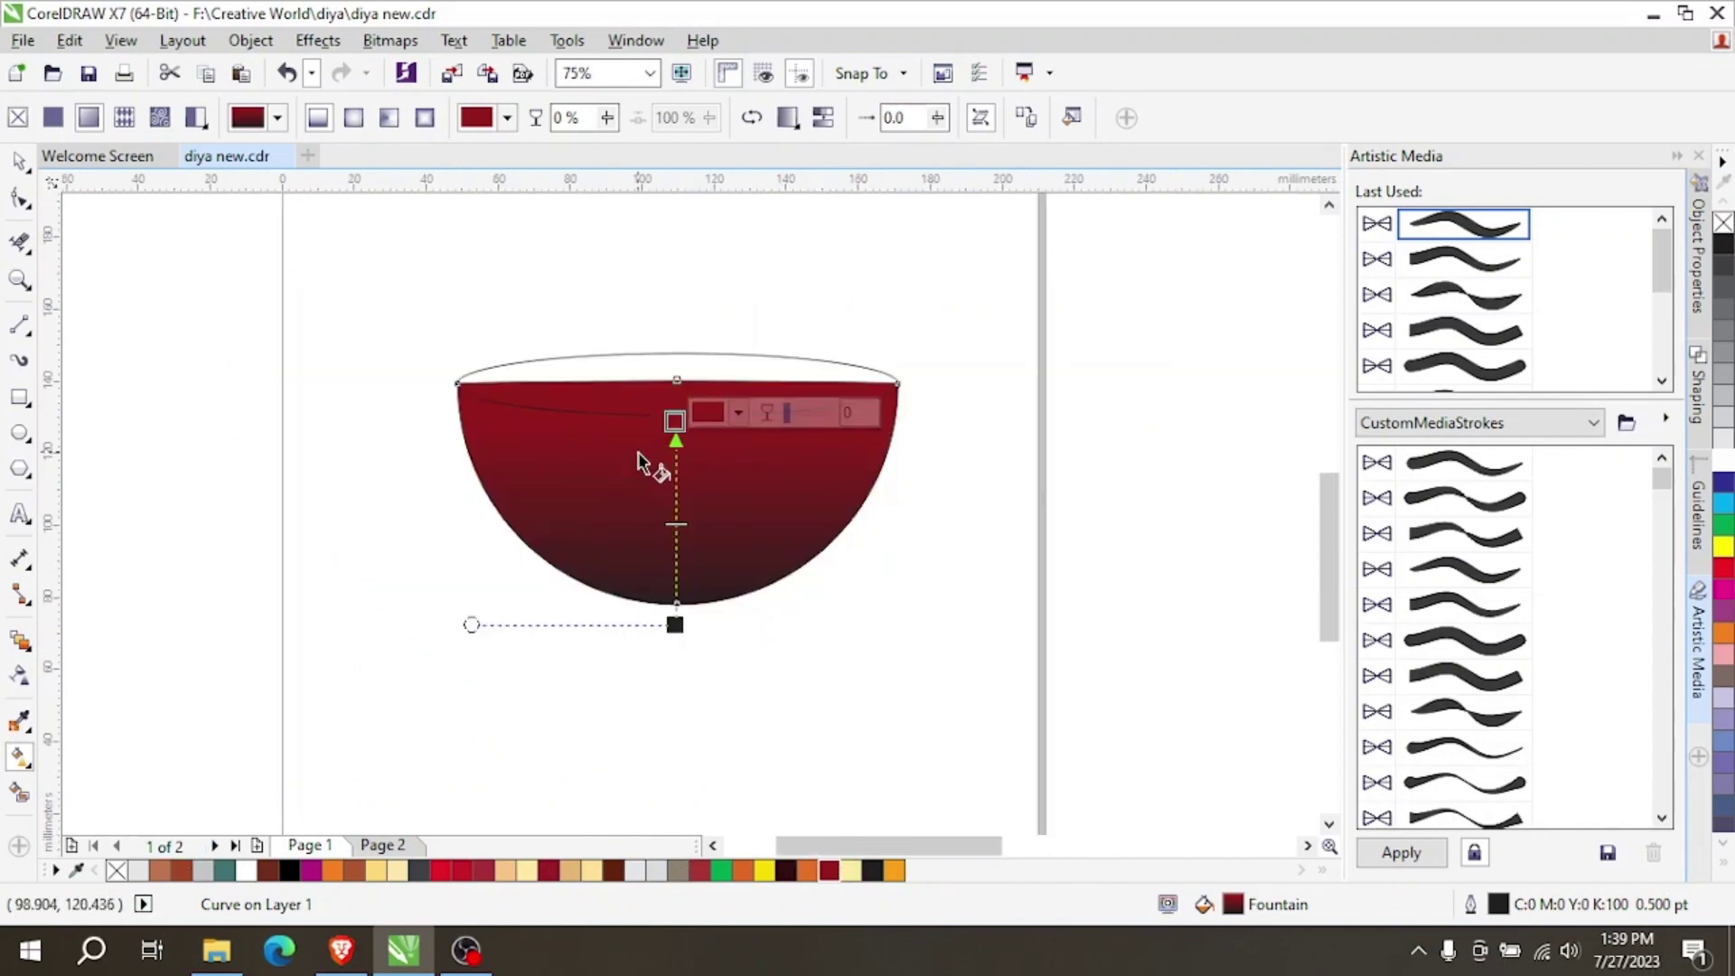
{"action": "scroll", "coordinate": [960, 368], "scroll_direction": "up", "scroll_amount": 1}
Move the five color swatch squares closer to the right edge of the page, beside the bowl.
{"action": "left_click", "coordinate": [18, 161]}
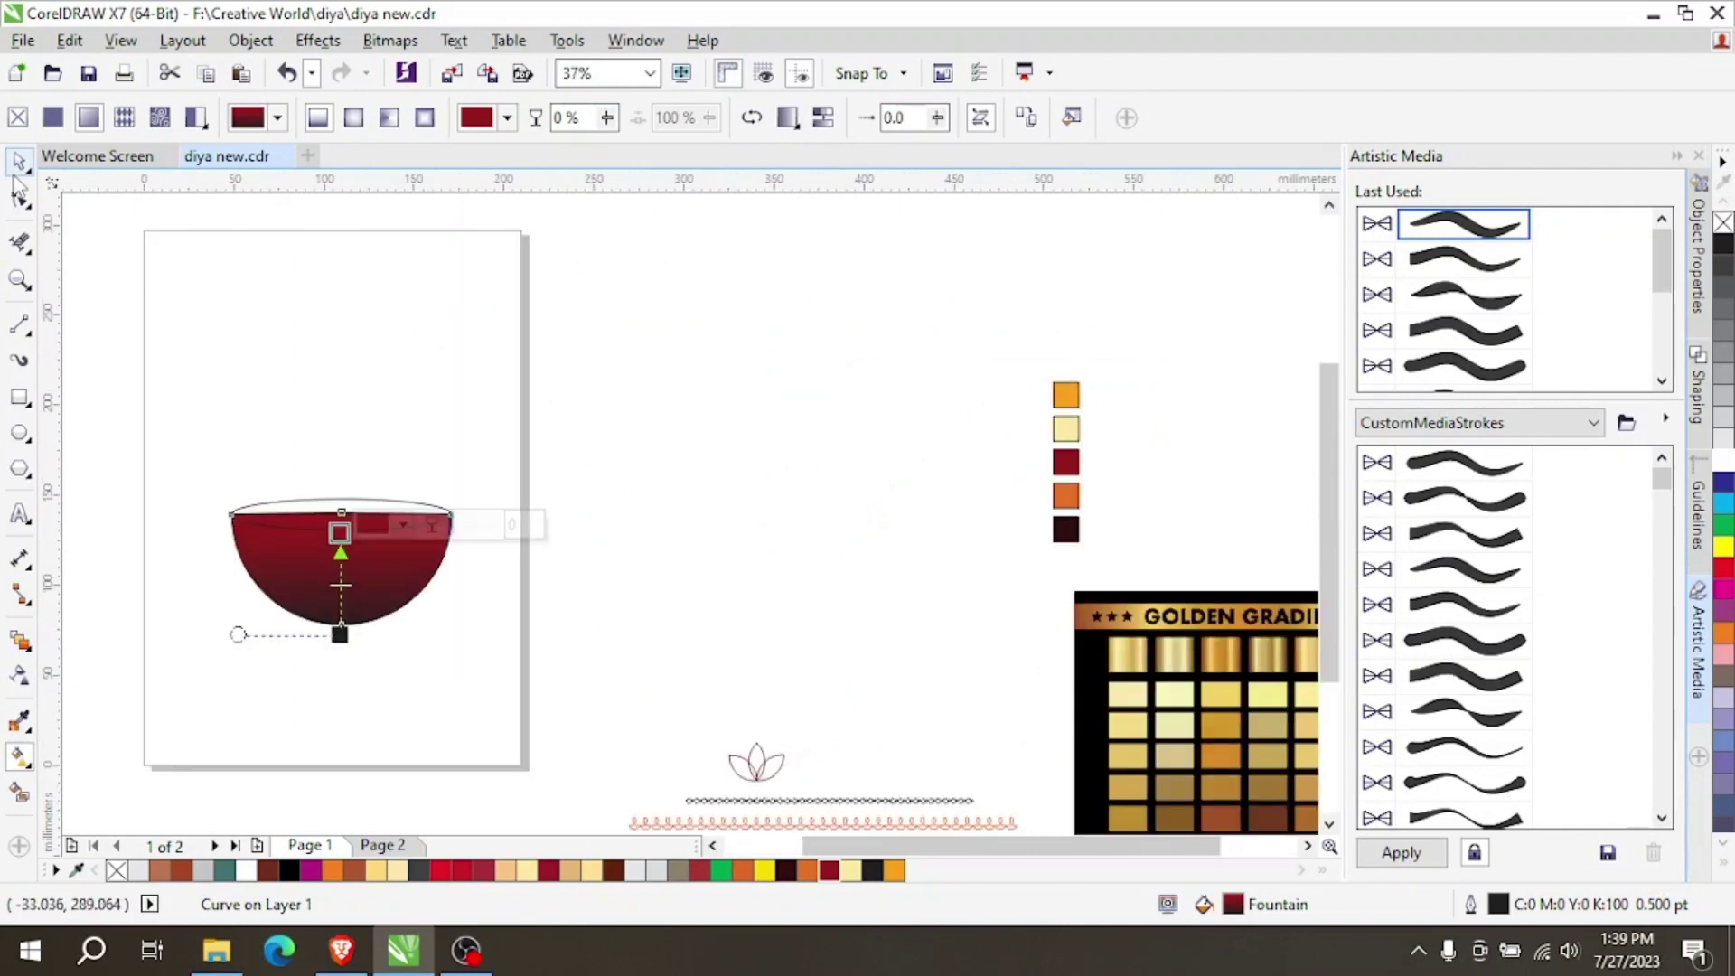
{"action": "left_click_drag", "start_coordinate": [918, 337], "coordinate": [1125, 573]}
{"action": "left_click_drag", "start_coordinate": [1065, 461], "coordinate": [590, 450]}
{"action": "scroll", "coordinate": [181, 406], "scroll_direction": "up", "scroll_amount": 1}
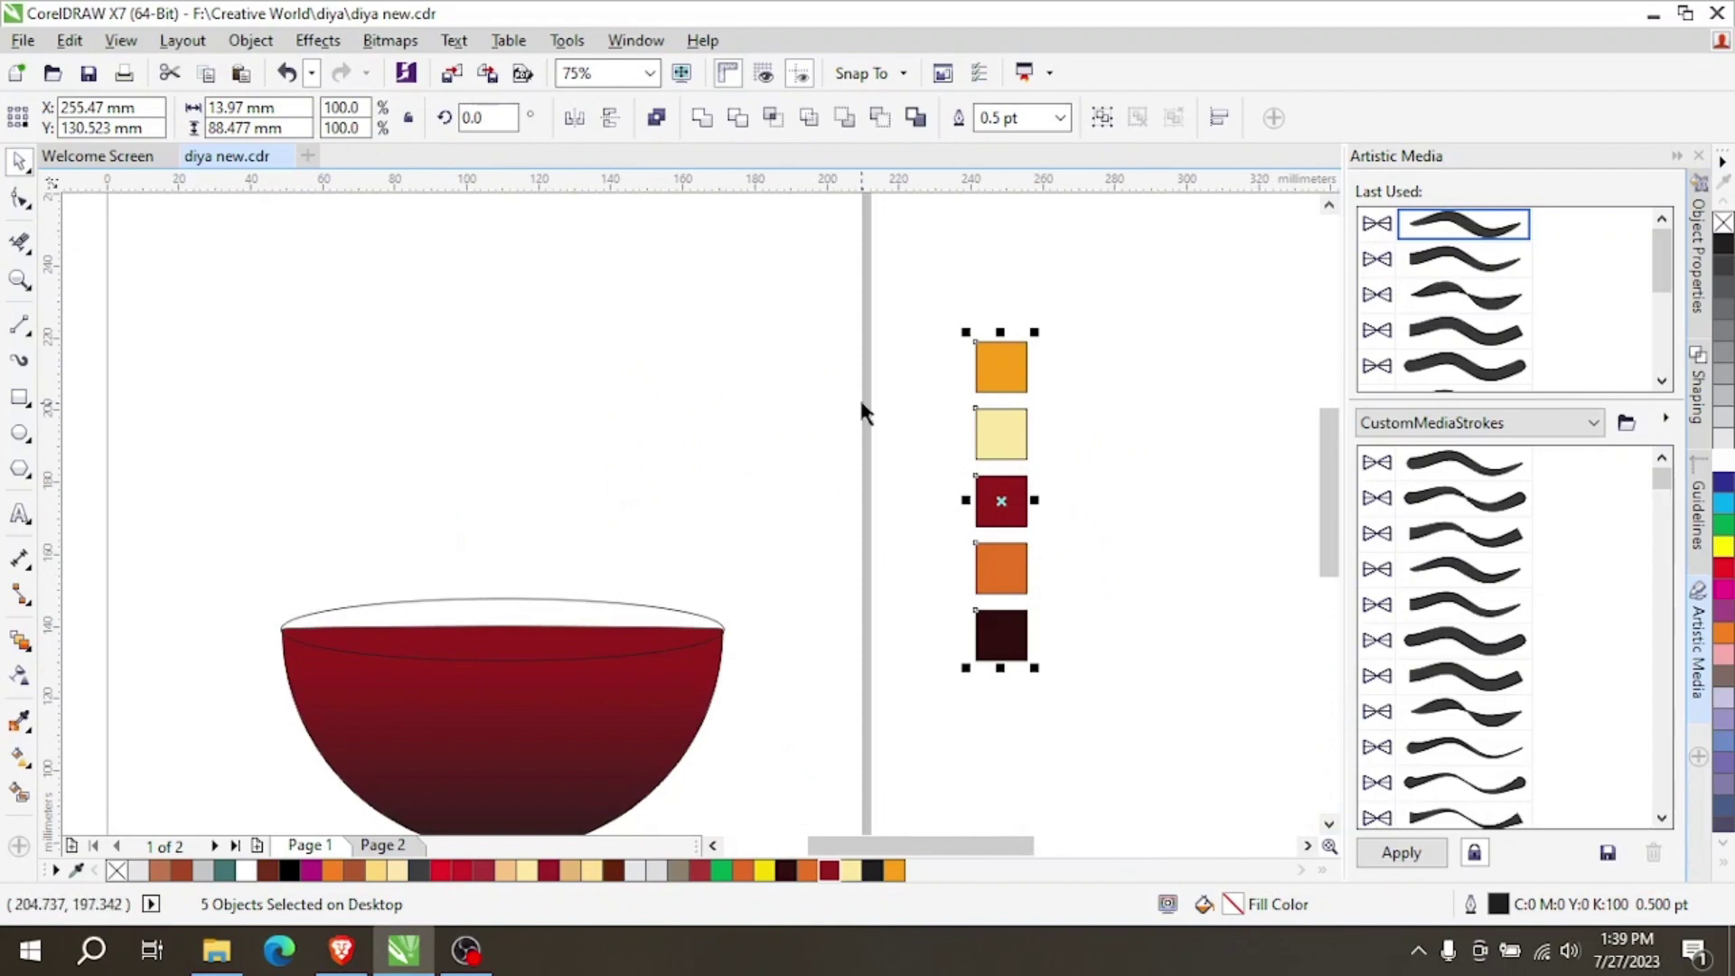
{"action": "scroll", "coordinate": [923, 387], "scroll_direction": "down", "scroll_amount": 1}
{"action": "scroll", "coordinate": [726, 441], "scroll_direction": "up", "scroll_amount": 1}
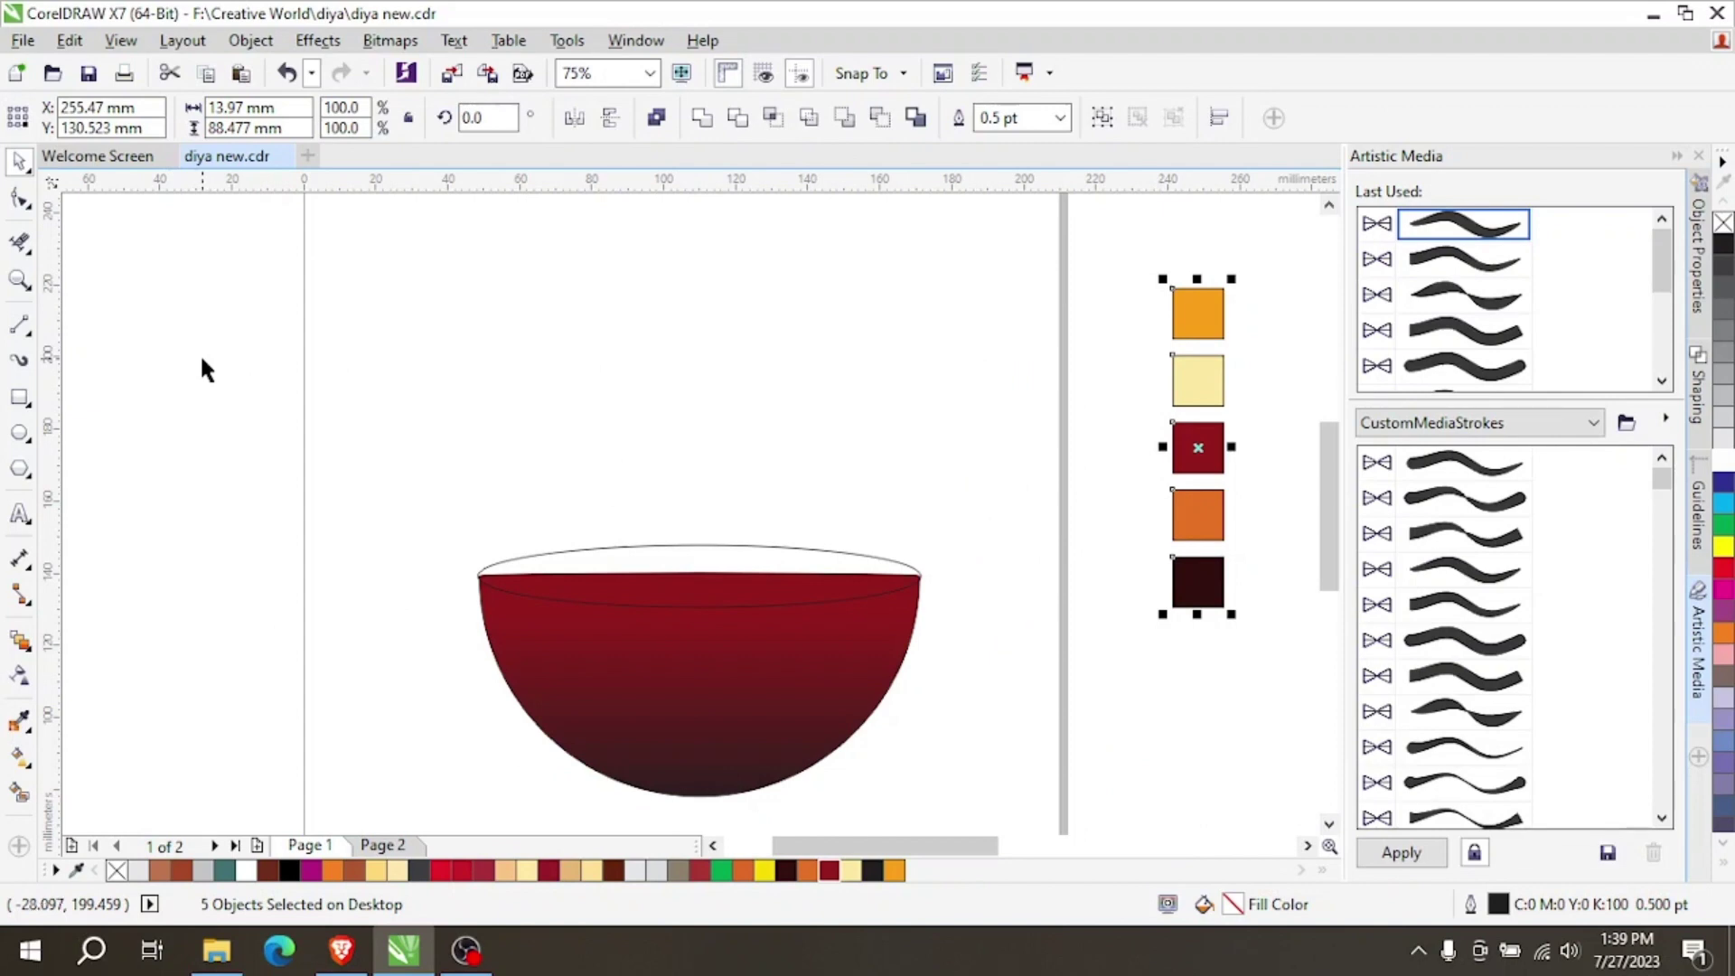
{"action": "left_click", "coordinate": [203, 385]}
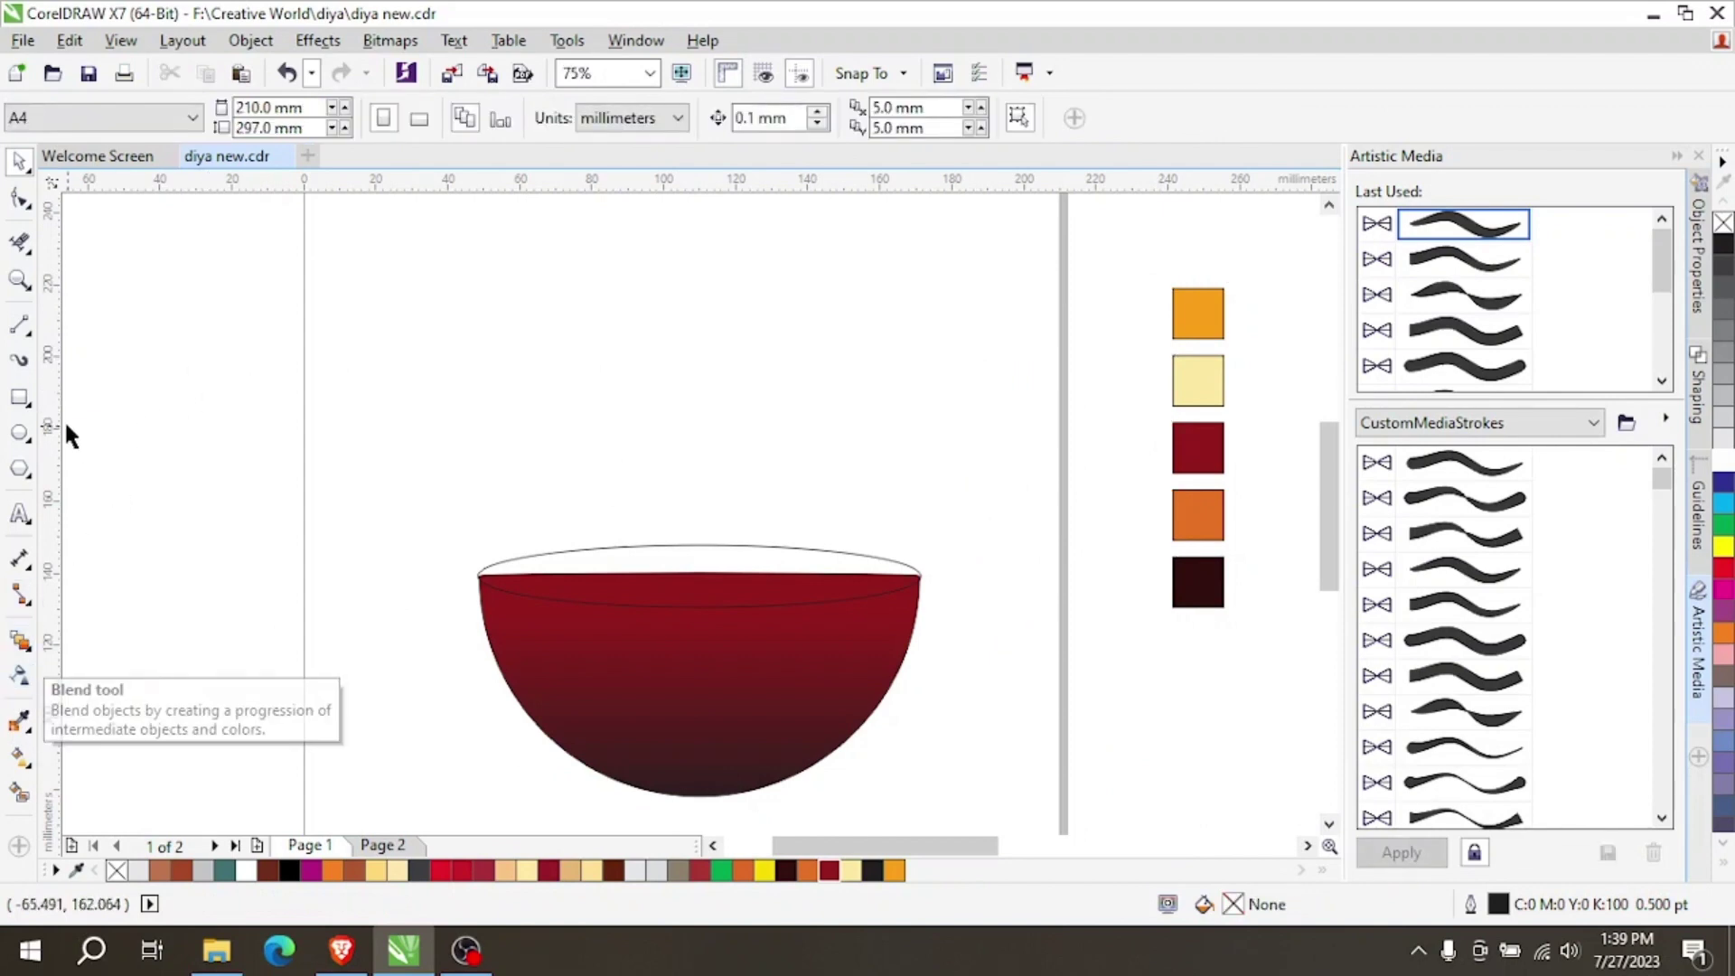
Draw an 18 by 18 mm square left of the page and fill it with a brownish red sampled from the bowl.
{"action": "left_click", "coordinate": [20, 398]}
{"action": "left_click_drag", "start_coordinate": [200, 299], "coordinate": [262, 363]}
{"action": "left_click", "coordinate": [20, 160]}
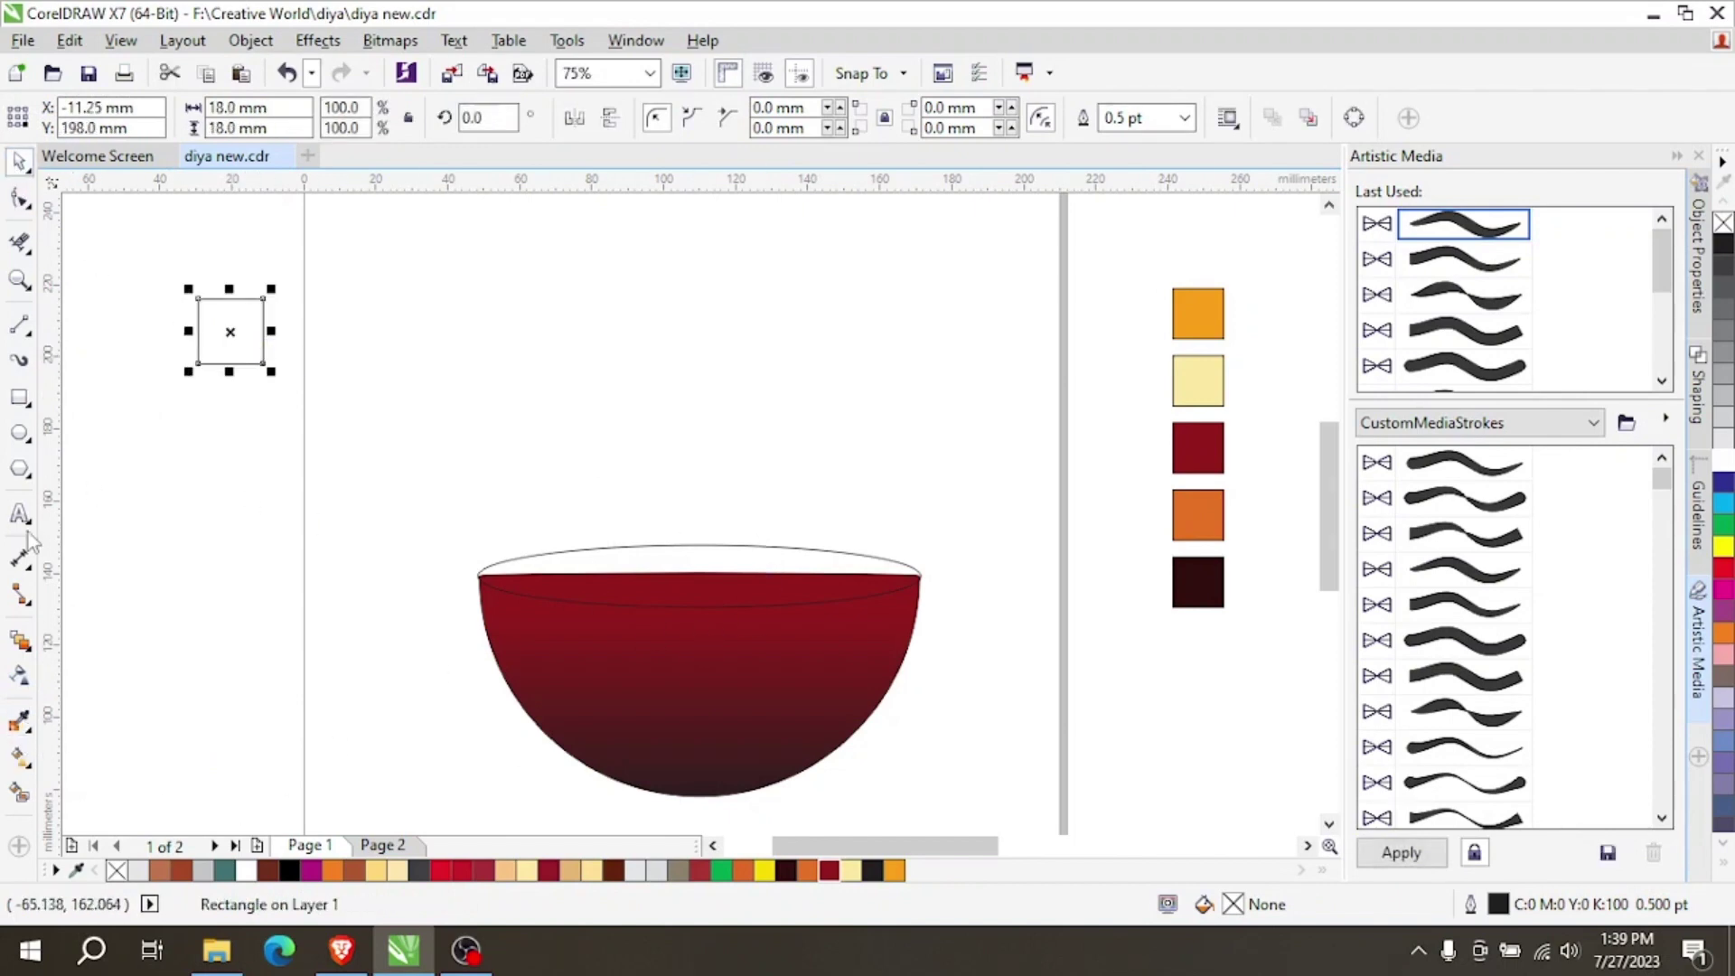
{"action": "left_click", "coordinate": [22, 729]}
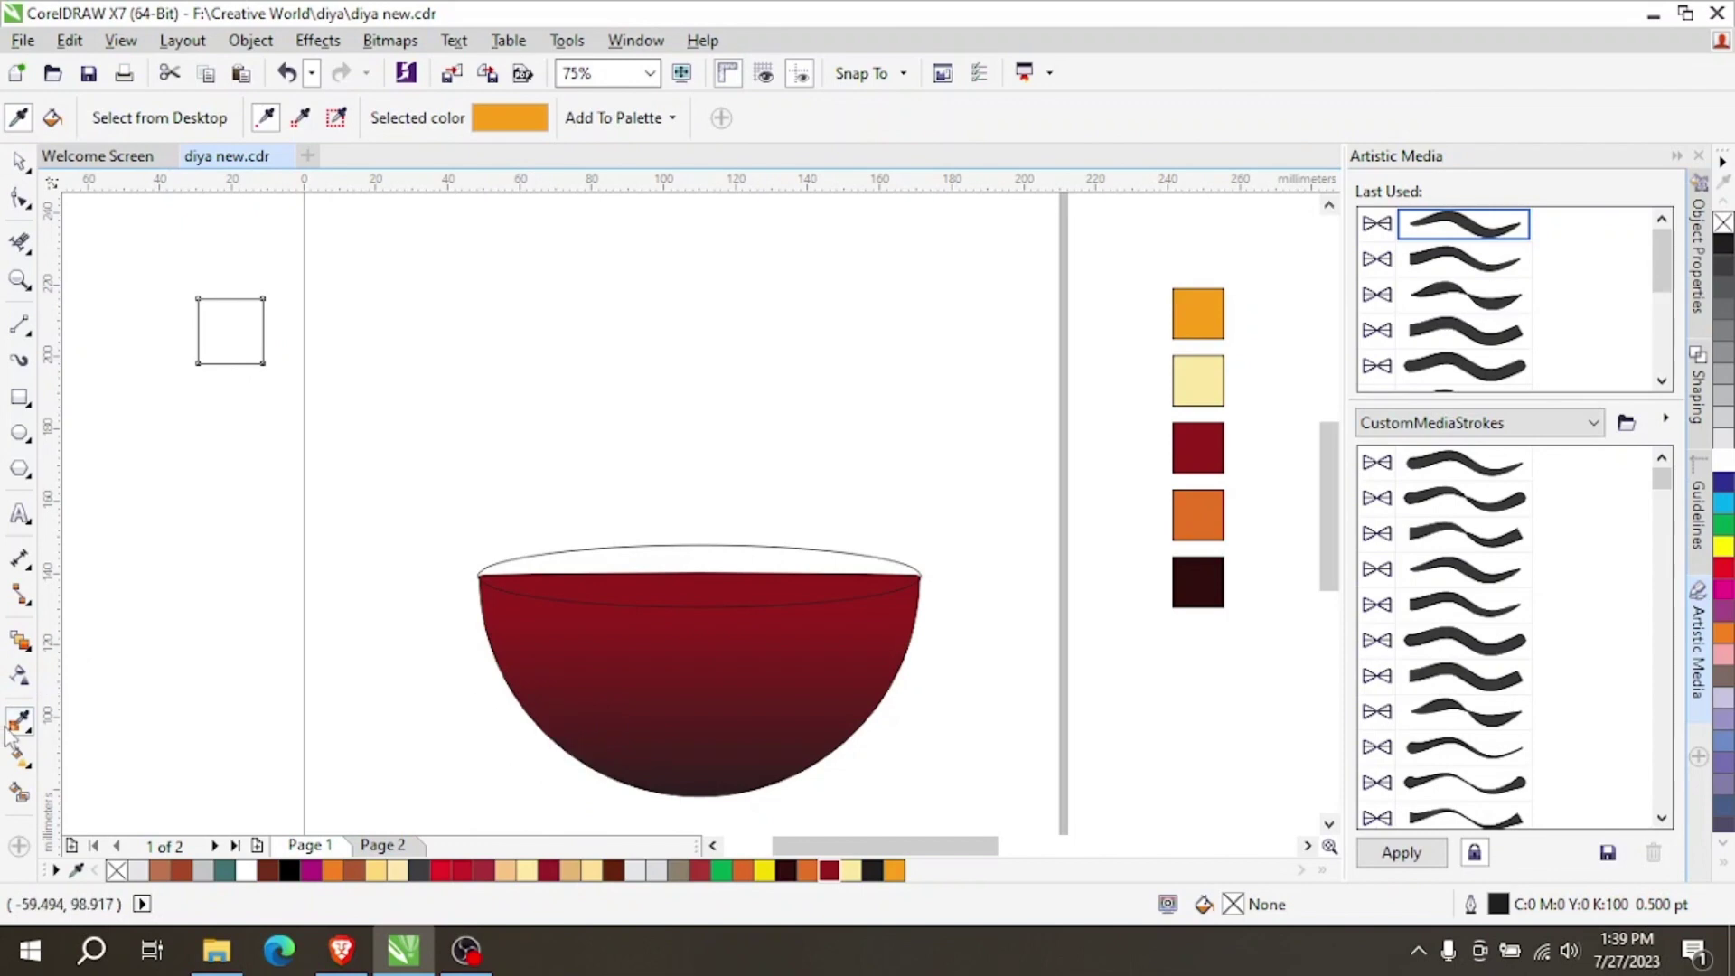
{"action": "left_click", "coordinate": [564, 647]}
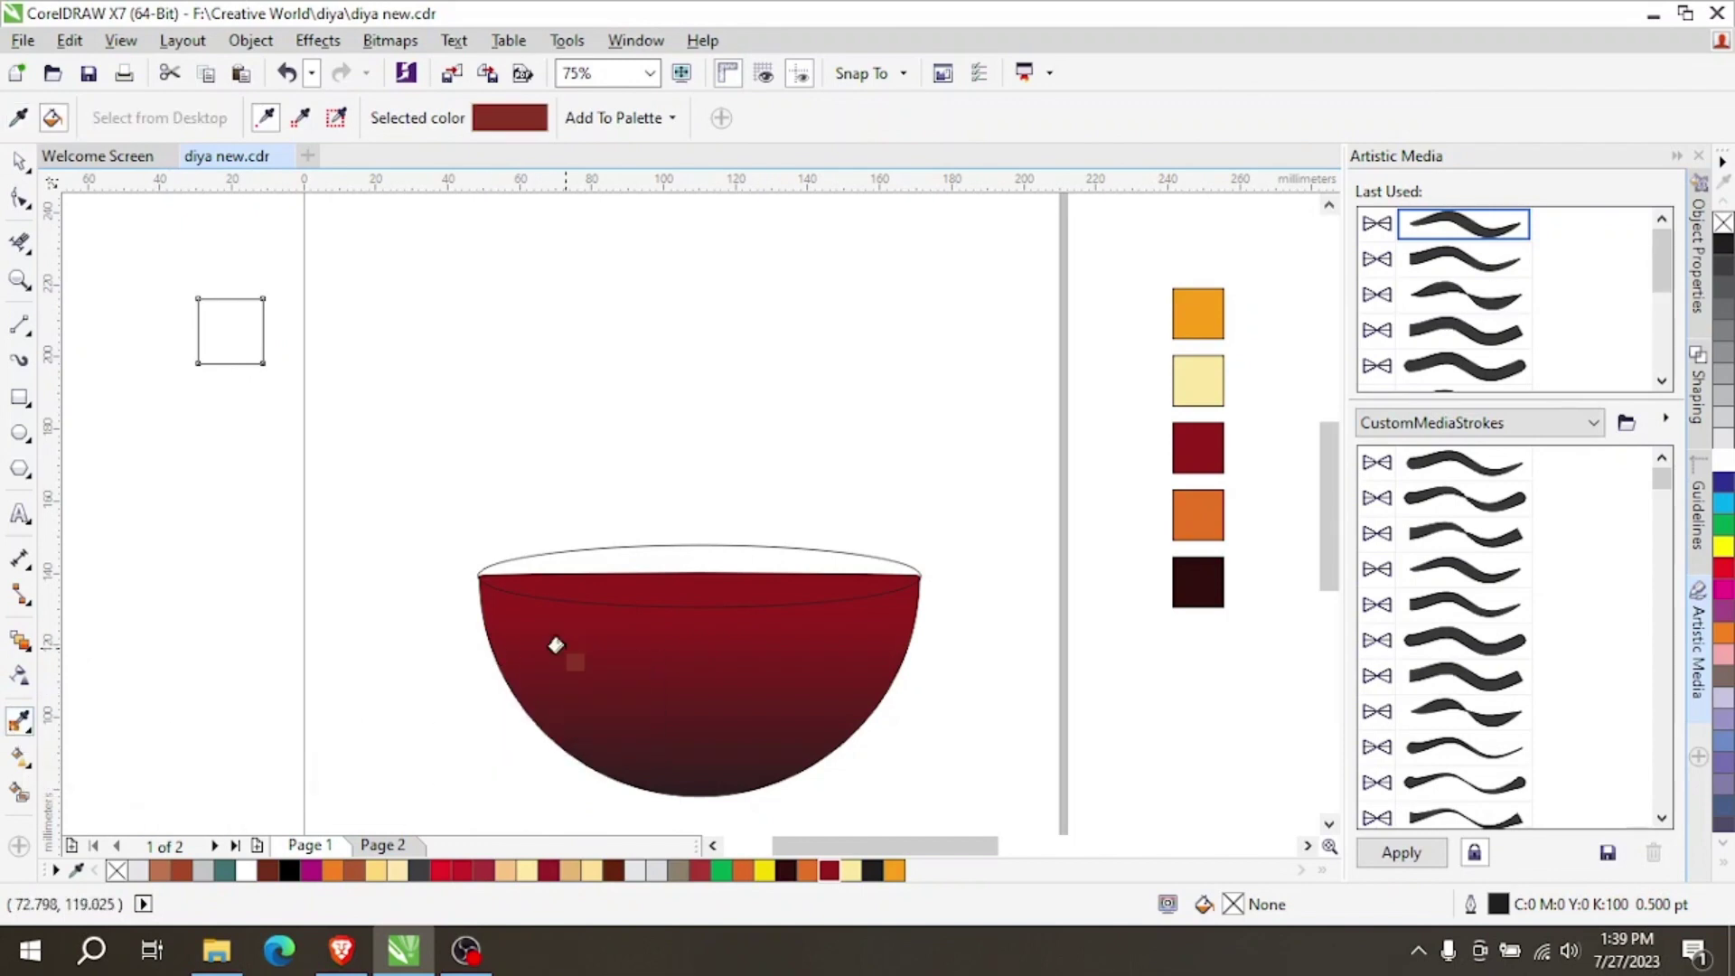
{"action": "left_click", "coordinate": [234, 327]}
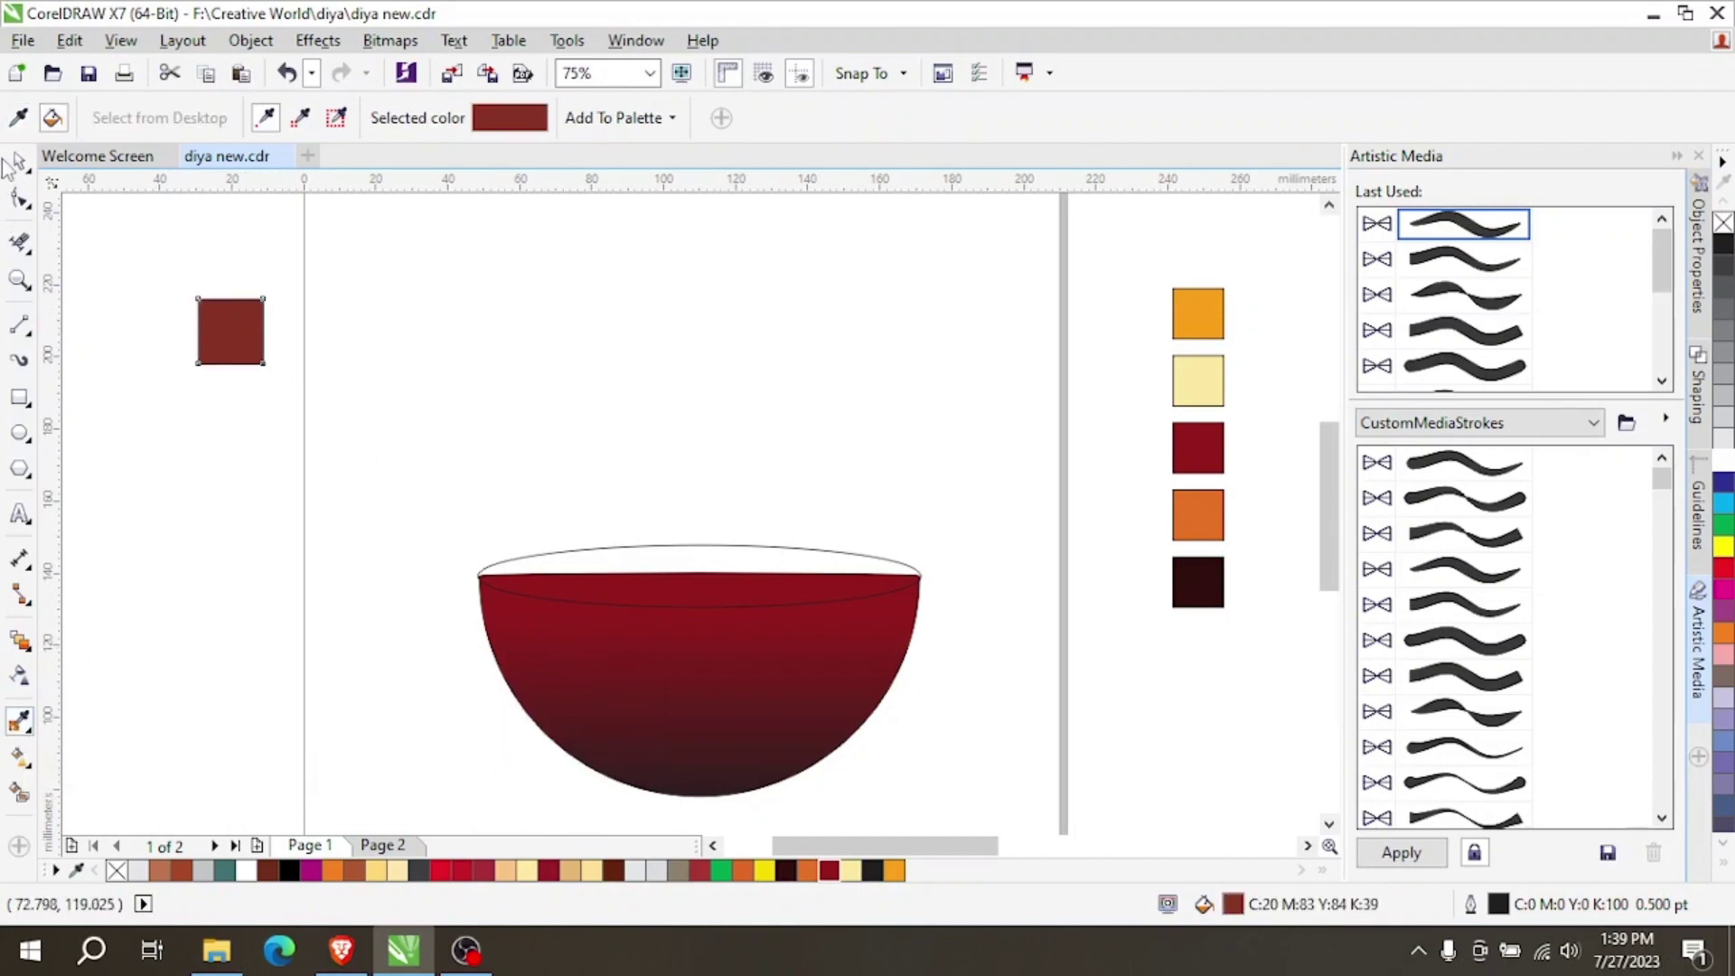
{"action": "key", "text": "space"}
Add the square's C20 M83 Y84 K39 color to the document palette and delete the square.
{"action": "left_click_drag", "start_coordinate": [123, 271], "coordinate": [437, 479]}
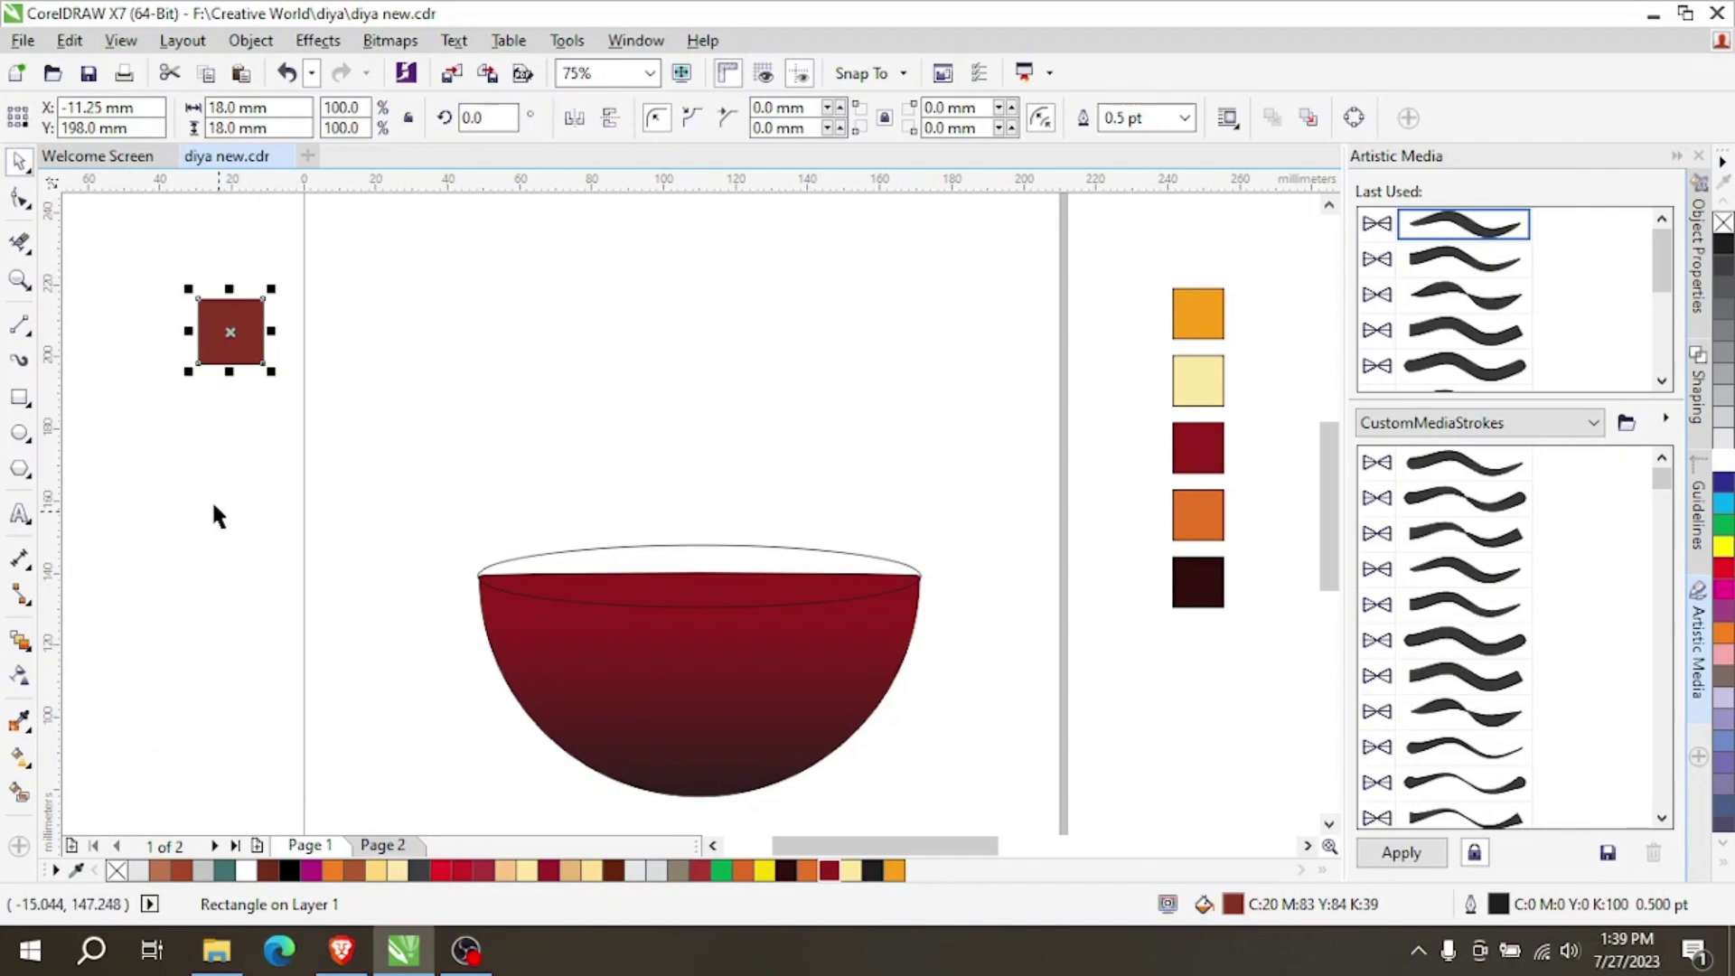
{"action": "left_click", "coordinate": [193, 480]}
{"action": "left_click", "coordinate": [224, 331]}
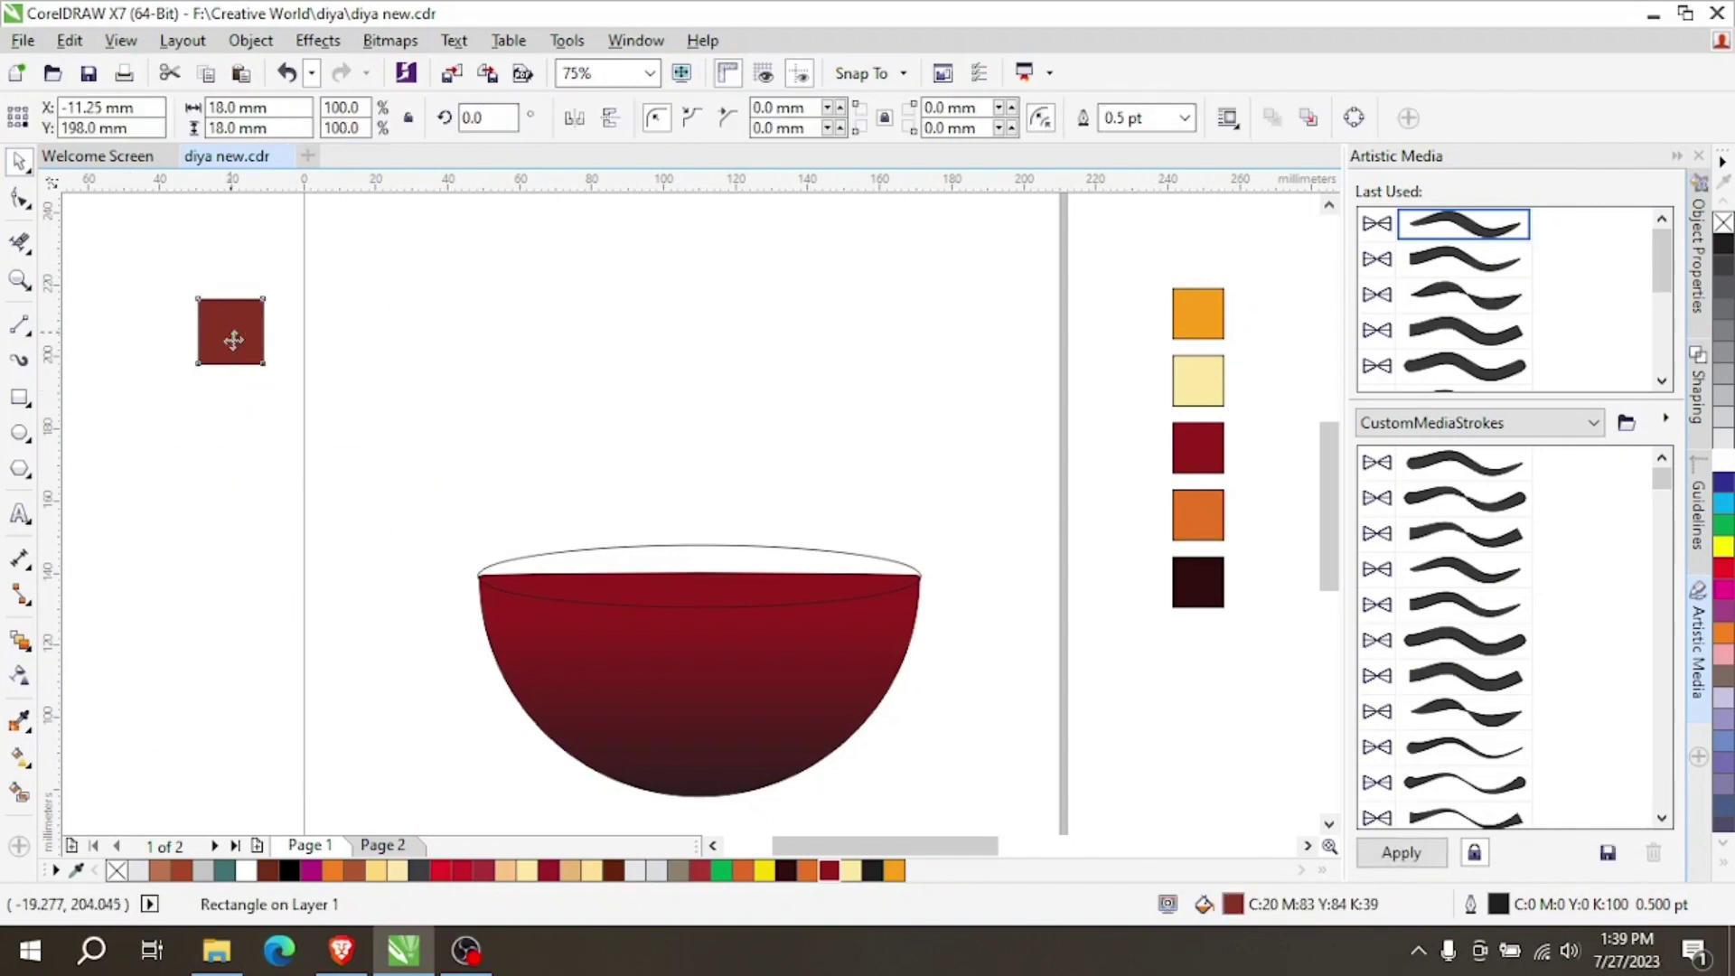
{"action": "left_click_drag", "start_coordinate": [233, 339], "coordinate": [938, 882]}
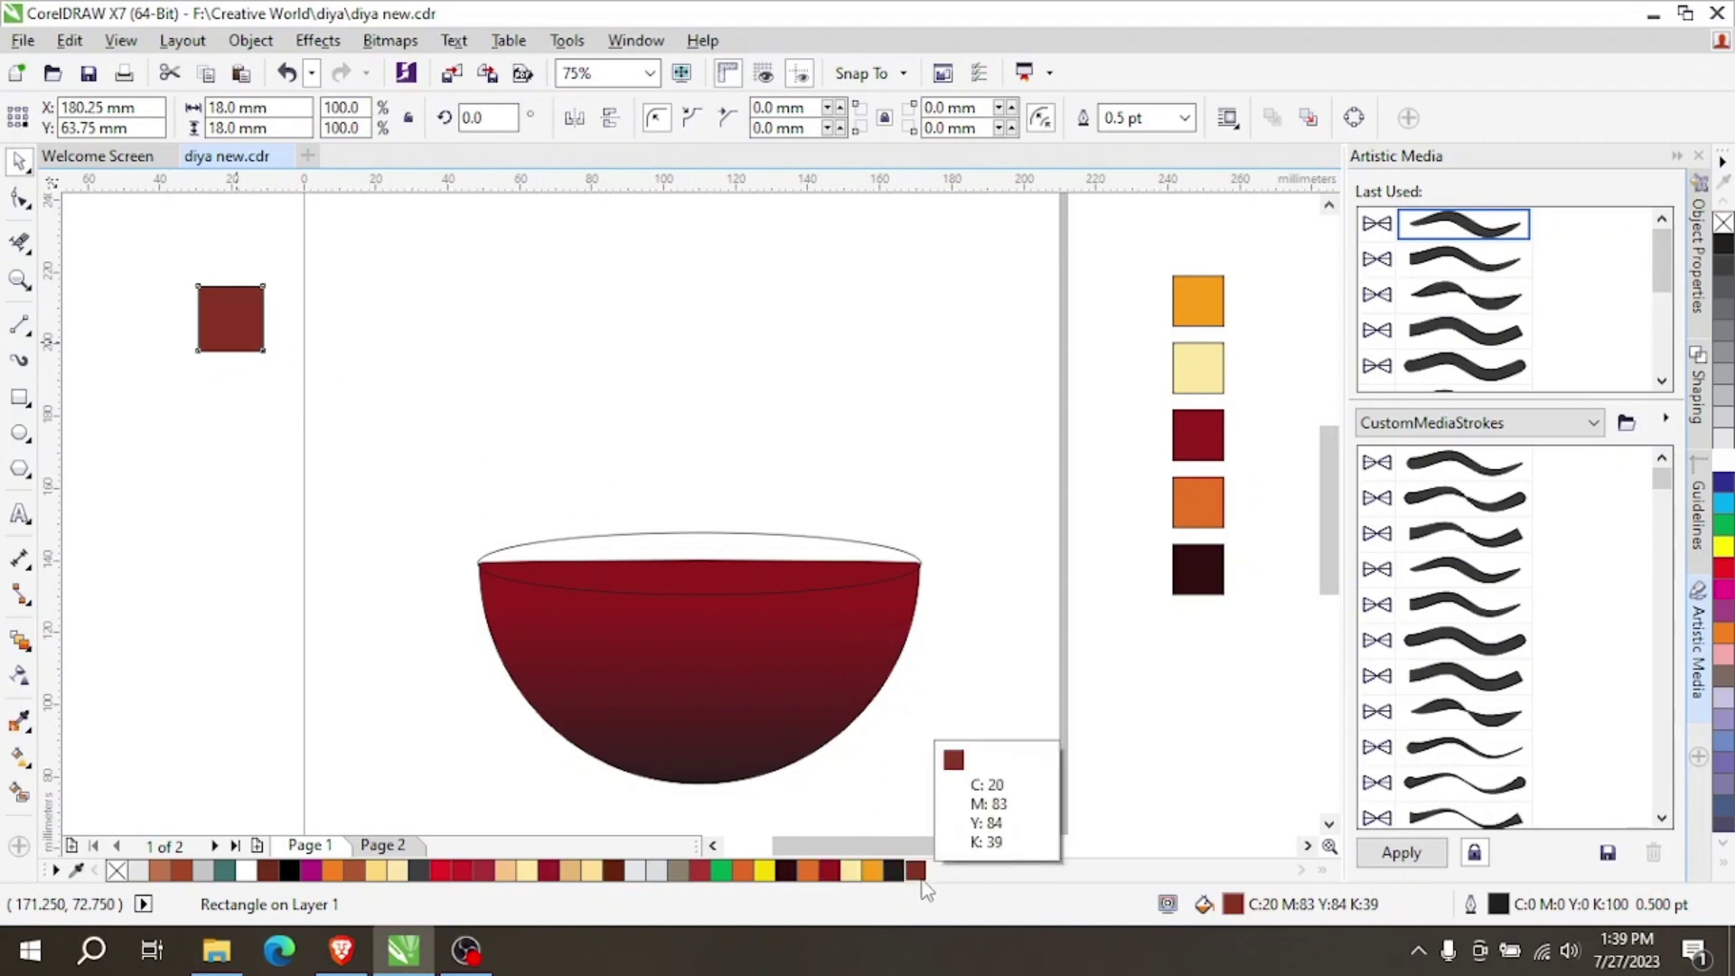
{"action": "left_click_drag", "start_coordinate": [160, 277], "coordinate": [374, 446]}
{"action": "key", "text": "Delete"}
{"action": "left_click_drag", "start_coordinate": [1157, 262], "coordinate": [1258, 736]}
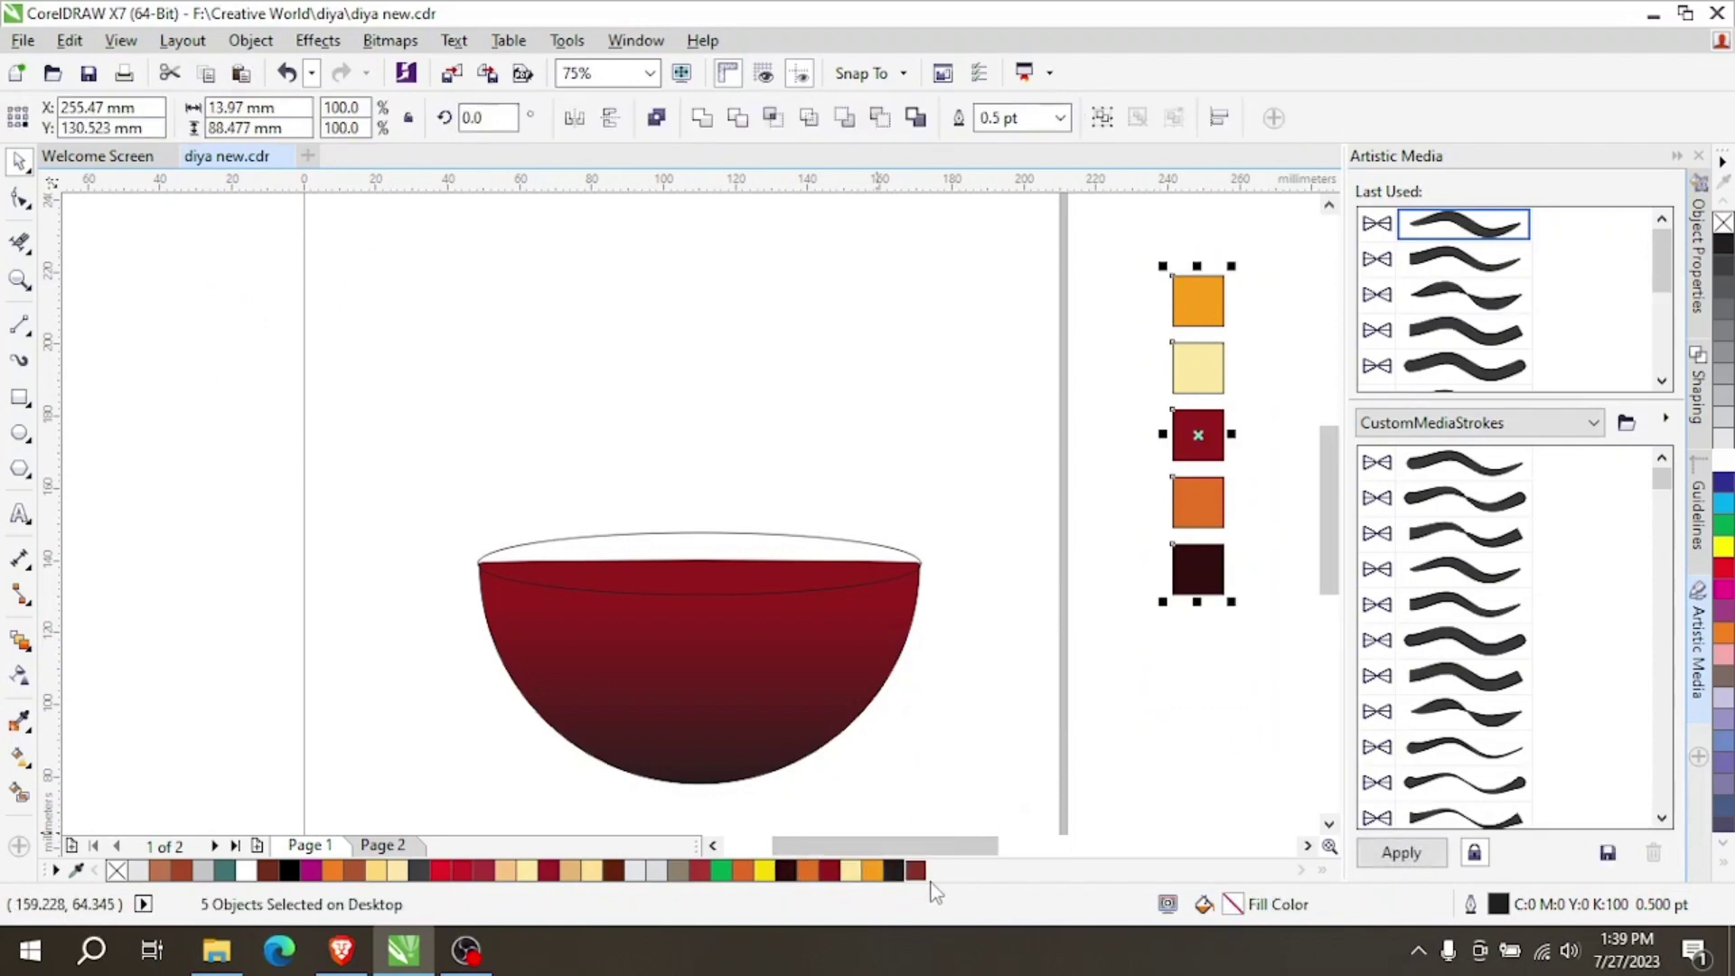
{"action": "left_click", "coordinate": [1046, 794]}
{"action": "scroll", "coordinate": [676, 565], "scroll_direction": "down", "scroll_amount": 2}
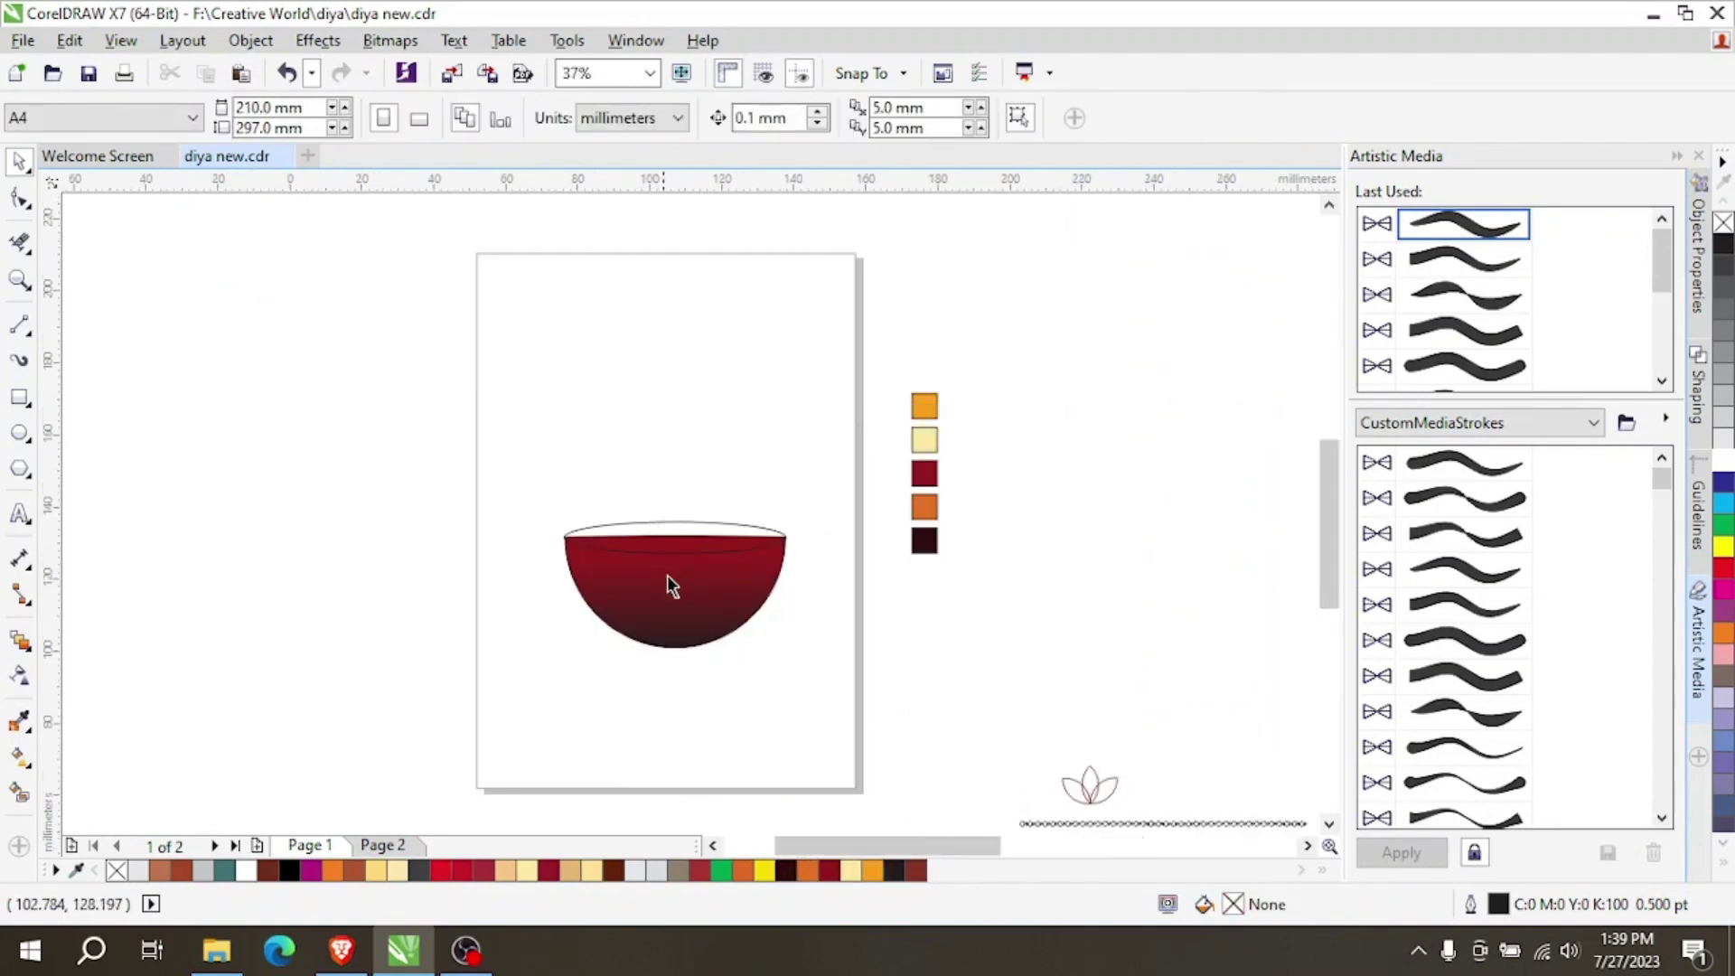
{"action": "scroll", "coordinate": [673, 632], "scroll_direction": "up", "scroll_amount": 2}
Change the bowl's gradient to an elliptical fountain fill centered on its base, with the colors reversed to put black at the center.
{"action": "left_click", "coordinate": [669, 629]}
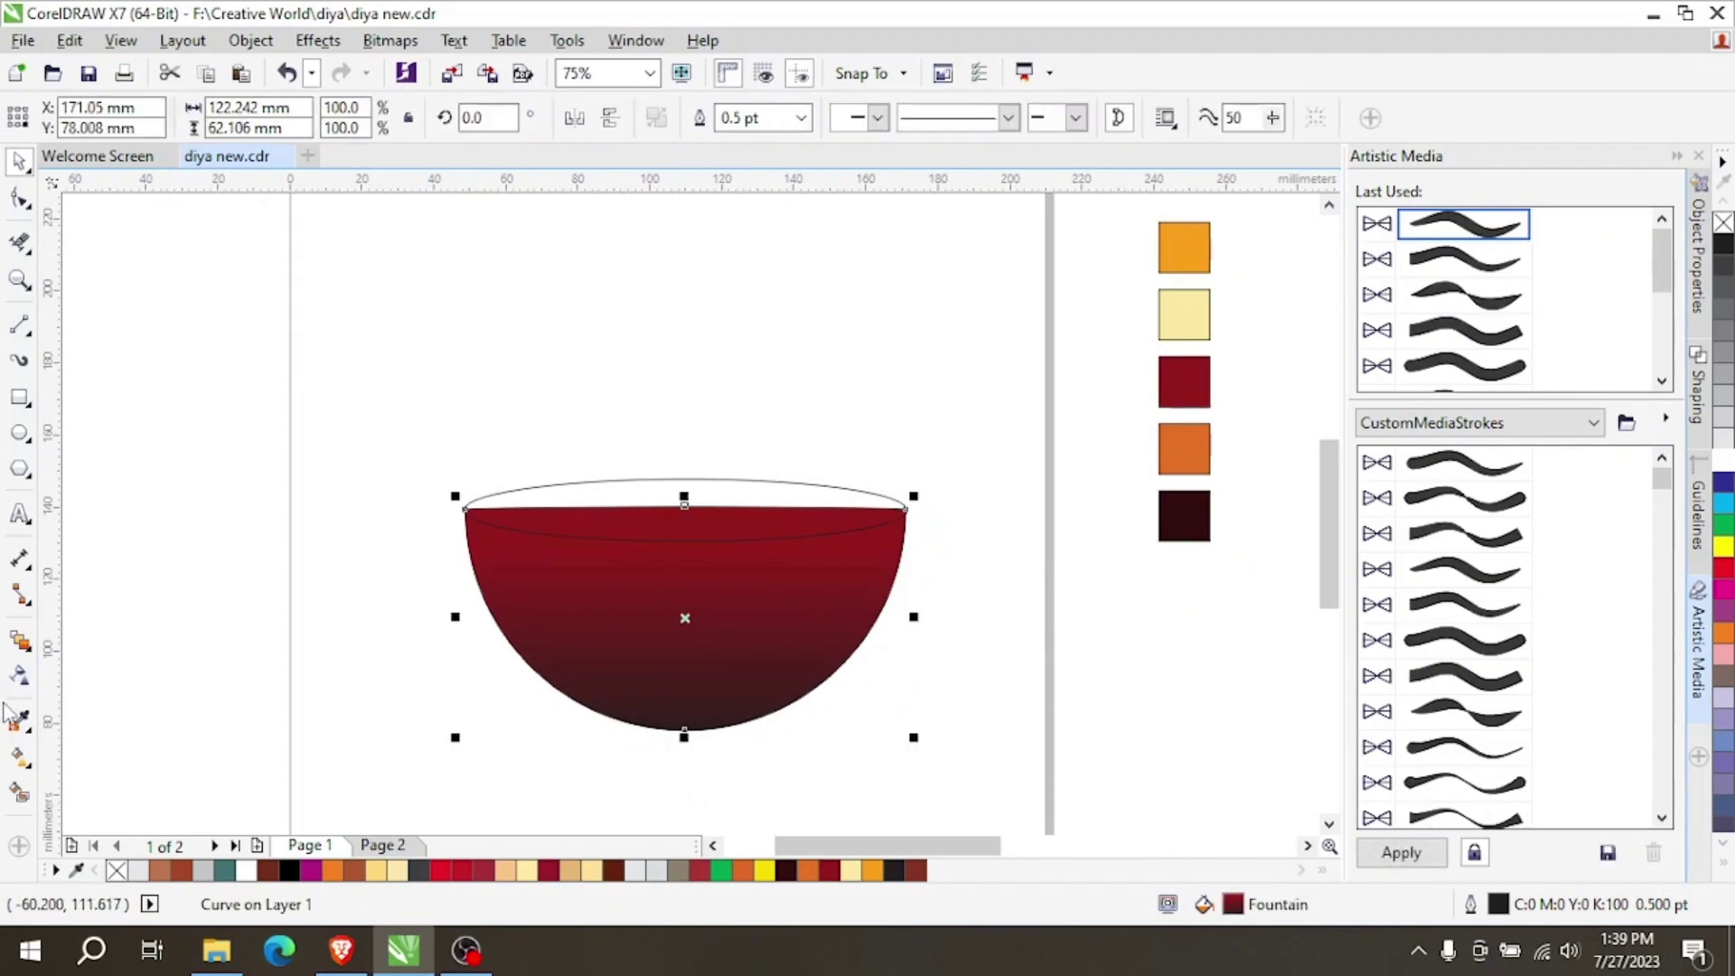
{"action": "left_click", "coordinate": [20, 757]}
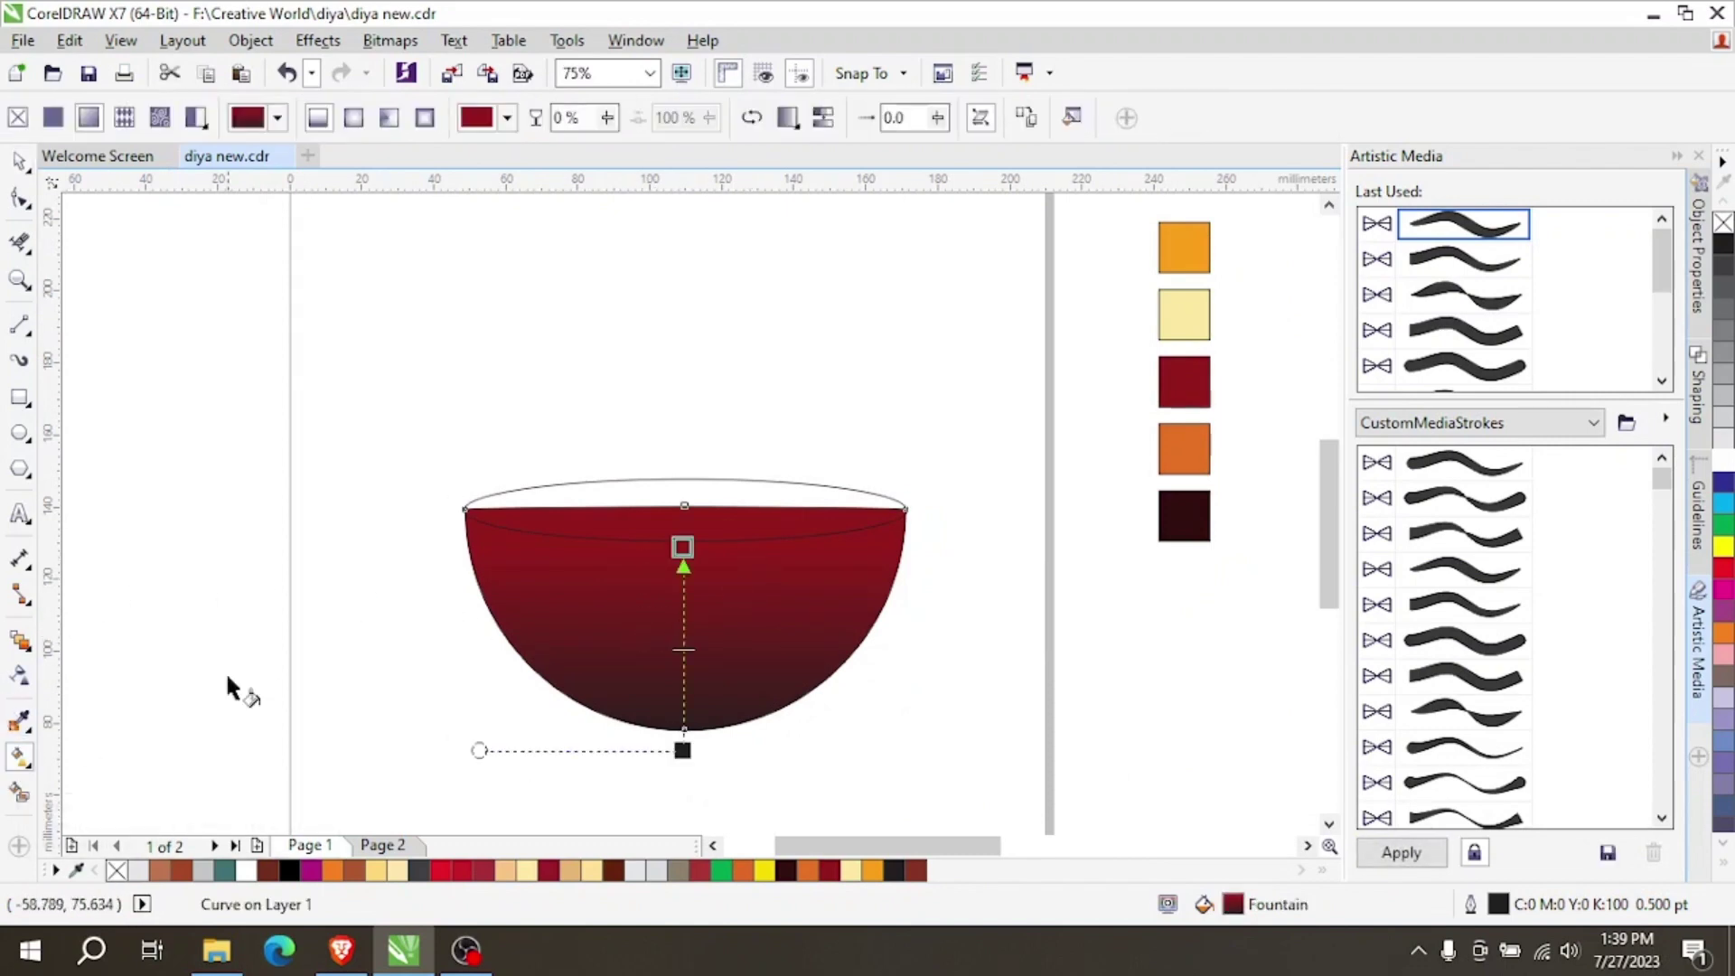
{"action": "left_click", "coordinate": [351, 120]}
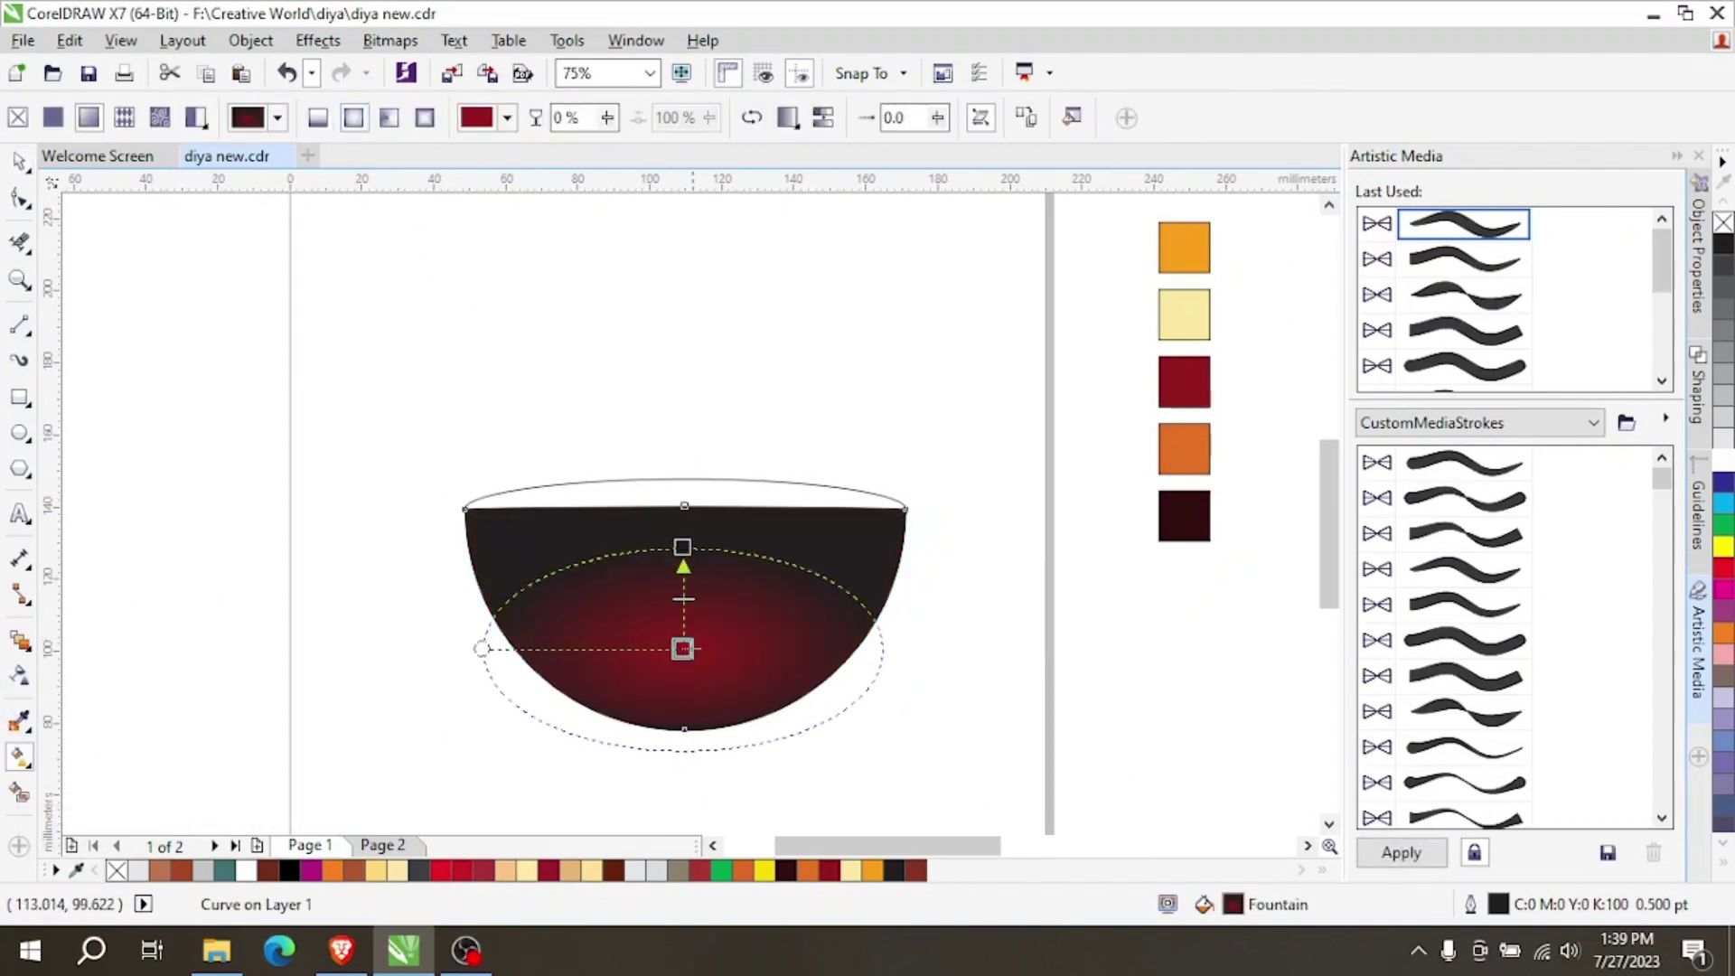
{"action": "left_click_drag", "start_coordinate": [682, 648], "coordinate": [684, 728]}
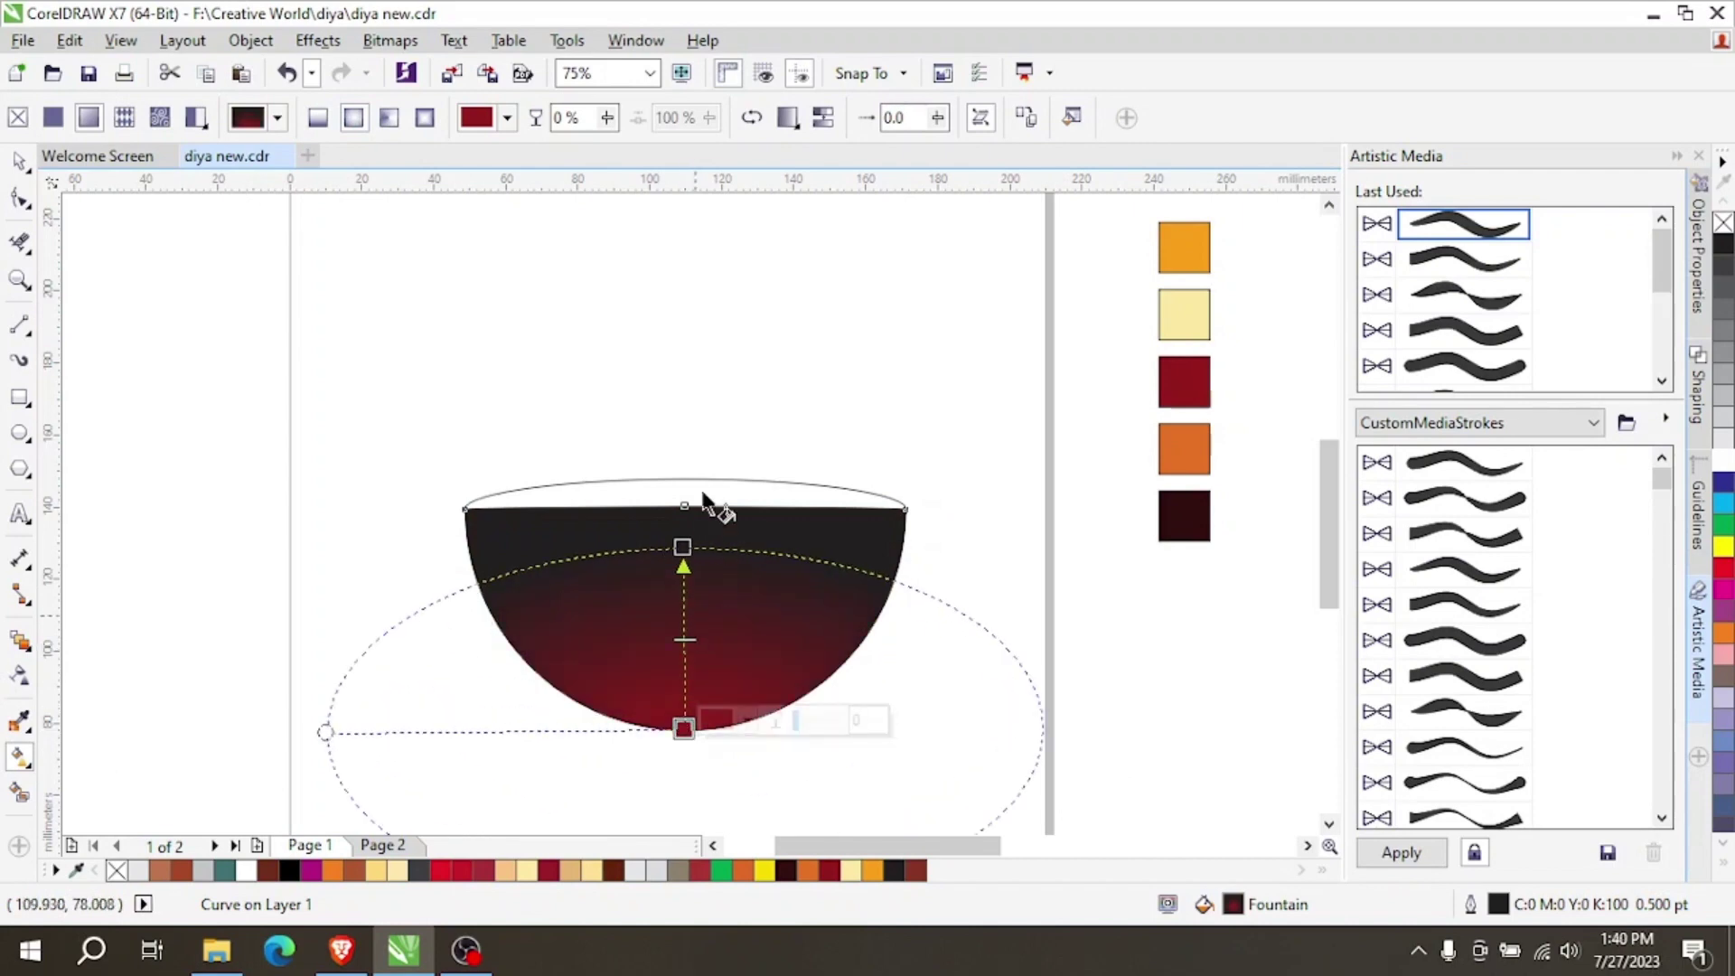
{"action": "left_click", "coordinate": [788, 120]}
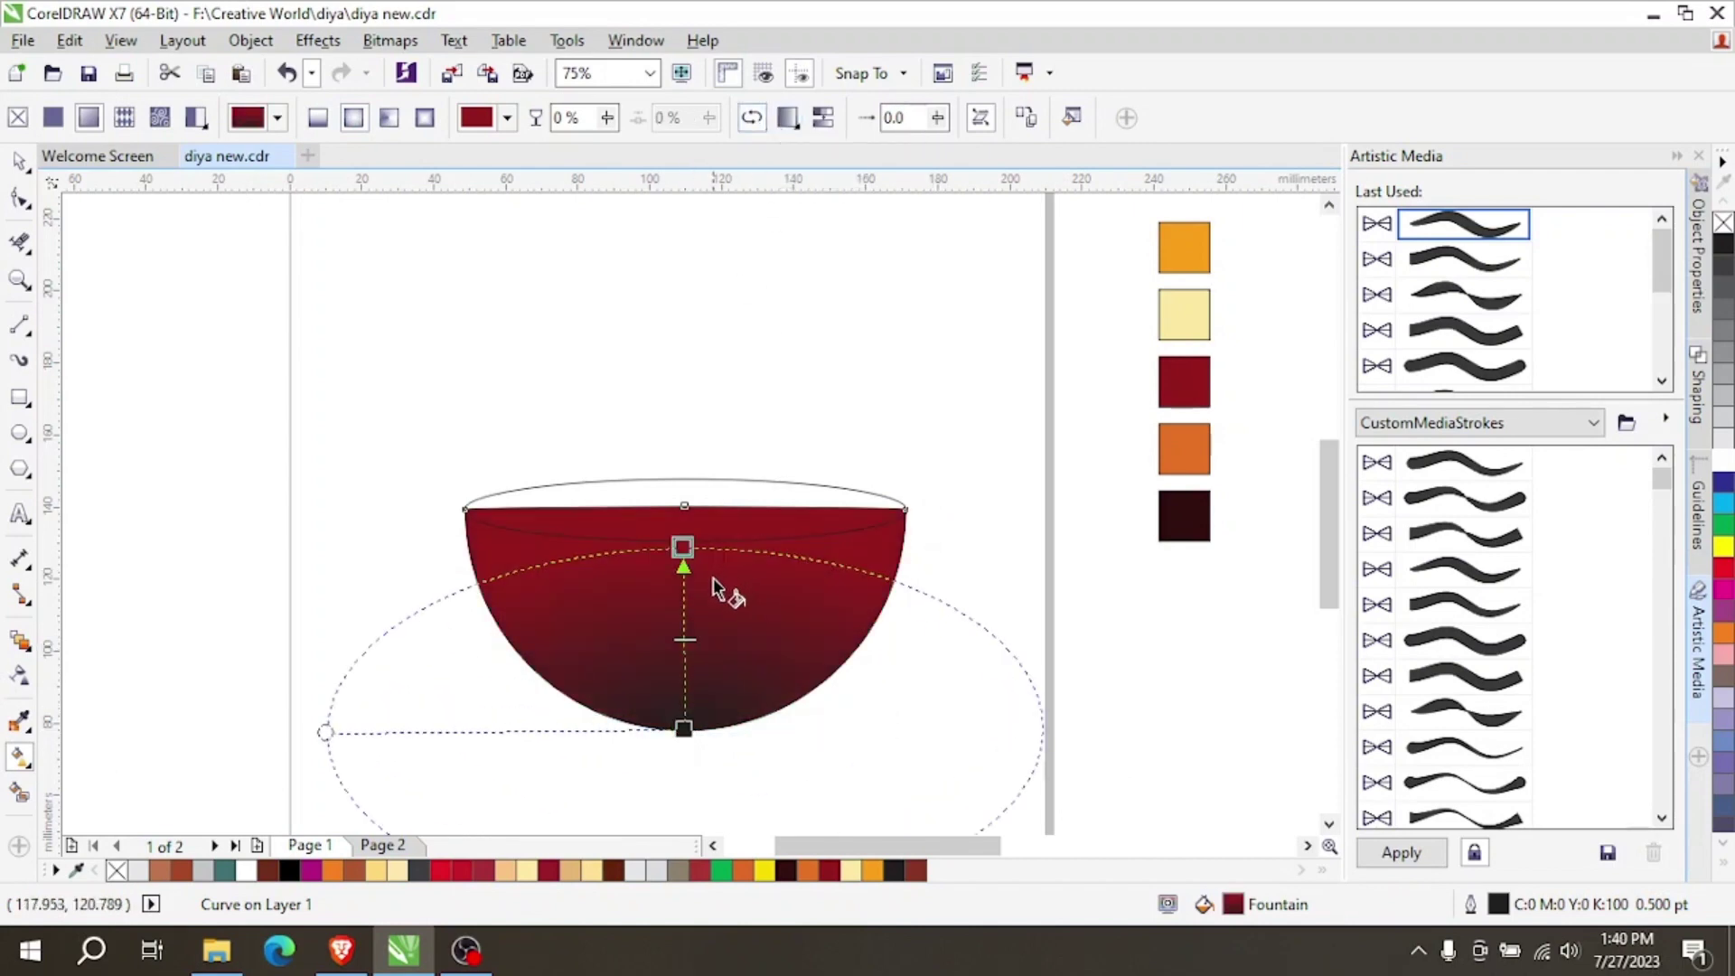
Shift the elliptical gradient down so its center lies slightly below the bowl's base, and deselect the bowl.
{"action": "scroll", "coordinate": [718, 588], "scroll_direction": "up", "scroll_amount": 2}
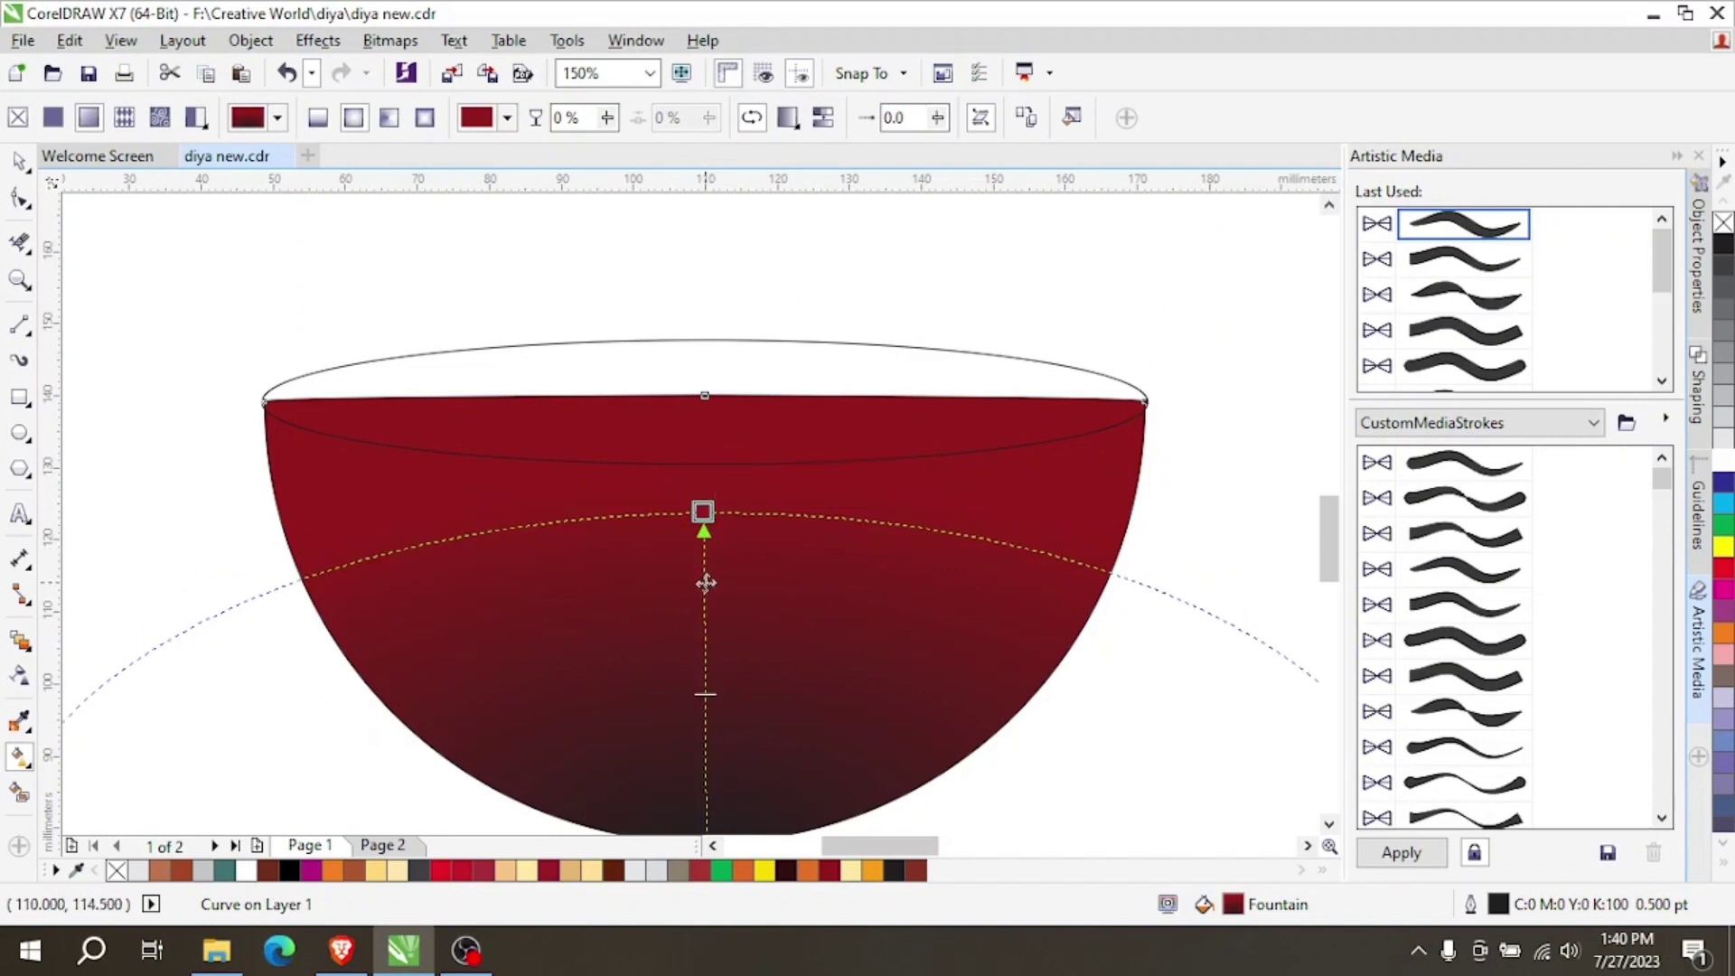
{"action": "scroll", "coordinate": [360, 376], "scroll_direction": "down", "scroll_amount": 4}
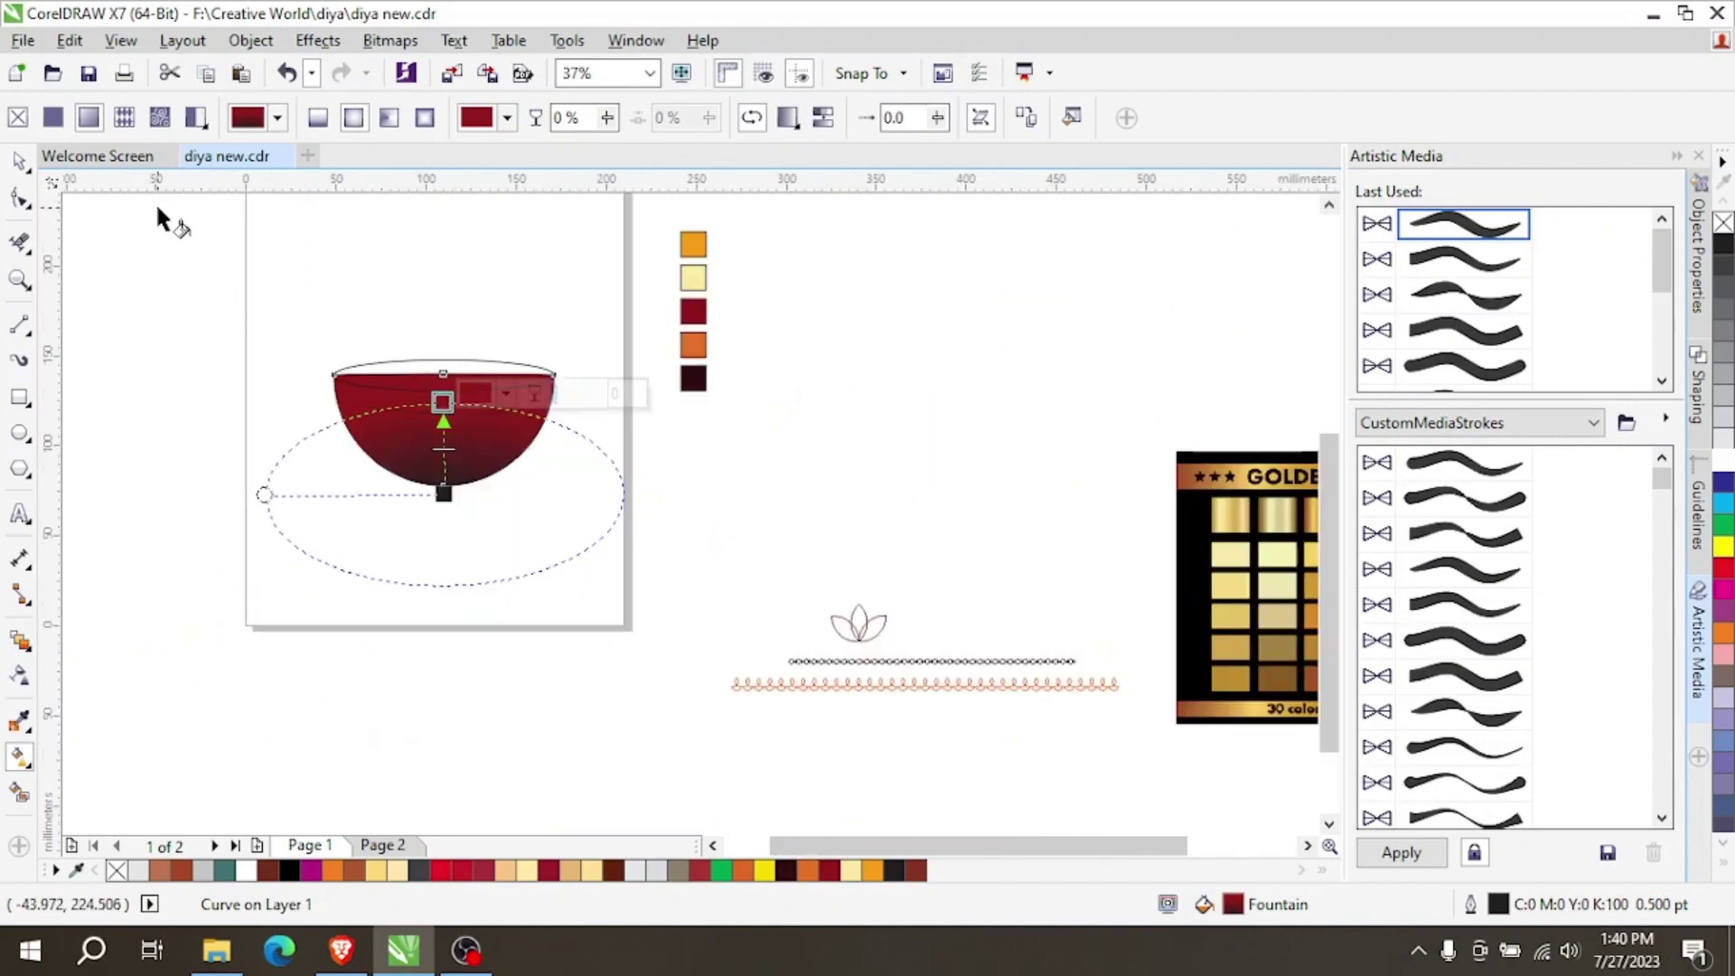
{"action": "left_click", "coordinate": [20, 161]}
{"action": "left_click", "coordinate": [273, 360]}
{"action": "scroll", "coordinate": [273, 359], "scroll_direction": "up", "scroll_amount": 2}
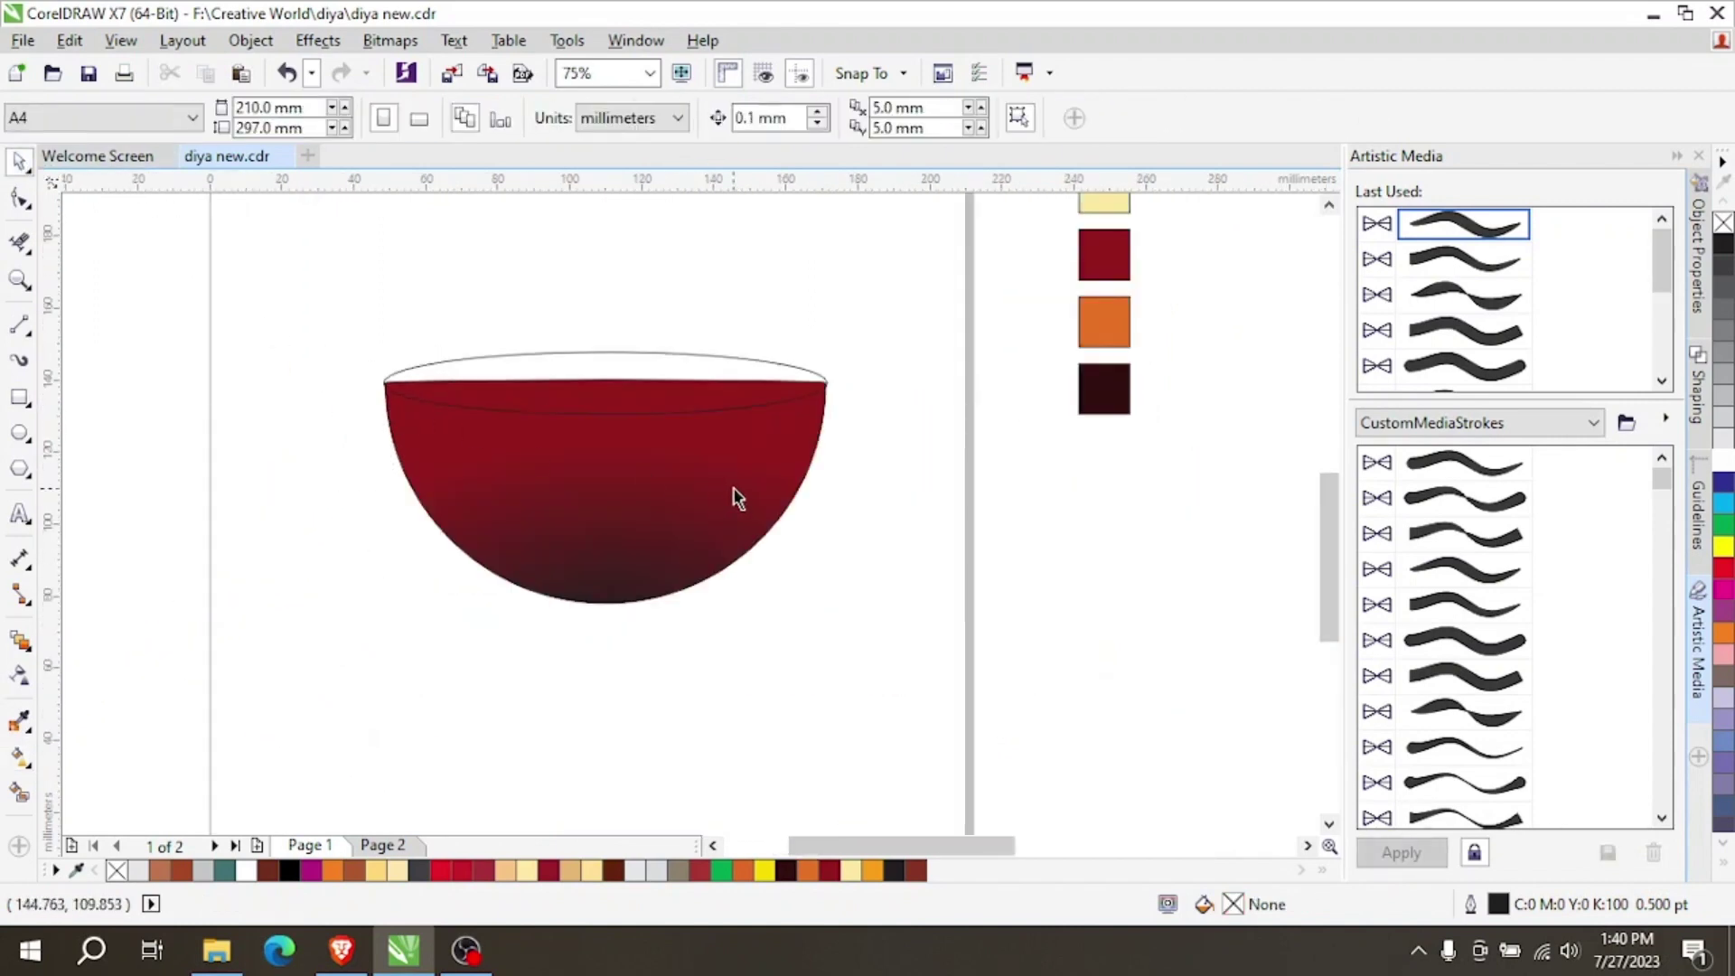
Fill the rim ellipse with the C20 M83 Y84 K39 brownish red from the document palette.
{"action": "scroll", "coordinate": [714, 493], "scroll_direction": "up", "scroll_amount": 2}
{"action": "scroll", "coordinate": [684, 410], "scroll_direction": "down", "scroll_amount": 2}
{"action": "scroll", "coordinate": [597, 357], "scroll_direction": "up", "scroll_amount": 2}
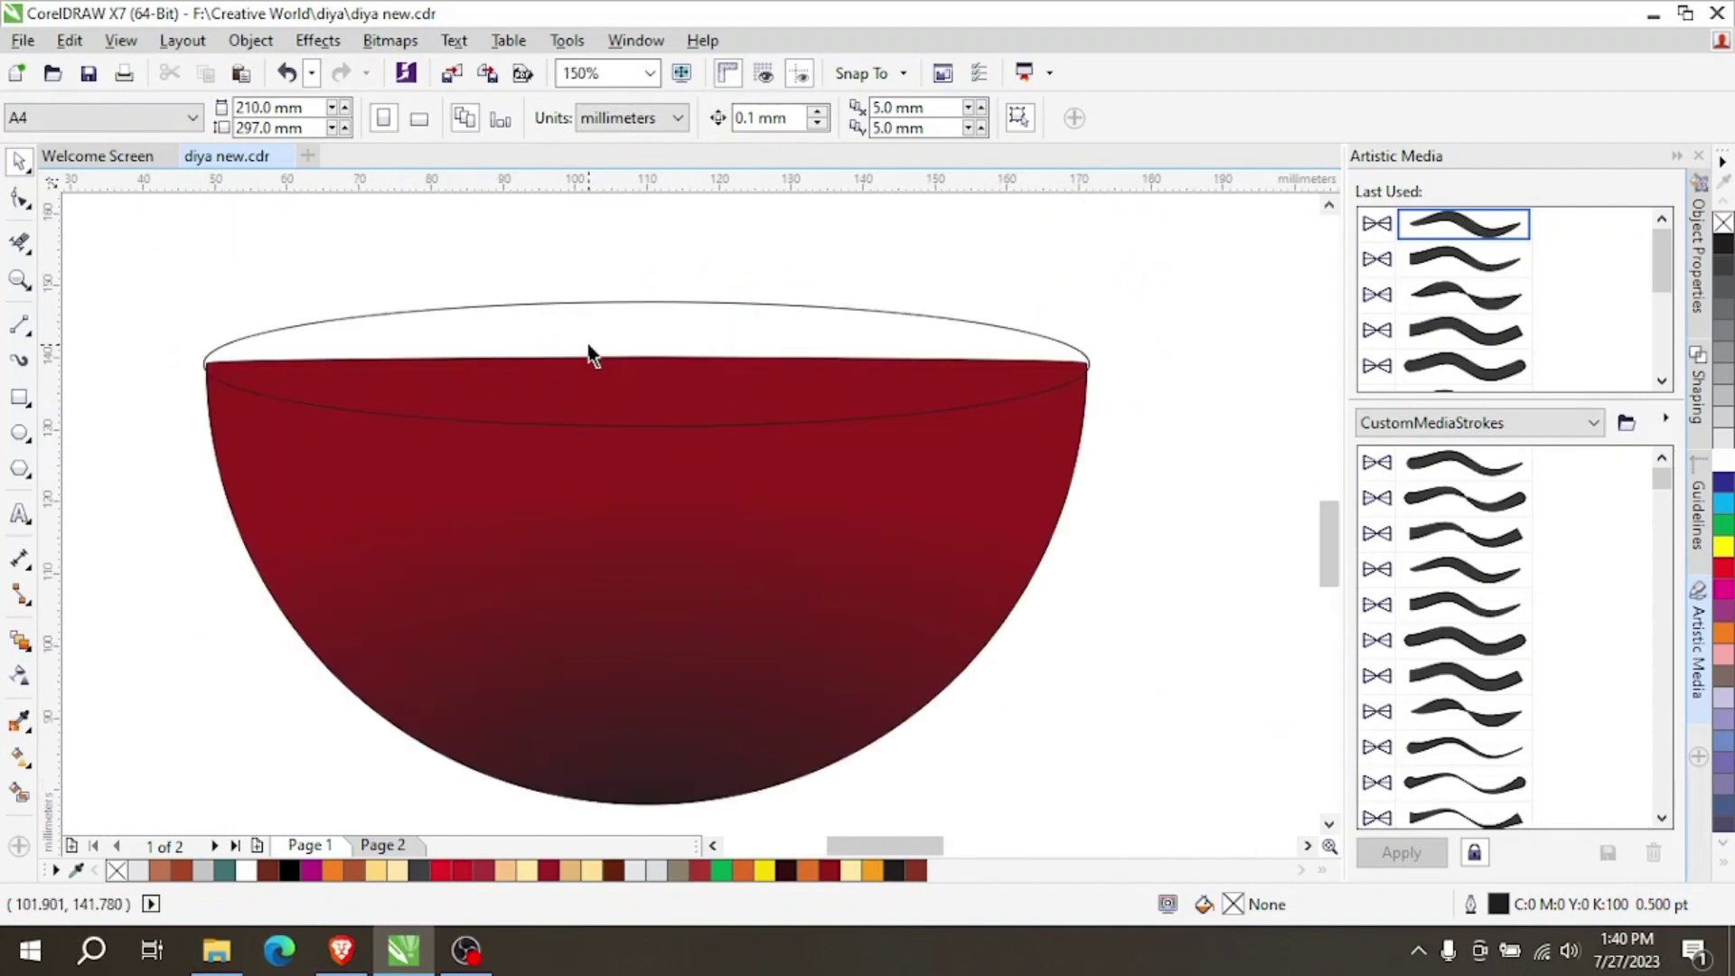
{"action": "left_click", "coordinate": [676, 324]}
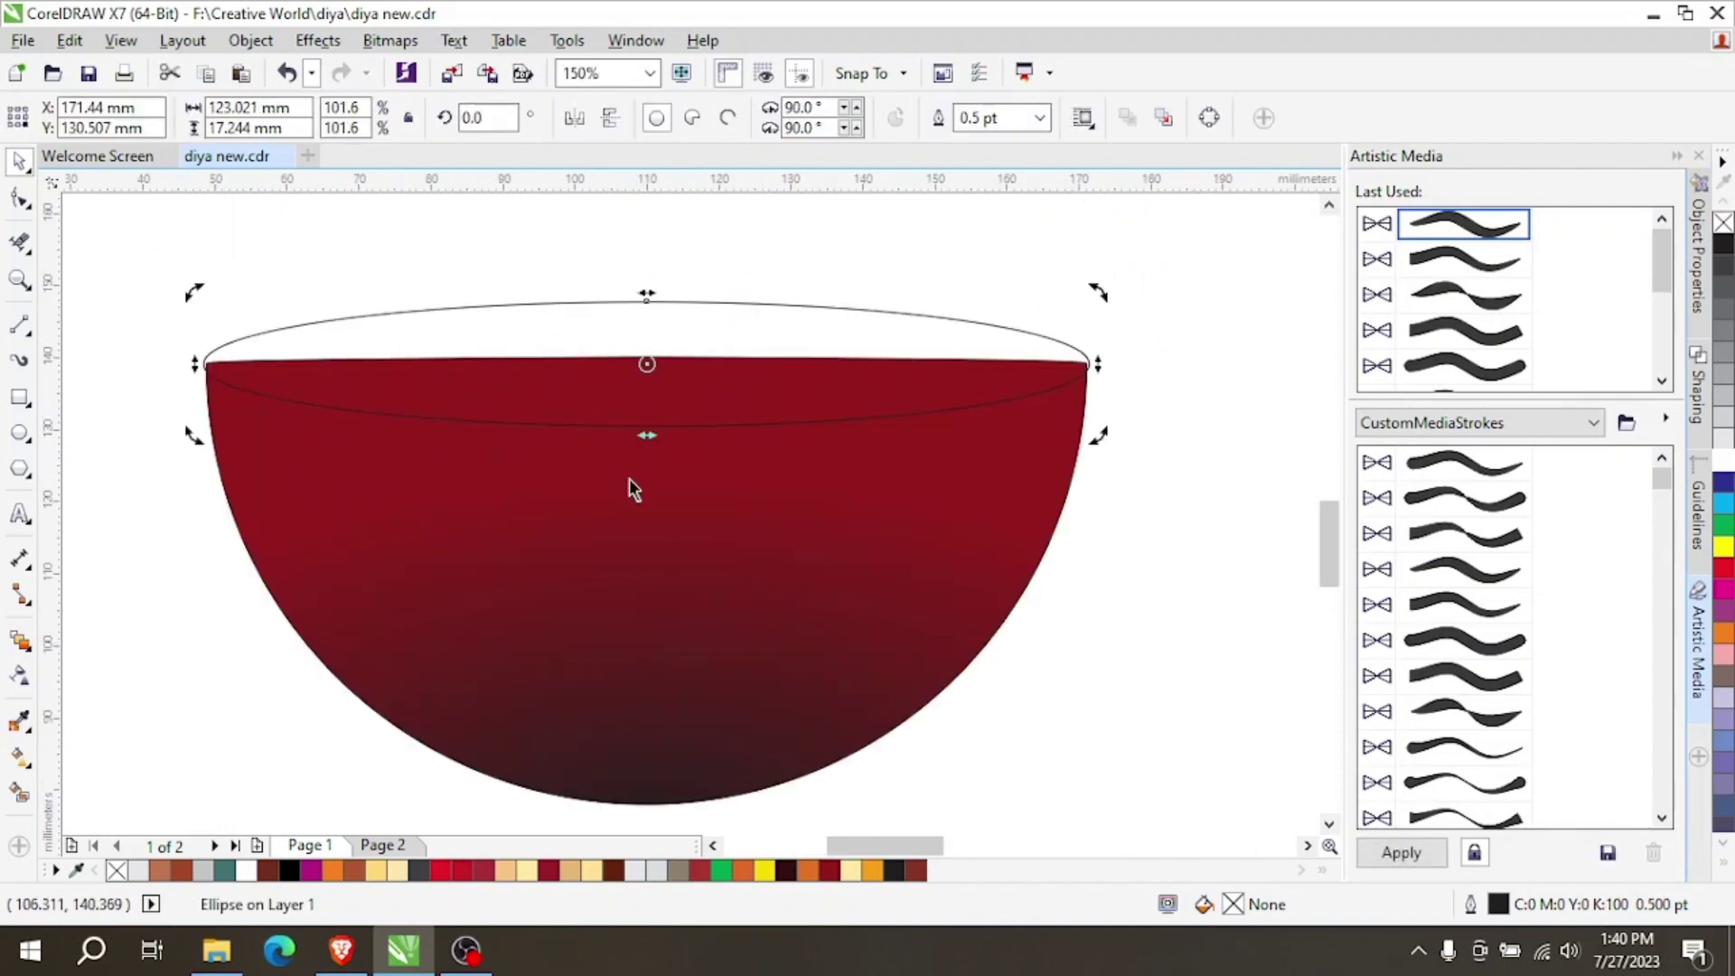
{"action": "left_click", "coordinate": [916, 870]}
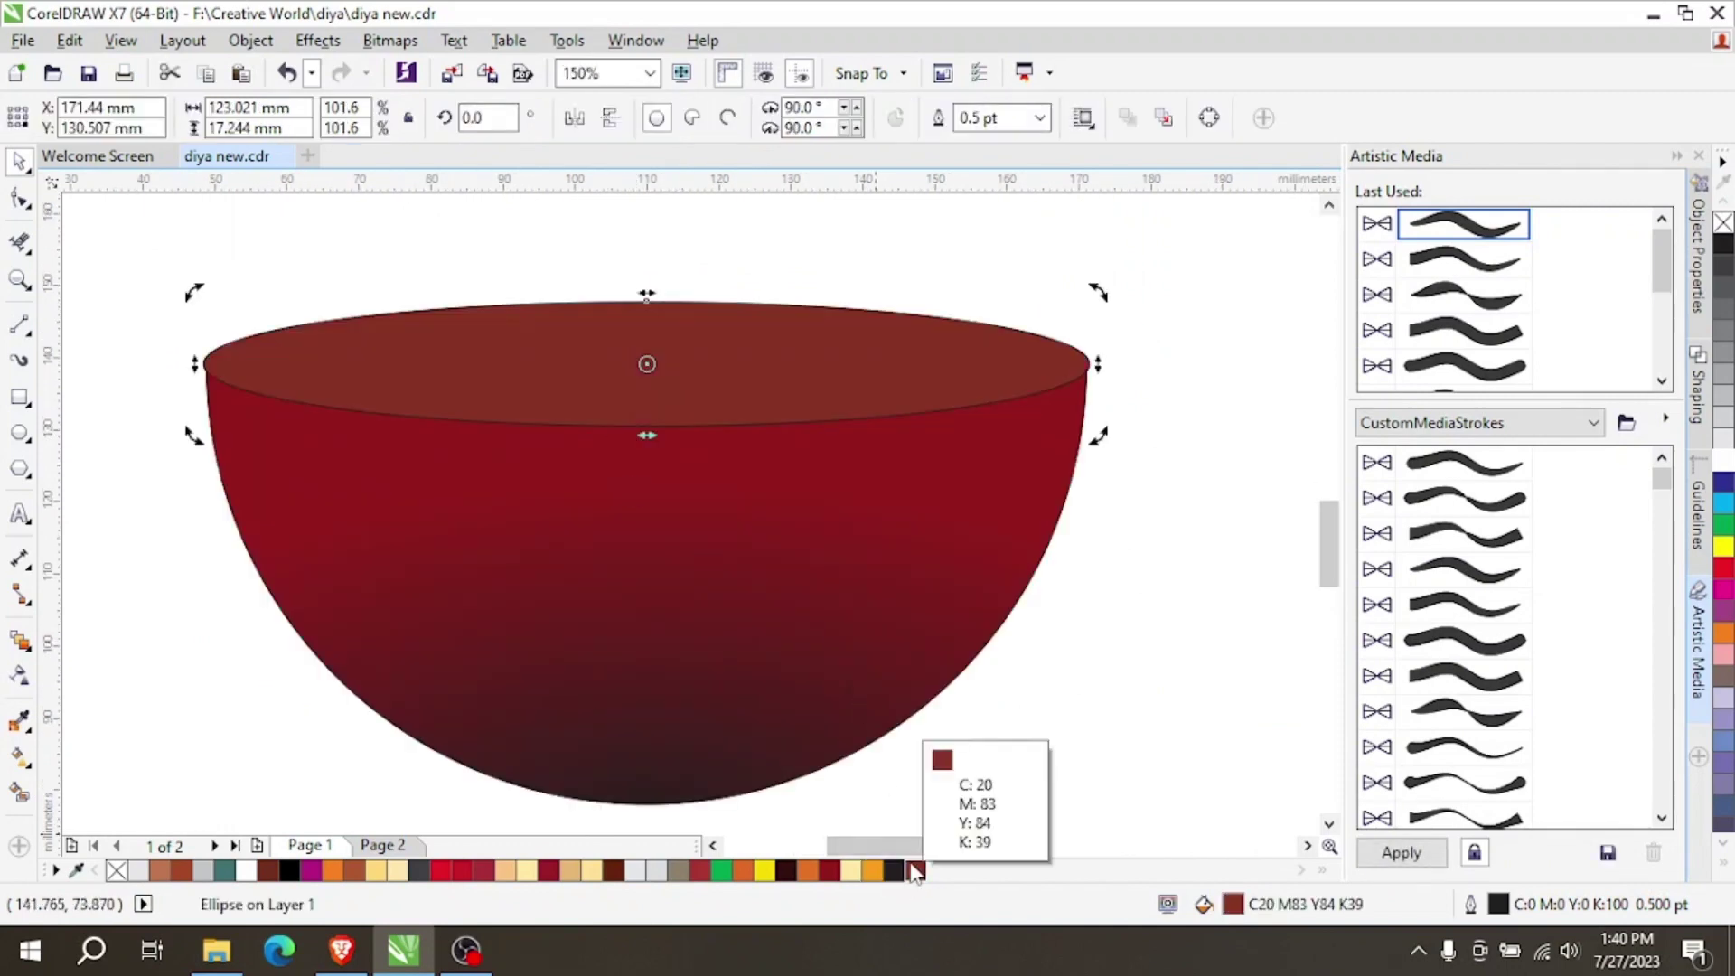
{"action": "left_click", "coordinate": [1168, 592]}
Shrink the rim ellipse proportionally about its center to 122.141 × 17.12 mm so its ends meet the bowl's edges.
{"action": "scroll", "coordinate": [1057, 302], "scroll_direction": "up", "scroll_amount": 3}
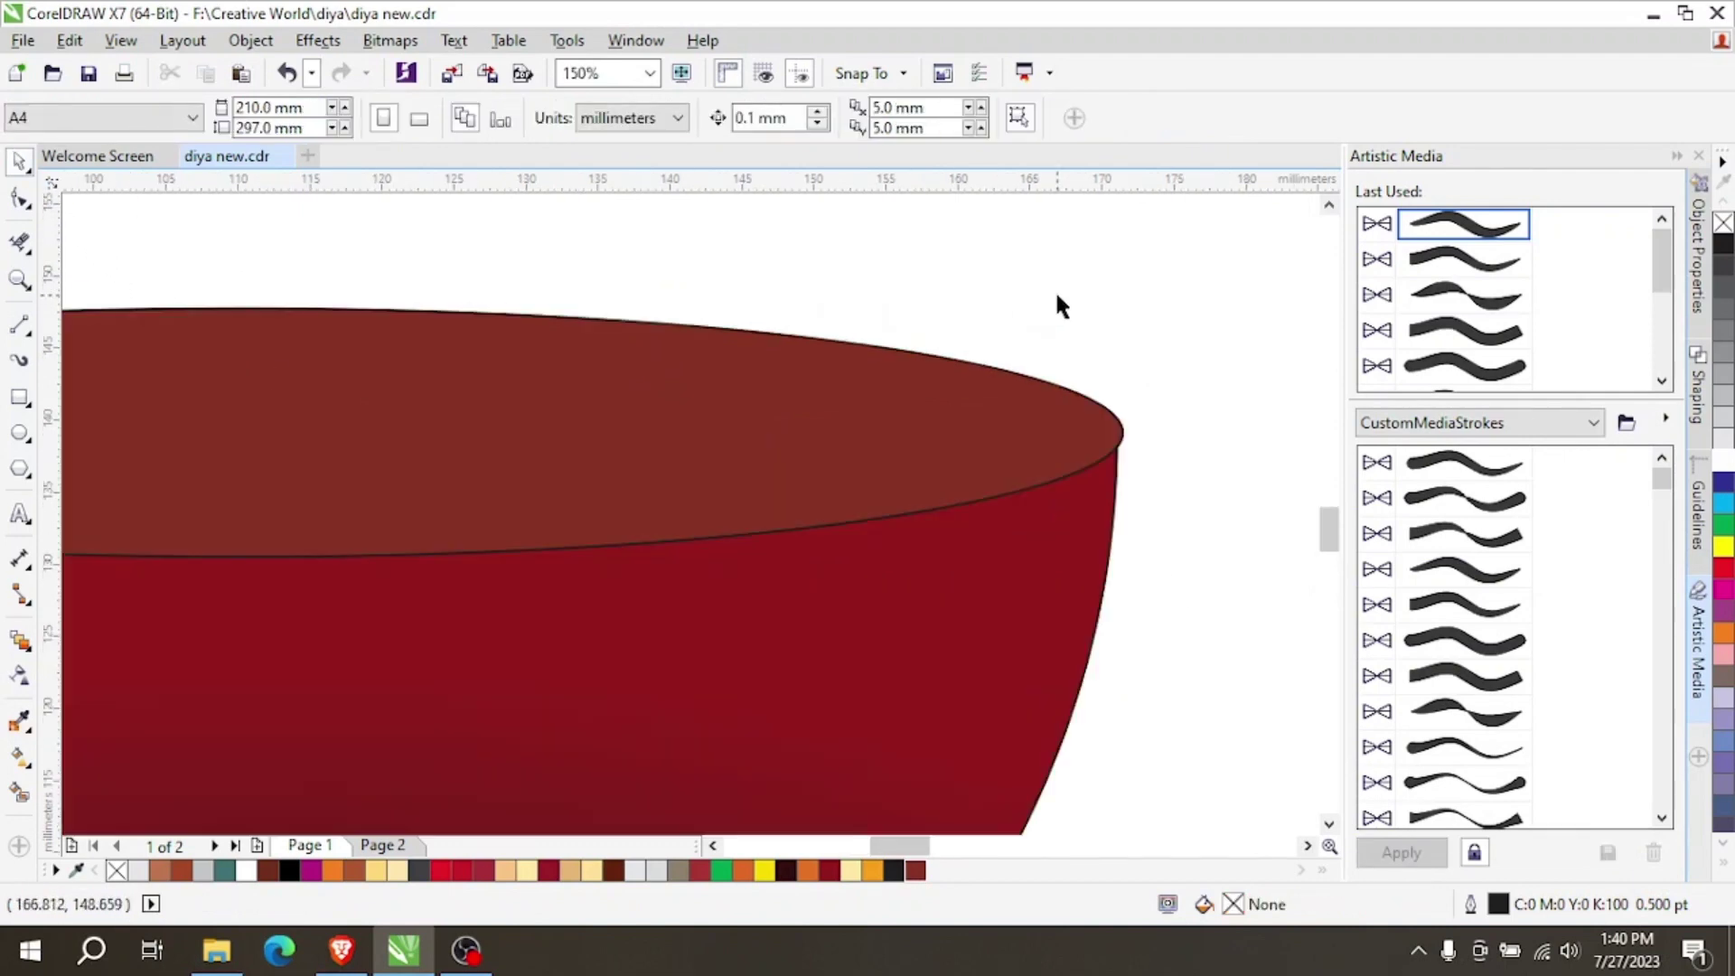
{"action": "left_click", "coordinate": [1075, 419]}
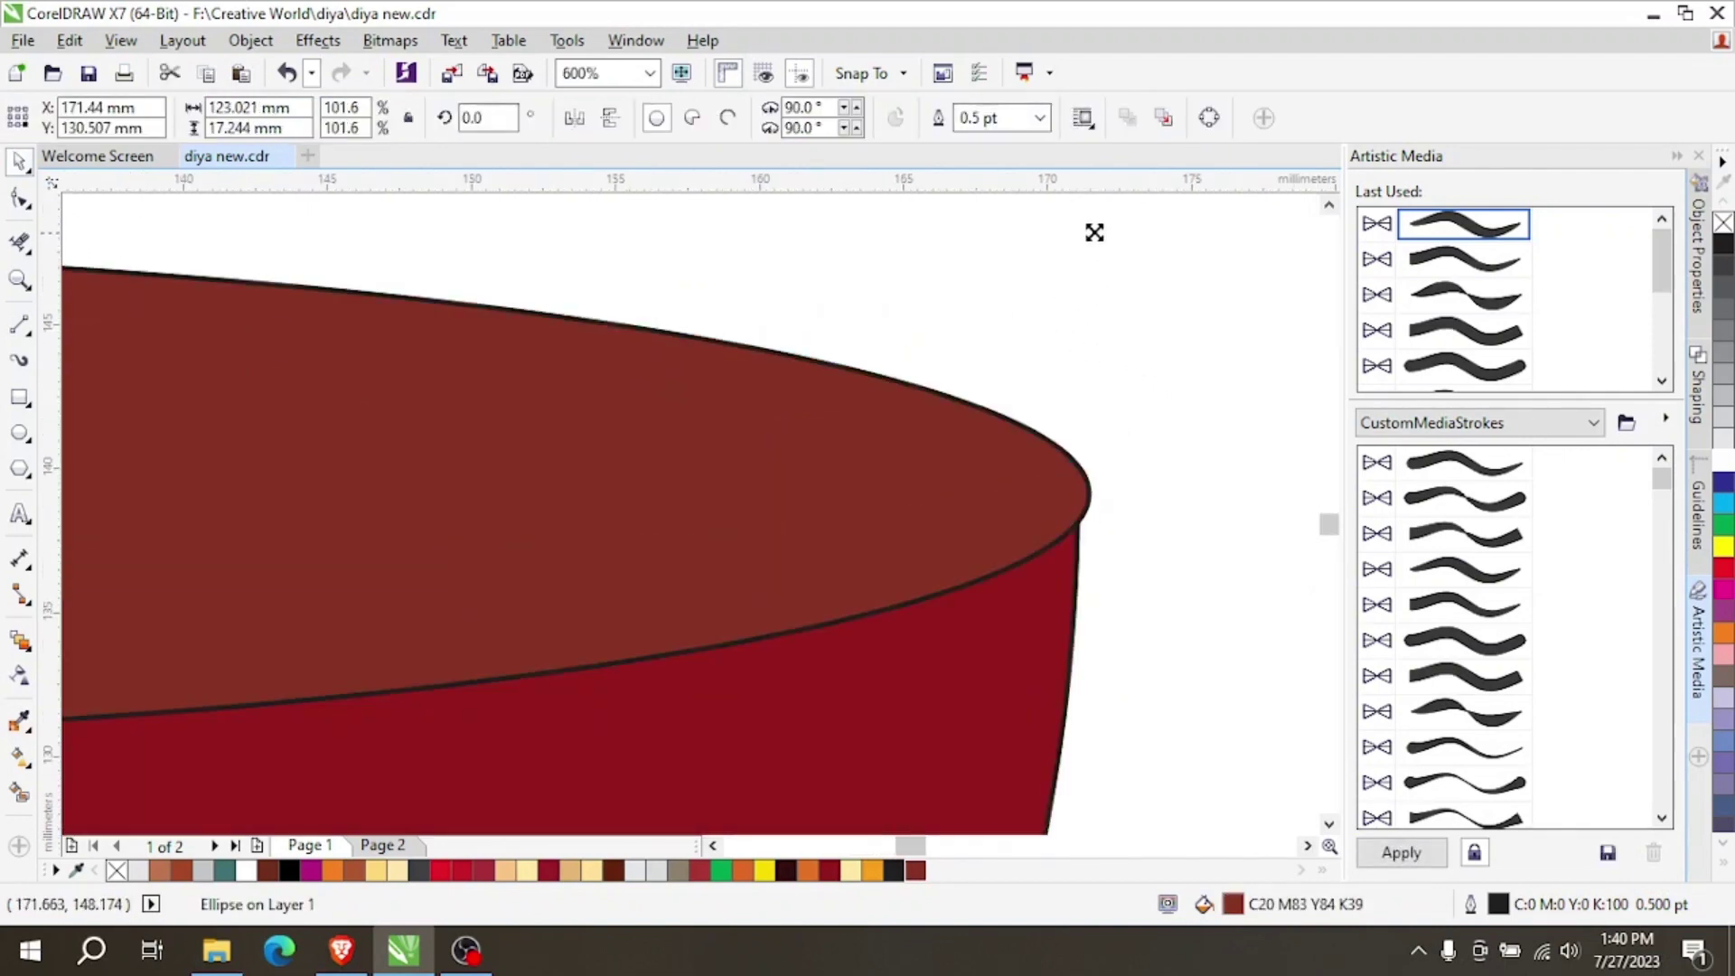
{"action": "left_click_drag", "start_coordinate": [1094, 232], "coordinate": [1087, 233]}
{"action": "scroll", "coordinate": [1104, 289], "scroll_direction": "down", "scroll_amount": 2}
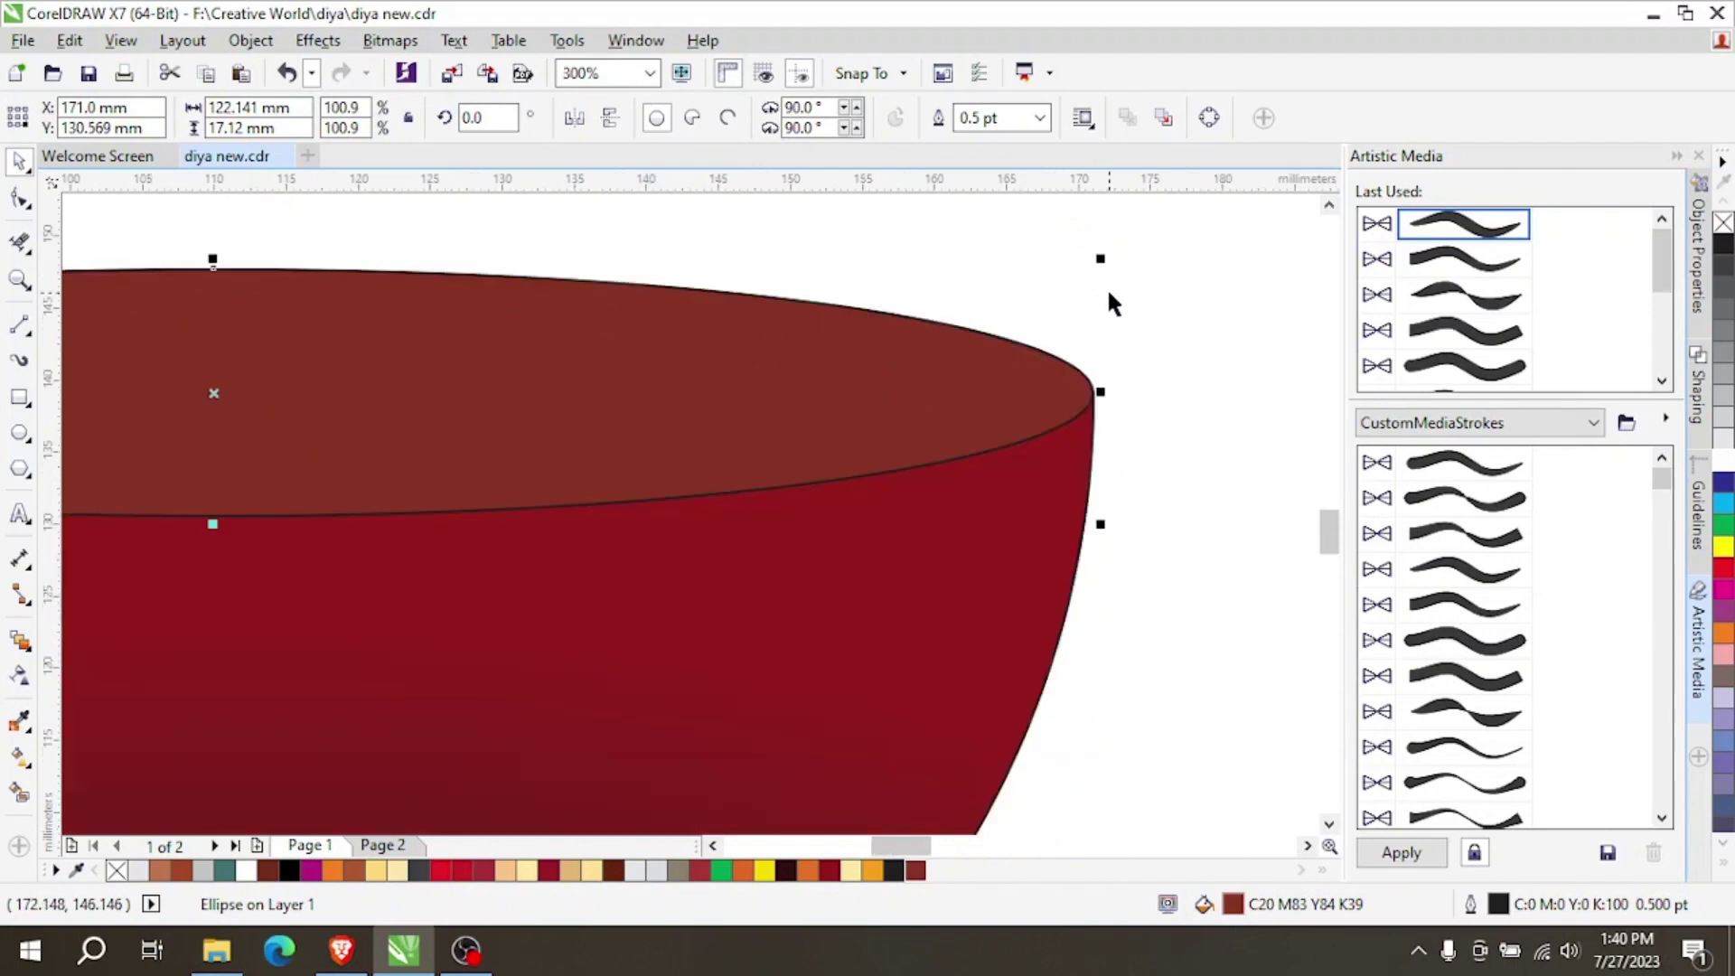
{"action": "left_click", "coordinate": [1109, 293]}
{"action": "scroll", "coordinate": [658, 418], "scroll_direction": "down", "scroll_amount": 2}
{"action": "scroll", "coordinate": [132, 367], "scroll_direction": "up", "scroll_amount": 2}
{"action": "scroll", "coordinate": [199, 349], "scroll_direction": "down", "scroll_amount": 2}
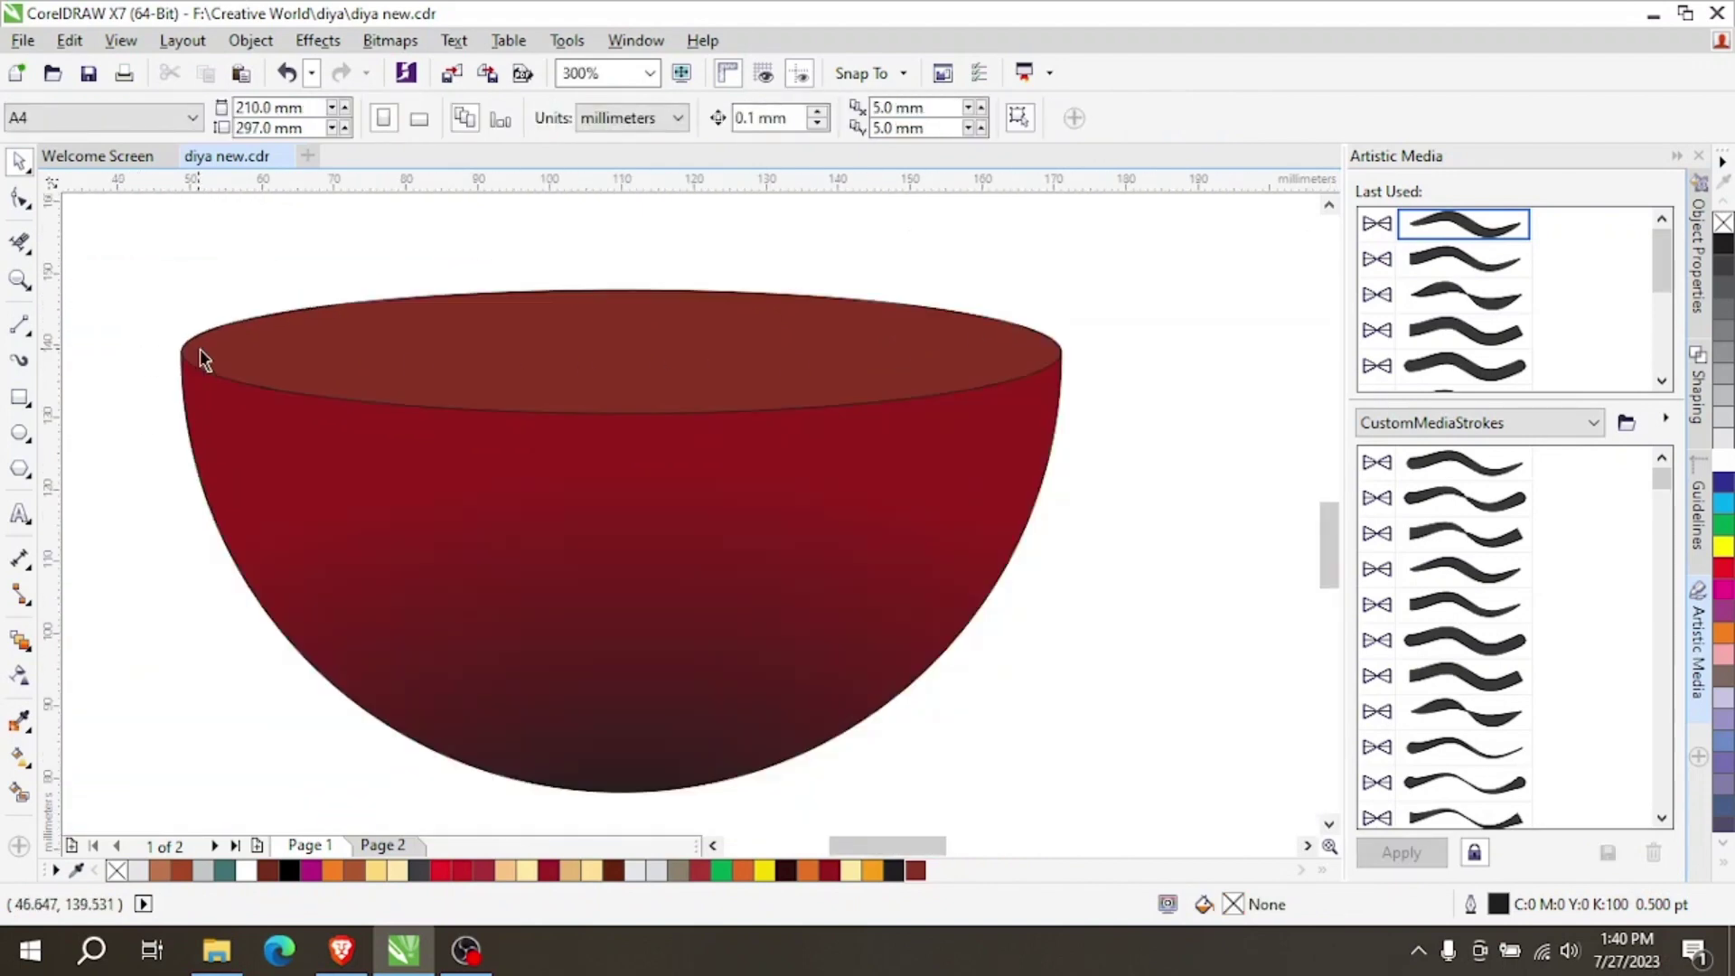
Remove the outlines from the bowl and the rim ellipse.
{"action": "left_click_drag", "start_coordinate": [115, 286], "coordinate": [1152, 804]}
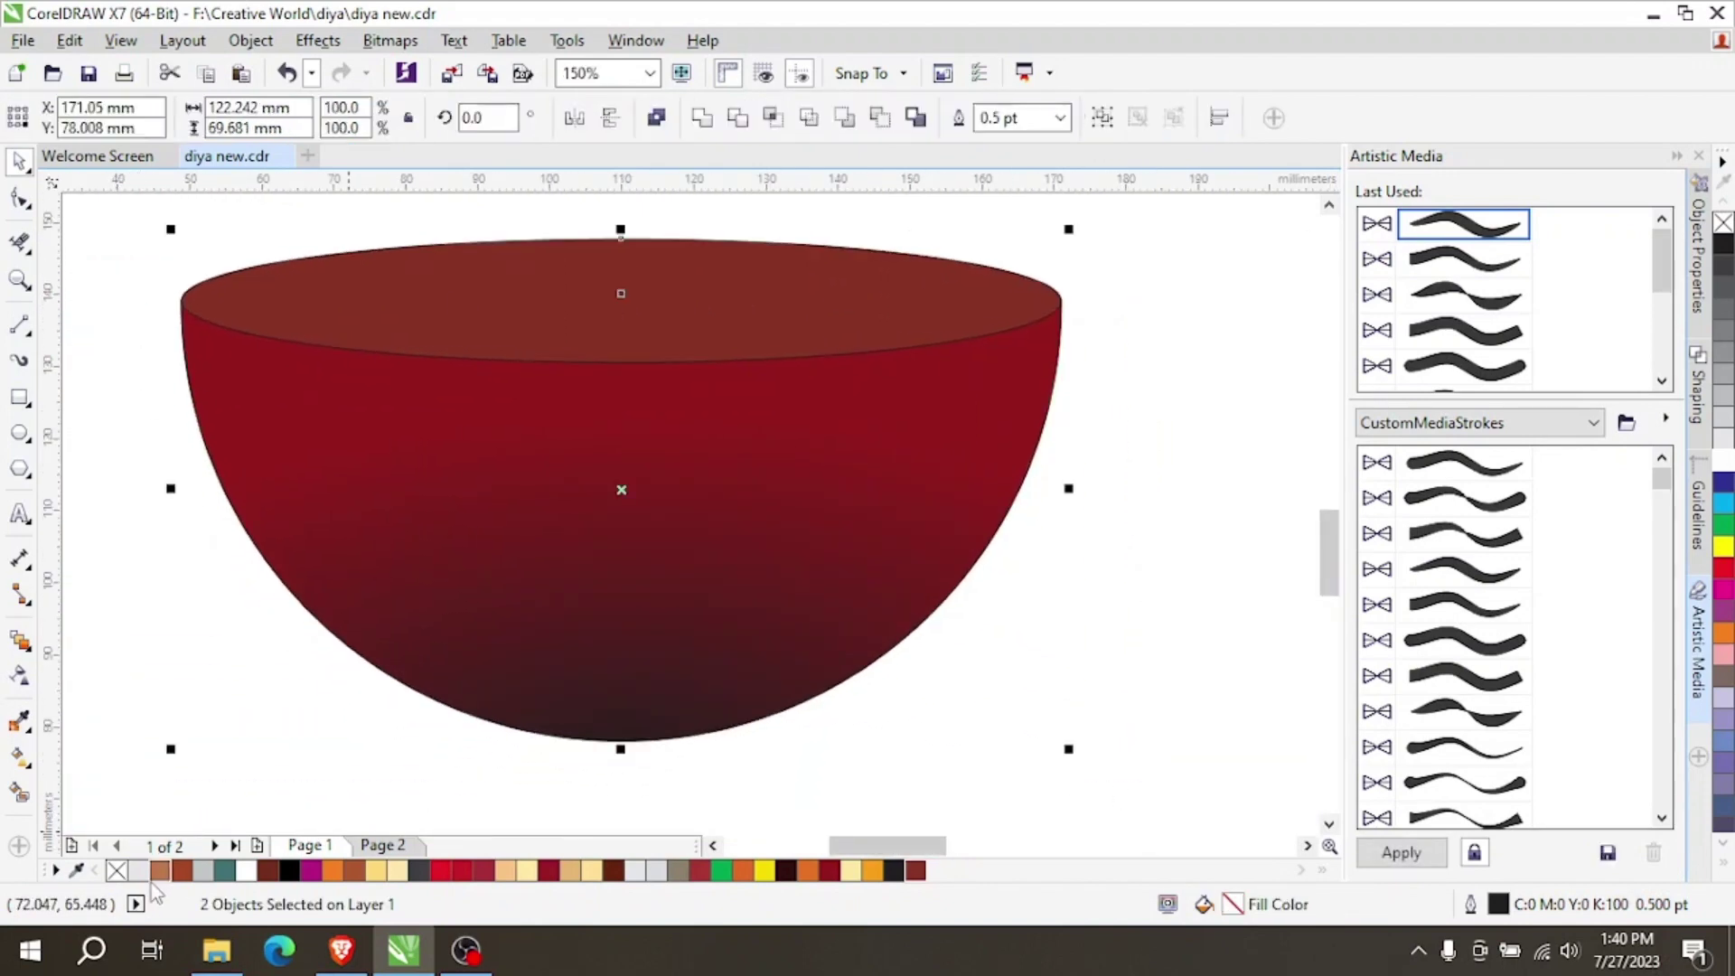
{"action": "right_click", "coordinate": [118, 871]}
{"action": "left_click", "coordinate": [374, 782]}
{"action": "key", "text": "i"}
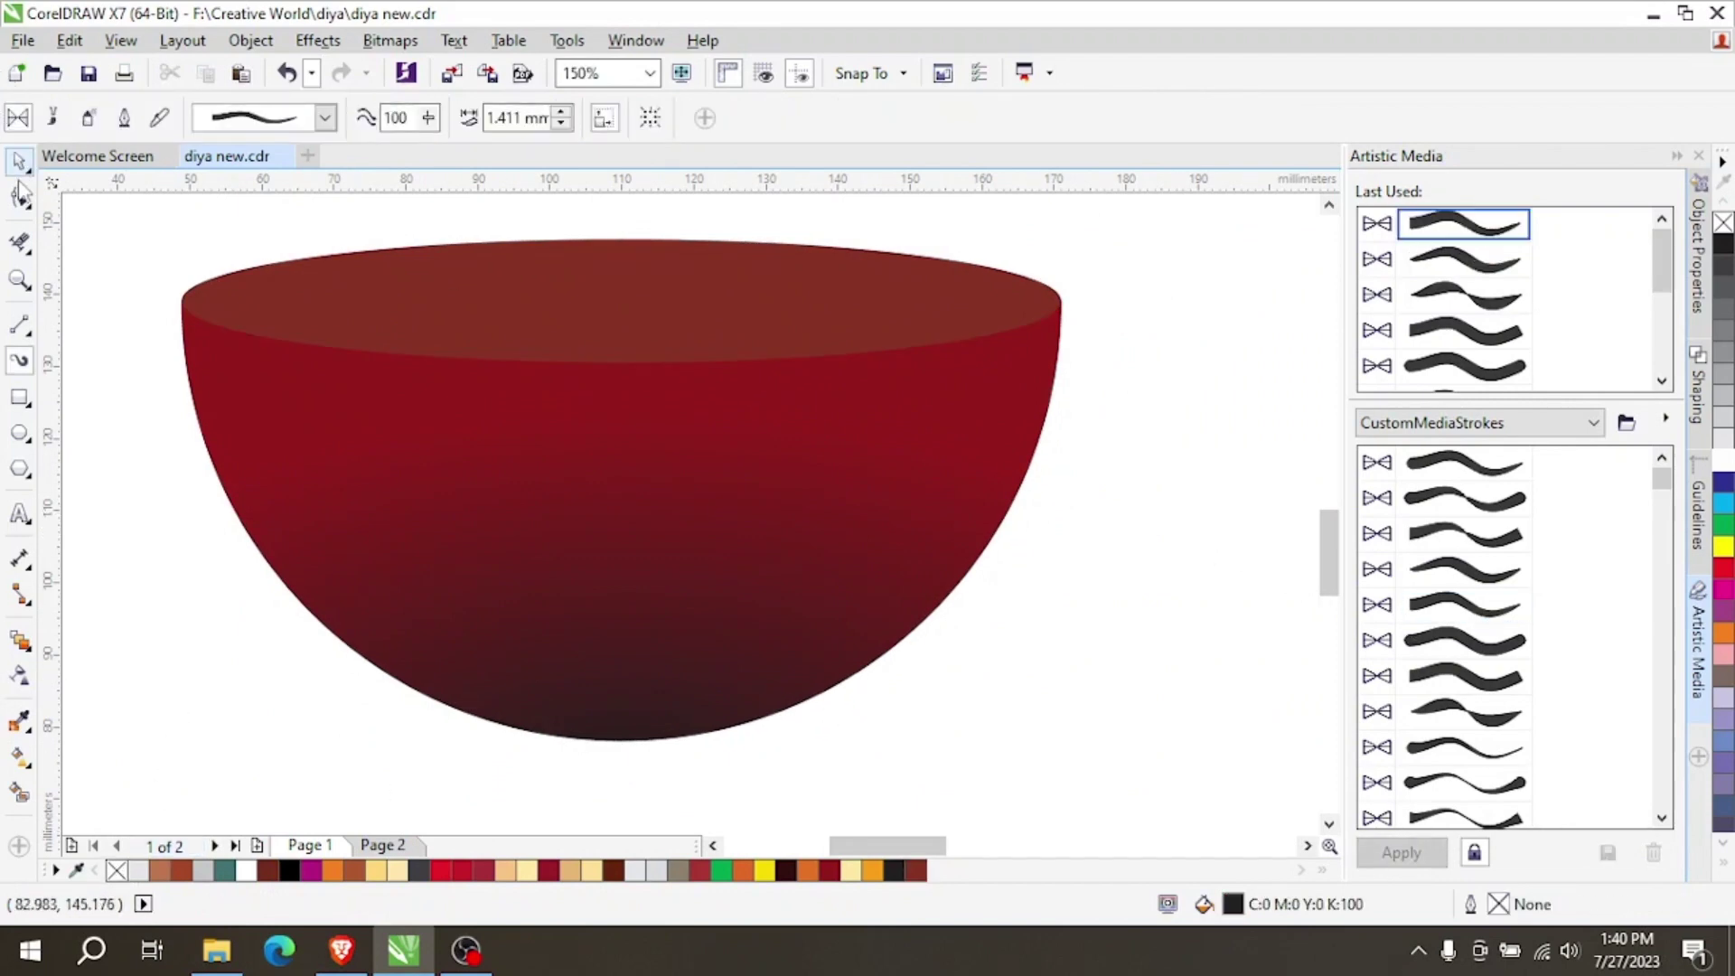
{"action": "left_click", "coordinate": [18, 159]}
Duplicate the rim ellipse about 20 mm lower on the bowl and leave the copy unfilled with a black hairline outline.
{"action": "left_click", "coordinate": [701, 319]}
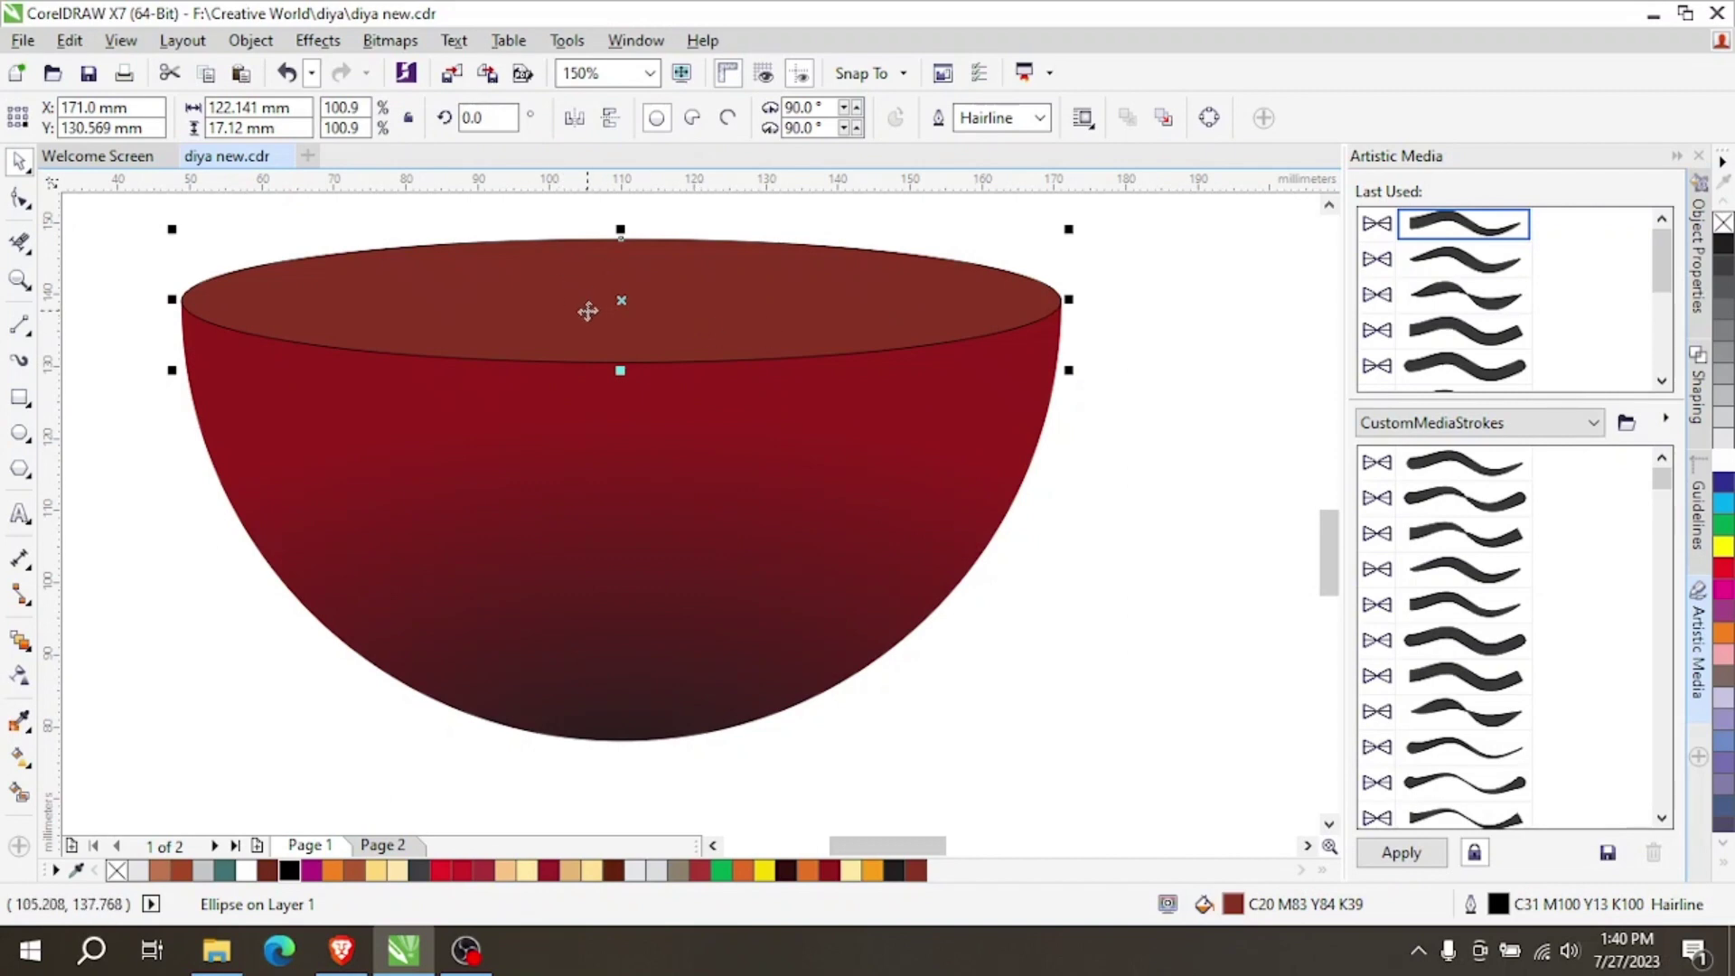
{"action": "left_click_drag", "start_coordinate": [588, 311], "coordinate": [592, 454]}
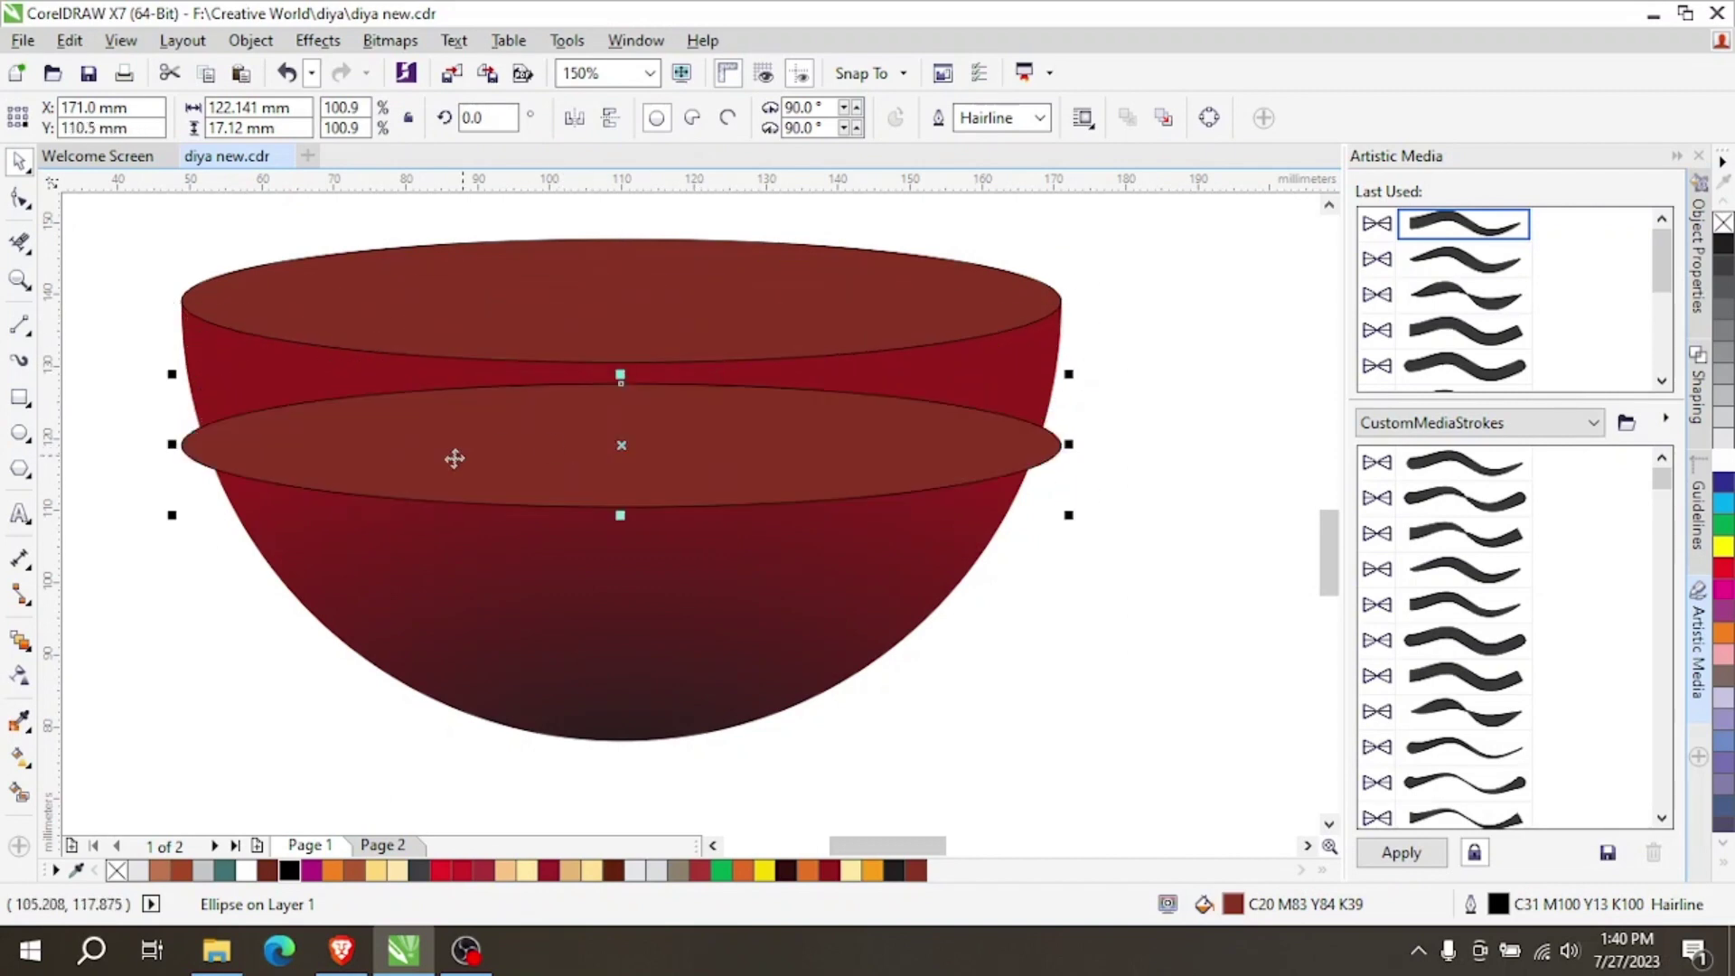
{"action": "left_click", "coordinate": [117, 870]}
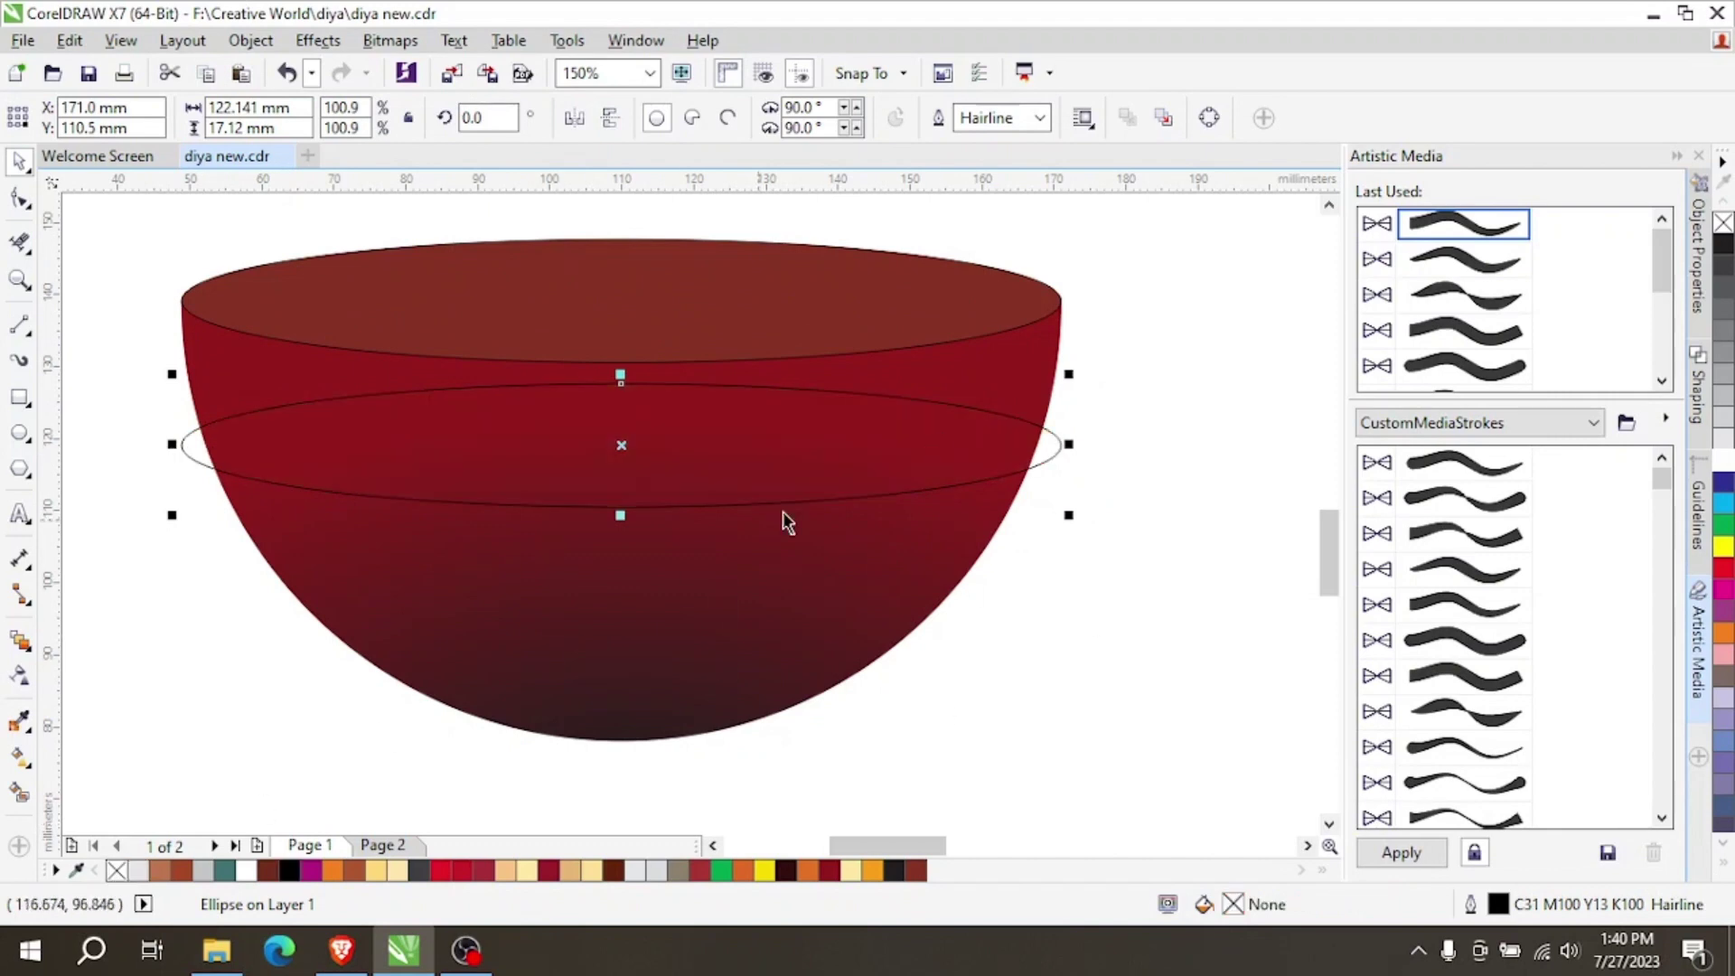
{"action": "right_click", "coordinate": [114, 872]}
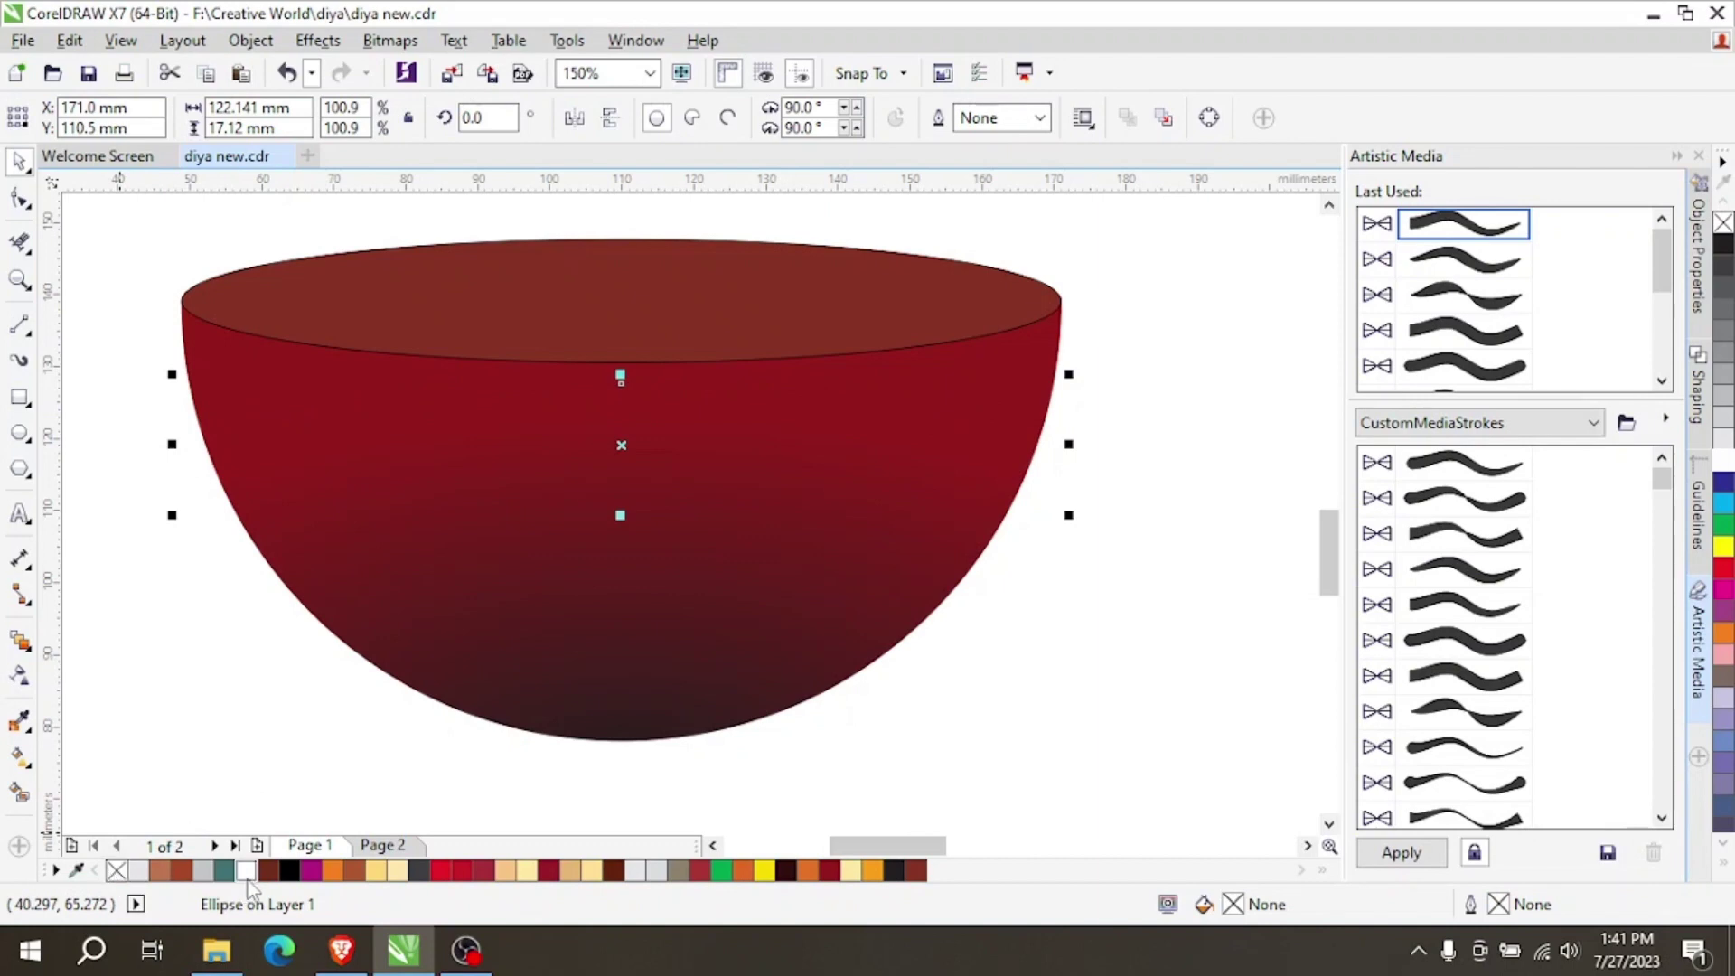
{"action": "right_click", "coordinate": [289, 870]}
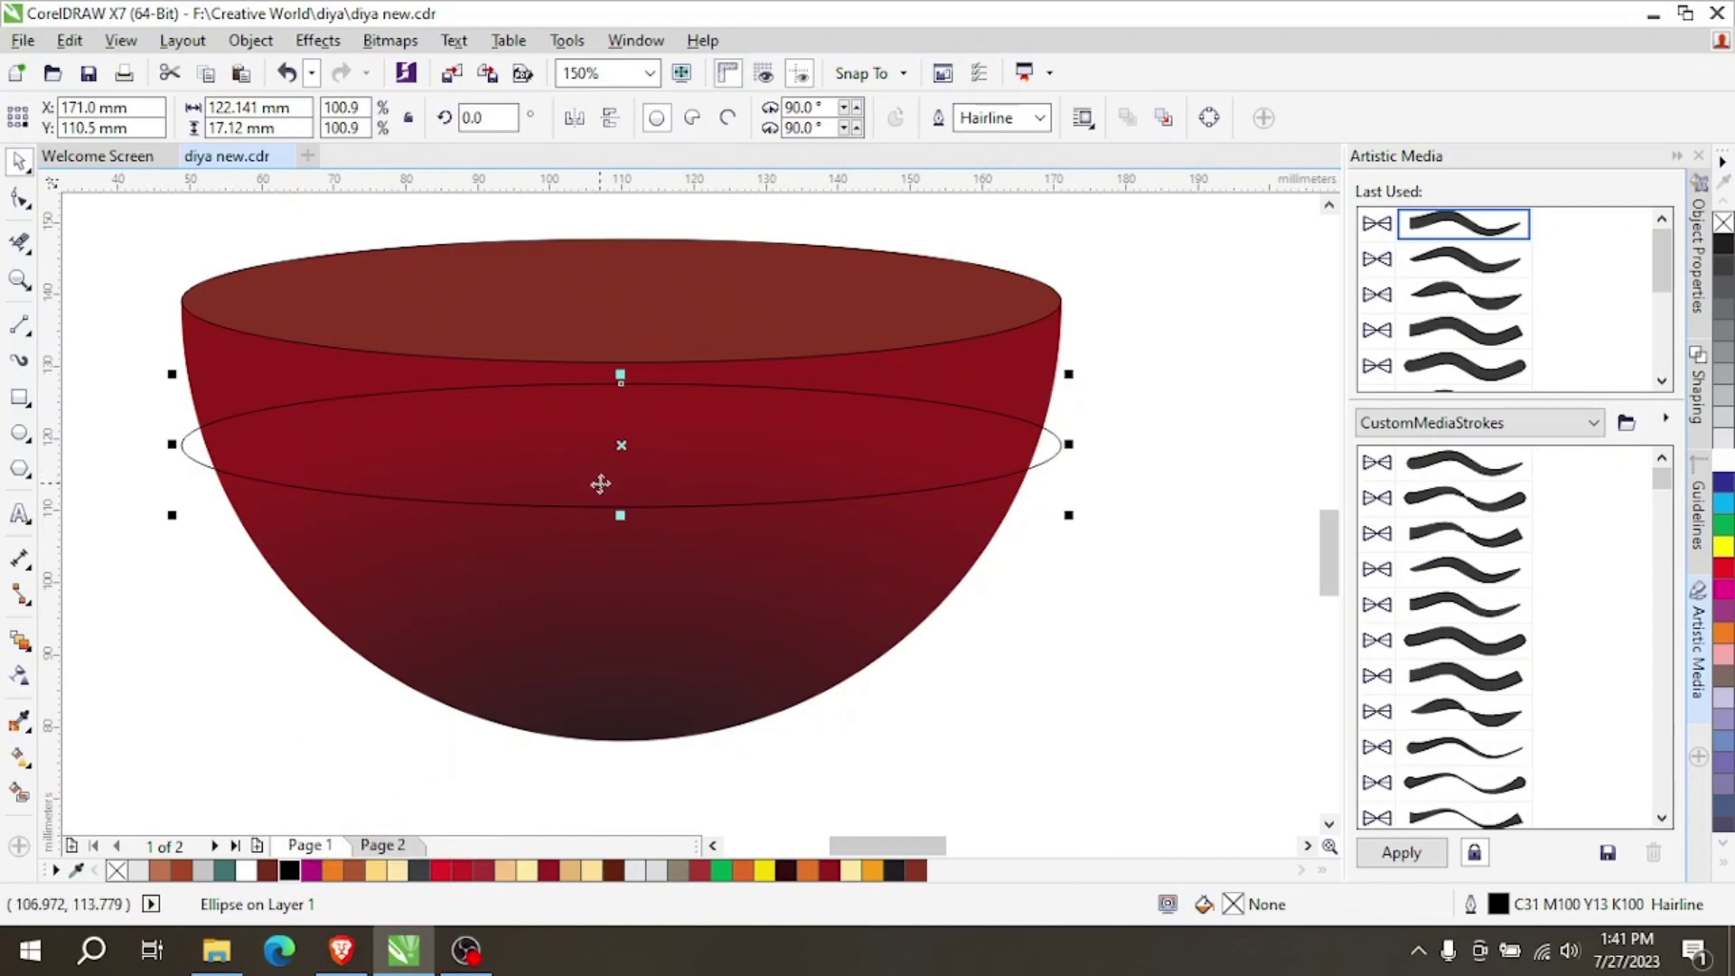
Move the unfilled ellipse up to just below the rim and place a copy of it about 1.7 mm lower.
{"action": "left_click", "coordinate": [740, 461]}
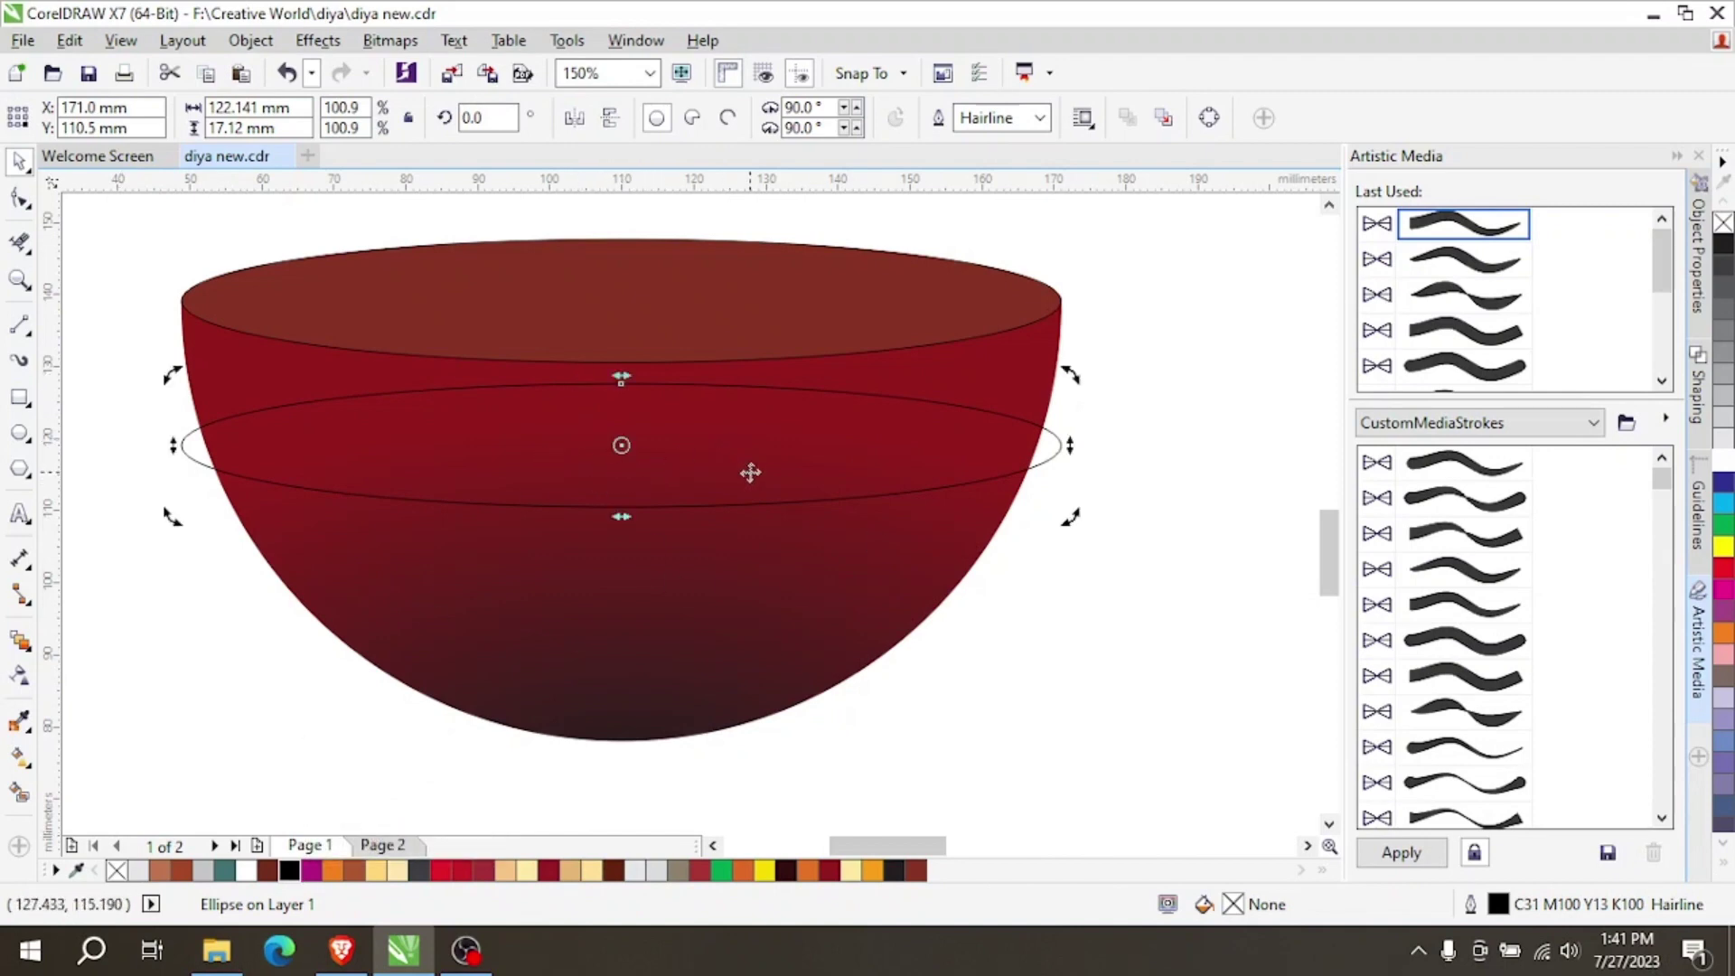
{"action": "left_click", "coordinate": [750, 468]}
{"action": "left_click_drag", "start_coordinate": [778, 452], "coordinate": [790, 359]}
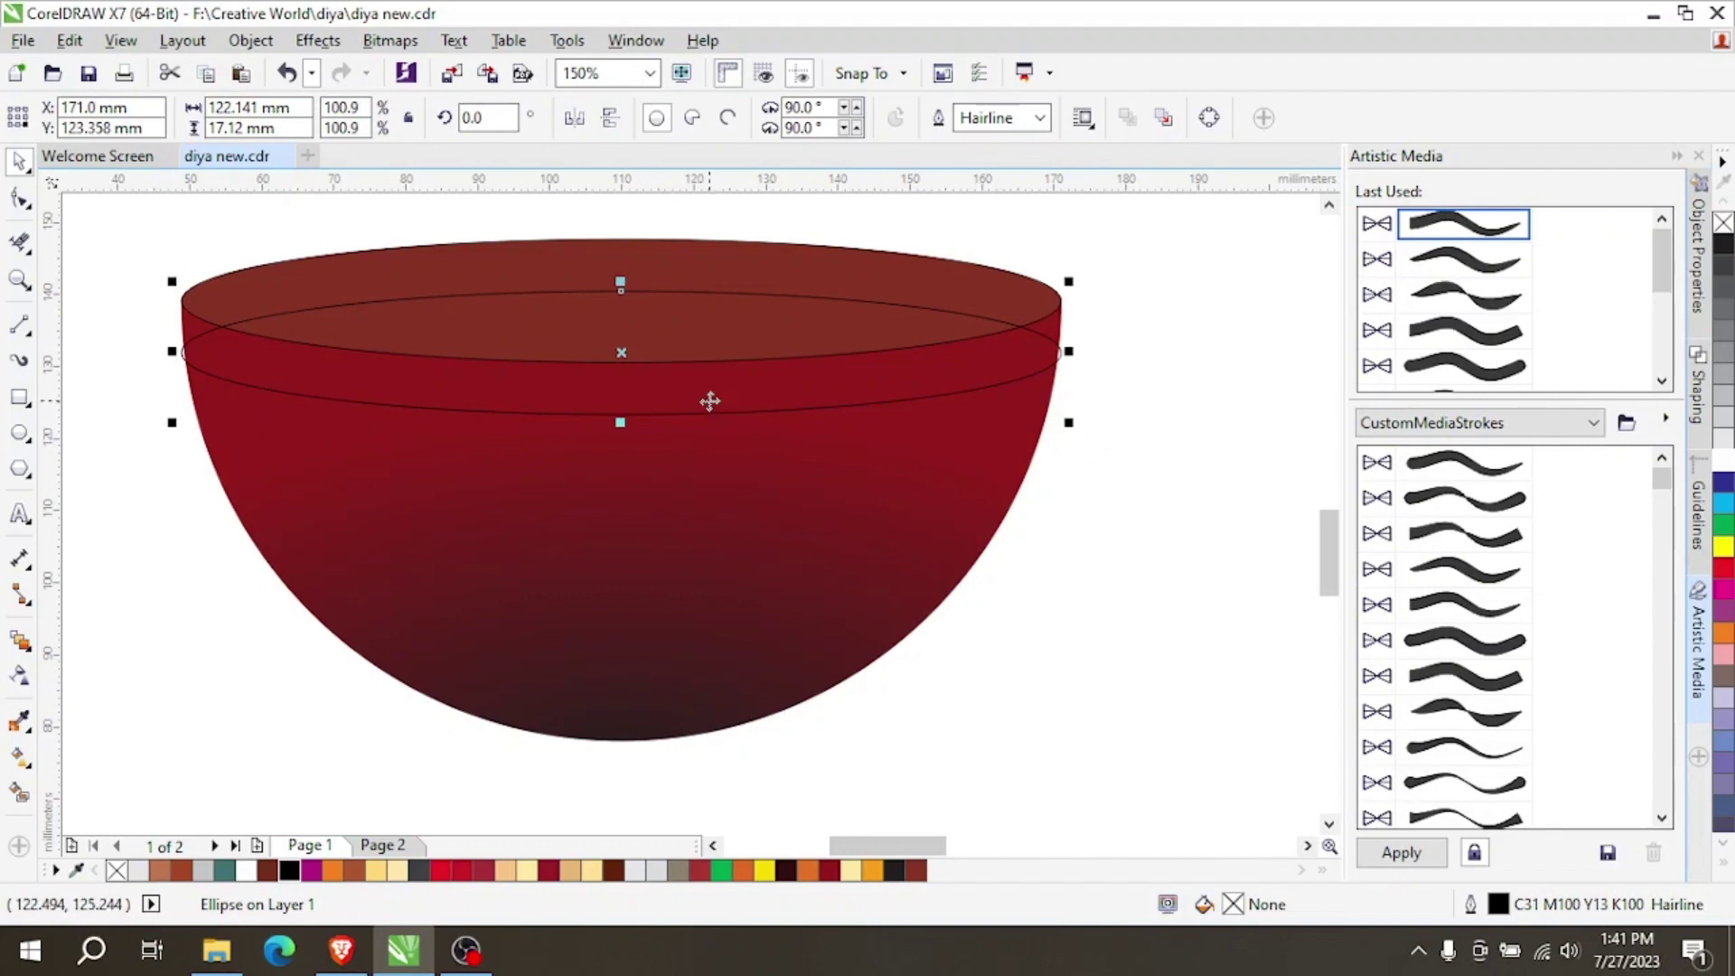
{"action": "left_click_drag", "start_coordinate": [710, 400], "coordinate": [710, 417]}
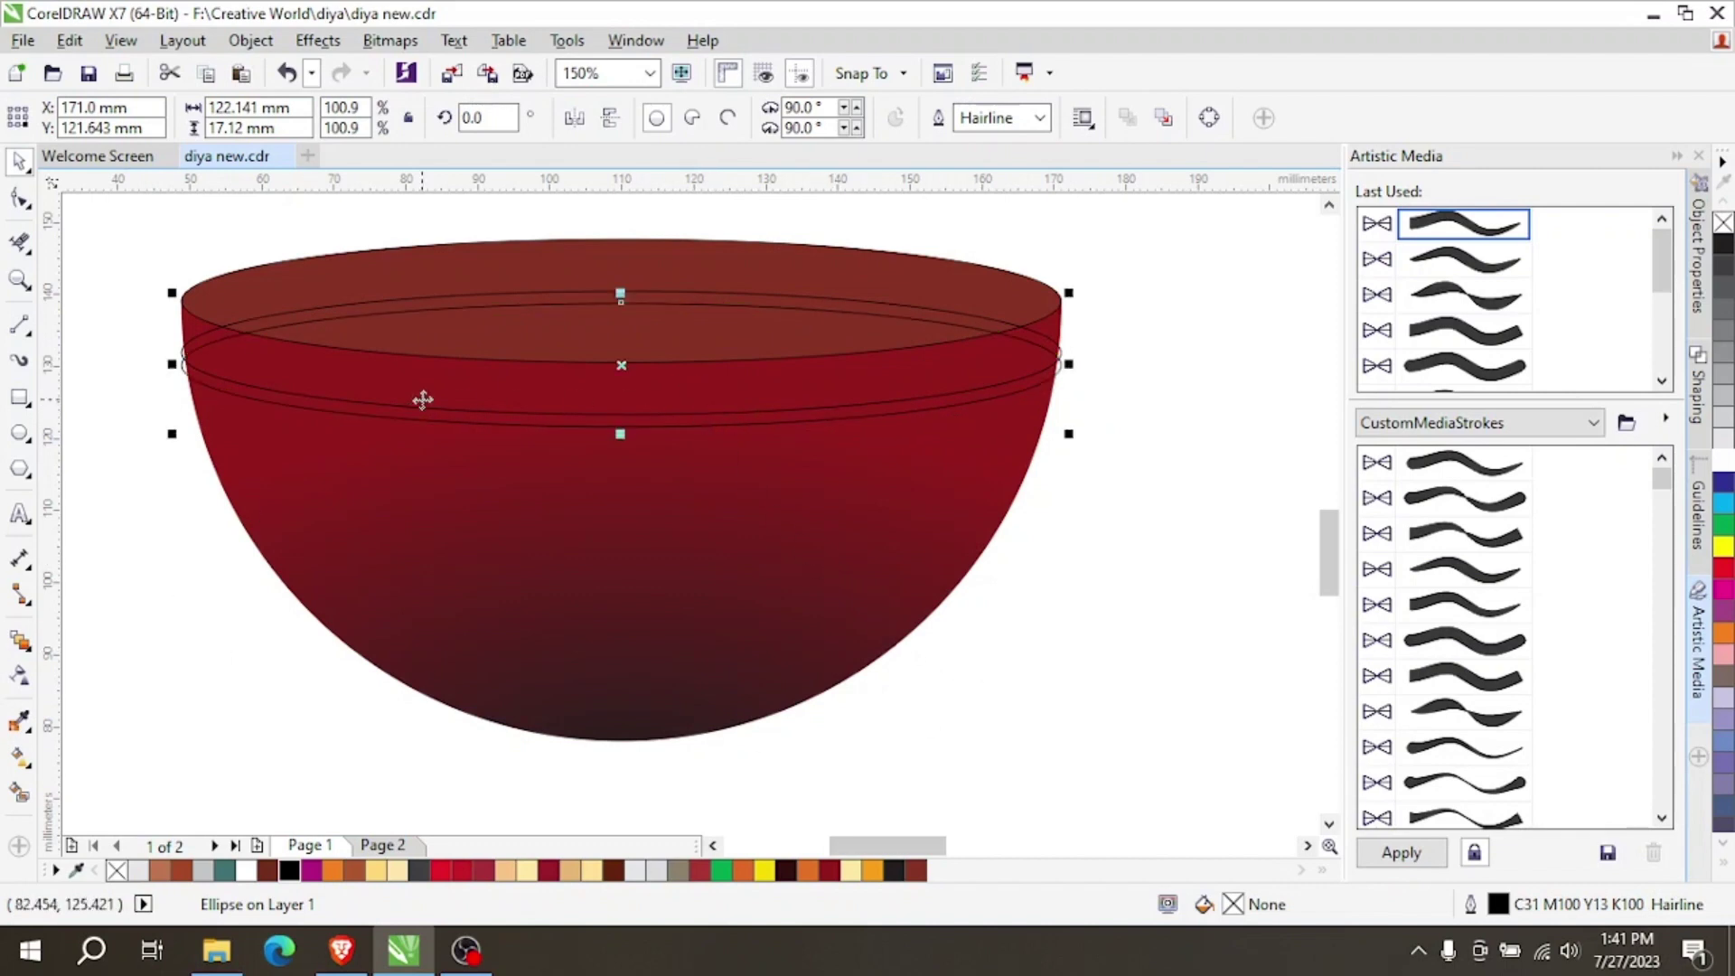
{"action": "left_click_drag", "start_coordinate": [412, 373], "coordinate": [1174, 494]}
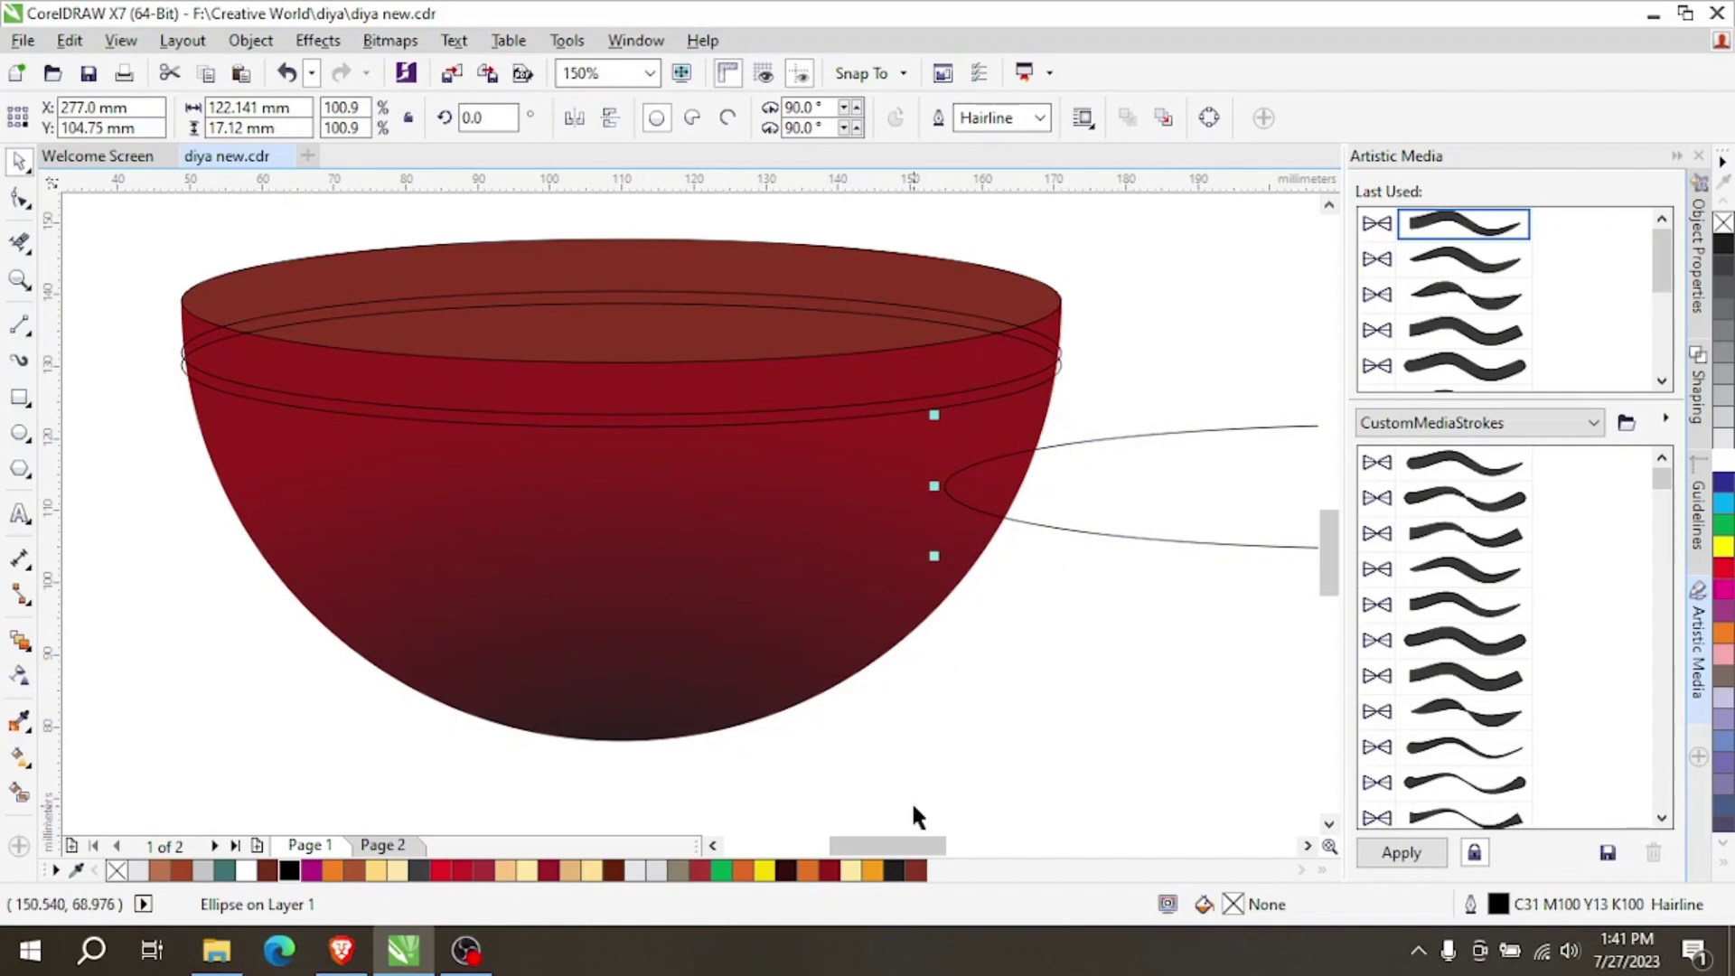
{"action": "key", "text": "Delete"}
{"action": "left_click", "coordinate": [647, 393]}
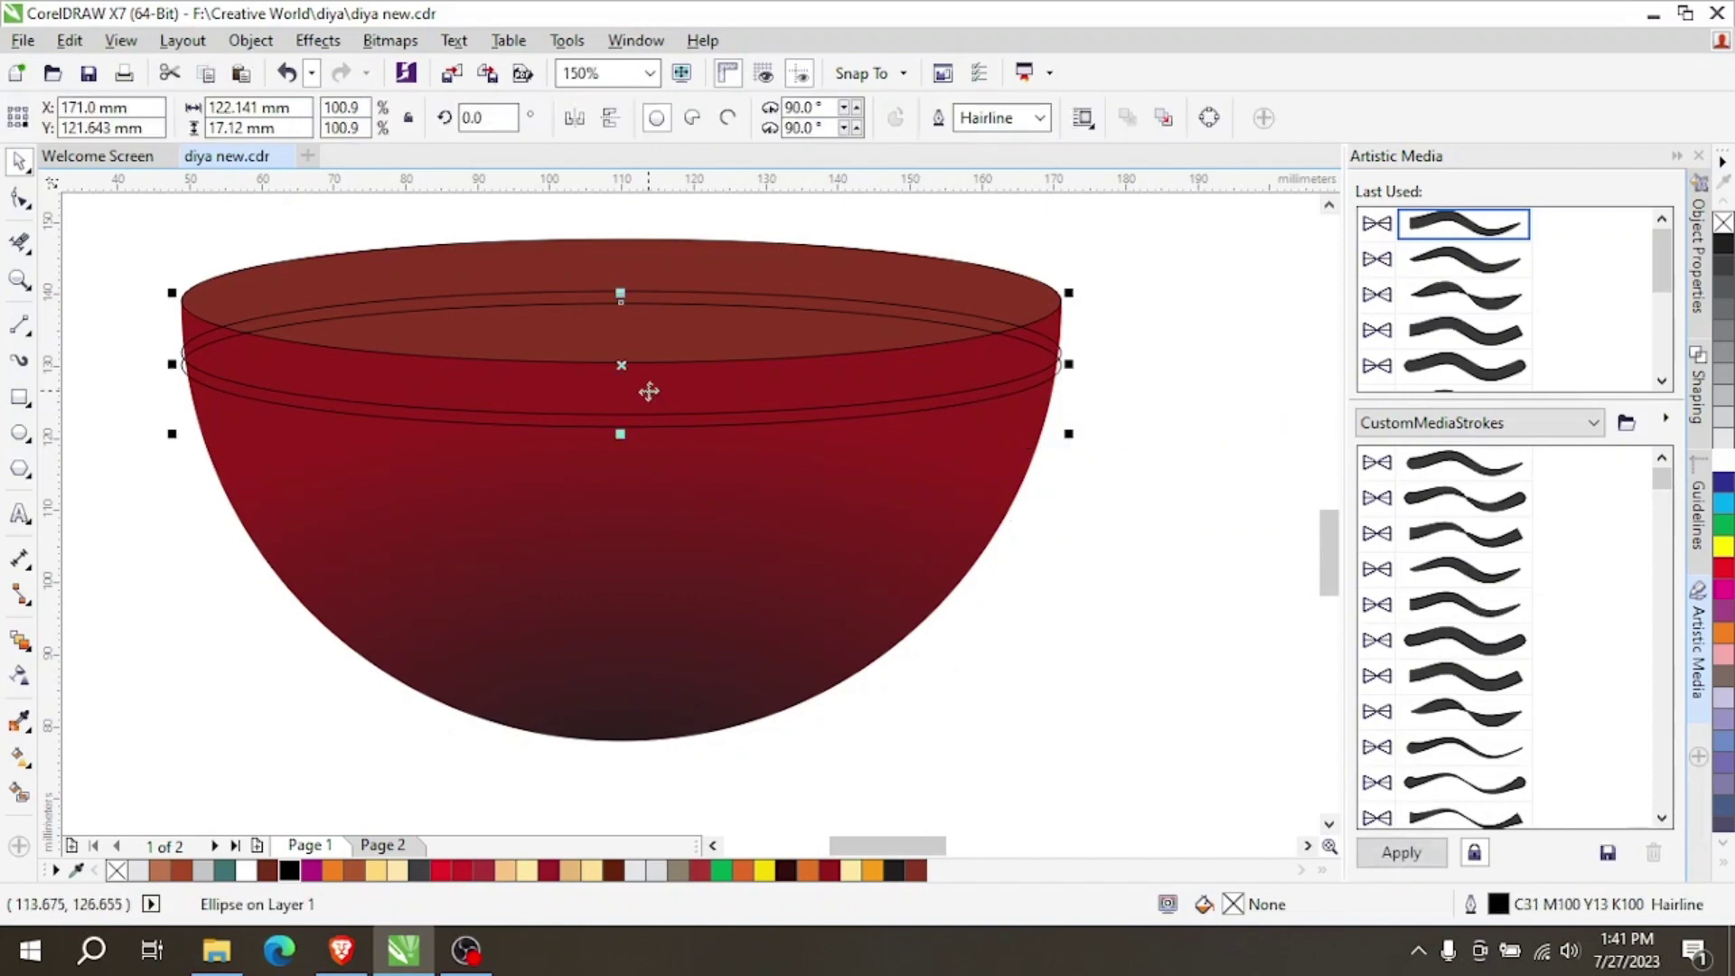
{"action": "left_click_drag", "start_coordinate": [524, 370], "coordinate": [1221, 587]}
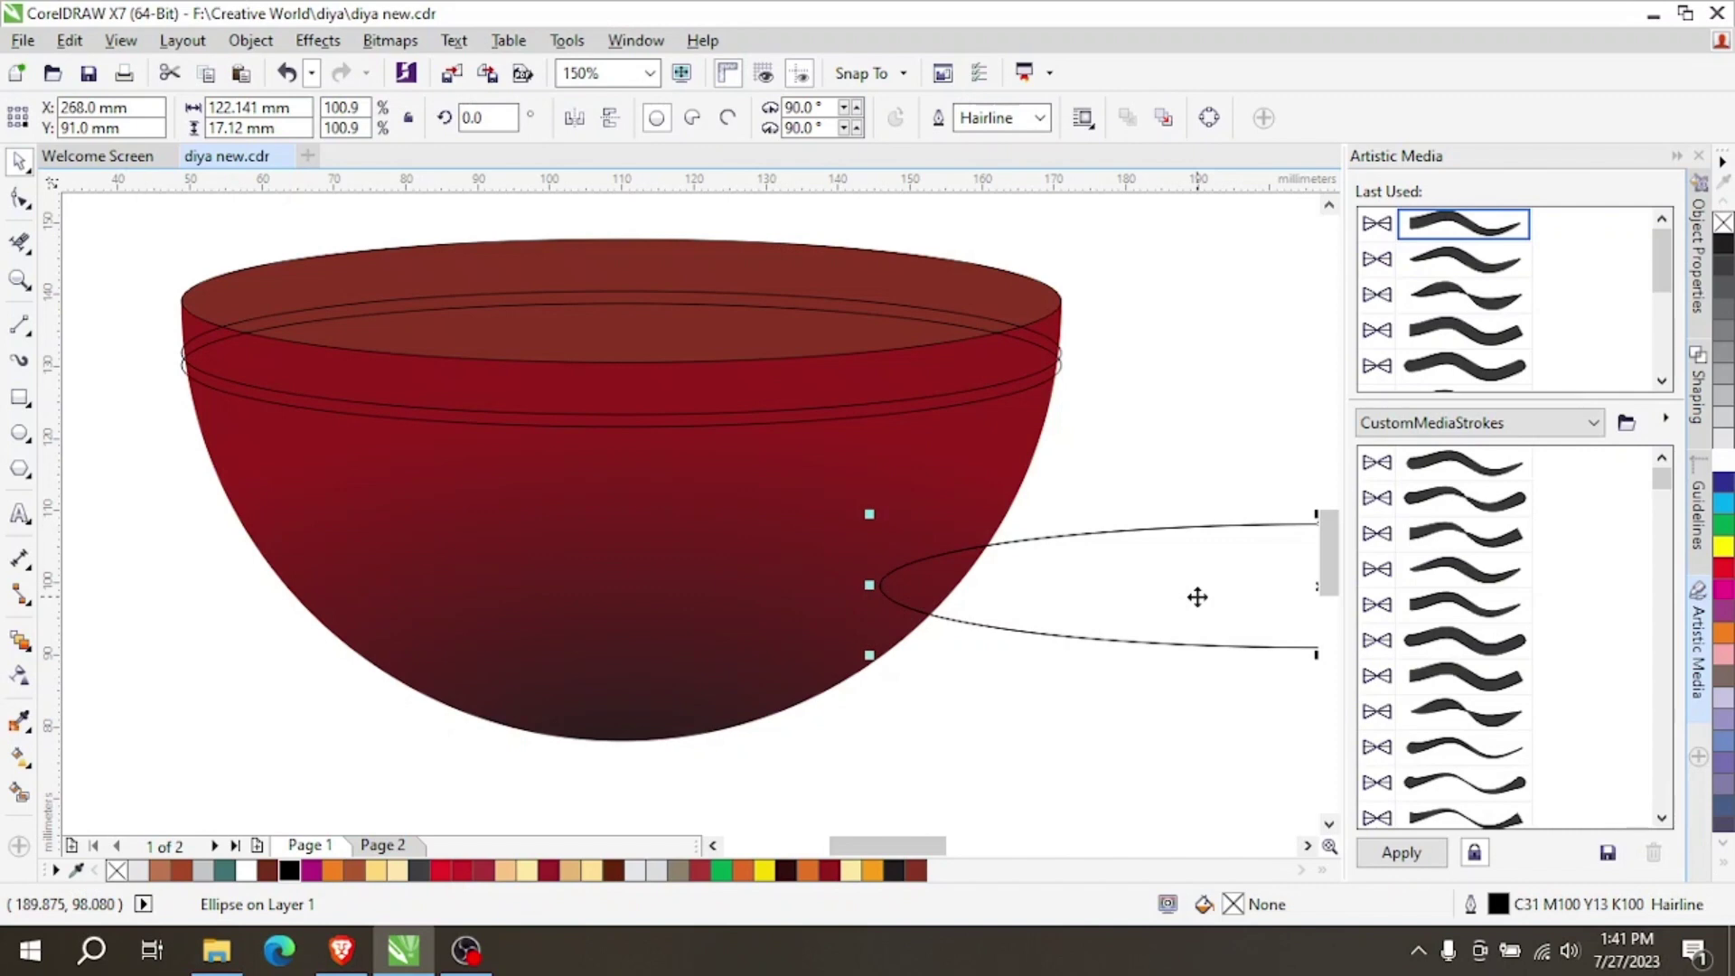
{"action": "left_click", "coordinate": [1197, 596]}
{"action": "key", "text": "ctrl+z"}
{"action": "key", "text": "Delete"}
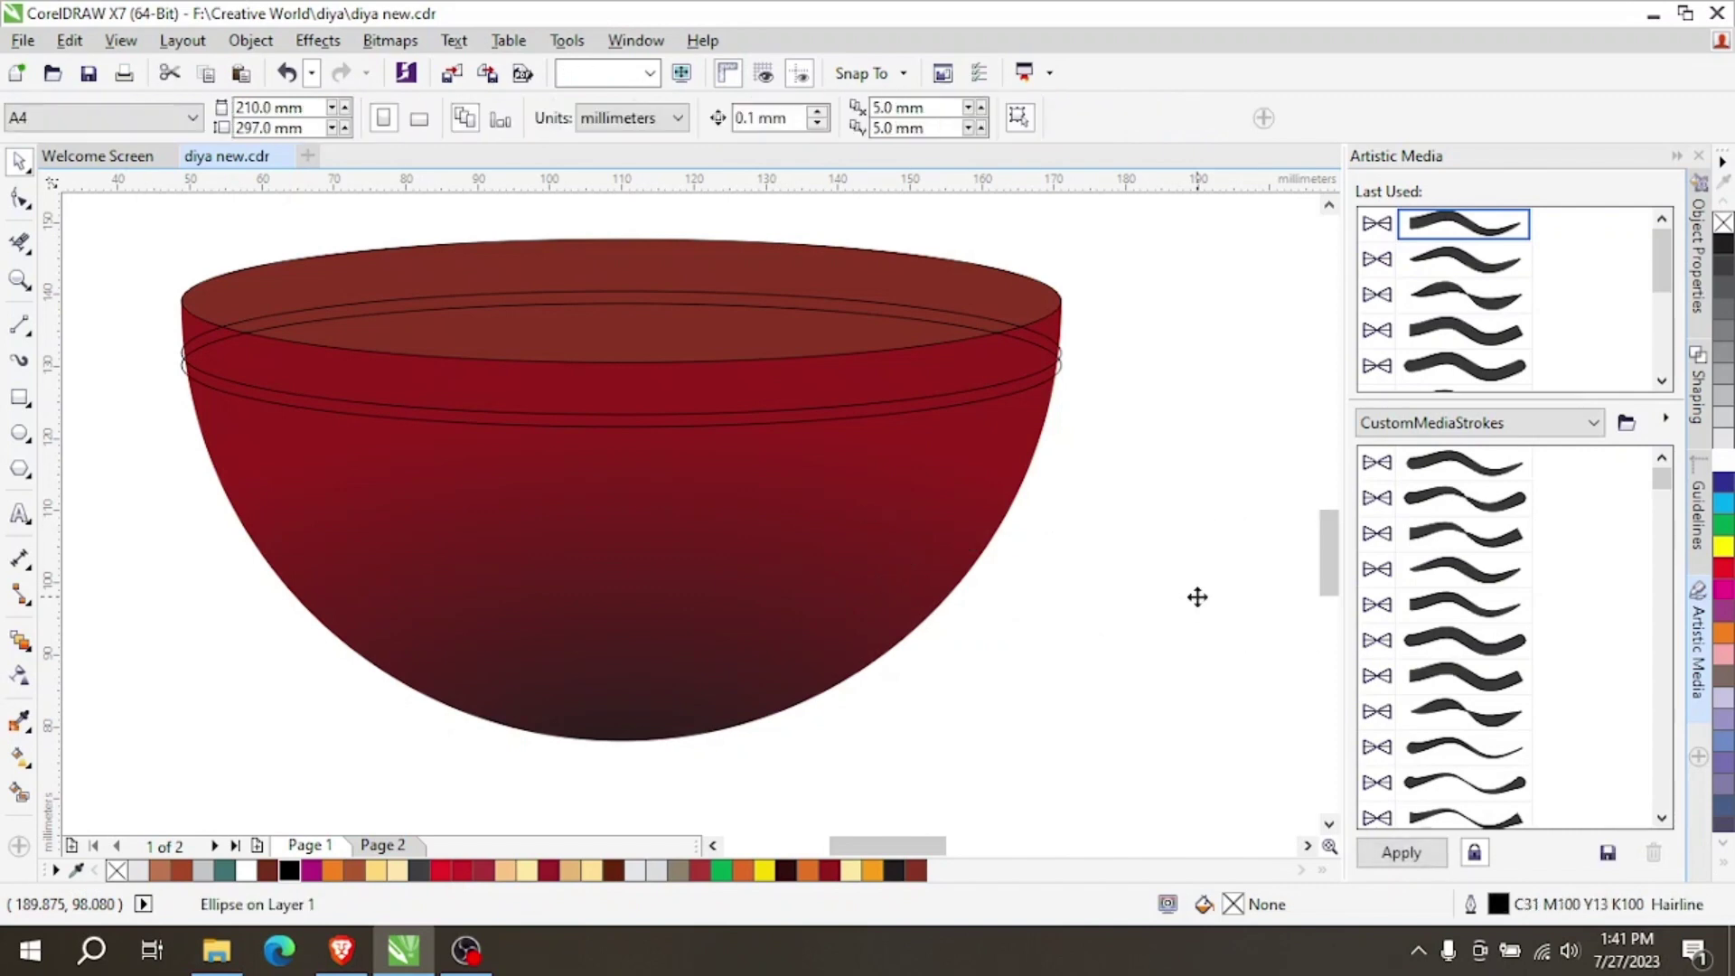
Place two copies of the lower rim-line ellipse across the bowl's middle and two across its base, each pair about 6 mm apart.
{"action": "left_click", "coordinate": [444, 371]}
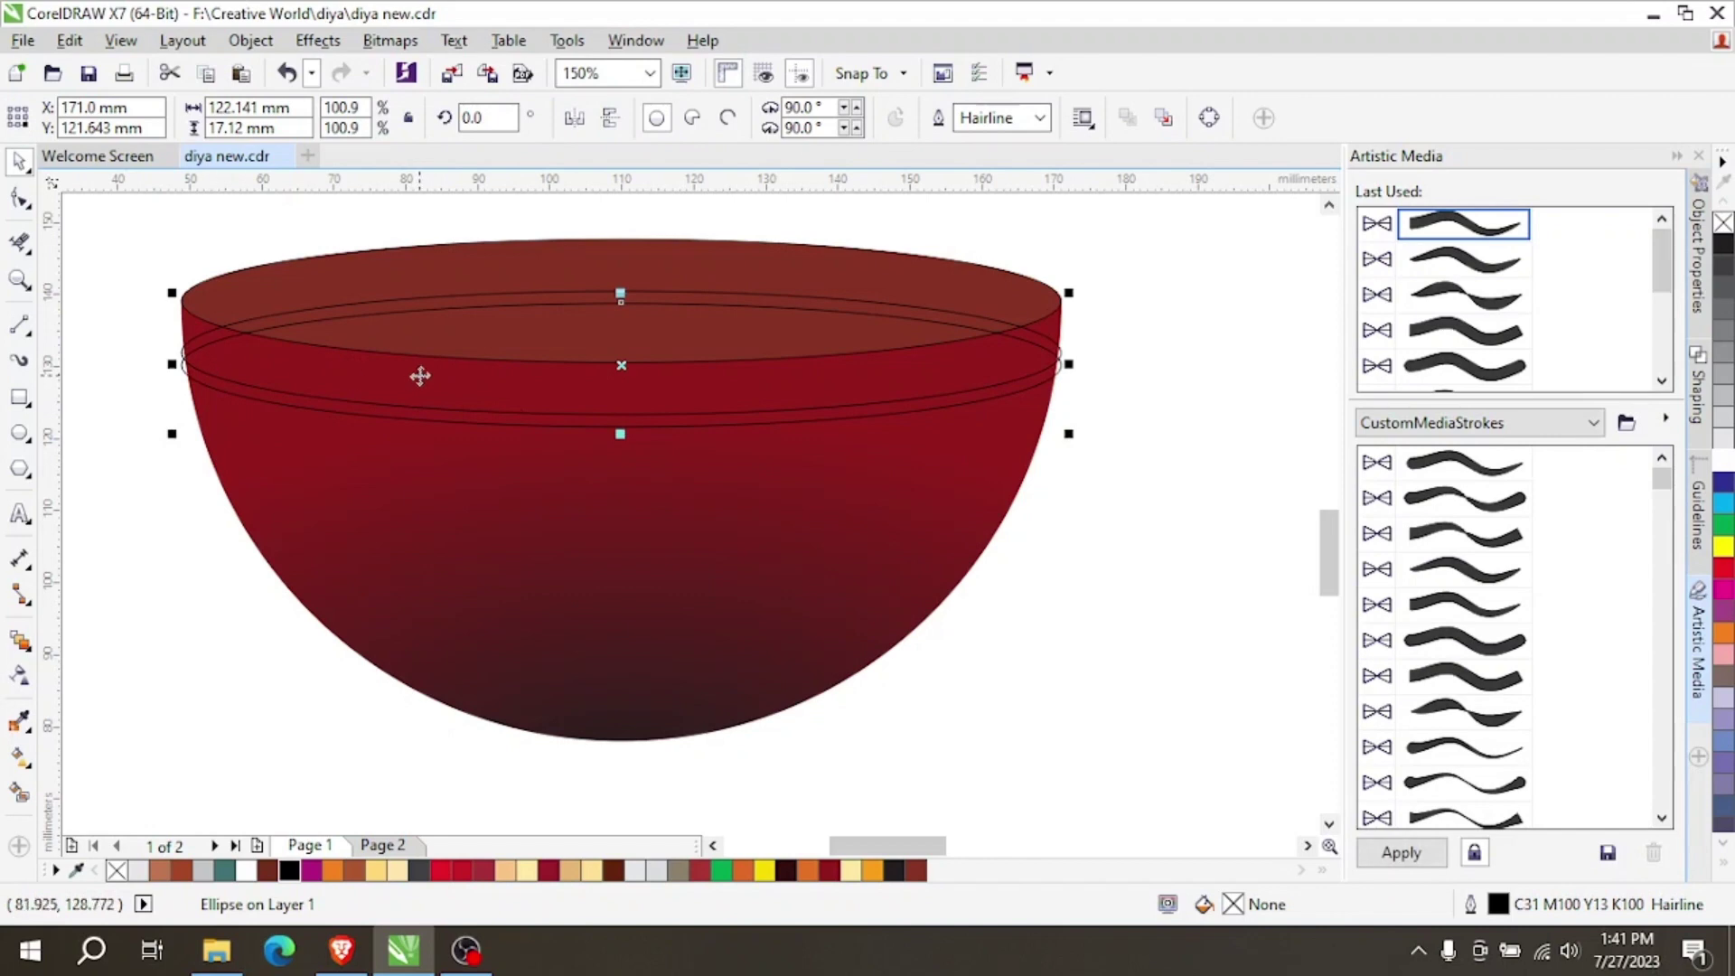
{"action": "left_click_drag", "start_coordinate": [420, 376], "coordinate": [418, 488]}
{"action": "scroll", "coordinate": [534, 471], "scroll_direction": "up", "scroll_amount": 1}
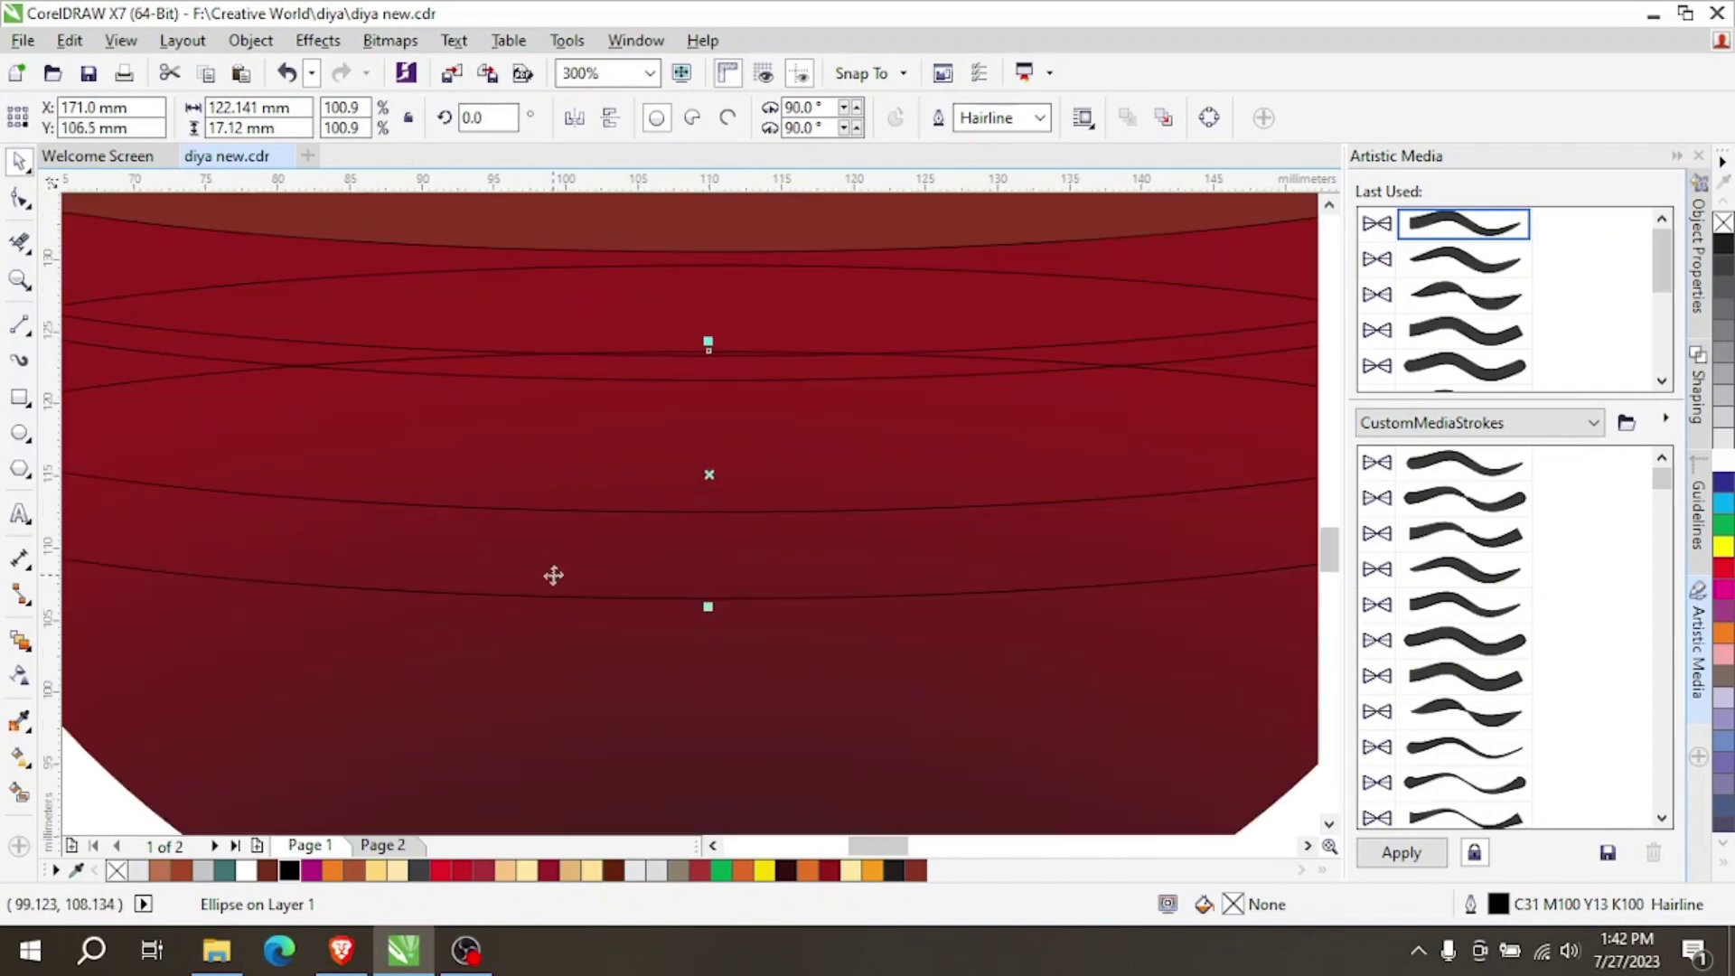
{"action": "scroll", "coordinate": [554, 433], "scroll_direction": "down", "scroll_amount": 1}
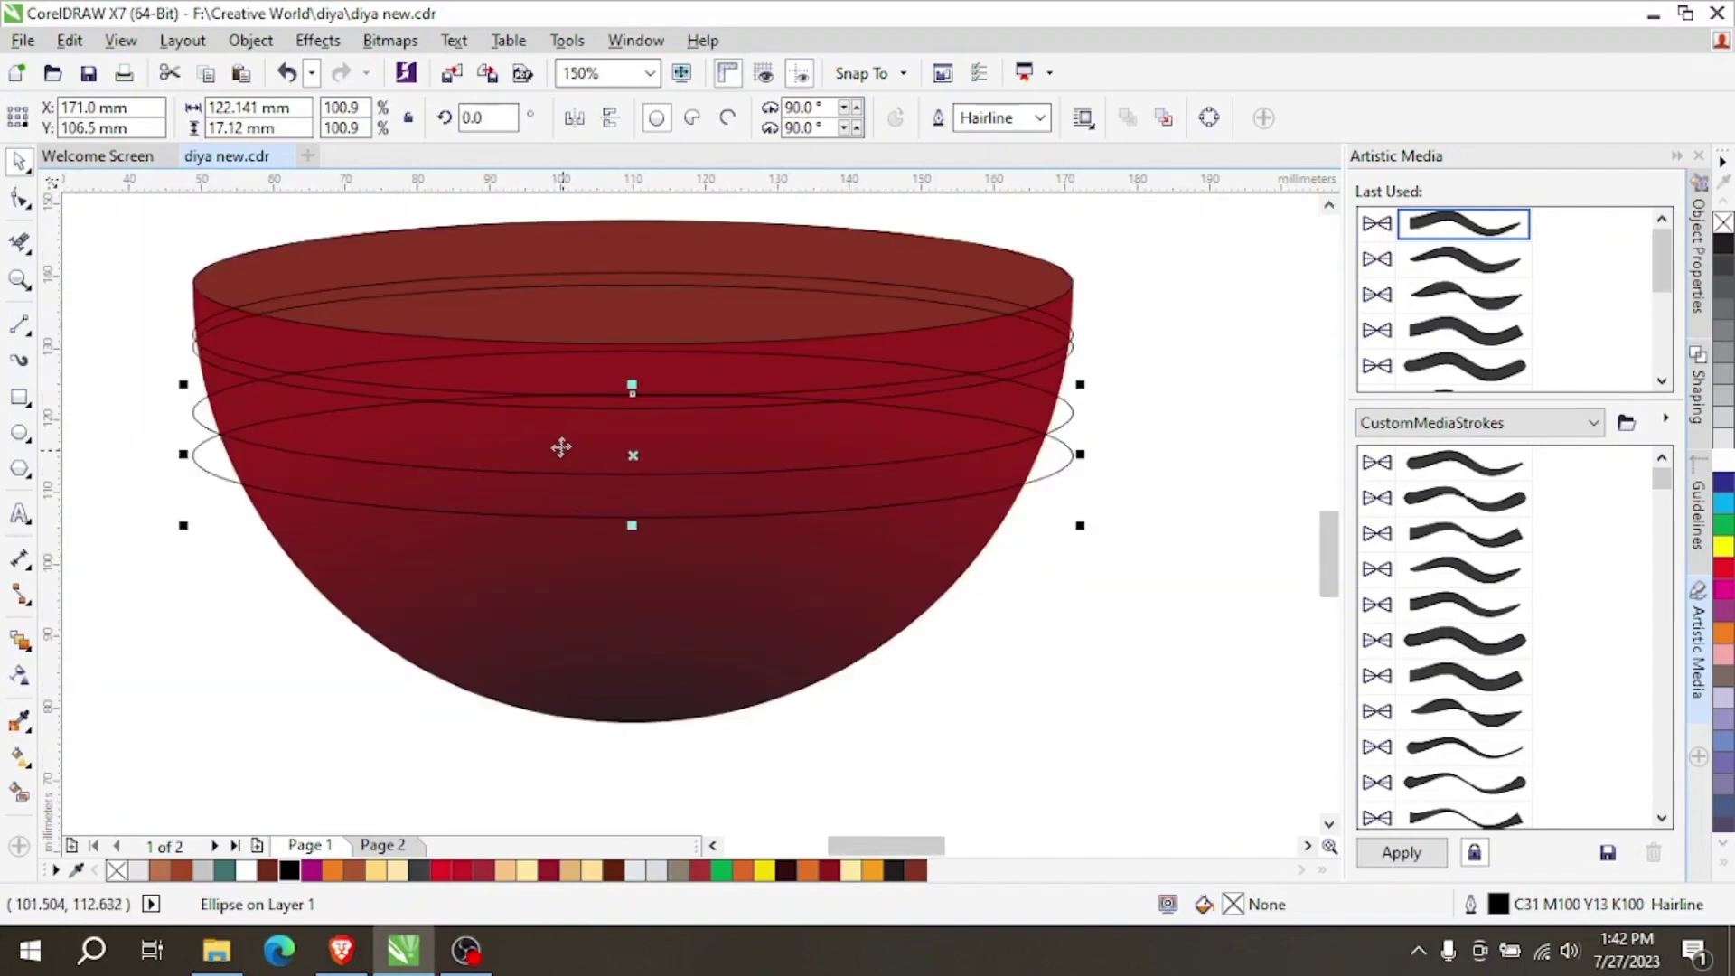
{"action": "left_click_drag", "start_coordinate": [552, 434], "coordinate": [572, 712]}
Place two closely spaced copies of the lower middle ellipse just beneath it, about 1 mm apart from each other.
{"action": "left_click", "coordinate": [577, 503]}
{"action": "scroll", "coordinate": [578, 506], "scroll_direction": "up", "scroll_amount": 2}
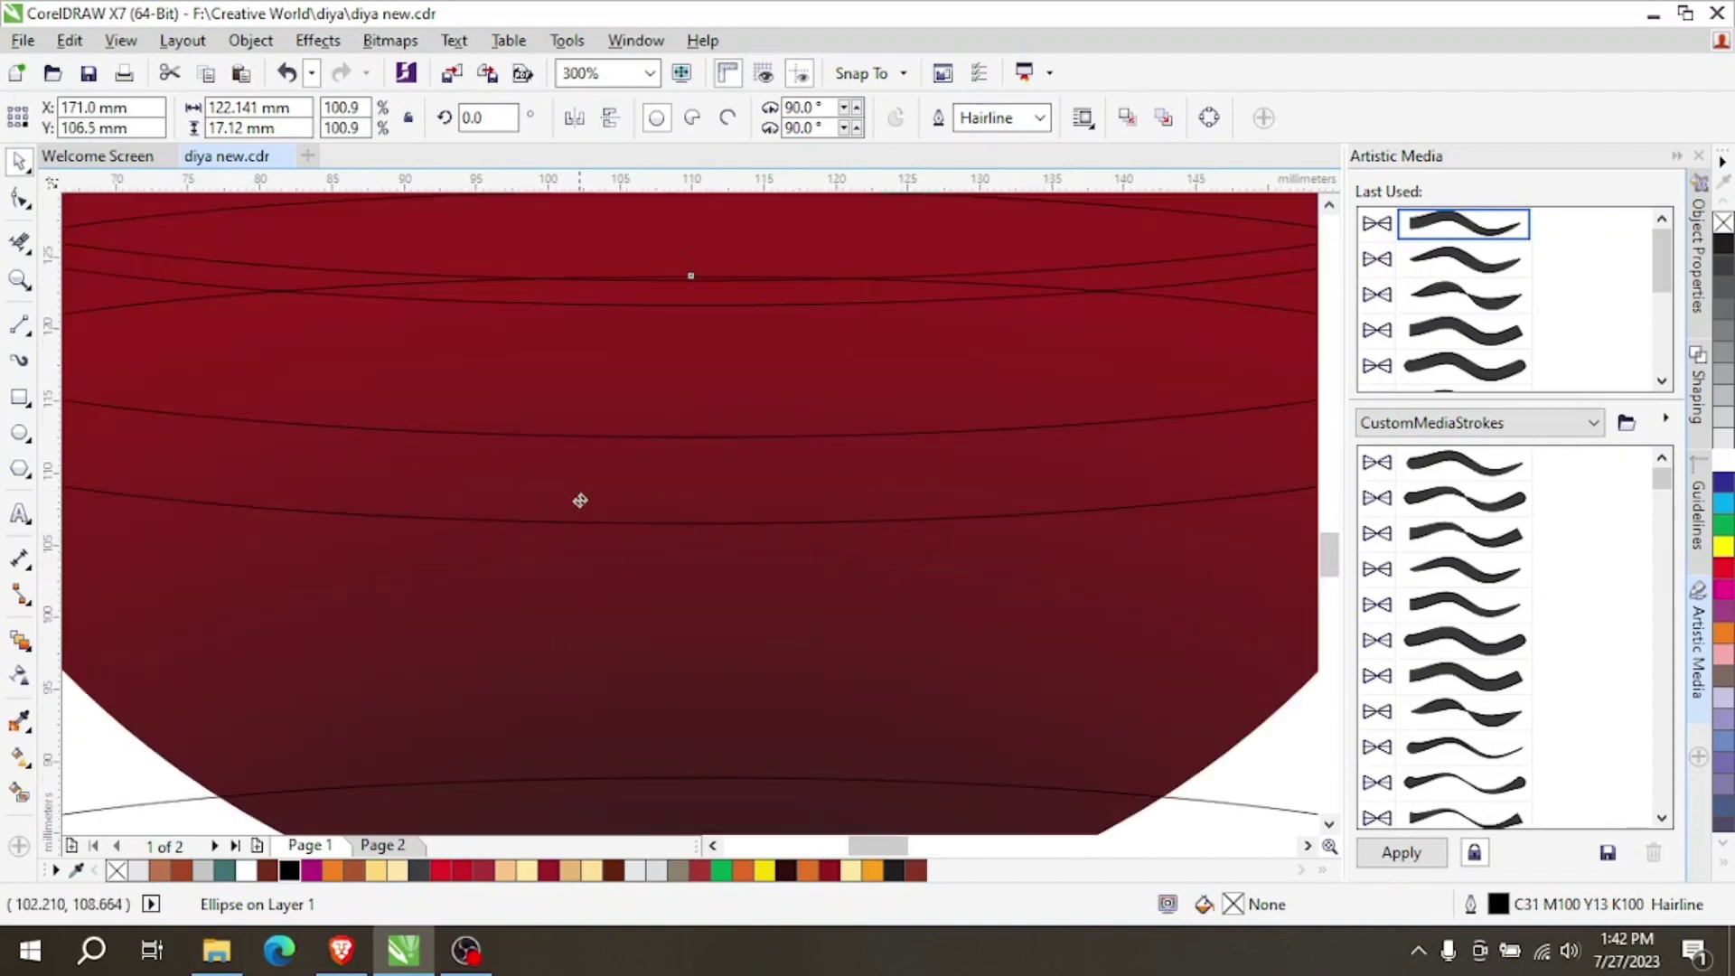
{"action": "mouse_move", "coordinate": [579, 529]}
{"action": "left_mouse_down"}
{"action": "mouse_move", "coordinate": [569, 473]}
{"action": "mouse_move", "coordinate": [539, 507]}
{"action": "mouse_move", "coordinate": [555, 514]}
{"action": "left_mouse_up"}
{"action": "scroll", "coordinate": [539, 507], "scroll_direction": "down", "scroll_amount": 1}
{"action": "scroll", "coordinate": [552, 505], "scroll_direction": "up", "scroll_amount": 1}
{"action": "scroll", "coordinate": [565, 512], "scroll_direction": "down", "scroll_amount": 2}
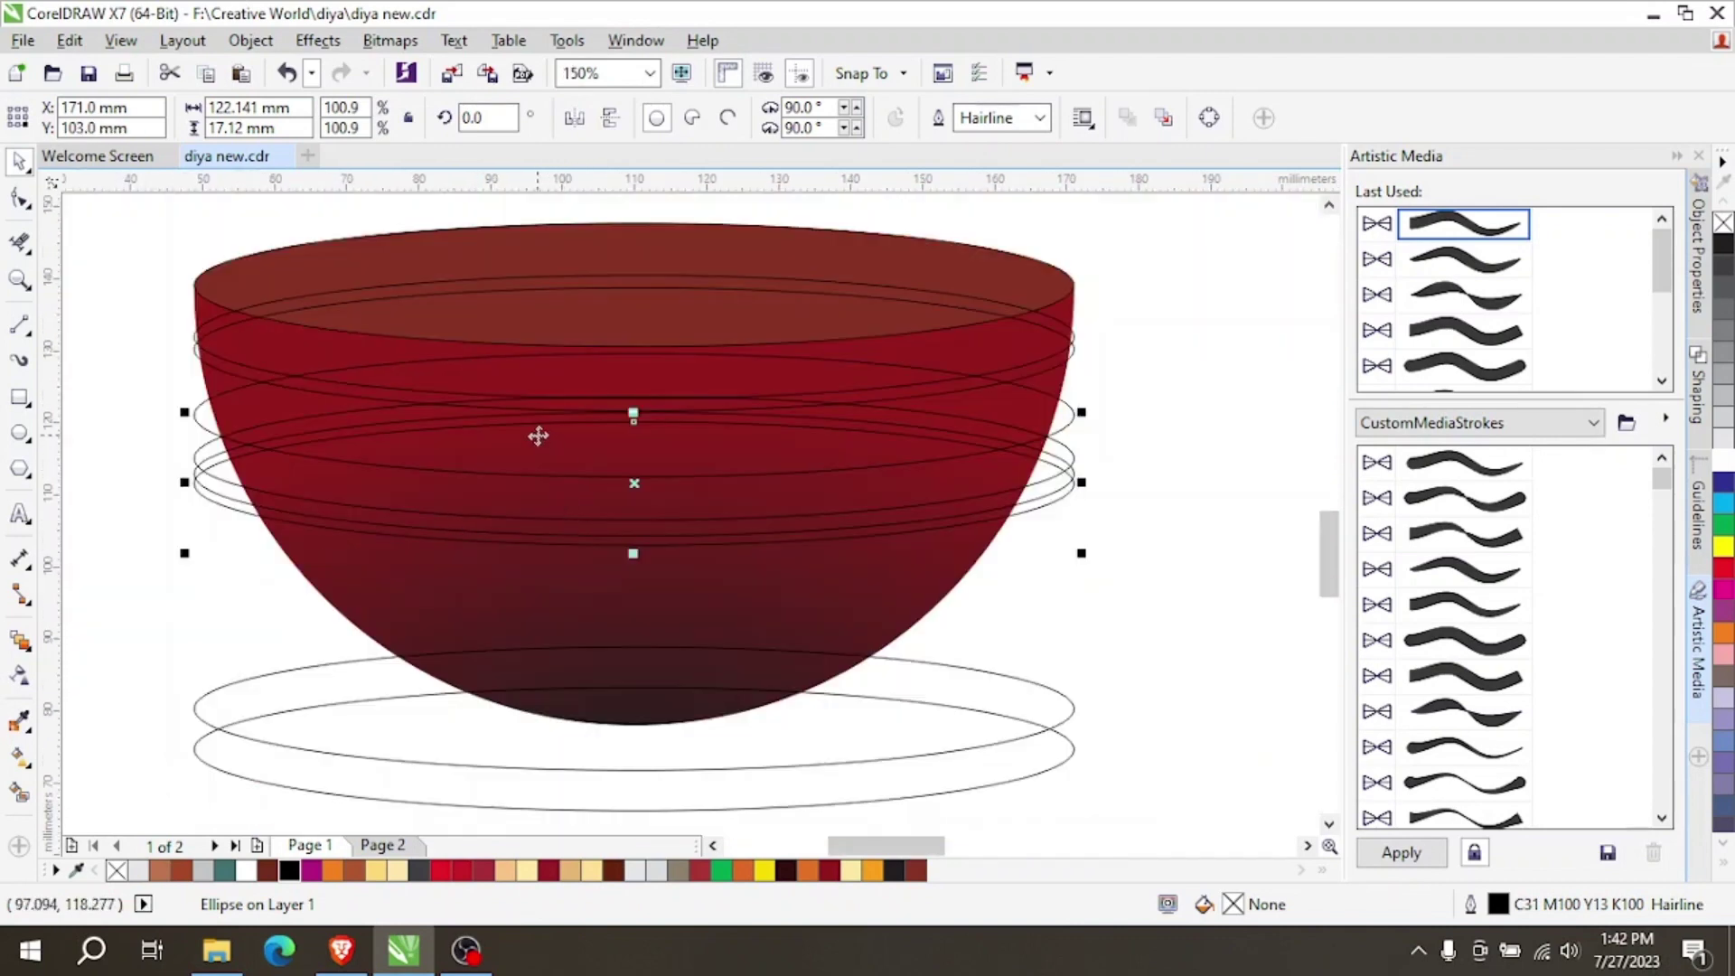
{"action": "scroll", "coordinate": [536, 460], "scroll_direction": "up", "scroll_amount": 2}
{"action": "scroll", "coordinate": [543, 487], "scroll_direction": "down", "scroll_amount": 1}
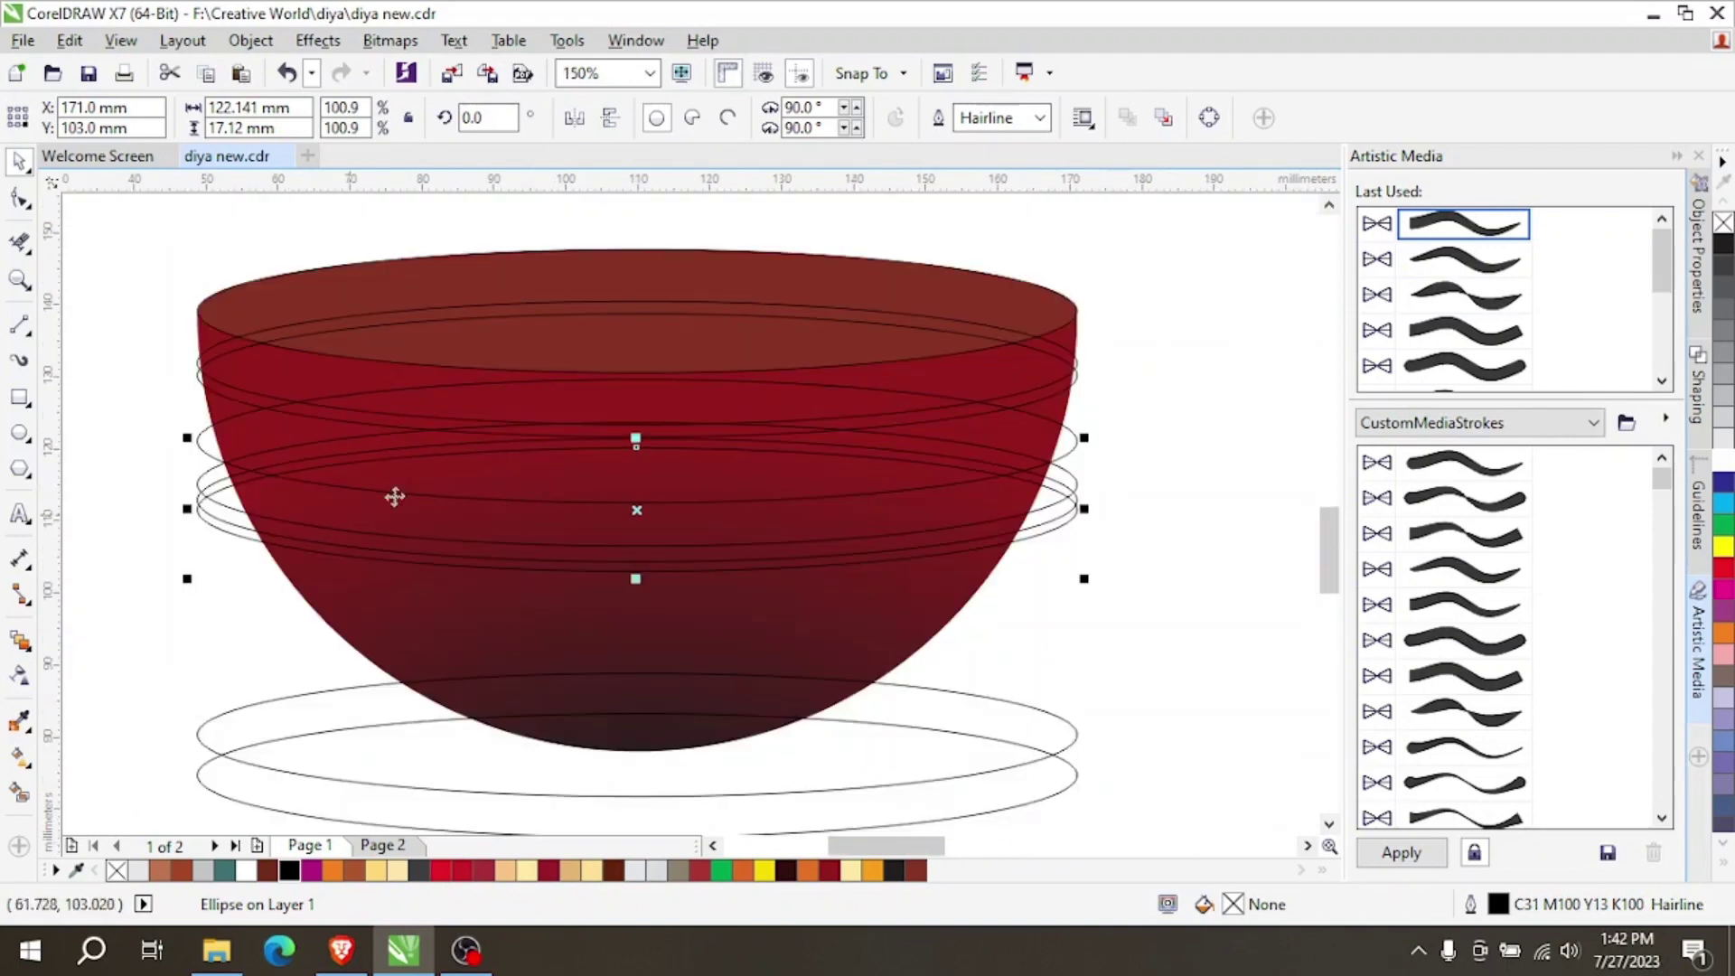
{"action": "scroll", "coordinate": [272, 487], "scroll_direction": "up", "scroll_amount": 1}
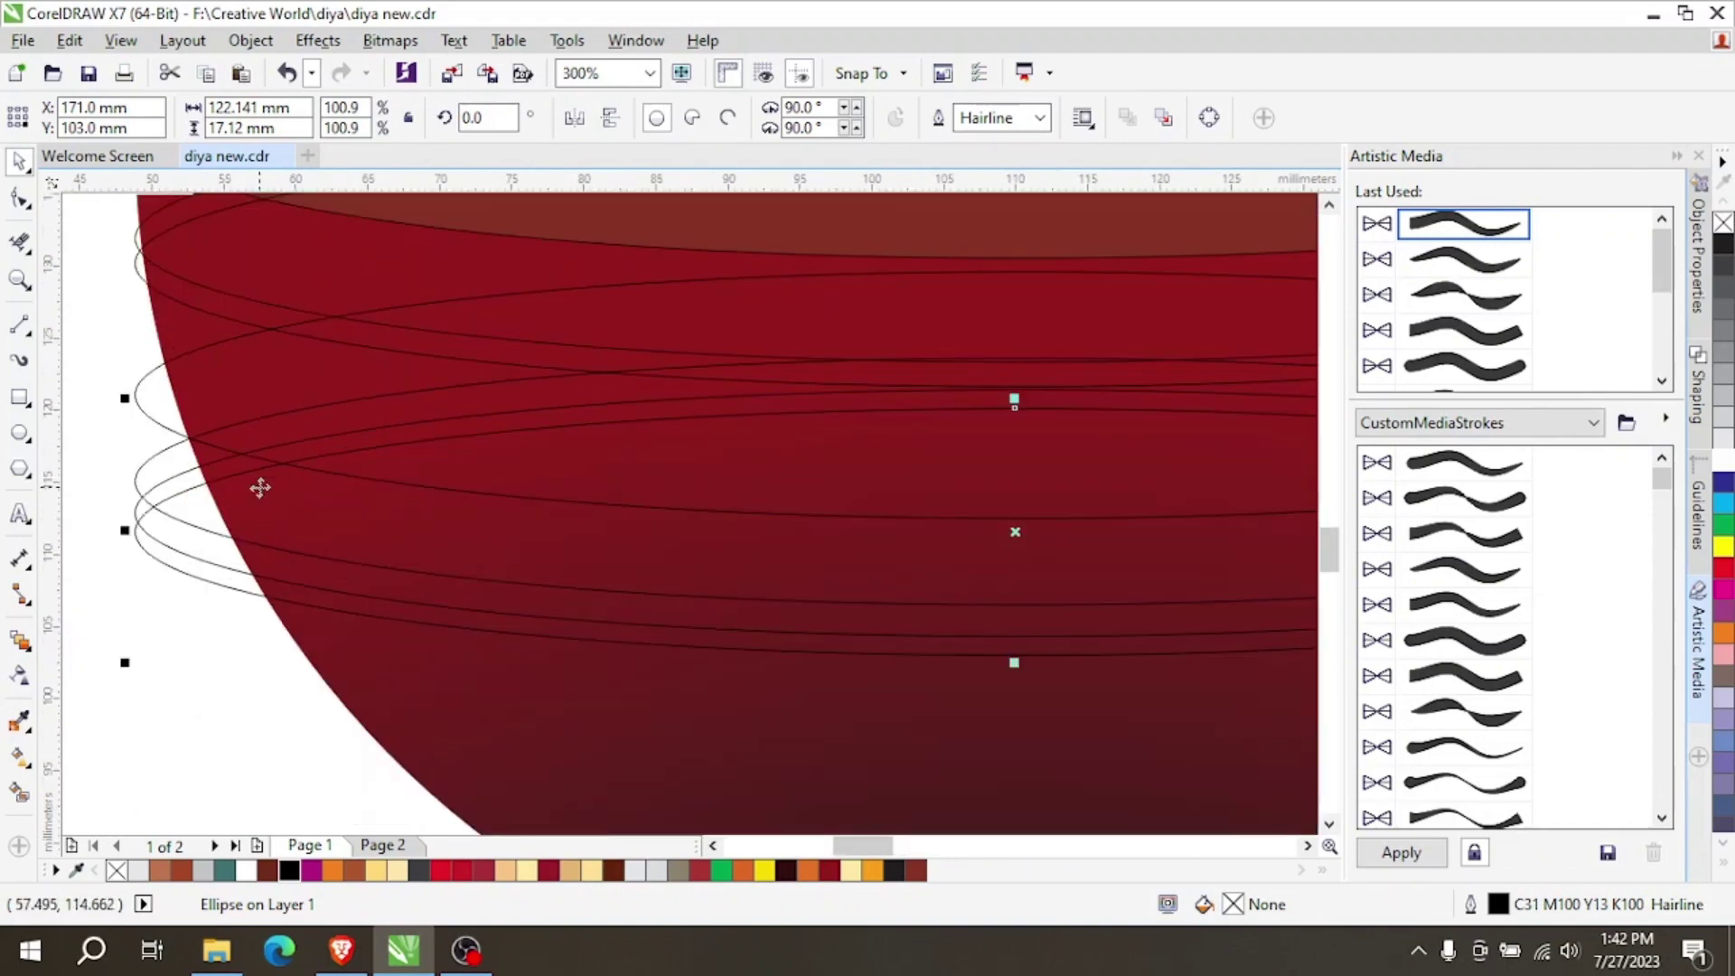
{"action": "scroll", "coordinate": [202, 390], "scroll_direction": "down", "scroll_amount": 1}
Smart-fill the wide band near the bowl's base and the thin band below its middle with C40 M20 Y0 K40 blue-gray.
{"action": "left_click", "coordinate": [497, 675]}
{"action": "scroll", "coordinate": [497, 676], "scroll_direction": "up", "scroll_amount": 1}
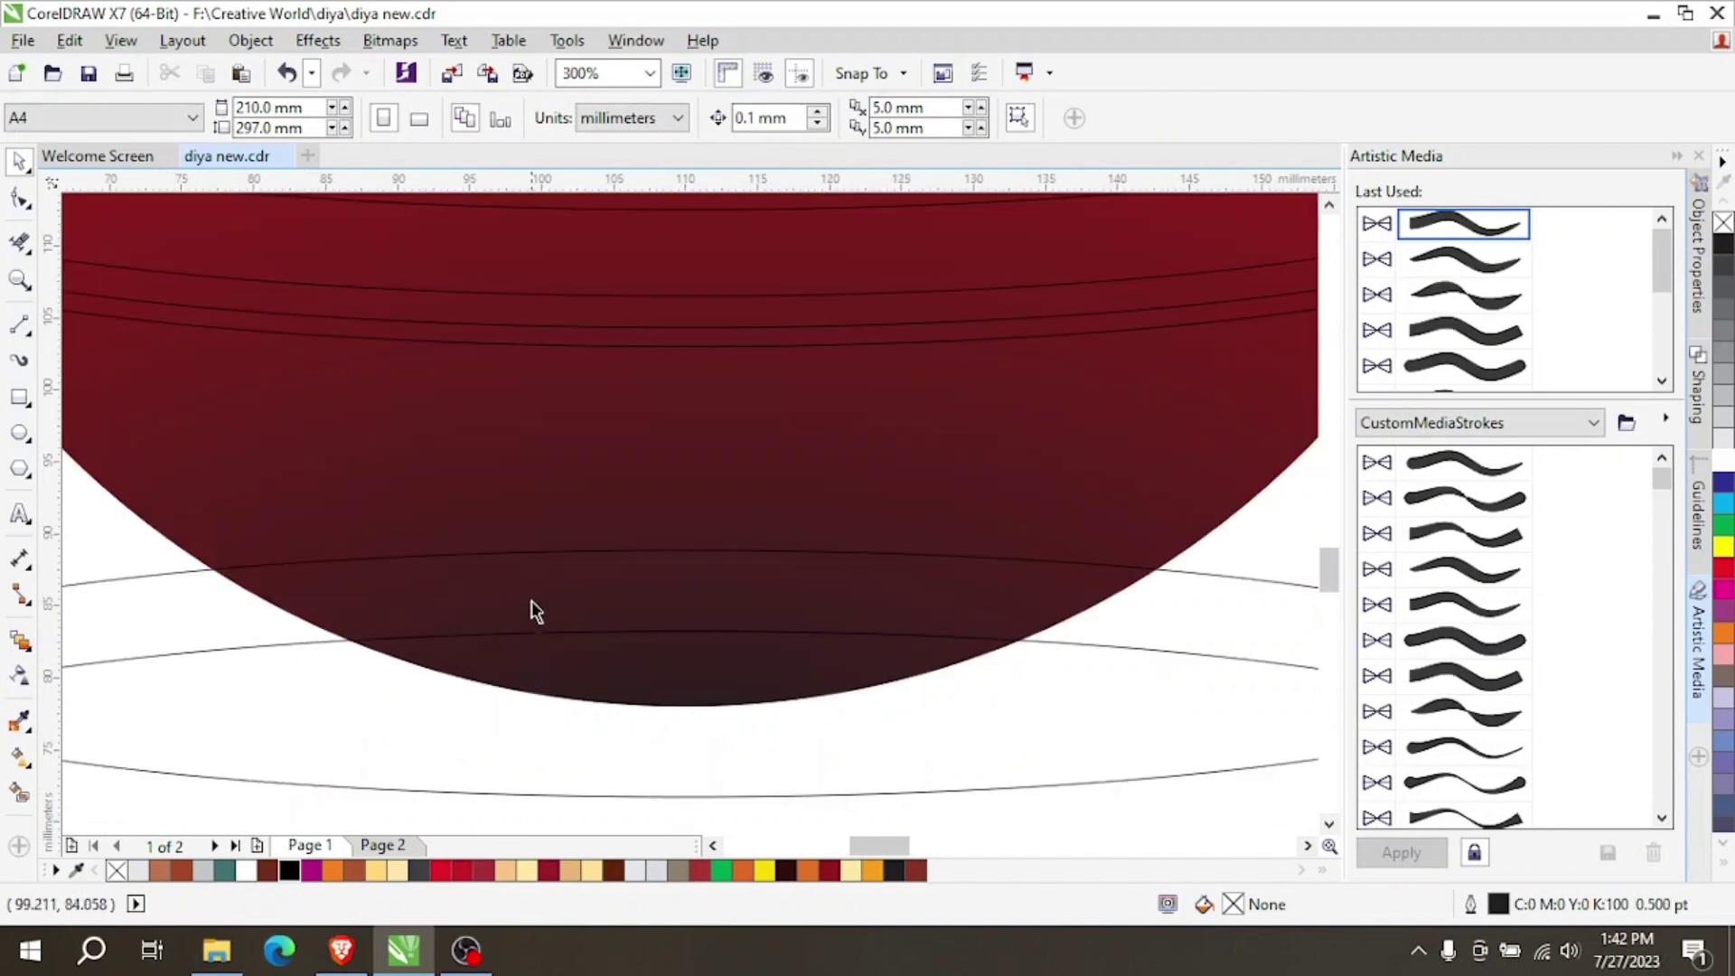
{"action": "left_click", "coordinate": [20, 794]}
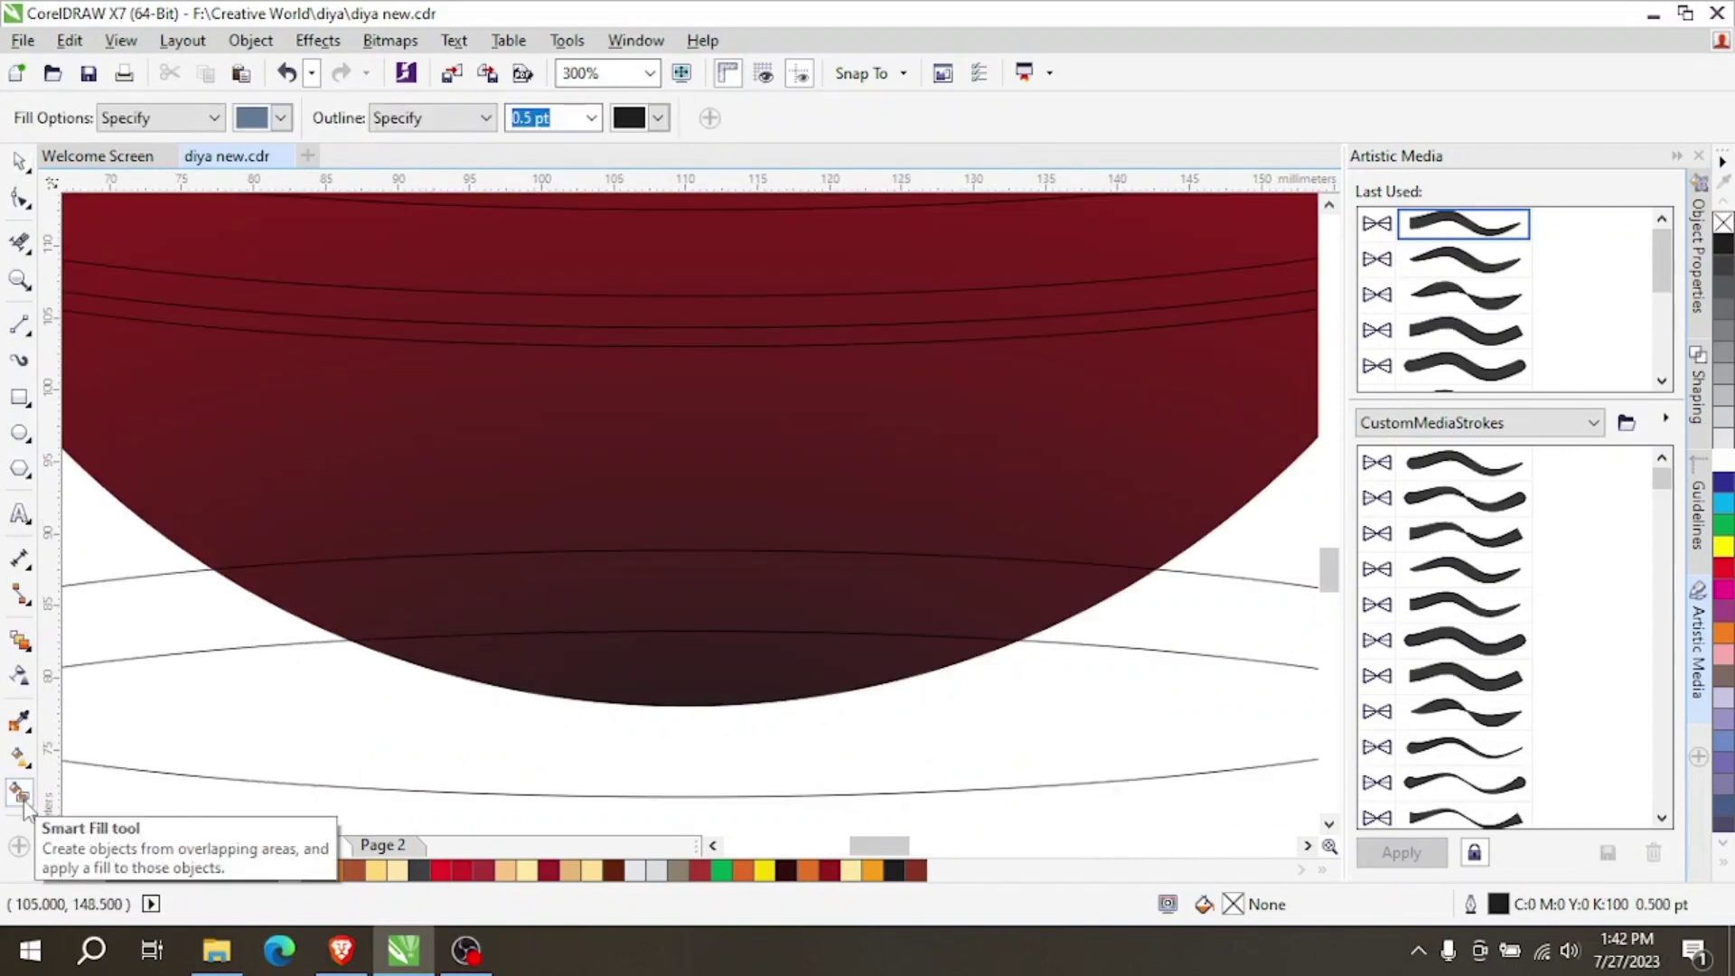
{"action": "left_click", "coordinate": [473, 588]}
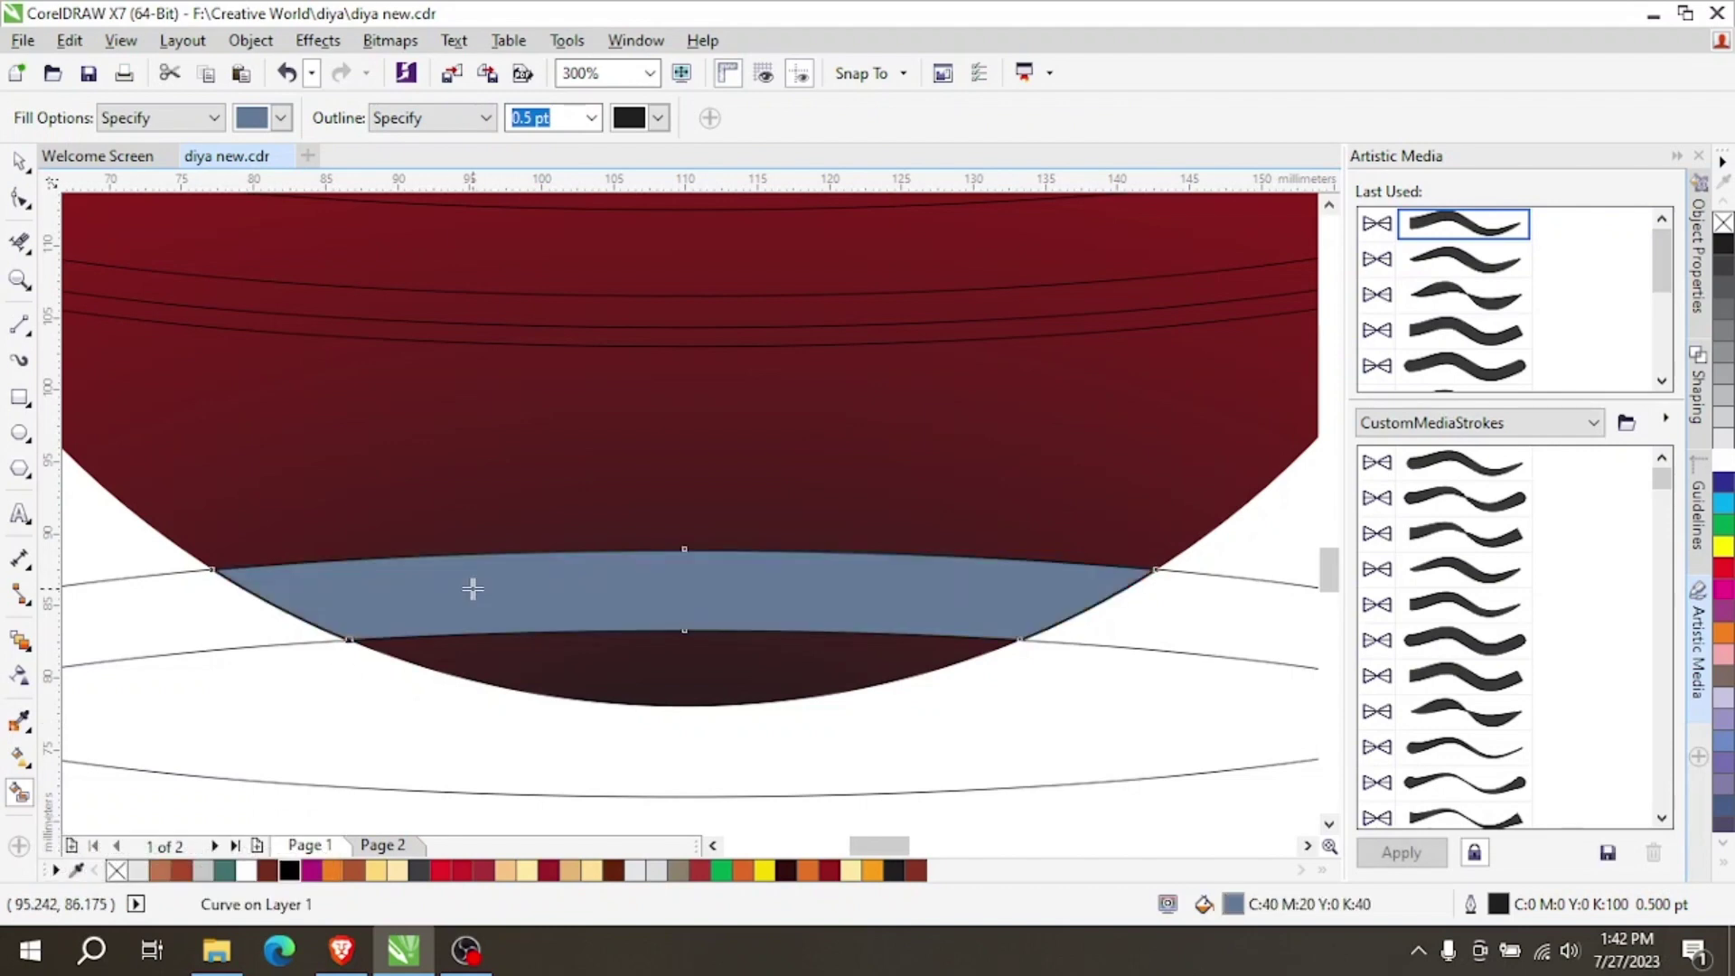
{"action": "scroll", "coordinate": [575, 643], "scroll_direction": "down", "scroll_amount": 1}
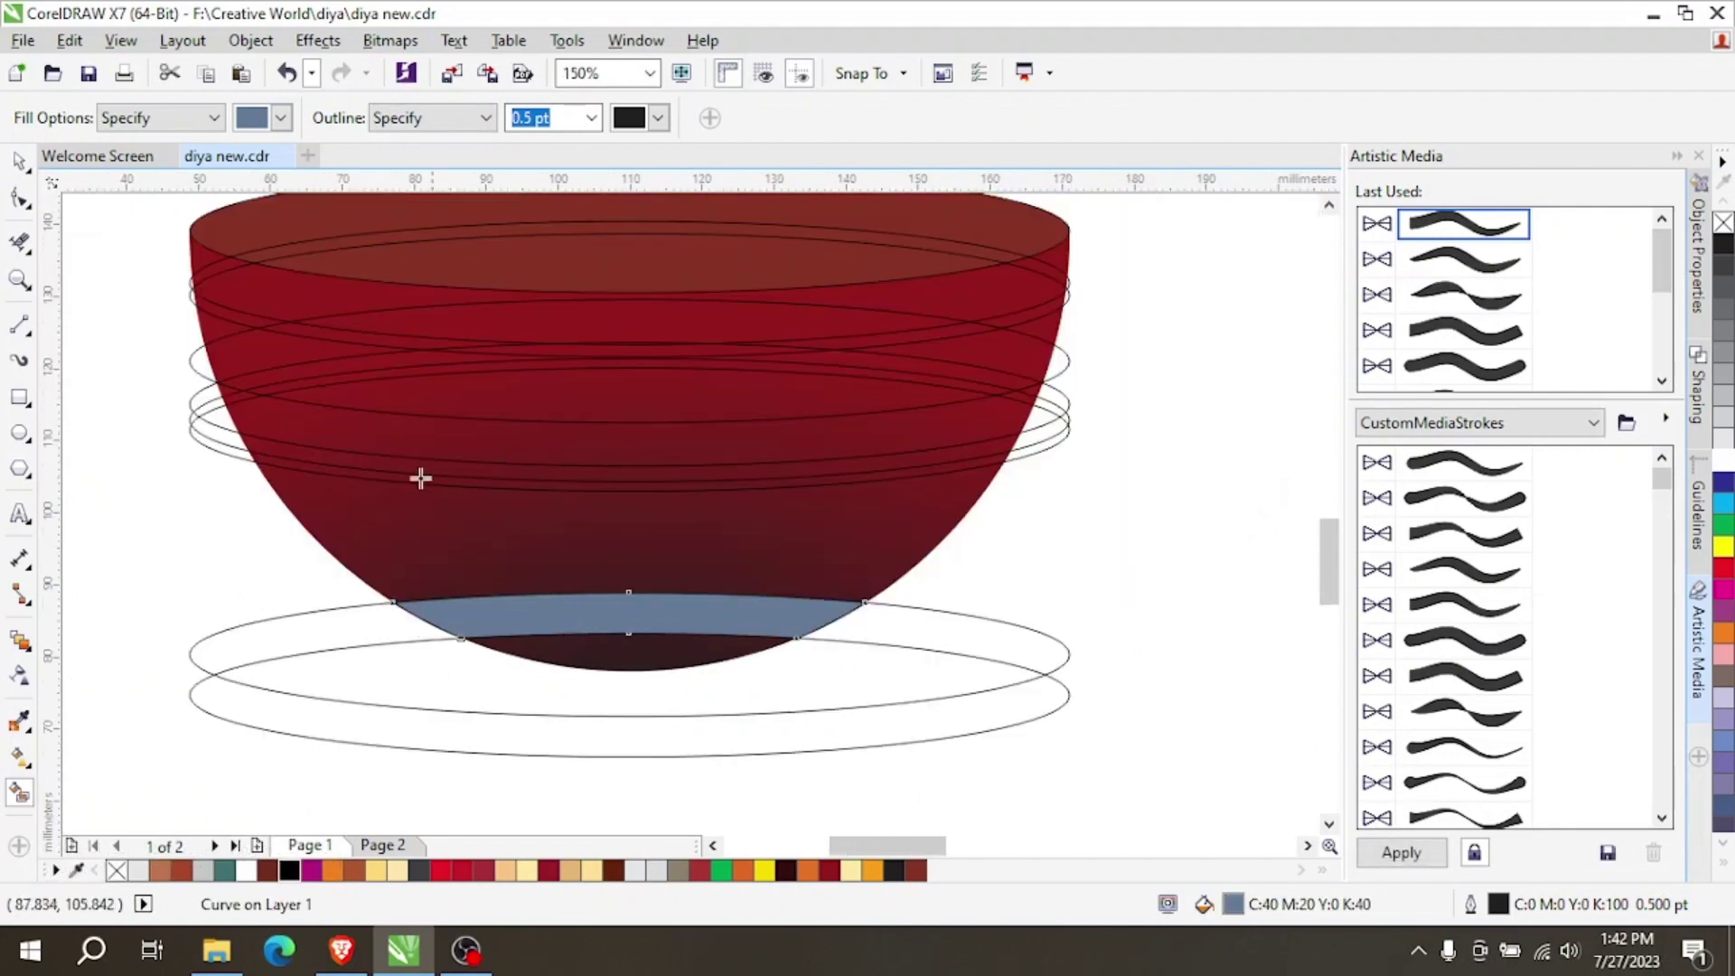
{"action": "scroll", "coordinate": [264, 461], "scroll_direction": "up", "scroll_amount": 1}
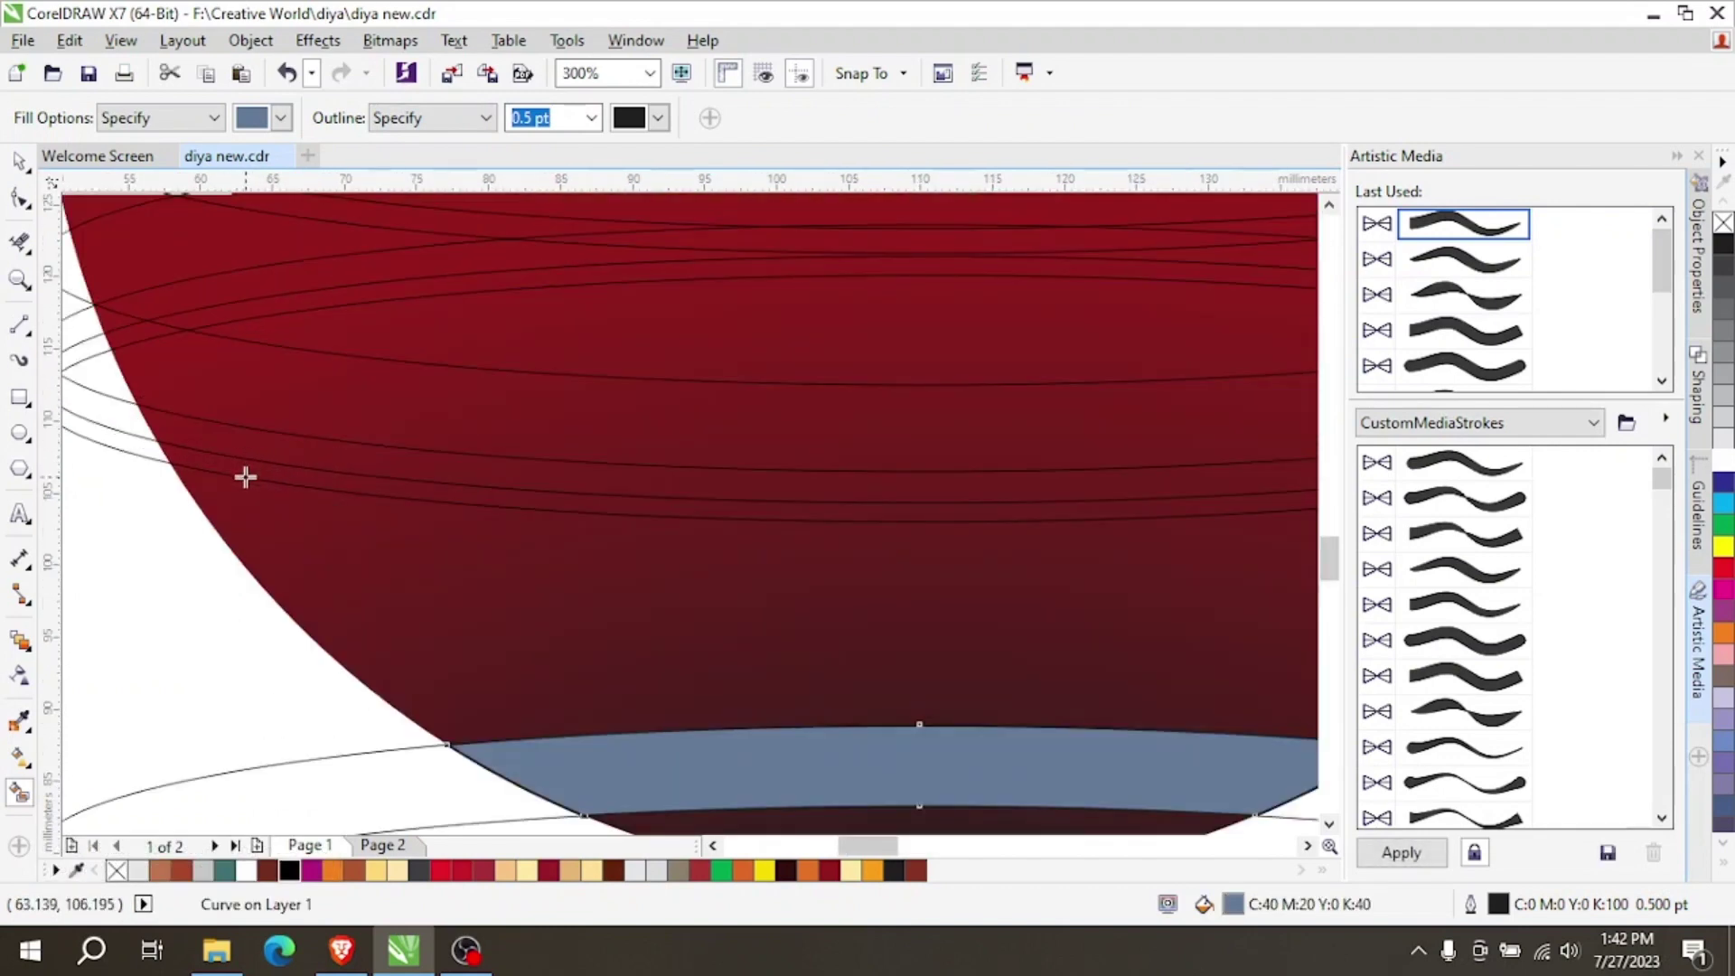
{"action": "left_click", "coordinate": [244, 469]}
{"action": "scroll", "coordinate": [101, 503], "scroll_direction": "down", "scroll_amount": 1}
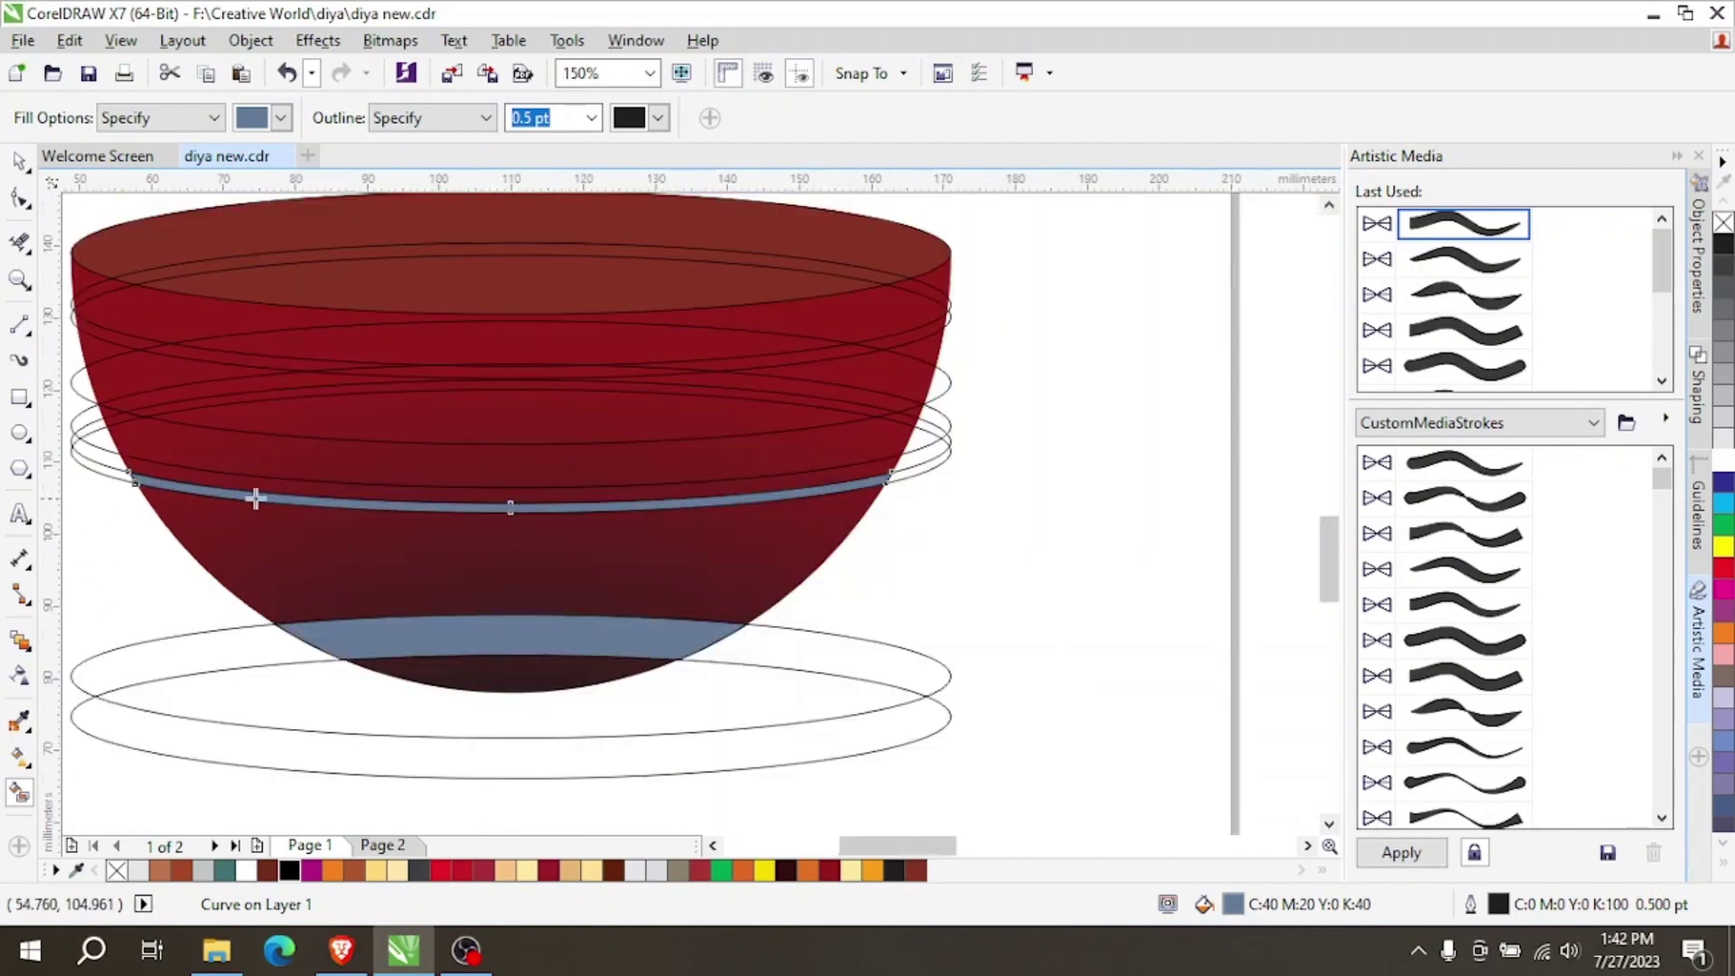
{"action": "scroll", "coordinate": [149, 524], "scroll_direction": "up", "scroll_amount": 1}
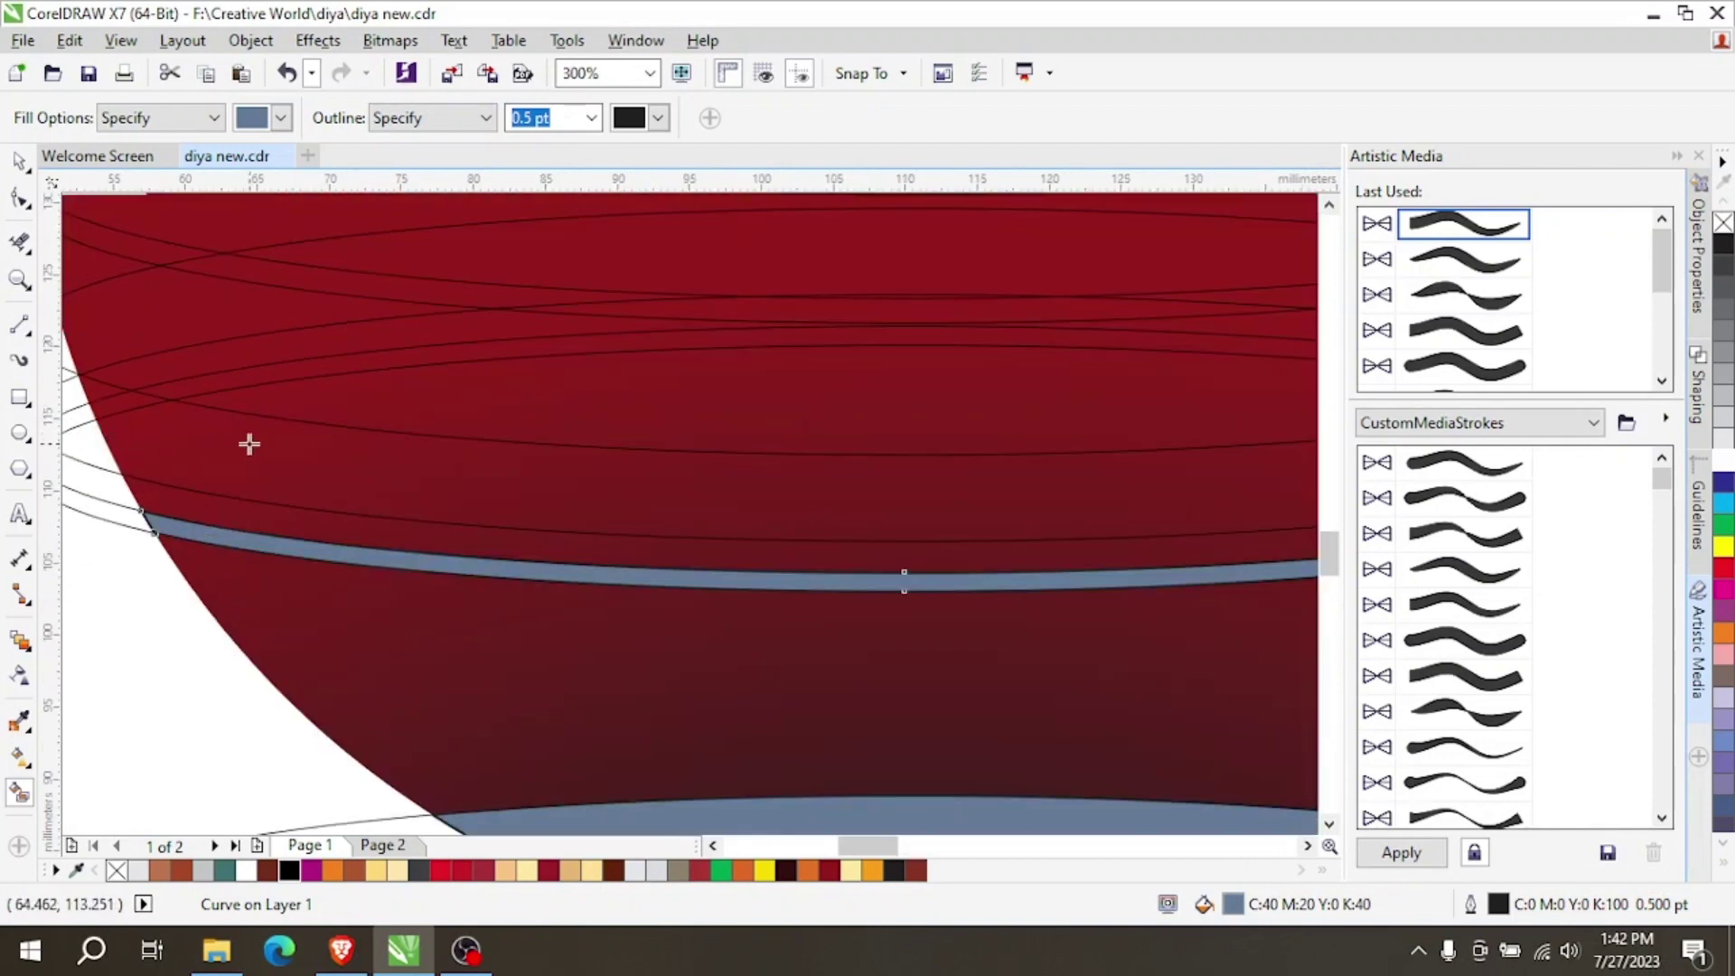
Delete the two closely spaced guide ellipses that bound the thin blue-gray band.
{"action": "left_click", "coordinate": [20, 160]}
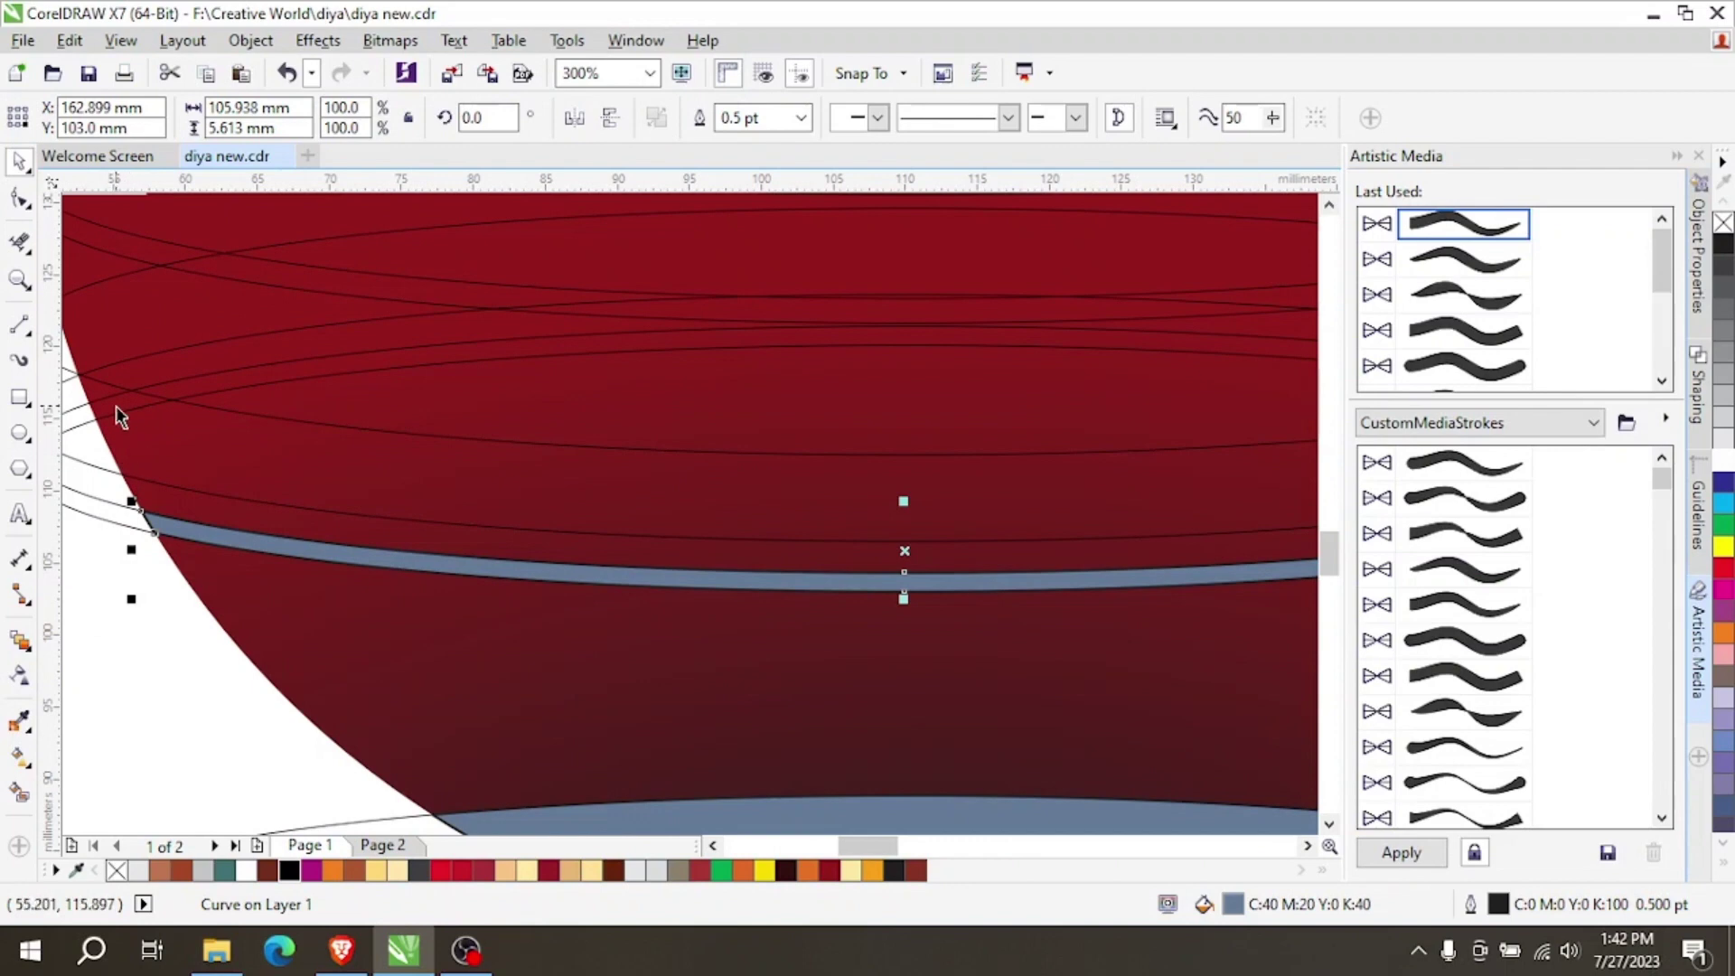
{"action": "scroll", "coordinate": [116, 406], "scroll_direction": "down", "scroll_amount": 1}
{"action": "scroll", "coordinate": [115, 418], "scroll_direction": "up", "scroll_amount": 1}
{"action": "left_click", "coordinate": [88, 503]}
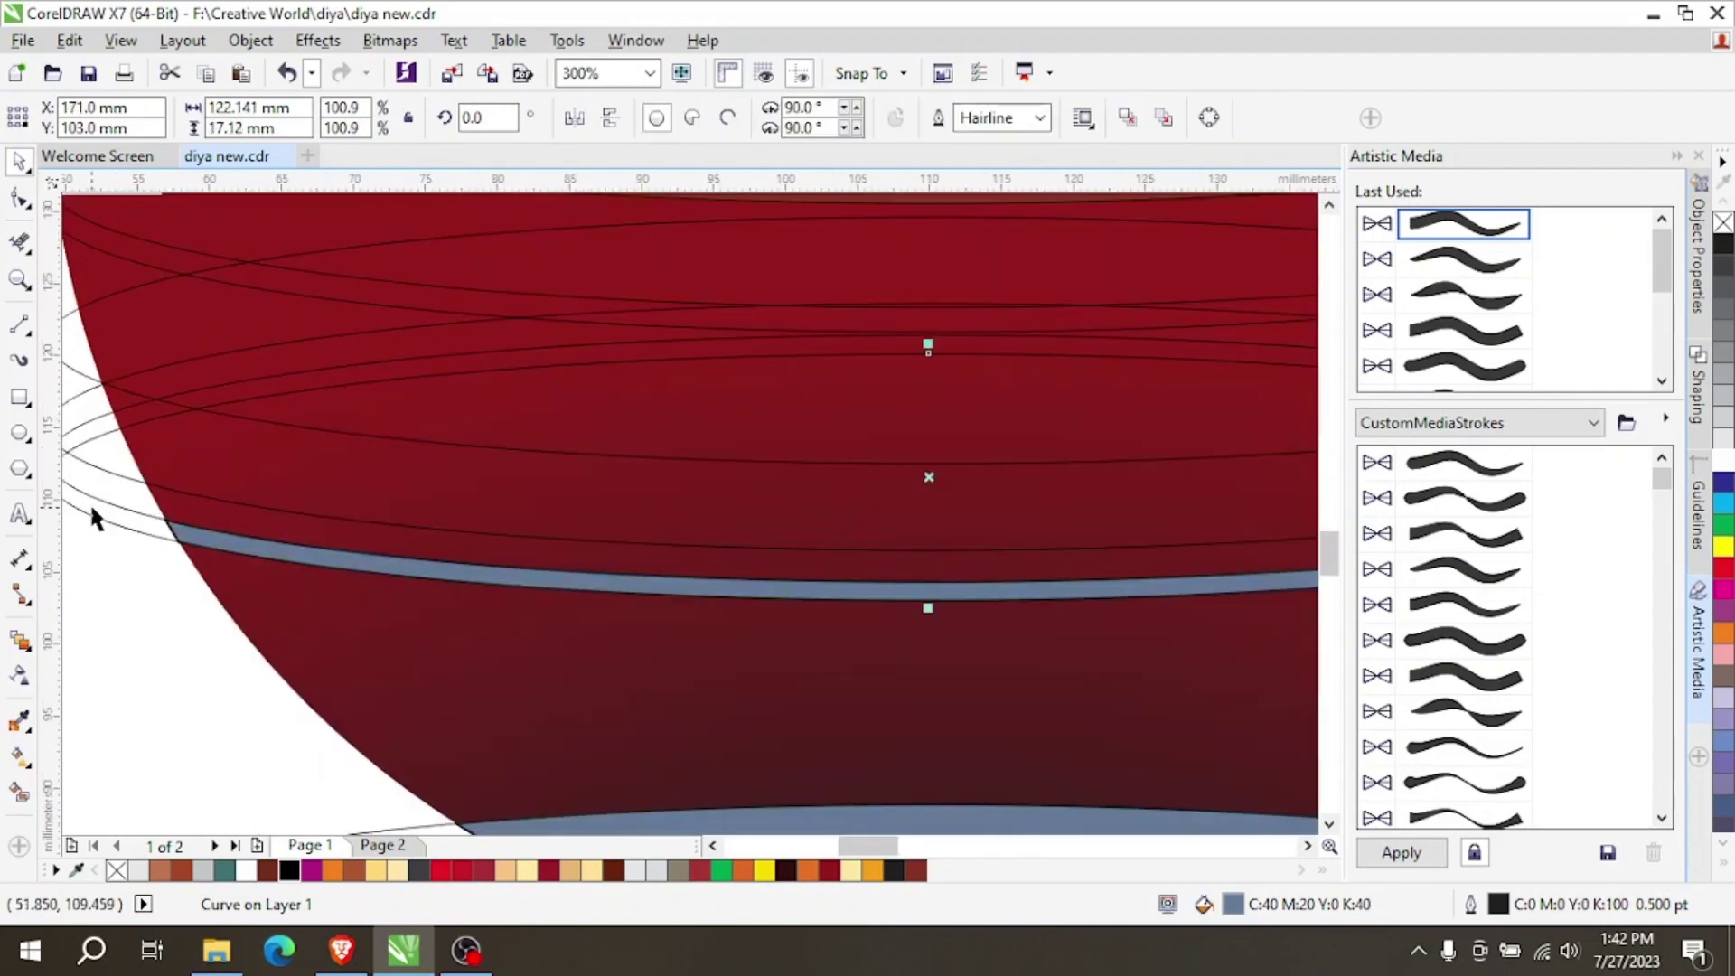
{"action": "left_click", "coordinate": [91, 496]}
{"action": "left_click", "coordinate": [101, 491]}
{"action": "key", "text": "Delete"}
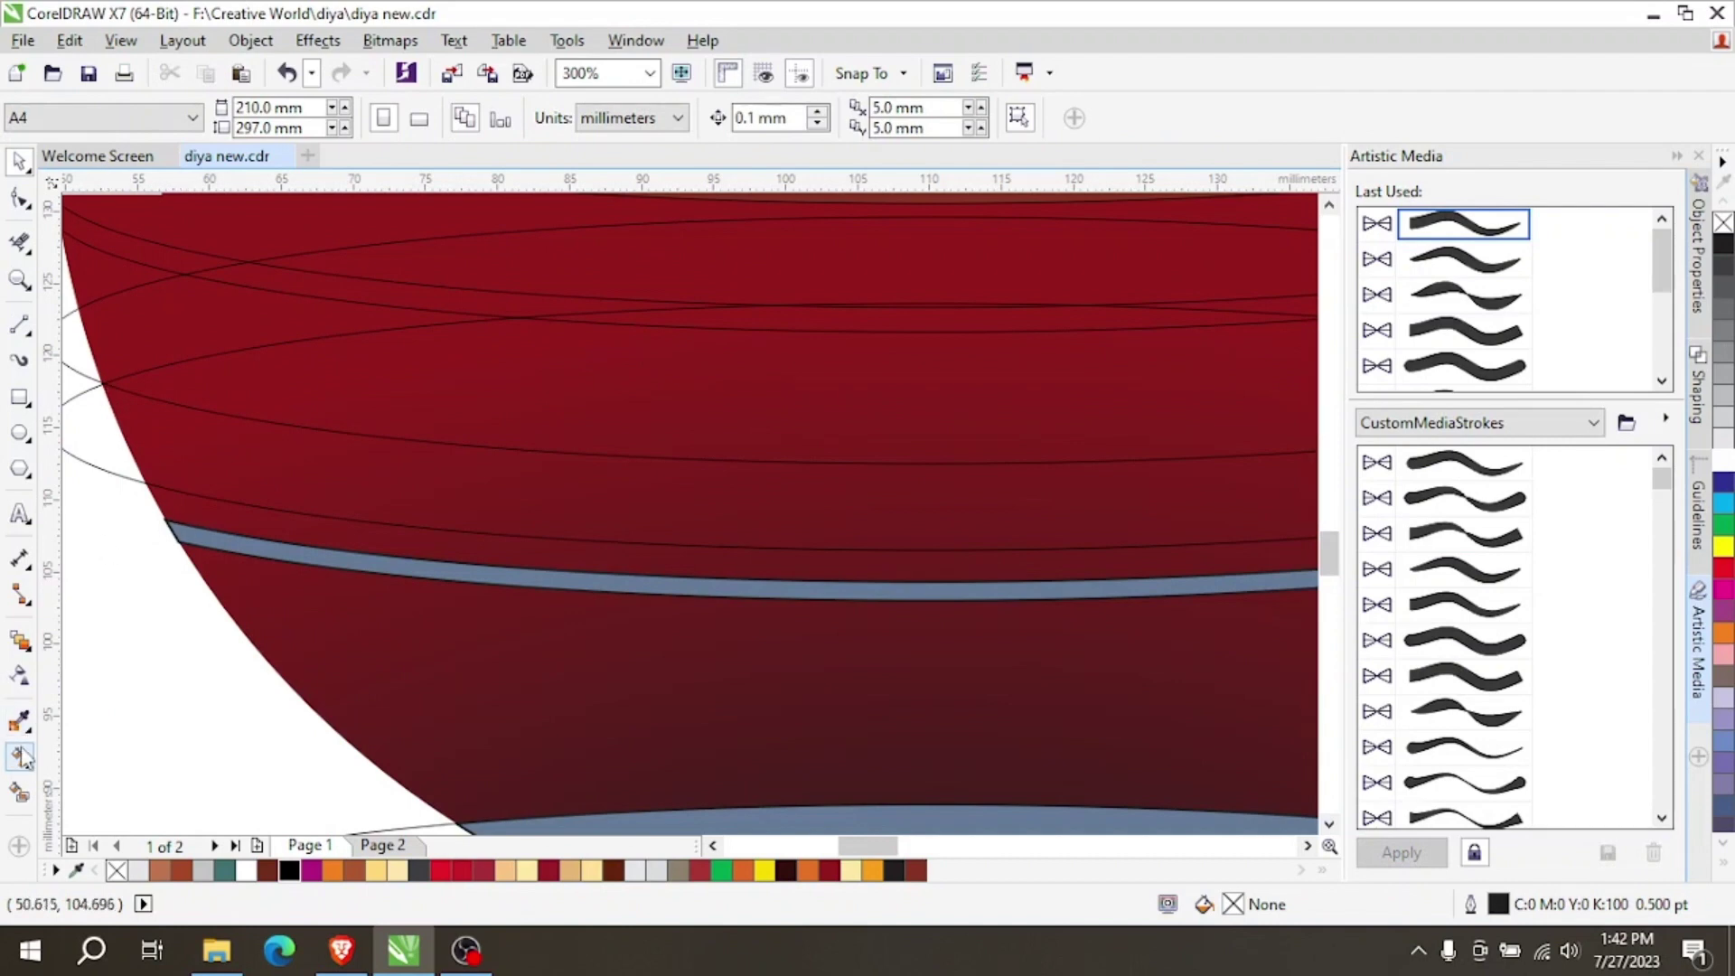
Smart-fill the wide band across the bowl's middle with C40 M20 Y0 K40 blue-gray.
{"action": "left_click", "coordinate": [20, 792]}
{"action": "left_click", "coordinate": [492, 499]}
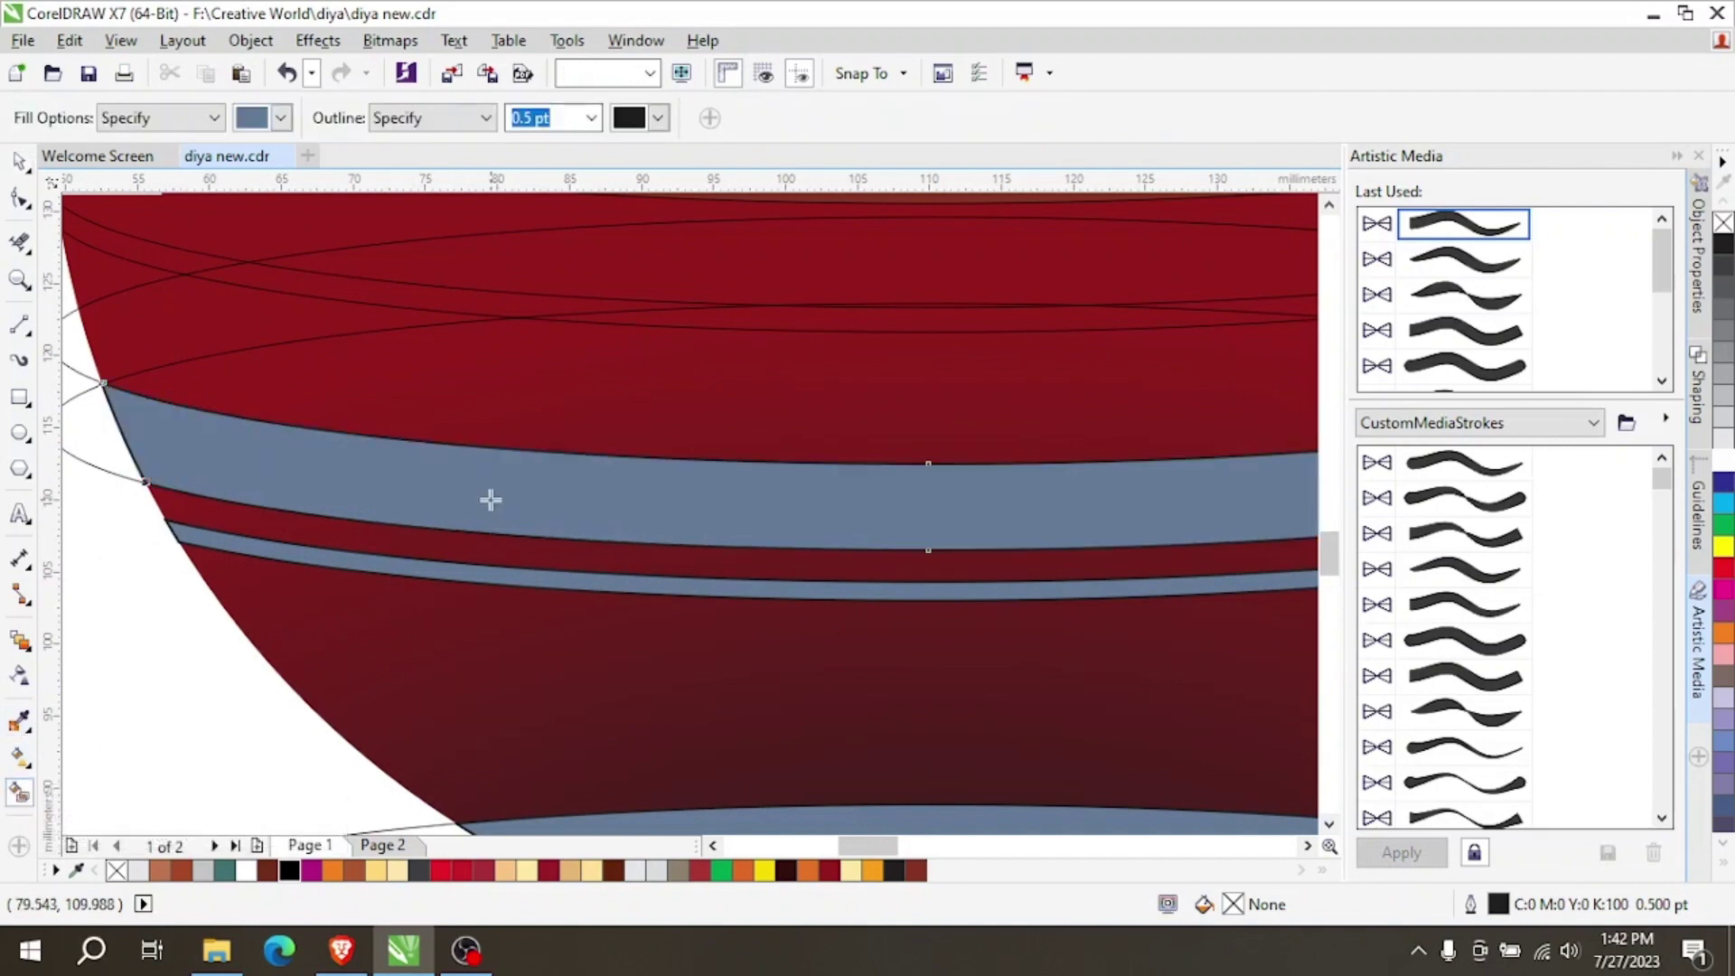
{"action": "left_click", "coordinate": [18, 163]}
Move the two middle guide ellipses just above the wide band, about 1 mm apart, and smart-fill the thin band between them blue-gray.
{"action": "scroll", "coordinate": [199, 447], "scroll_direction": "down", "scroll_amount": 2}
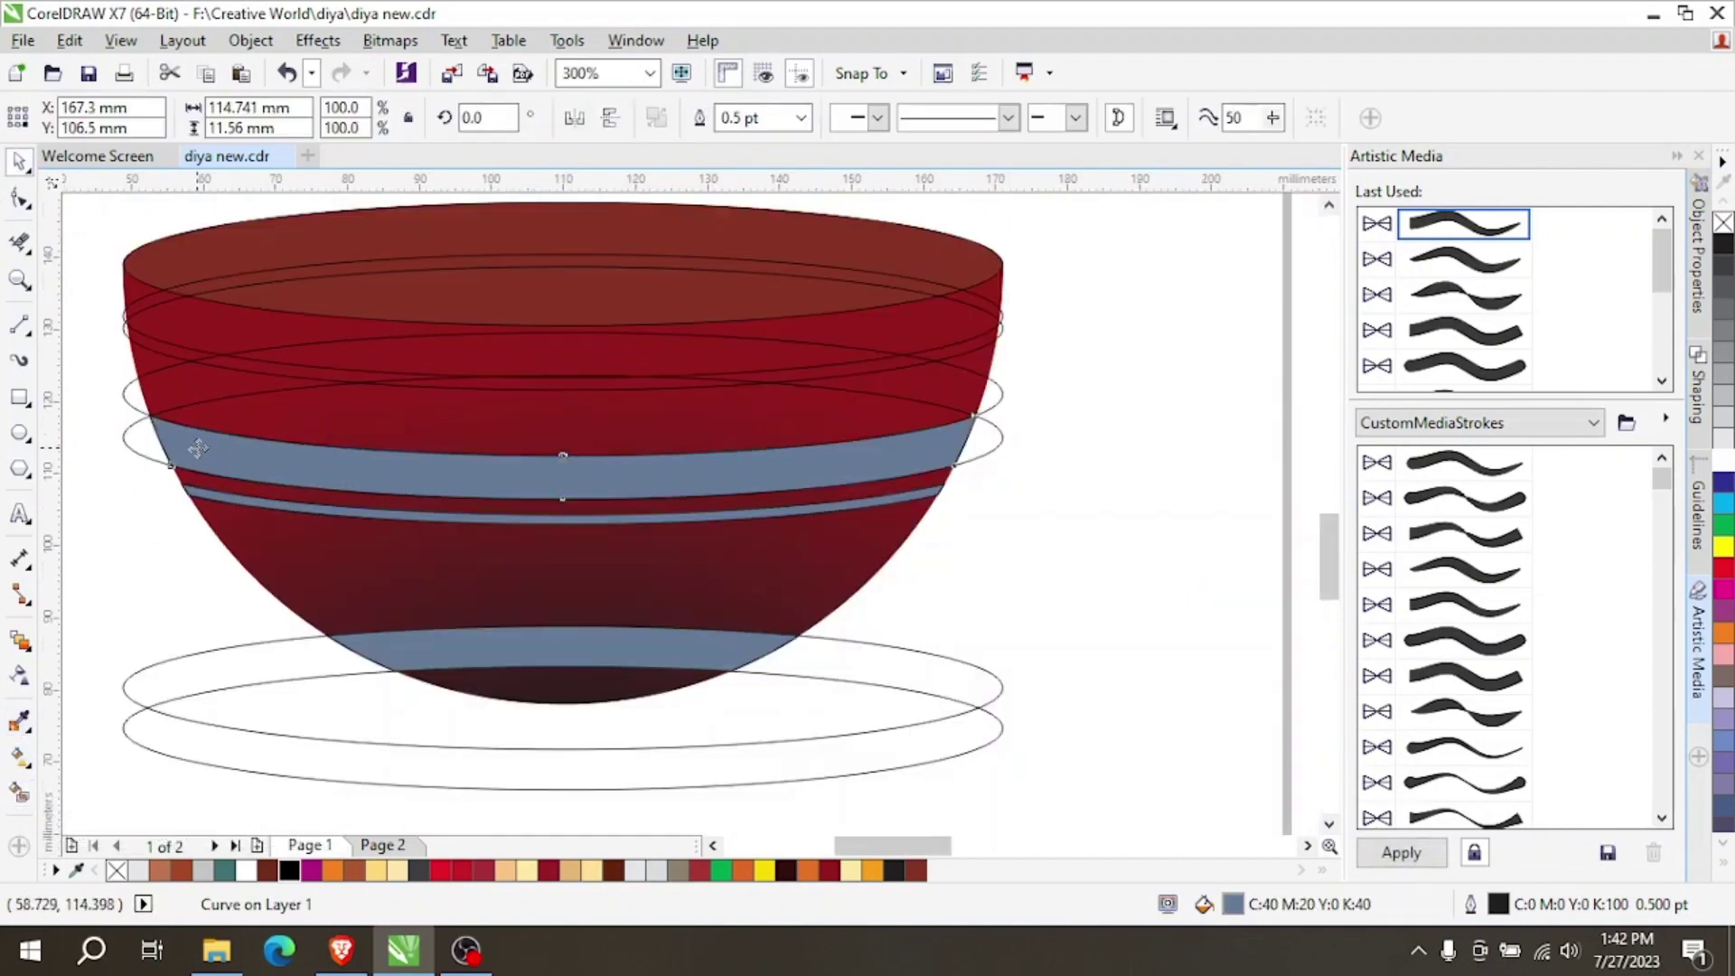
{"action": "scroll", "coordinate": [195, 398], "scroll_direction": "up", "scroll_amount": 2}
{"action": "left_click", "coordinate": [374, 458]}
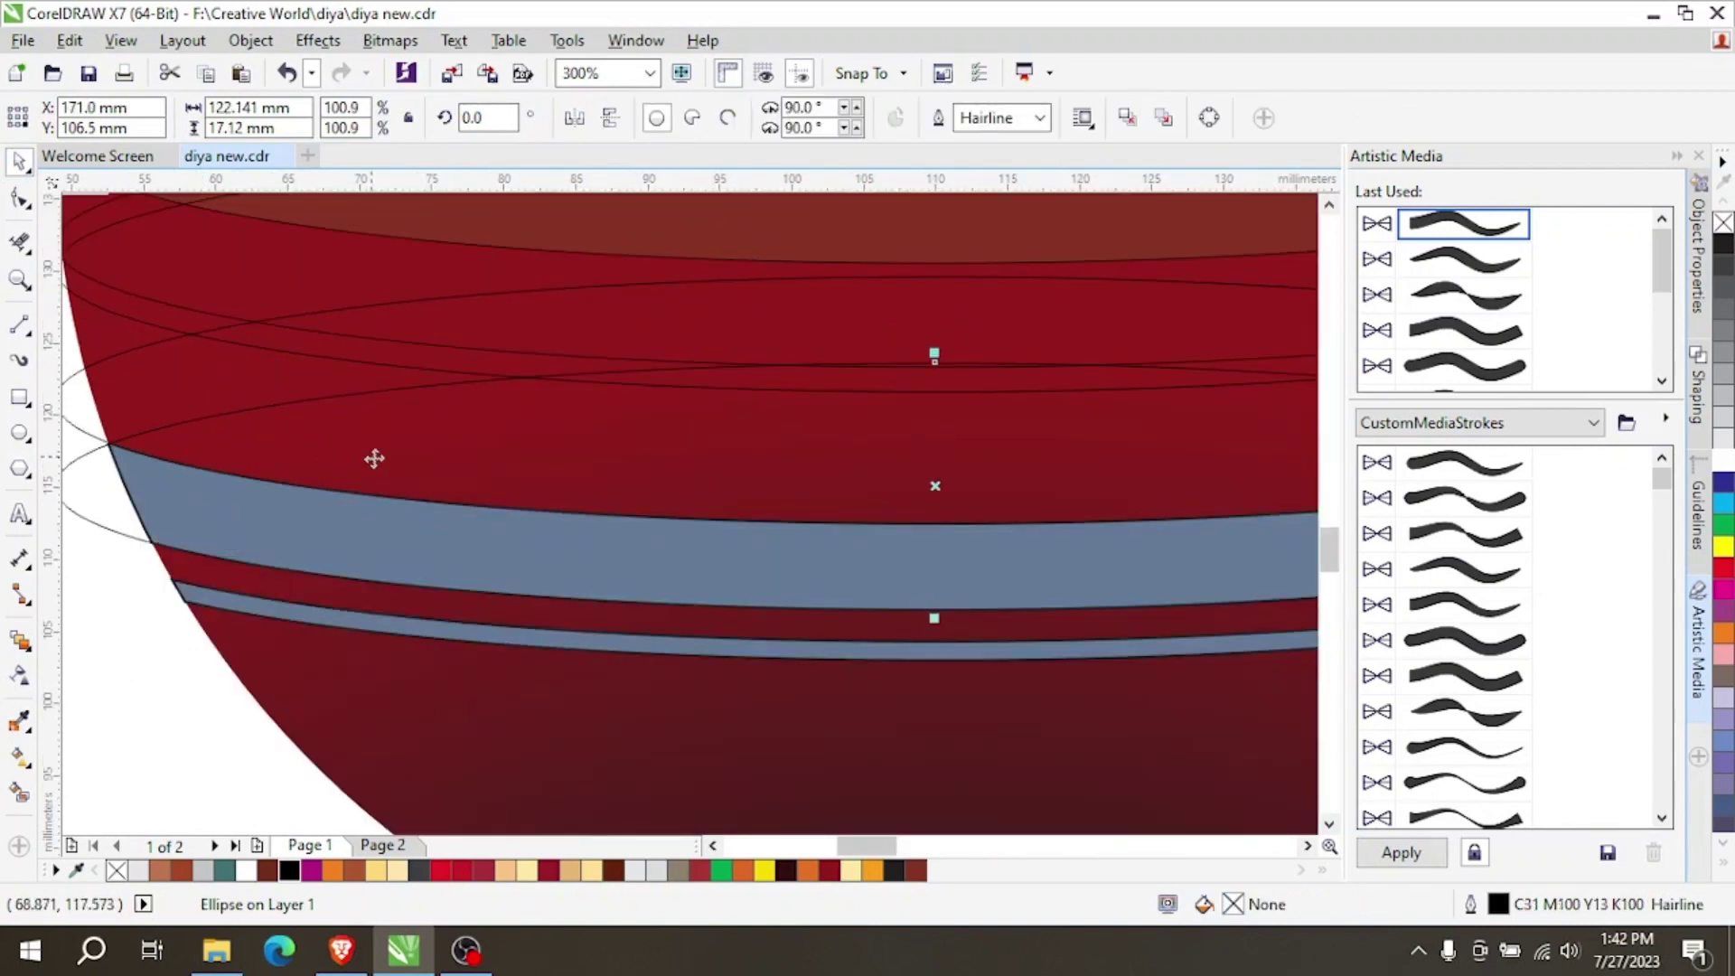
{"action": "left_click_drag", "start_coordinate": [116, 515], "coordinate": [124, 427]}
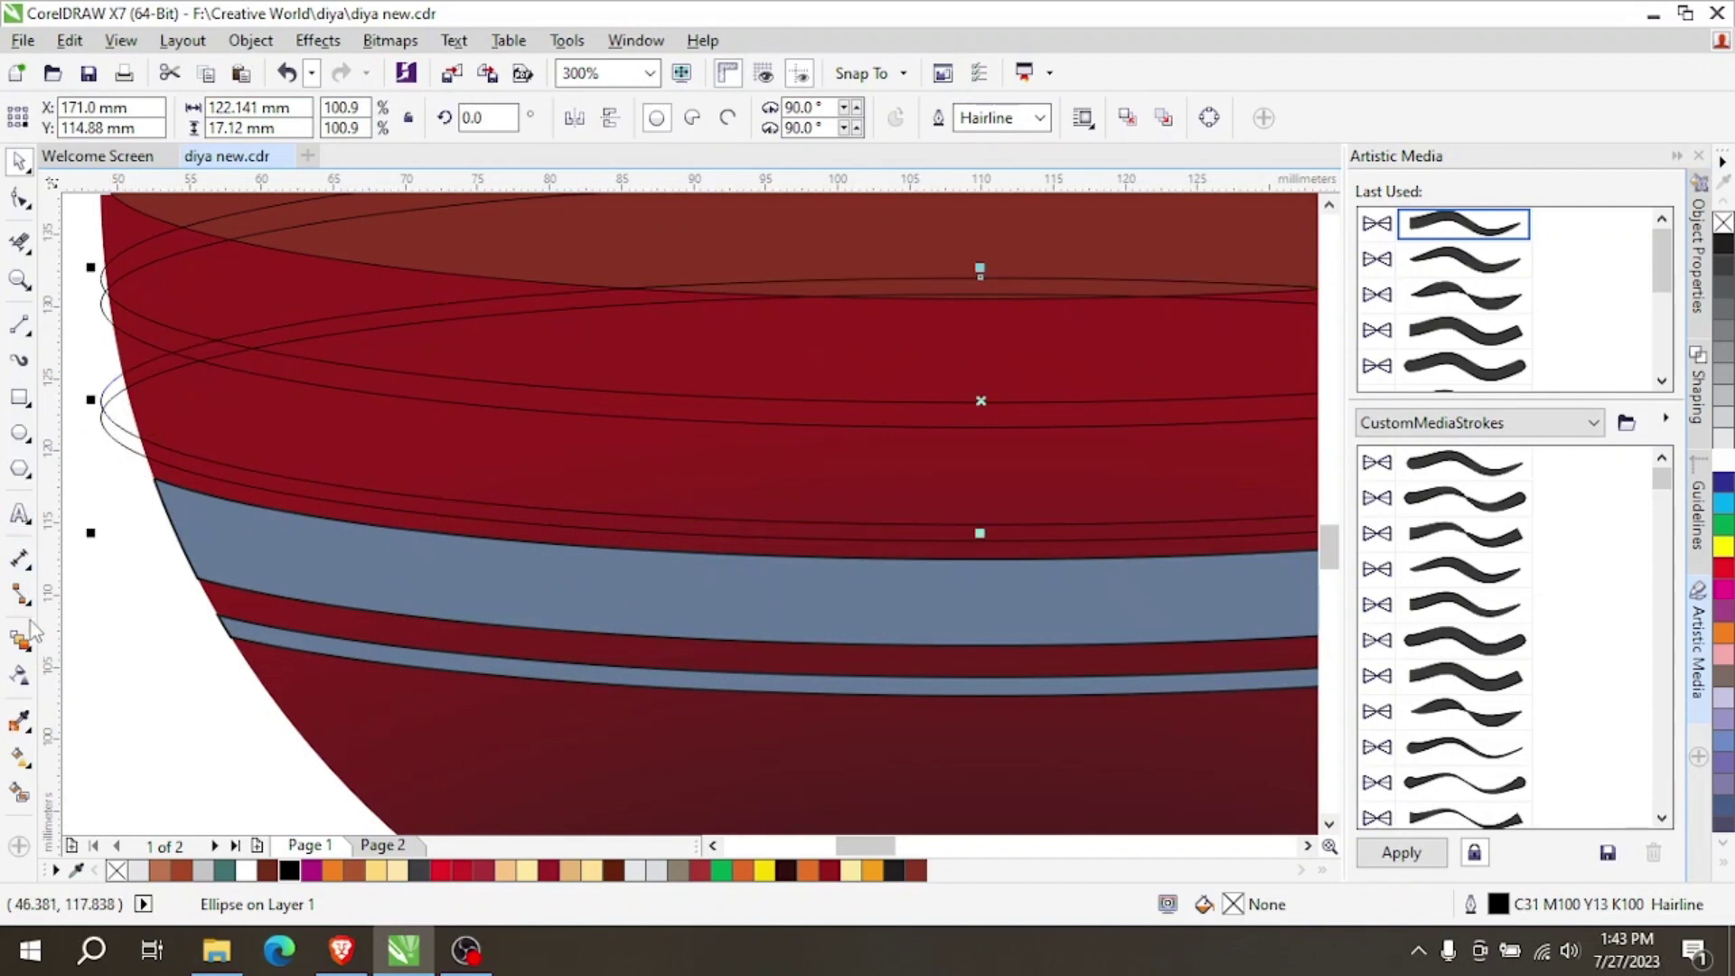
{"action": "left_click", "coordinate": [20, 804]}
{"action": "left_click", "coordinate": [221, 462]}
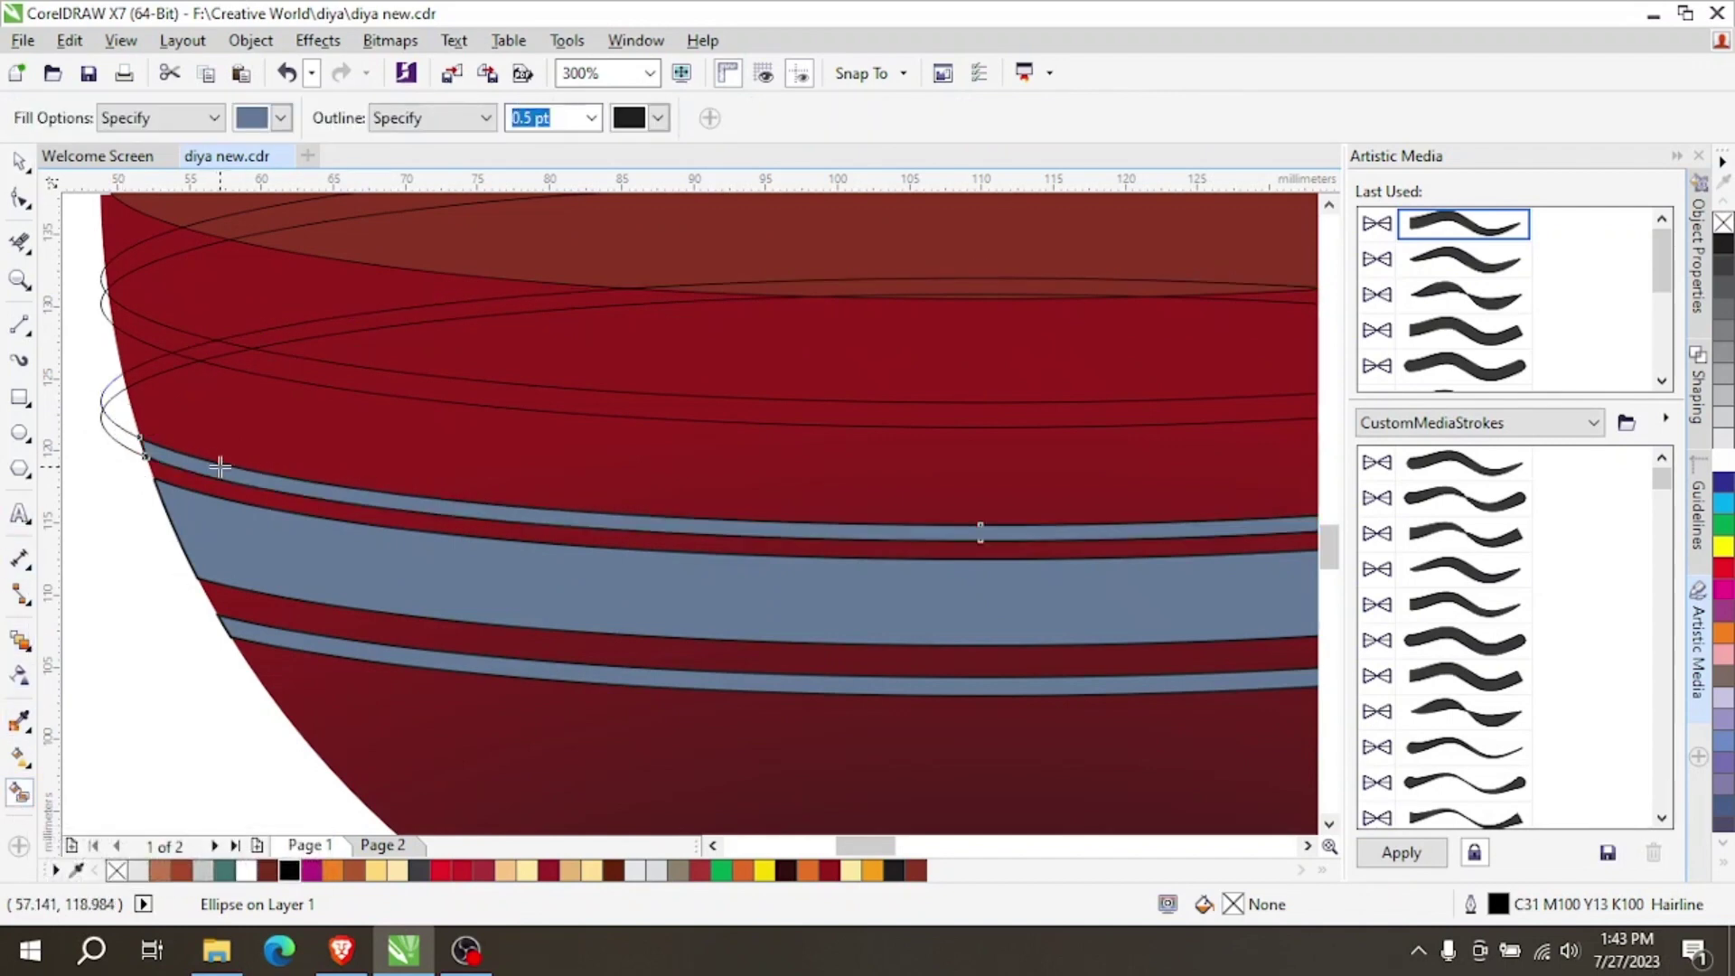
Delete the two guide ellipses that bound the thin band above the wide middle band.
{"action": "left_click", "coordinate": [19, 161]}
{"action": "scroll", "coordinate": [107, 485], "scroll_direction": "down", "scroll_amount": 2}
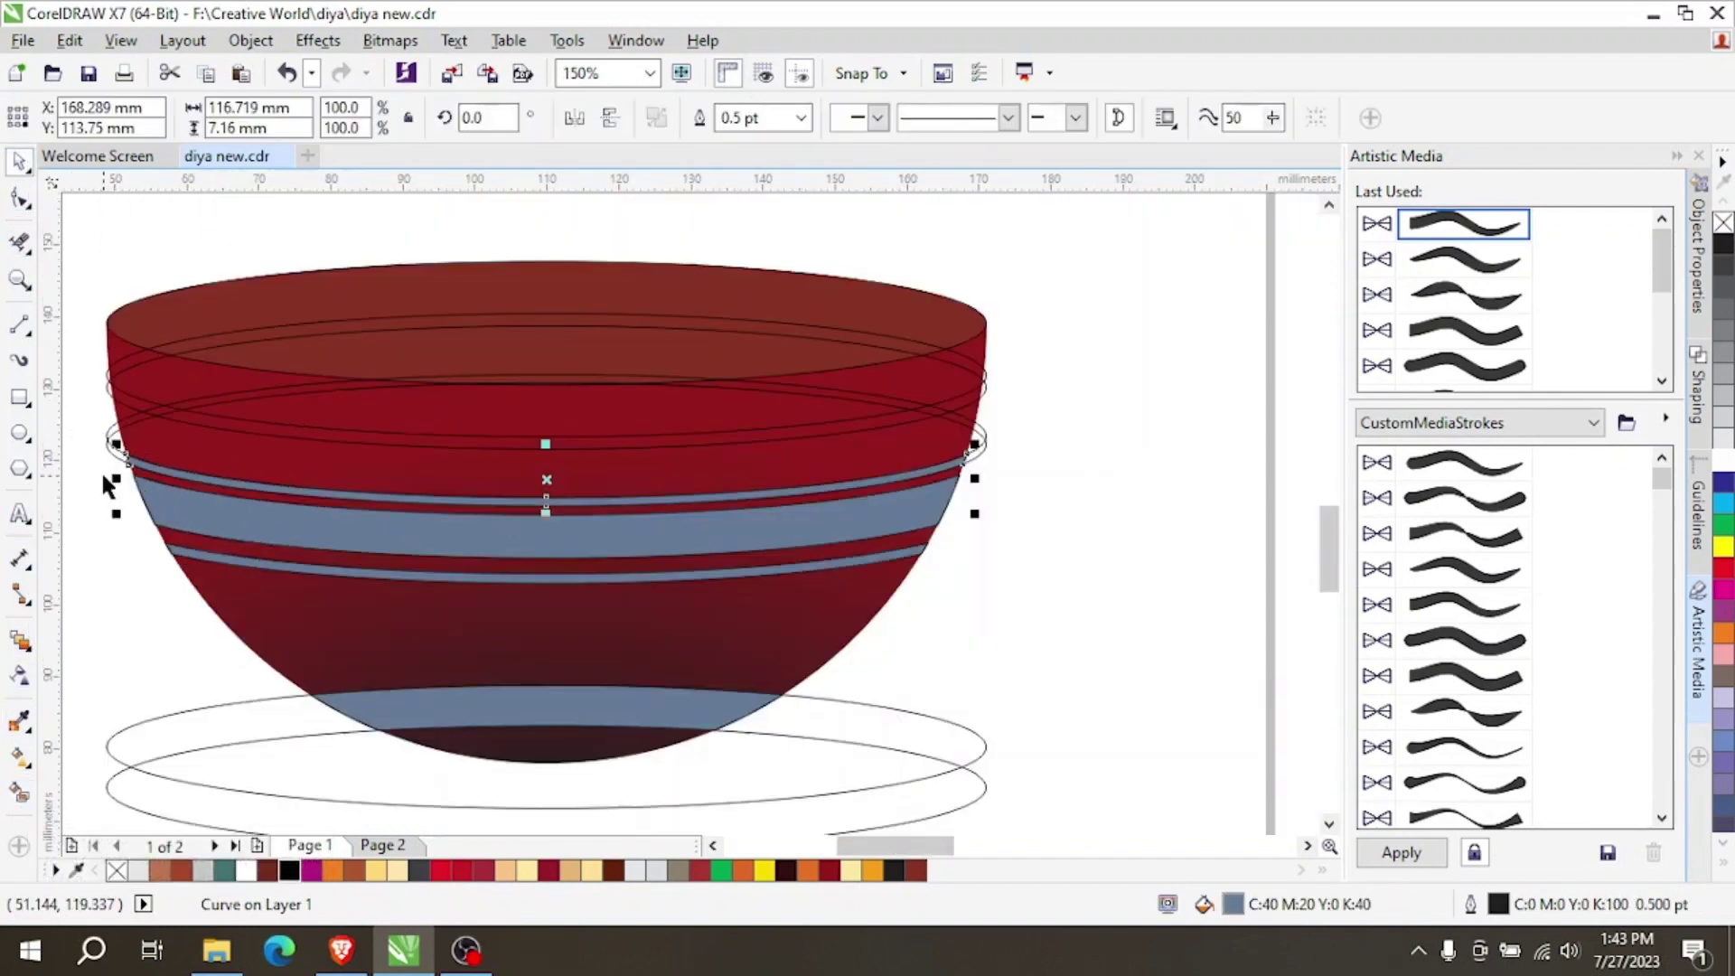
{"action": "scroll", "coordinate": [86, 468], "scroll_direction": "up", "scroll_amount": 2}
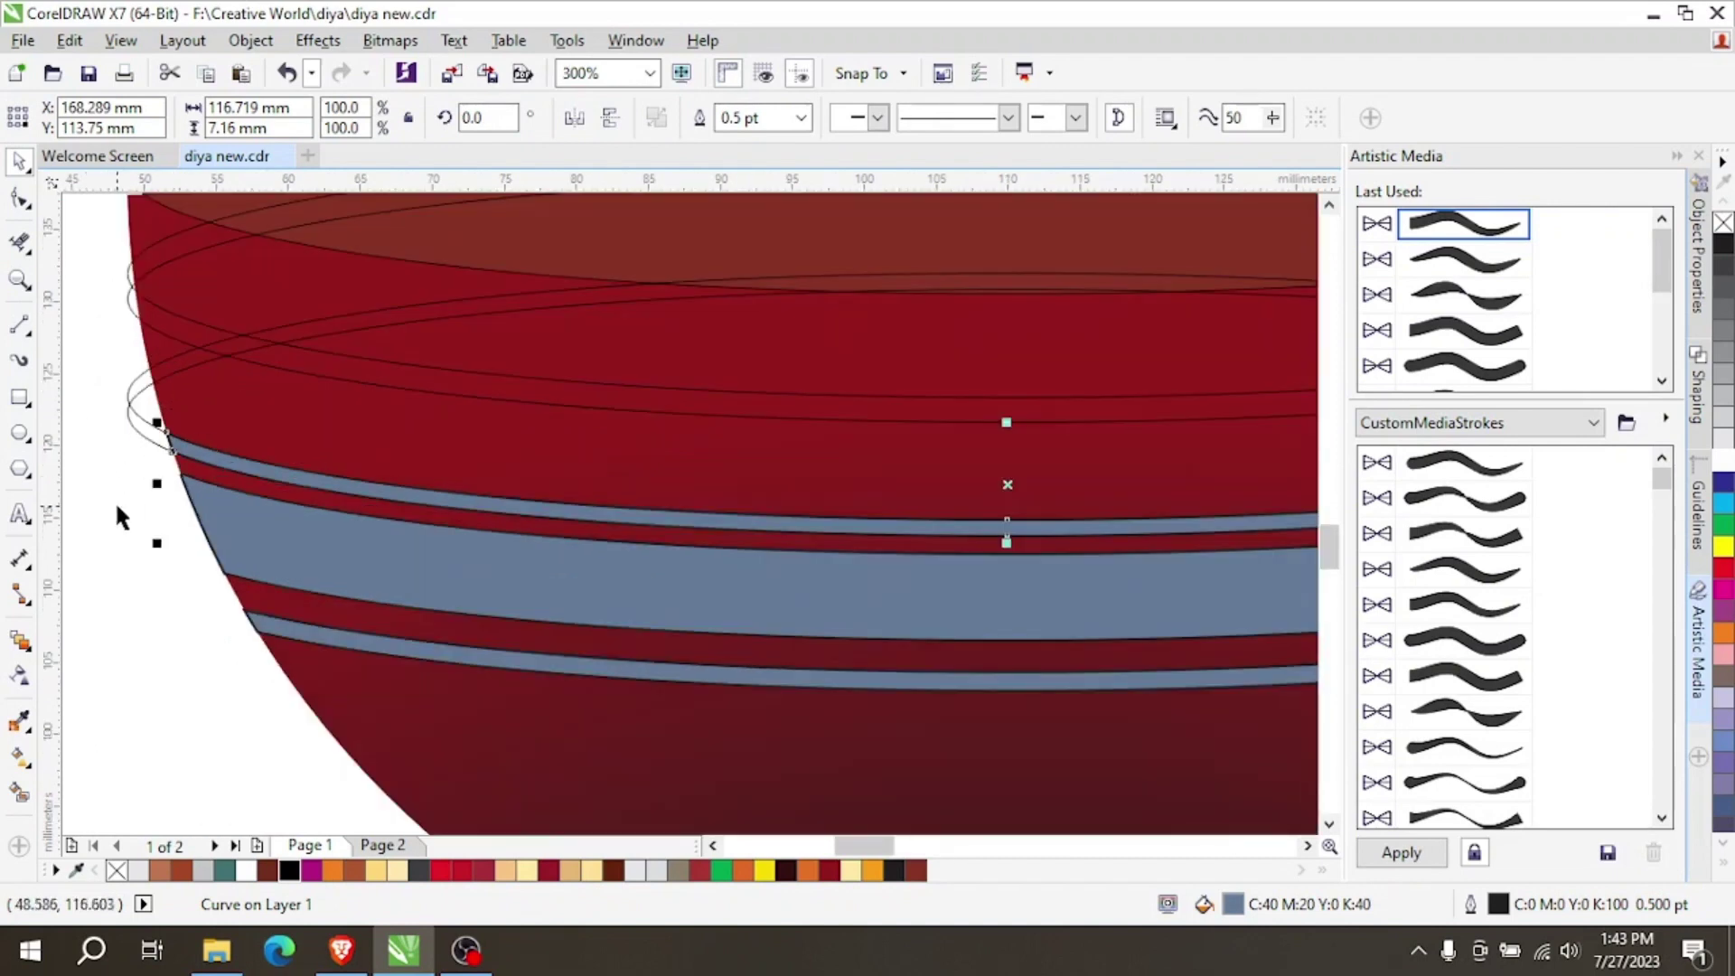
{"action": "left_click", "coordinate": [122, 434]}
{"action": "left_click", "coordinate": [134, 423]}
{"action": "key", "text": "Delete"}
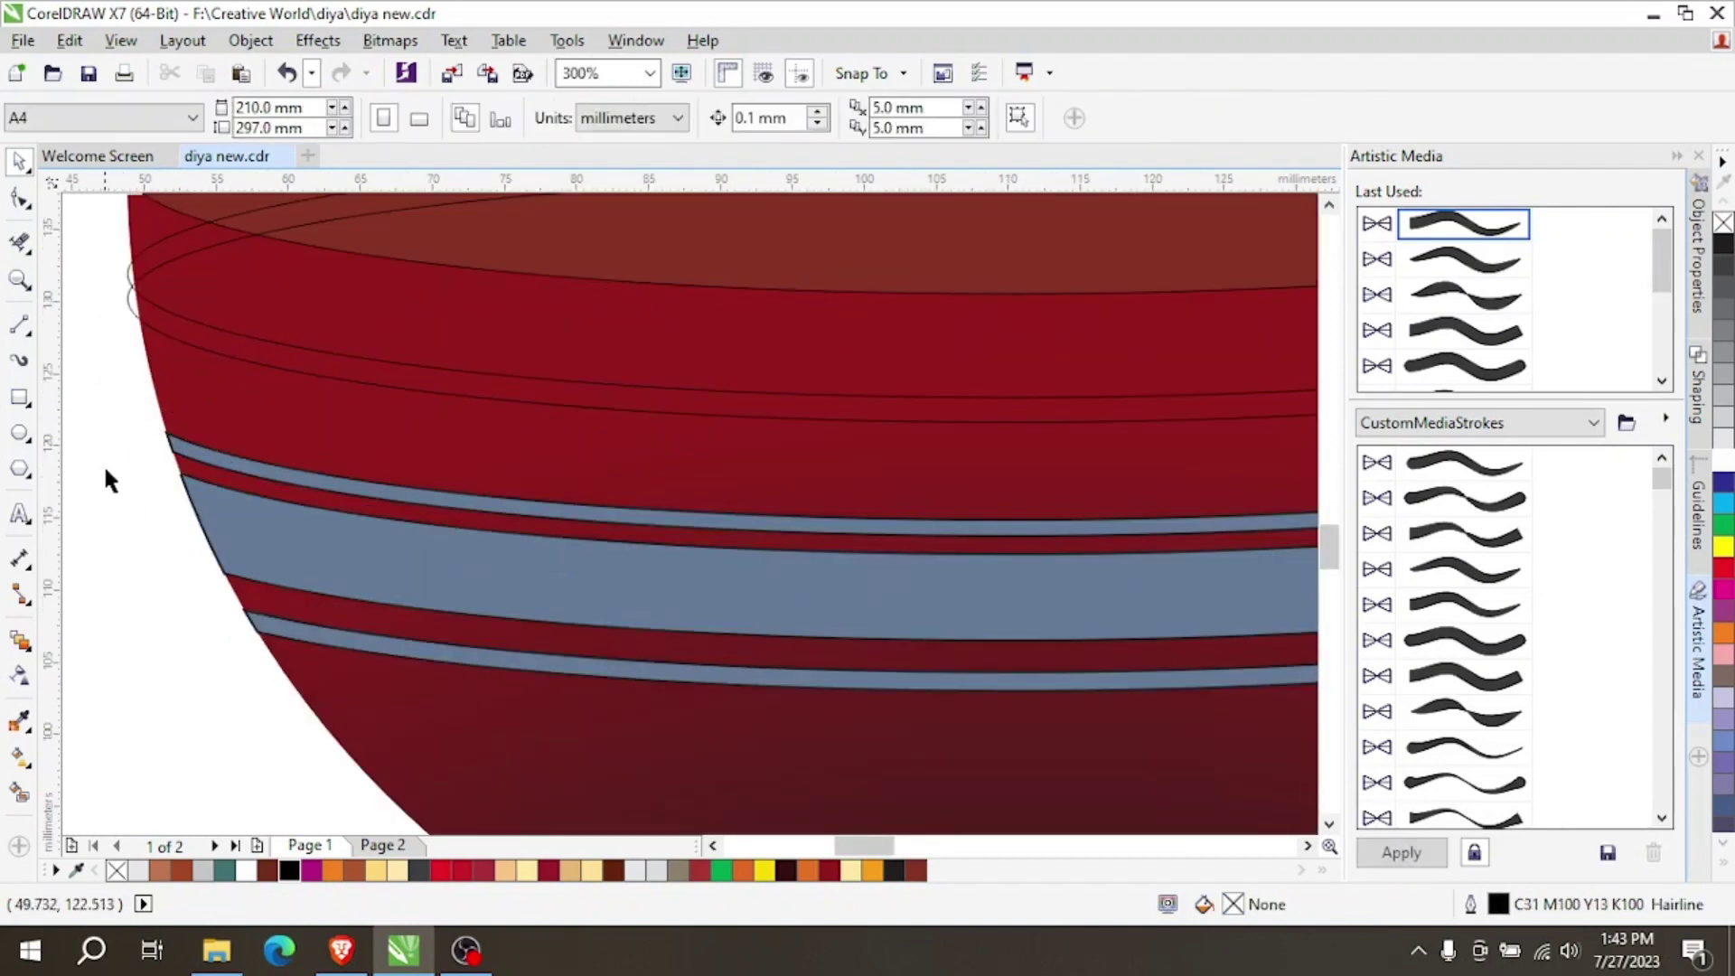
Move the lower rim guide ellipse down to about 2.5 mm below the other one and smart-fill the band between them blue-gray.
{"action": "scroll", "coordinate": [109, 437], "scroll_direction": "down", "scroll_amount": 2}
{"action": "scroll", "coordinate": [115, 379], "scroll_direction": "up", "scroll_amount": 2}
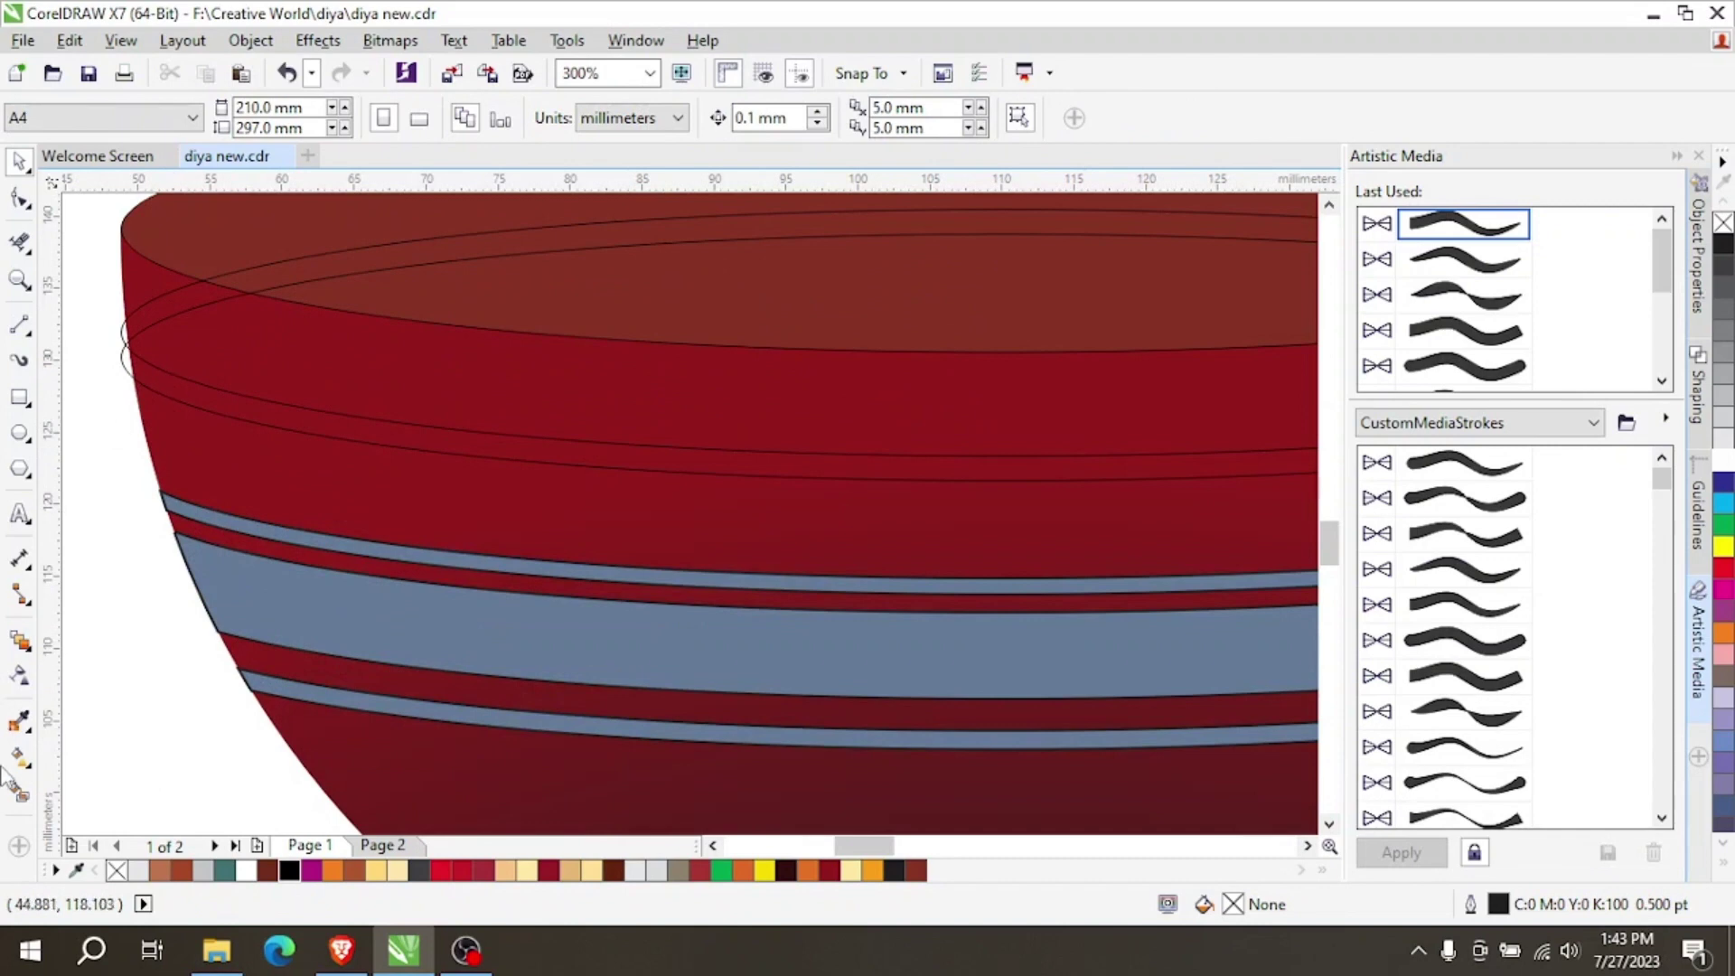
{"action": "left_click", "coordinate": [215, 397]}
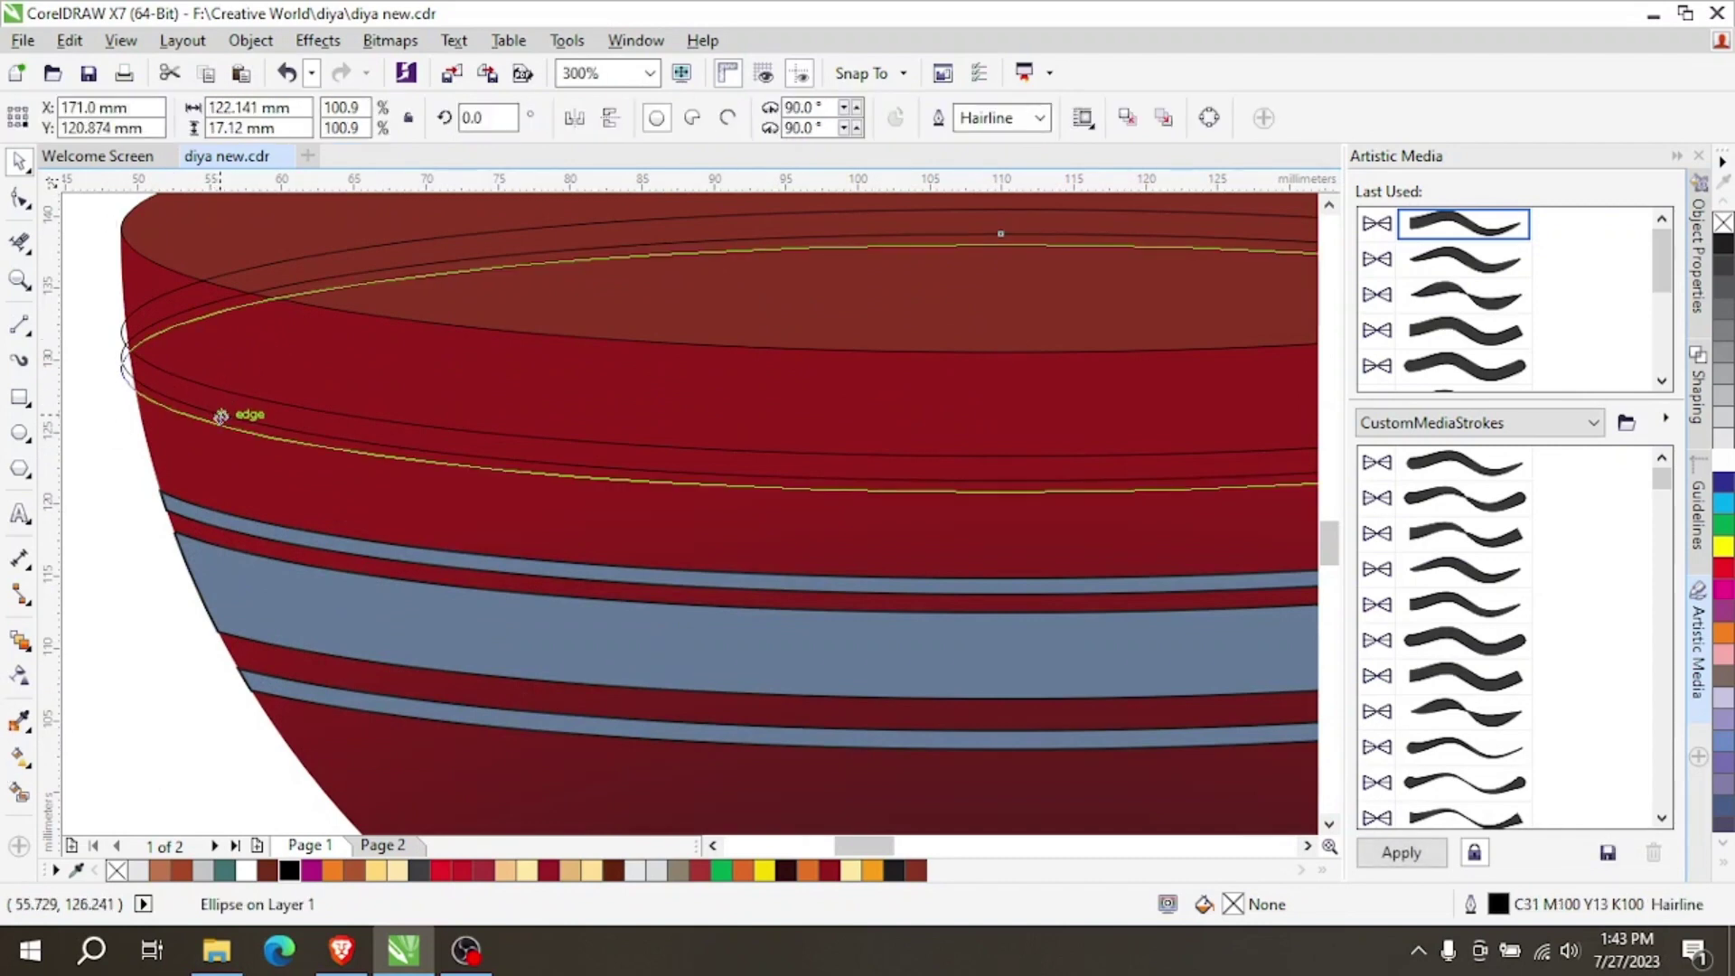
{"action": "left_click", "coordinate": [19, 793]}
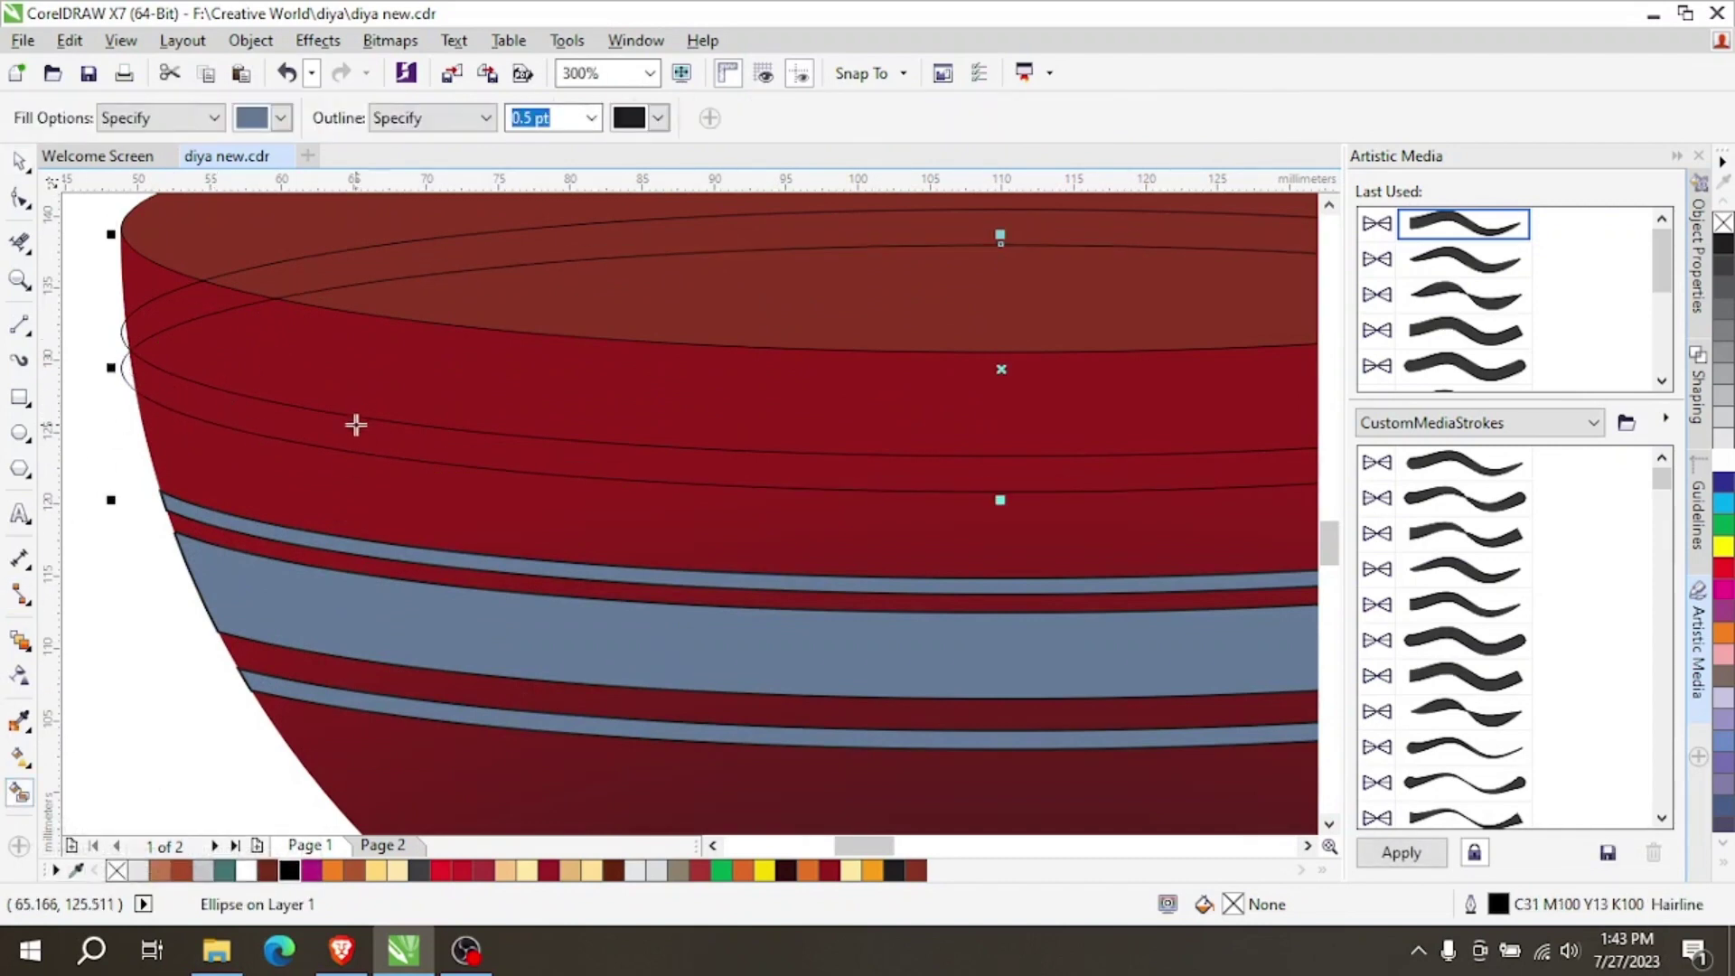
{"action": "left_click", "coordinate": [356, 422]}
Delete the two guide ellipses that bound the blue-gray band just beneath the bowl's rim.
{"action": "left_click", "coordinate": [17, 156]}
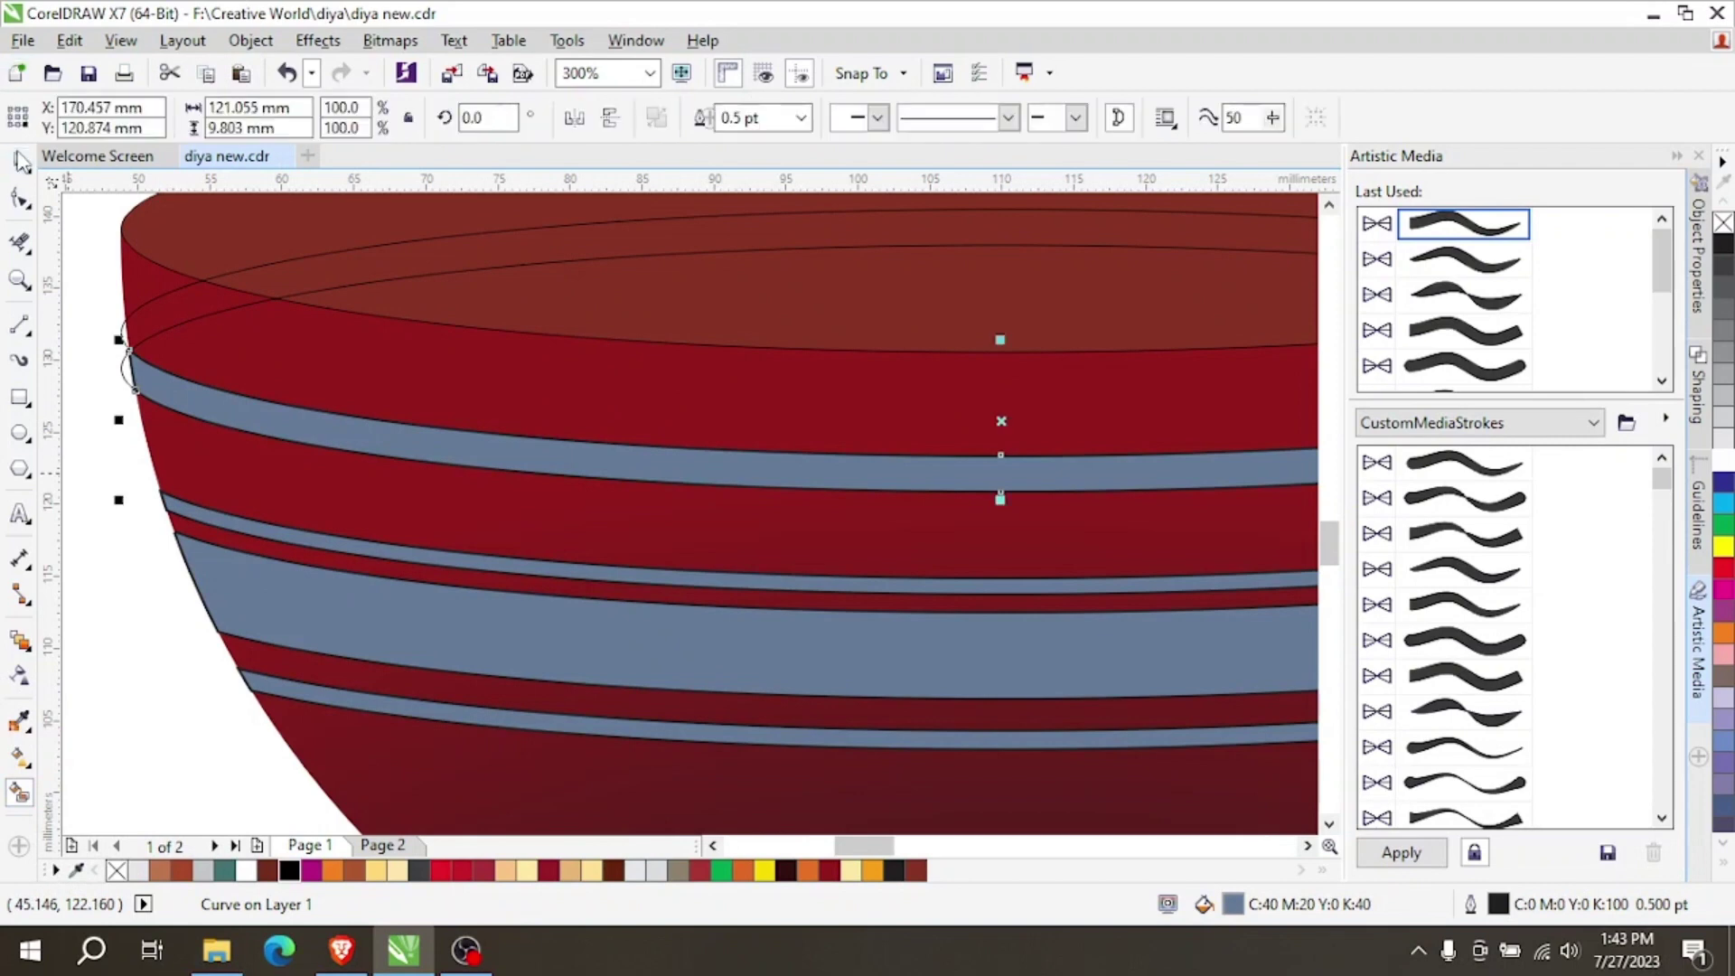
{"action": "left_click", "coordinate": [87, 414]}
{"action": "left_click", "coordinate": [139, 367]}
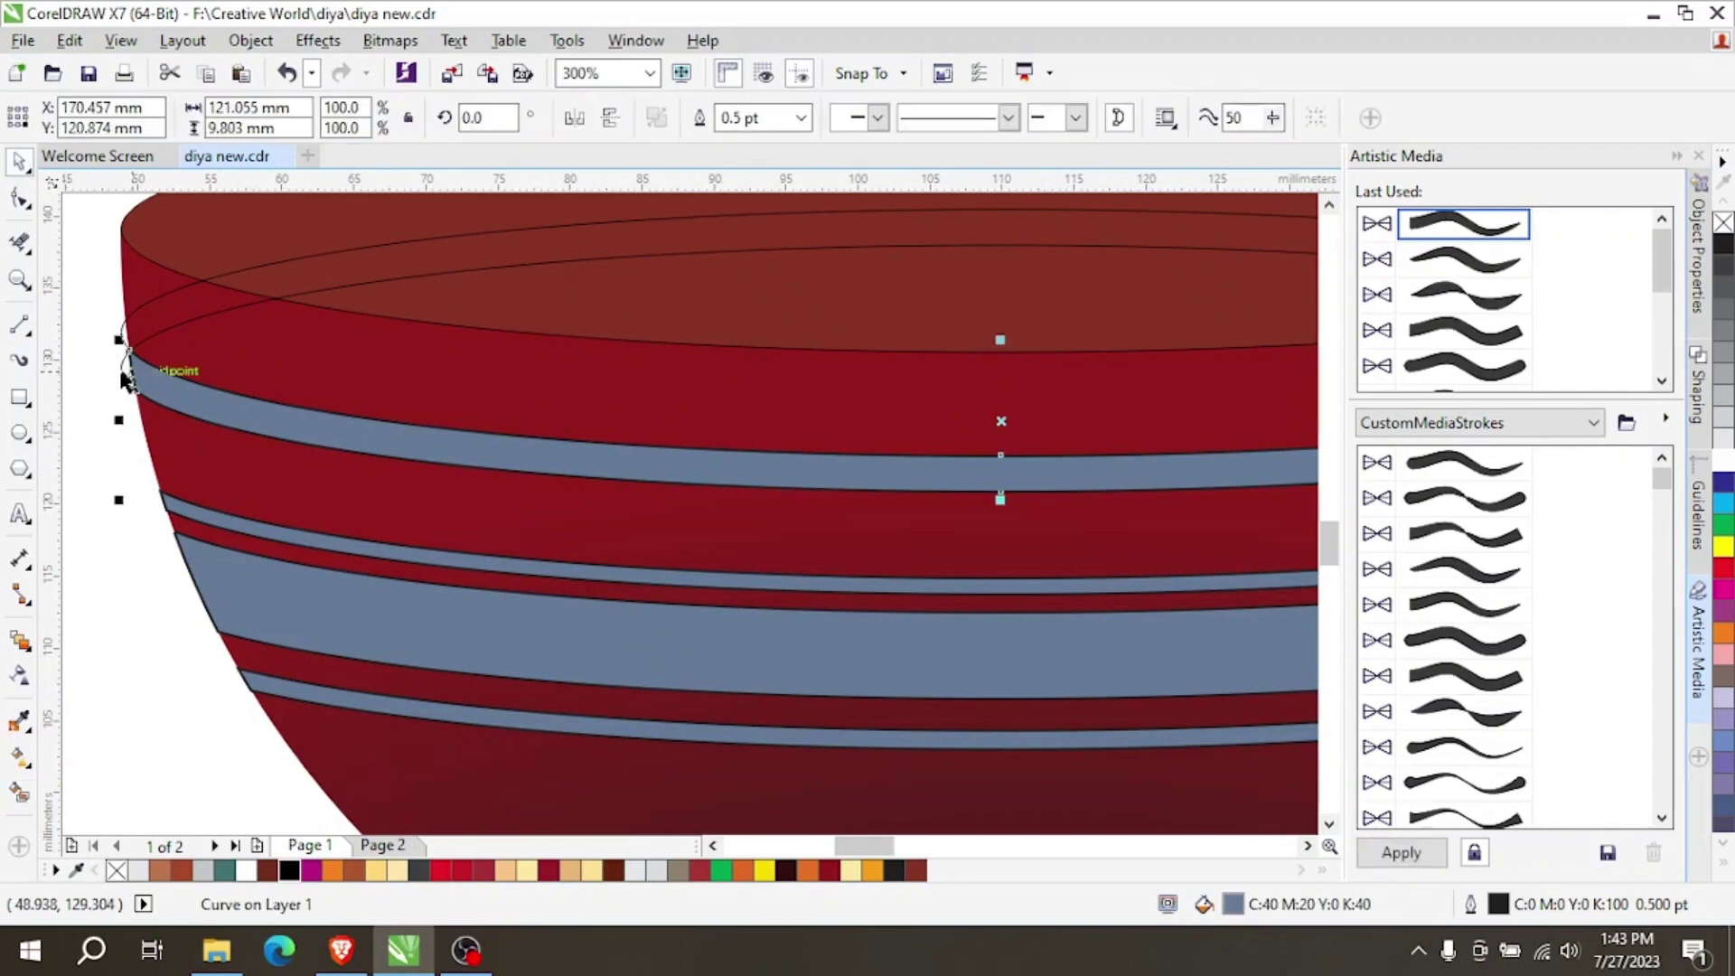
{"action": "left_click", "coordinate": [127, 375]}
{"action": "left_click", "coordinate": [125, 372]}
{"action": "left_click", "coordinate": [127, 341]}
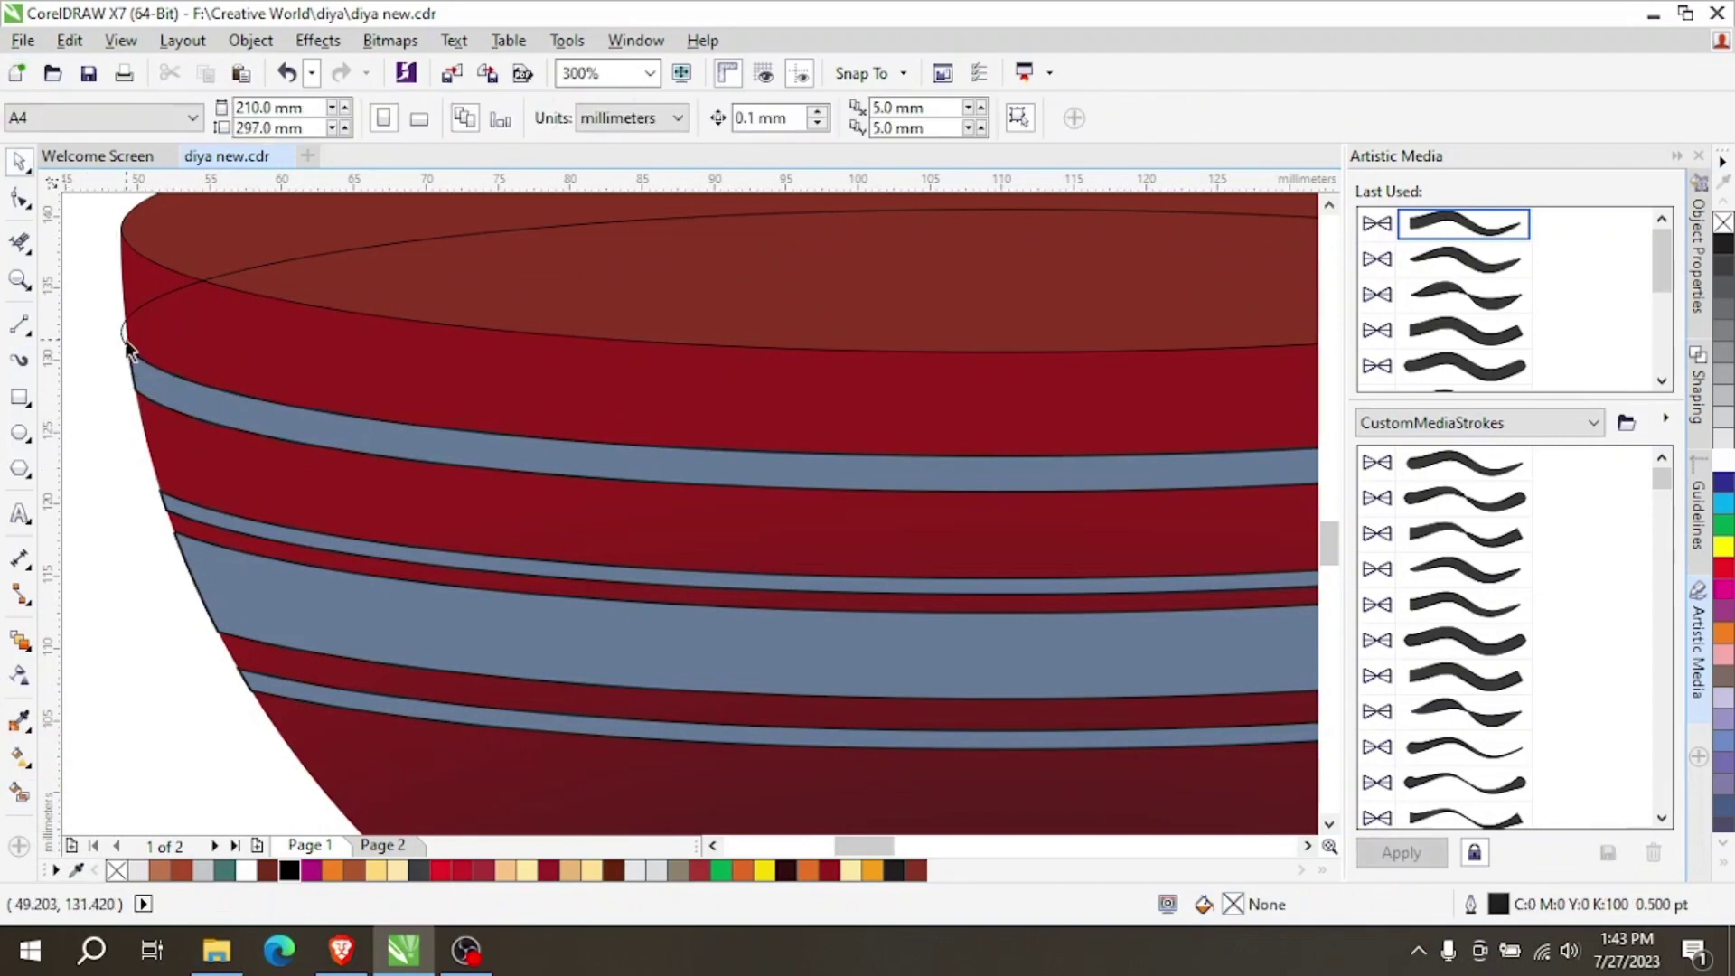
{"action": "left_click", "coordinate": [138, 341]}
{"action": "left_click", "coordinate": [103, 333]}
{"action": "scroll", "coordinate": [99, 320], "scroll_direction": "down", "scroll_amount": 2}
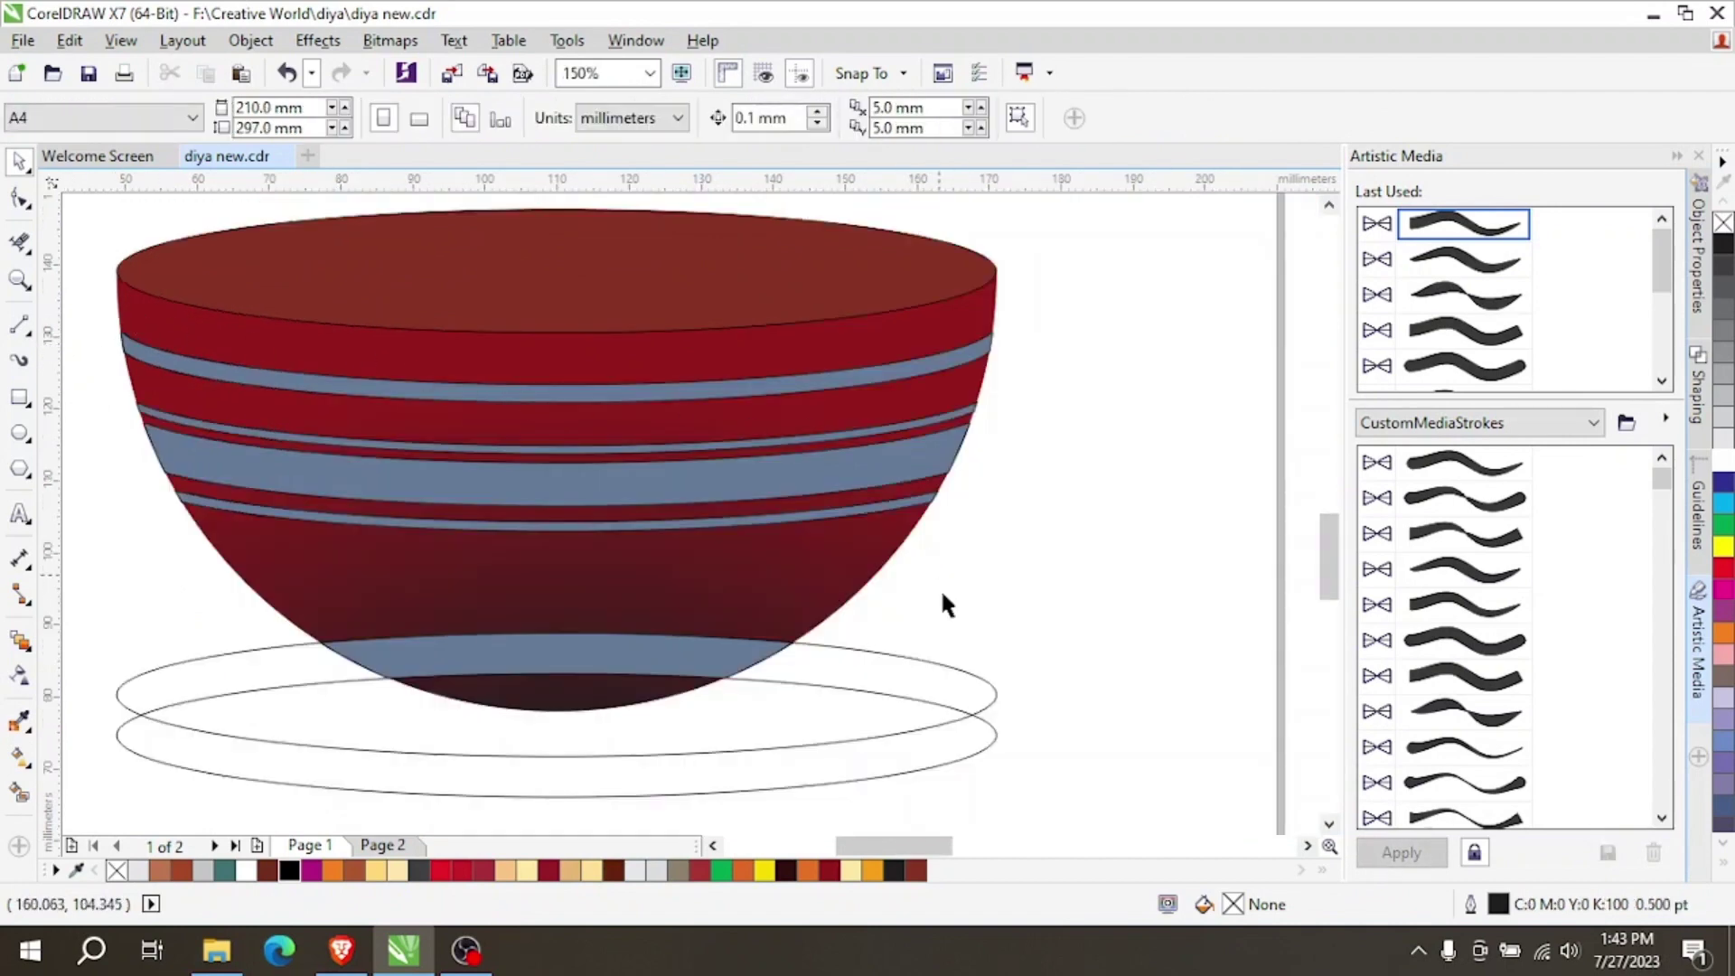
Delete the two guide ellipses extending past the bowl around its base.
{"action": "left_click", "coordinate": [929, 663]}
{"action": "key", "text": "Delete"}
{"action": "left_click", "coordinate": [909, 746]}
{"action": "key", "text": "Delete"}
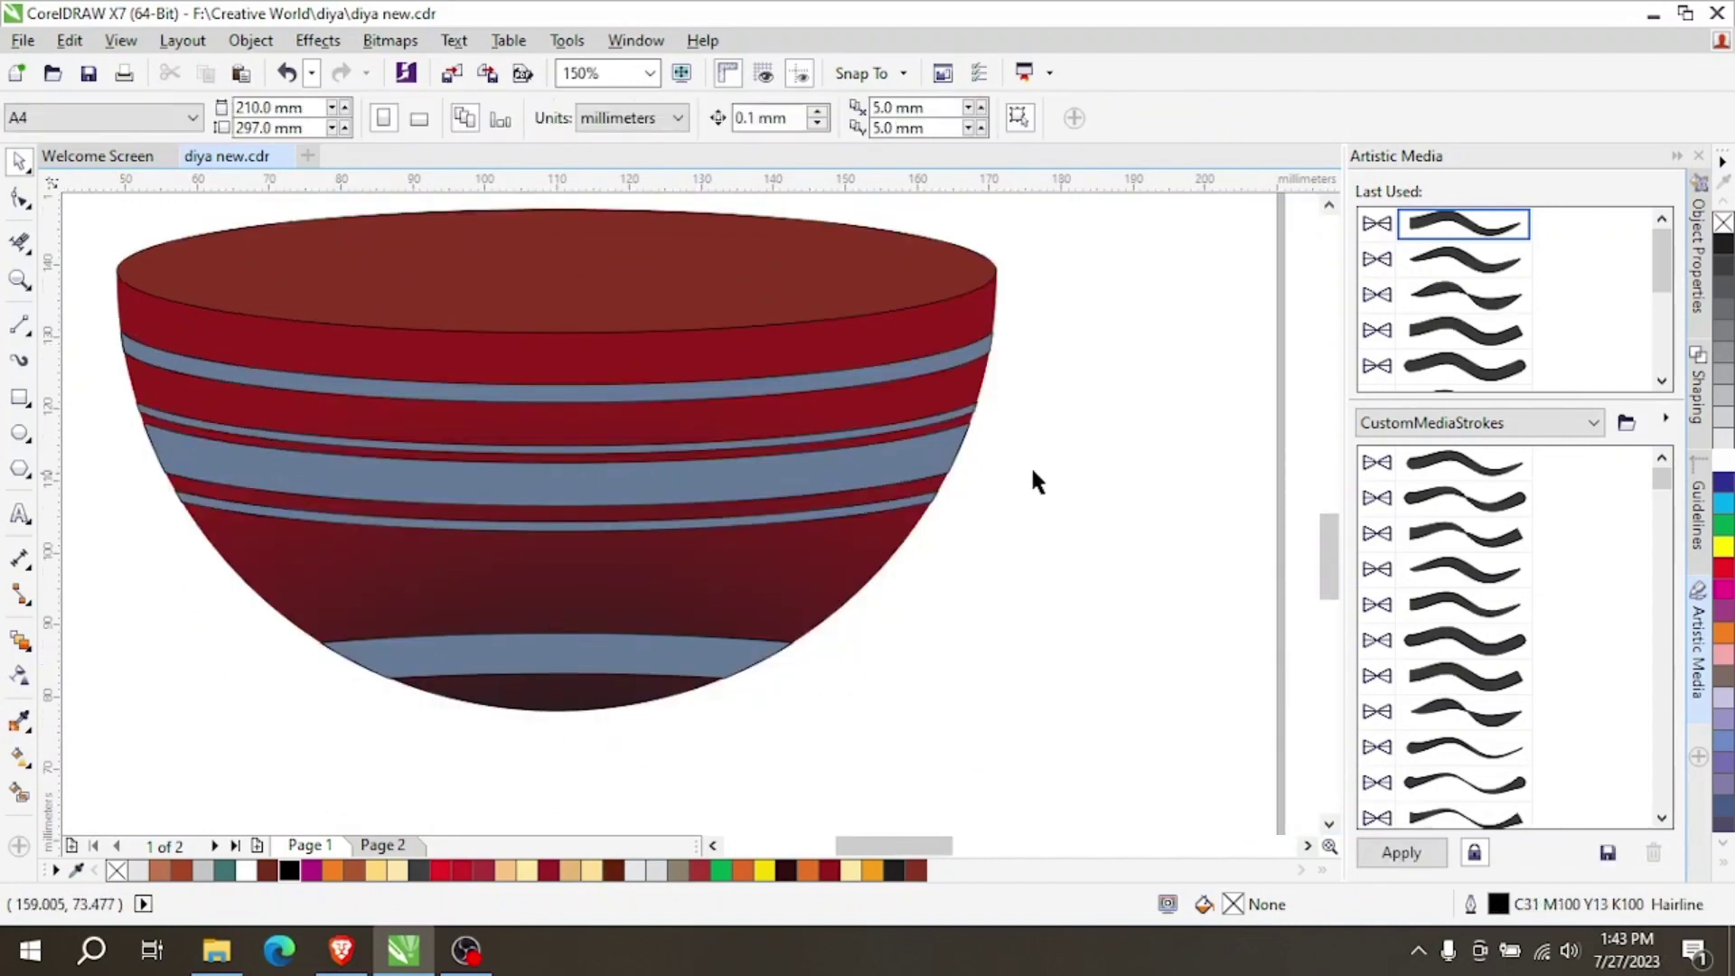
Select all five blue-gray bands on the bowl and remove their outlines.
{"action": "left_click_drag", "start_coordinate": [1024, 316], "coordinate": [83, 717]}
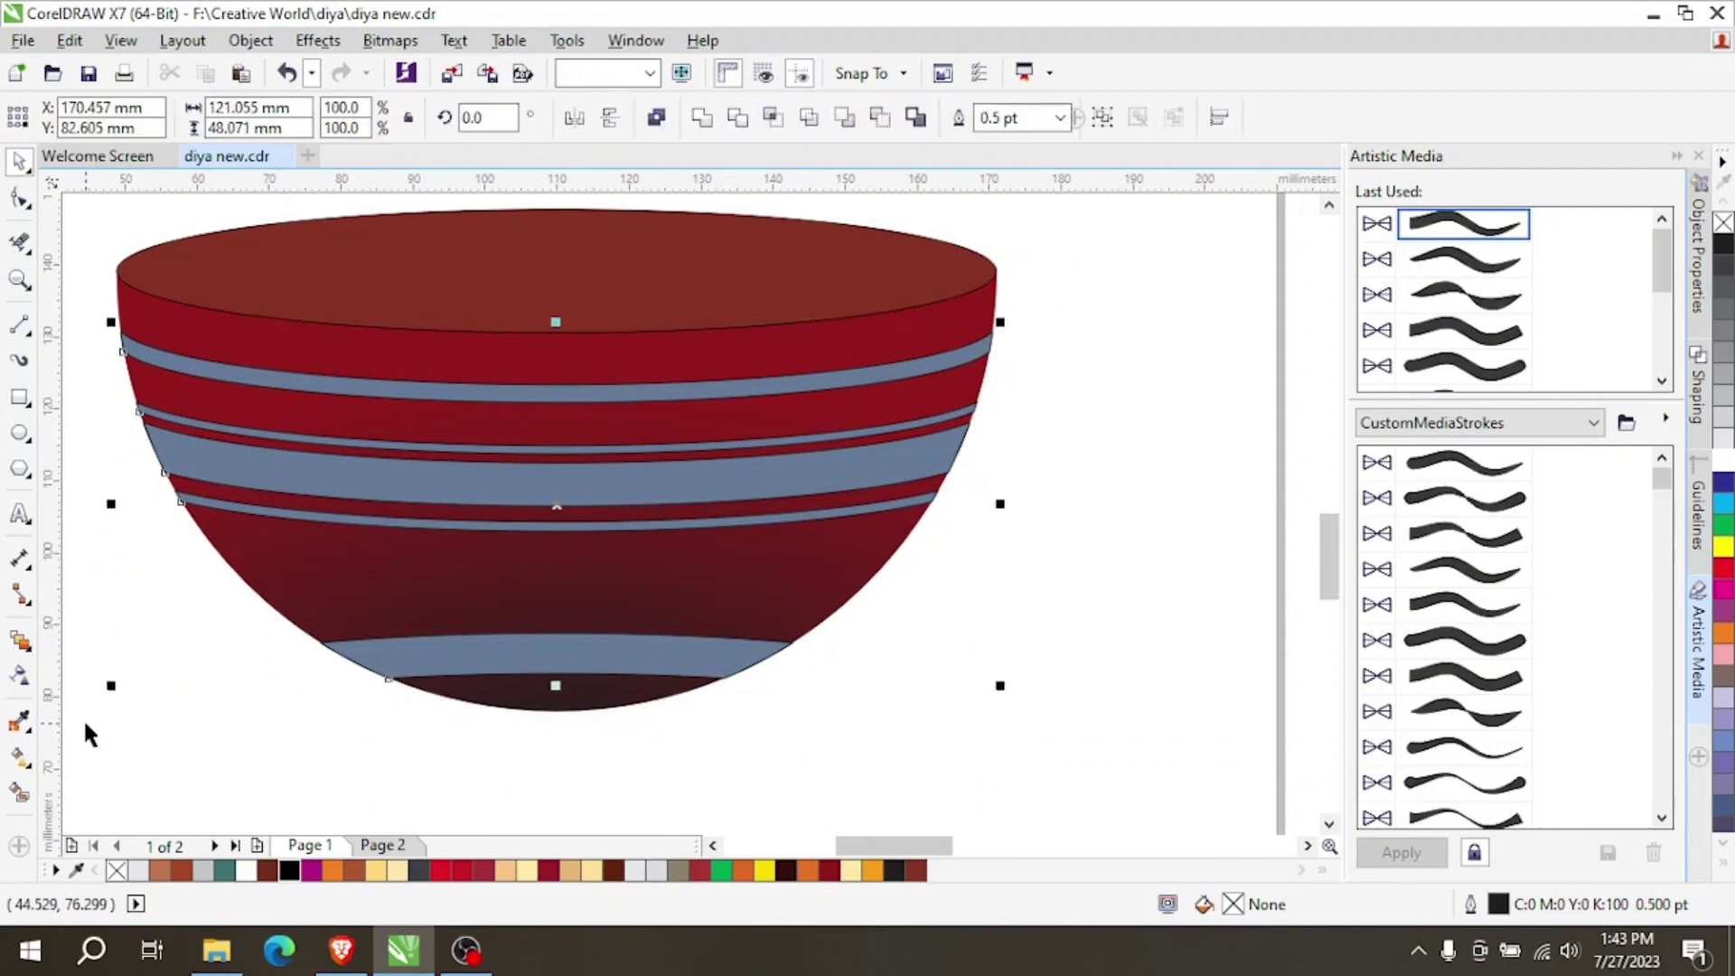
{"action": "left_click", "coordinate": [678, 689]}
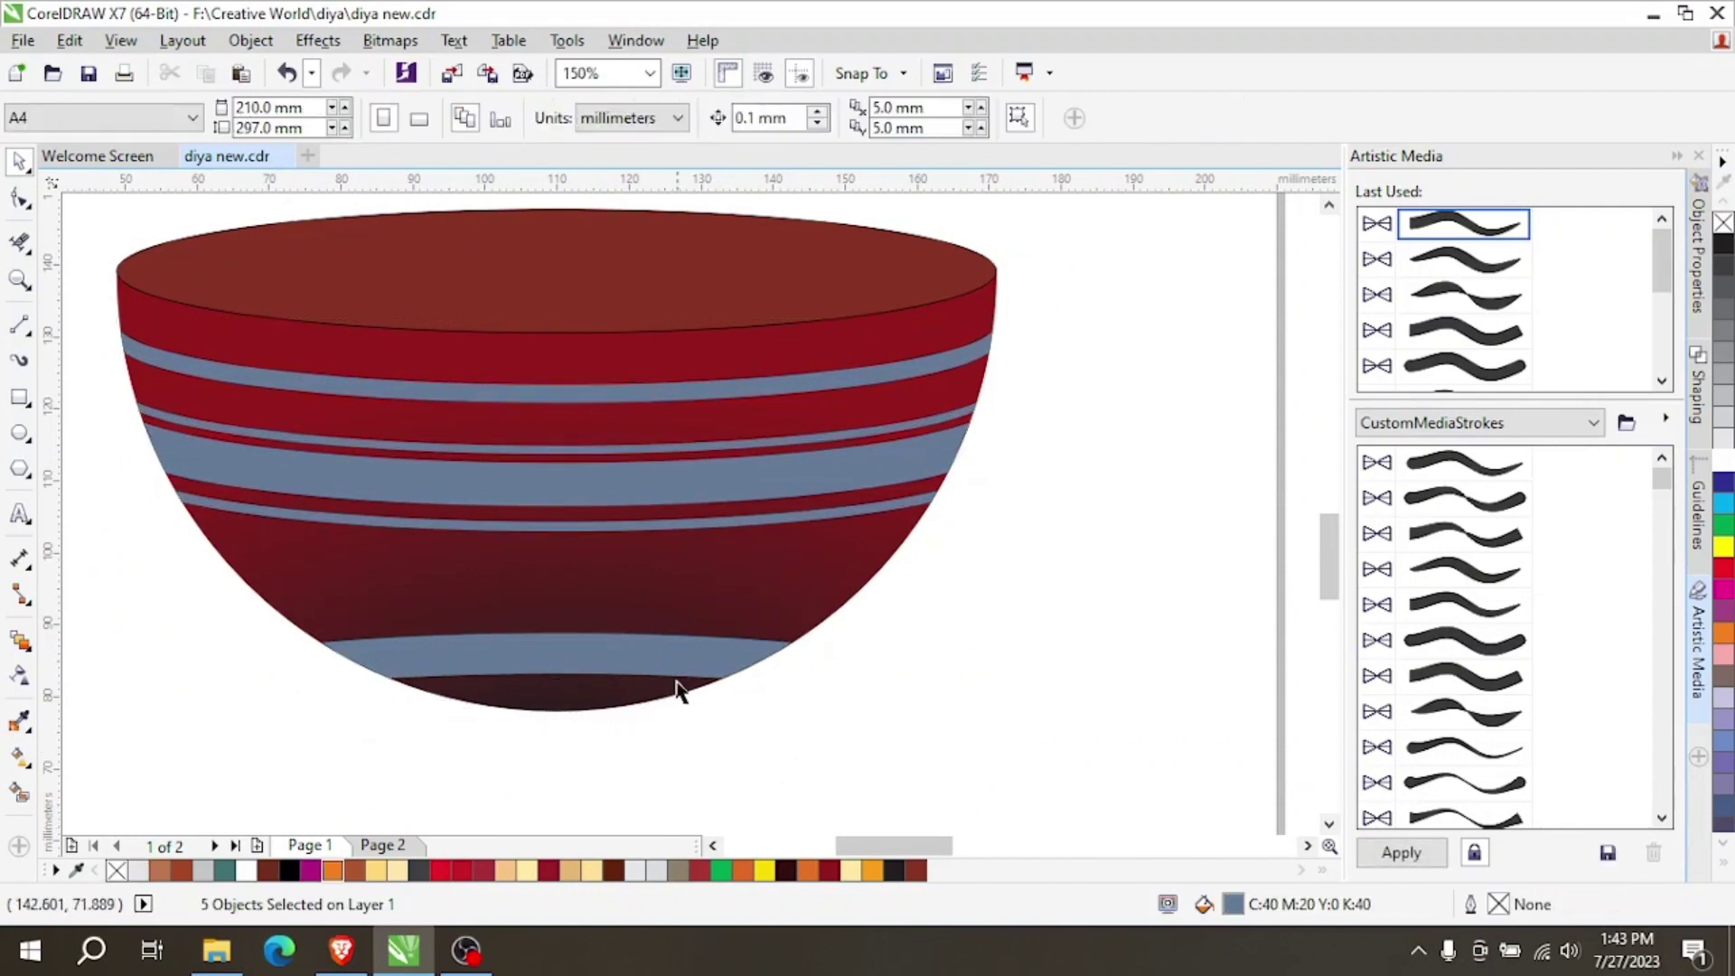
{"action": "scroll", "coordinate": [650, 596], "scroll_direction": "down", "scroll_amount": 2}
{"action": "scroll", "coordinate": [648, 592], "scroll_direction": "up", "scroll_amount": 2}
Try cream C2 M5 Y44 K0, orange and lighter red as the bowl gradient's upper color, and return it to dark red.
{"action": "left_click", "coordinate": [658, 593]}
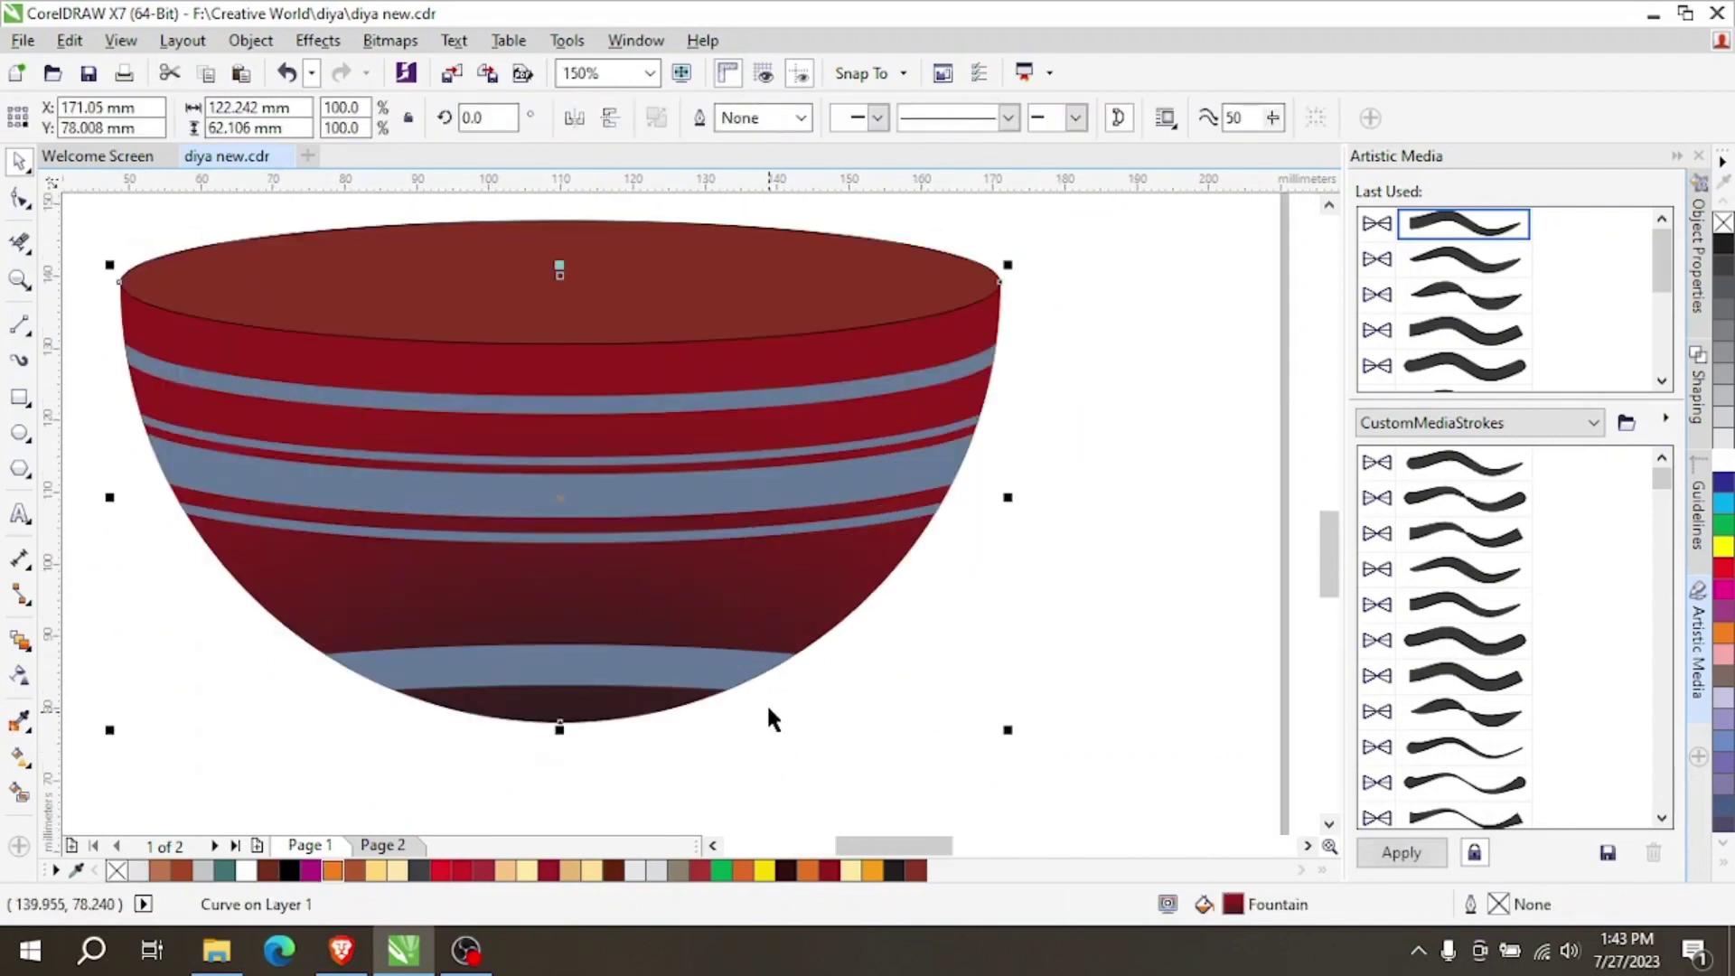
{"action": "left_click", "coordinate": [20, 758]}
{"action": "left_click", "coordinate": [558, 394]}
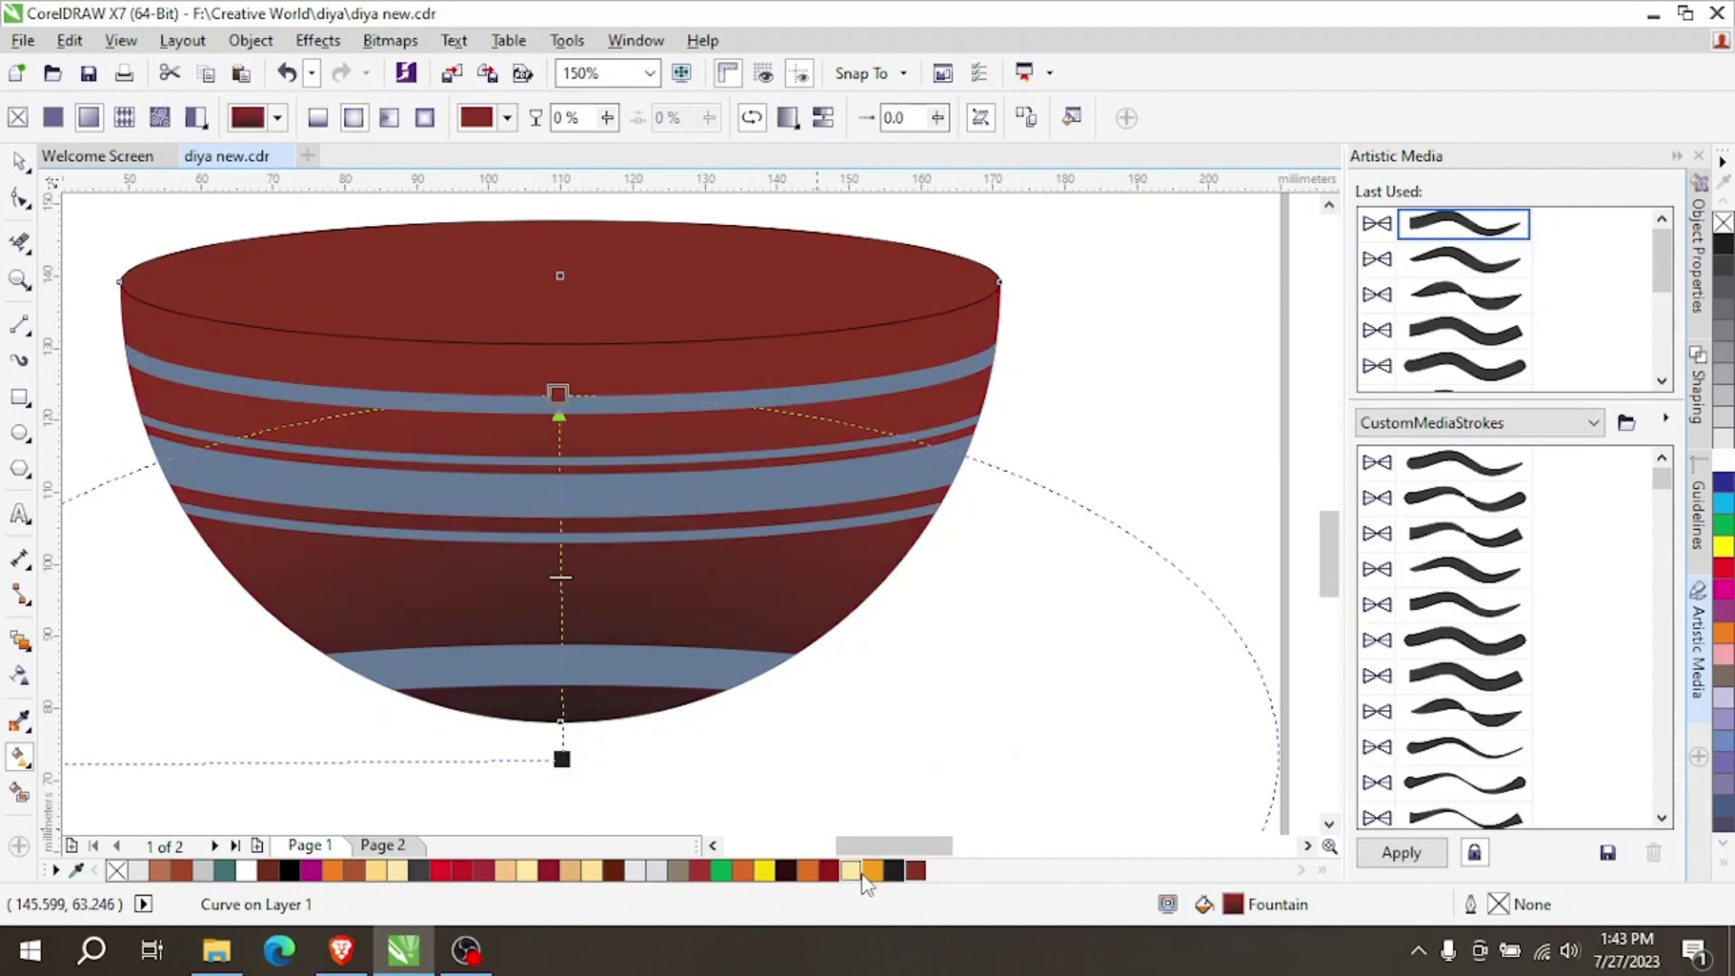
{"action": "left_click", "coordinate": [860, 873]}
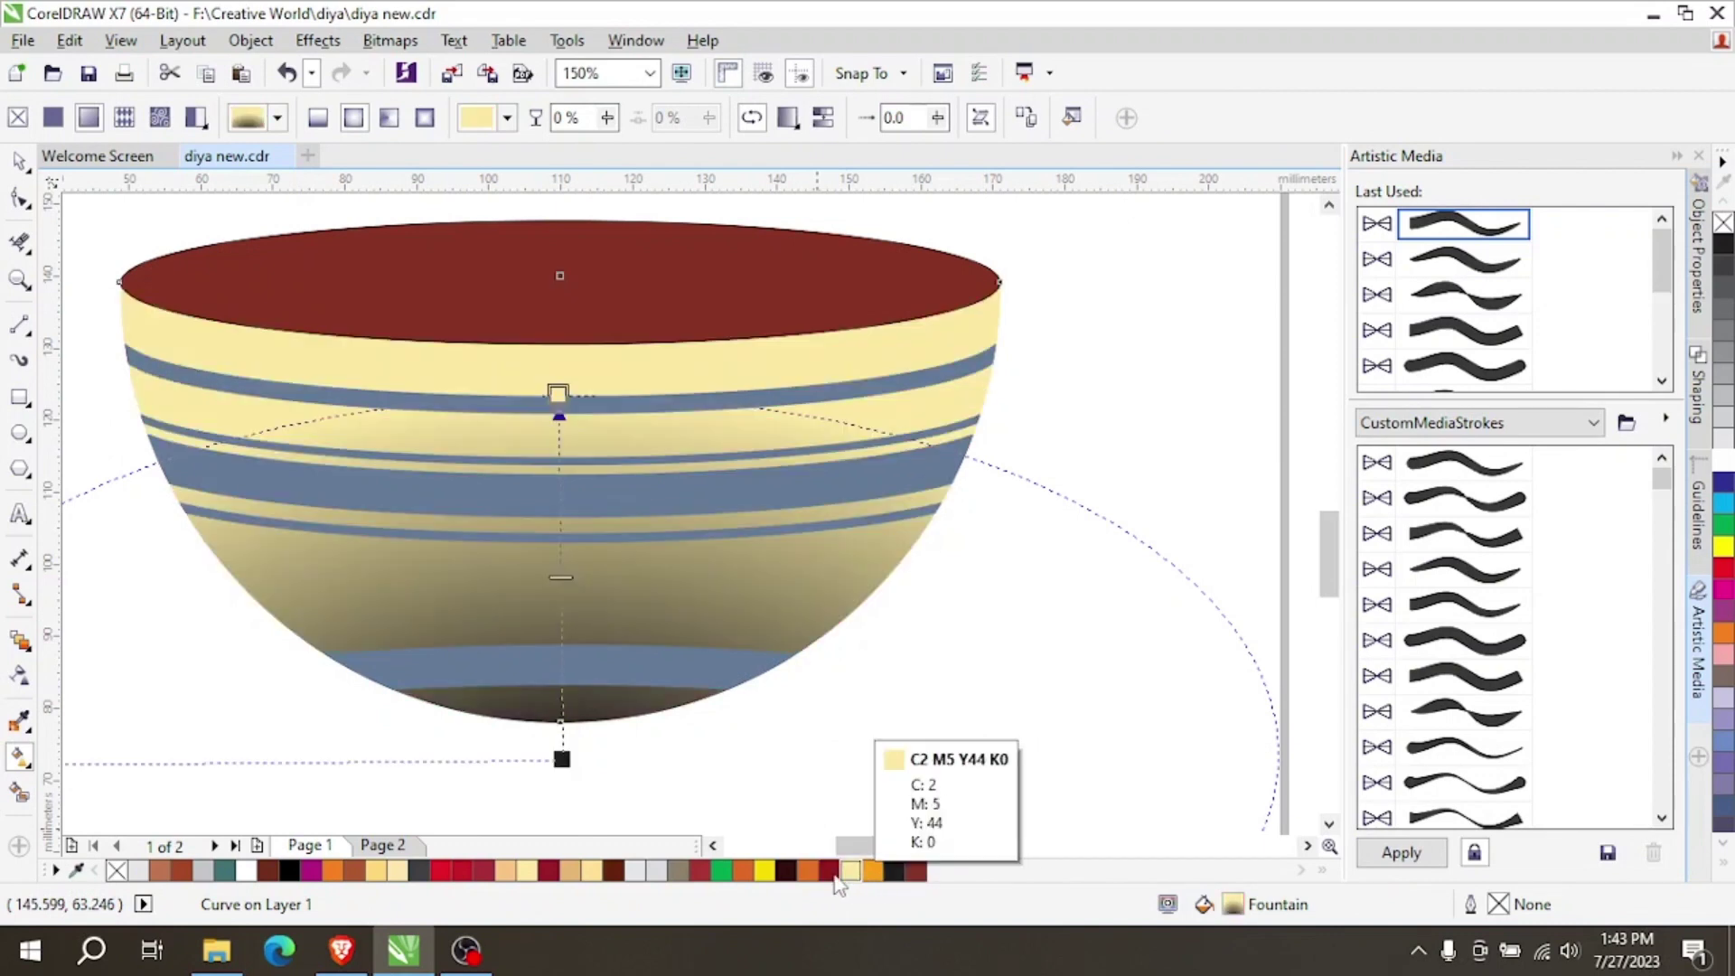
{"action": "left_click", "coordinate": [807, 871]}
{"action": "left_click", "coordinate": [696, 872]}
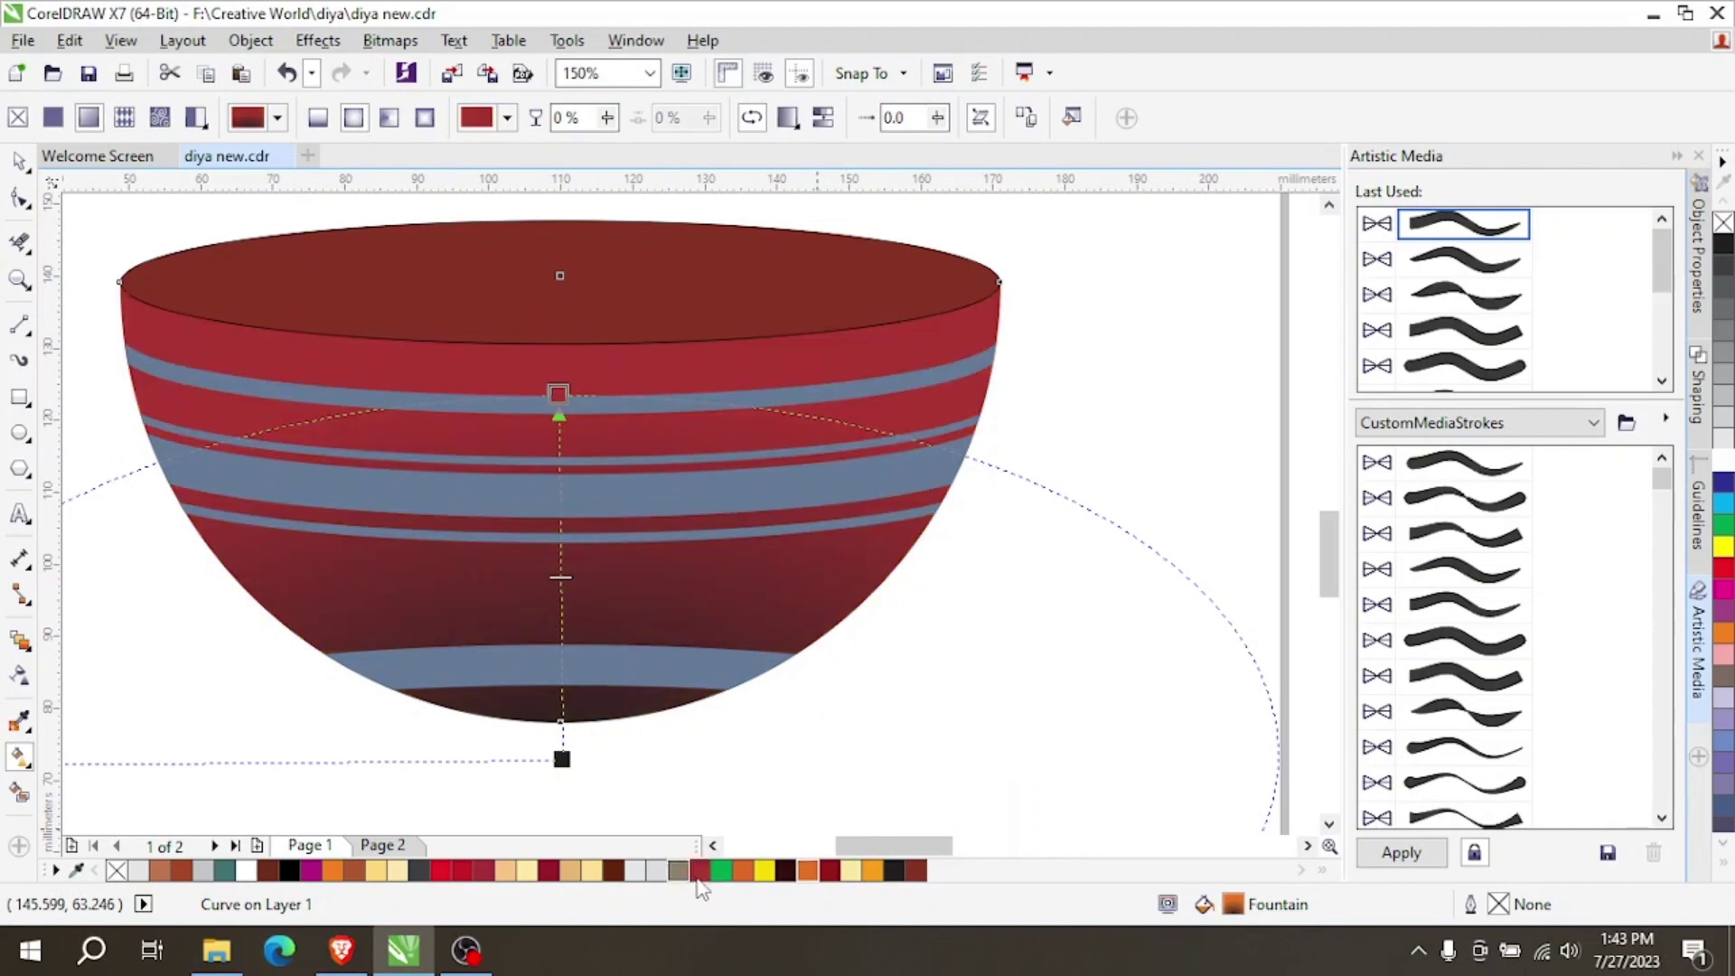
{"action": "left_click", "coordinate": [826, 871]}
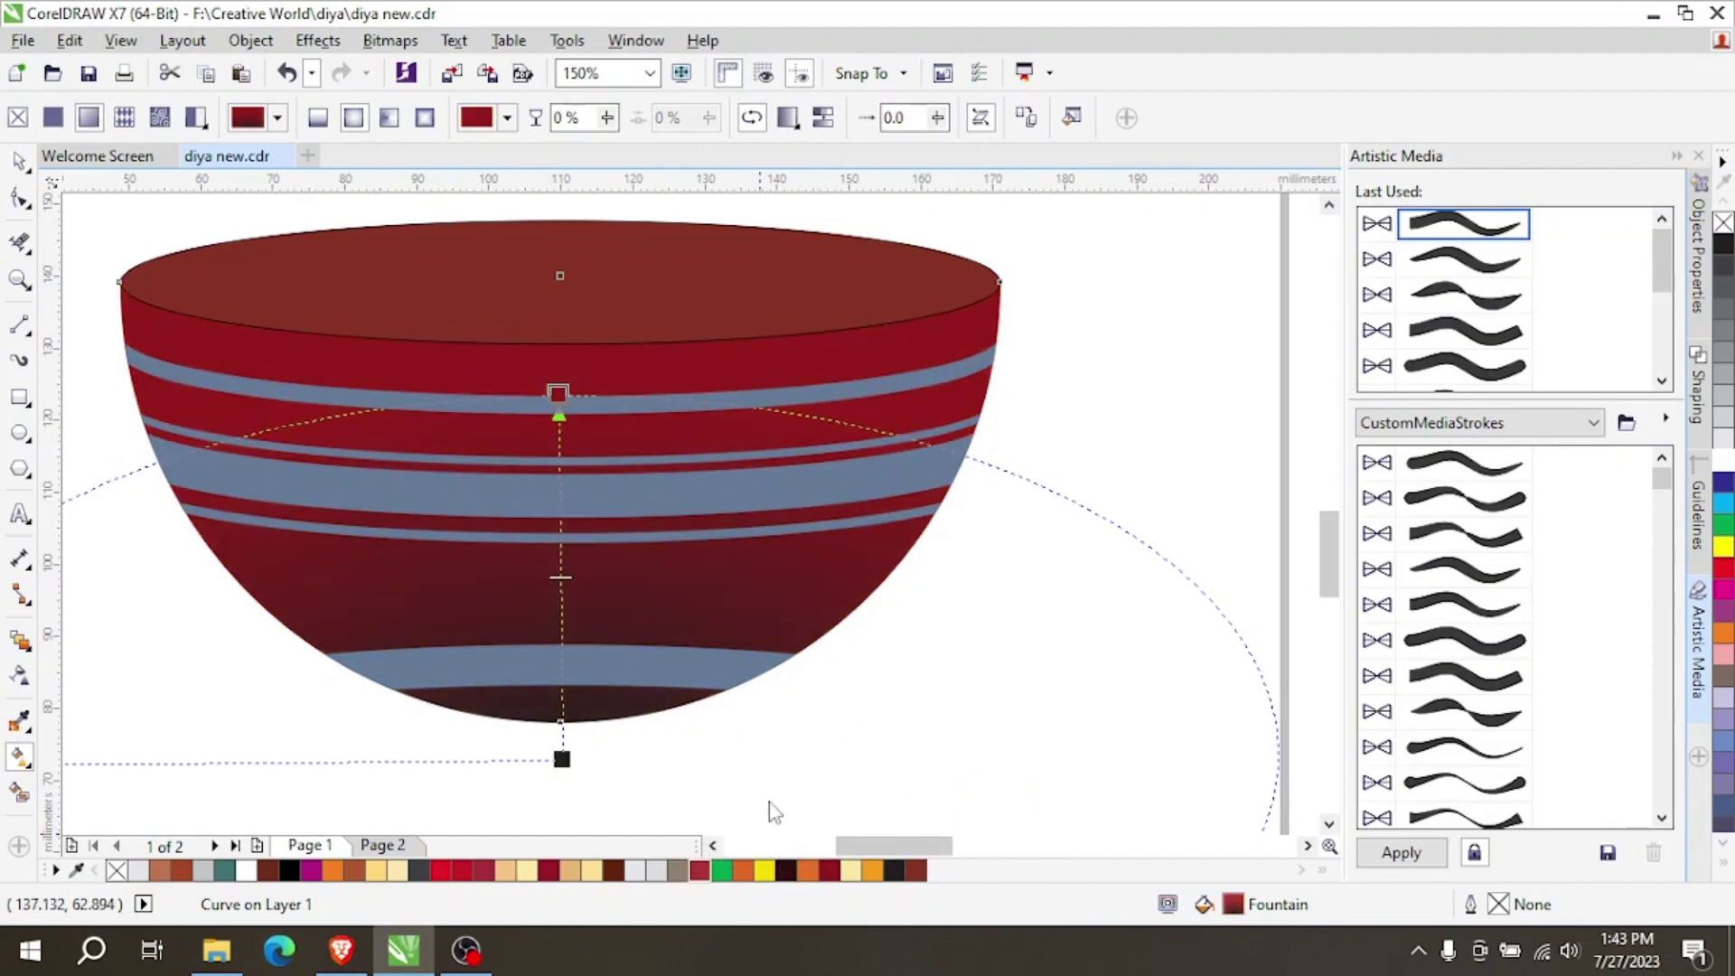
Try reversing the bowl's fountain fill and flip it back to its original direction.
{"action": "left_click", "coordinate": [754, 119]}
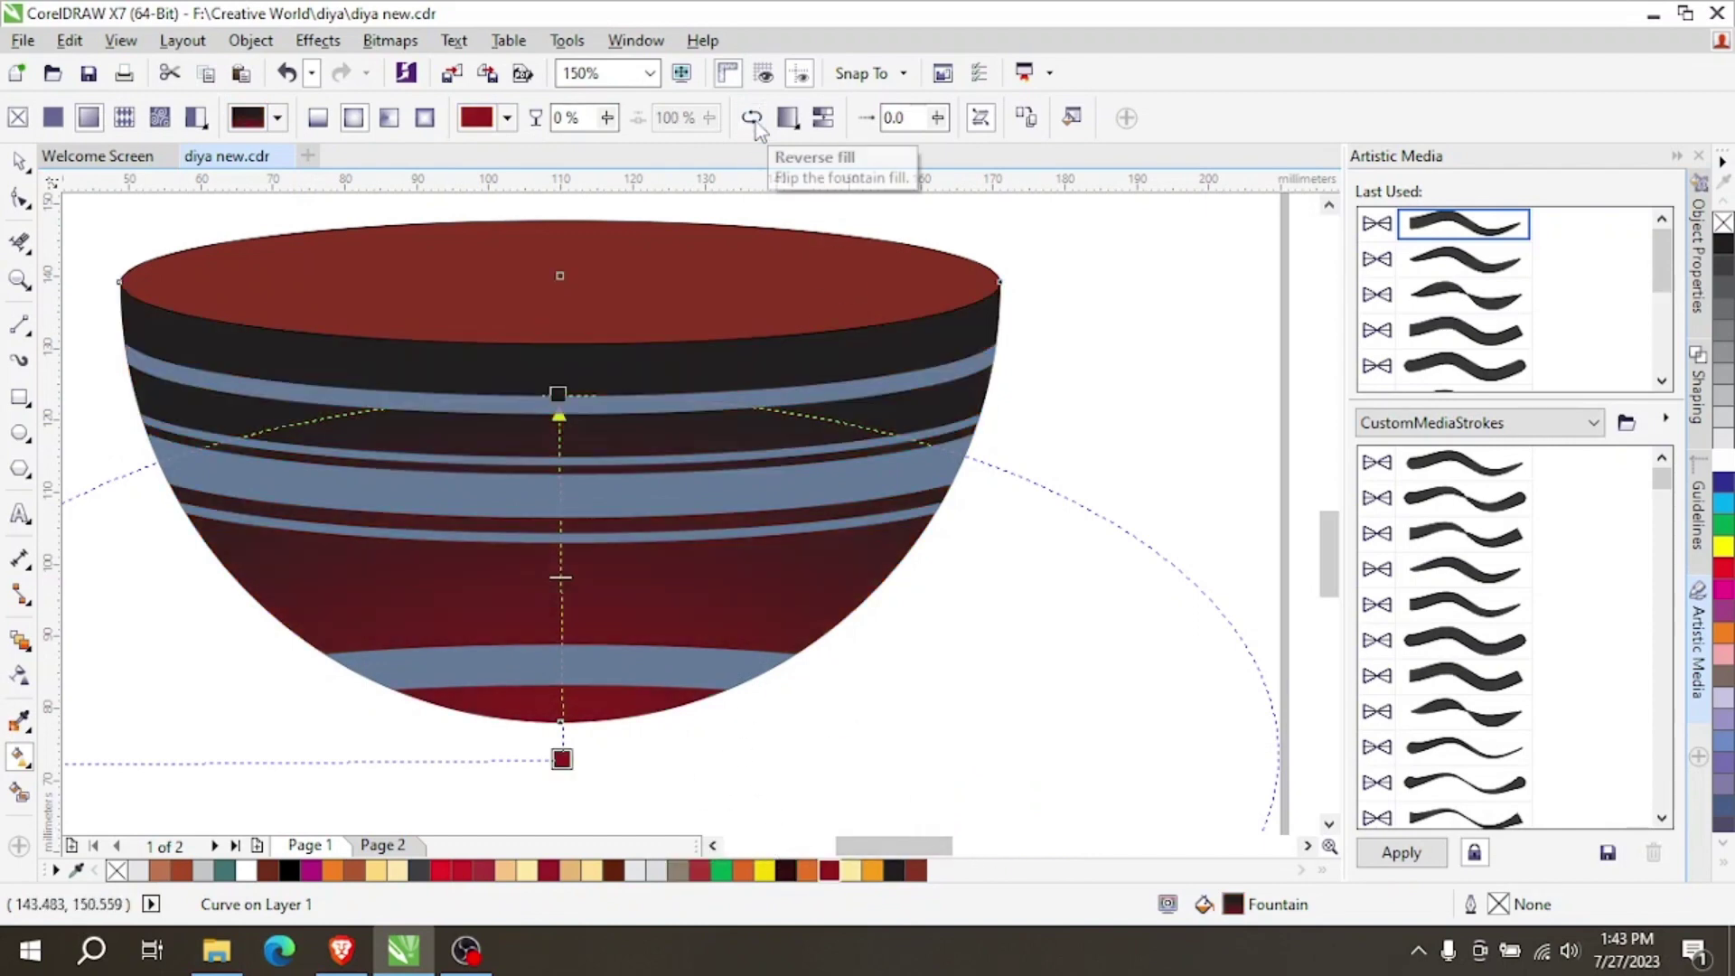
{"action": "left_click", "coordinate": [754, 120]}
{"action": "left_click", "coordinate": [19, 162]}
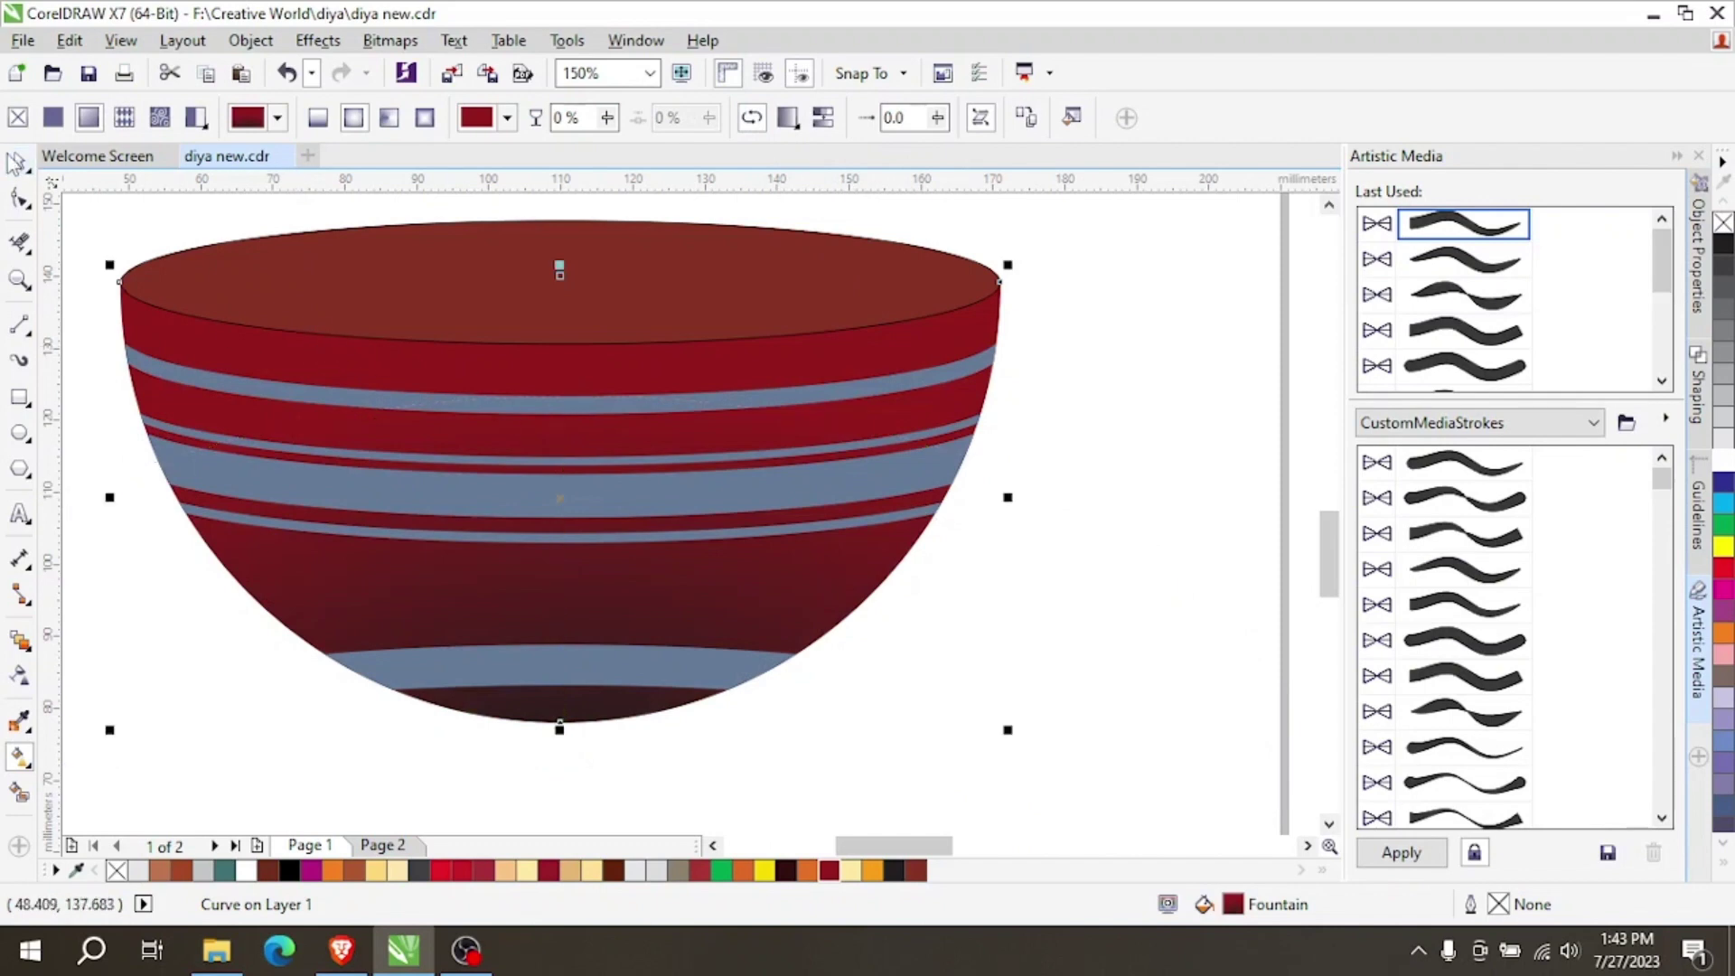
Fill all five decorative bands on the bowl with orange C0 M43 Y100 K0.
{"action": "key", "text": "F3"}
{"action": "left_click_drag", "start_coordinate": [876, 362], "coordinate": [264, 583]}
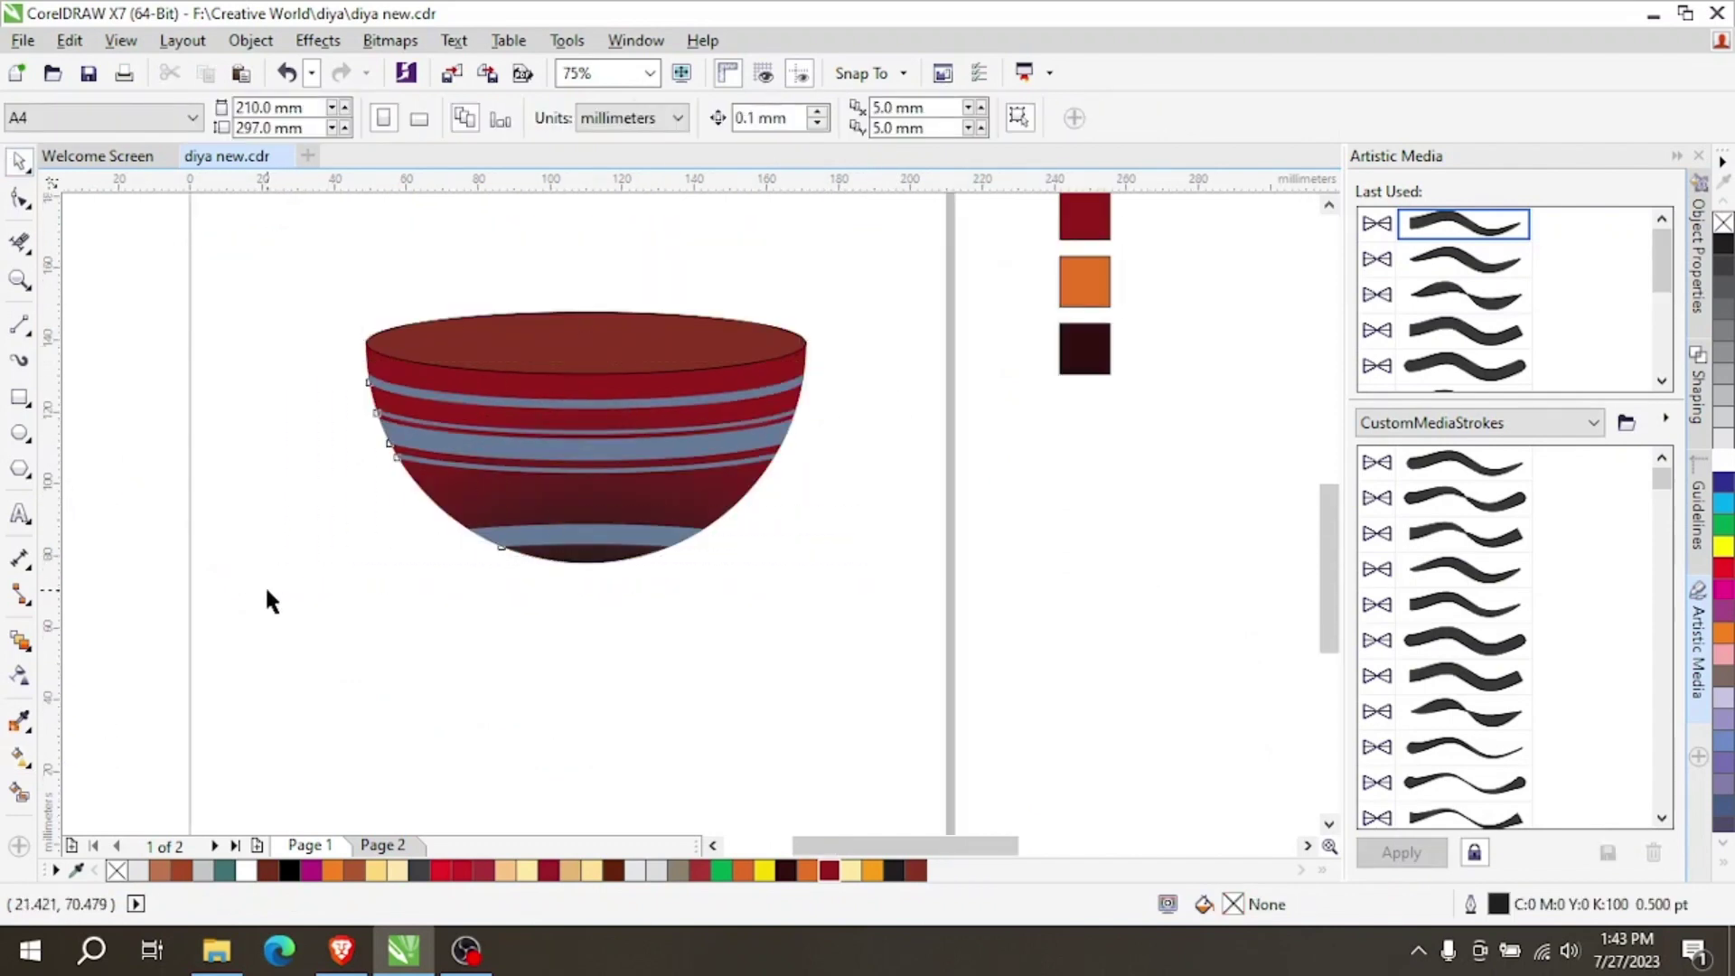
{"action": "scroll", "coordinate": [542, 496], "scroll_direction": "up", "scroll_amount": 2}
{"action": "left_click", "coordinate": [851, 870]}
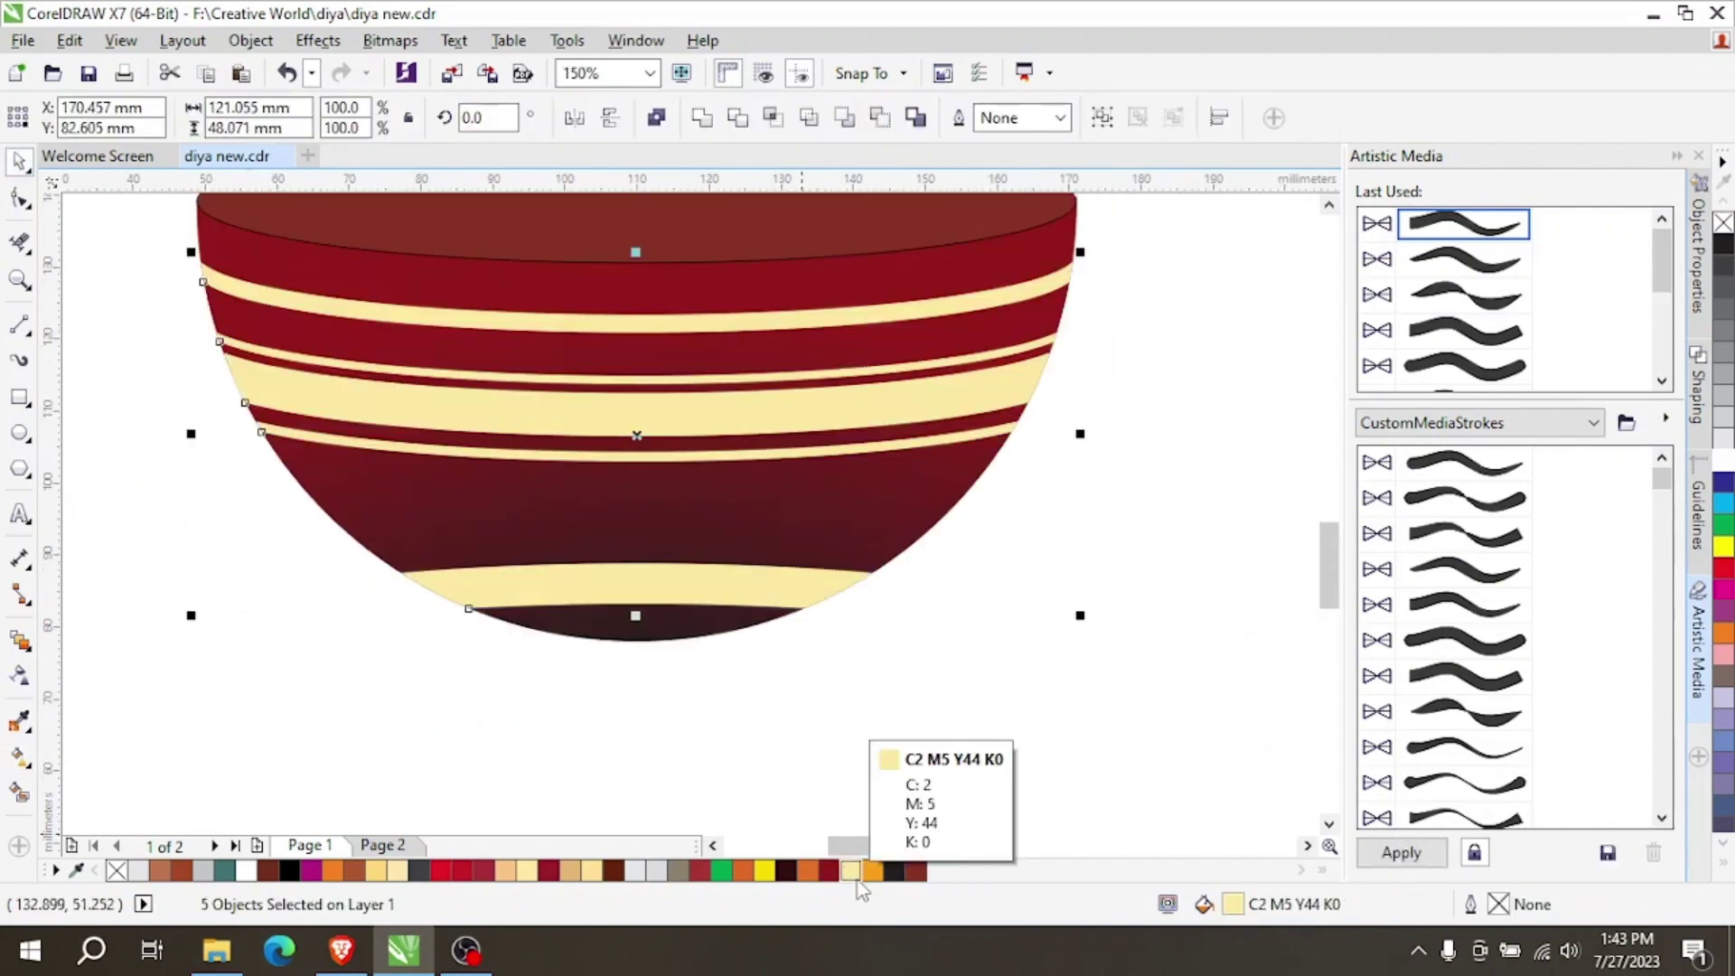
{"action": "left_click", "coordinate": [873, 871]}
{"action": "scroll", "coordinate": [587, 664], "scroll_direction": "down", "scroll_amount": 2}
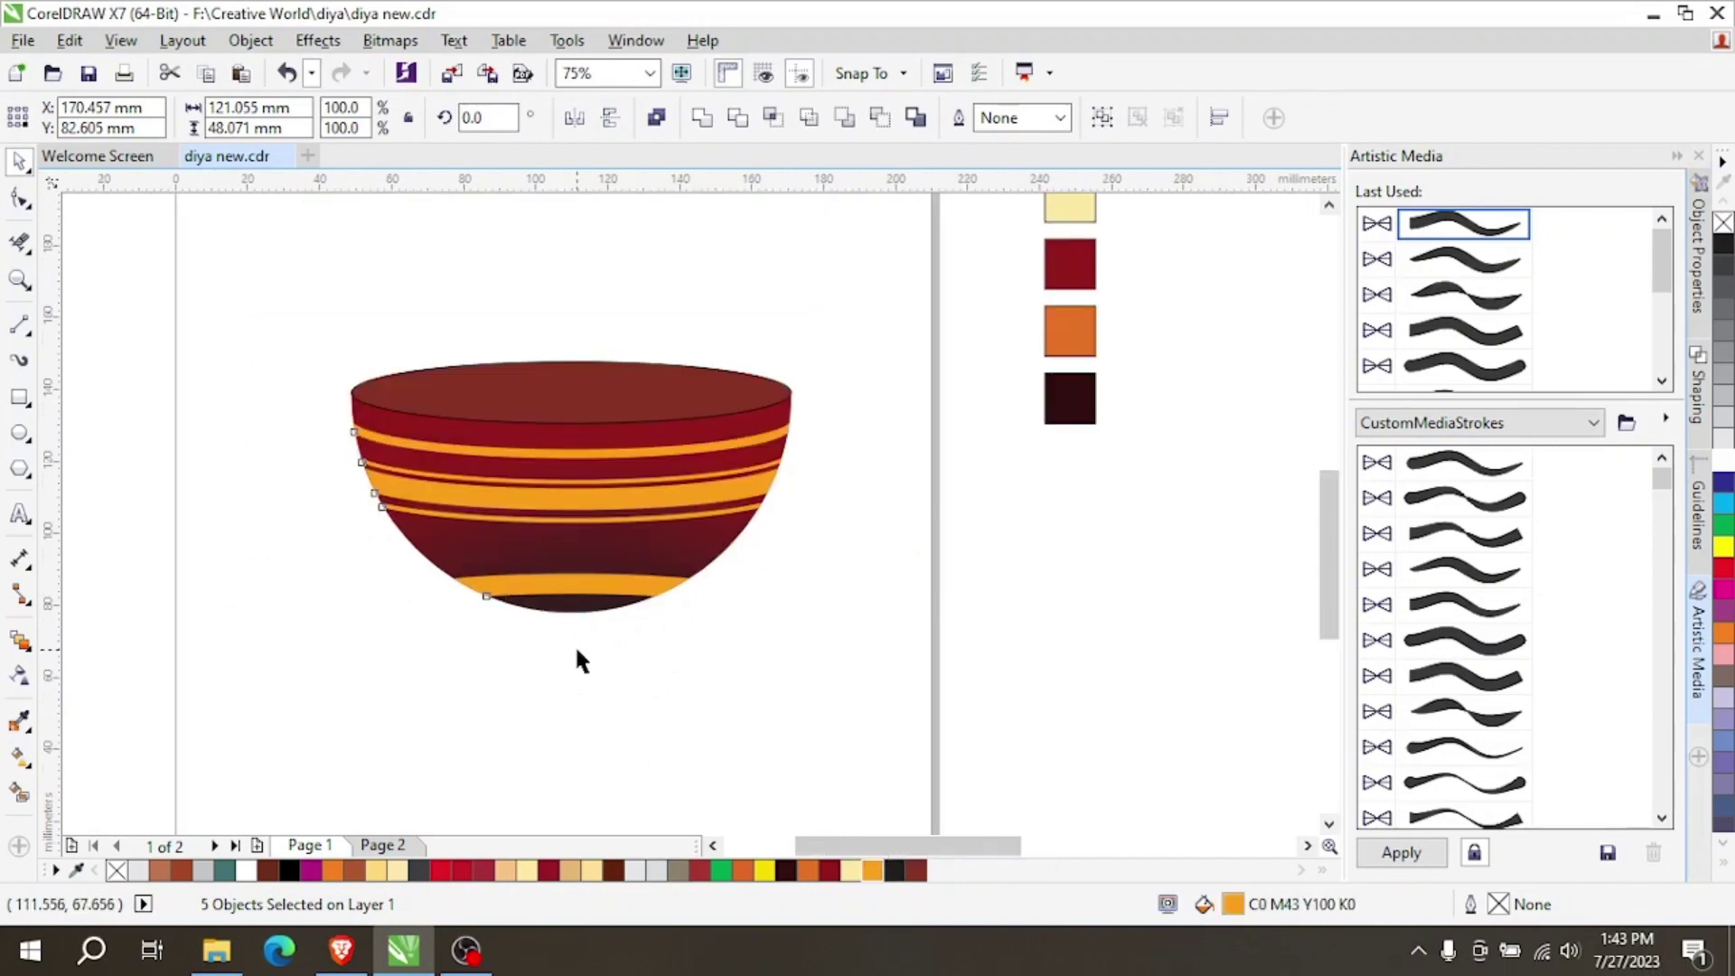
{"action": "left_click", "coordinate": [387, 533]}
Place the golden gradient palette image off the page, right beside the column of color swatches.
{"action": "scroll", "coordinate": [457, 587], "scroll_direction": "down", "scroll_amount": 2}
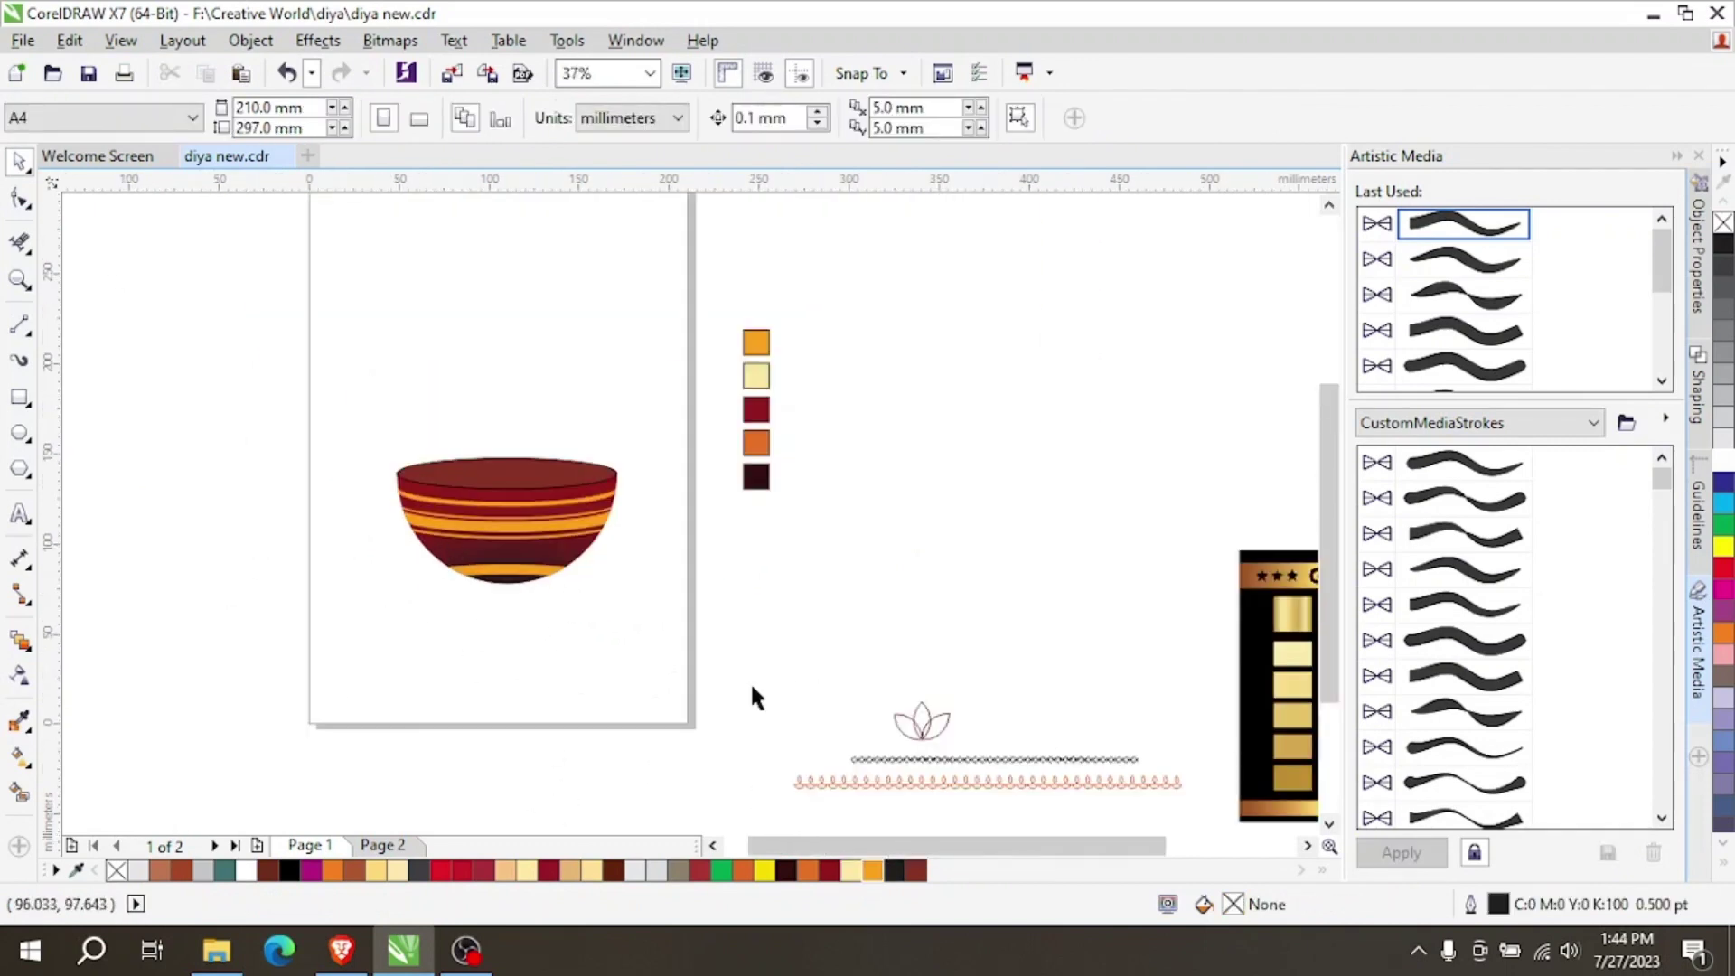
{"action": "key", "text": "ctrl+v"}
{"action": "left_click_drag", "start_coordinate": [783, 551], "coordinate": [815, 553]}
{"action": "scroll", "coordinate": [880, 515], "scroll_direction": "up", "scroll_amount": 2}
{"action": "scroll", "coordinate": [861, 494], "scroll_direction": "down", "scroll_amount": 2}
{"action": "scroll", "coordinate": [861, 494], "scroll_direction": "up", "scroll_amount": 2}
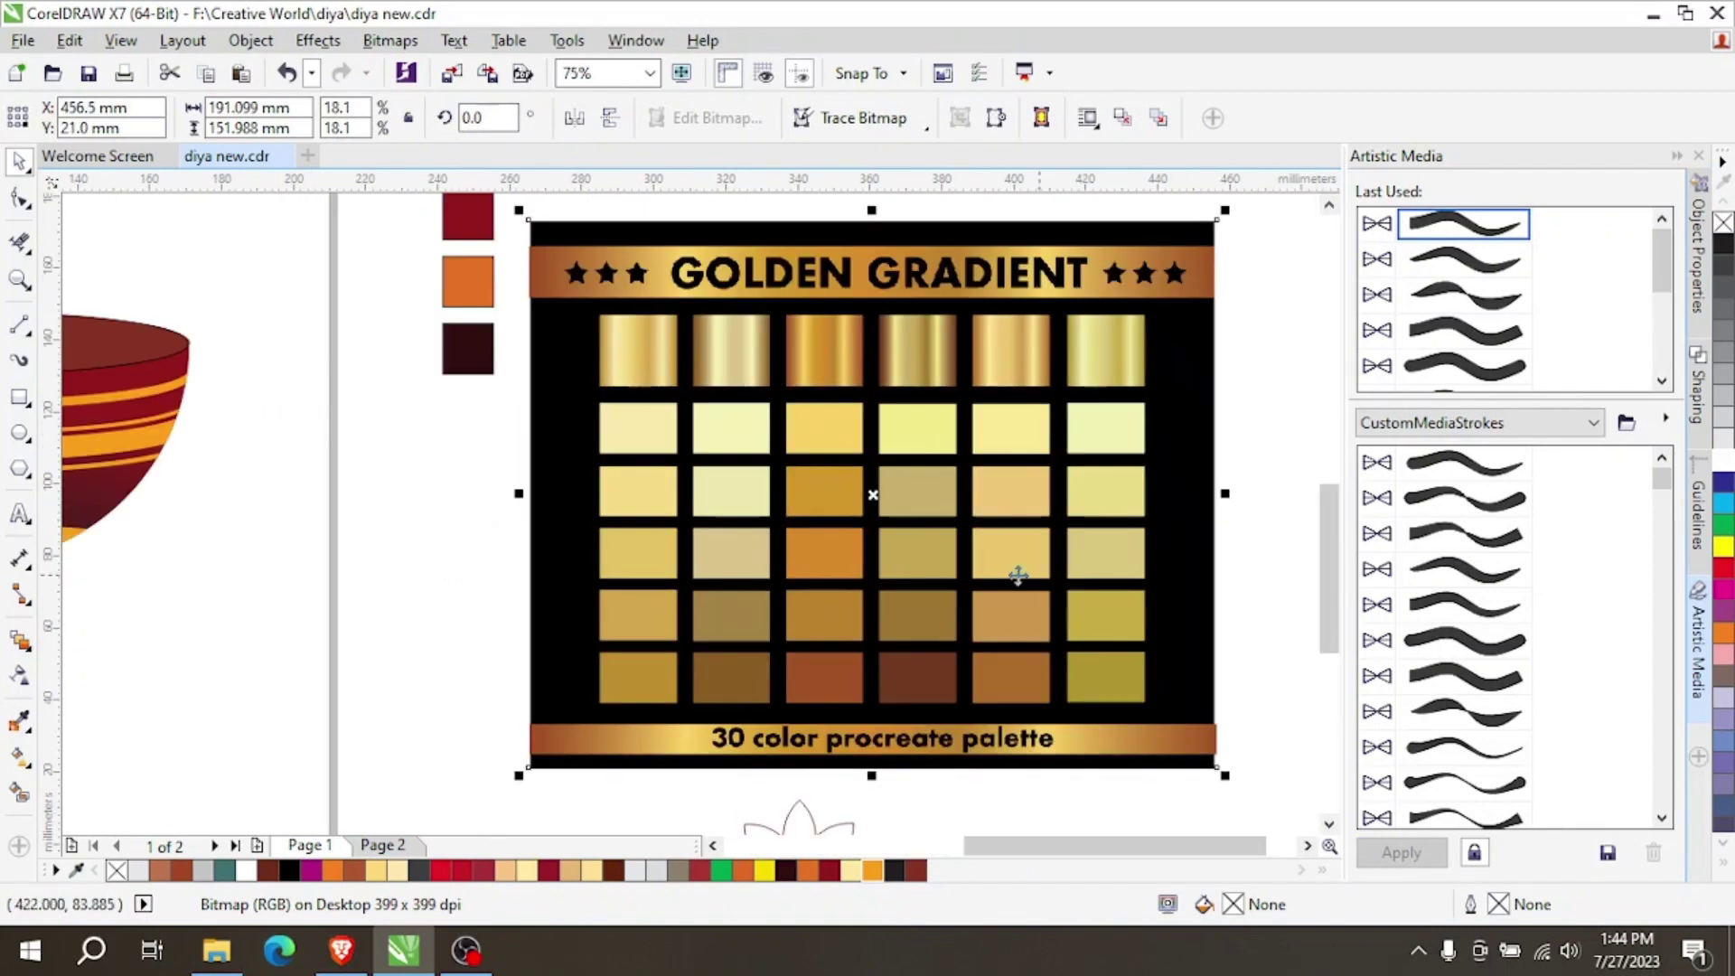
{"action": "scroll", "coordinate": [935, 482], "scroll_direction": "down", "scroll_amount": 2}
{"action": "scroll", "coordinate": [586, 535], "scroll_direction": "up", "scroll_amount": 2}
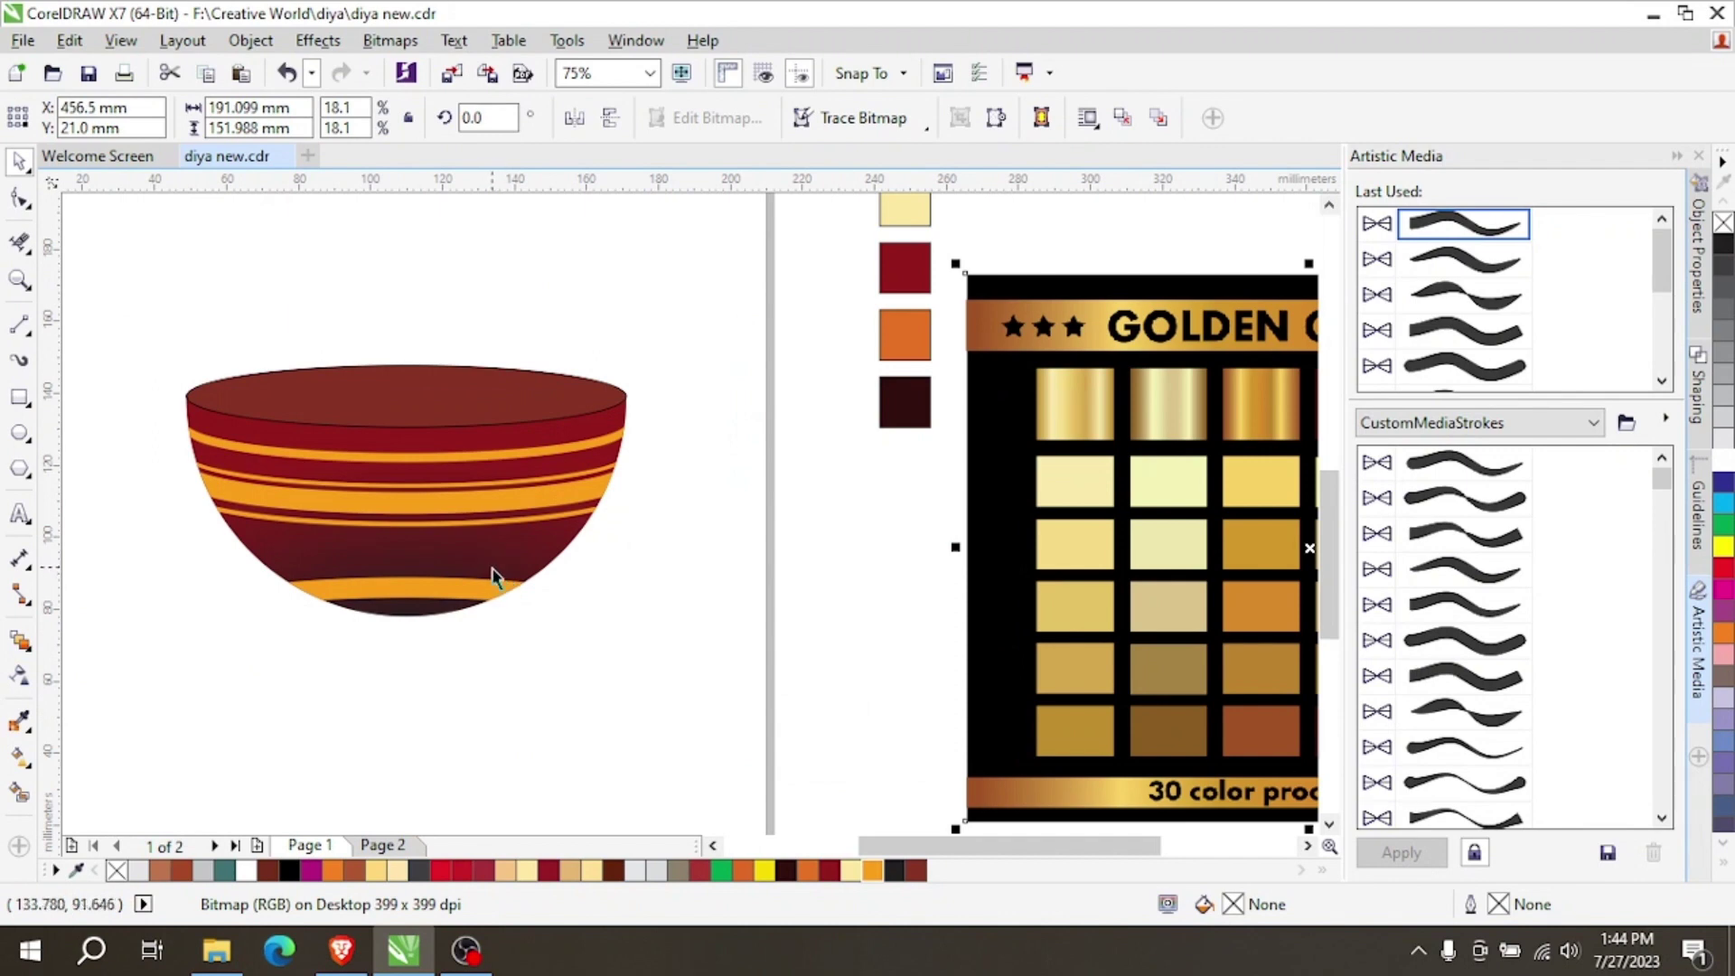
{"action": "scroll", "coordinate": [394, 473], "scroll_direction": "down", "scroll_amount": 2}
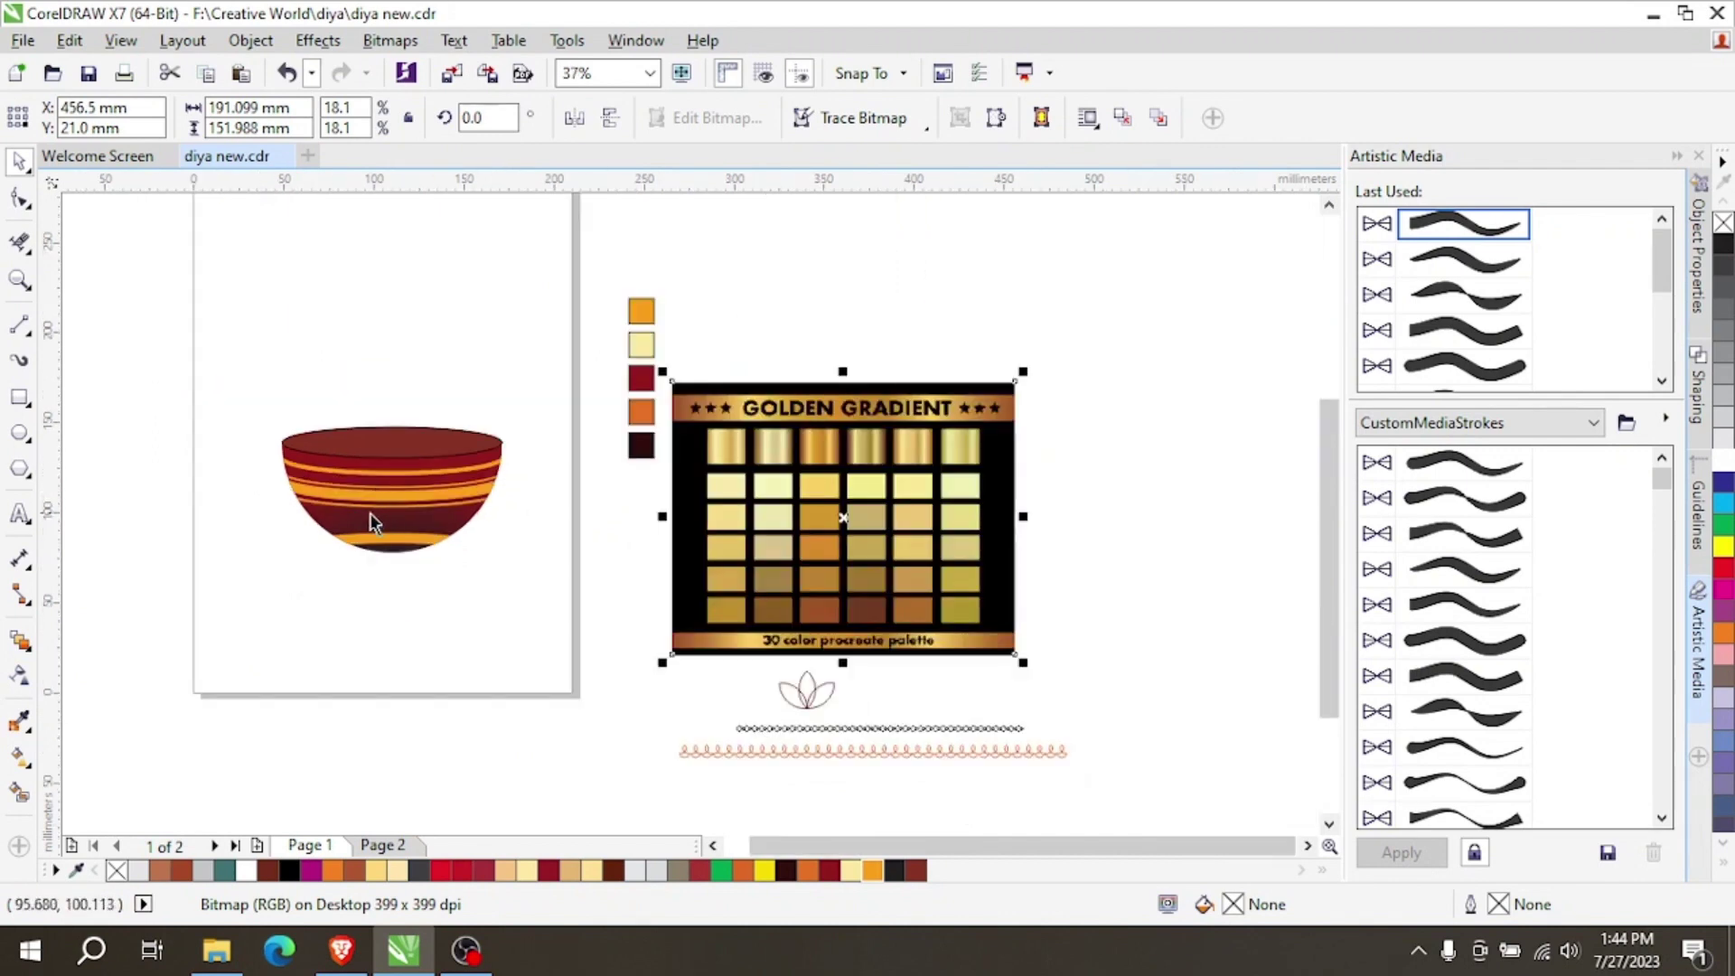
{"action": "scroll", "coordinate": [266, 493], "scroll_direction": "up", "scroll_amount": 2}
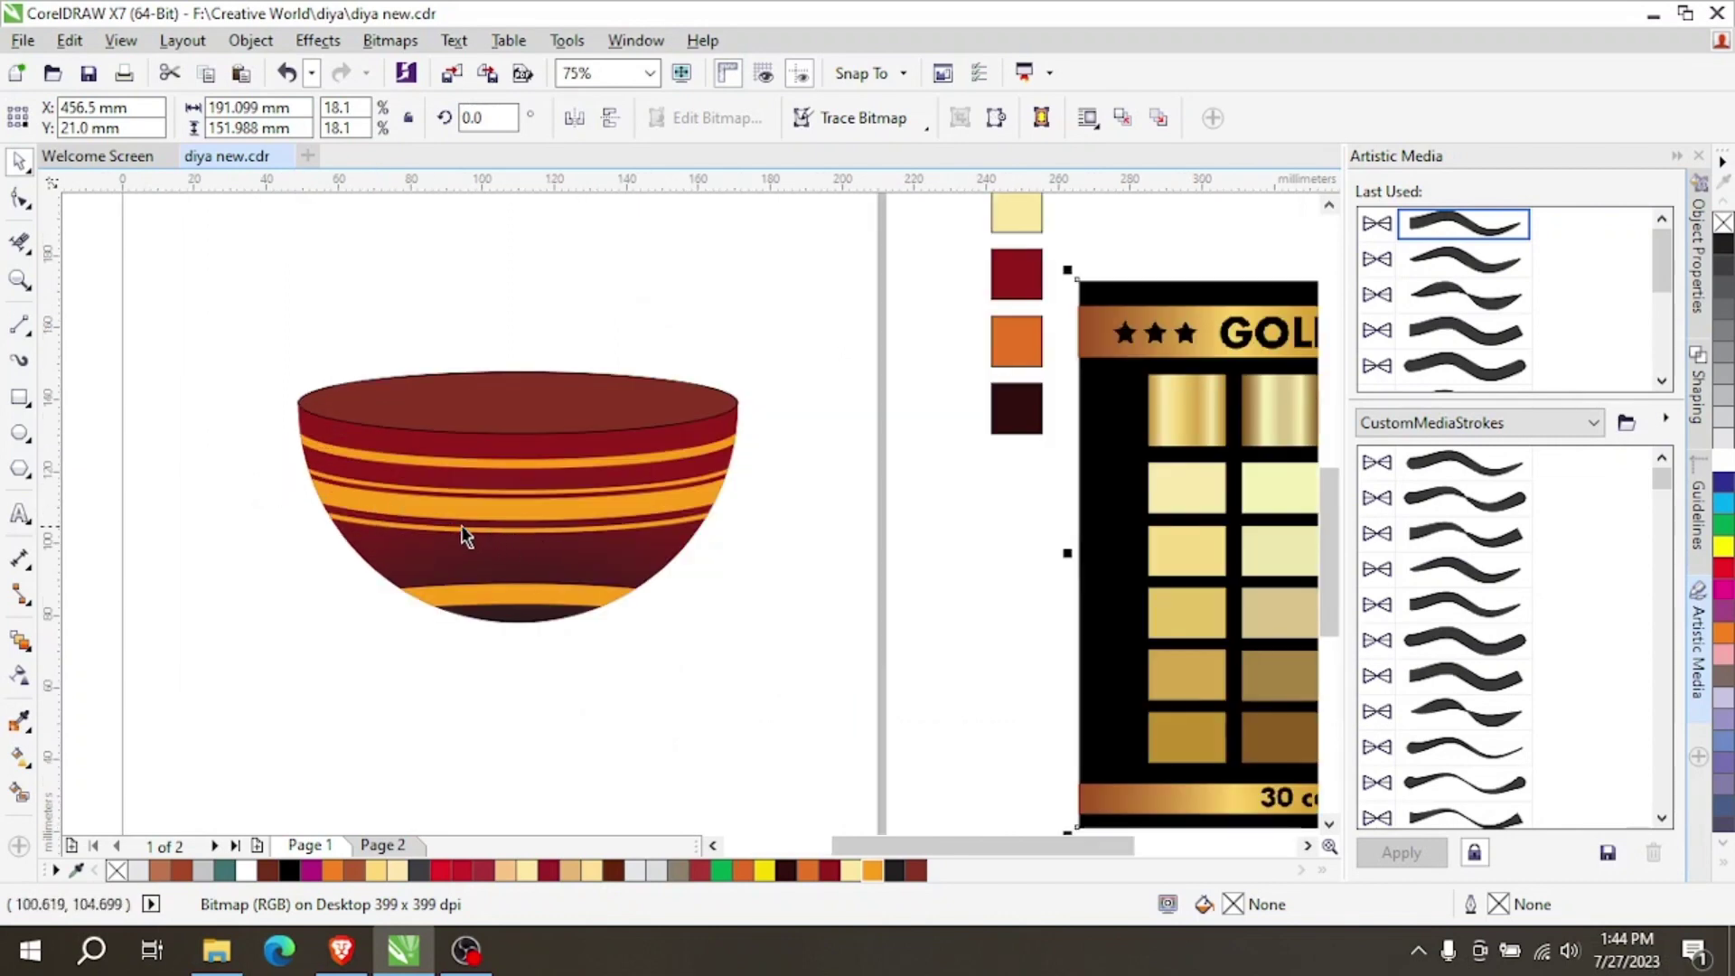
Switch to the Brave browser and look through the Google Images results for golden palette.
{"action": "left_click", "coordinate": [342, 948]}
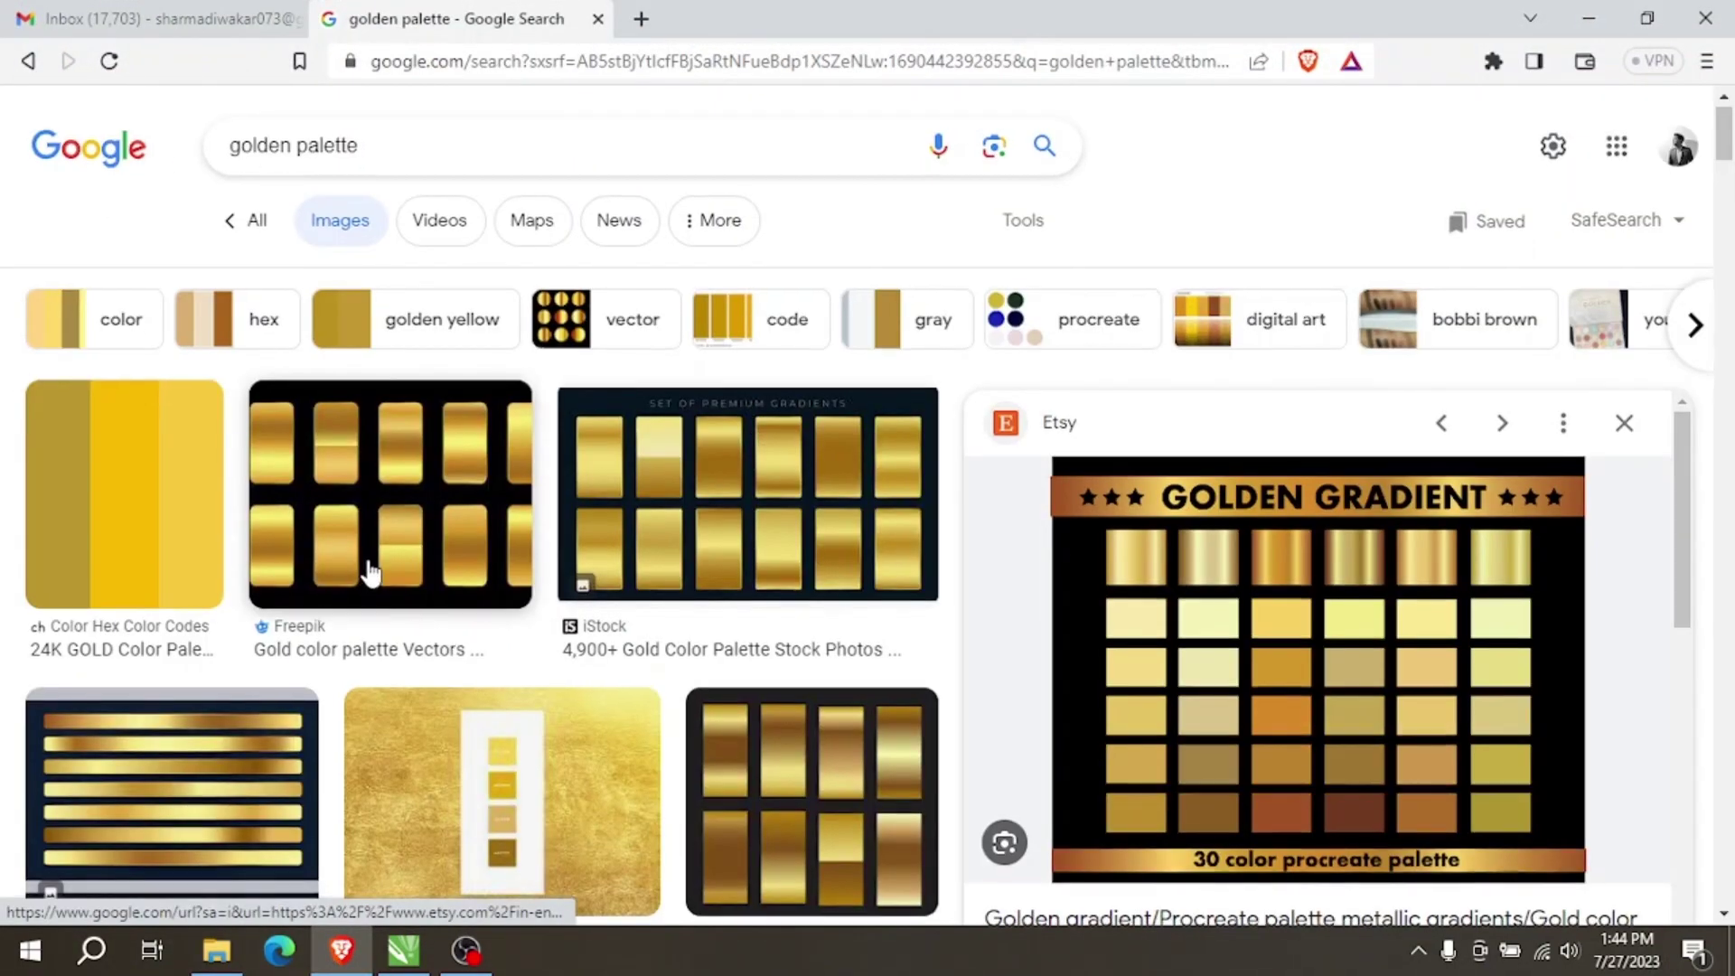
{"action": "scroll", "coordinate": [367, 571], "scroll_direction": "down", "scroll_amount": 7}
{"action": "scroll", "coordinate": [370, 565], "scroll_direction": "down", "scroll_amount": 7}
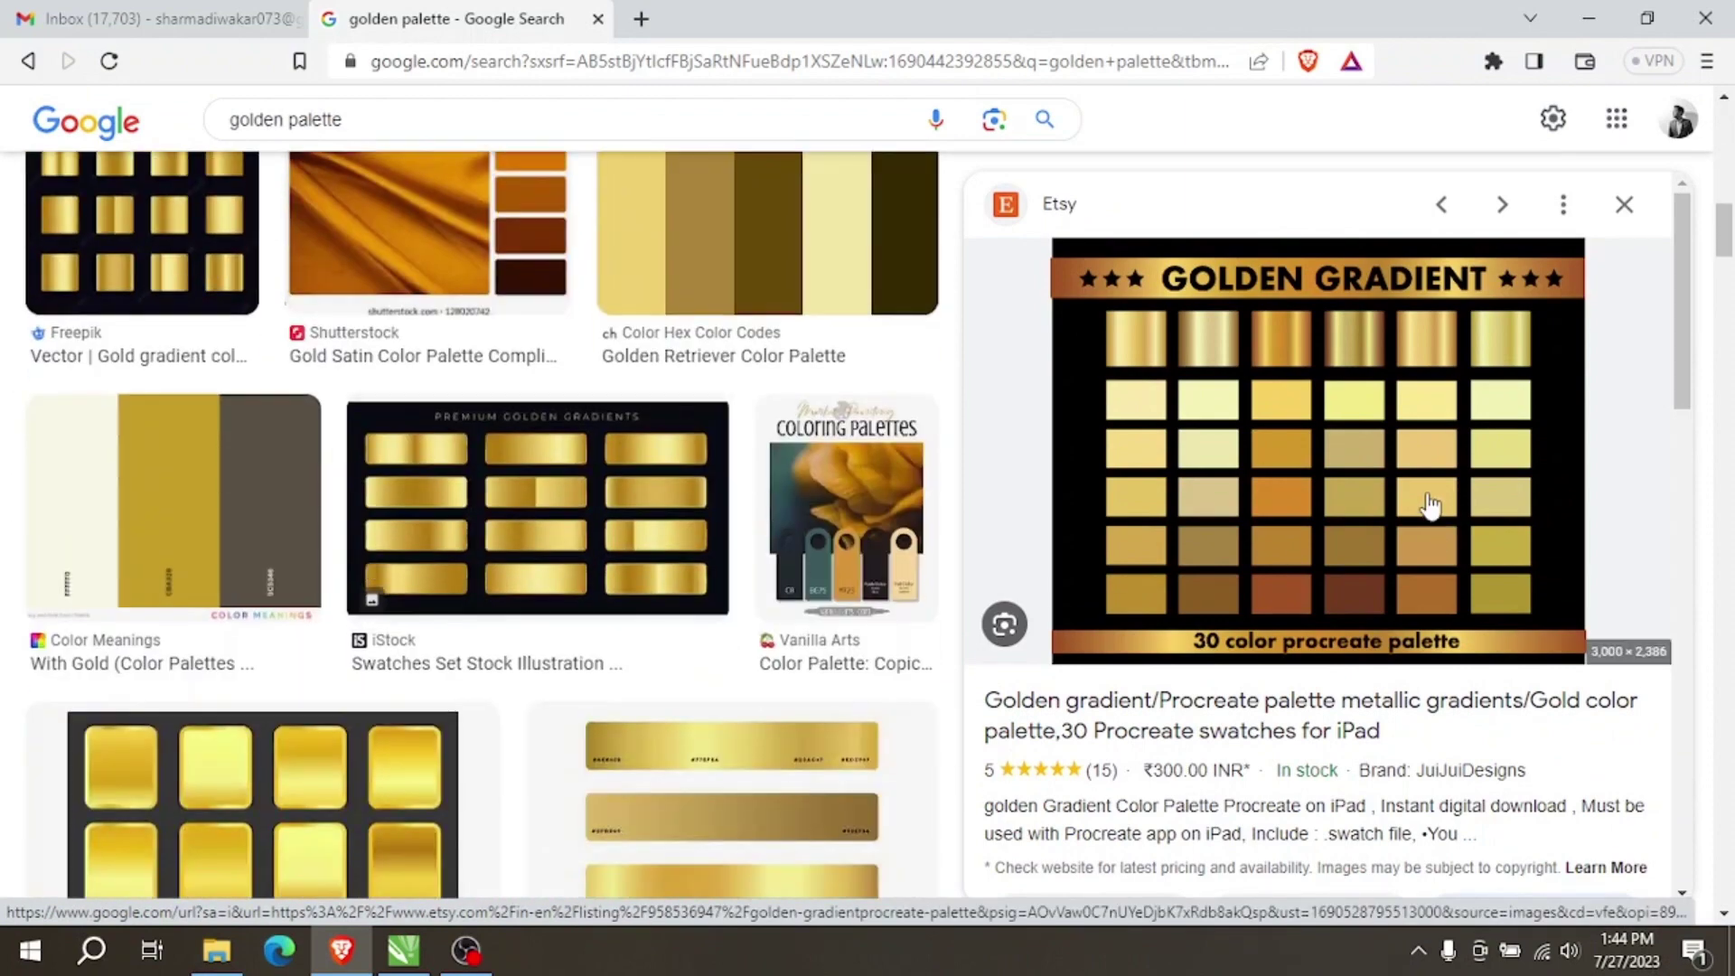
Switch back to CorelDRAW and move the golden gradient palette image closer to the swatch column, to about X 452 mm, Y 33 mm.
{"action": "scroll", "coordinate": [488, 452], "scroll_direction": "up", "scroll_amount": 5}
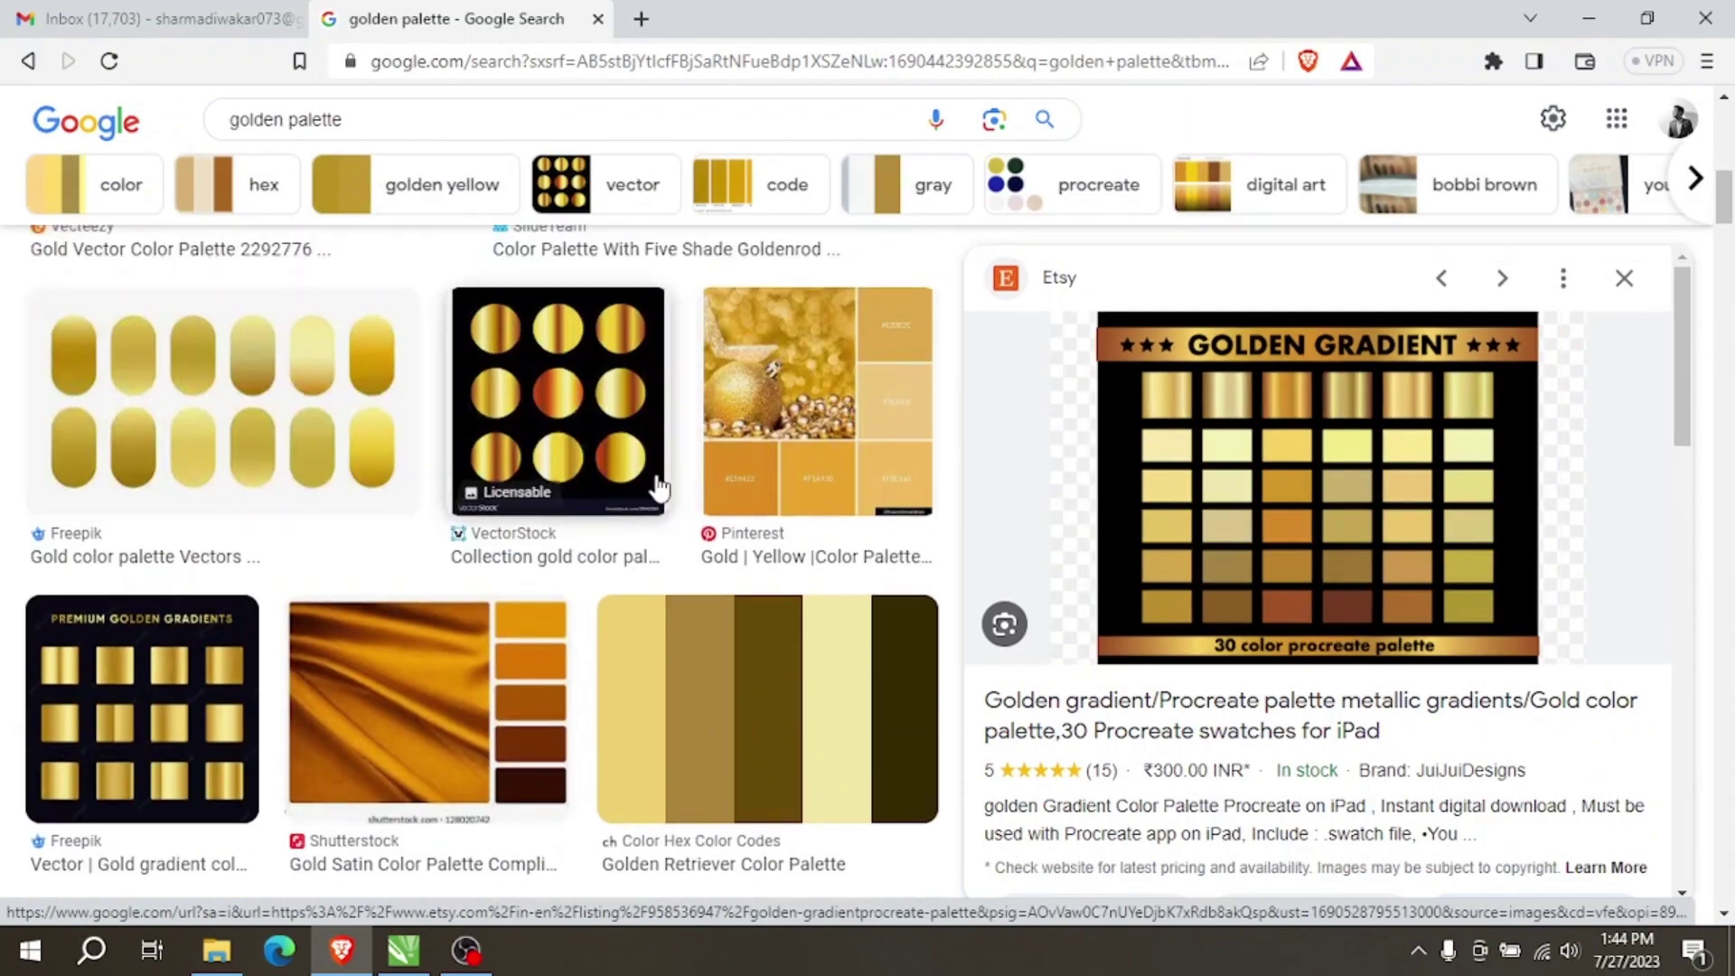
{"action": "scroll", "coordinate": [705, 442], "scroll_direction": "down", "scroll_amount": 5}
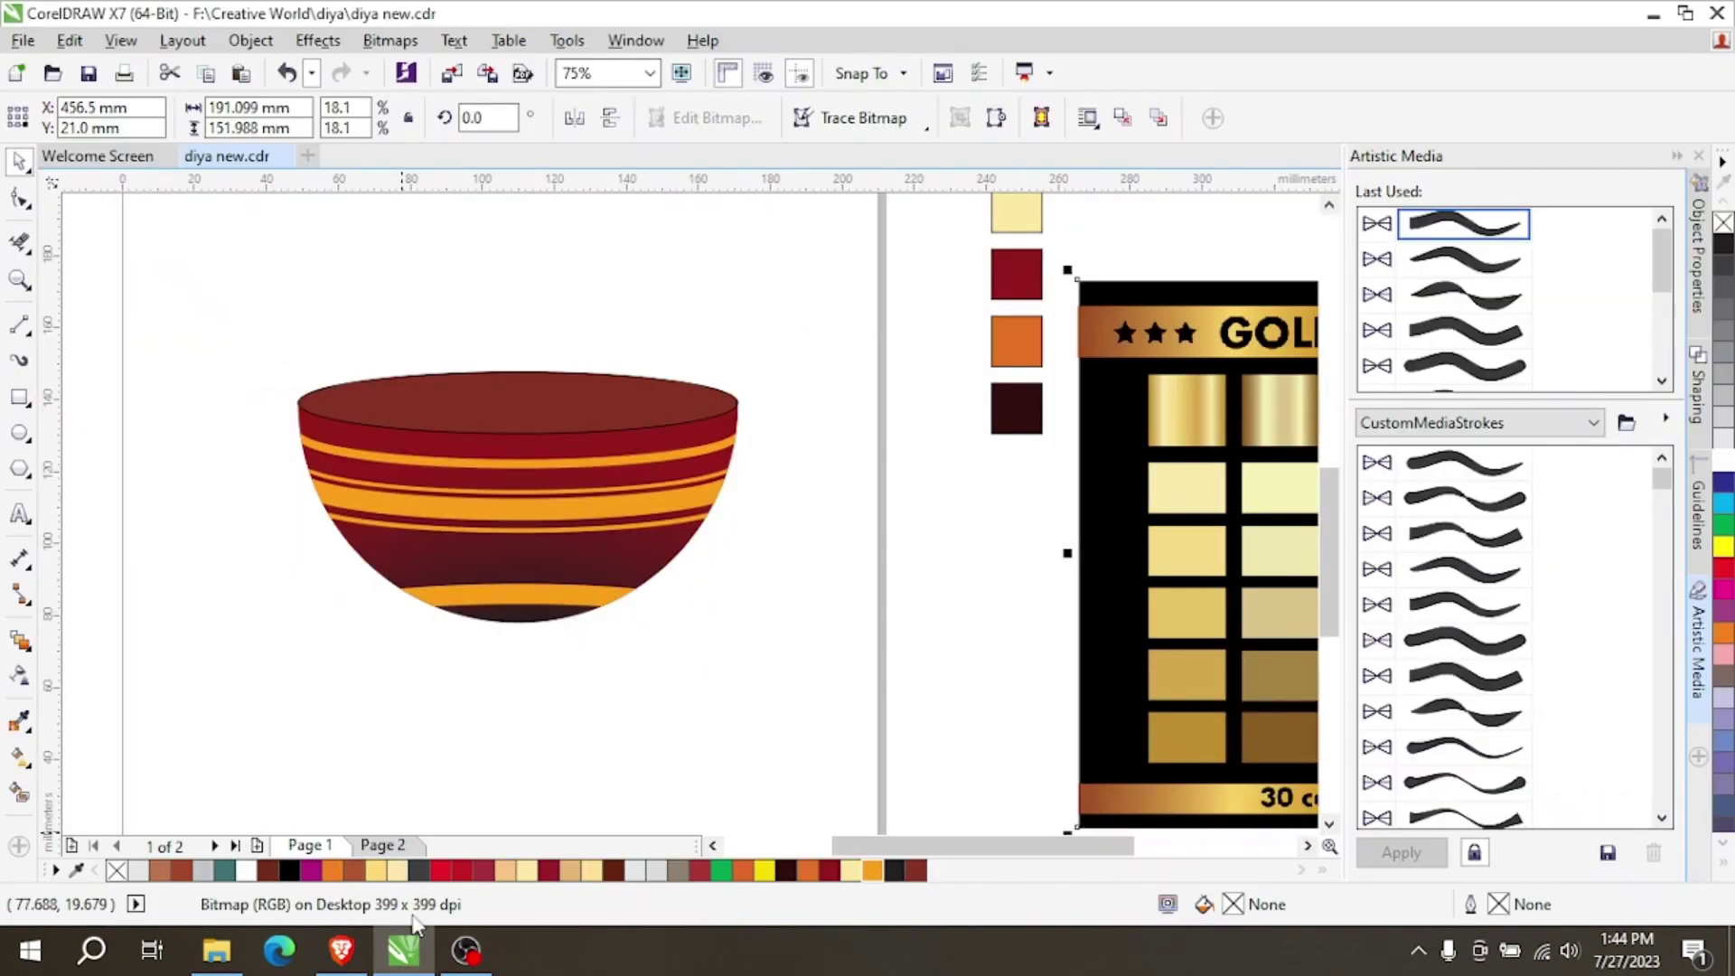
{"action": "left_click", "coordinate": [403, 949]}
{"action": "scroll", "coordinate": [449, 462], "scroll_direction": "down", "scroll_amount": 2}
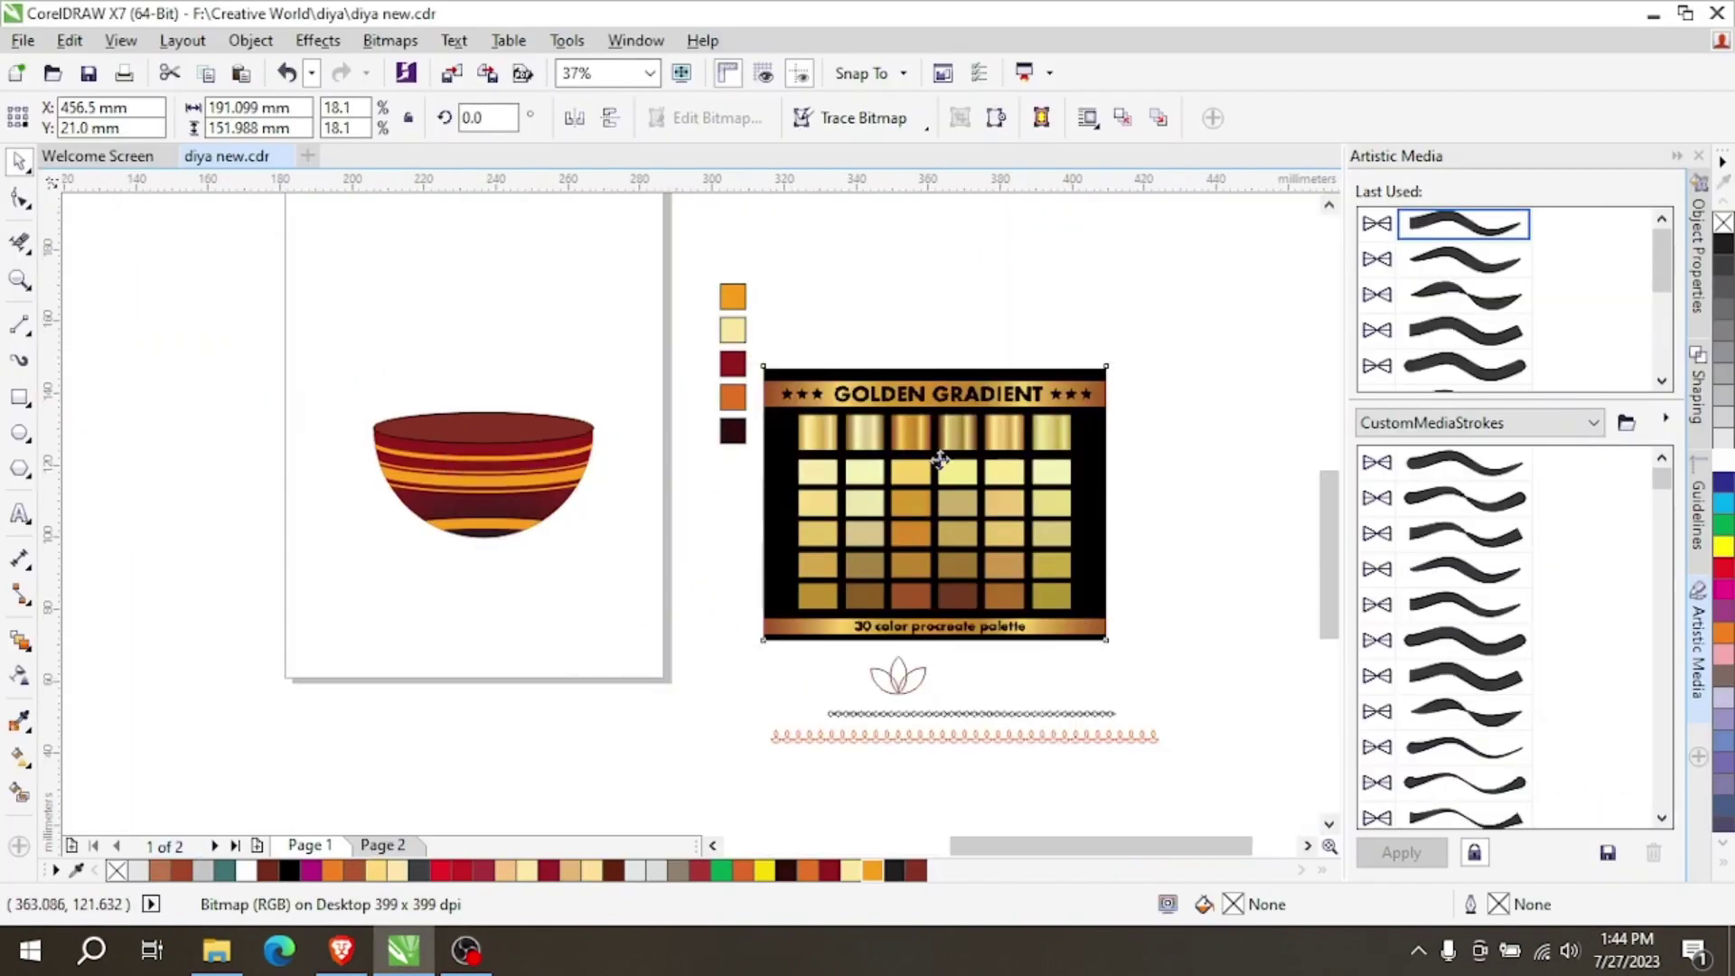
{"action": "scroll", "coordinate": [926, 447], "scroll_direction": "up", "scroll_amount": 2}
{"action": "scroll", "coordinate": [930, 449], "scroll_direction": "down", "scroll_amount": 2}
{"action": "scroll", "coordinate": [755, 495], "scroll_direction": "up", "scroll_amount": 2}
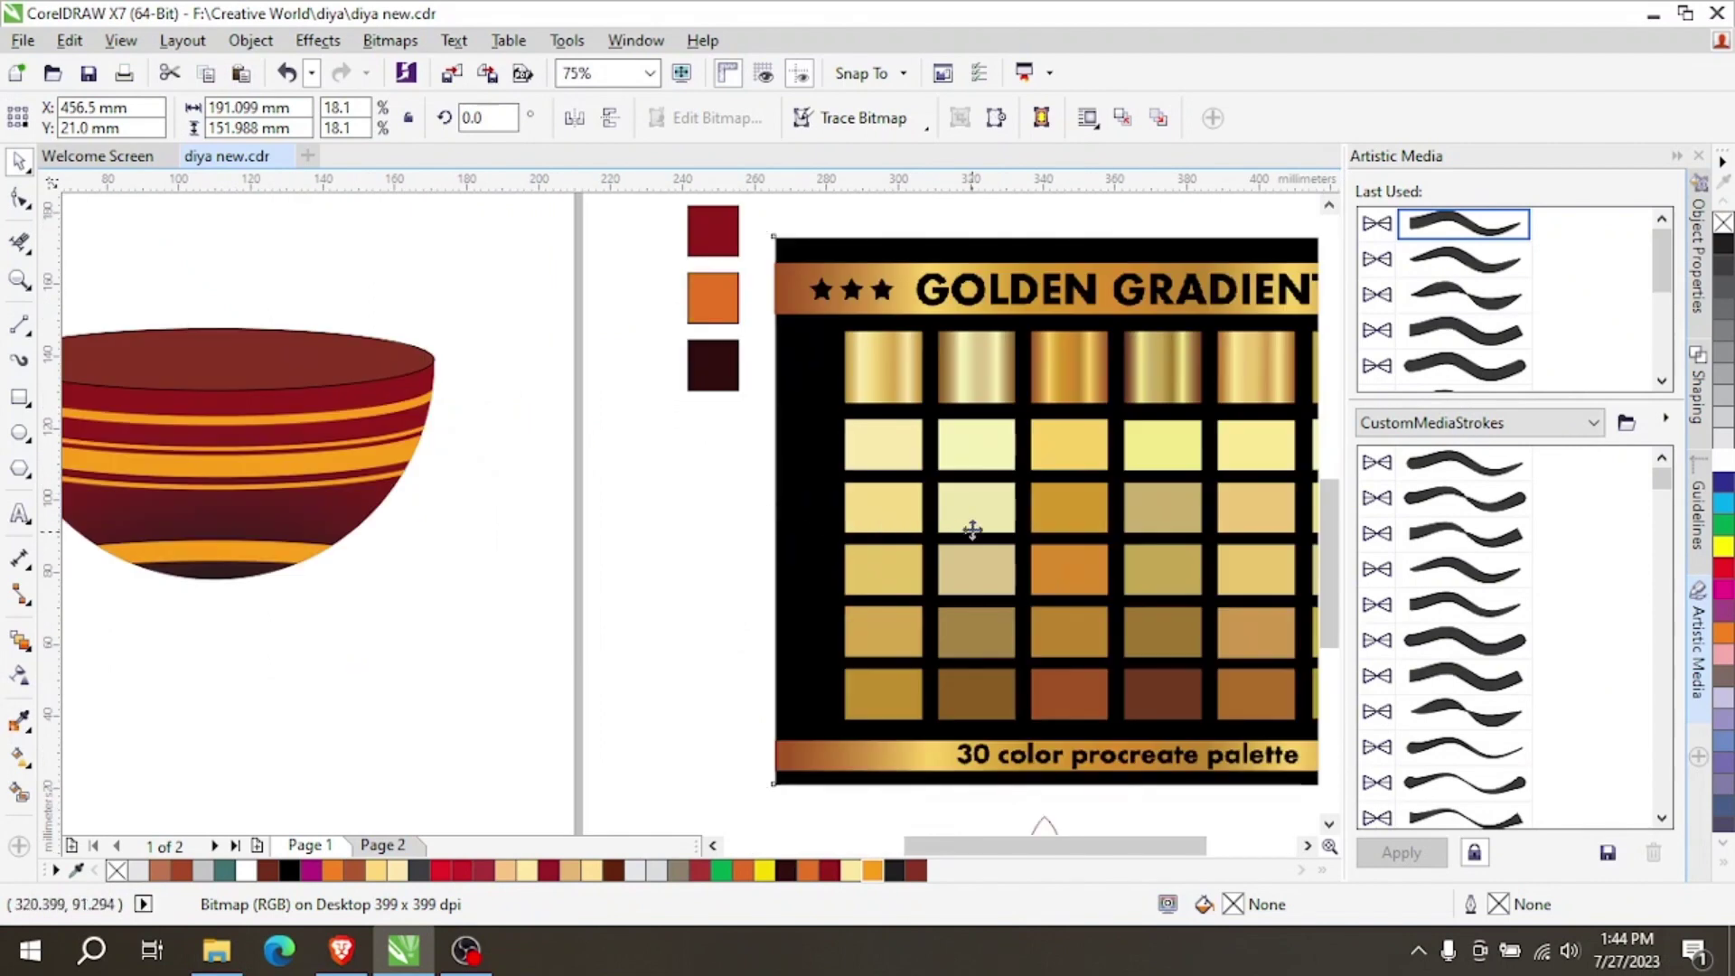
{"action": "scroll", "coordinate": [965, 515], "scroll_direction": "down", "scroll_amount": 1}
{"action": "scroll", "coordinate": [669, 523], "scroll_direction": "up", "scroll_amount": 1}
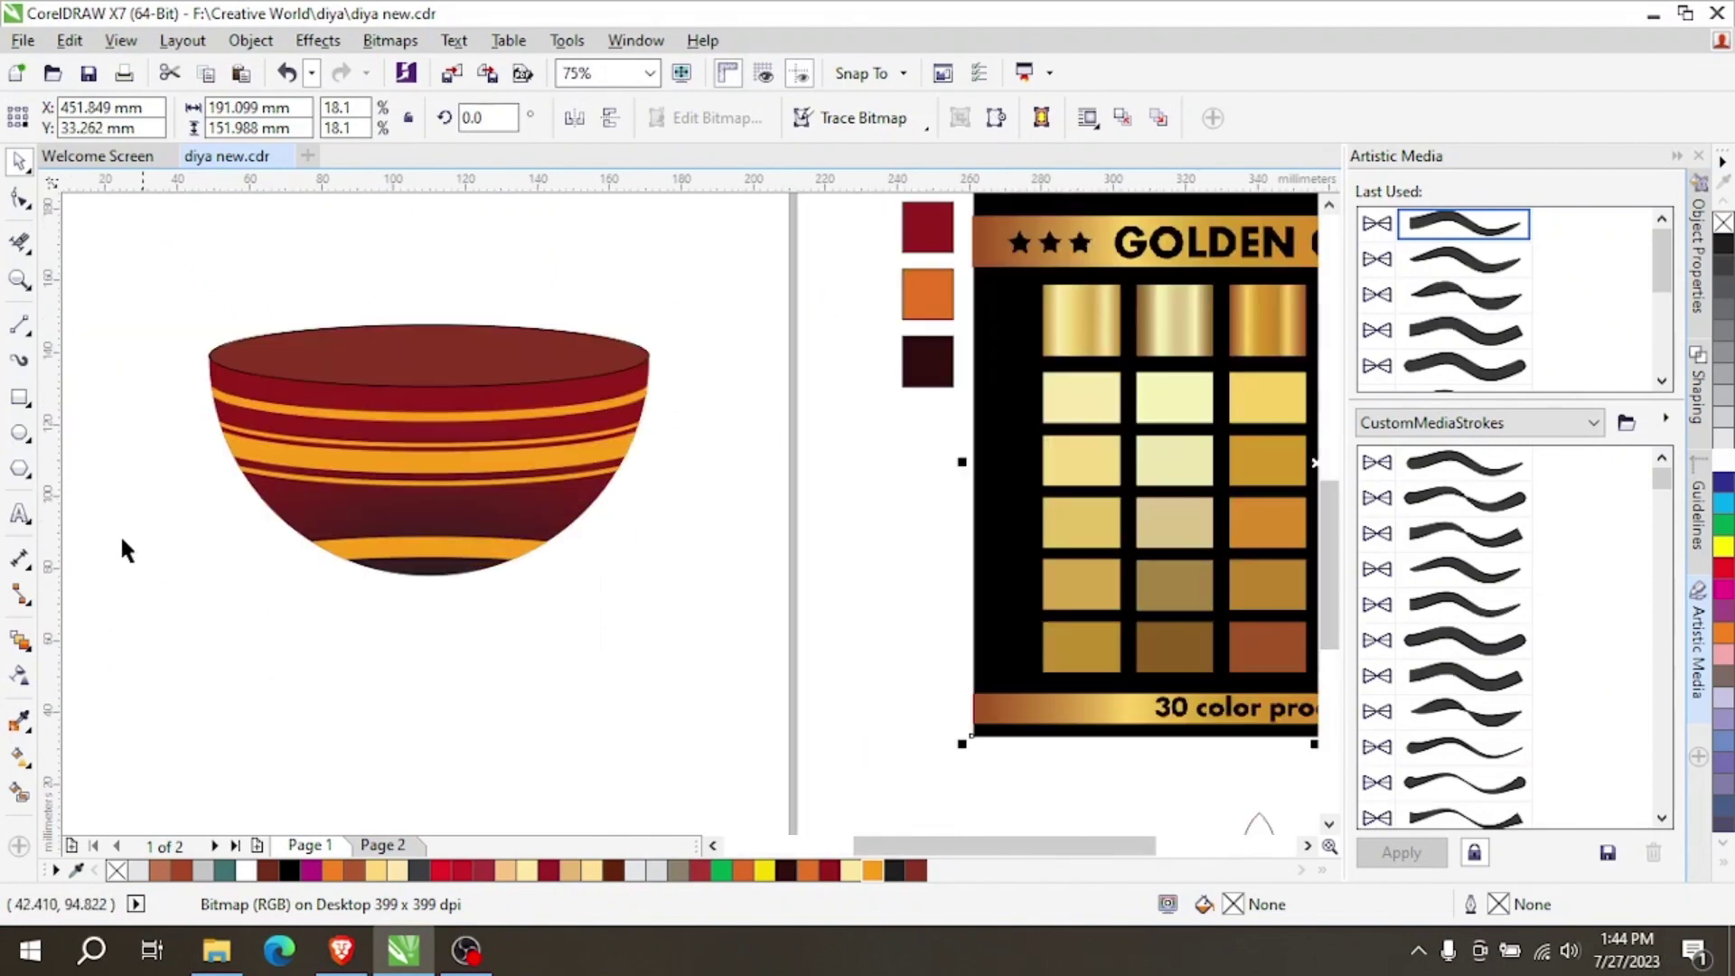
Apply a linear fountain fill to the bowl's wide middle band, running from its left edge to the bowl's center.
{"action": "left_click", "coordinate": [19, 759]}
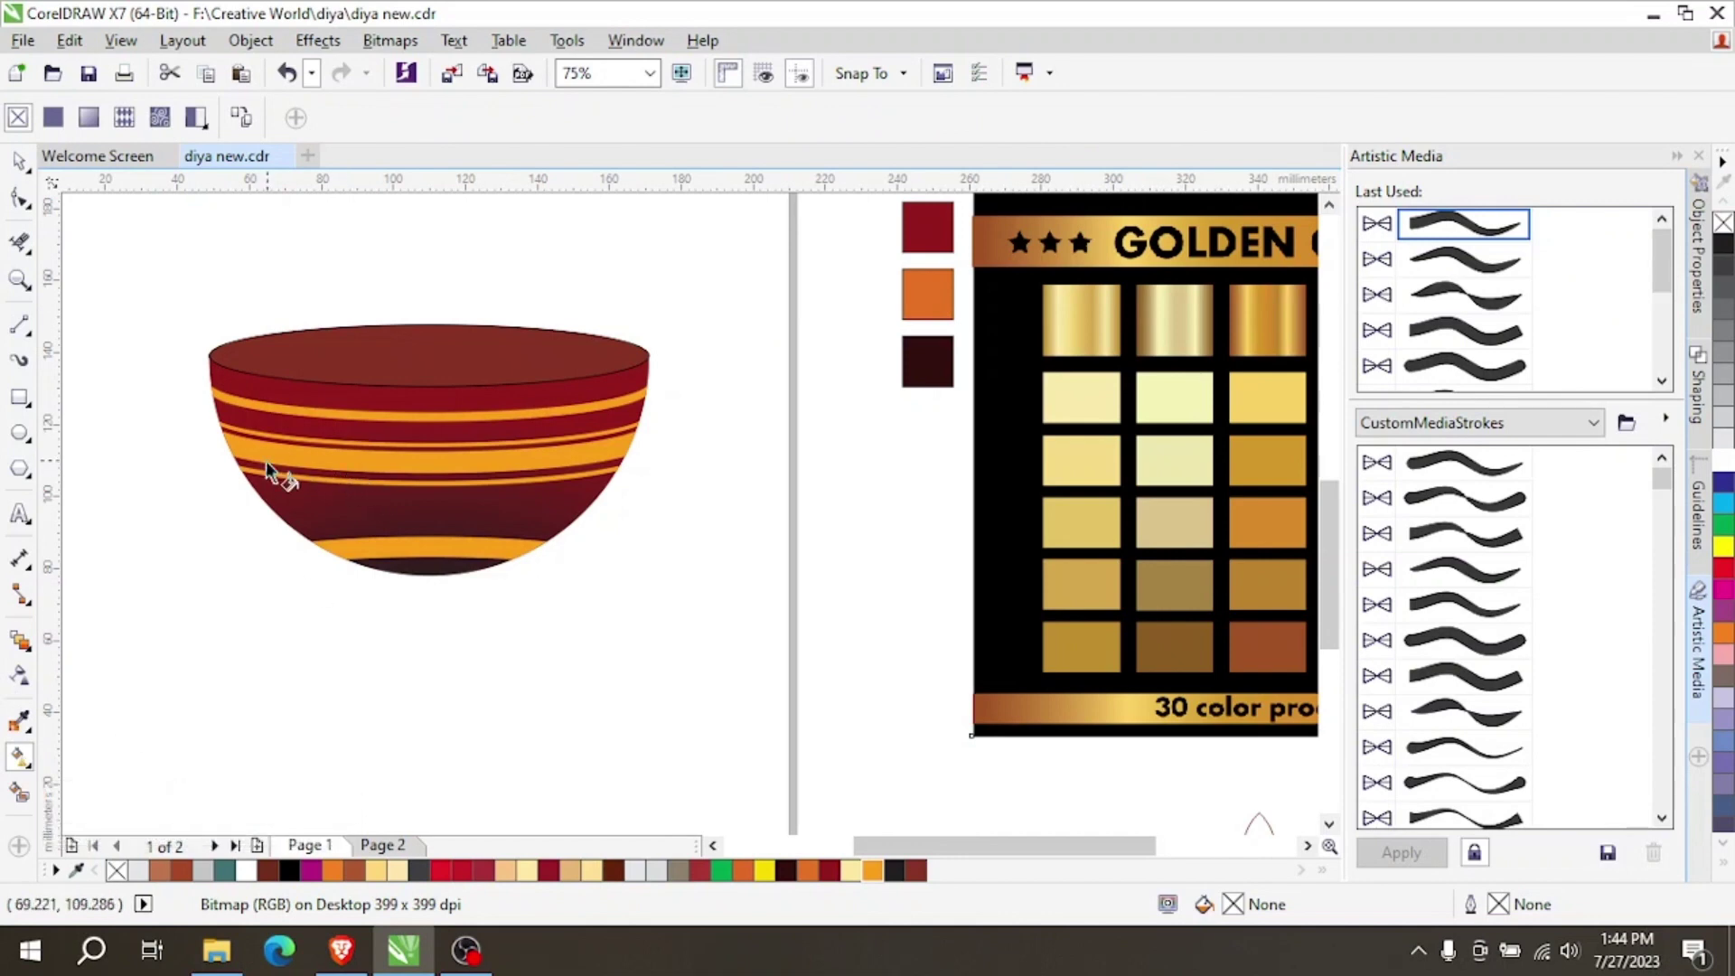
{"action": "left_click", "coordinate": [233, 459]}
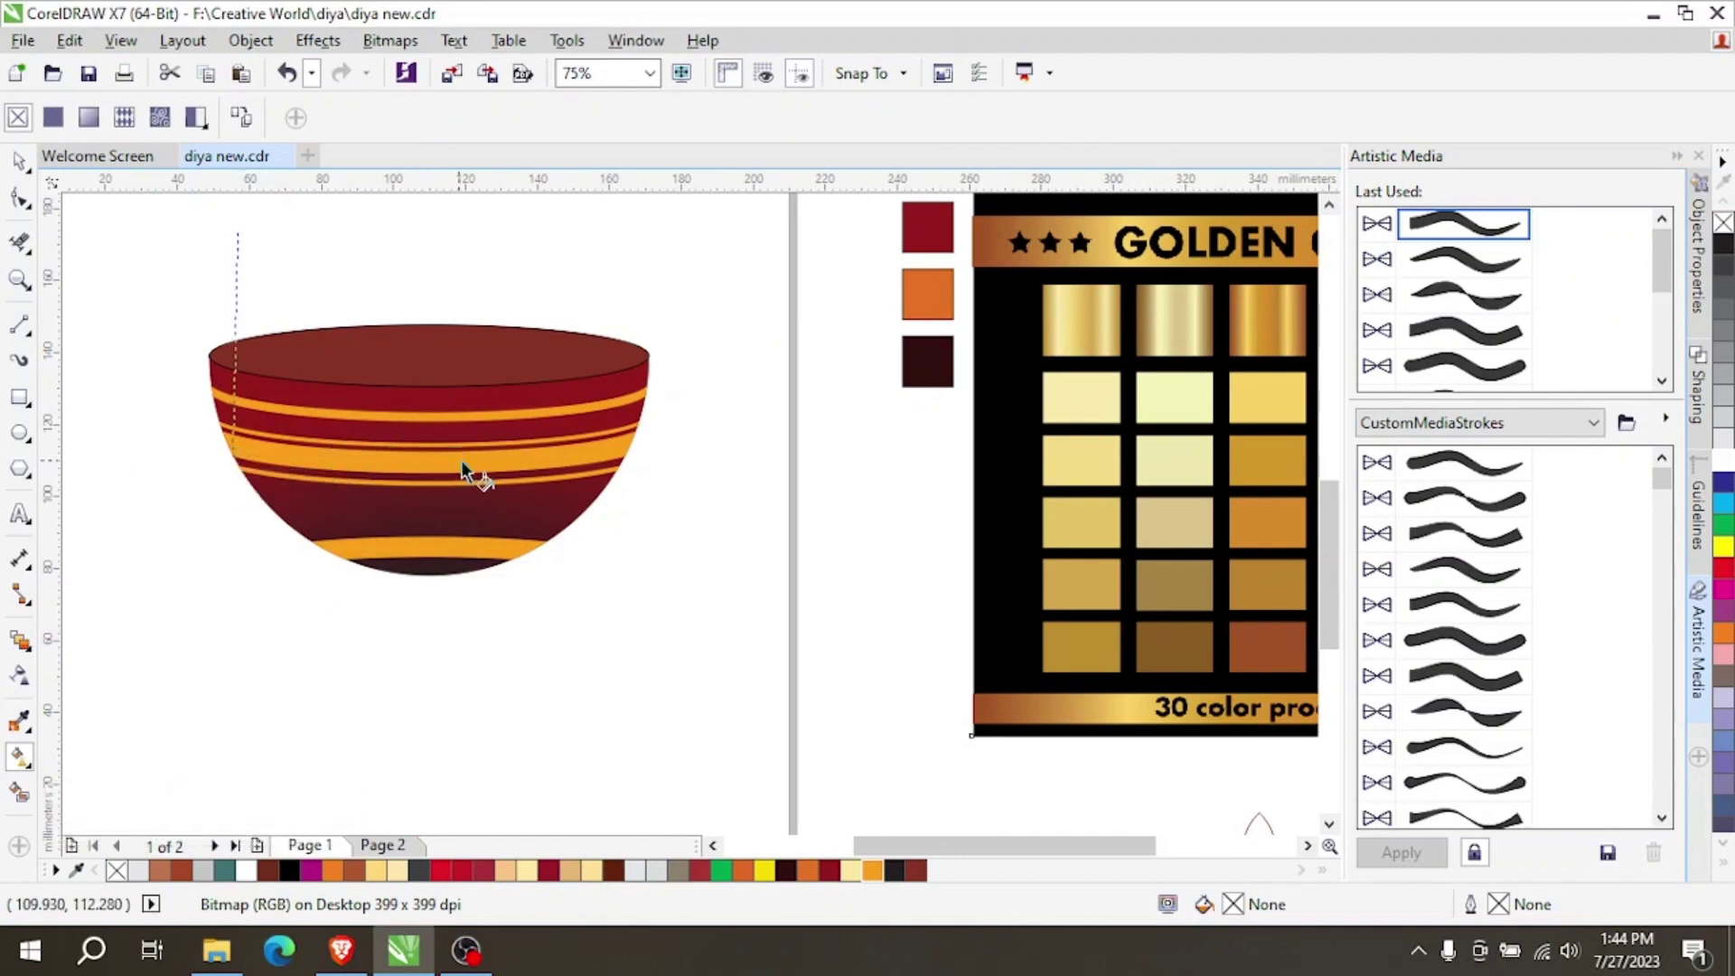
{"action": "left_click_drag", "start_coordinate": [578, 488], "coordinate": [617, 485]}
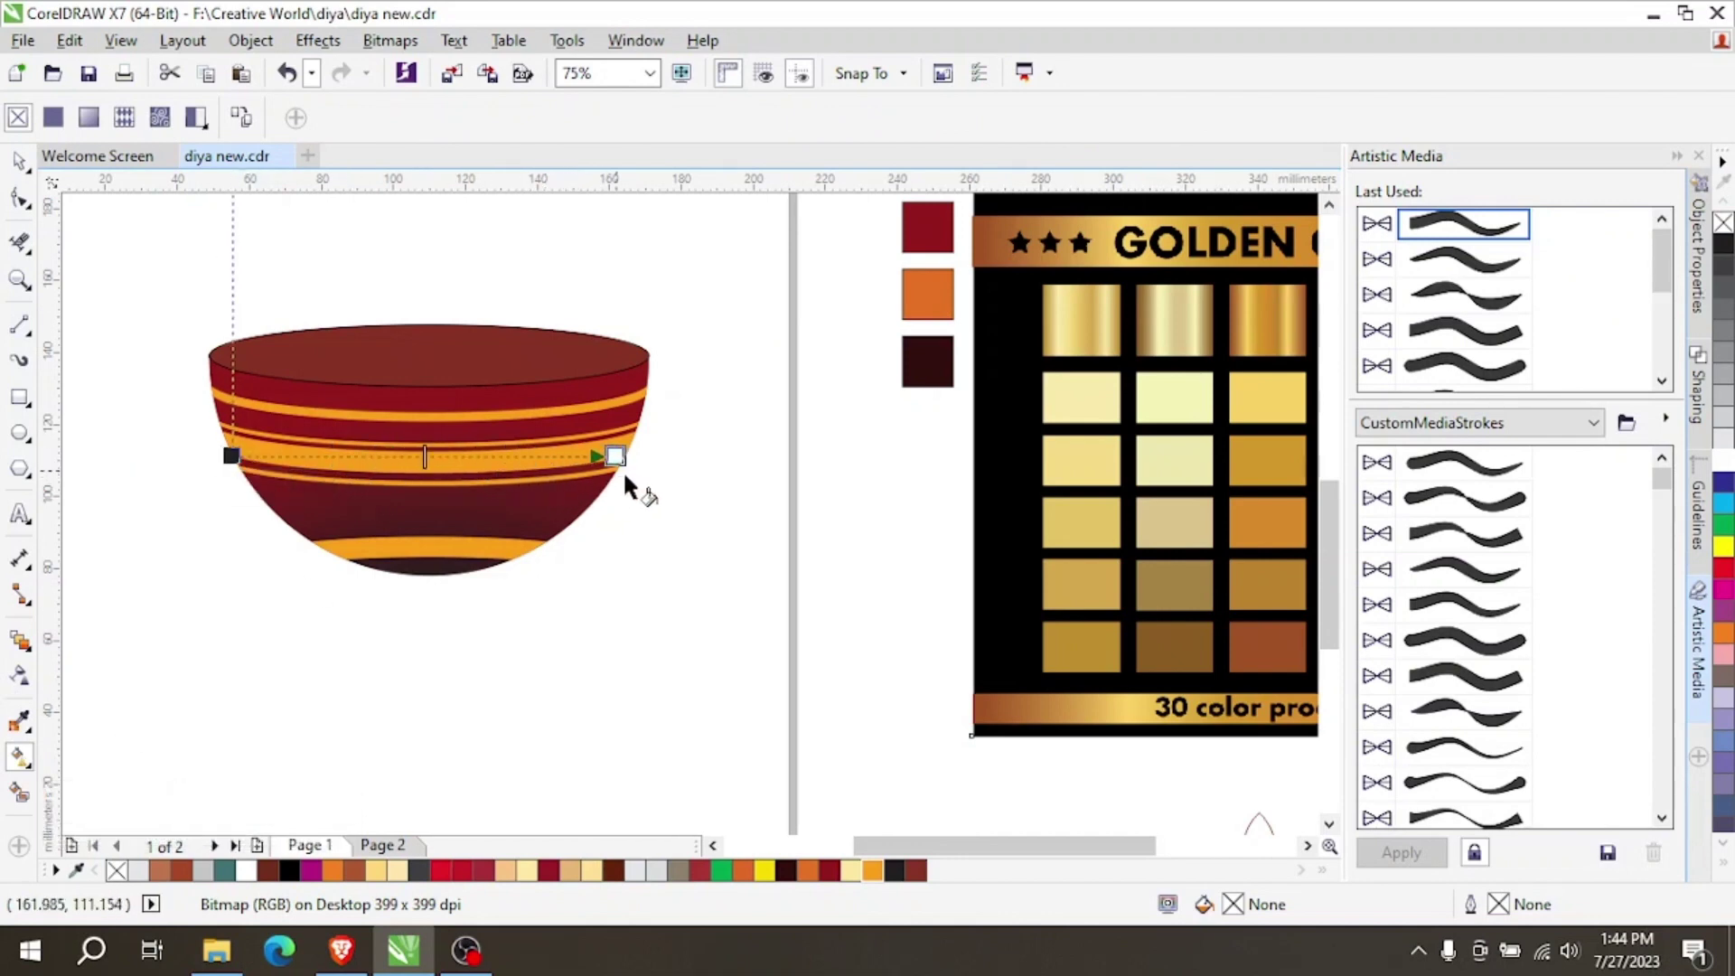
{"action": "left_click", "coordinate": [1019, 517]}
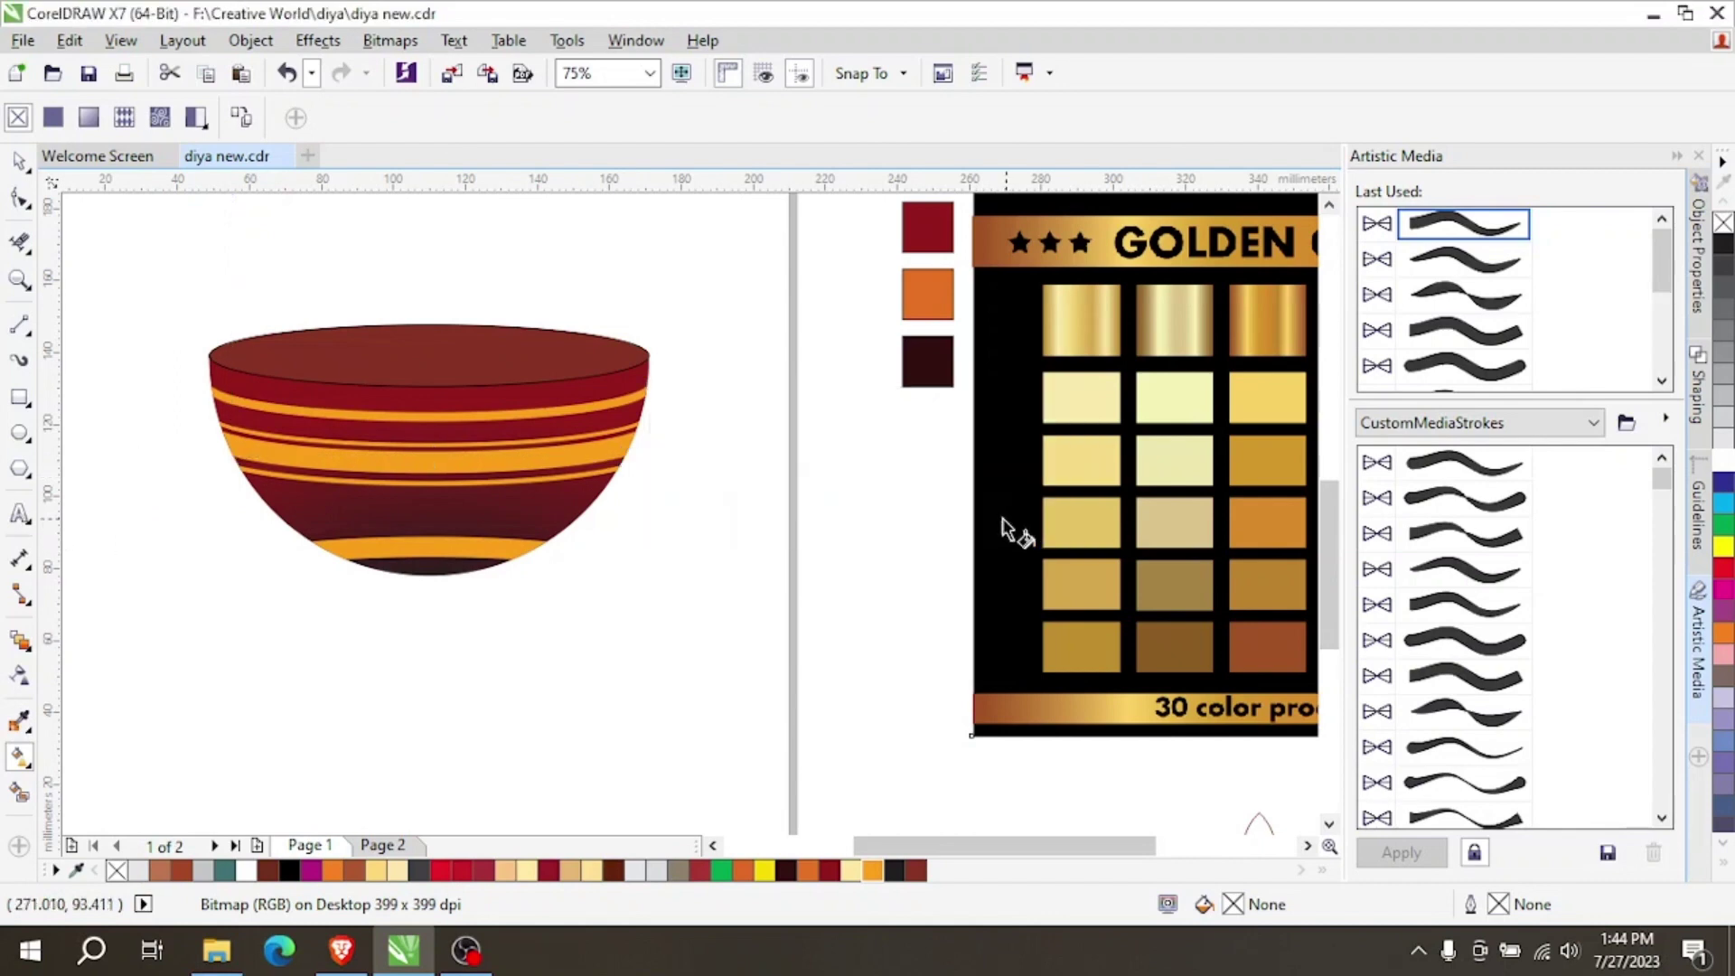
{"action": "left_click", "coordinate": [240, 463]}
{"action": "left_click_drag", "start_coordinate": [219, 450], "coordinate": [426, 445]}
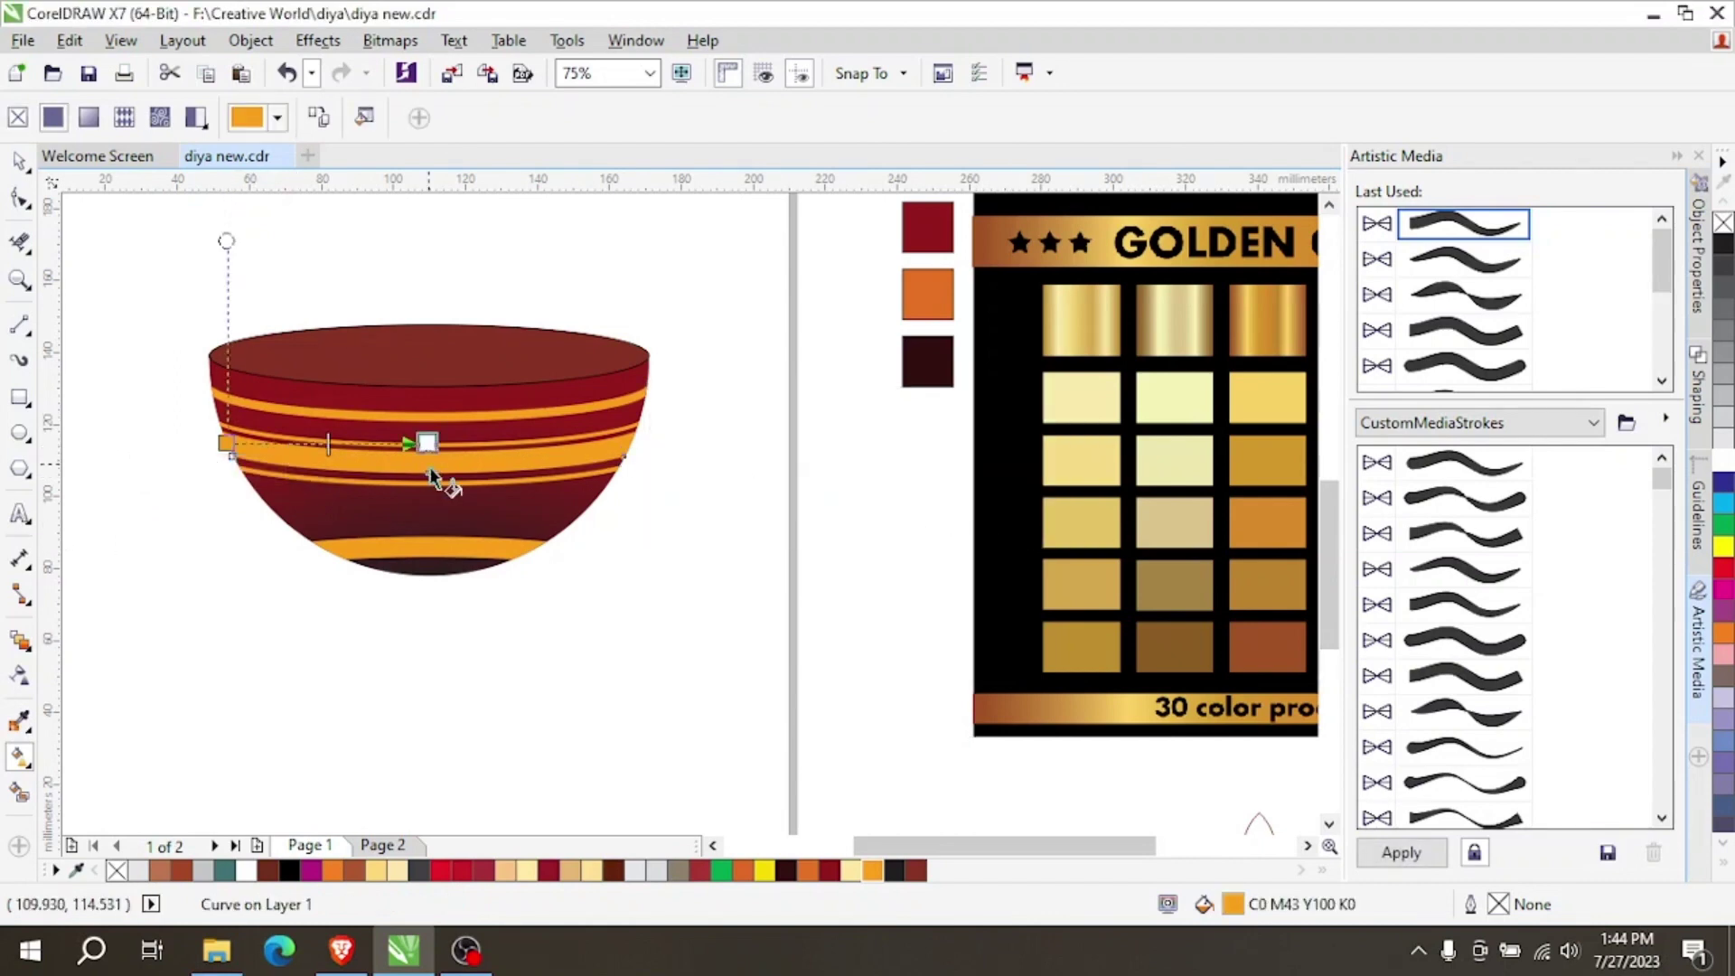
{"action": "scroll", "coordinate": [291, 433], "scroll_direction": "up", "scroll_amount": 2}
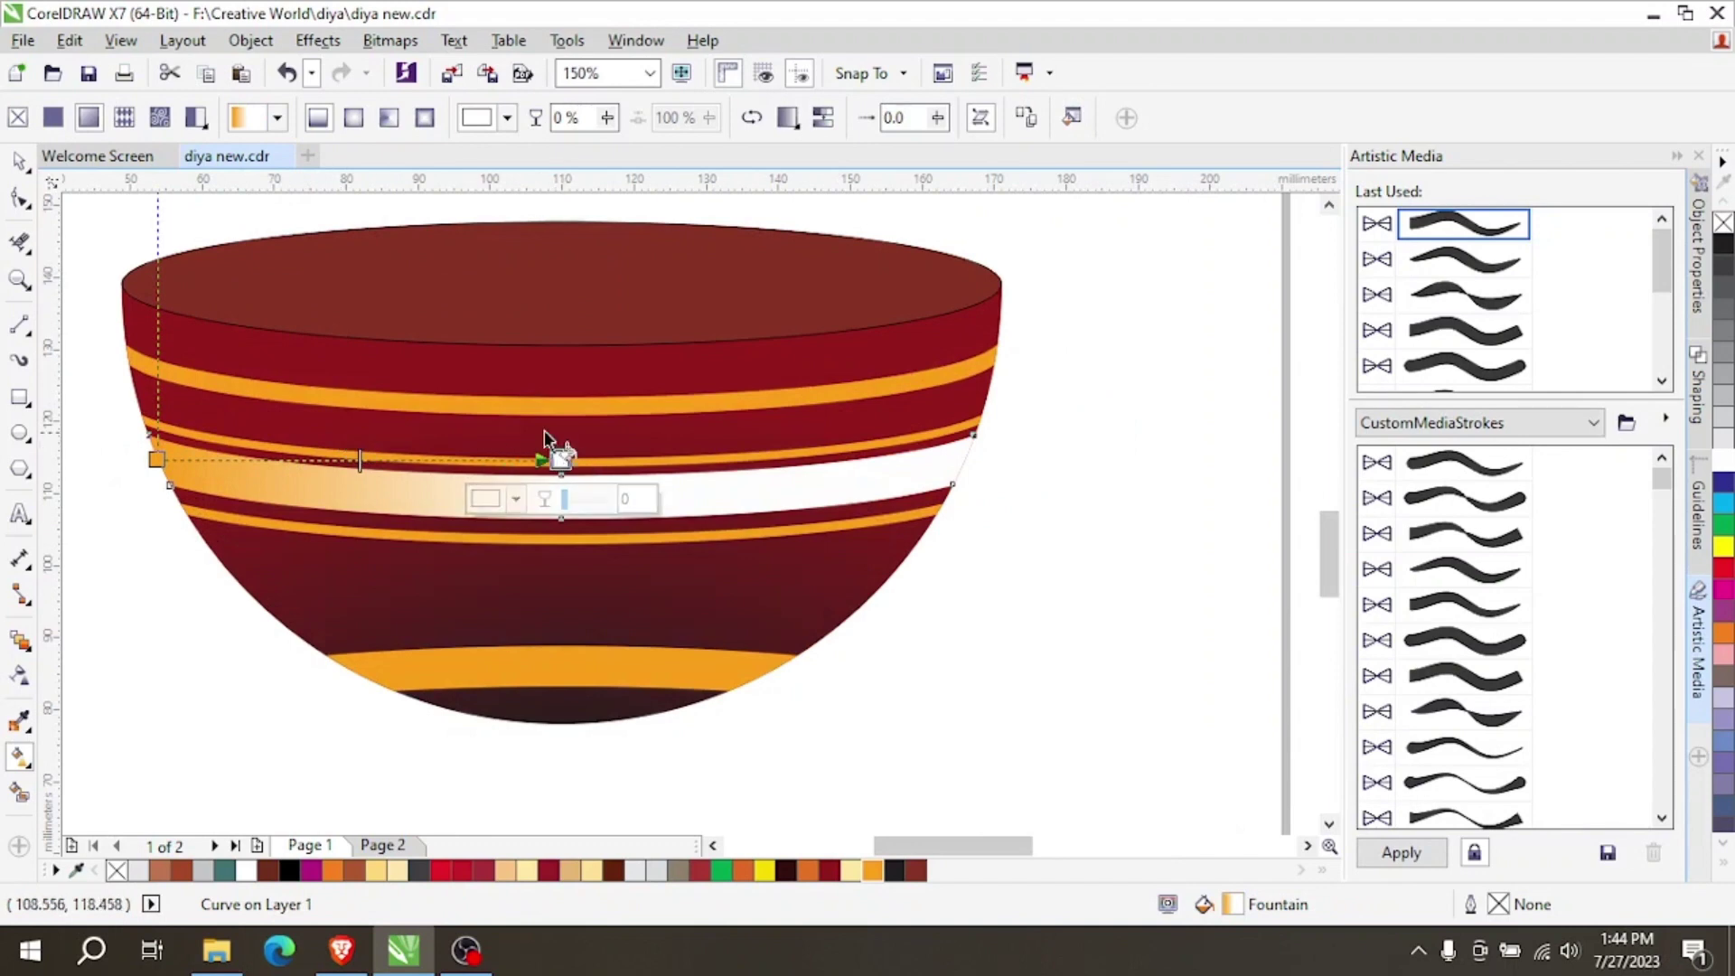
{"action": "scroll", "coordinate": [554, 453], "scroll_direction": "down", "scroll_amount": 2}
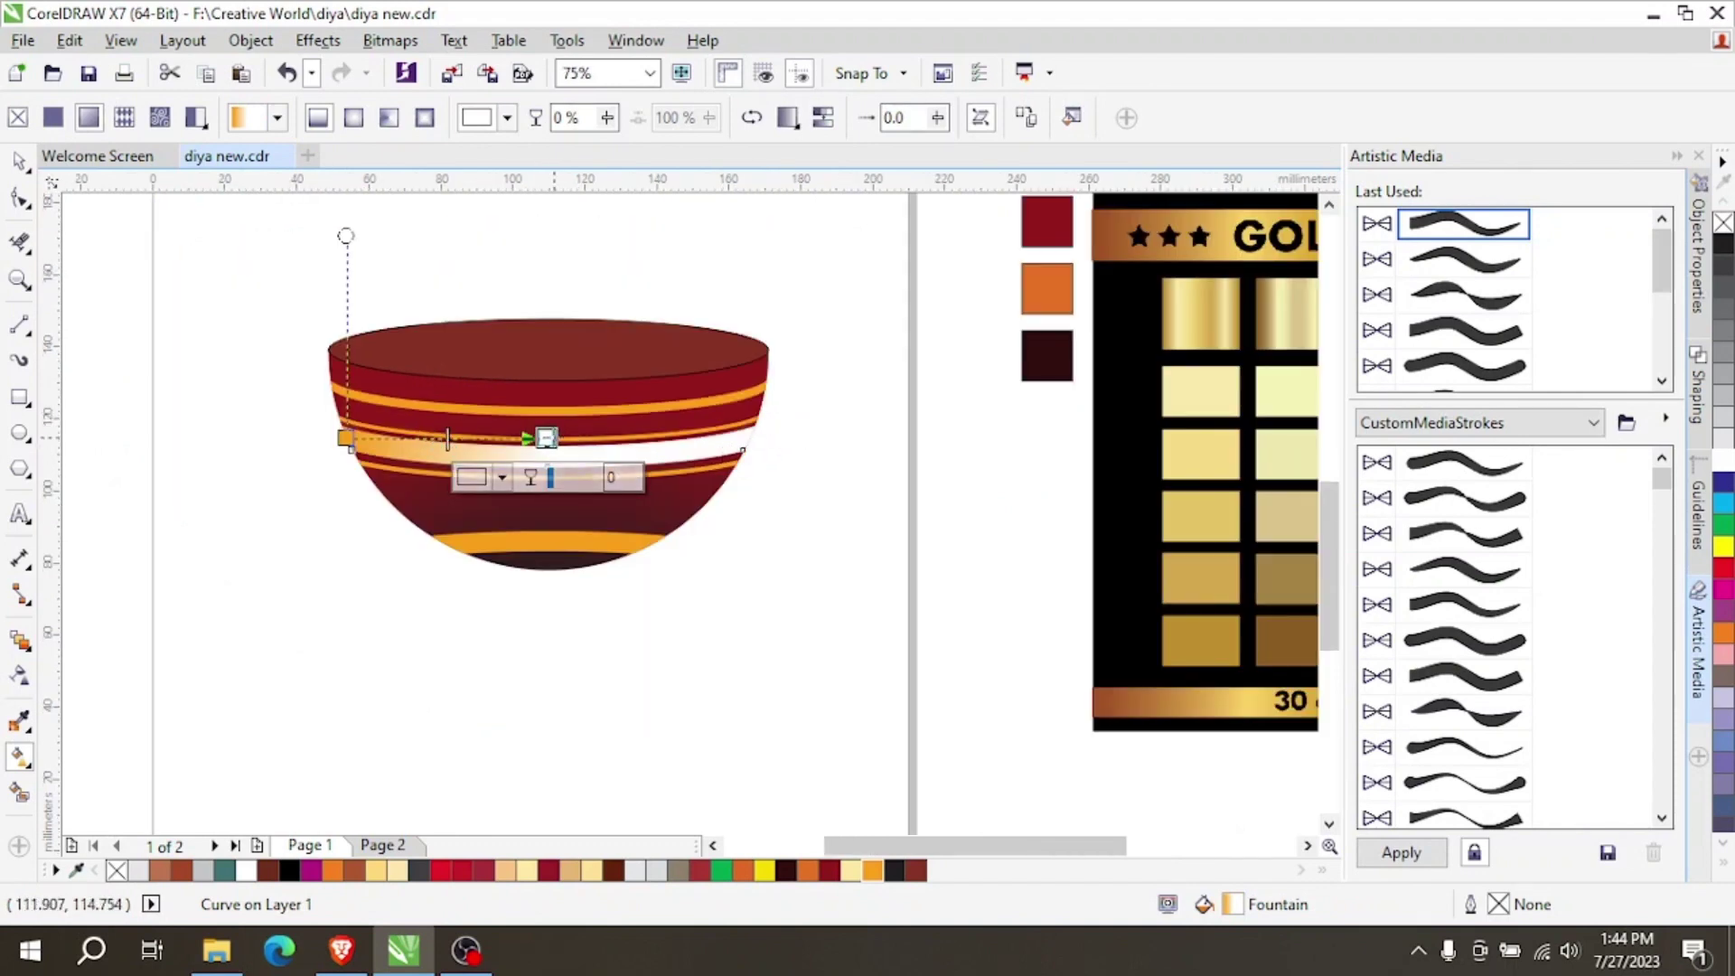
Set the end color of the middle band's gradient to pale gold #F8EAAB sampled from the palette image.
{"action": "left_click", "coordinate": [502, 477]}
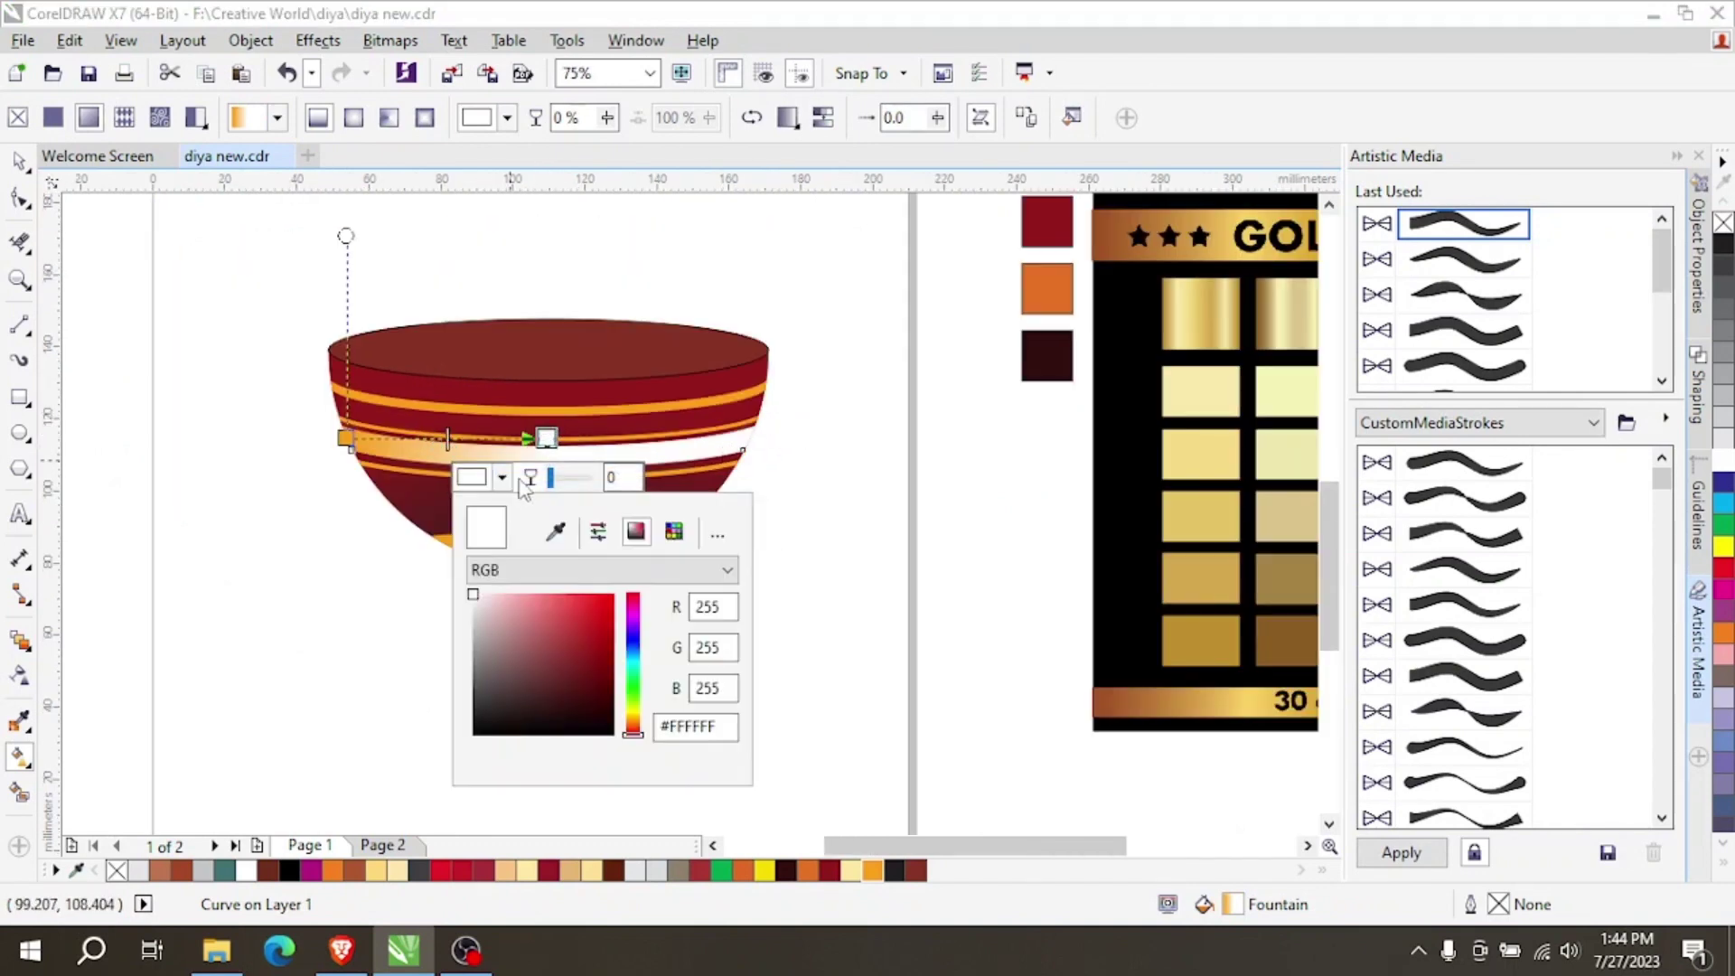
{"action": "left_click", "coordinate": [556, 532]}
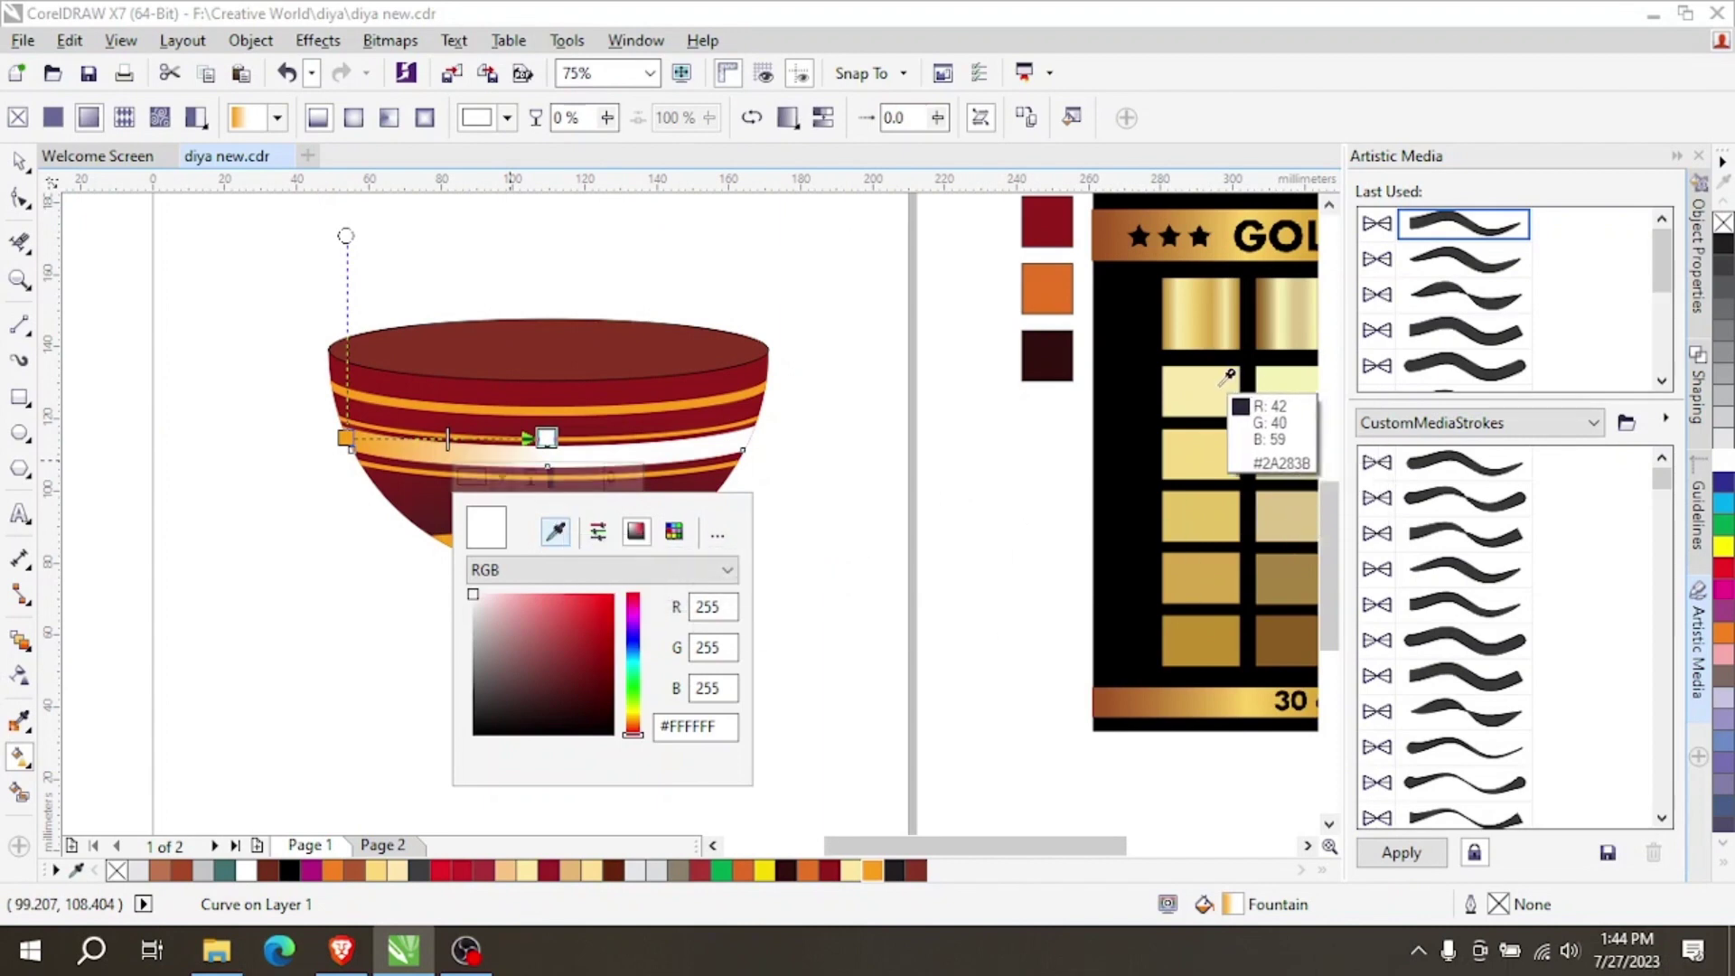
{"action": "left_click", "coordinate": [1213, 376]}
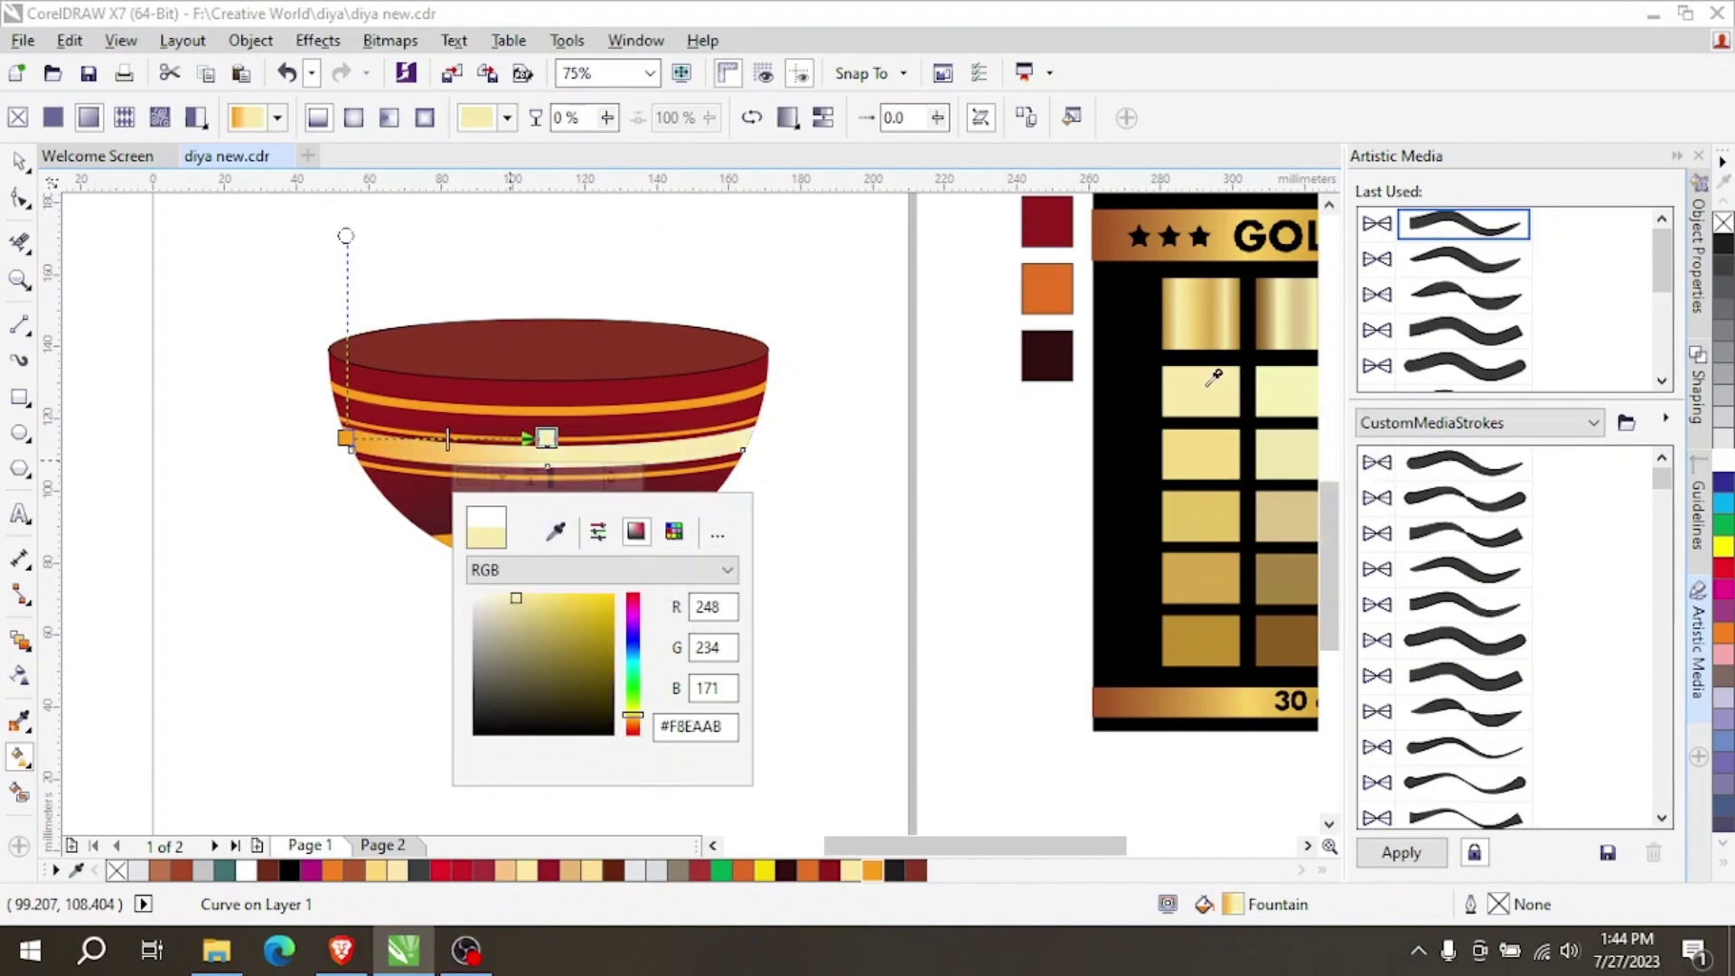
Add a gradient node at 75% on the middle band and color it #F6DC87 from the palette's second flat swatch.
{"action": "left_click", "coordinate": [501, 440]}
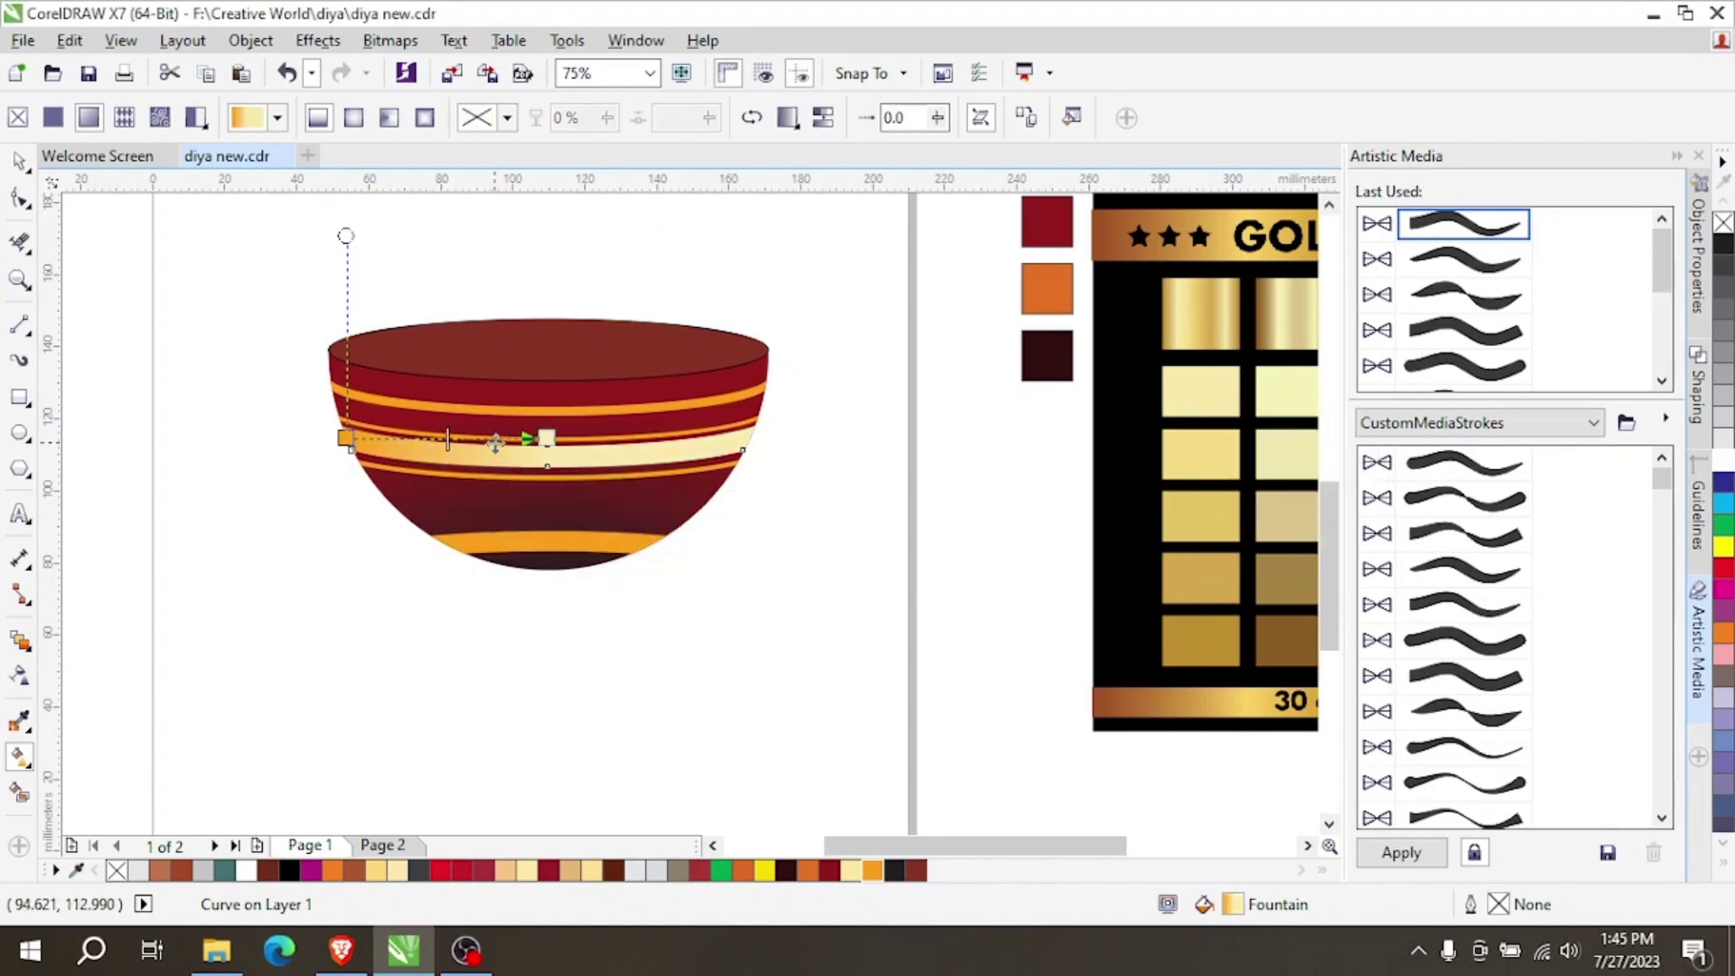
{"action": "double_click", "coordinate": [497, 439]}
{"action": "left_click", "coordinate": [453, 479]}
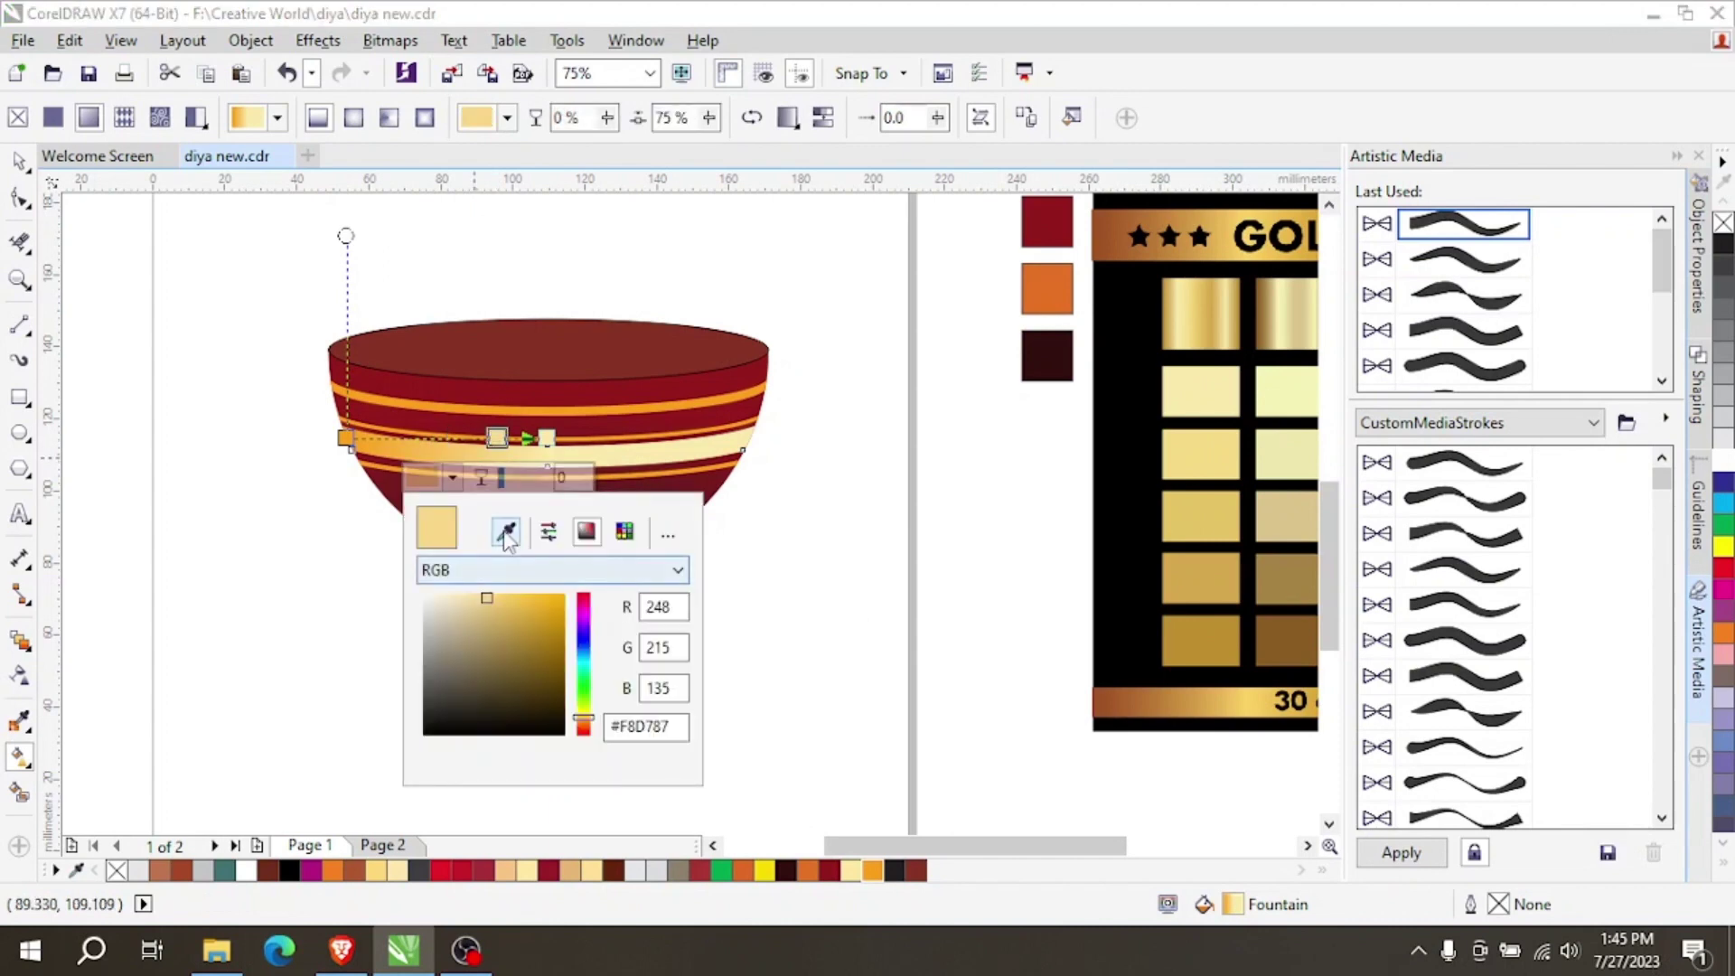
{"action": "left_click", "coordinate": [505, 531]}
{"action": "left_click", "coordinate": [1217, 444]}
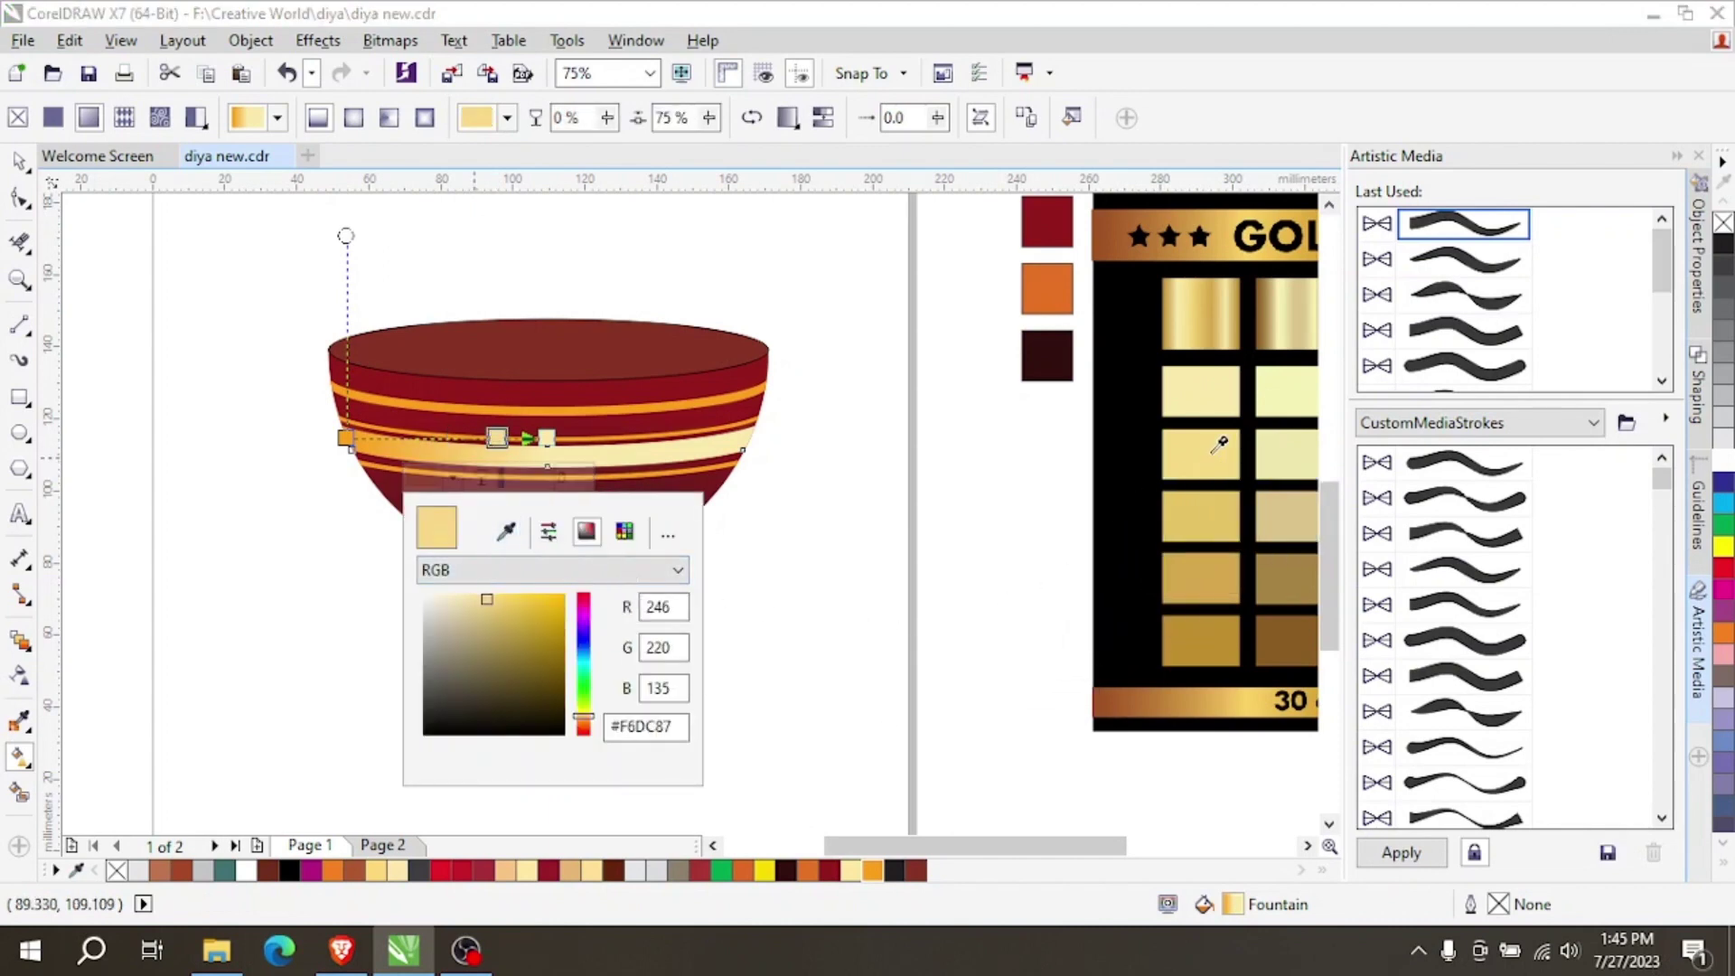
Add a gradient node at 52% on the middle band and color it #E5C464 from the palette's third flat swatch.
{"action": "left_click", "coordinate": [459, 440]}
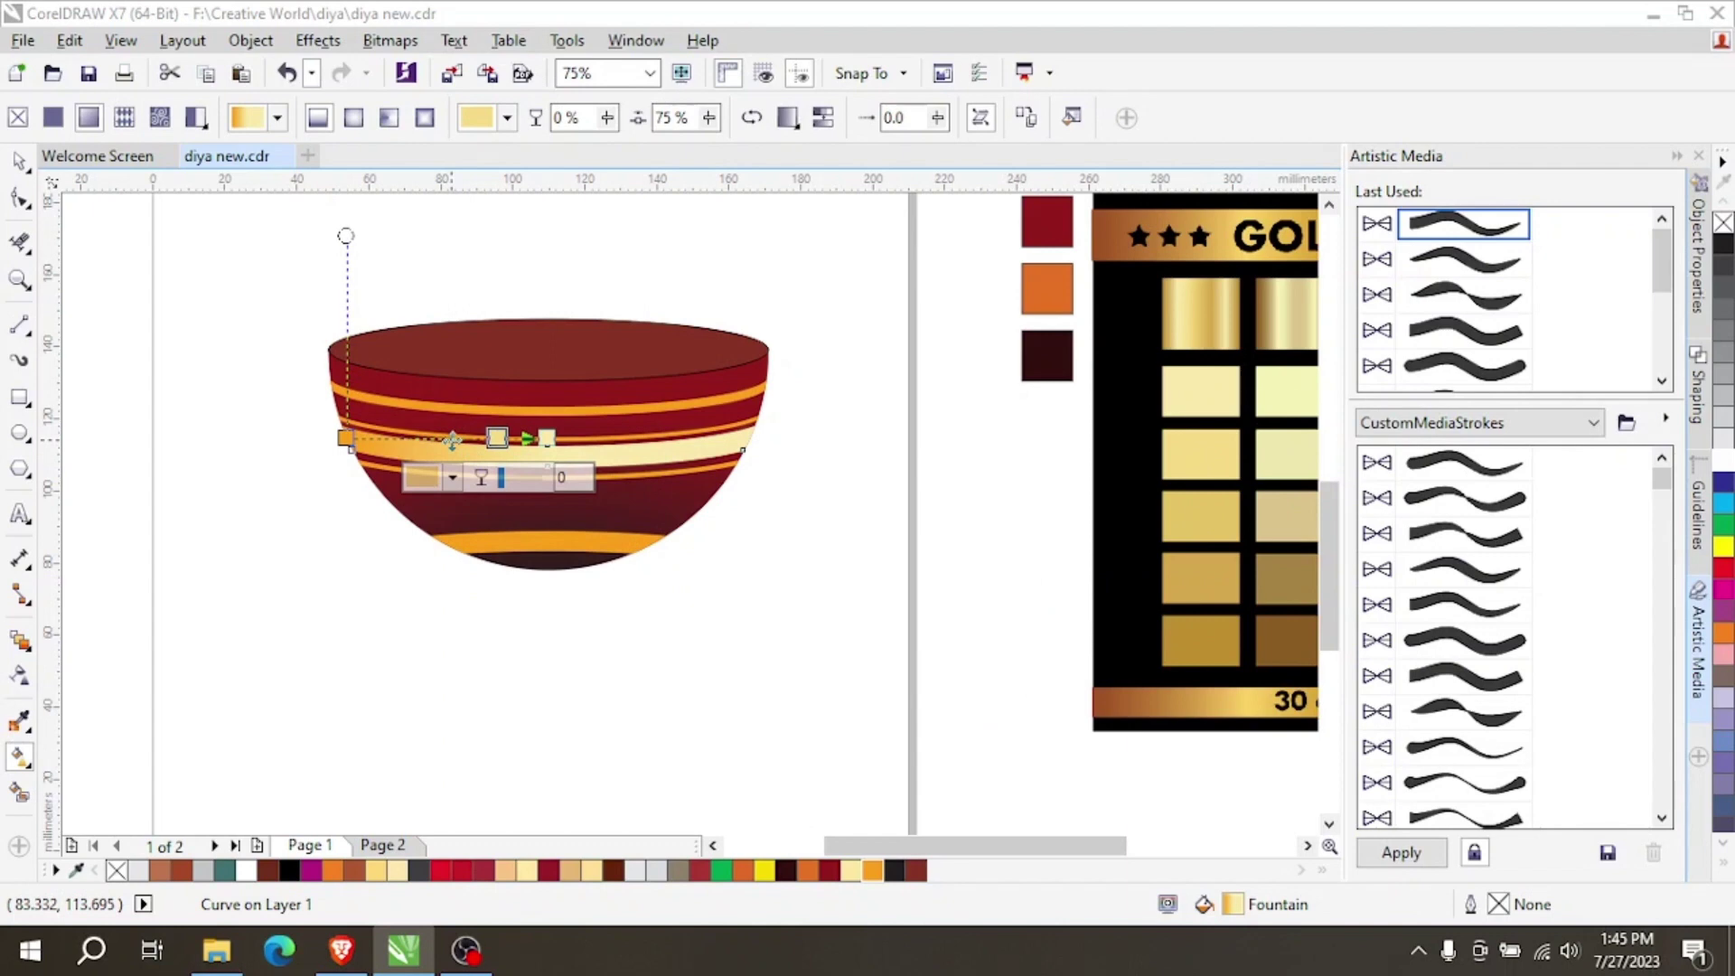
{"action": "double_click", "coordinate": [451, 440]}
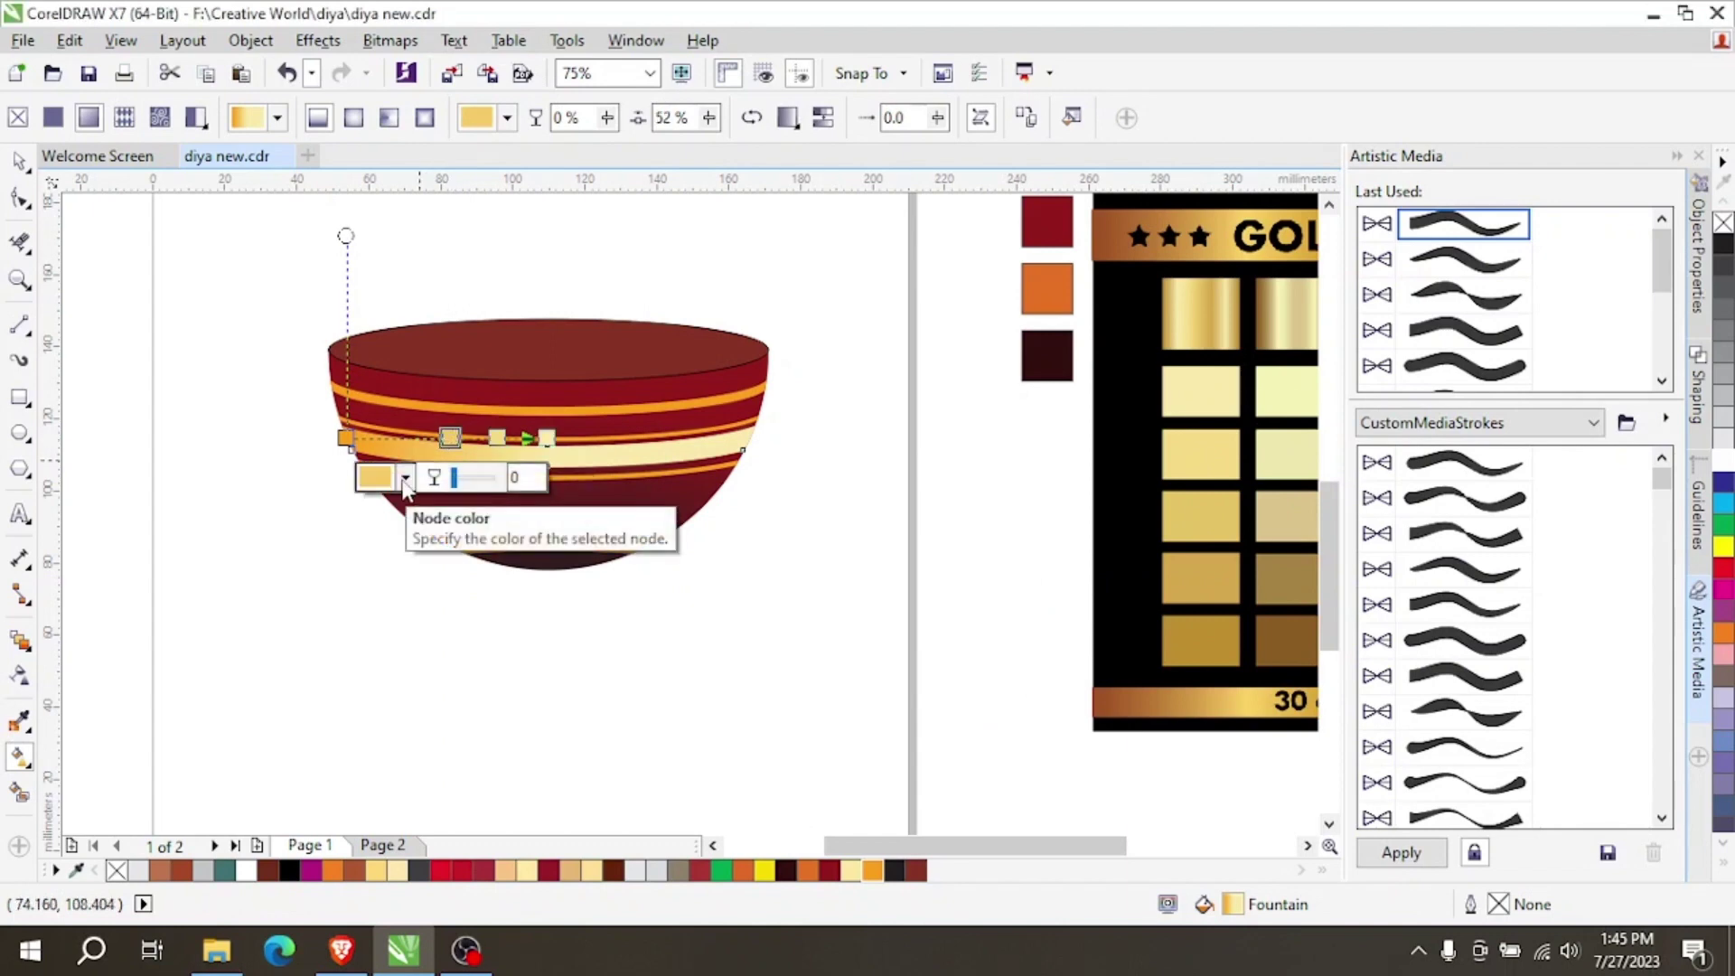
{"action": "left_click", "coordinate": [405, 479]}
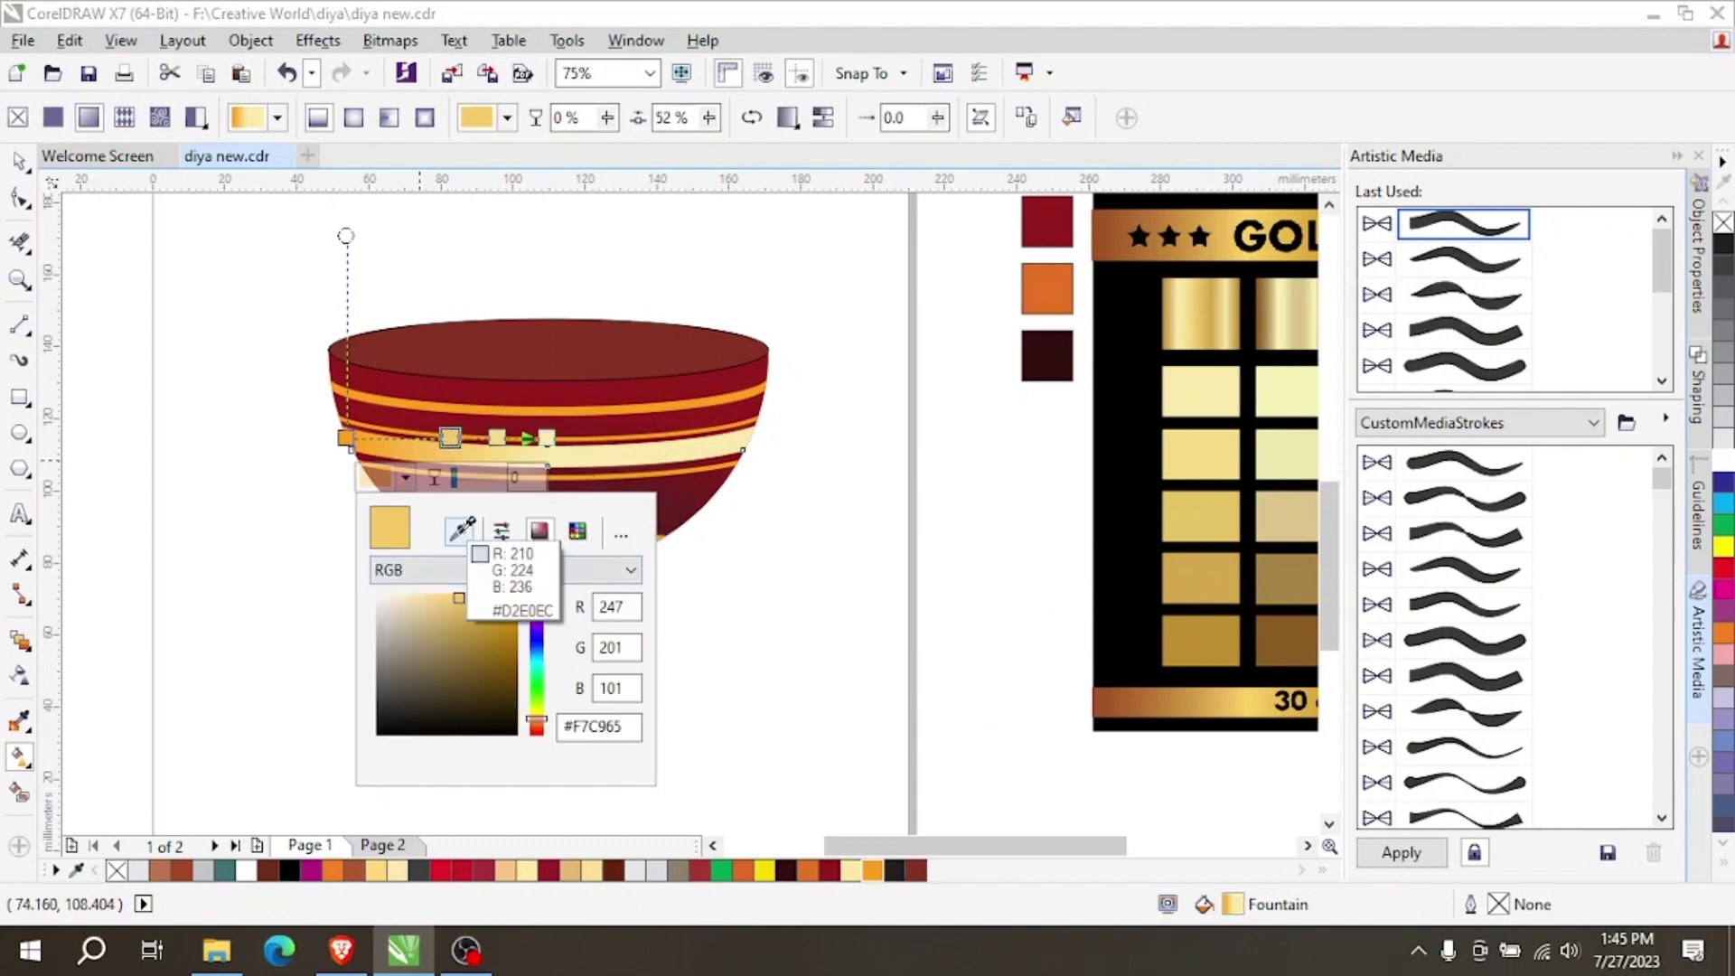
{"action": "left_click", "coordinate": [458, 531]}
{"action": "left_click", "coordinate": [1202, 511]}
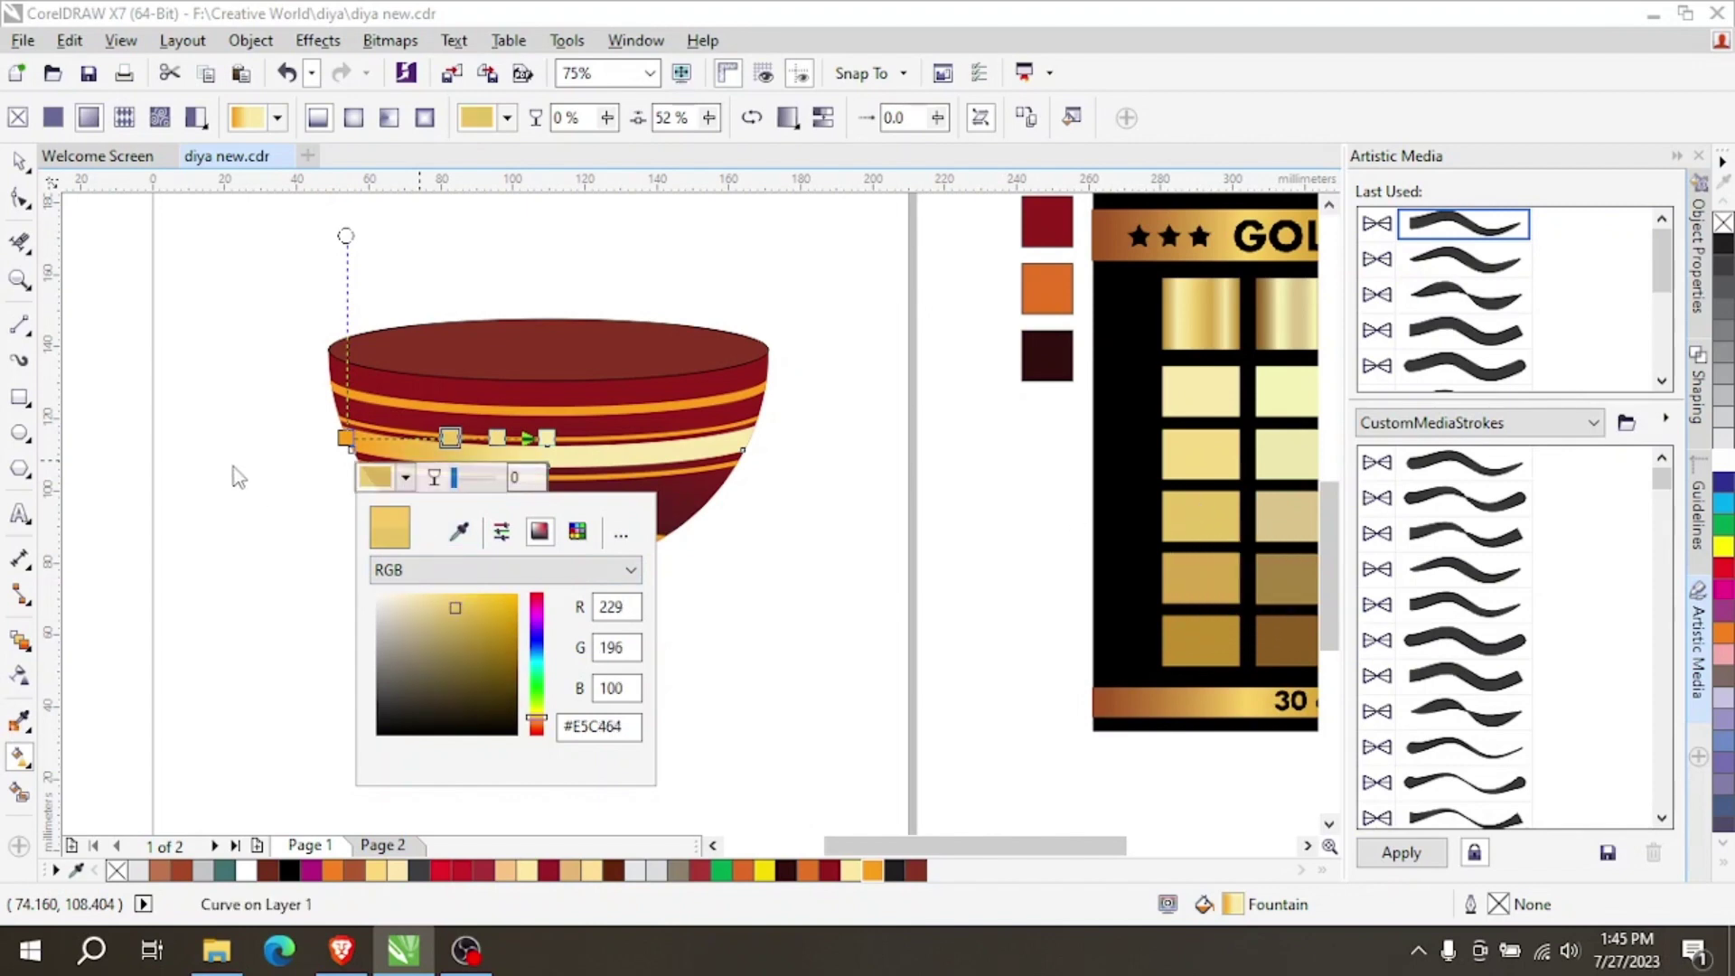
Add a gradient node at 34% on the middle band and color it #D4A74C from the palette's fourth flat swatch.
{"action": "left_click", "coordinate": [411, 438]}
{"action": "double_click", "coordinate": [415, 439]}
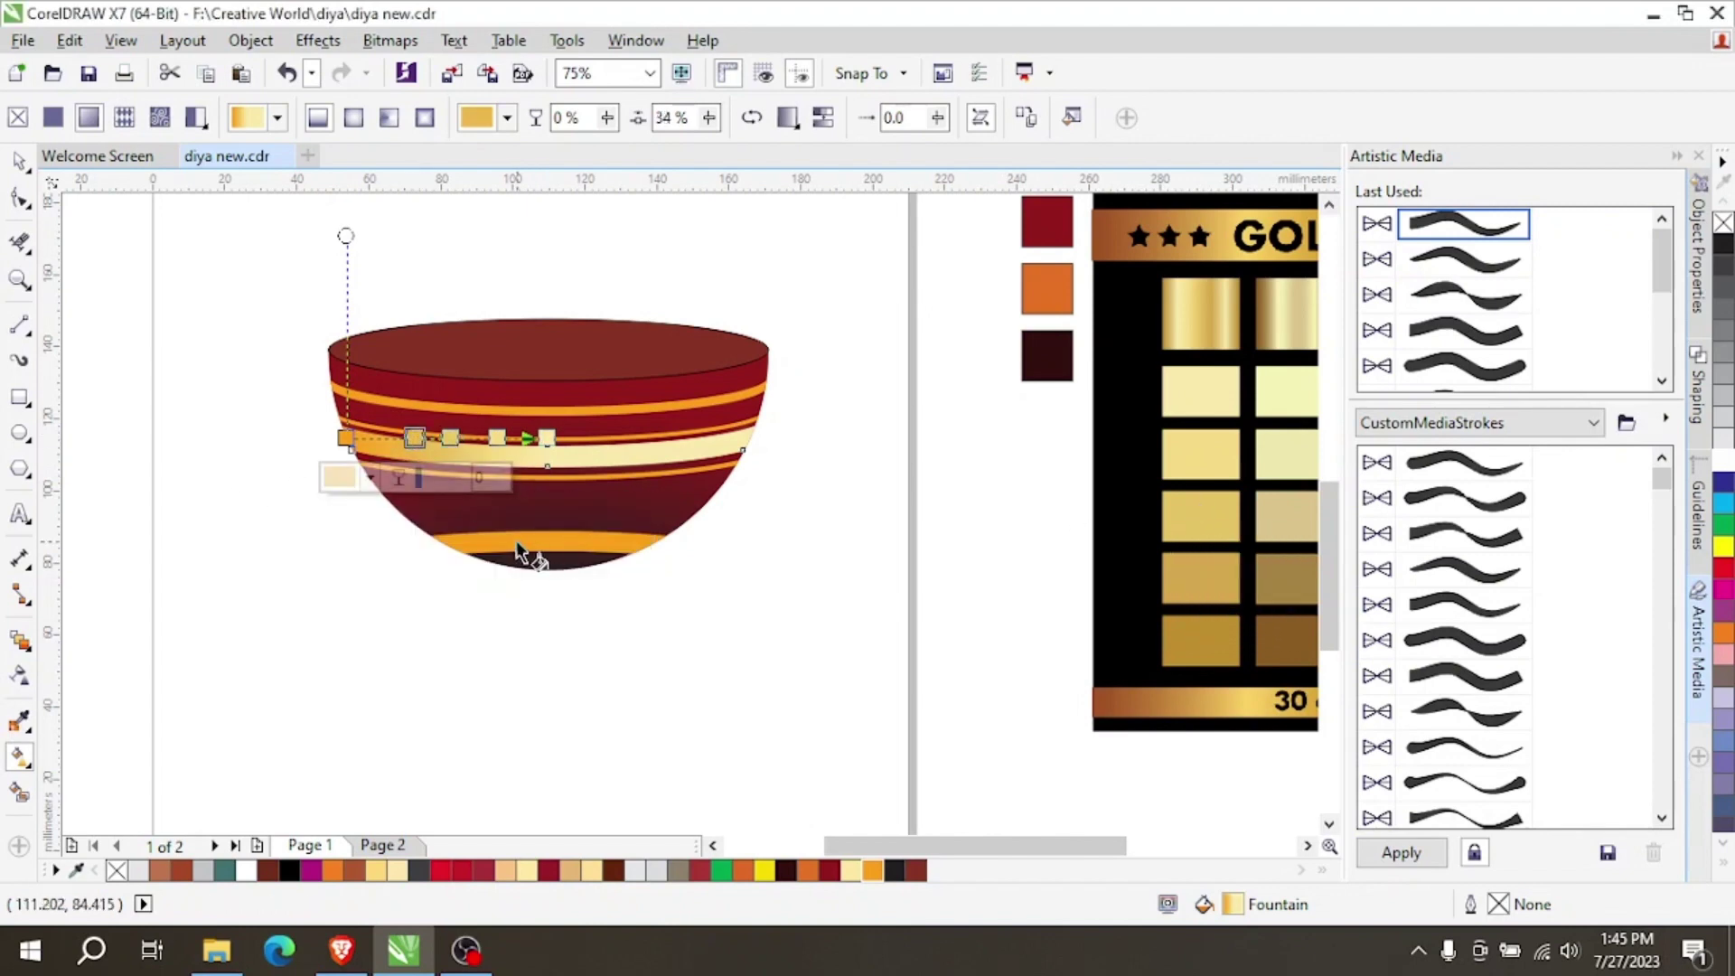
{"action": "left_click", "coordinate": [370, 477]}
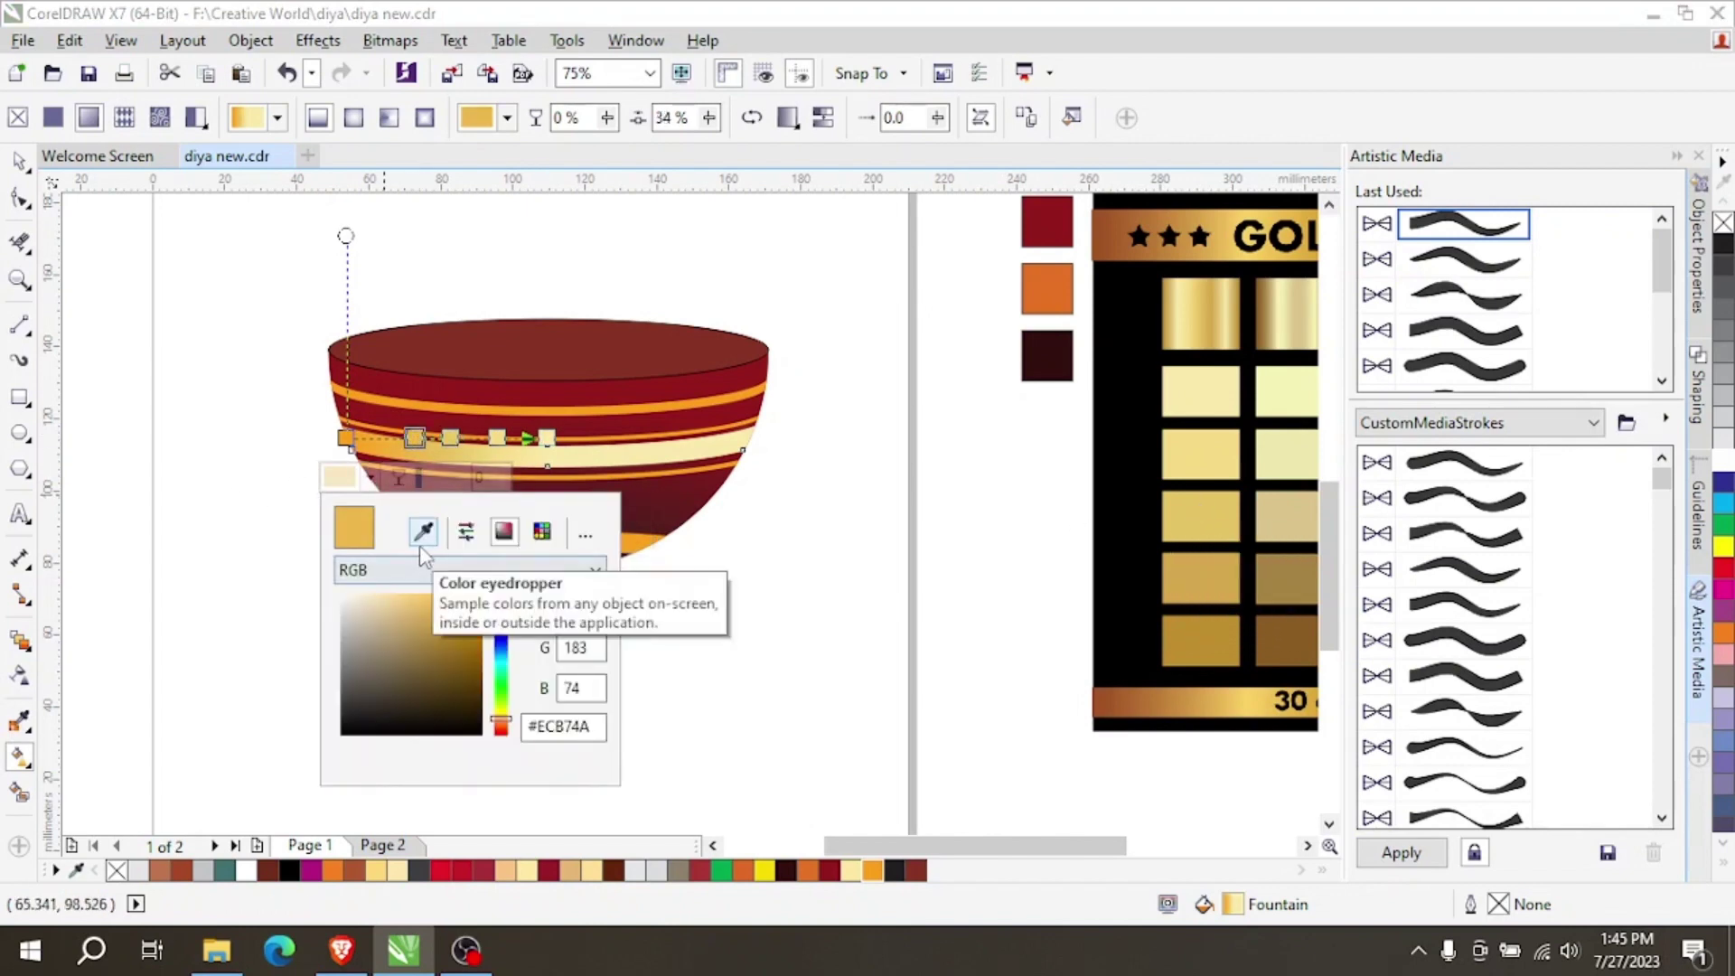
{"action": "left_click", "coordinate": [422, 532]}
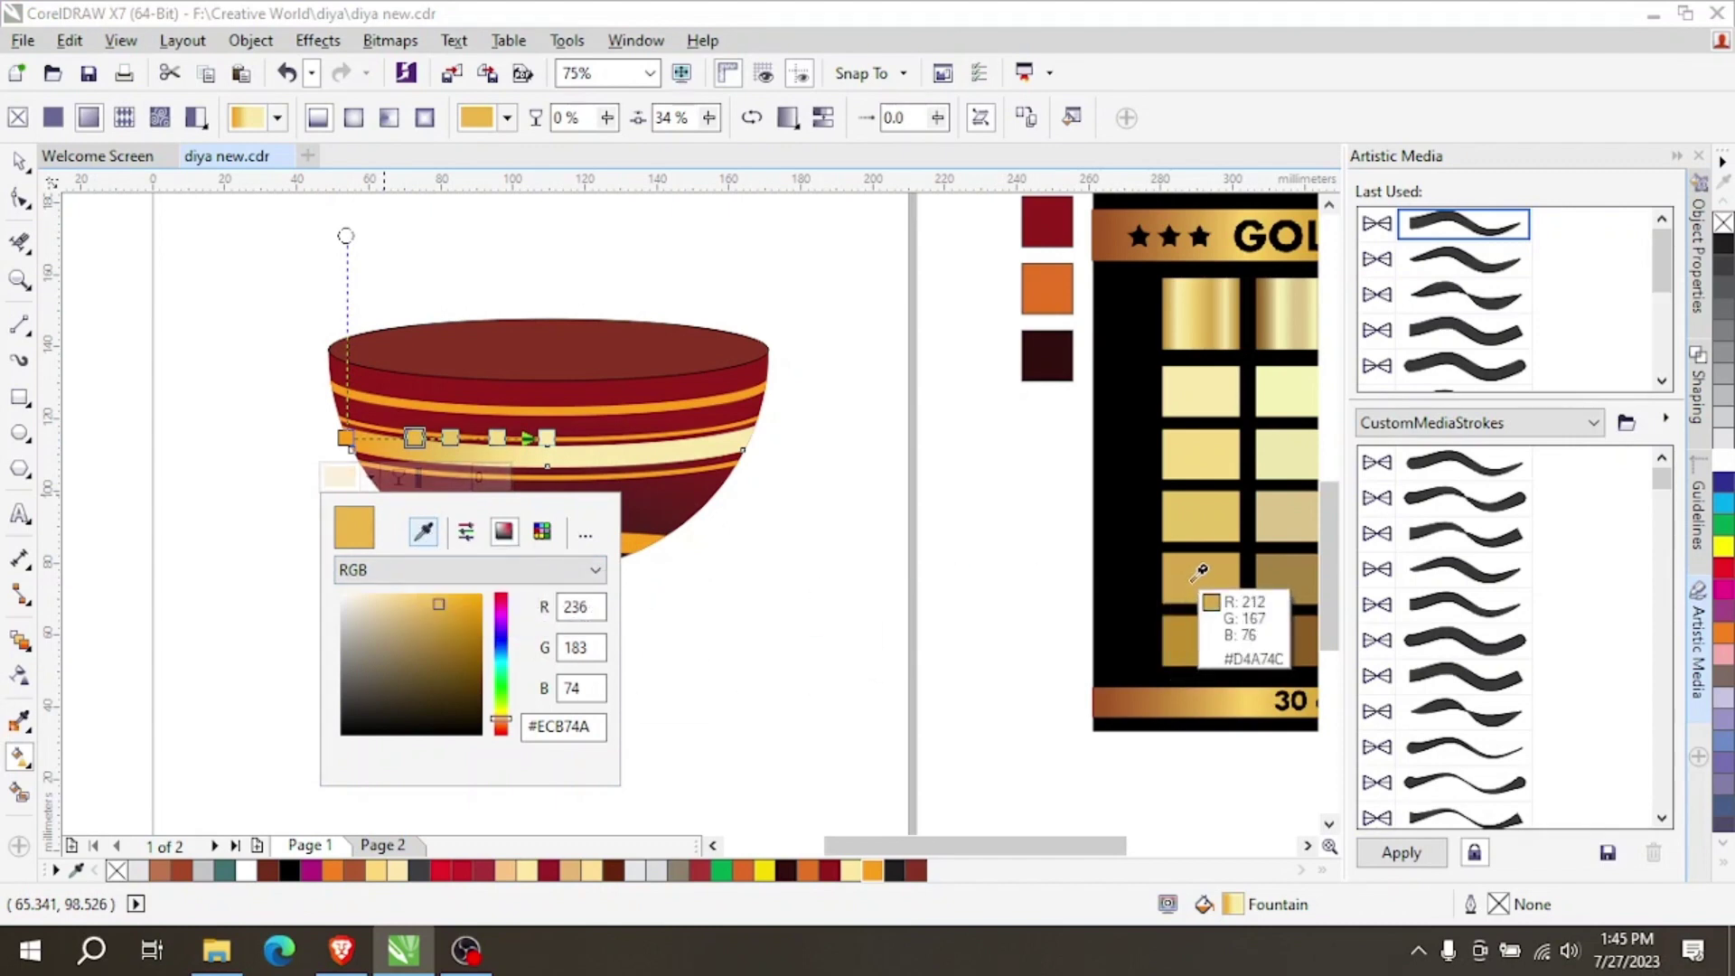
{"action": "left_click", "coordinate": [1199, 572]}
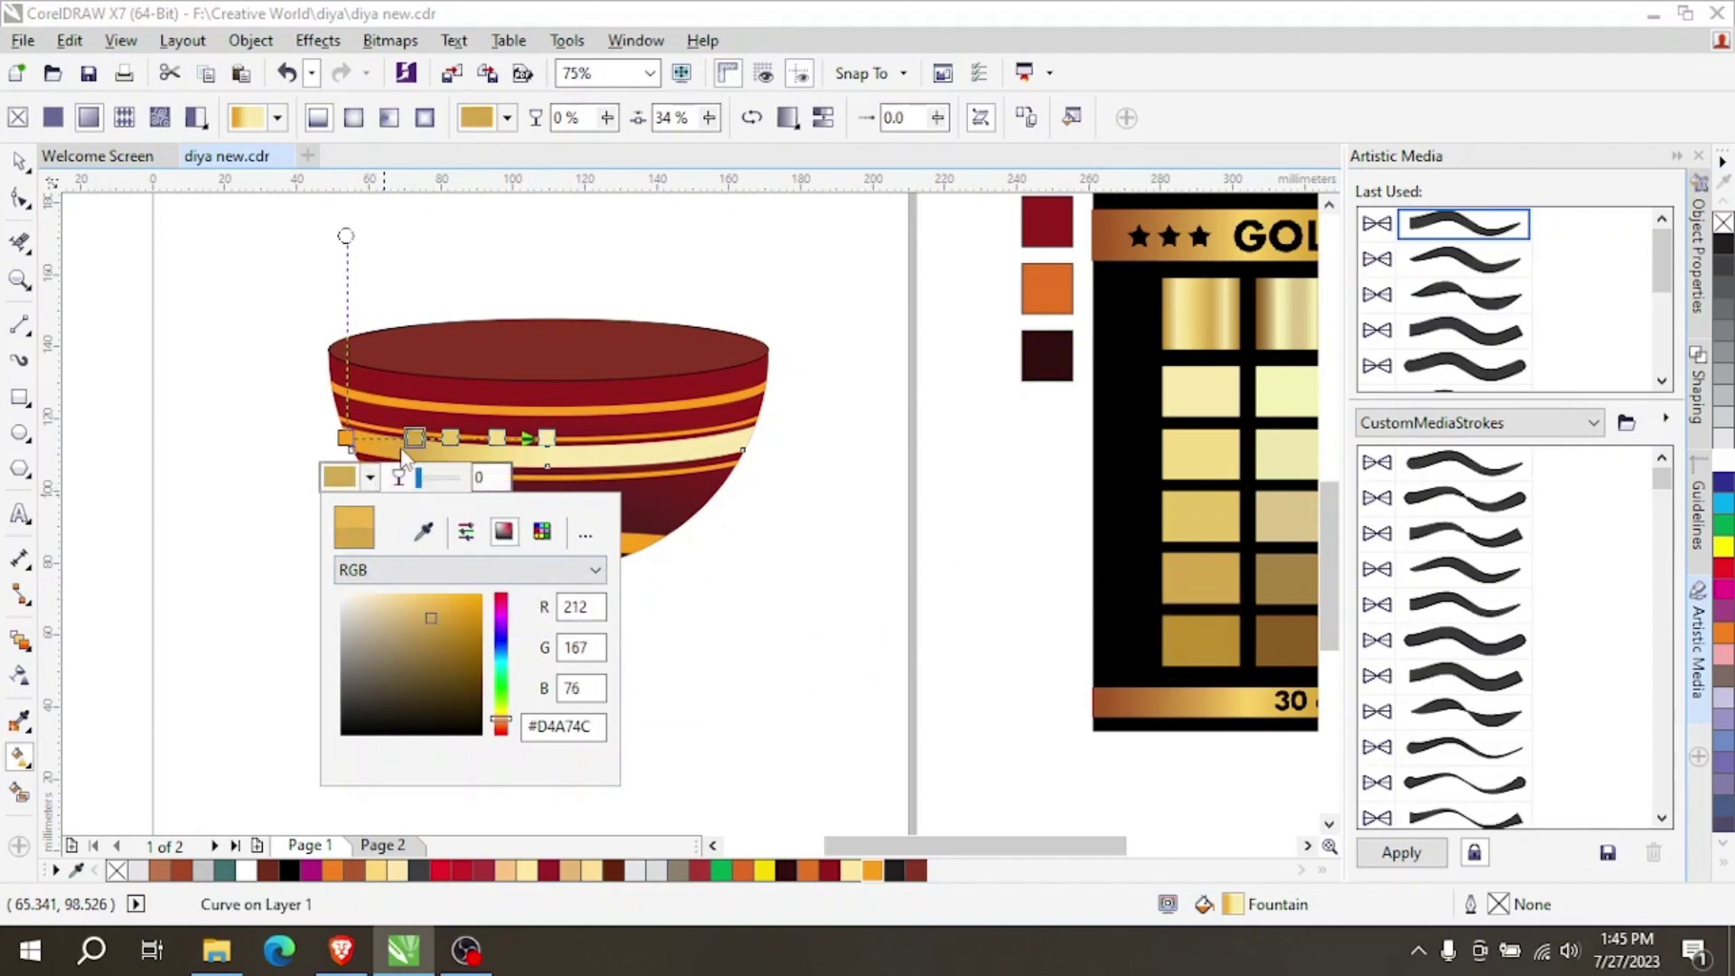
Set the start color of the middle band's gradient to the darkest gold in the palette image's first column.
{"action": "left_click", "coordinate": [345, 439]}
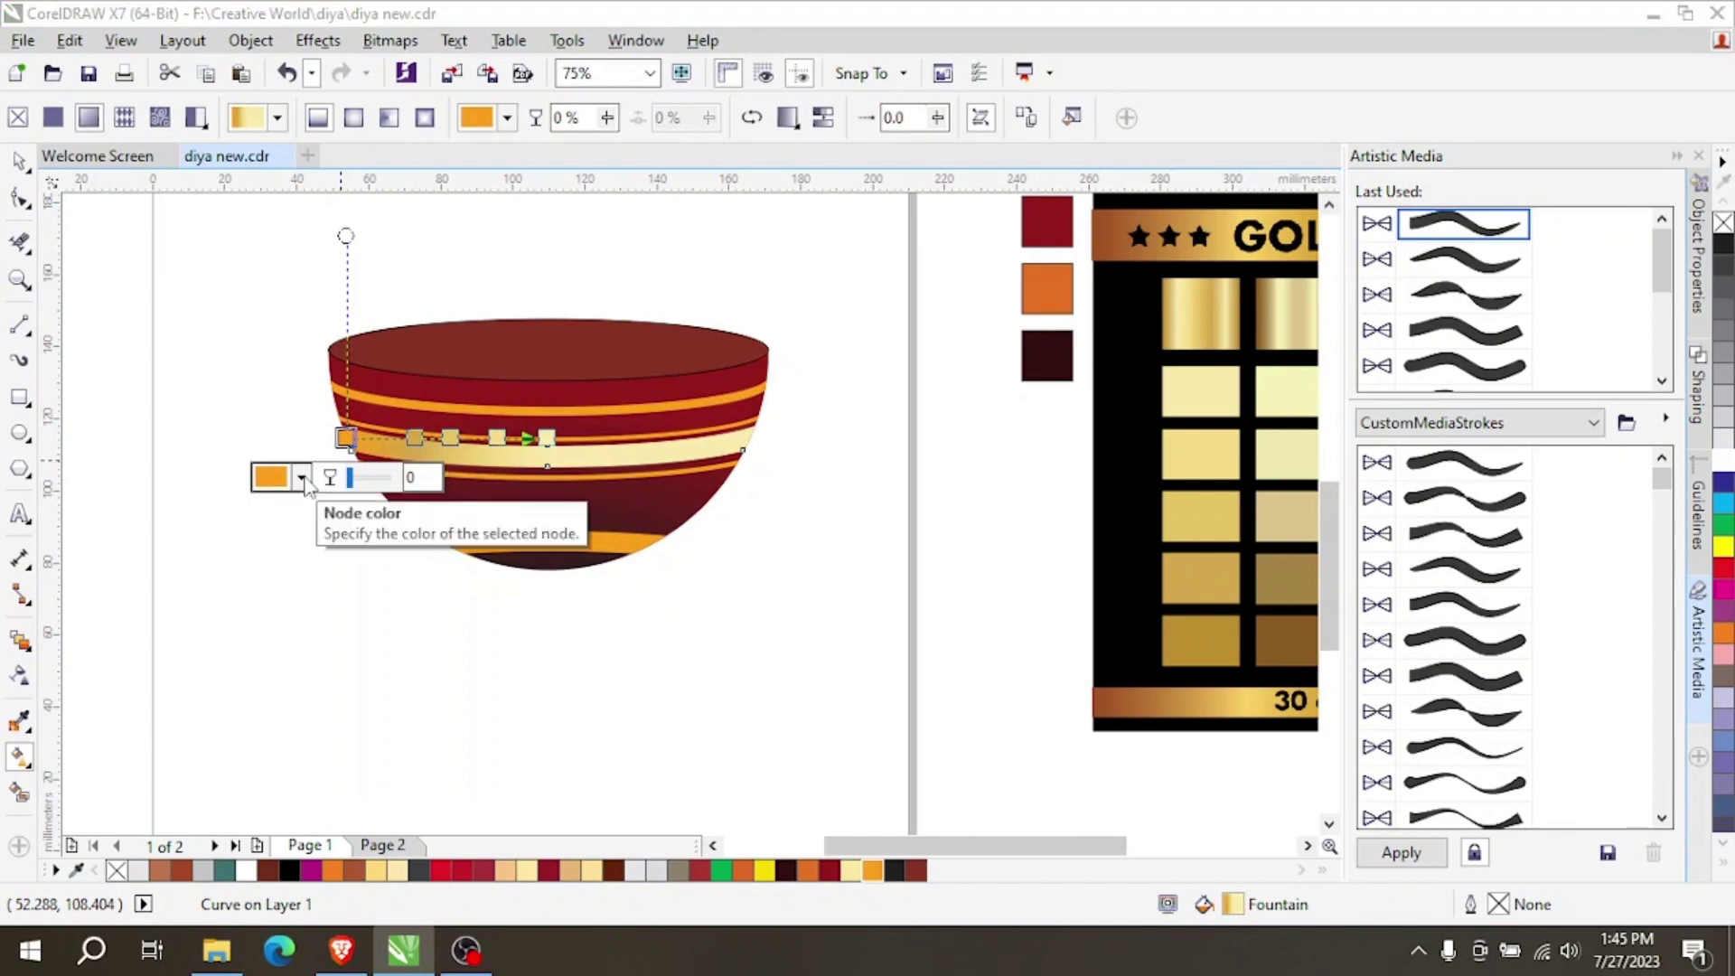
{"action": "left_click", "coordinate": [303, 477]}
{"action": "left_click", "coordinate": [355, 532]}
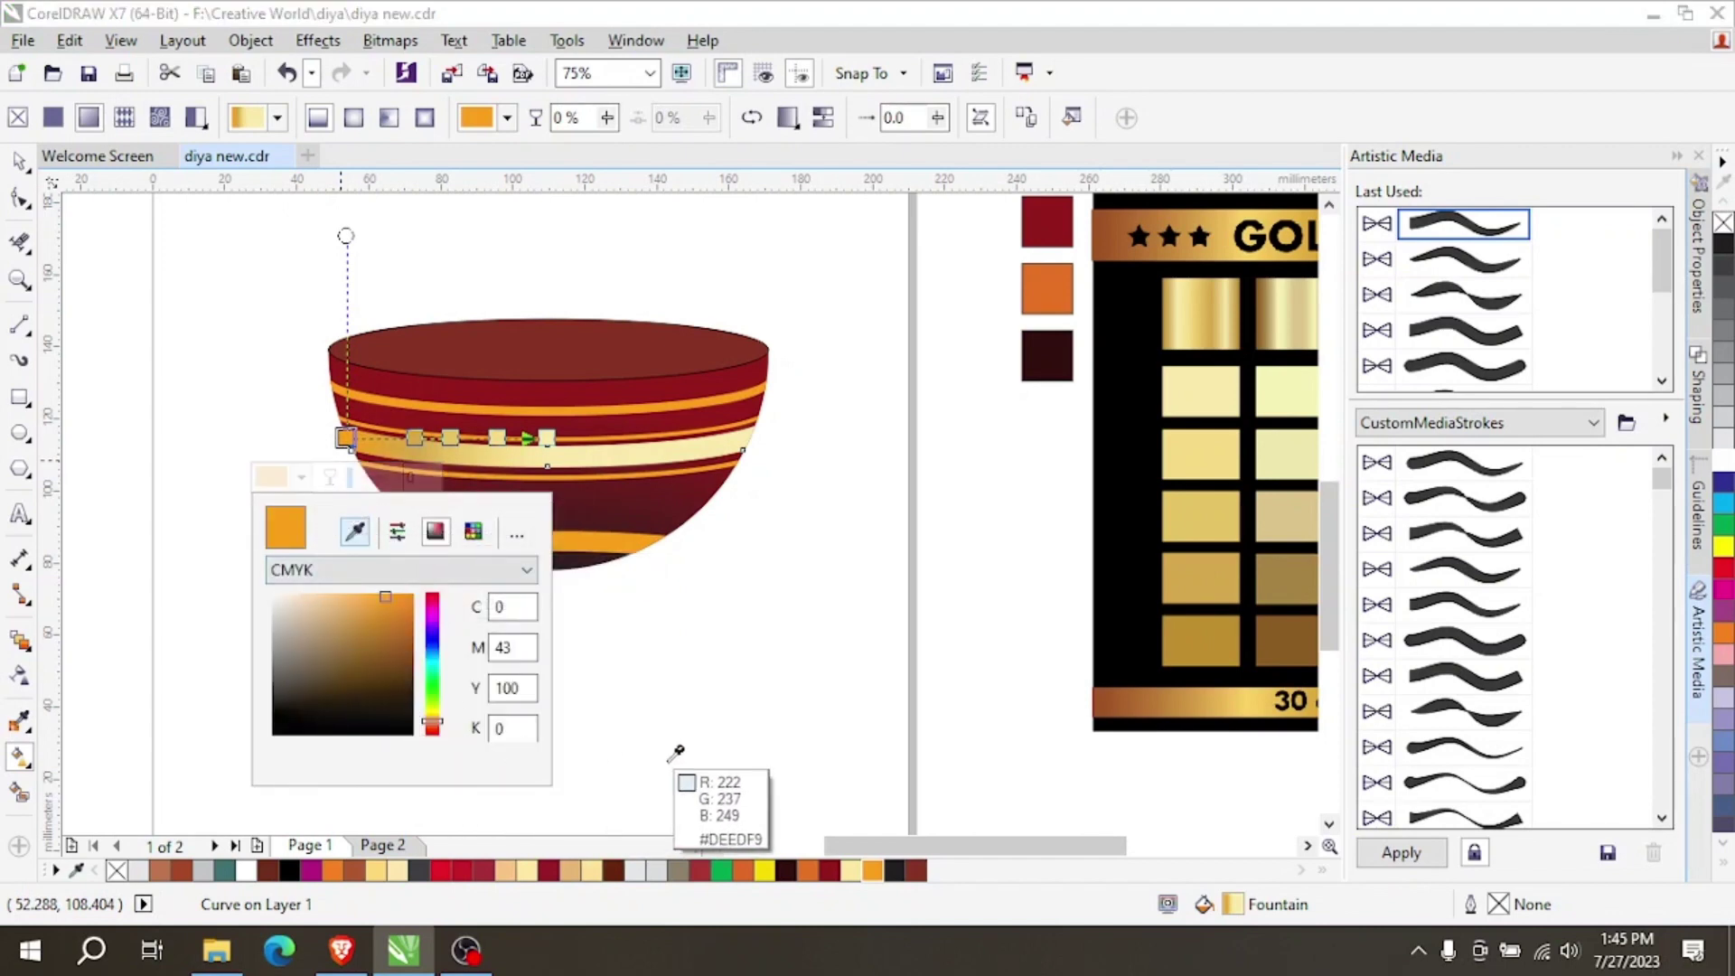
{"action": "left_click", "coordinate": [1217, 625]}
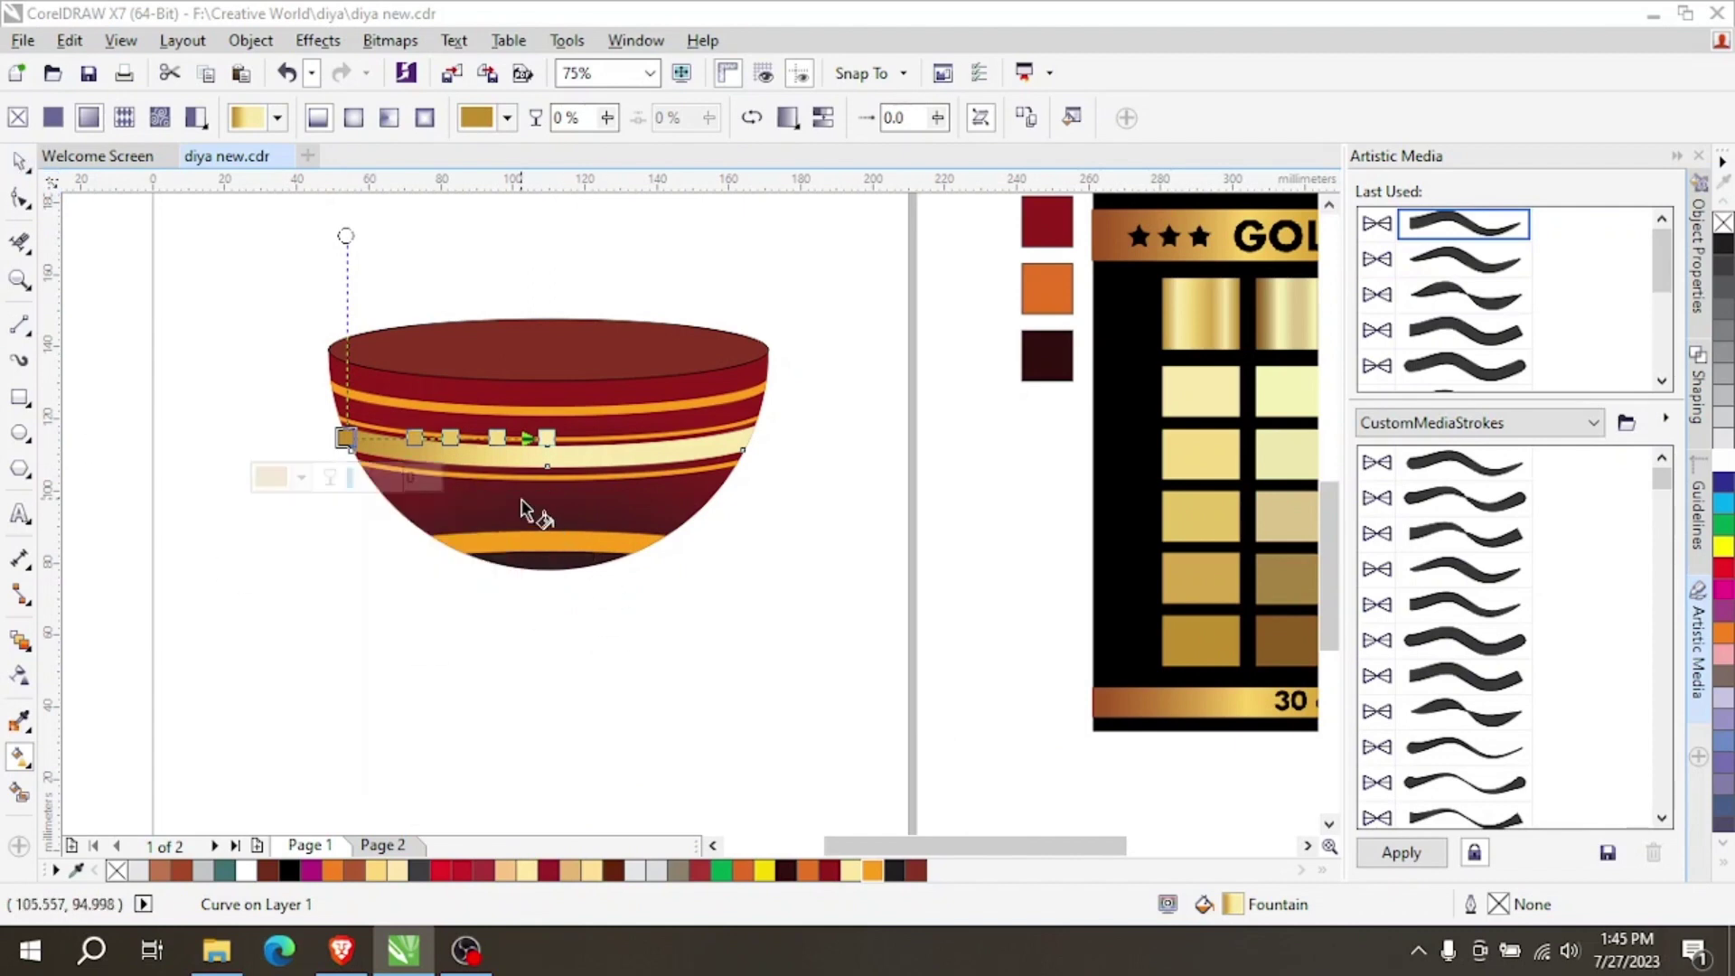
Shorten the middle band's gradient to end just left of the bowl's center and set its fill to Repeat and Mirror.
{"action": "scroll", "coordinate": [535, 507], "scroll_direction": "up", "scroll_amount": 3}
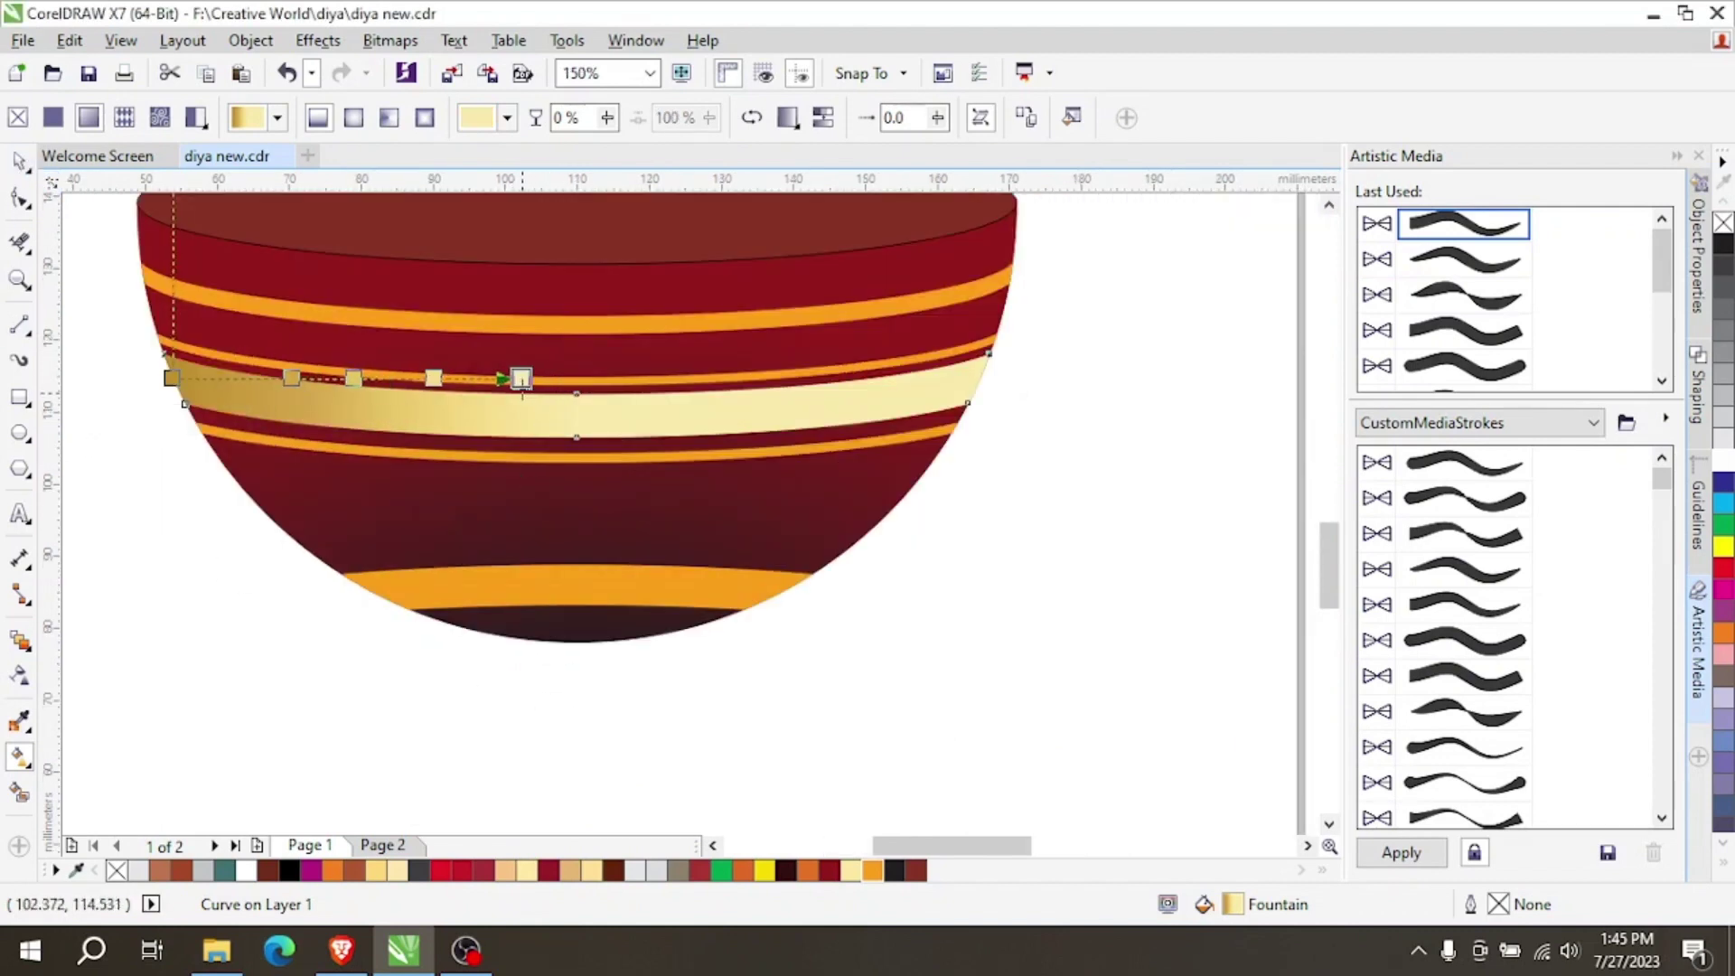
{"action": "left_click", "coordinate": [448, 511]}
{"action": "key", "text": "Escape"}
{"action": "scroll", "coordinate": [386, 465], "scroll_direction": "down", "scroll_amount": 3}
{"action": "scroll", "coordinate": [677, 542], "scroll_direction": "up", "scroll_amount": 3}
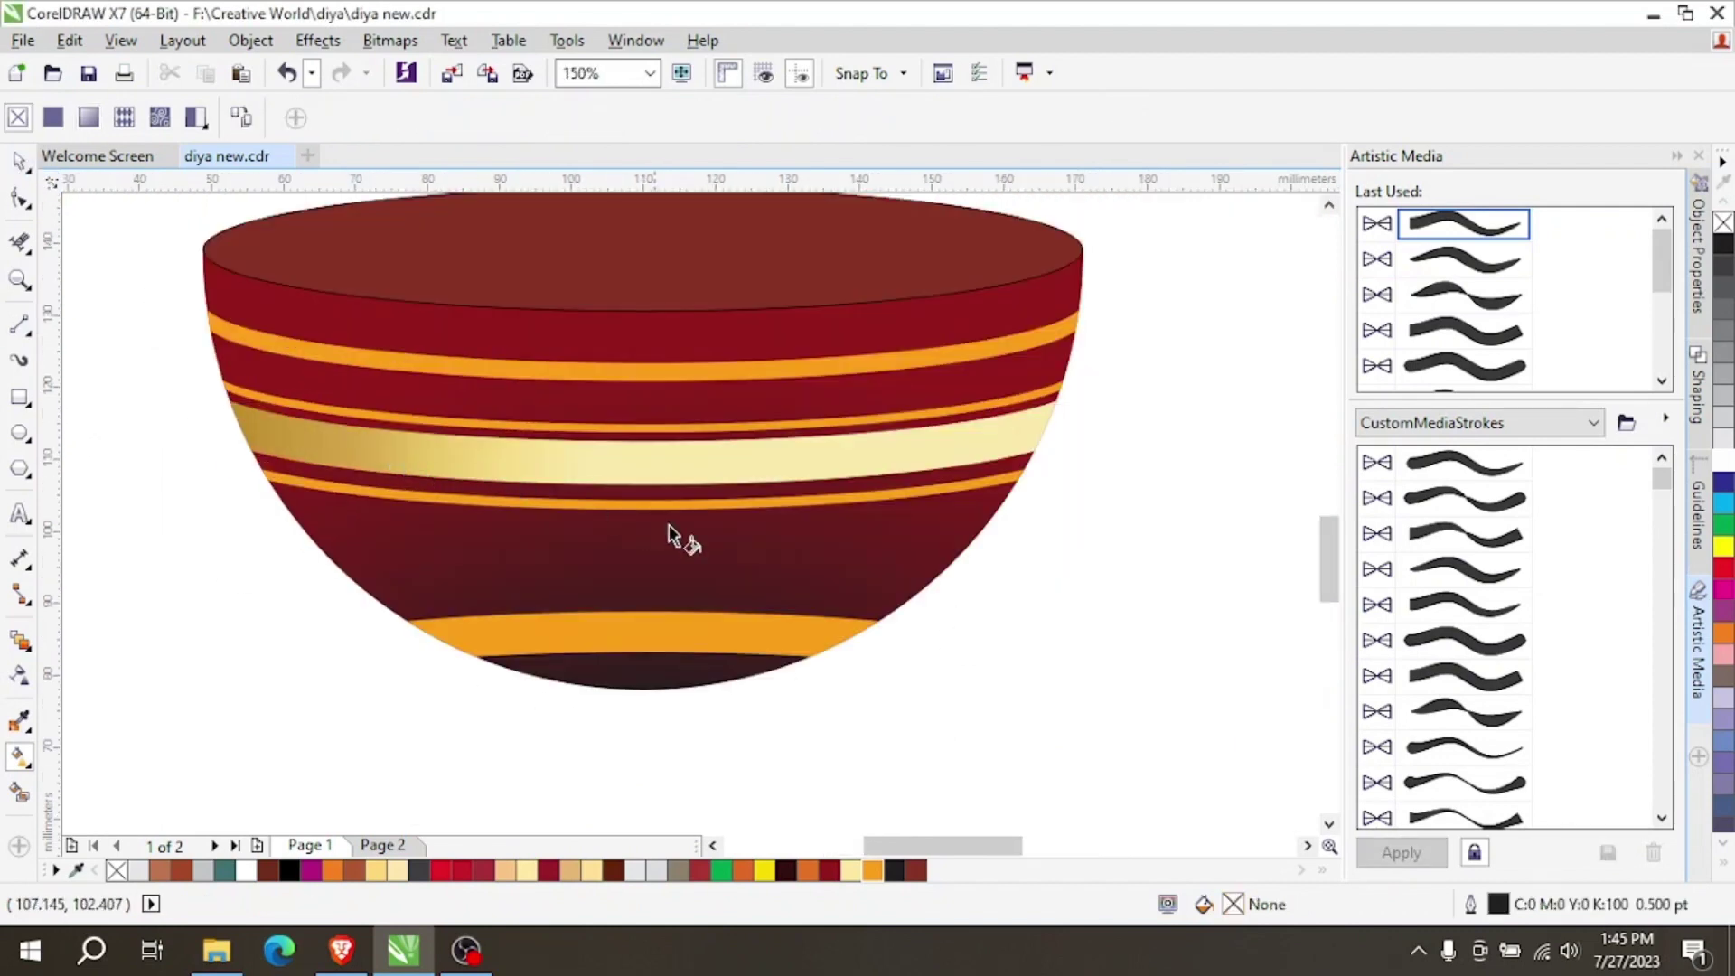
{"action": "left_click", "coordinate": [660, 450]}
{"action": "left_click", "coordinate": [787, 117]}
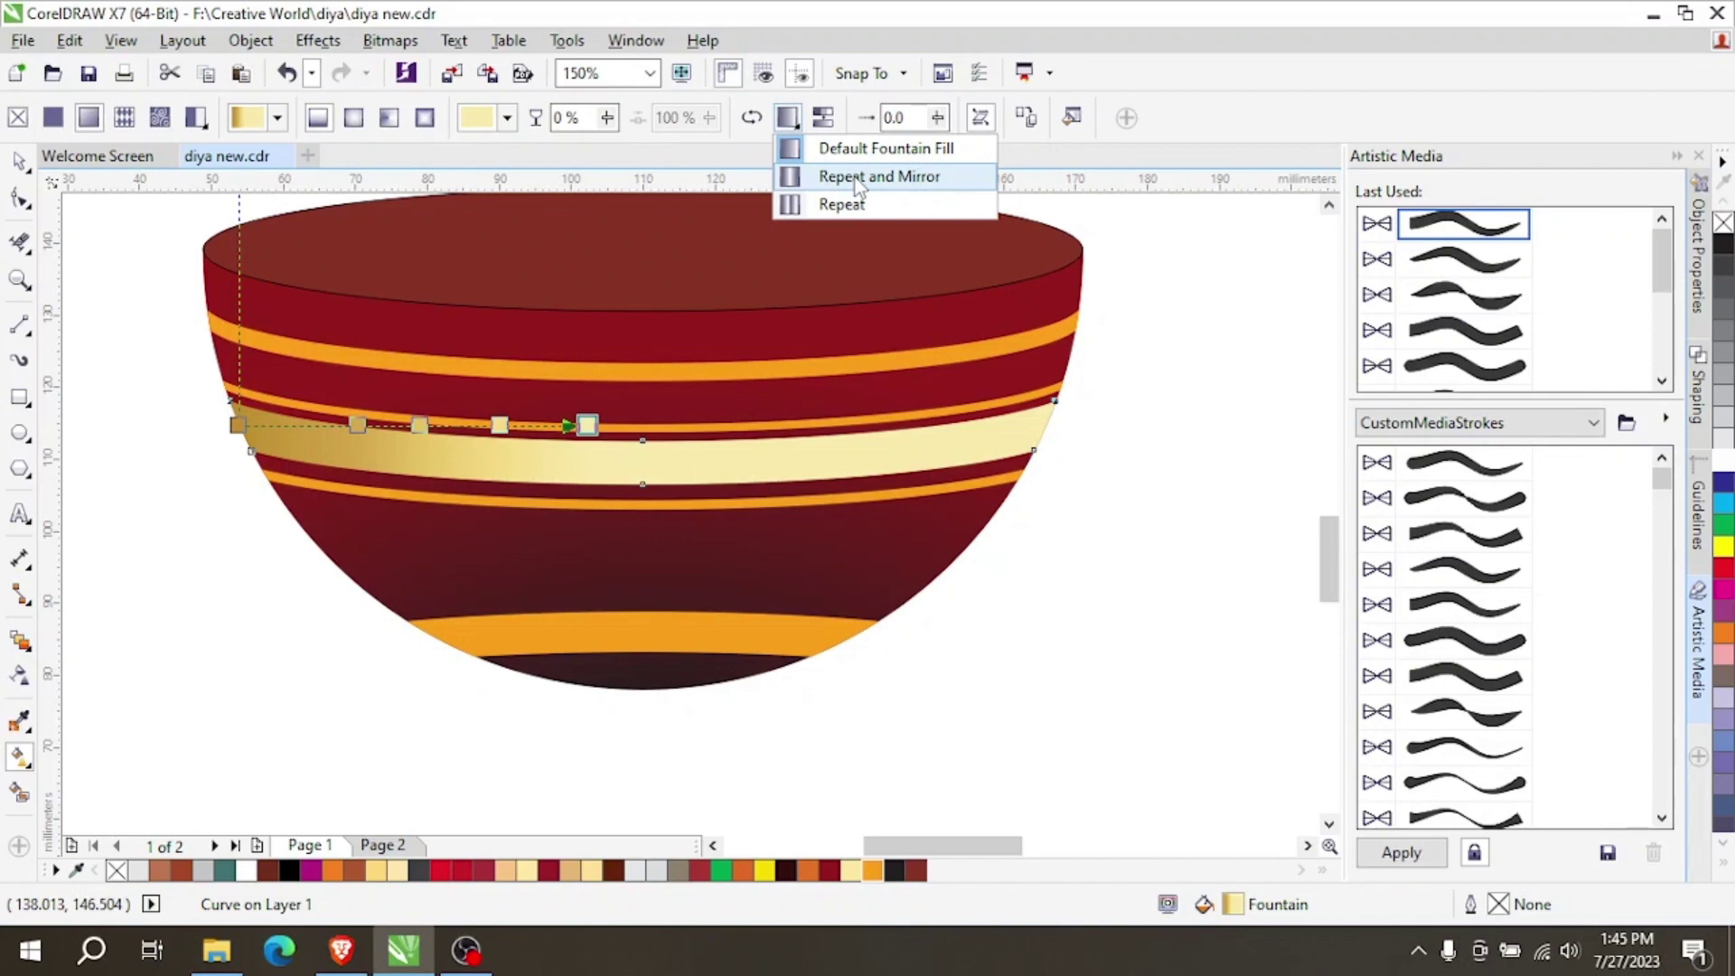
{"action": "left_click", "coordinate": [857, 177]}
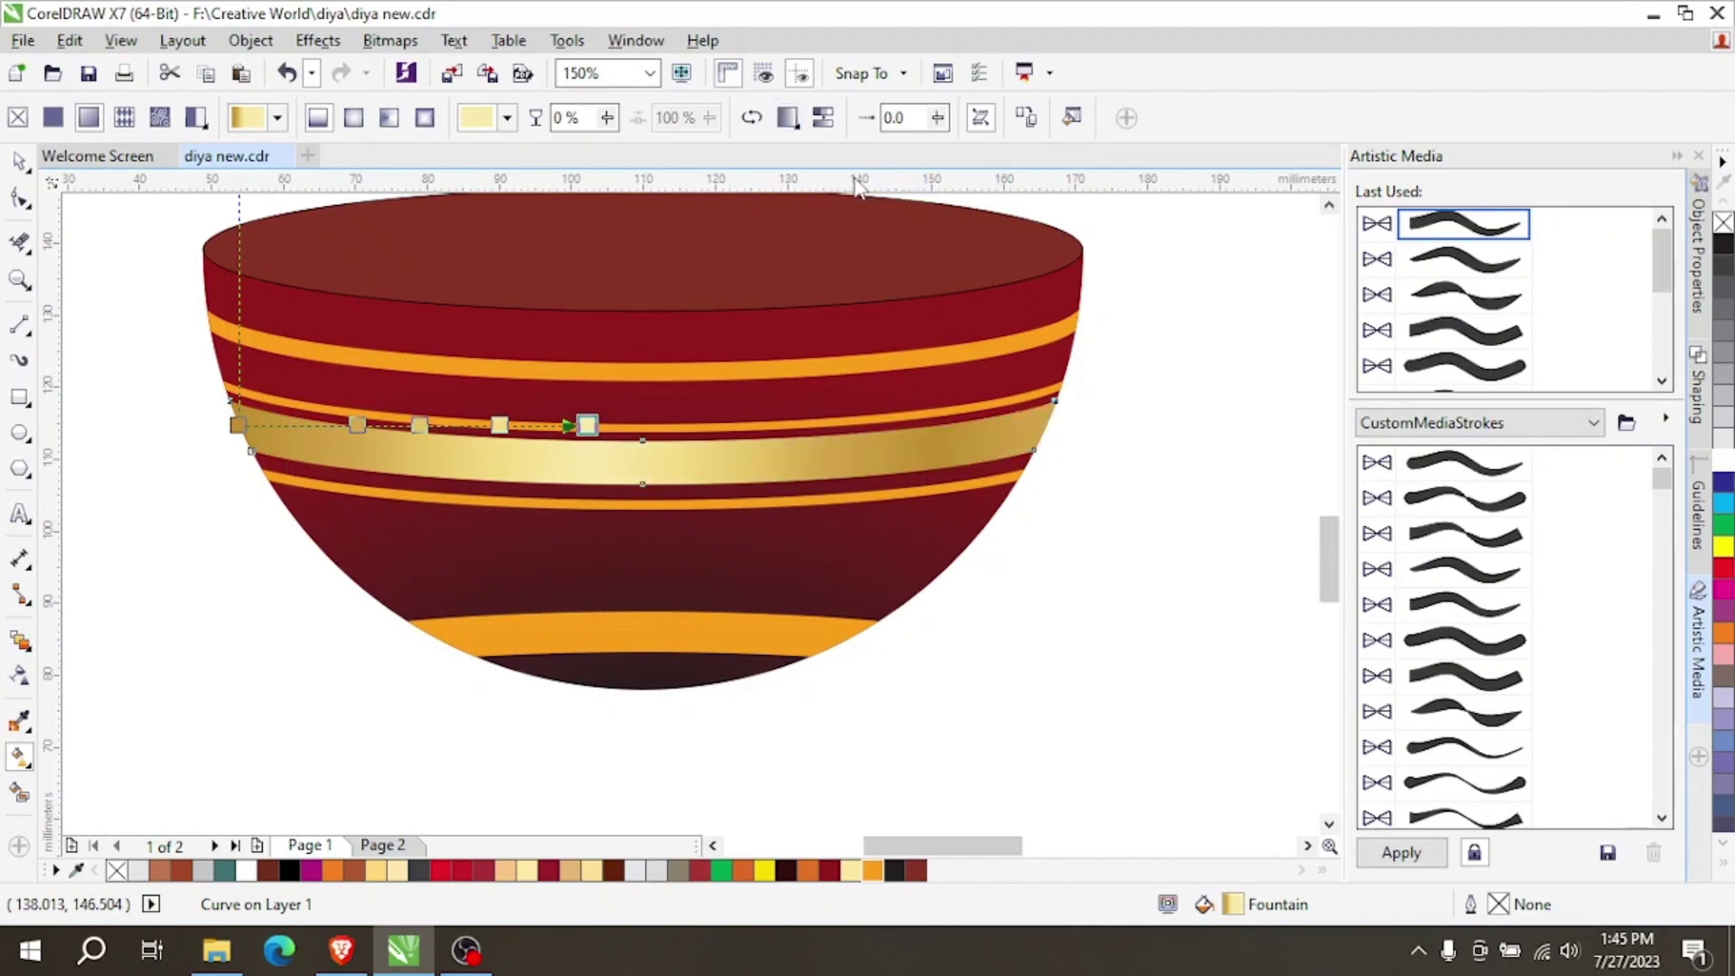
Extend the middle band's gradient to the bowl's center and lighten its end color to #FFF8D9.
{"action": "mouse_move", "coordinate": [617, 437]}
{"action": "left_mouse_down"}
{"action": "mouse_move", "coordinate": [904, 439]}
{"action": "mouse_move", "coordinate": [629, 440]}
{"action": "left_mouse_up"}
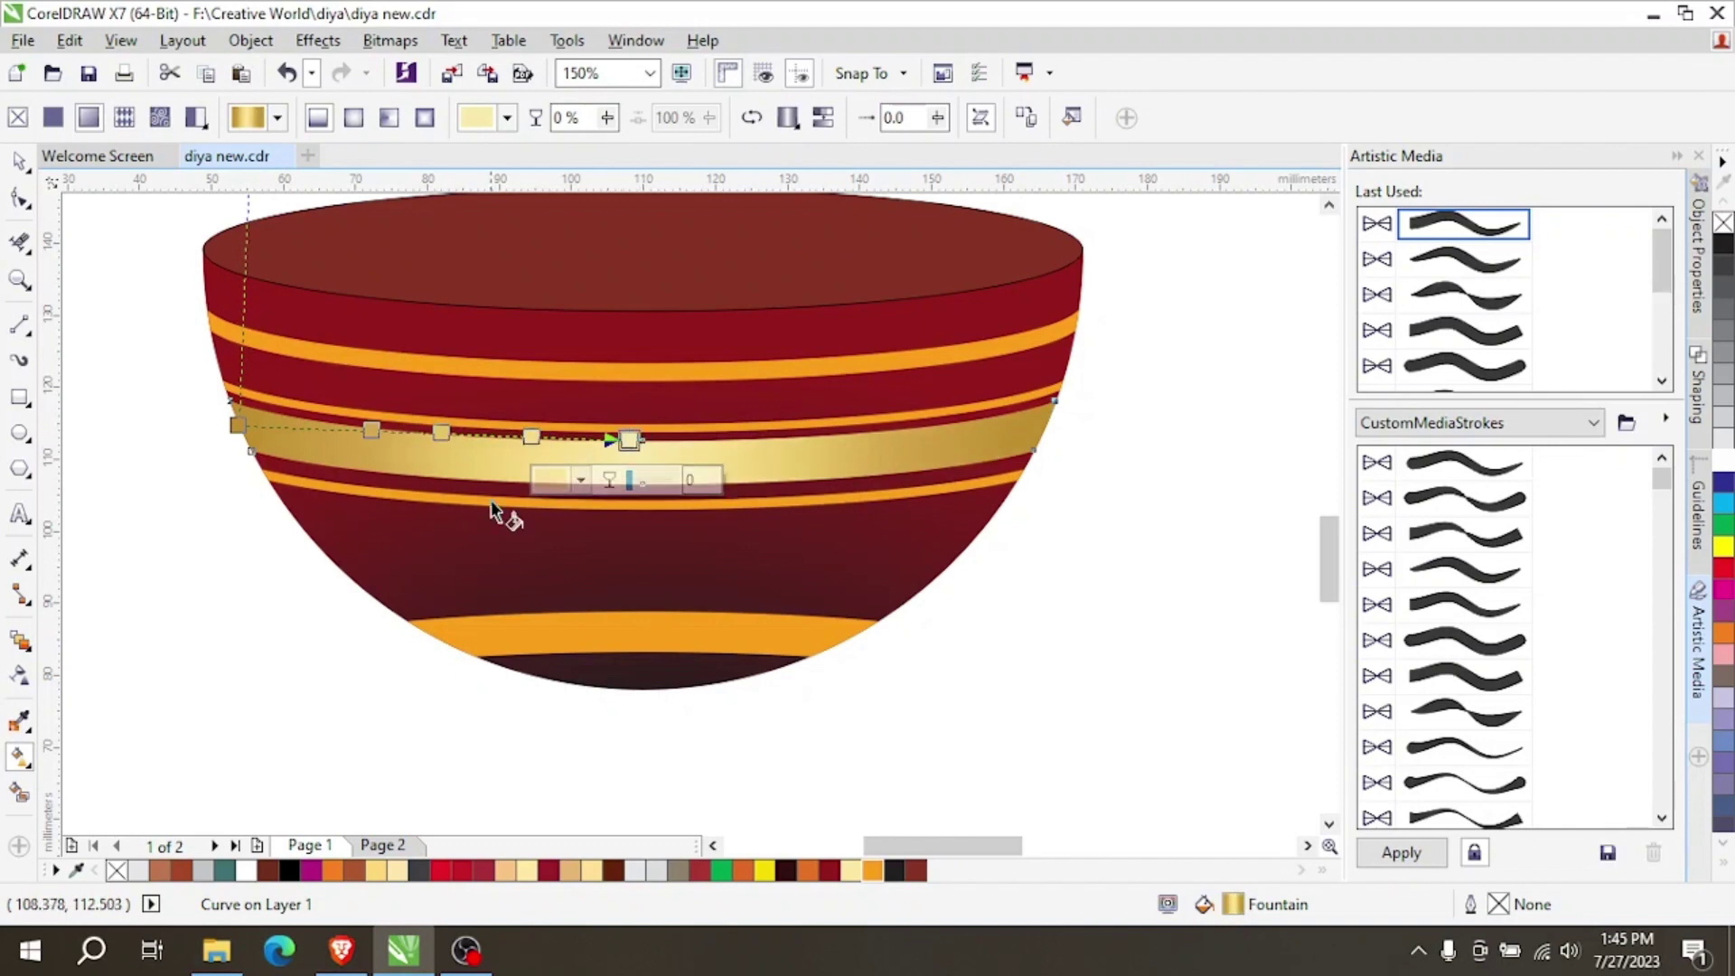
{"action": "left_click", "coordinate": [580, 479]}
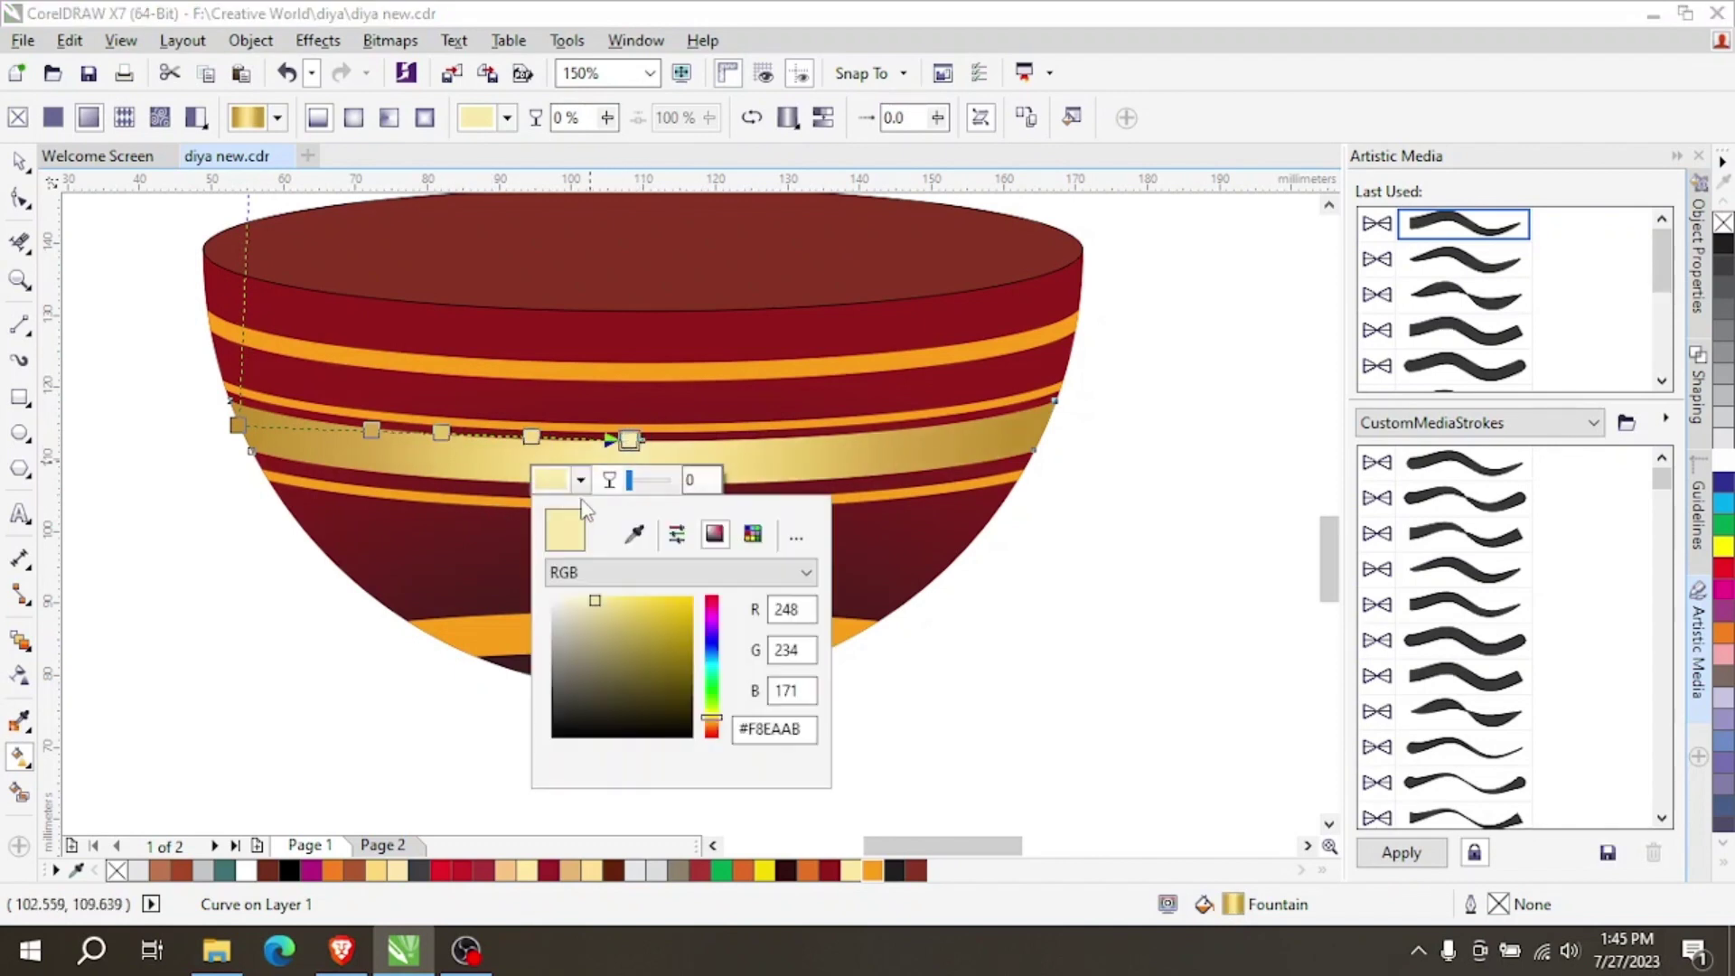
{"action": "left_click_drag", "start_coordinate": [596, 605], "coordinate": [570, 589]}
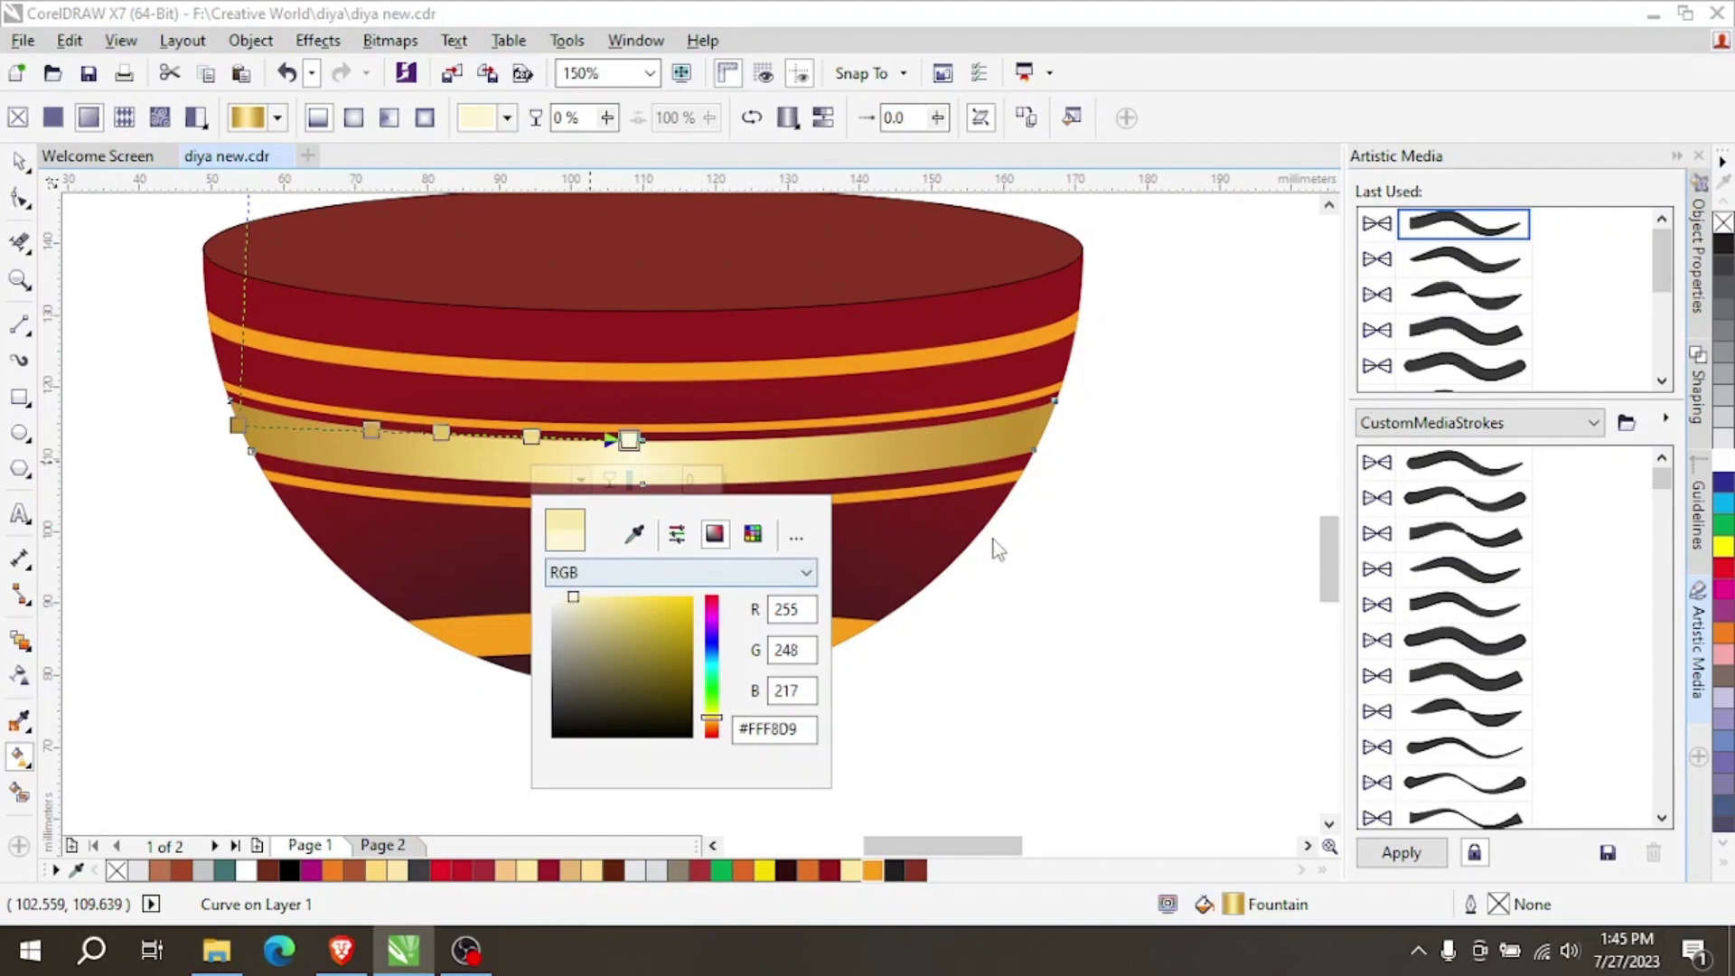
{"action": "scroll", "coordinate": [729, 369], "scroll_direction": "down", "scroll_amount": 2}
{"action": "key", "text": "Escape"}
{"action": "scroll", "coordinate": [662, 392], "scroll_direction": "up", "scroll_amount": 2}
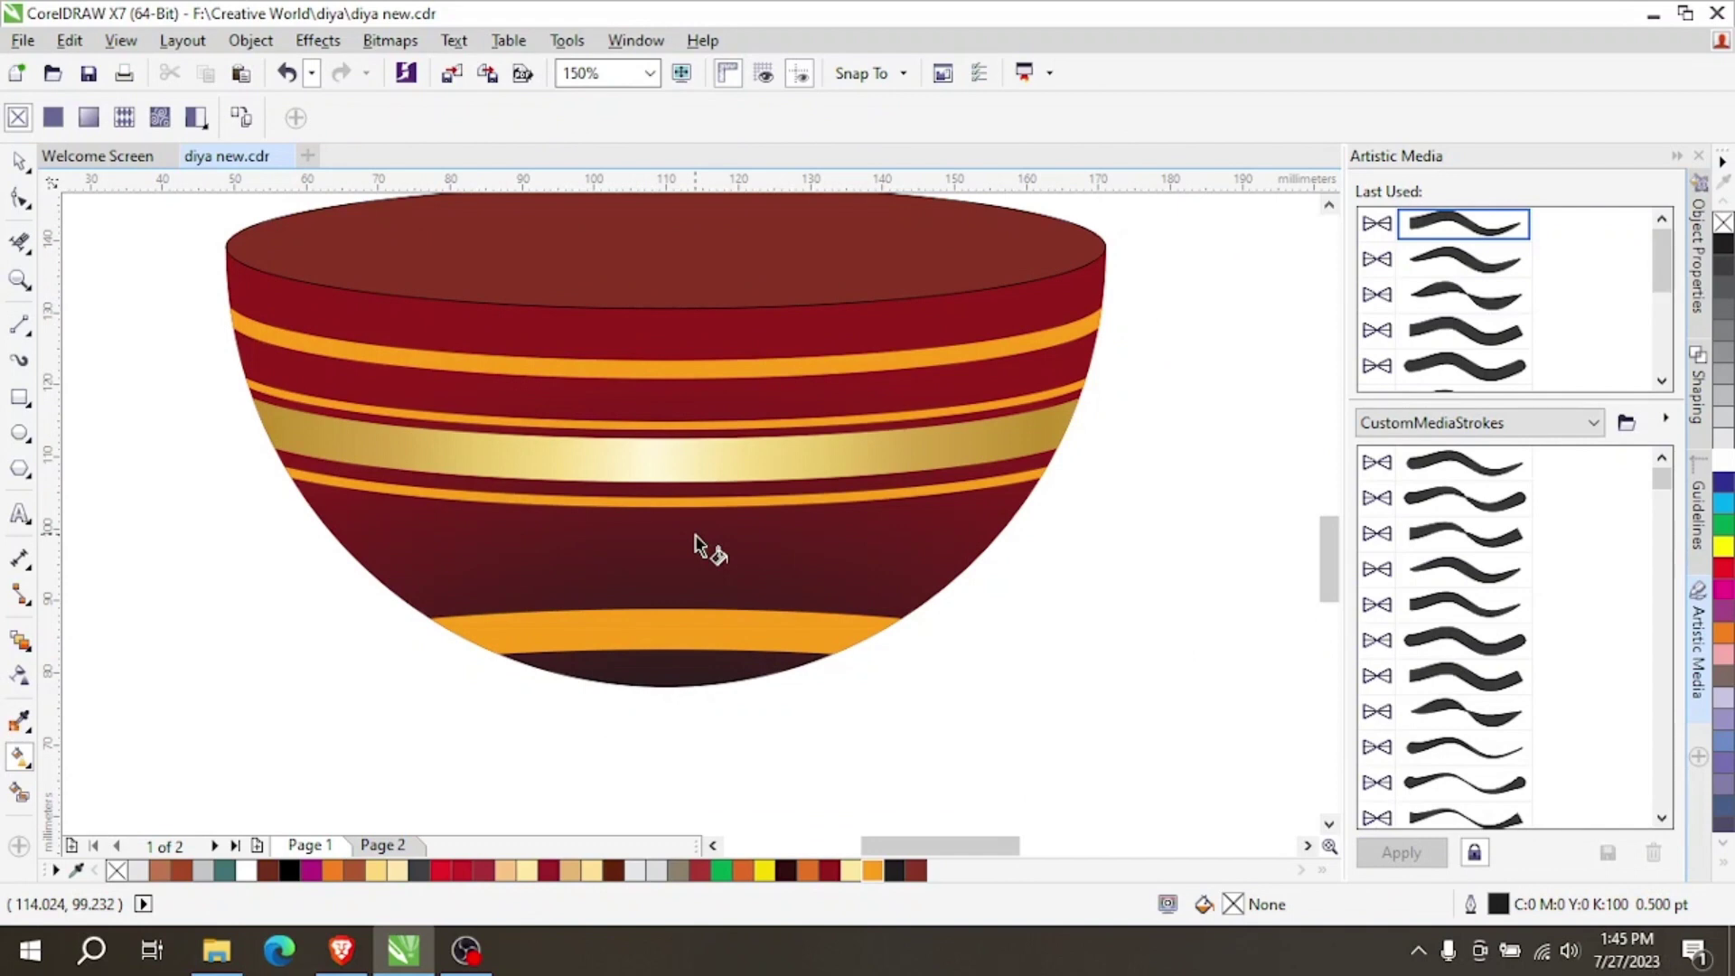
{"action": "left_click", "coordinate": [659, 473]}
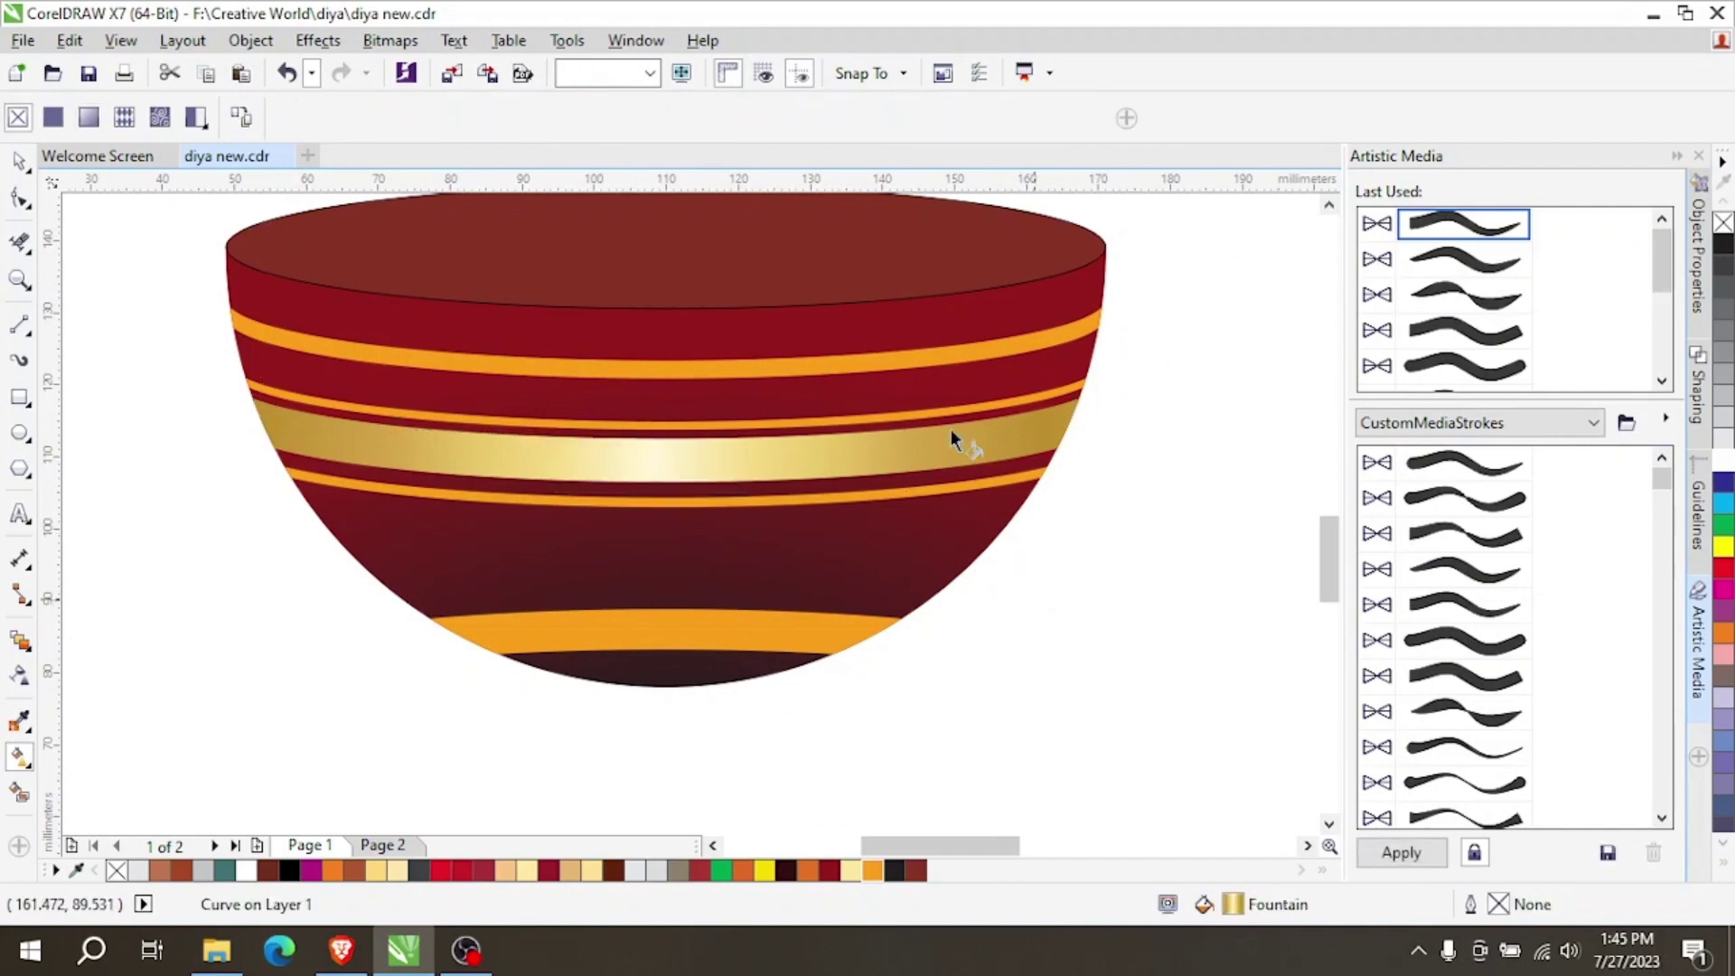
{"action": "left_click", "coordinate": [666, 472]}
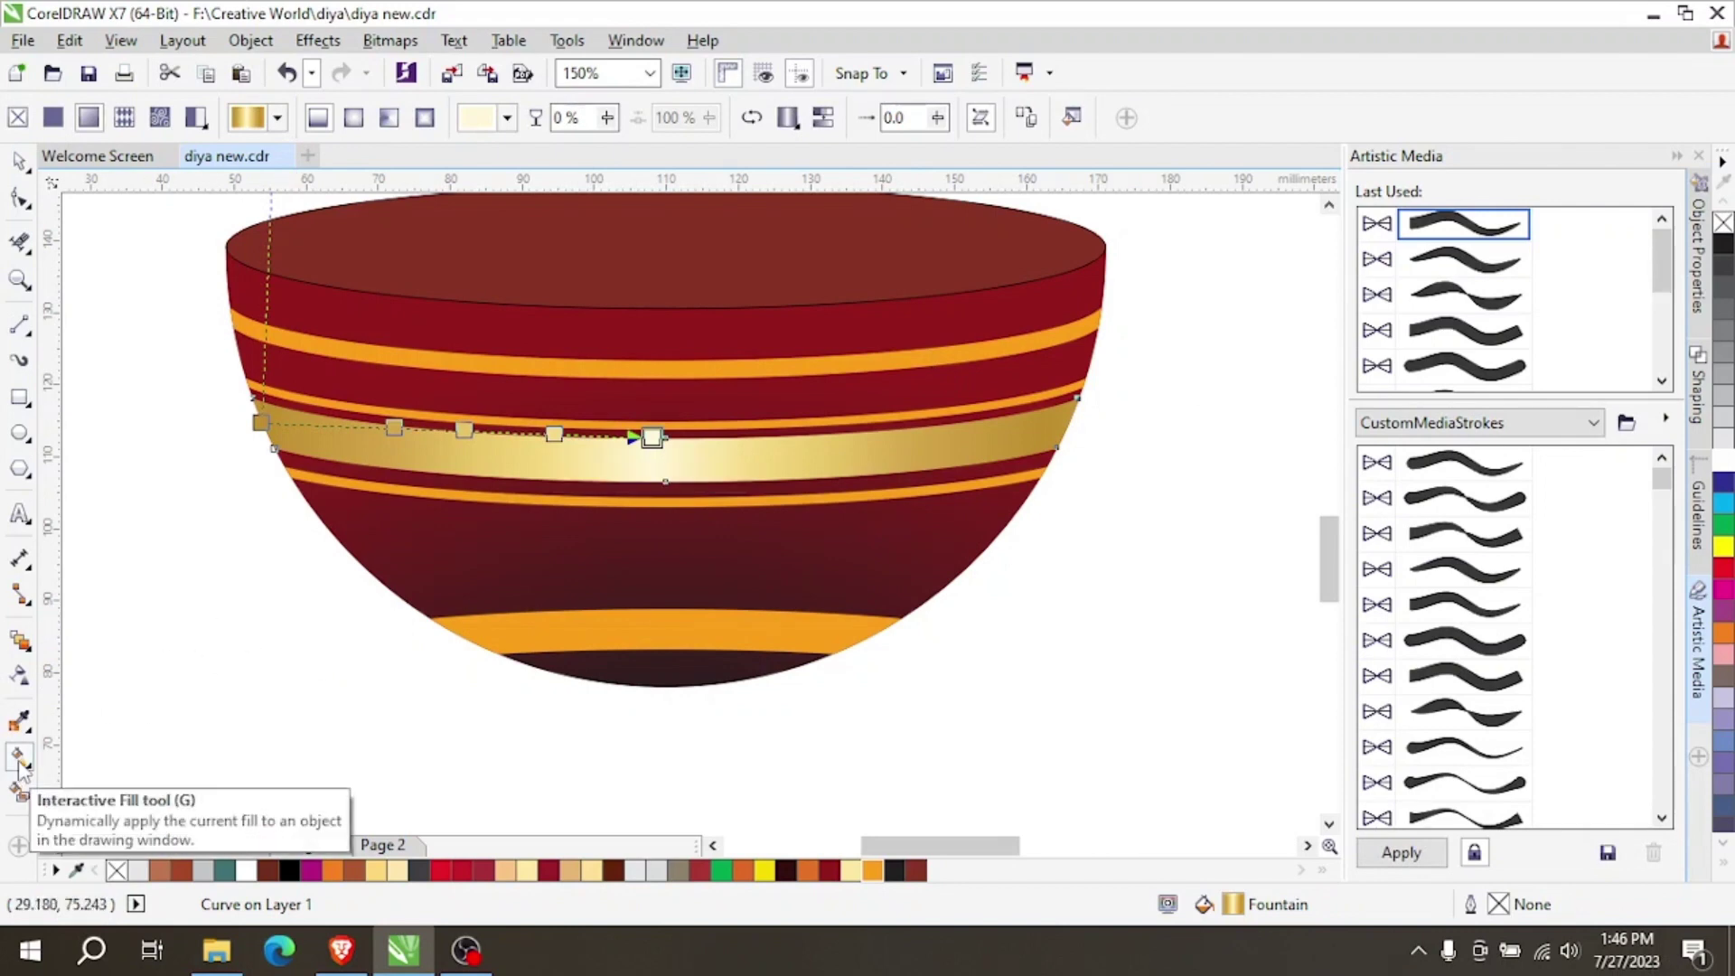
Select the four remaining orange bands and copy the middle band's gold gradient fill onto them.
{"action": "left_click", "coordinate": [187, 641]}
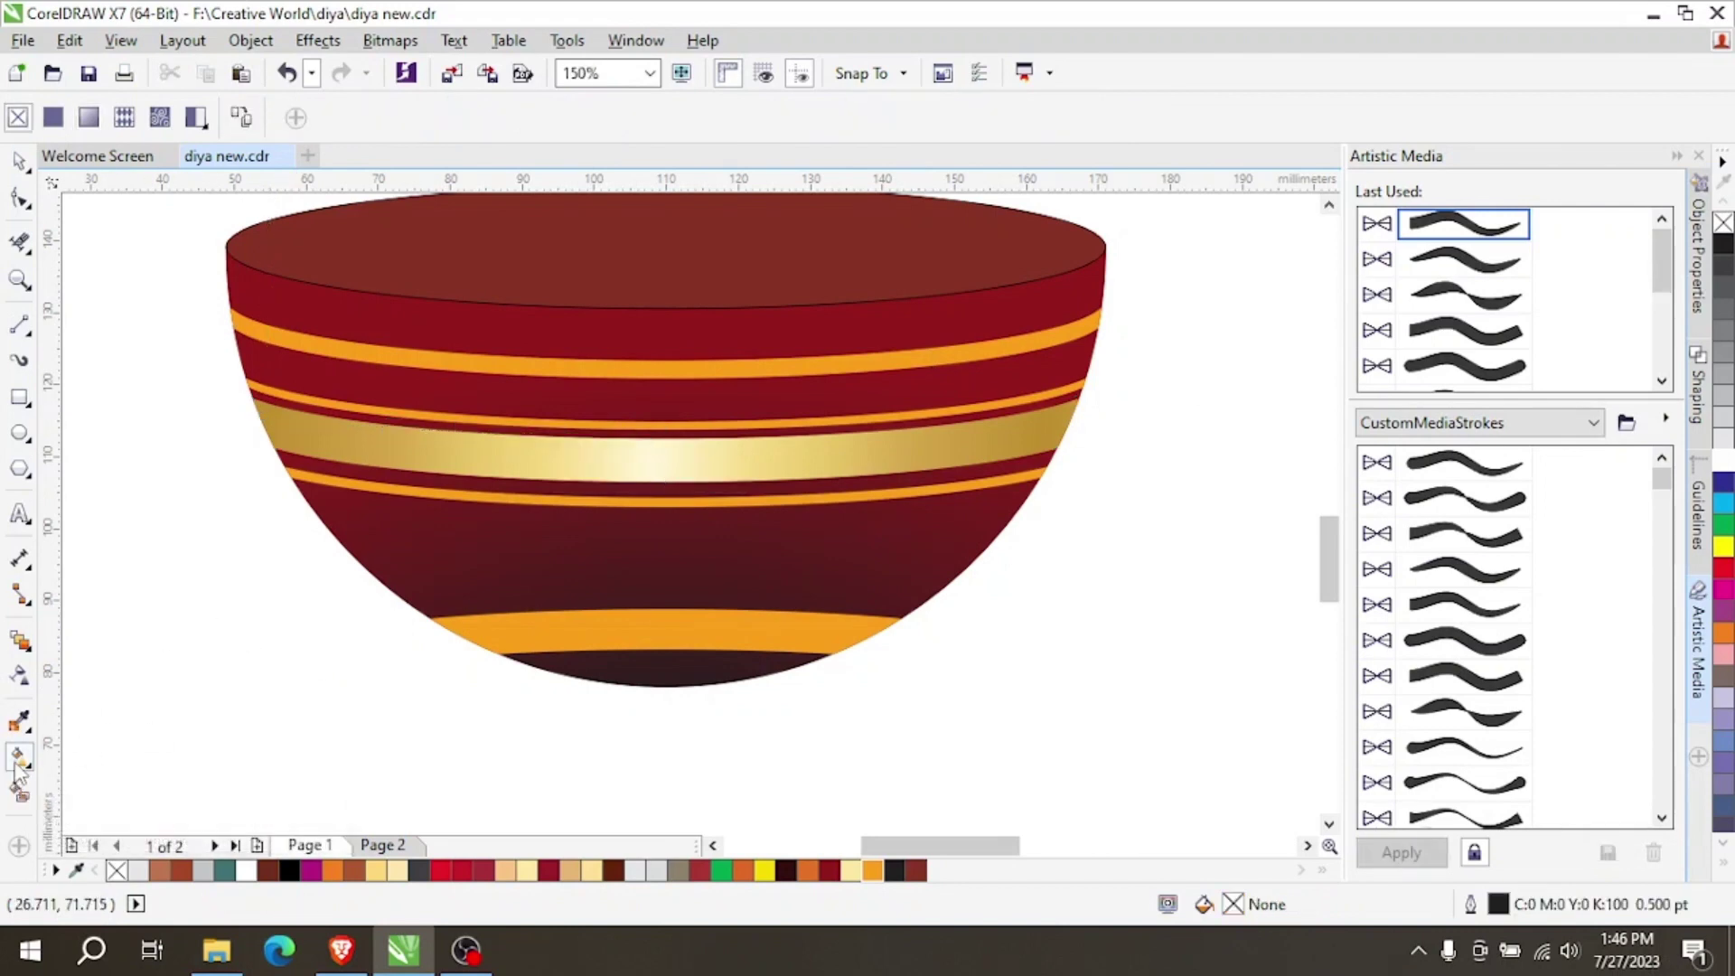
{"action": "left_click", "coordinate": [594, 370]}
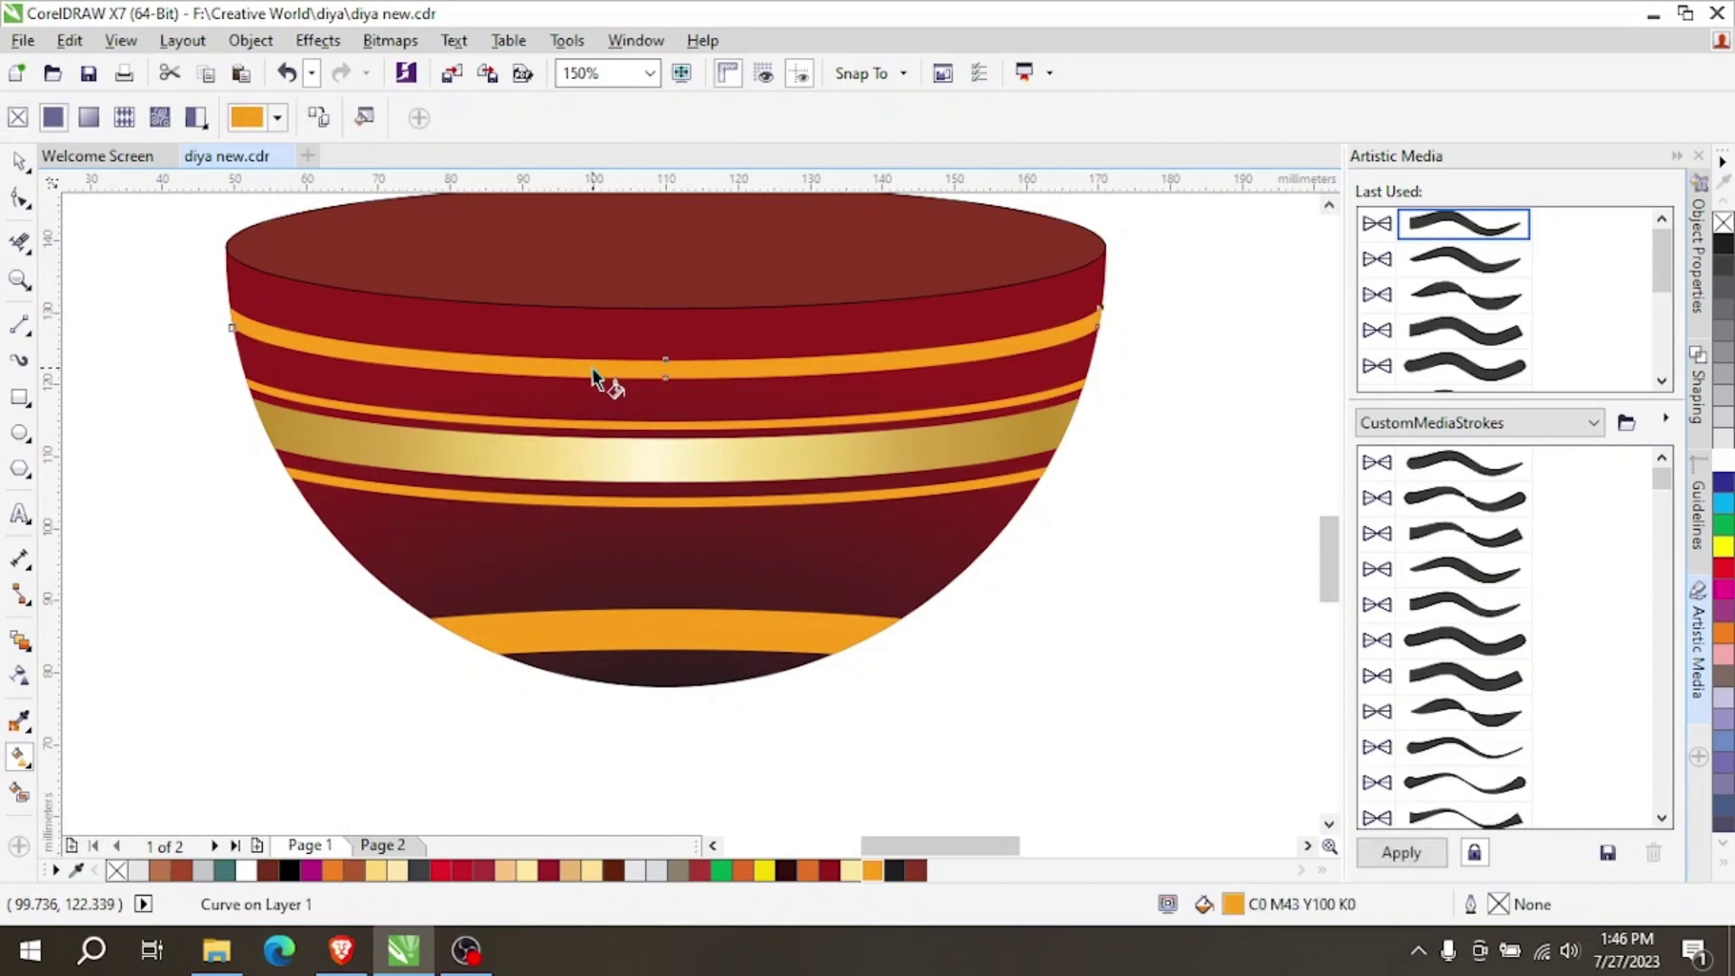
{"action": "left_click", "coordinate": [598, 453], "text": "shift"}
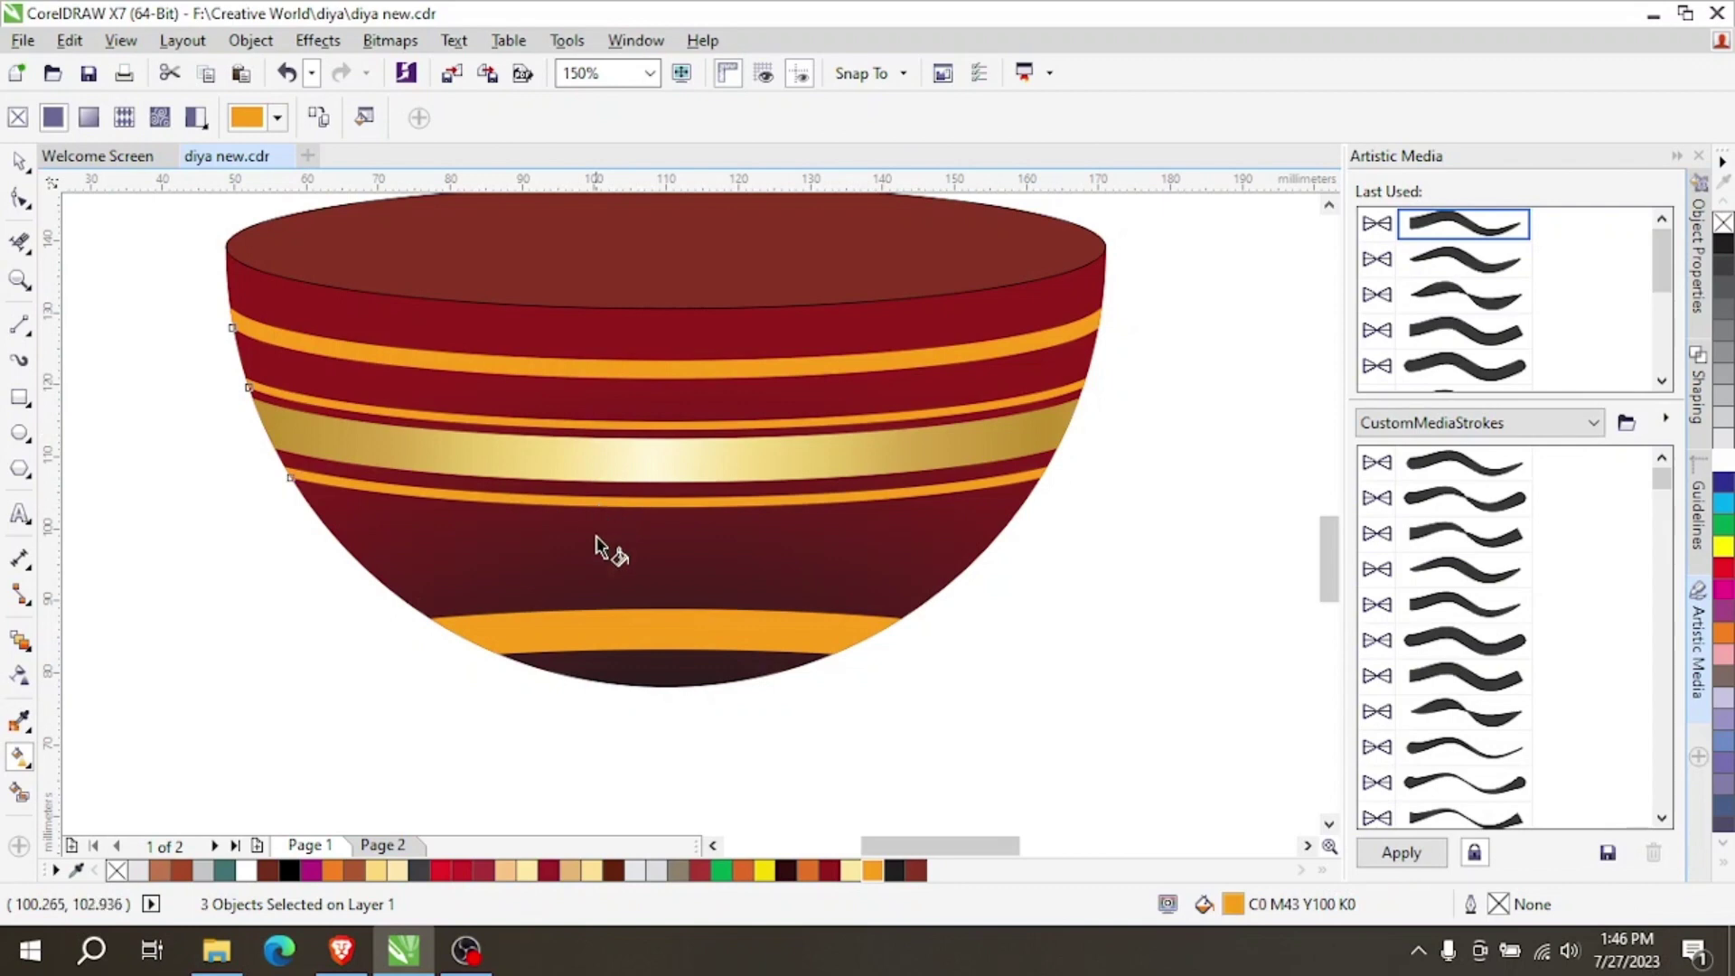
{"action": "left_click", "coordinate": [324, 123]}
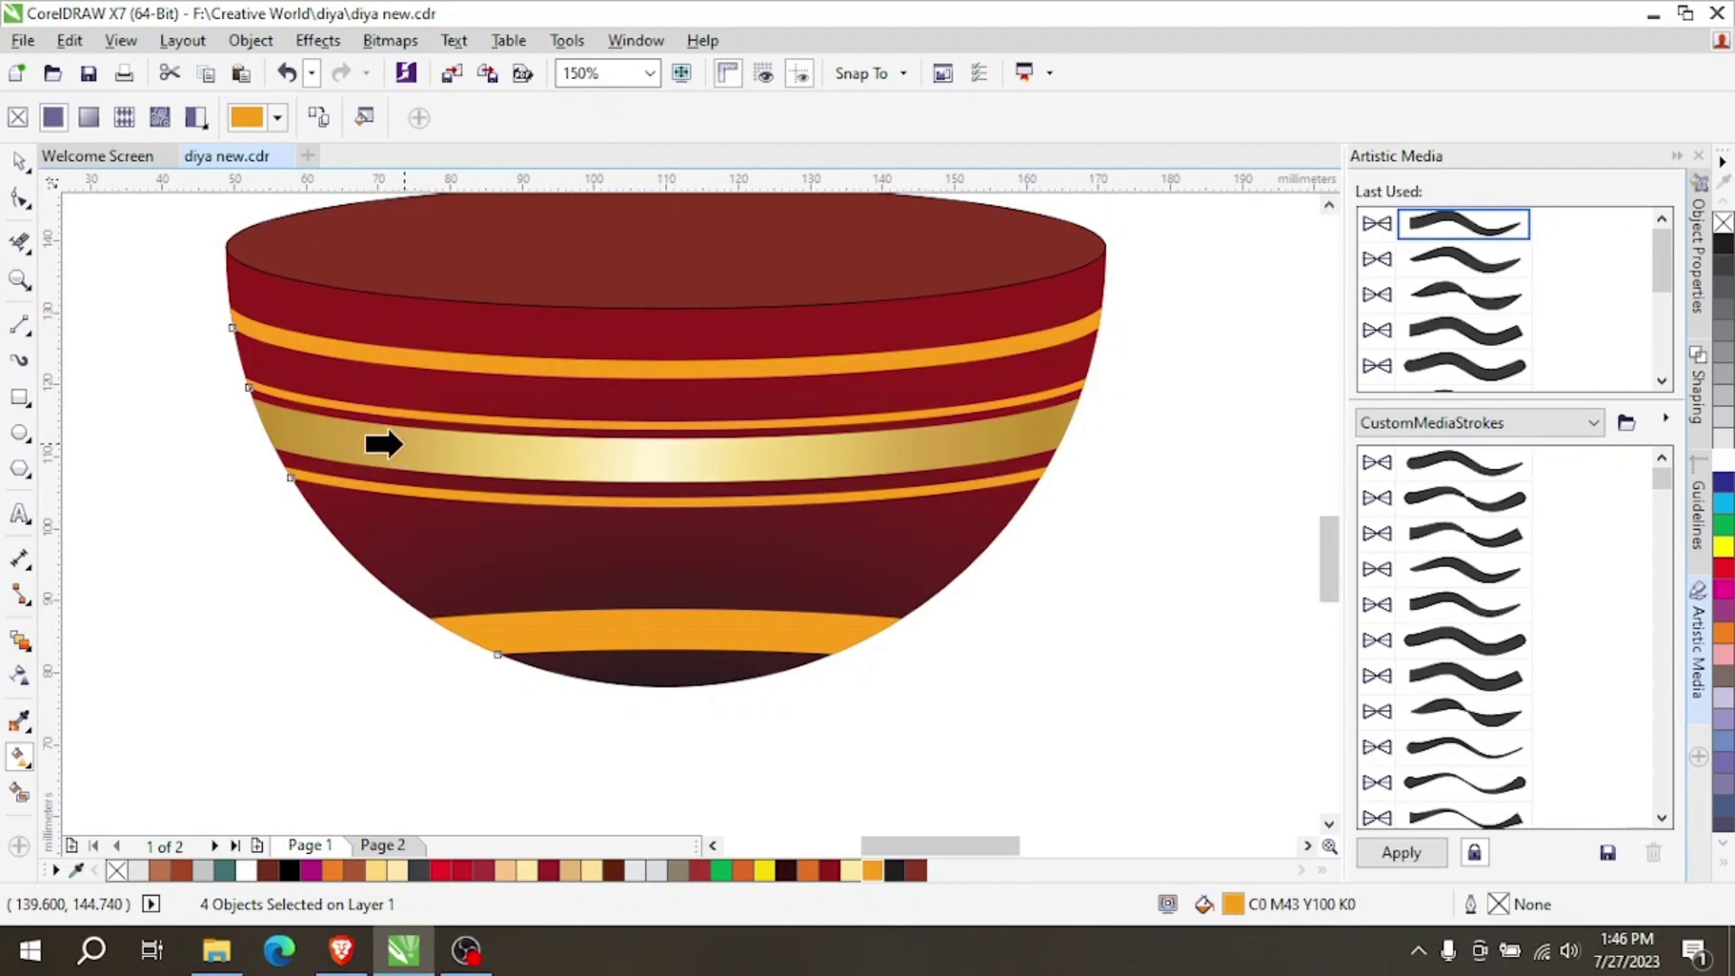
{"action": "left_click", "coordinate": [398, 444]}
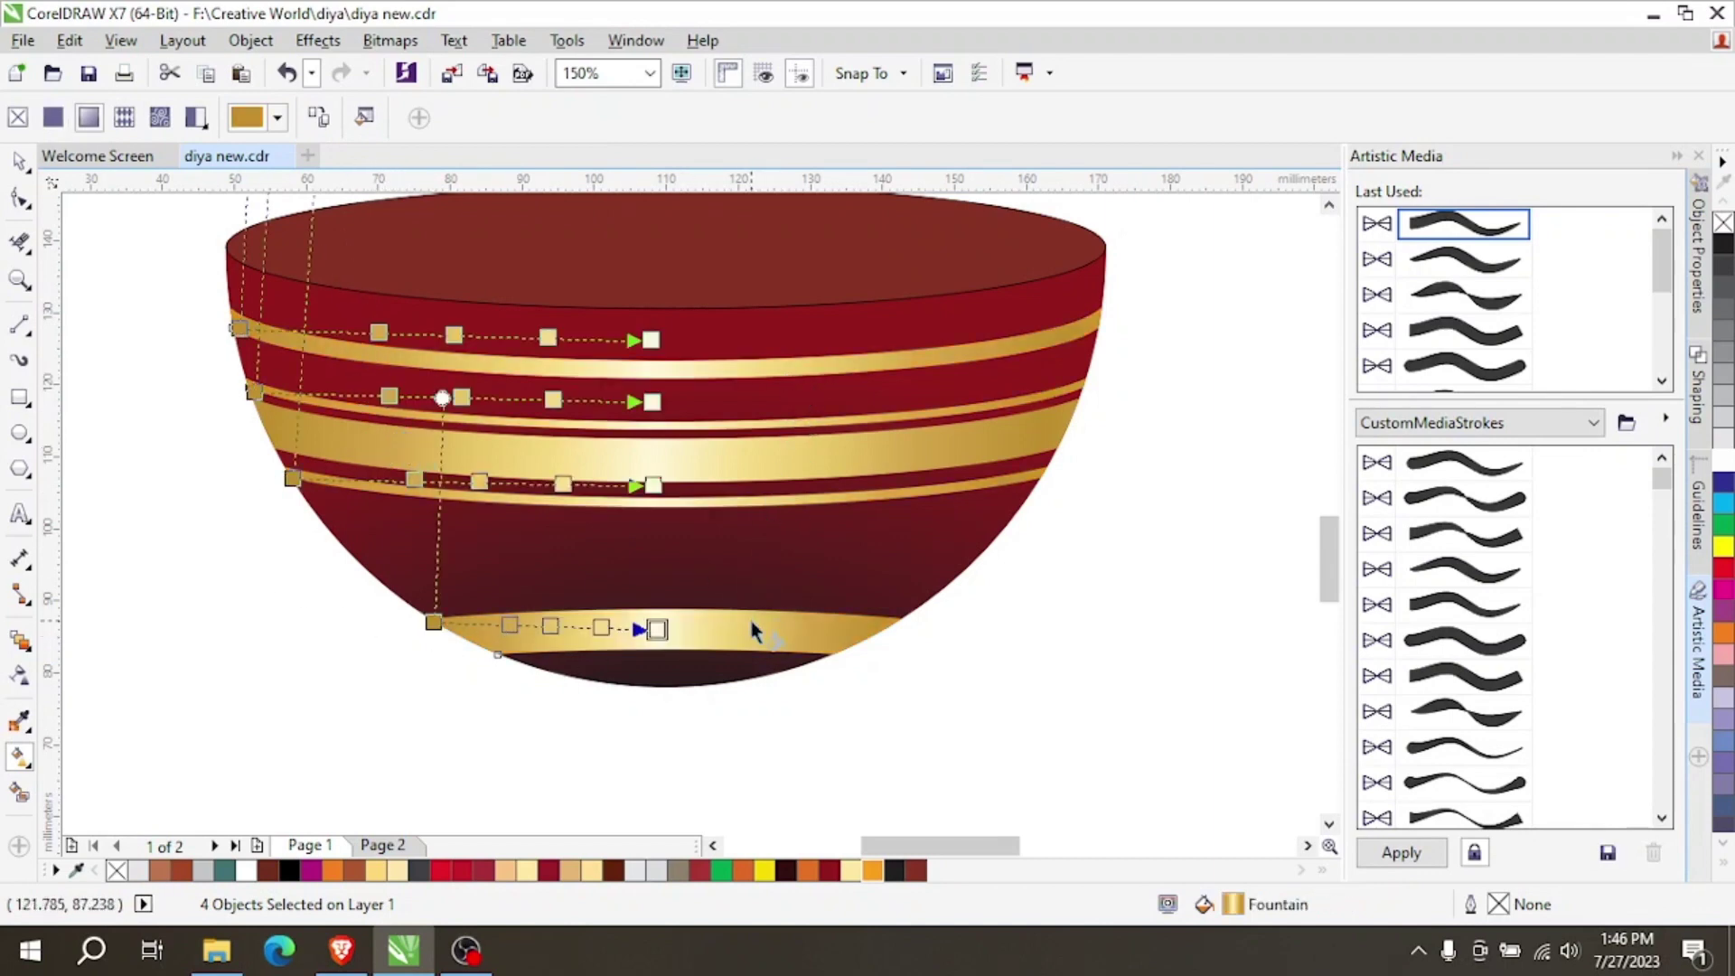
{"action": "key", "text": "space"}
{"action": "key", "text": "Escape"}
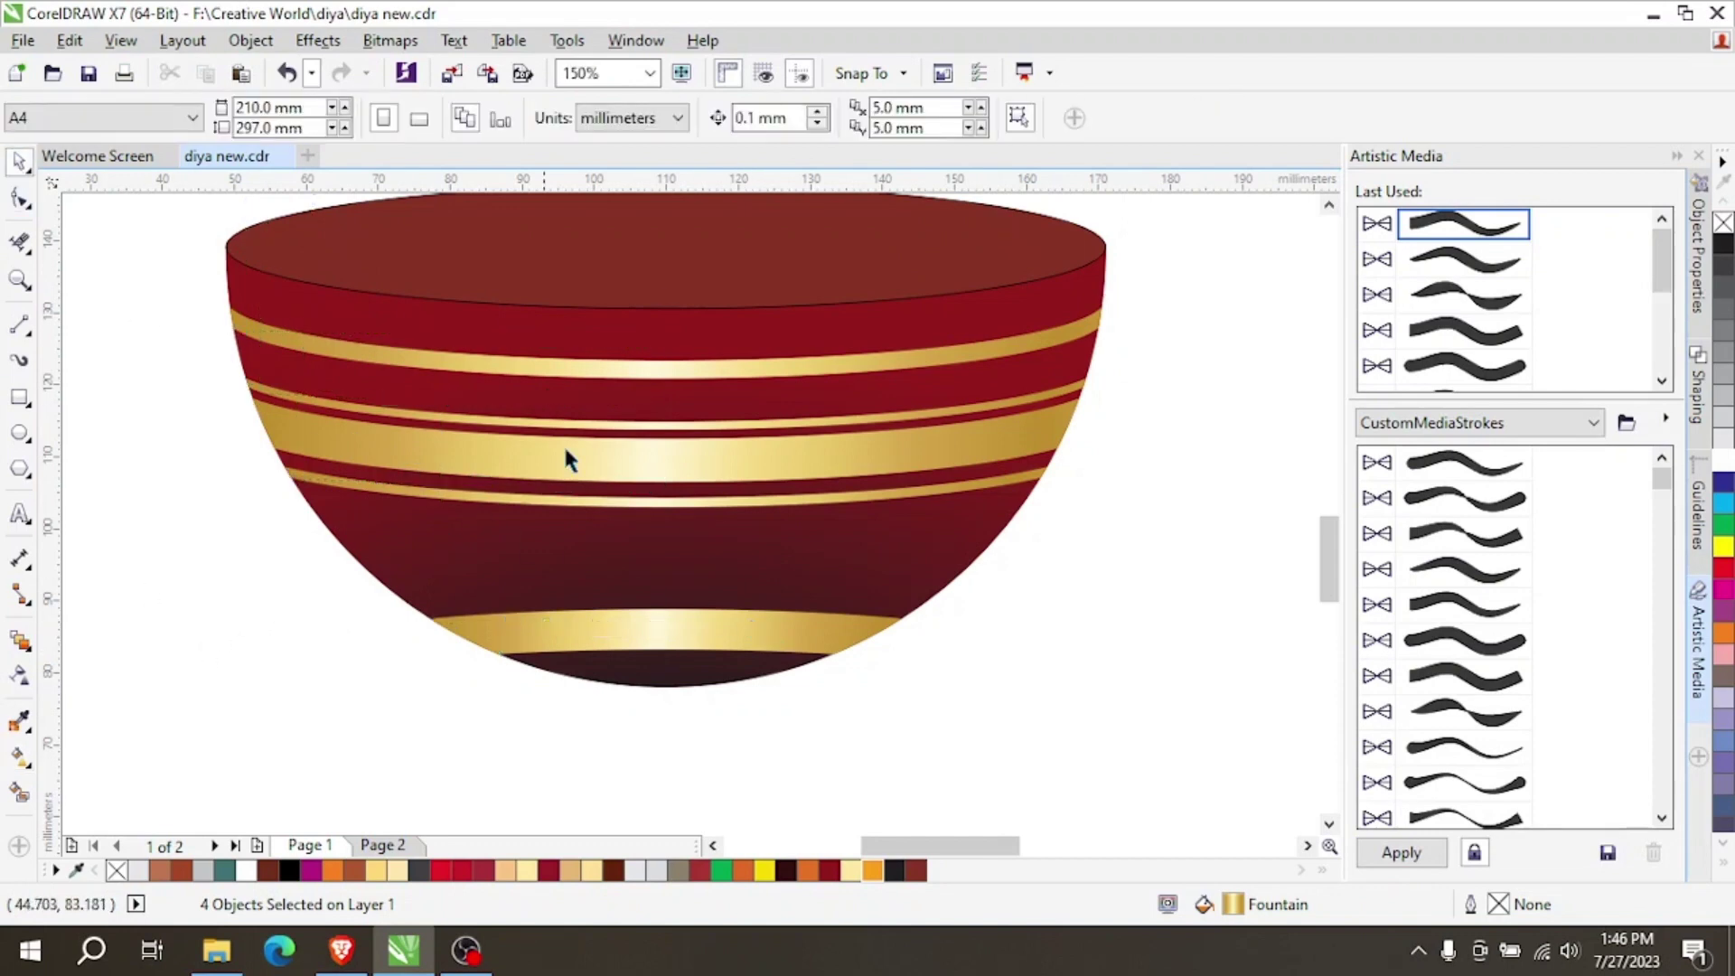
Apply a linear gradient to the bowl's rim ellipse, running from dark red near its left edge to orange near the center.
{"action": "scroll", "coordinate": [579, 451], "scroll_direction": "down", "scroll_amount": 2}
{"action": "scroll", "coordinate": [592, 376], "scroll_direction": "up", "scroll_amount": 2}
{"action": "scroll", "coordinate": [592, 406], "scroll_direction": "down", "scroll_amount": 2}
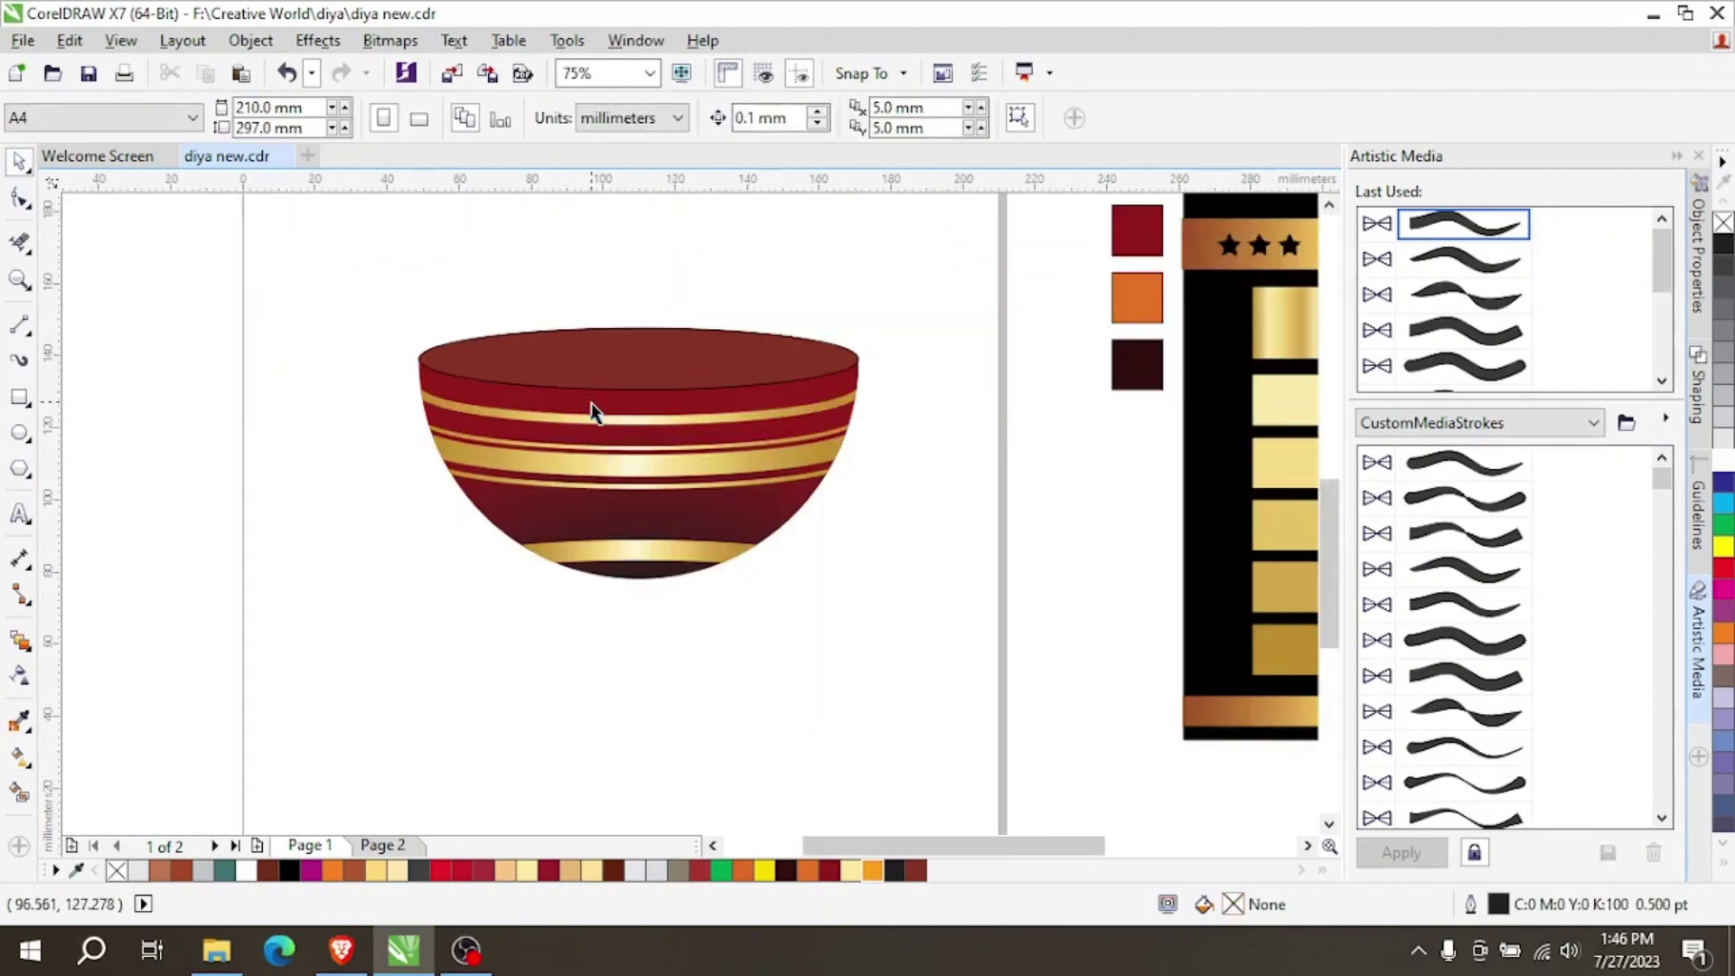
{"action": "left_click", "coordinate": [630, 368]}
{"action": "scroll", "coordinate": [738, 333], "scroll_direction": "up", "scroll_amount": 1}
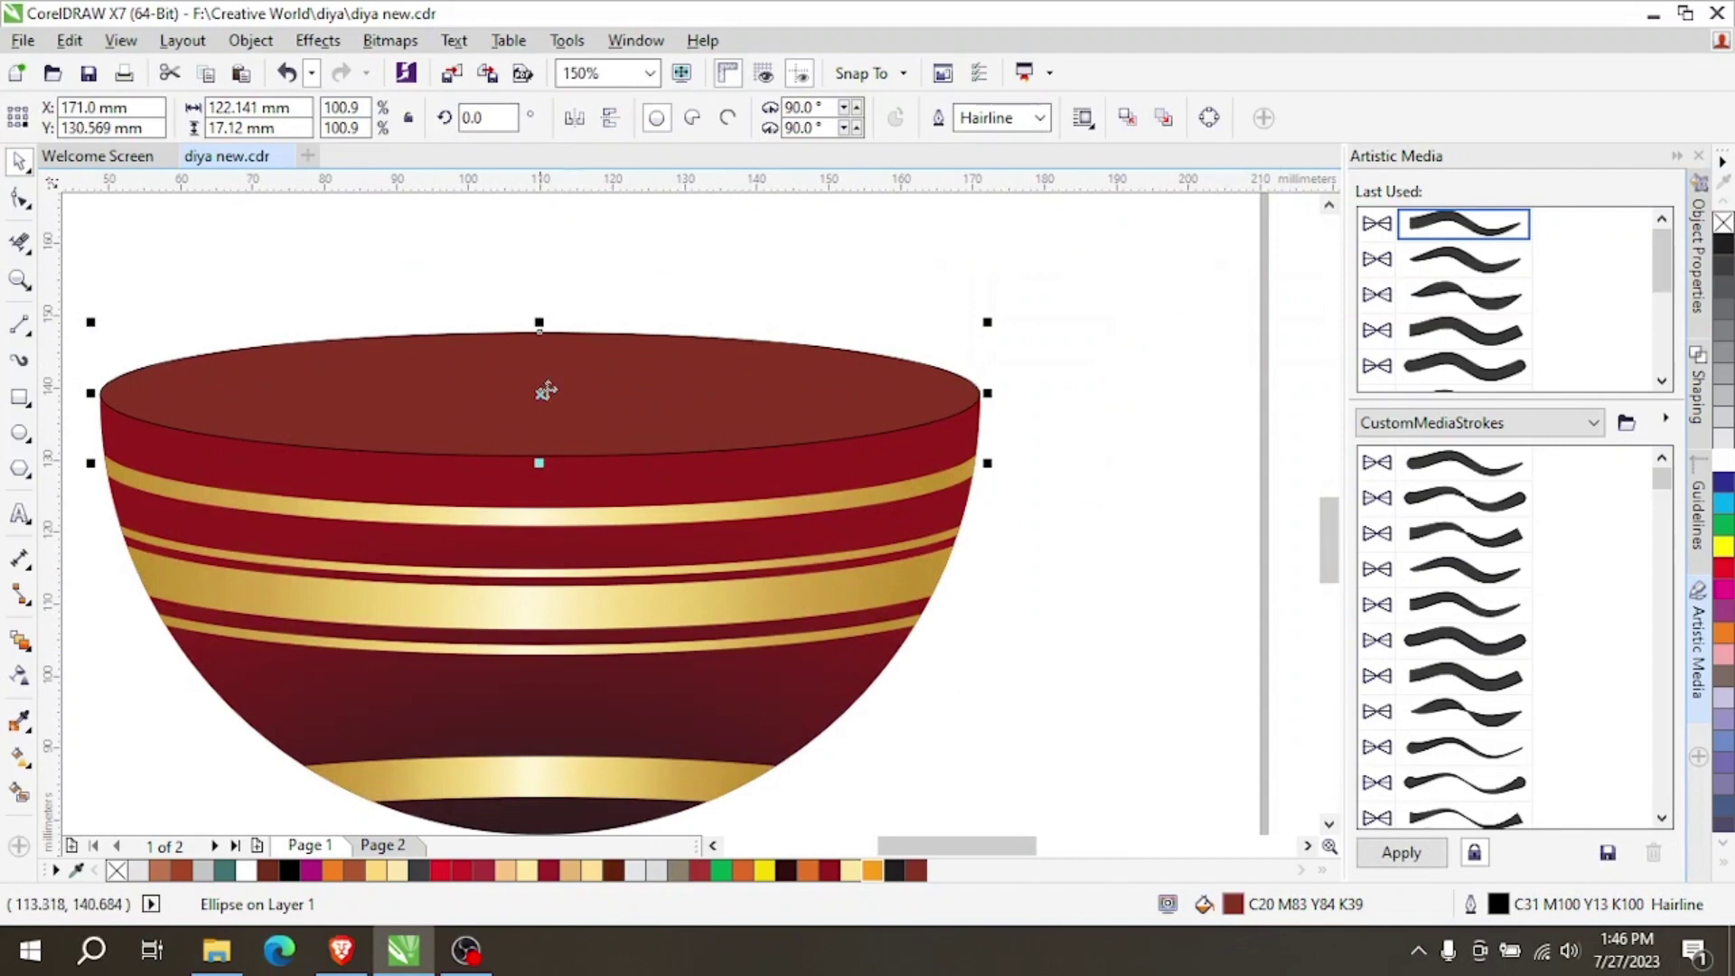
{"action": "scroll", "coordinate": [840, 324], "scroll_direction": "left", "scroll_amount": 2}
{"action": "left_click", "coordinate": [657, 402]}
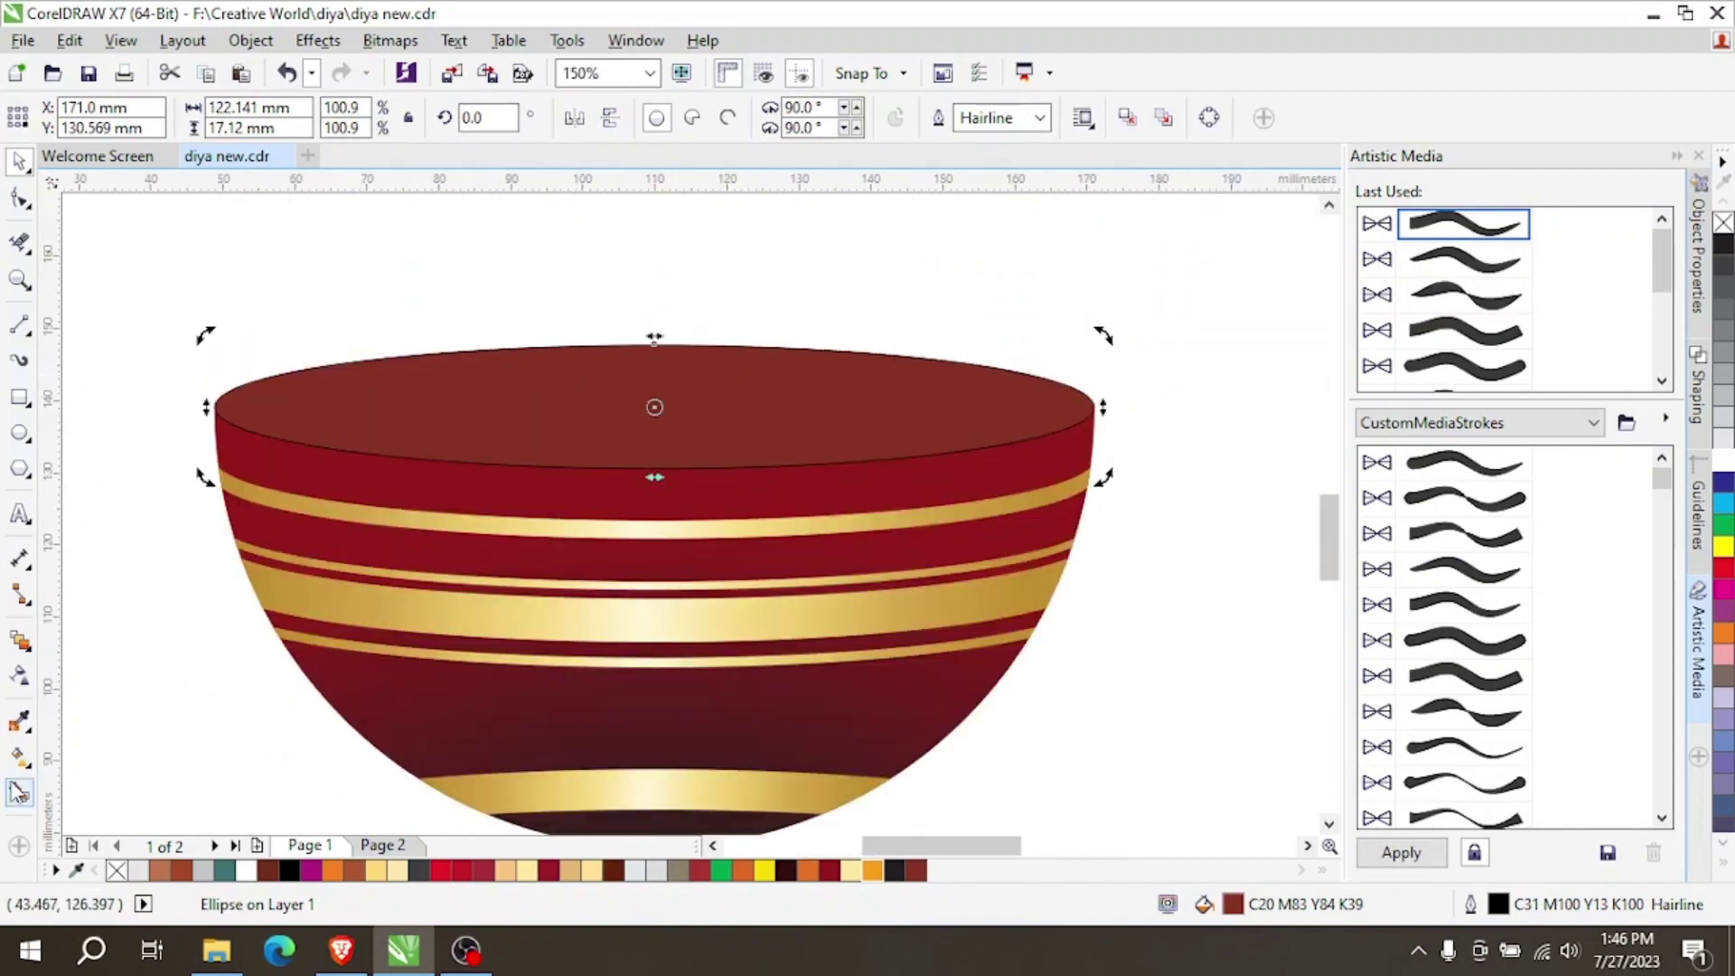
{"action": "left_click", "coordinate": [22, 759]}
{"action": "left_click_drag", "start_coordinate": [239, 416], "coordinate": [605, 416]}
{"action": "left_click", "coordinate": [548, 870]}
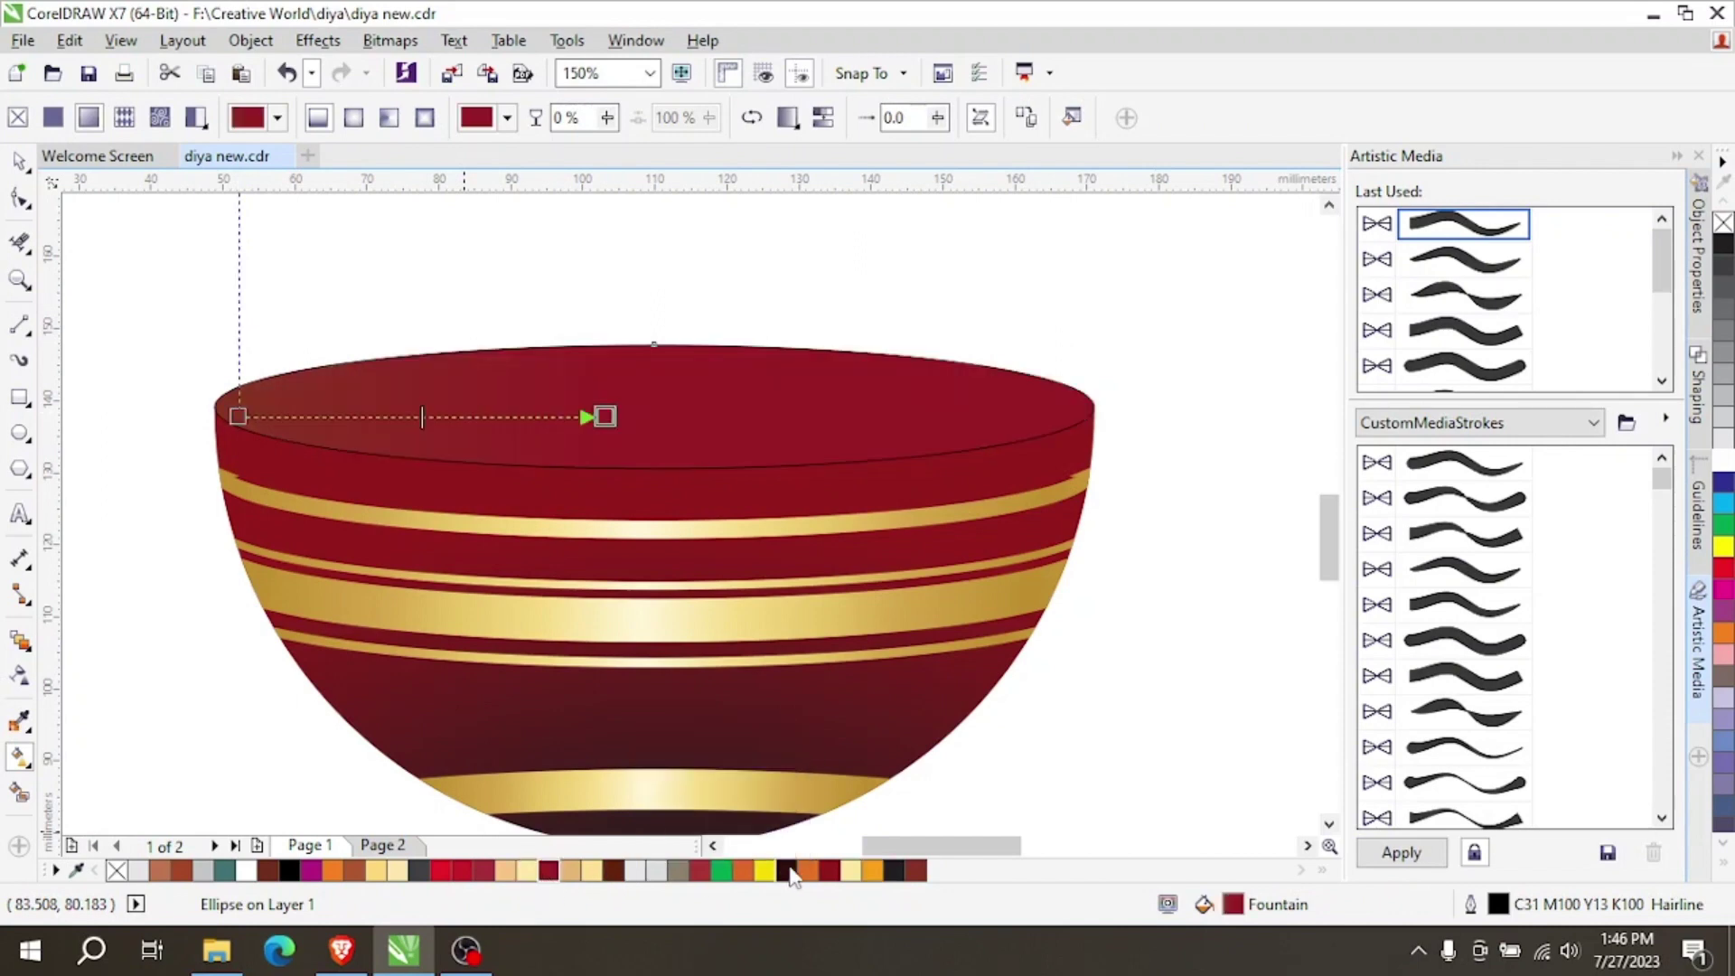
{"action": "left_click", "coordinate": [813, 872]}
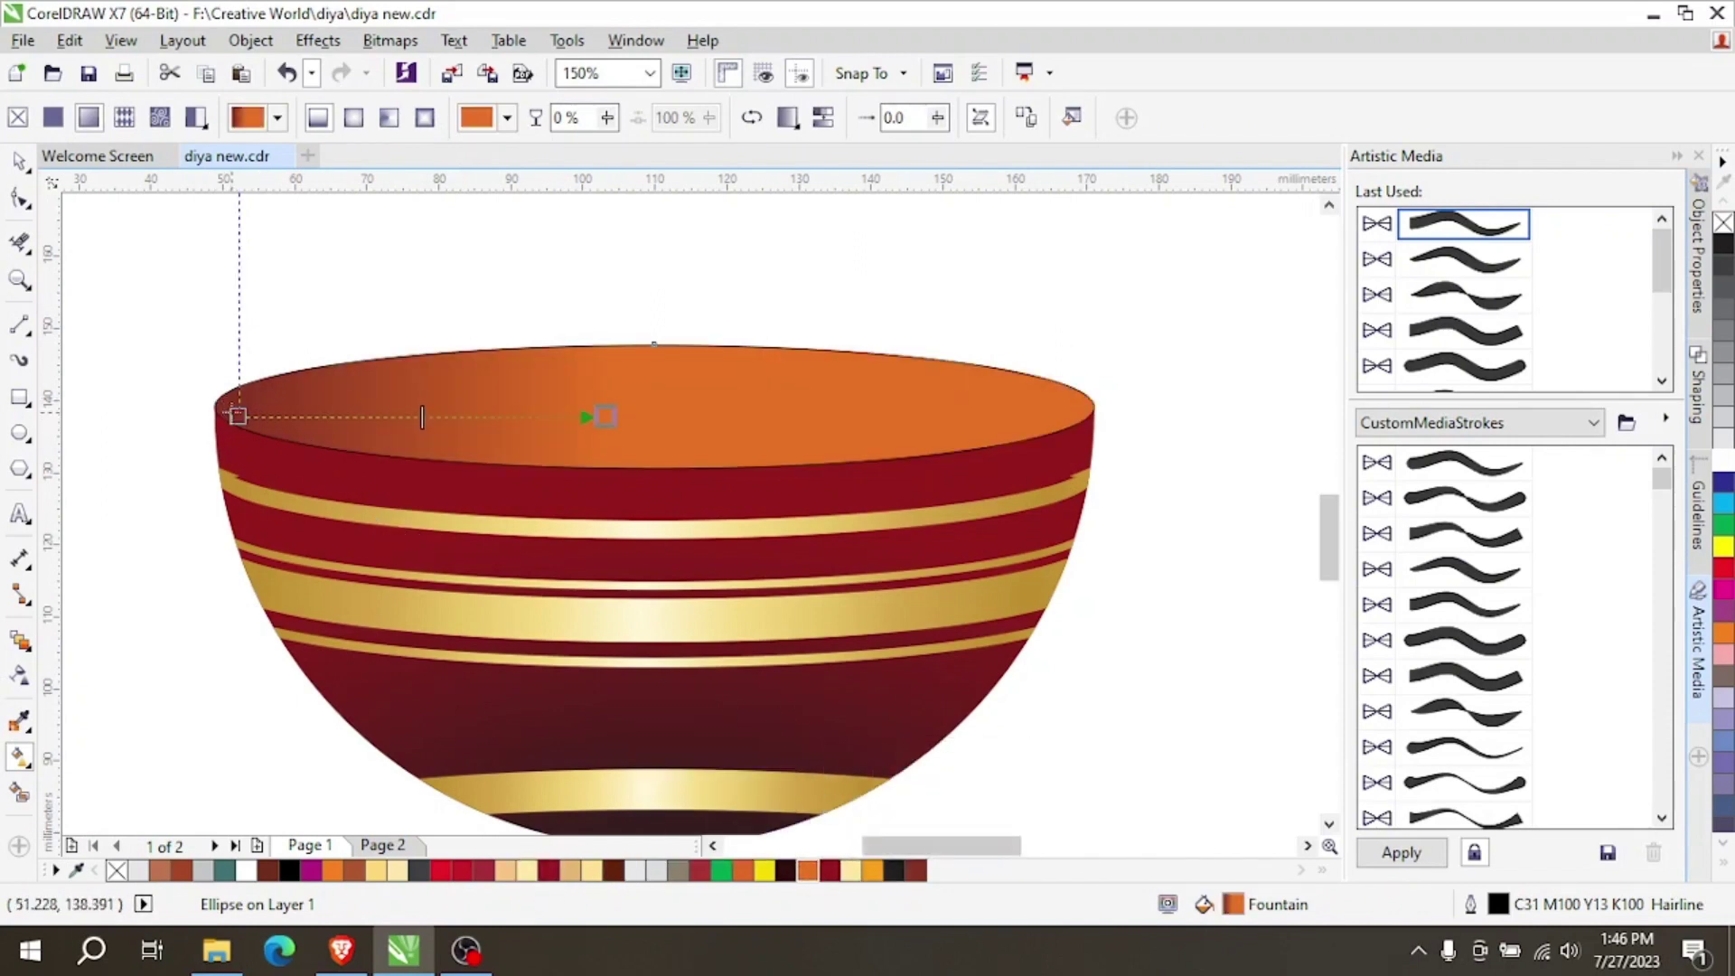
{"action": "left_click", "coordinate": [238, 416]}
{"action": "left_click", "coordinate": [831, 871]}
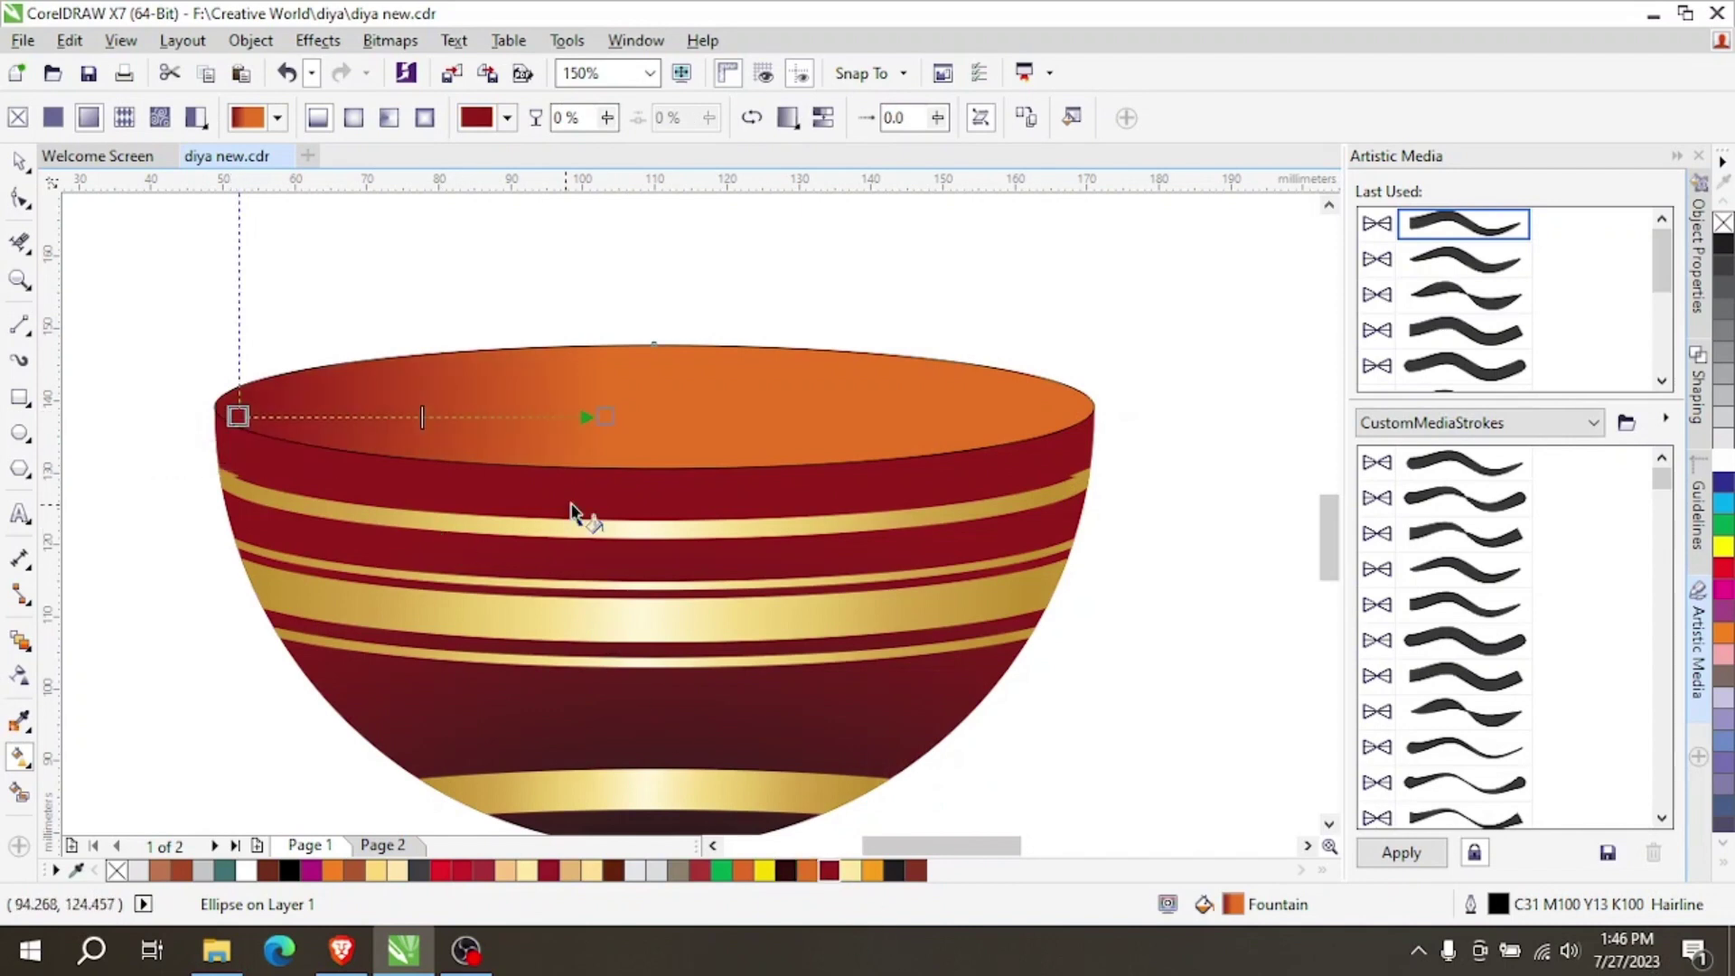
Start the rim gradient at the ellipse's left edge, recolor its dark red node pale yellow, and reverse the gradient.
{"action": "left_click_drag", "start_coordinate": [605, 417], "coordinate": [635, 416]}
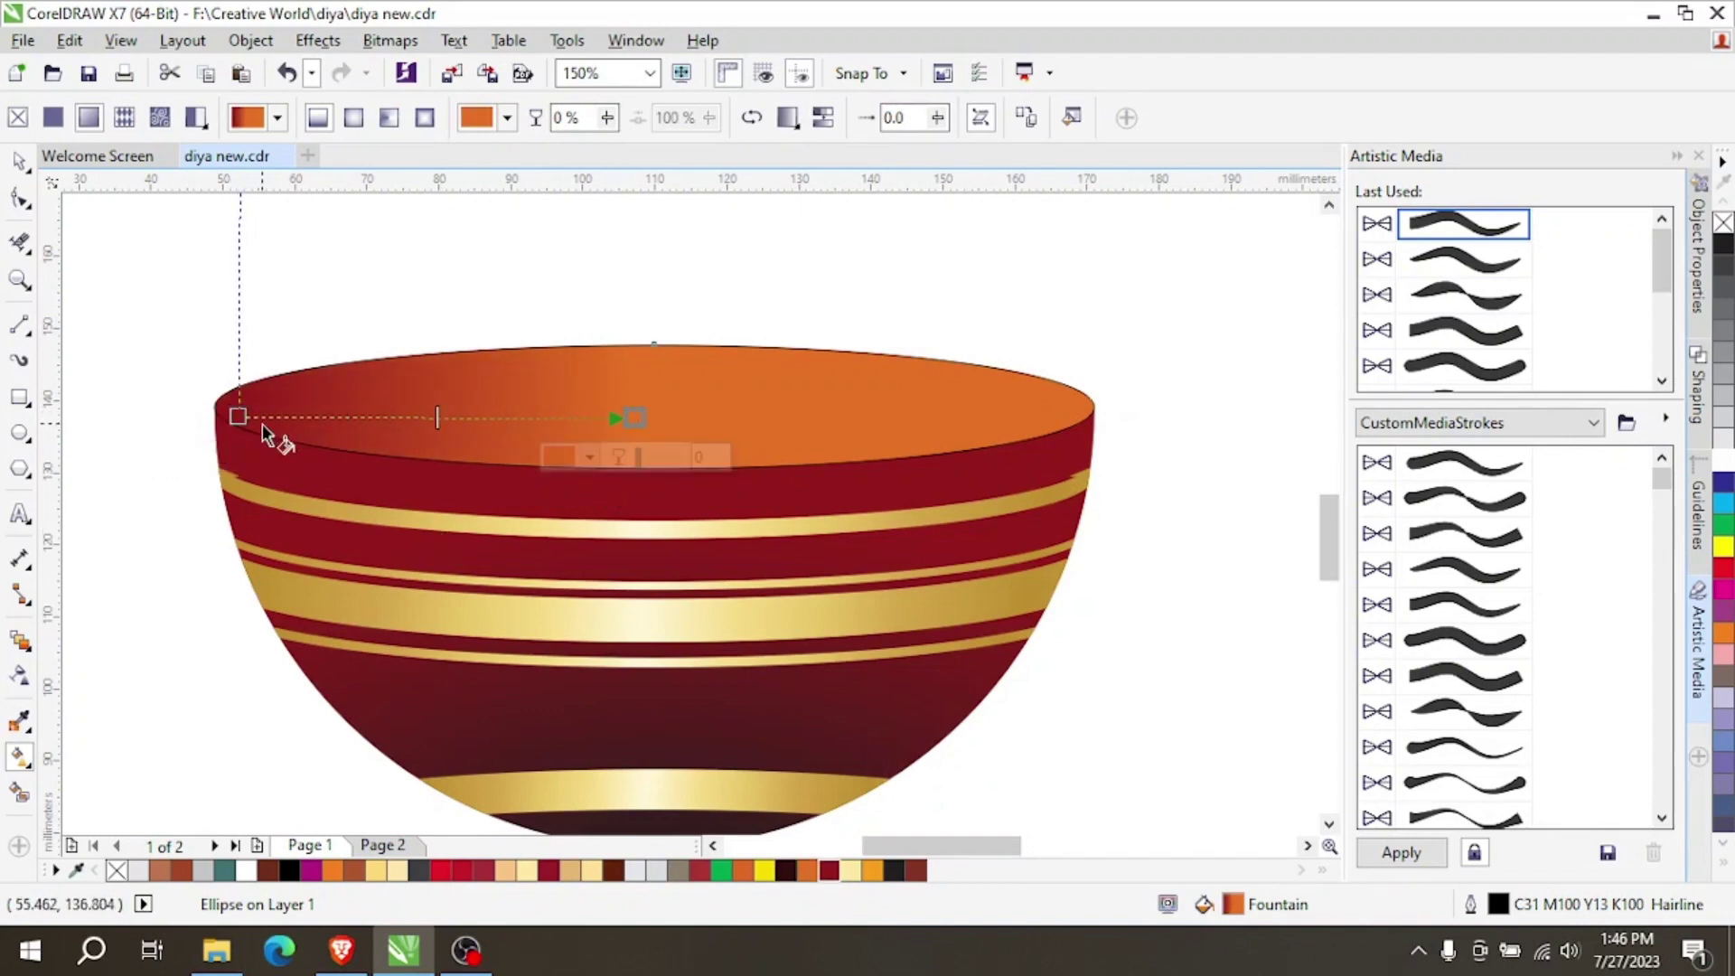
{"action": "left_click_drag", "start_coordinate": [237, 416], "coordinate": [212, 405]}
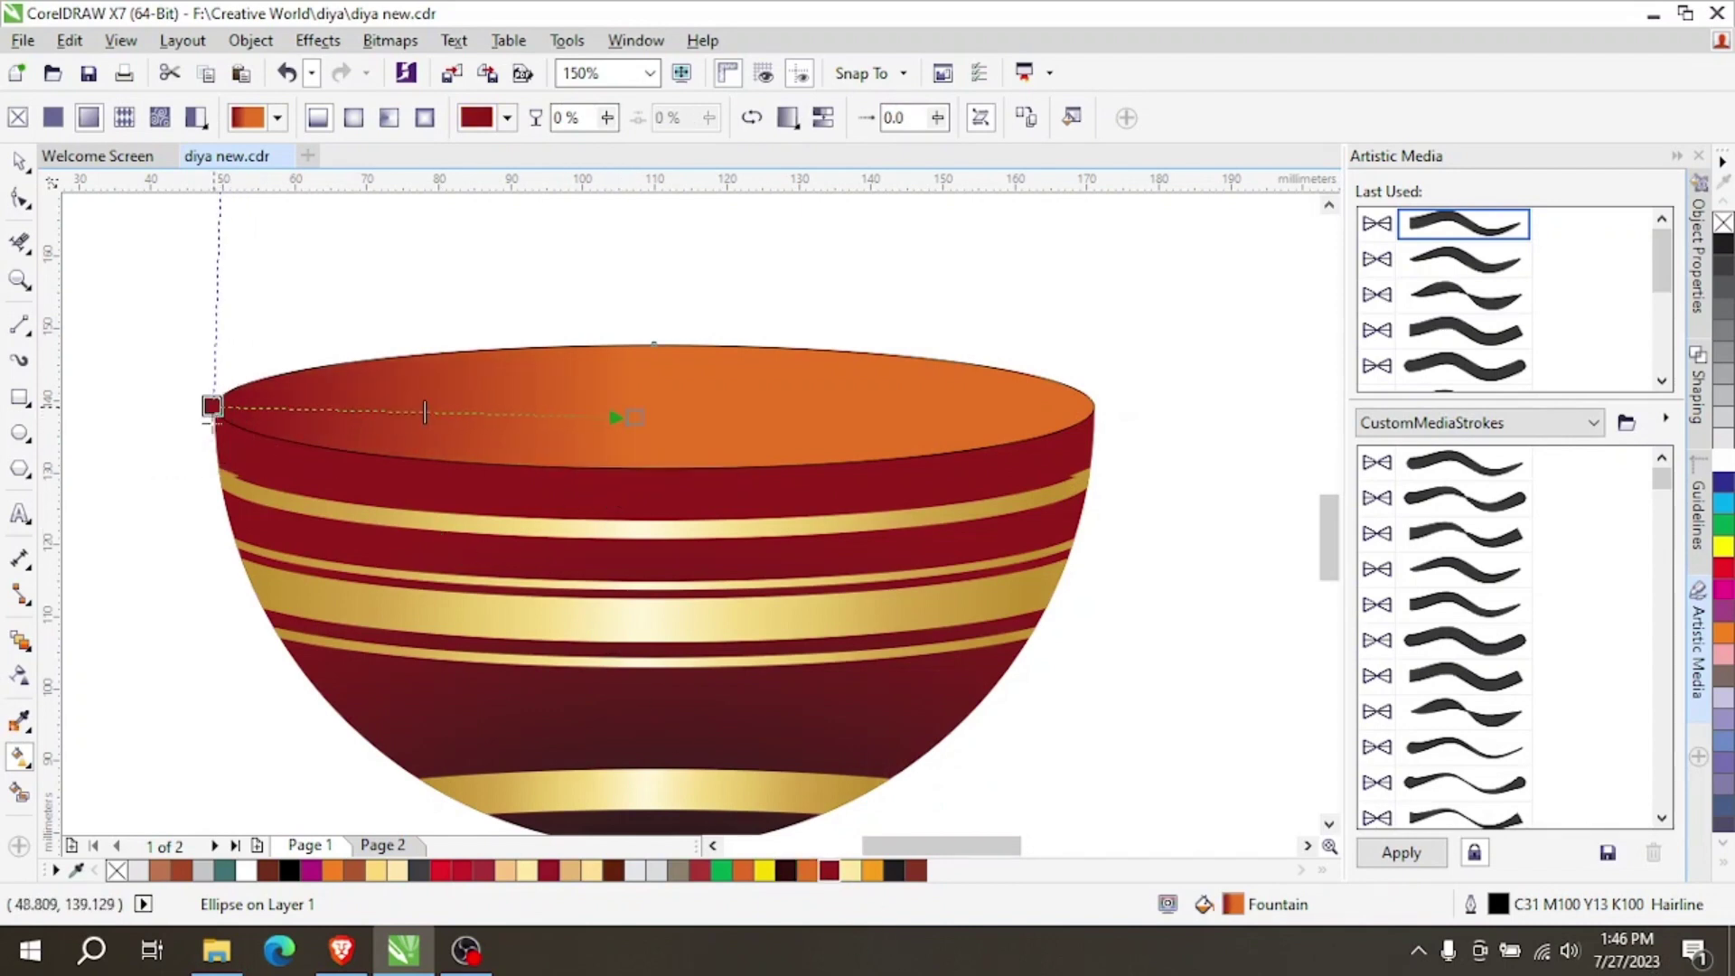
{"action": "left_click", "coordinate": [851, 871]}
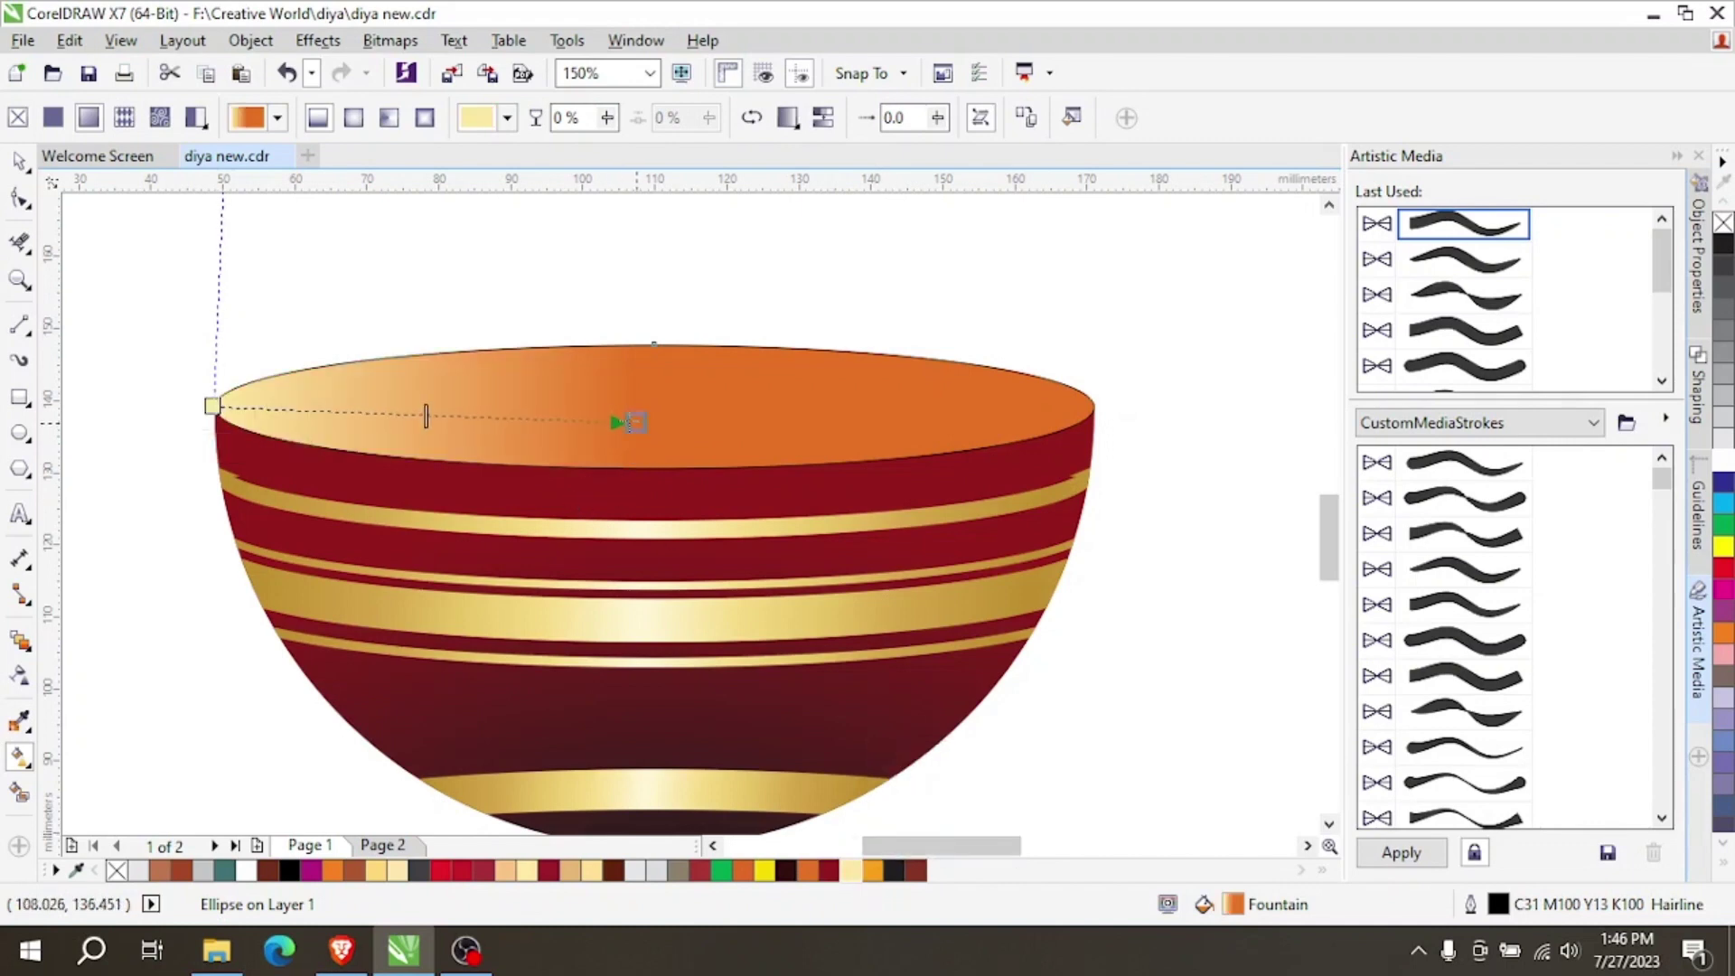
{"action": "left_click_drag", "start_coordinate": [635, 422], "coordinate": [612, 414]}
{"action": "left_click", "coordinate": [750, 117]}
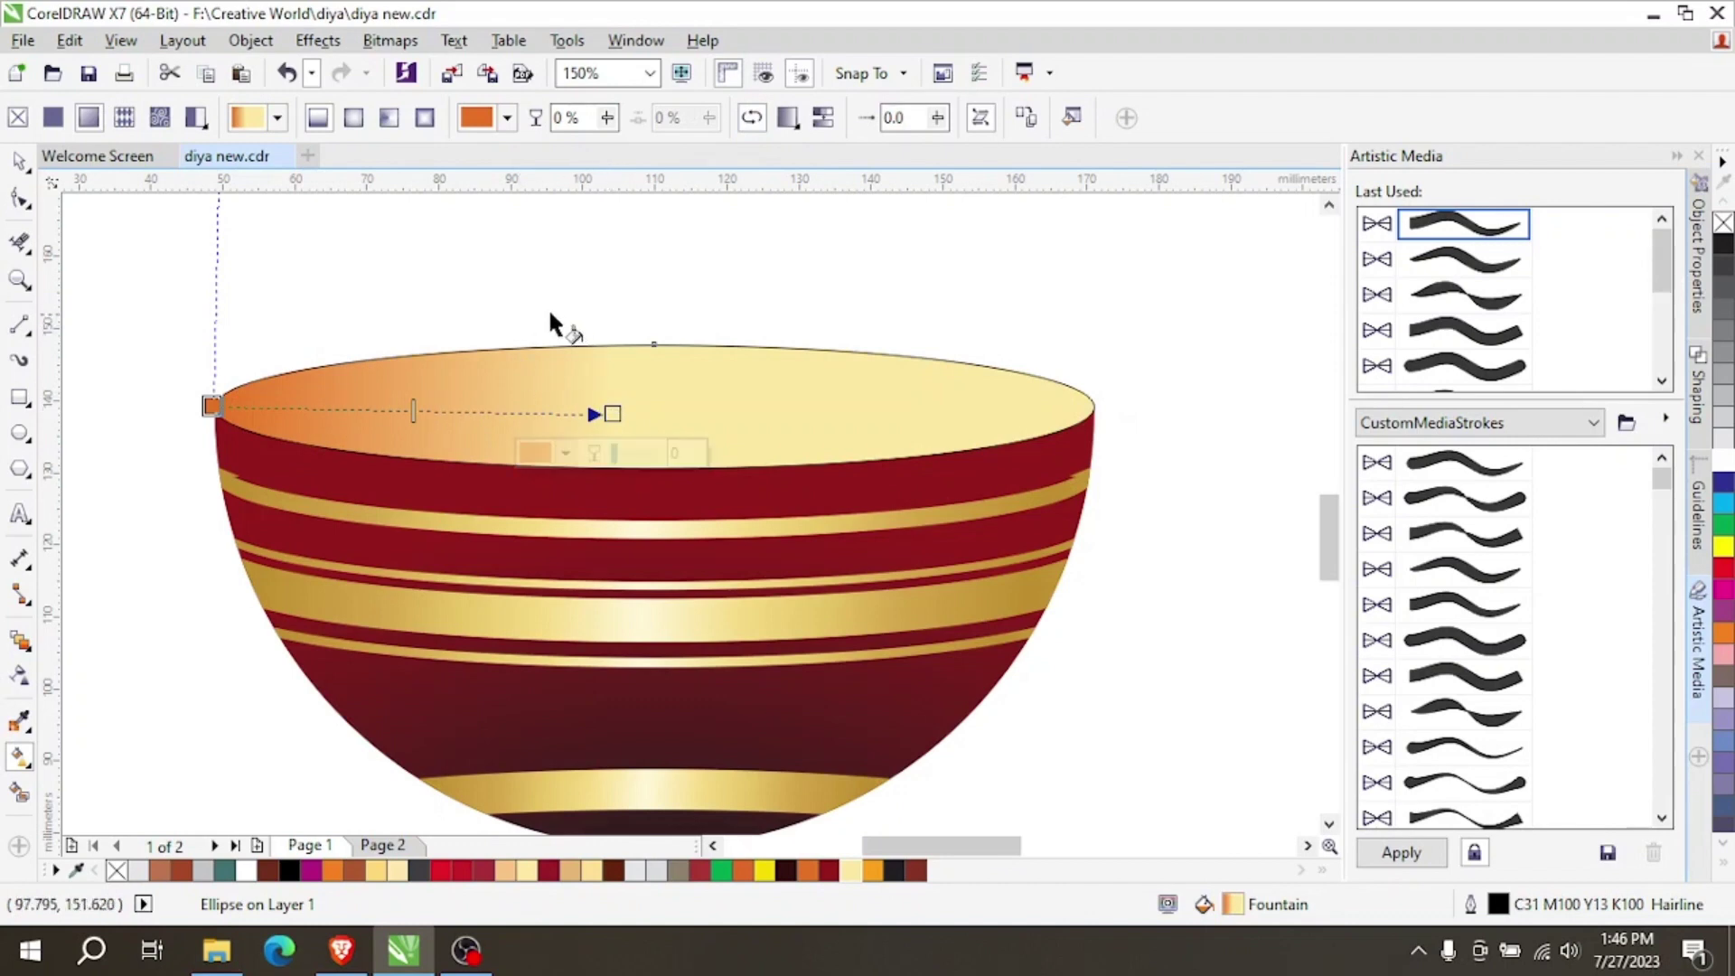
Remove the outline from the bowl's rim ellipse.
{"action": "left_click", "coordinate": [19, 165]}
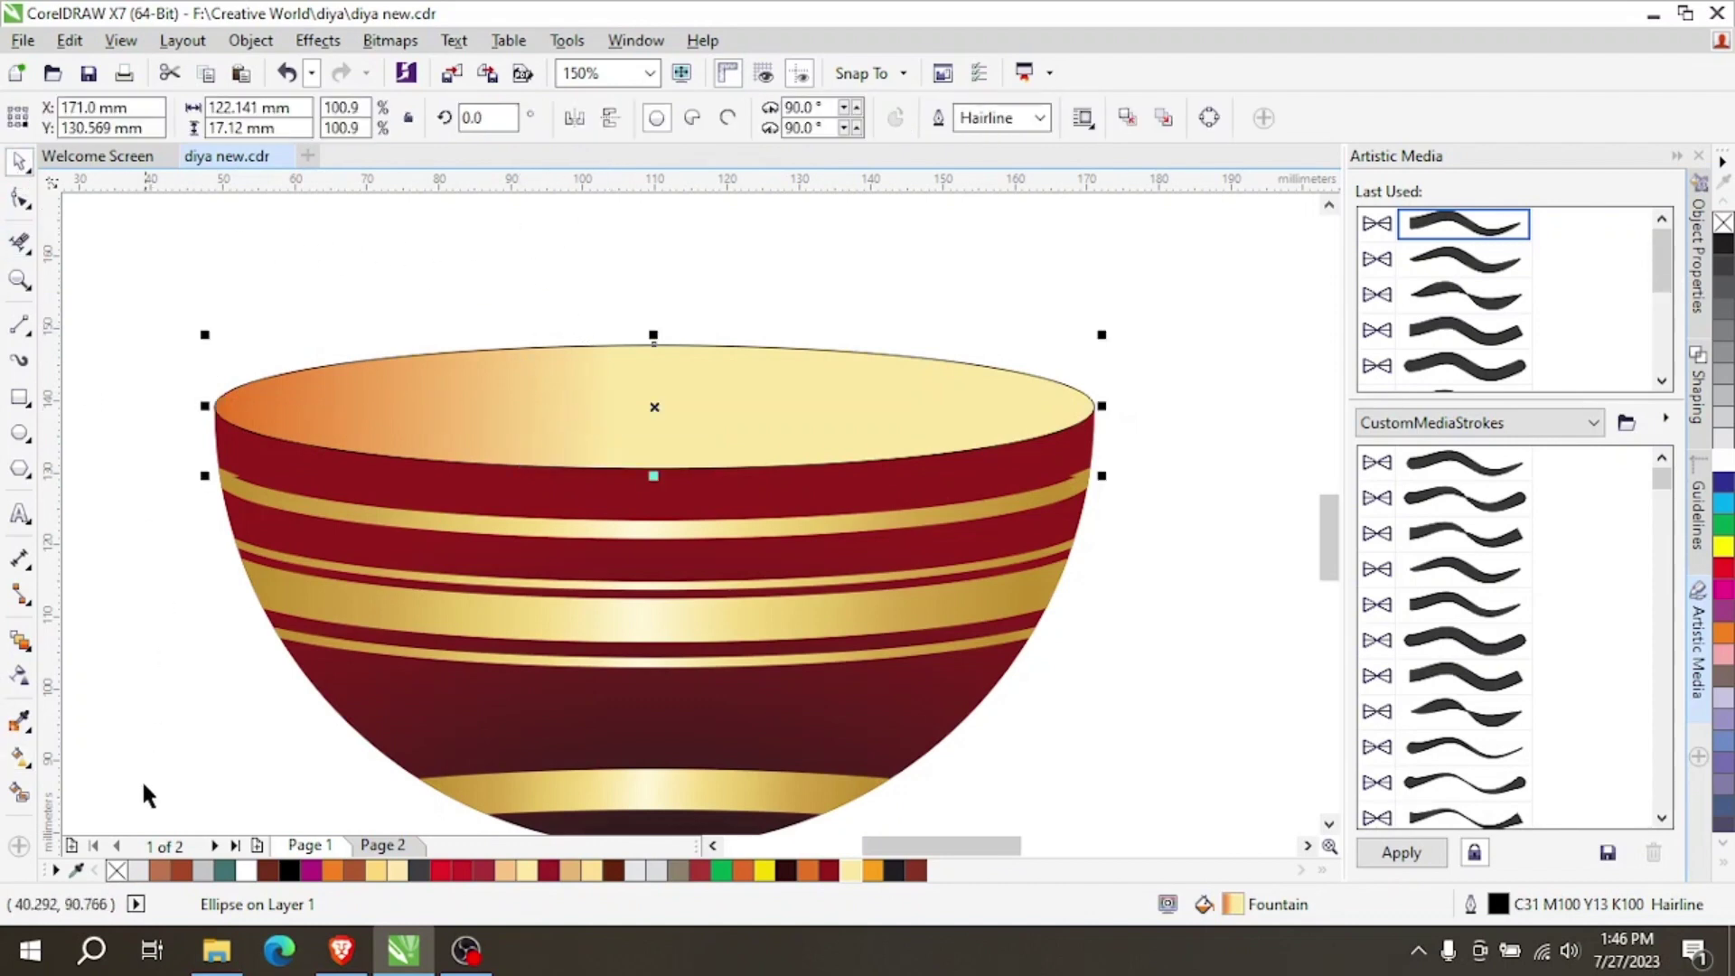
{"action": "right_click", "coordinate": [115, 872]}
{"action": "left_click", "coordinate": [530, 398]}
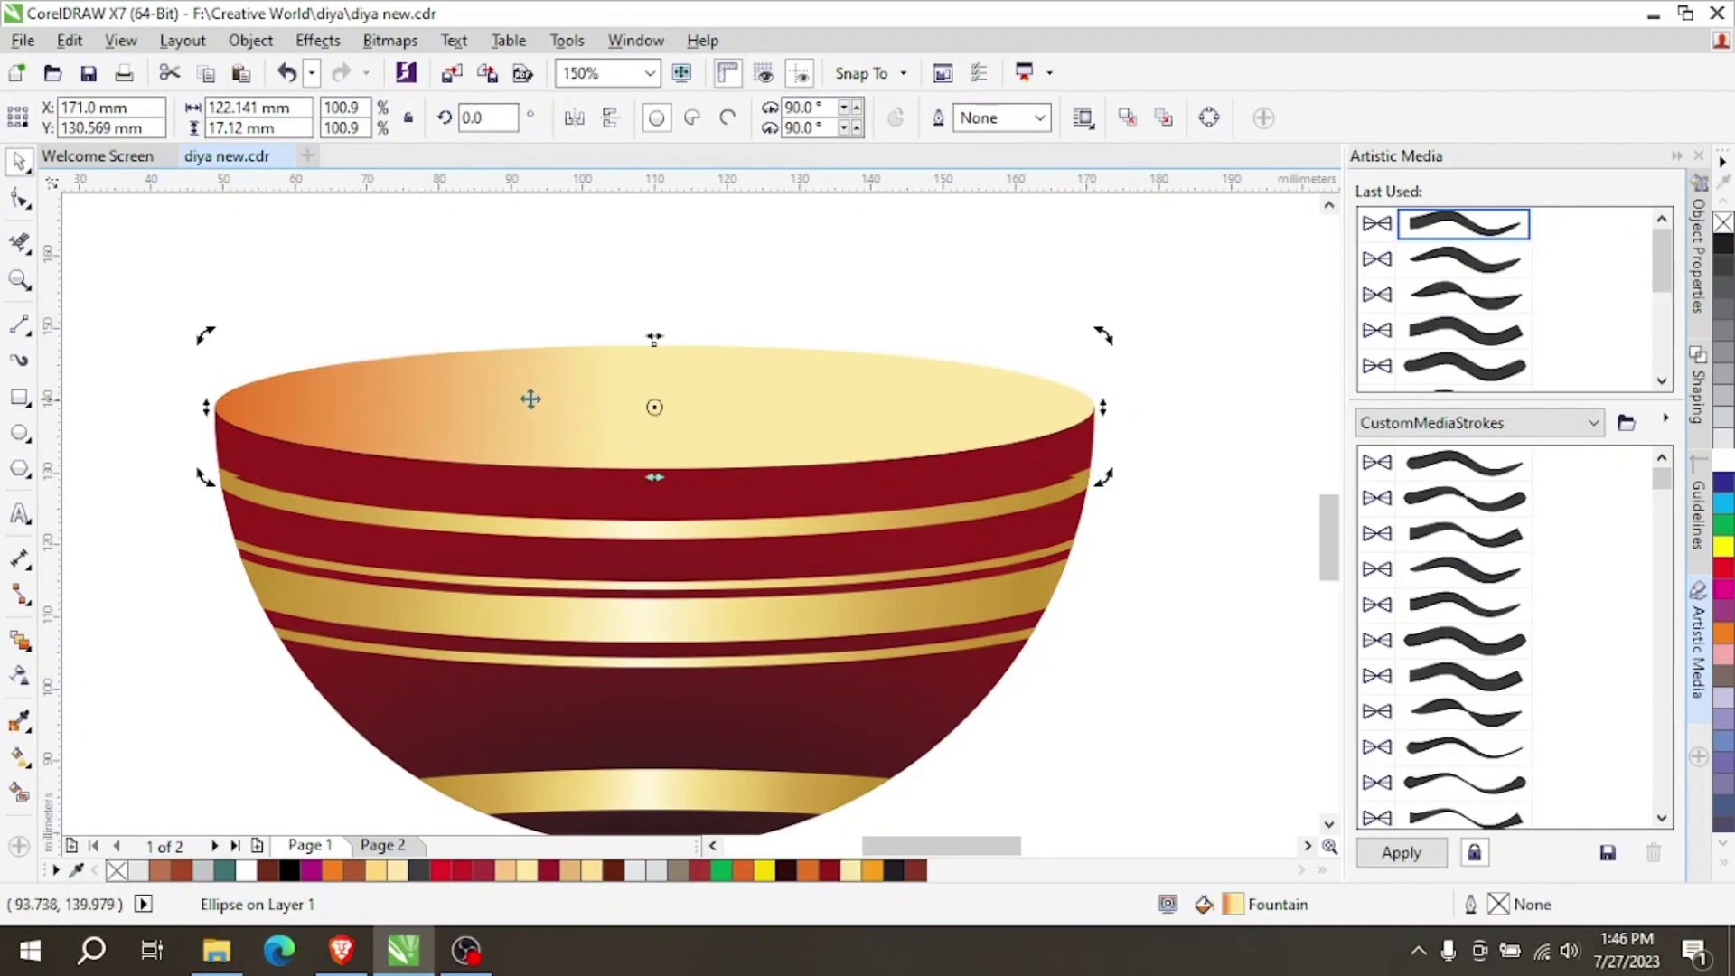
{"action": "left_click", "coordinate": [1244, 705]}
{"action": "left_click", "coordinate": [472, 461]}
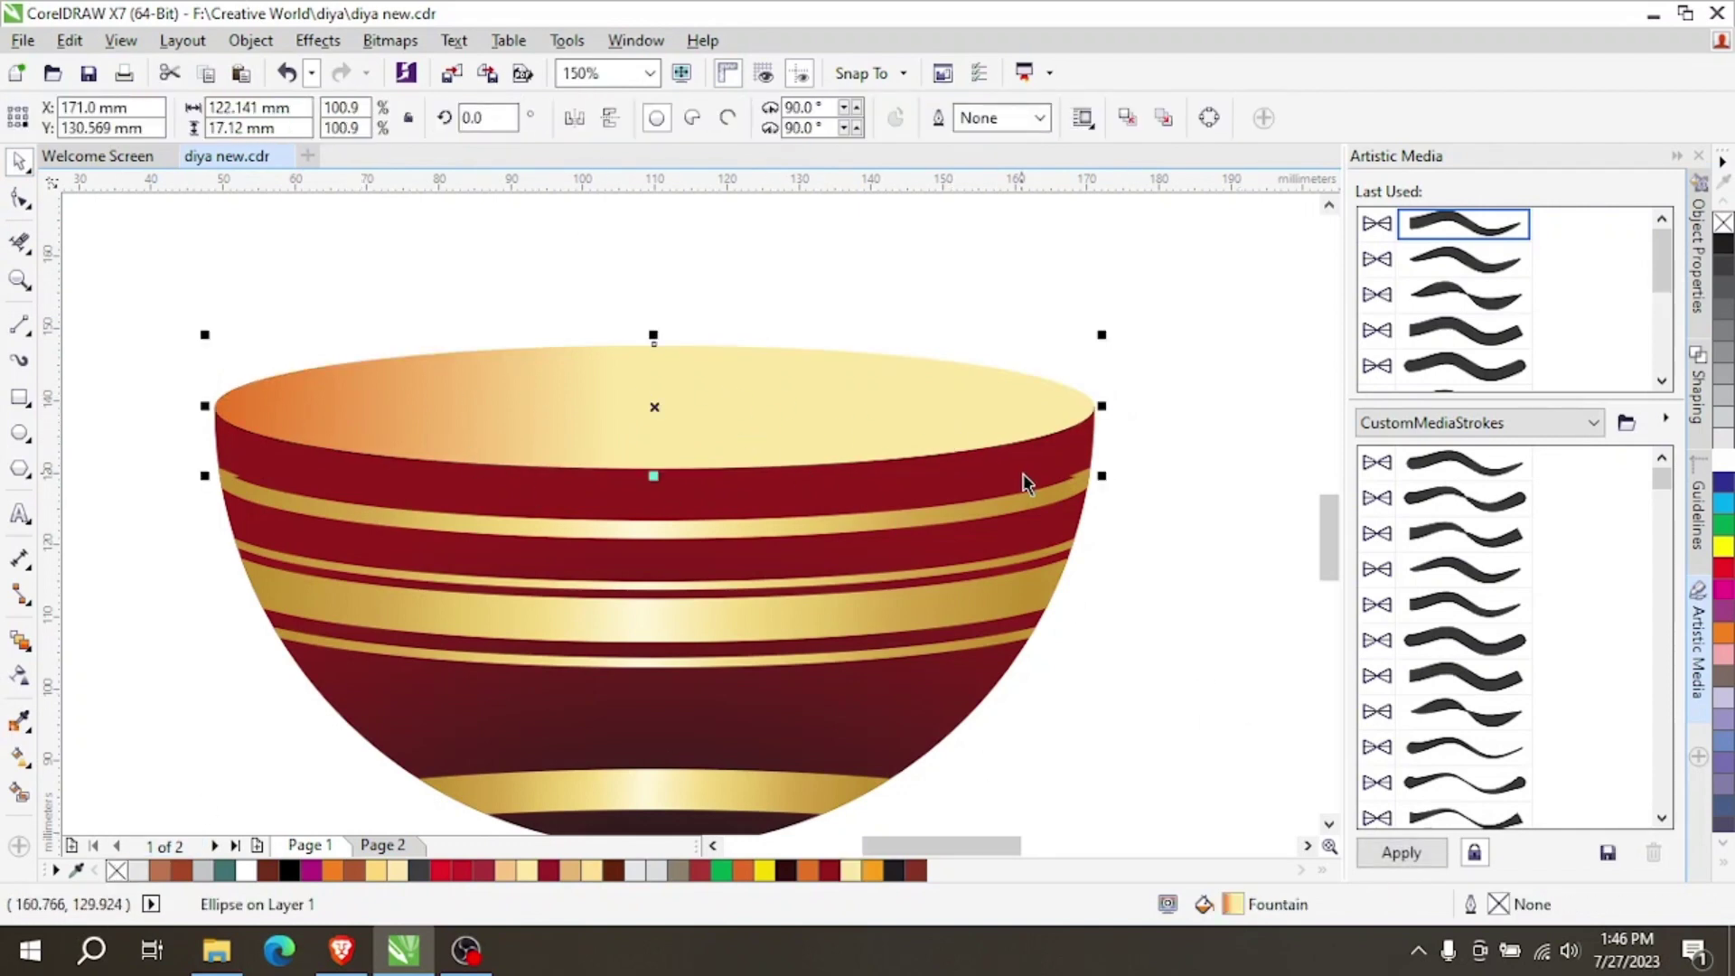
{"action": "left_click", "coordinate": [178, 506]}
Duplicate the rim ellipse about its center at 84% size, about 101.7 by 14.3 mm.
{"action": "scroll", "coordinate": [244, 476], "scroll_direction": "up", "scroll_amount": 3}
{"action": "scroll", "coordinate": [229, 476], "scroll_direction": "down", "scroll_amount": 3}
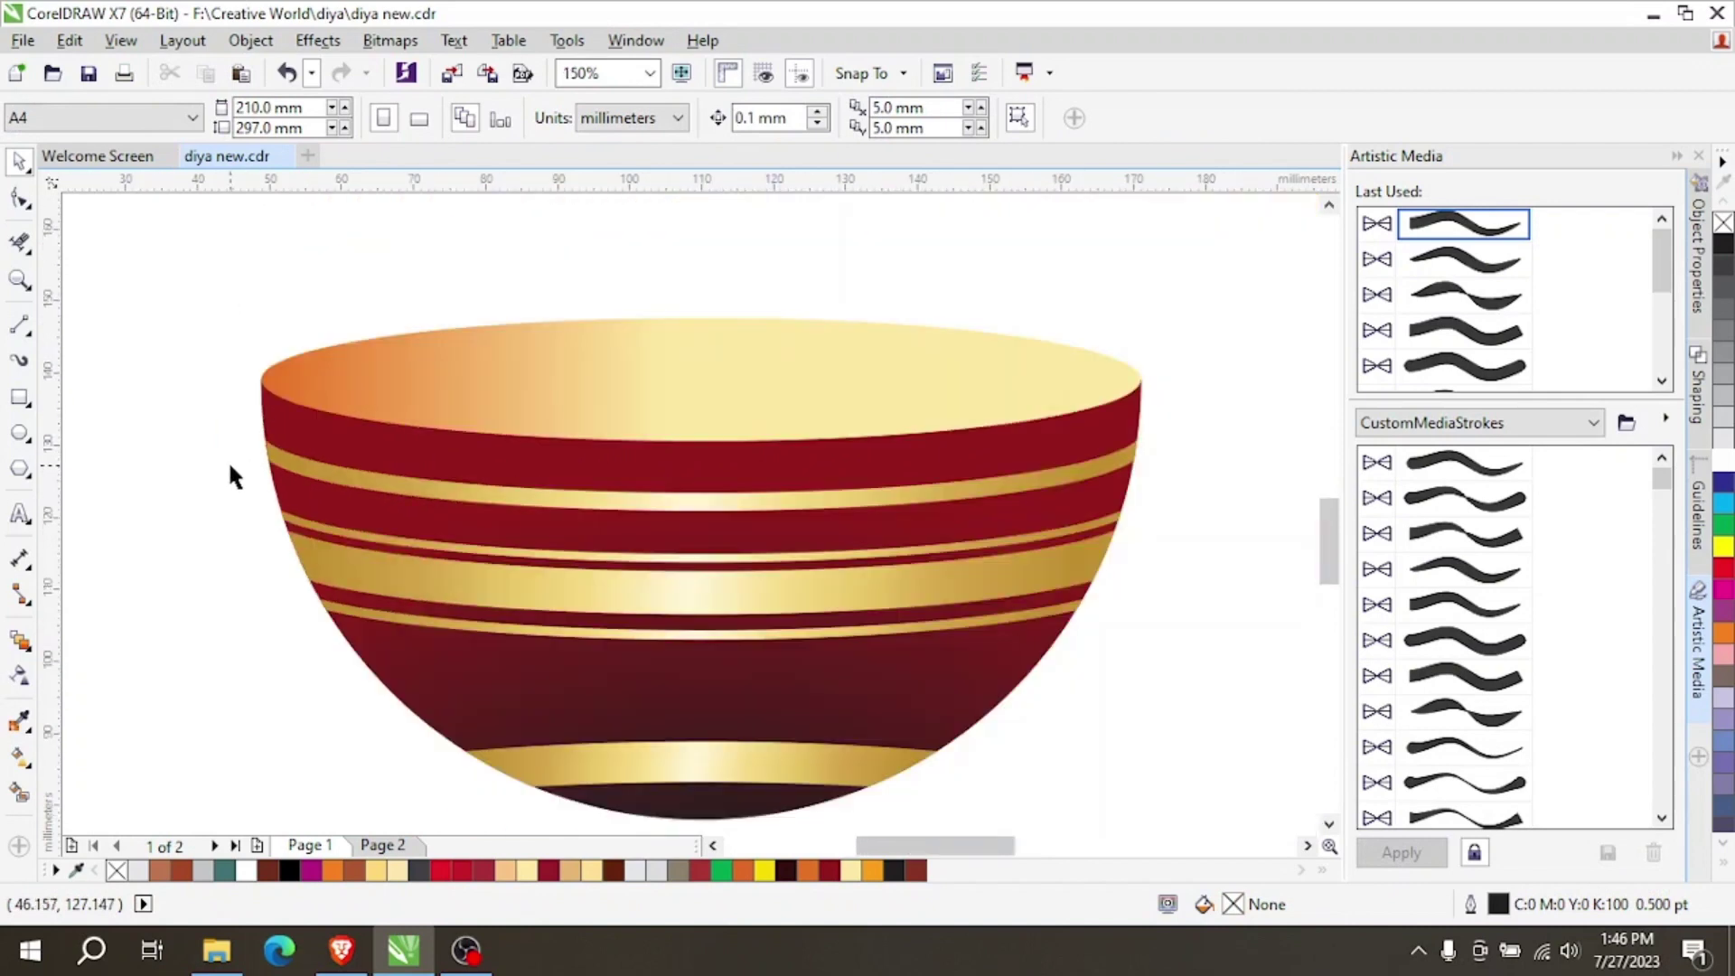
{"action": "left_click", "coordinate": [664, 371]}
{"action": "scroll", "coordinate": [449, 503], "scroll_direction": "down", "scroll_amount": 2}
{"action": "scroll", "coordinate": [705, 470], "scroll_direction": "up", "scroll_amount": 2}
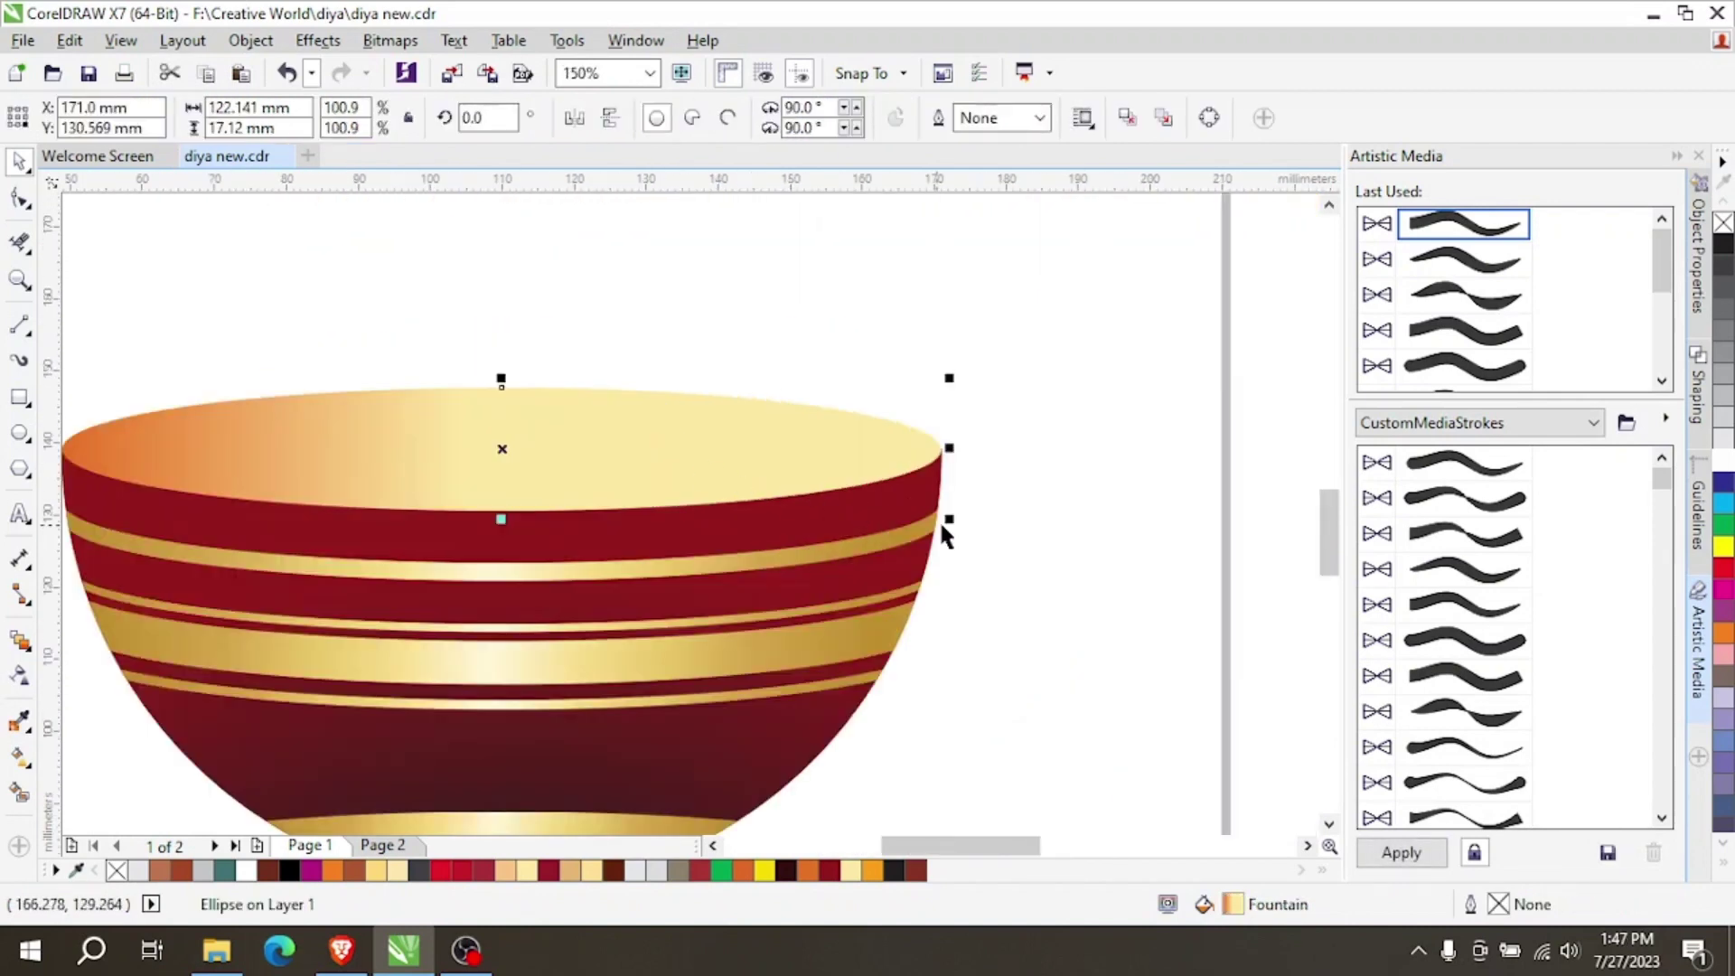
{"action": "left_click_drag", "start_coordinate": [949, 519], "coordinate": [907, 511]}
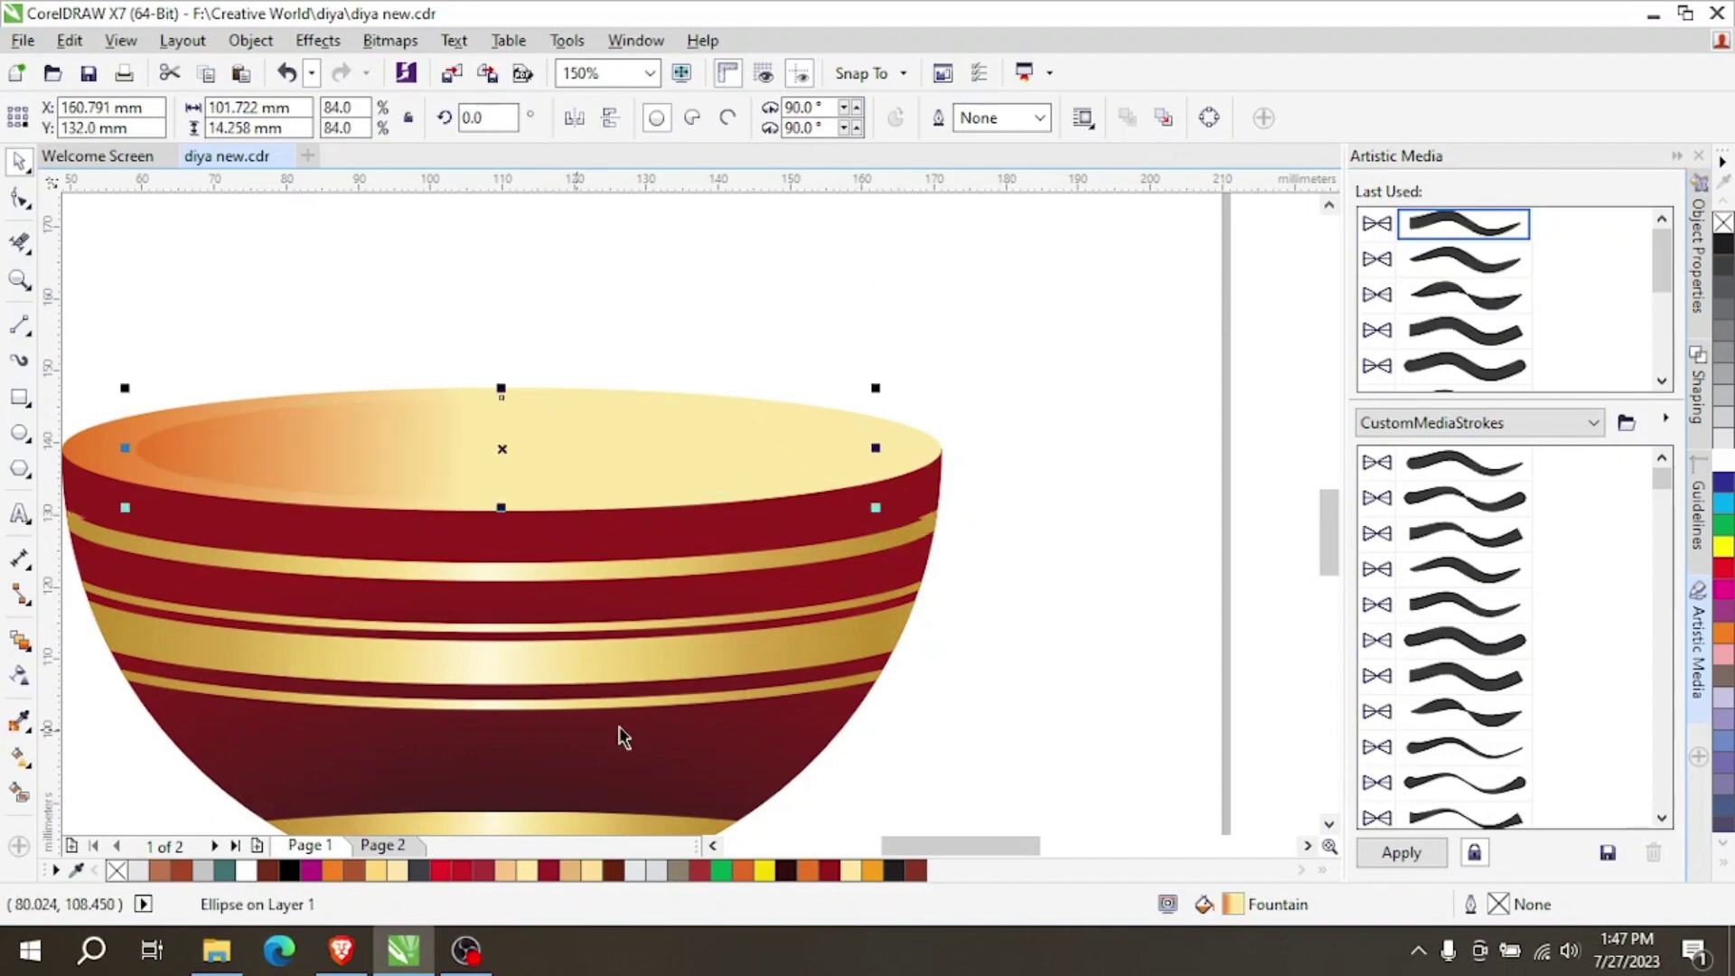
Recolor the inner ellipse's gradient to run from dark red C24 M99 Y100 K27 at the start to black at the end.
{"action": "left_click", "coordinate": [20, 757]}
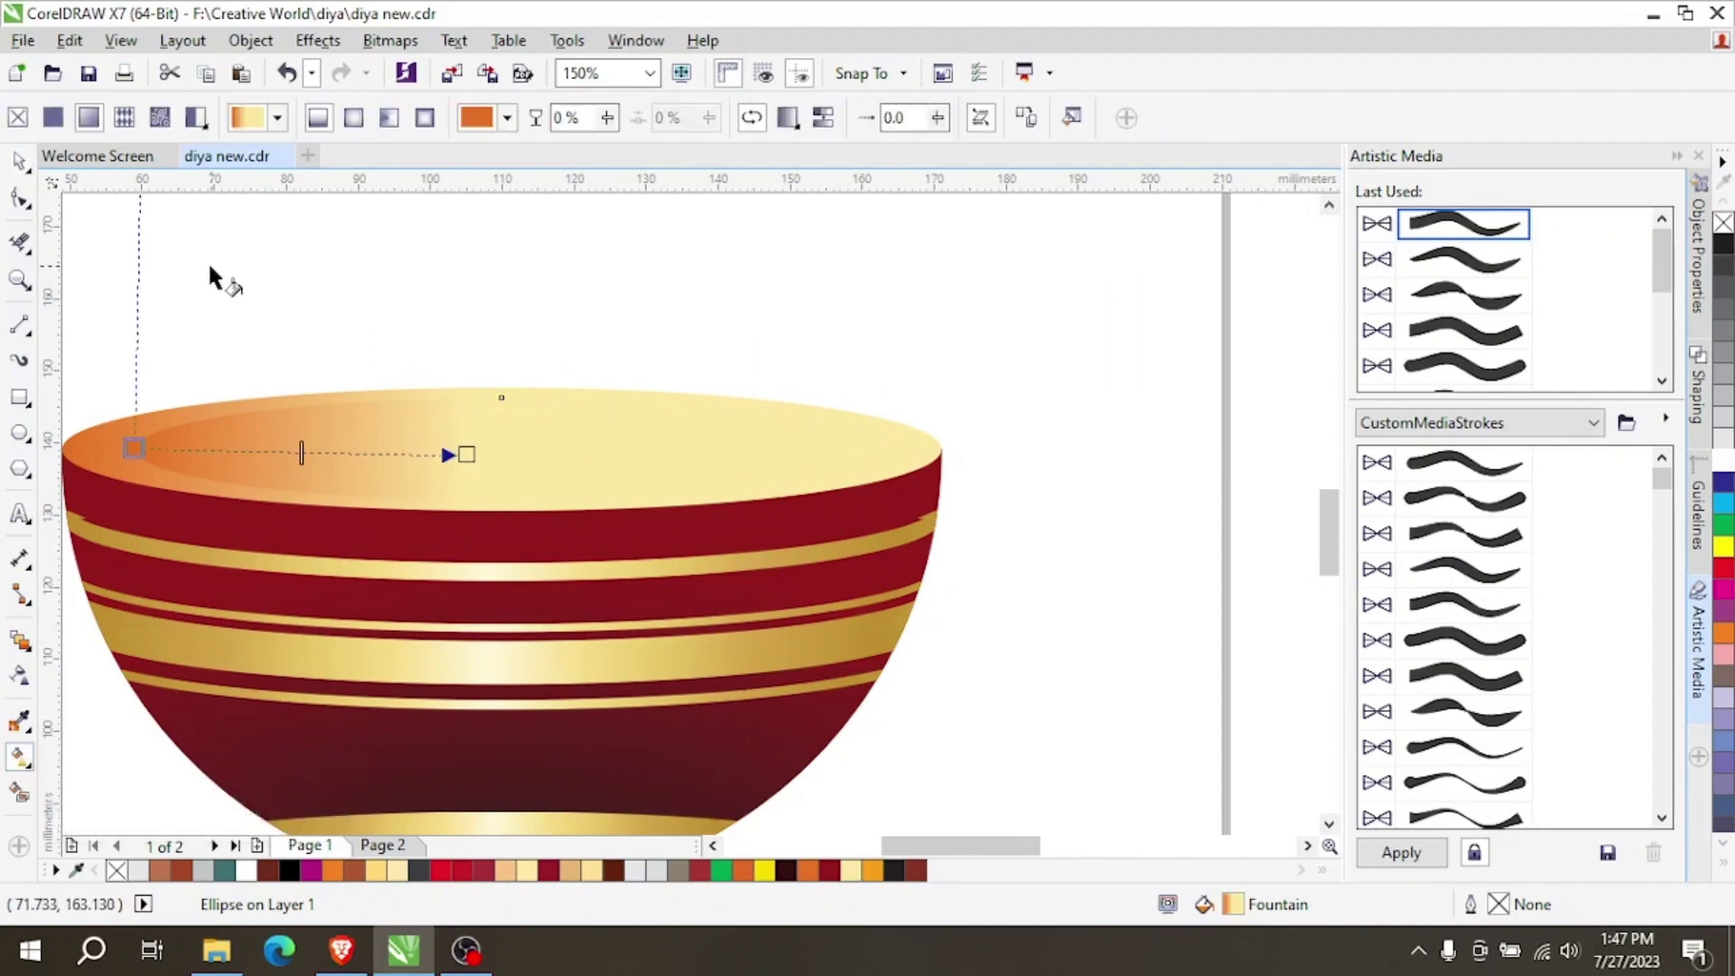
{"action": "left_click", "coordinate": [829, 872]}
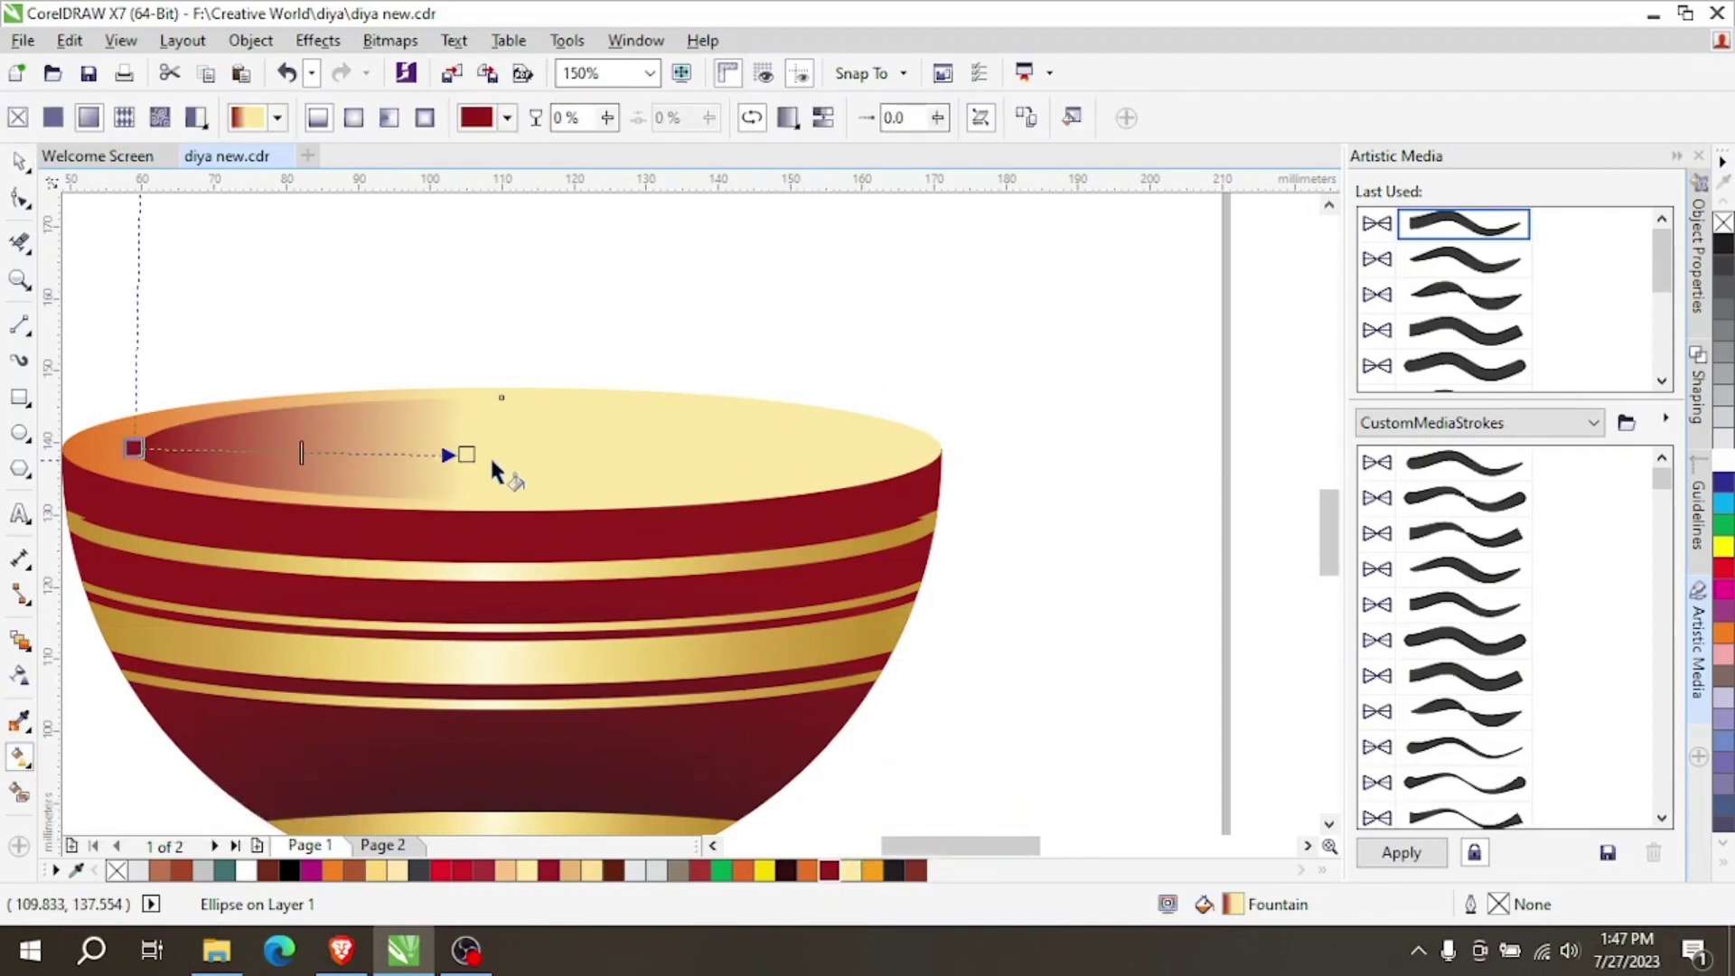
{"action": "left_click", "coordinate": [466, 453]}
{"action": "left_click", "coordinate": [915, 870]}
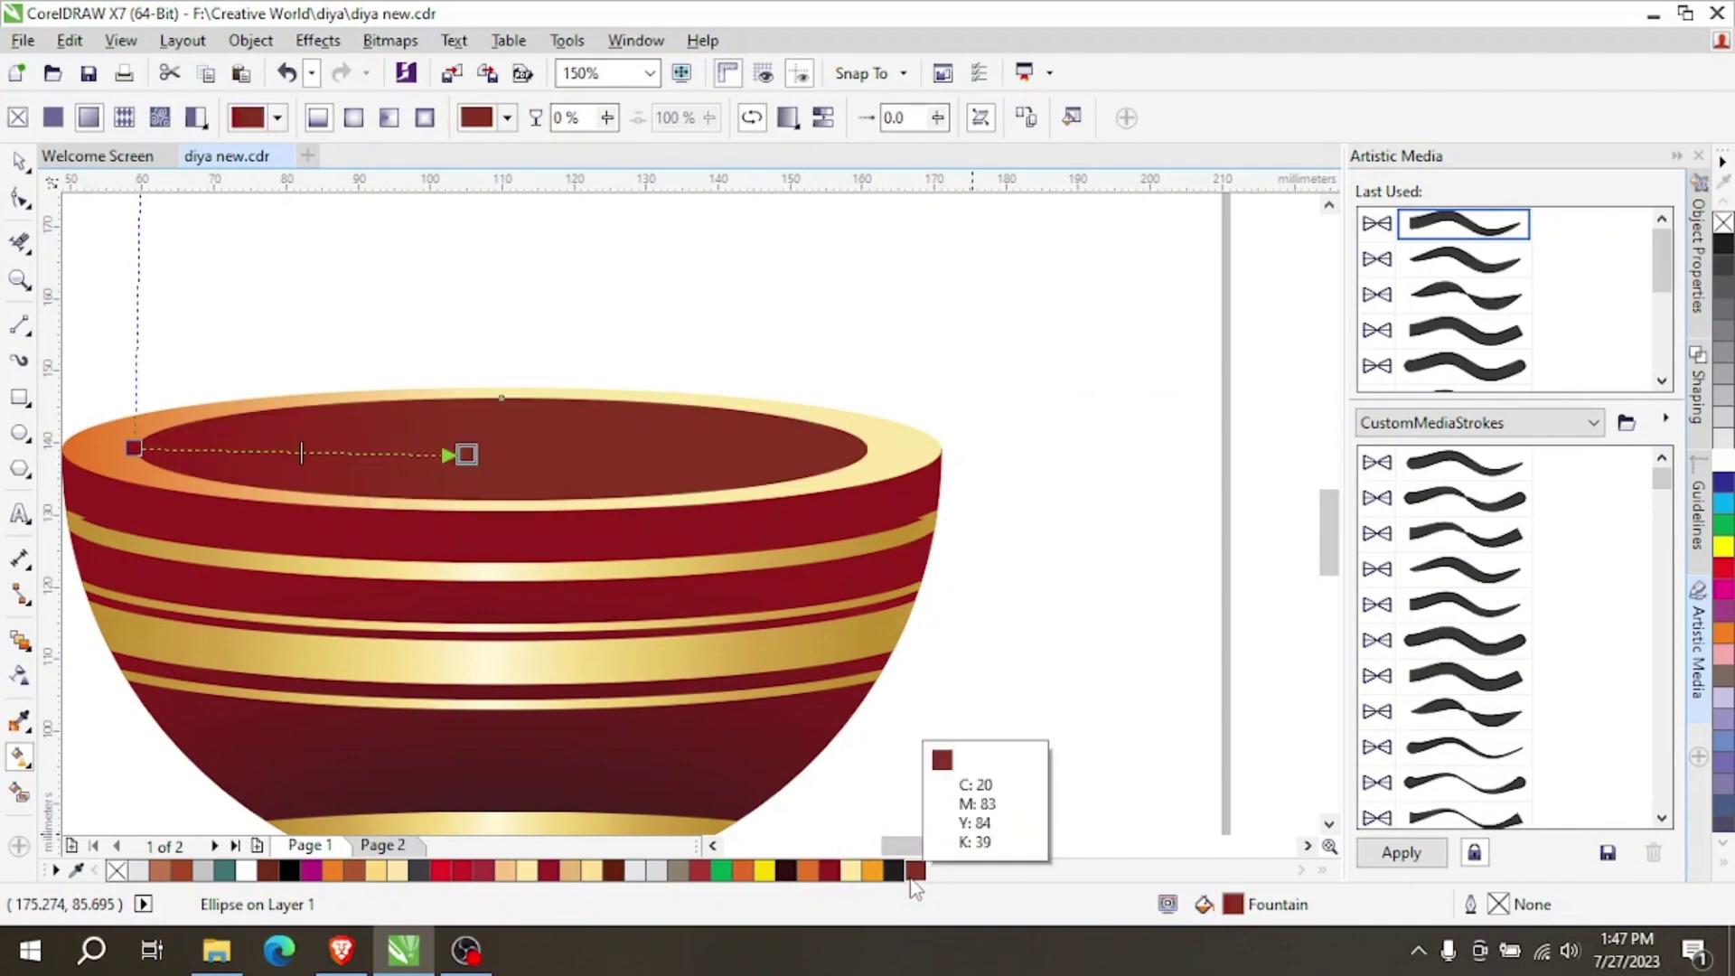
{"action": "scroll", "coordinate": [479, 510], "scroll_direction": "down", "scroll_amount": 2}
{"action": "scroll", "coordinate": [480, 508], "scroll_direction": "up", "scroll_amount": 3}
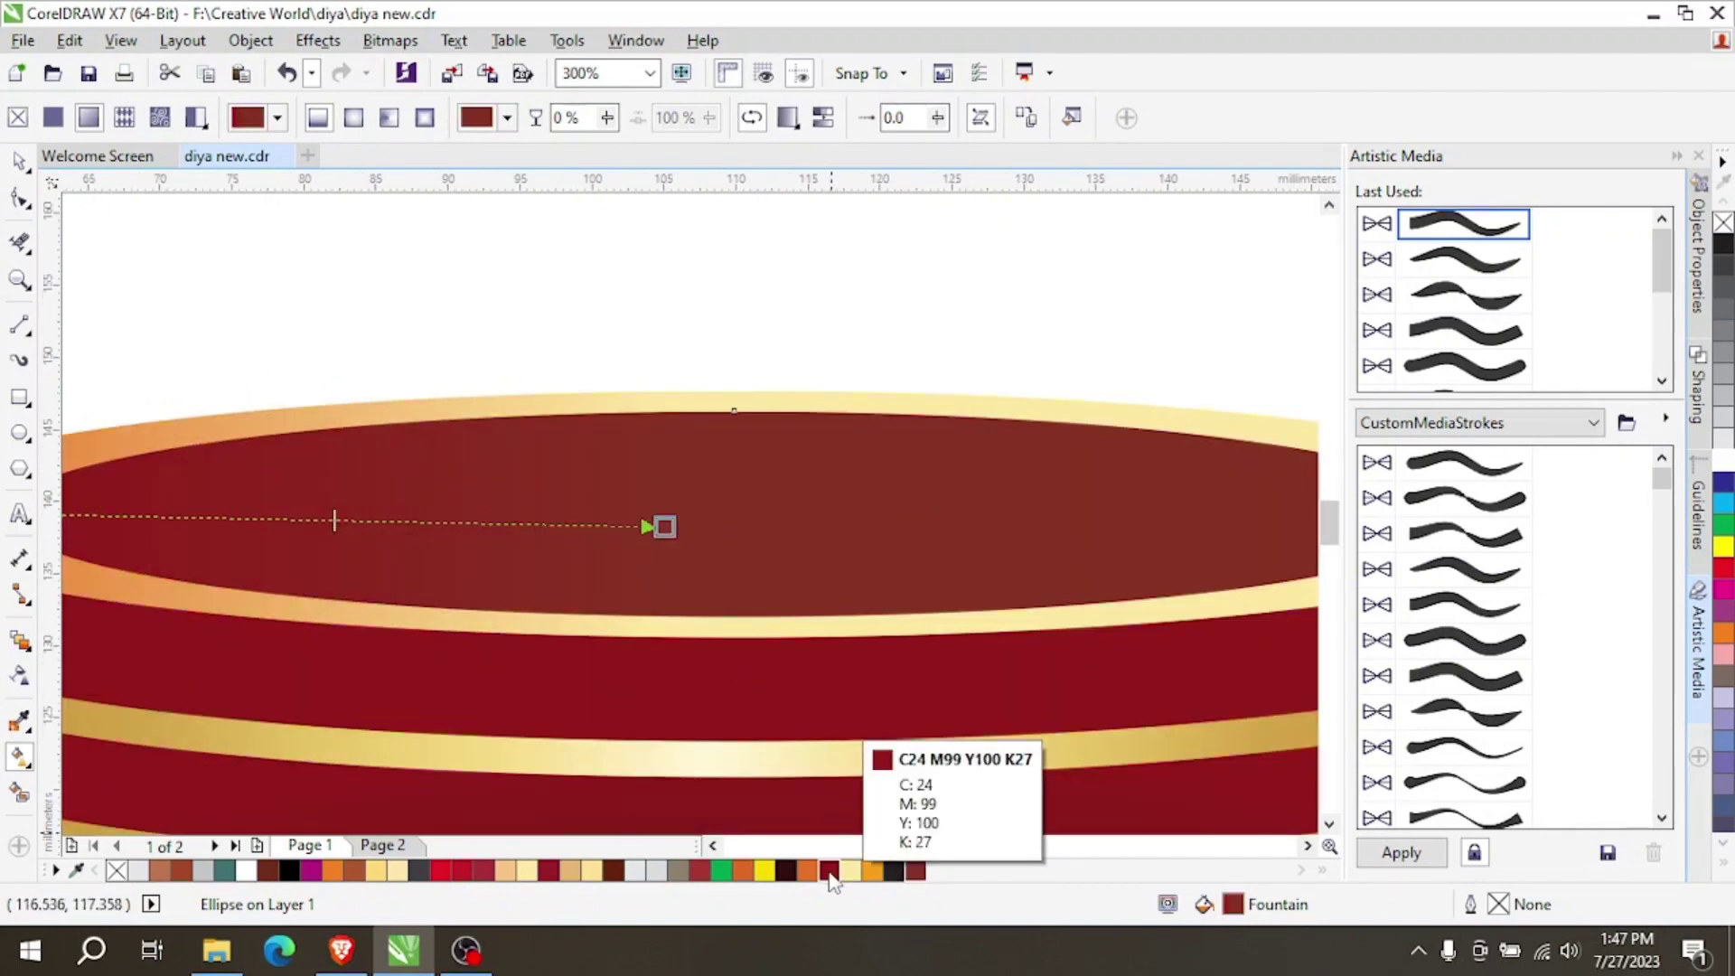
{"action": "left_click", "coordinate": [893, 870]}
{"action": "scroll", "coordinate": [623, 523], "scroll_direction": "down", "scroll_amount": 2}
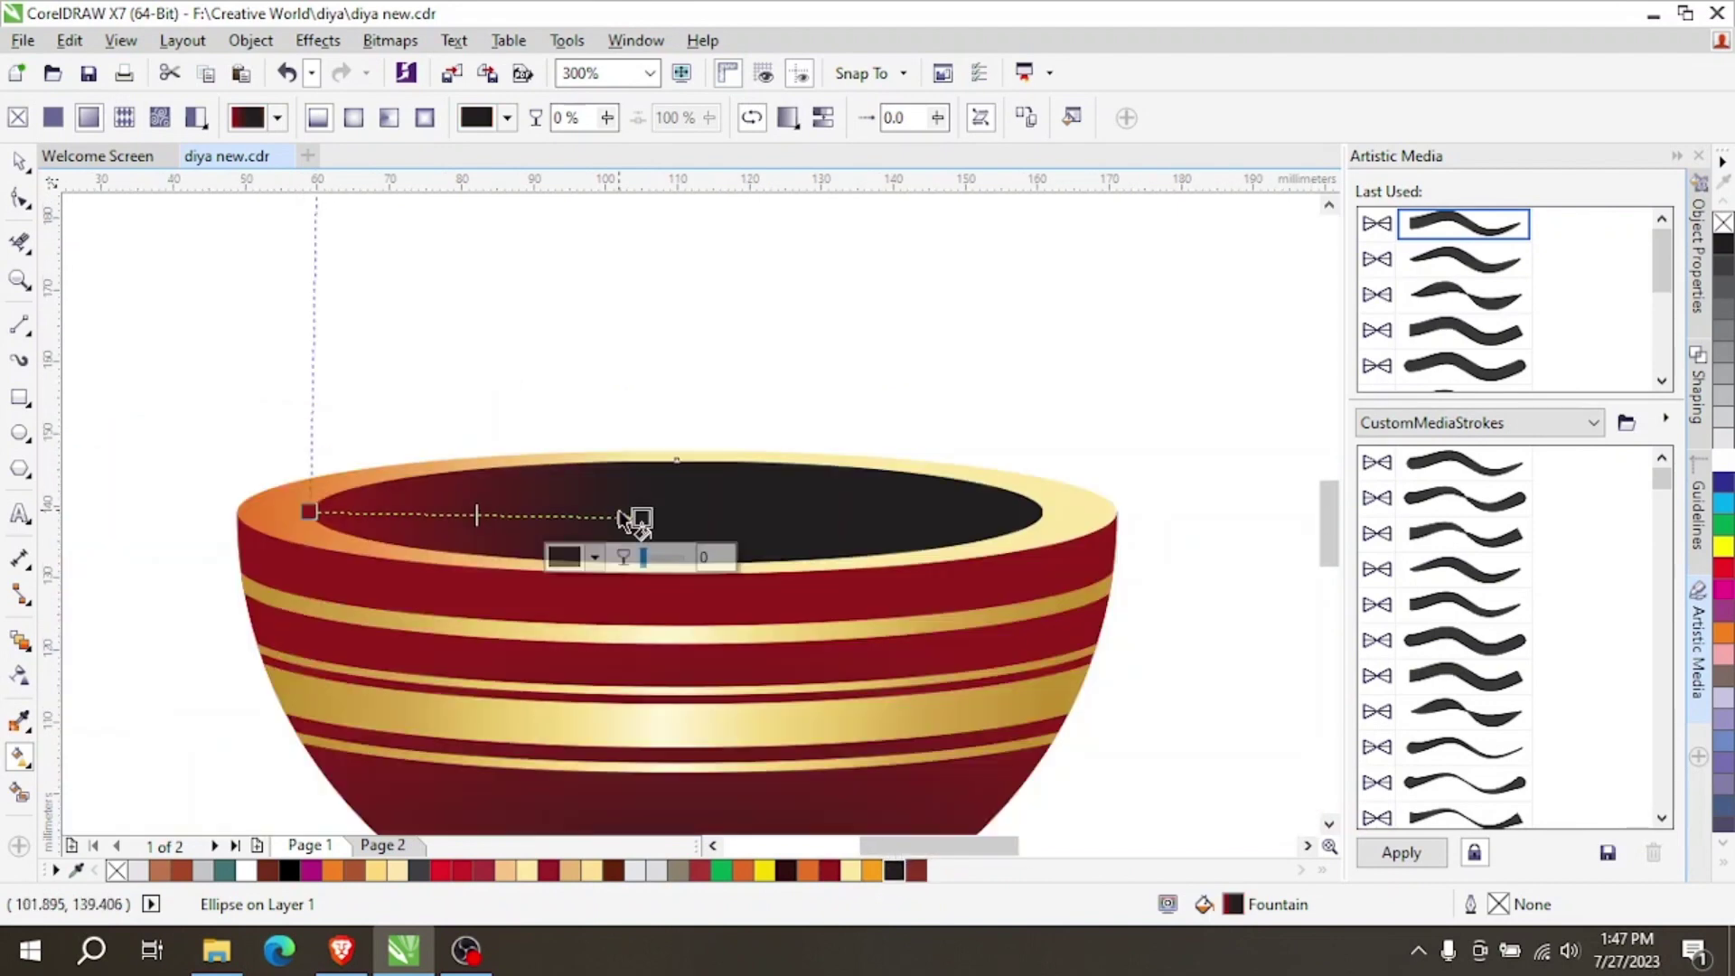
Change the inner ellipse's gradient from linear to an elliptical fountain fill.
{"action": "scroll", "coordinate": [596, 516], "scroll_direction": "up", "scroll_amount": 2}
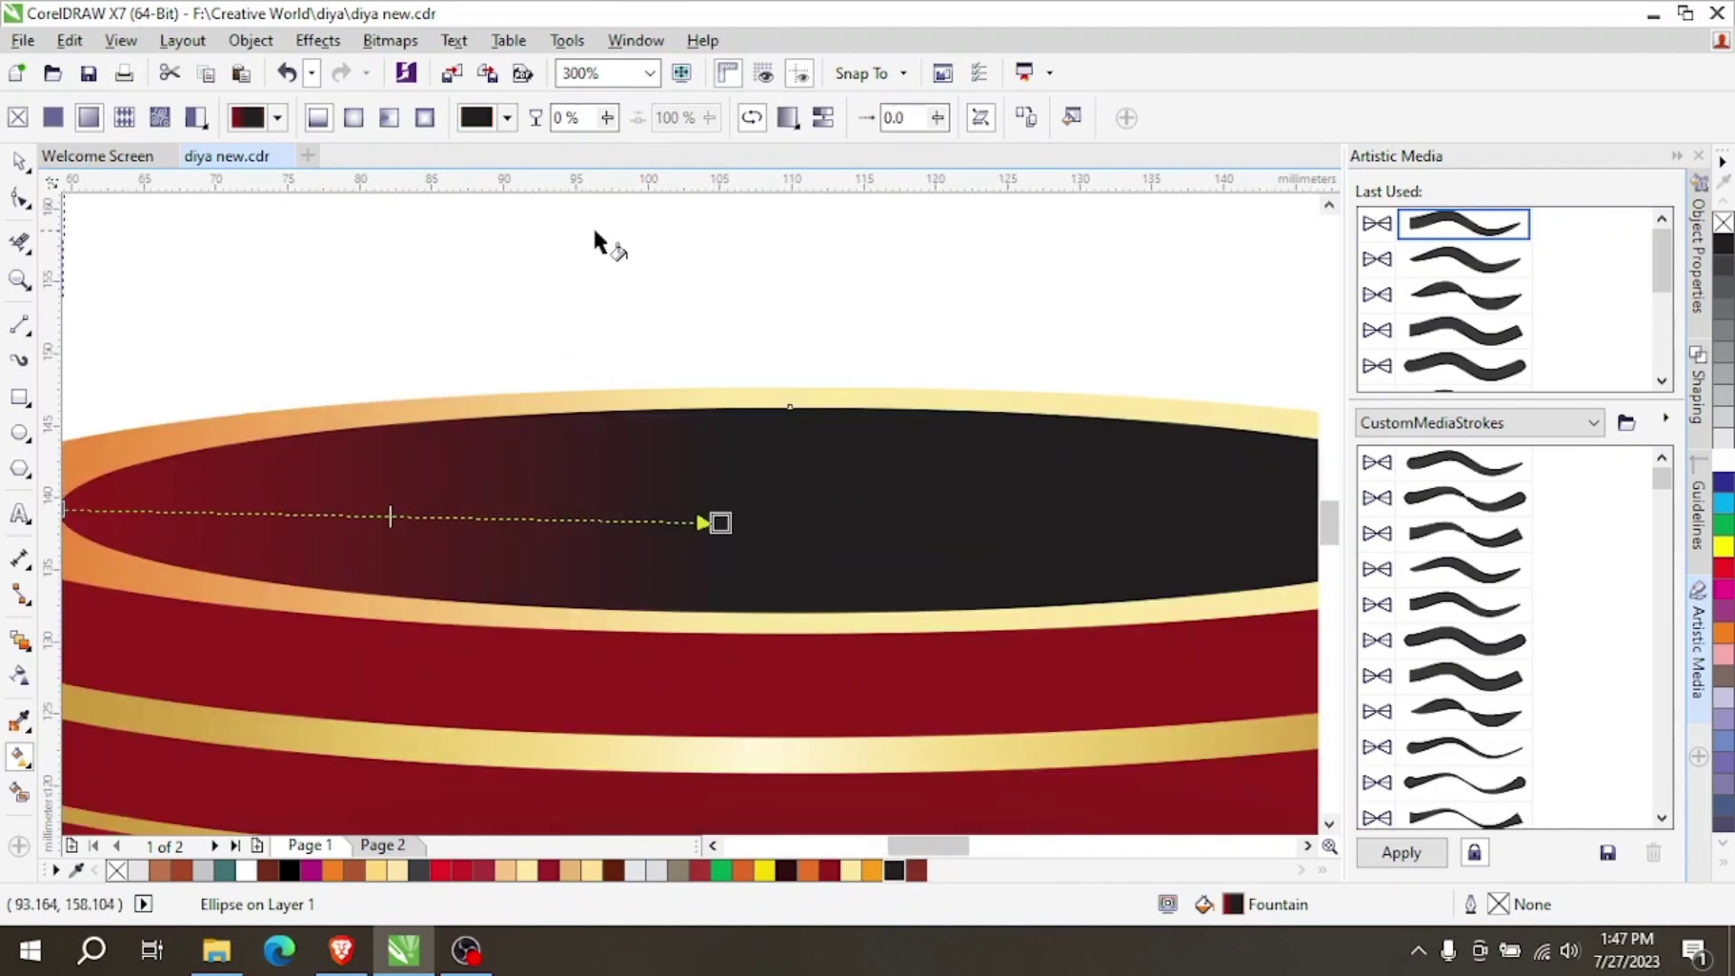
{"action": "scroll", "coordinate": [532, 216], "scroll_direction": "down", "scroll_amount": 1}
{"action": "left_click", "coordinate": [354, 121]}
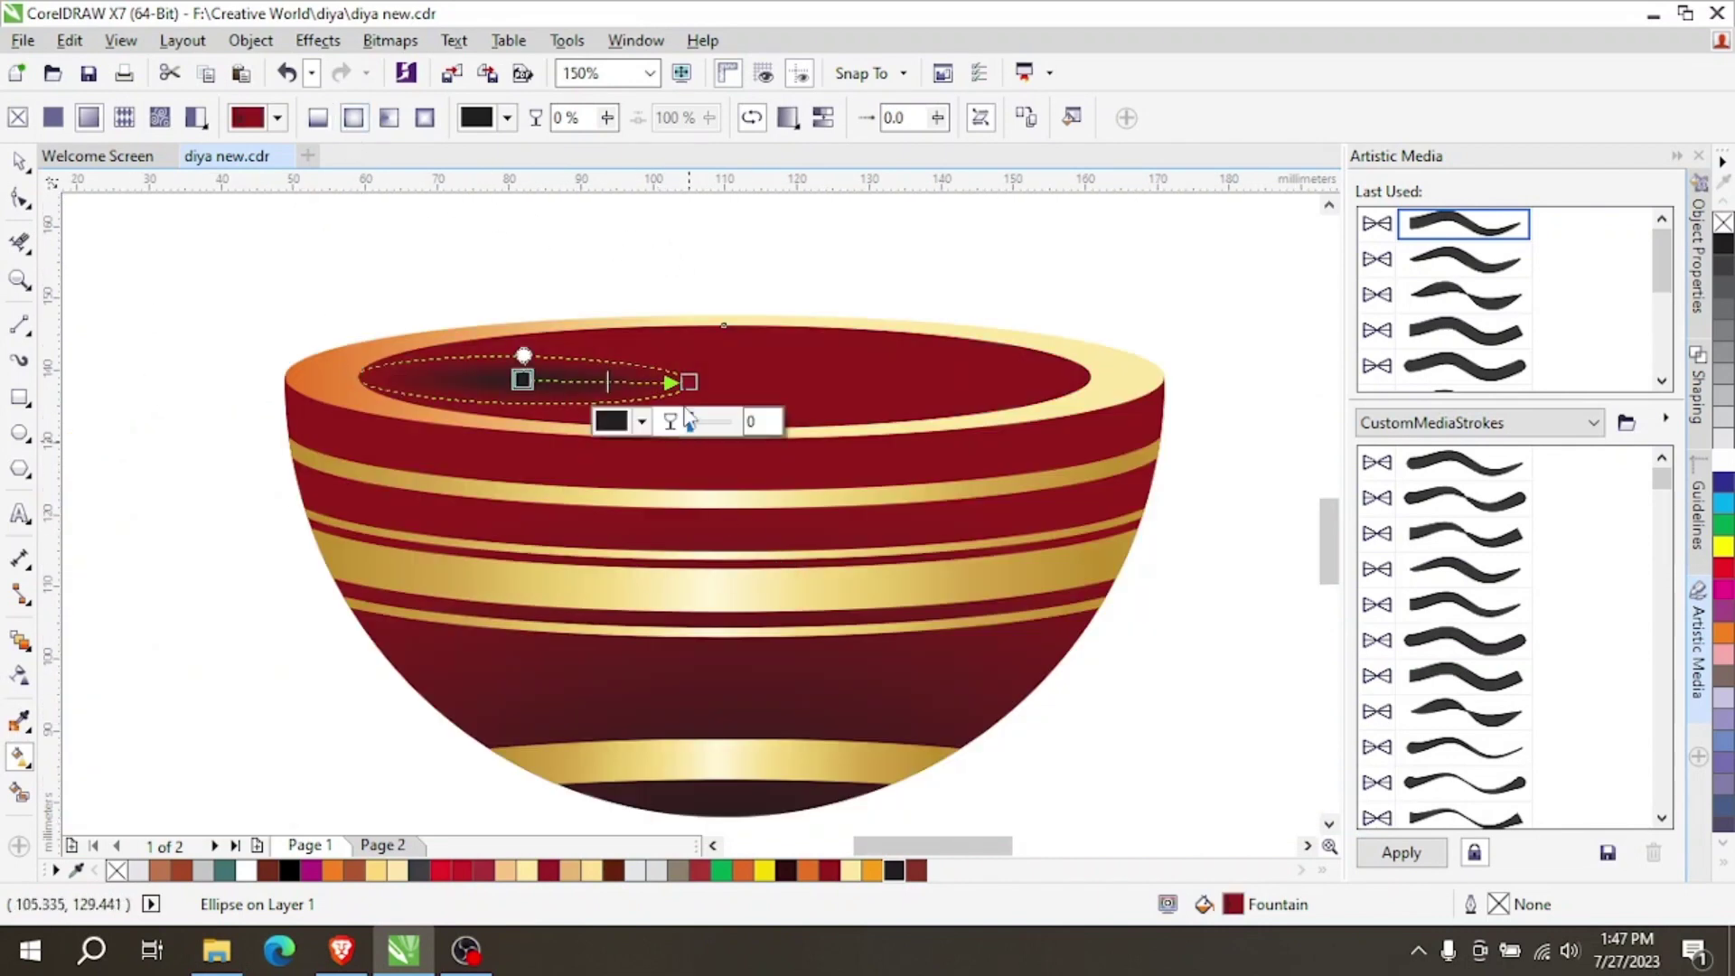
Stretch the inner ellipse's elliptical gradient just beyond the opening's width and move its black center to the opening's lower edge.
{"action": "left_click_drag", "start_coordinate": [685, 379], "coordinate": [1080, 366]}
{"action": "left_click_drag", "start_coordinate": [533, 379], "coordinate": [722, 367]}
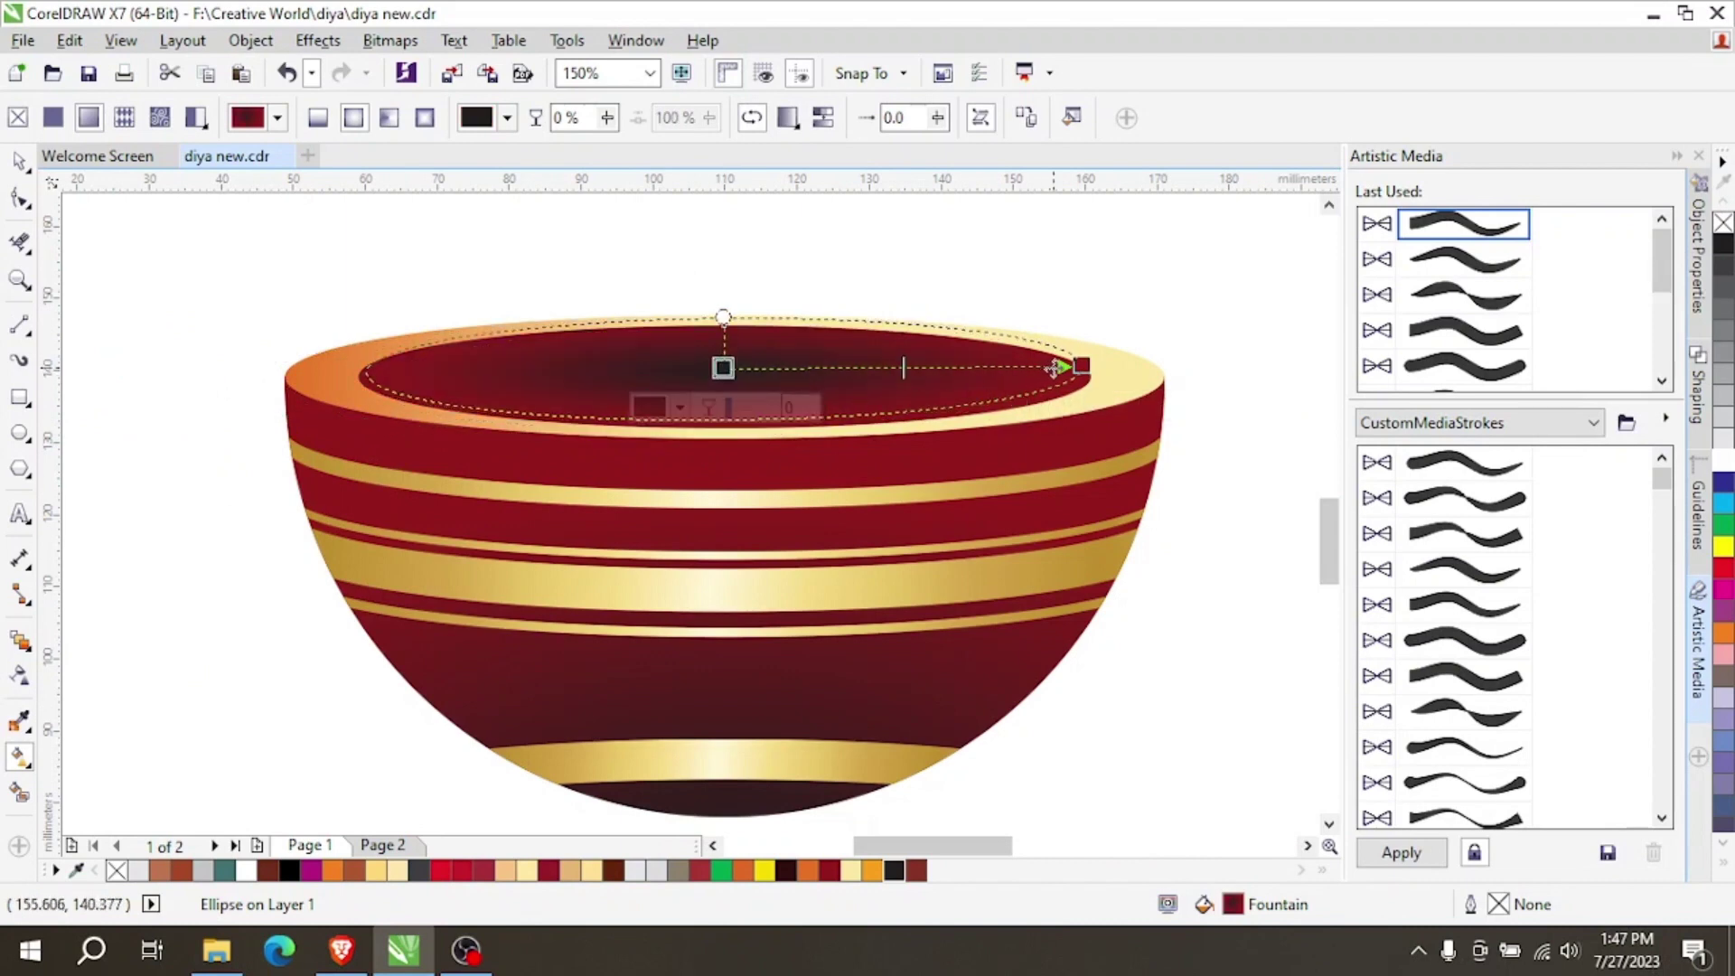
{"action": "left_click_drag", "start_coordinate": [1081, 366], "coordinate": [1104, 366]}
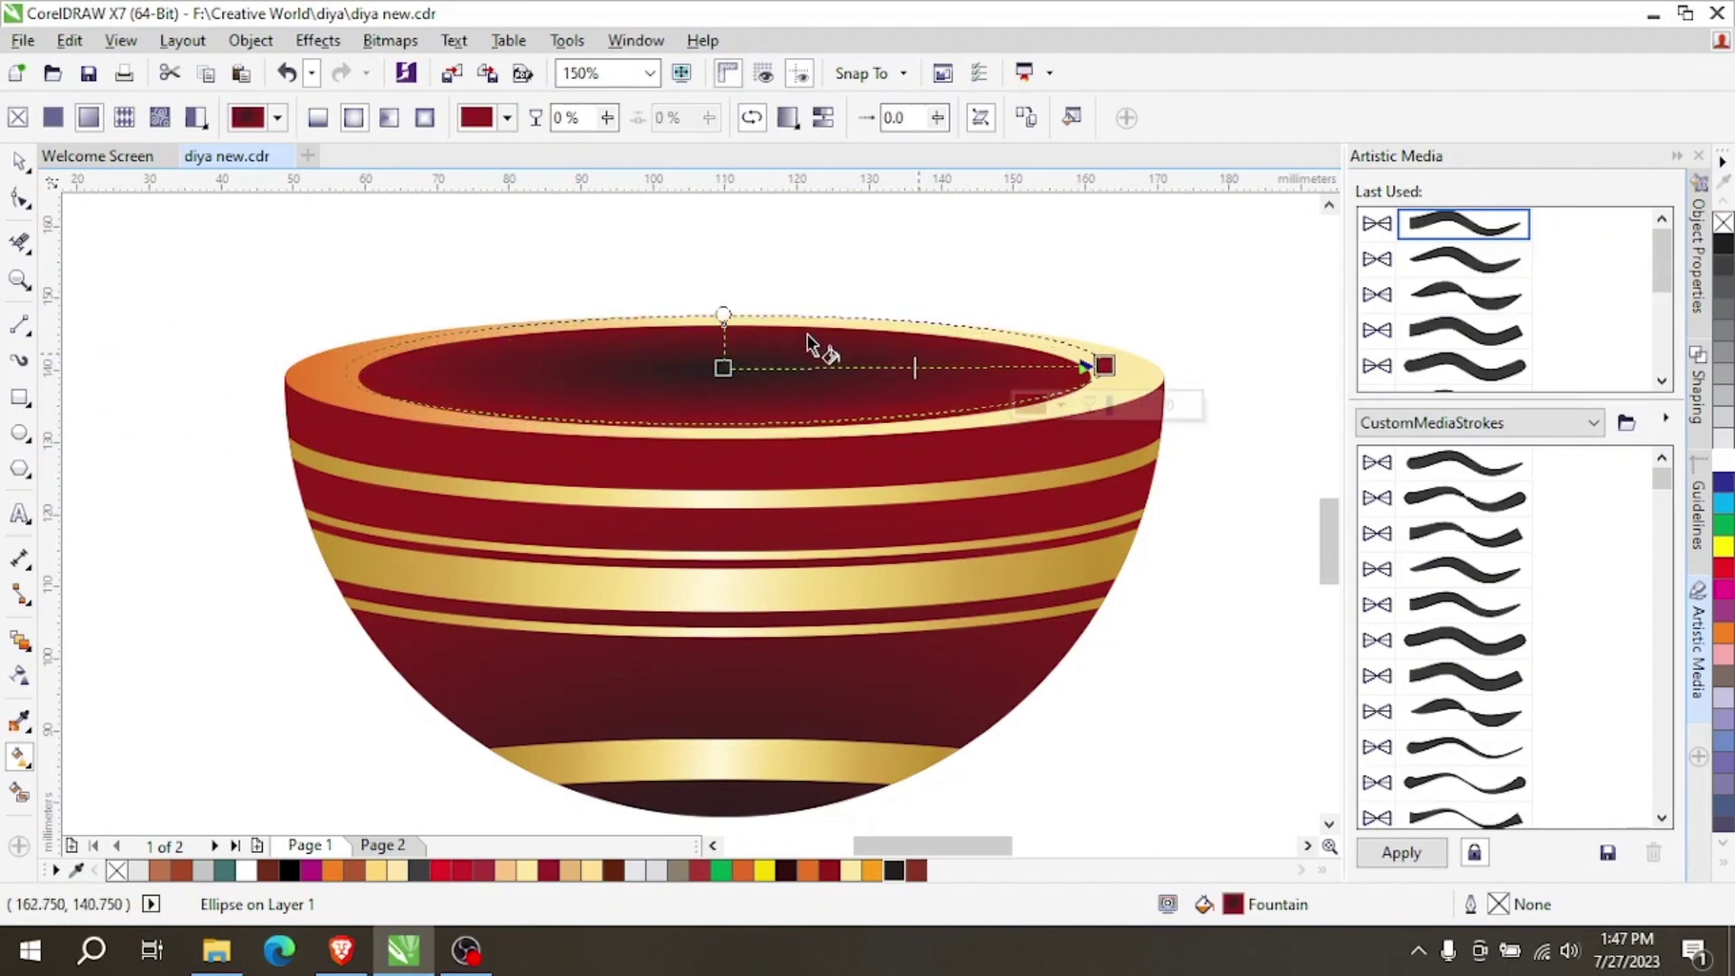
{"action": "left_click_drag", "start_coordinate": [720, 314], "coordinate": [719, 272]}
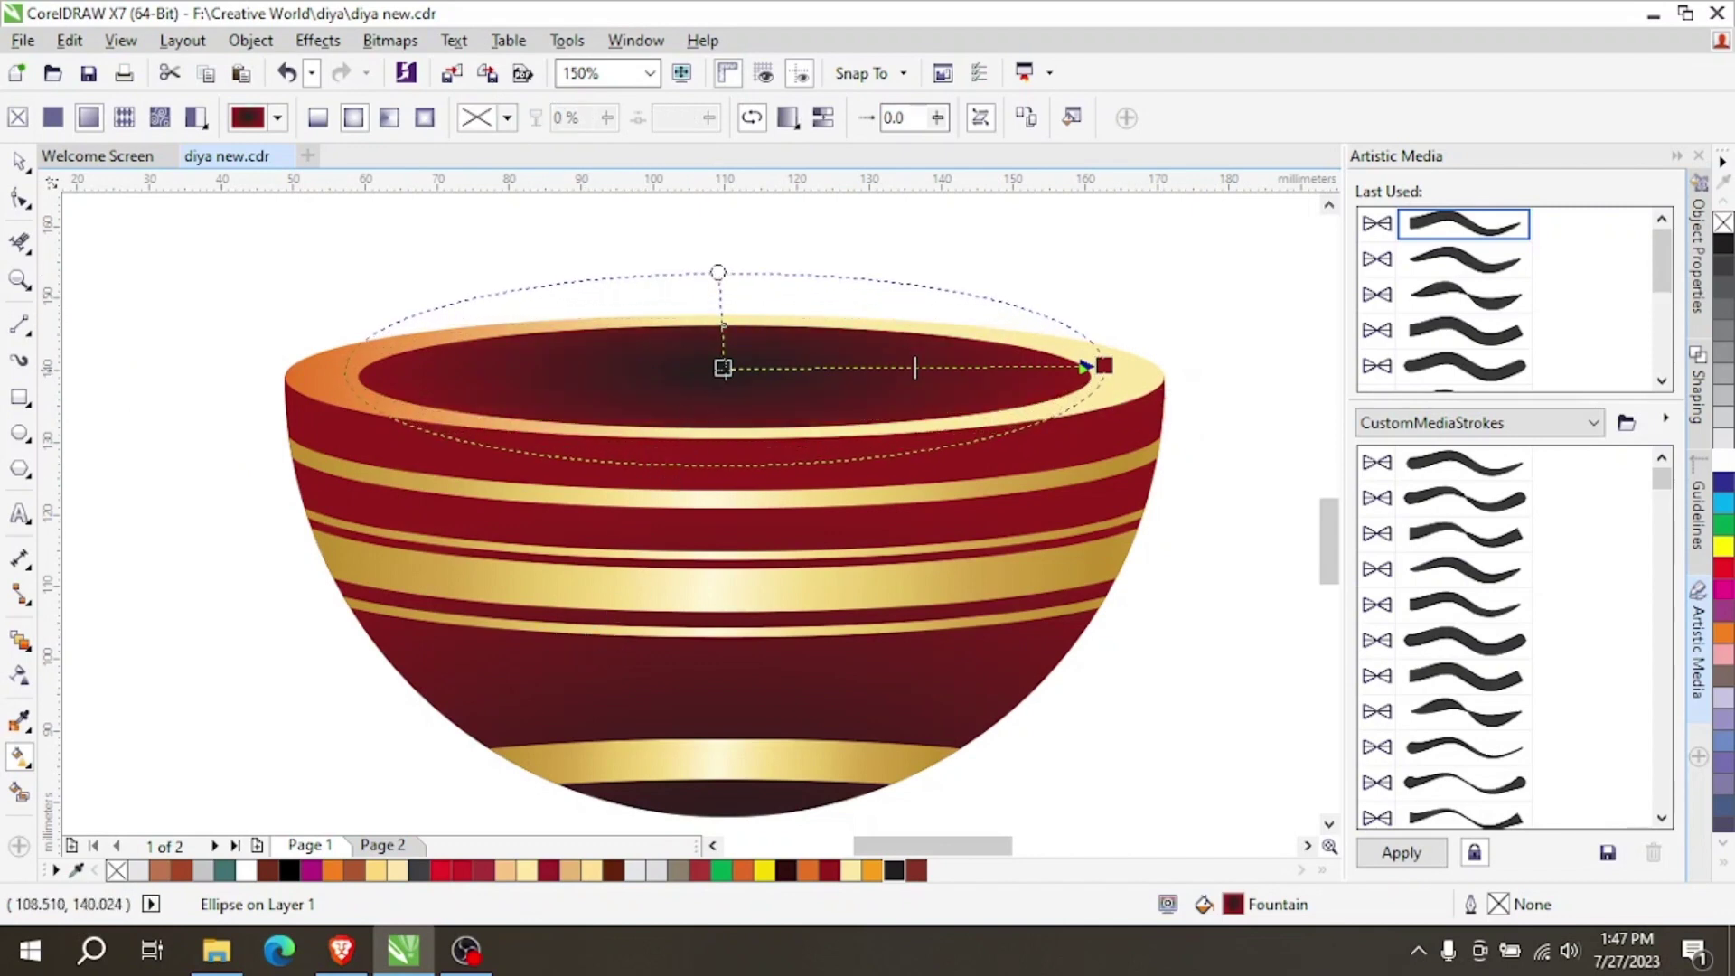
{"action": "left_click_drag", "start_coordinate": [774, 365], "coordinate": [774, 423]}
{"action": "left_click_drag", "start_coordinate": [717, 334], "coordinate": [723, 323]}
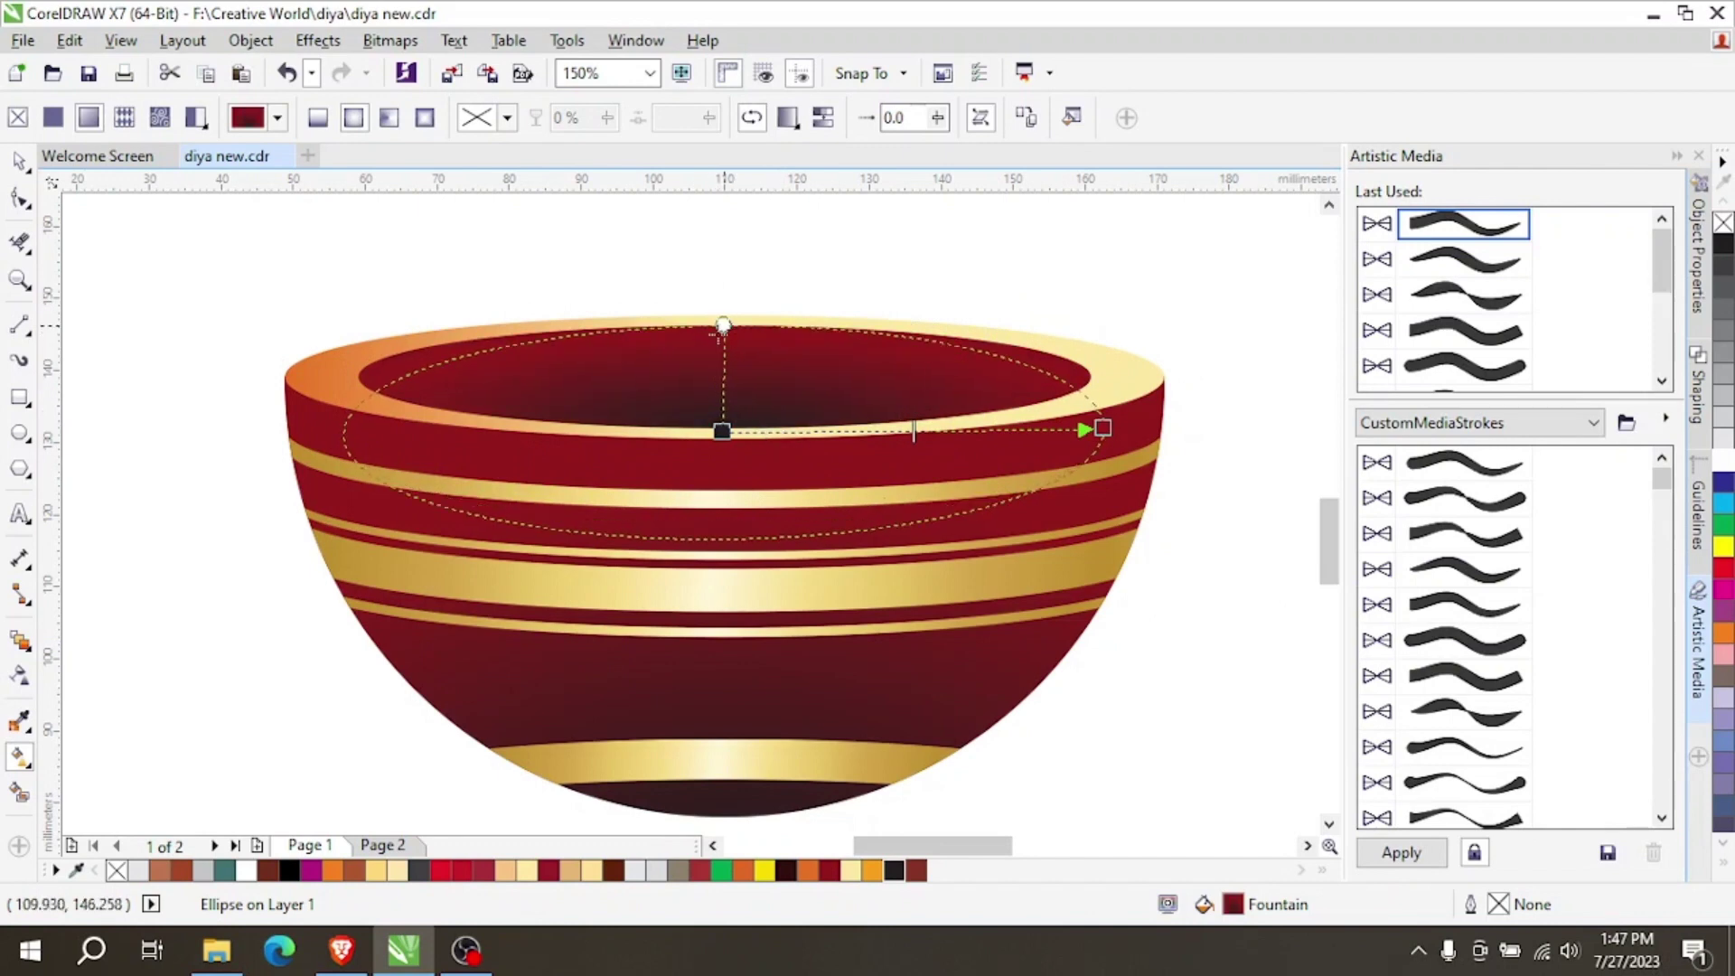
{"action": "left_click", "coordinate": [700, 260]}
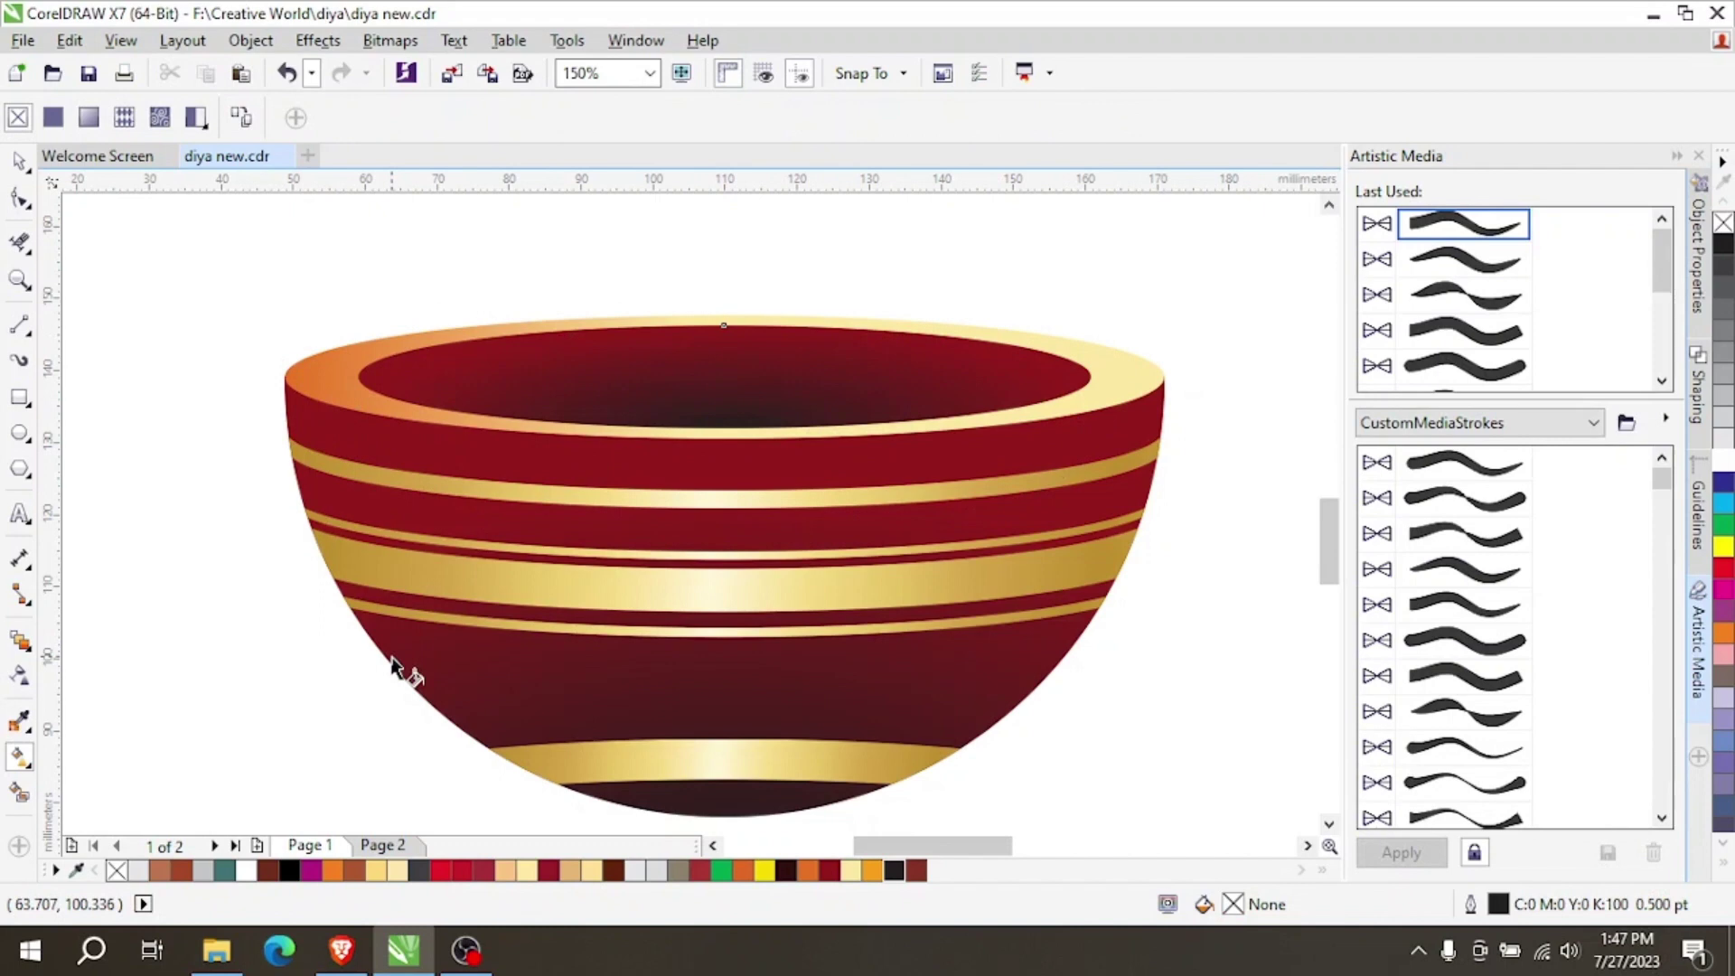
Widen the inner ellipse horizontally about its center to about 115.4 mm, leaving a thinner rim at the bowl's sides.
{"action": "left_click", "coordinate": [18, 165]}
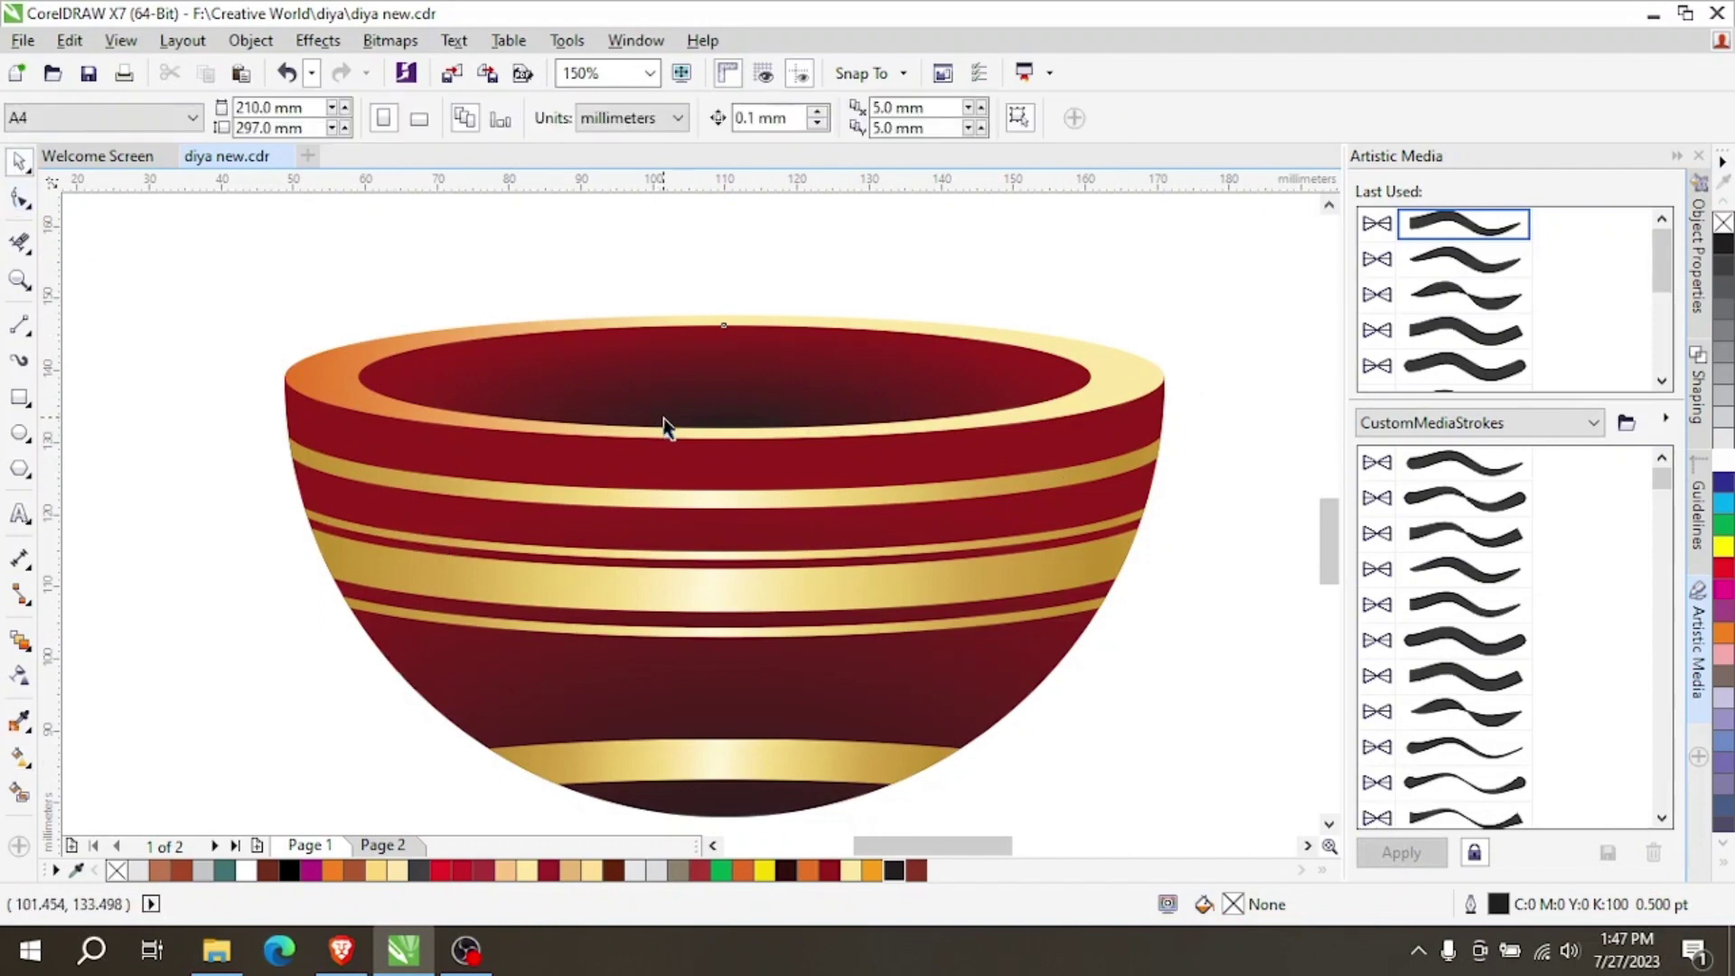
{"action": "left_click", "coordinate": [666, 422]}
{"action": "left_click_drag", "start_coordinate": [1096, 376], "coordinate": [1146, 377]}
{"action": "key", "text": "Escape"}
{"action": "key", "text": "F3"}
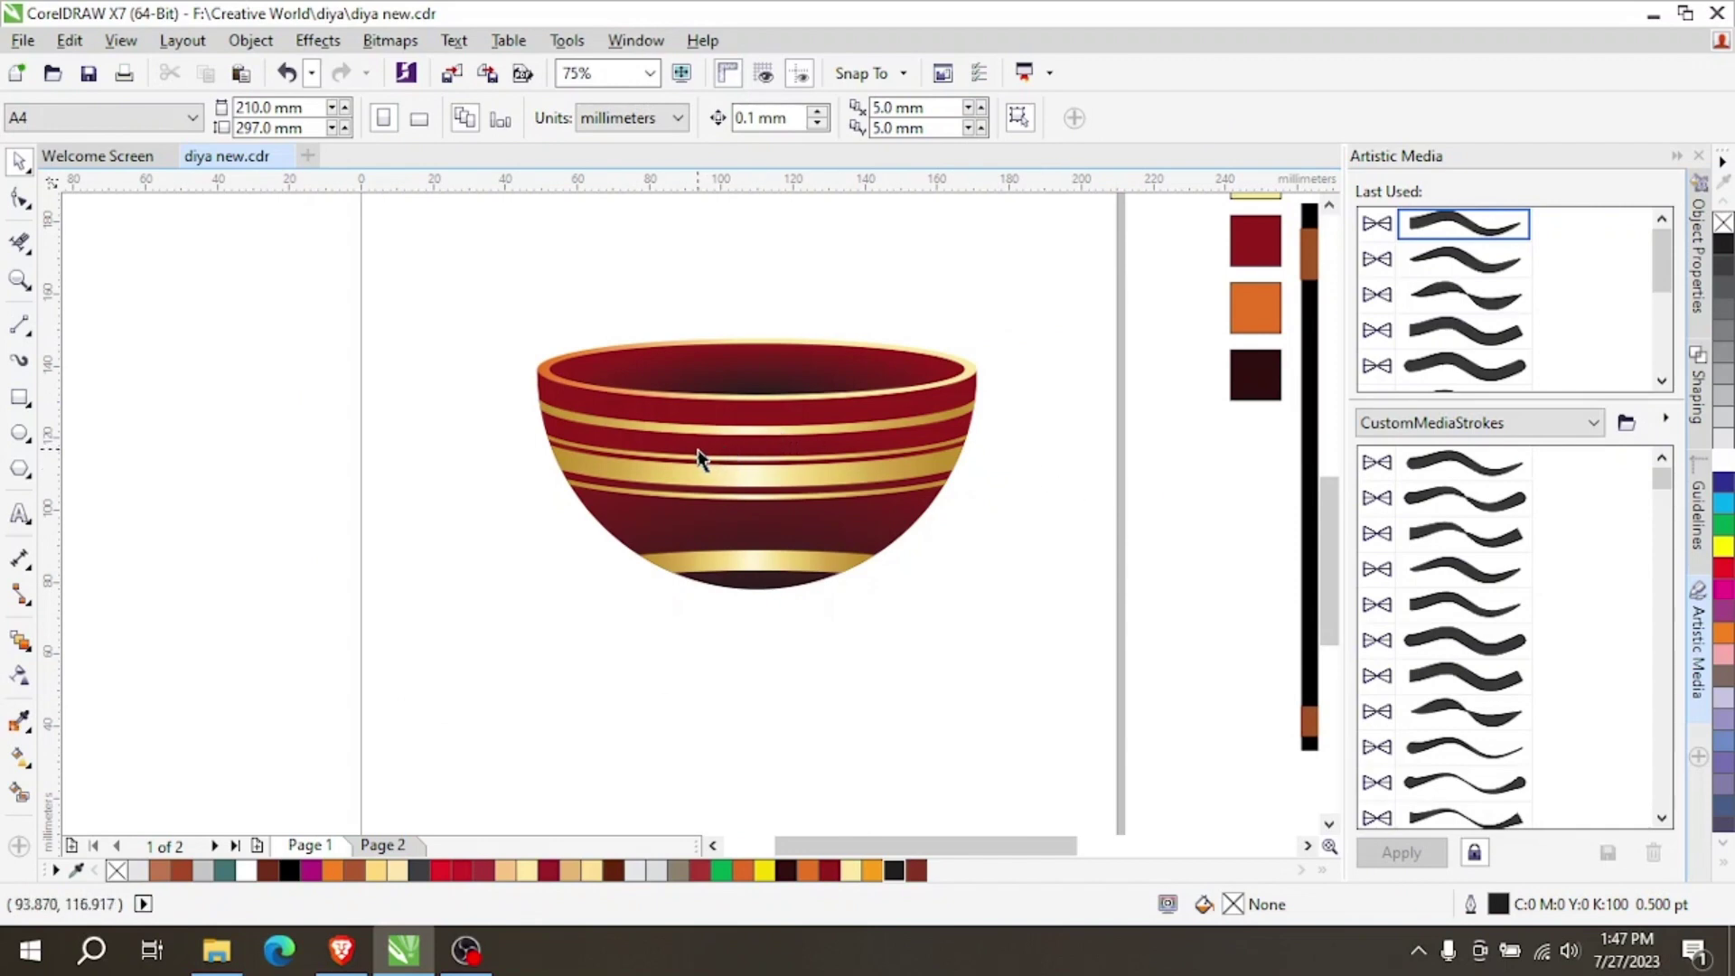
{"action": "scroll", "coordinate": [720, 384], "scroll_direction": "up", "scroll_amount": 2}
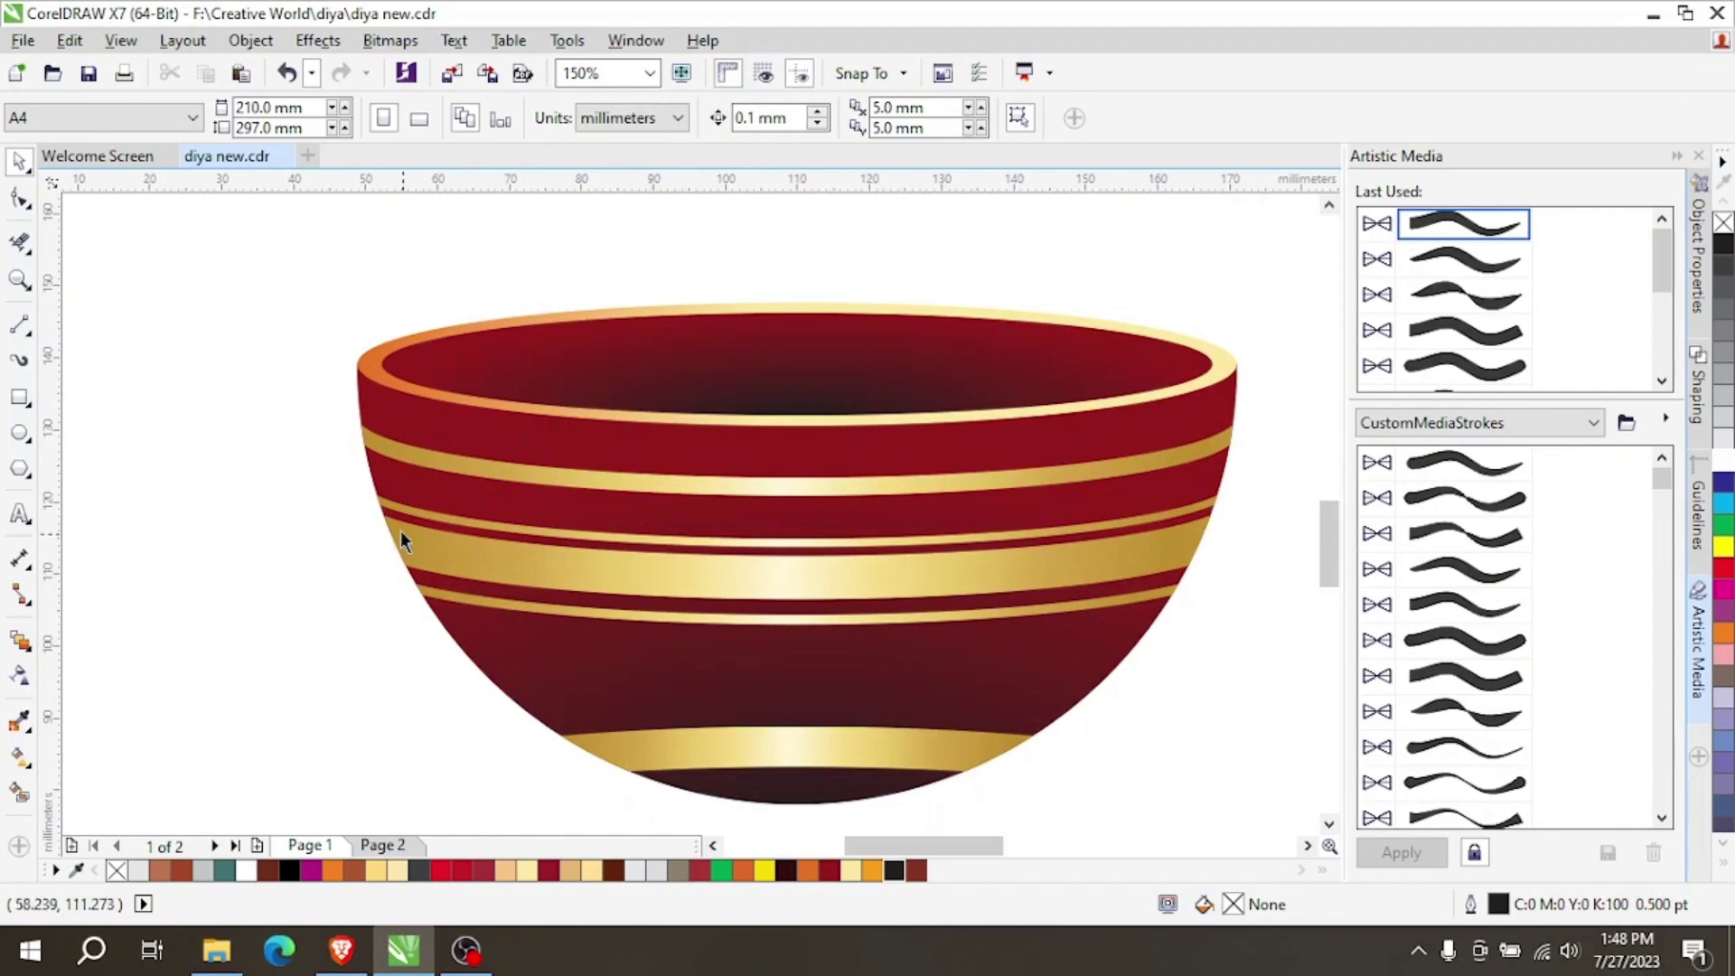
{"action": "left_click", "coordinate": [816, 368]}
{"action": "scroll", "coordinate": [1223, 368], "scroll_direction": "up", "scroll_amount": 2}
{"action": "scroll", "coordinate": [1223, 366], "scroll_direction": "down", "scroll_amount": 2}
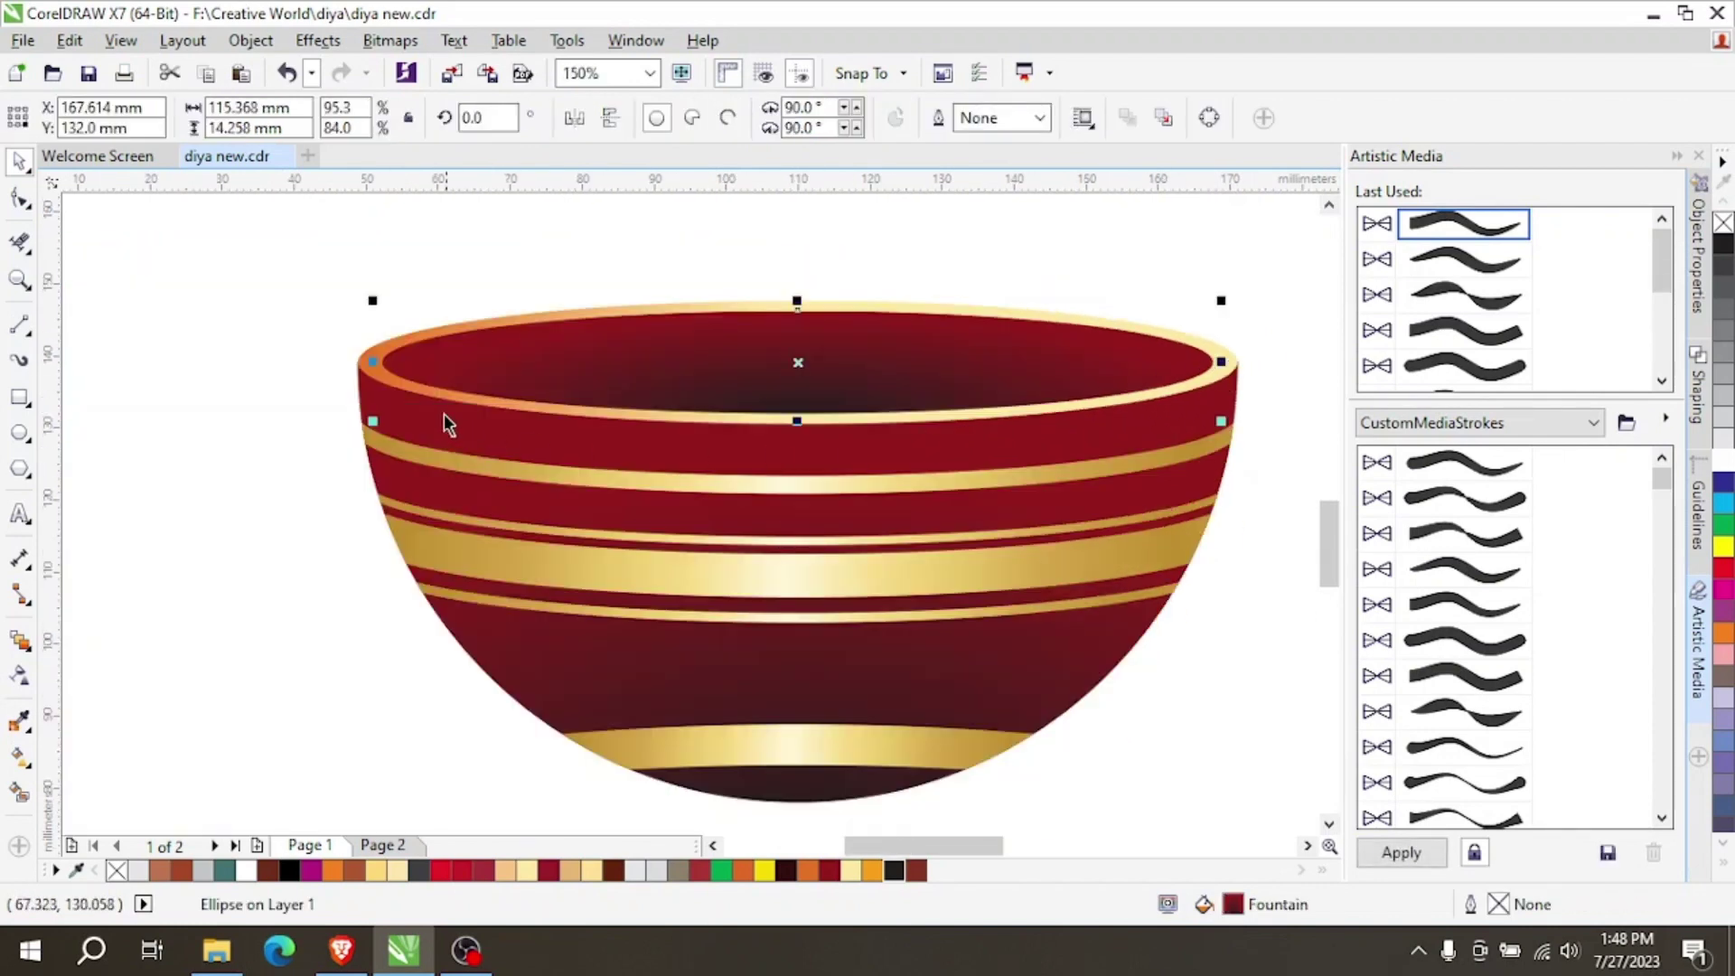
Set the bowl rim ellipse's fountain fill to Repeat and Mirror.
{"action": "left_click", "coordinate": [422, 394]}
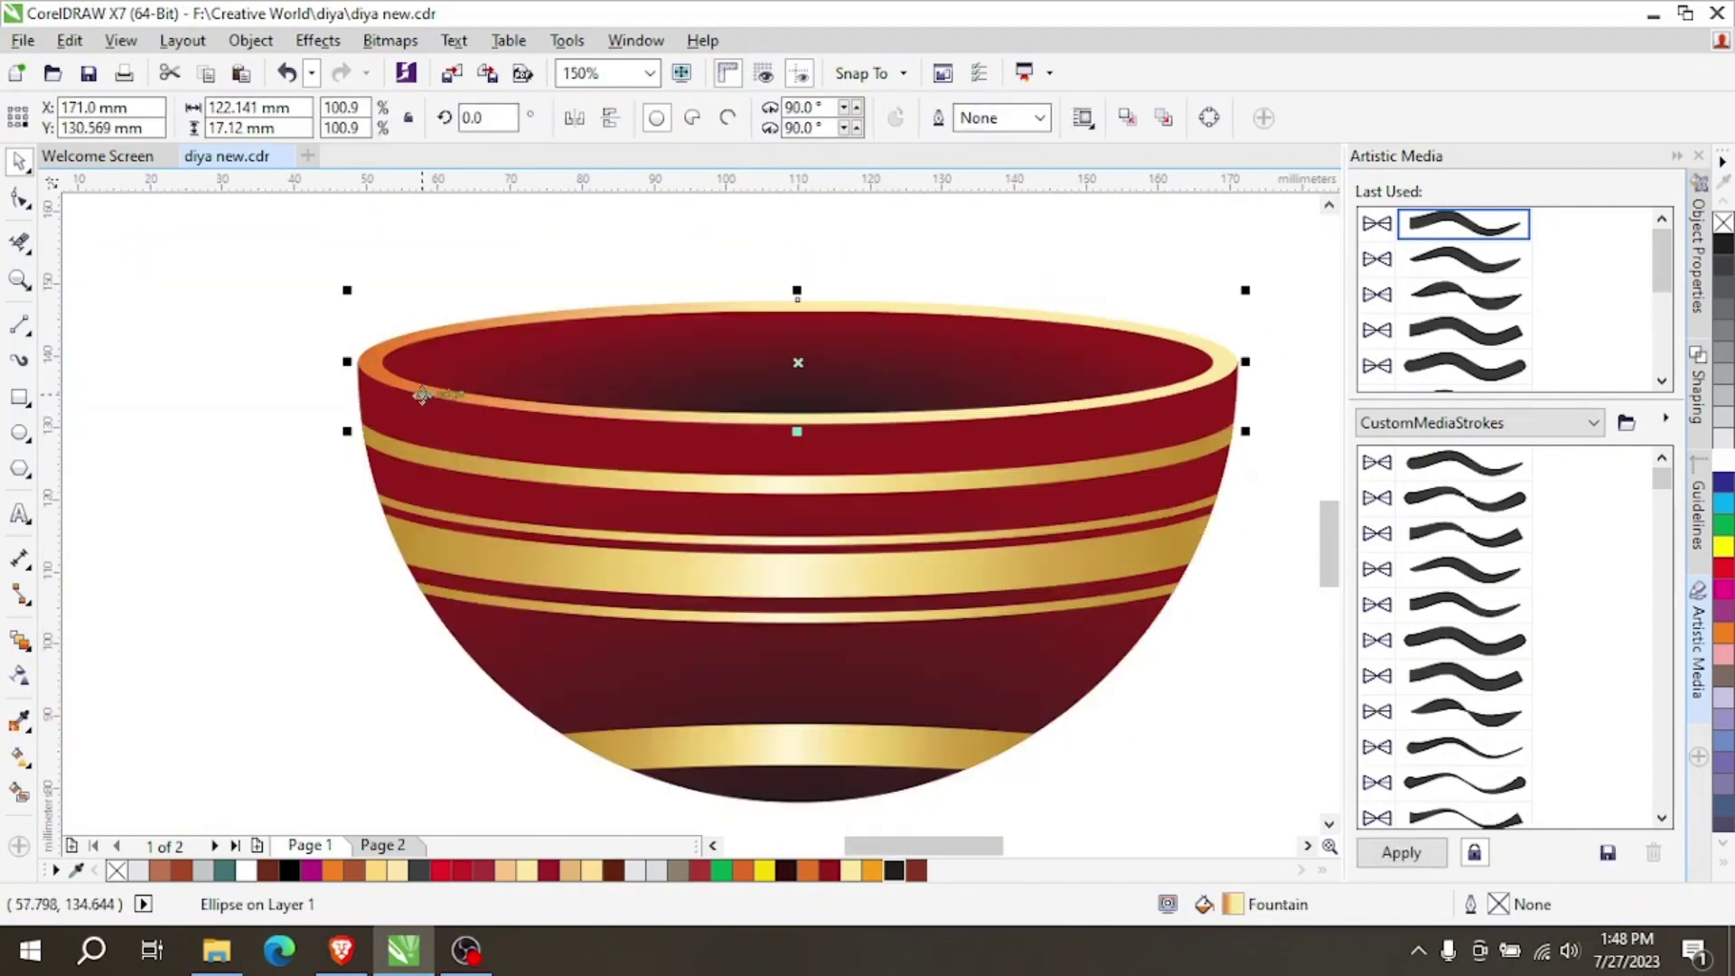
{"action": "left_click", "coordinate": [18, 759]}
{"action": "left_click", "coordinate": [799, 125]}
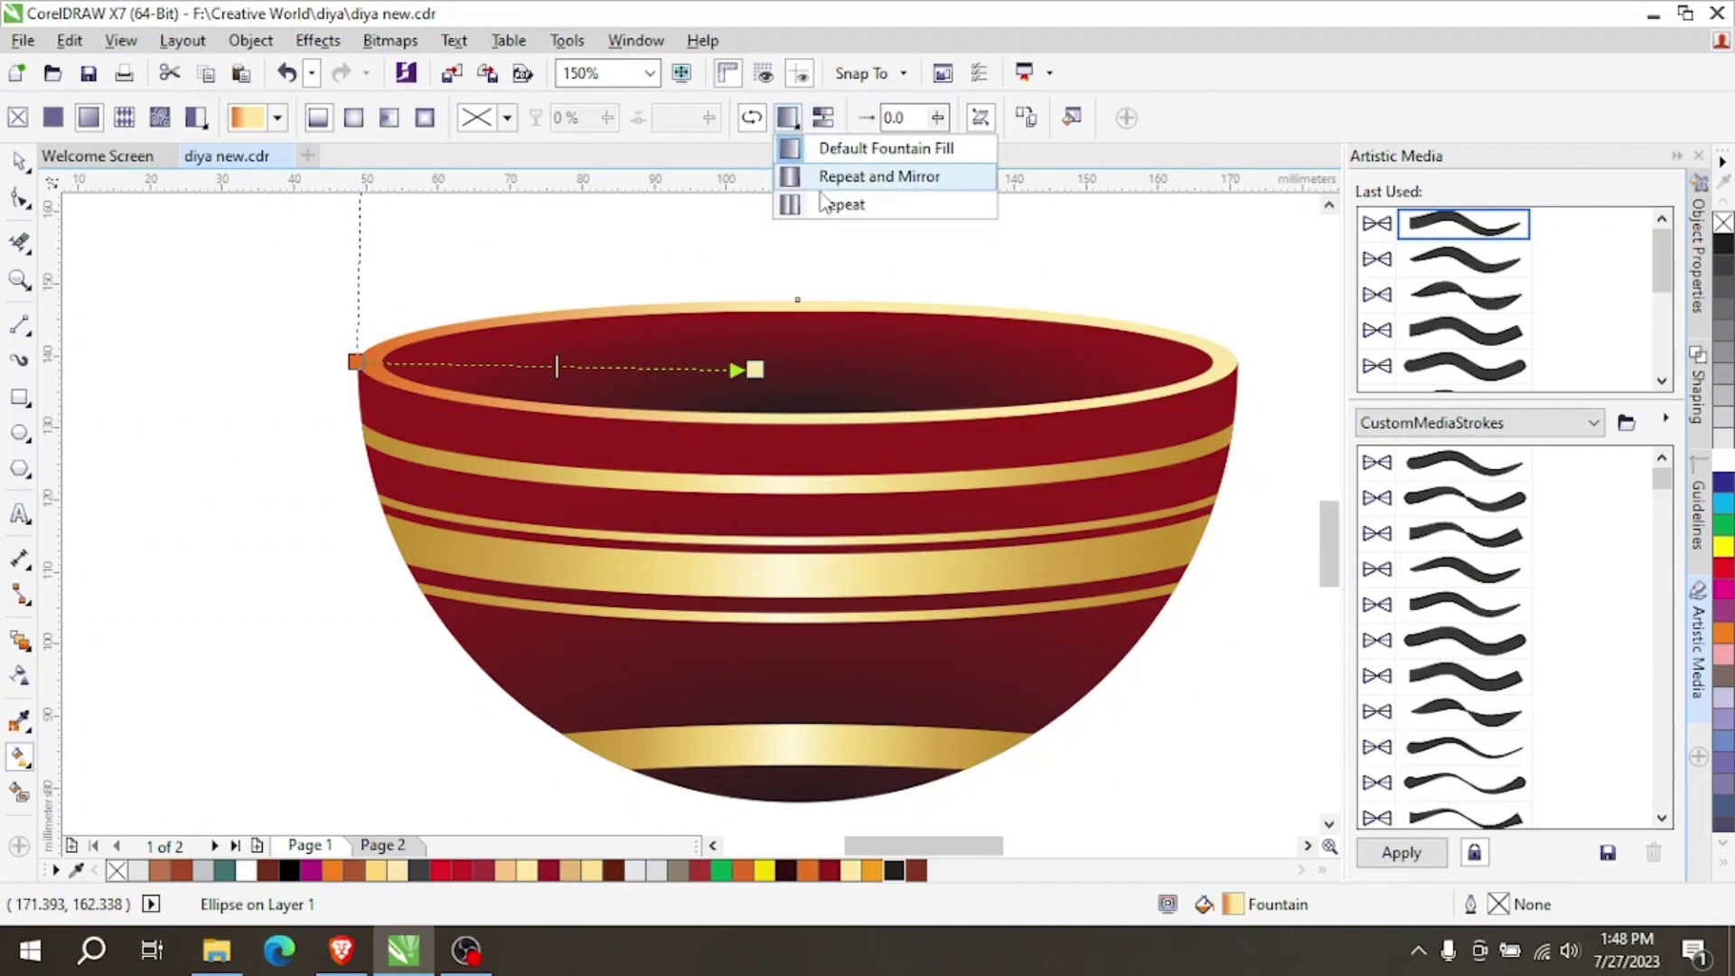
{"action": "left_click", "coordinate": [800, 174]}
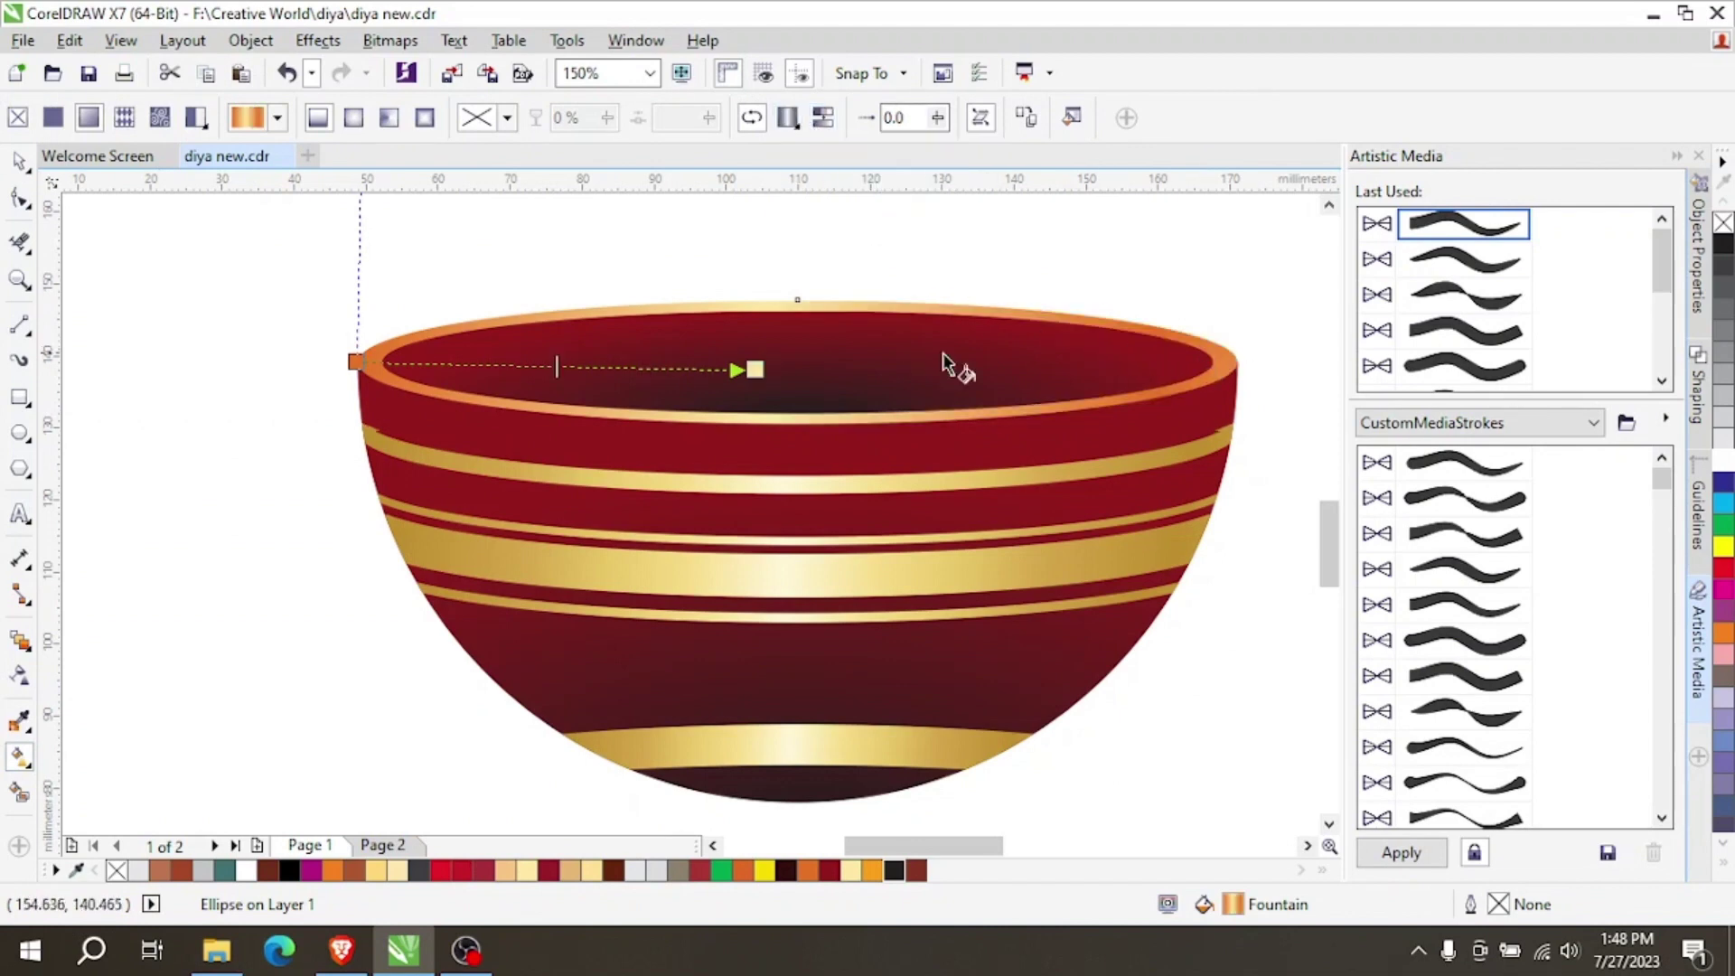
Try amber, red-orange and red shades, including C24 M99 Y100 K27, as the outer color of the rim's gradient.
{"action": "left_click", "coordinate": [355, 362]}
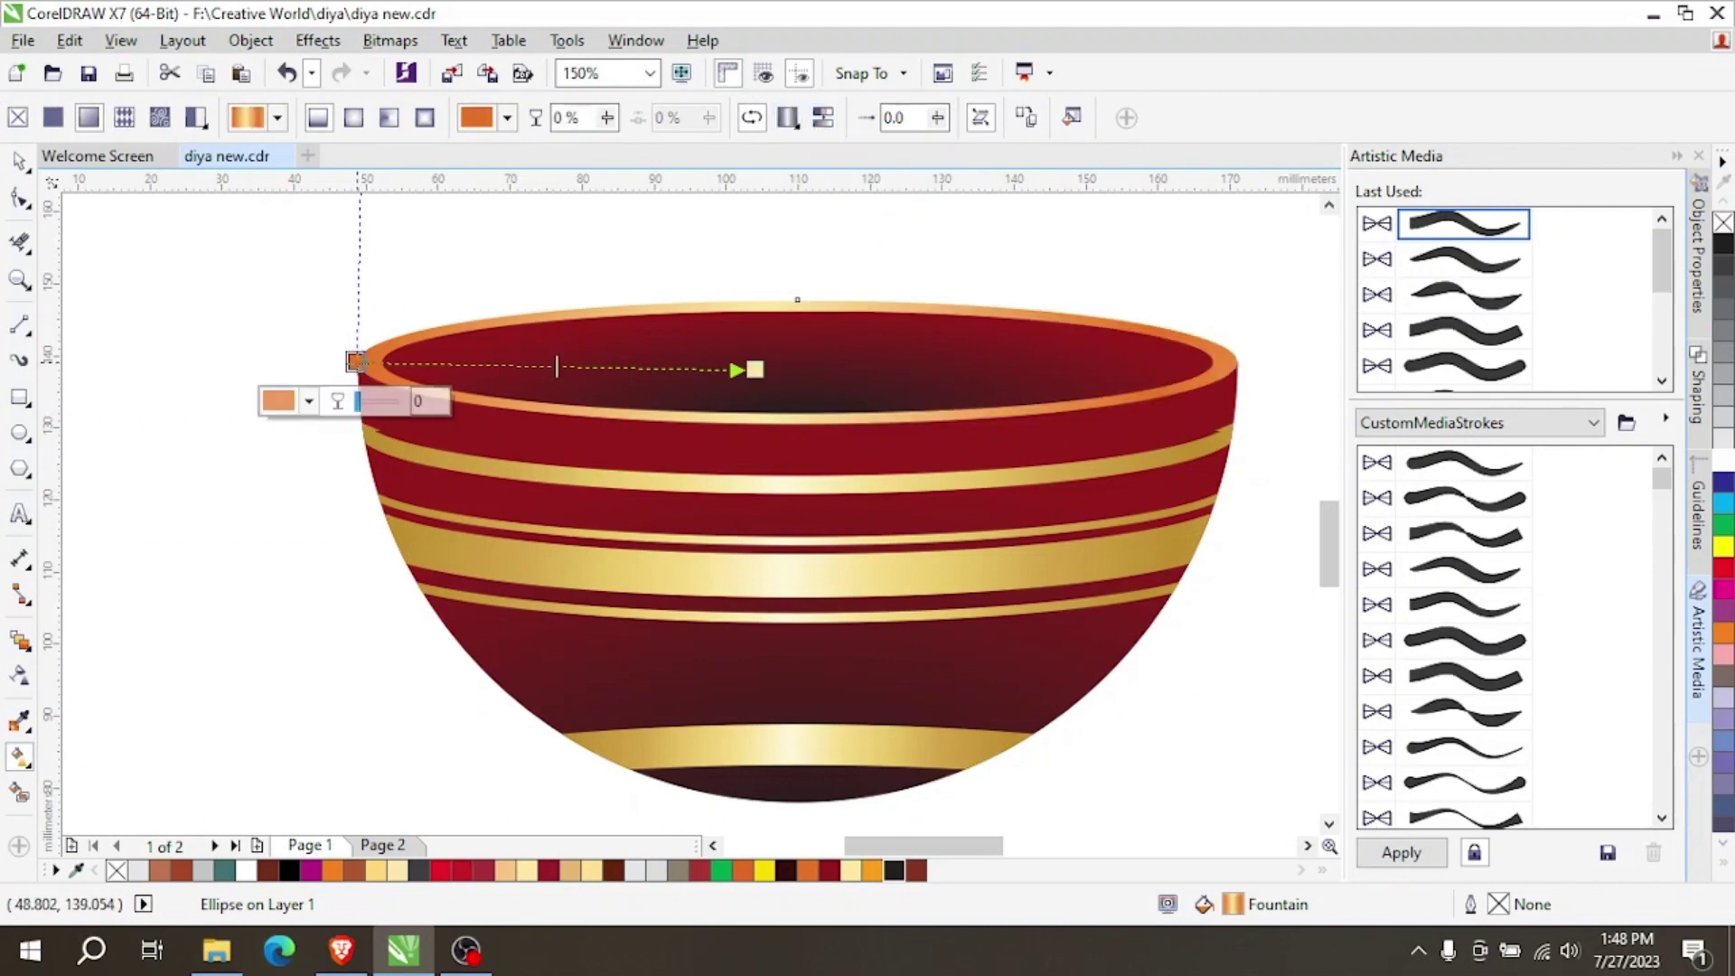
{"action": "left_click", "coordinate": [911, 871]}
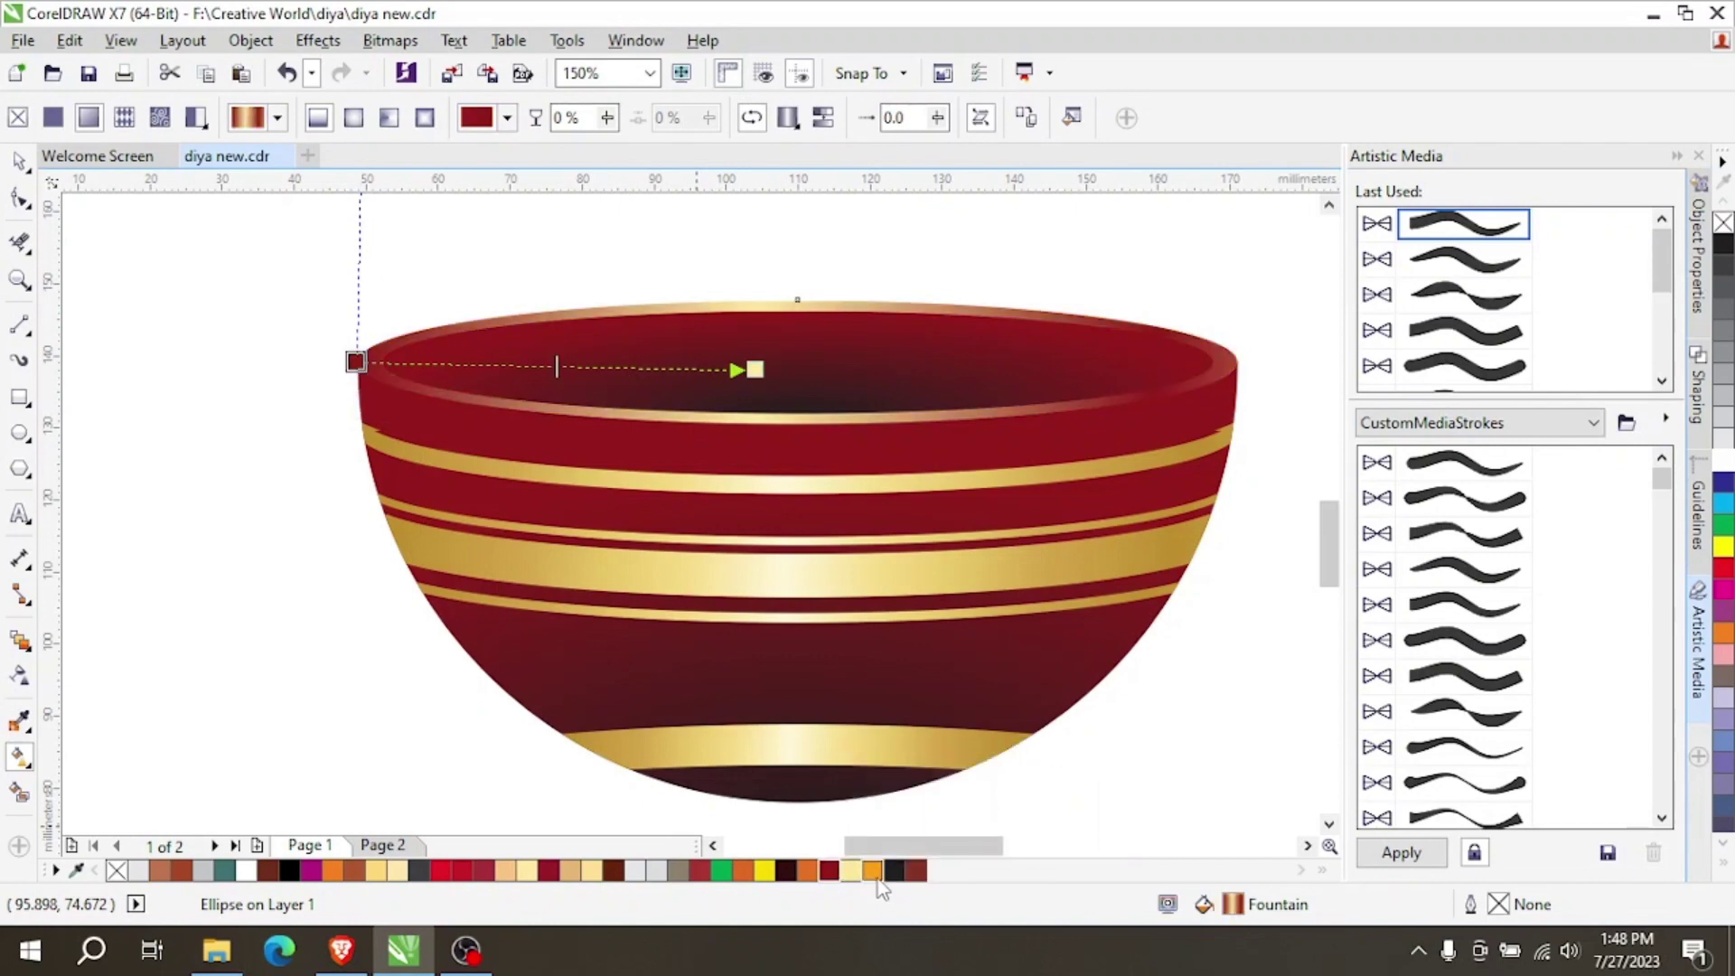
{"action": "left_click", "coordinate": [874, 873]}
{"action": "left_click", "coordinate": [874, 872]}
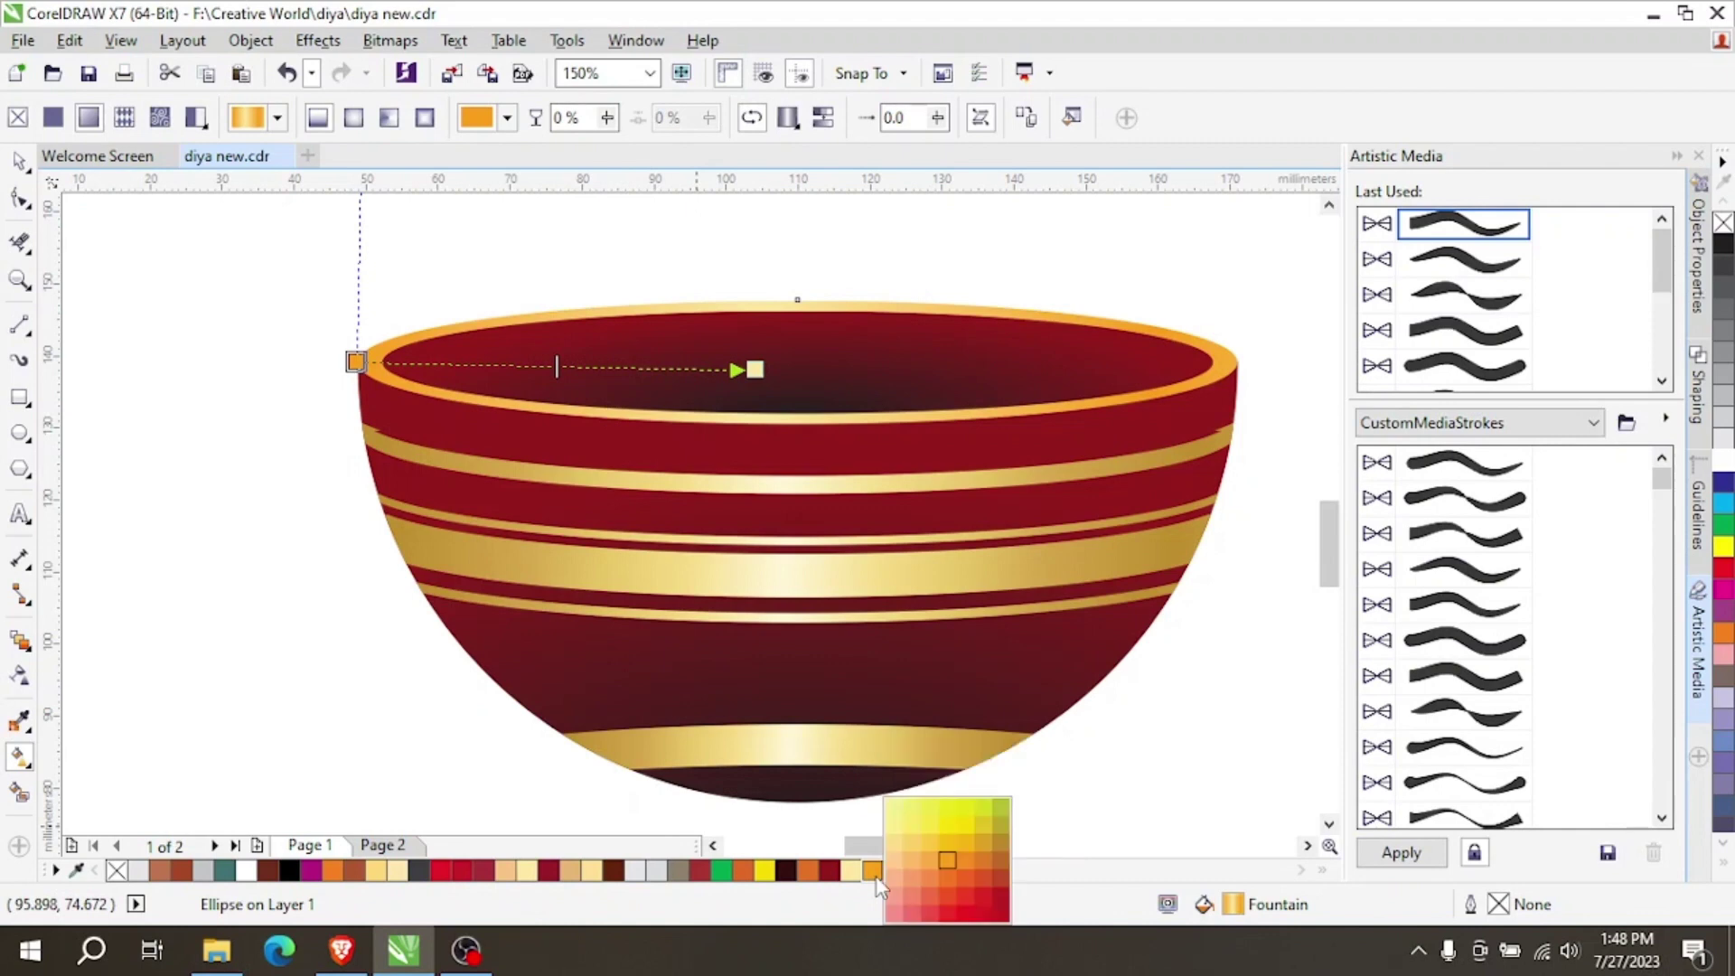
{"action": "left_click", "coordinate": [968, 883]}
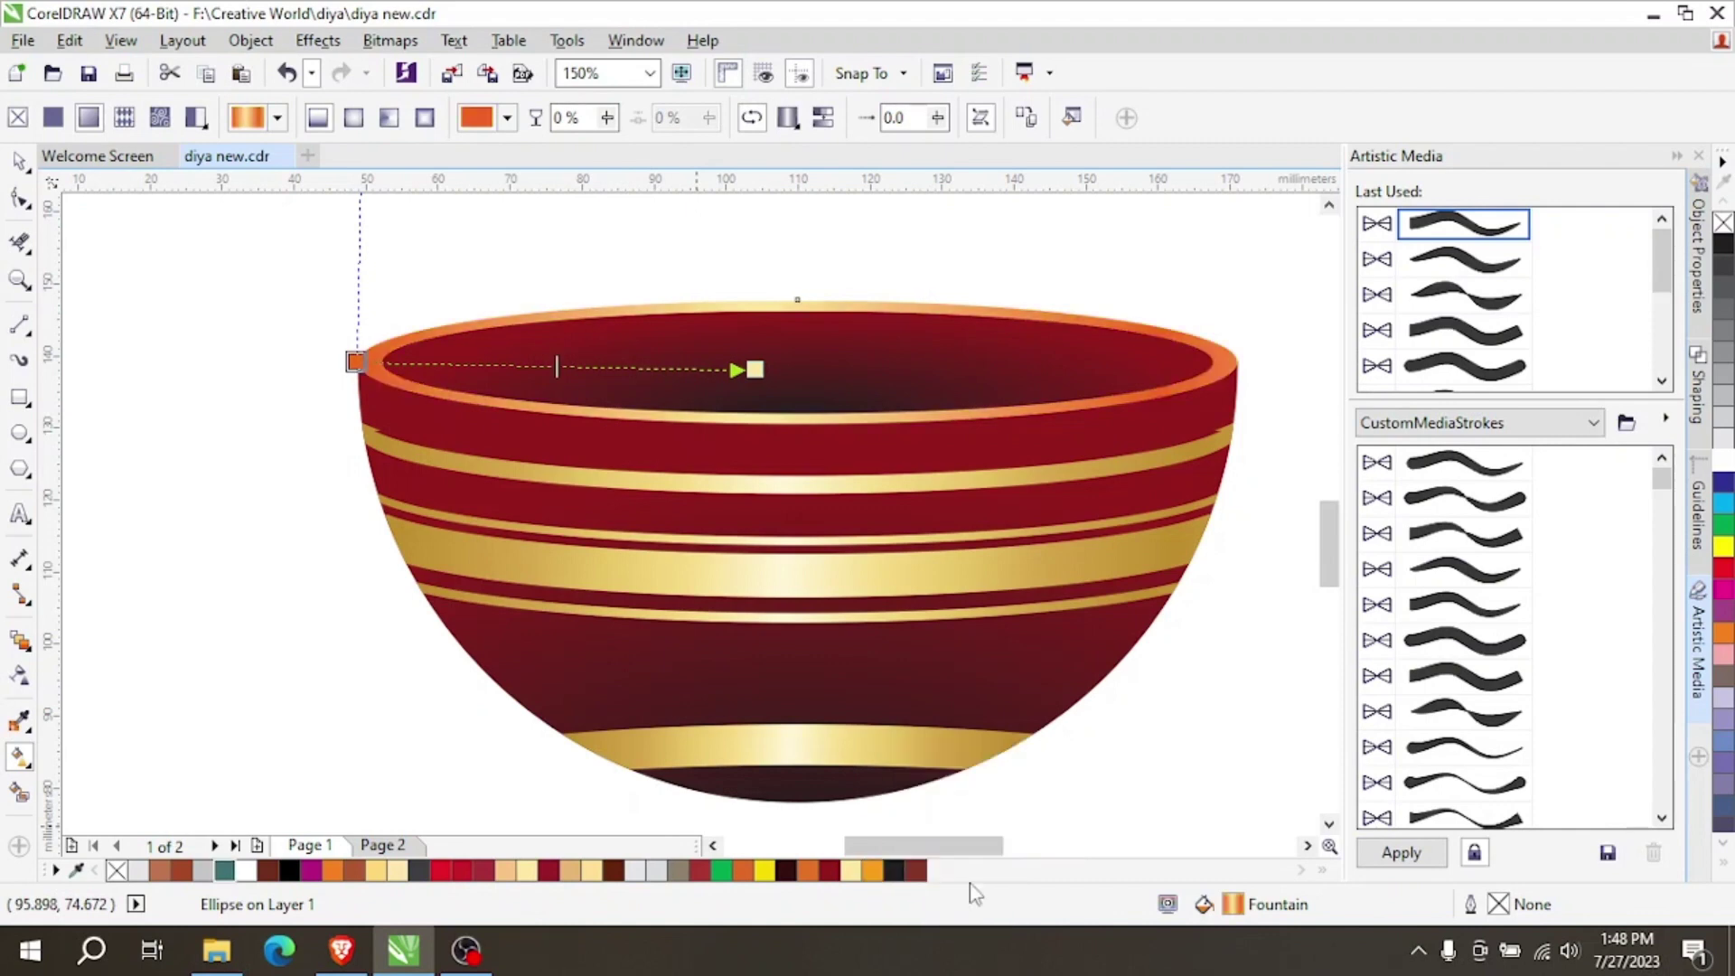
{"action": "left_click", "coordinate": [832, 876]}
{"action": "left_click", "coordinate": [858, 870]}
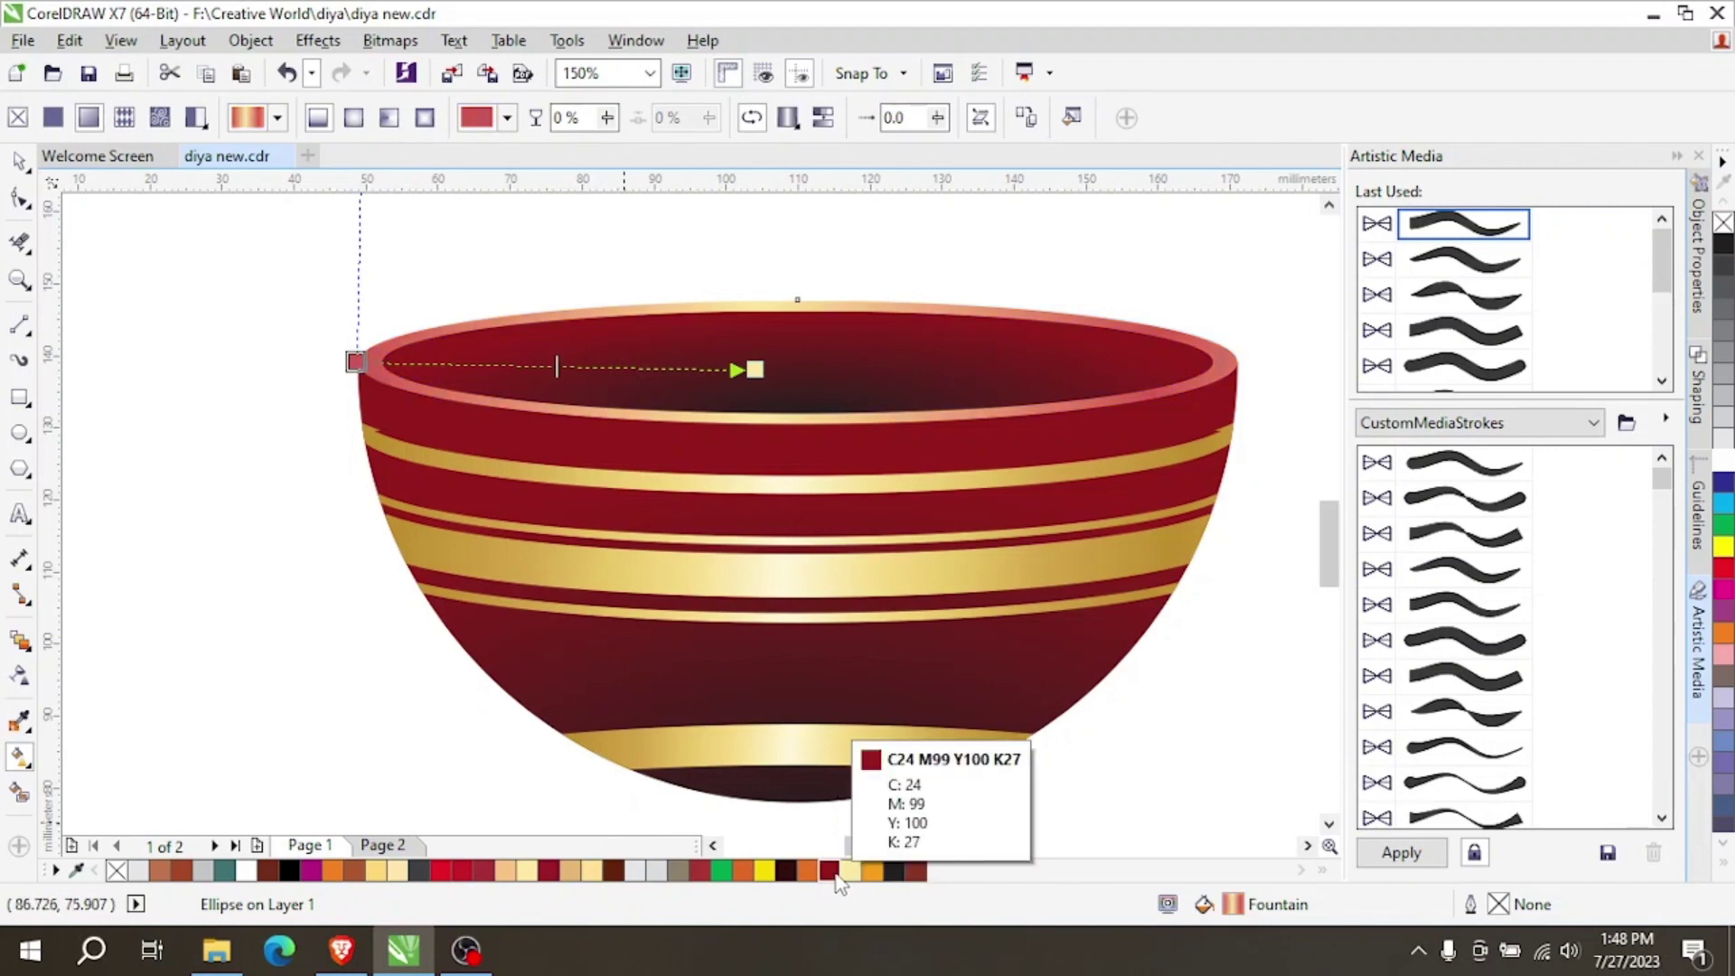
{"action": "left_click", "coordinate": [829, 870]}
{"action": "left_click", "coordinate": [448, 872]}
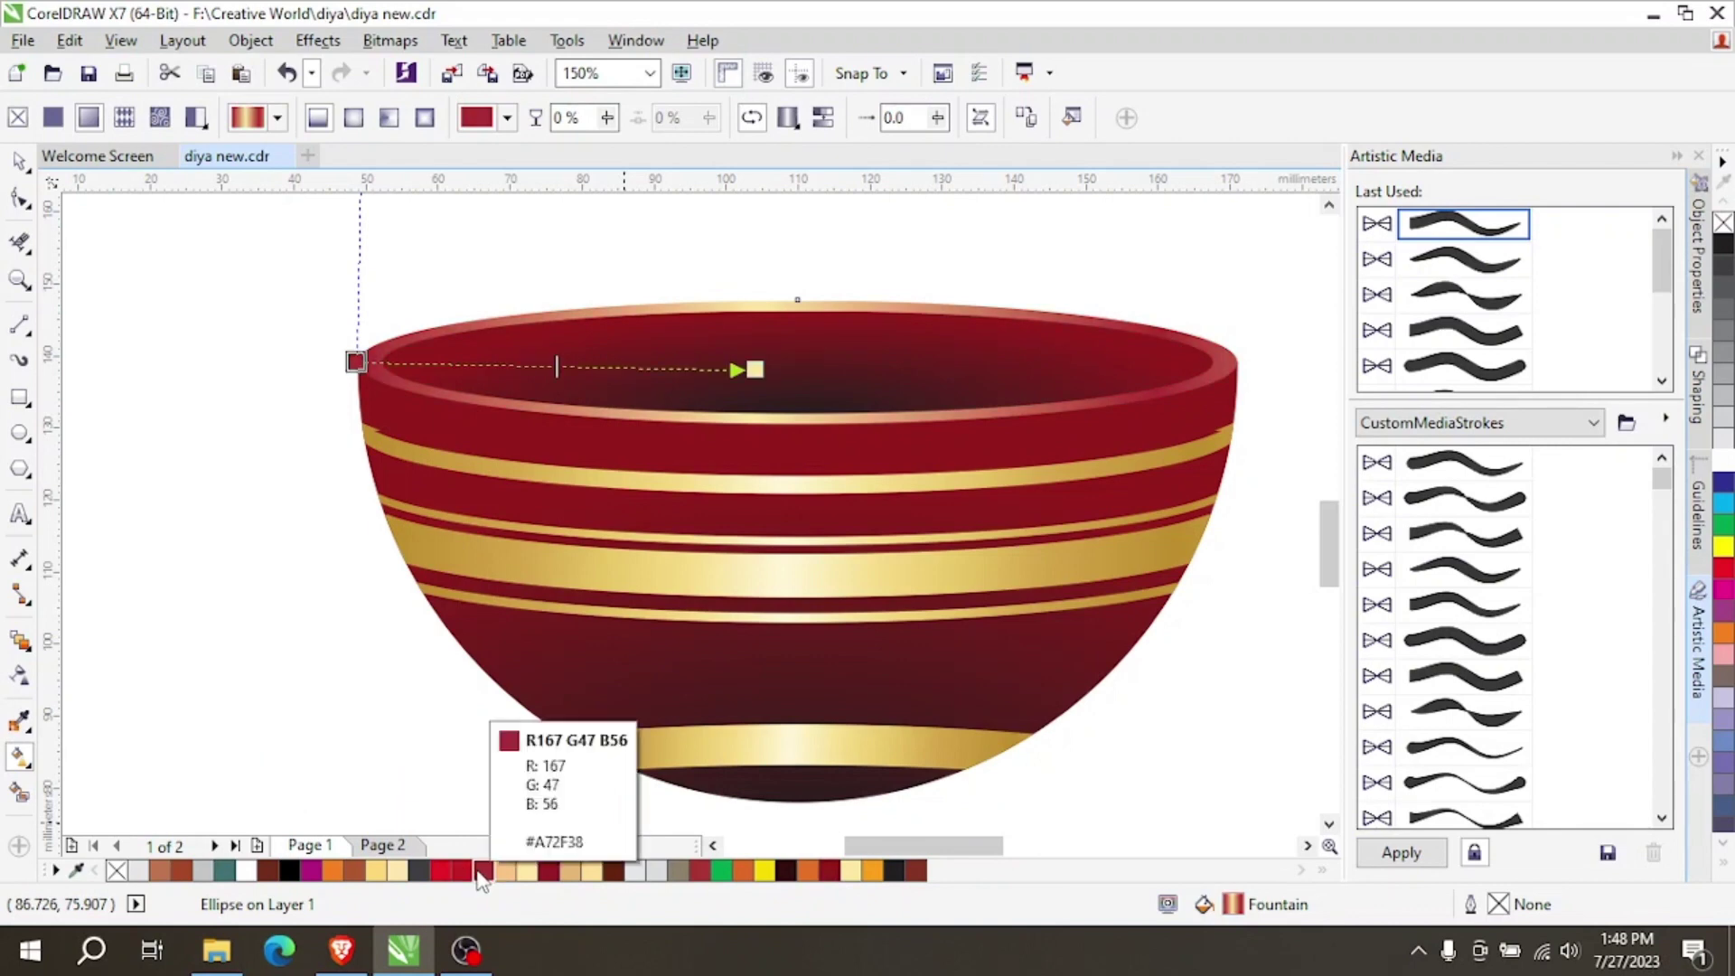
{"action": "left_click", "coordinate": [828, 870]}
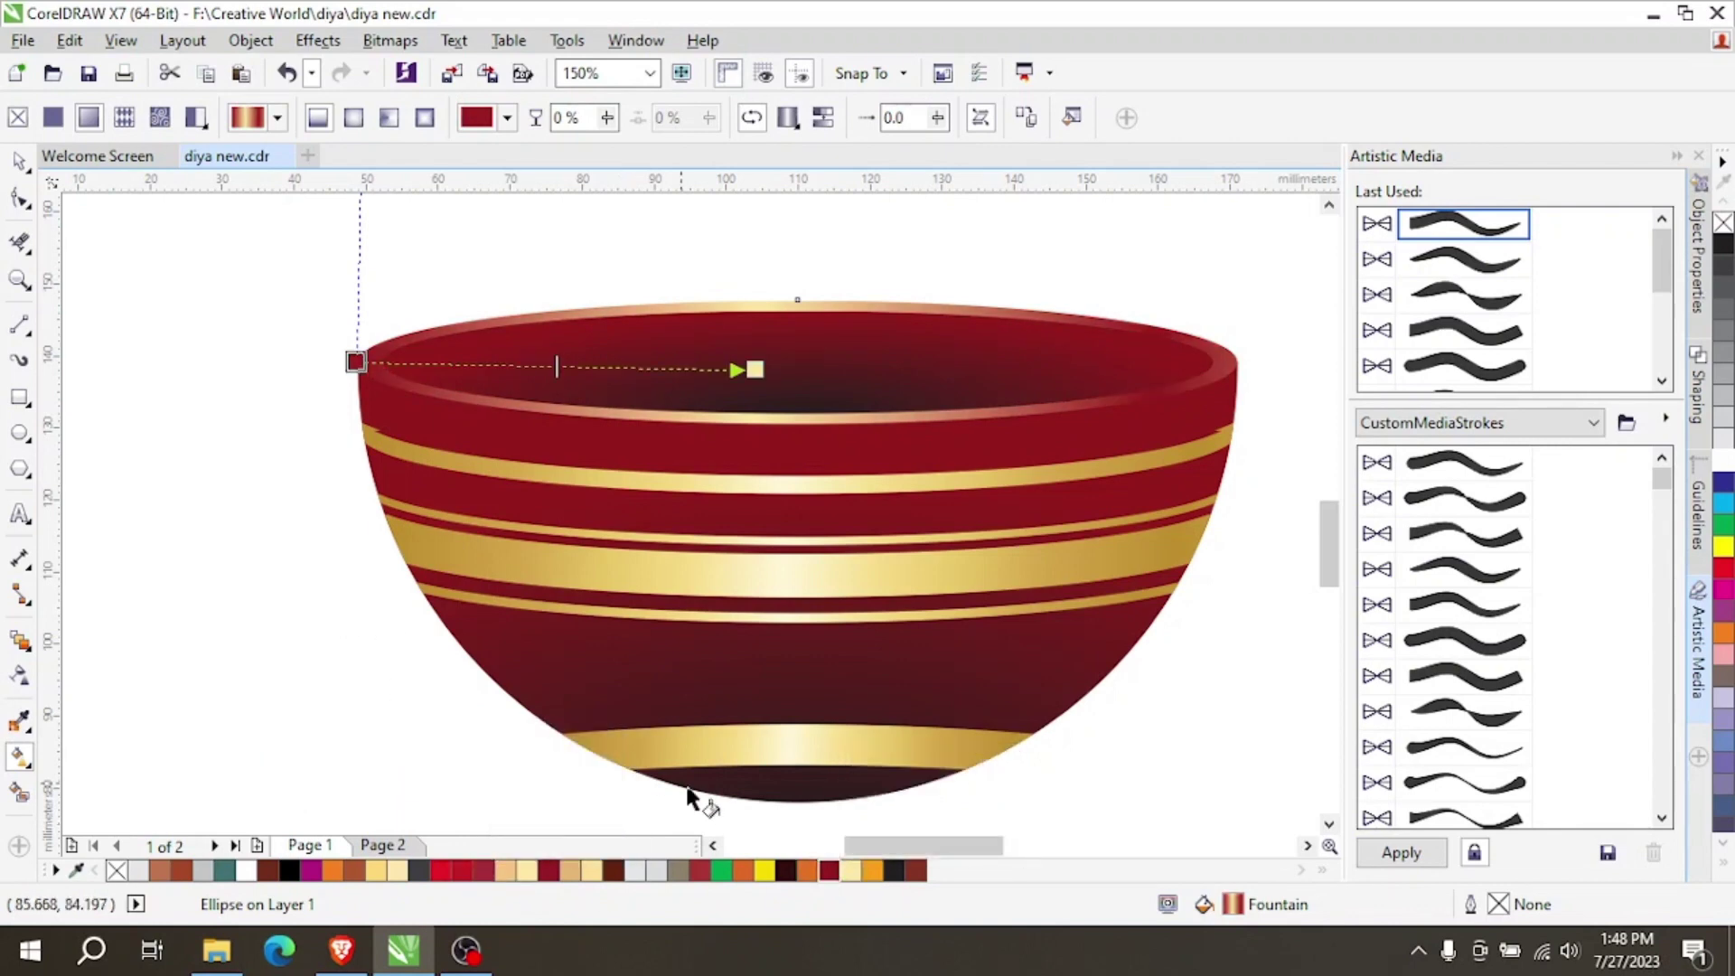
Set the outer color of the rim's gradient to orange C5 M67 Y100 K0 and deselect the rim.
{"action": "left_click", "coordinate": [811, 871]}
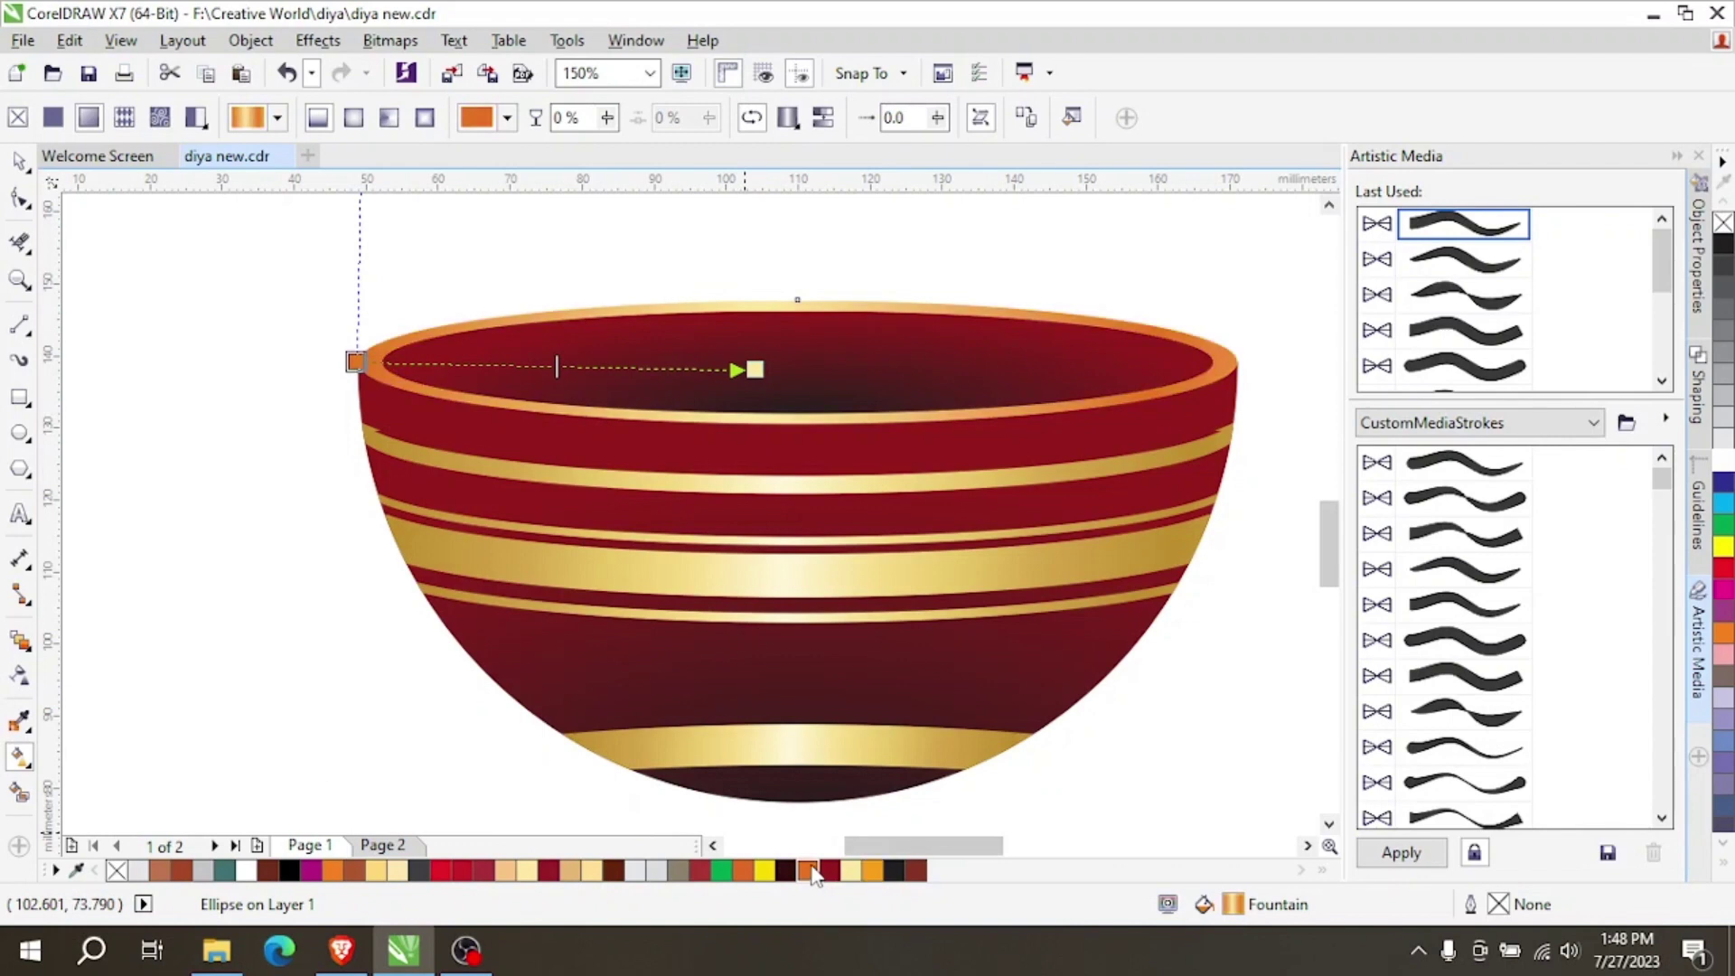
{"action": "left_click", "coordinate": [18, 161]}
{"action": "left_click", "coordinate": [283, 515]}
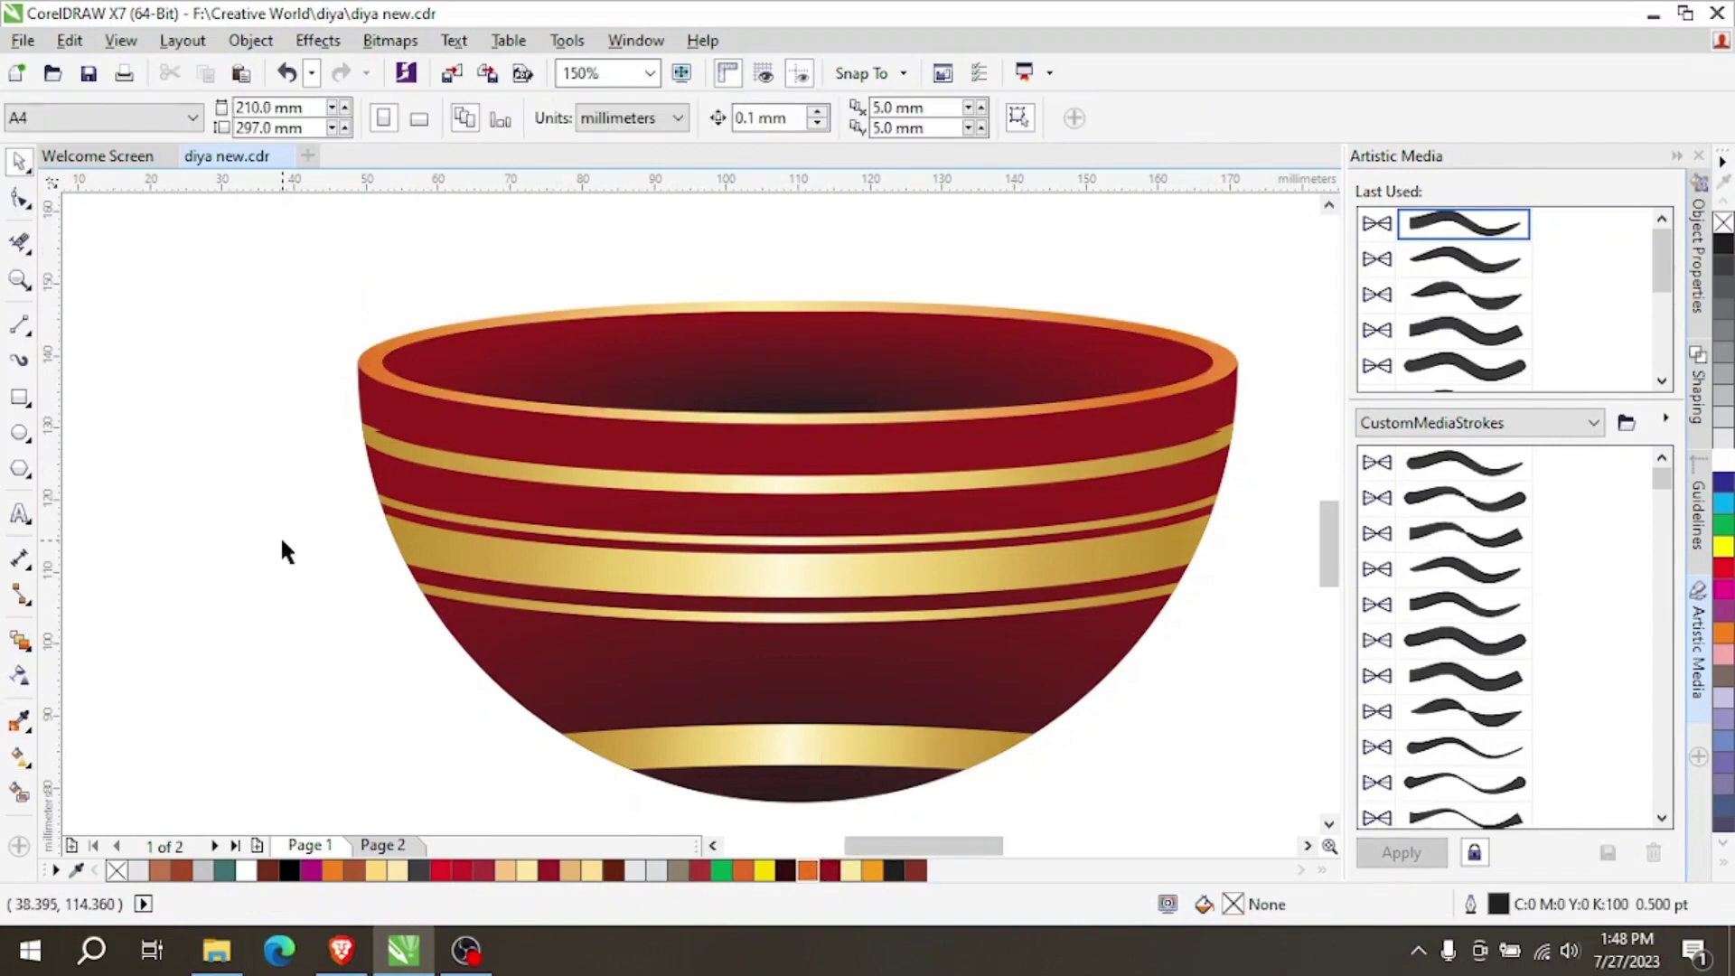
Scale the inner ellipse to 102.4% about its center, about 118.1 by 14.6 mm, to make the rim thinner.
{"action": "scroll", "coordinate": [204, 322], "scroll_direction": "down", "scroll_amount": 2}
{"action": "left_click", "coordinate": [533, 339]}
{"action": "left_click", "coordinate": [536, 338]}
{"action": "scroll", "coordinate": [560, 325], "scroll_direction": "up", "scroll_amount": 4}
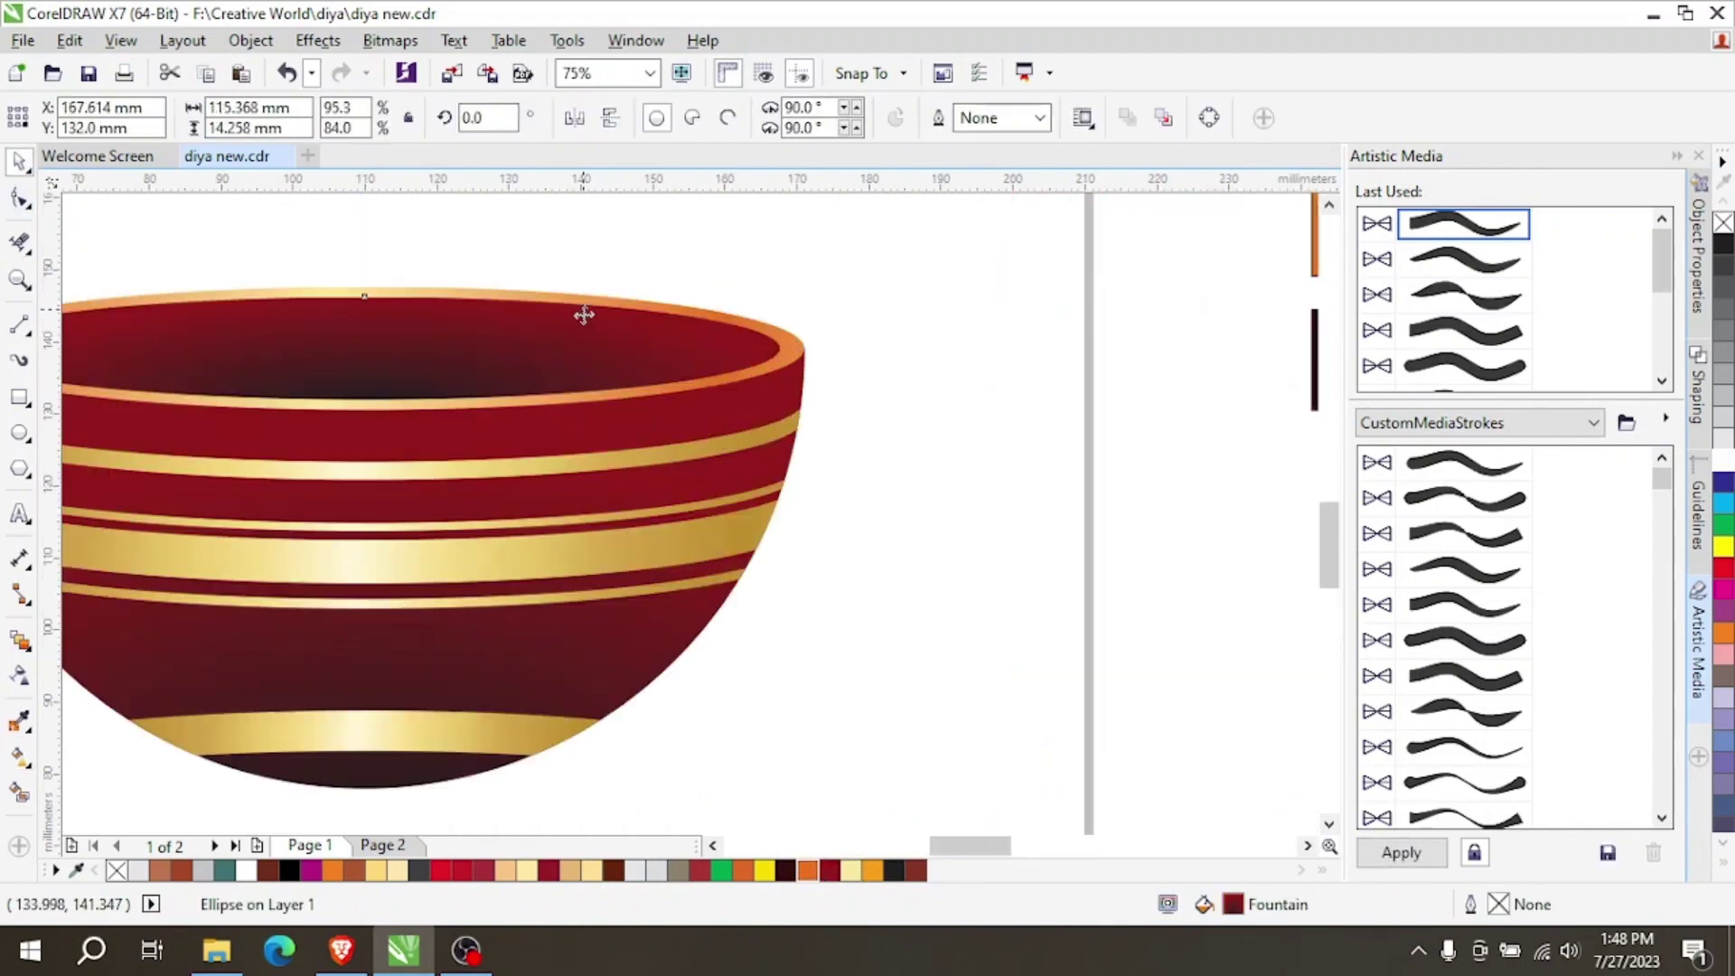
{"action": "left_click_drag", "start_coordinate": [982, 490], "coordinate": [1002, 493]}
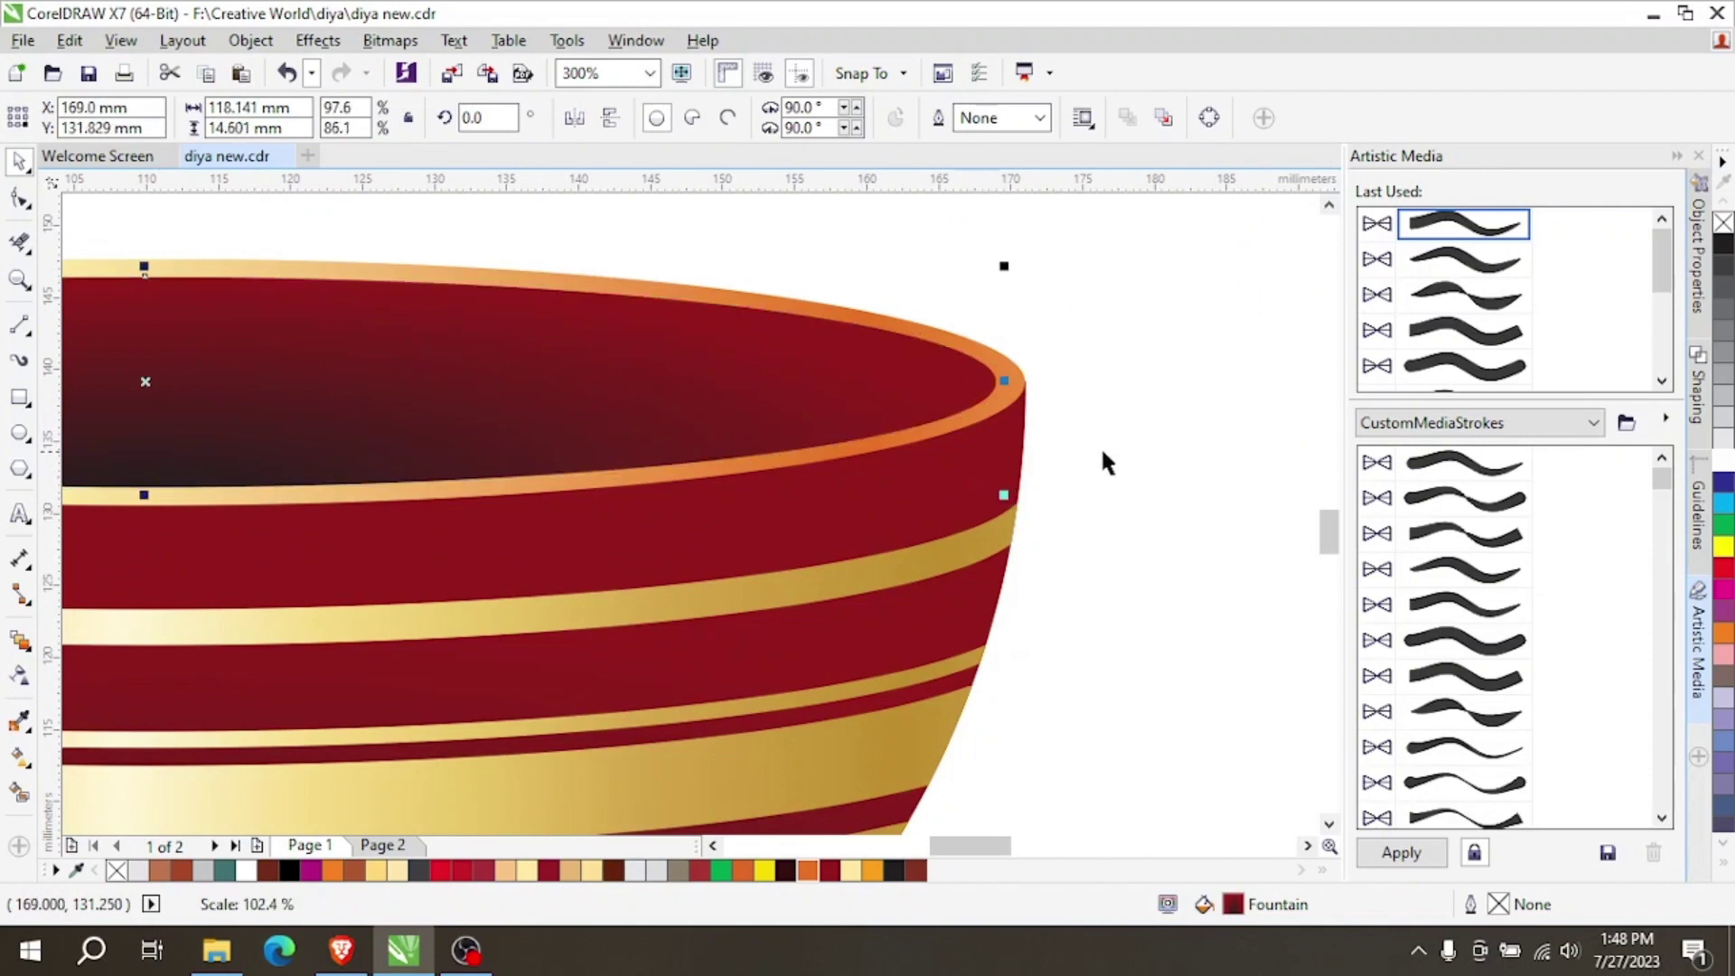
{"action": "left_click", "coordinate": [1100, 457]}
{"action": "scroll", "coordinate": [1075, 442], "scroll_direction": "down", "scroll_amount": 3}
{"action": "scroll", "coordinate": [625, 389], "scroll_direction": "up", "scroll_amount": 1}
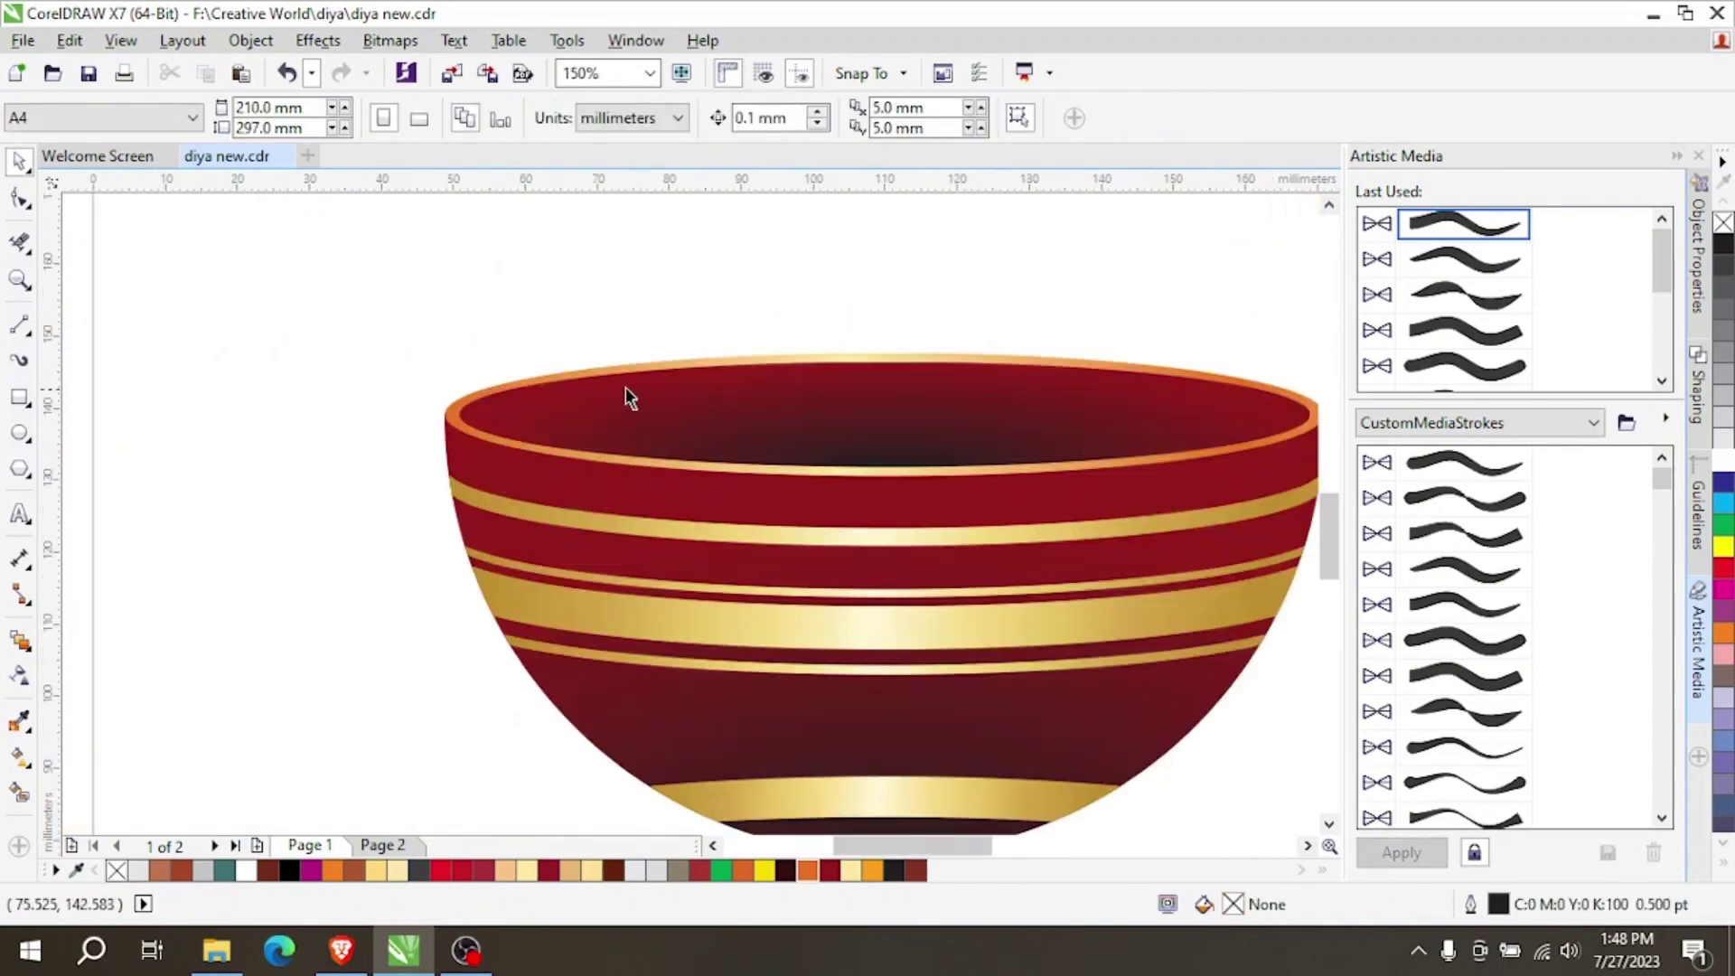
{"action": "scroll", "coordinate": [637, 415], "scroll_direction": "down", "scroll_amount": 1}
{"action": "scroll", "coordinate": [741, 533], "scroll_direction": "up", "scroll_amount": 3}
{"action": "scroll", "coordinate": [728, 507], "scroll_direction": "down", "scroll_amount": 3}
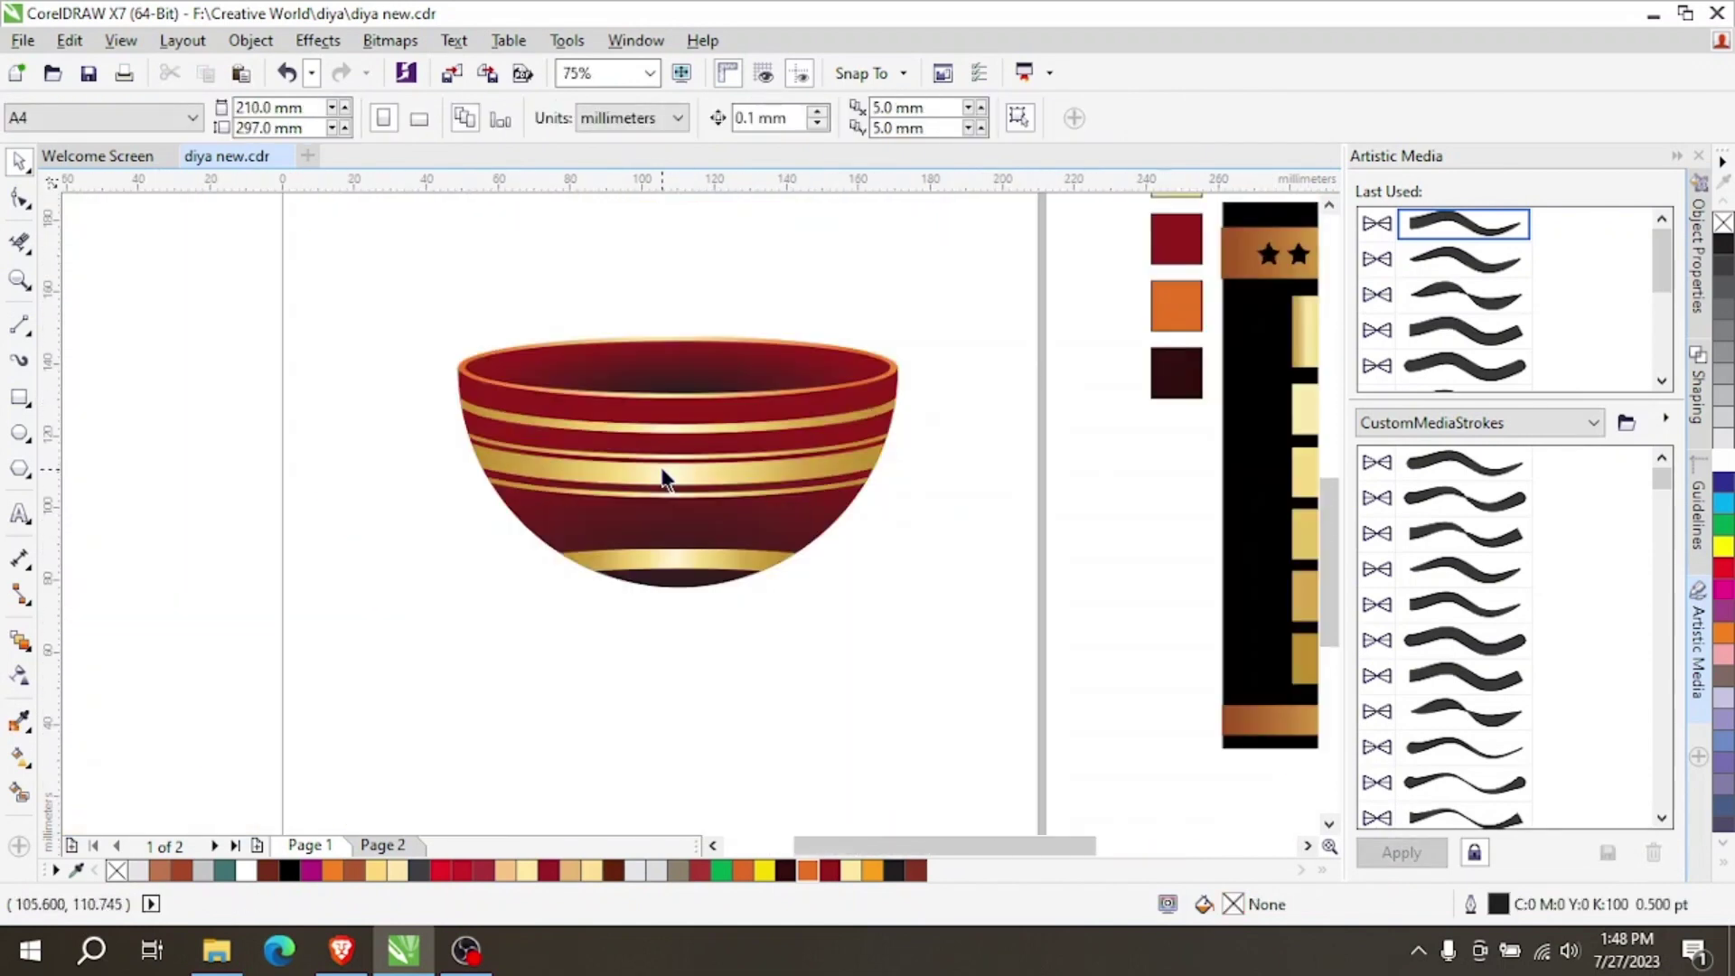
Following the finished lamp on Page 2, recolor the dark red node of the Page 1 bowl body's gradient to orange C5 M67 Y100 K0 and reverse the fill.
{"action": "left_click", "coordinate": [382, 845]}
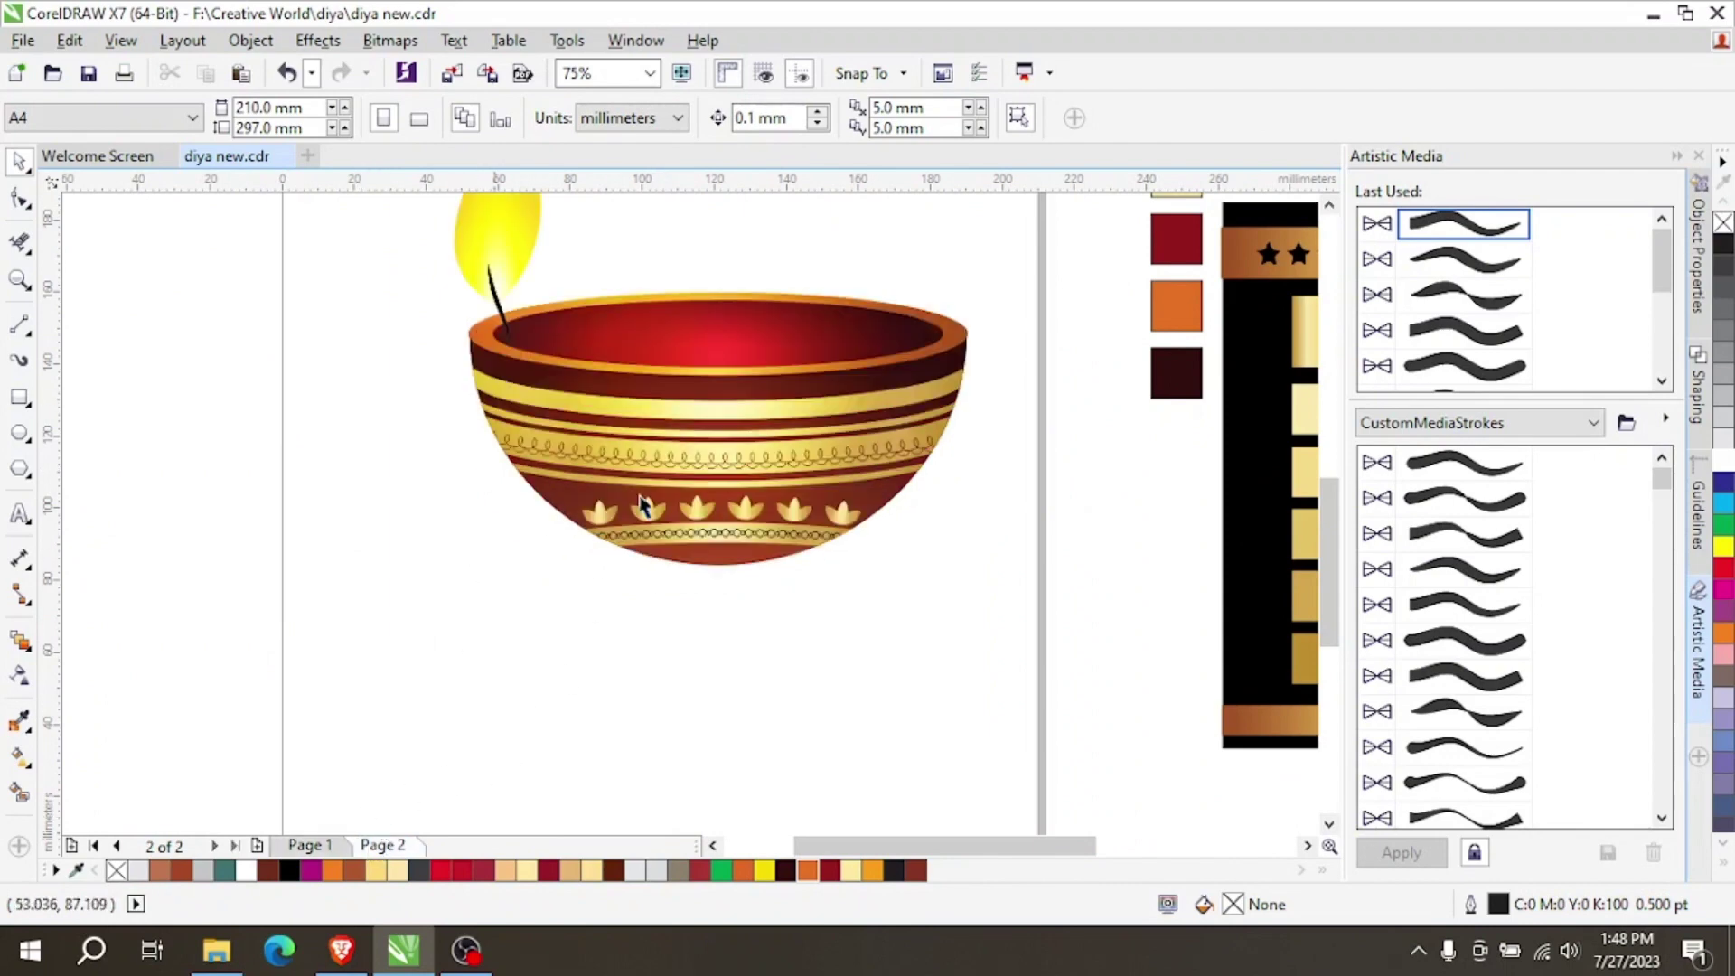
{"action": "scroll", "coordinate": [711, 467], "scroll_direction": "up", "scroll_amount": 2}
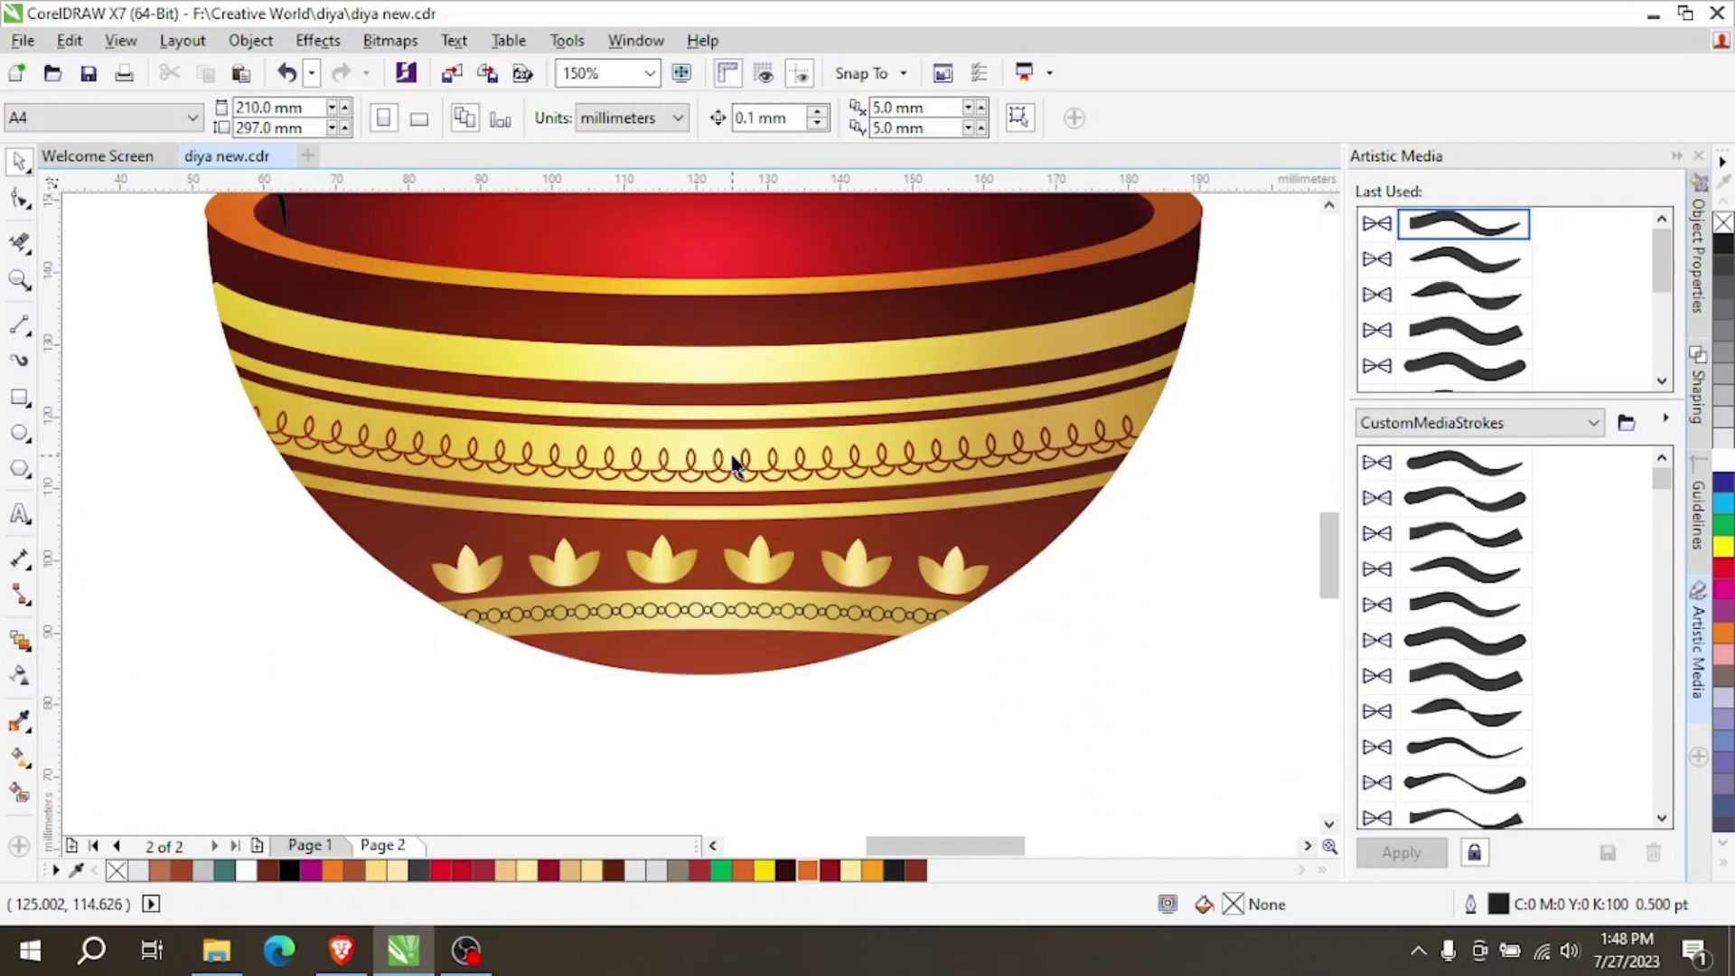
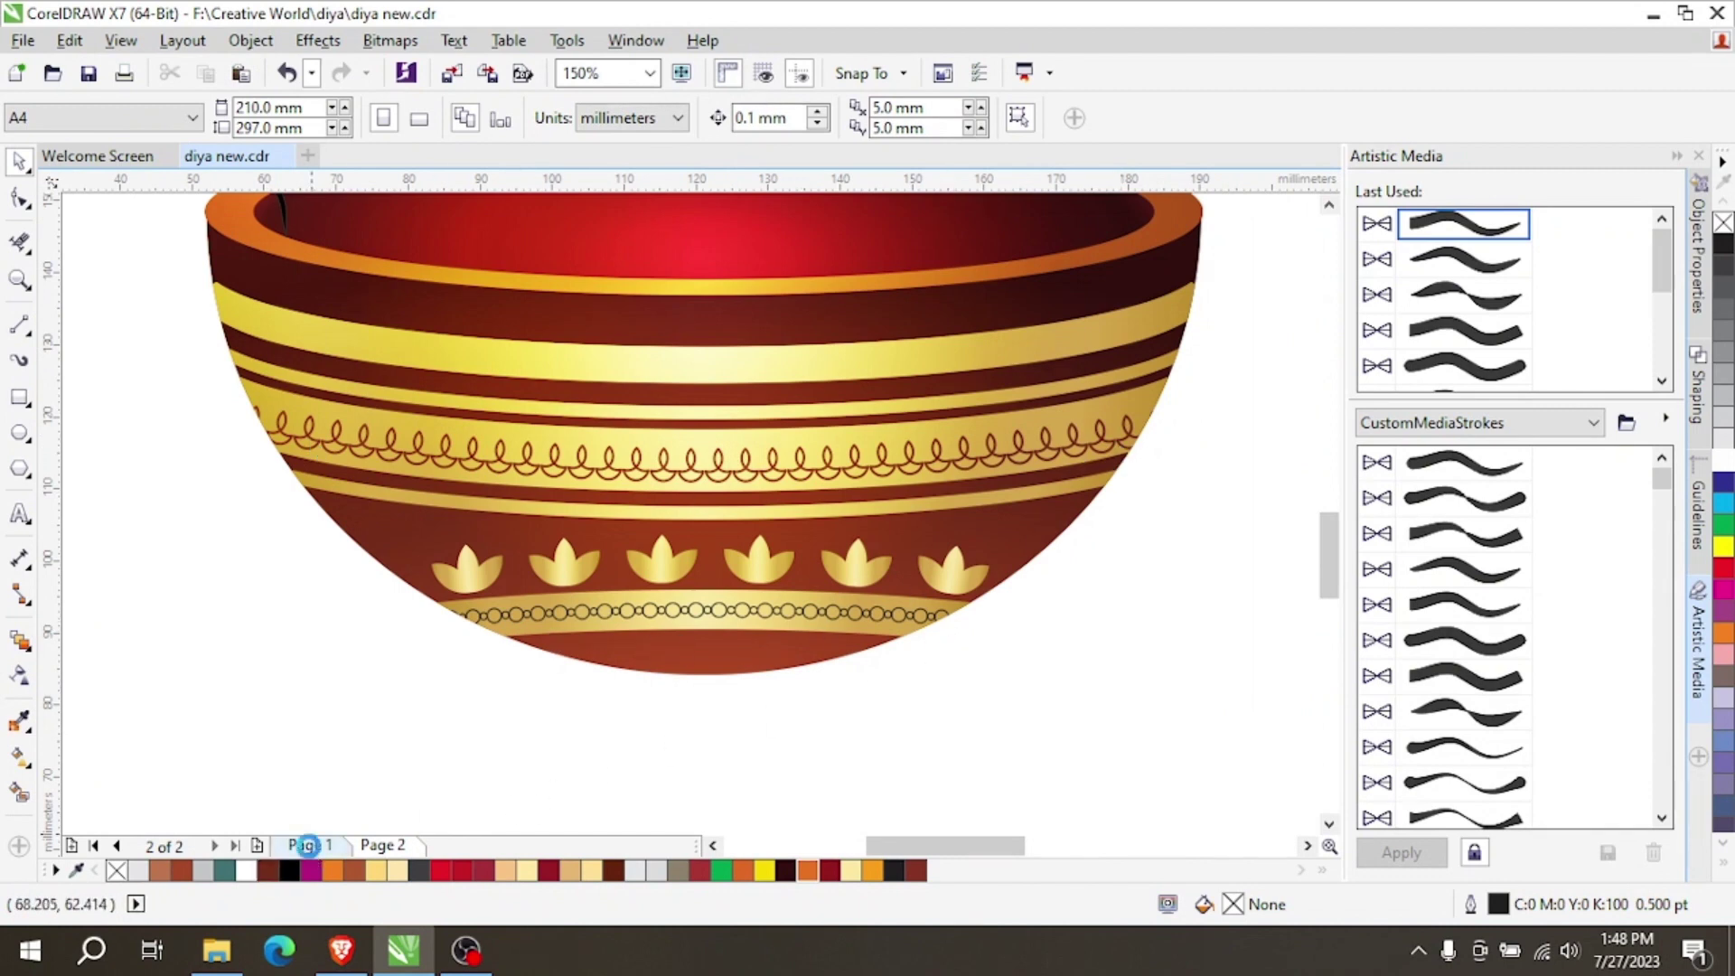
{"action": "left_click", "coordinate": [308, 845]}
{"action": "left_click", "coordinate": [407, 847]}
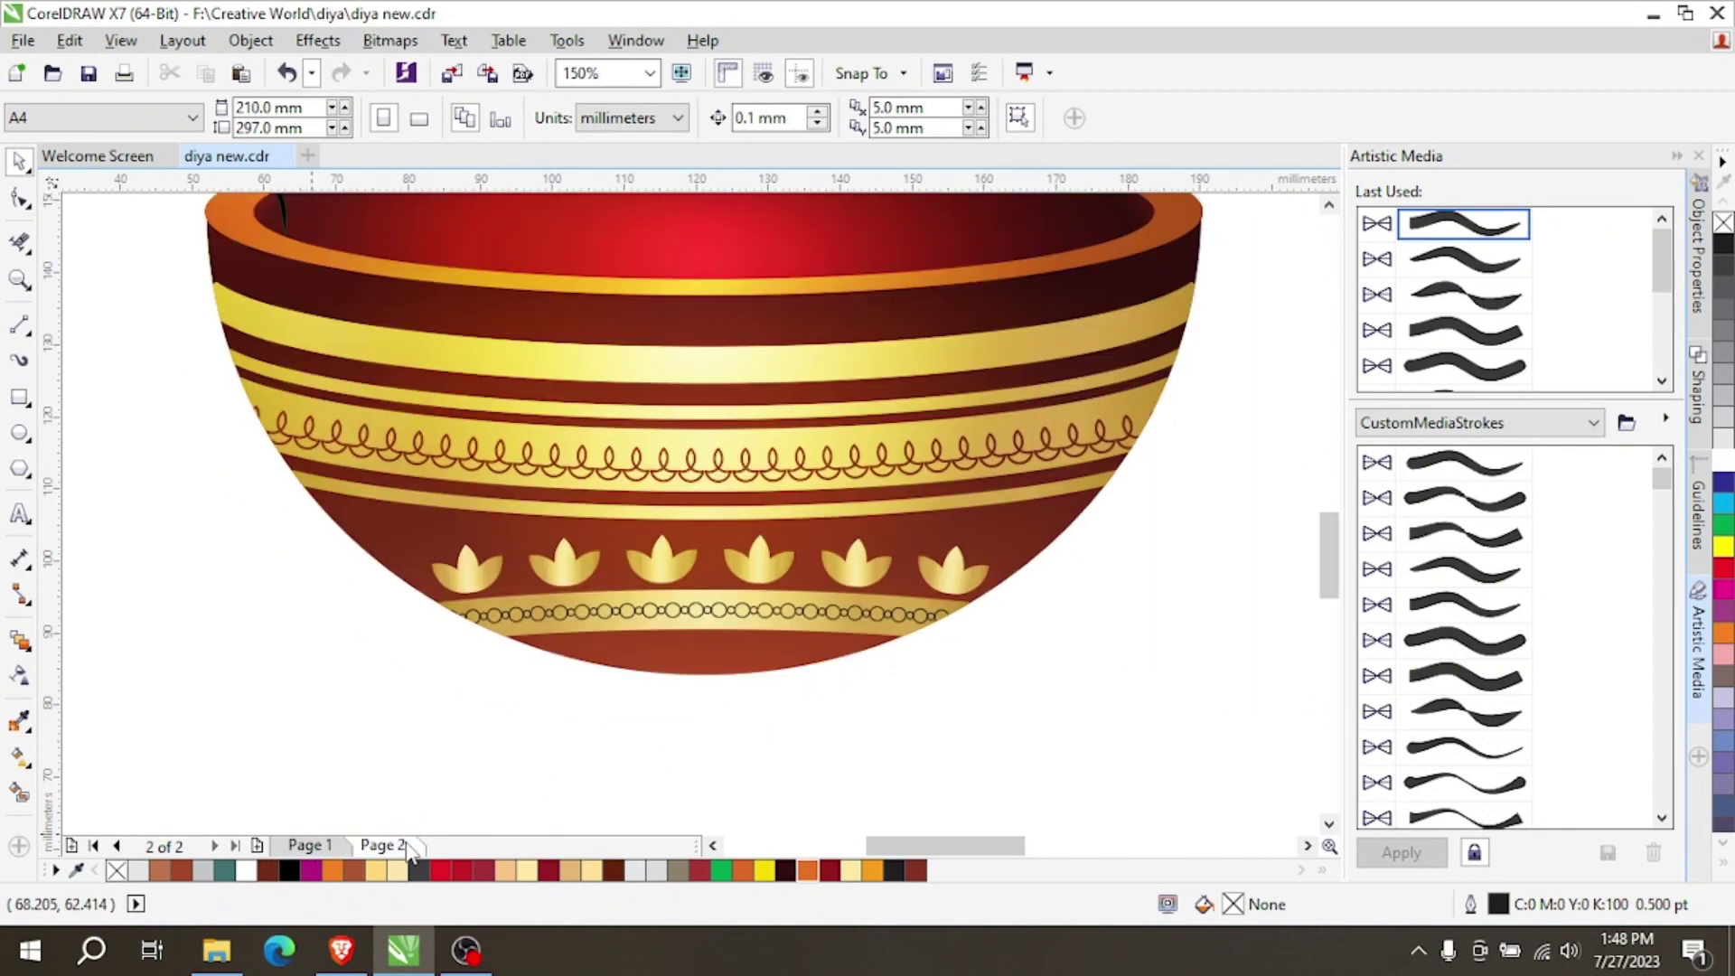
{"action": "left_click", "coordinate": [308, 845]}
{"action": "left_click", "coordinate": [709, 613]}
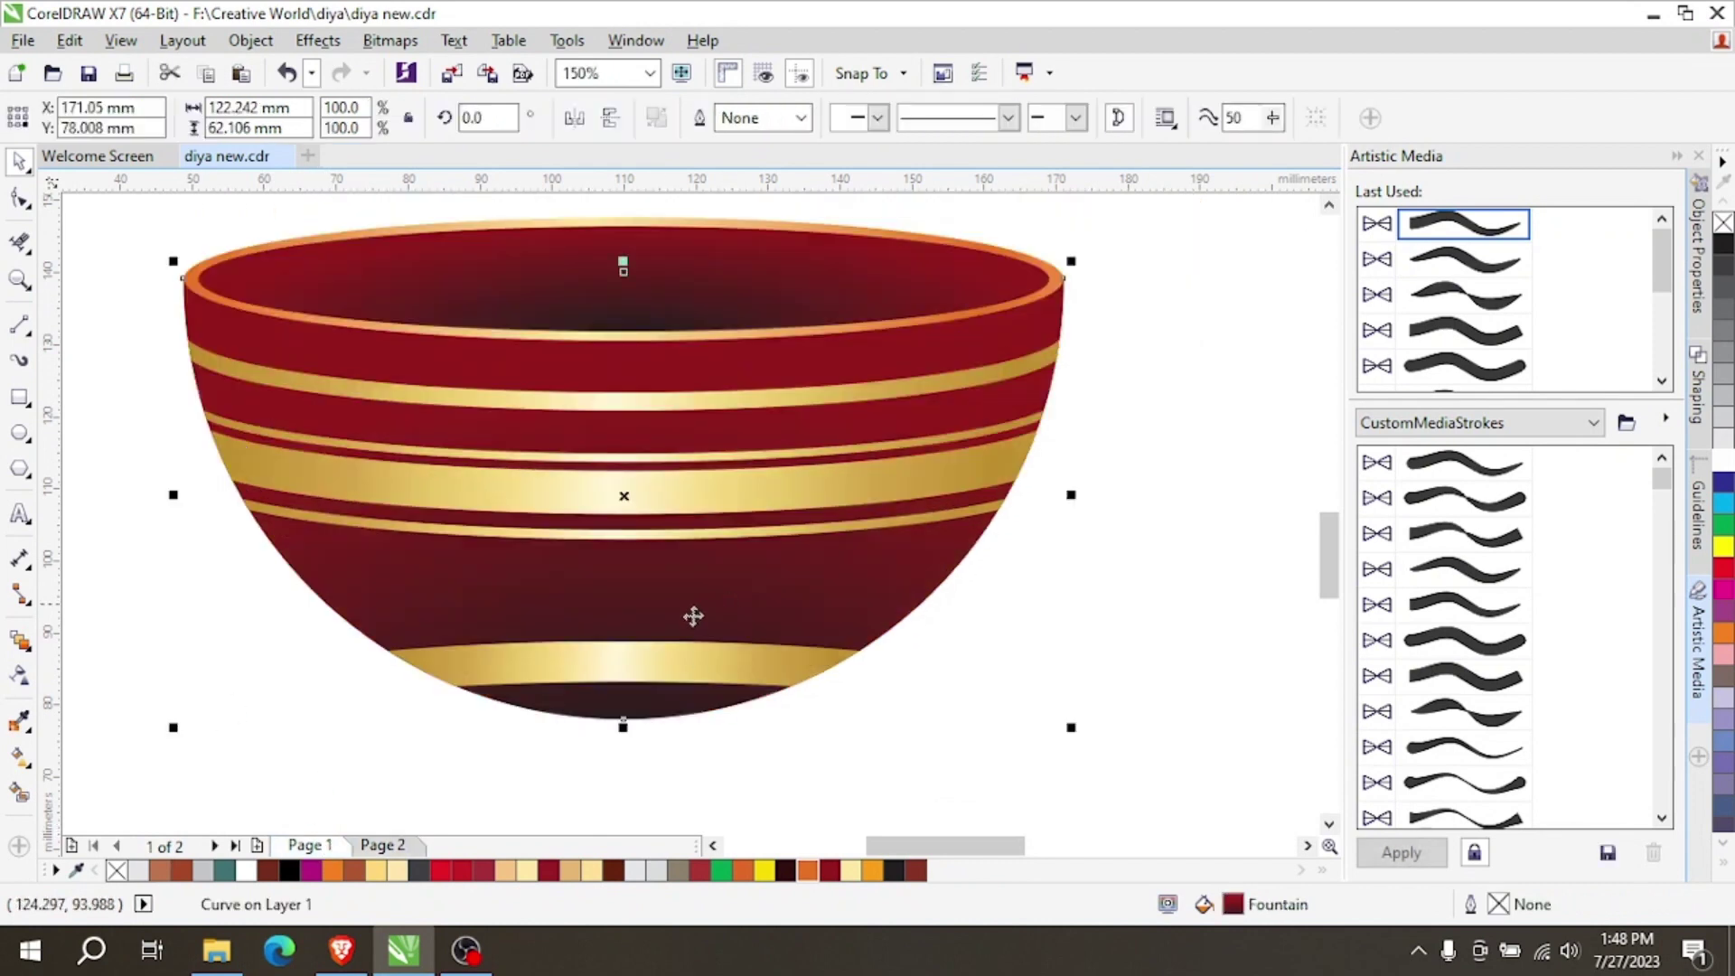
{"action": "left_click", "coordinate": [19, 758]}
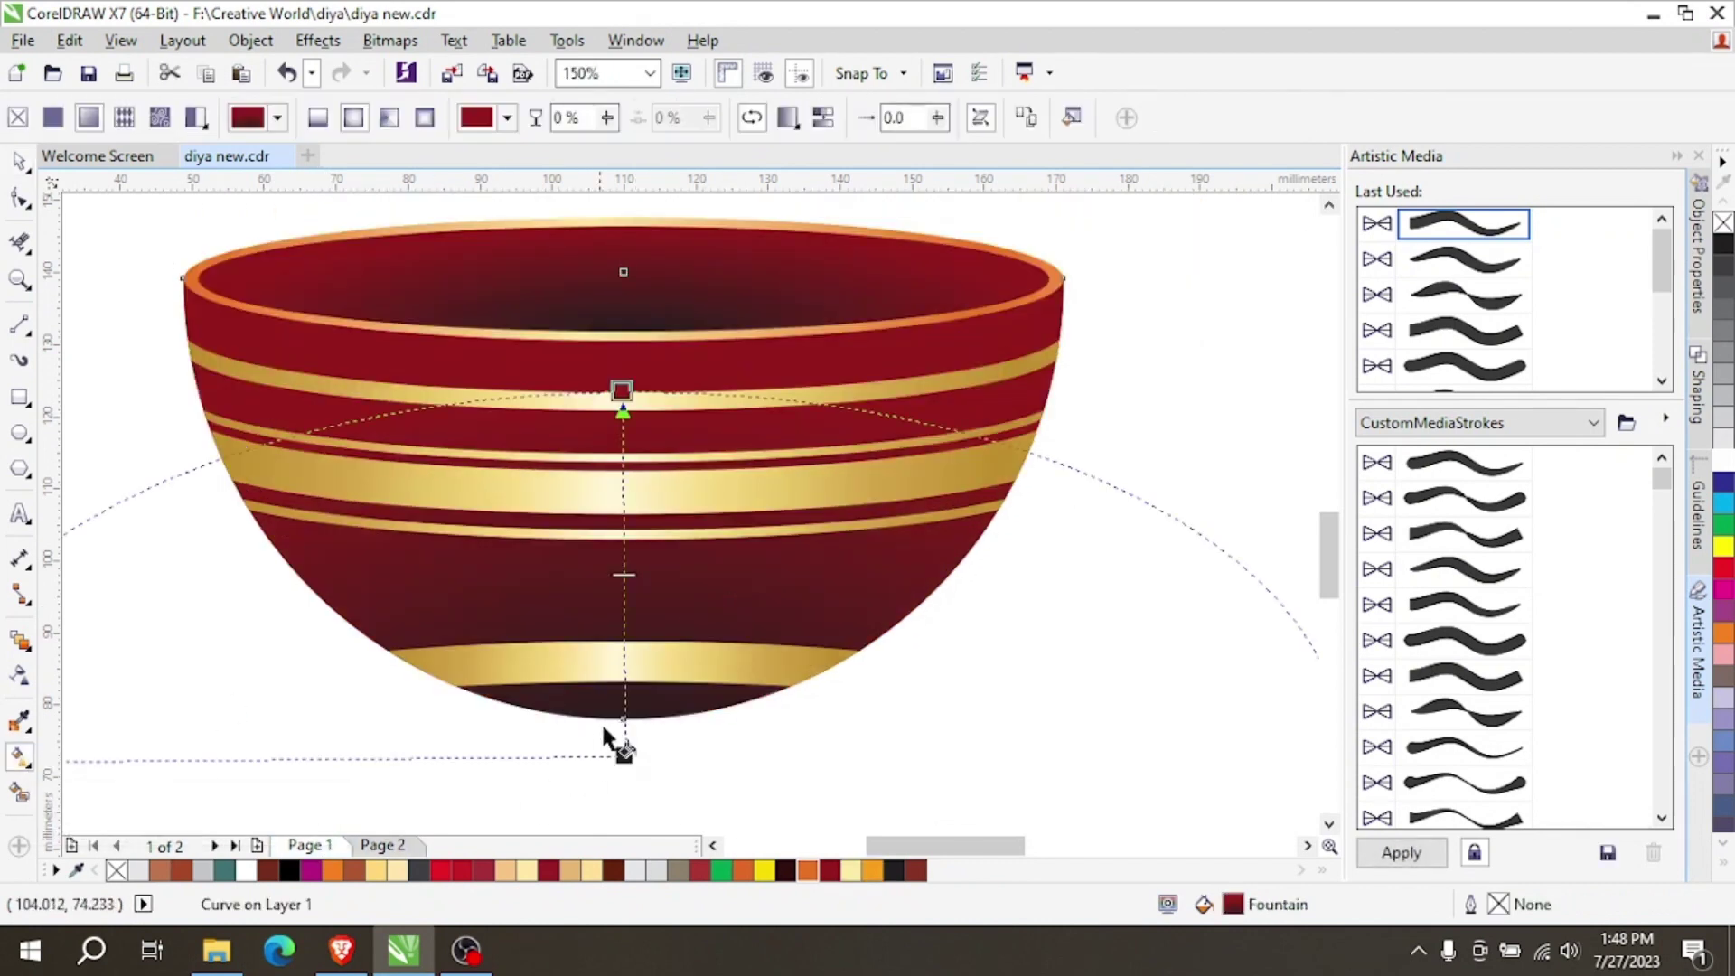
{"action": "left_click", "coordinate": [622, 390]}
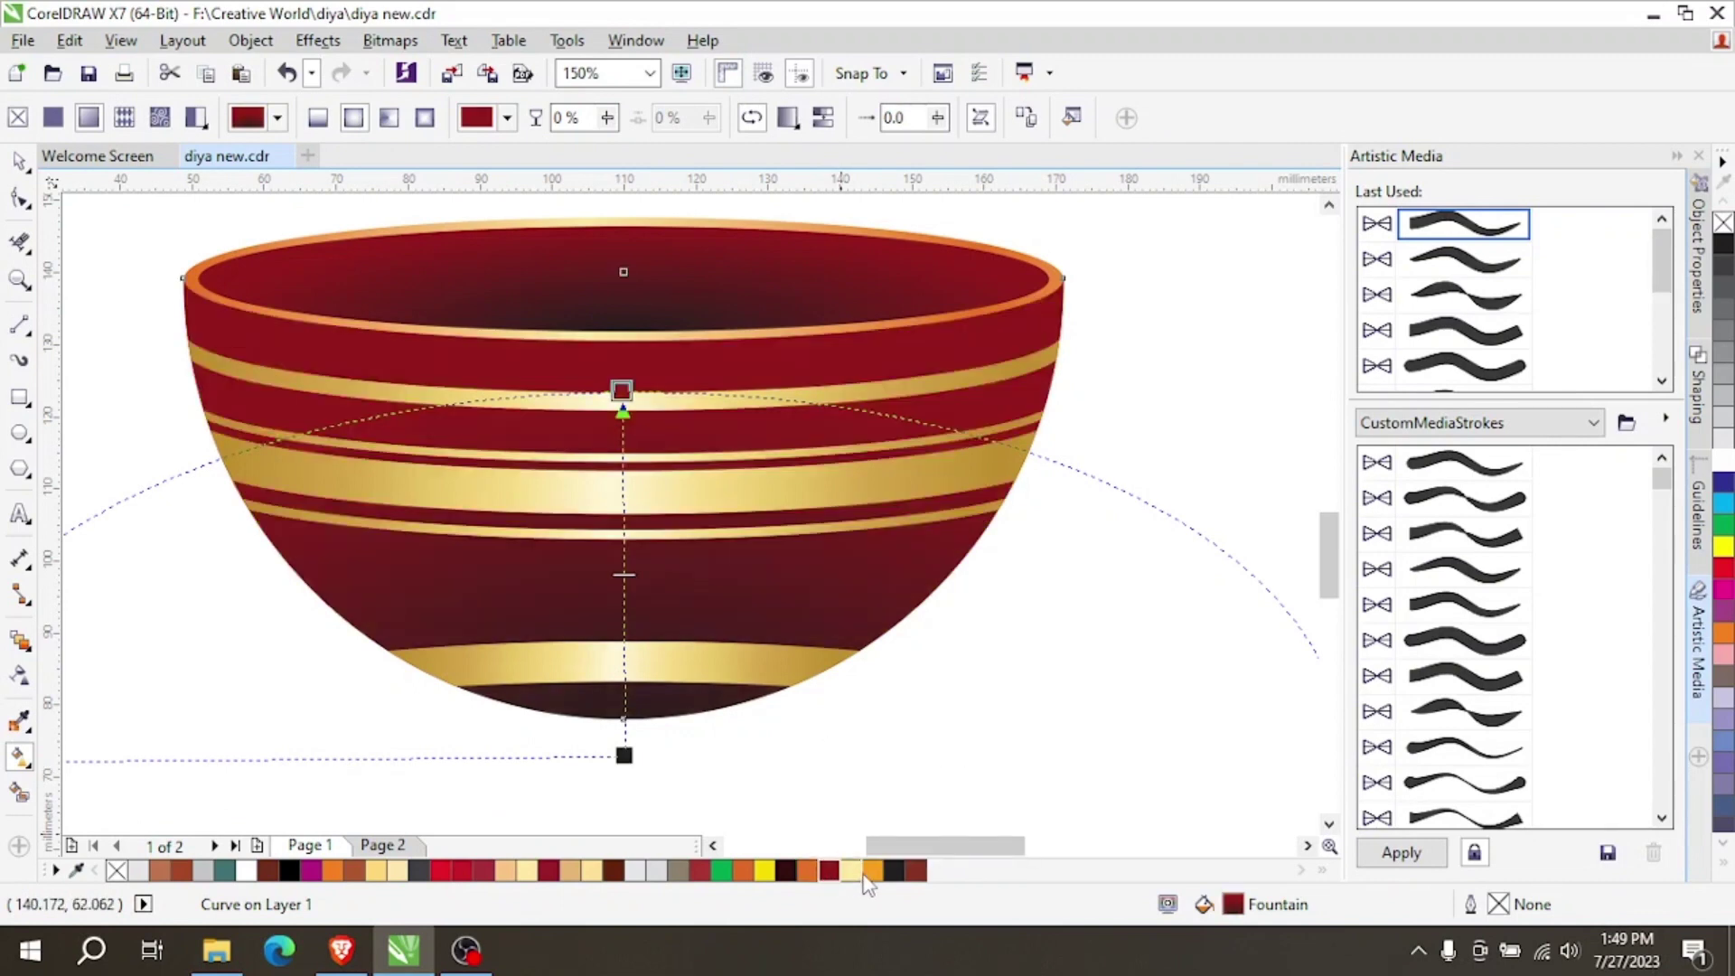
{"action": "left_click", "coordinate": [870, 872]}
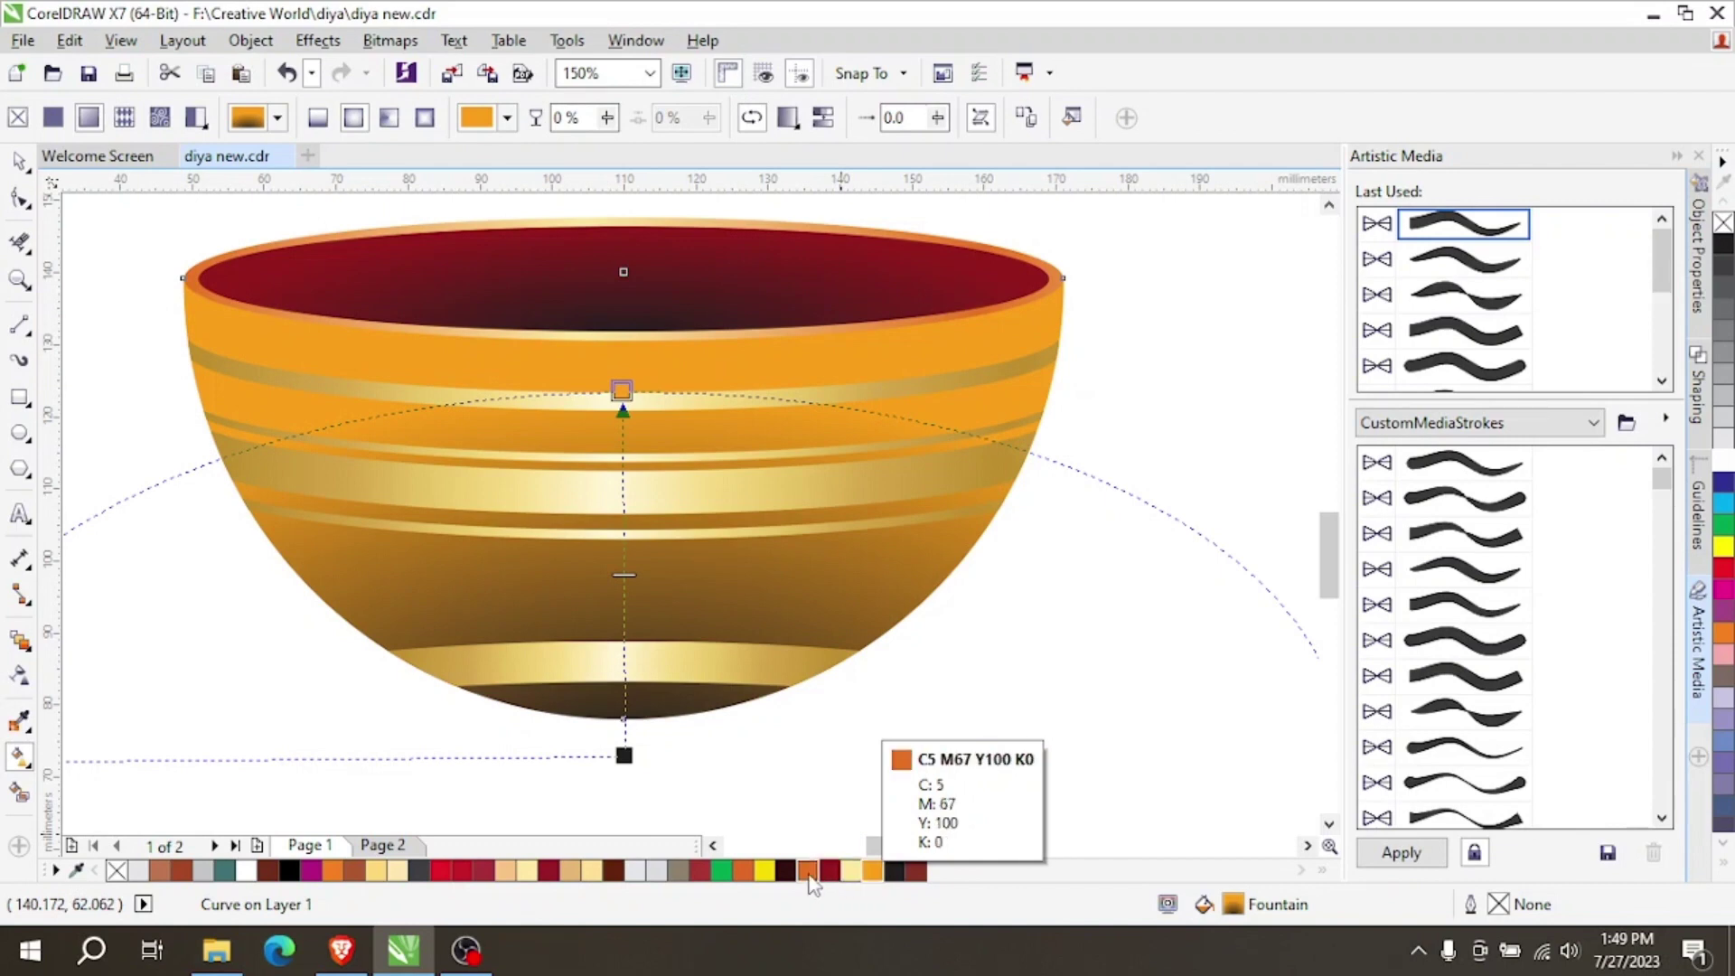
{"action": "left_click", "coordinate": [809, 871]}
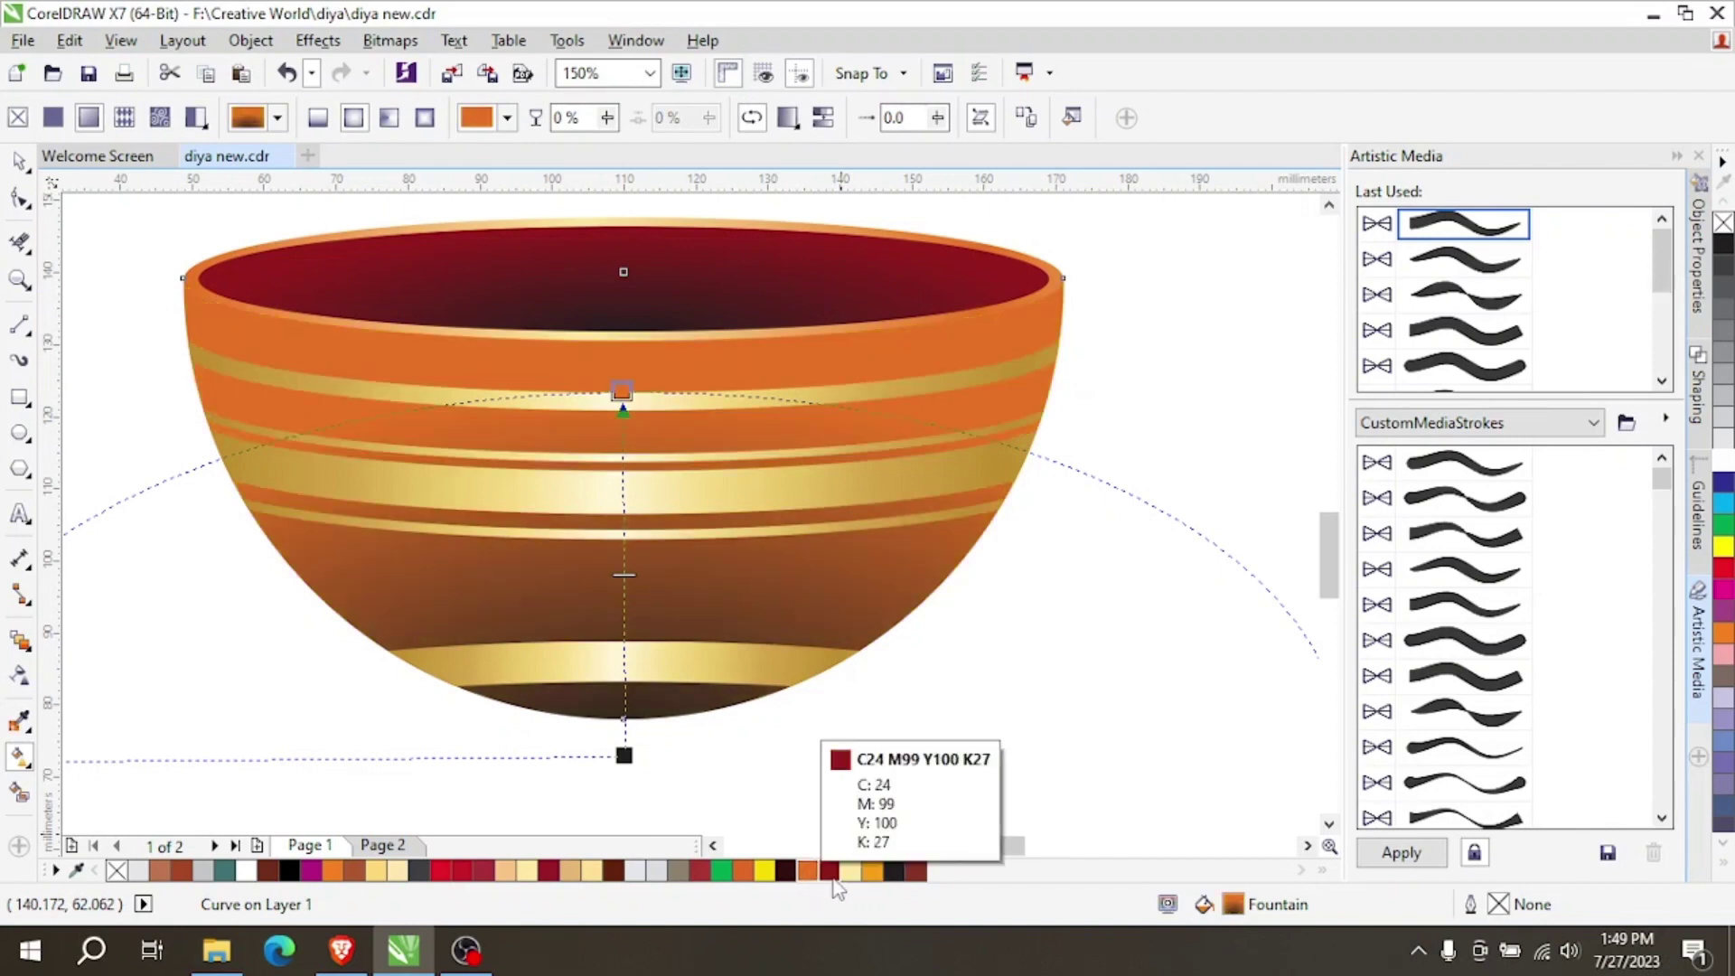
{"action": "left_click", "coordinate": [752, 117]}
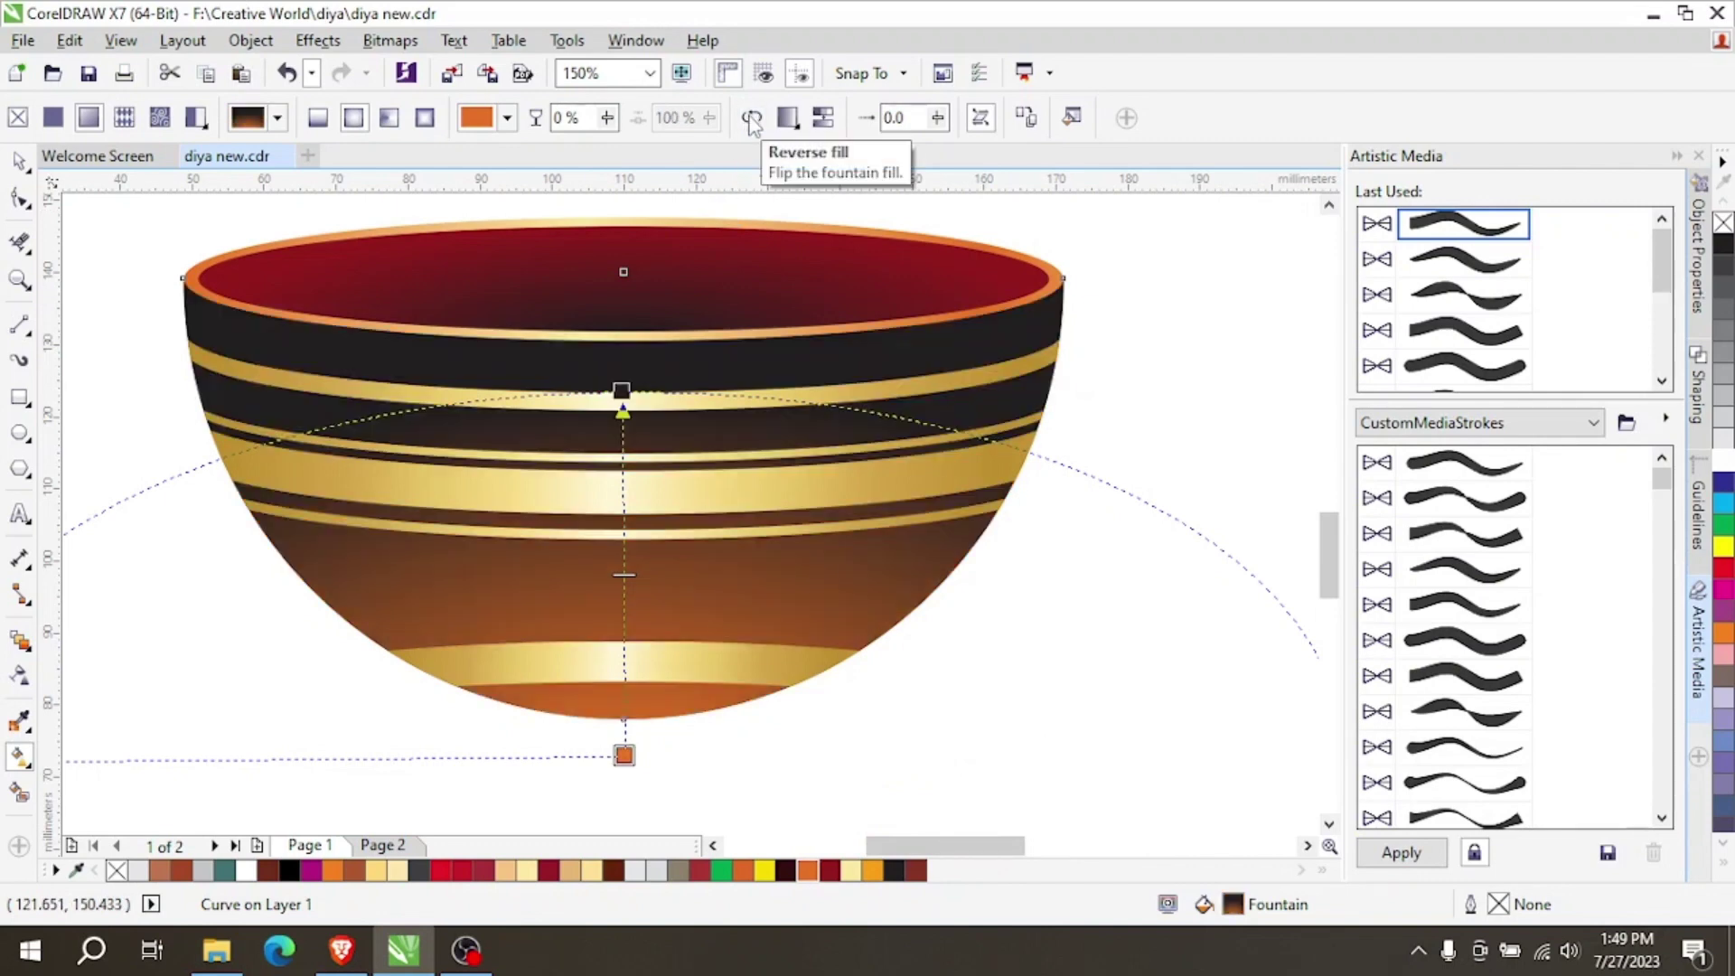
Stretch the bowl body's gradient by moving its black end node up to the rim's upper edge.
{"action": "left_click_drag", "start_coordinate": [614, 365], "coordinate": [623, 226]}
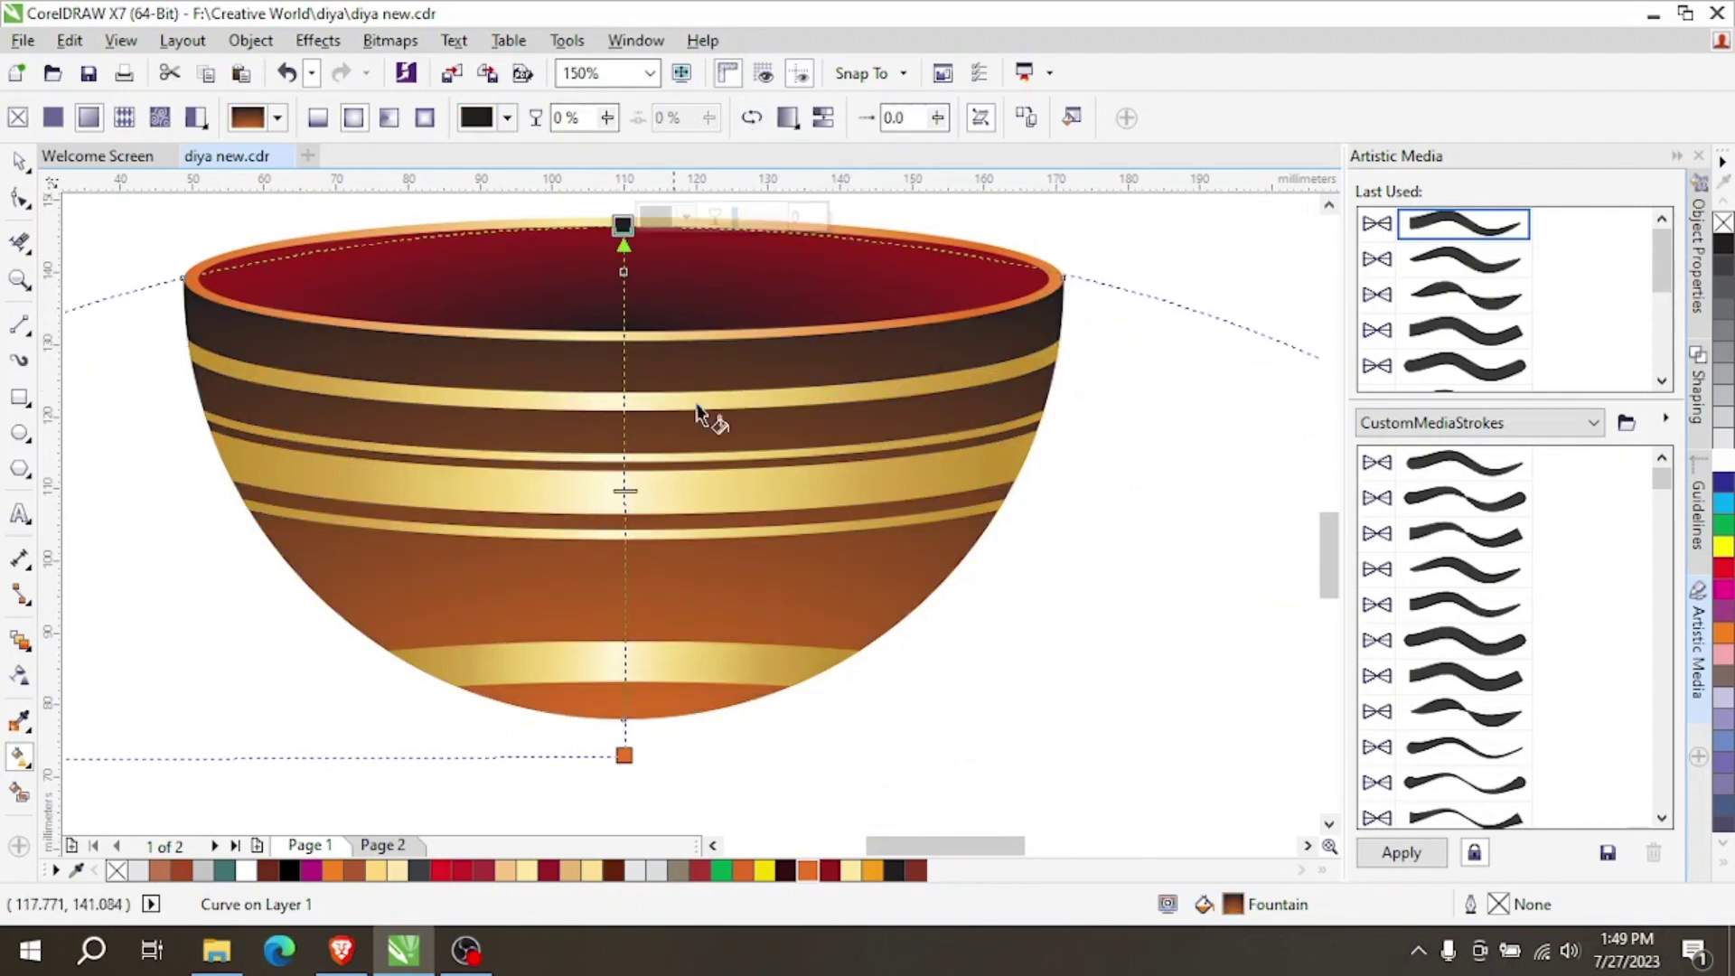
{"action": "left_click_drag", "start_coordinate": [860, 487], "coordinate": [881, 488]}
Undo the bowl body's stretched gradient, reversed fill and orange recoloring to return it to dark red, and deselect the bowl.
{"action": "key", "text": "ctrl+z"}
{"action": "key", "text": "ctrl+z"}
{"action": "key", "text": "ctrl+z"}
{"action": "key", "text": "ctrl+z"}
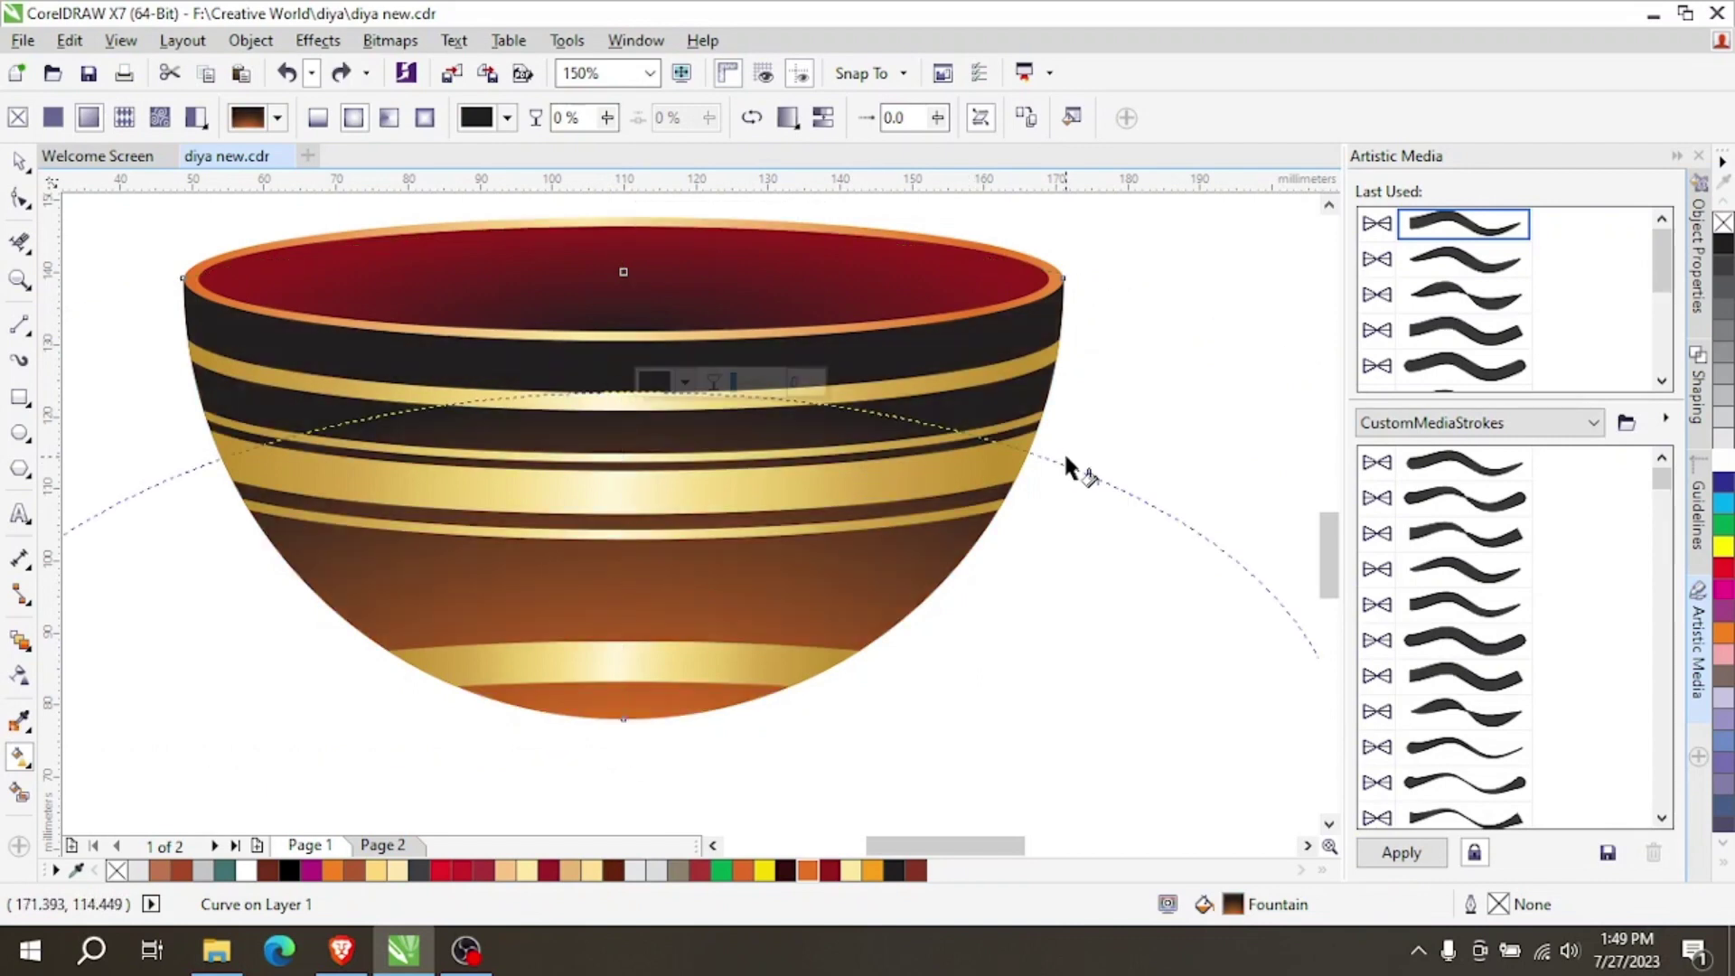
{"action": "key", "text": "ctrl+shift+z"}
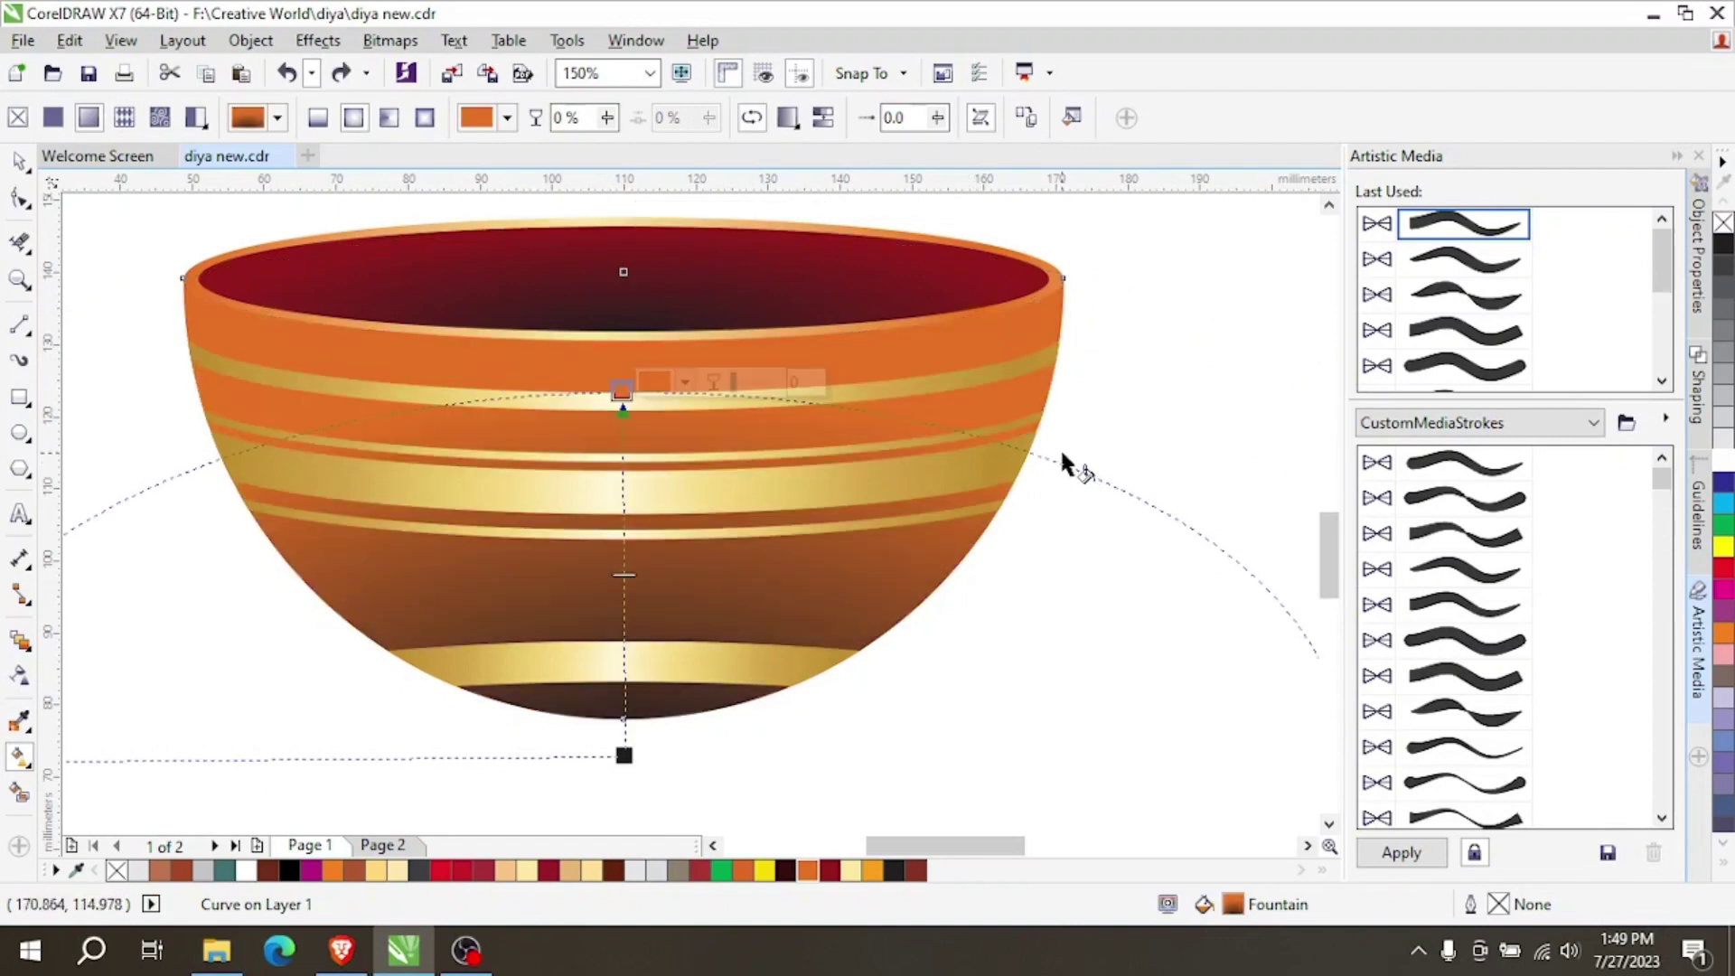
{"action": "key", "text": "ctrl+z"}
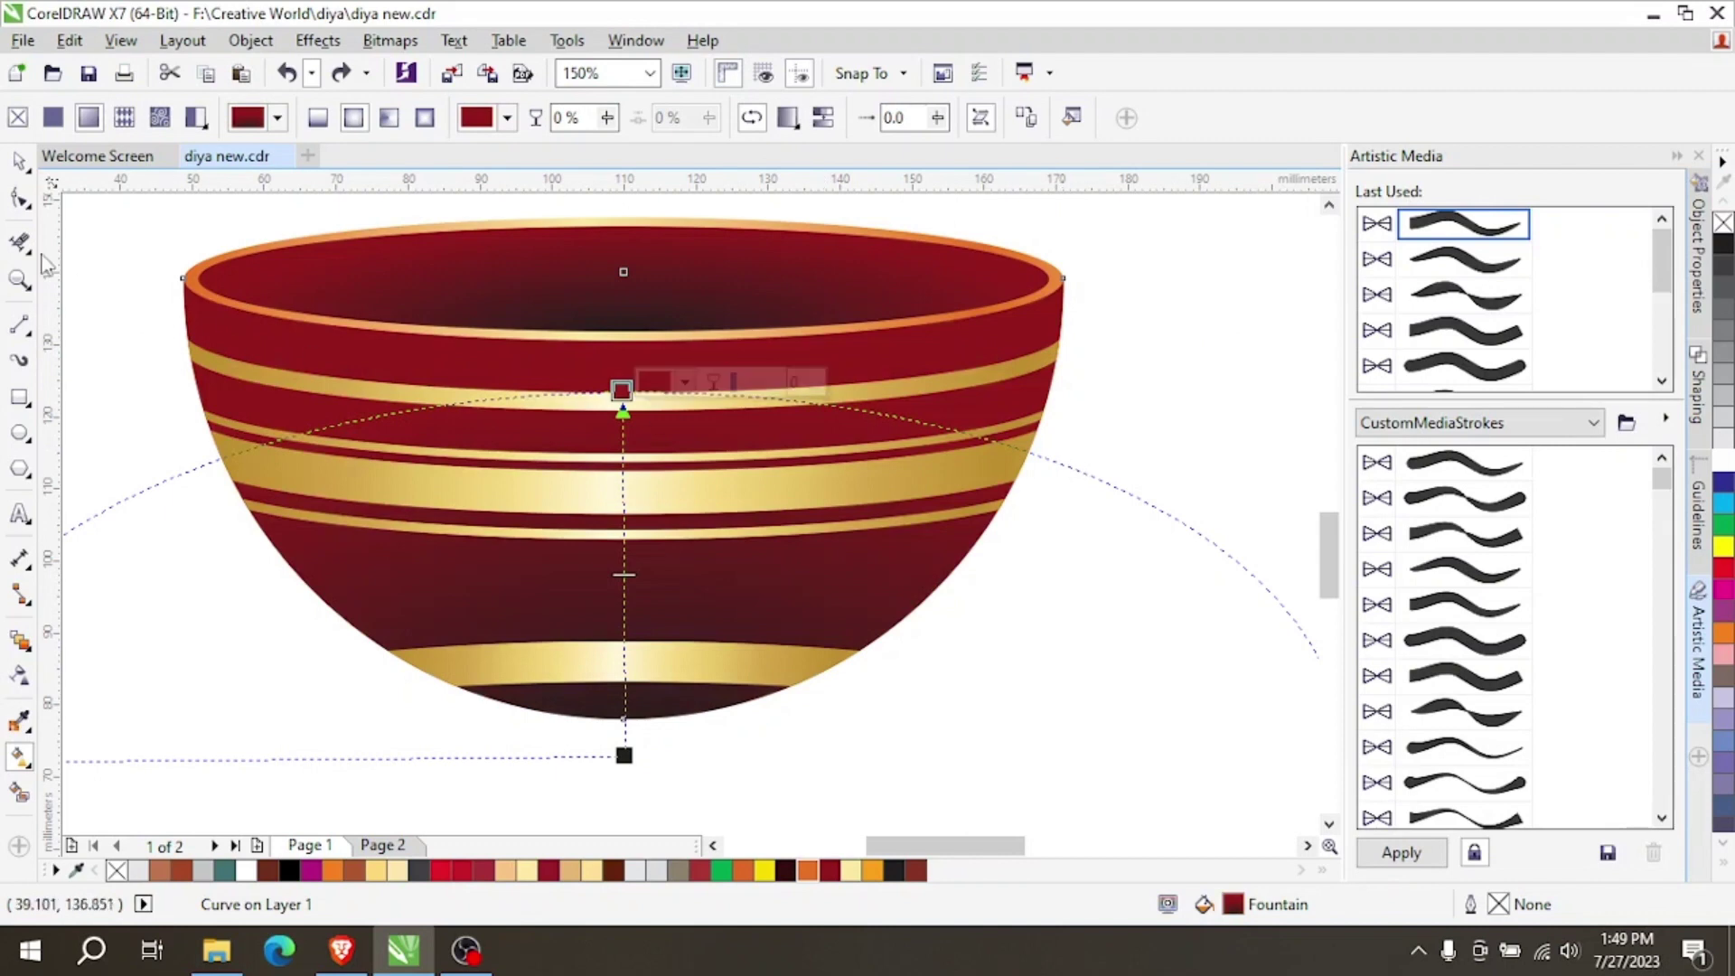
{"action": "left_click", "coordinate": [19, 161]}
{"action": "left_click", "coordinate": [1259, 504]}
Examine the bowl on Page 1 and the ornament strips drawn beside the page.
{"action": "scroll", "coordinate": [835, 477], "scroll_direction": "down", "scroll_amount": 2}
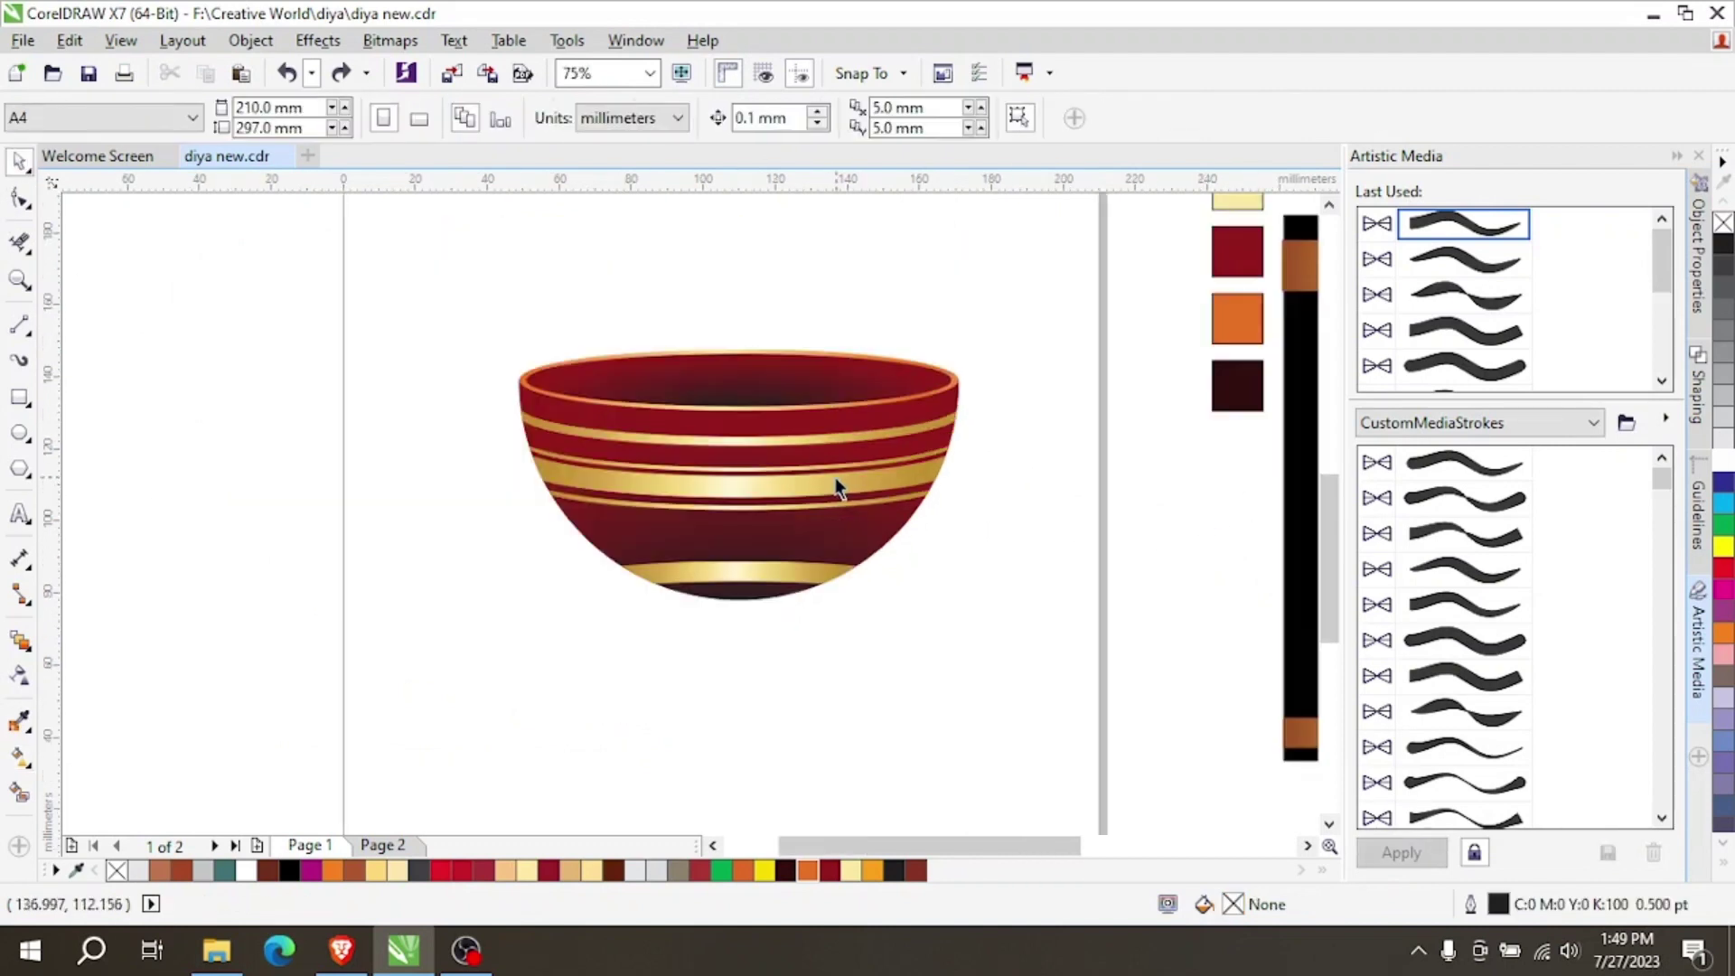
{"action": "scroll", "coordinate": [889, 533], "scroll_direction": "up", "scroll_amount": 2}
{"action": "scroll", "coordinate": [632, 542], "scroll_direction": "down", "scroll_amount": 2}
{"action": "scroll", "coordinate": [620, 488], "scroll_direction": "up", "scroll_amount": 2}
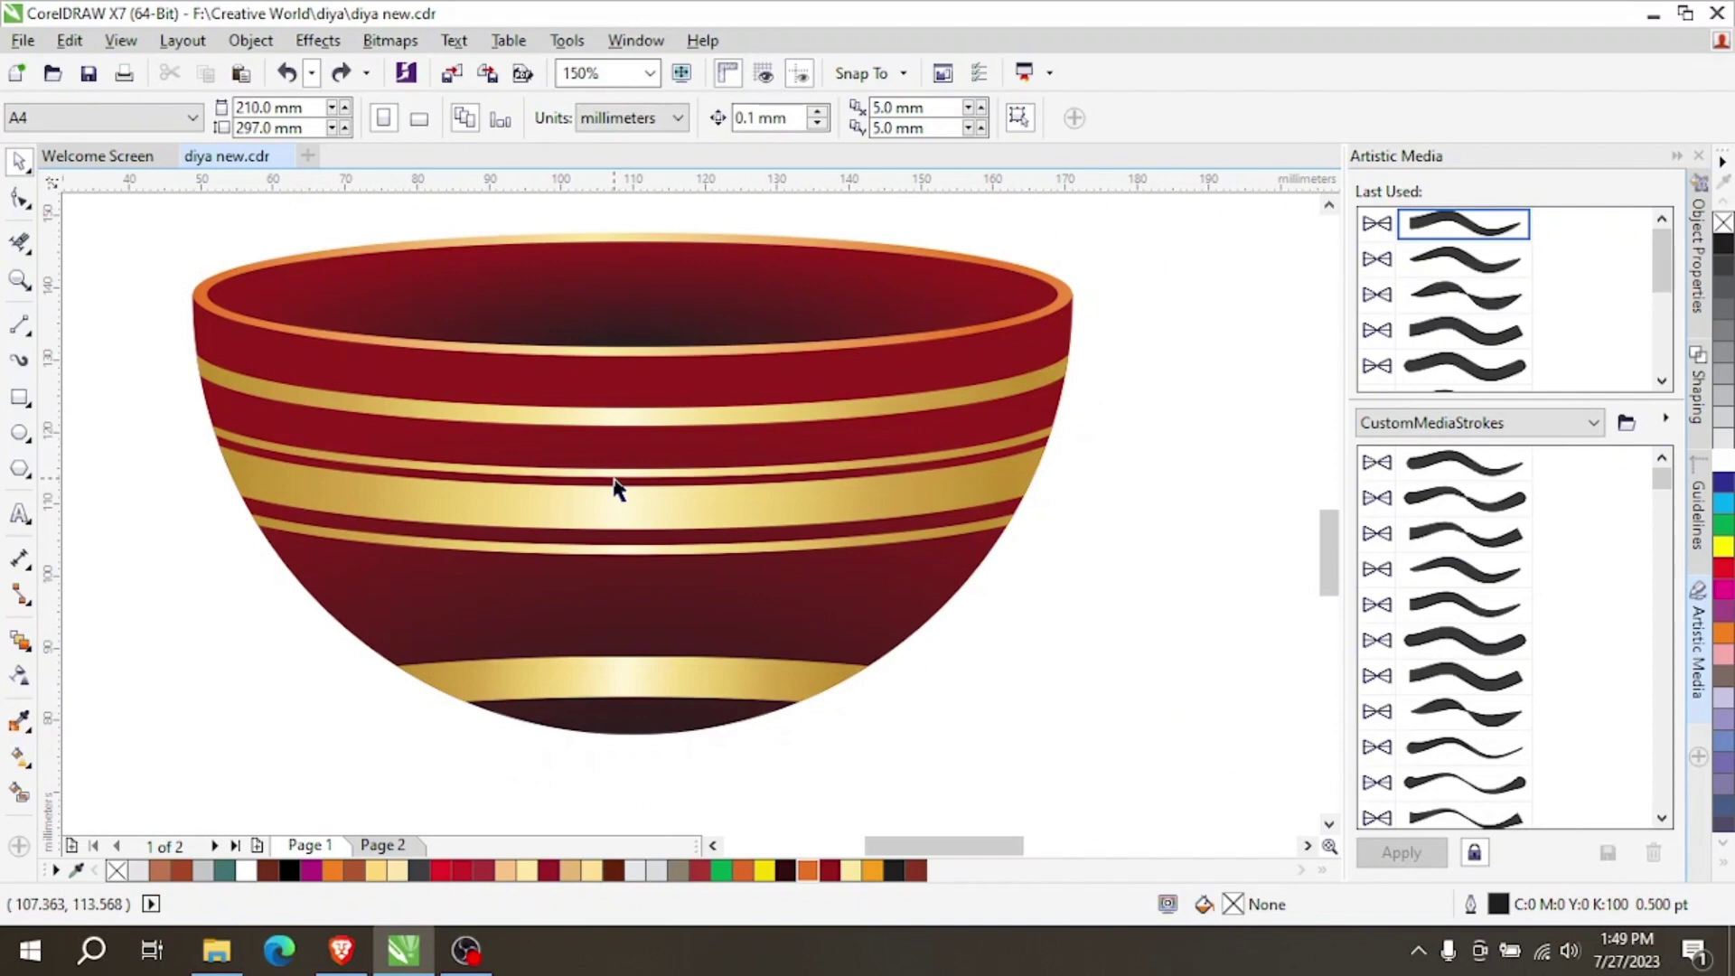
{"action": "scroll", "coordinate": [523, 397], "scroll_direction": "down", "scroll_amount": 2}
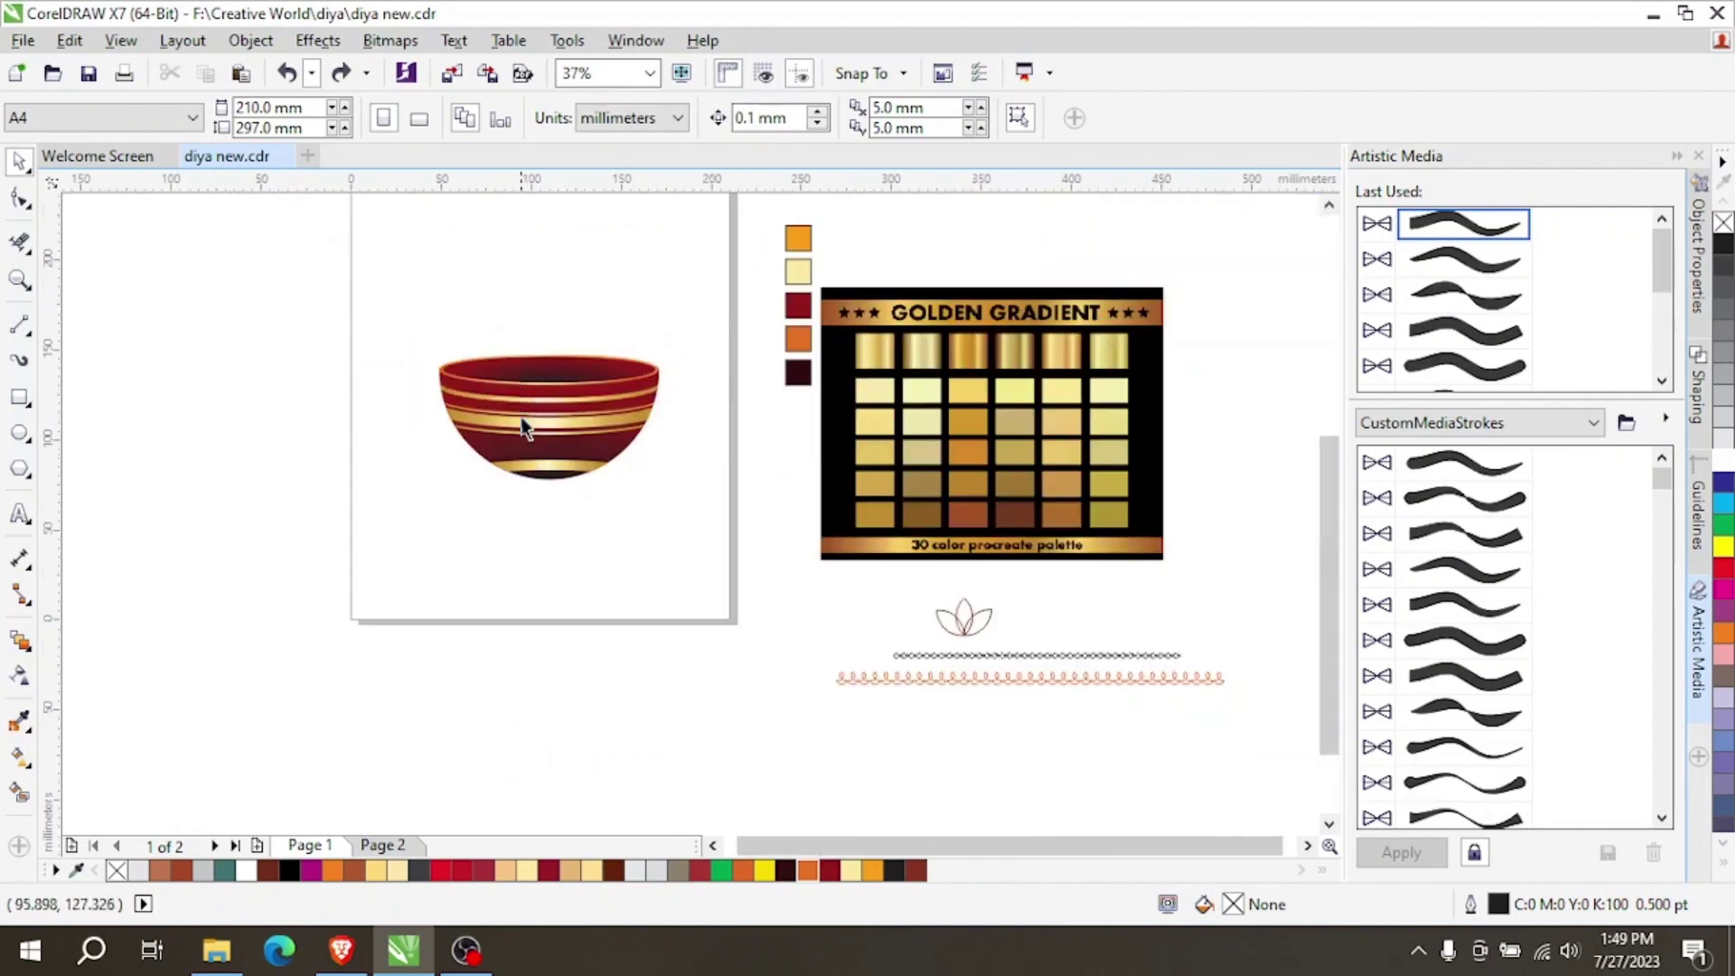
{"action": "scroll", "coordinate": [936, 680], "scroll_direction": "up", "scroll_amount": 2}
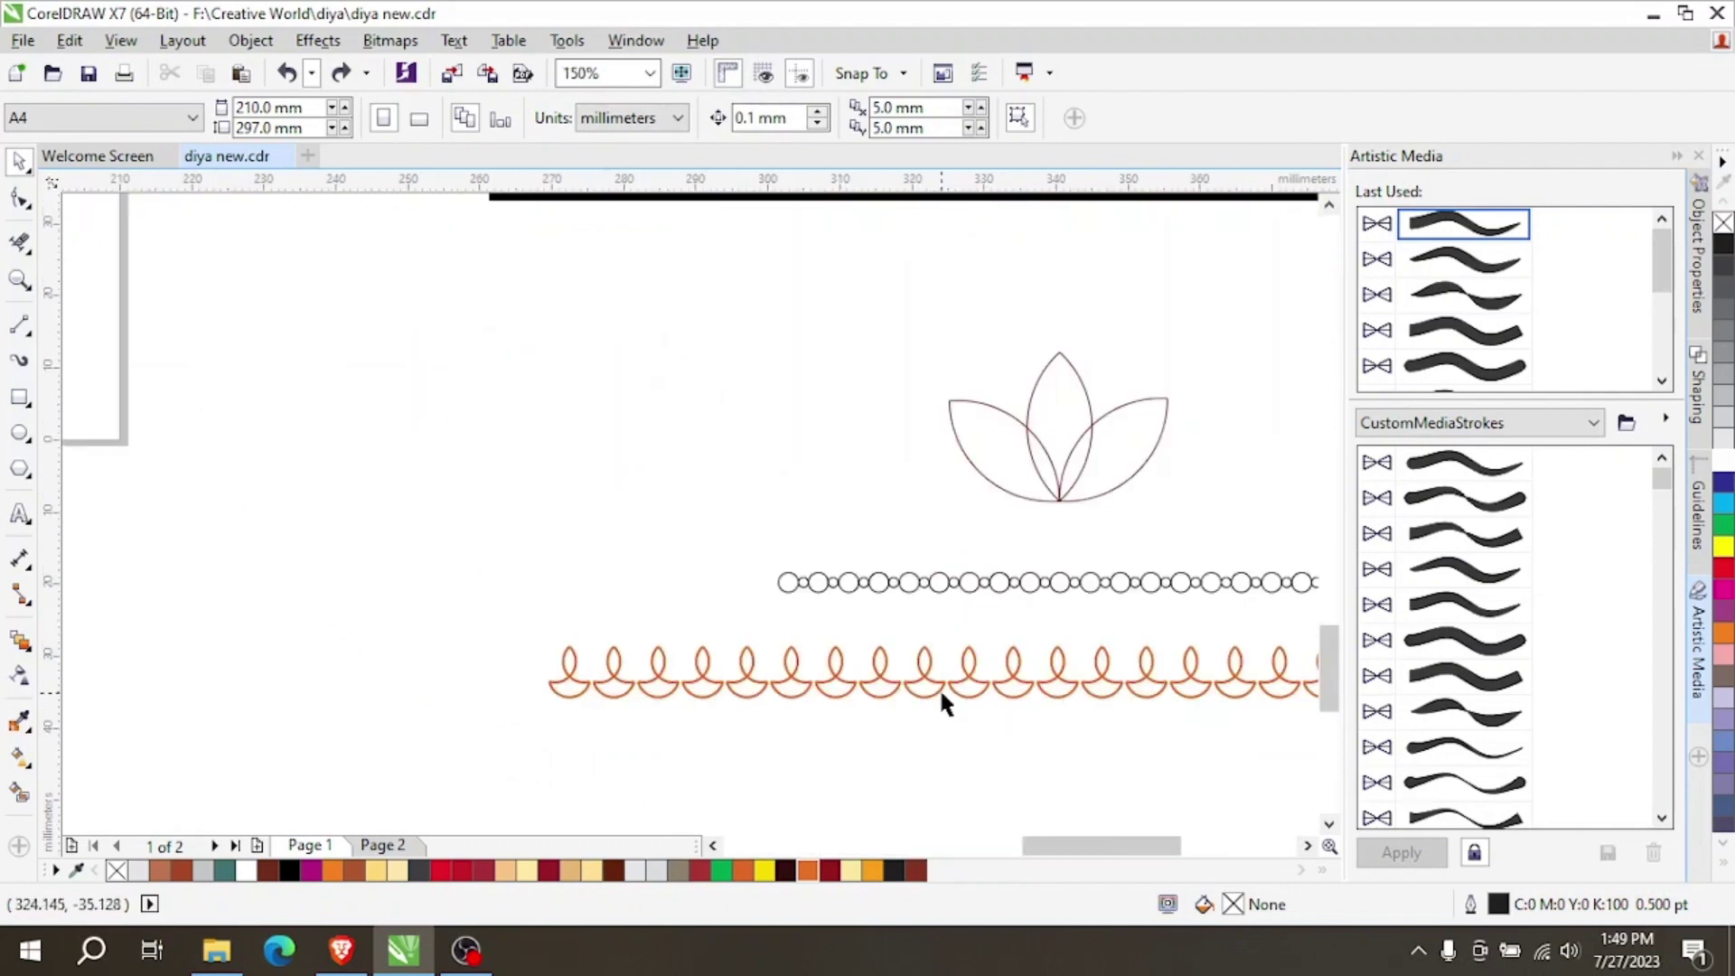
{"action": "scroll", "coordinate": [939, 687], "scroll_direction": "down", "scroll_amount": 2}
{"action": "scroll", "coordinate": [477, 402], "scroll_direction": "up", "scroll_amount": 1}
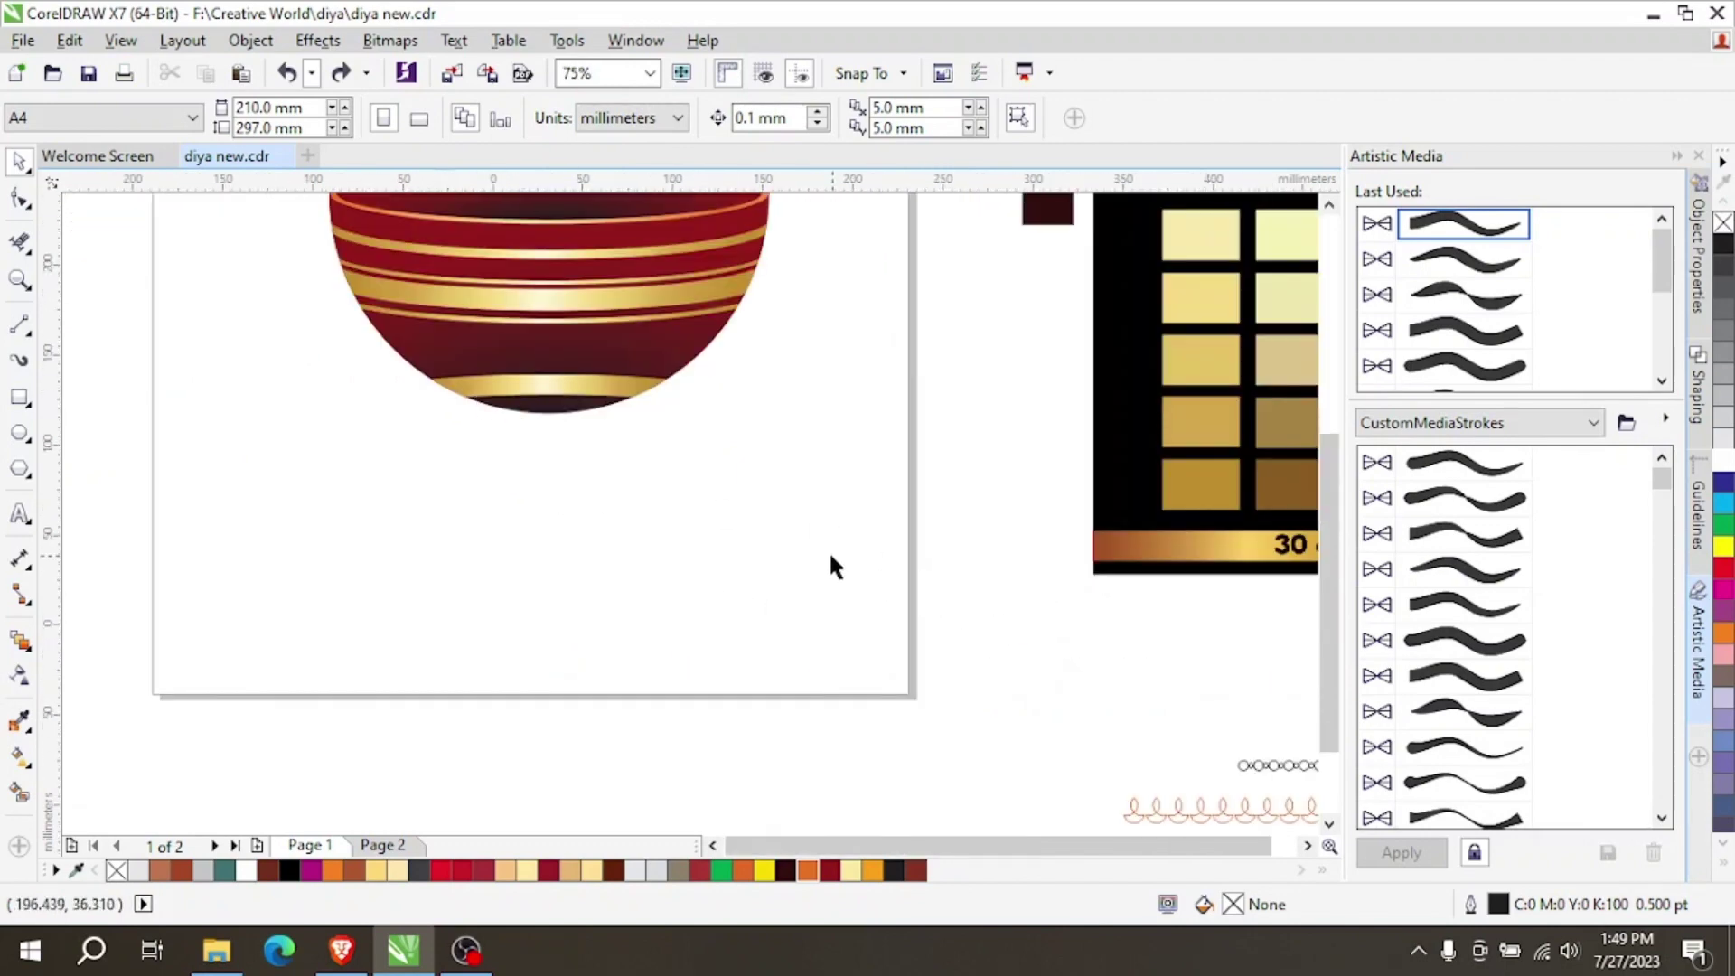
{"action": "scroll", "coordinate": [1039, 687], "scroll_direction": "up", "scroll_amount": 3}
{"action": "scroll", "coordinate": [1128, 642], "scroll_direction": "down", "scroll_amount": 3}
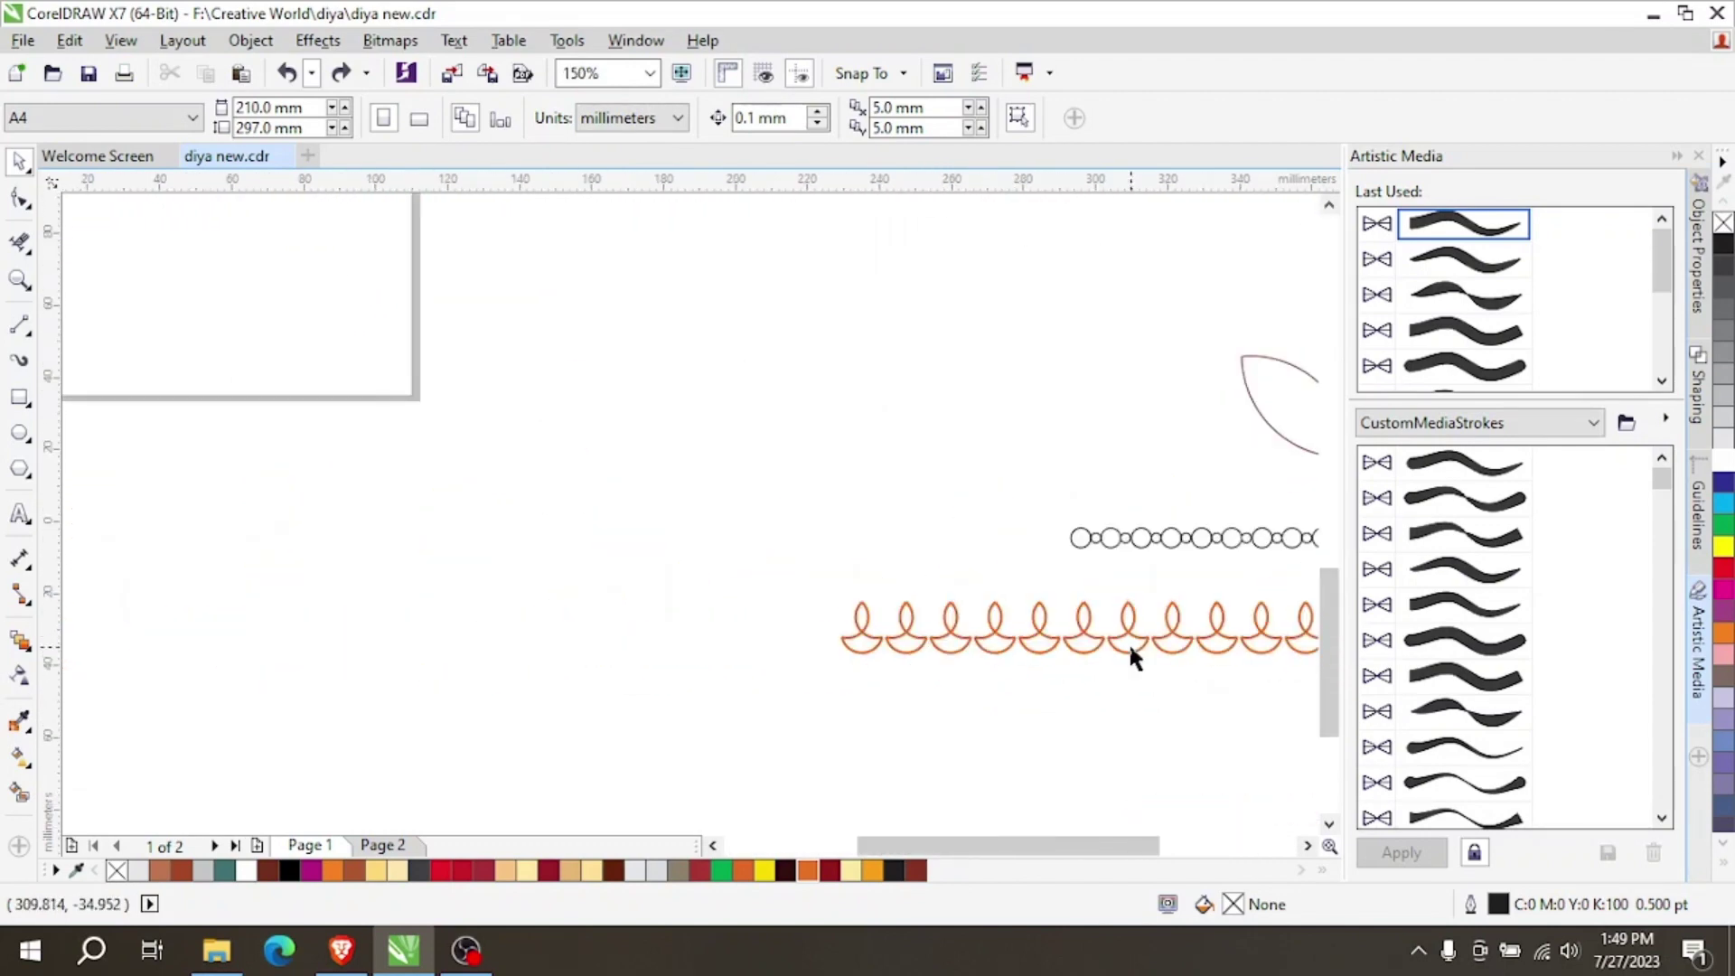
{"action": "scroll", "coordinate": [582, 416], "scroll_direction": "down", "scroll_amount": 2}
{"action": "scroll", "coordinate": [618, 475], "scroll_direction": "up", "scroll_amount": 2}
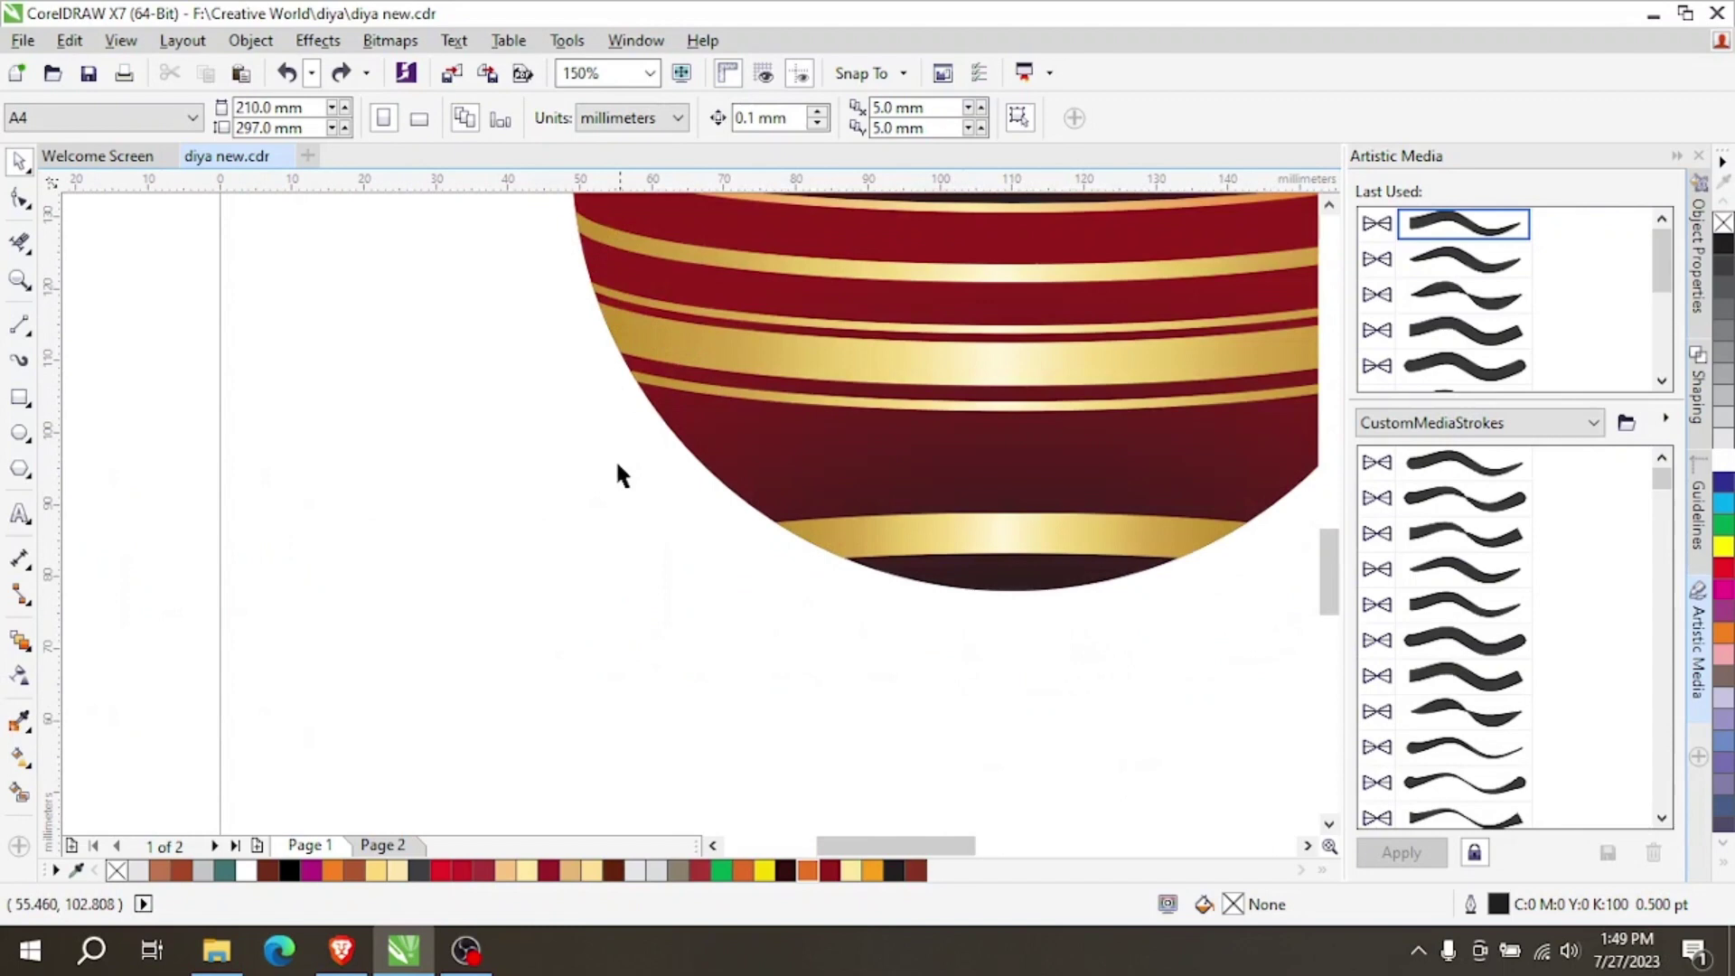
Draw a circle about 12.75 mm across beside the bowl and copy it into three overlapping circles, two above and one centered below.
{"action": "left_click", "coordinate": [19, 433]}
{"action": "left_click_drag", "start_coordinate": [321, 547], "coordinate": [406, 640]}
{"action": "scroll", "coordinate": [118, 393], "scroll_direction": "up", "scroll_amount": 1}
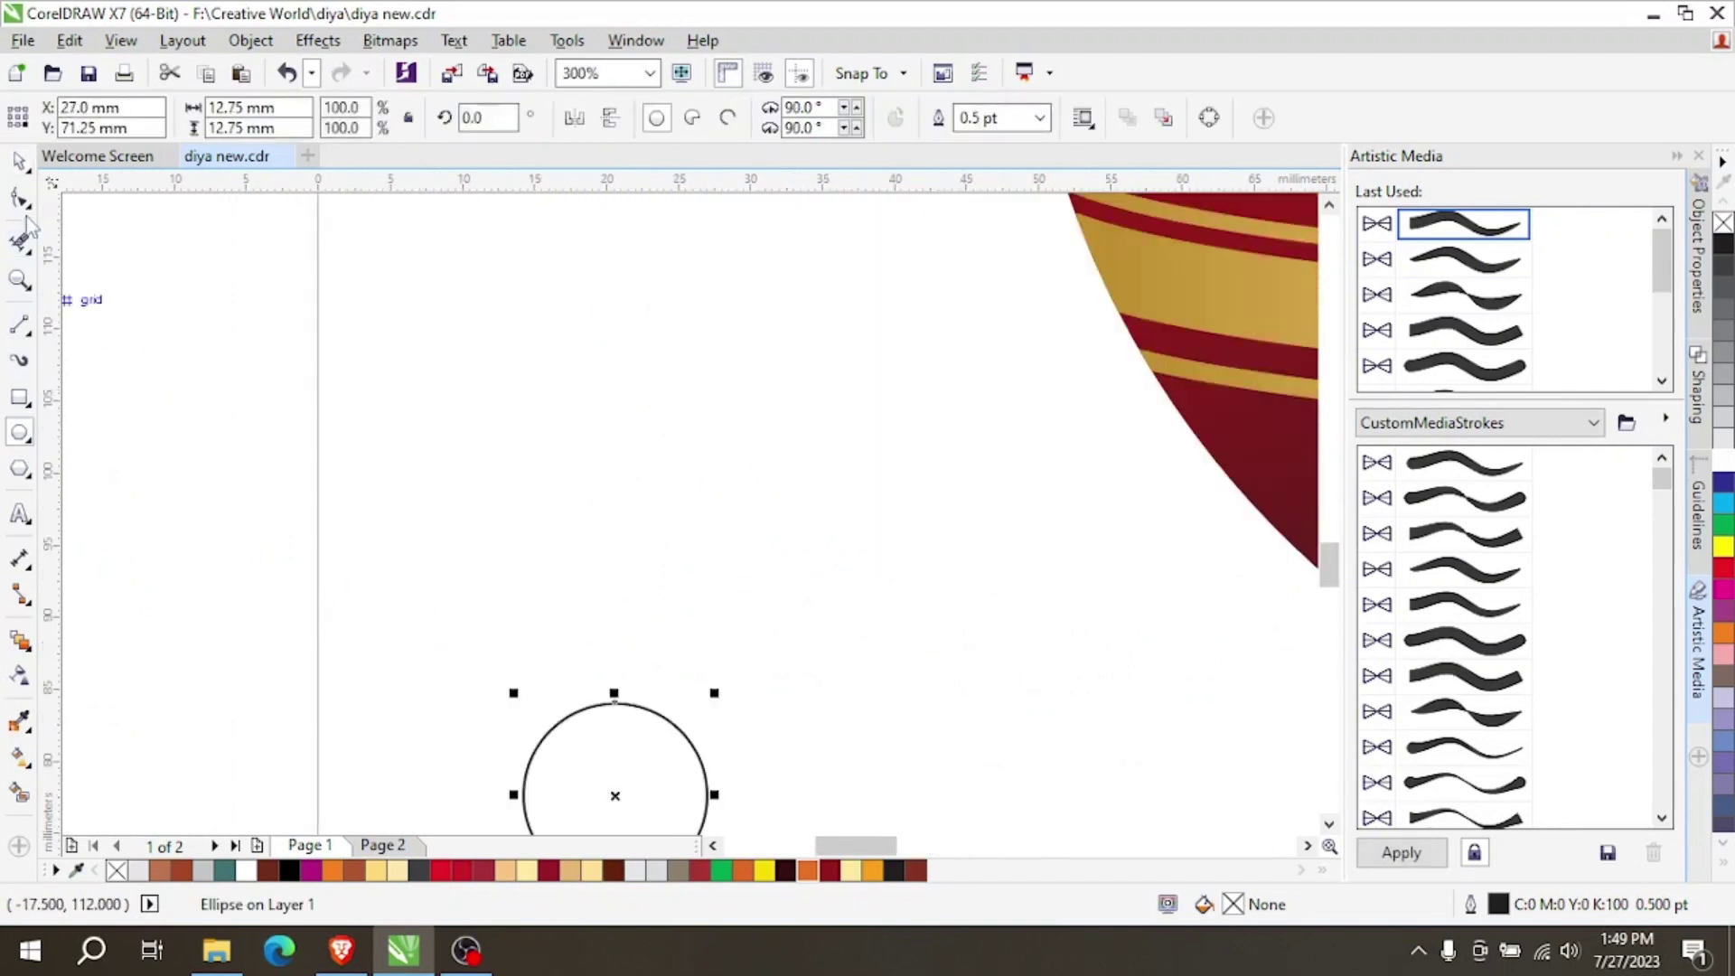
{"action": "scroll", "coordinate": [287, 271], "scroll_direction": "down", "scroll_amount": 1}
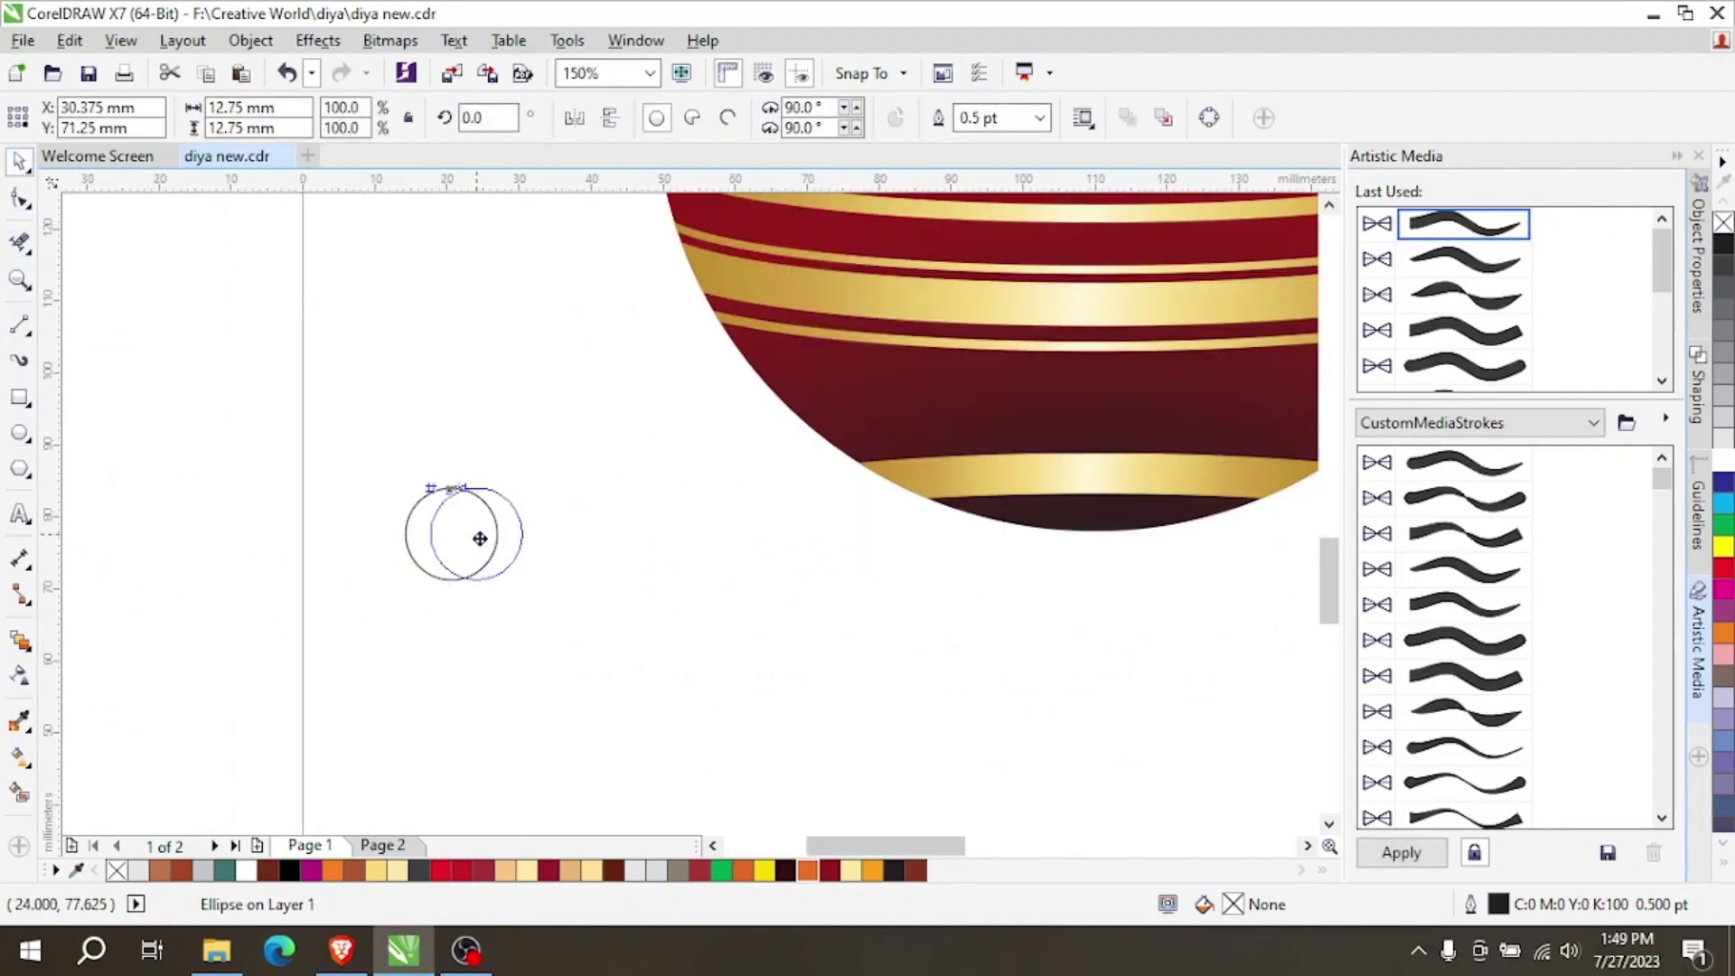
{"action": "left_click_drag", "start_coordinate": [480, 538], "coordinate": [545, 601]}
{"action": "scroll", "coordinate": [416, 587], "scroll_direction": "up", "scroll_amount": 1}
{"action": "left_click", "coordinate": [855, 488]}
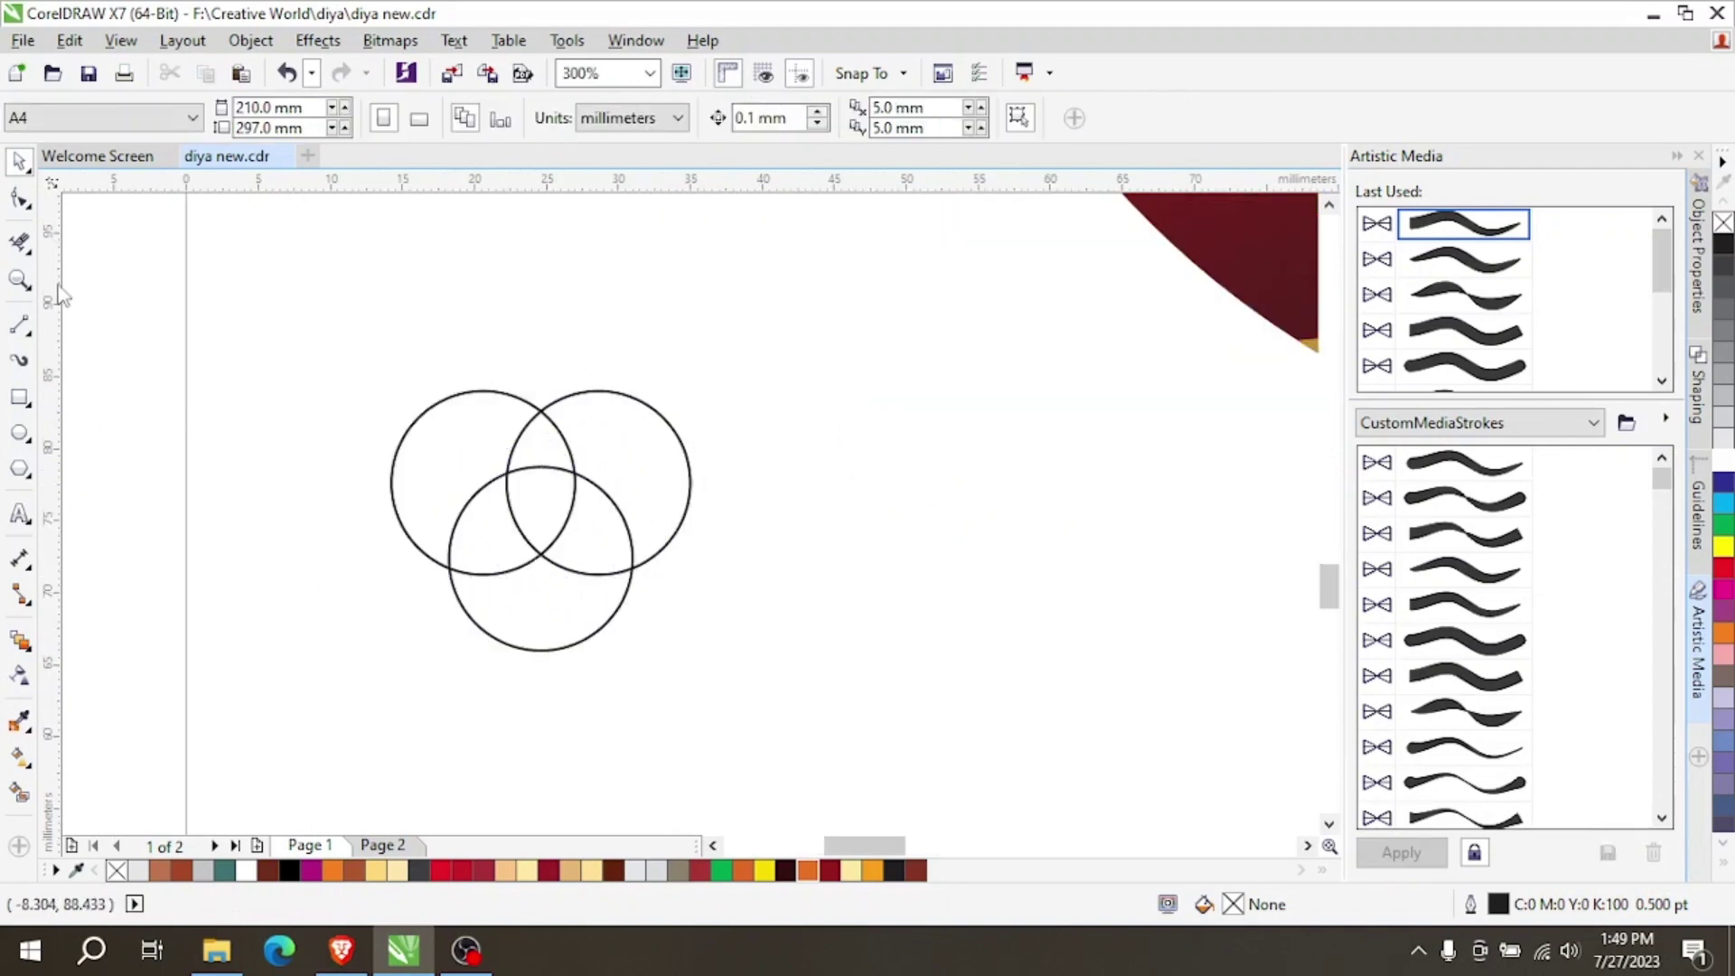
{"action": "left_click", "coordinate": [558, 647]}
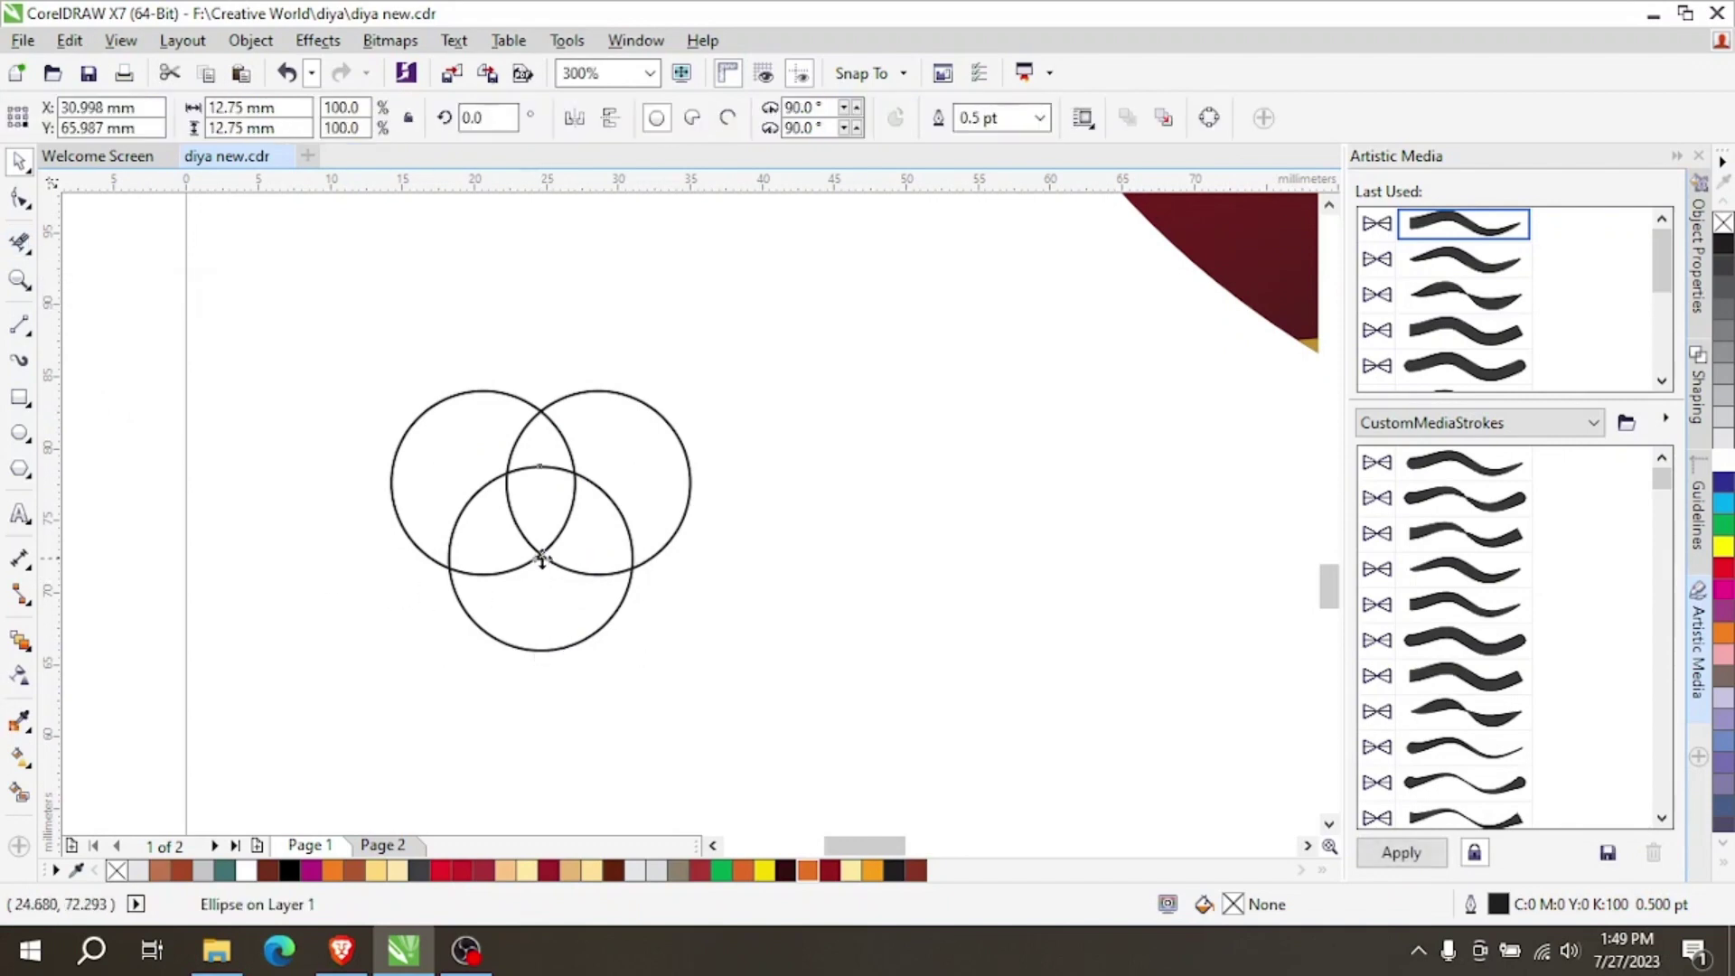
Delete the outer and overlapping arcs of the three circles with Virtual Segment Delete, leaving a flame above a diya bowl.
{"action": "left_click_drag", "start_coordinate": [312, 359], "coordinate": [960, 748]}
{"action": "left_click", "coordinate": [19, 242]}
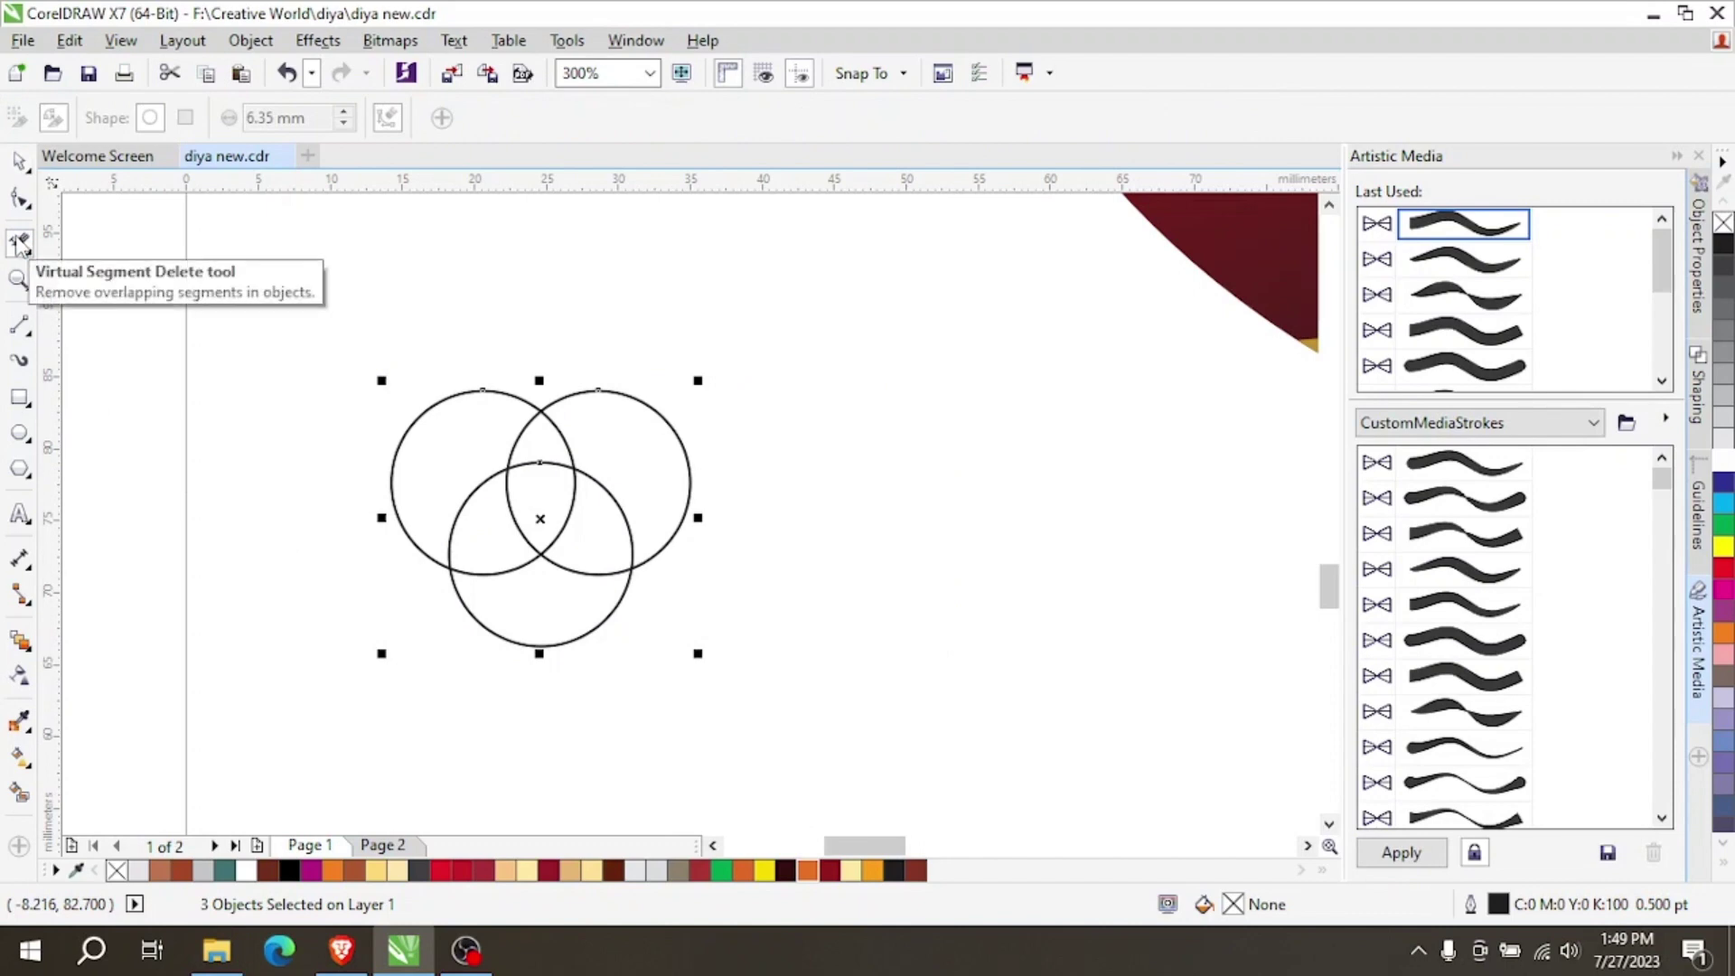
{"action": "left_click", "coordinate": [415, 417]}
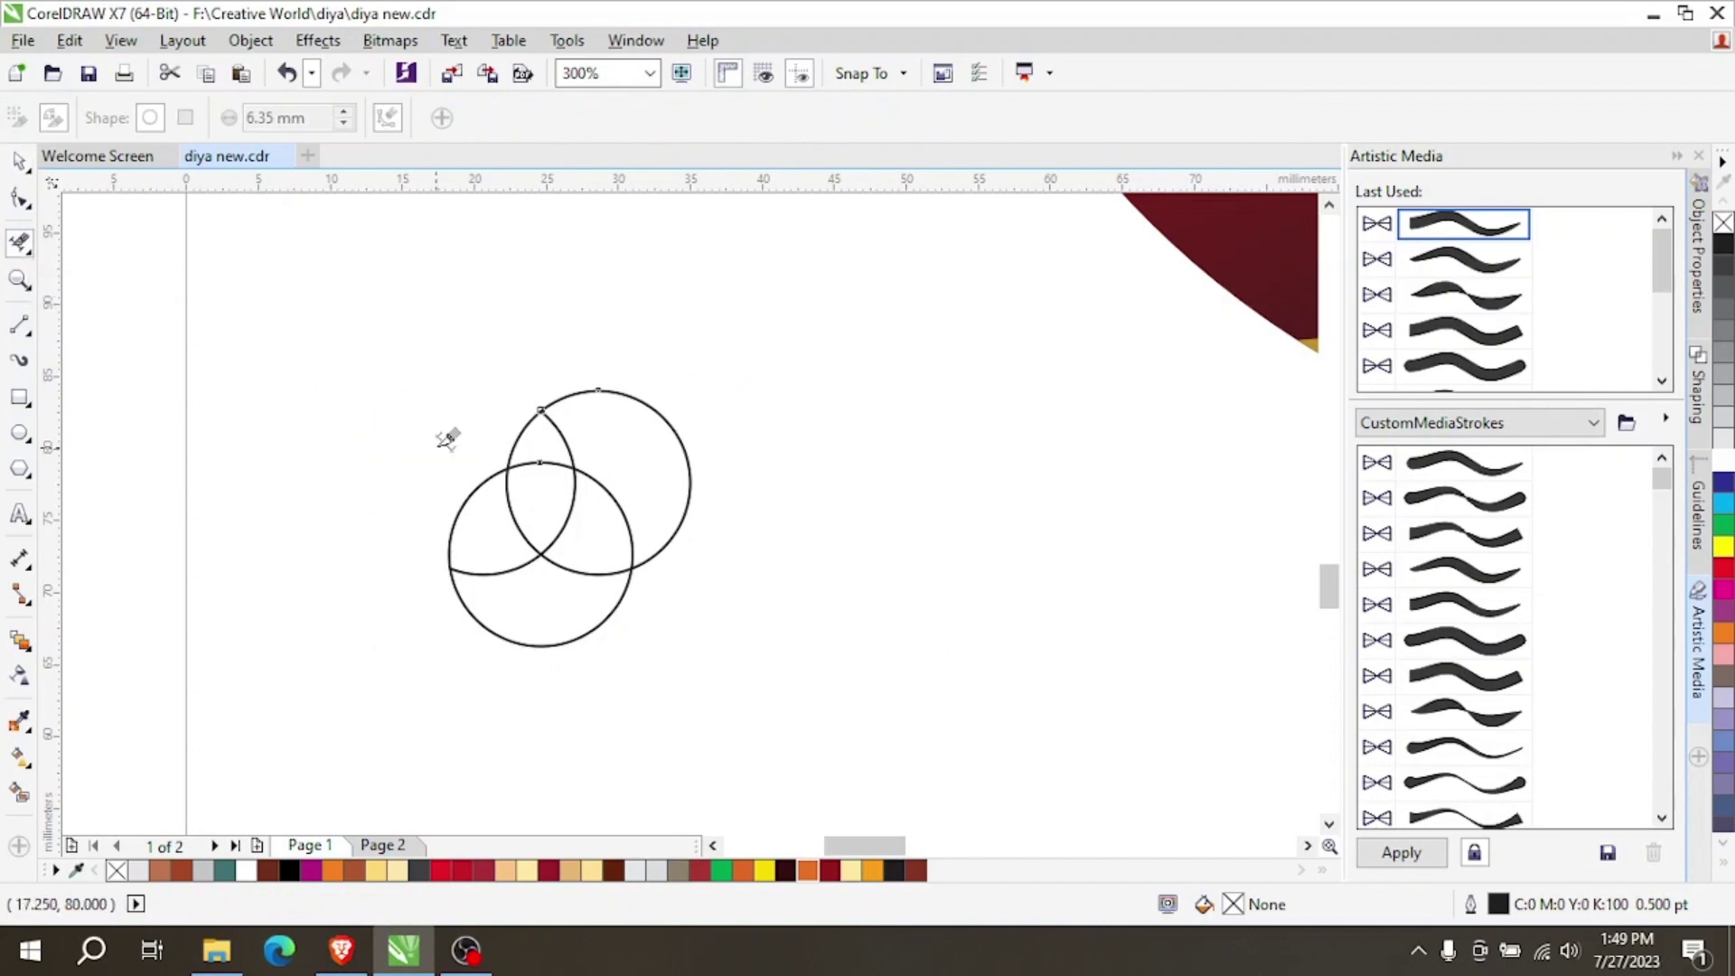
{"action": "left_click", "coordinate": [636, 426]}
{"action": "left_click", "coordinate": [600, 492]}
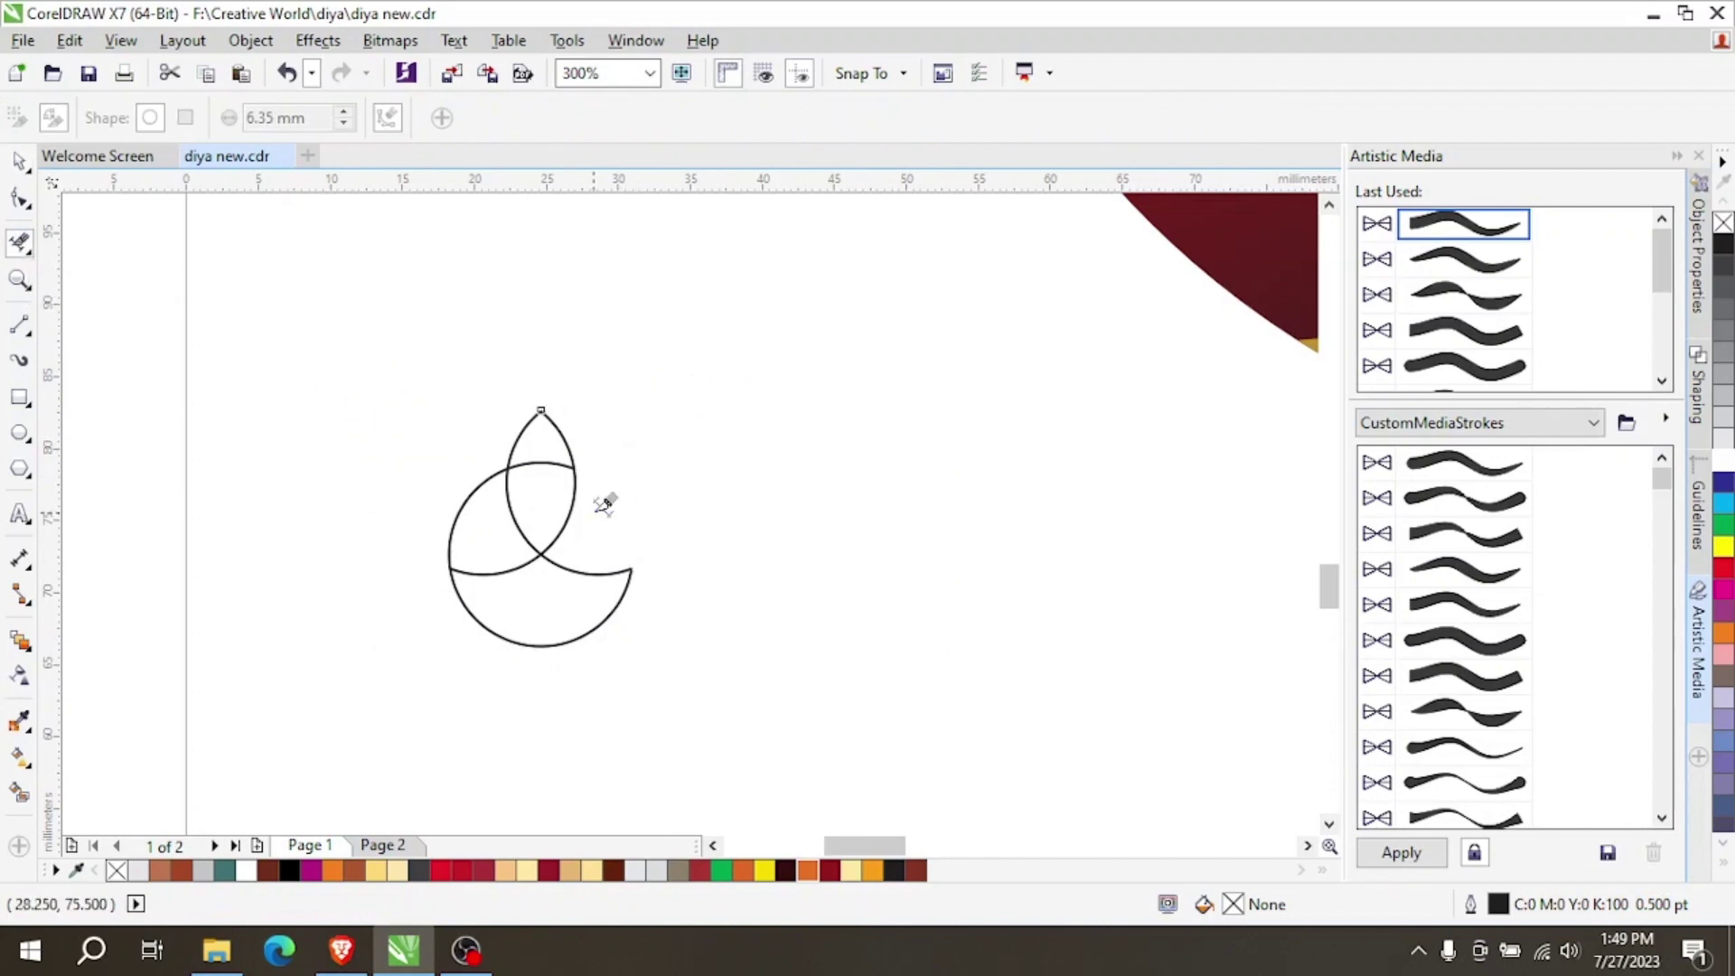
{"action": "left_click", "coordinate": [461, 499]}
{"action": "left_click", "coordinate": [533, 462]}
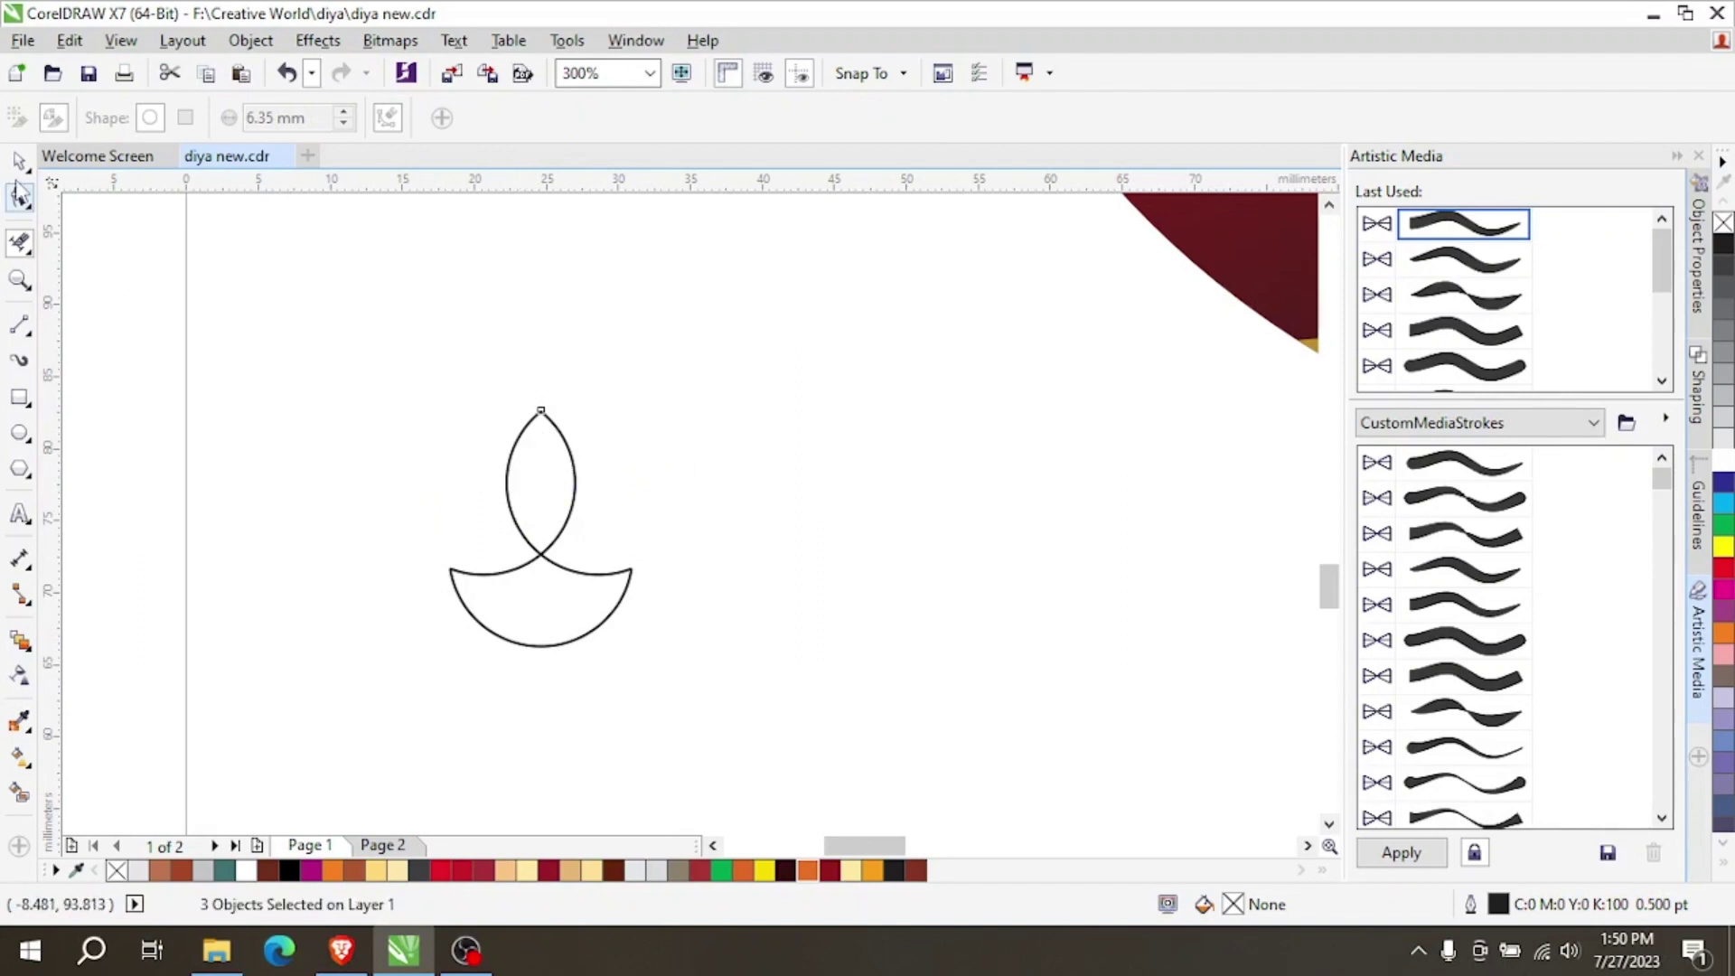
Weld the trimmed diya pieces into one curve and scale it to 59%, about 7.4 by 9.6 mm.
{"action": "left_click", "coordinate": [20, 161]}
{"action": "left_click_drag", "start_coordinate": [408, 381], "coordinate": [809, 718]}
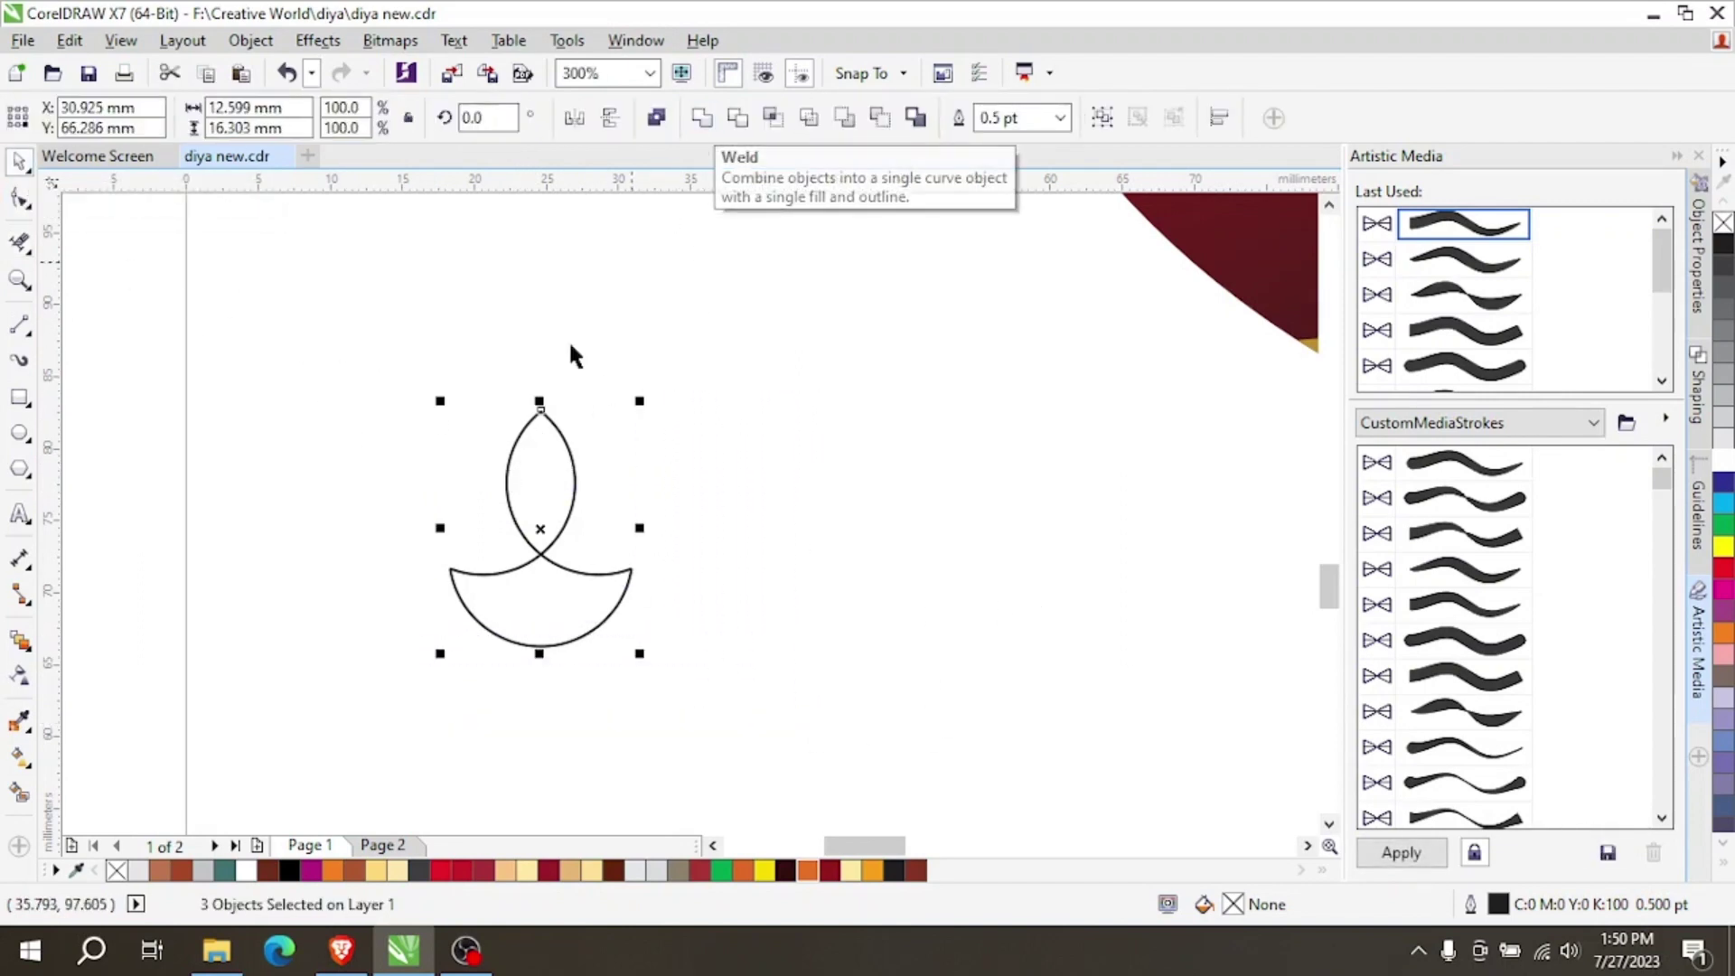
{"action": "left_click", "coordinate": [407, 391]}
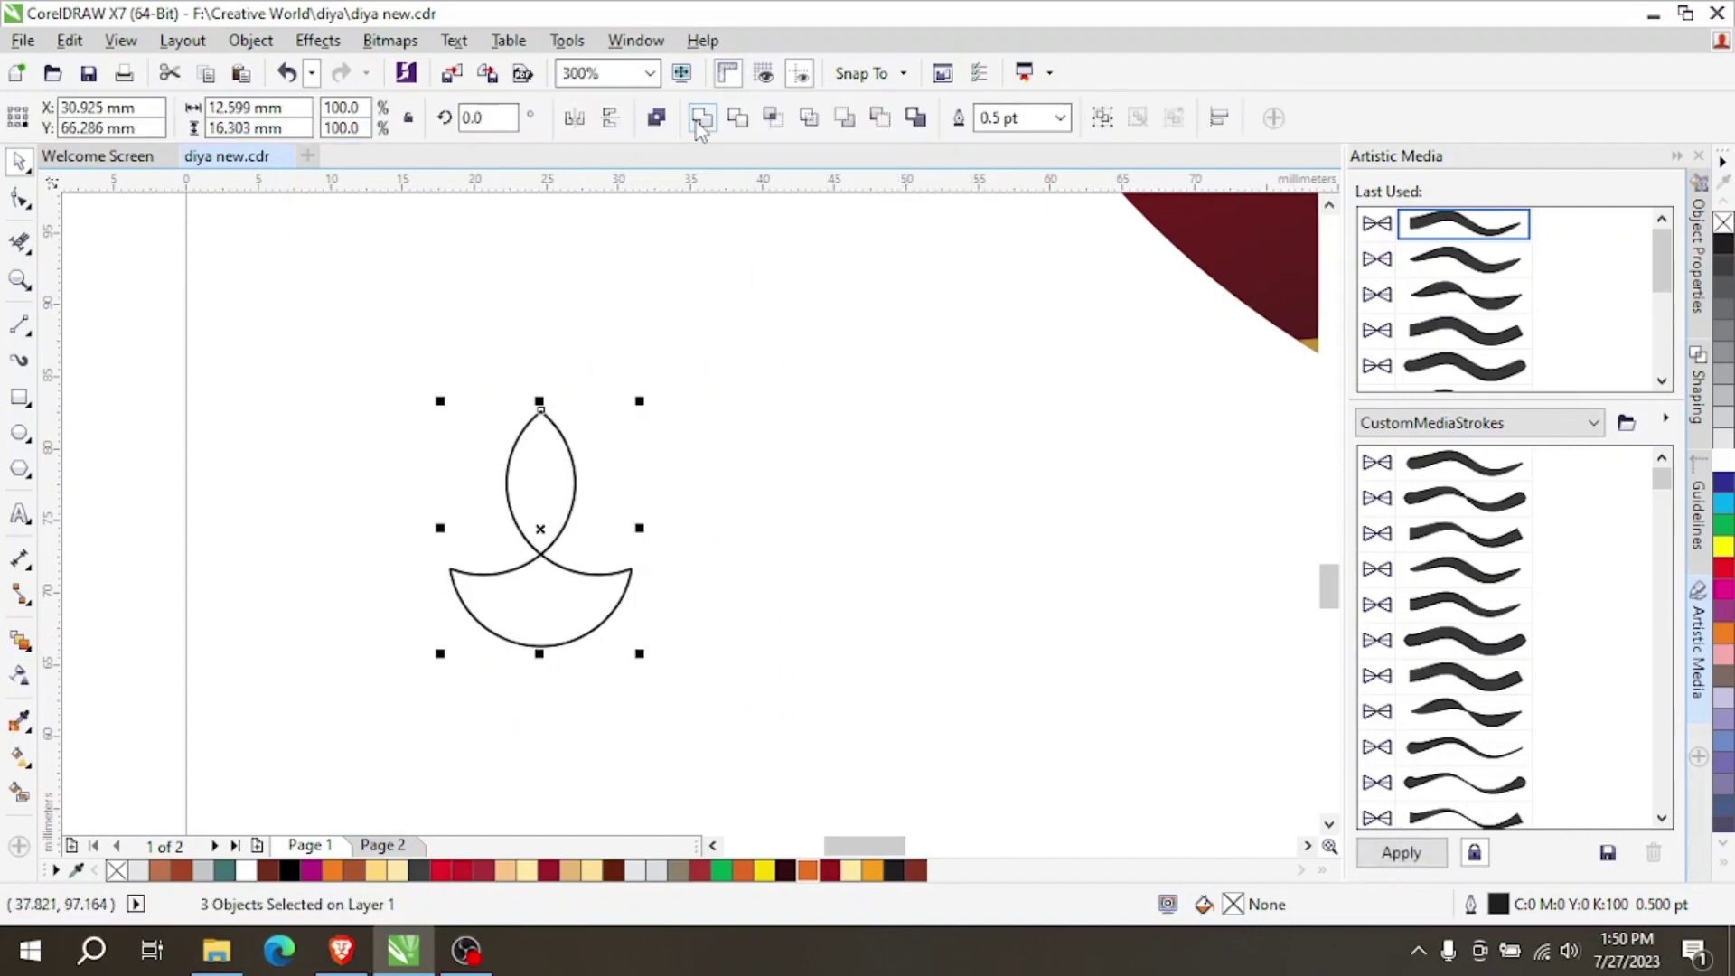
{"action": "left_click", "coordinate": [701, 118]}
{"action": "scroll", "coordinate": [398, 554], "scroll_direction": "down", "scroll_amount": 3}
{"action": "scroll", "coordinate": [423, 544], "scroll_direction": "up", "scroll_amount": 3}
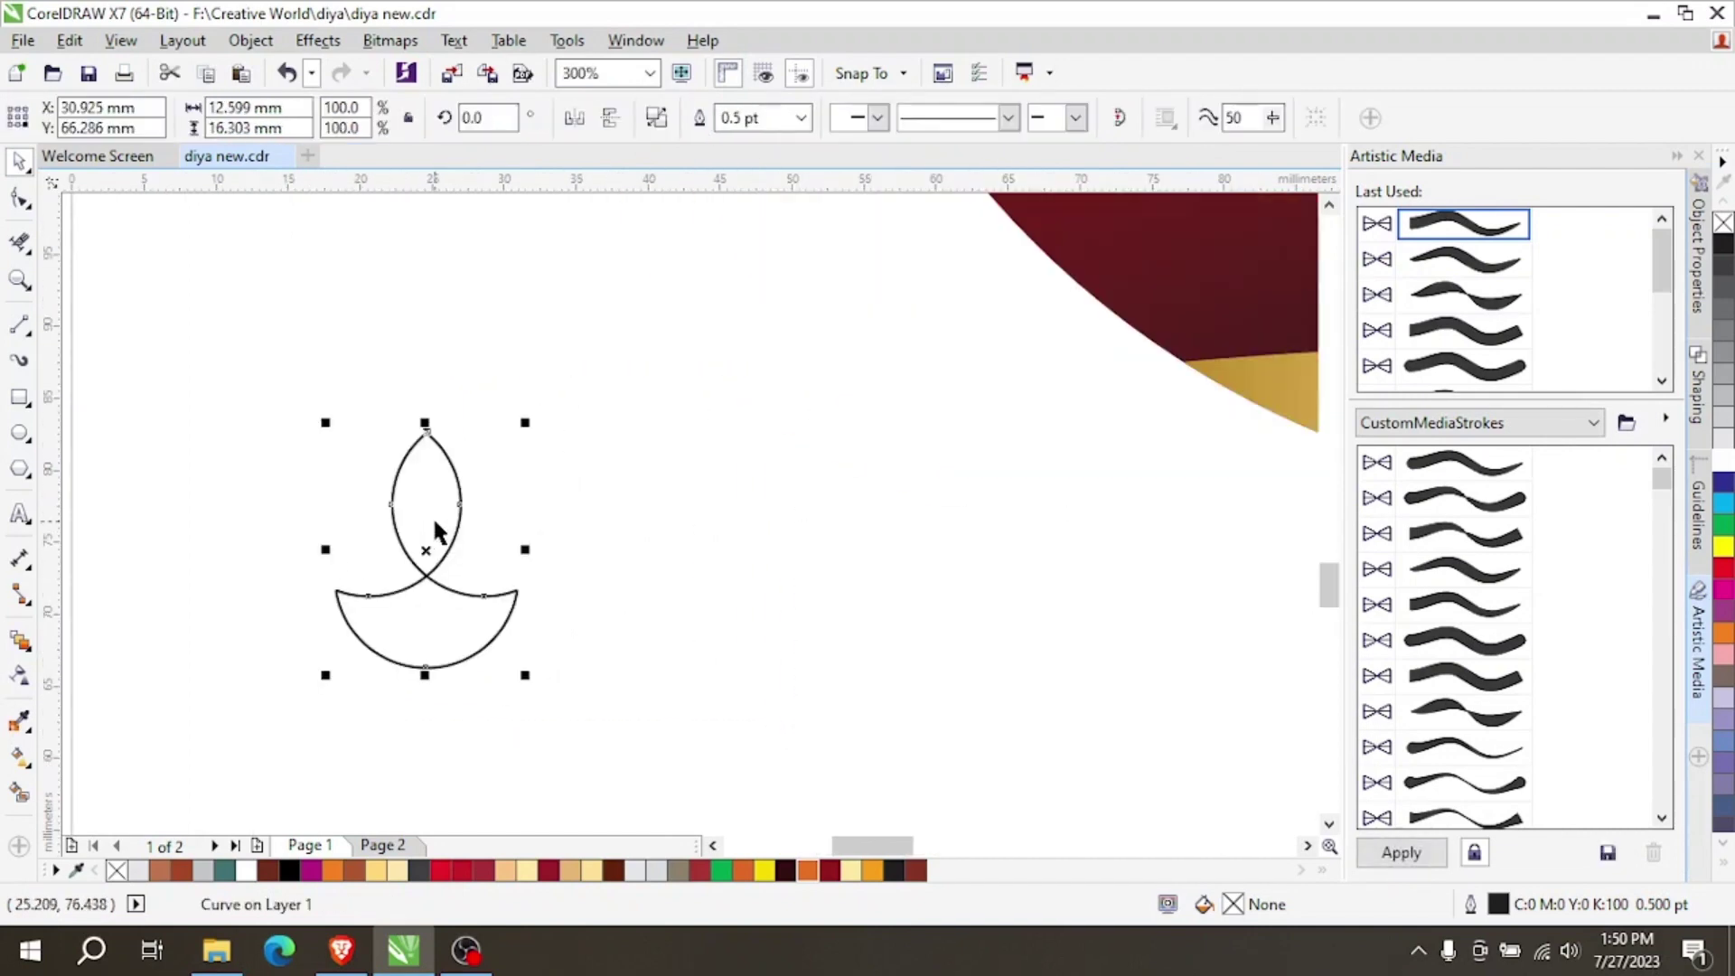
{"action": "left_click", "coordinate": [452, 535]}
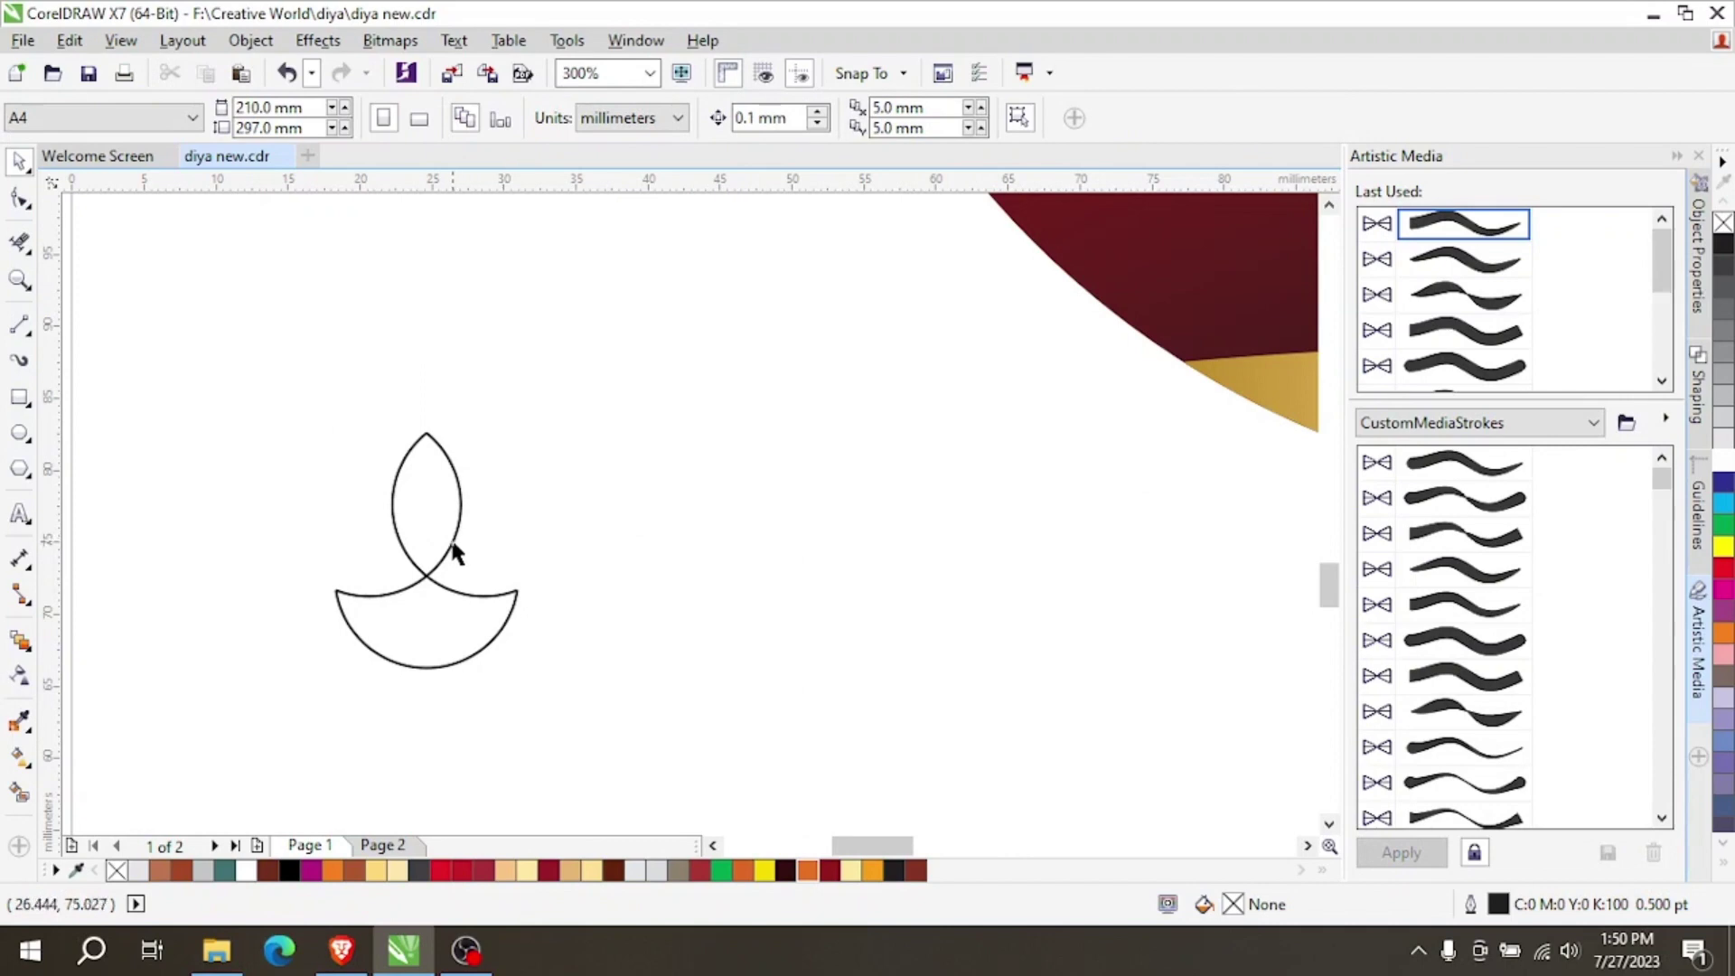
{"action": "left_click", "coordinate": [452, 545]}
{"action": "left_click_drag", "start_coordinate": [527, 426], "coordinate": [489, 472]}
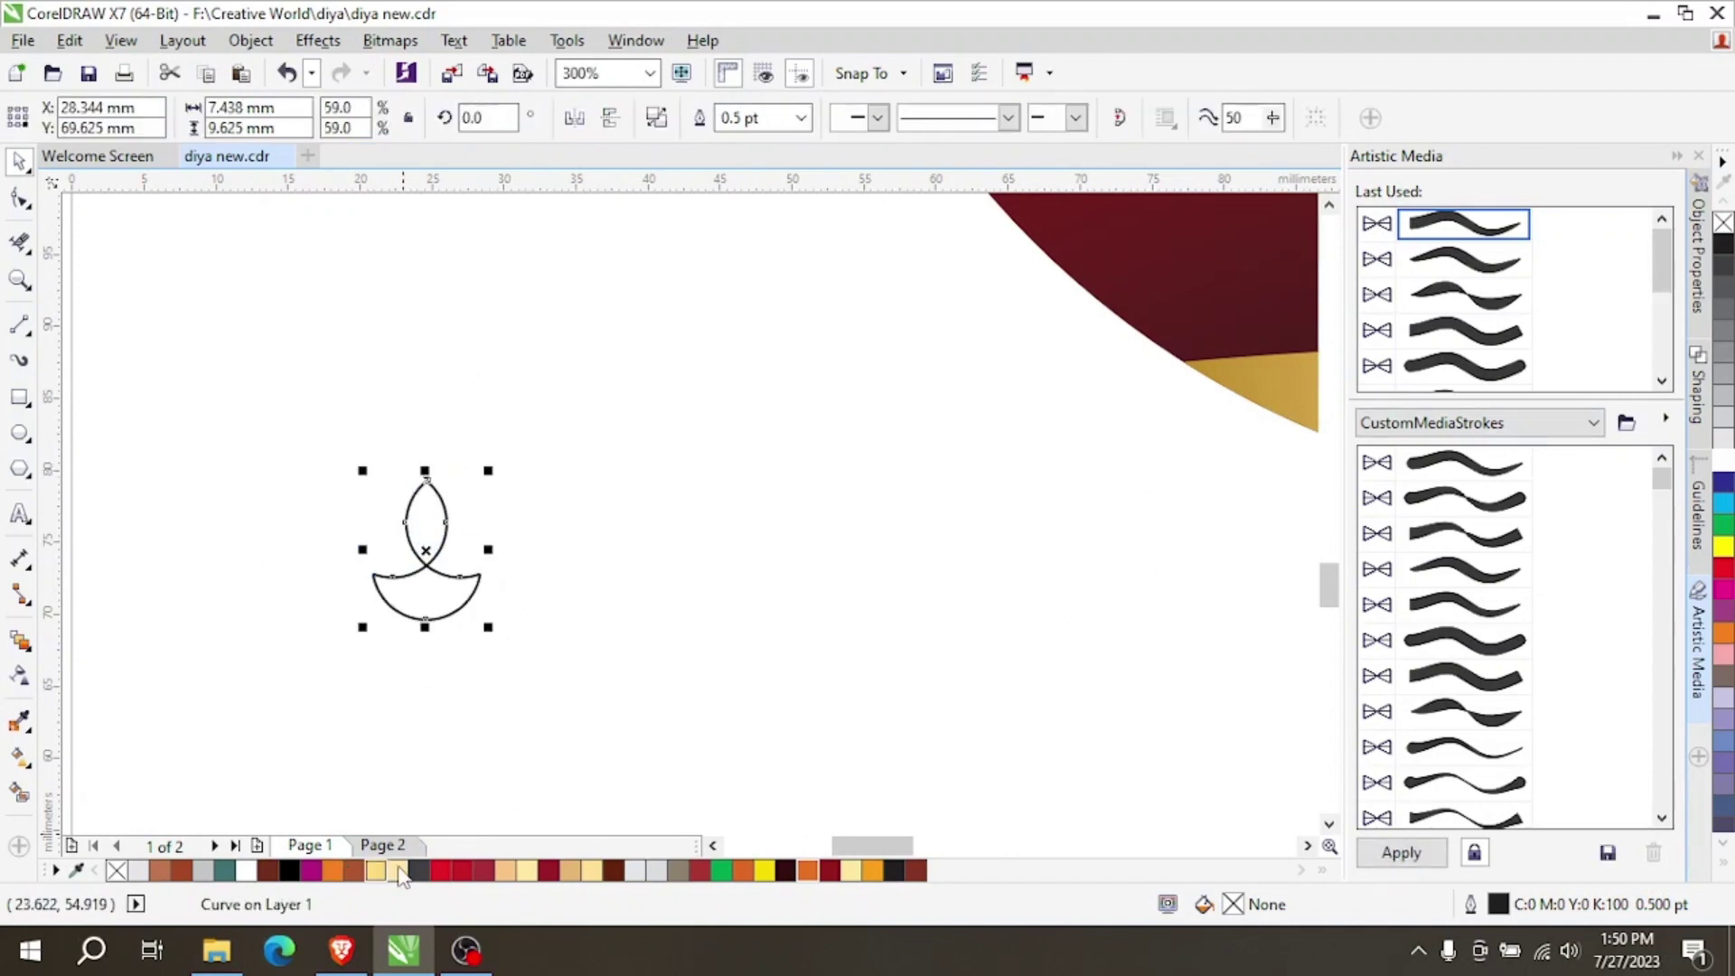
Outline the small diya motif in orange C0 M43 Y100 K0 after trying pale yellow C2 M5 Y44 K0.
{"action": "right_click", "coordinate": [849, 871]}
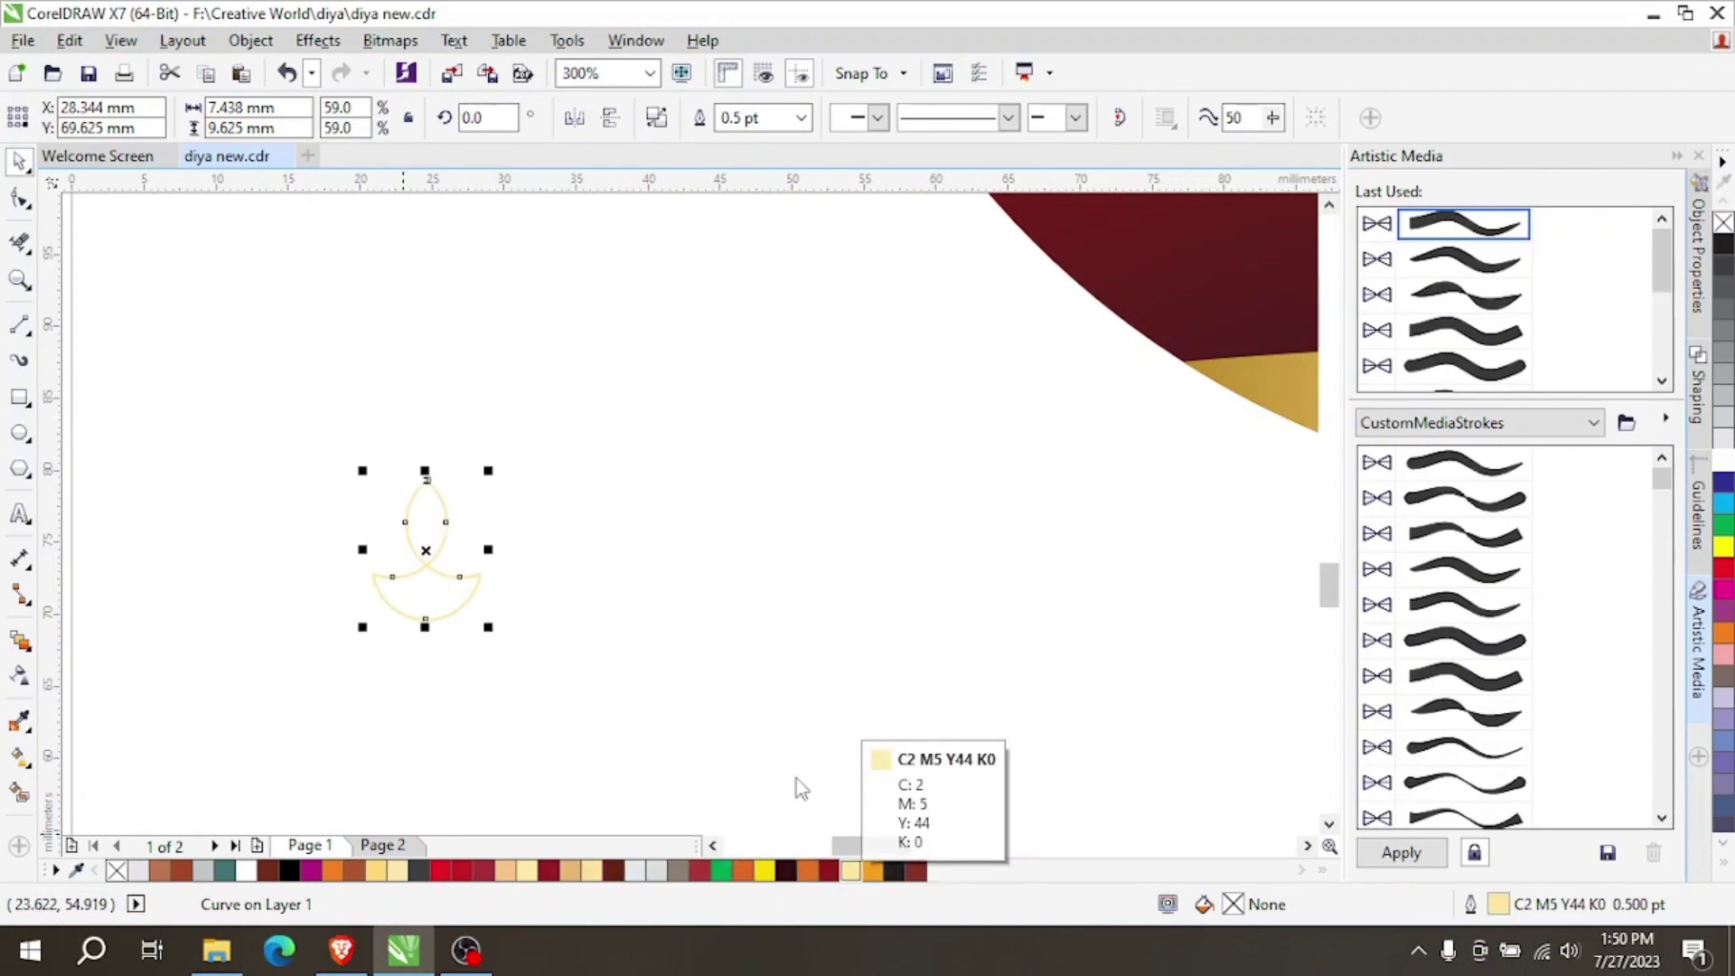
{"action": "left_click", "coordinate": [833, 817]}
{"action": "left_click_drag", "start_coordinate": [290, 434], "coordinate": [596, 696]}
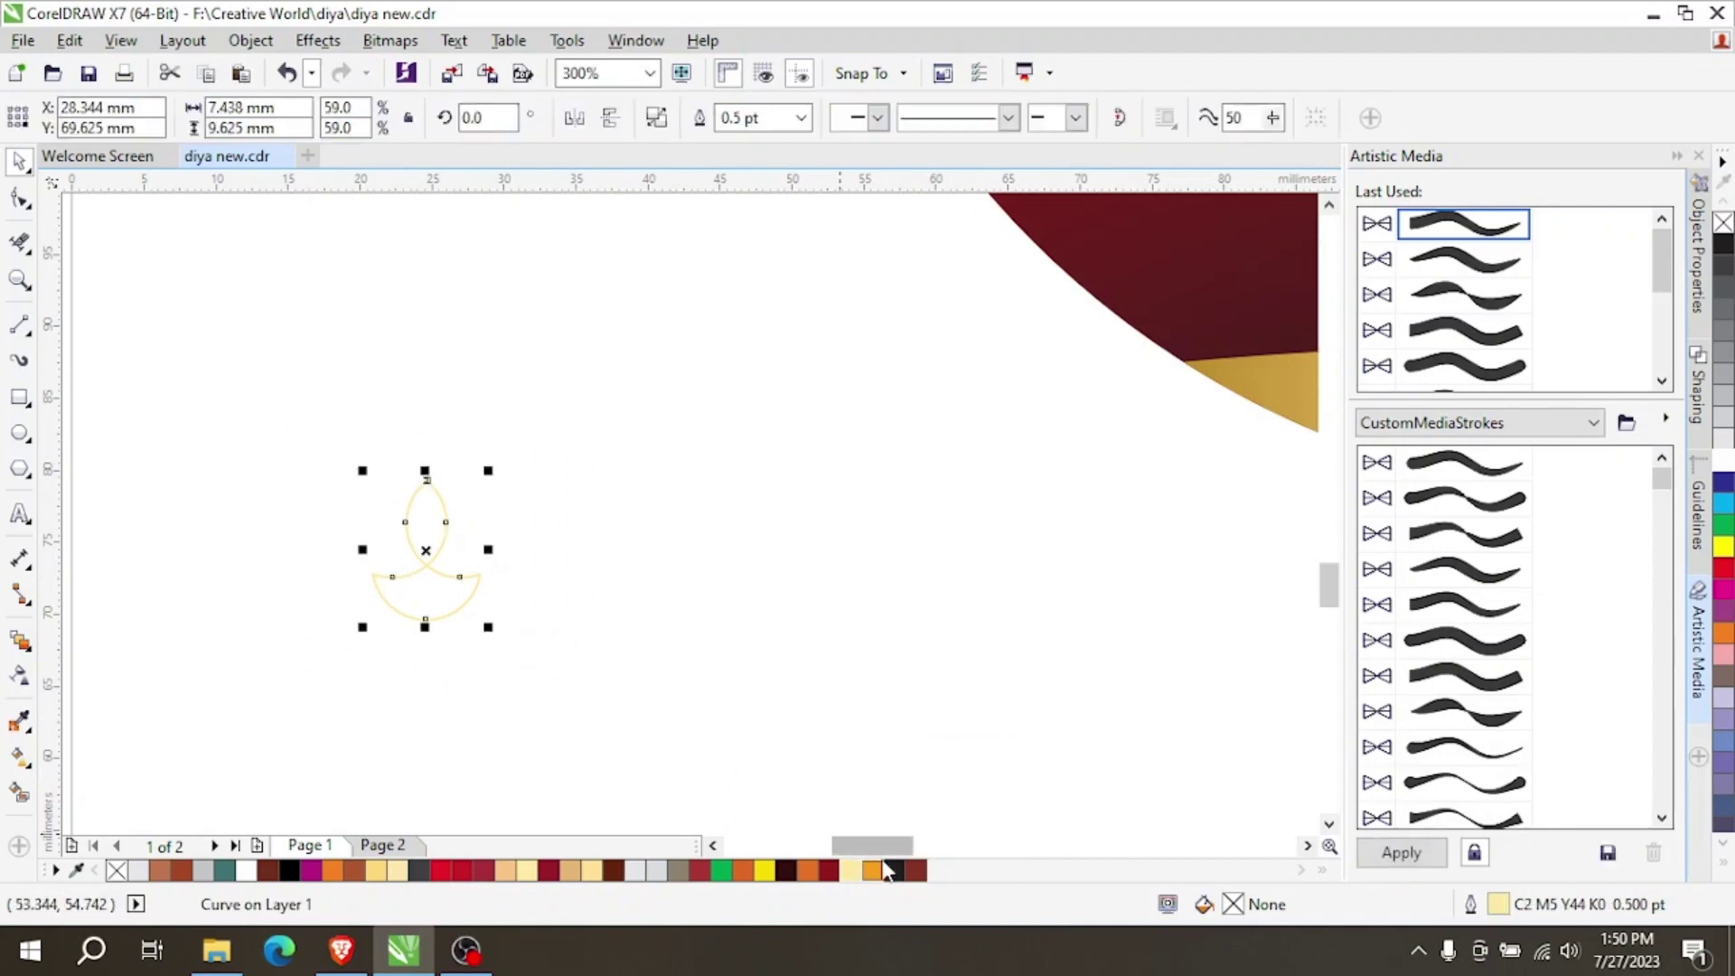
{"action": "right_click", "coordinate": [872, 847]}
{"action": "left_click", "coordinate": [847, 782]}
{"action": "left_click_drag", "start_coordinate": [333, 437], "coordinate": [542, 668]}
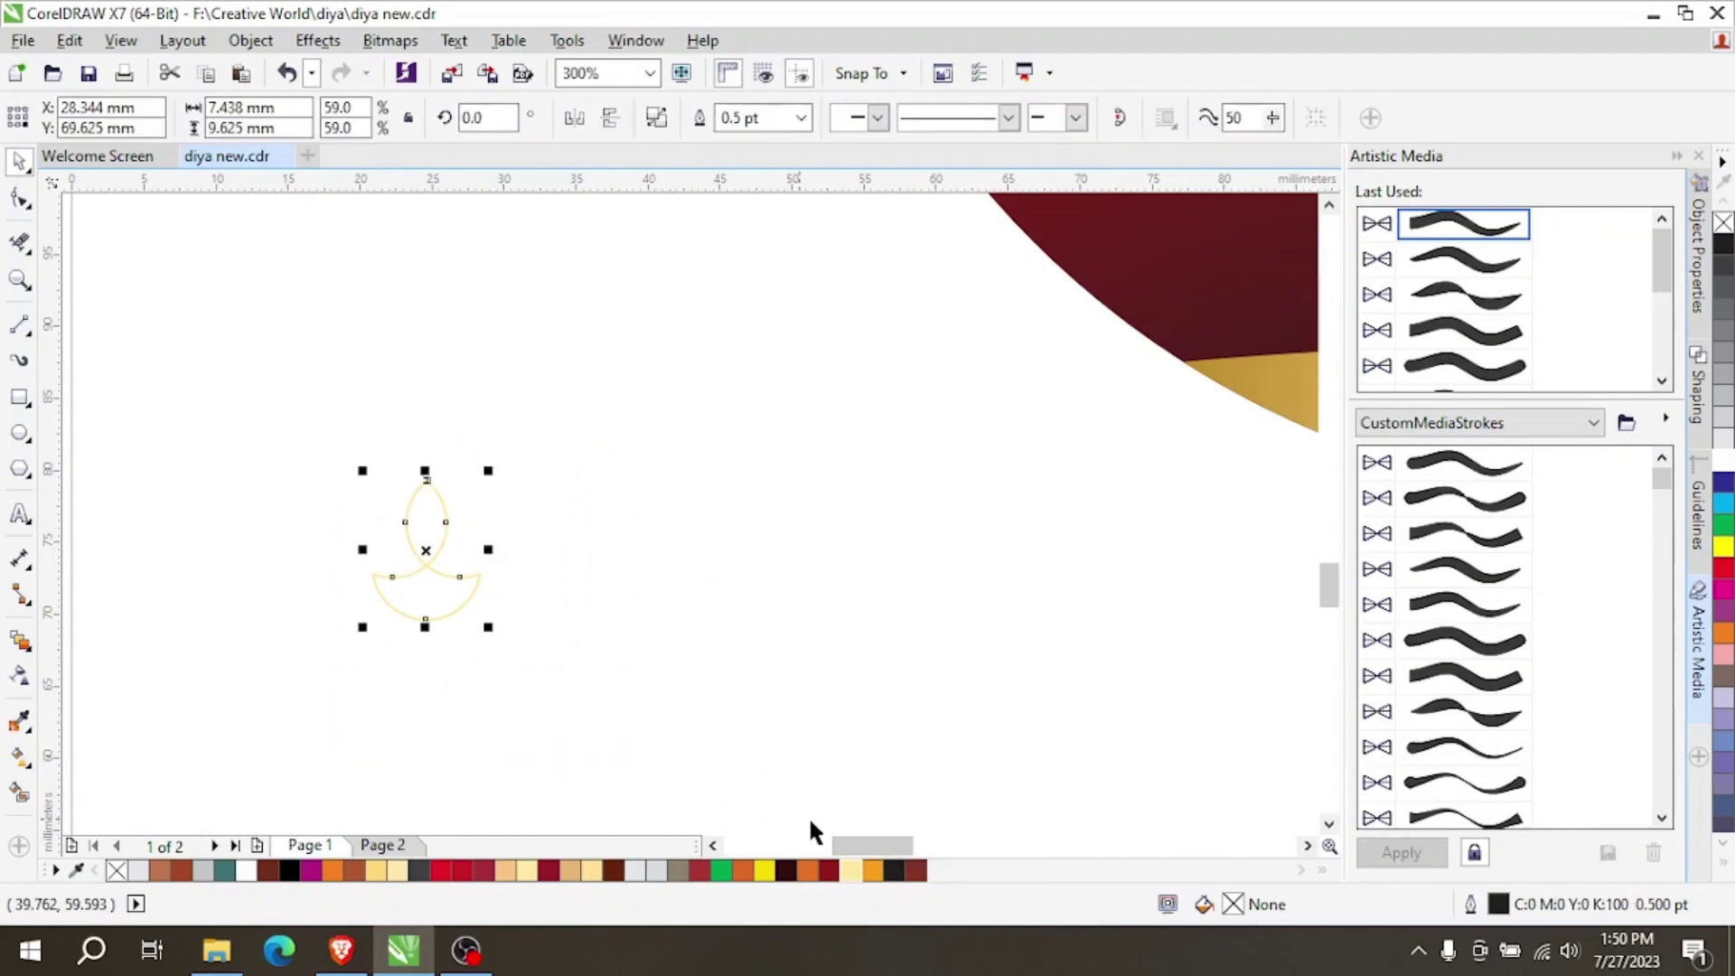
{"action": "right_click", "coordinate": [871, 873]}
{"action": "left_click", "coordinate": [748, 707]}
Move the diya motif down to about X 28.2, Y 54.8 mm, try duplicating it, and undo the duplicates.
{"action": "left_click", "coordinate": [426, 577]}
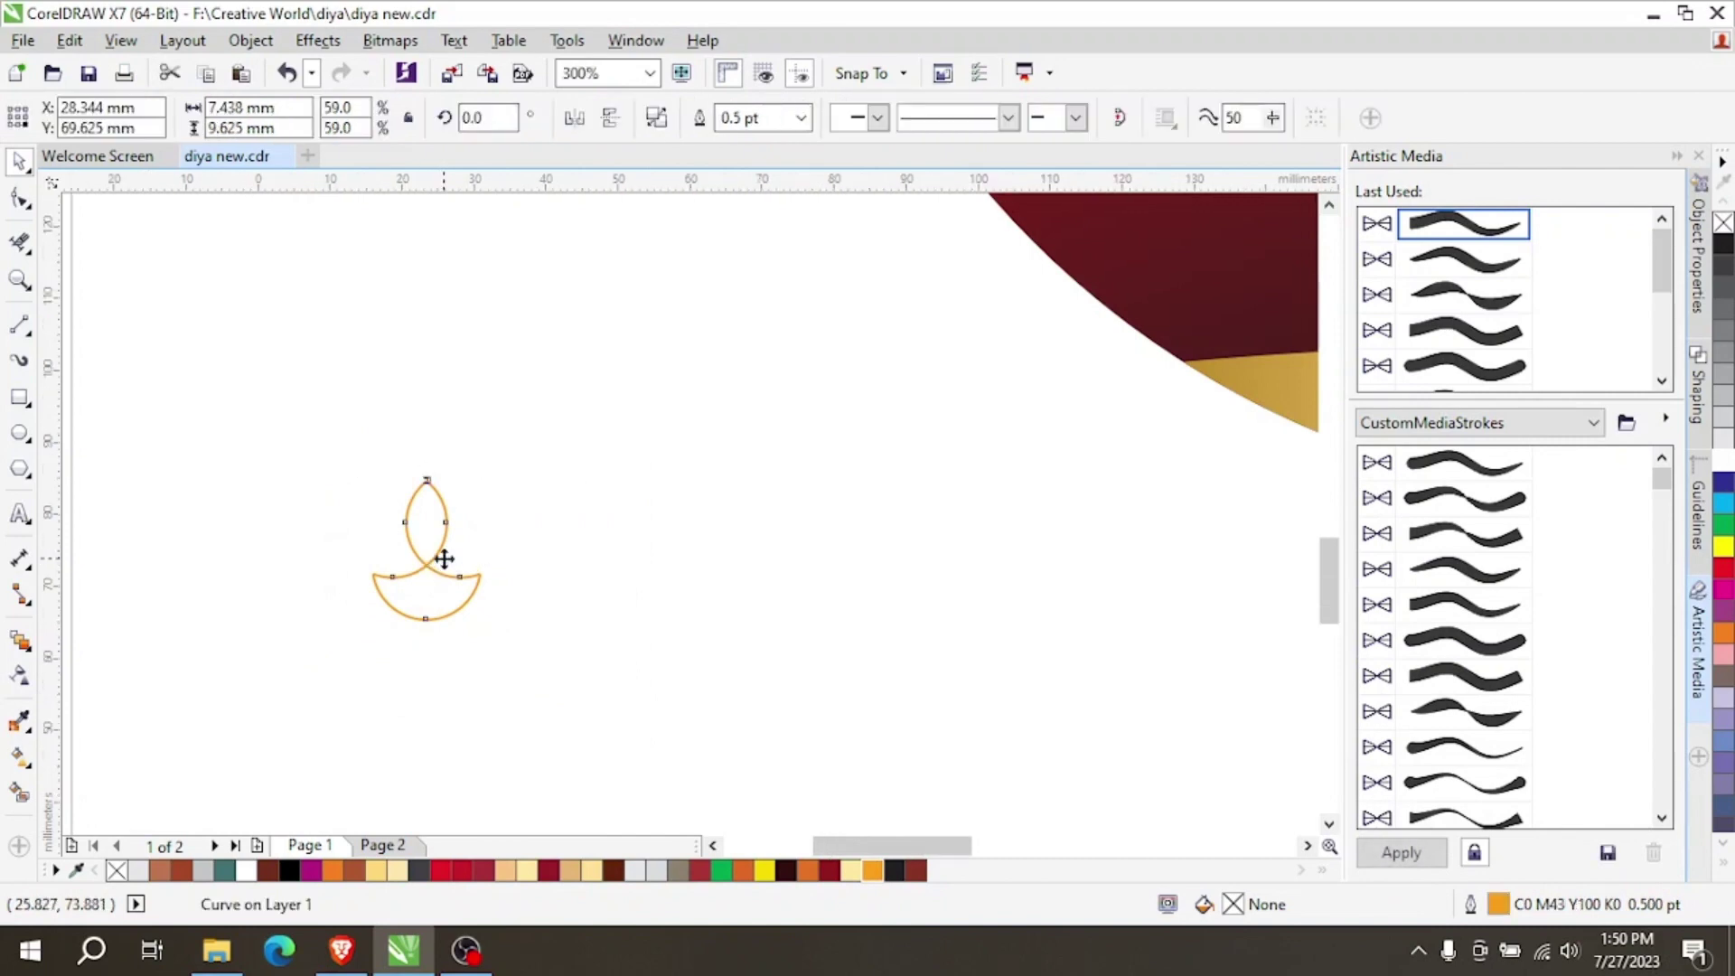
{"action": "scroll", "coordinate": [446, 561], "scroll_direction": "down", "scroll_amount": 1}
{"action": "left_click_drag", "start_coordinate": [445, 561], "coordinate": [500, 684]}
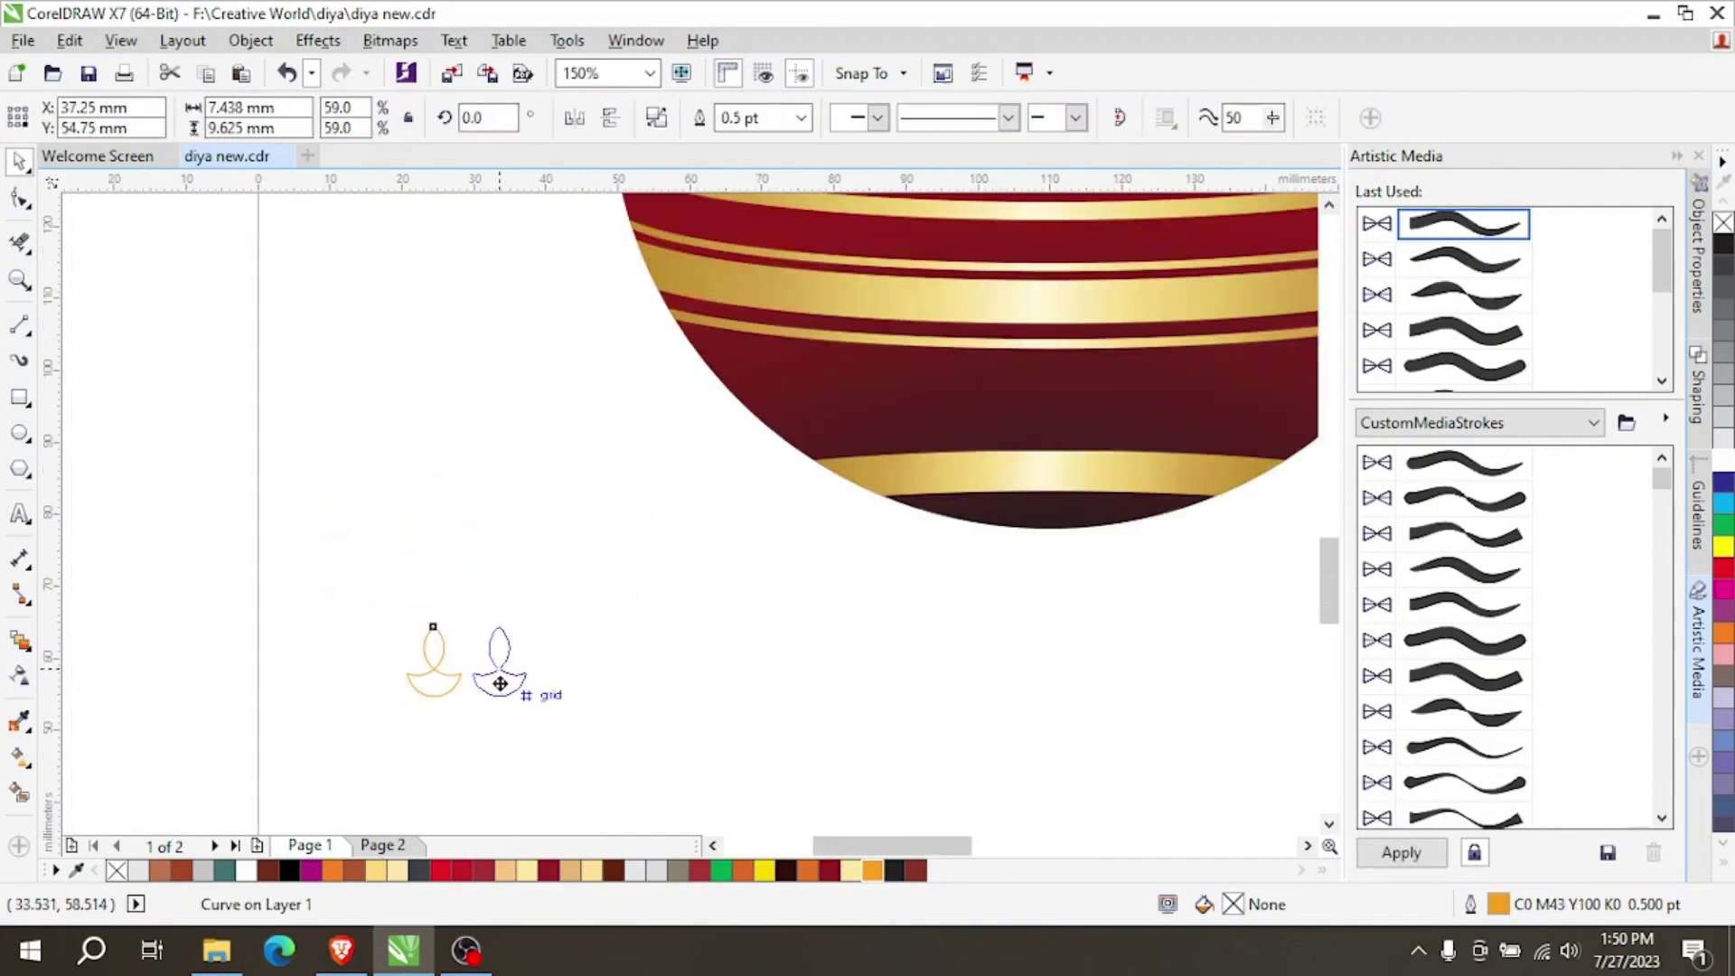
{"action": "left_click", "coordinate": [647, 747]}
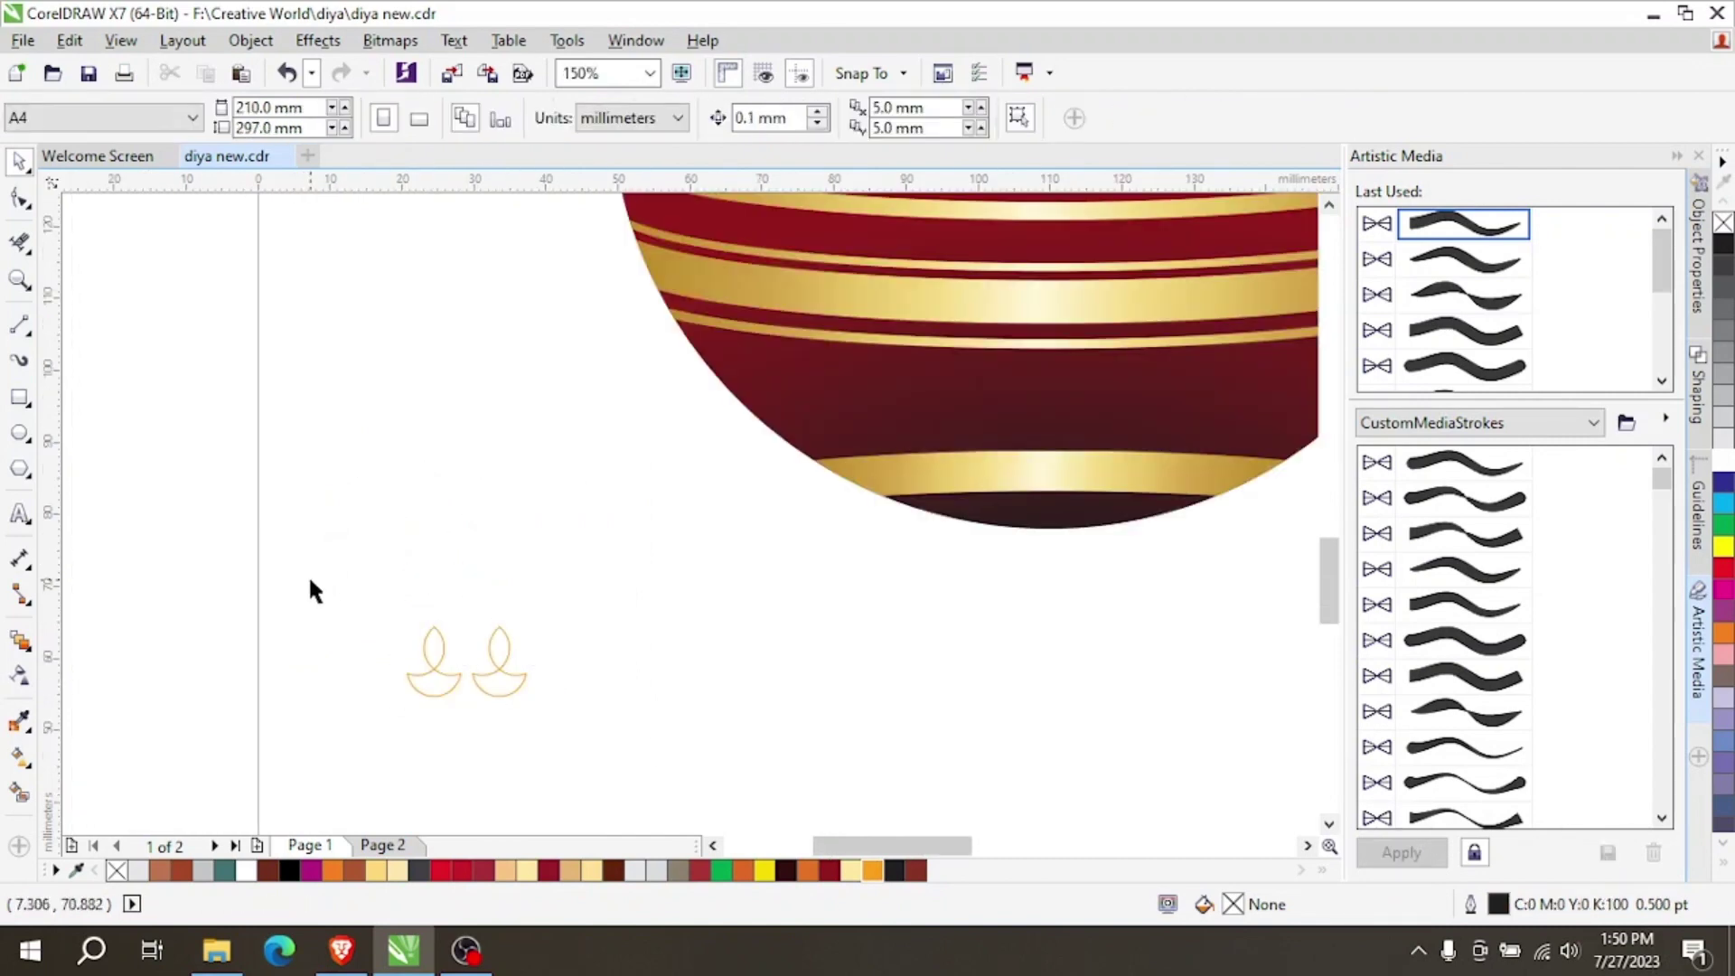
{"action": "left_click", "coordinate": [504, 674]}
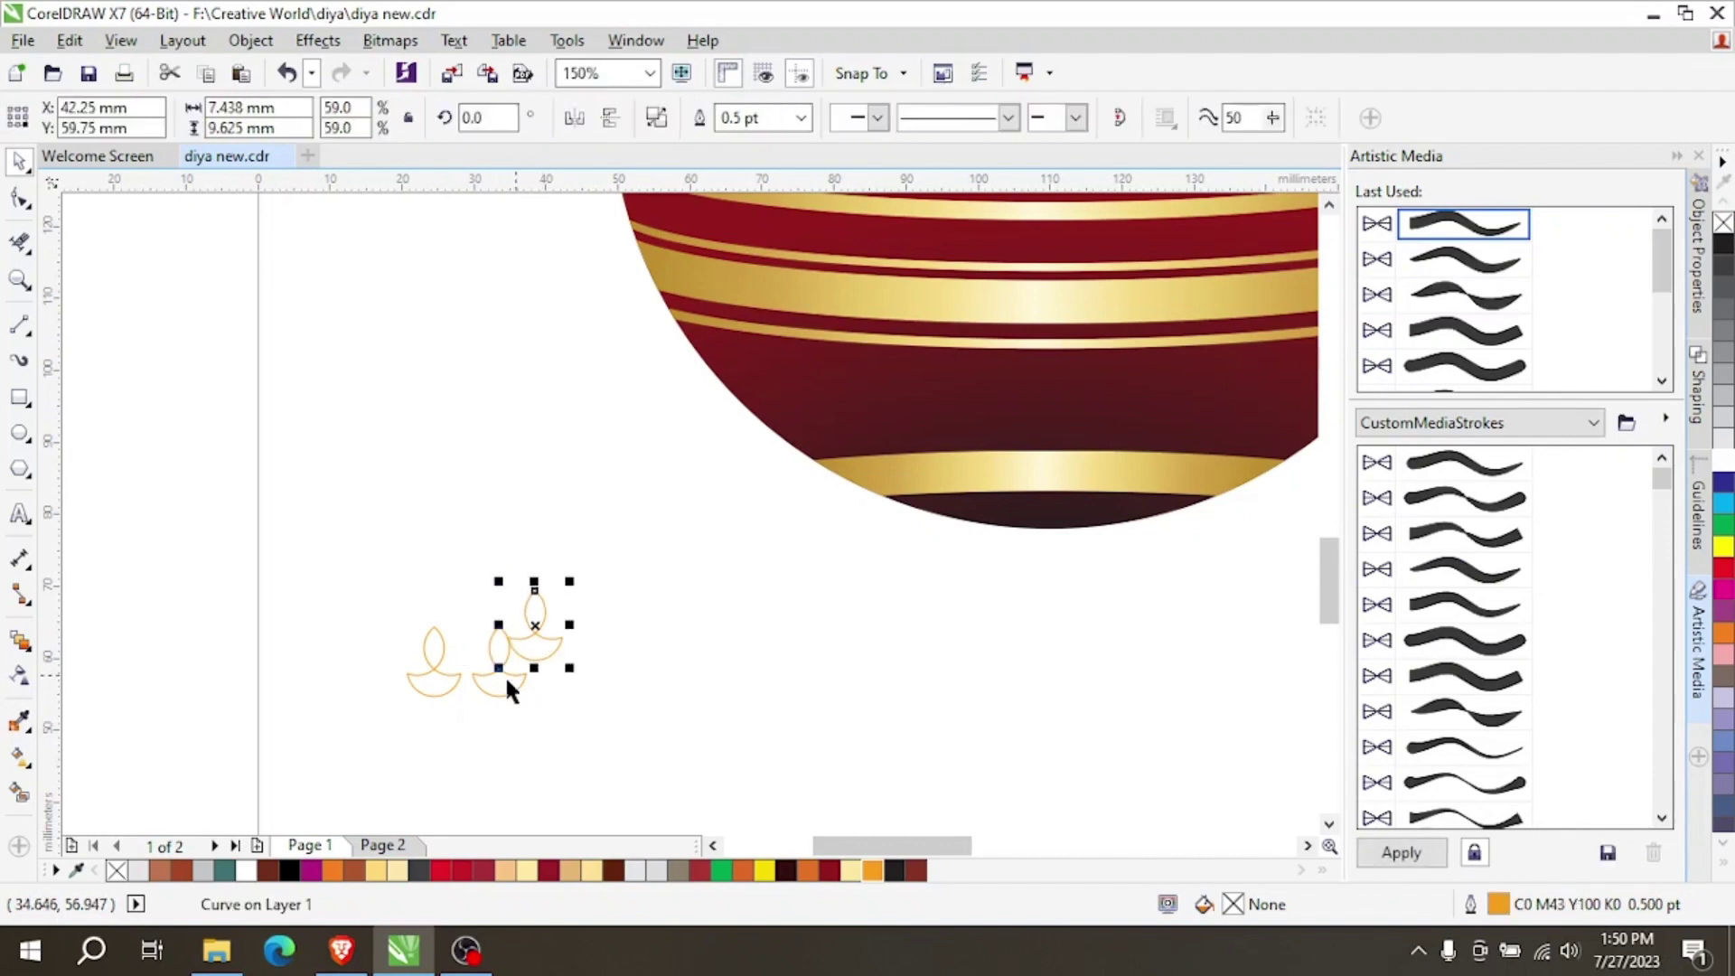
{"action": "key", "text": "ctrl+z"}
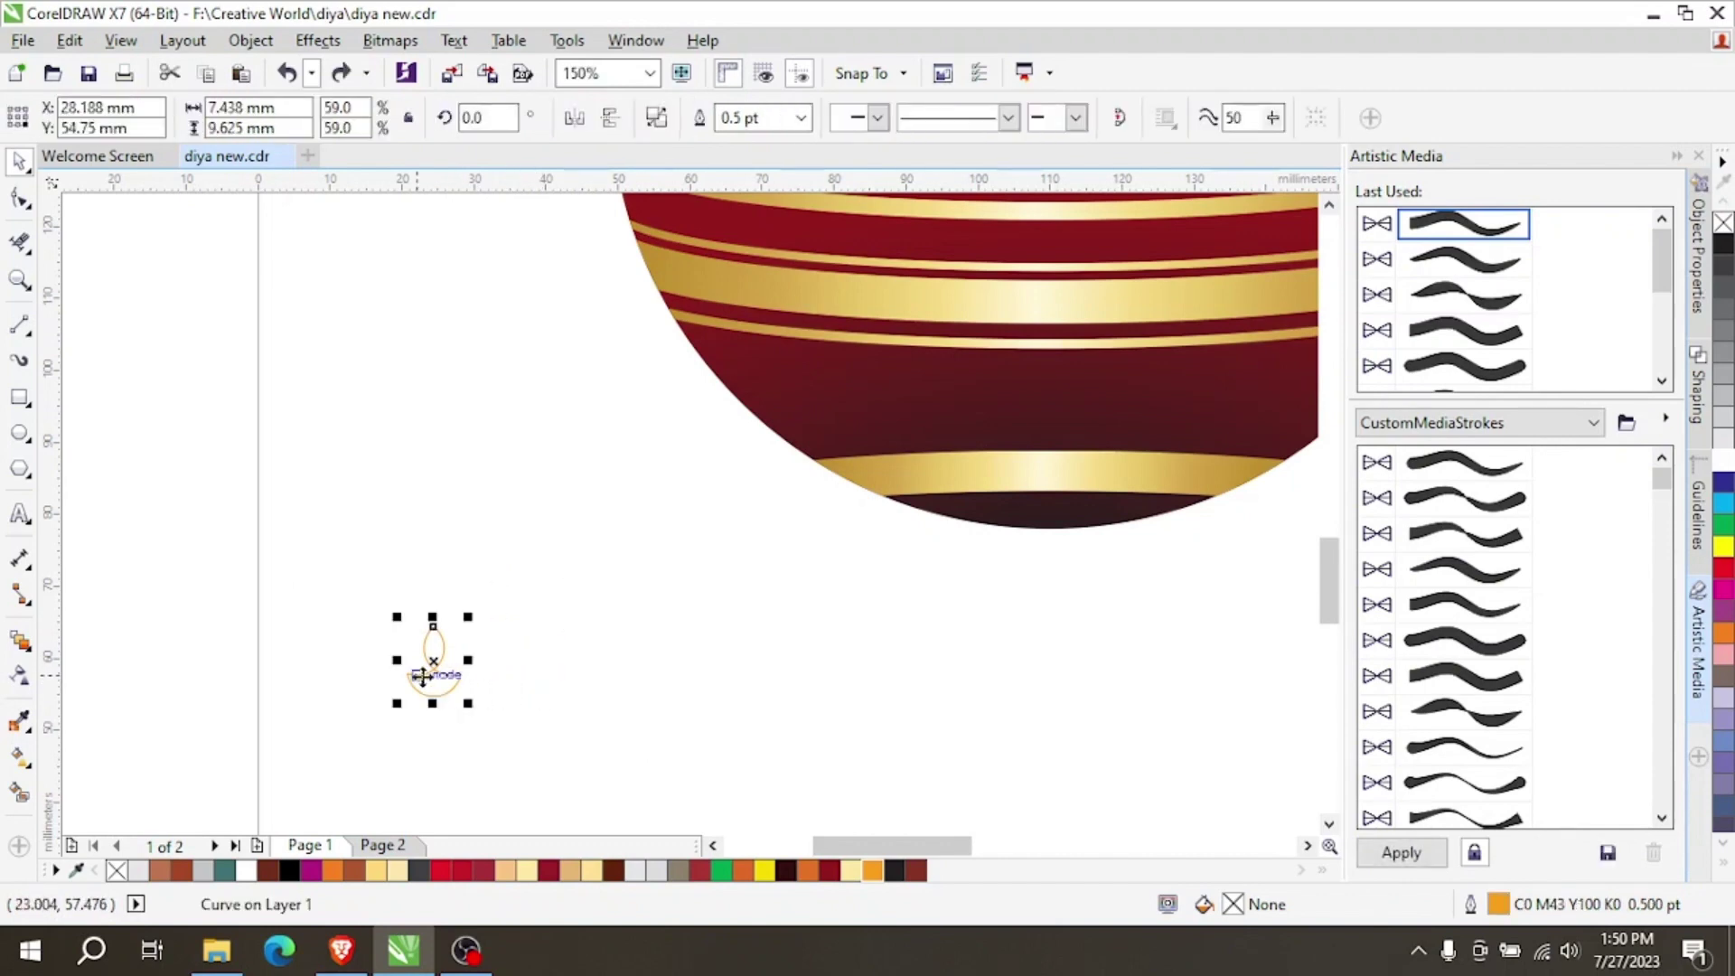
Copy the diya motif about 9.3 mm to its right and repeat the copy to form a row of 14 motifs below the bowl.
{"action": "left_click_drag", "start_coordinate": [434, 673], "coordinate": [500, 694]}
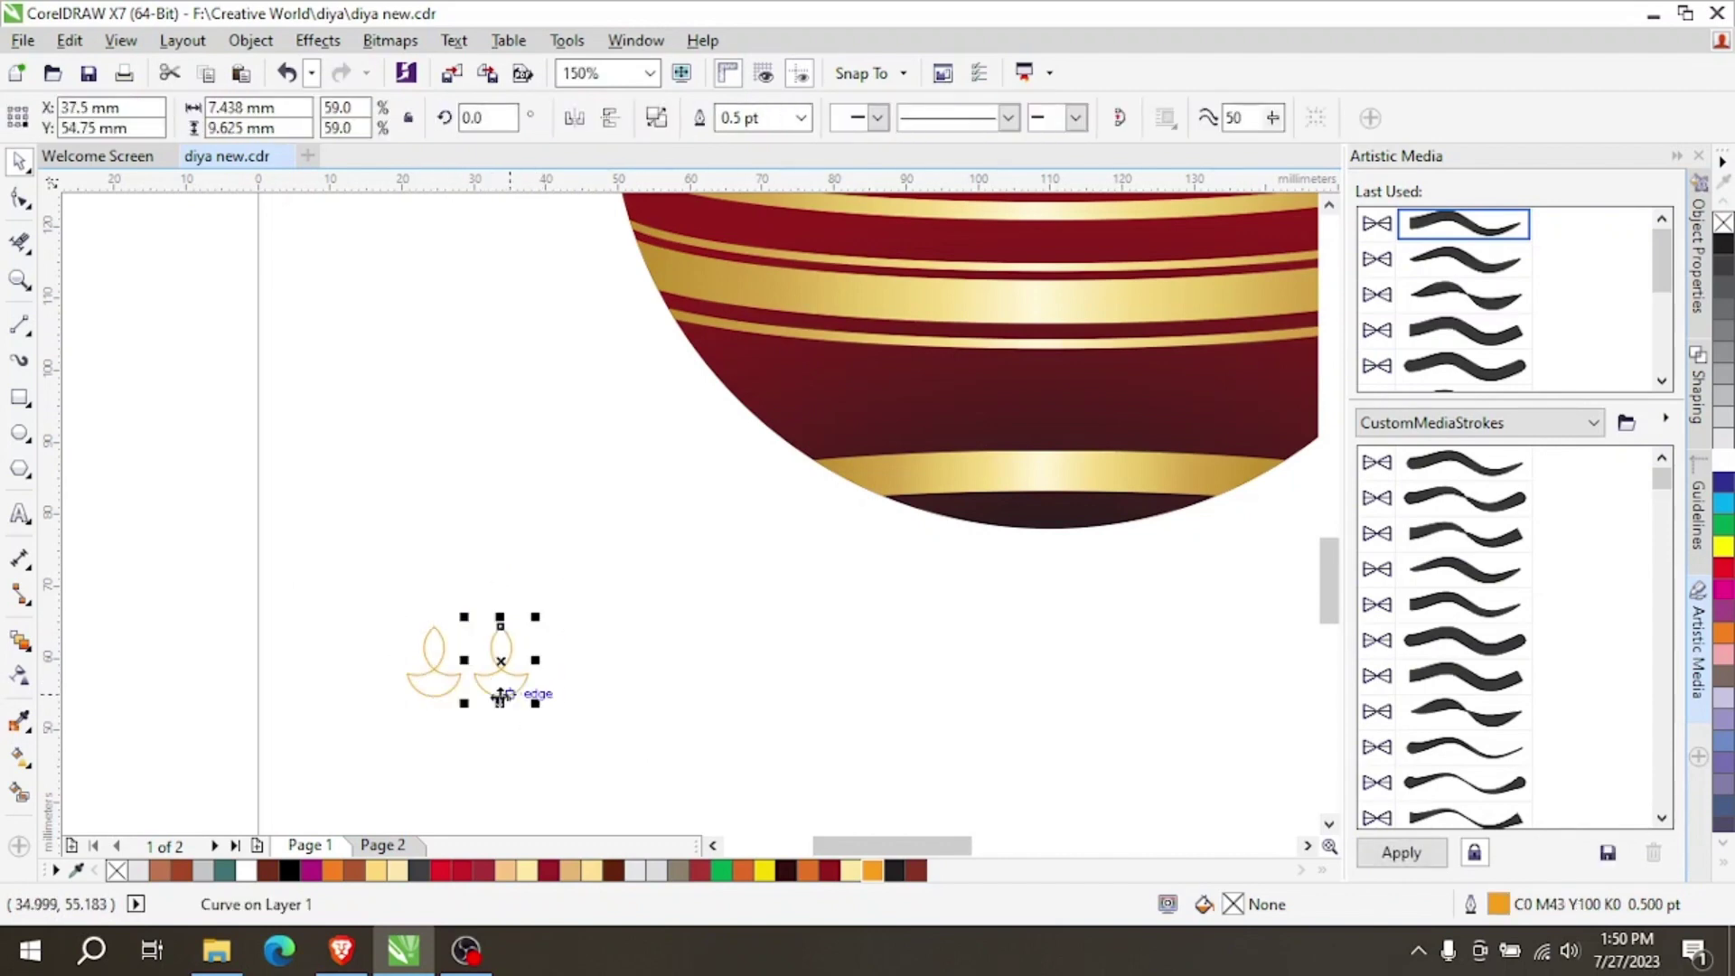
{"action": "key", "text": "ctrl+r"}
{"action": "key", "text": "ctrl+r"}
{"action": "key", "text": "ctrl+r"}
{"action": "key", "text": "ctrl+r"}
{"action": "key", "text": "ctrl+r"}
{"action": "key", "text": "ctrl+r"}
{"action": "key", "text": "ctrl+r"}
{"action": "key", "text": "ctrl+r"}
{"action": "key", "text": "ctrl+r"}
{"action": "key", "text": "ctrl+r"}
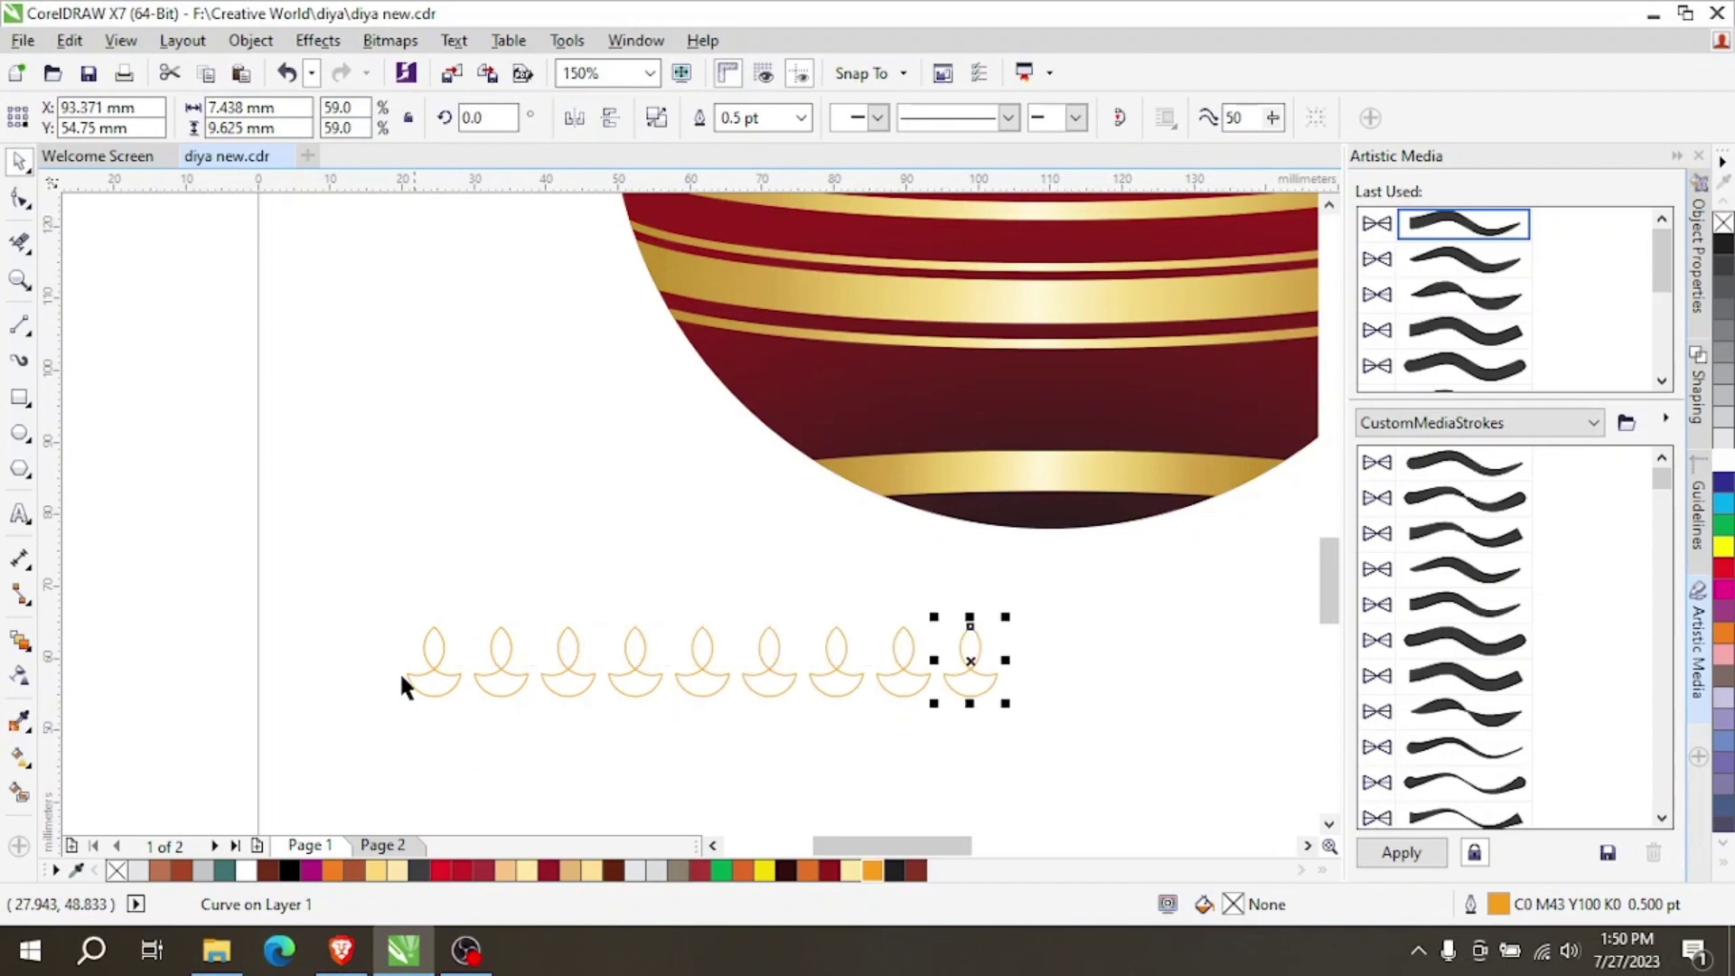
{"action": "key", "text": "ctrl+r"}
{"action": "key", "text": "ctrl+r"}
{"action": "scroll", "coordinate": [248, 542], "scroll_direction": "down", "scroll_amount": 2}
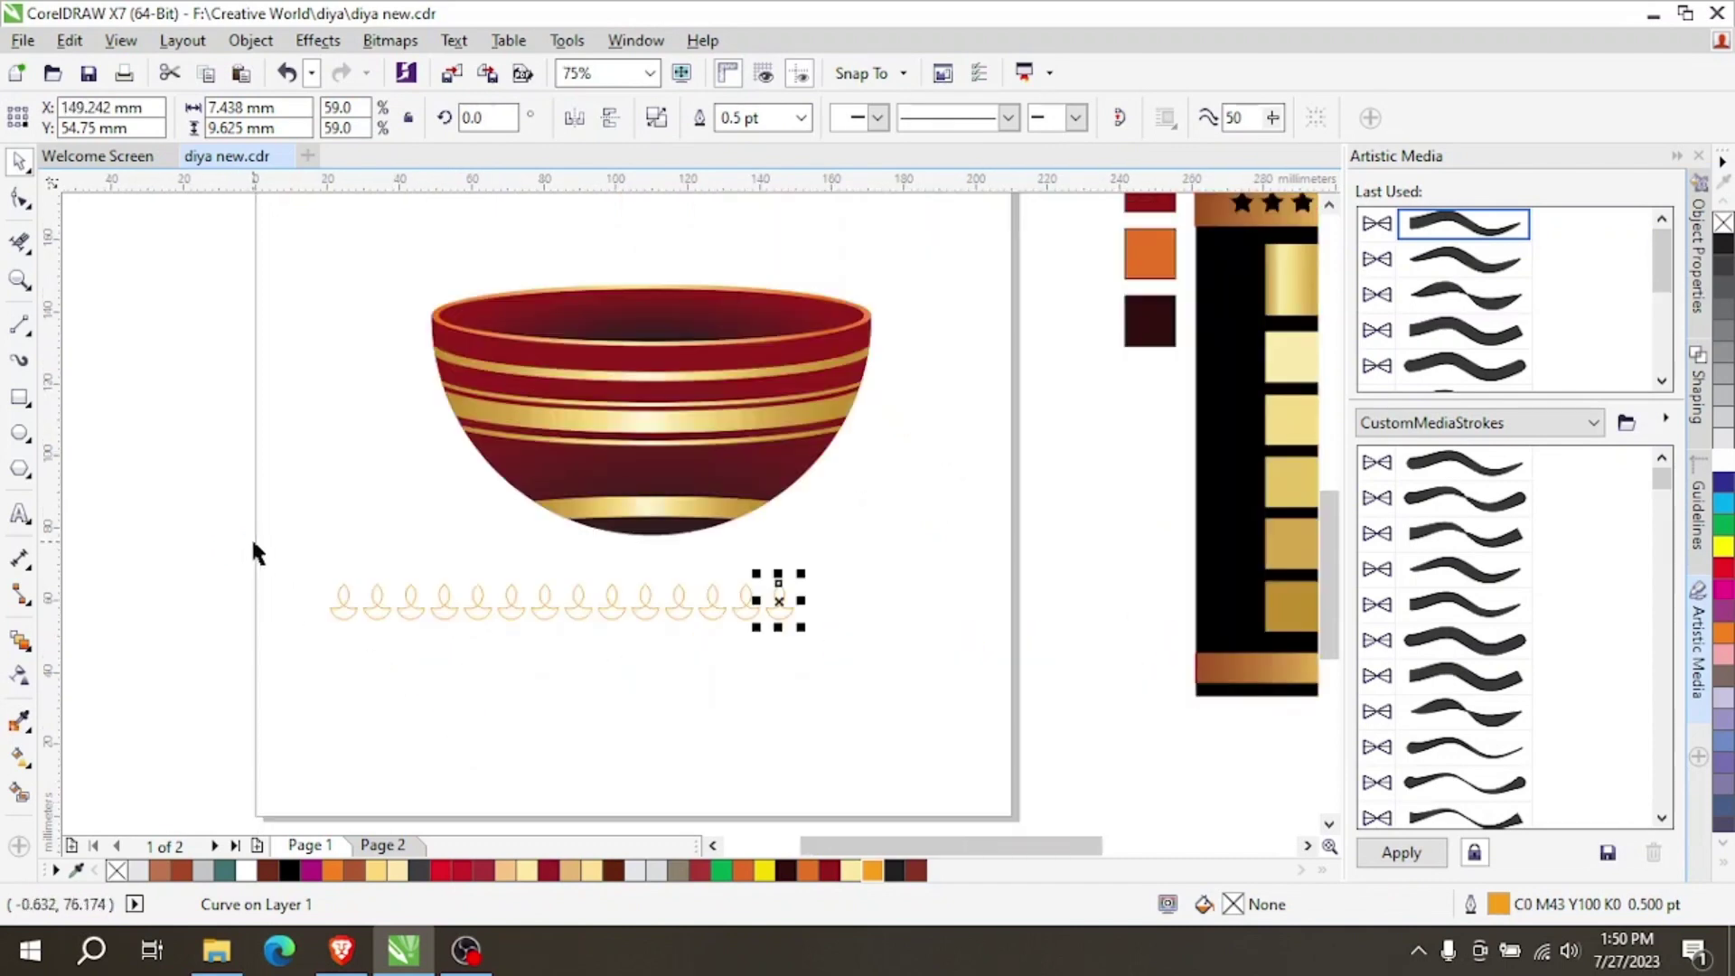
Repeat the last duplication of the diya outline until the row below the bowl holds 20 diyas.
{"action": "key", "text": "ctrl+r"}
{"action": "key", "text": "ctrl+r"}
{"action": "key", "text": "ctrl+r"}
{"action": "key", "text": "ctrl+r"}
{"action": "key", "text": "ctrl+r"}
Group all 20 diya outlines in the row and move the group about 3 mm down.
{"action": "left_click_drag", "start_coordinate": [271, 548], "coordinate": [1073, 682]}
{"action": "scroll", "coordinate": [673, 556], "scroll_direction": "up", "scroll_amount": 2}
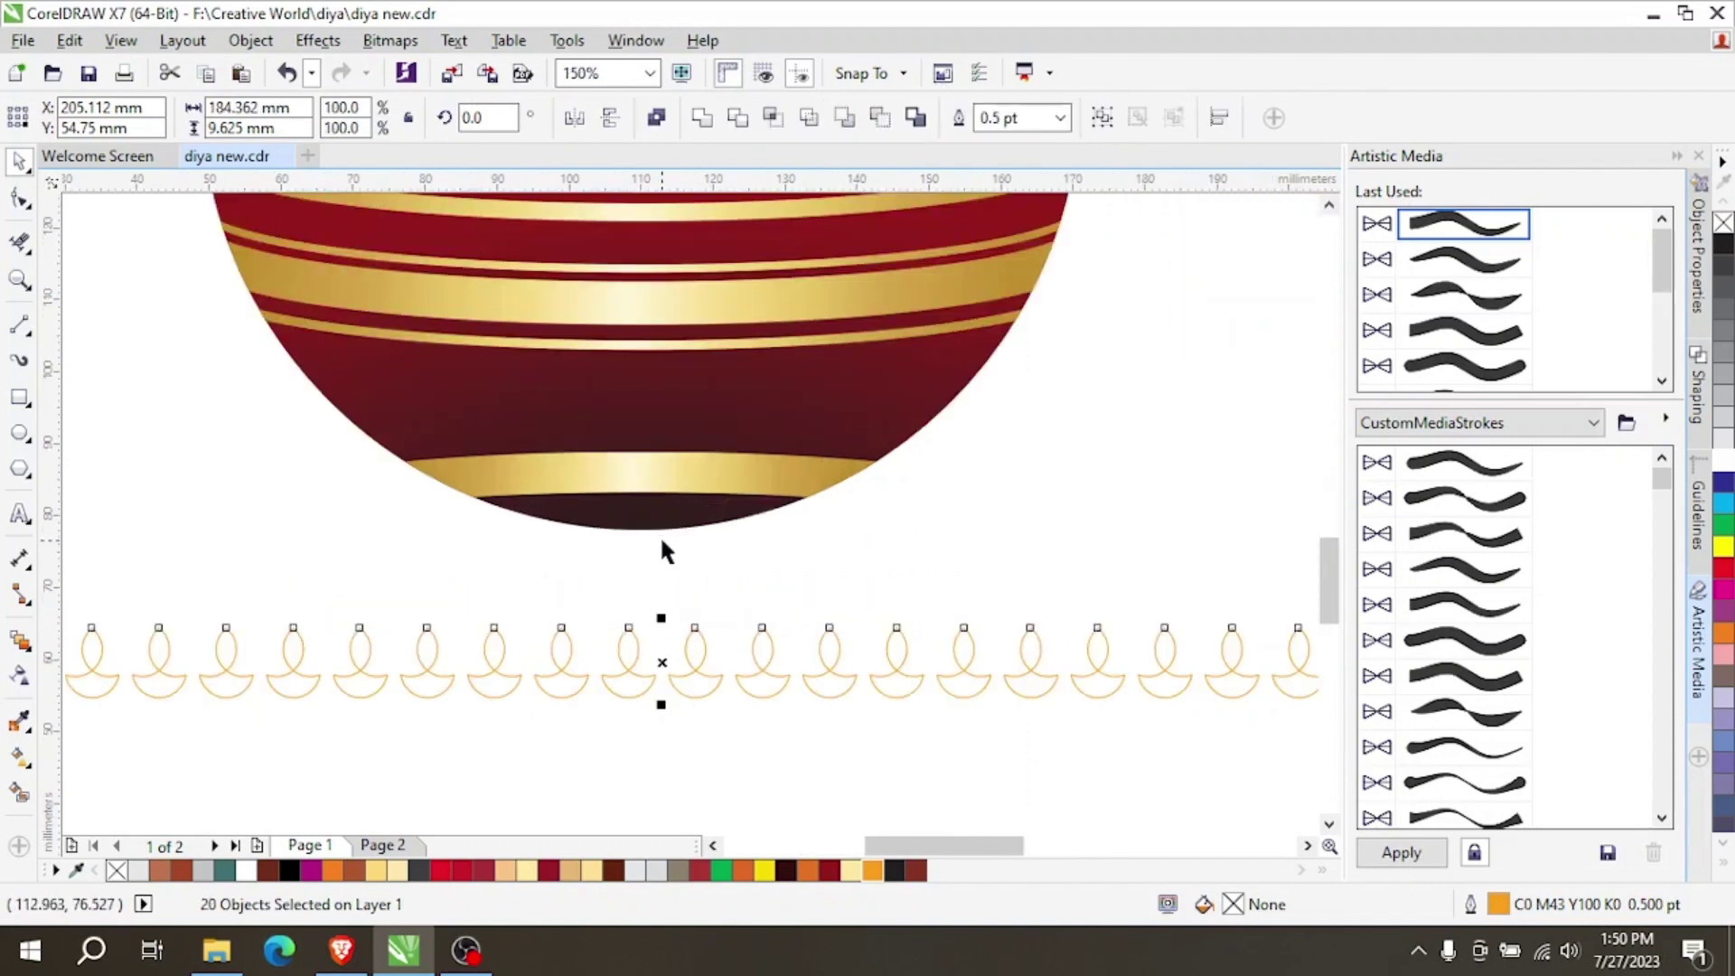
{"action": "key", "text": "ctrl+g"}
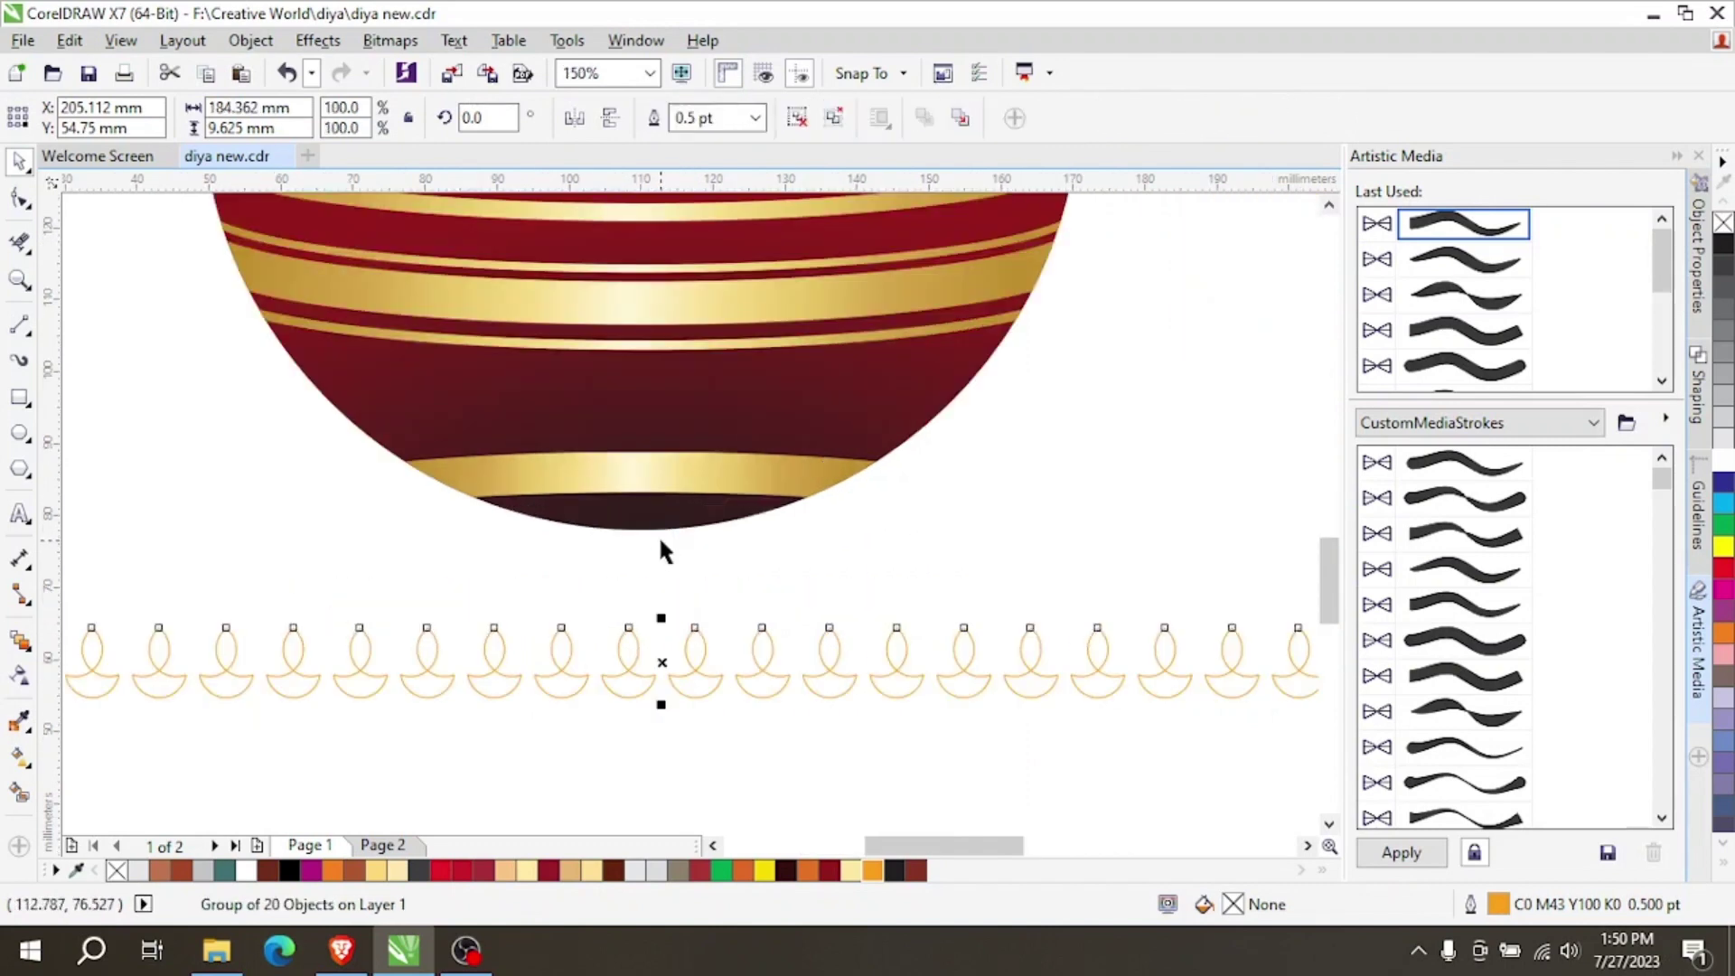
{"action": "scroll", "coordinate": [662, 549], "scroll_direction": "down", "scroll_amount": 2}
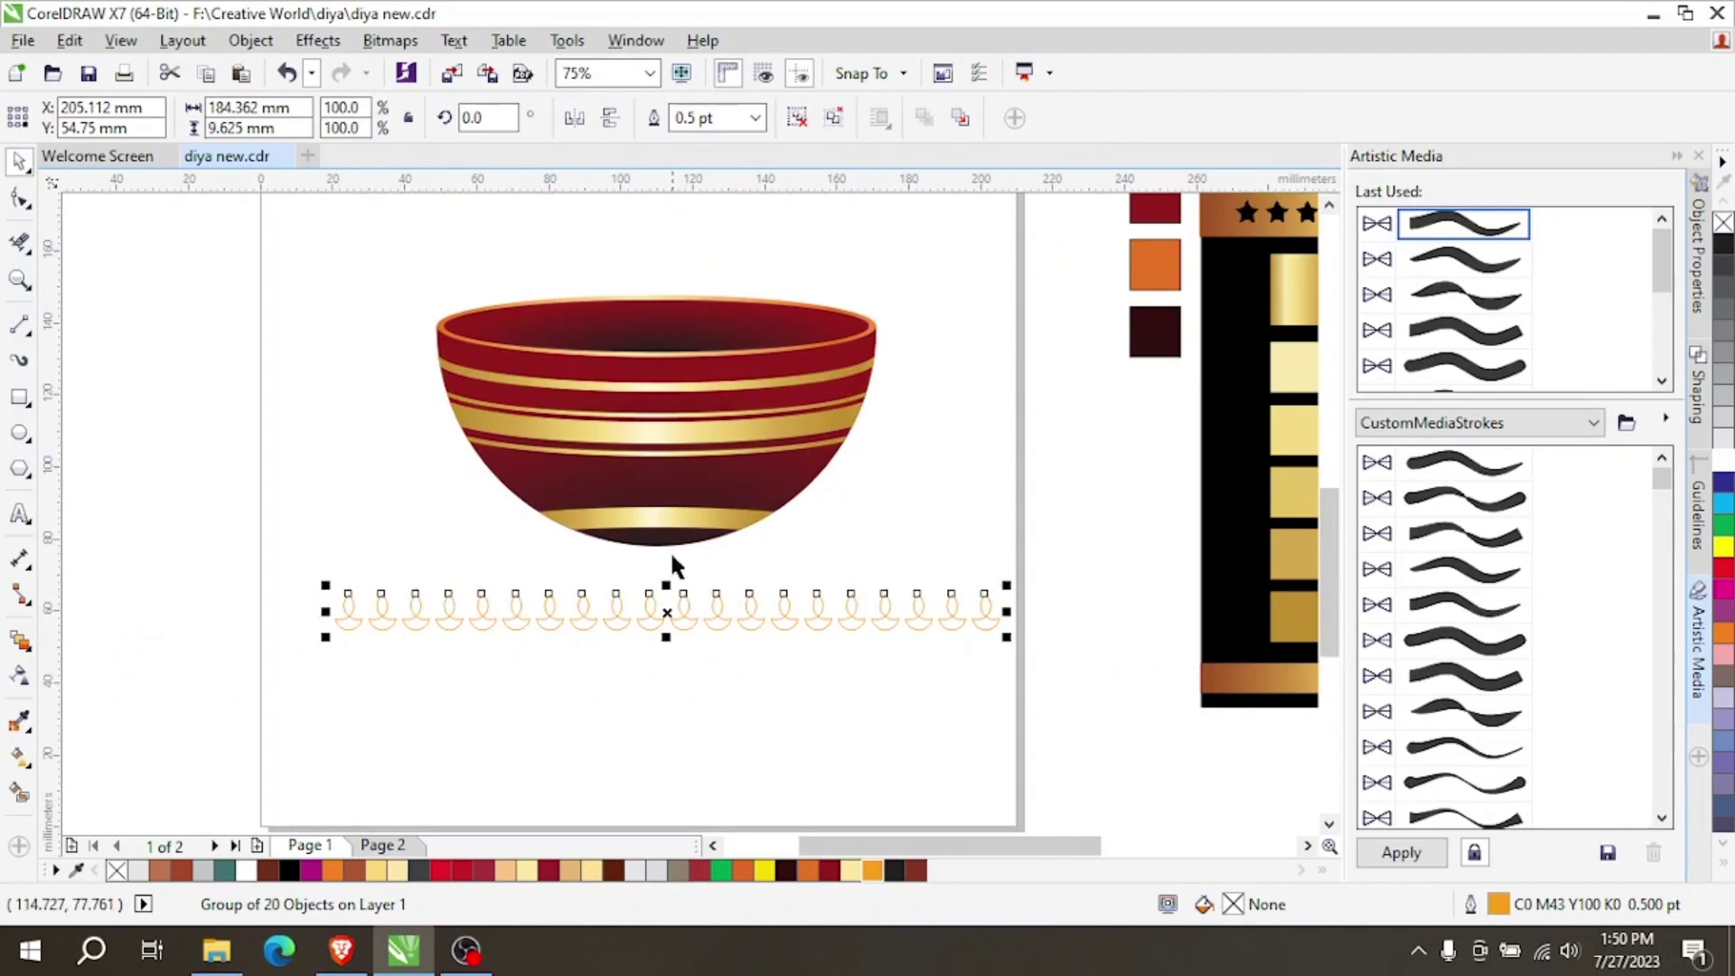
{"action": "scroll", "coordinate": [673, 565], "scroll_direction": "up", "scroll_amount": 2}
{"action": "left_click_drag", "start_coordinate": [700, 673], "coordinate": [705, 695]}
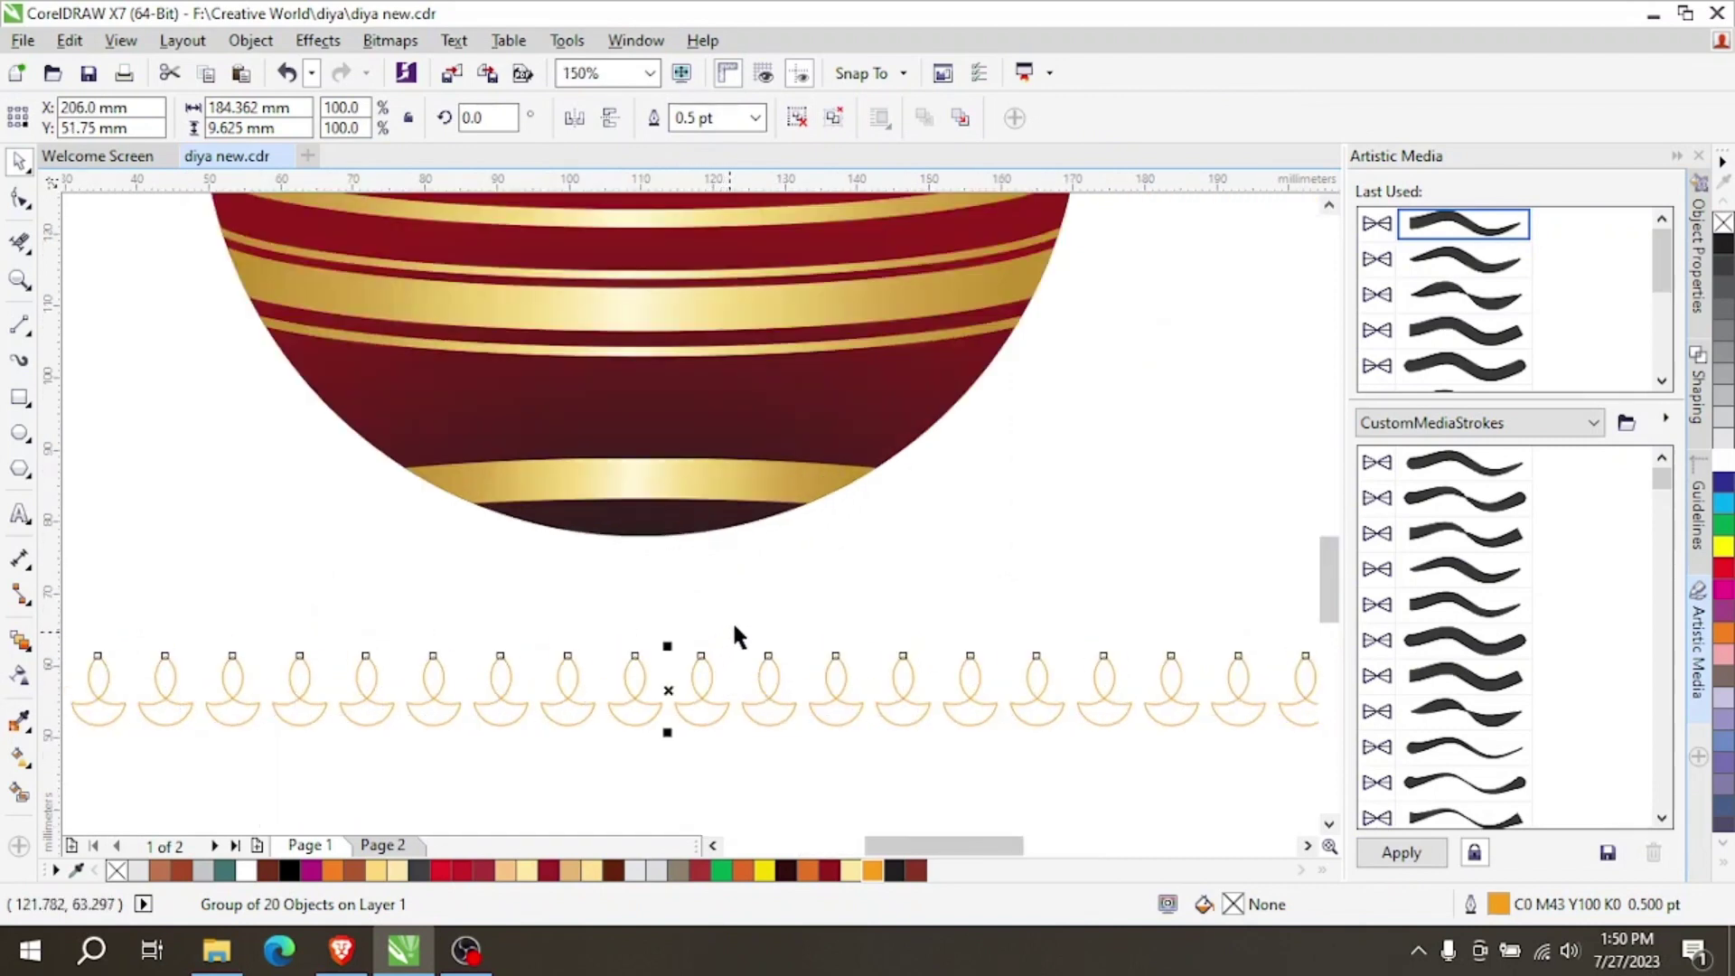
Place a copy of the bowl's wide gold band about 2.8 mm straight below the original.
{"action": "scroll", "coordinate": [884, 611], "scroll_direction": "down", "scroll_amount": 2}
{"action": "scroll", "coordinate": [759, 461], "scroll_direction": "up", "scroll_amount": 2}
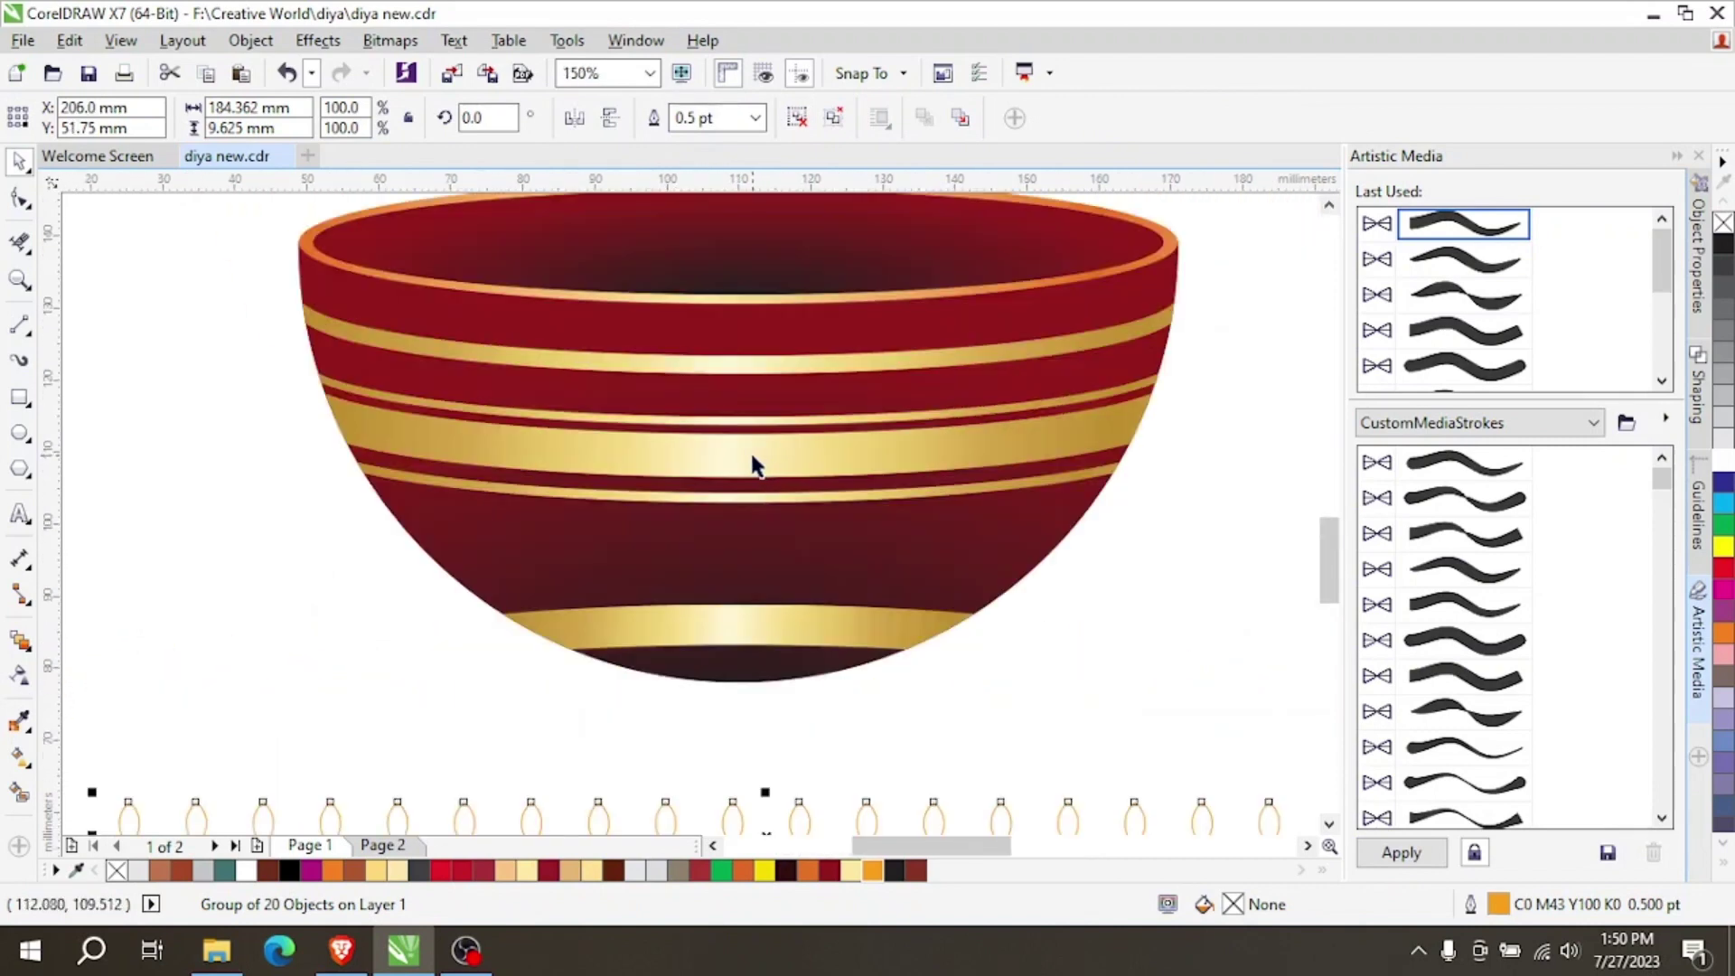
{"action": "left_click", "coordinate": [751, 454], "text": "ctrl"}
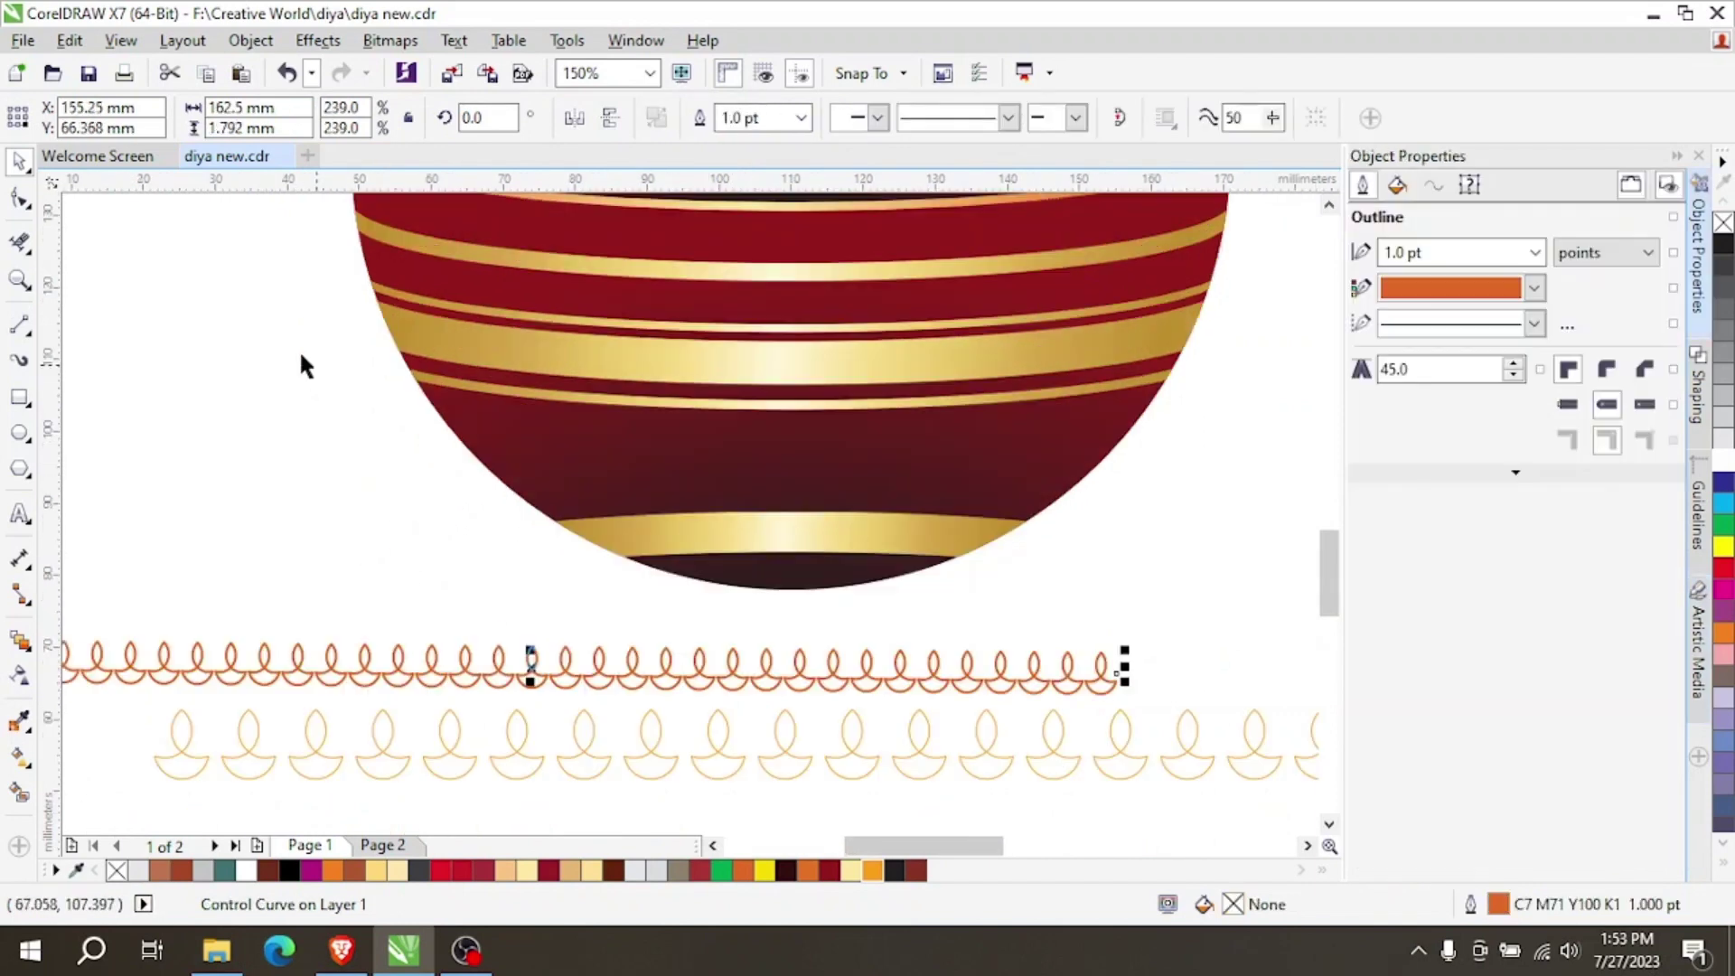
{"action": "left_click", "coordinate": [300, 349]}
{"action": "left_click", "coordinate": [701, 368], "text": "ctrl"}
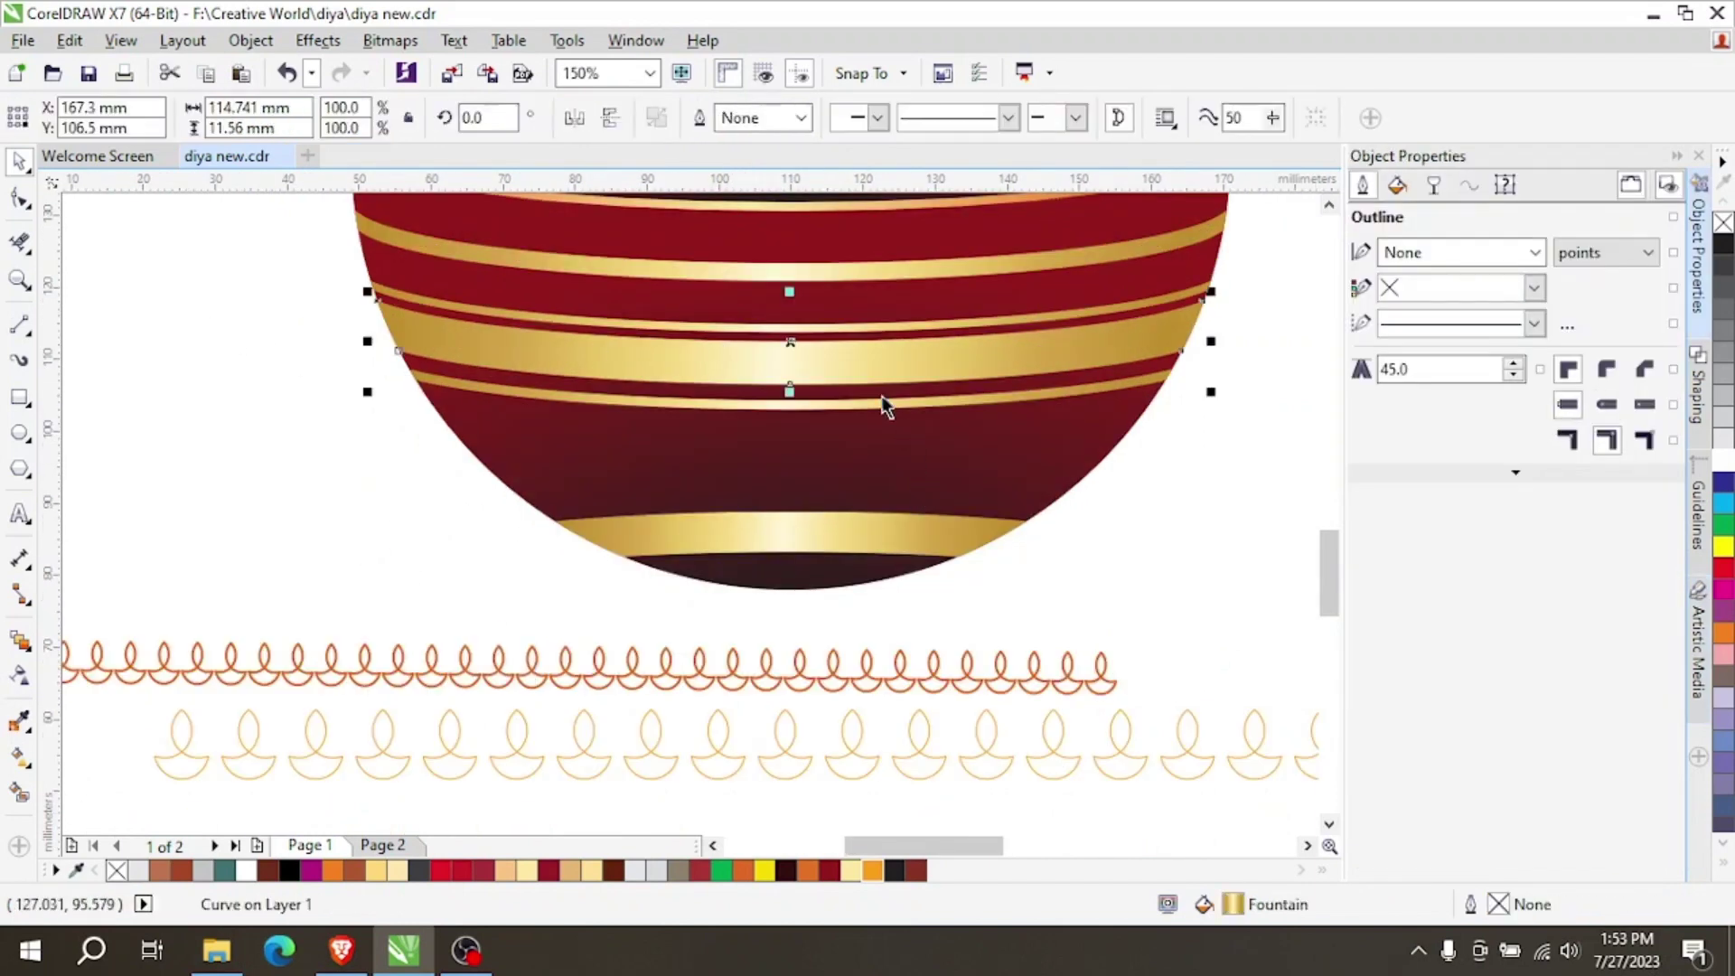
{"action": "scroll", "coordinate": [822, 359], "scroll_direction": "up", "scroll_amount": 2}
{"action": "scroll", "coordinate": [823, 367], "scroll_direction": "down", "scroll_amount": 4}
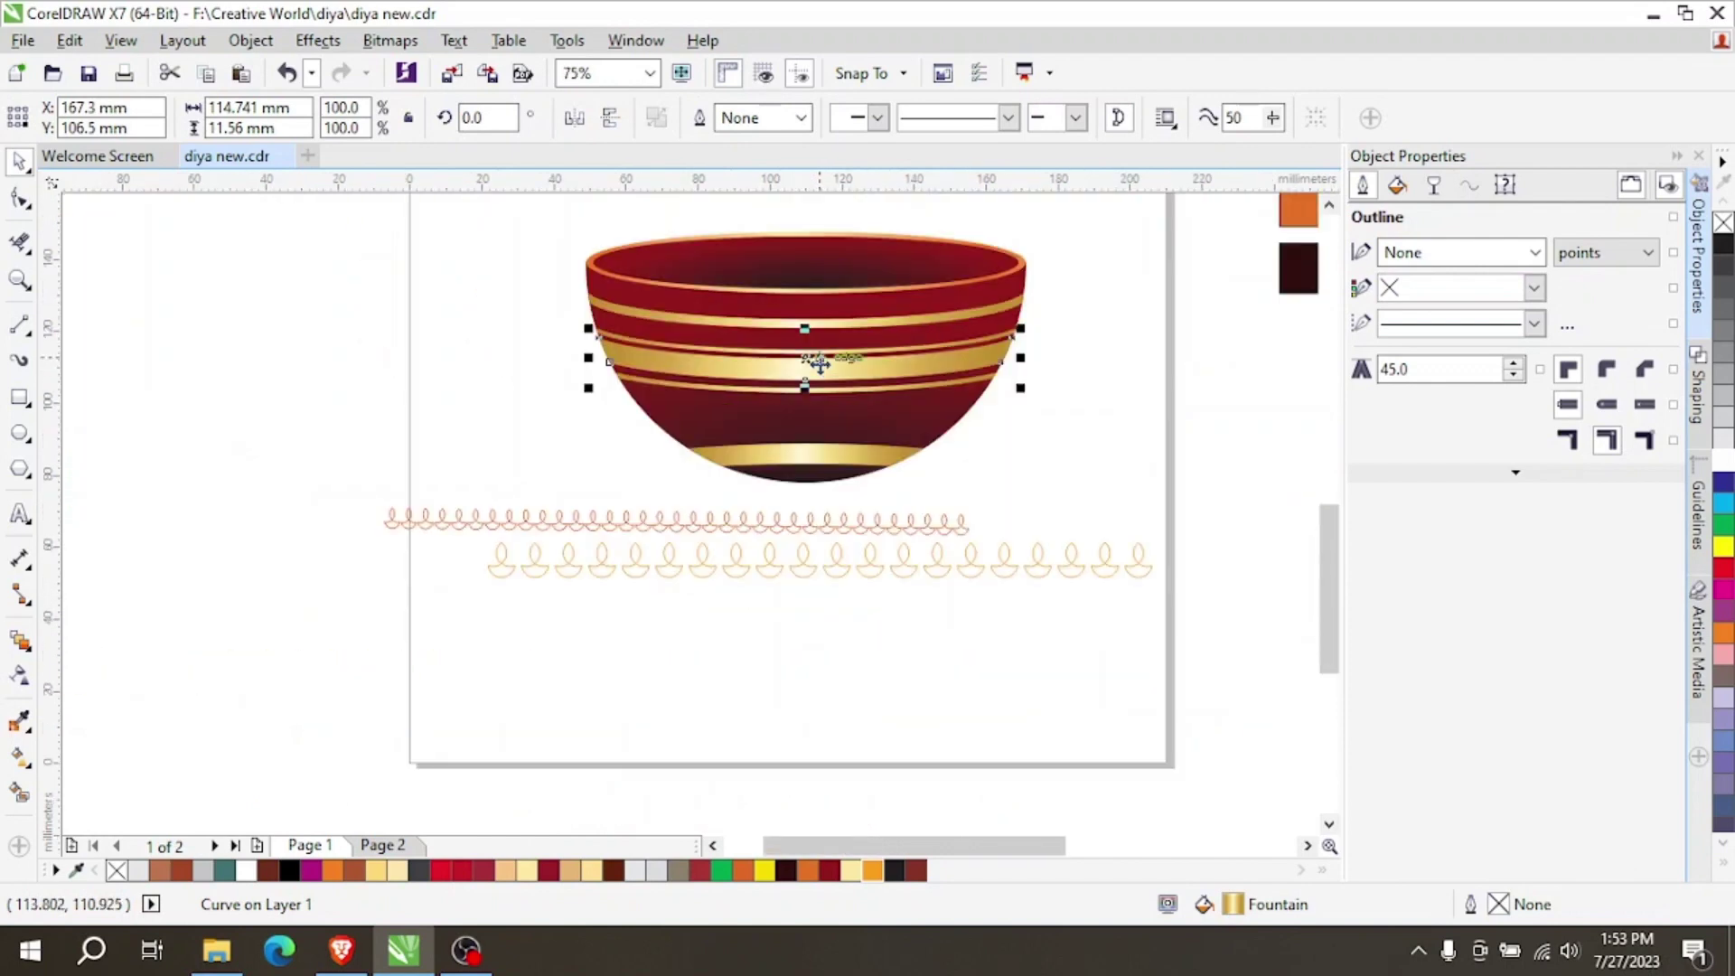
{"action": "scroll", "coordinate": [821, 361], "scroll_direction": "up", "scroll_amount": 4}
{"action": "scroll", "coordinate": [819, 372], "scroll_direction": "down", "scroll_amount": 2}
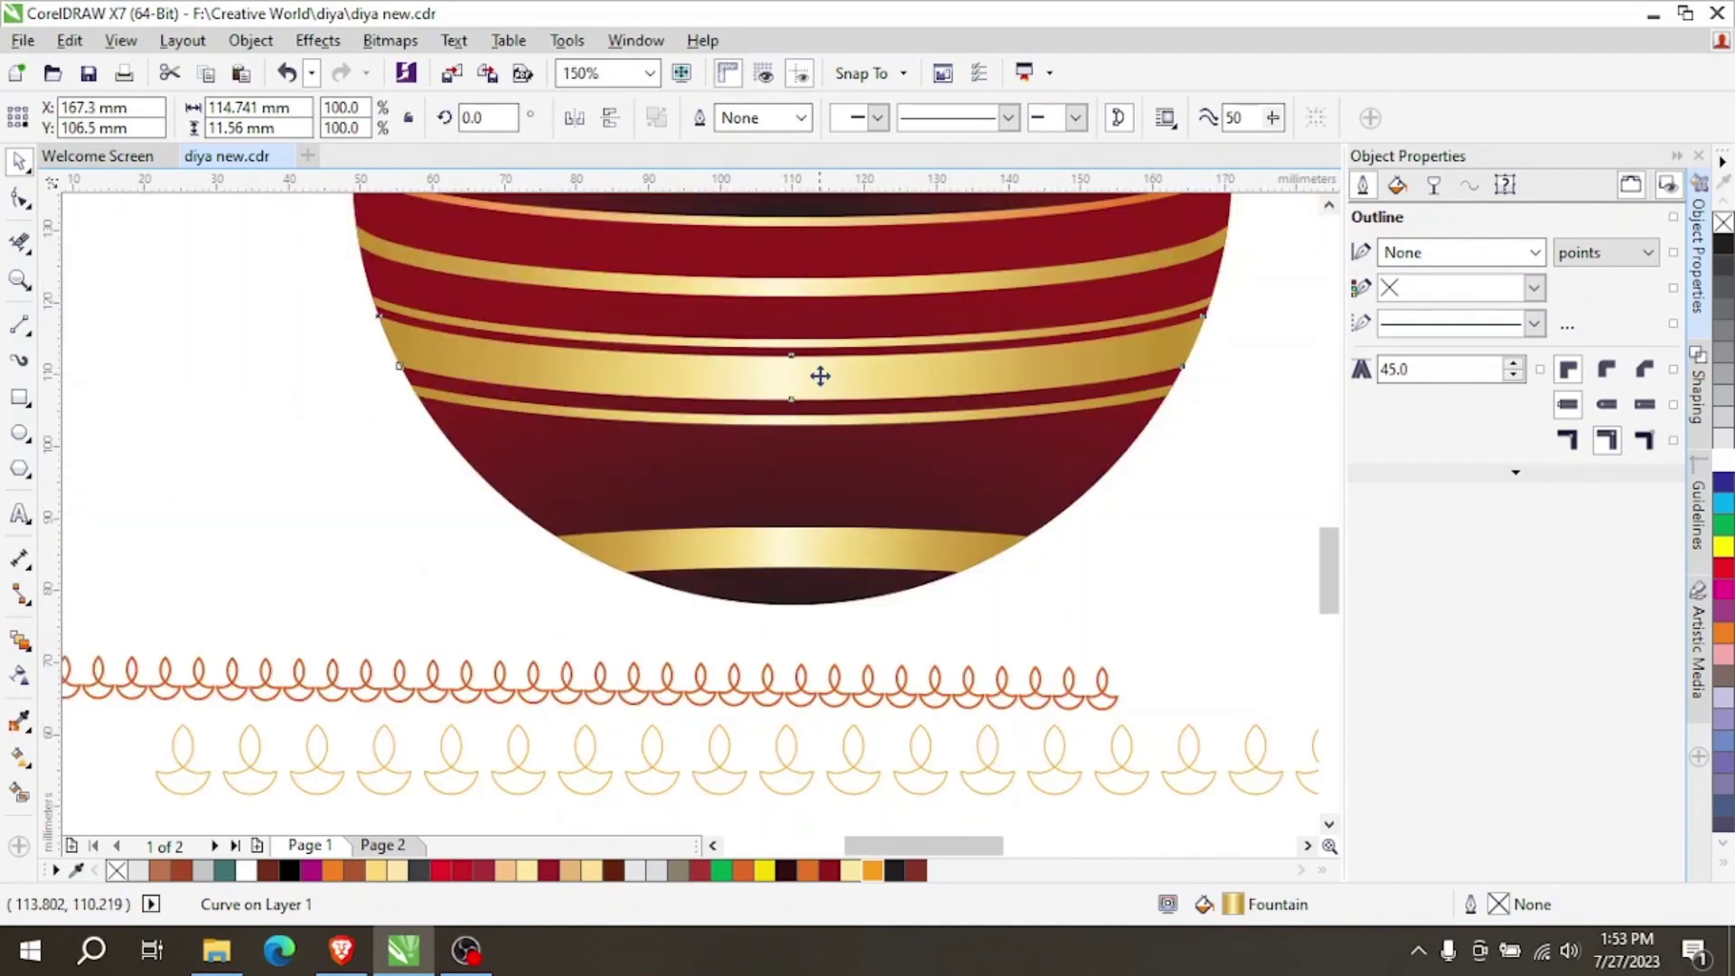
{"action": "left_click_drag", "start_coordinate": [820, 375], "coordinate": [822, 387]}
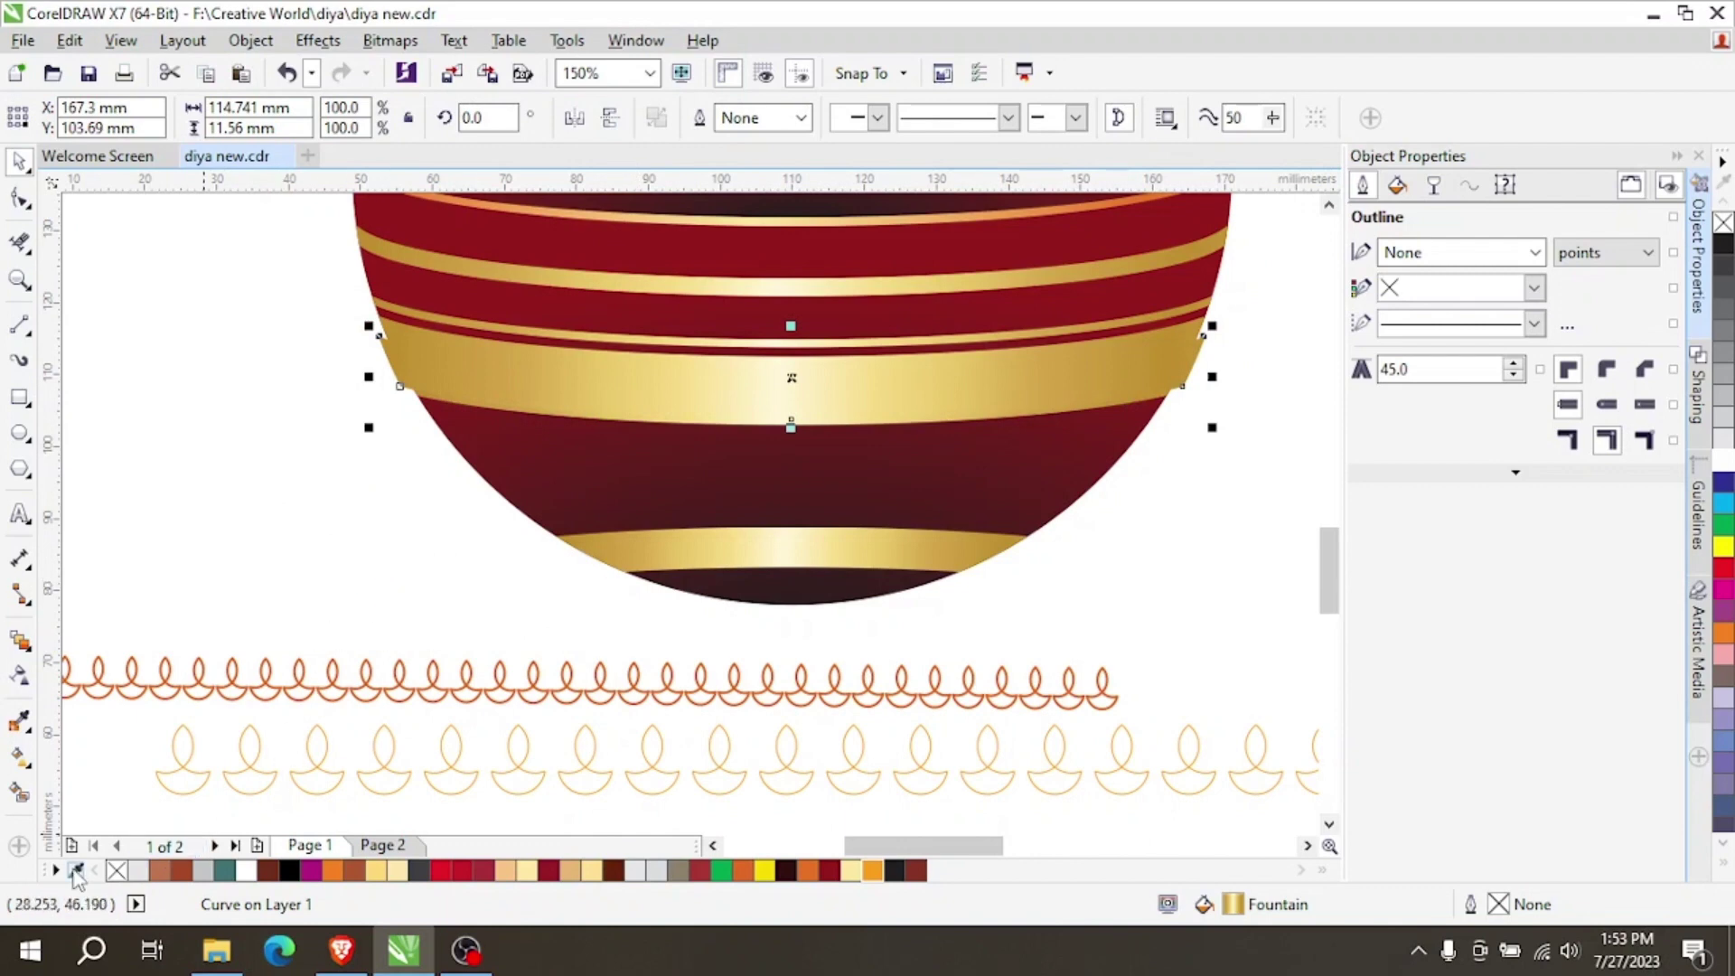
Give the band copy a black hairline outline and no fill, and open its nodes for editing.
{"action": "right_click", "coordinate": [267, 869]}
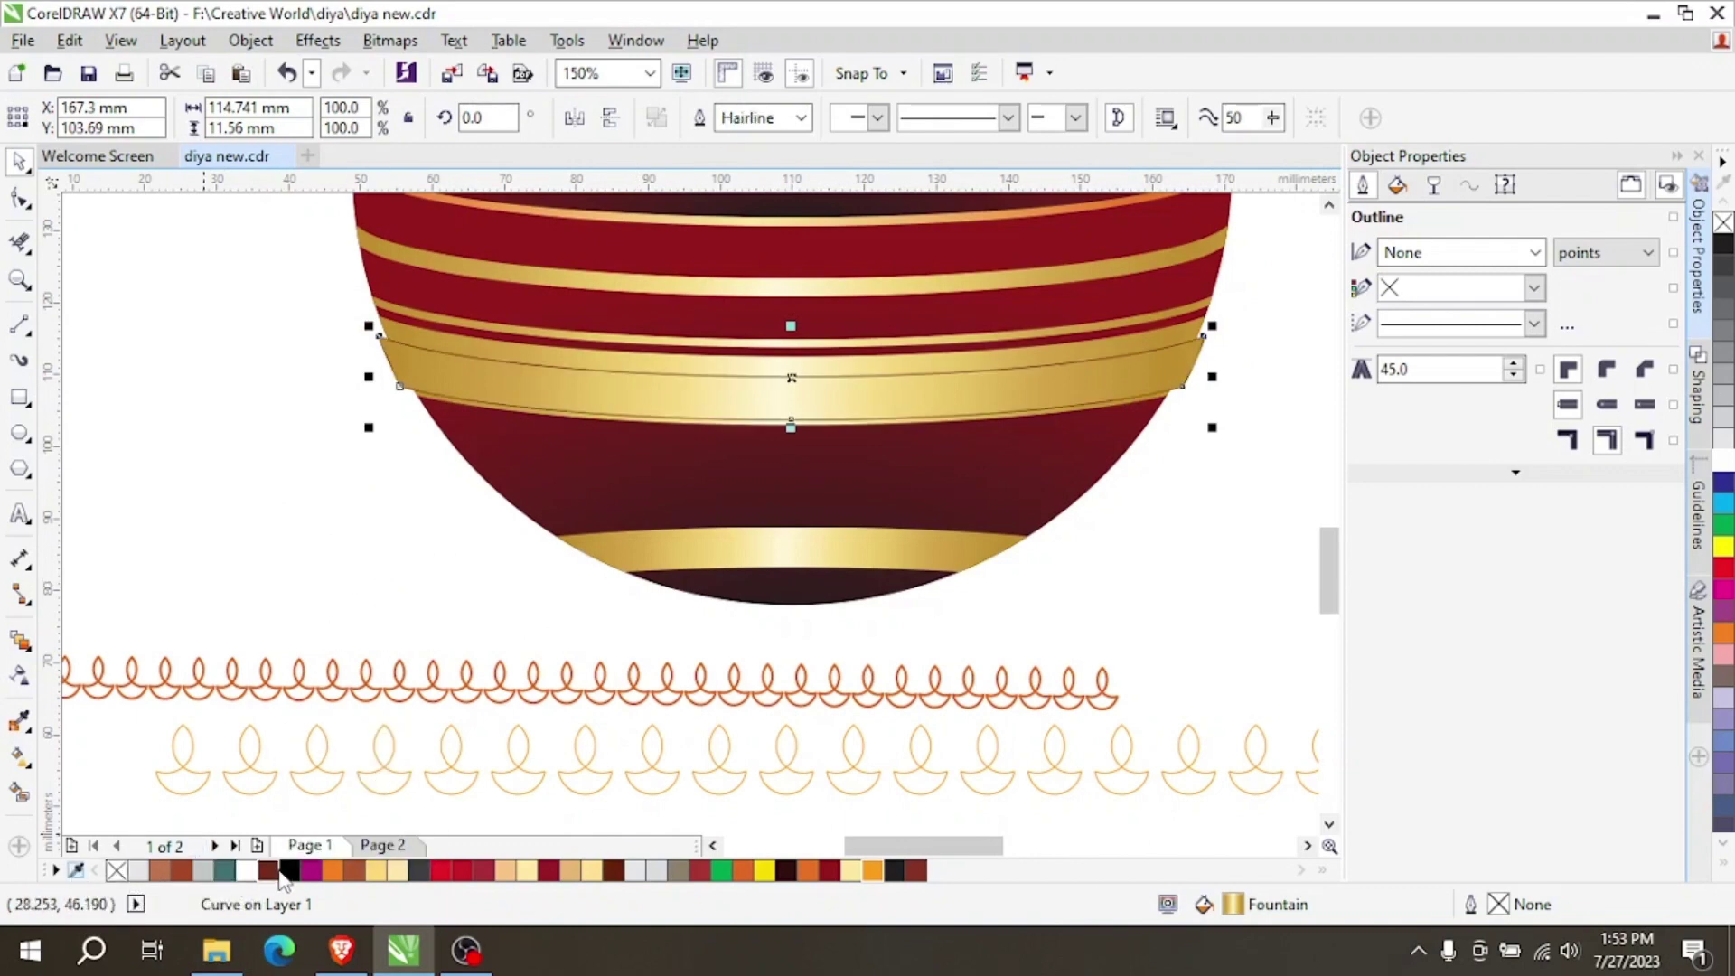
{"action": "right_click", "coordinate": [289, 869]}
{"action": "left_click", "coordinate": [116, 869]}
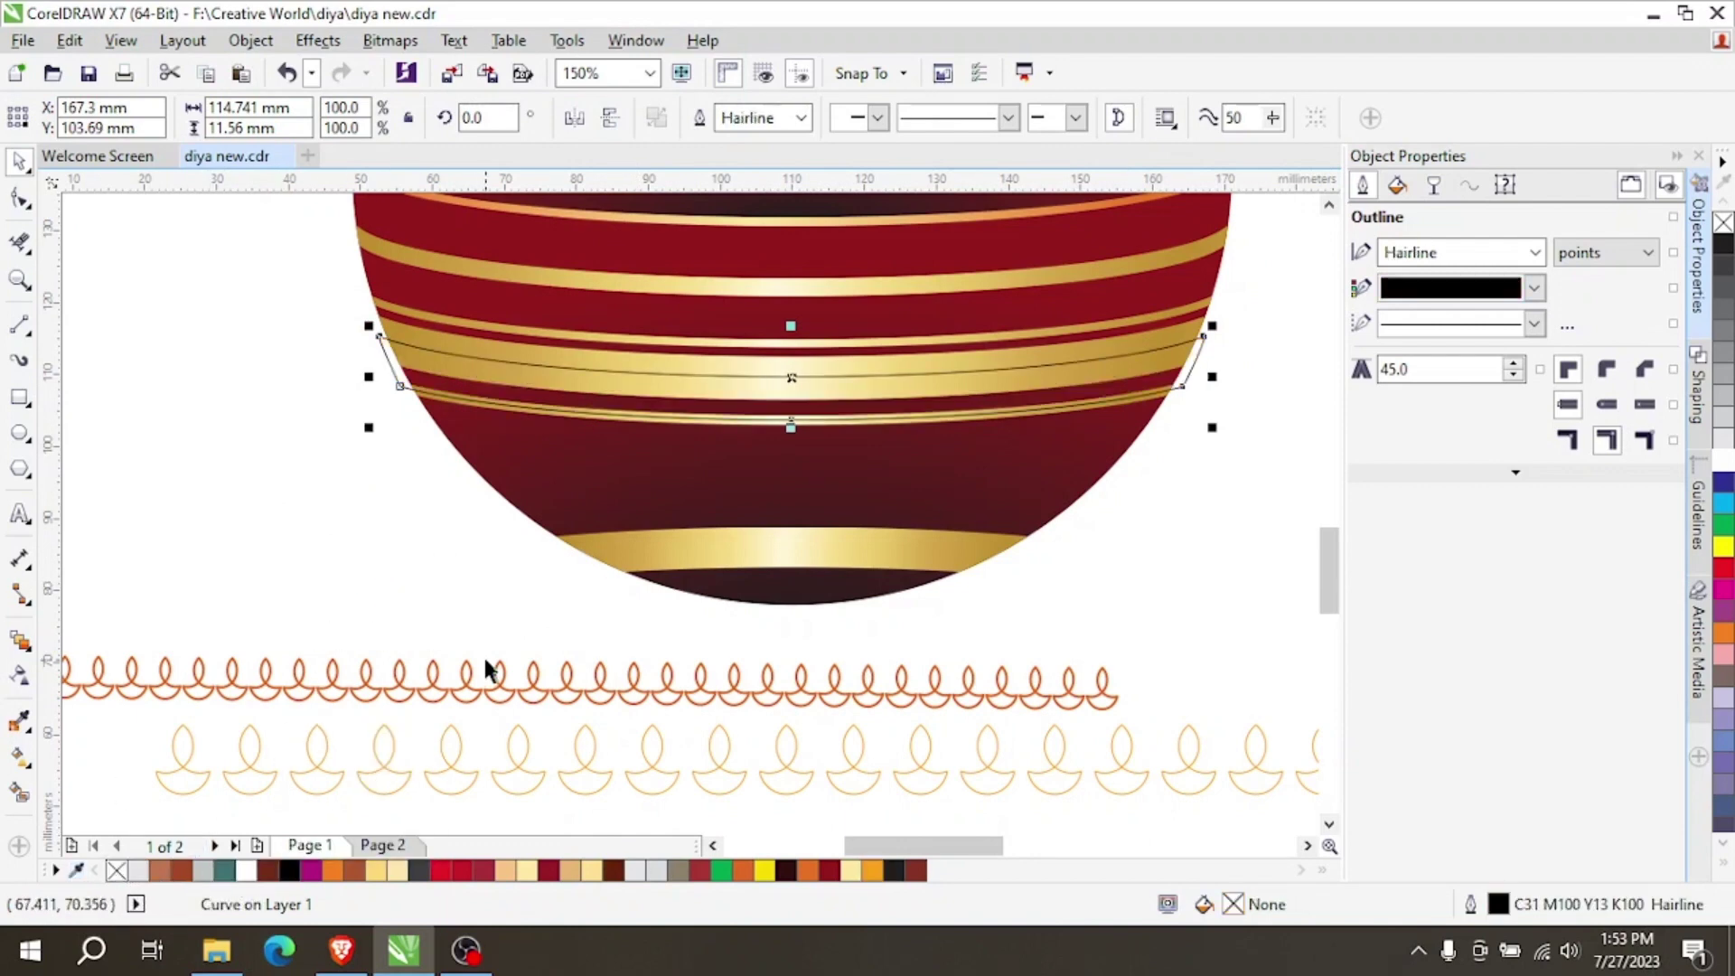
{"action": "scroll", "coordinate": [511, 380], "scroll_direction": "up", "scroll_amount": 1}
{"action": "key", "text": "F10"}
{"action": "scroll", "coordinate": [378, 386], "scroll_direction": "down", "scroll_amount": 1}
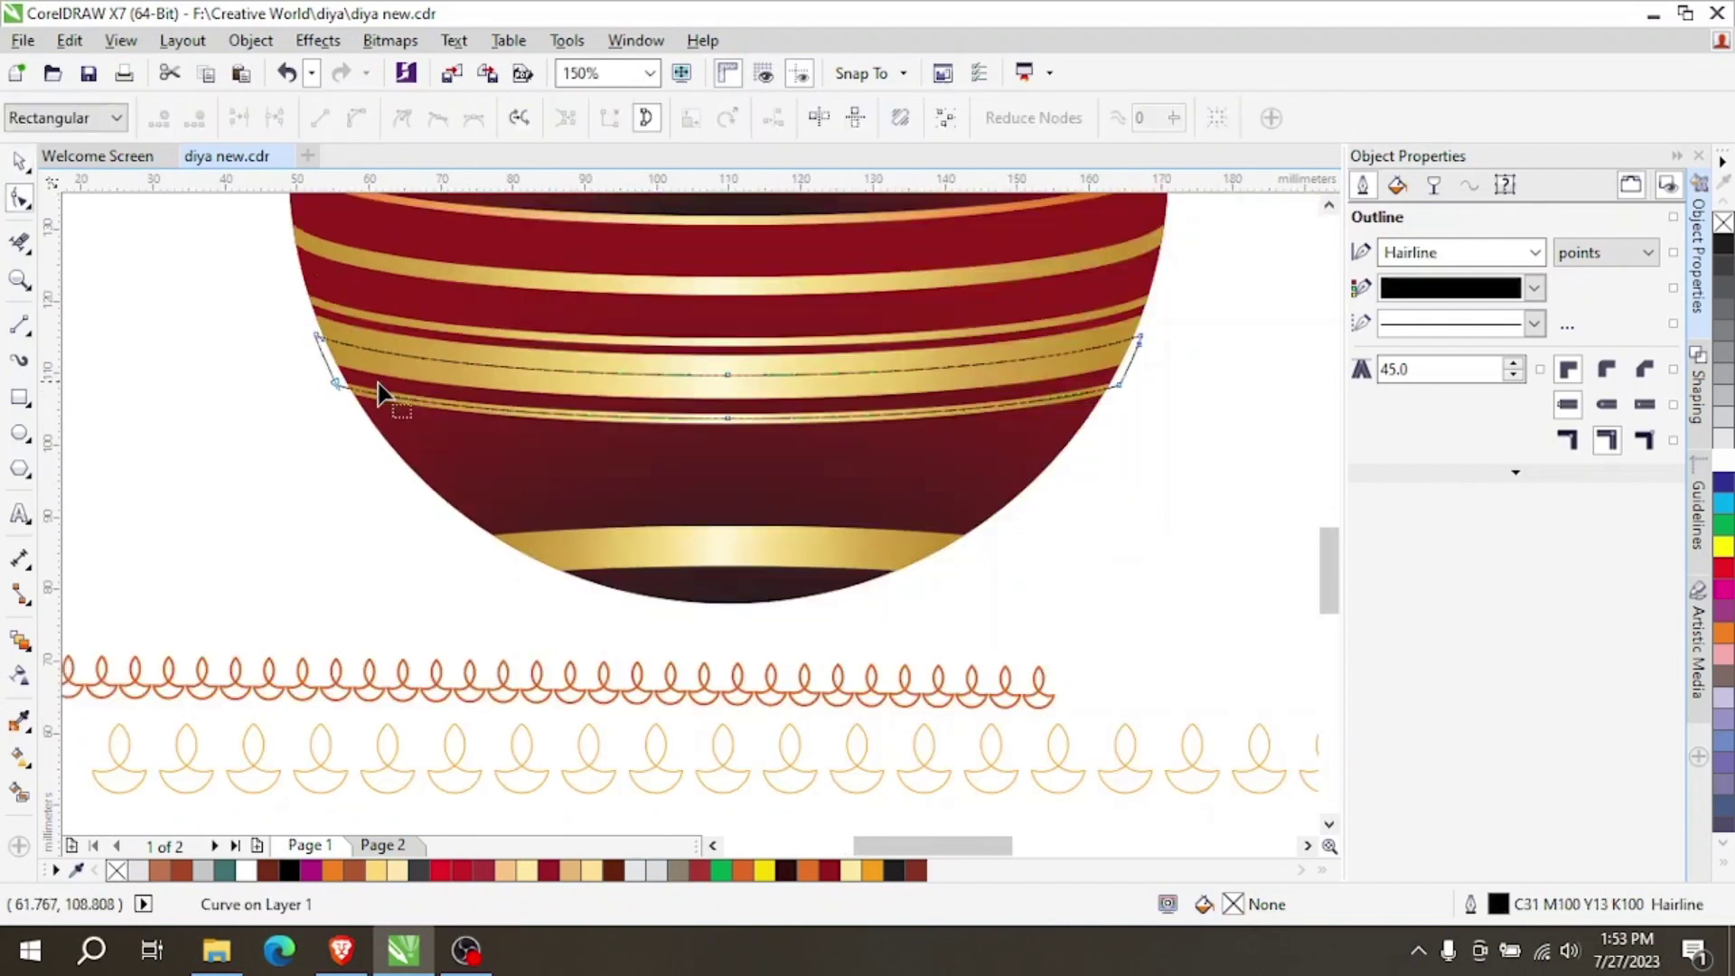
{"action": "left_click_drag", "start_coordinate": [304, 375], "coordinate": [1173, 488]}
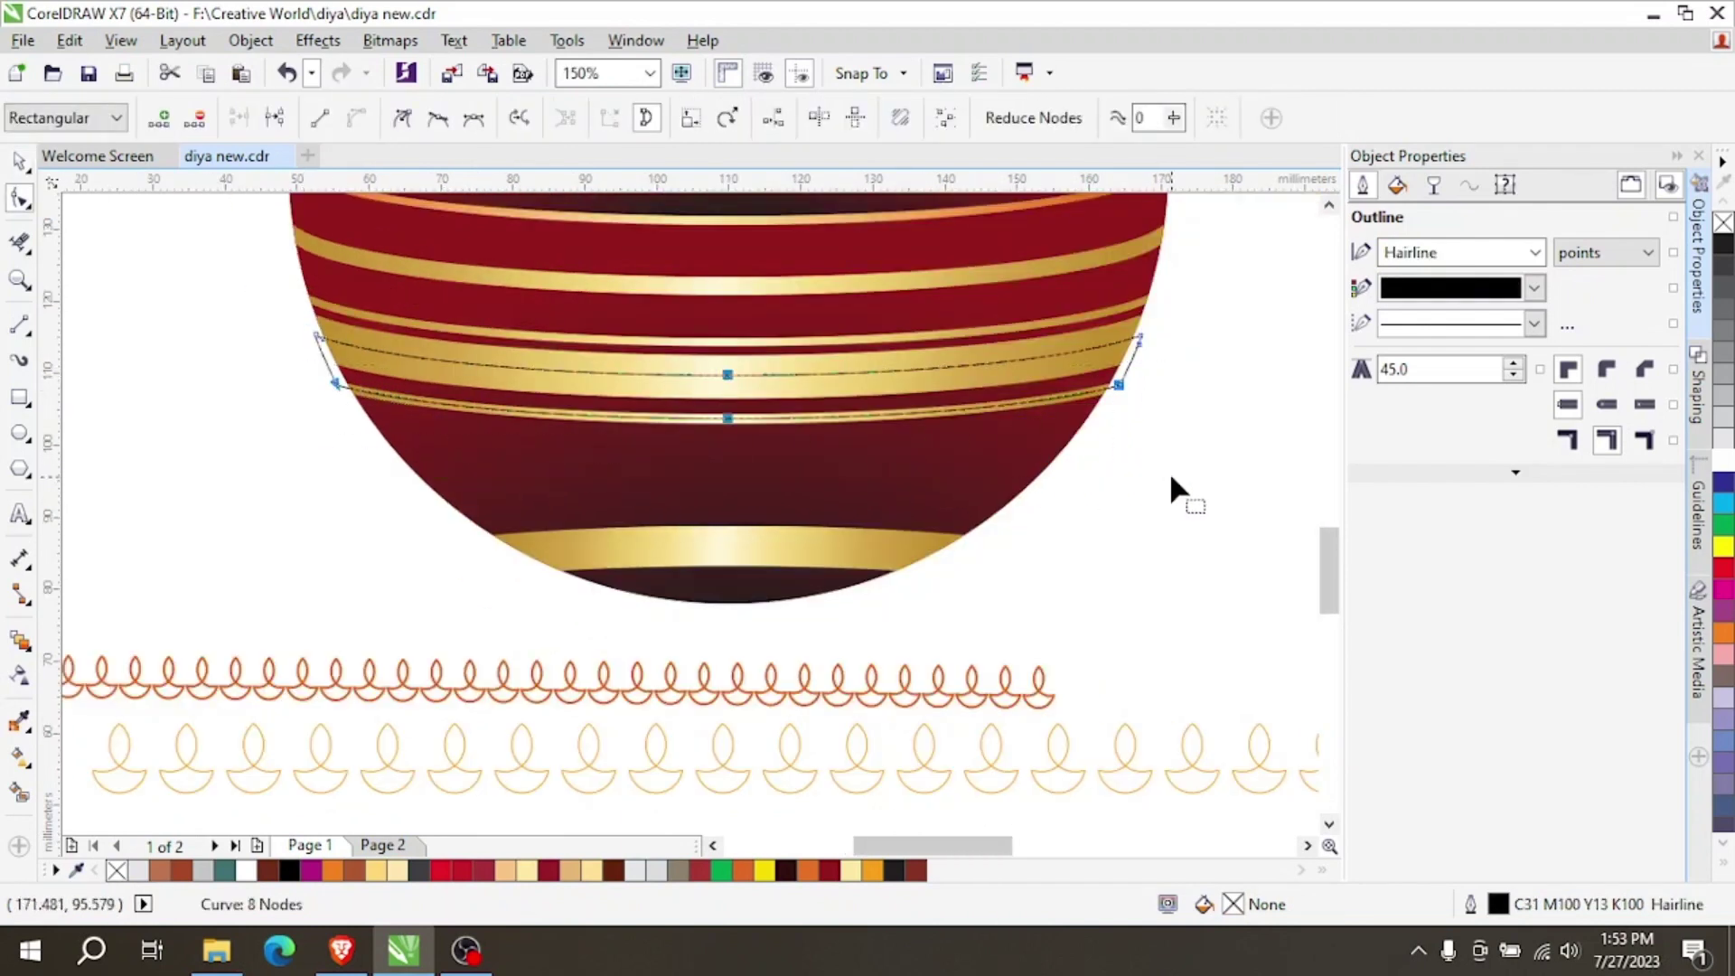
{"action": "key", "text": "Delete"}
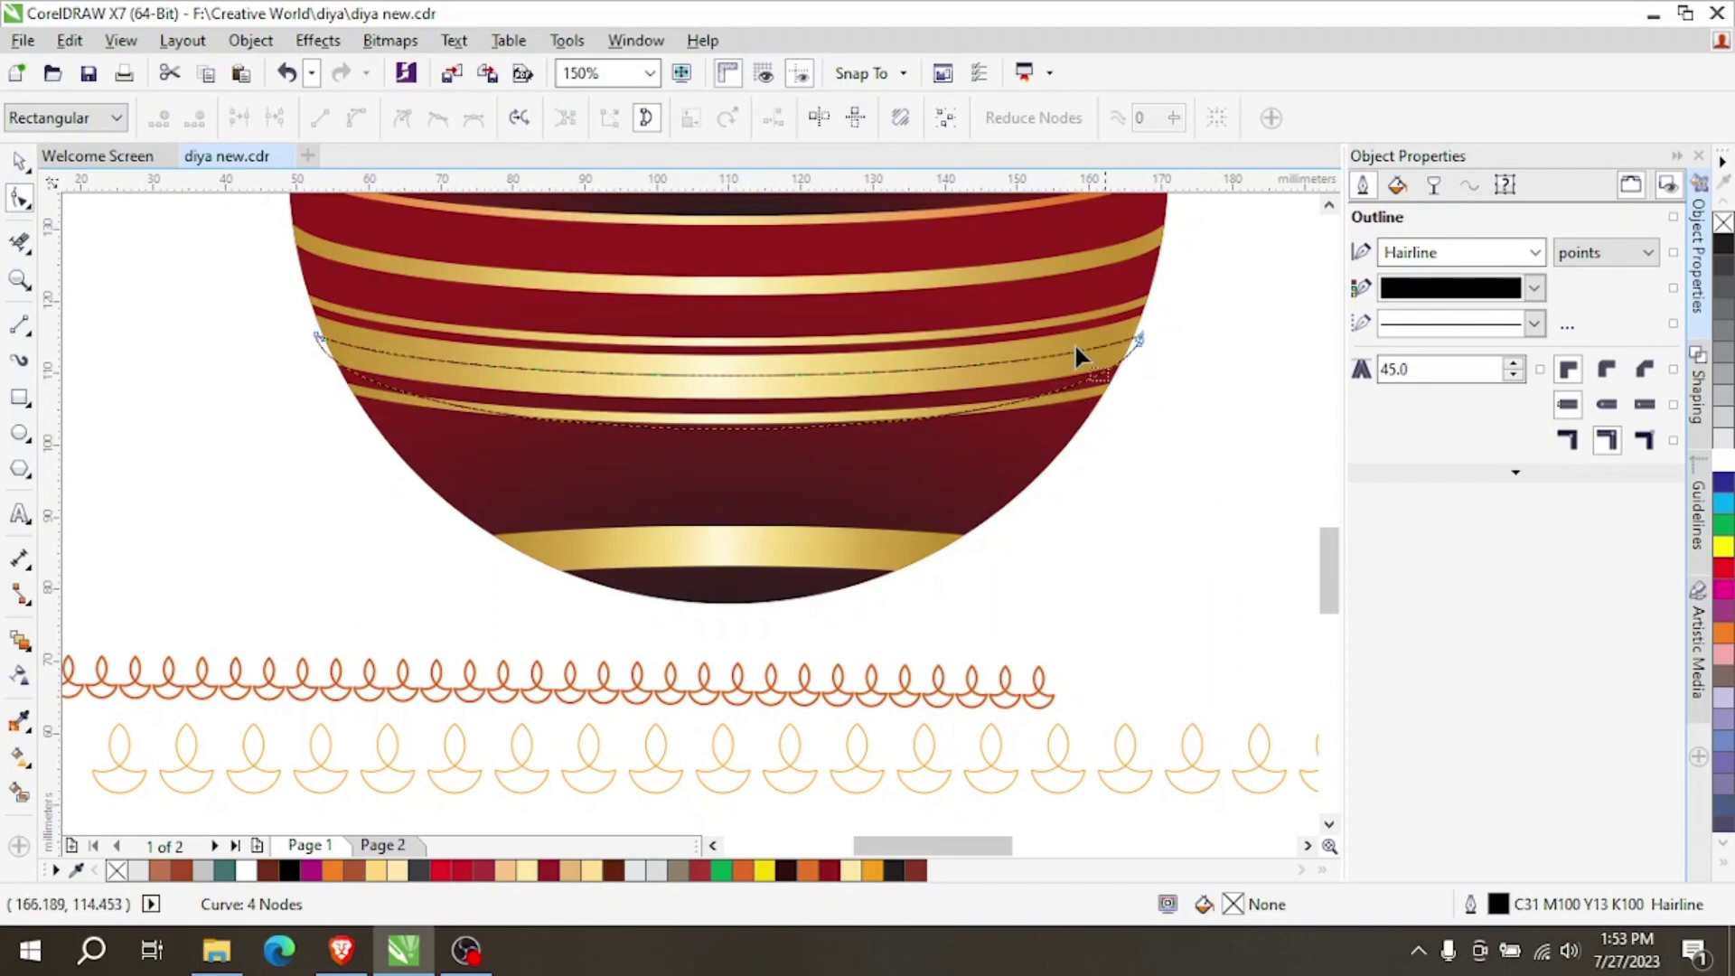
{"action": "scroll", "coordinate": [244, 323], "scroll_direction": "up", "scroll_amount": 1}
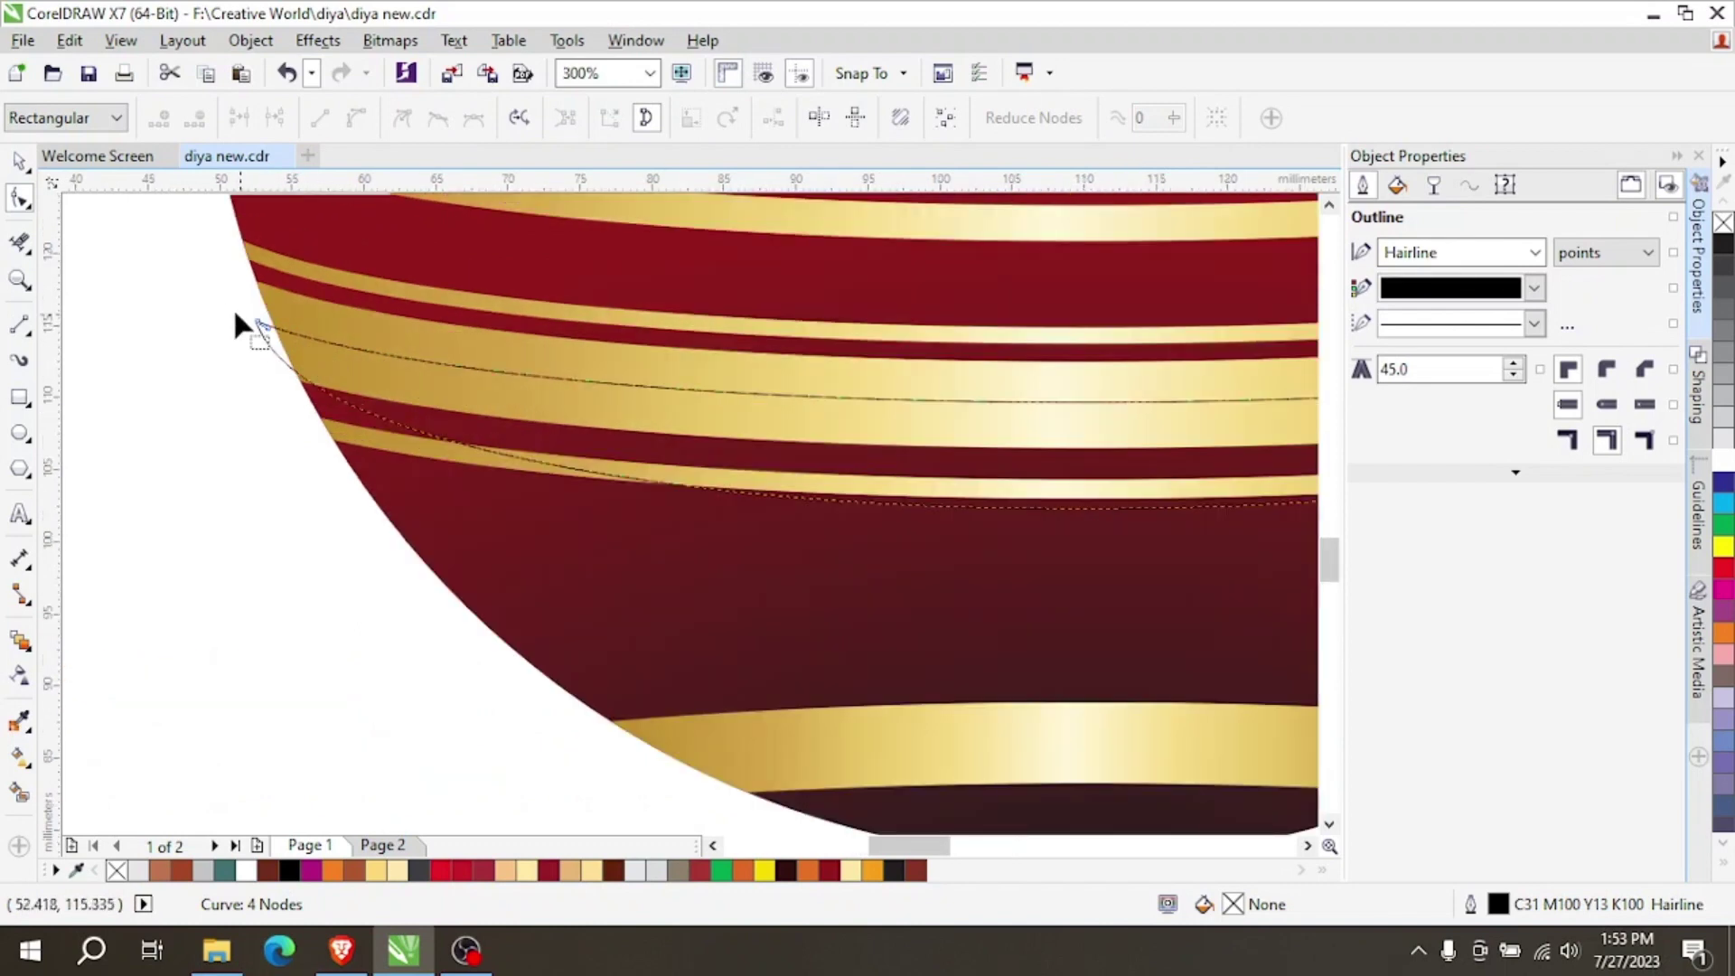
{"action": "scroll", "coordinate": [233, 314], "scroll_direction": "down", "scroll_amount": 1}
{"action": "key", "text": "ctrl+z"}
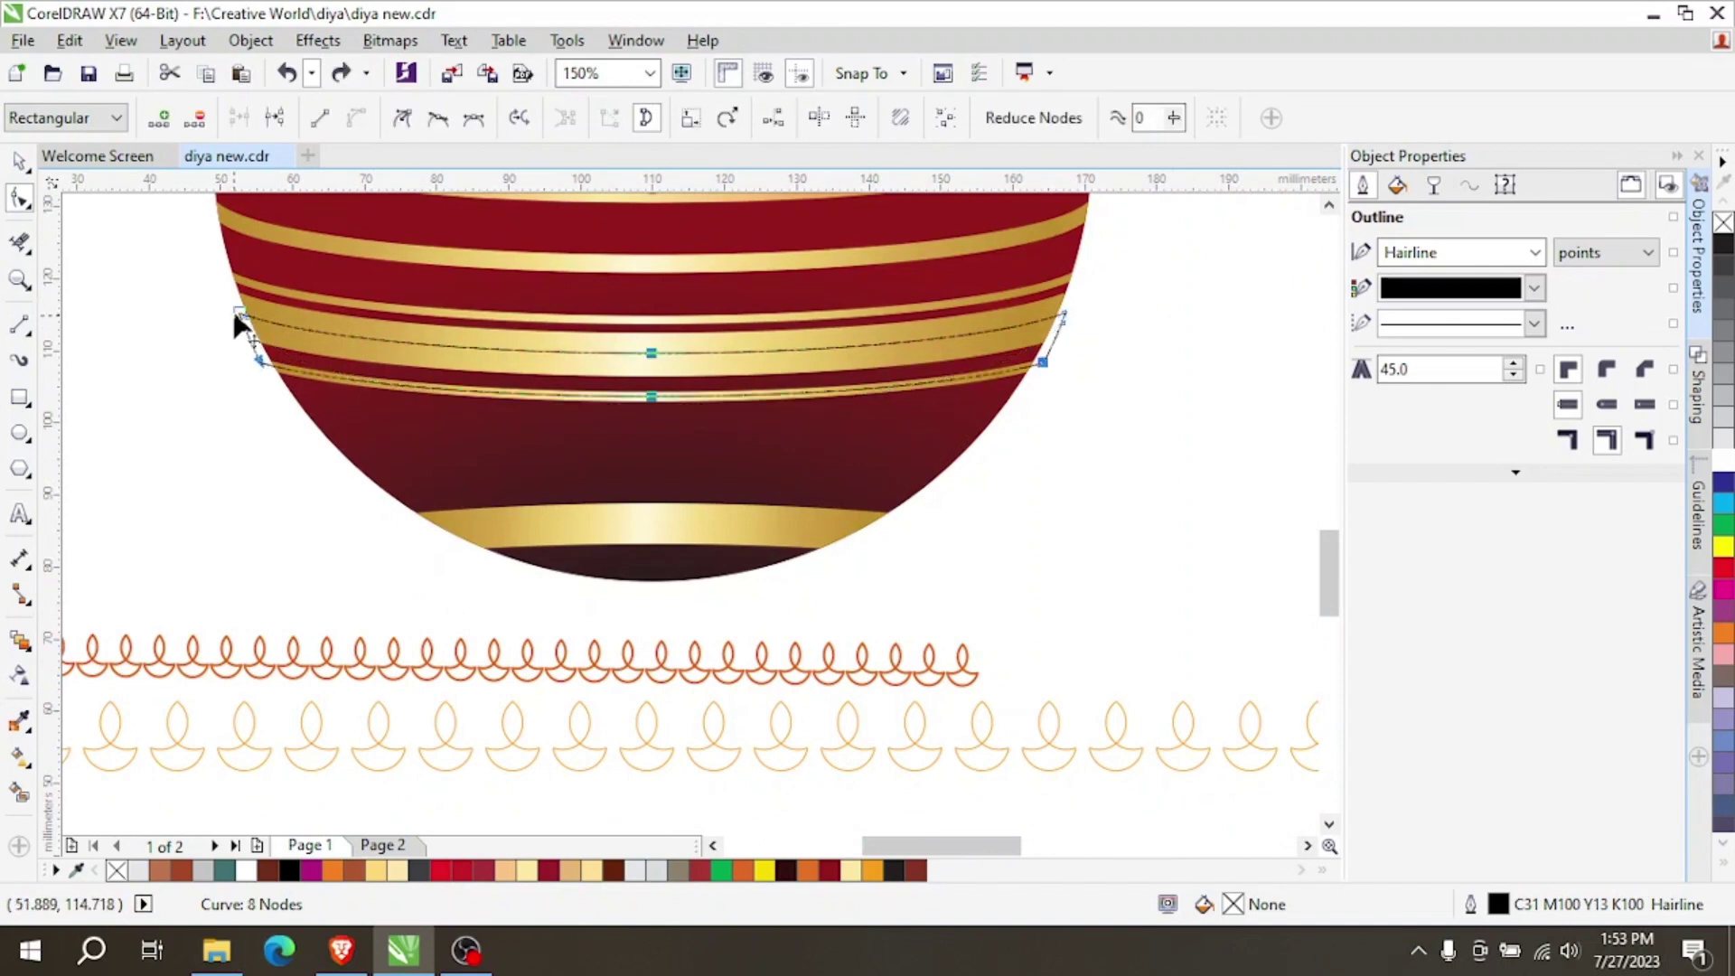
Break the band copy's curve apart at its upper corner nodes on both sides.
{"action": "left_click_drag", "start_coordinate": [214, 300], "coordinate": [395, 348]}
{"action": "left_click_drag", "start_coordinate": [1084, 340], "coordinate": [1083, 341]}
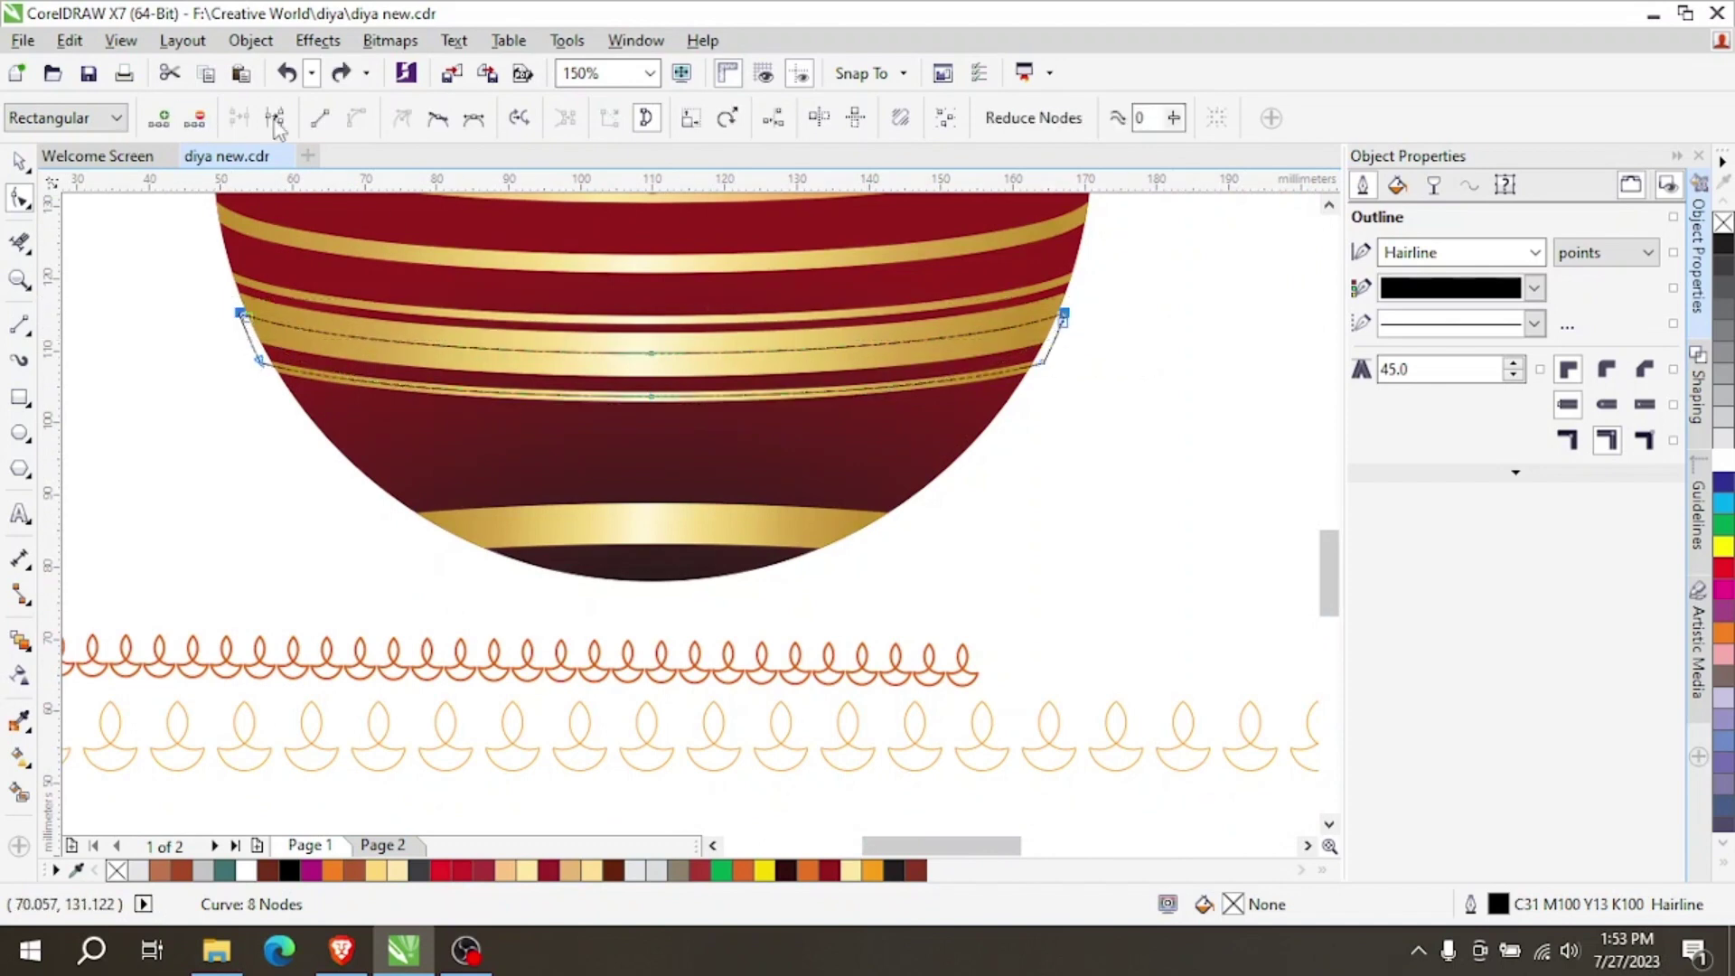
{"action": "left_click", "coordinate": [275, 119]}
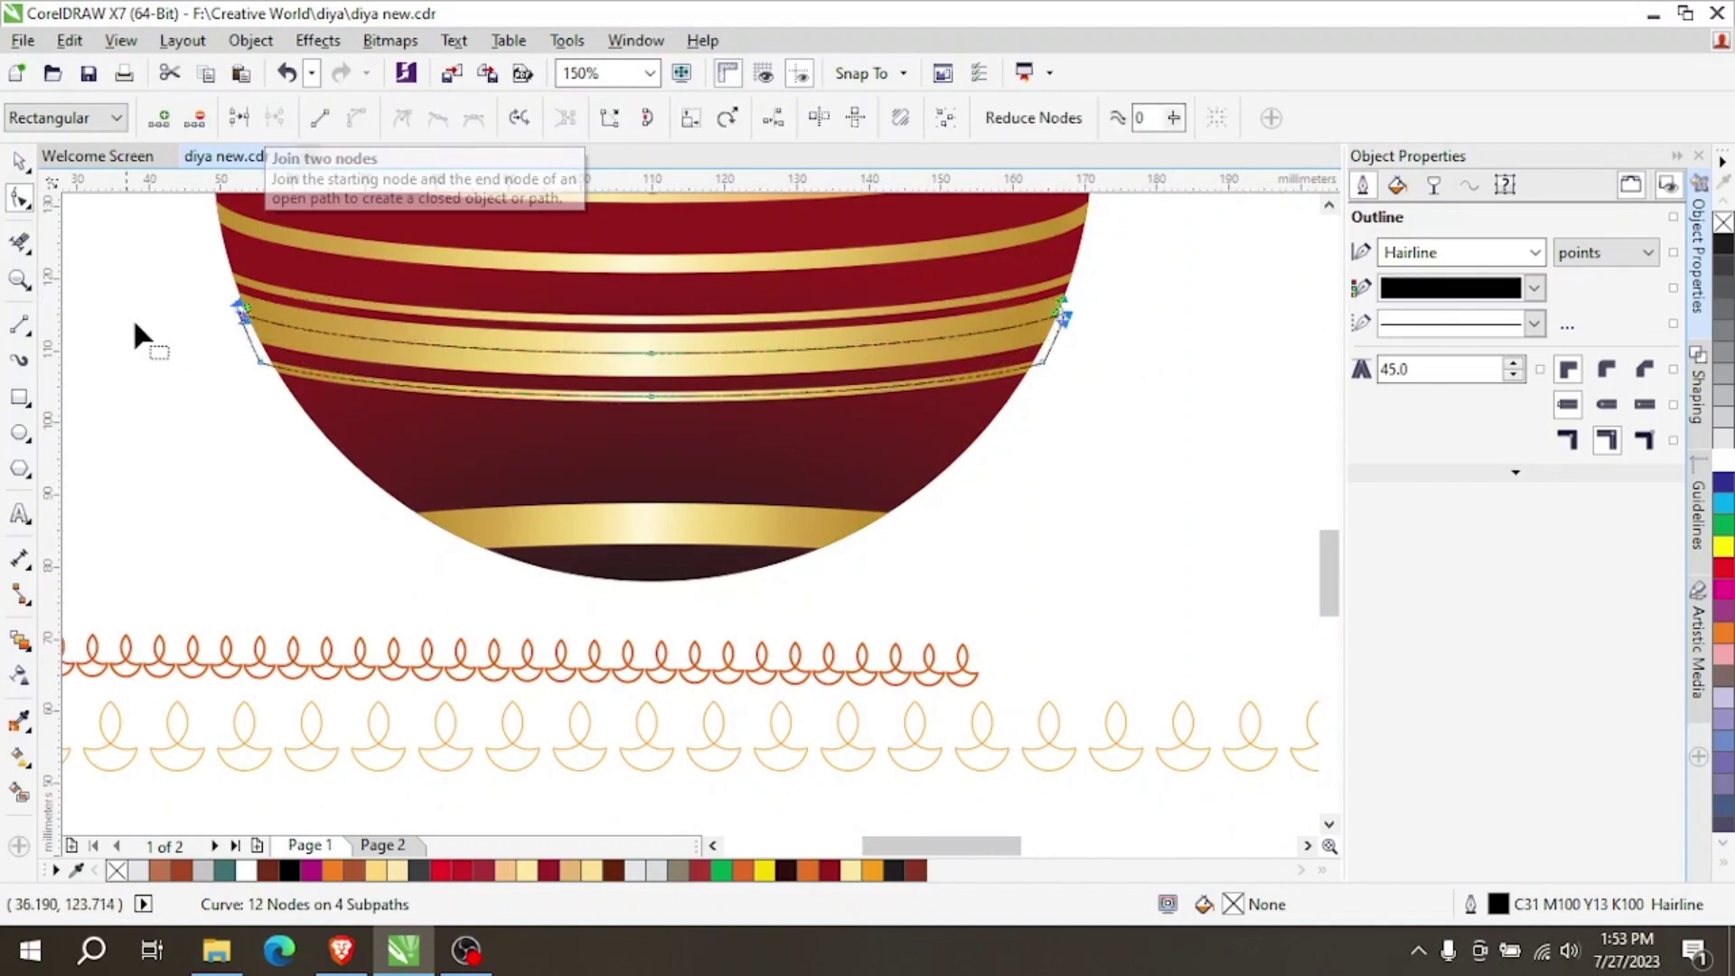
Delete the lower and side nodes of the band copy so only its upper arc is left across the gold band.
{"action": "double_click", "coordinate": [261, 363]}
{"action": "double_click", "coordinate": [1039, 365]}
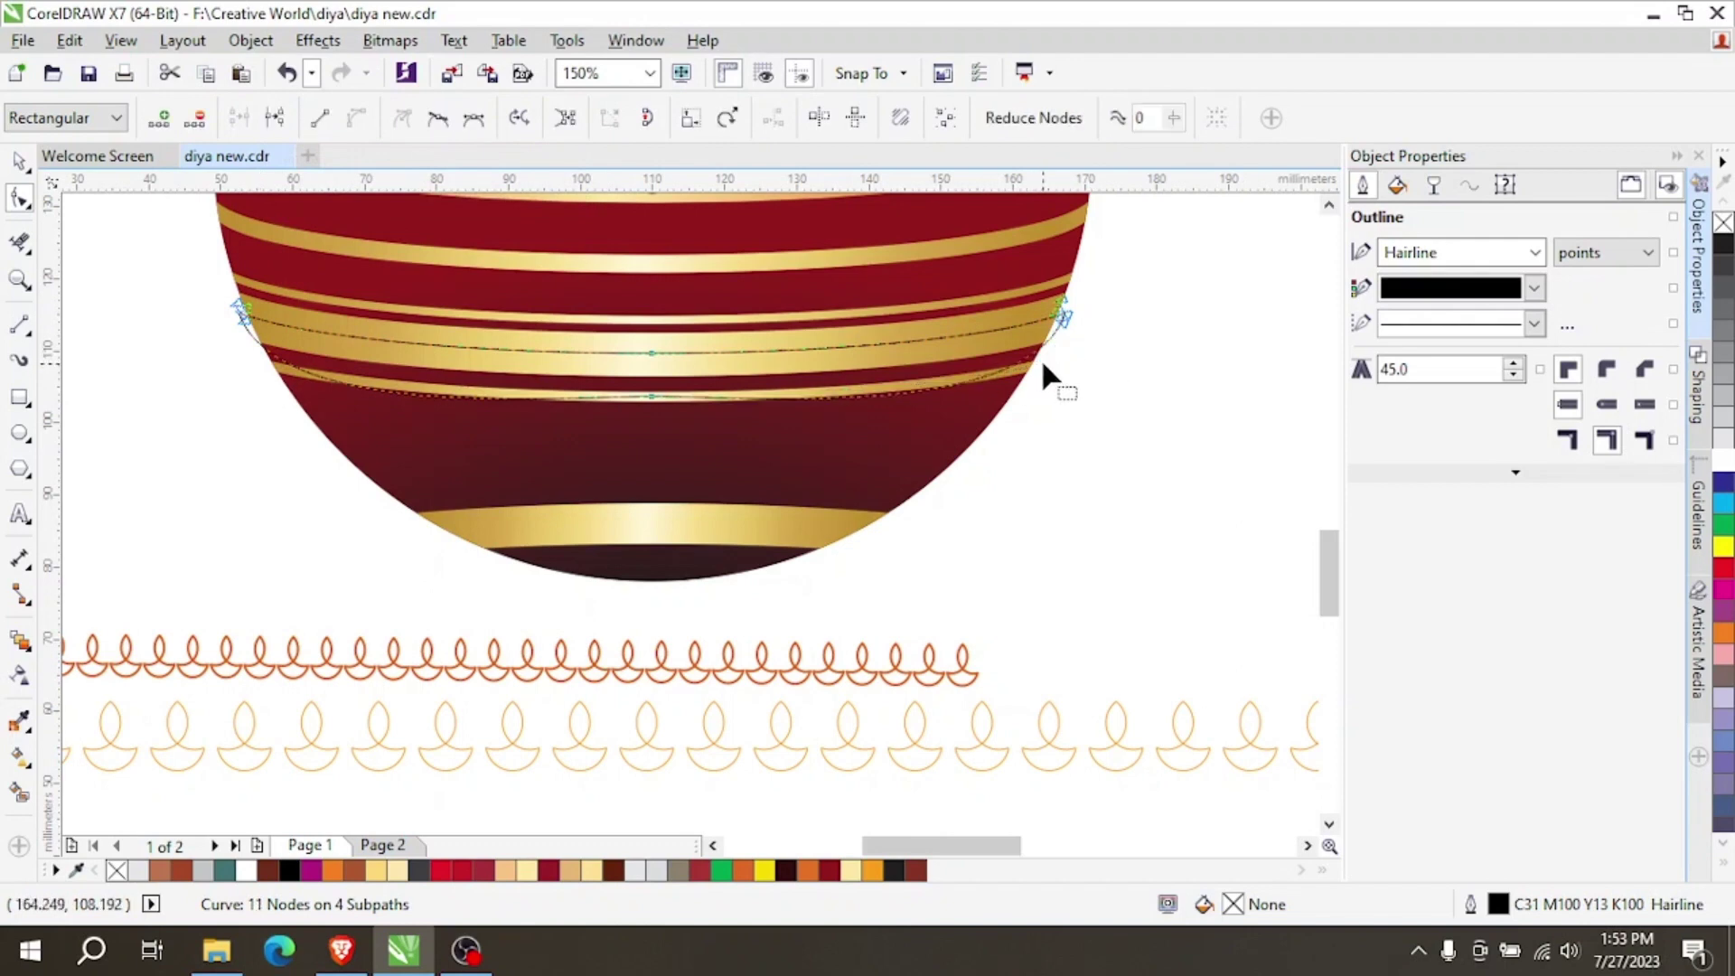
{"action": "left_click", "coordinate": [1064, 305]}
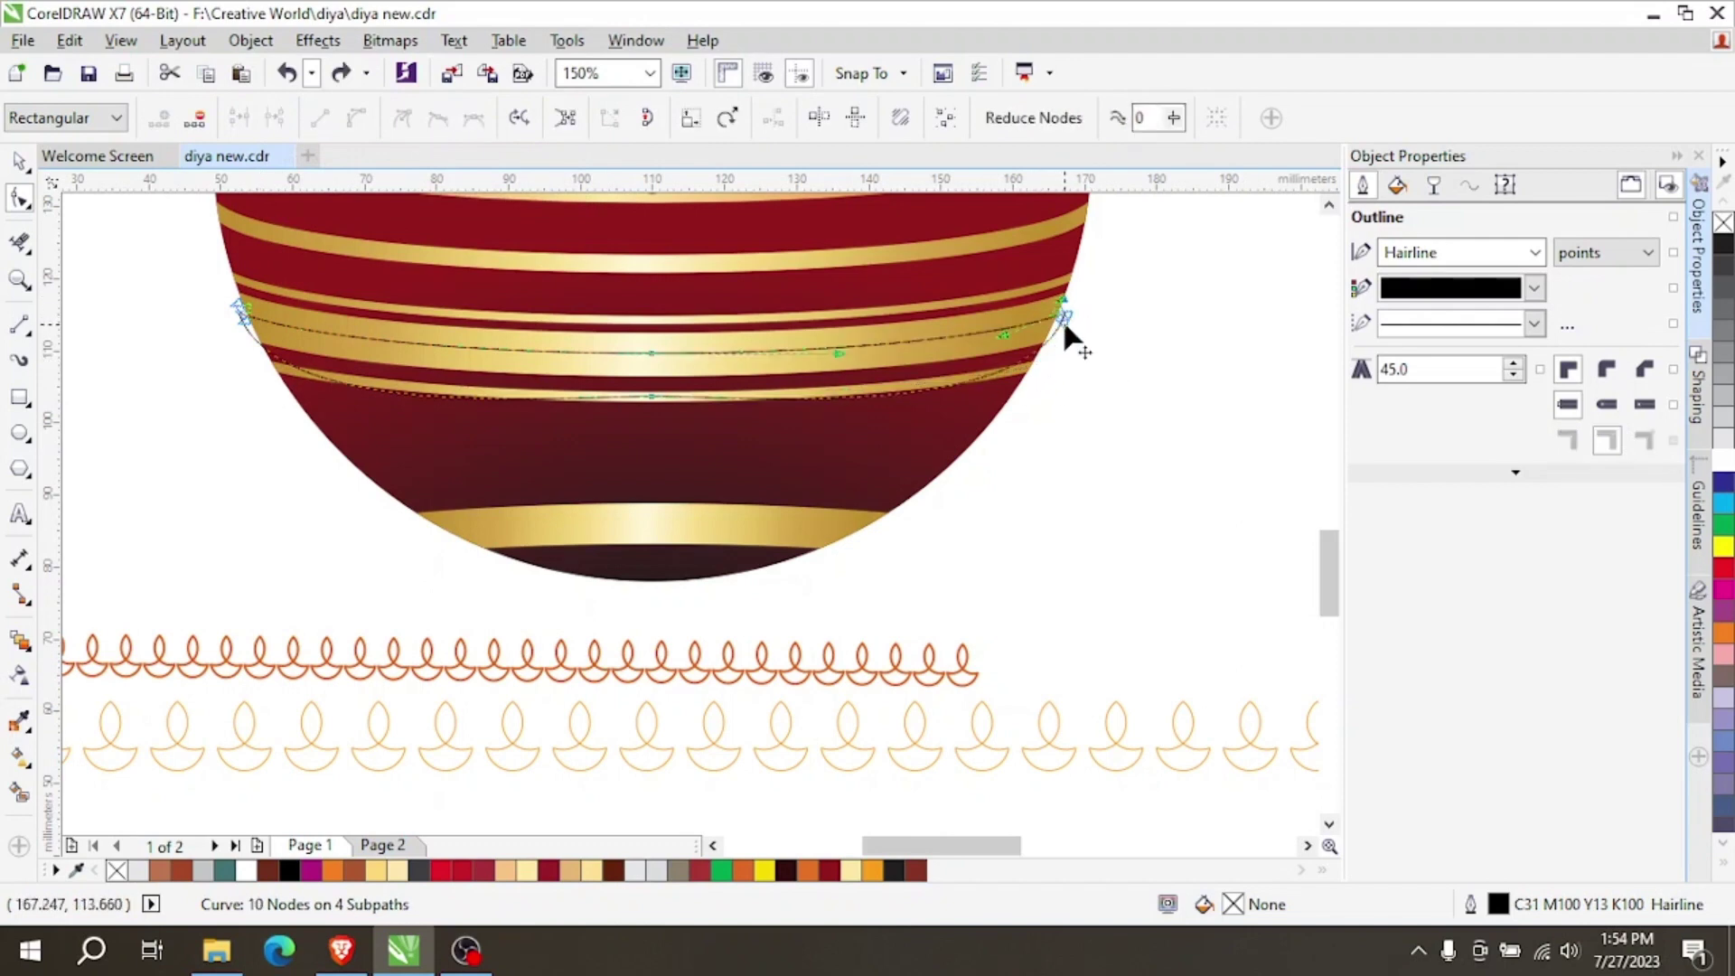
{"action": "double_click", "coordinate": [1066, 305]}
{"action": "key", "text": "ctrl+z"}
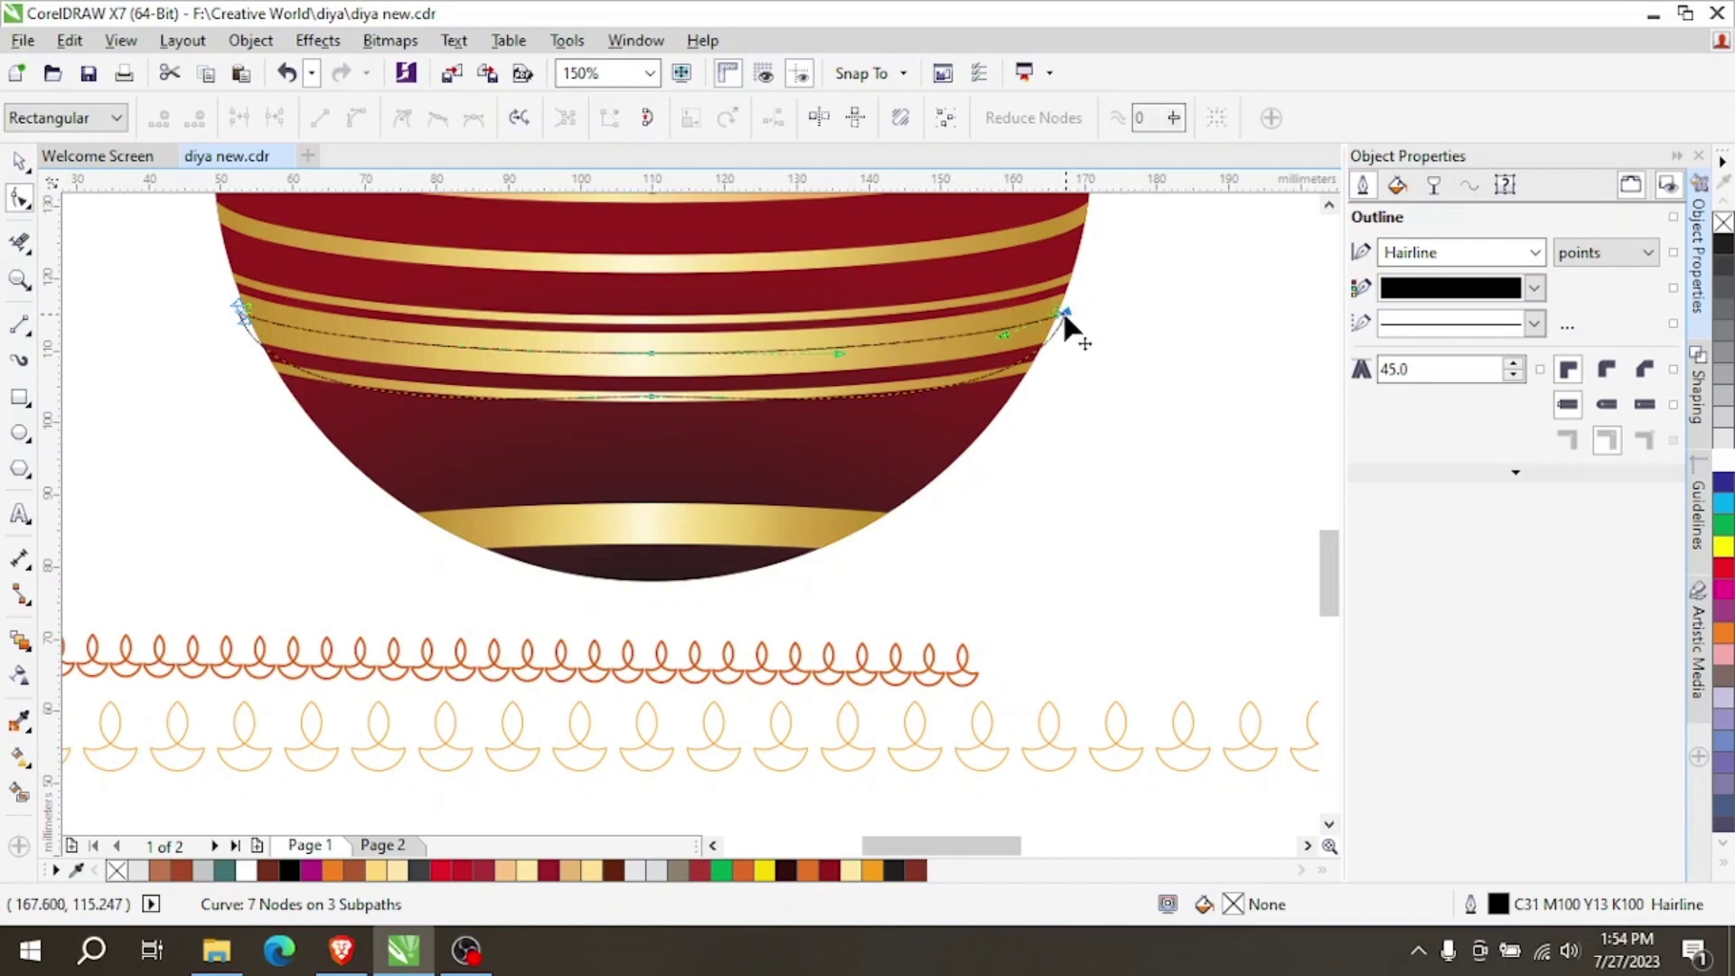
{"action": "double_click", "coordinate": [1056, 313]}
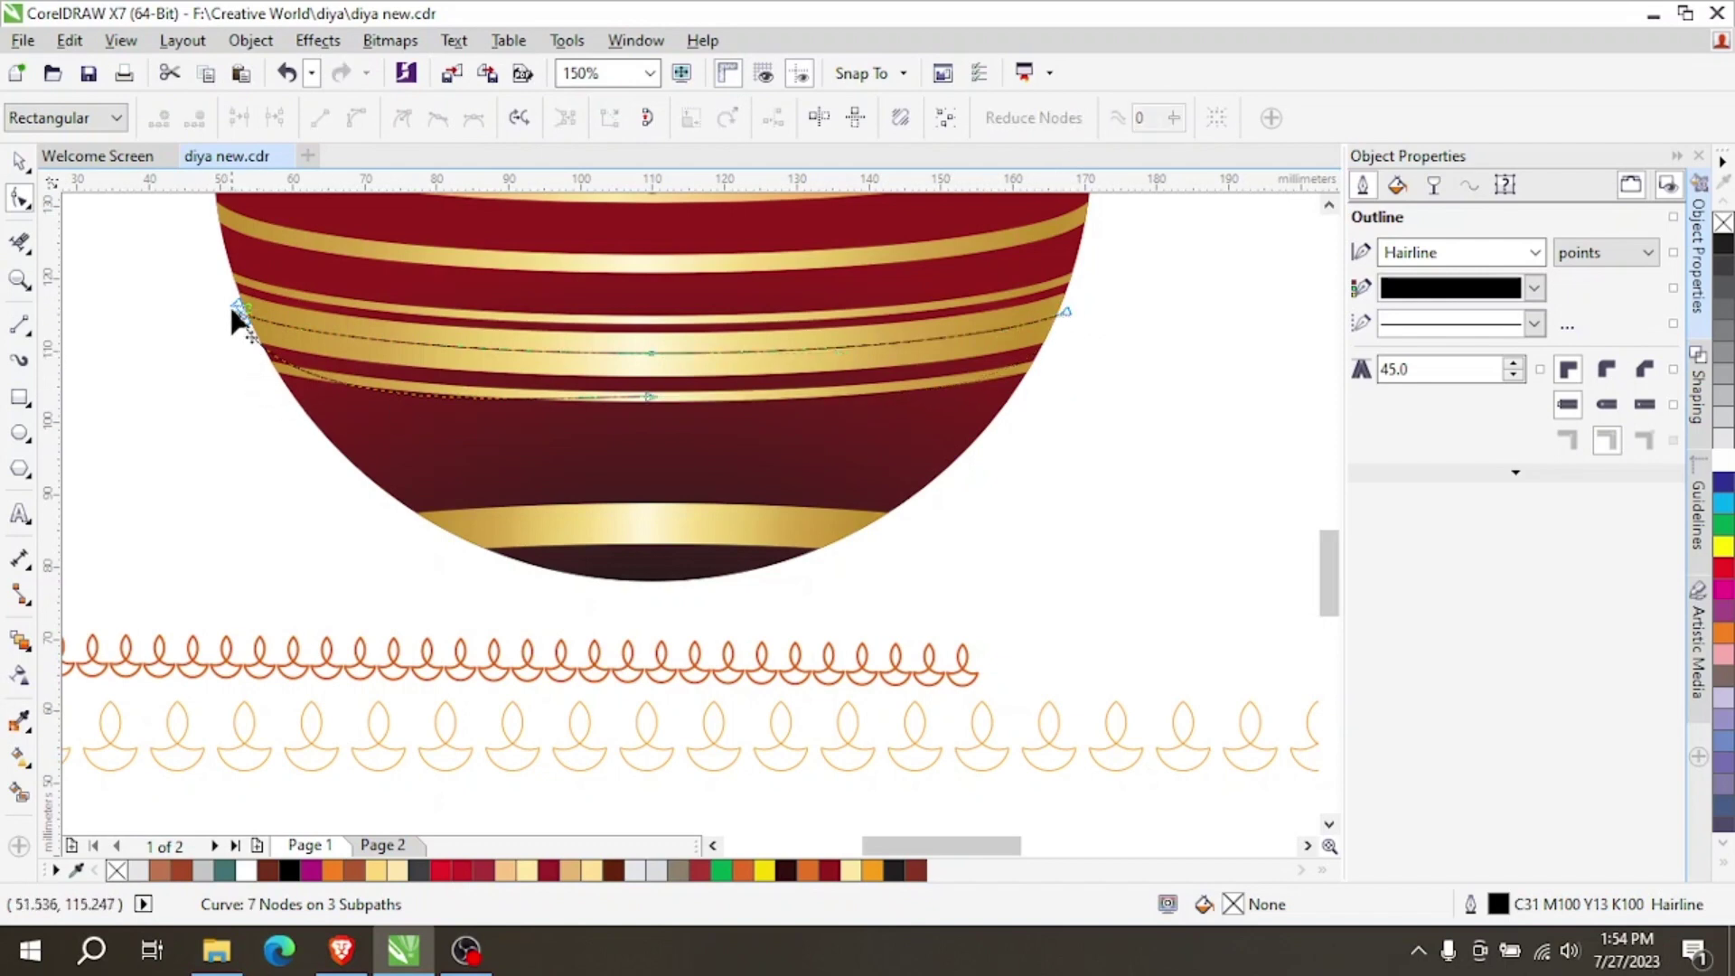
{"action": "scroll", "coordinate": [236, 317], "scroll_direction": "up", "scroll_amount": 2}
{"action": "double_click", "coordinate": [259, 321]}
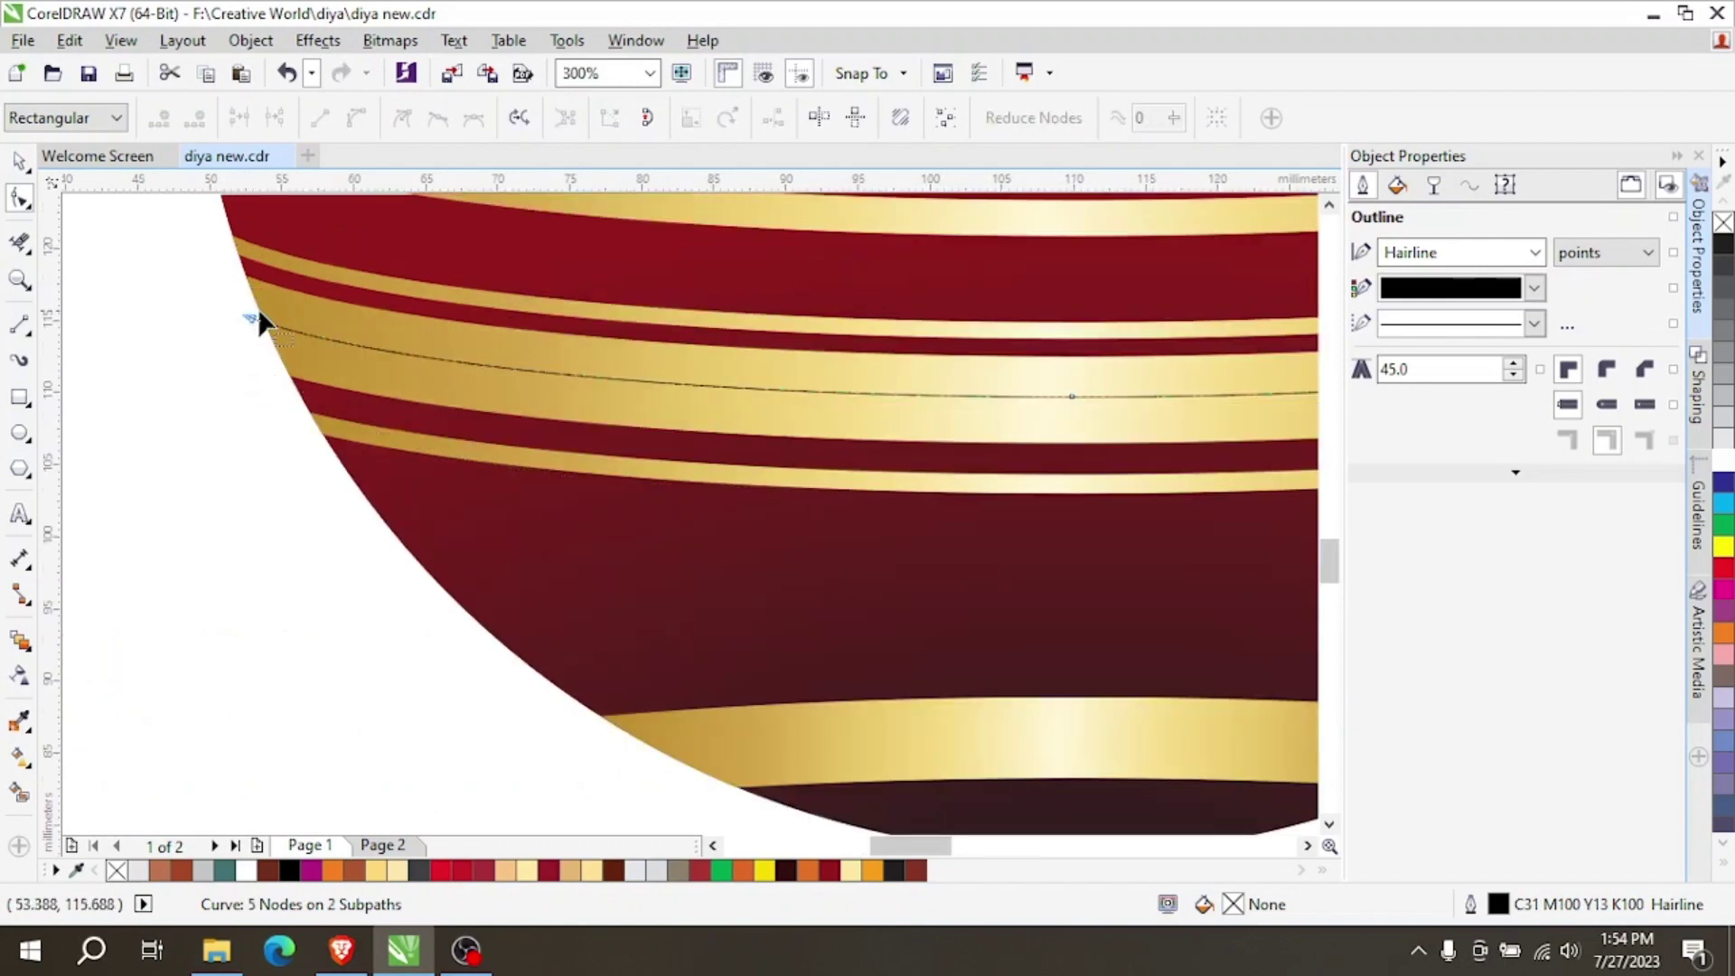
{"action": "double_click", "coordinate": [259, 321]}
{"action": "left_click", "coordinate": [18, 163]}
{"action": "left_click", "coordinate": [181, 396]}
{"action": "scroll", "coordinate": [425, 416], "scroll_direction": "down", "scroll_amount": 2}
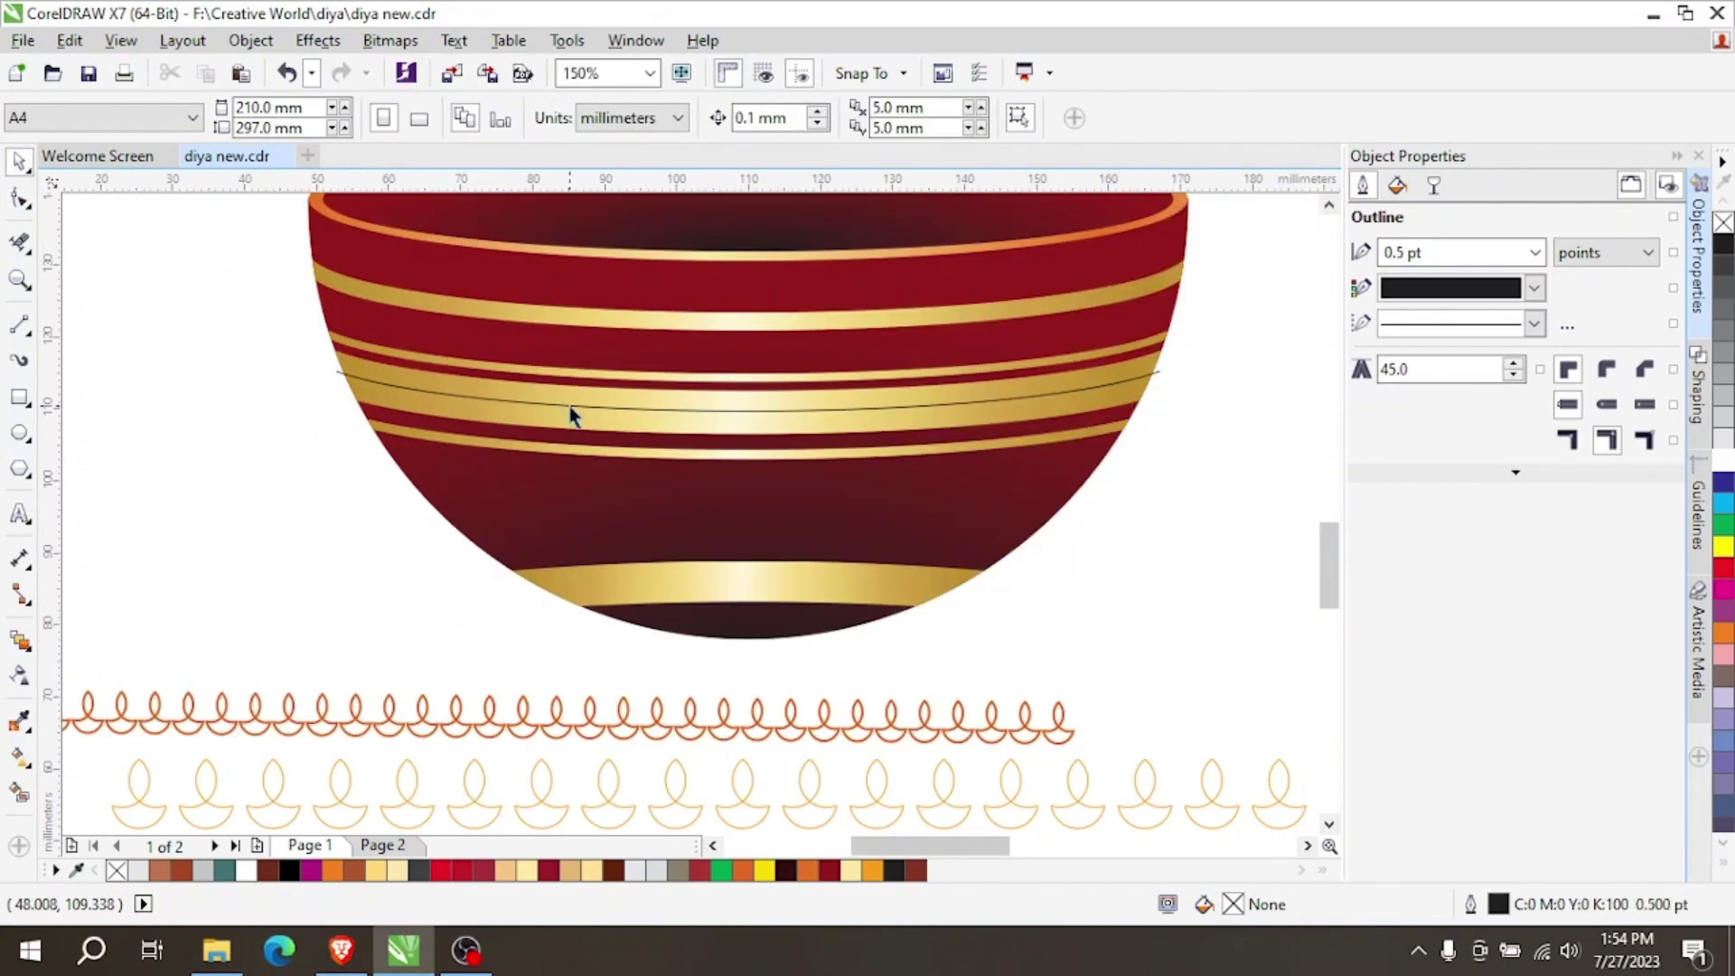
{"action": "left_click", "coordinate": [730, 419]}
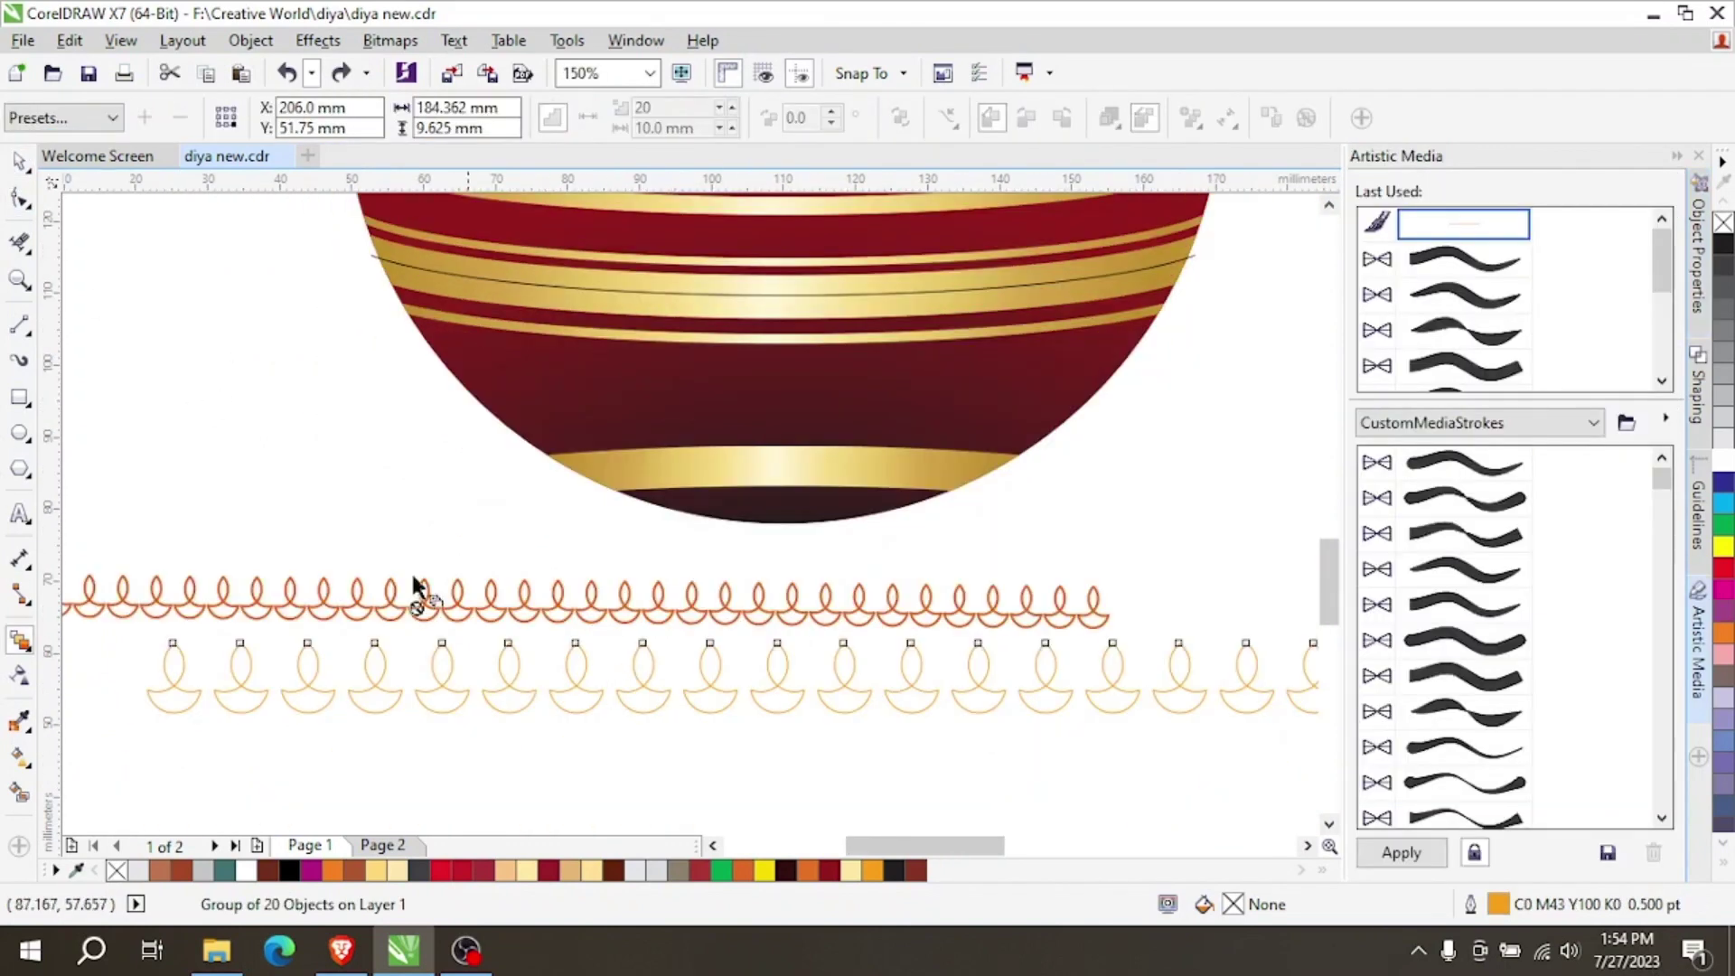
Ungroup the row of 20 light orange diya outlines below the bowl.
{"action": "left_click", "coordinate": [18, 163]}
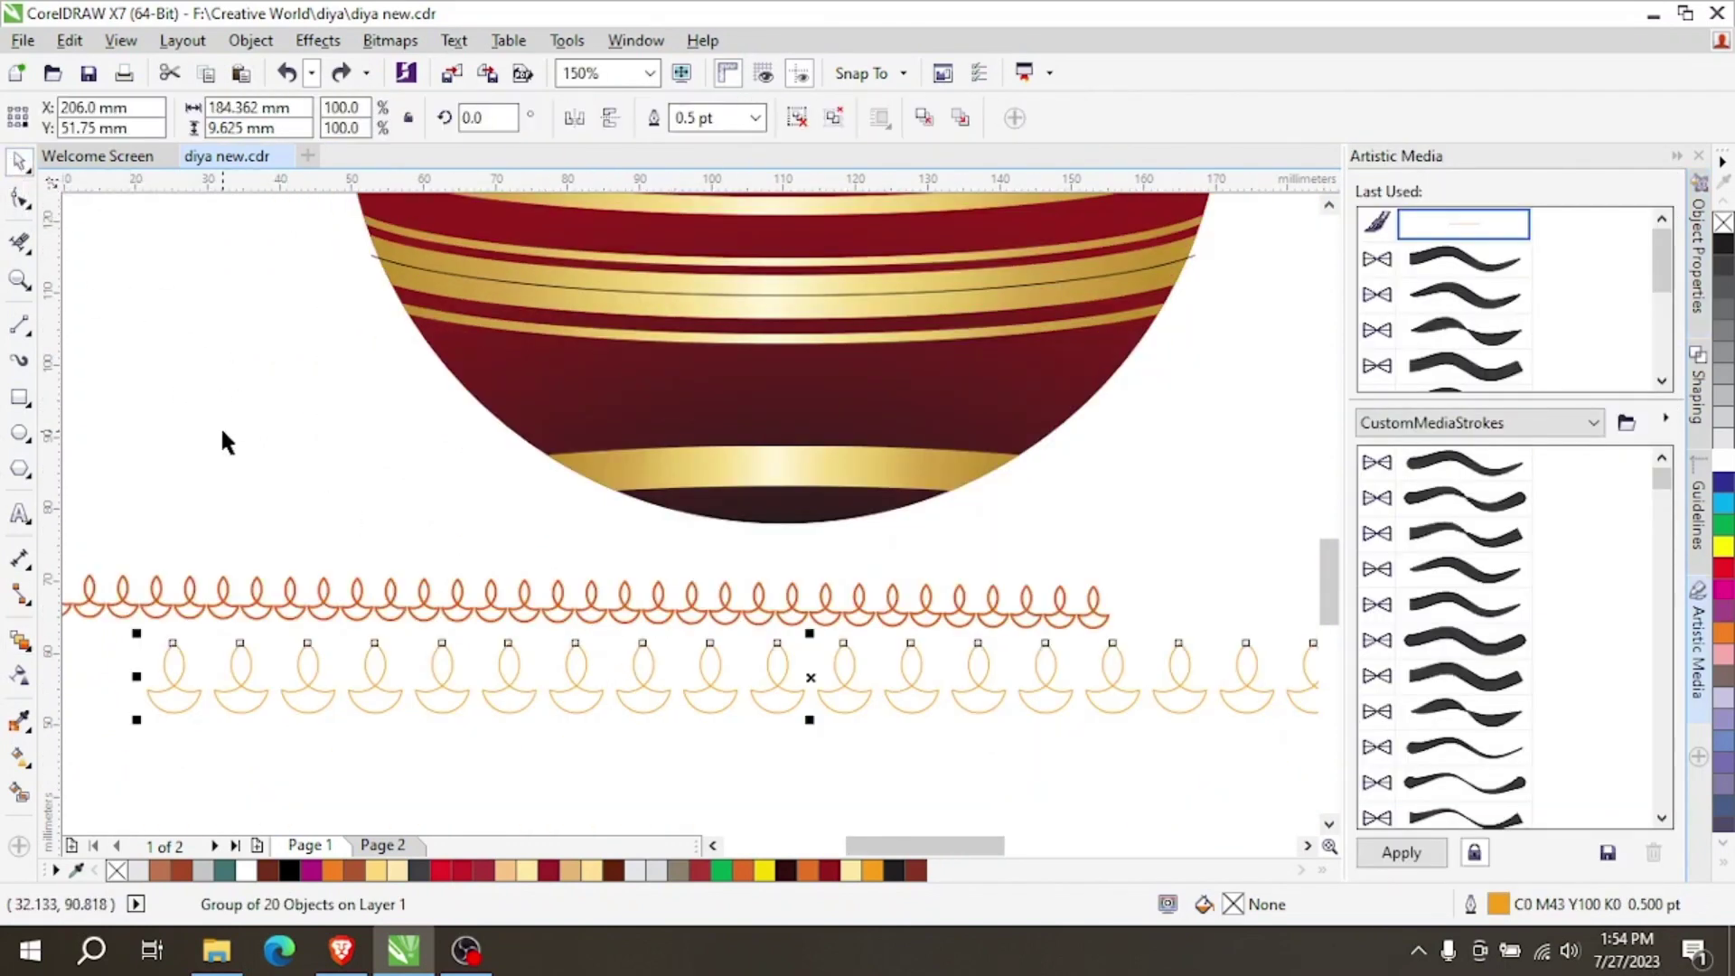
{"action": "left_click", "coordinate": [171, 701]}
{"action": "left_click", "coordinate": [170, 691]}
{"action": "right_click", "coordinate": [171, 691]}
{"action": "left_click", "coordinate": [343, 168]}
{"action": "left_click", "coordinate": [190, 687]}
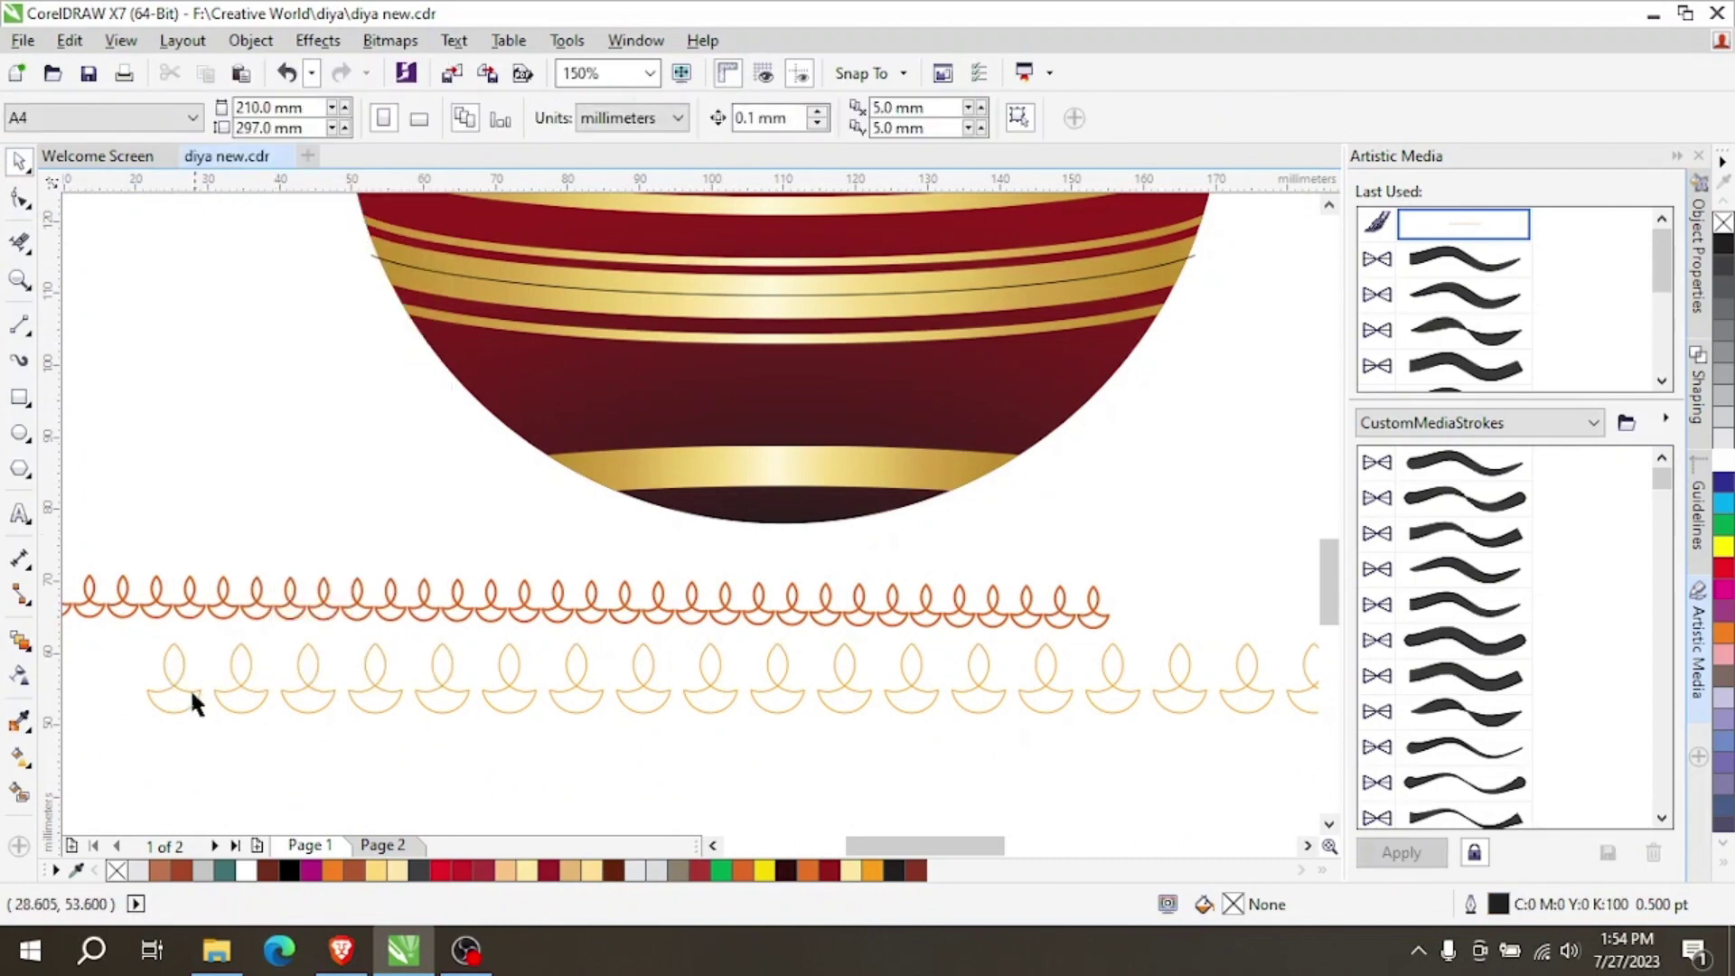
Move the row's first diya onto the left end of the arc and shrink it to about 2.8 × 3.7 mm.
{"action": "left_click", "coordinate": [186, 690]}
{"action": "left_click_drag", "start_coordinate": [185, 690], "coordinate": [351, 275]}
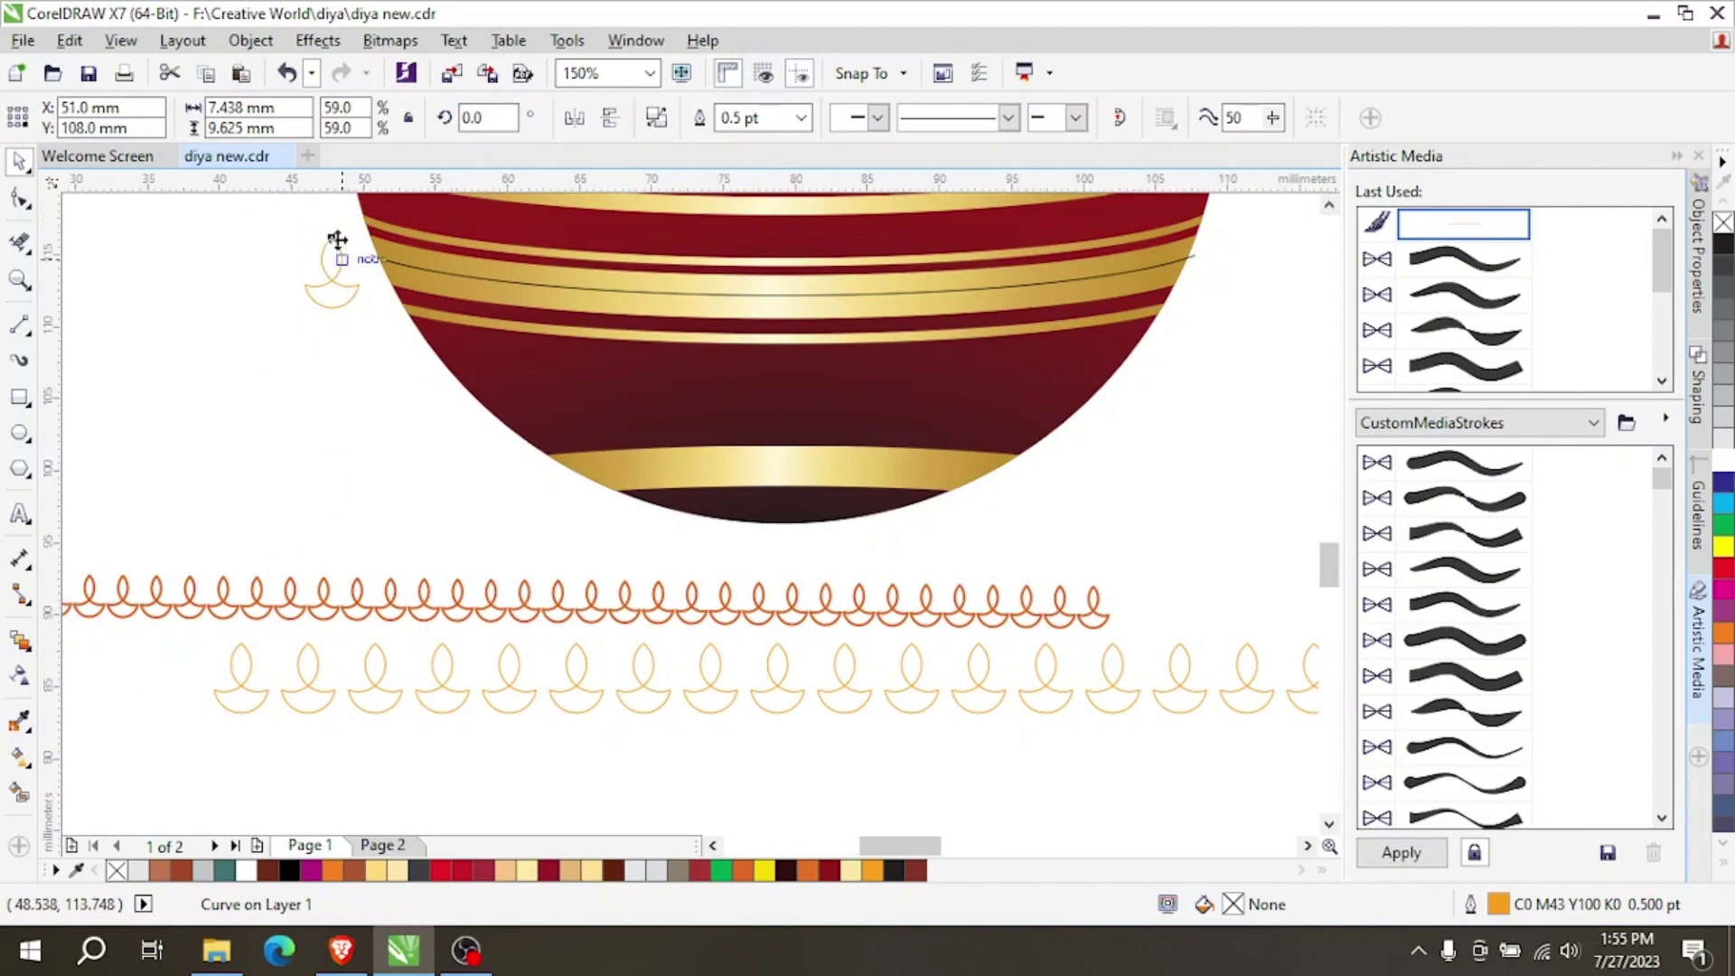
{"action": "scroll", "coordinate": [350, 276], "scroll_direction": "up", "scroll_amount": 4}
{"action": "left_click_drag", "start_coordinate": [502, 636], "coordinate": [659, 443]}
Set the fill and outline colour of the small diya on the gold band to white.
{"action": "left_click", "coordinate": [1697, 388]}
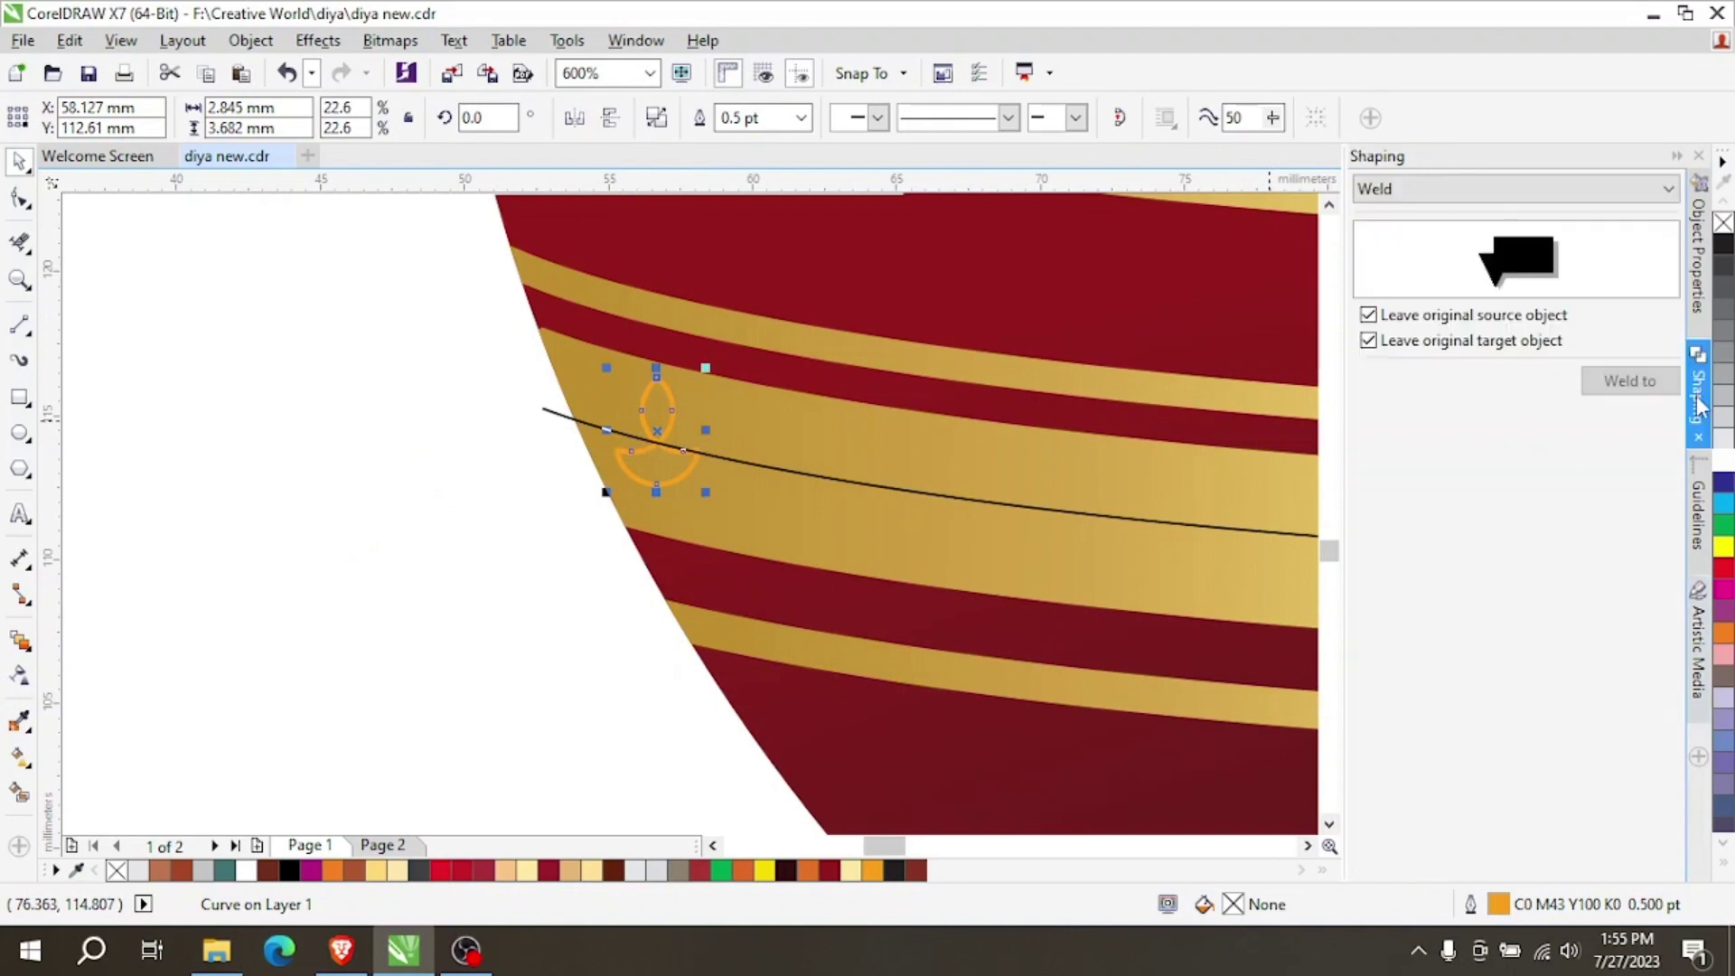
{"action": "left_click", "coordinate": [1699, 257]}
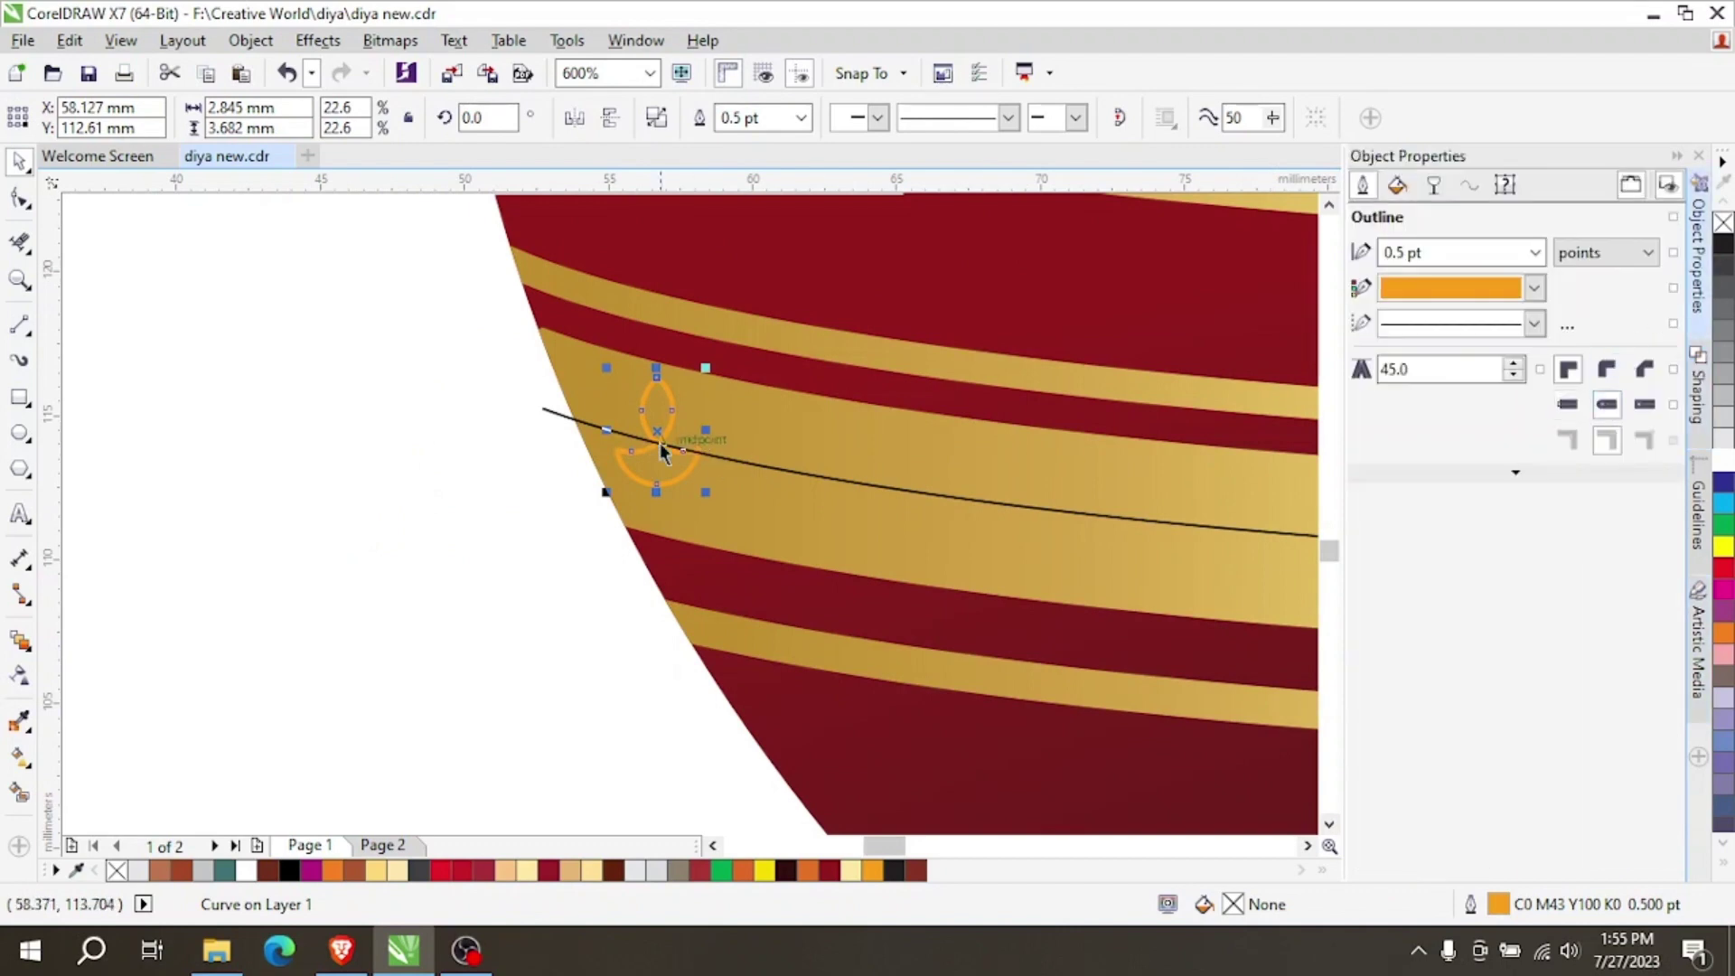
{"action": "scroll", "coordinate": [663, 452], "scroll_direction": "up", "scroll_amount": 1}
{"action": "scroll", "coordinate": [275, 432], "scroll_direction": "down", "scroll_amount": 1}
{"action": "scroll", "coordinate": [230, 420], "scroll_direction": "down", "scroll_amount": 1}
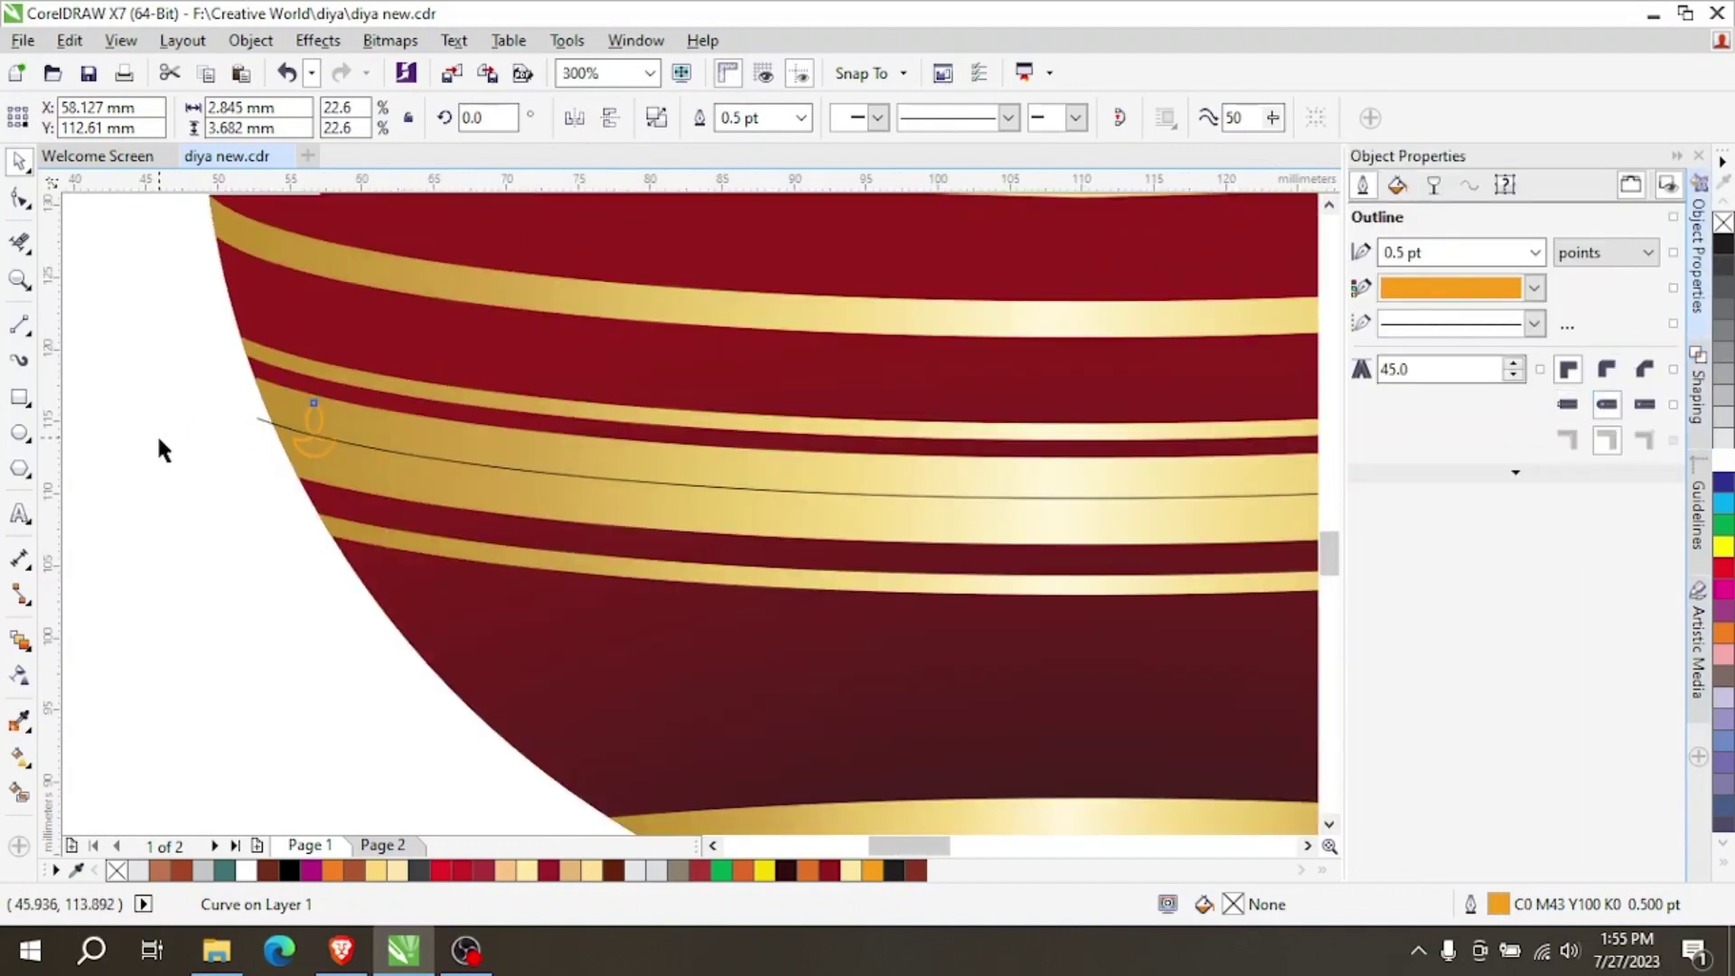
{"action": "left_click", "coordinate": [163, 449]}
{"action": "left_click", "coordinate": [323, 451]}
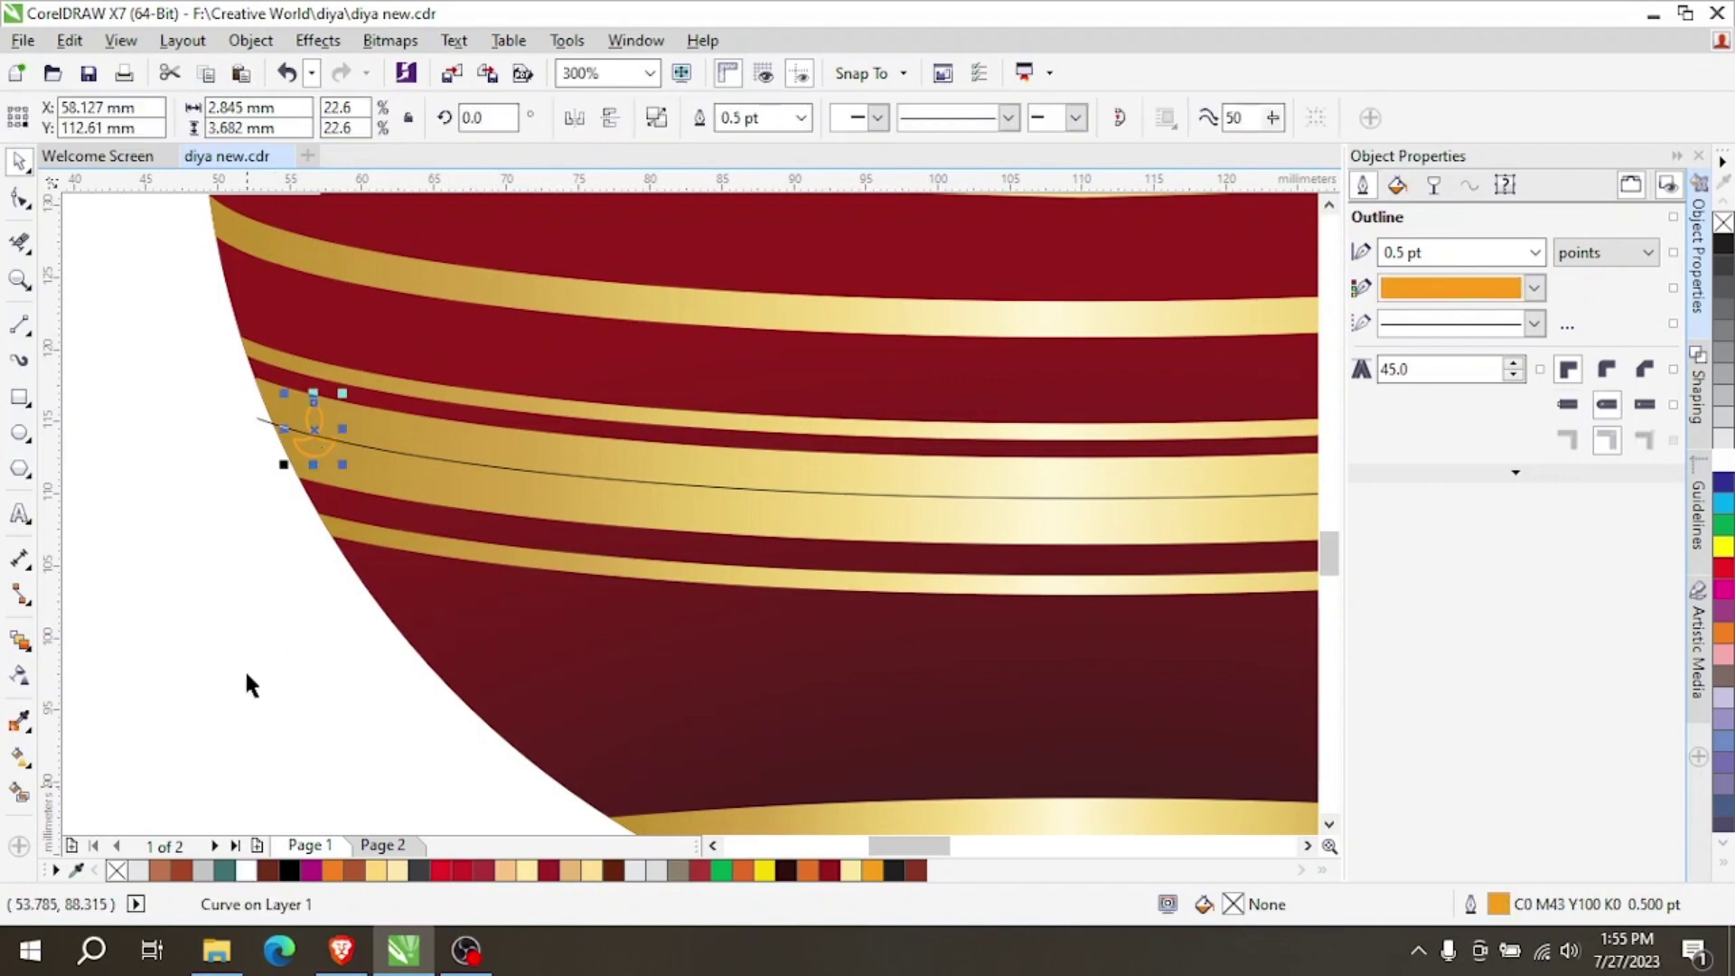
{"action": "right_click", "coordinate": [246, 873]}
Place a copy of the small white diya at the right end of the arc, at about X 169.6 mm, Y 113.6 mm.
{"action": "scroll", "coordinate": [256, 464], "scroll_direction": "down", "scroll_amount": 1}
{"action": "scroll", "coordinate": [263, 453], "scroll_direction": "down", "scroll_amount": 1}
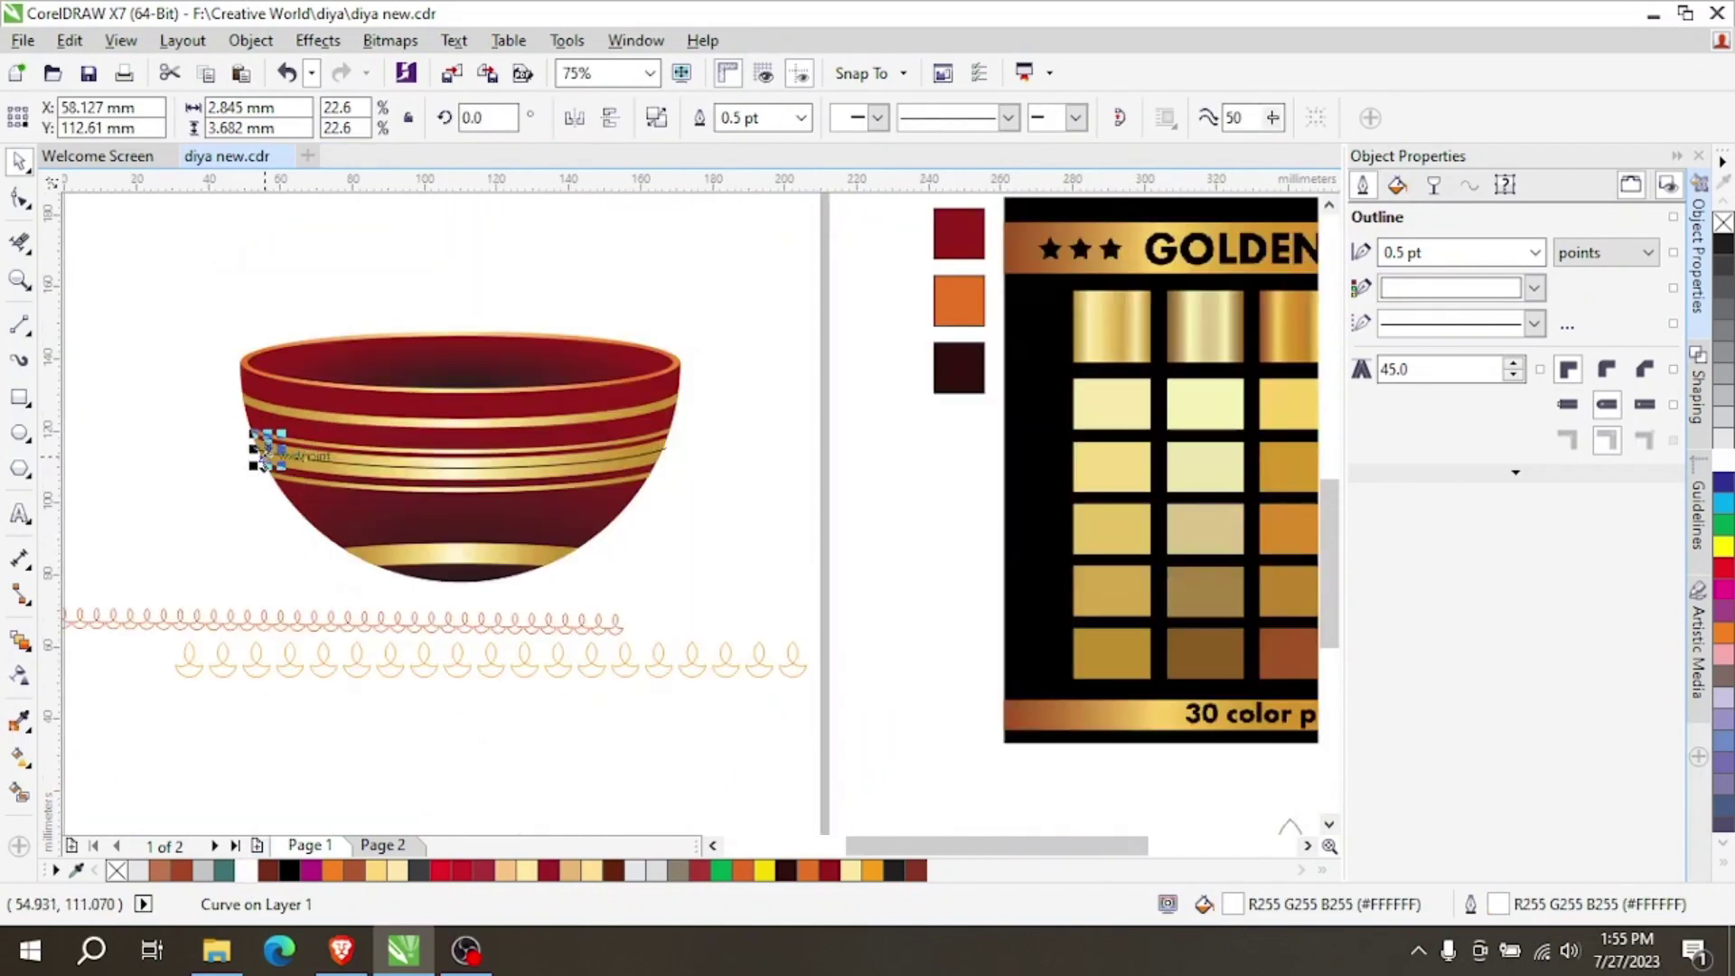
{"action": "scroll", "coordinate": [247, 453], "scroll_direction": "up", "scroll_amount": 2}
{"action": "scroll", "coordinate": [271, 415], "scroll_direction": "down", "scroll_amount": 1}
{"action": "left_click_drag", "start_coordinate": [270, 416], "coordinate": [1156, 398]}
{"action": "scroll", "coordinate": [1048, 414], "scroll_direction": "up", "scroll_amount": 2}
{"action": "scroll", "coordinate": [1072, 414], "scroll_direction": "down", "scroll_amount": 3}
{"action": "scroll", "coordinate": [778, 418], "scroll_direction": "up", "scroll_amount": 1}
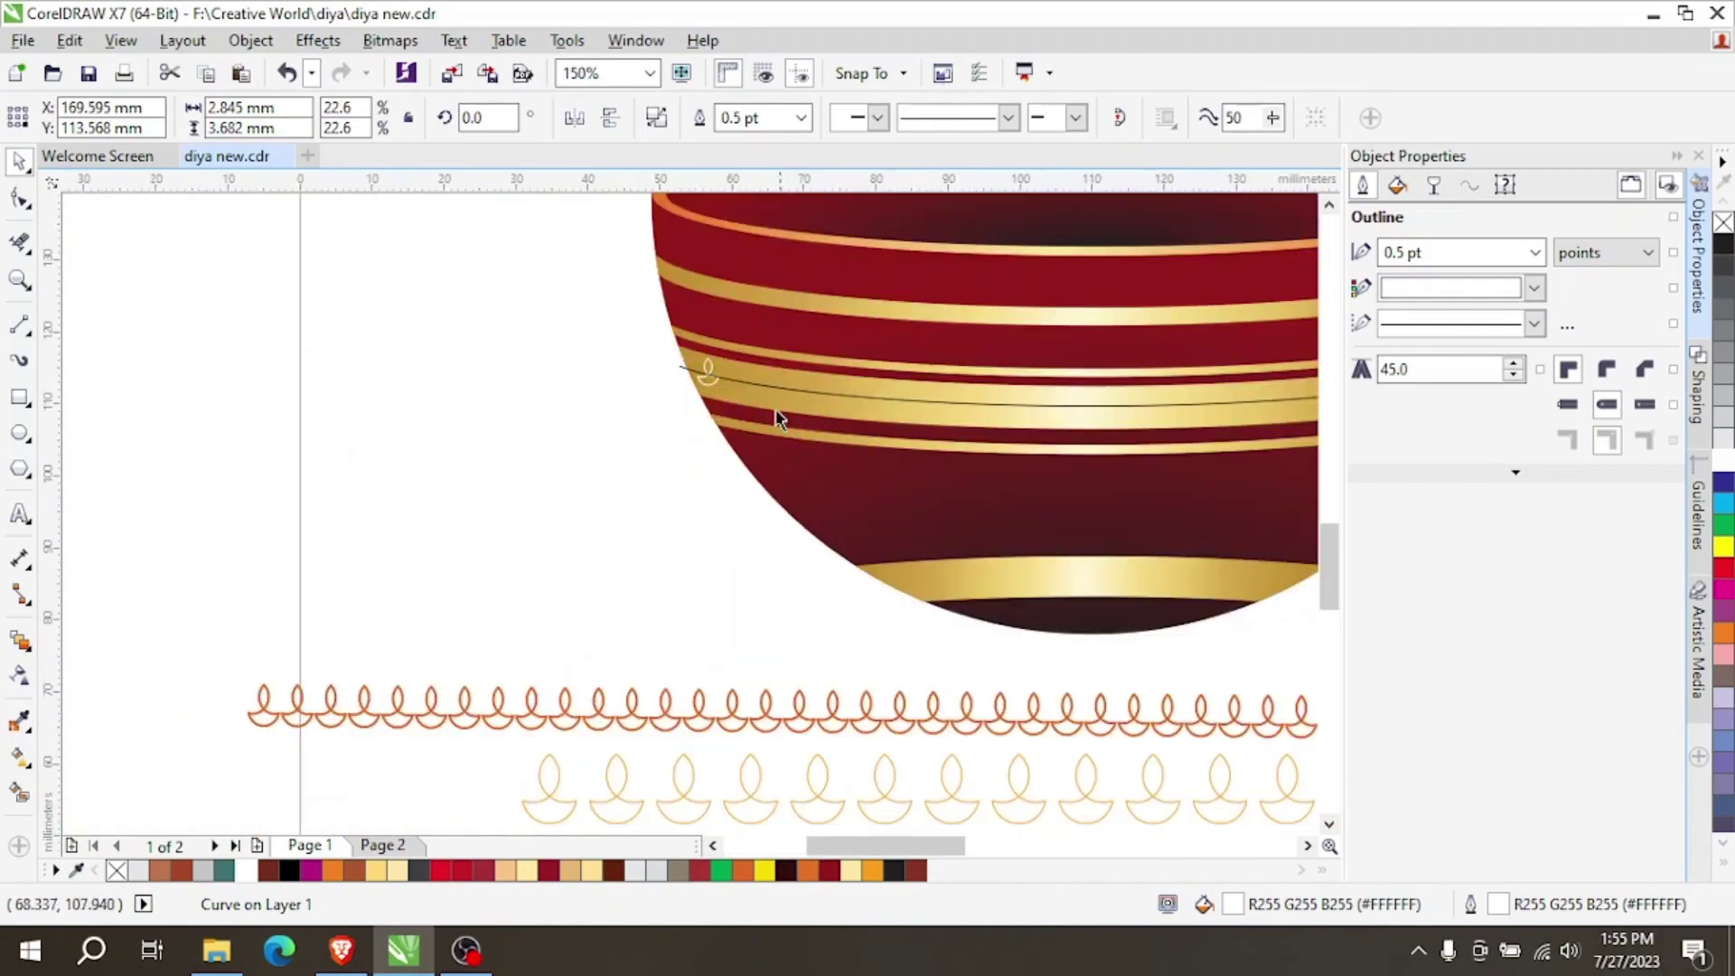
Move the small white diya from the arc's left end to just outside the bowl, at X 50.0 mm, Y 113.5 mm.
{"action": "left_click", "coordinate": [714, 385]}
{"action": "left_click", "coordinate": [712, 382]}
{"action": "scroll", "coordinate": [705, 379], "scroll_direction": "down", "scroll_amount": 1}
{"action": "scroll", "coordinate": [654, 369], "scroll_direction": "up", "scroll_amount": 1}
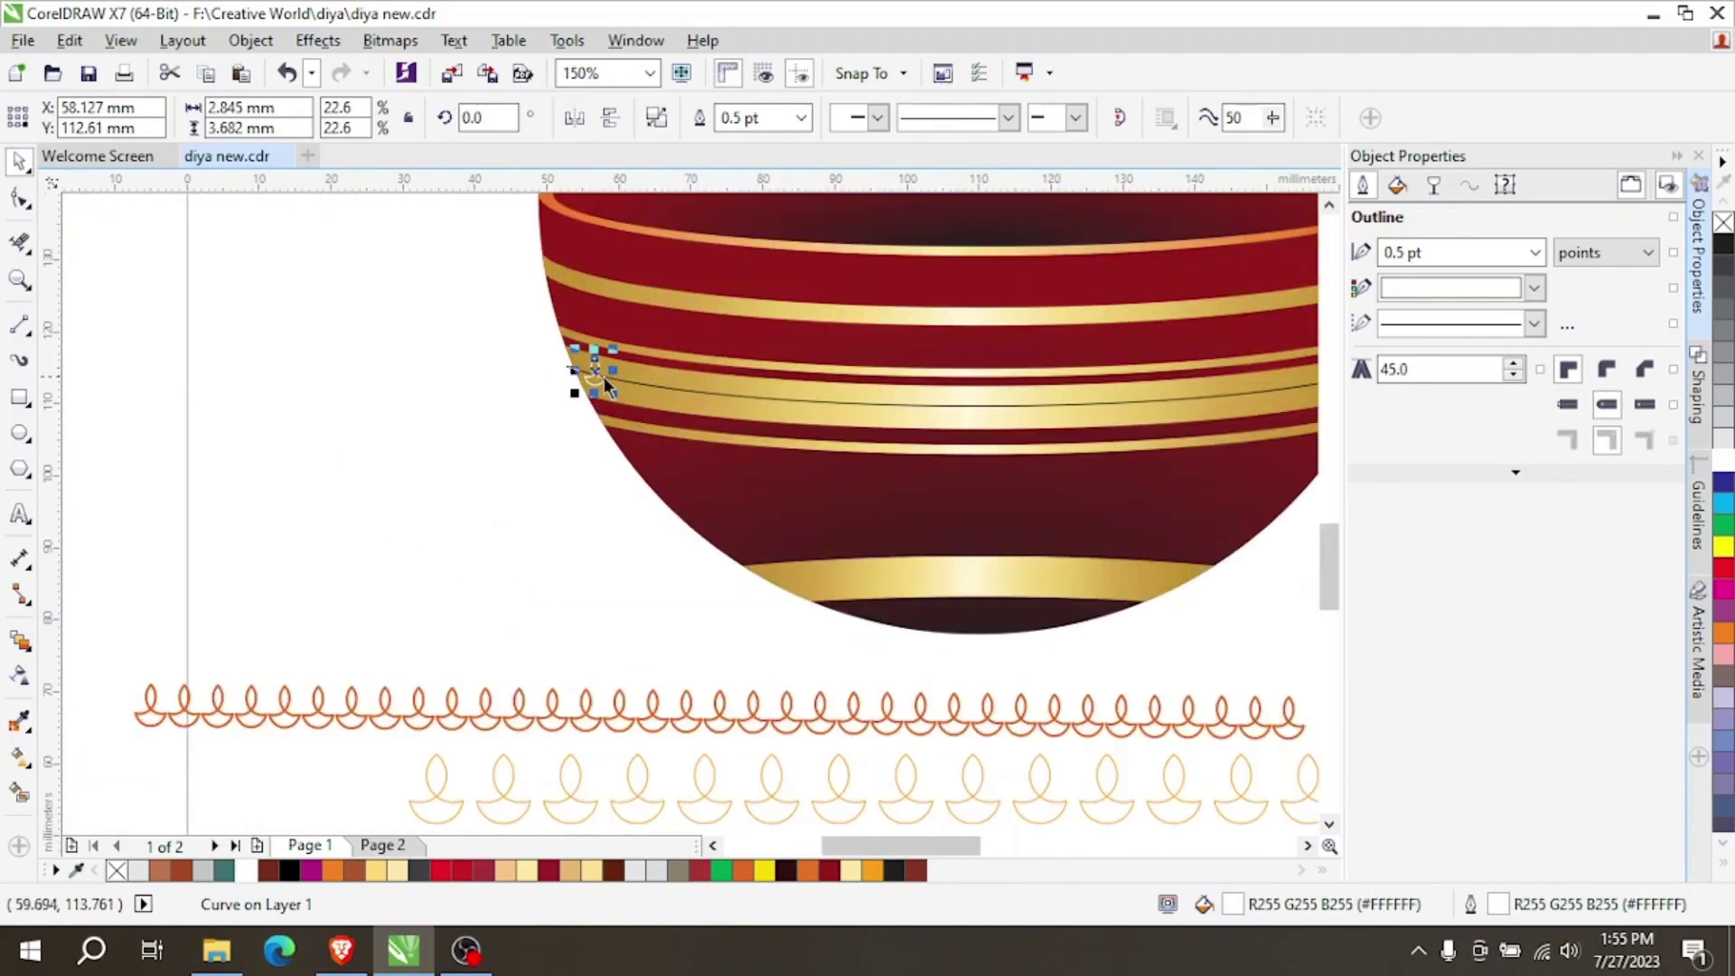
{"action": "scroll", "coordinate": [604, 377], "scroll_direction": "up", "scroll_amount": 1}
{"action": "left_click_drag", "start_coordinate": [583, 360], "coordinate": [465, 359]}
{"action": "scroll", "coordinate": [465, 359], "scroll_direction": "down", "scroll_amount": 1}
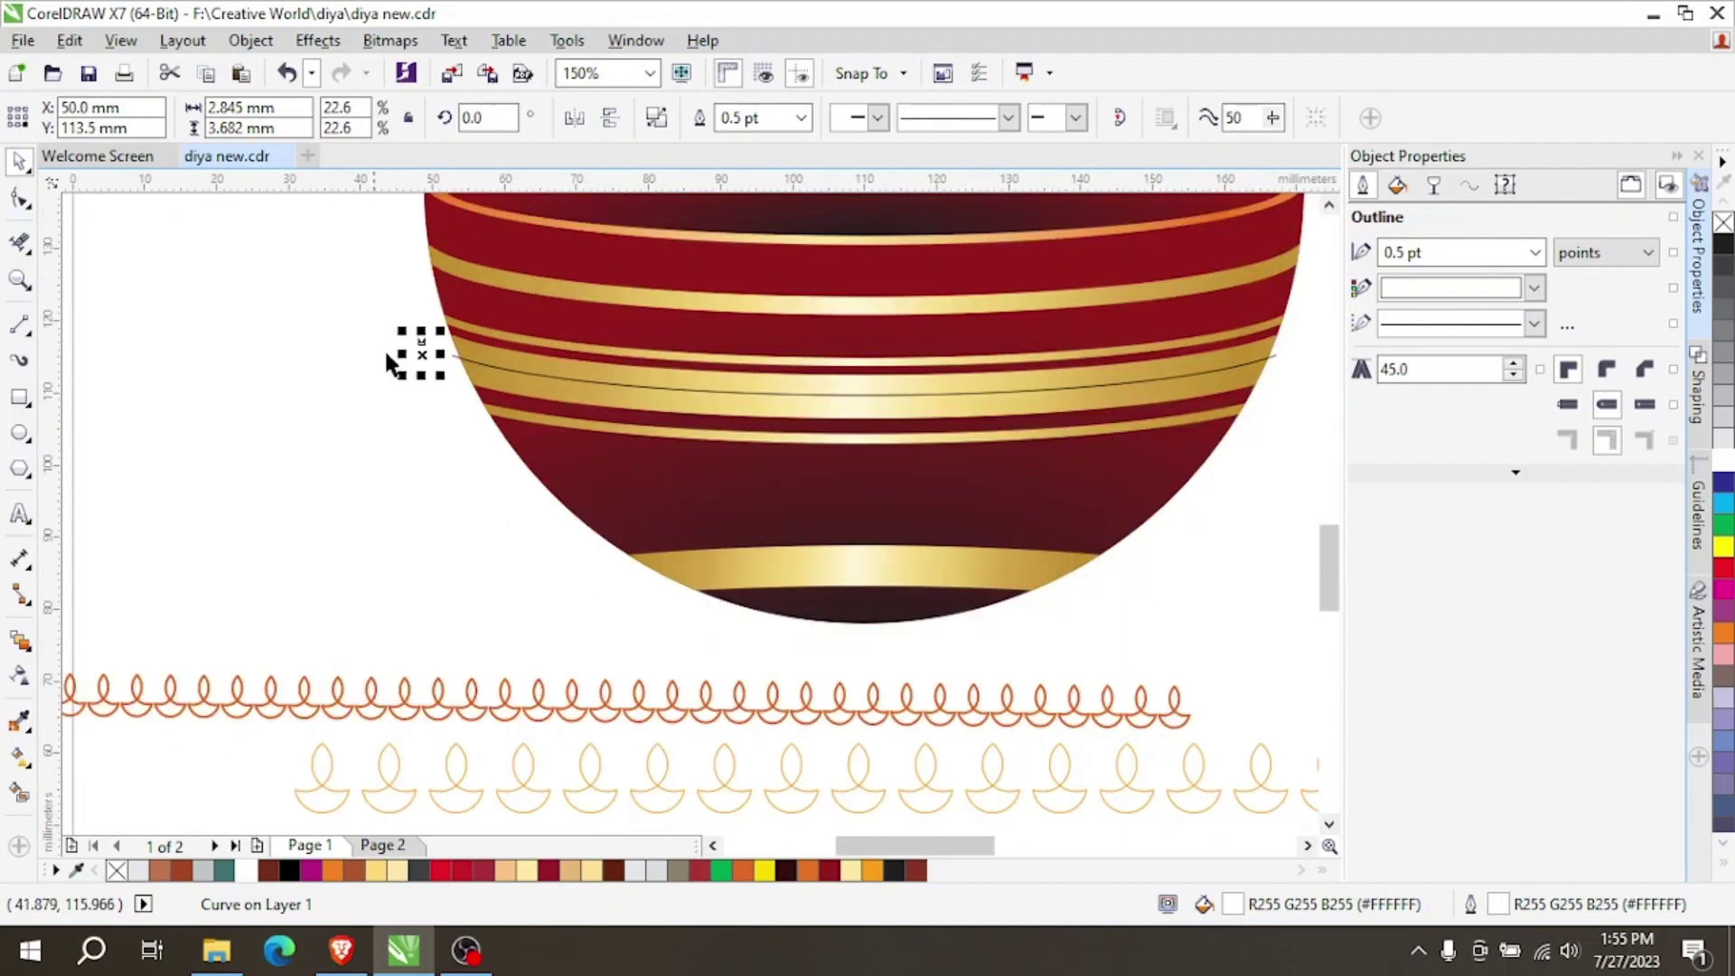
Set the outline colour of both small diyas at the ends of the arc to black.
{"action": "left_click", "coordinate": [1287, 356], "text": "shift"}
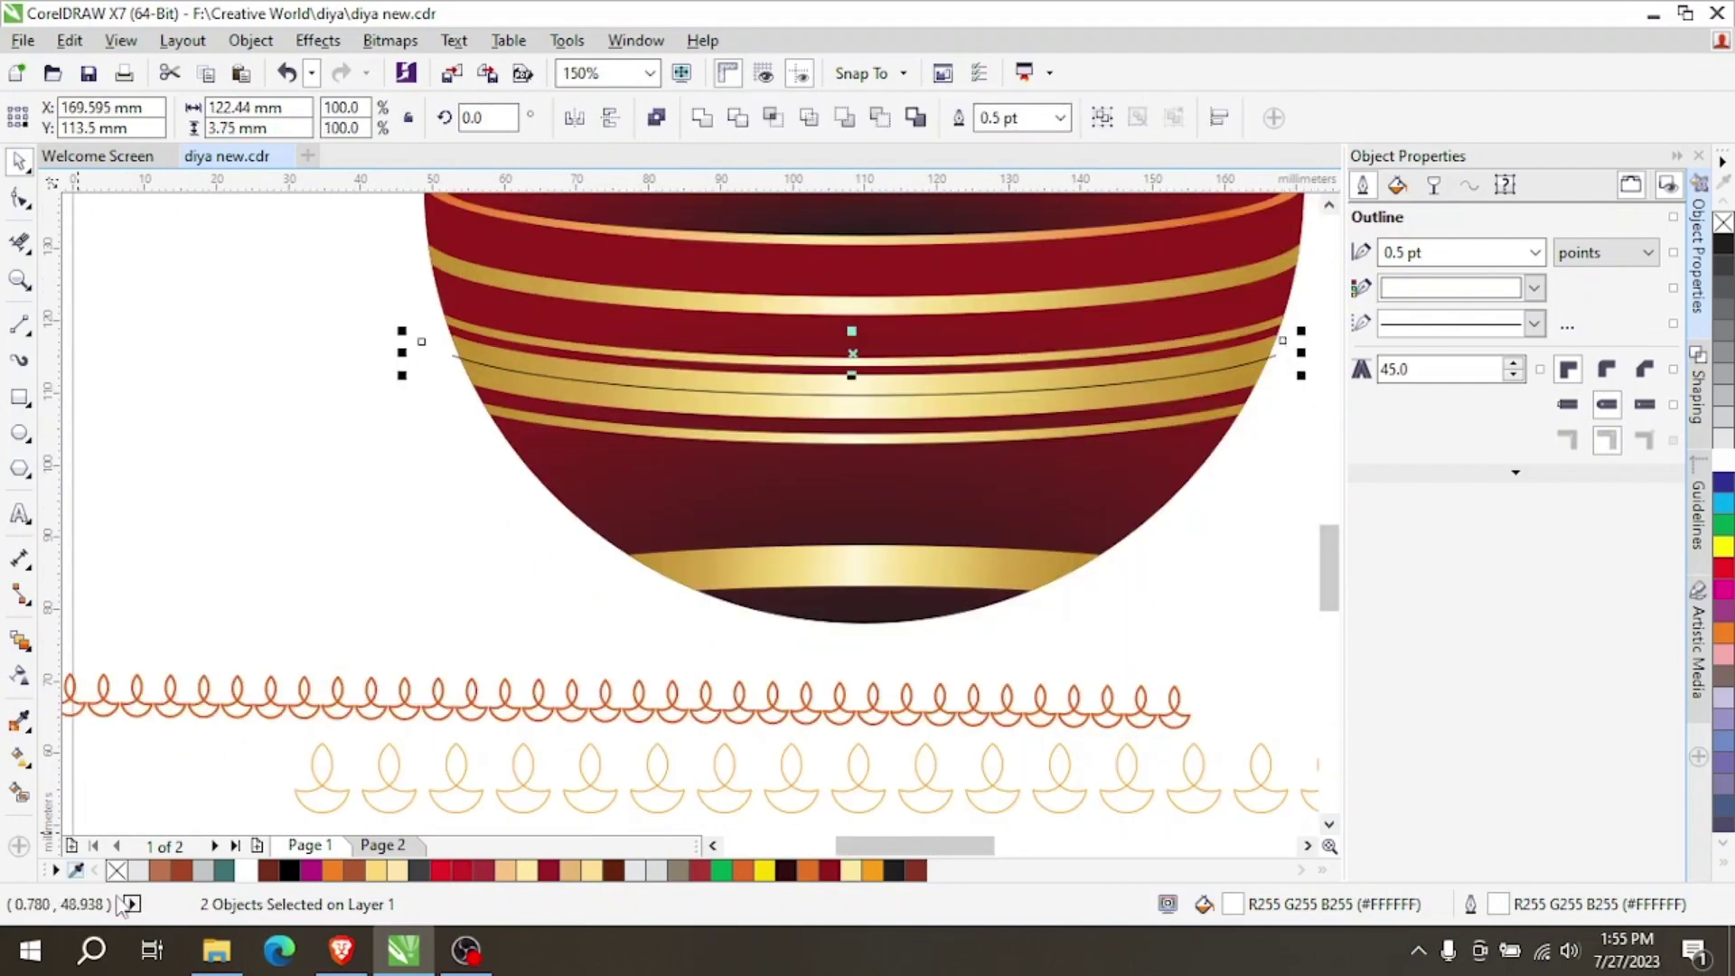
{"action": "right_click", "coordinate": [288, 869]}
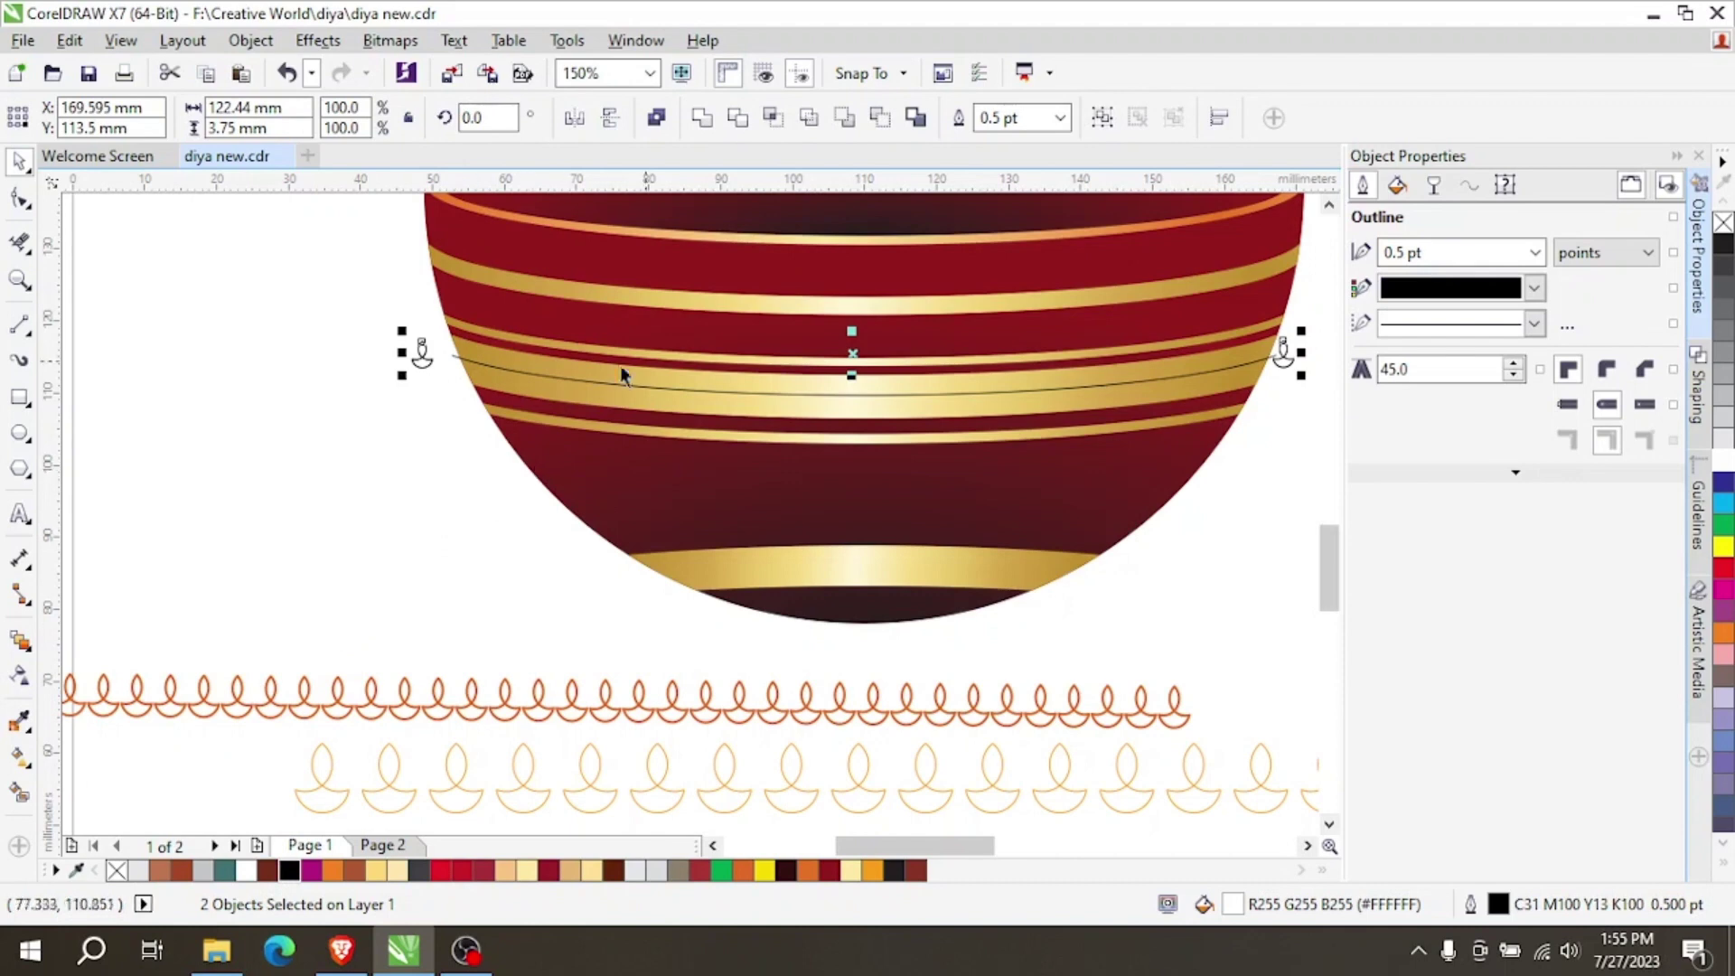
{"action": "left_click", "coordinate": [171, 596]}
Blend the two small end diyas into a straight row across the bowl with 21 steps.
{"action": "left_click", "coordinate": [20, 641]}
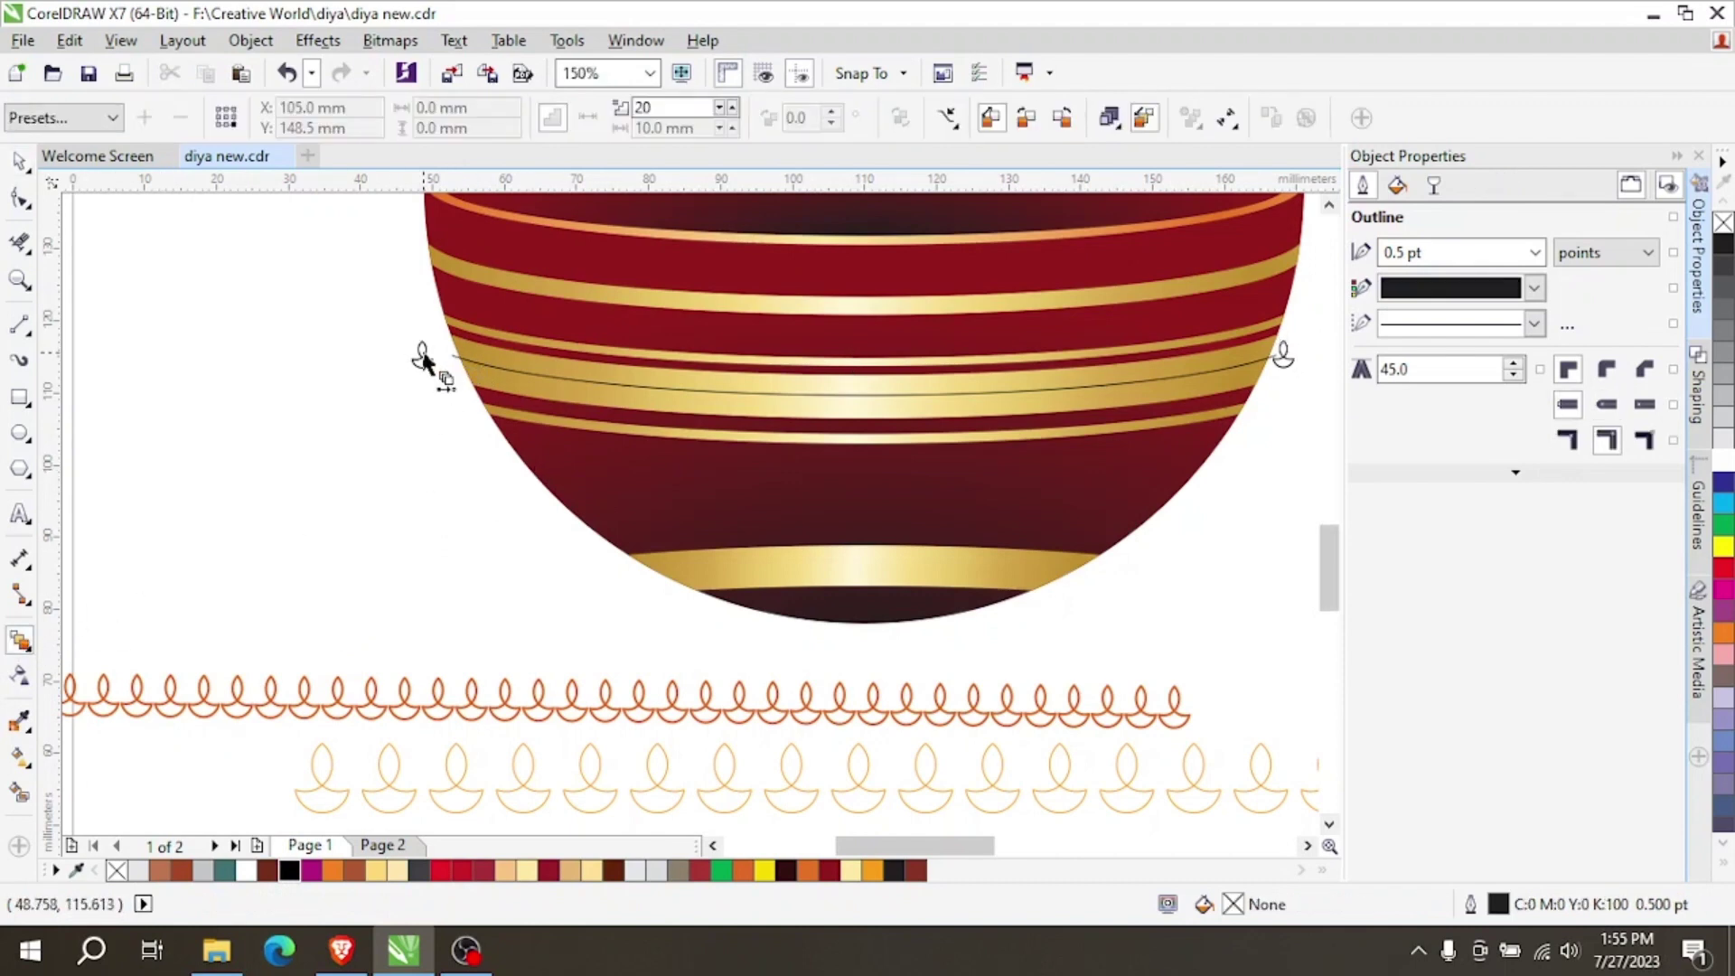
{"action": "left_click_drag", "start_coordinate": [421, 347], "coordinate": [1282, 354]}
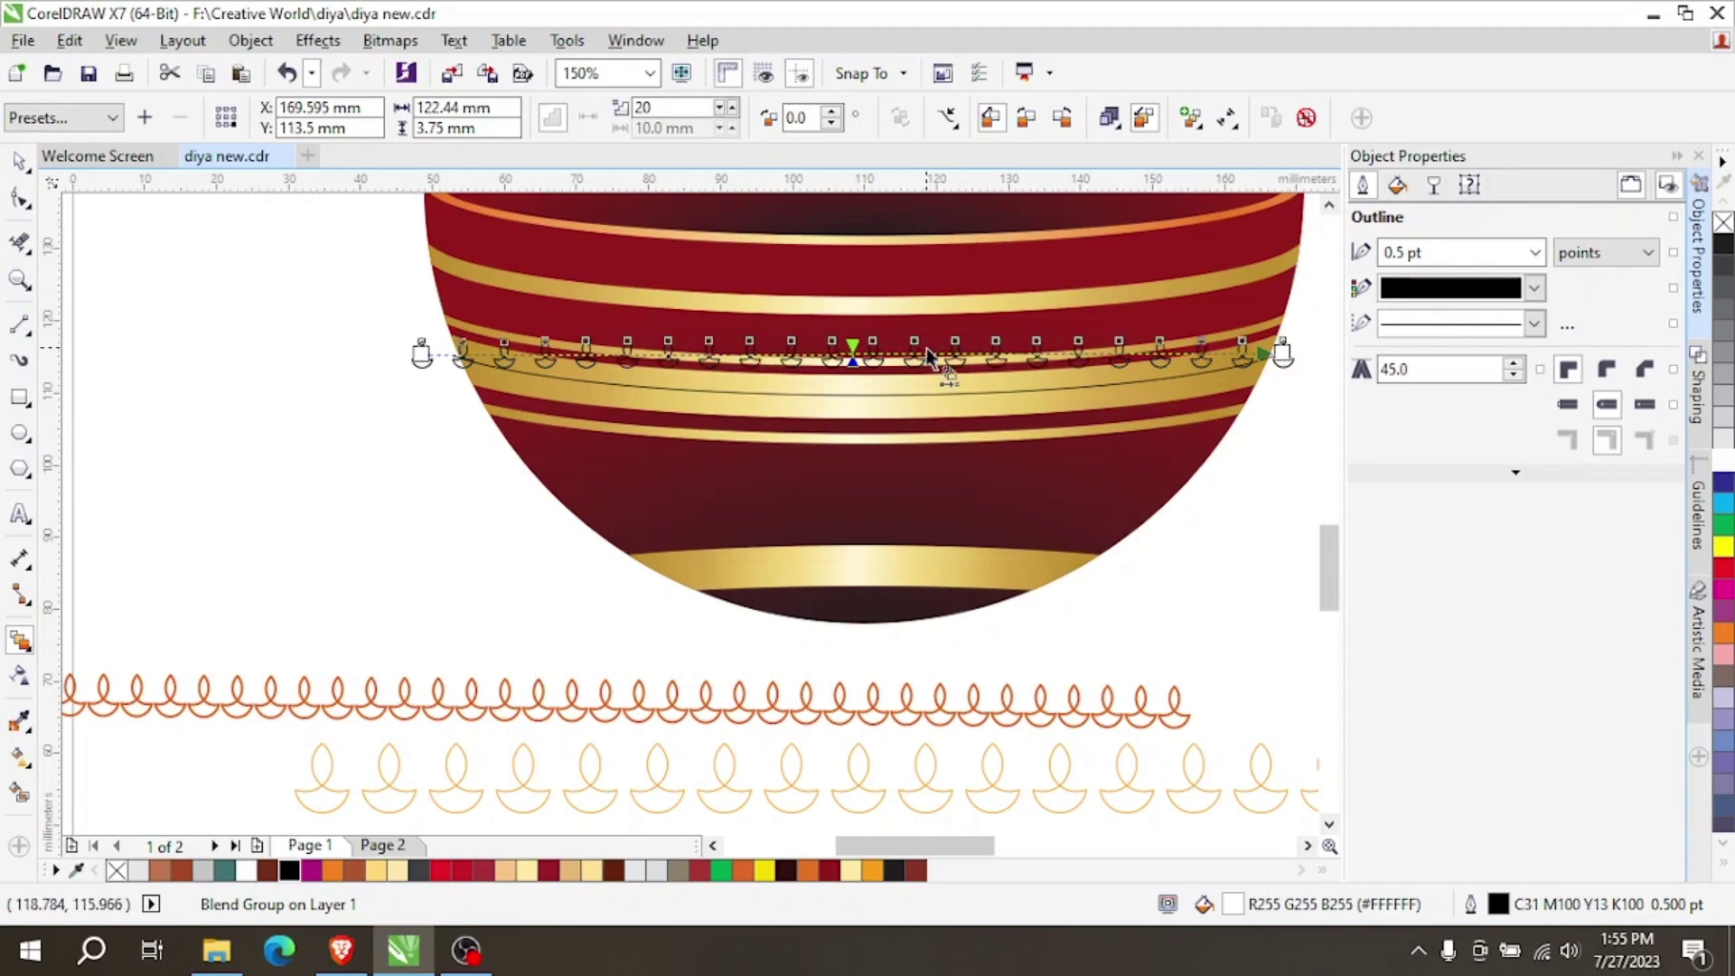
{"action": "left_click", "coordinate": [732, 108]}
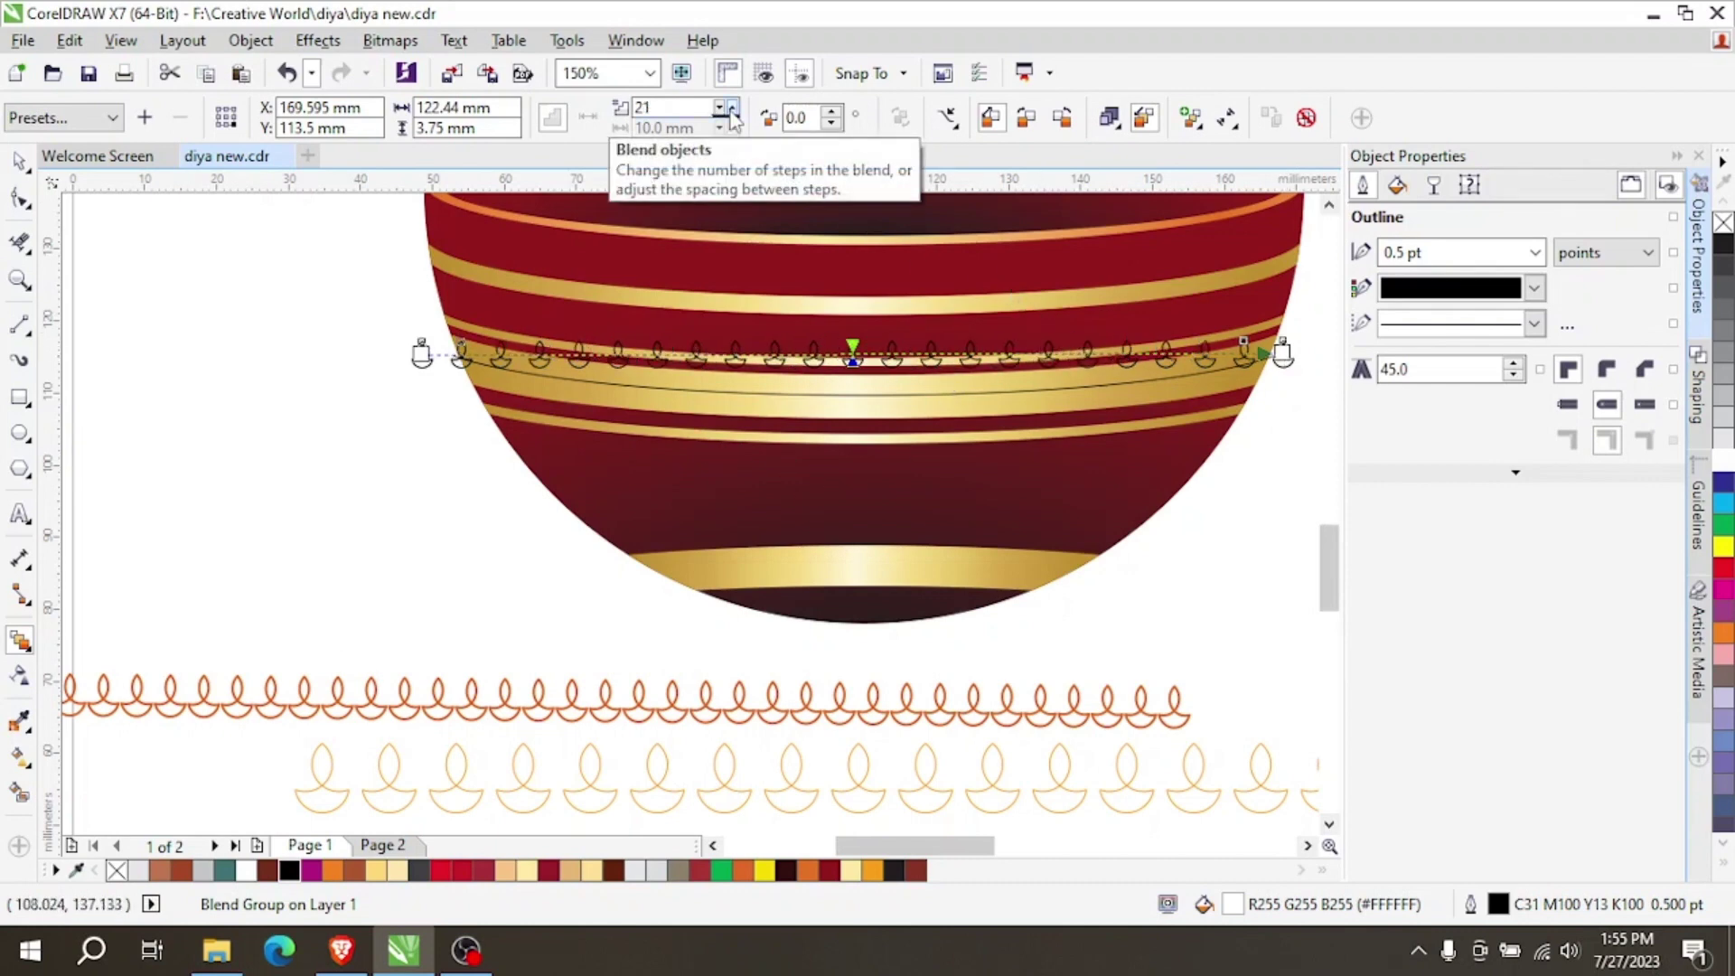
Fit the diya blend to the arc on the wide gold band as its new path.
{"action": "left_click", "coordinate": [949, 120]}
{"action": "left_click", "coordinate": [987, 153]}
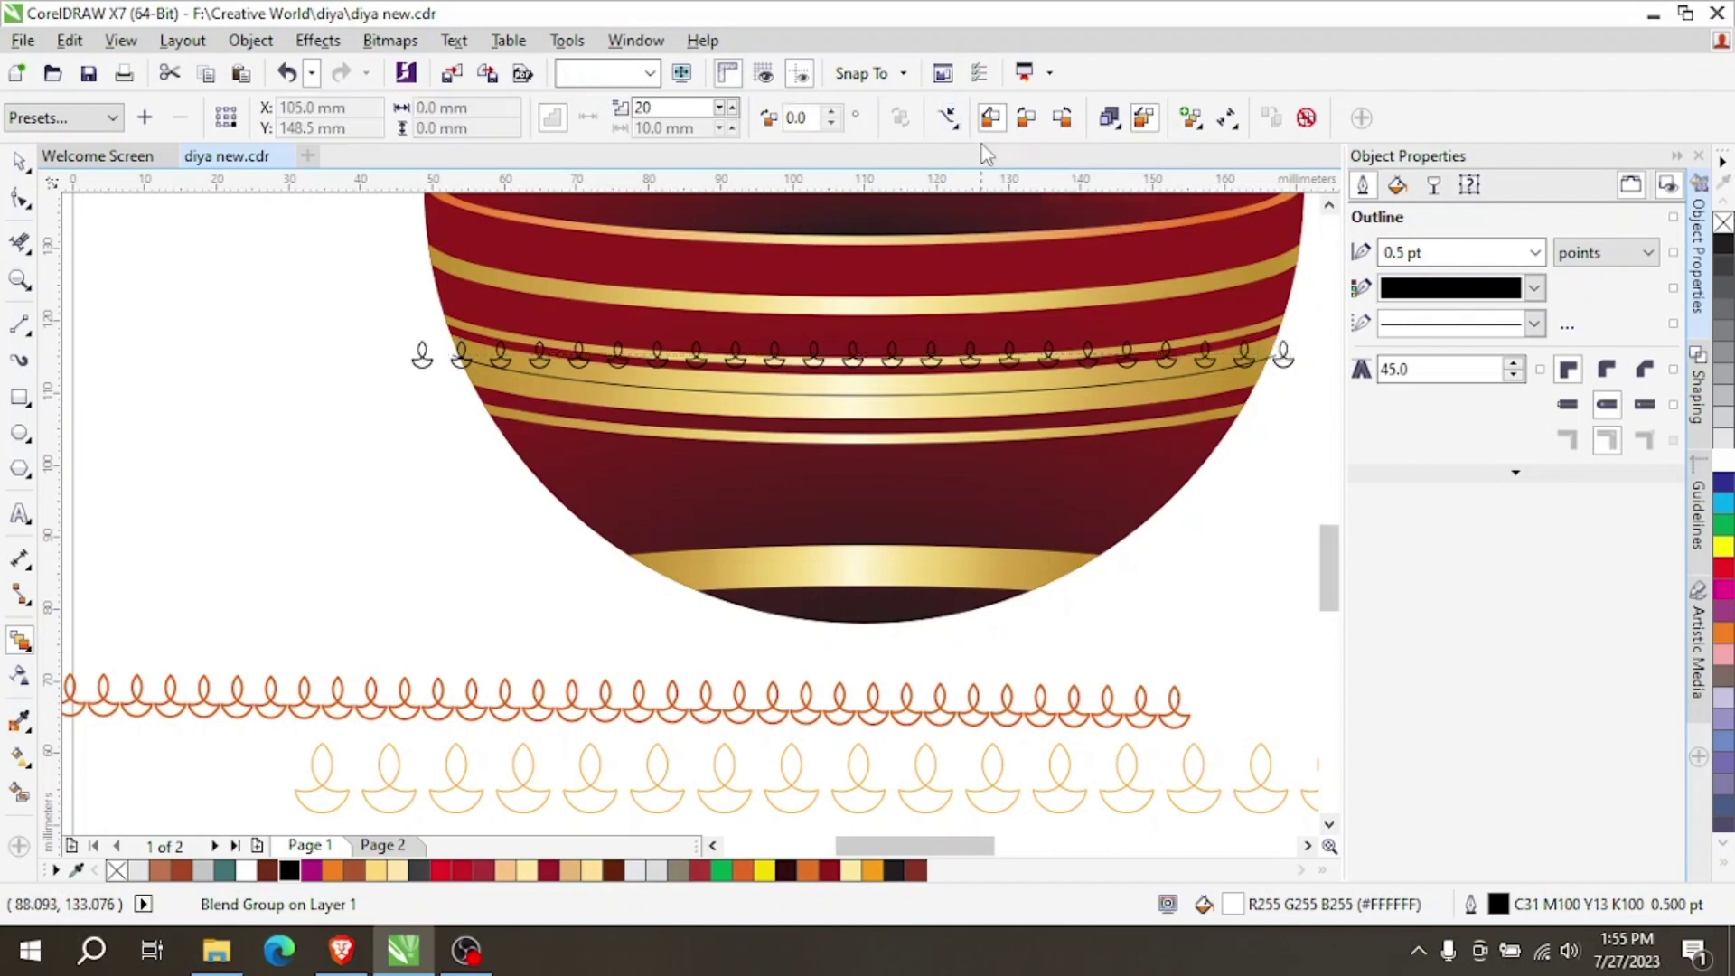
{"action": "left_click", "coordinate": [840, 380]}
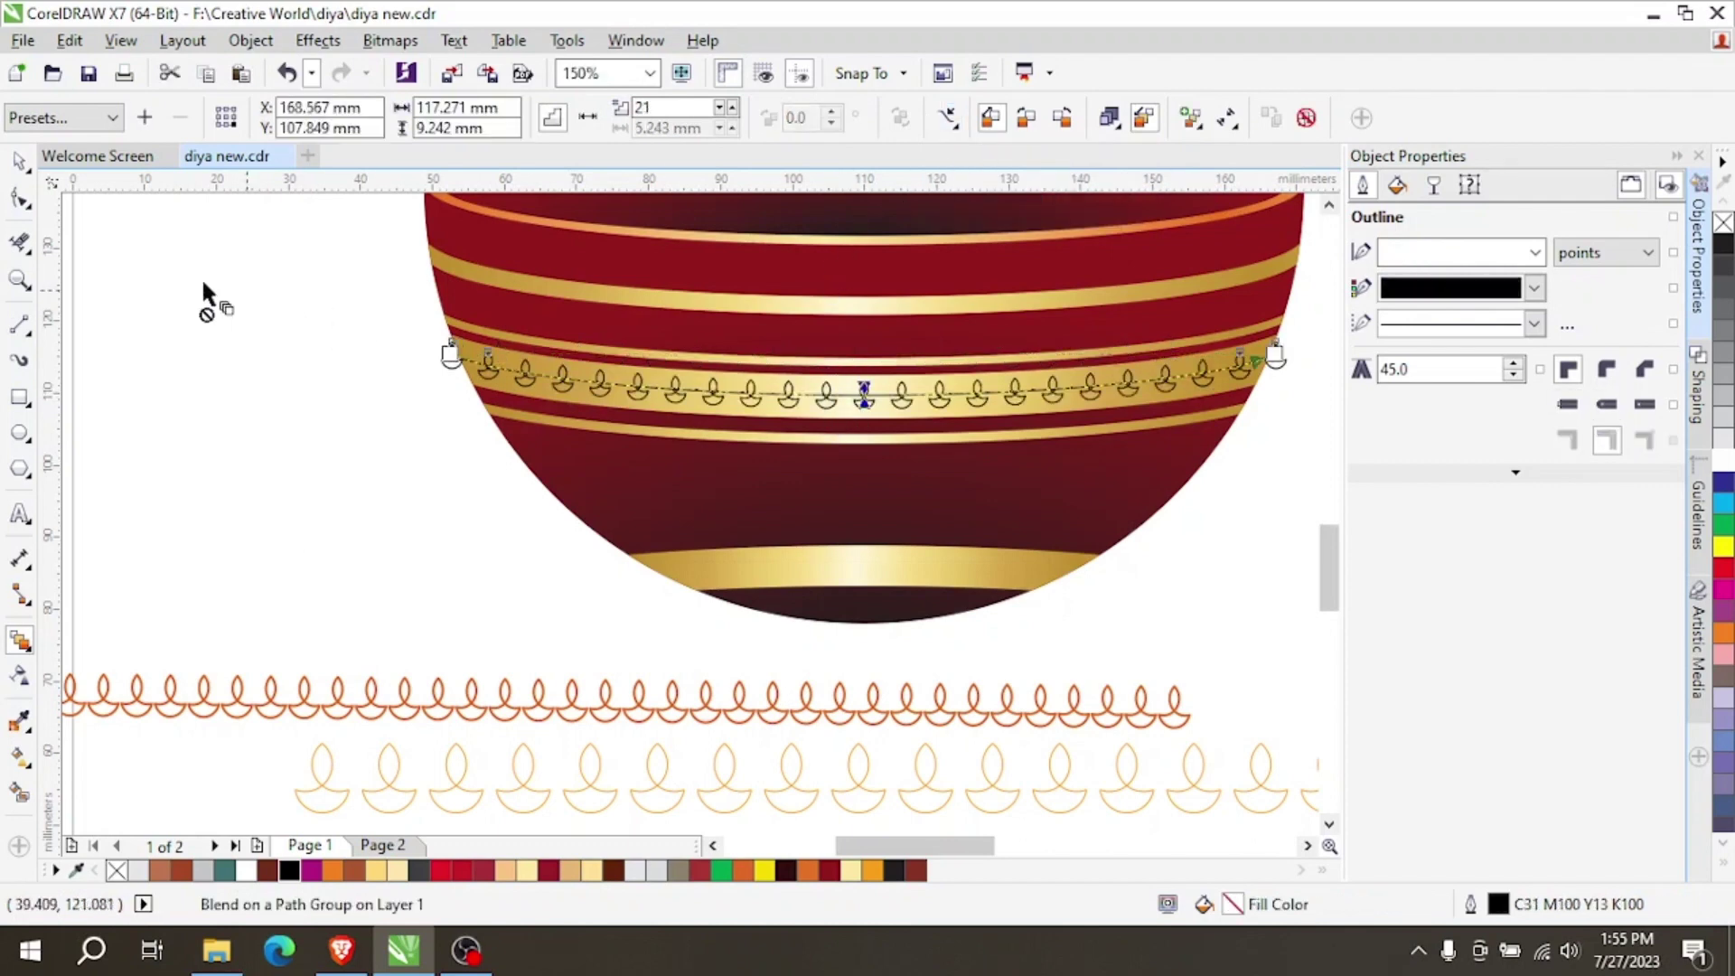
{"action": "left_click", "coordinate": [18, 161]}
{"action": "left_click", "coordinate": [213, 438]}
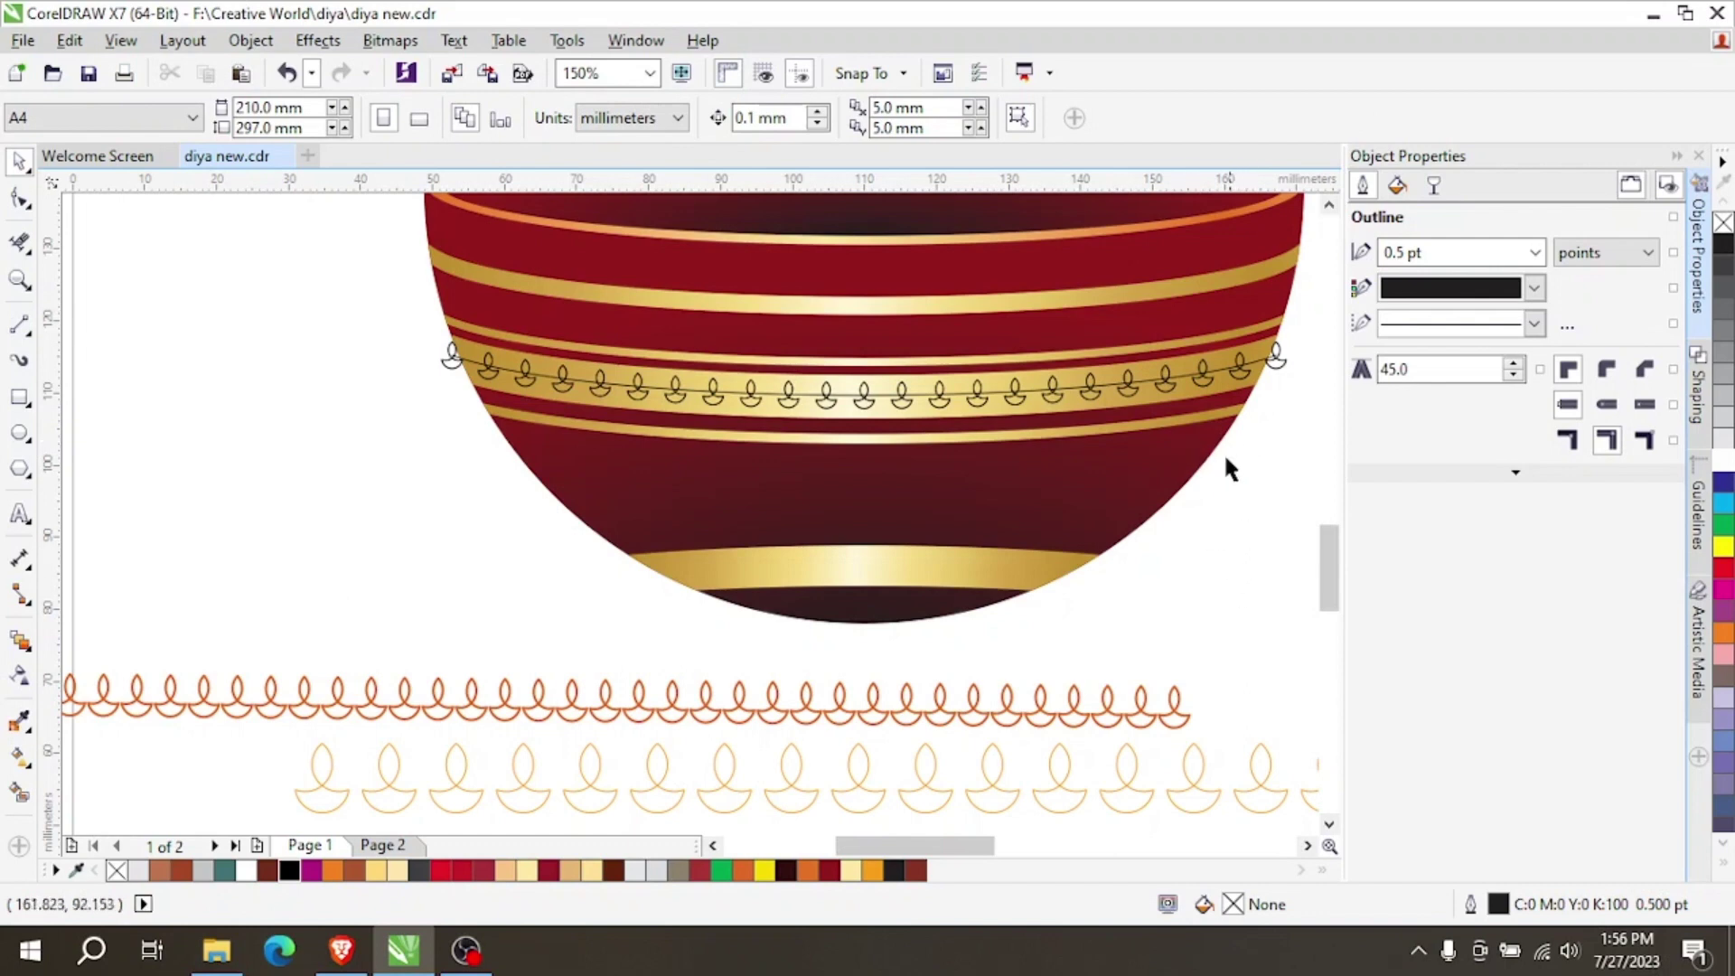
Try to delete the arc that runs through the blended diyas.
{"action": "scroll", "coordinate": [1234, 374], "scroll_direction": "up", "scroll_amount": 2}
{"action": "scroll", "coordinate": [745, 451], "scroll_direction": "up", "scroll_amount": 2}
{"action": "scroll", "coordinate": [720, 459], "scroll_direction": "down", "scroll_amount": 4}
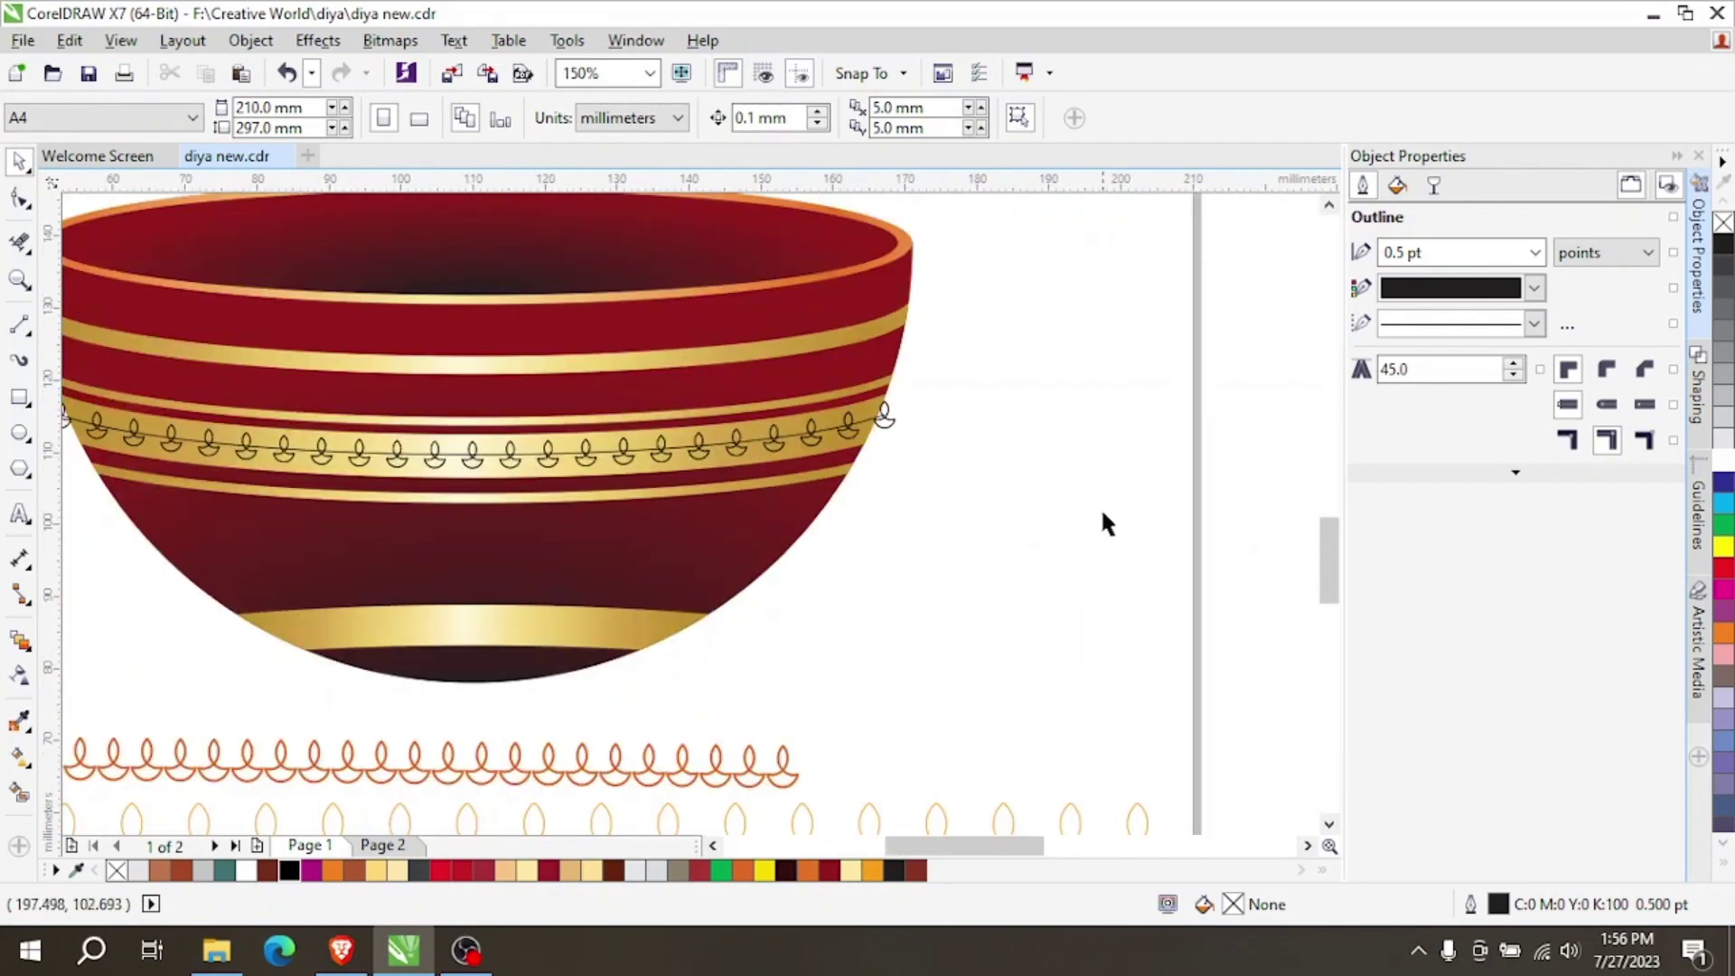
{"action": "scroll", "coordinate": [840, 499], "scroll_direction": "up", "scroll_amount": 2}
{"action": "scroll", "coordinate": [1117, 473], "scroll_direction": "down", "scroll_amount": 1}
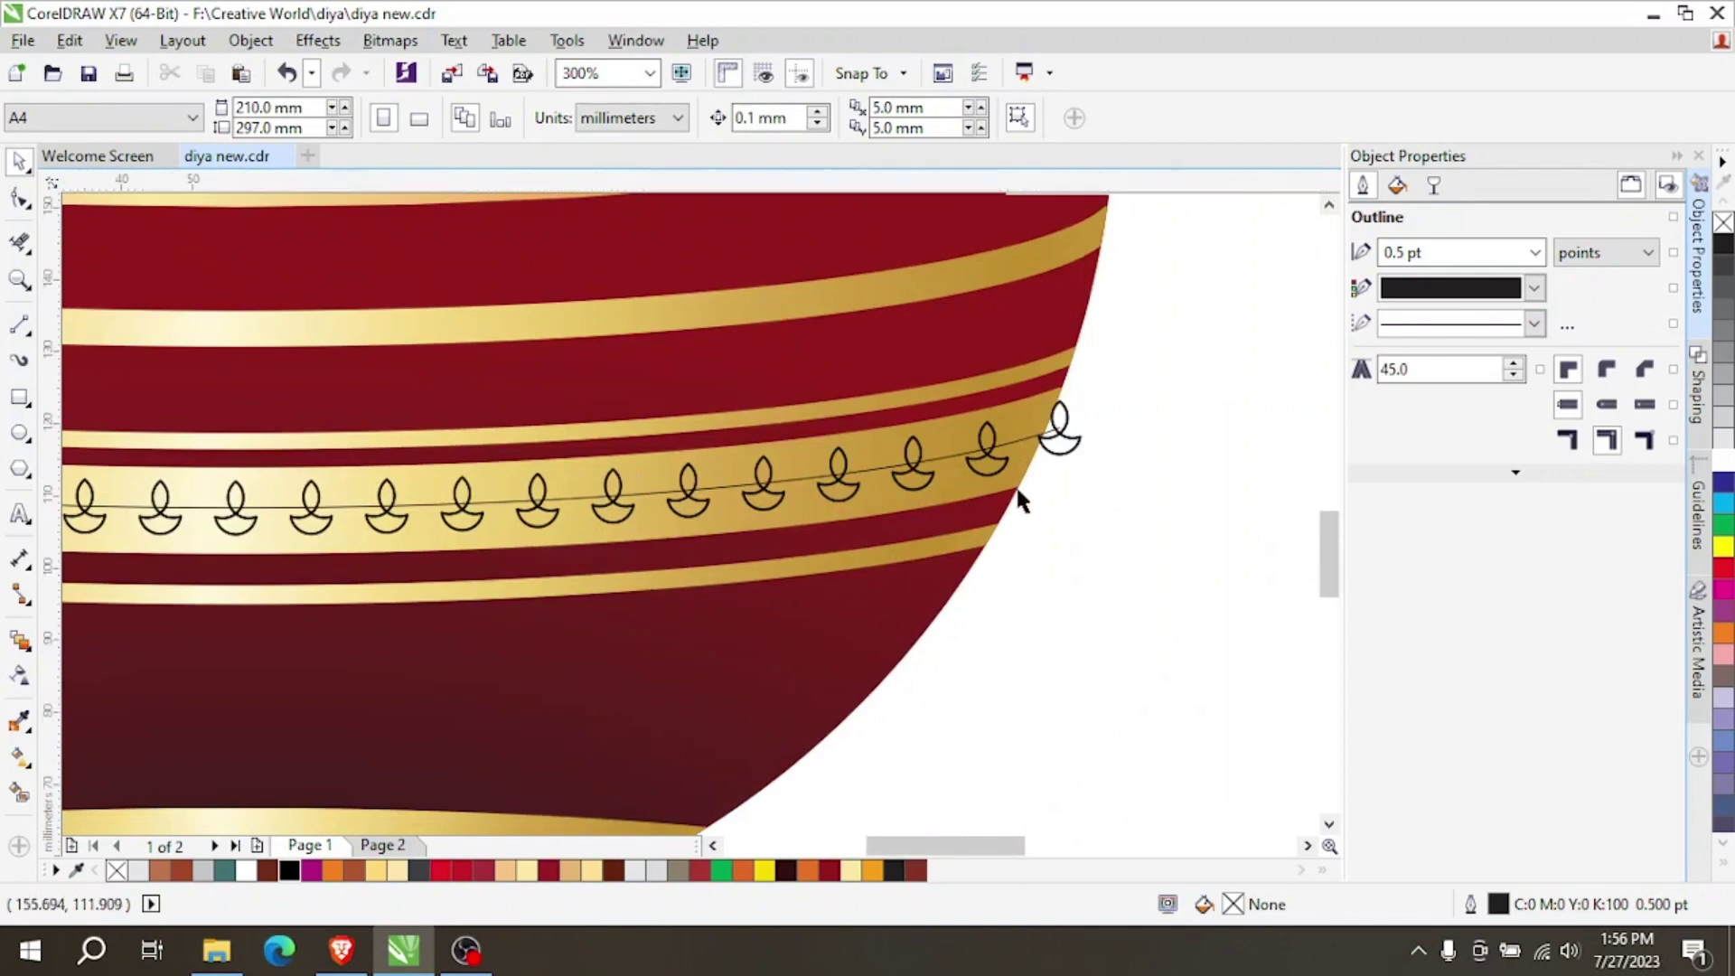
{"action": "scroll", "coordinate": [759, 501], "scroll_direction": "down", "scroll_amount": 3}
{"action": "scroll", "coordinate": [759, 501], "scroll_direction": "up", "scroll_amount": 3}
{"action": "left_click", "coordinate": [865, 504]}
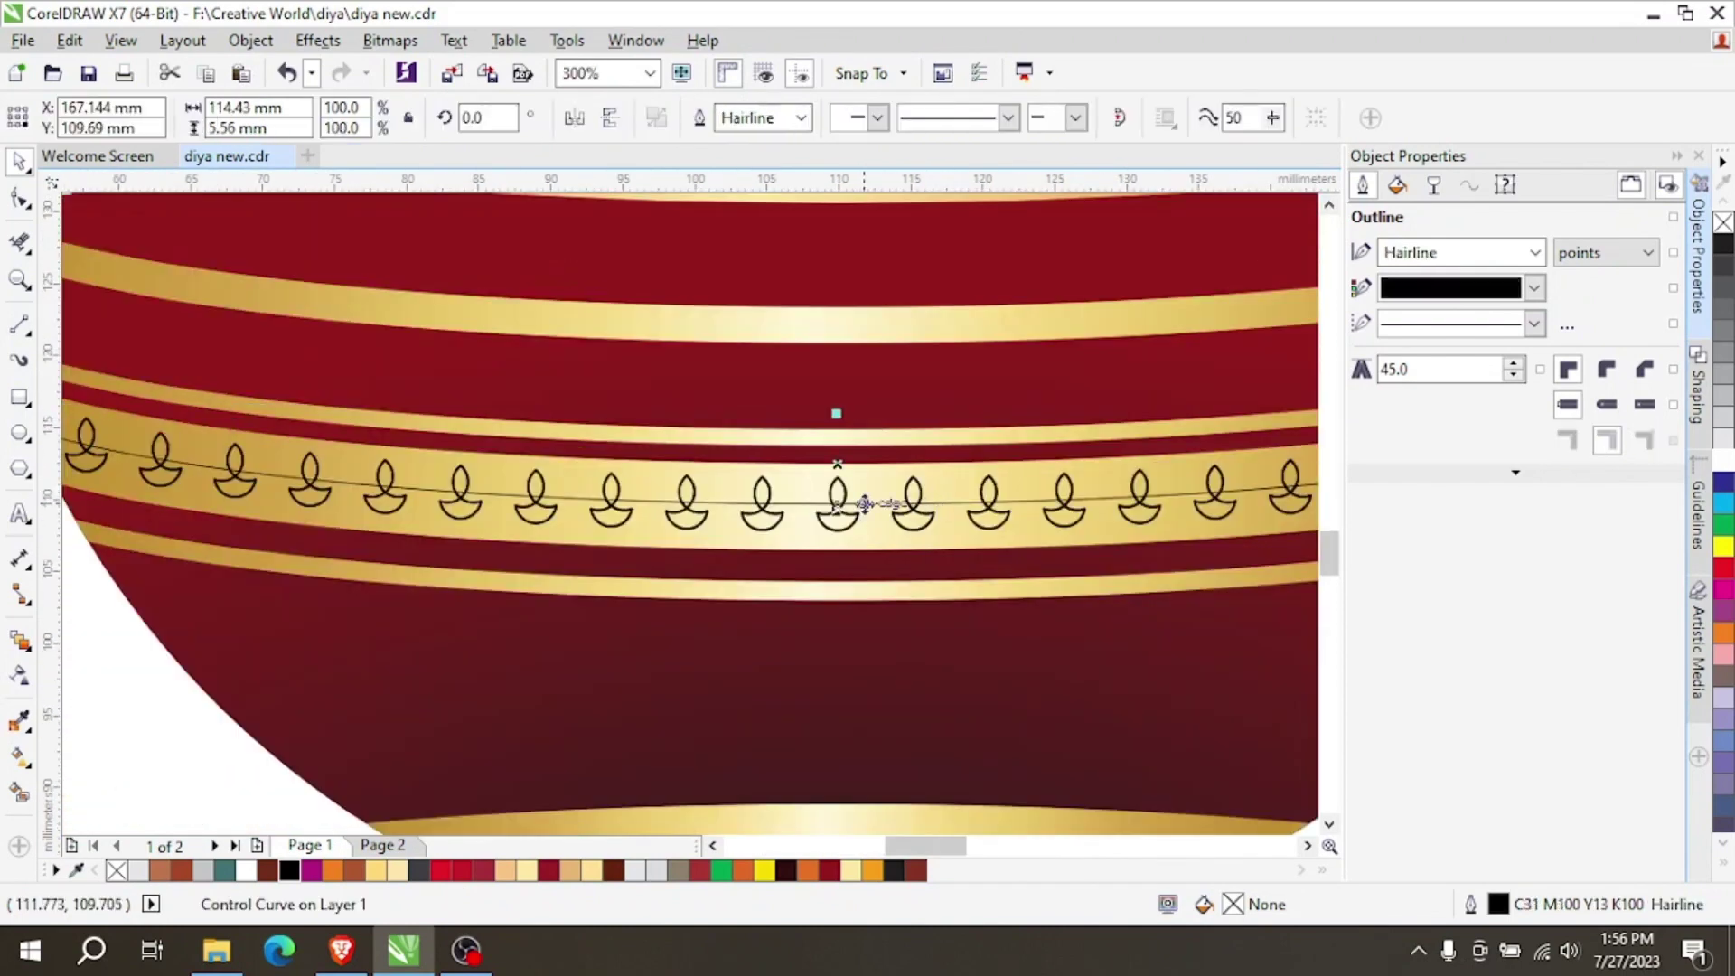
{"action": "key", "text": "ctrl+z"}
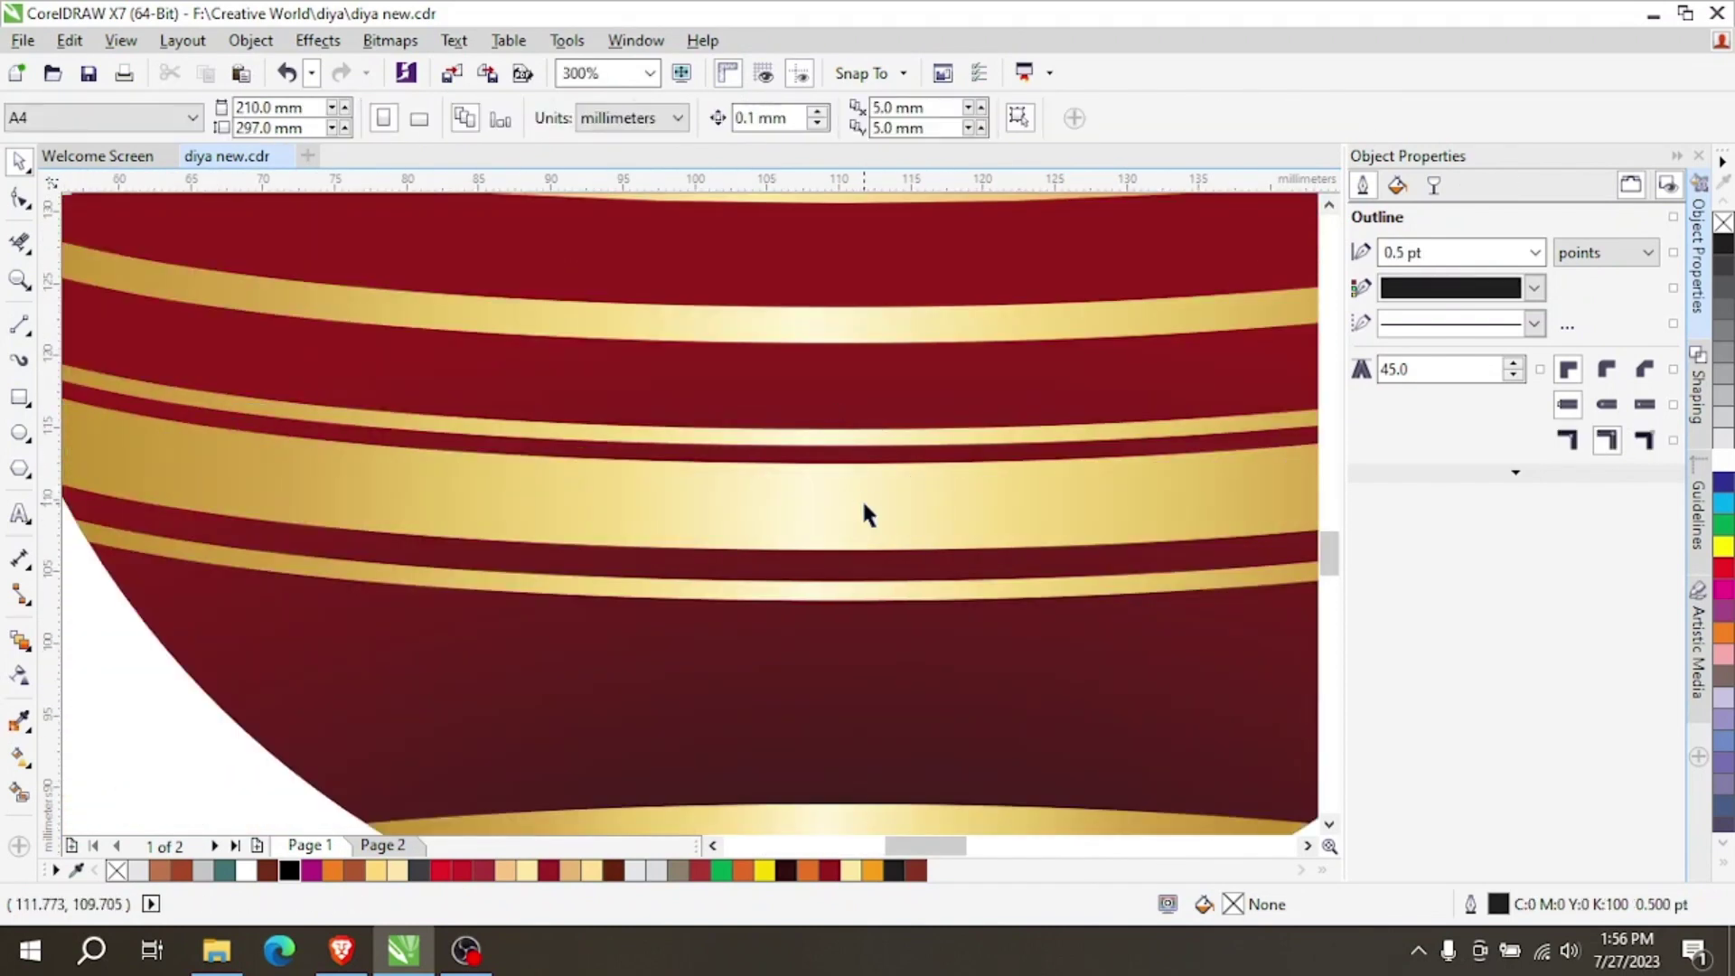
{"action": "key", "text": "ctrl+z"}
Try to move the arc away from the blended diyas without breaking the blend apart.
{"action": "left_click", "coordinate": [868, 503]}
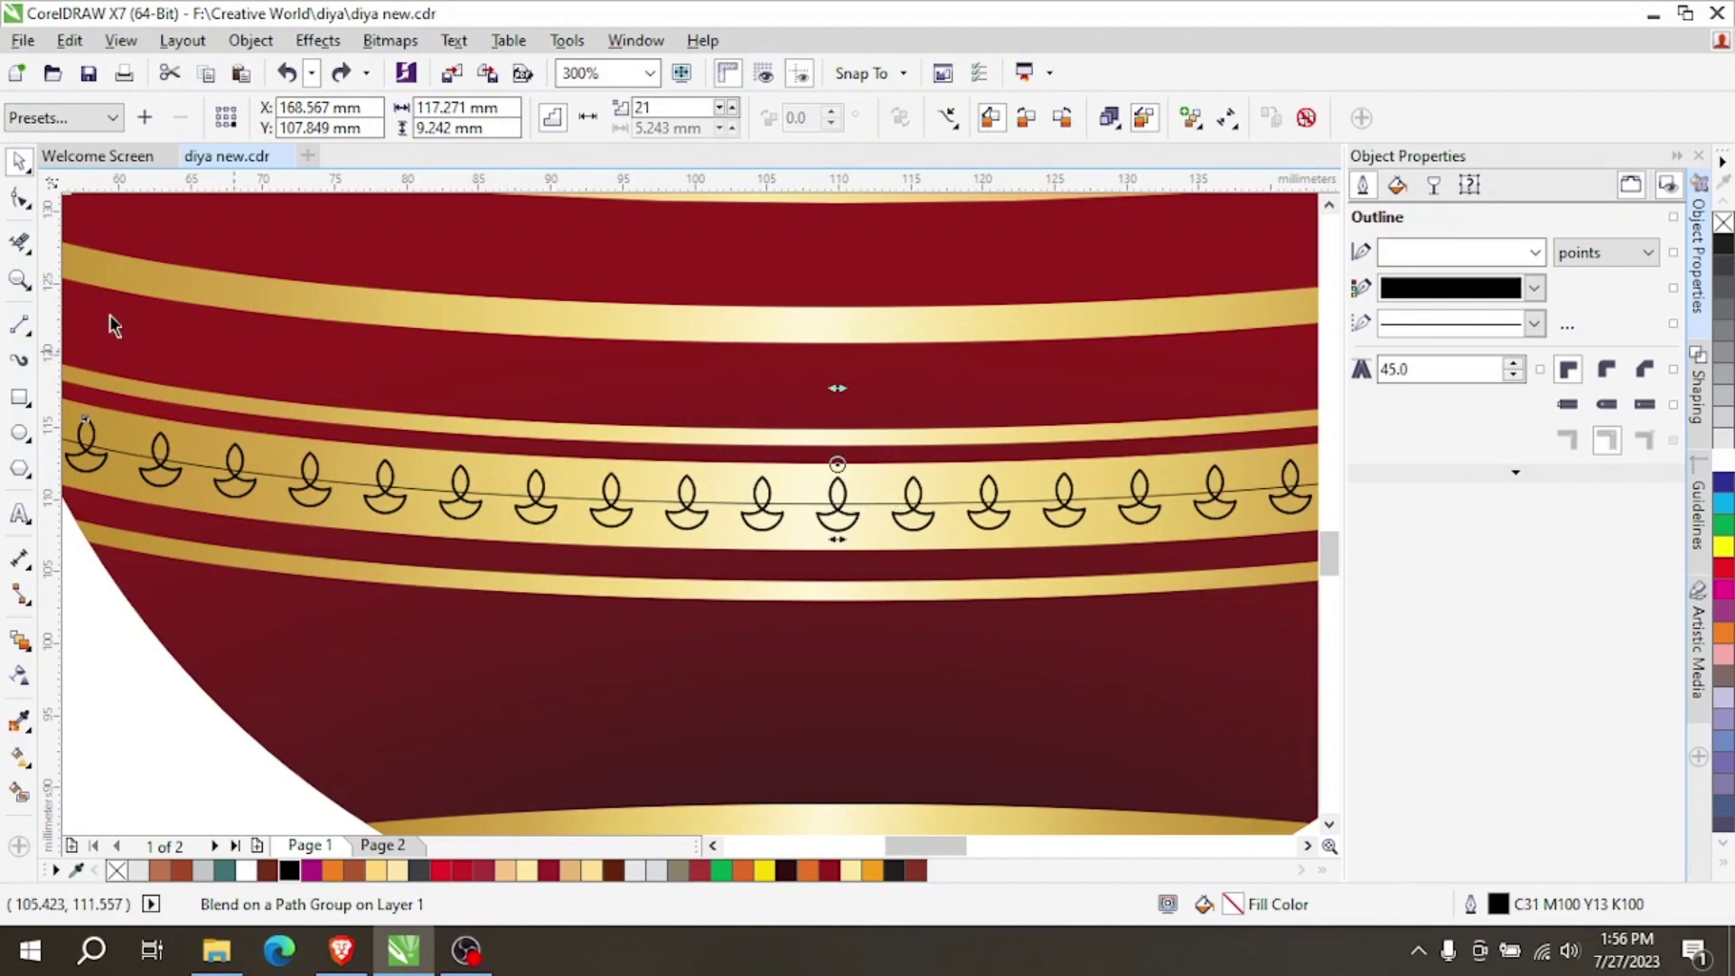
{"action": "scroll", "coordinate": [181, 461], "scroll_direction": "down", "scroll_amount": 3}
{"action": "left_click", "coordinate": [180, 460]}
{"action": "scroll", "coordinate": [217, 417], "scroll_direction": "up", "scroll_amount": 5}
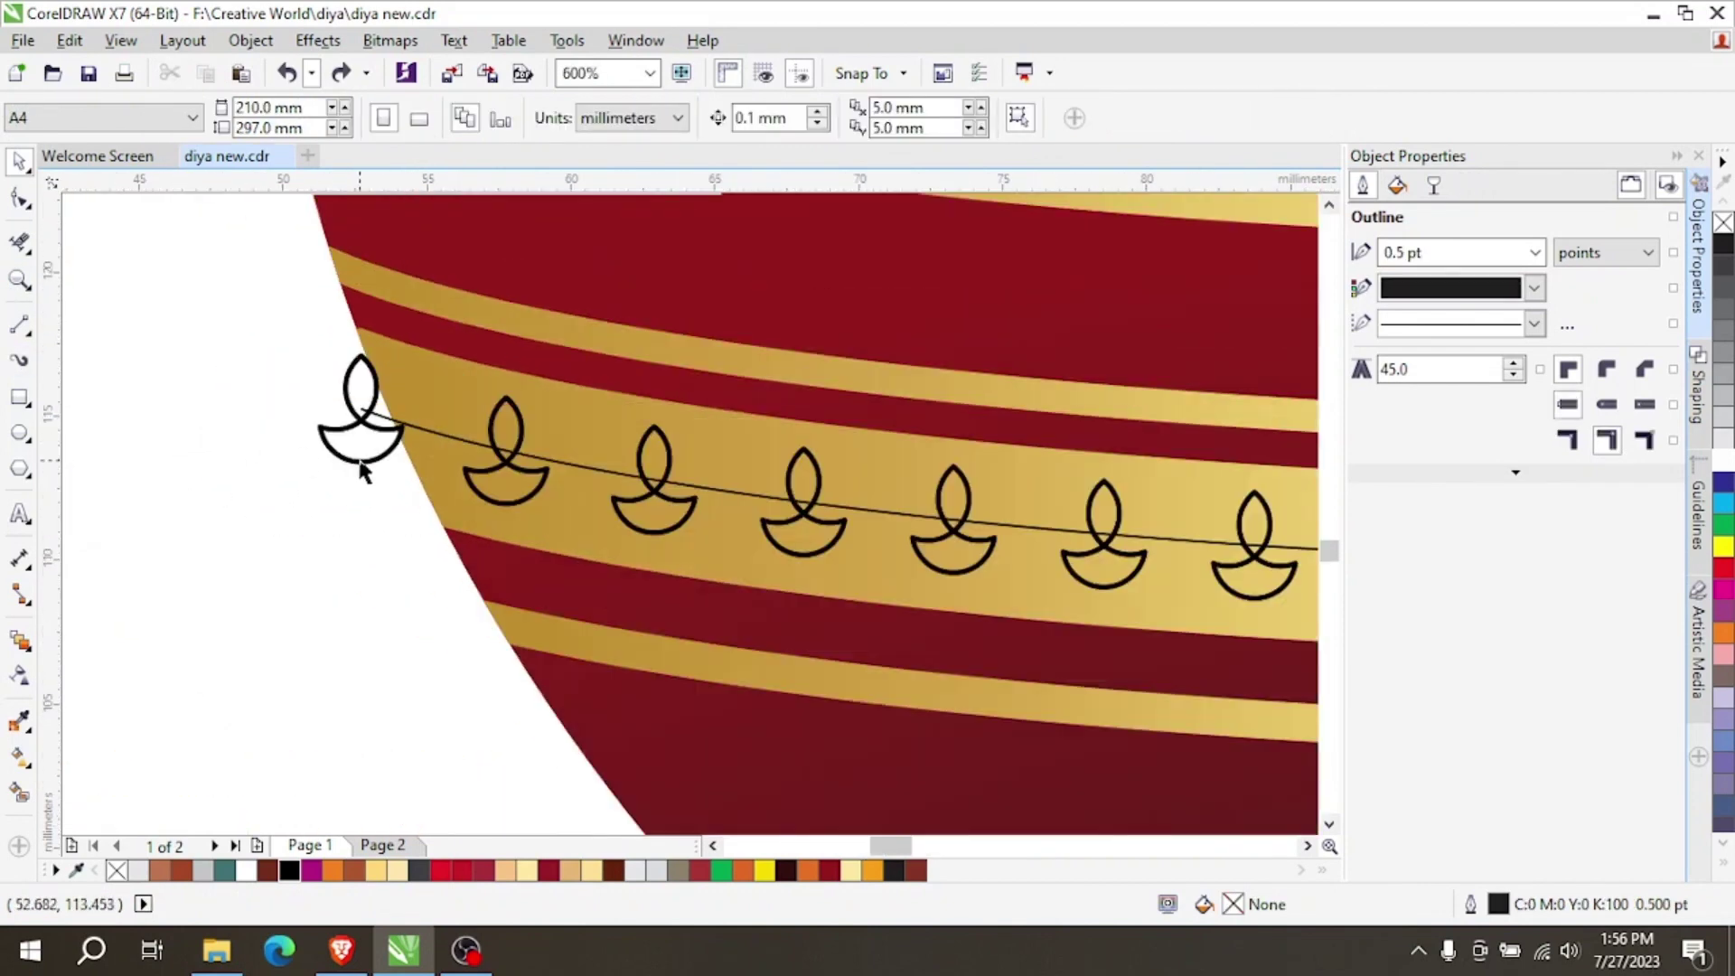
{"action": "left_click", "coordinate": [360, 463]}
{"action": "left_click_drag", "start_coordinate": [432, 428], "coordinate": [318, 562]}
{"action": "key", "text": "ctrl+z"}
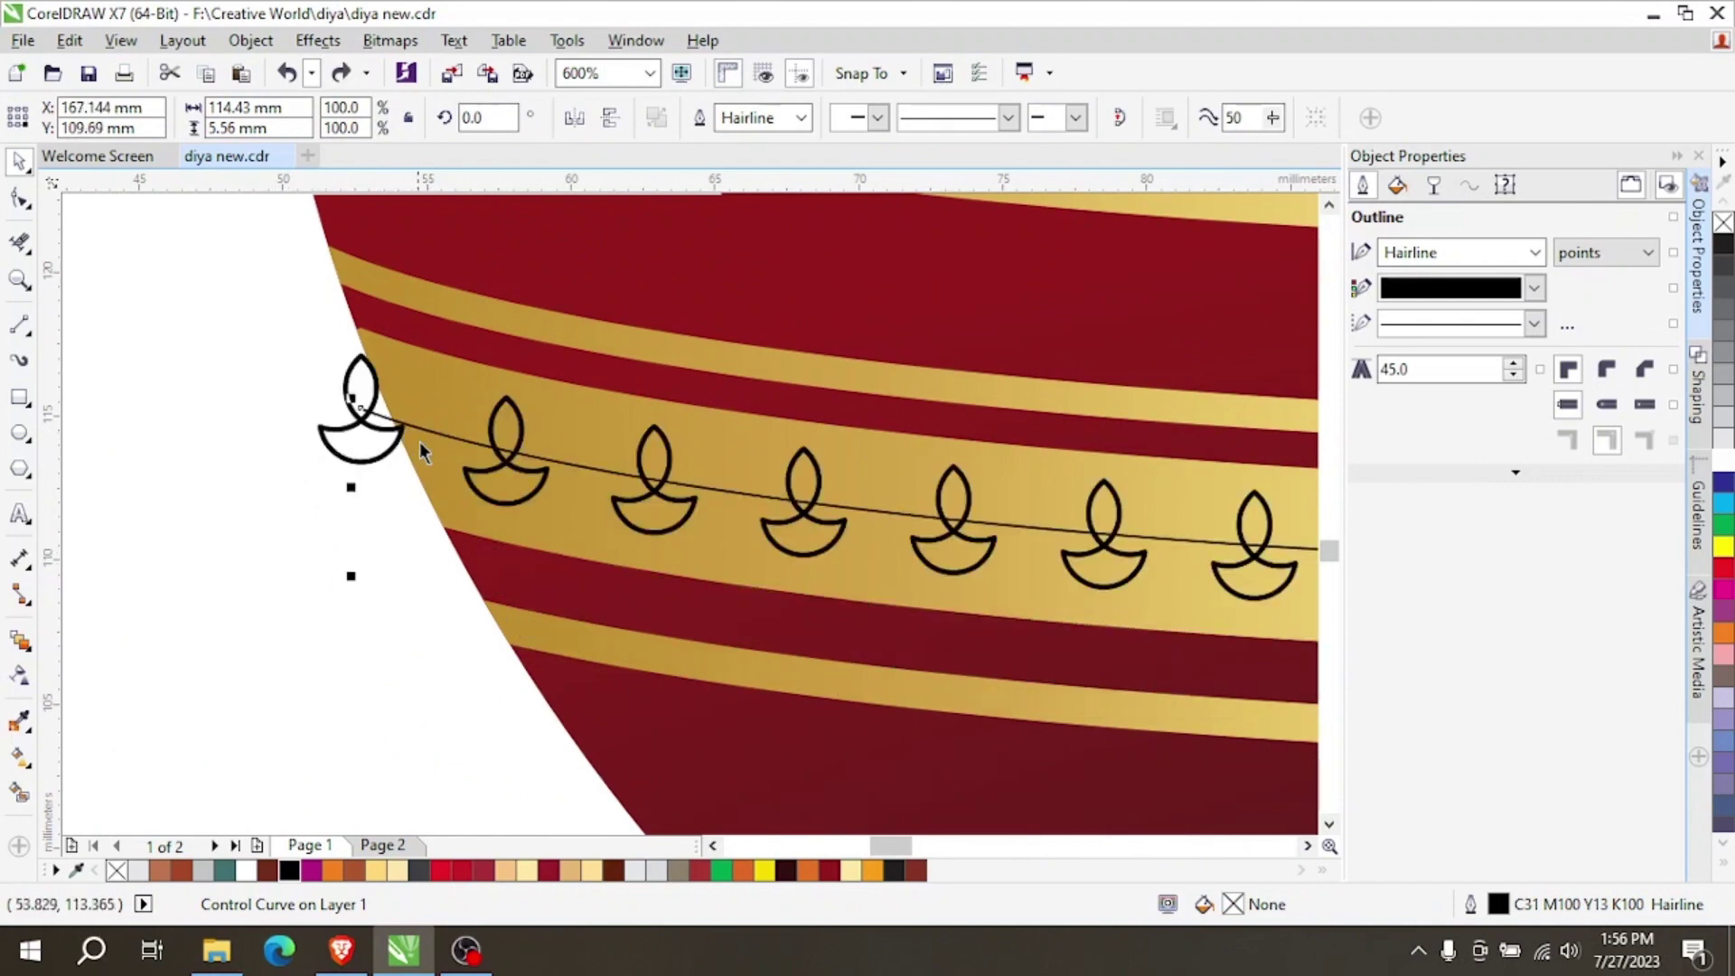
Break the diya blend apart from its arc path.
{"action": "right_click", "coordinate": [432, 433]}
{"action": "left_click", "coordinate": [263, 383]}
{"action": "left_click", "coordinate": [272, 441]}
{"action": "scroll", "coordinate": [587, 504], "scroll_direction": "down", "scroll_amount": 2}
{"action": "left_click", "coordinate": [594, 495]}
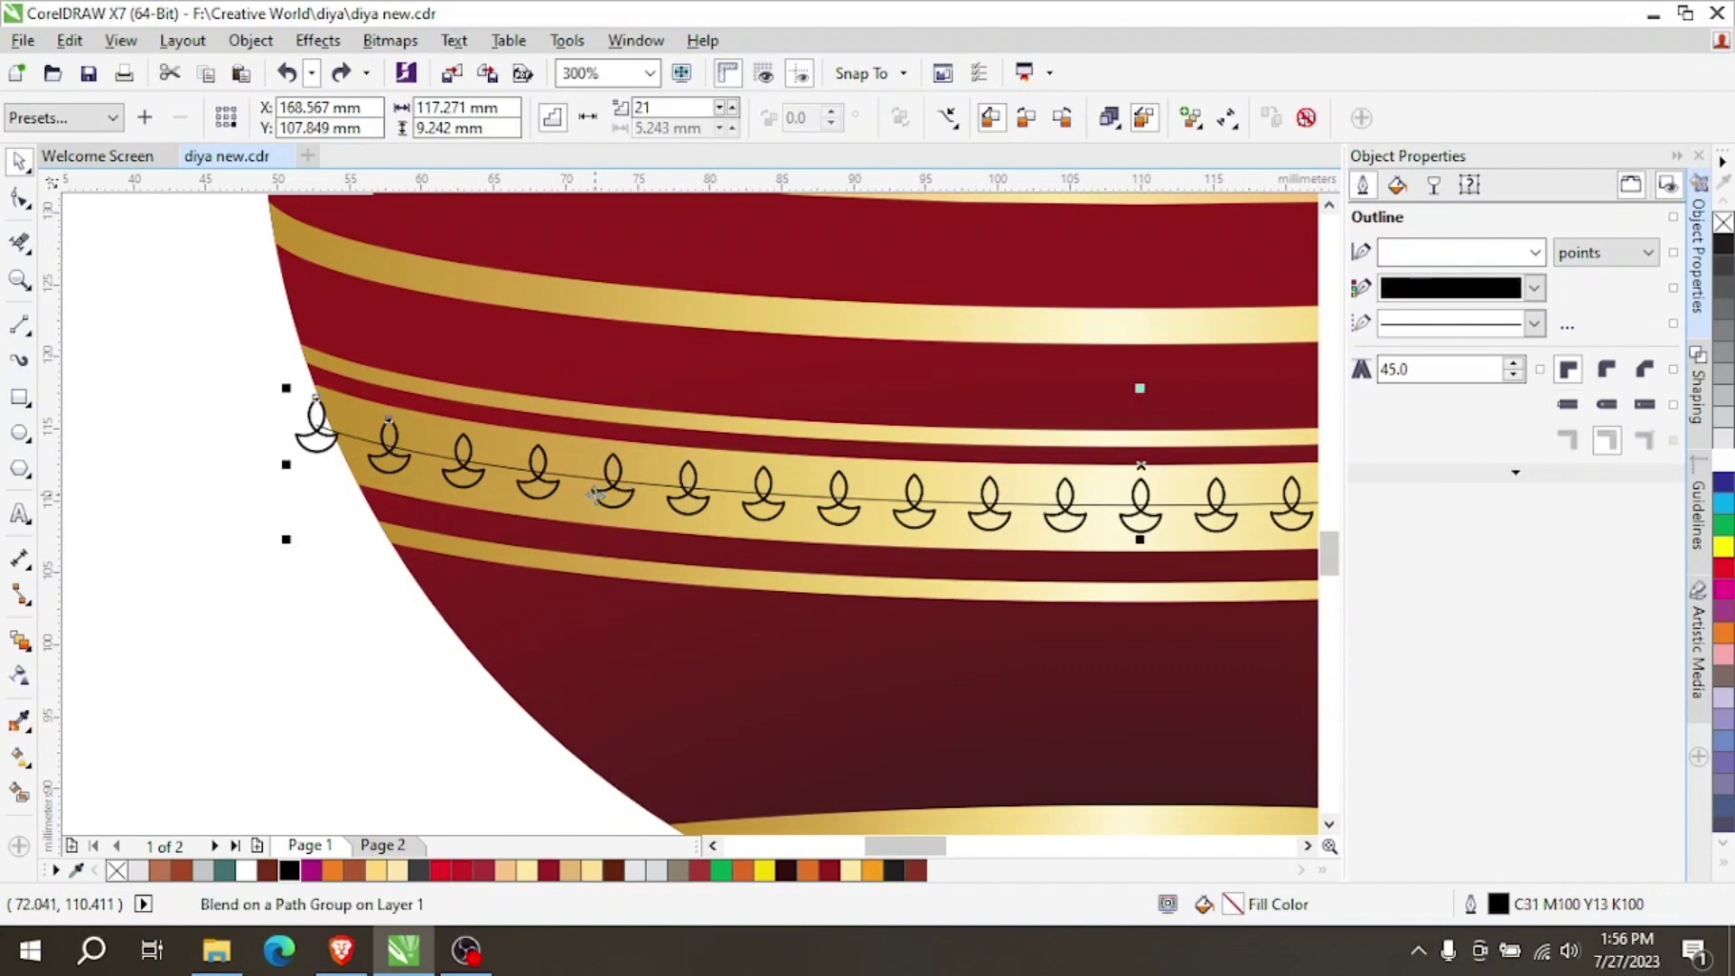
{"action": "right_click", "coordinate": [594, 496]}
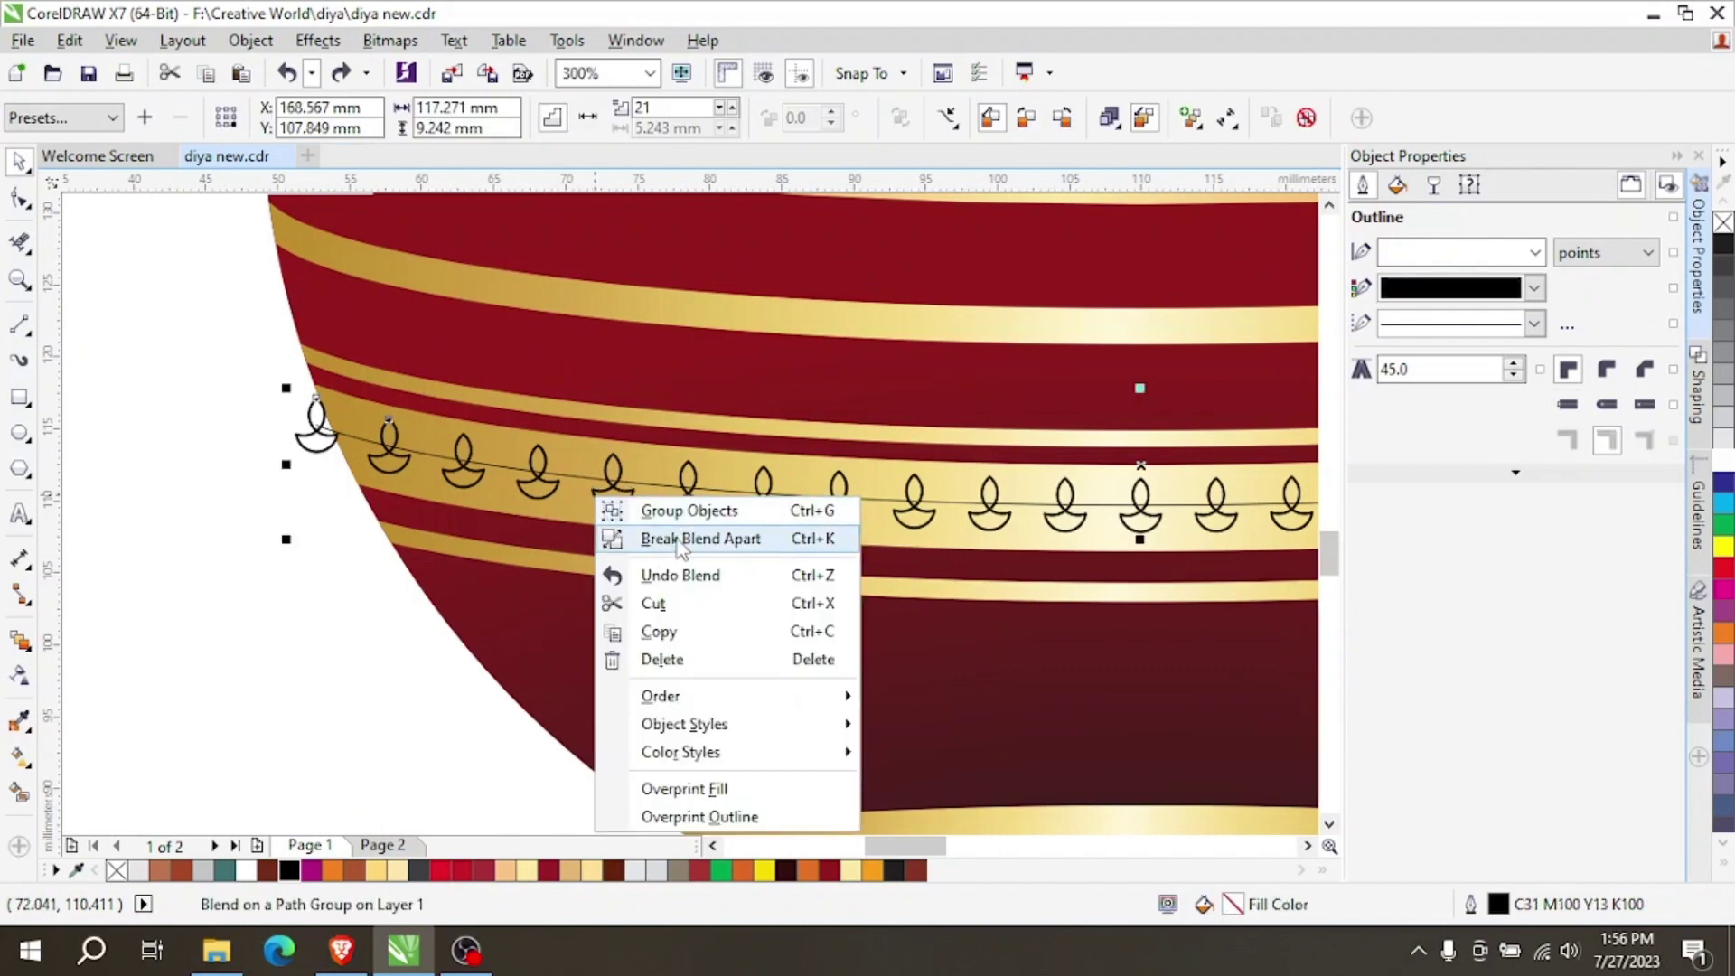
{"action": "left_click", "coordinate": [680, 538]}
{"action": "left_click", "coordinate": [289, 555]}
Move the arc below the wide gold band, to about X 165.43 mm, Y 98.94 mm.
{"action": "left_click_drag", "start_coordinate": [344, 438], "coordinate": [324, 589]}
{"action": "scroll", "coordinate": [301, 506], "scroll_direction": "down", "scroll_amount": 3}
{"action": "scroll", "coordinate": [271, 430], "scroll_direction": "up", "scroll_amount": 2}
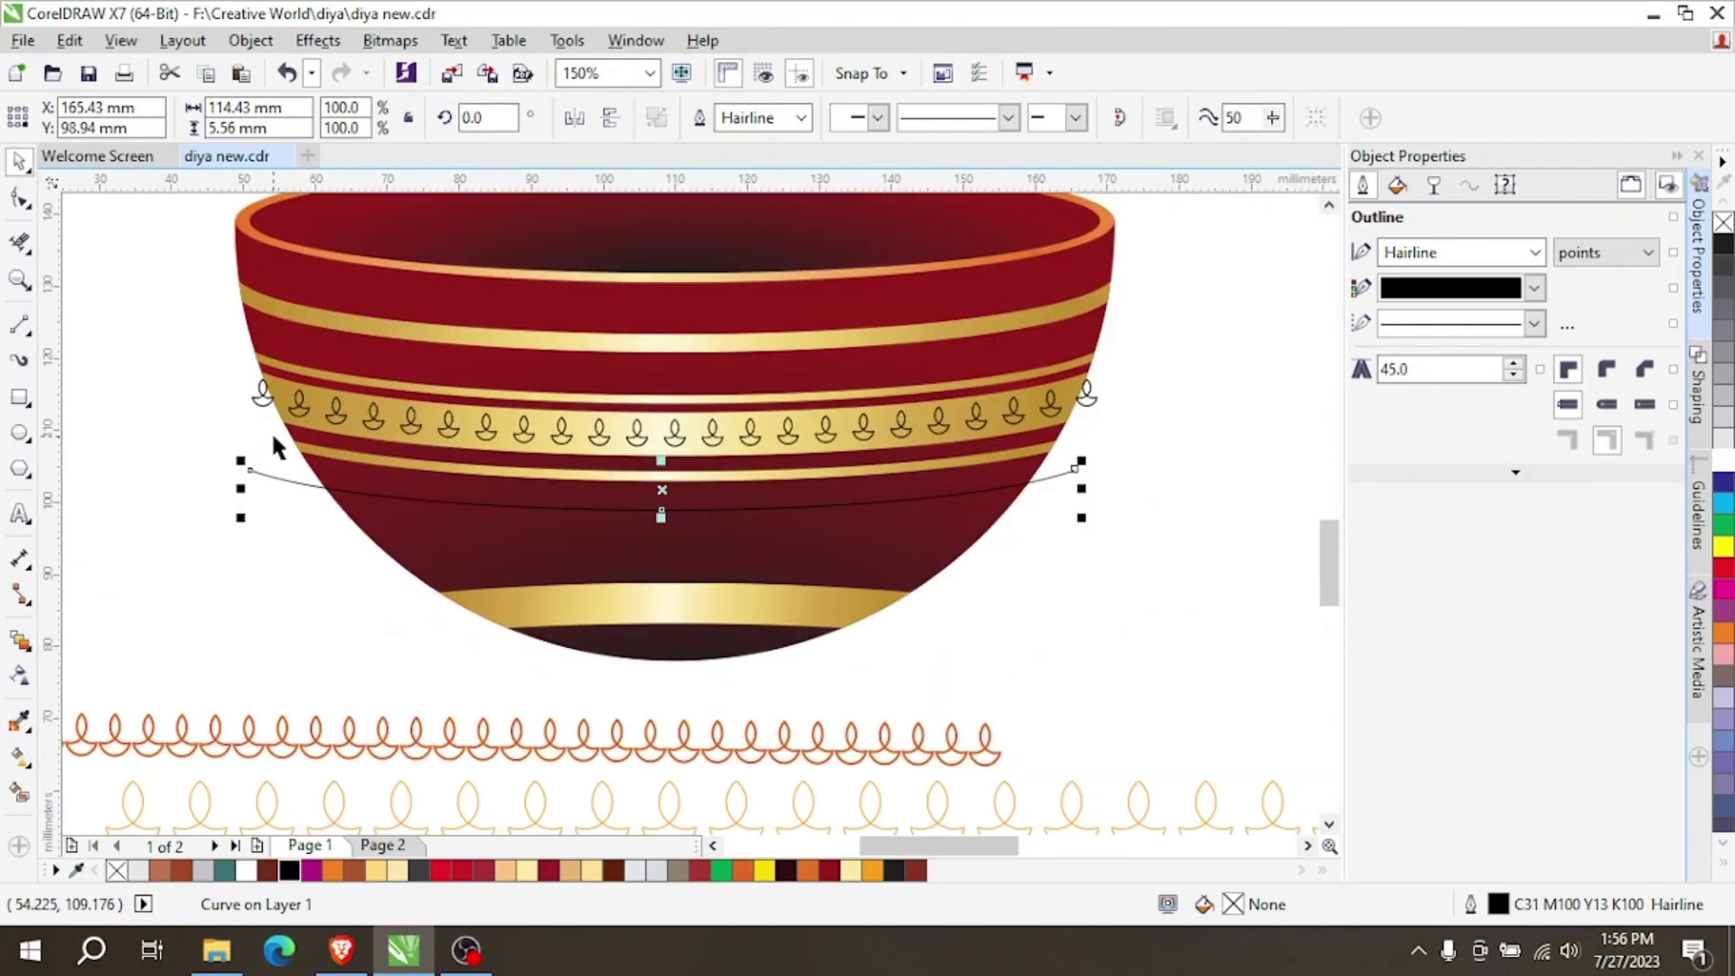
Group the row of small black diyas on the gold band with its two end diyas.
{"action": "left_click_drag", "start_coordinate": [1120, 426], "coordinate": [1126, 448]}
{"action": "scroll", "coordinate": [788, 429], "scroll_direction": "up", "scroll_amount": 1}
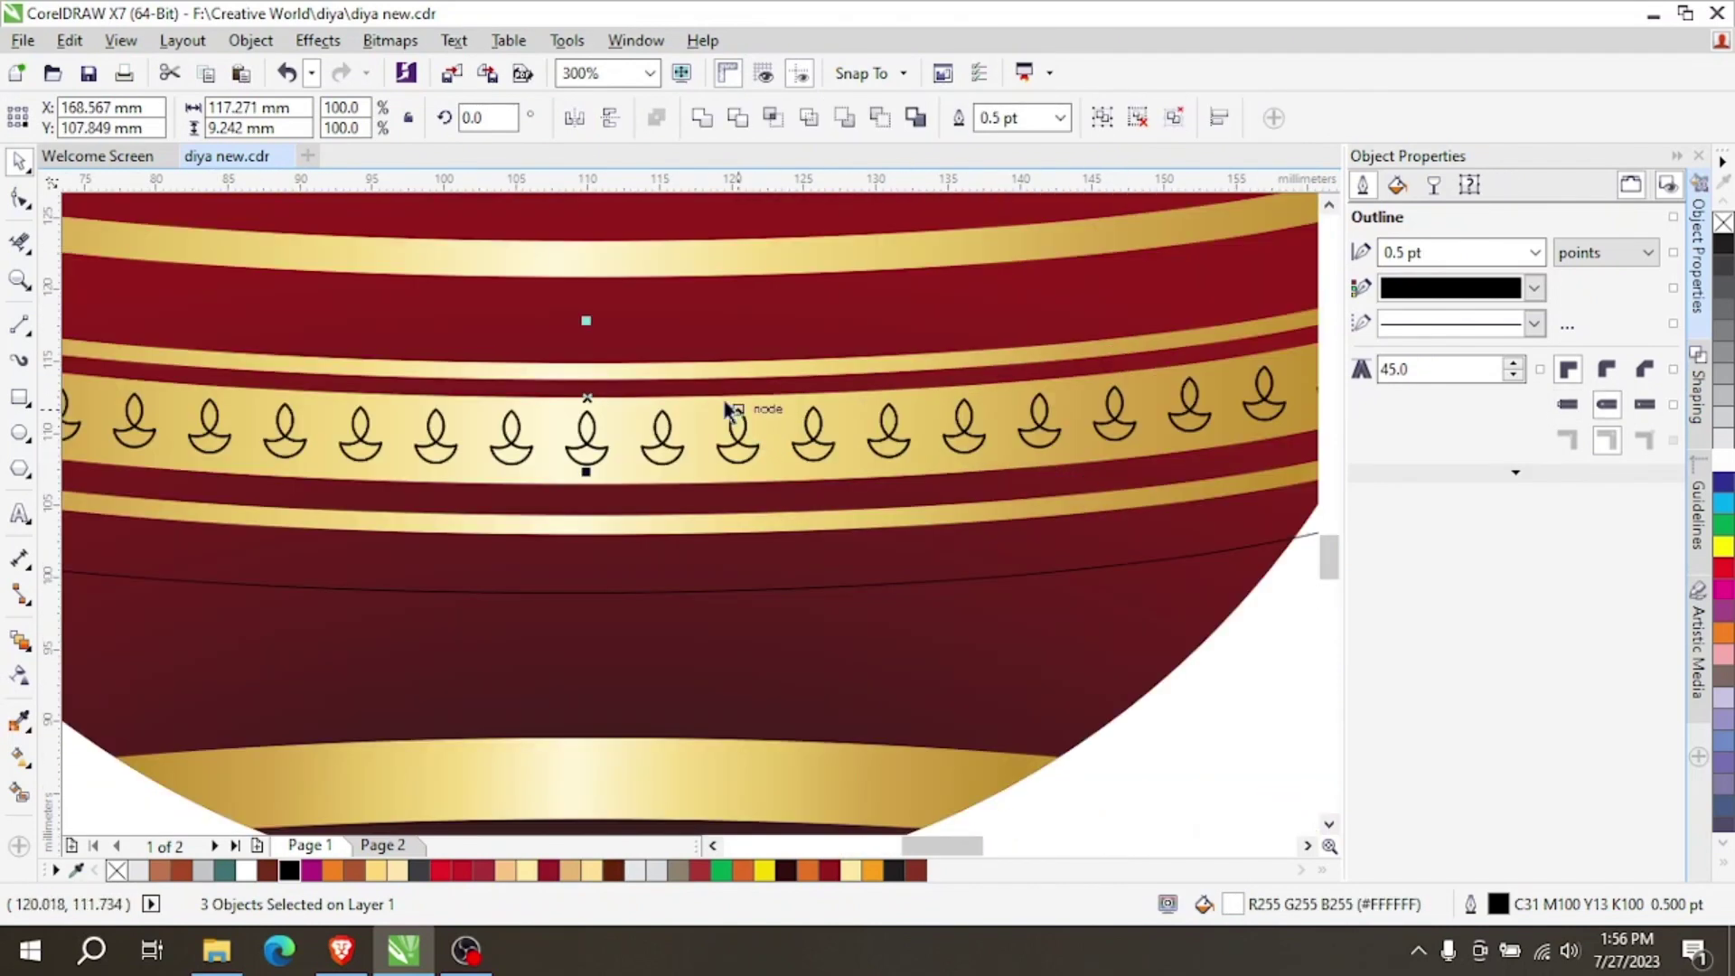
{"action": "left_click", "coordinate": [711, 380], "text": "shift"}
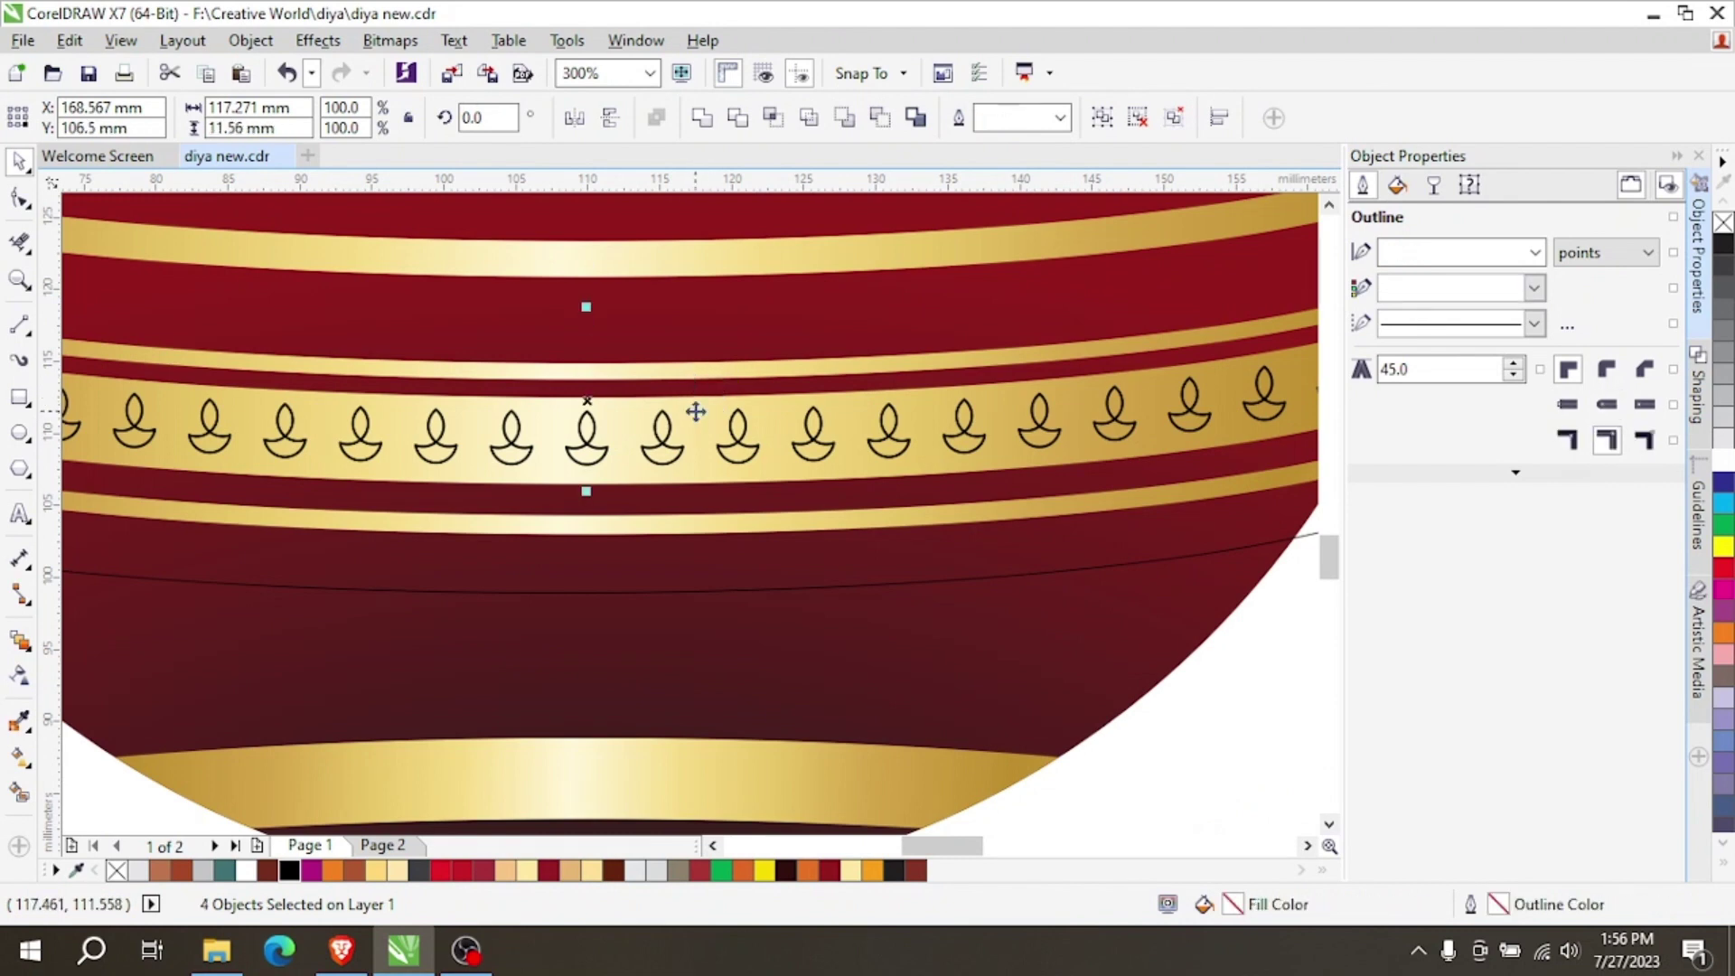
{"action": "scroll", "coordinate": [707, 406], "scroll_direction": "down", "scroll_amount": 1}
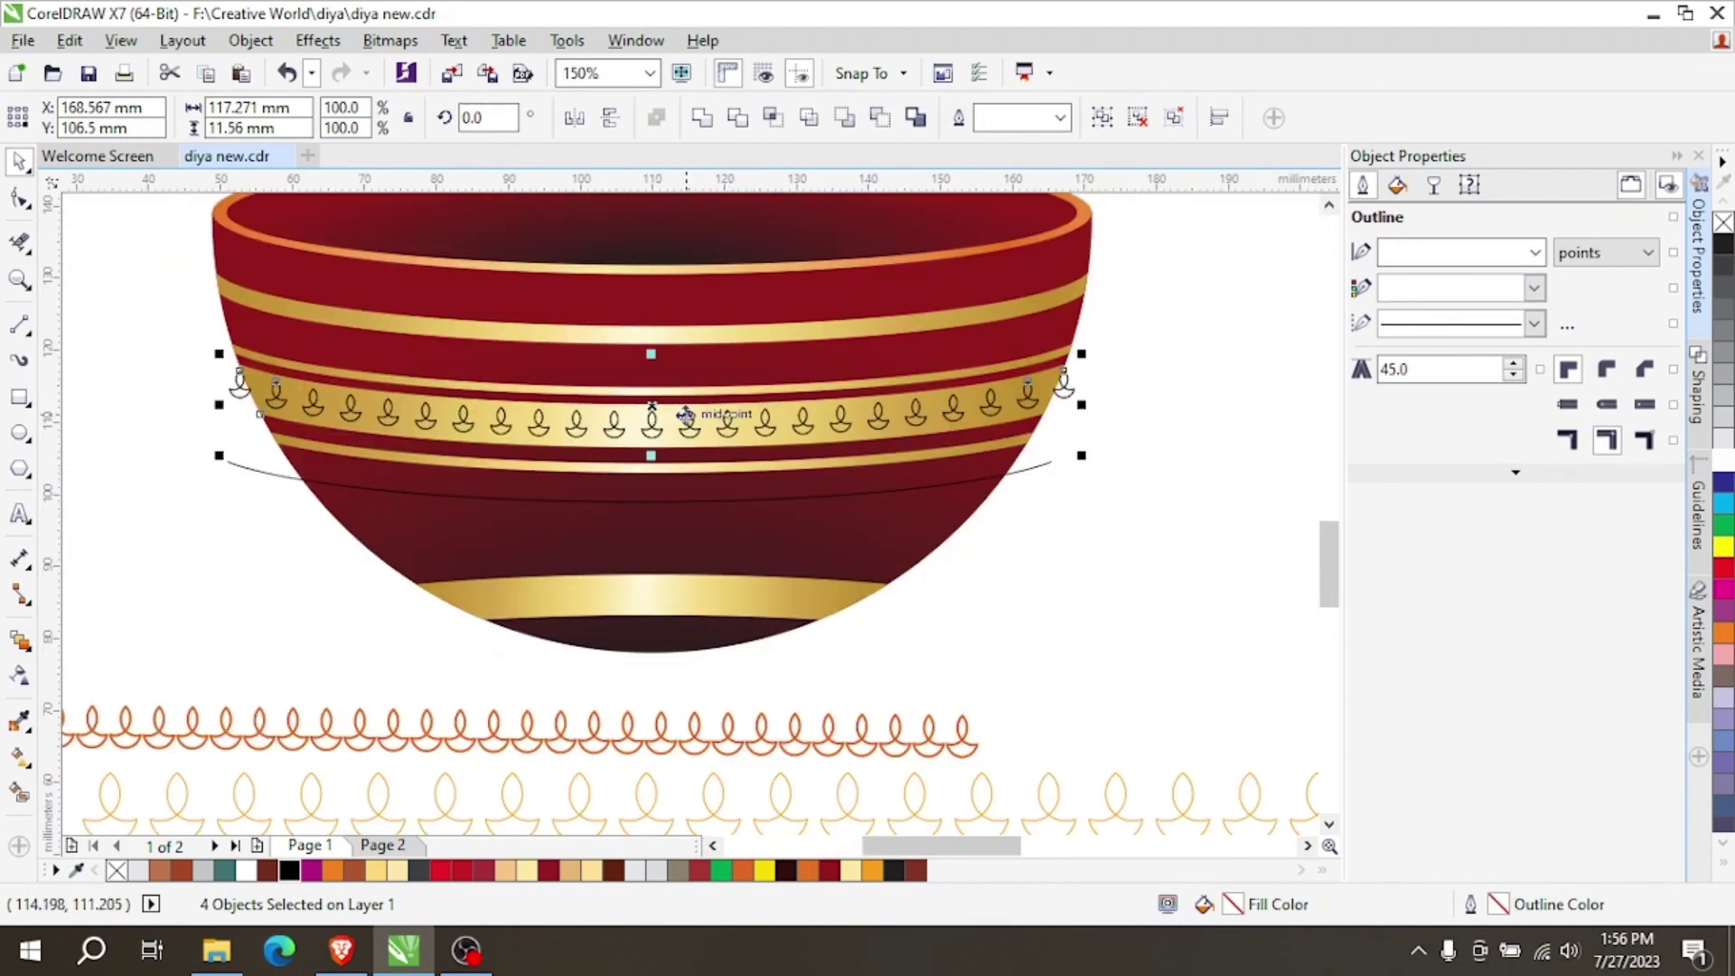
{"action": "left_click", "coordinate": [710, 421], "text": "shift"}
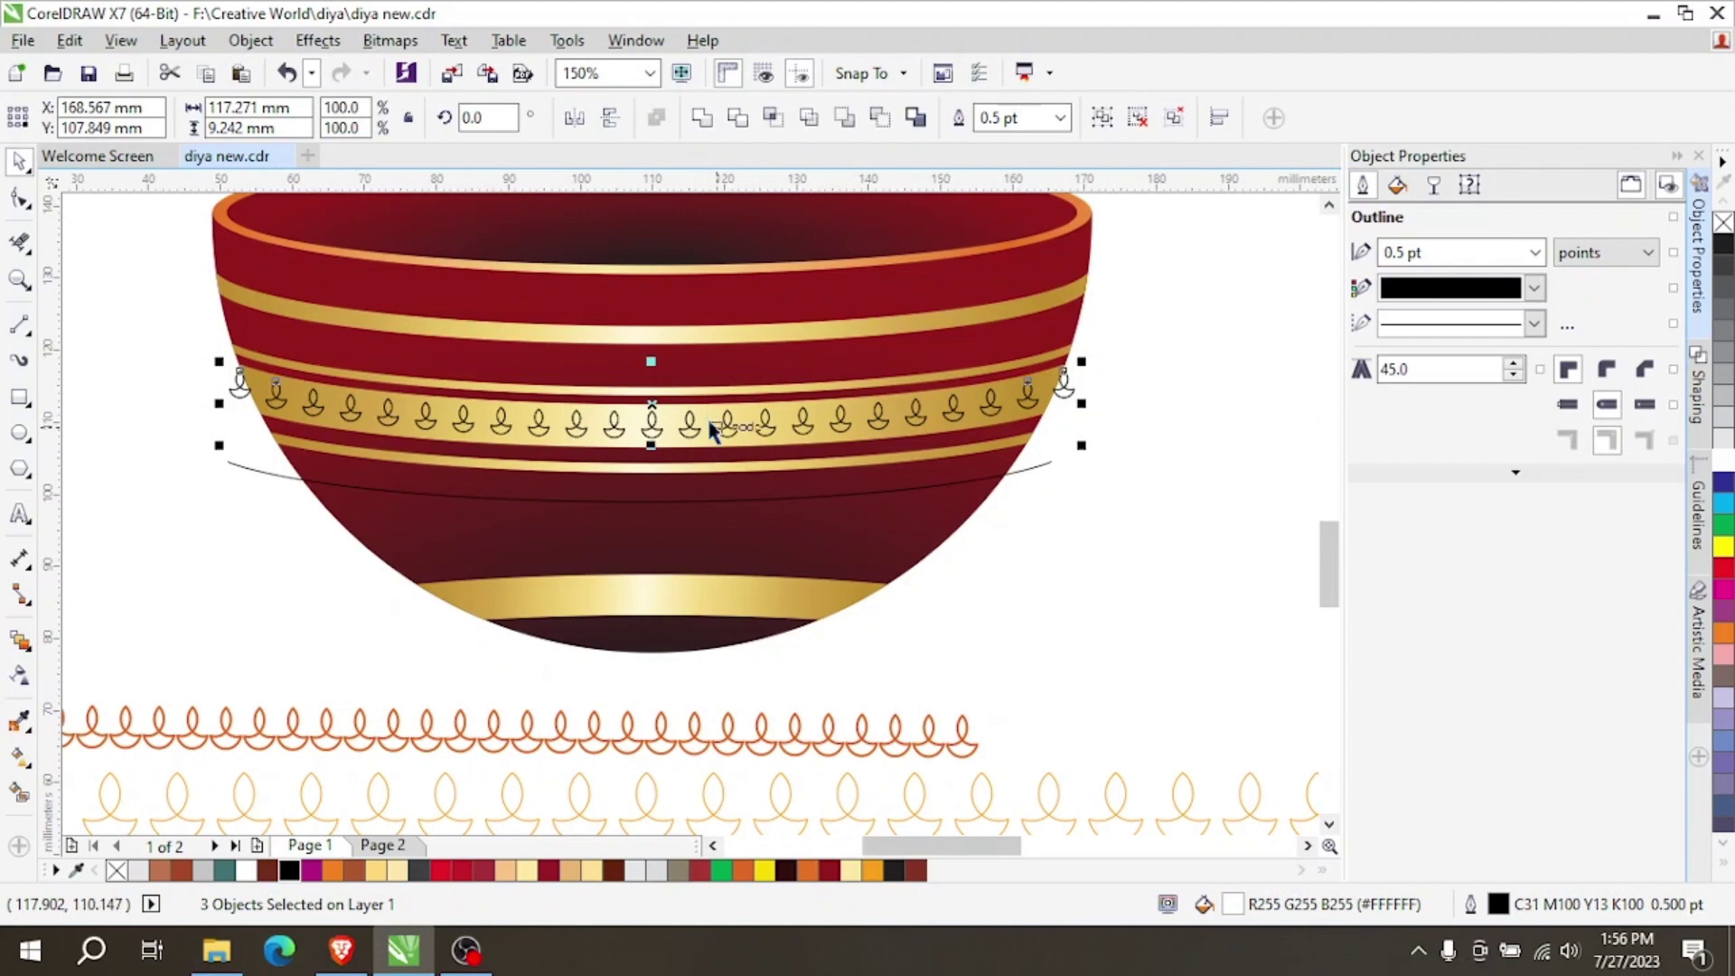
{"action": "key", "text": "ctrl+g"}
PowerClip the diya group inside the bowl's wide gold band.
{"action": "right_click", "coordinate": [651, 425]}
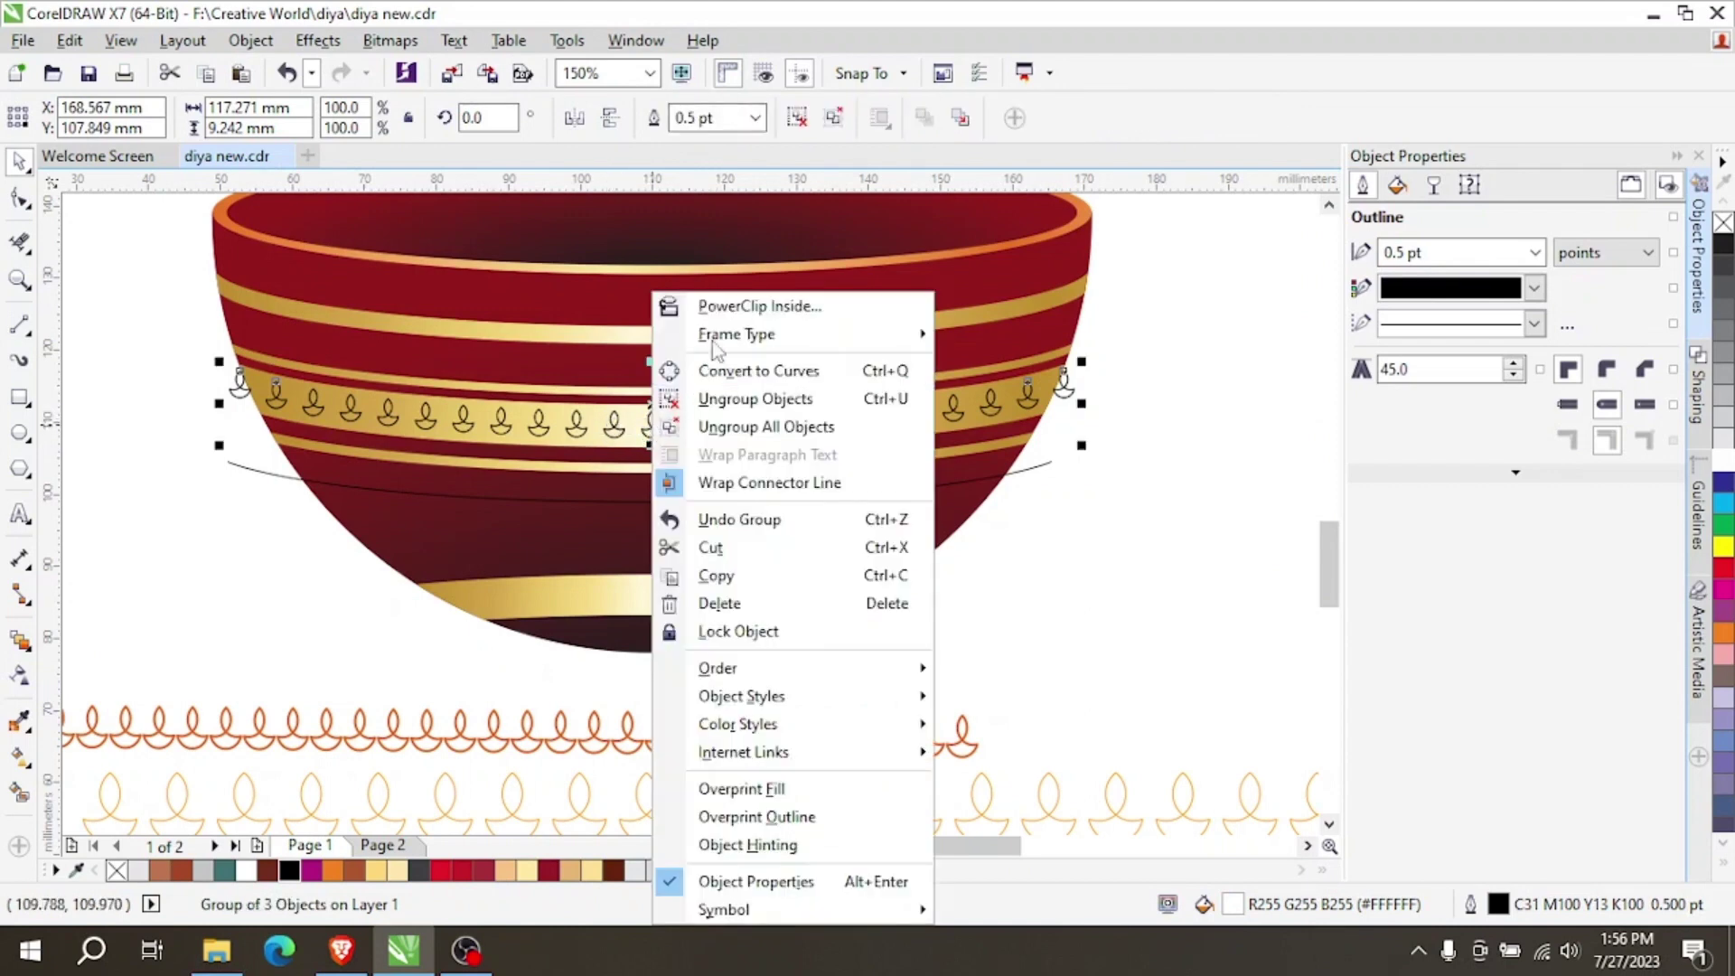
{"action": "left_click", "coordinate": [759, 306]}
{"action": "left_click", "coordinate": [689, 433]}
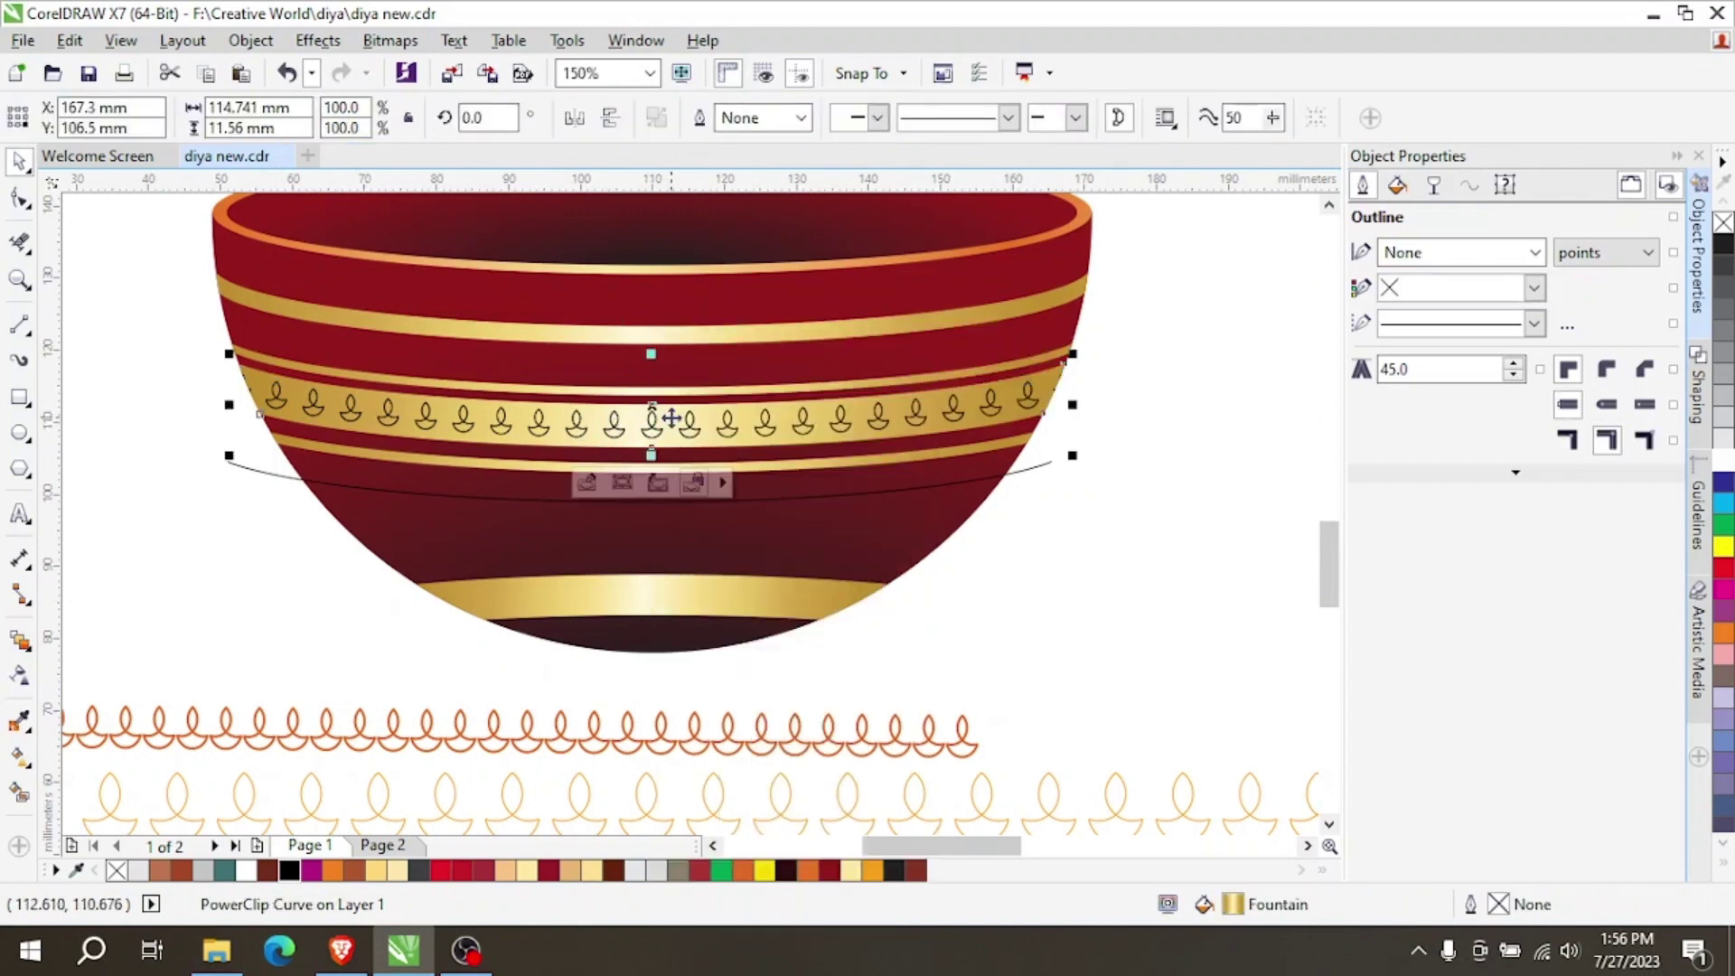
{"action": "left_click", "coordinate": [961, 546]}
Edit the gold band's PowerClip contents, giving the diya group a white outline 1.0 pt wide, and finish editing.
{"action": "left_click", "coordinate": [712, 446], "text": "ctrl"}
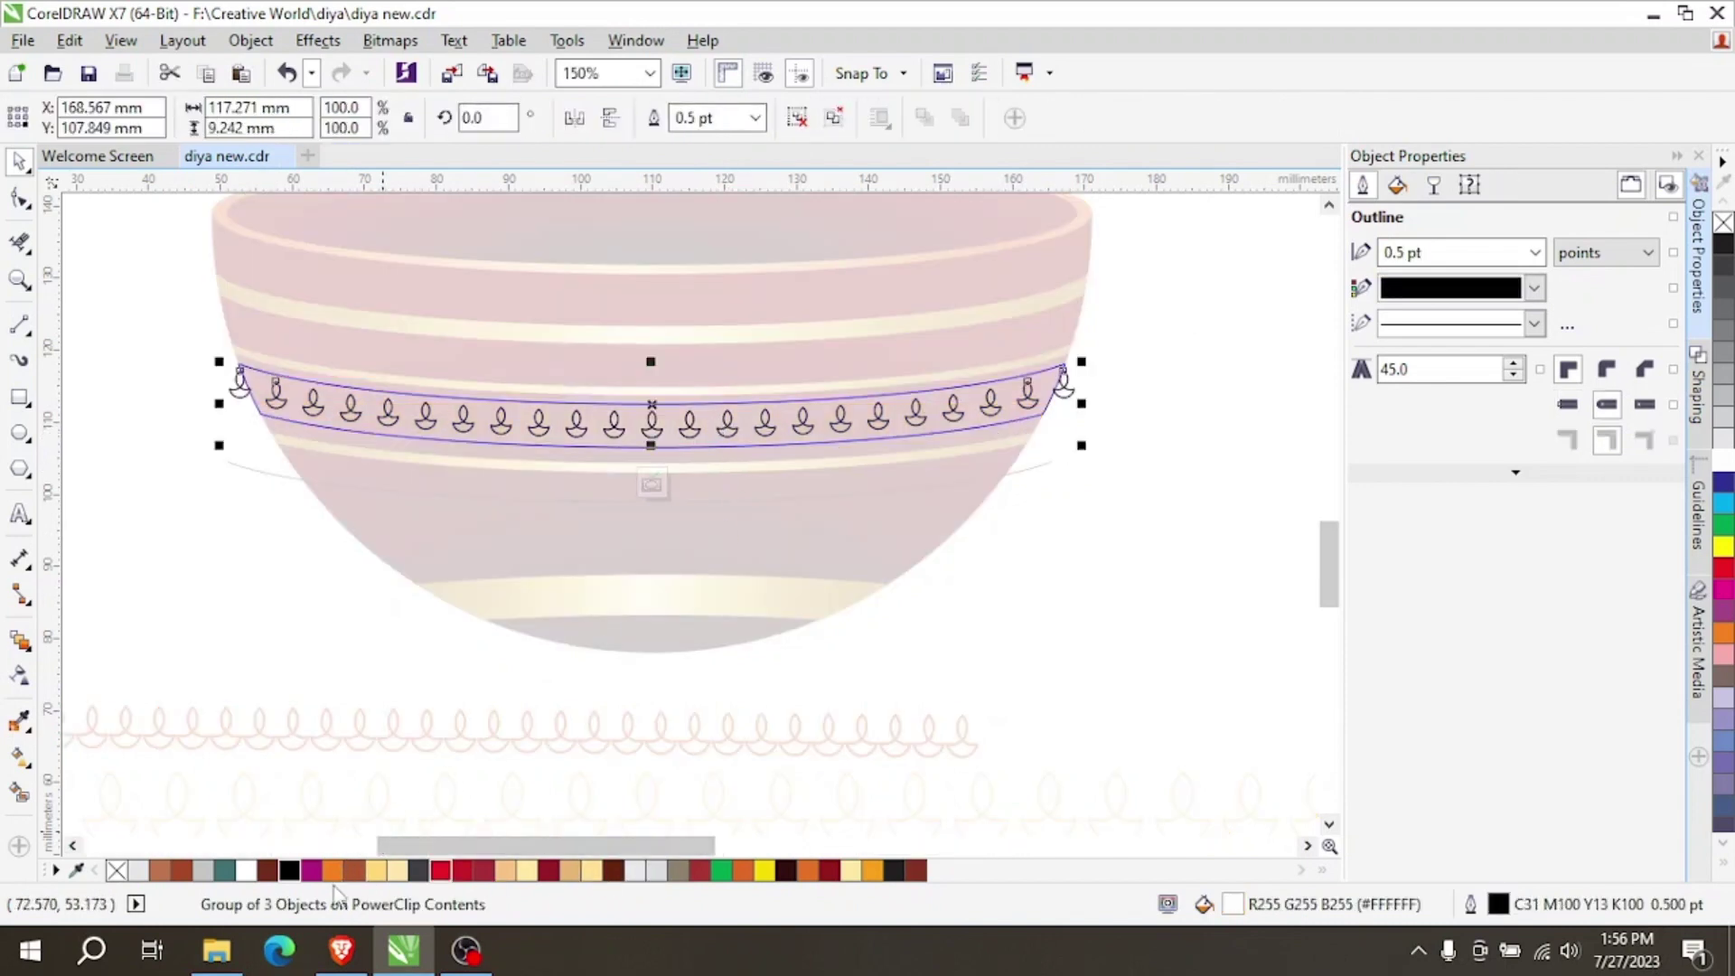
{"action": "right_click", "coordinate": [242, 870]}
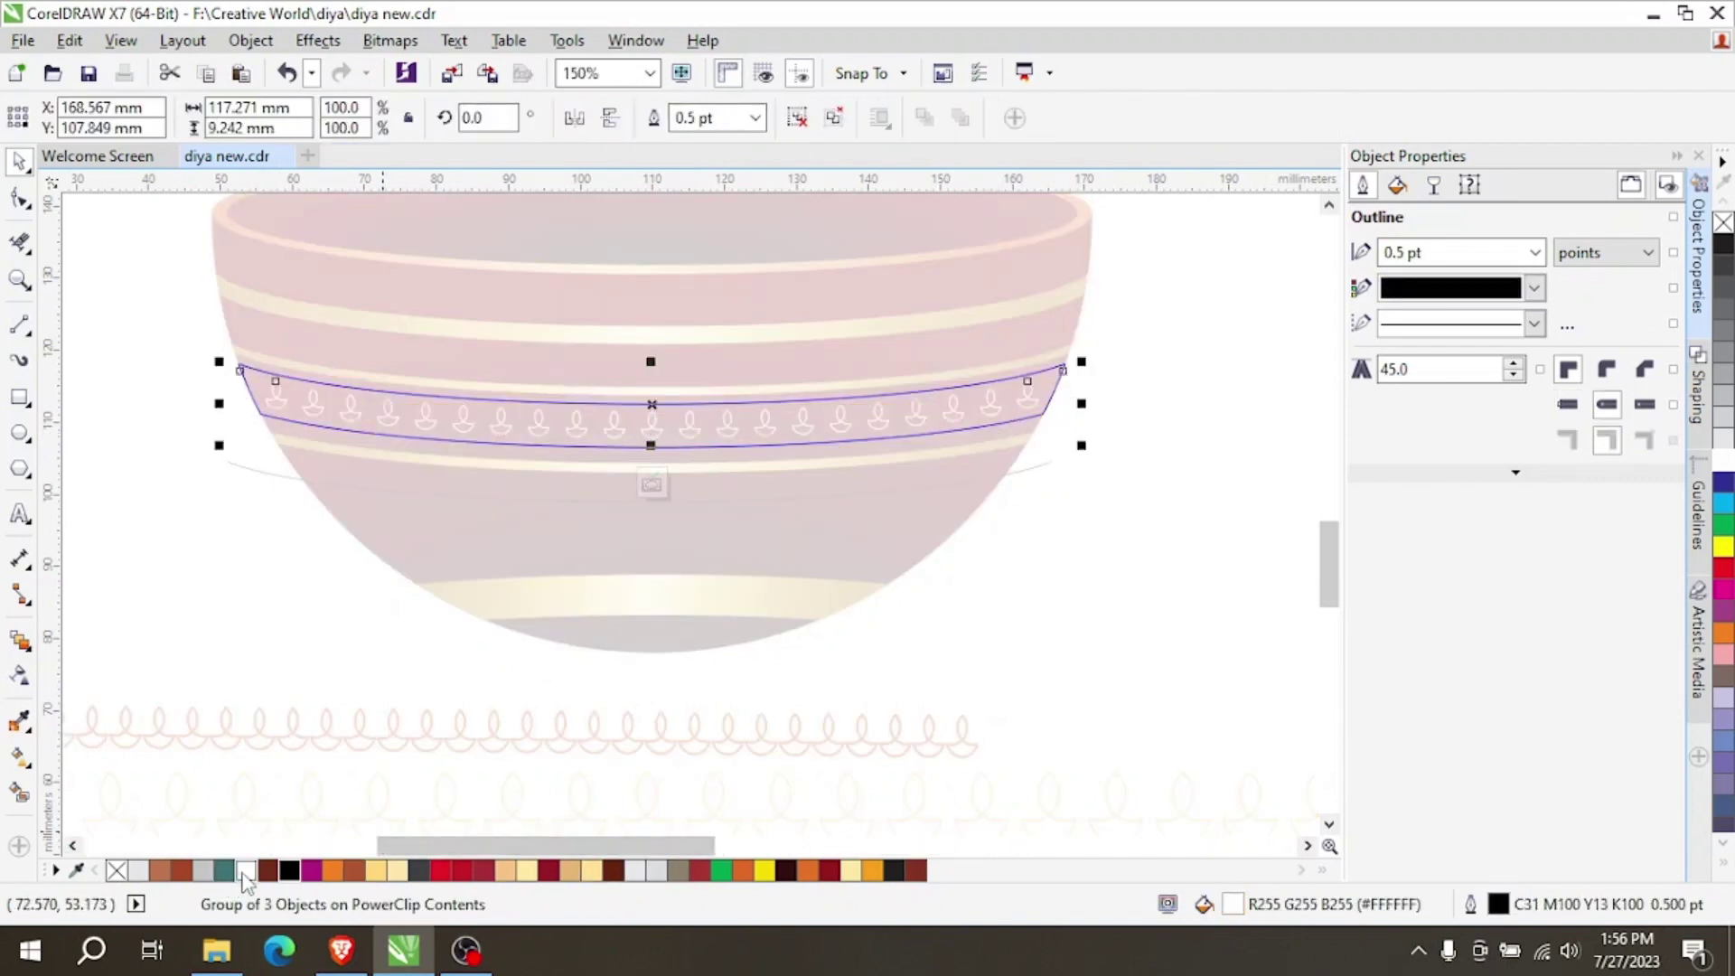
{"action": "triple_click", "coordinate": [739, 118]}
{"action": "type", "text": "1"}
{"action": "key", "text": "Return"}
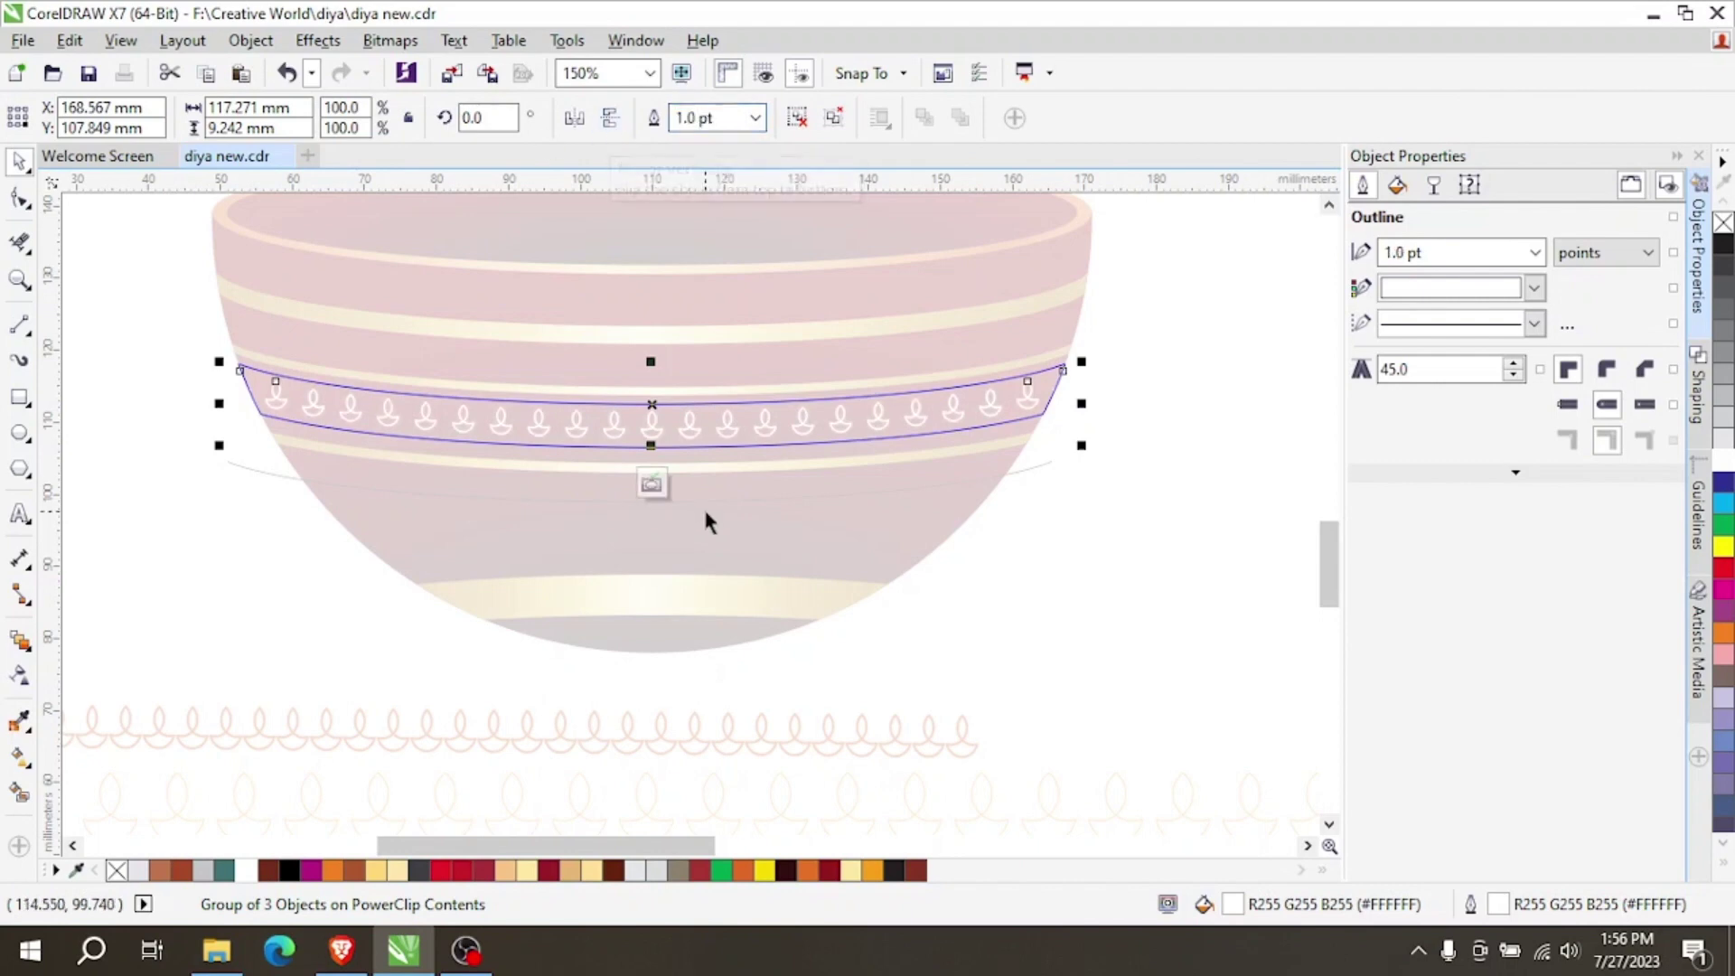
{"action": "left_click", "coordinate": [653, 482]}
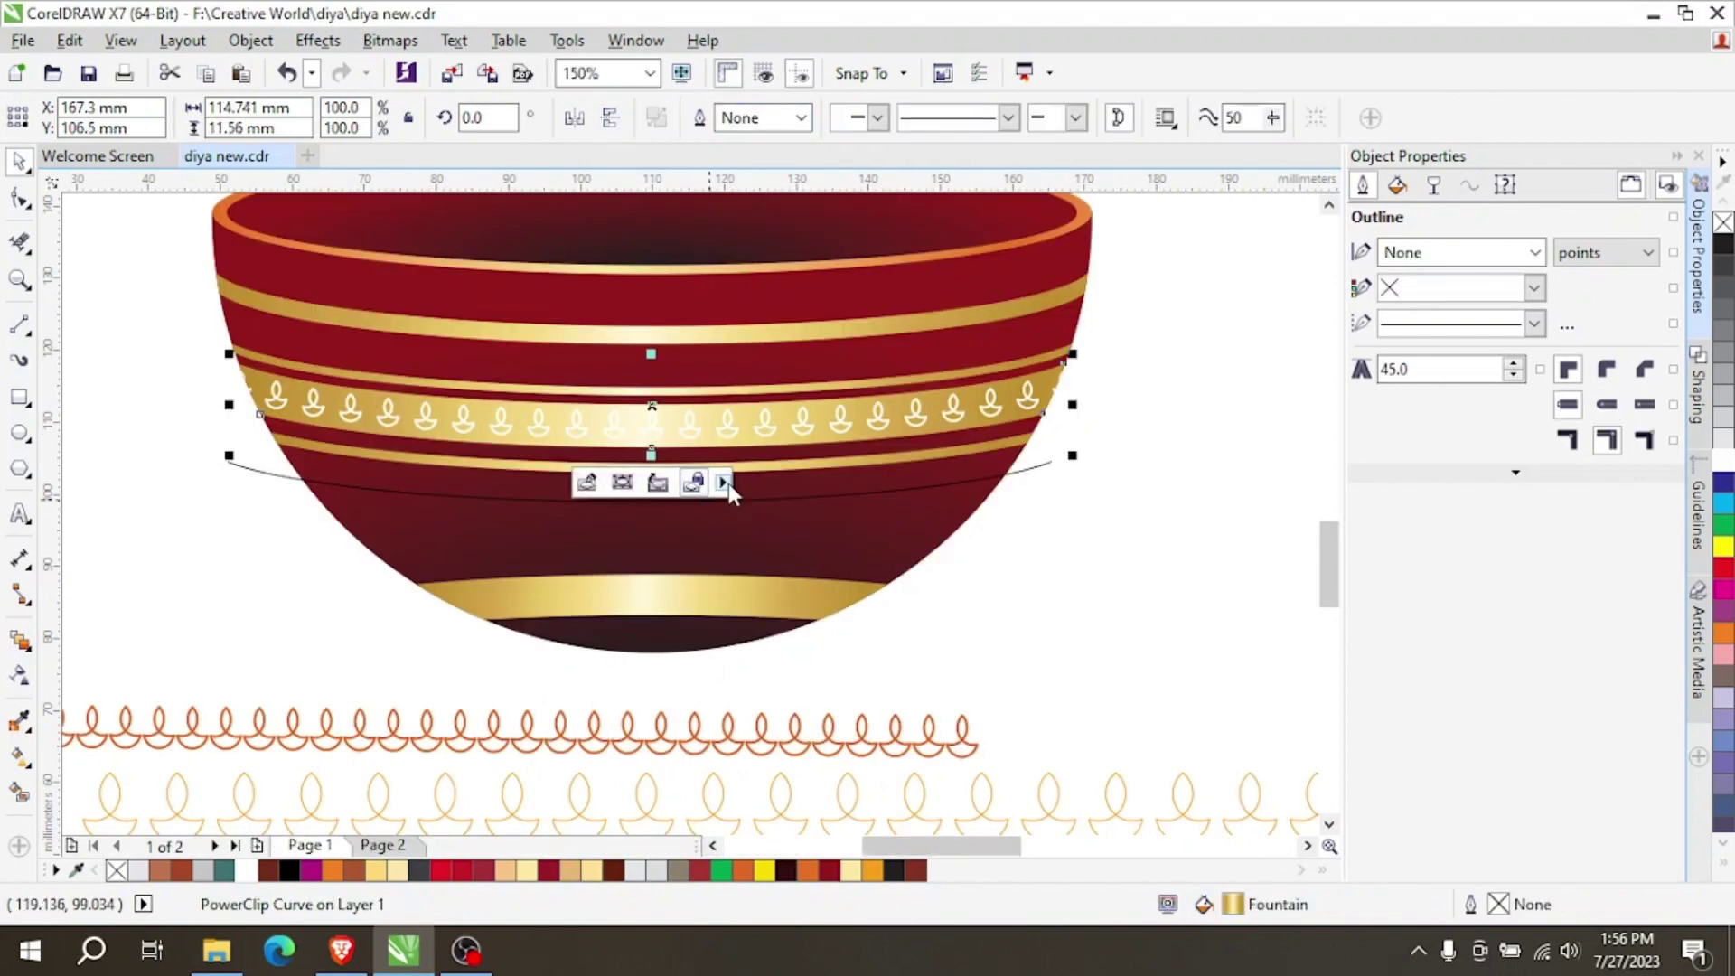
Delete the leftover arc across the lower part of the bowl.
{"action": "left_click", "coordinate": [141, 358]}
{"action": "scroll", "coordinate": [298, 425], "scroll_direction": "up", "scroll_amount": 1}
{"action": "scroll", "coordinate": [224, 606], "scroll_direction": "up", "scroll_amount": 1}
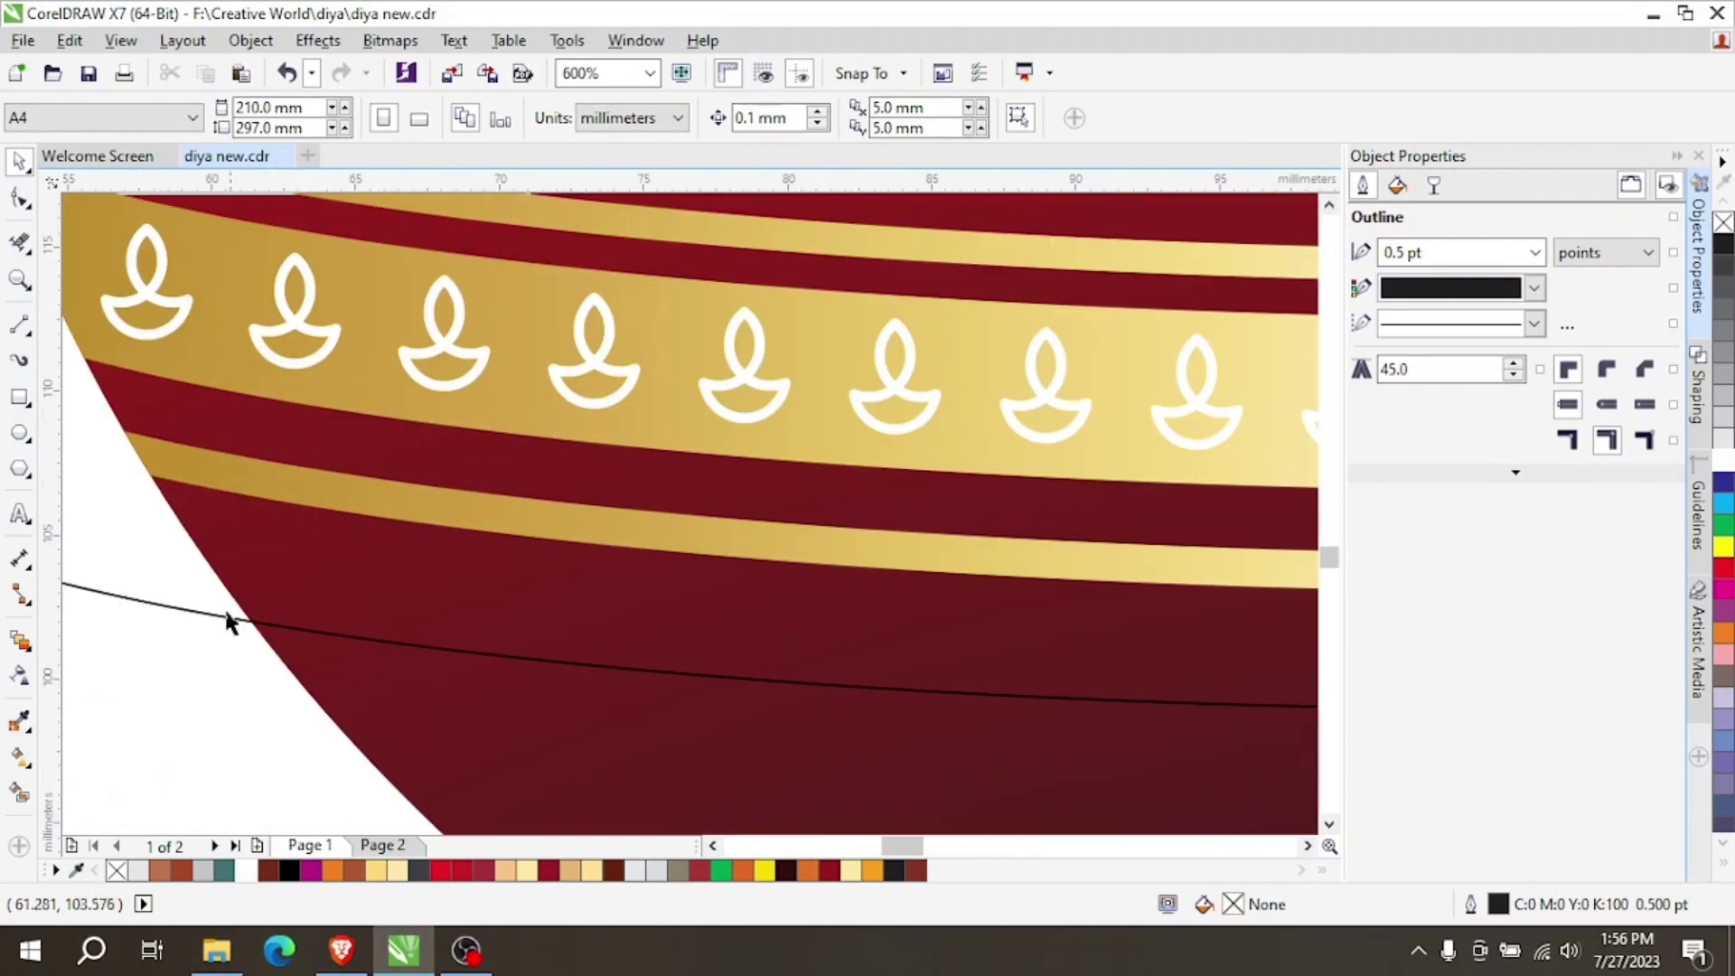
{"action": "left_click", "coordinate": [226, 619]}
{"action": "scroll", "coordinate": [227, 614], "scroll_direction": "down", "scroll_amount": 2}
{"action": "key", "text": "Delete"}
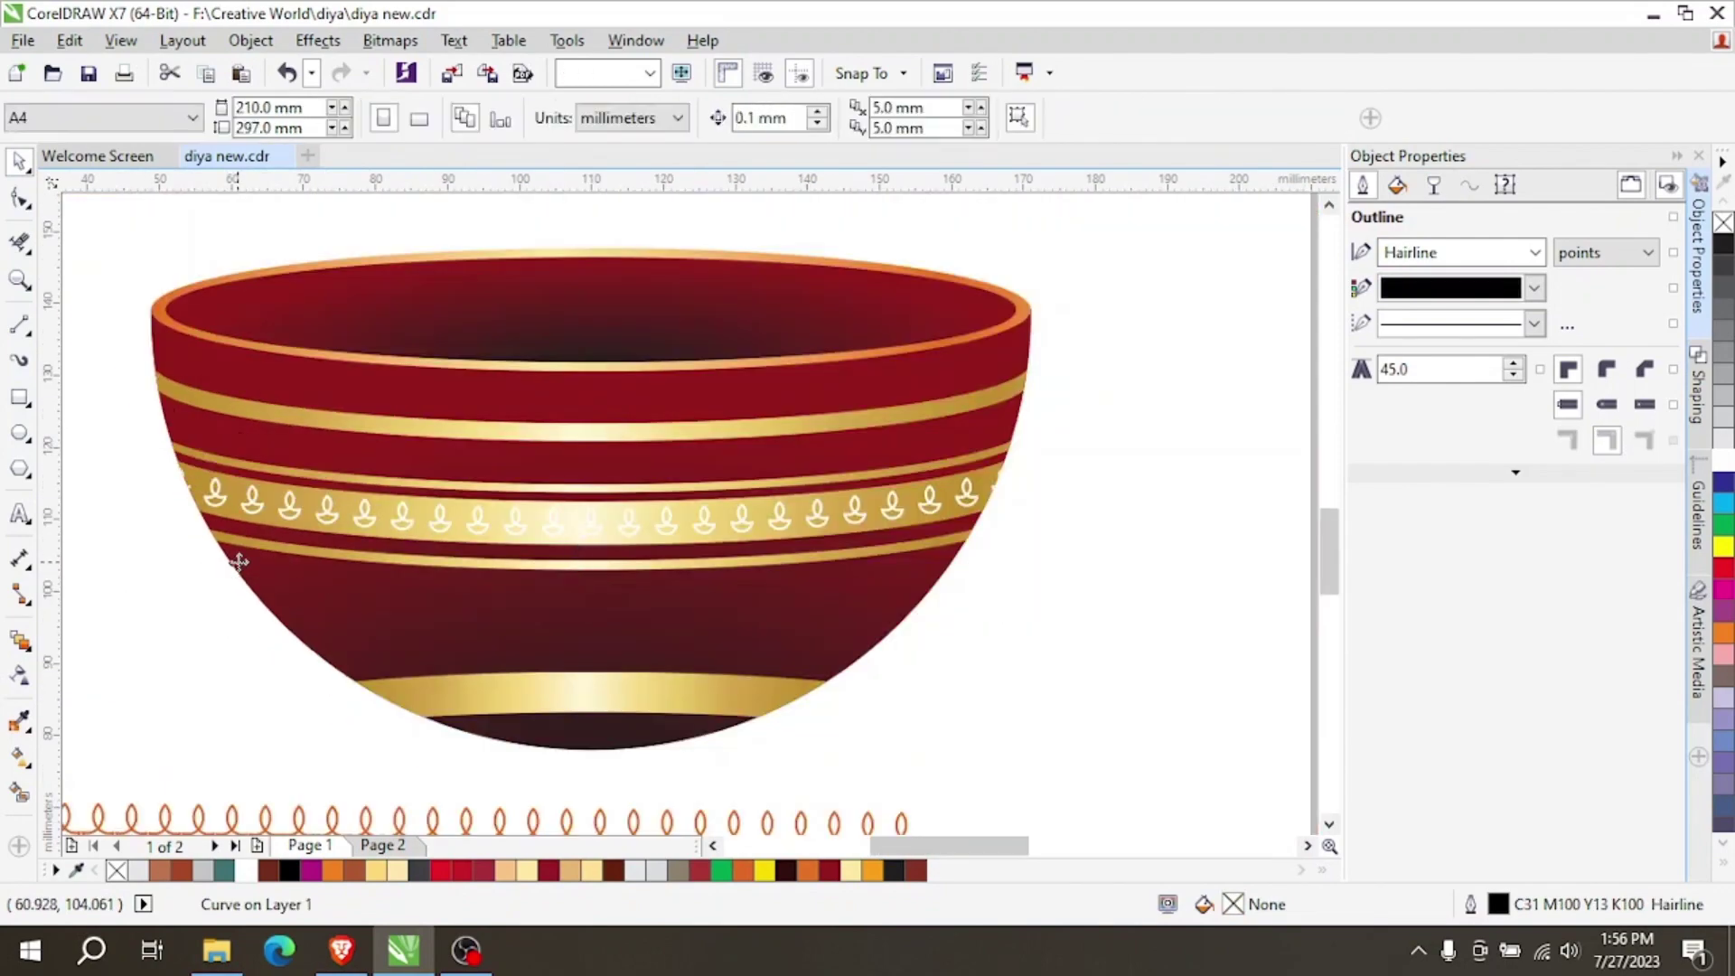
Edit the wide gold band's PowerClip contents, moving the white diya group slightly lower, and finish editing.
{"action": "scroll", "coordinate": [740, 496], "scroll_direction": "down", "scroll_amount": 1}
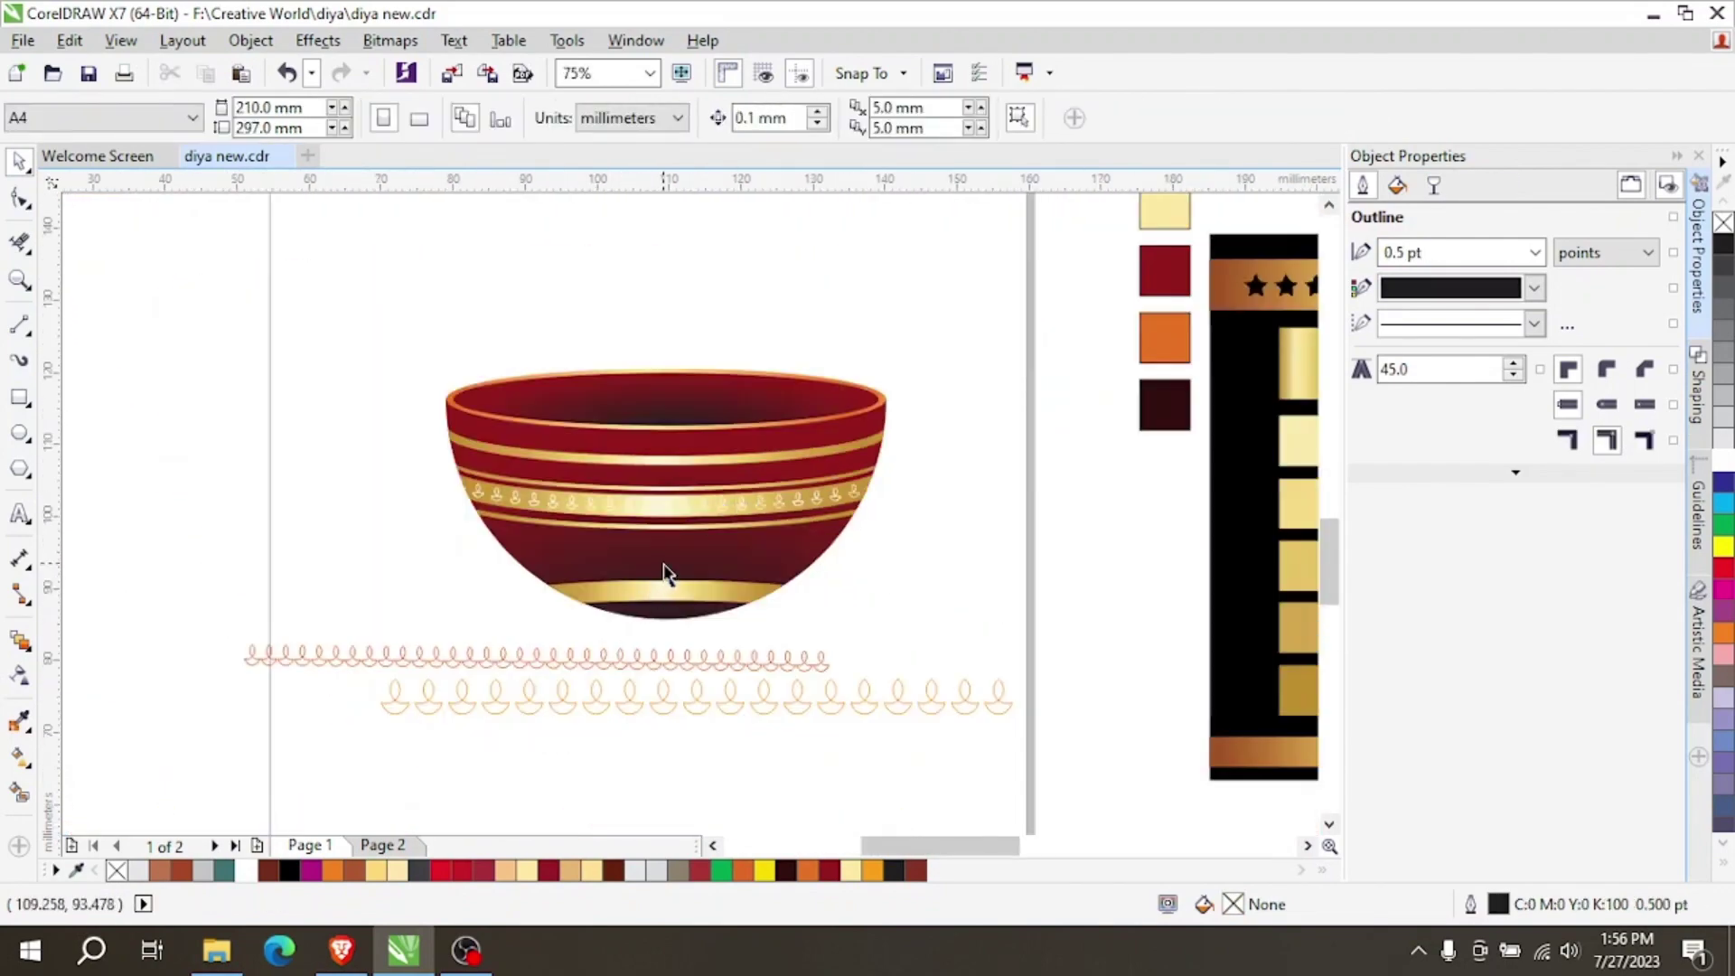
{"action": "scroll", "coordinate": [664, 571], "scroll_direction": "up", "scroll_amount": 1}
{"action": "scroll", "coordinate": [650, 519], "scroll_direction": "down", "scroll_amount": 1}
{"action": "scroll", "coordinate": [631, 500], "scroll_direction": "up", "scroll_amount": 2}
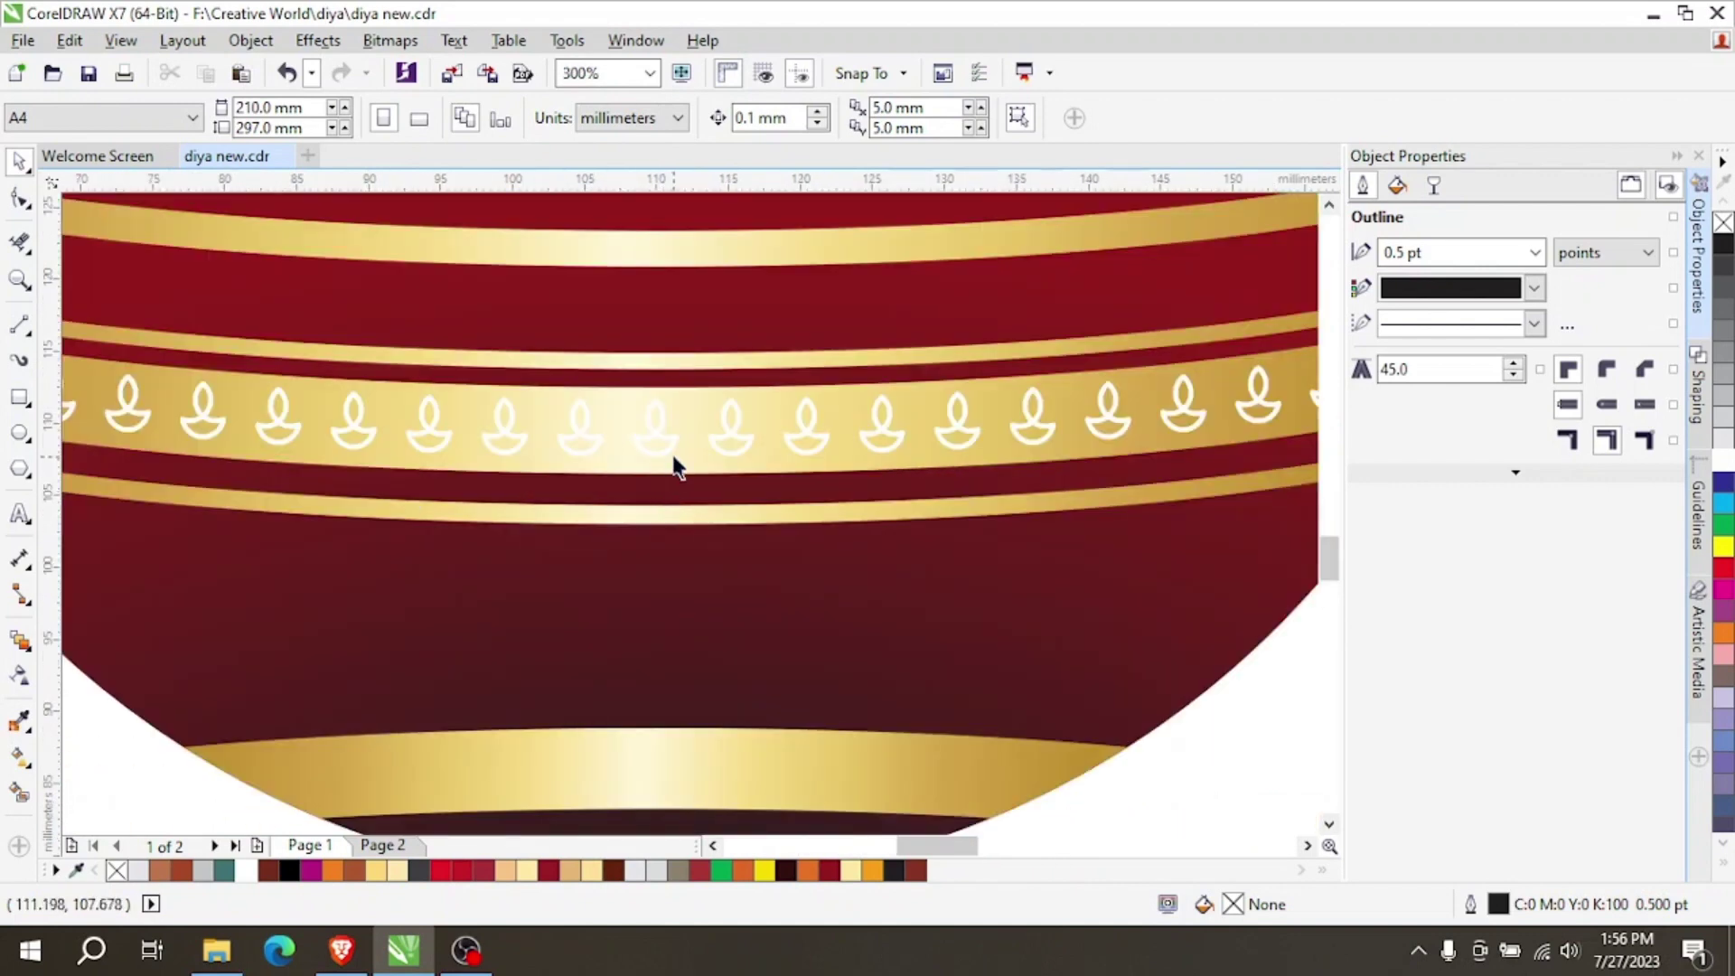
{"action": "left_click", "coordinate": [673, 465]}
{"action": "double_click", "coordinate": [667, 460]}
{"action": "left_click", "coordinate": [675, 444]}
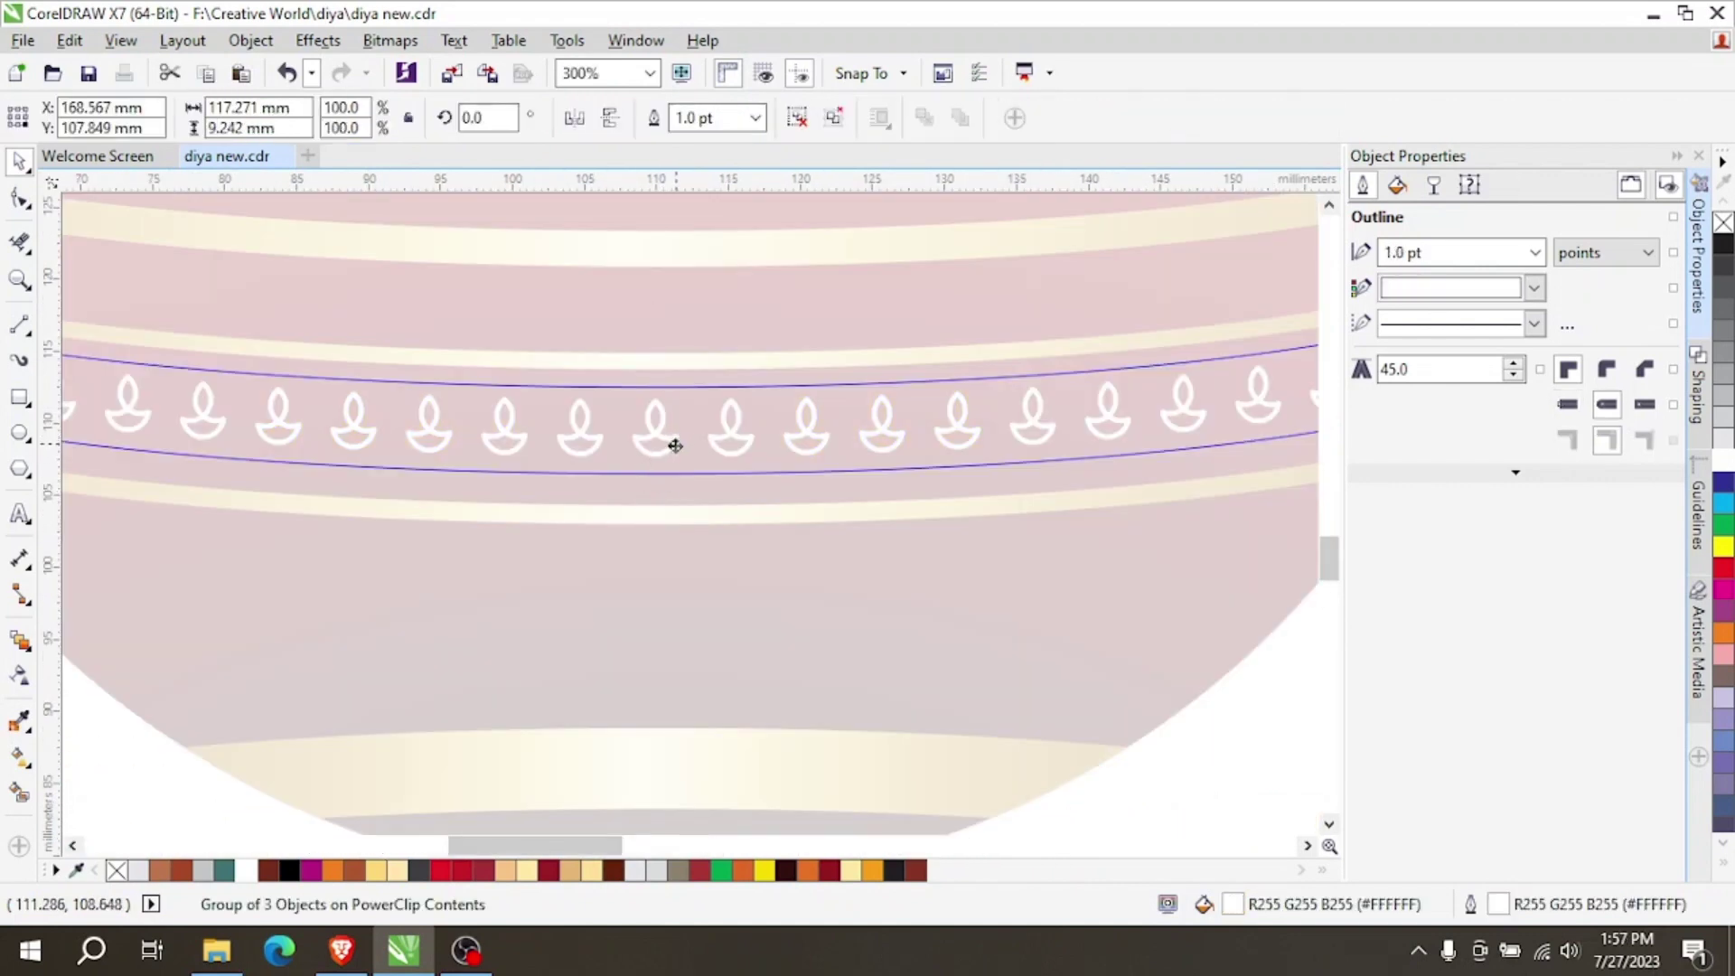
{"action": "left_click_drag", "start_coordinate": [674, 445], "coordinate": [677, 447]}
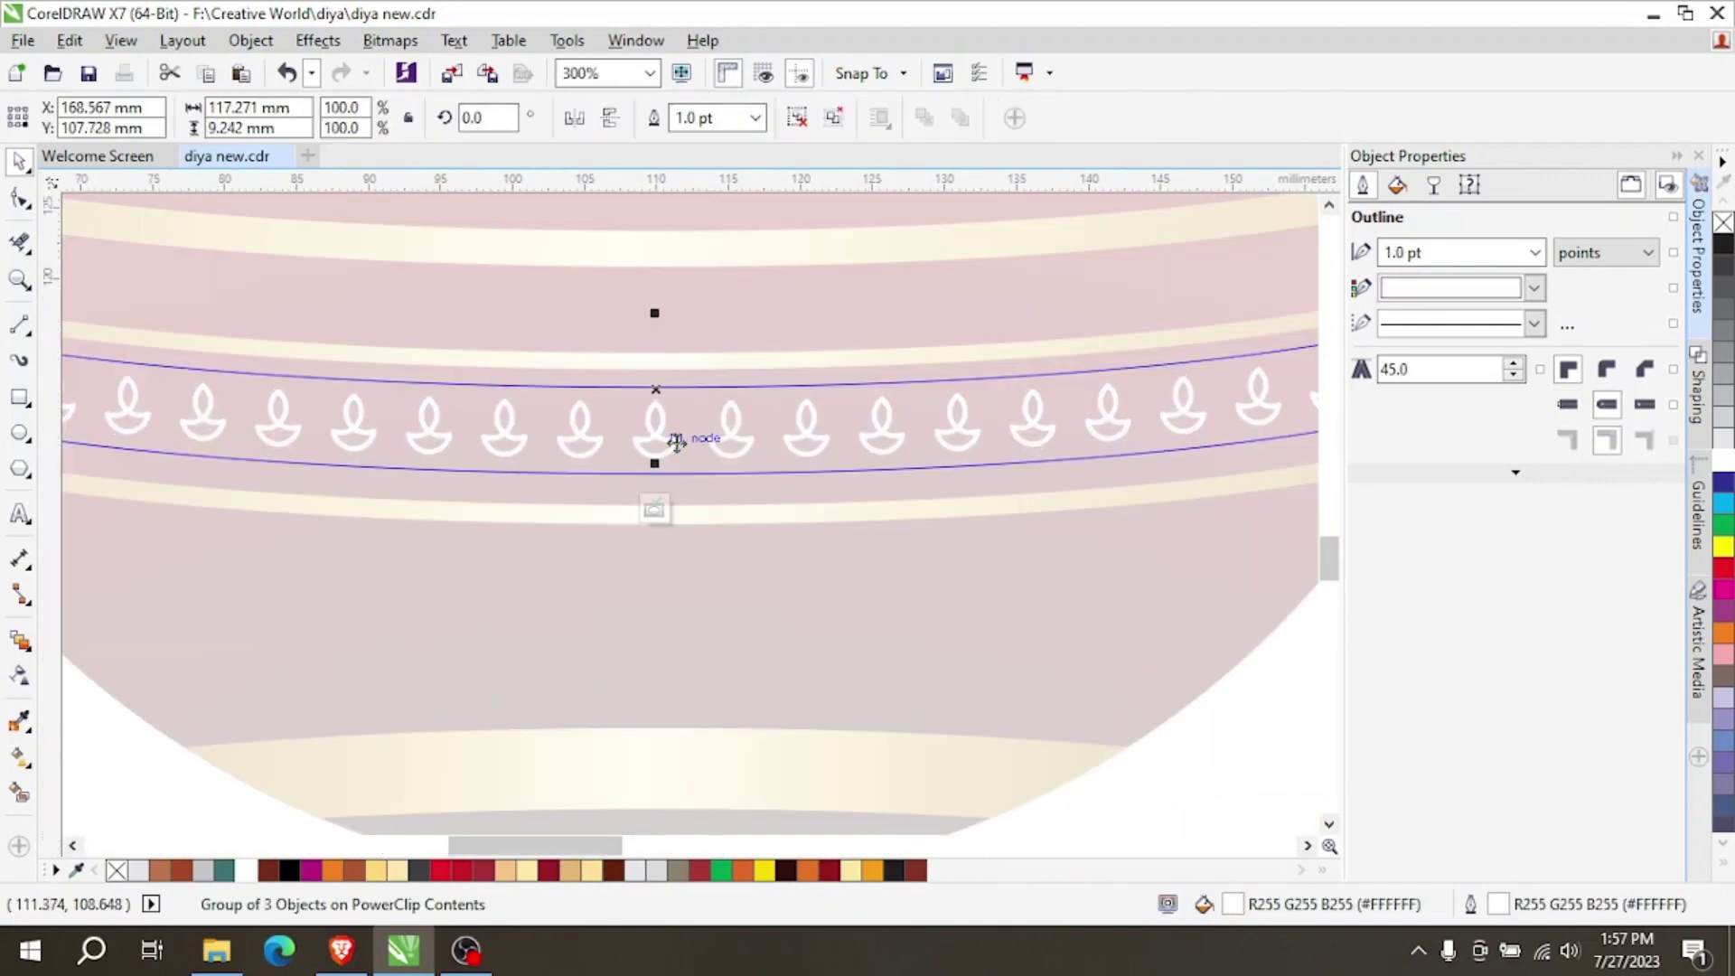
{"action": "scroll", "coordinate": [784, 459], "scroll_direction": "down", "scroll_amount": 2}
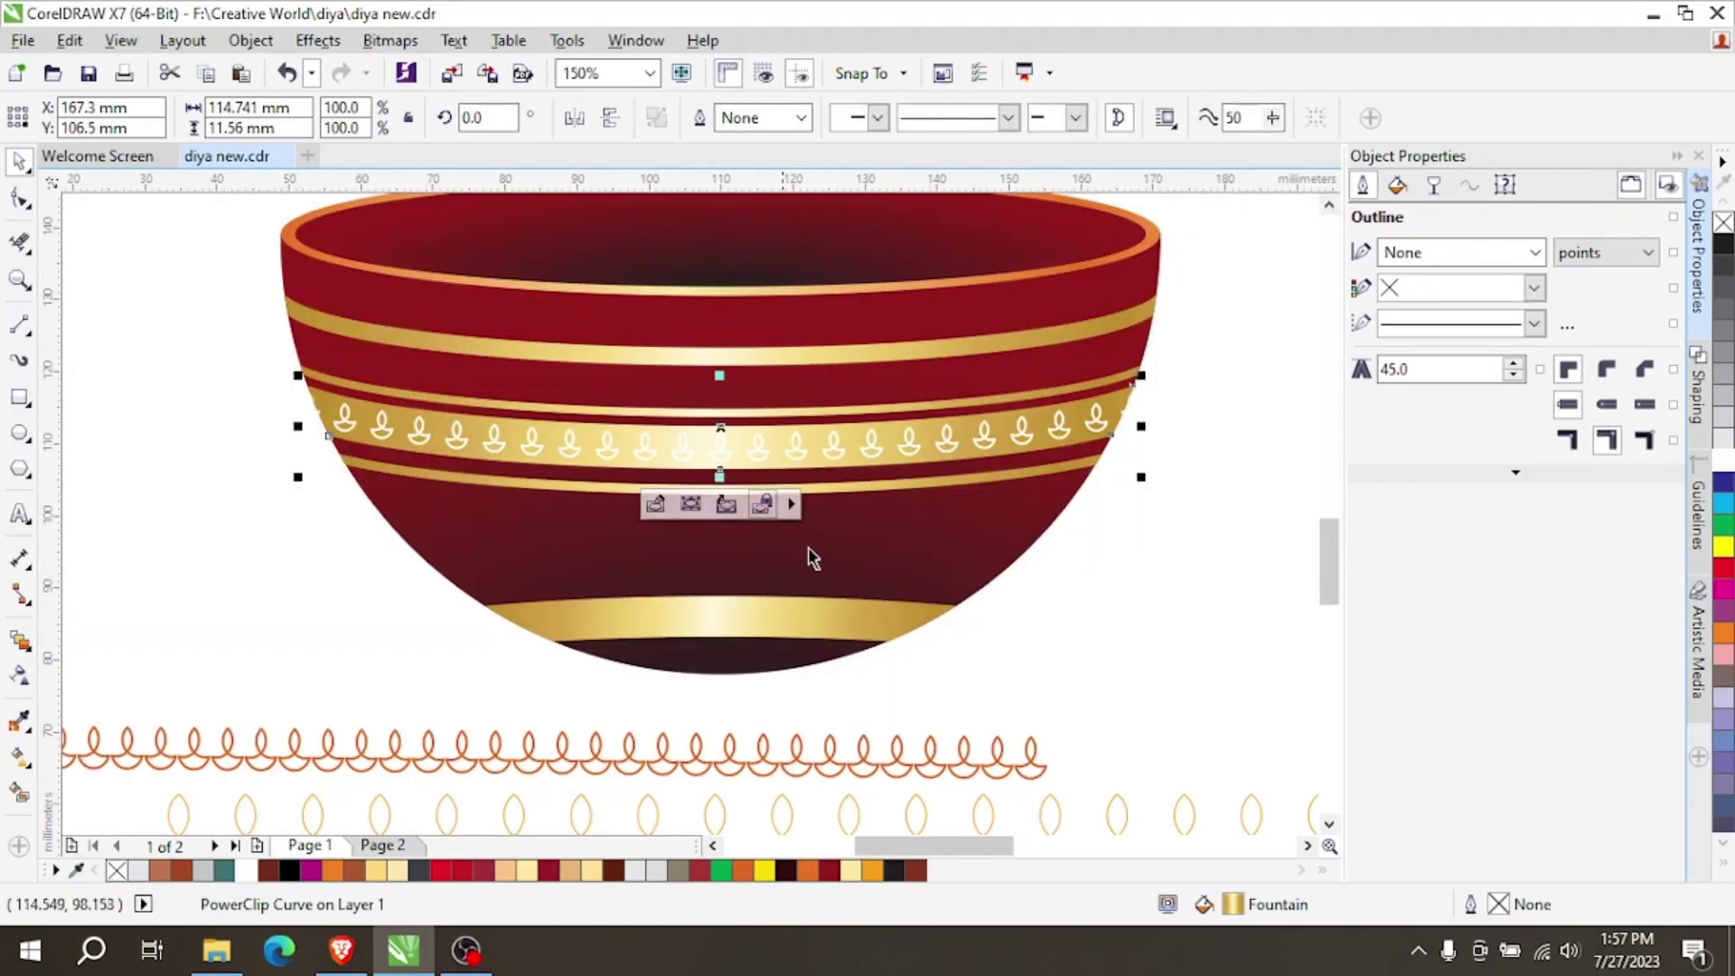
{"action": "left_click", "coordinate": [1087, 562]}
Draw a circle about 1.75 mm across at the bowl's left edge, just beneath the lower thin gold band.
{"action": "left_click", "coordinate": [716, 489]}
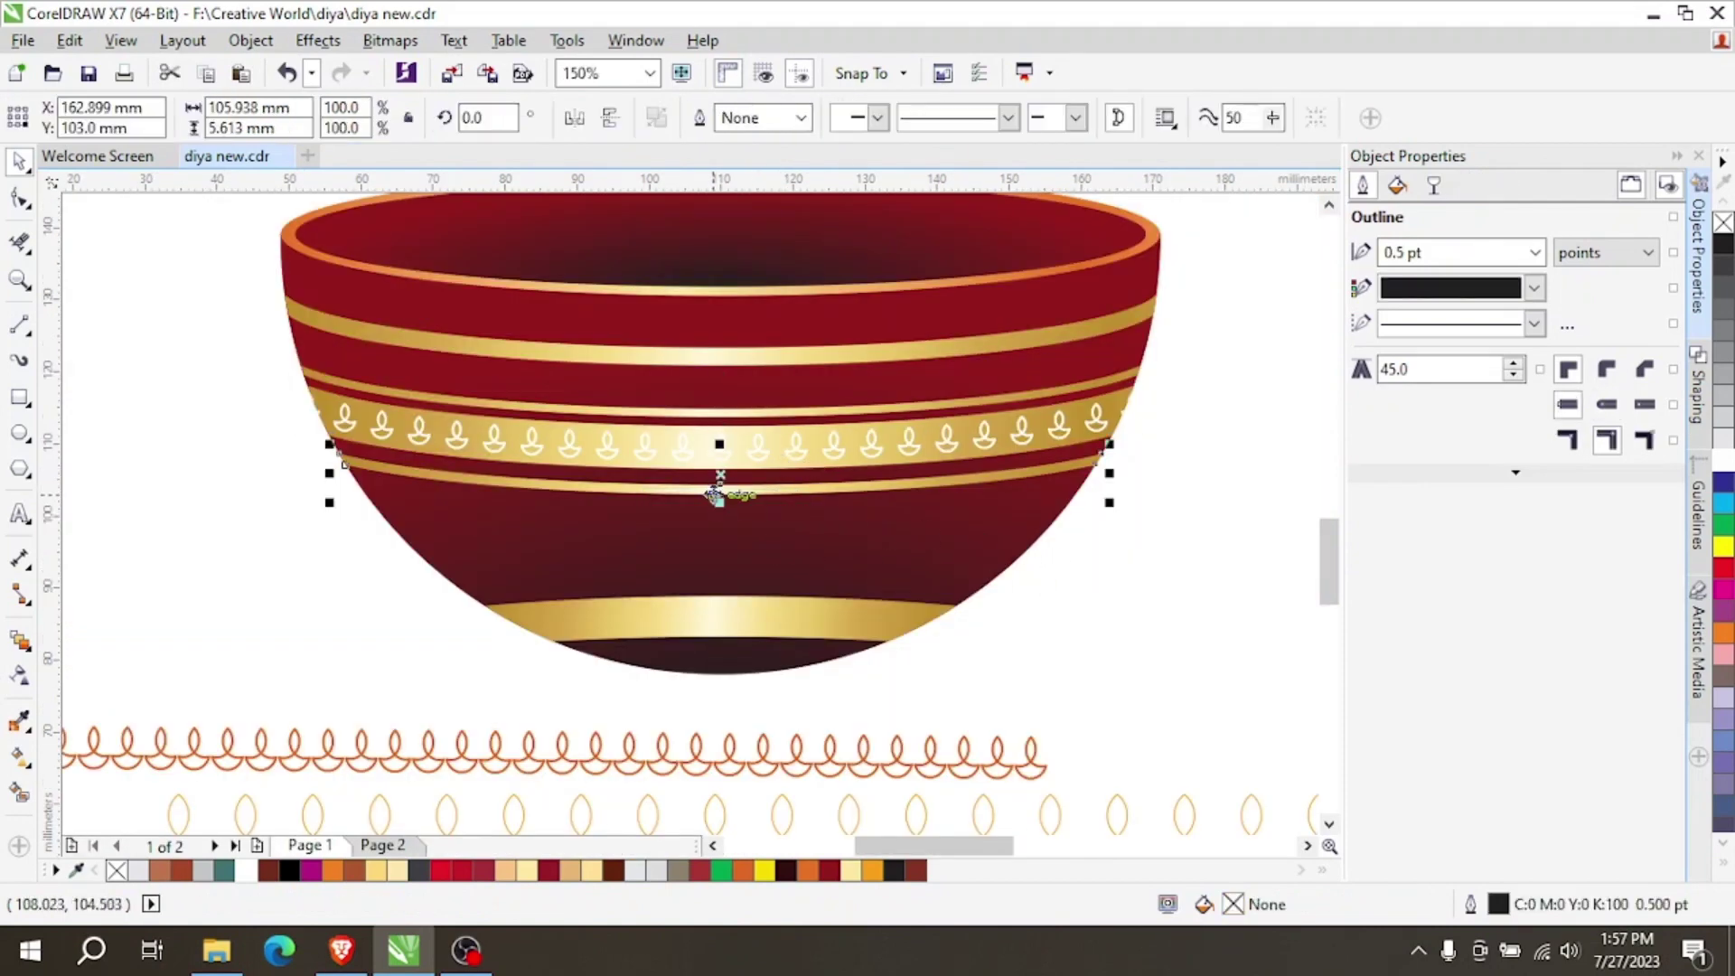
{"action": "scroll", "coordinate": [720, 486], "scroll_direction": "up", "scroll_amount": 1}
{"action": "scroll", "coordinate": [720, 486], "scroll_direction": "down", "scroll_amount": 1}
{"action": "left_click", "coordinate": [177, 461]}
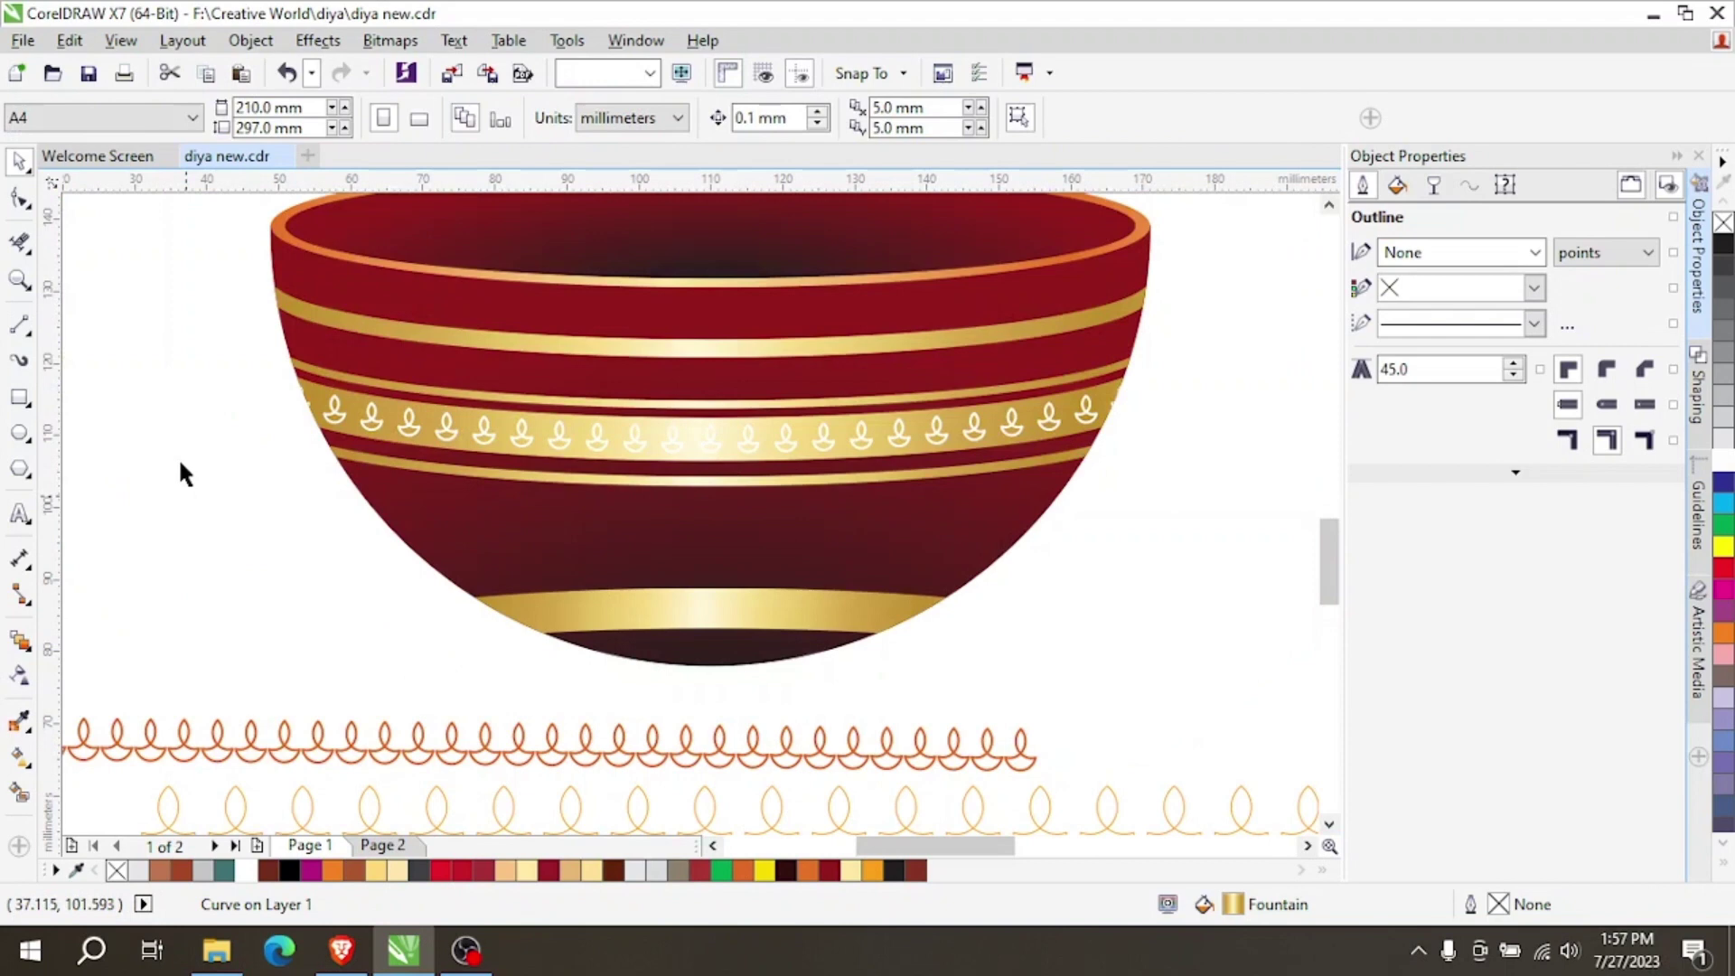
{"action": "left_click", "coordinate": [20, 432]}
{"action": "scroll", "coordinate": [282, 479], "scroll_direction": "up", "scroll_amount": 1}
{"action": "left_click_drag", "start_coordinate": [430, 471], "coordinate": [443, 470]}
{"action": "scroll", "coordinate": [443, 471], "scroll_direction": "up", "scroll_amount": 1}
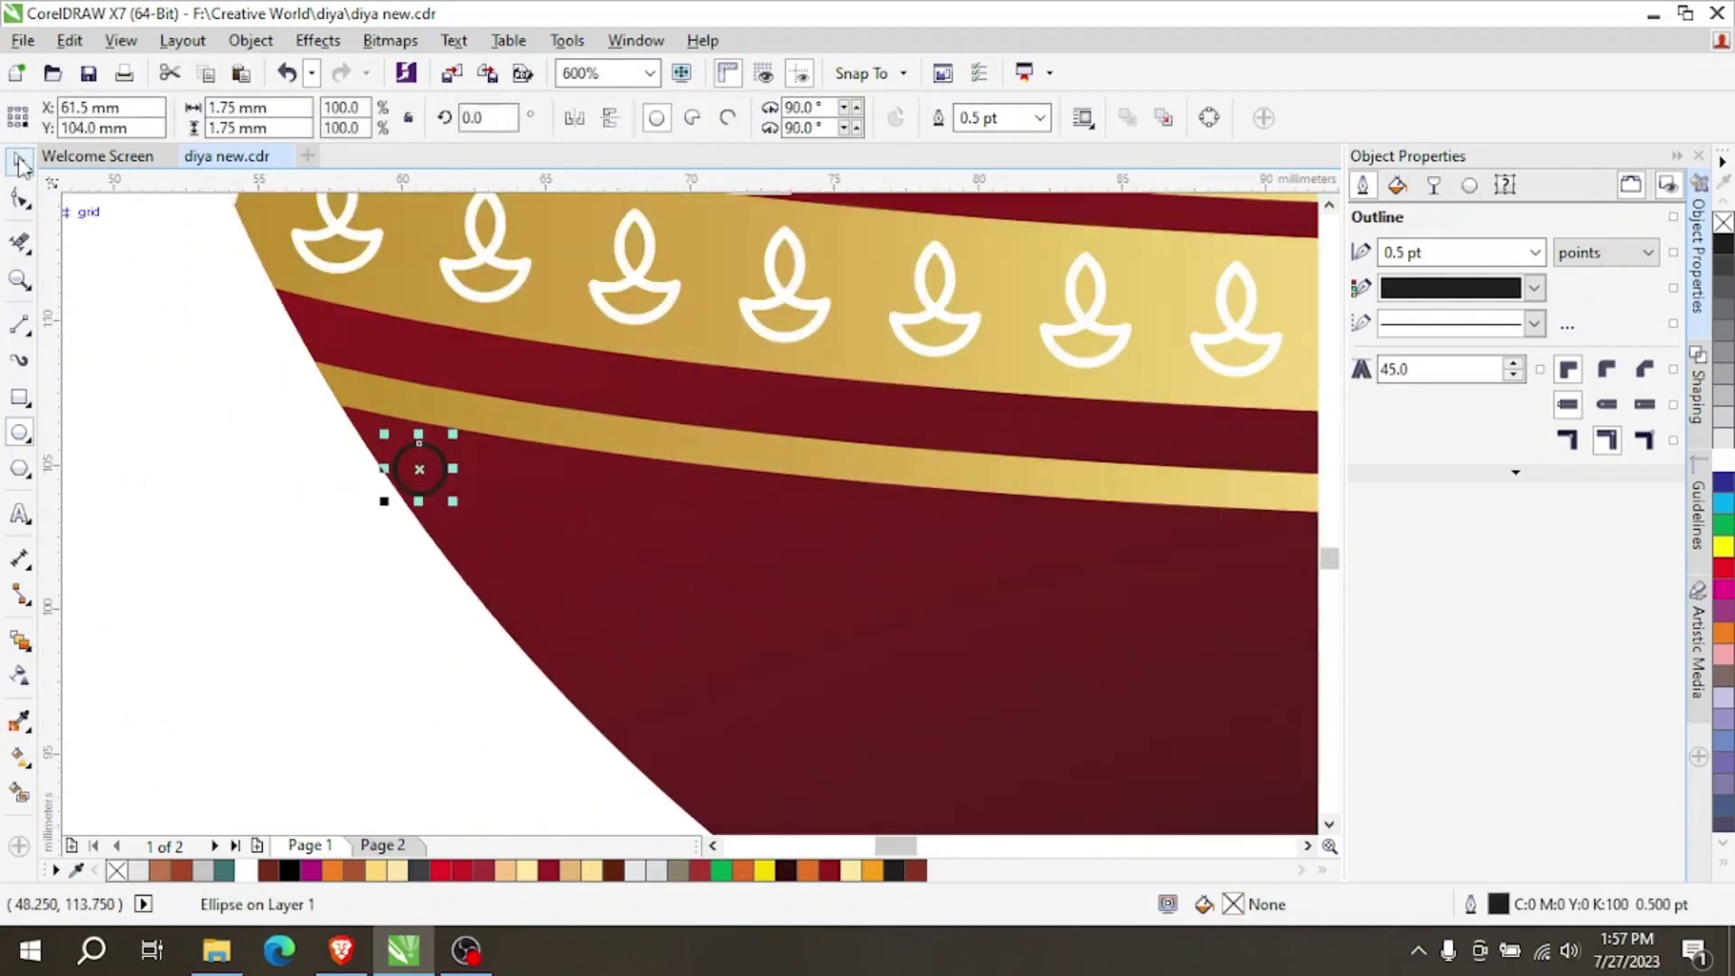
Shrink the small circle to about 1.25 mm, fill it with pale yellow C2 M5 Y44 K0 and remove its outline.
{"action": "left_click", "coordinate": [20, 163]}
{"action": "scroll", "coordinate": [386, 437], "scroll_direction": "up", "scroll_amount": 1}
{"action": "left_click_drag", "start_coordinate": [531, 573], "coordinate": [499, 532]}
{"action": "left_click", "coordinate": [851, 871]}
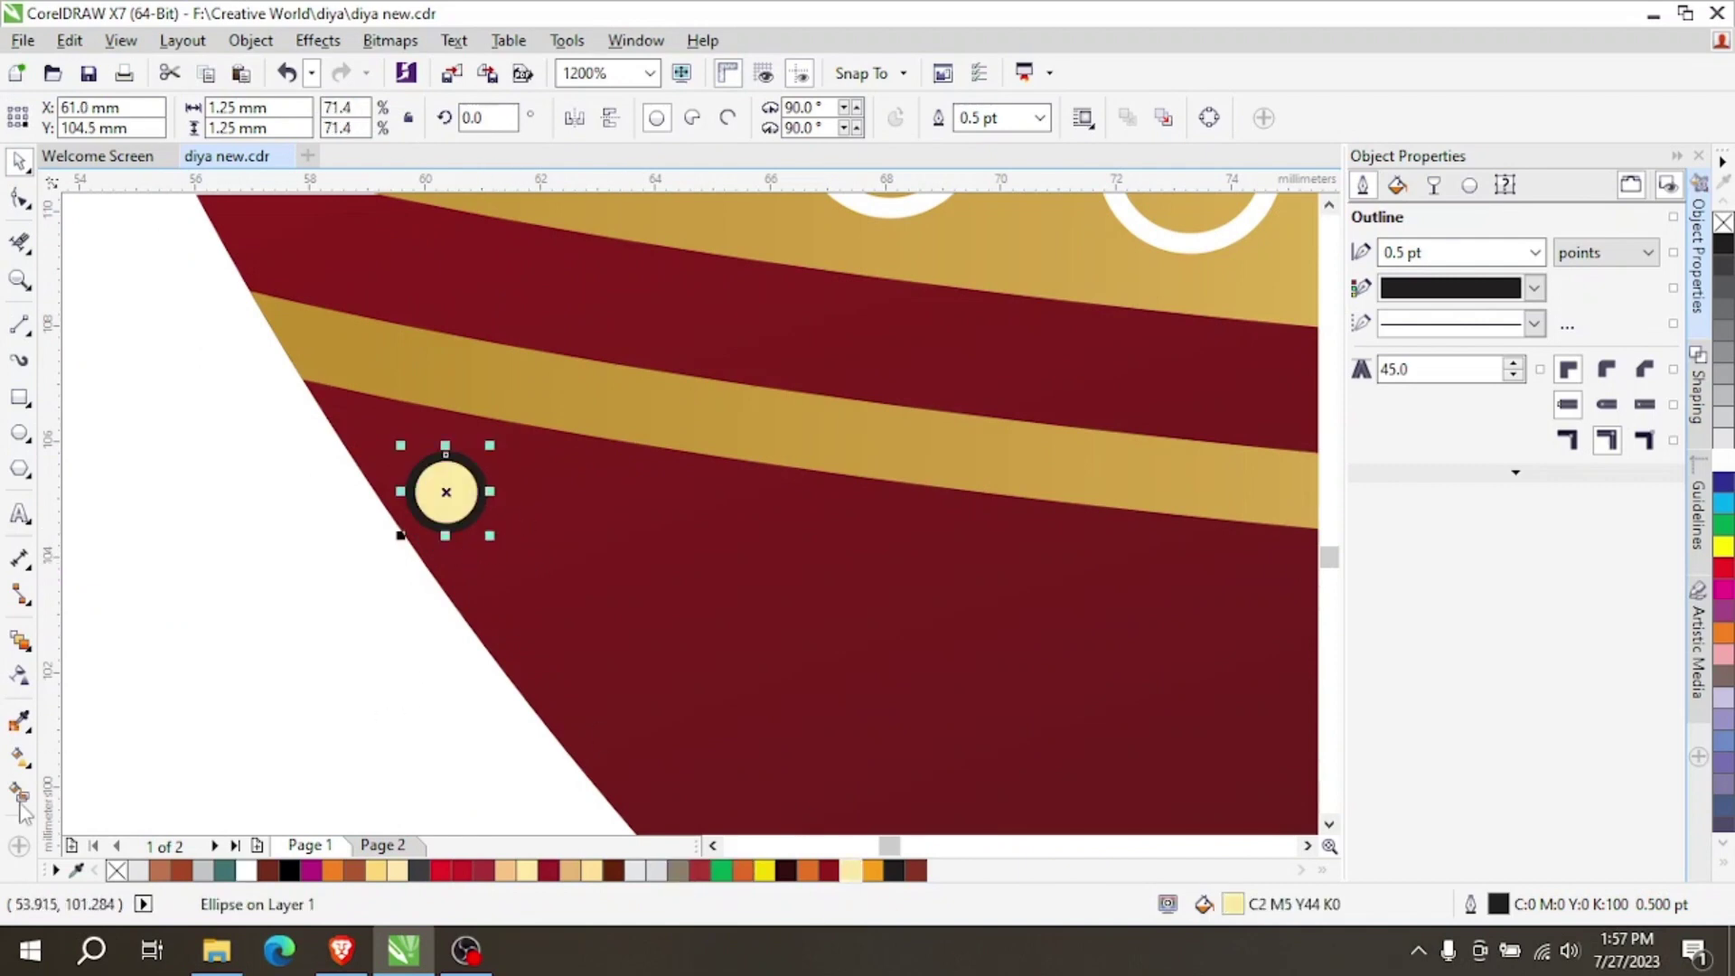
{"action": "right_click", "coordinate": [117, 870]}
{"action": "scroll", "coordinate": [207, 542], "scroll_direction": "down", "scroll_amount": 6}
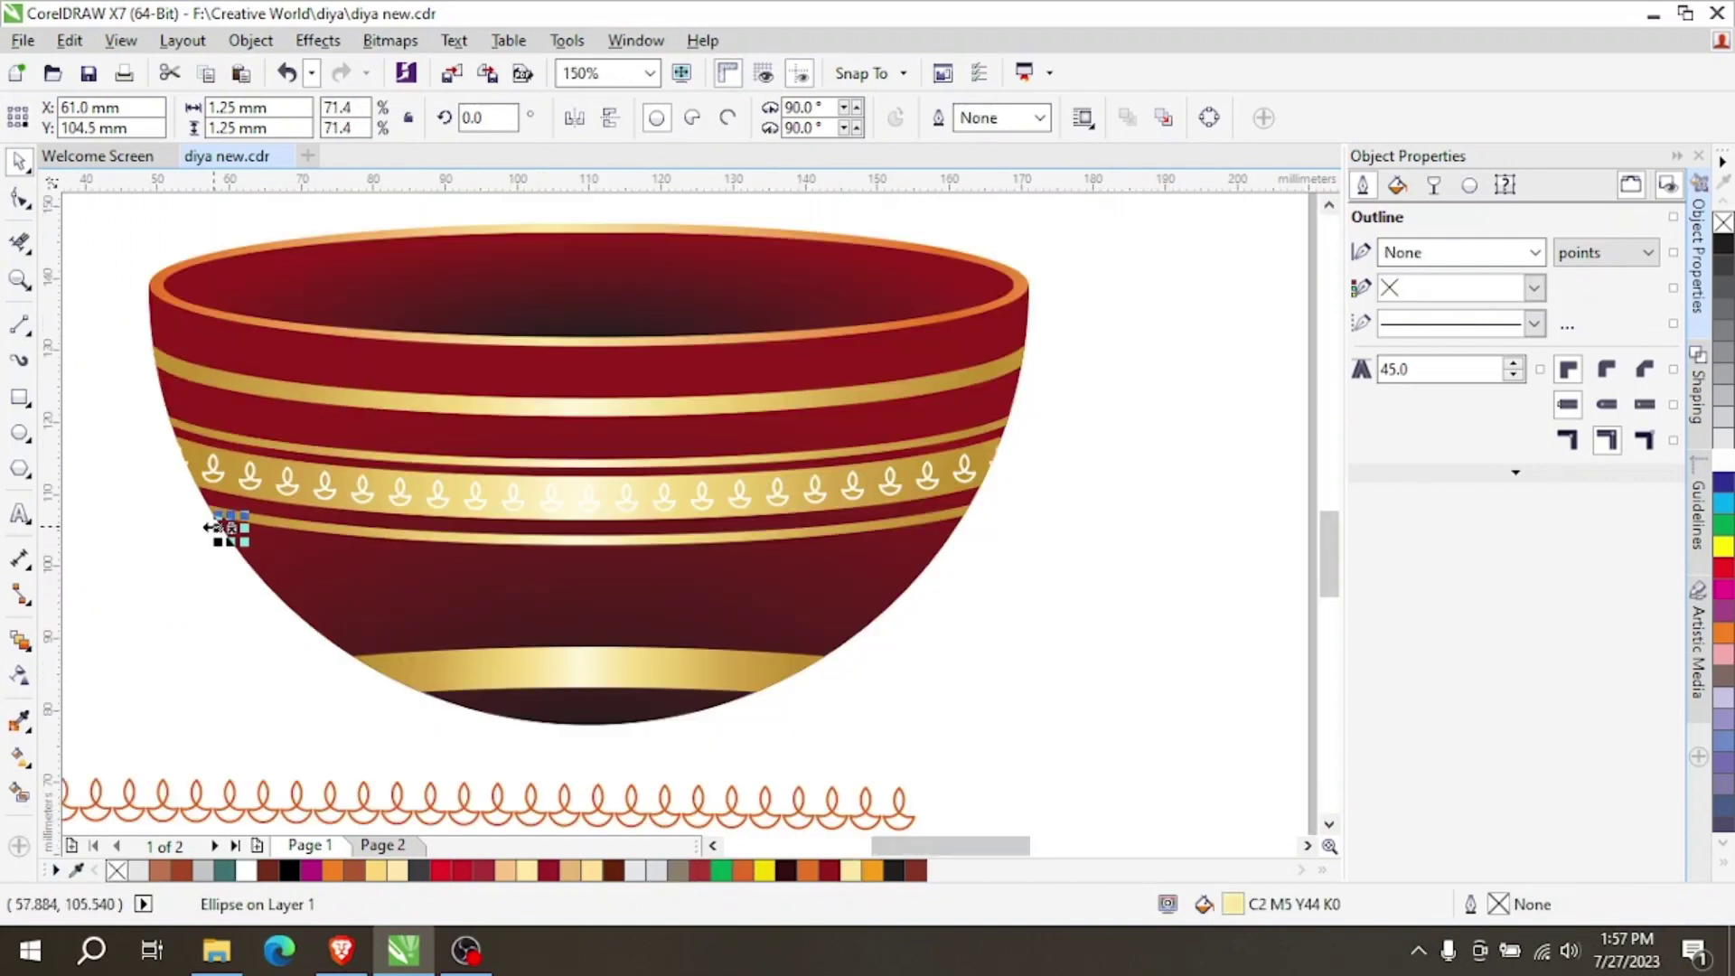
Copy the dot straight across to the bowl's right edge and blend the two dots with 20 steps.
{"action": "left_click_drag", "start_coordinate": [231, 531], "coordinate": [872, 537]}
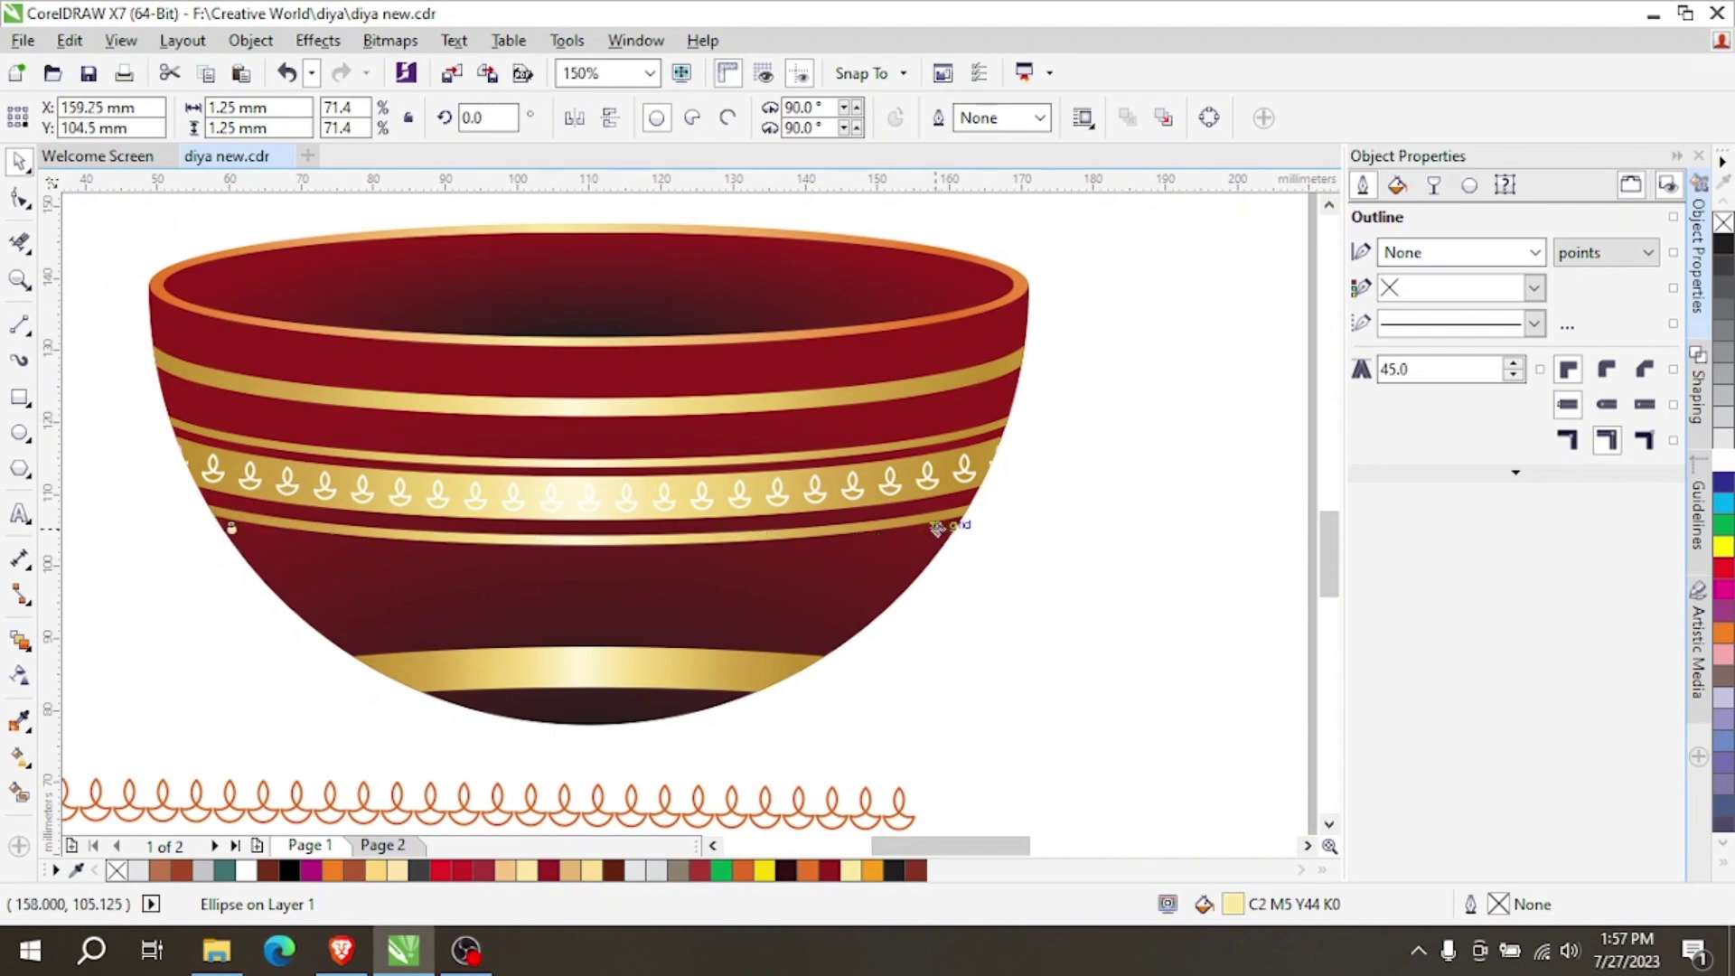
{"action": "left_click", "coordinate": [966, 632]}
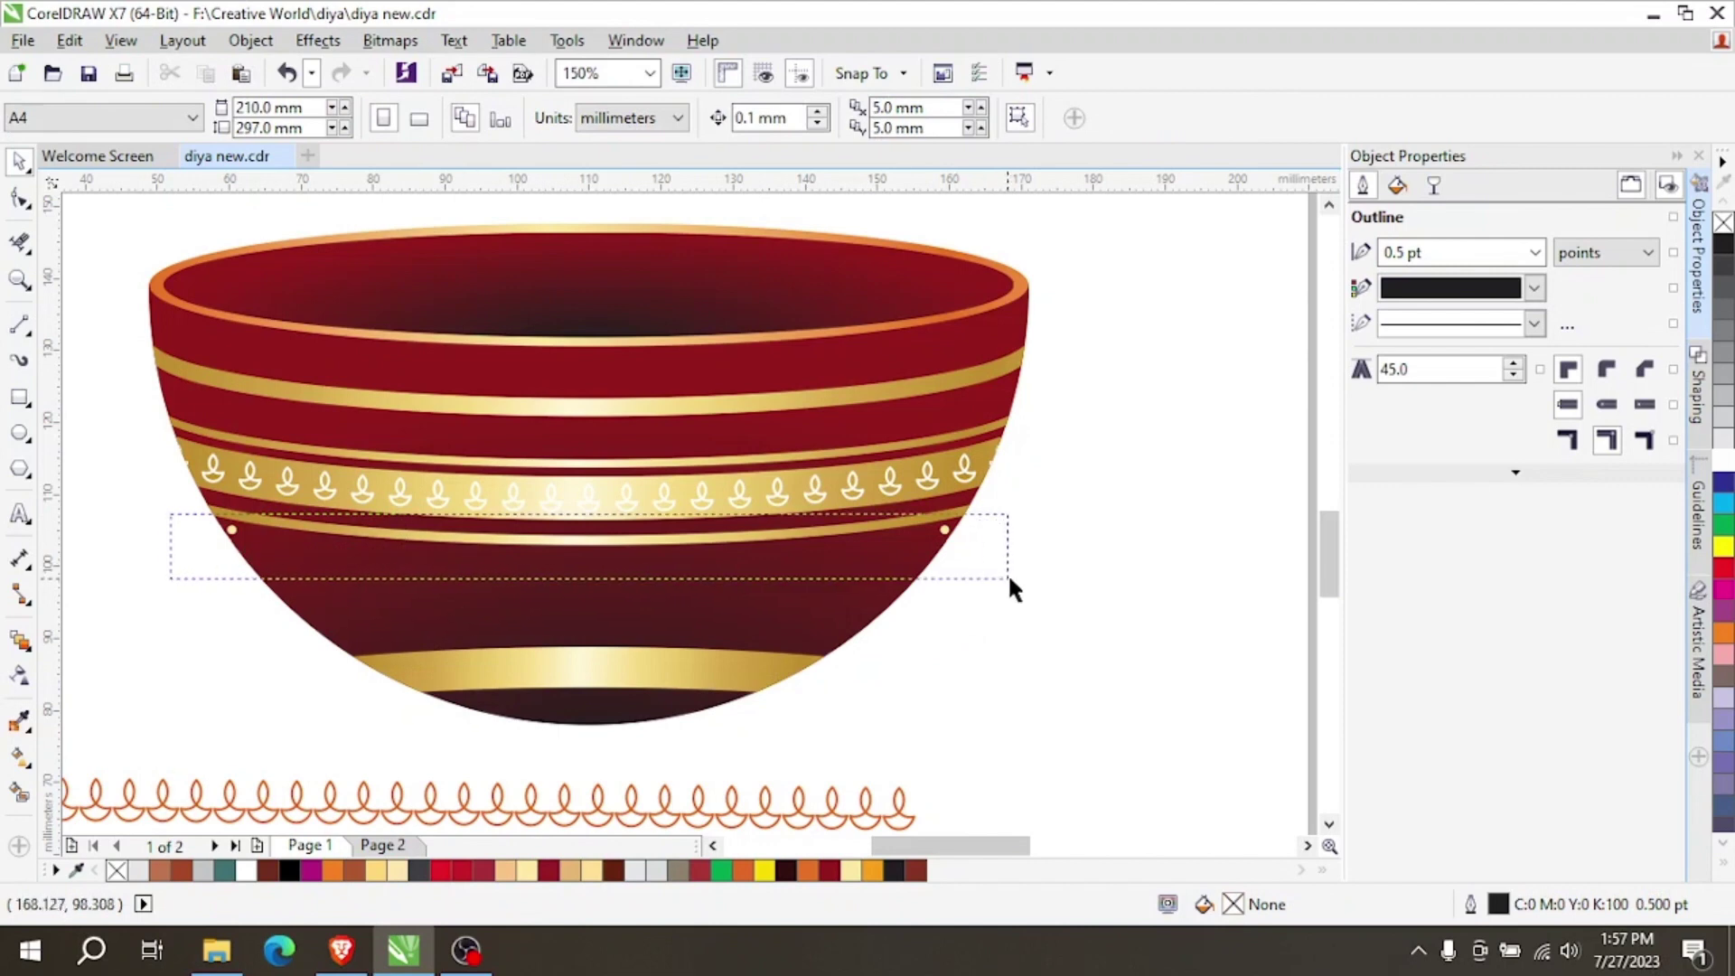
{"action": "left_click_drag", "start_coordinate": [1009, 578], "coordinate": [1002, 579]}
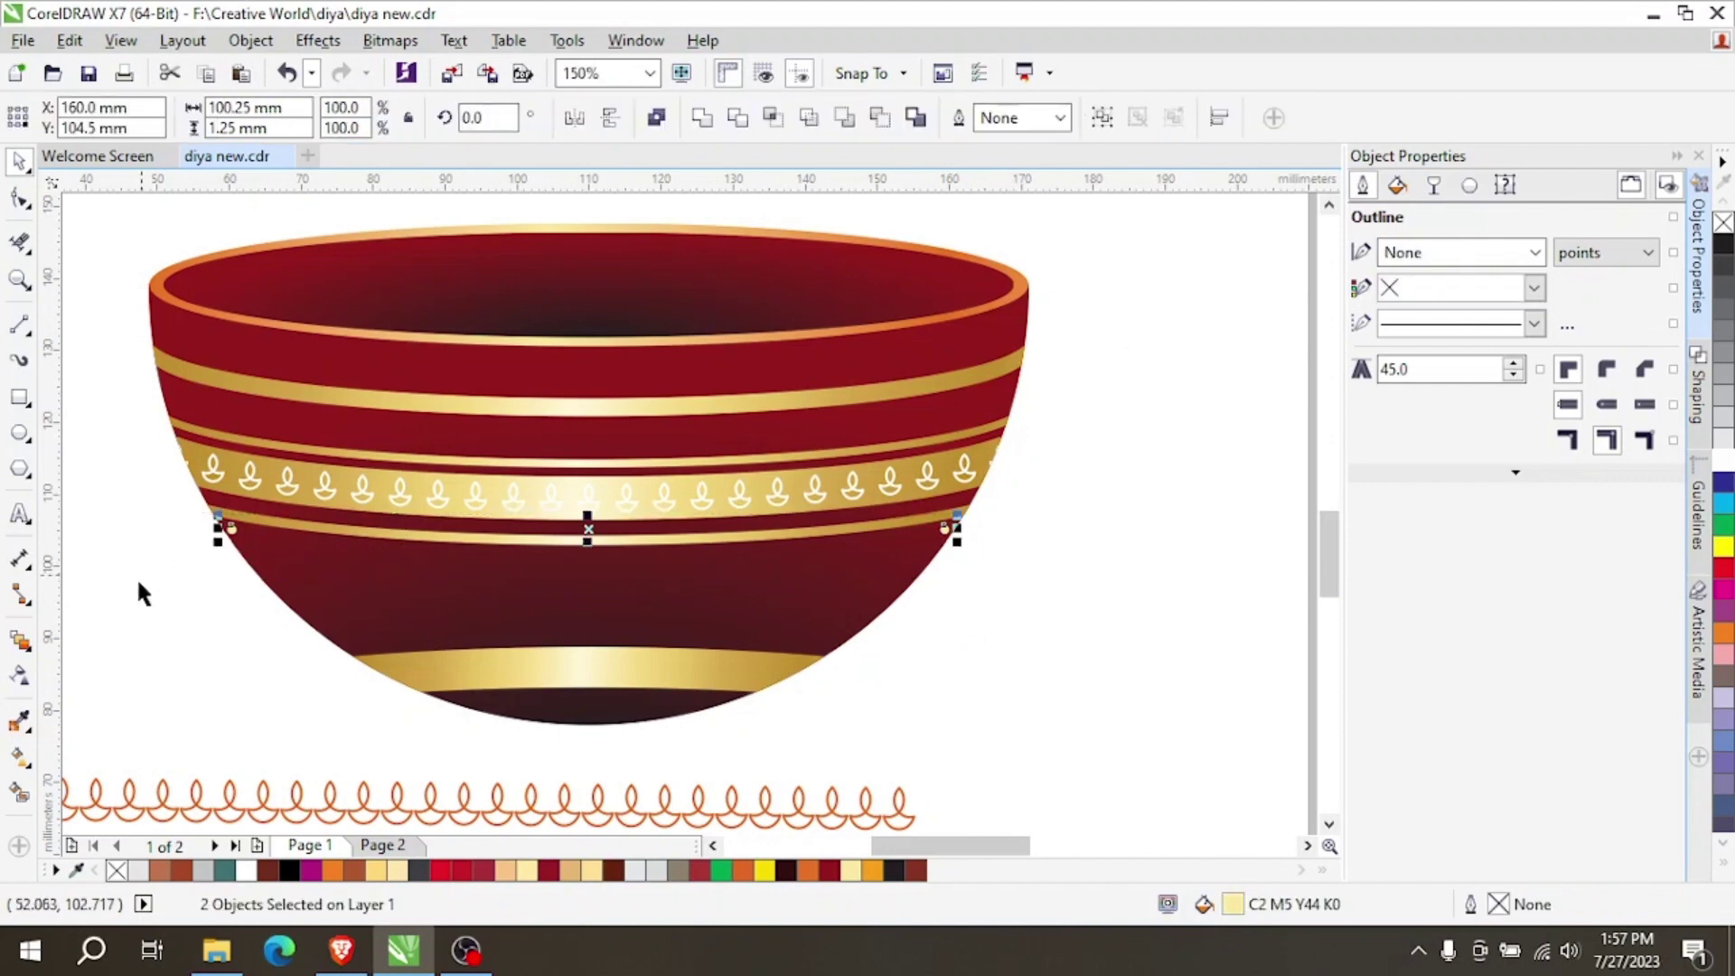
{"action": "left_click", "coordinate": [22, 640]}
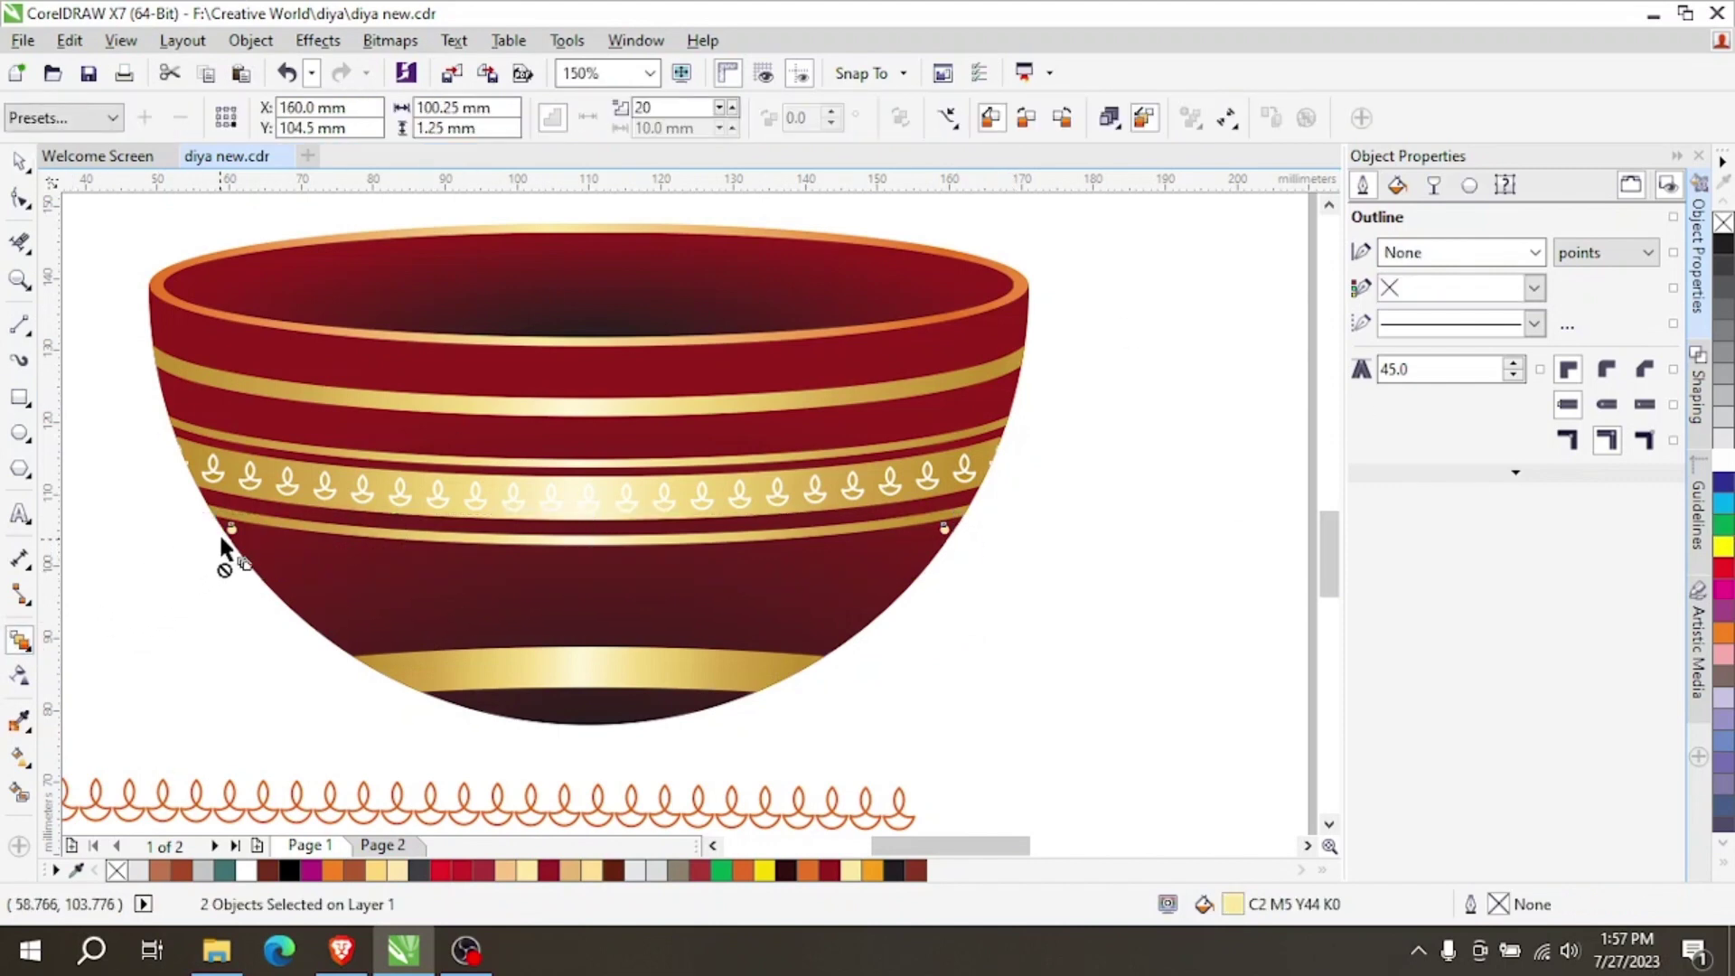
{"action": "left_click_drag", "start_coordinate": [231, 539], "coordinate": [943, 534]}
{"action": "scroll", "coordinate": [513, 562], "scroll_direction": "up", "scroll_amount": 2}
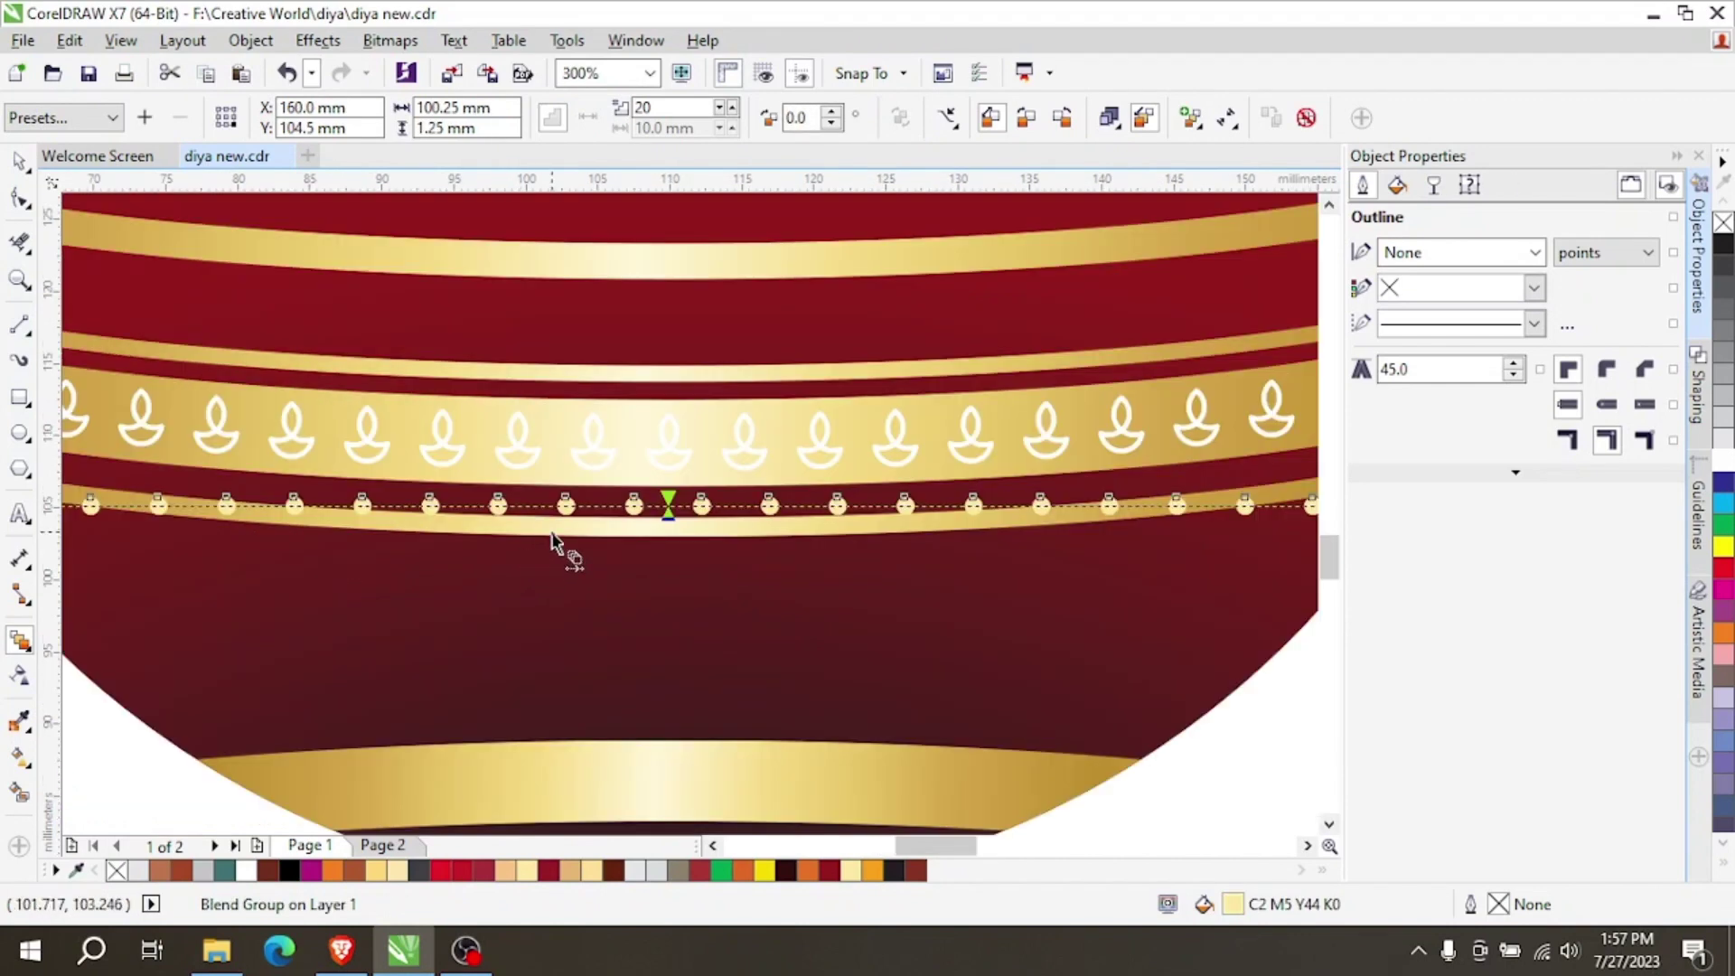
Set the lower thin gold band as the dot blend's new path, and break the blend apart.
{"action": "left_click", "coordinate": [949, 118]}
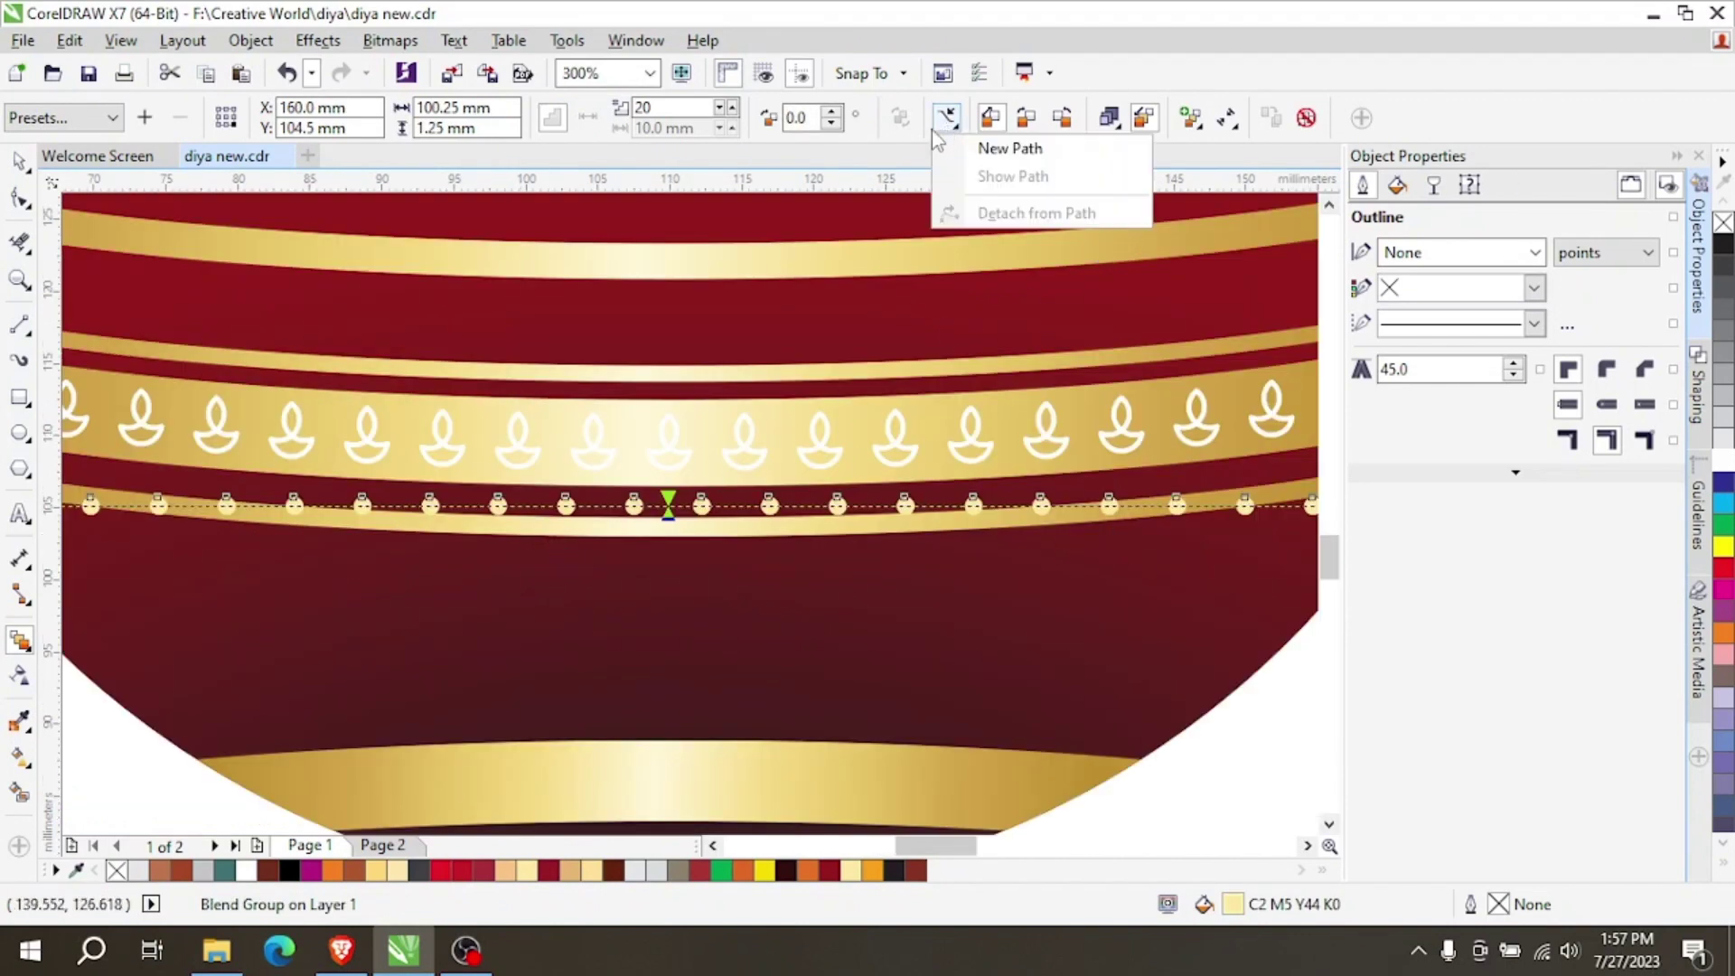
{"action": "left_click", "coordinate": [1079, 143]}
{"action": "left_click", "coordinate": [655, 524]}
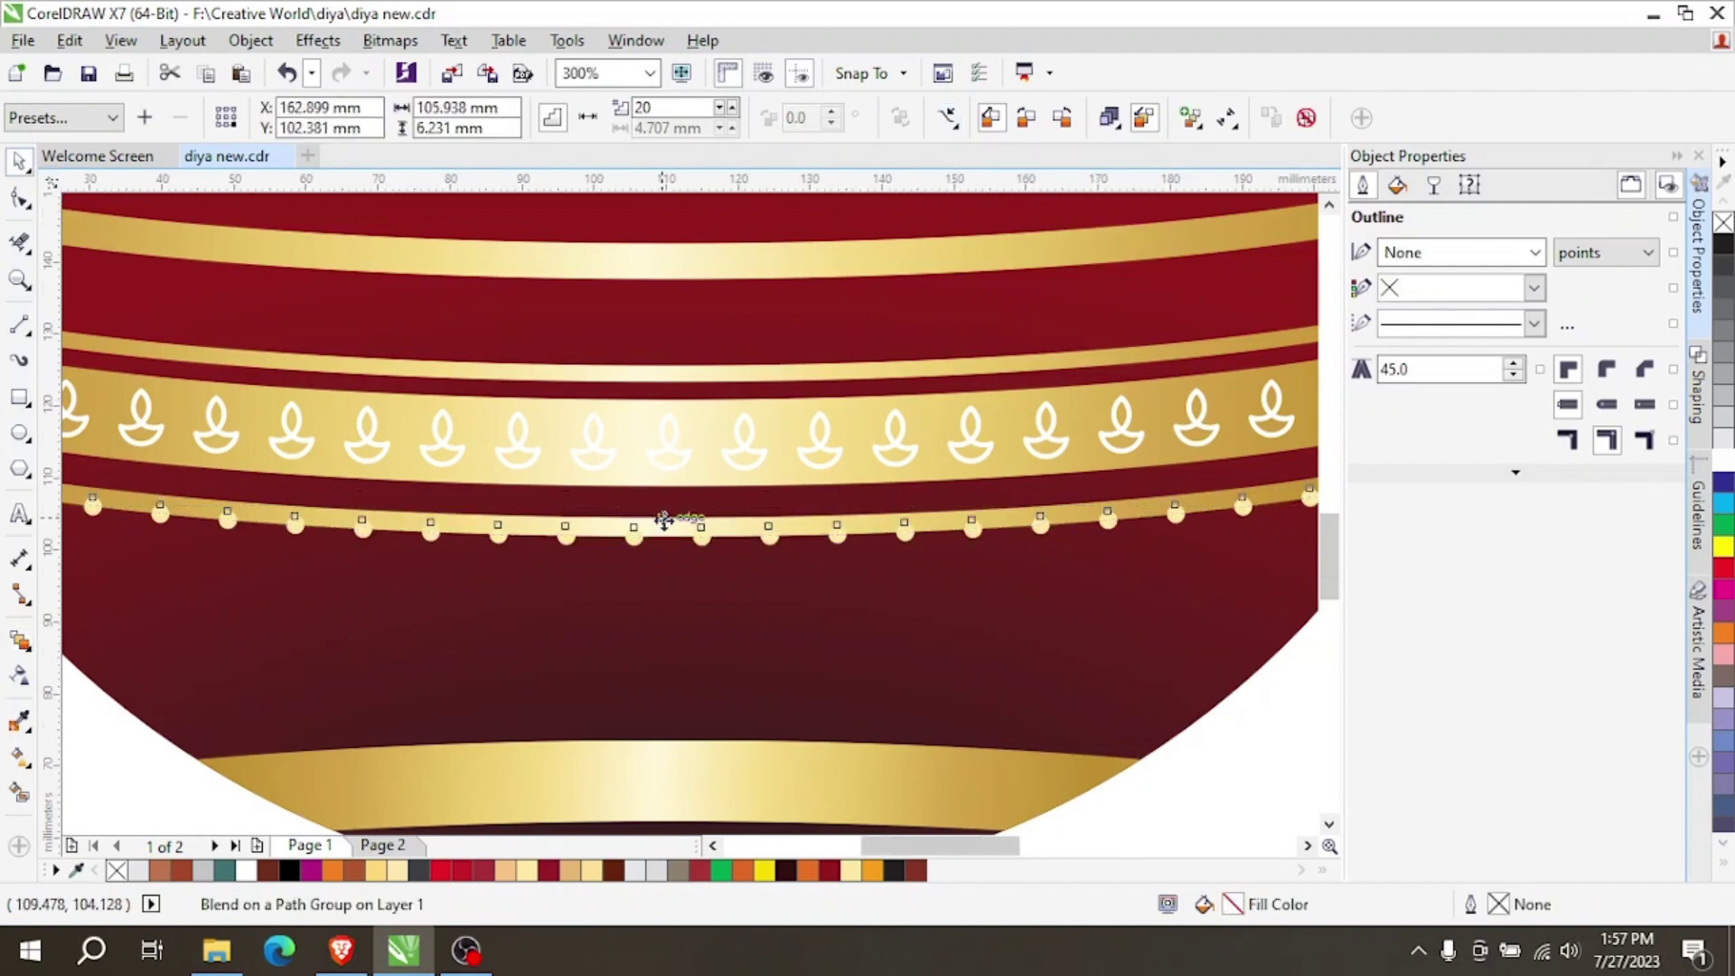
{"action": "scroll", "coordinate": [561, 573], "scroll_direction": "down", "scroll_amount": 2}
{"action": "scroll", "coordinate": [684, 554], "scroll_direction": "up", "scroll_amount": 4}
{"action": "scroll", "coordinate": [797, 497], "scroll_direction": "up", "scroll_amount": 2}
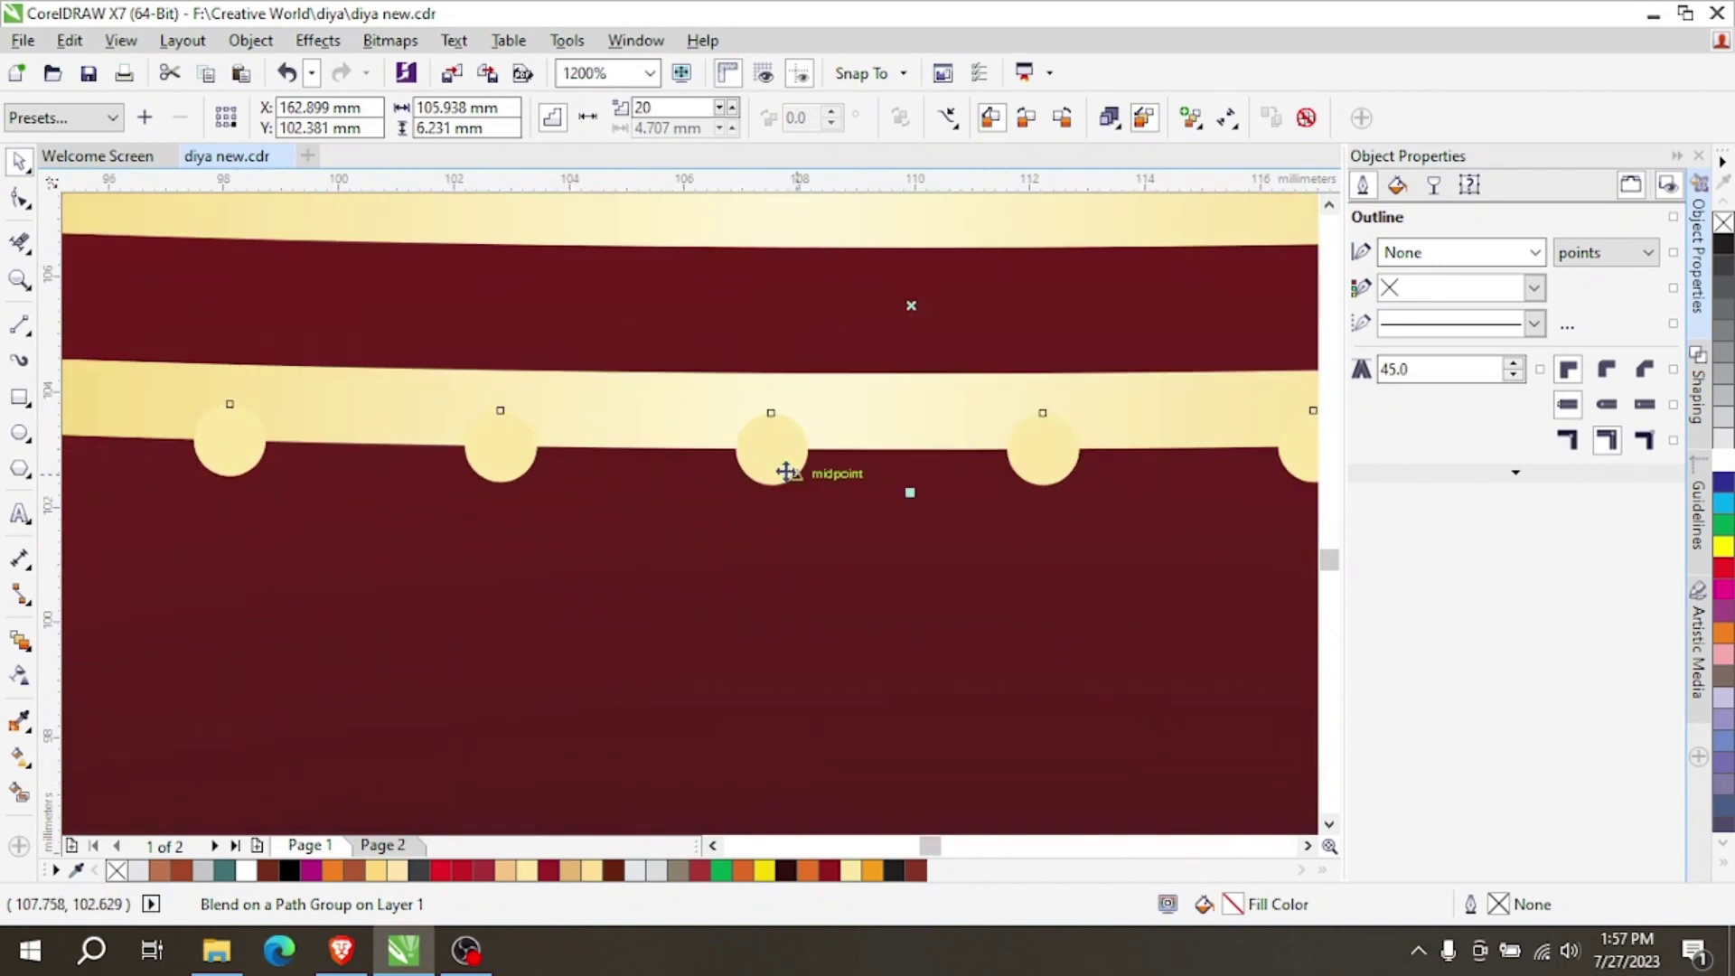
{"action": "right_click", "coordinate": [795, 491]}
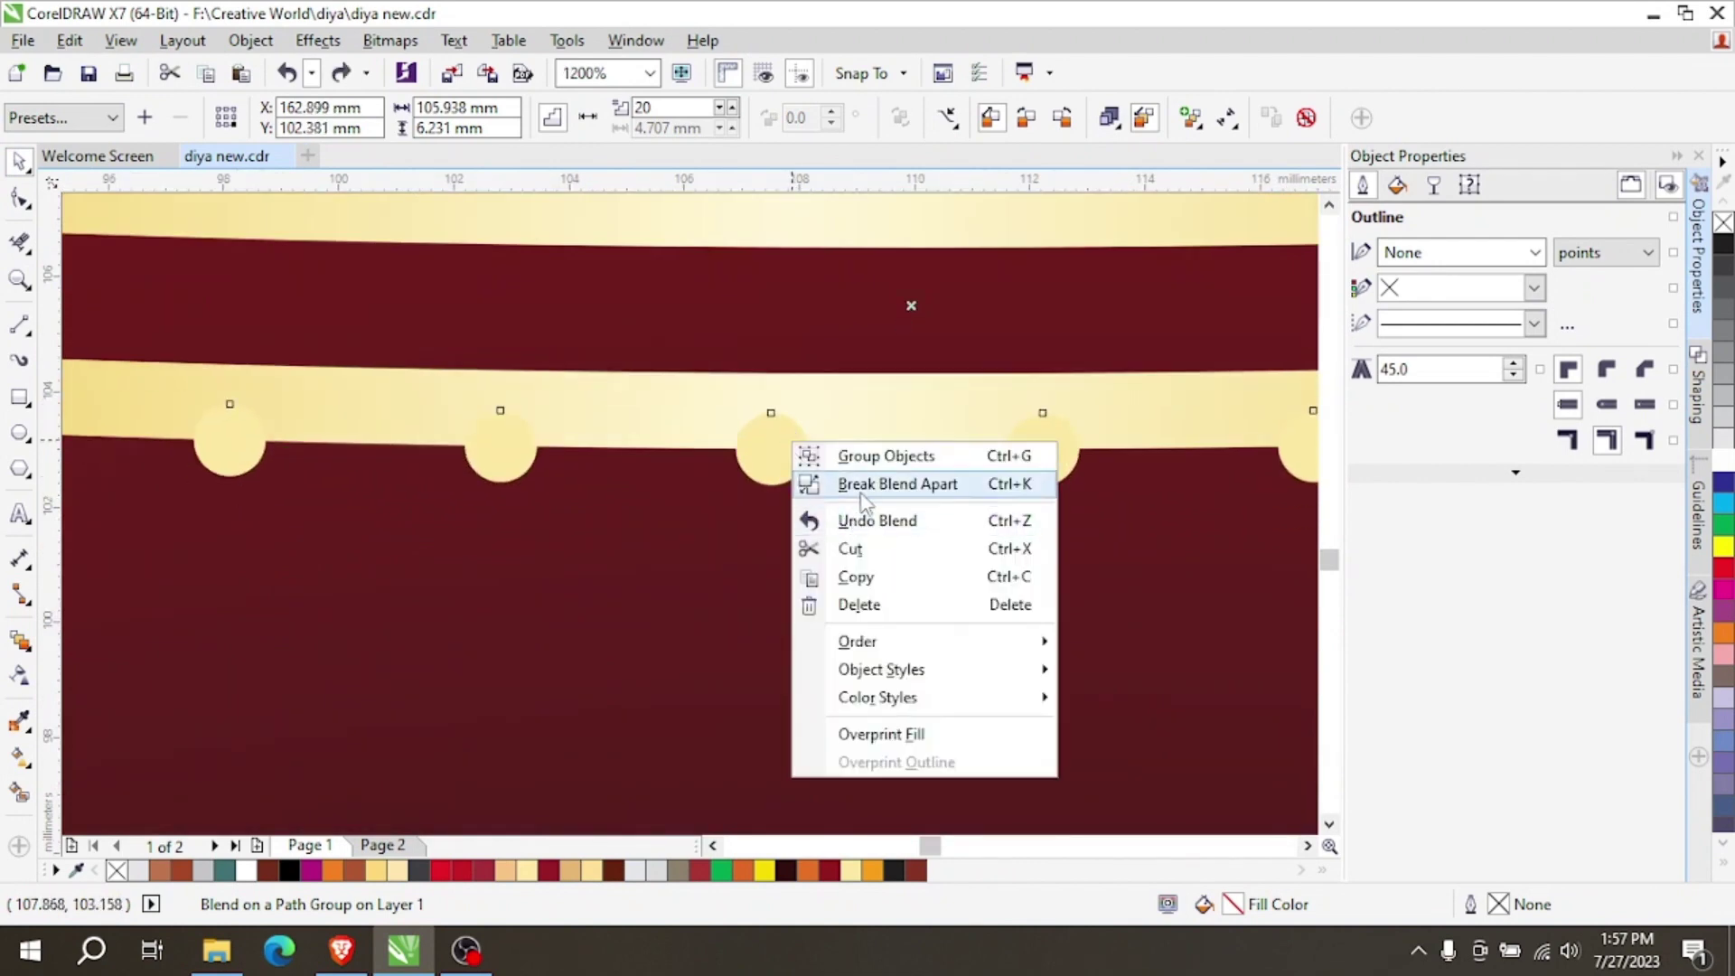
{"action": "left_click", "coordinate": [865, 493]}
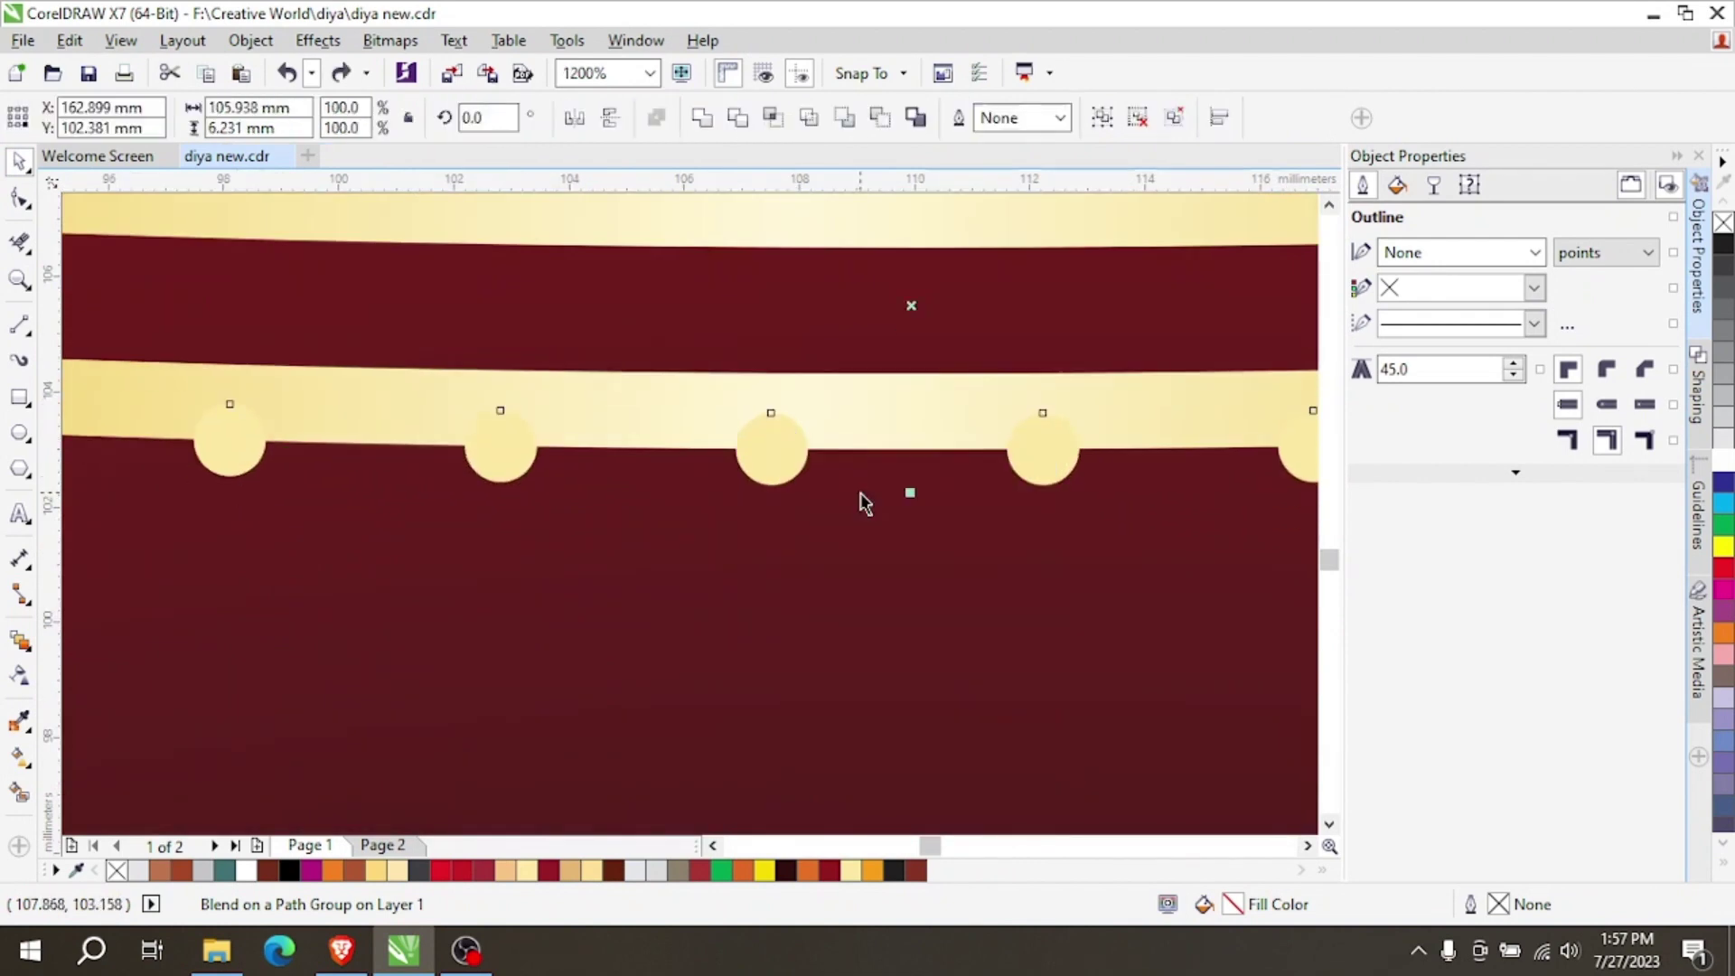
Try to move the group of middle dots below the thin gold band without the end dots.
{"action": "left_click", "coordinate": [771, 476]}
{"action": "left_click_drag", "start_coordinate": [773, 470], "coordinate": [777, 508]}
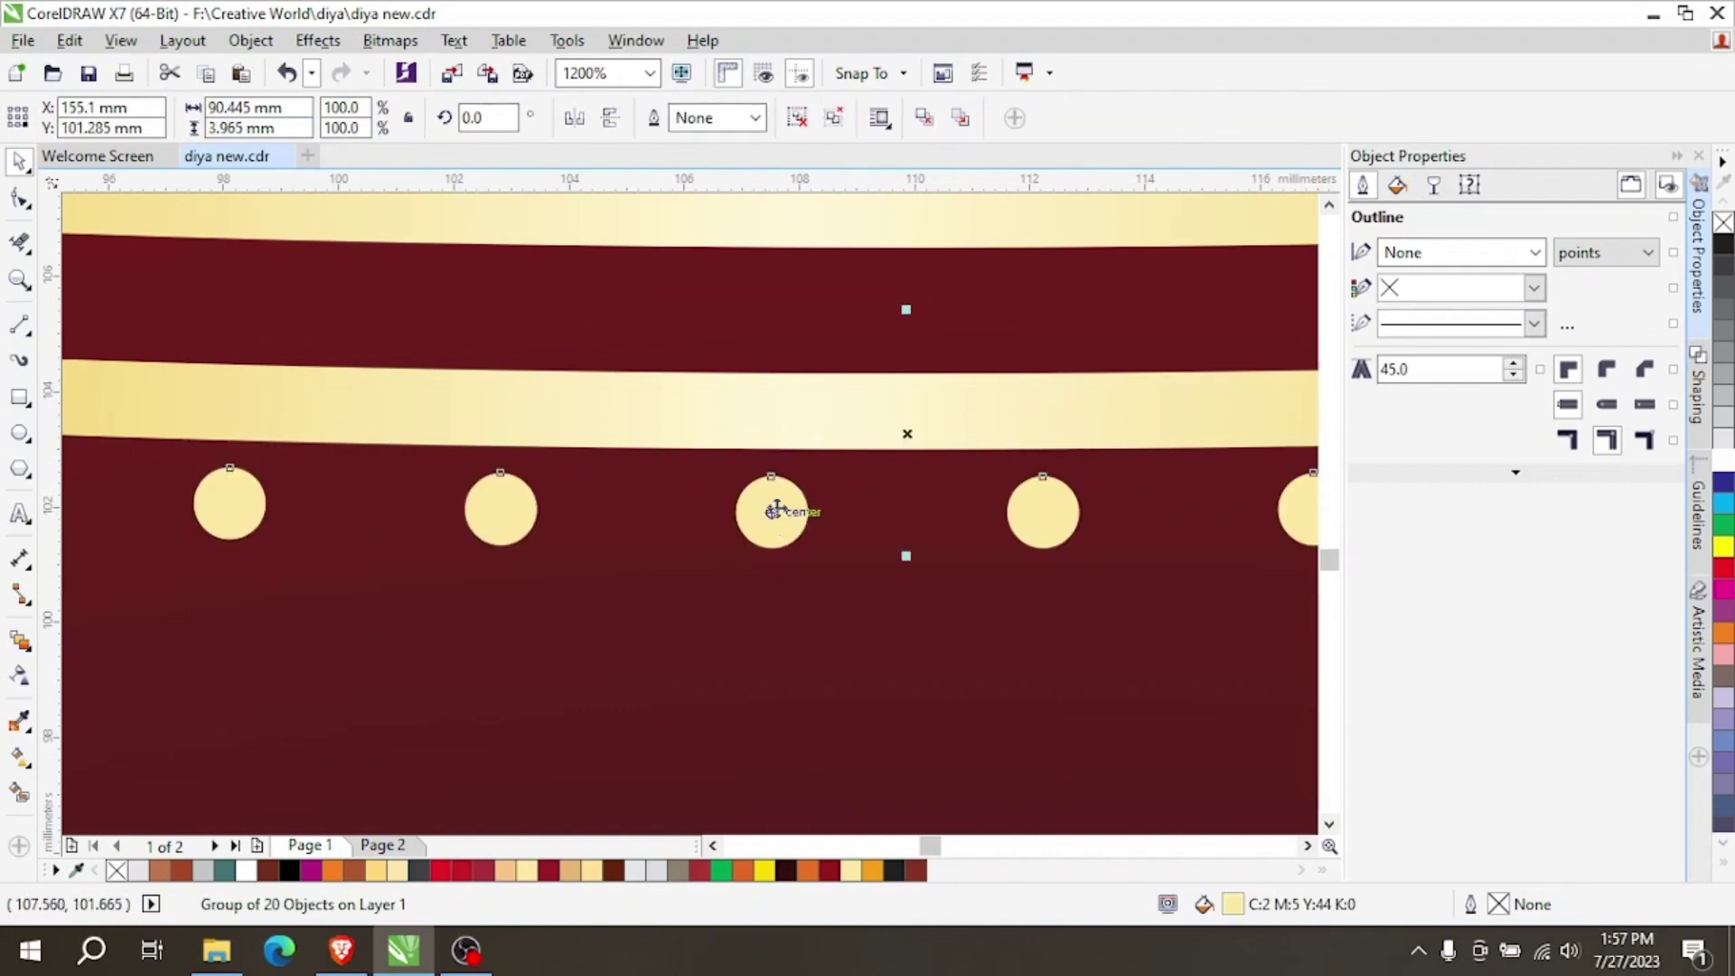
{"action": "scroll", "coordinate": [772, 493], "scroll_direction": "down", "scroll_amount": 5}
{"action": "scroll", "coordinate": [764, 479], "scroll_direction": "up", "scroll_amount": 1}
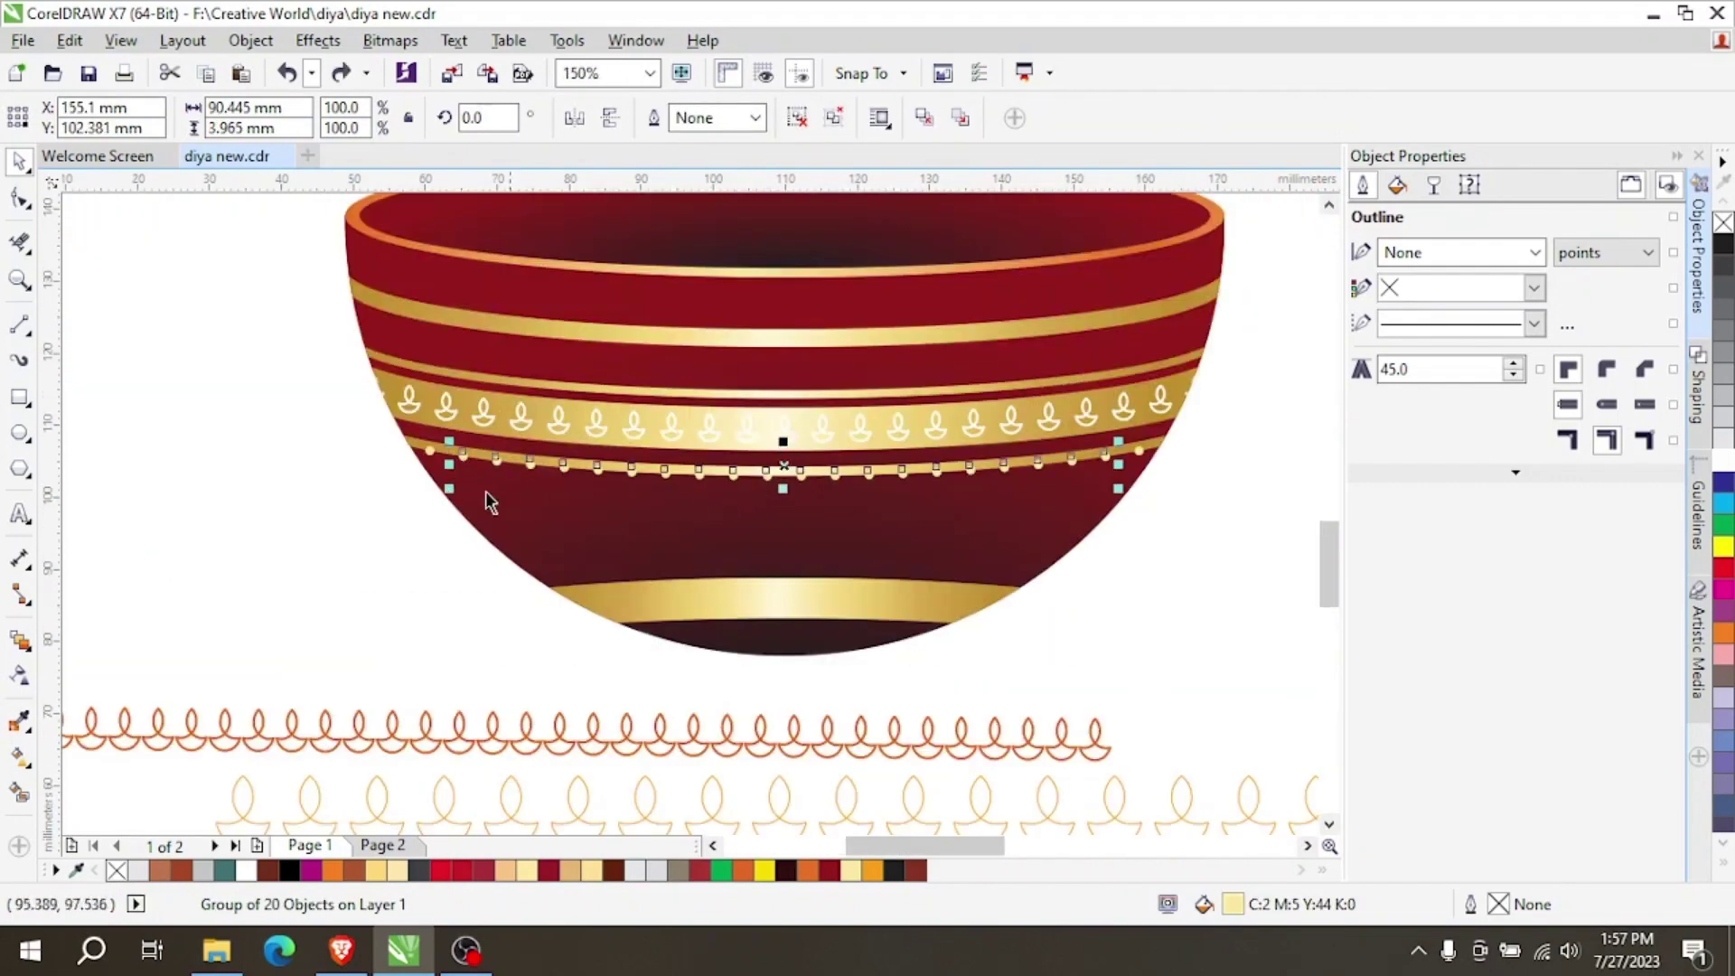
Select the dot group together with its two end dots and move them down just below the thin gold band.
{"action": "left_click", "coordinate": [403, 460]}
{"action": "left_click", "coordinate": [392, 441]}
{"action": "mouse_move", "coordinate": [395, 449]}
{"action": "left_mouse_down"}
{"action": "mouse_move", "coordinate": [852, 529]}
{"action": "mouse_move", "coordinate": [1112, 515]}
{"action": "mouse_move", "coordinate": [416, 449]}
{"action": "left_mouse_up"}
{"action": "scroll", "coordinate": [748, 521], "scroll_direction": "up", "scroll_amount": 2}
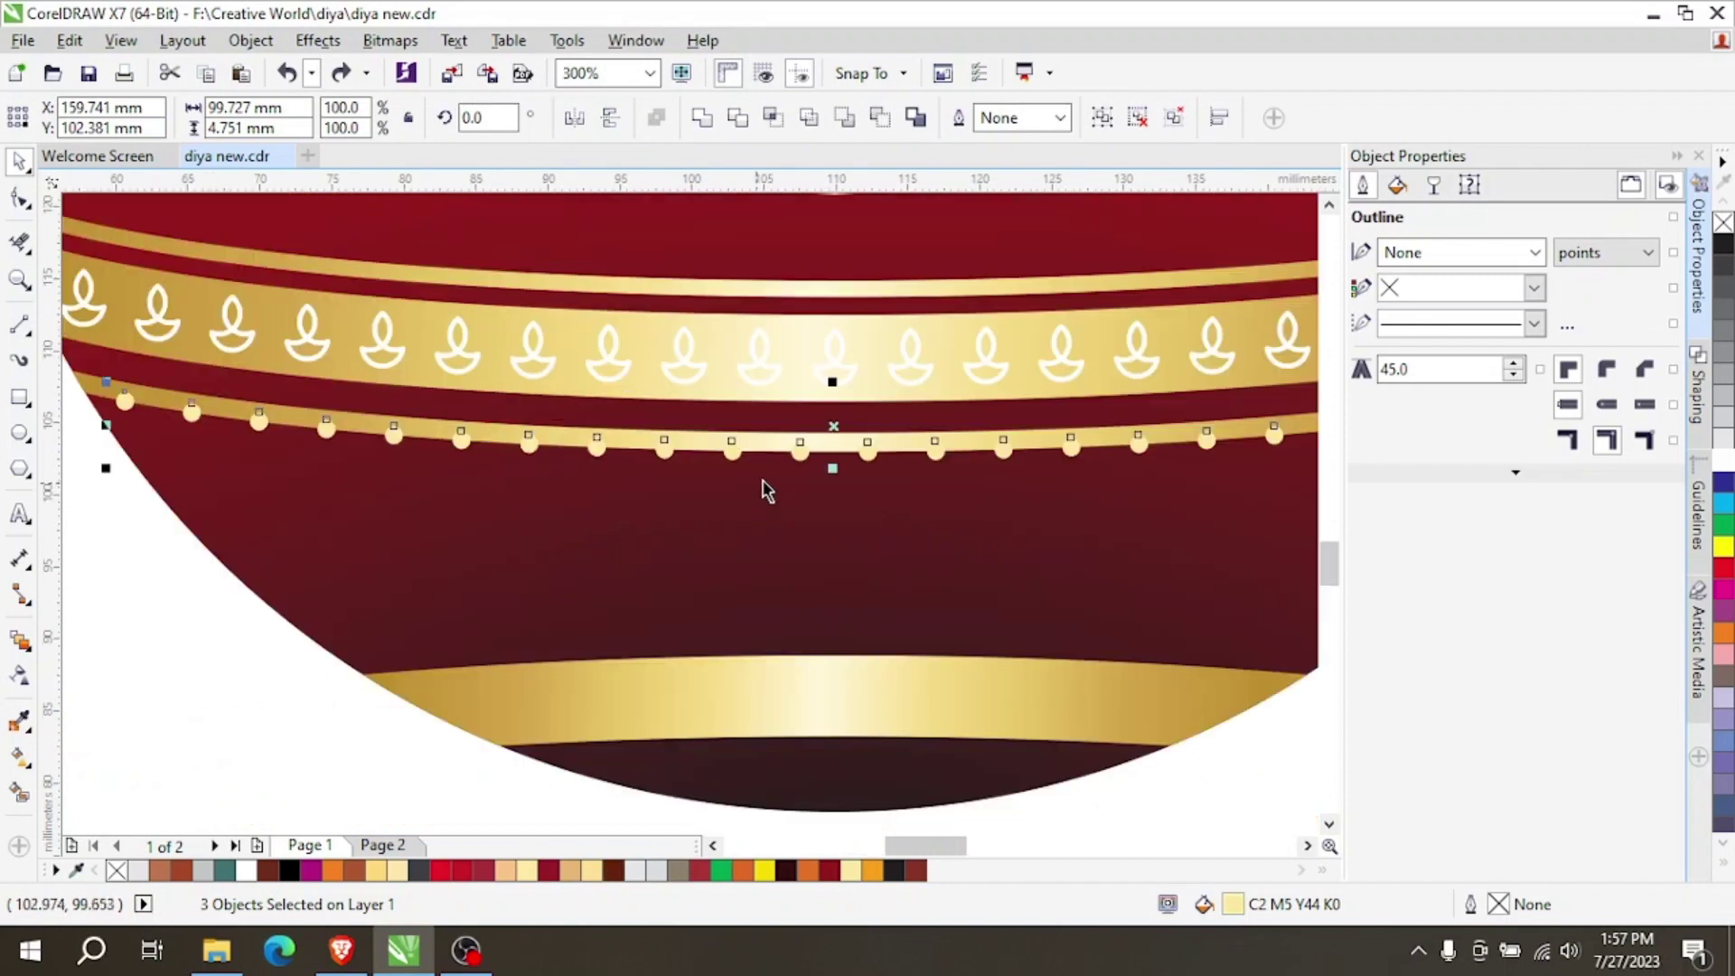
{"action": "left_click_drag", "start_coordinate": [932, 440], "coordinate": [939, 480]}
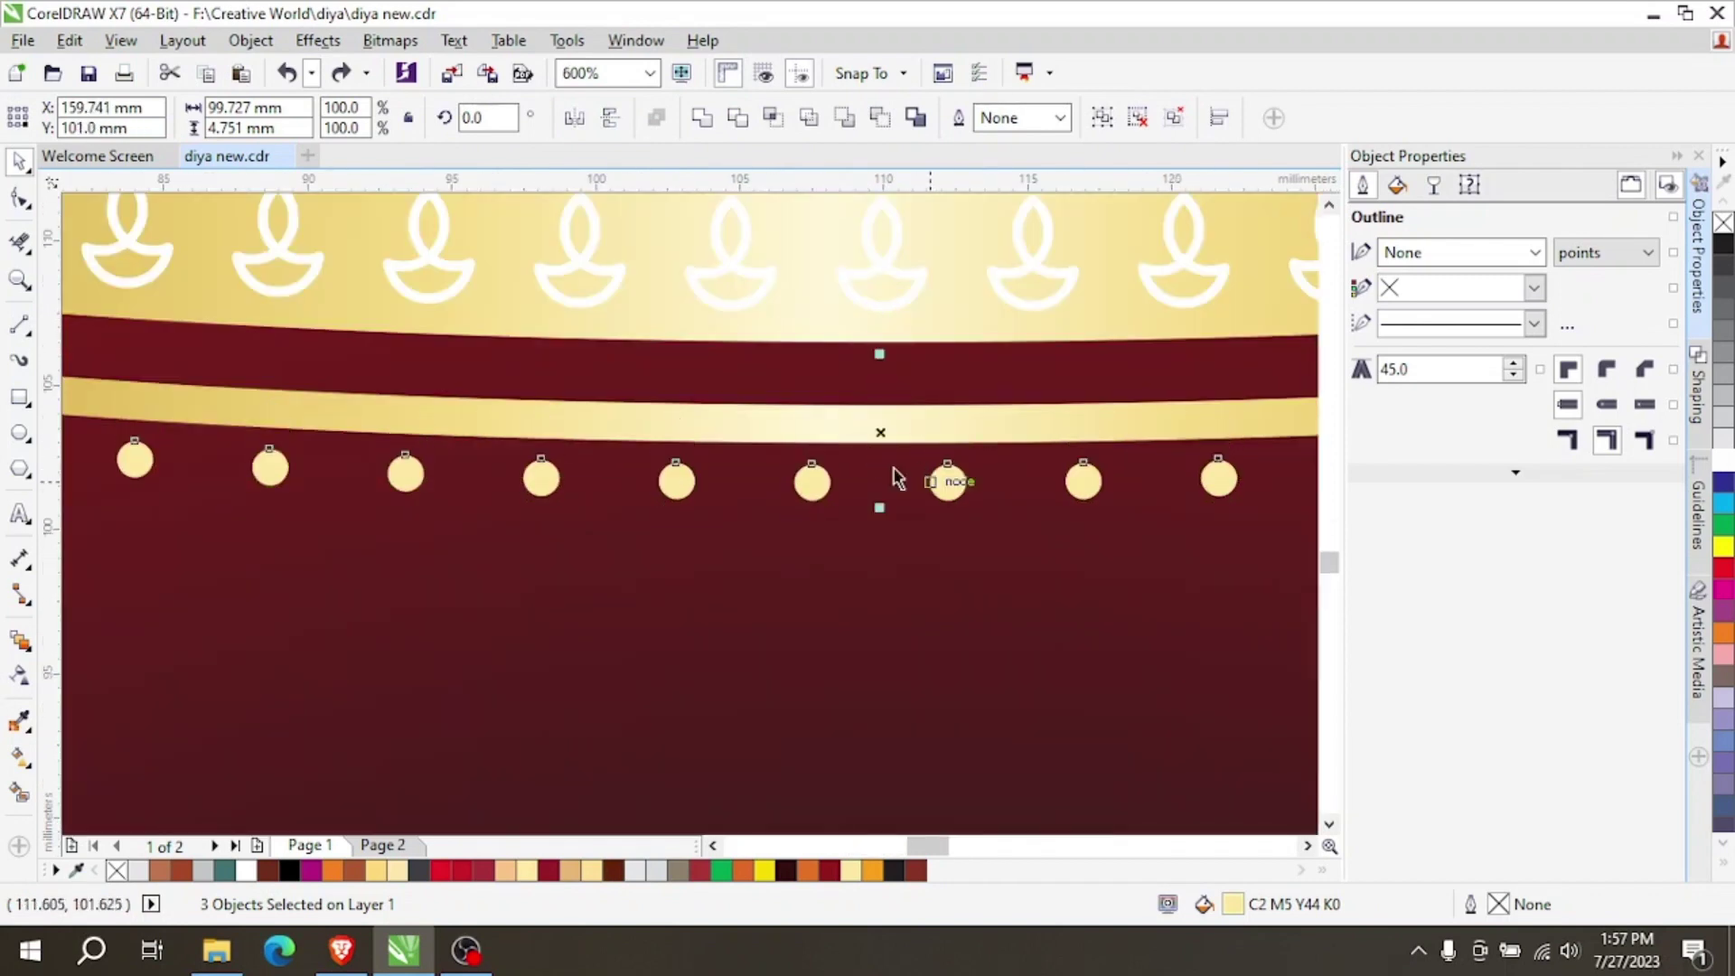
{"action": "scroll", "coordinate": [538, 476], "scroll_direction": "down", "scroll_amount": 1}
{"action": "scroll", "coordinate": [608, 511], "scroll_direction": "down", "scroll_amount": 1}
{"action": "key", "text": "Escape"}
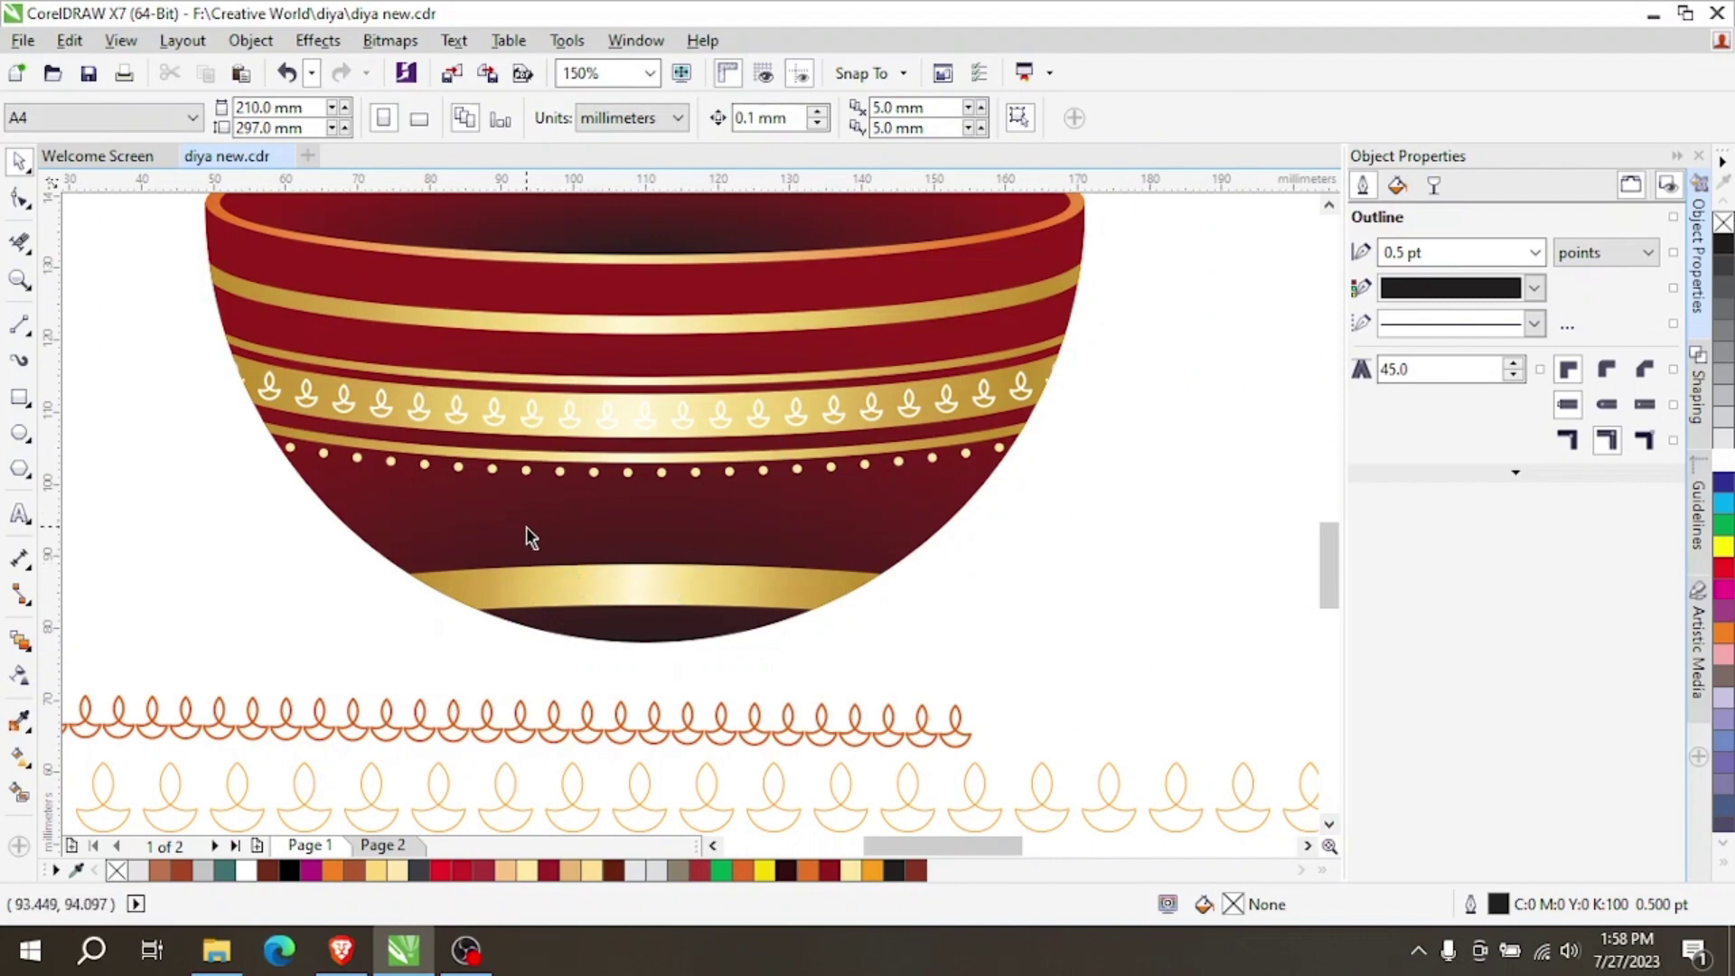
Draw a circle about 11 mm in diameter on the empty page to the left of the bowl.
{"action": "scroll", "coordinate": [530, 540], "scroll_direction": "down", "scroll_amount": 1}
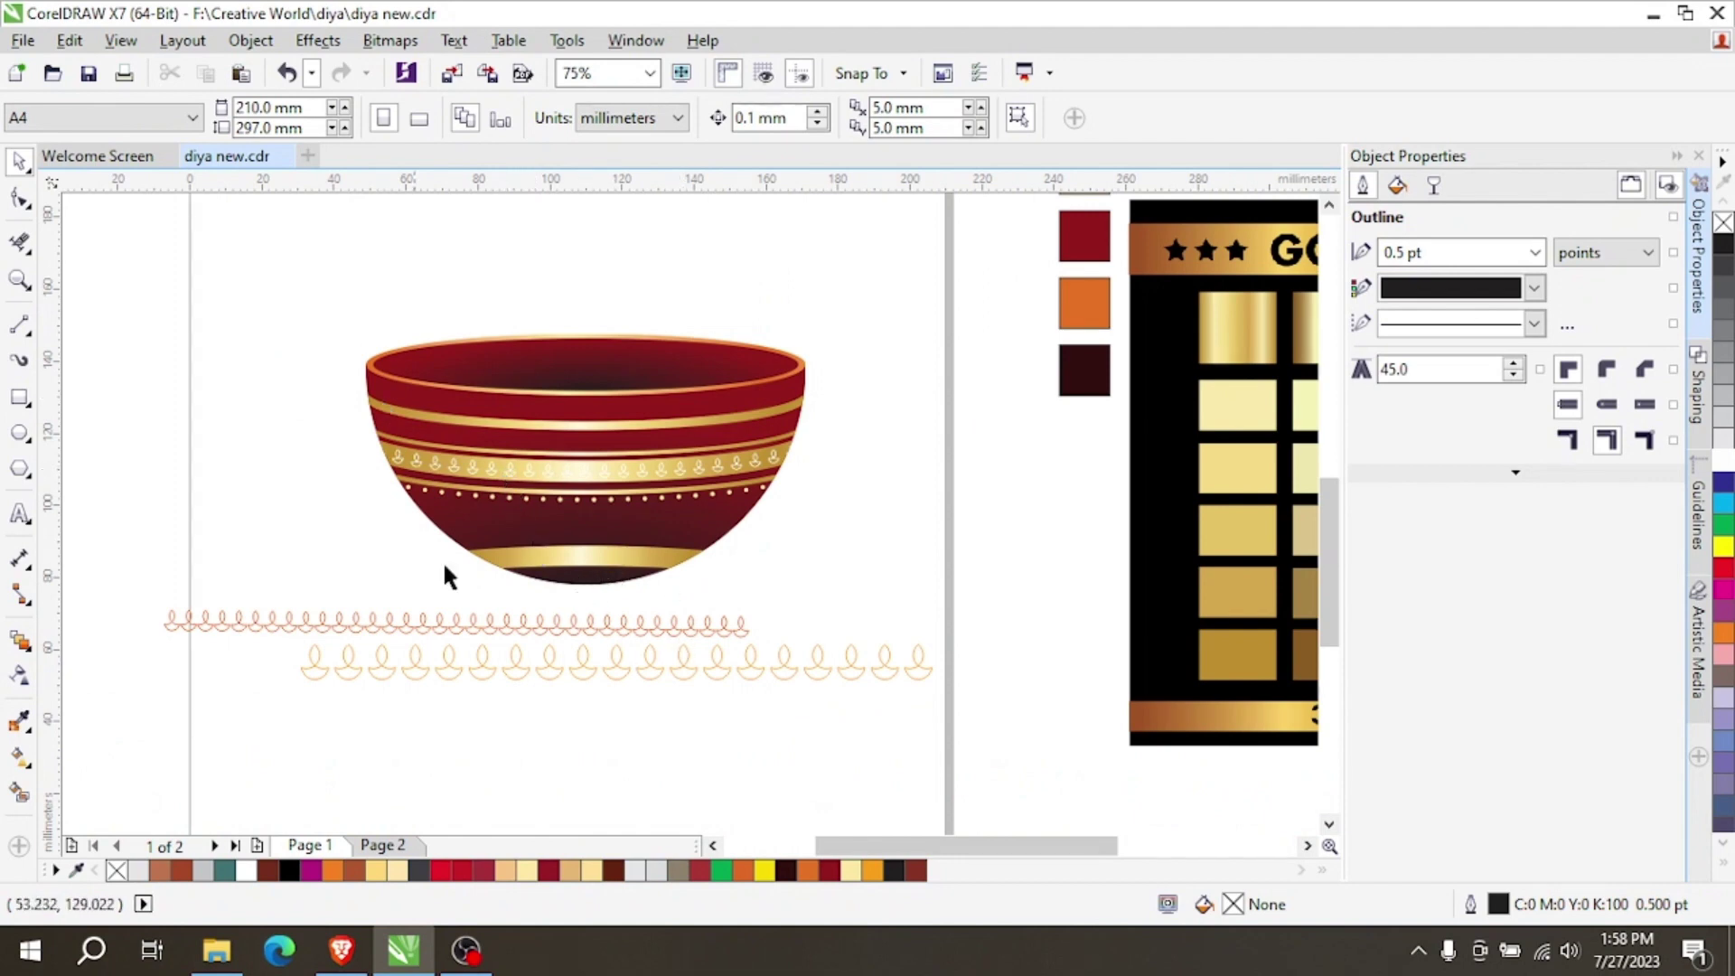
{"action": "scroll", "coordinate": [414, 584], "scroll_direction": "up", "scroll_amount": 2}
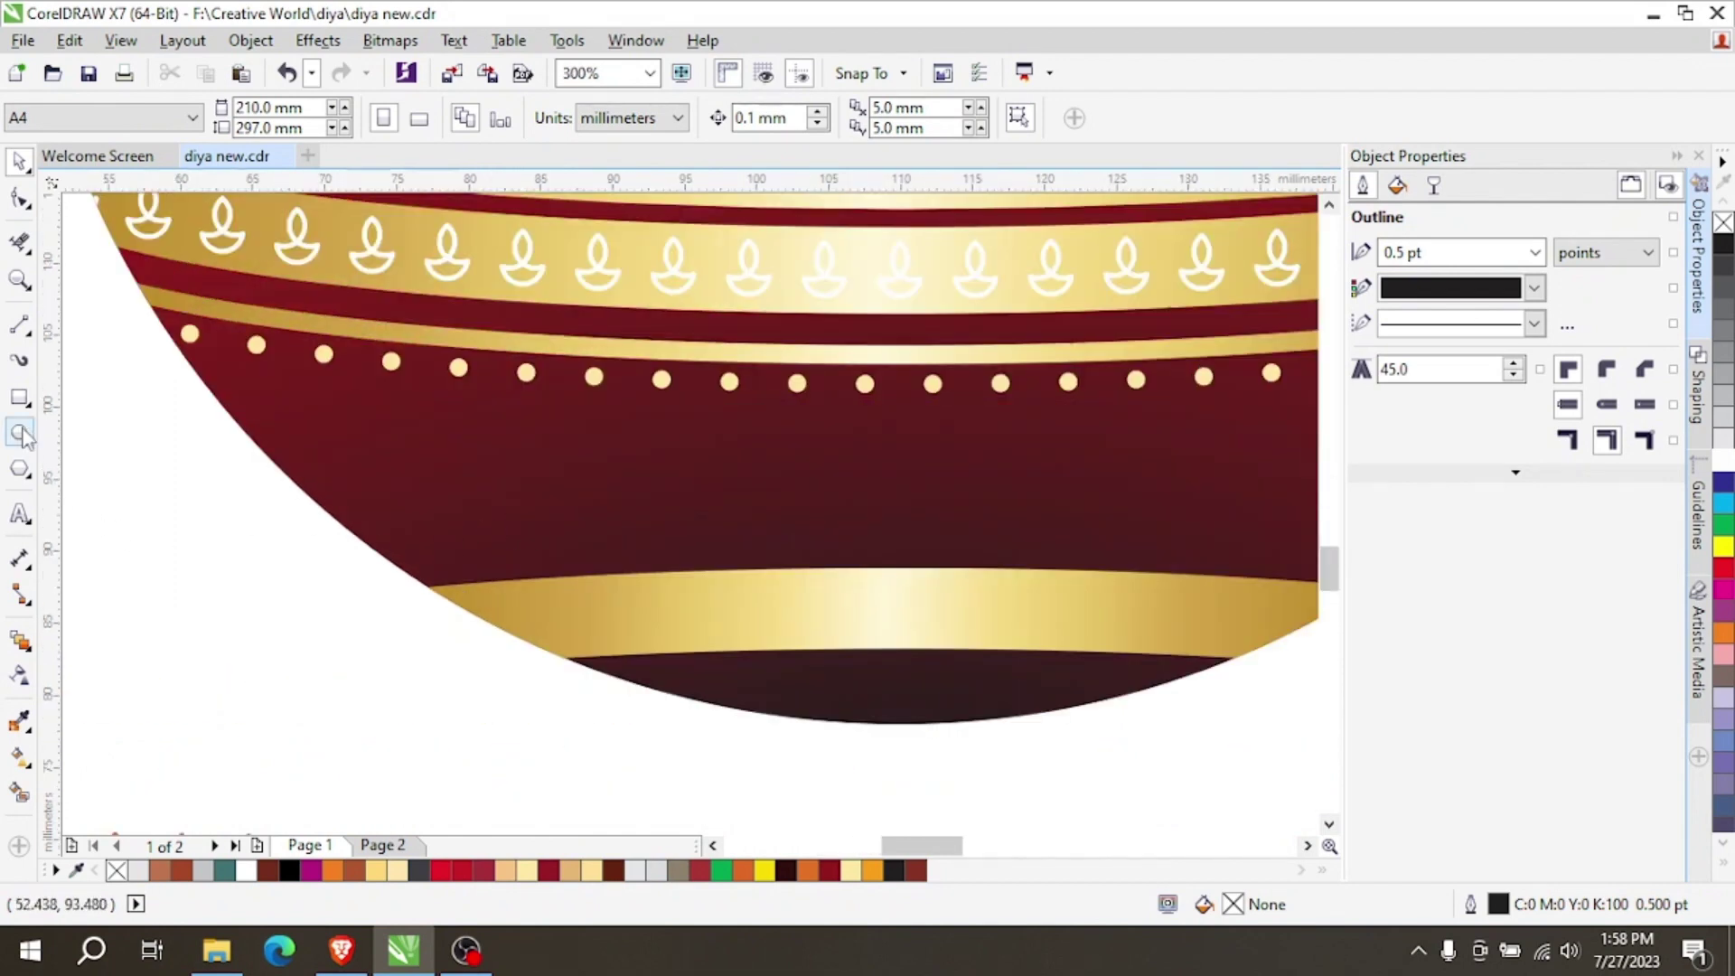
{"action": "left_click", "coordinate": [20, 433]}
{"action": "scroll", "coordinate": [449, 501], "scroll_direction": "down", "scroll_amount": 1}
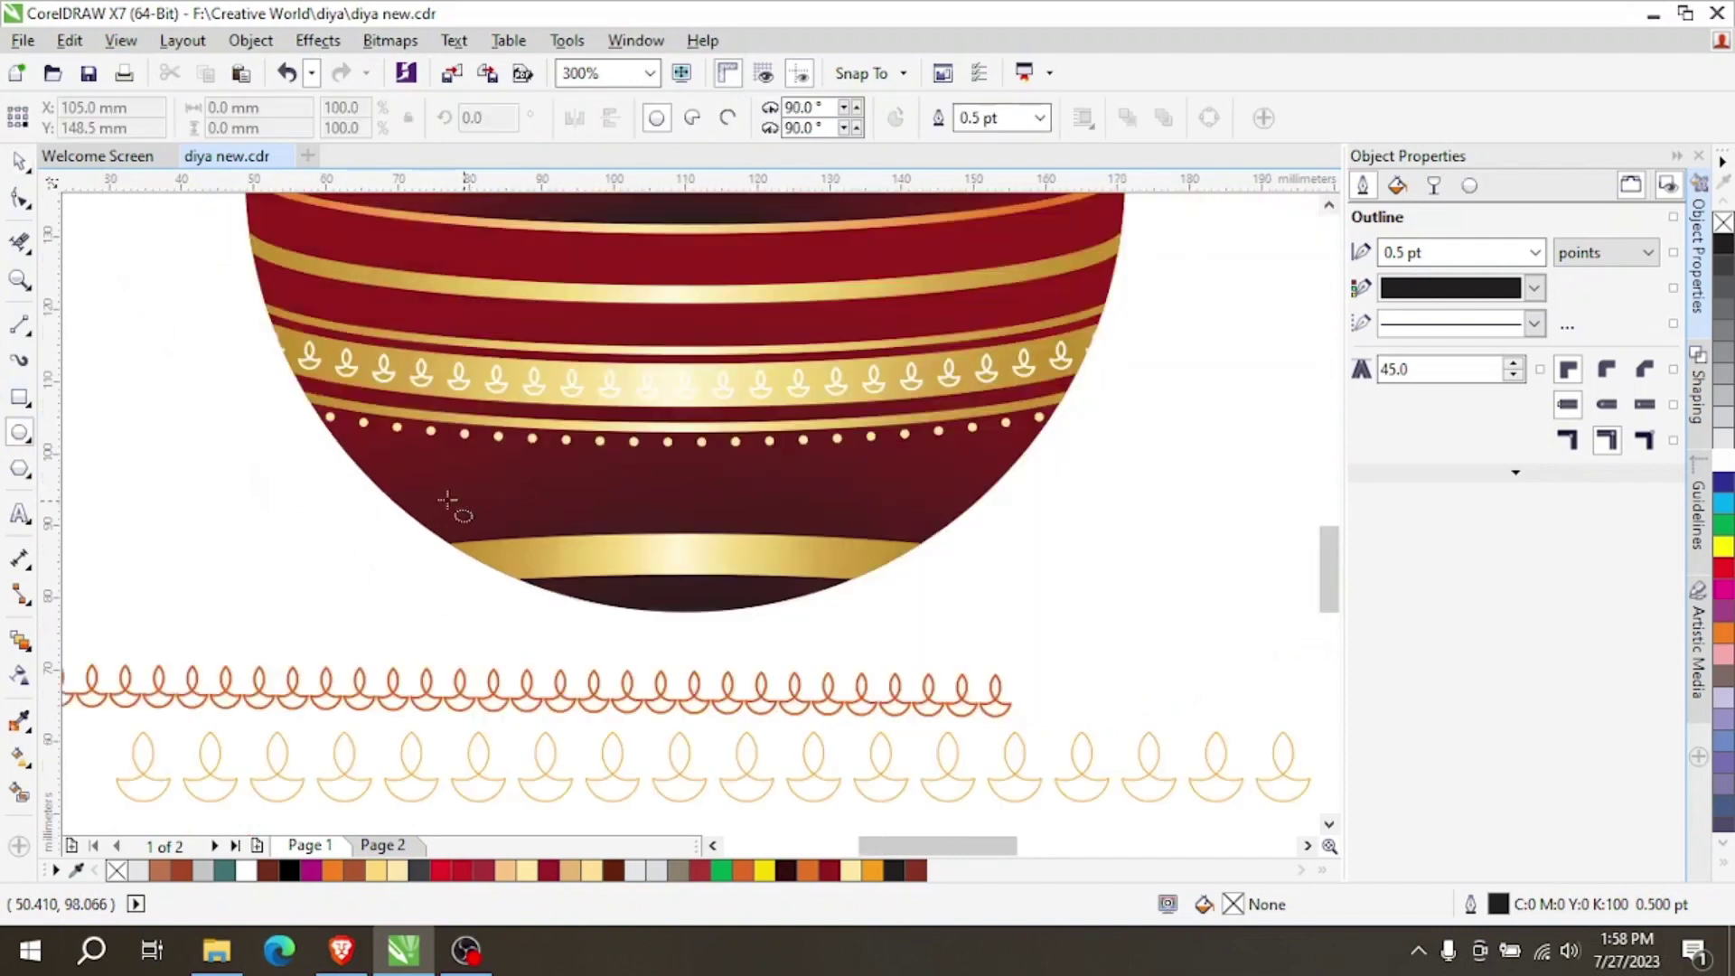
{"action": "scroll", "coordinate": [244, 499], "scroll_direction": "up", "scroll_amount": 1}
{"action": "left_click_drag", "start_coordinate": [131, 494], "coordinate": [288, 651]}
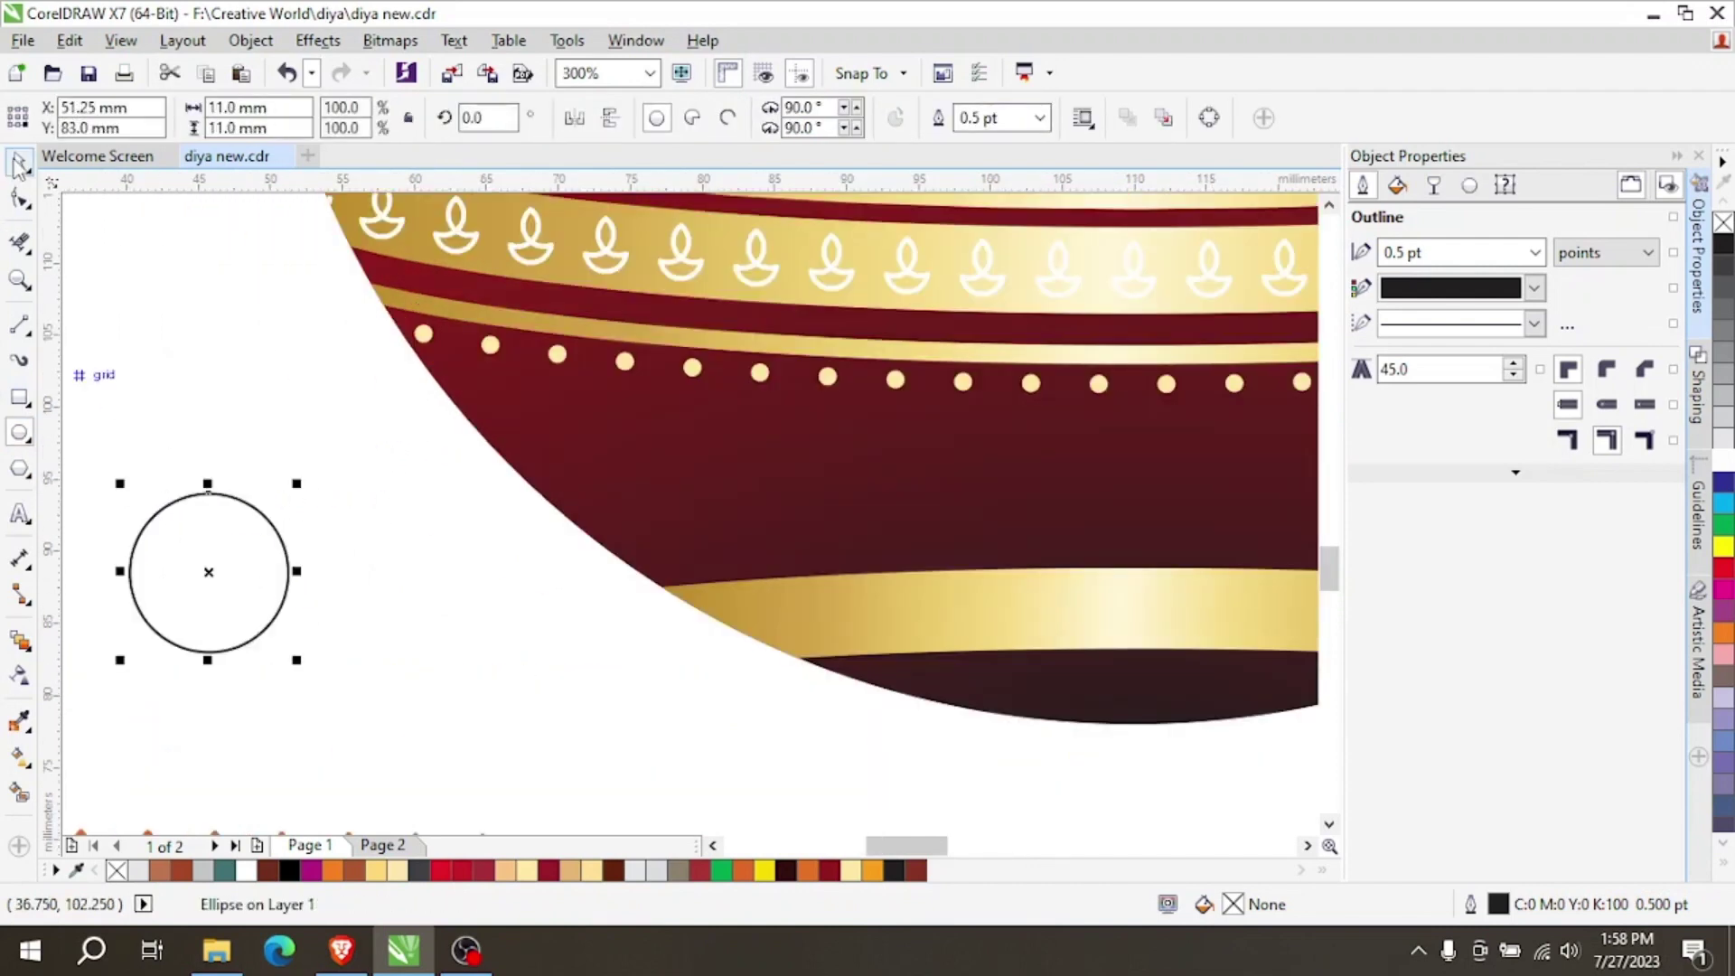
Duplicate the 11 mm circle horizontally to the right so that the two circles overlap by about half.
{"action": "left_click", "coordinate": [18, 164]}
{"action": "scroll", "coordinate": [155, 523], "scroll_direction": "up", "scroll_amount": 1}
{"action": "left_click_drag", "start_coordinate": [199, 614], "coordinate": [365, 614]}
{"action": "left_click", "coordinate": [645, 399]}
{"action": "scroll", "coordinate": [594, 385], "scroll_direction": "down", "scroll_amount": 1}
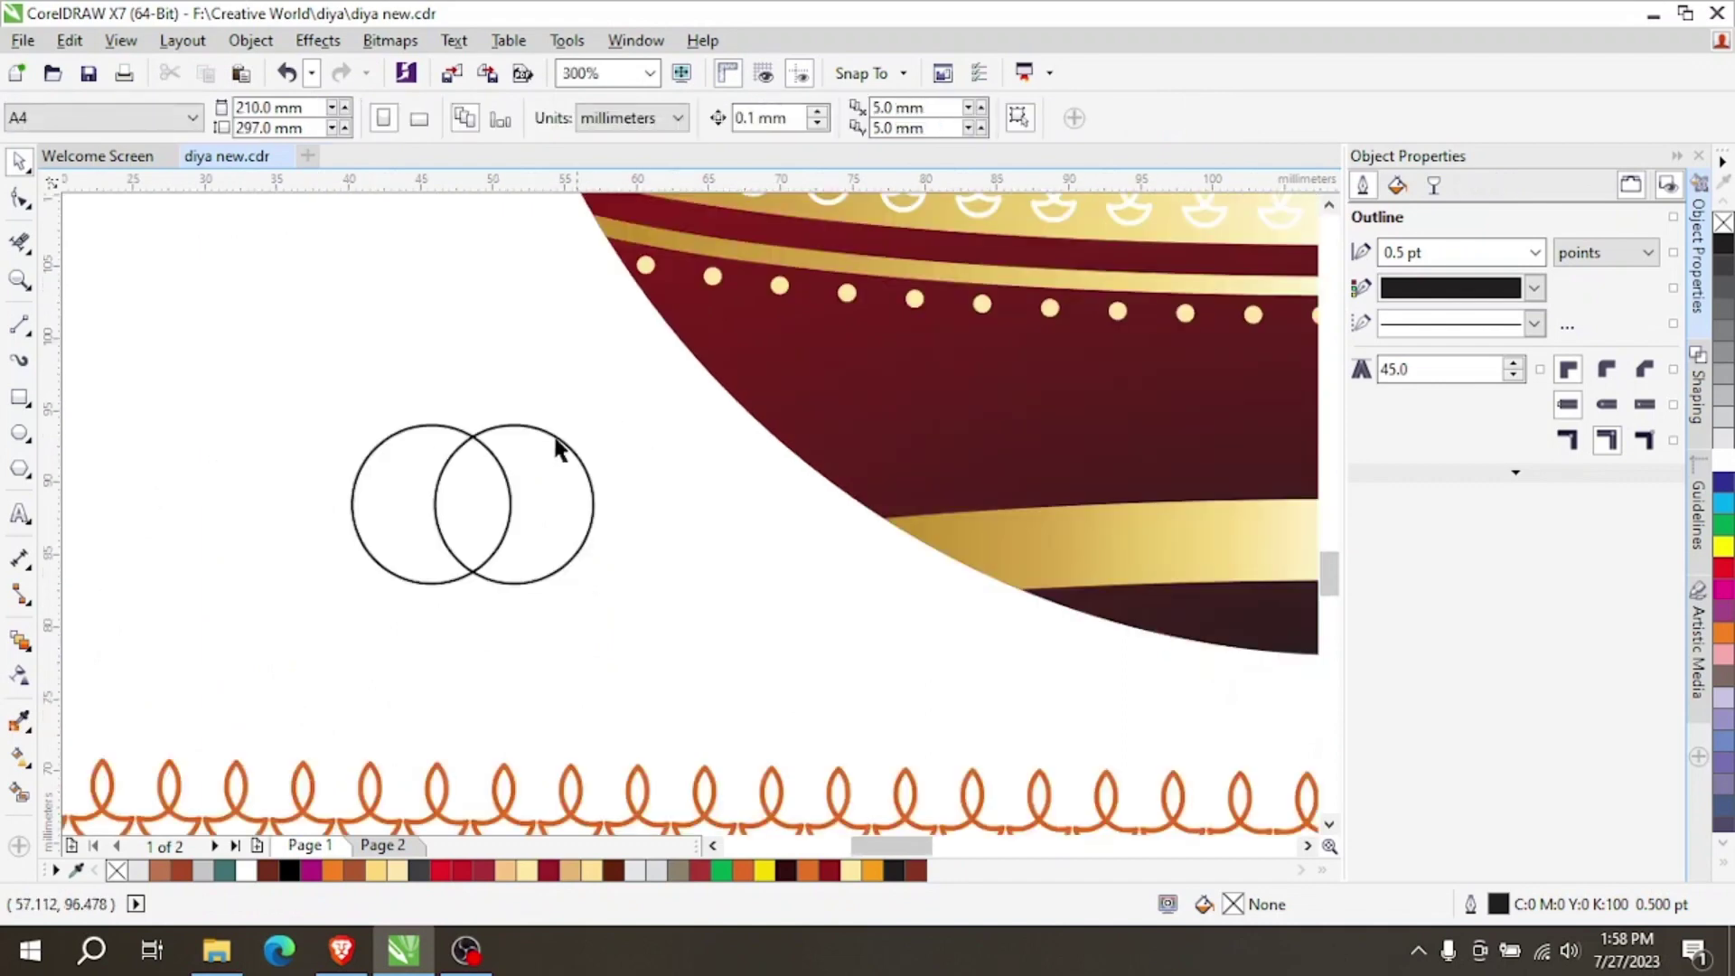
Use Smart Fill on the overlap of the two circles to create a blue-grey petal shape.
{"action": "left_click_drag", "start_coordinate": [567, 358], "coordinate": [333, 588]}
{"action": "left_click", "coordinate": [263, 371]}
{"action": "left_click_drag", "start_coordinate": [271, 366], "coordinate": [712, 633]}
{"action": "left_click", "coordinate": [231, 365]}
{"action": "left_click", "coordinate": [20, 793]}
{"action": "left_click", "coordinate": [476, 531]}
{"action": "left_click", "coordinate": [20, 160]}
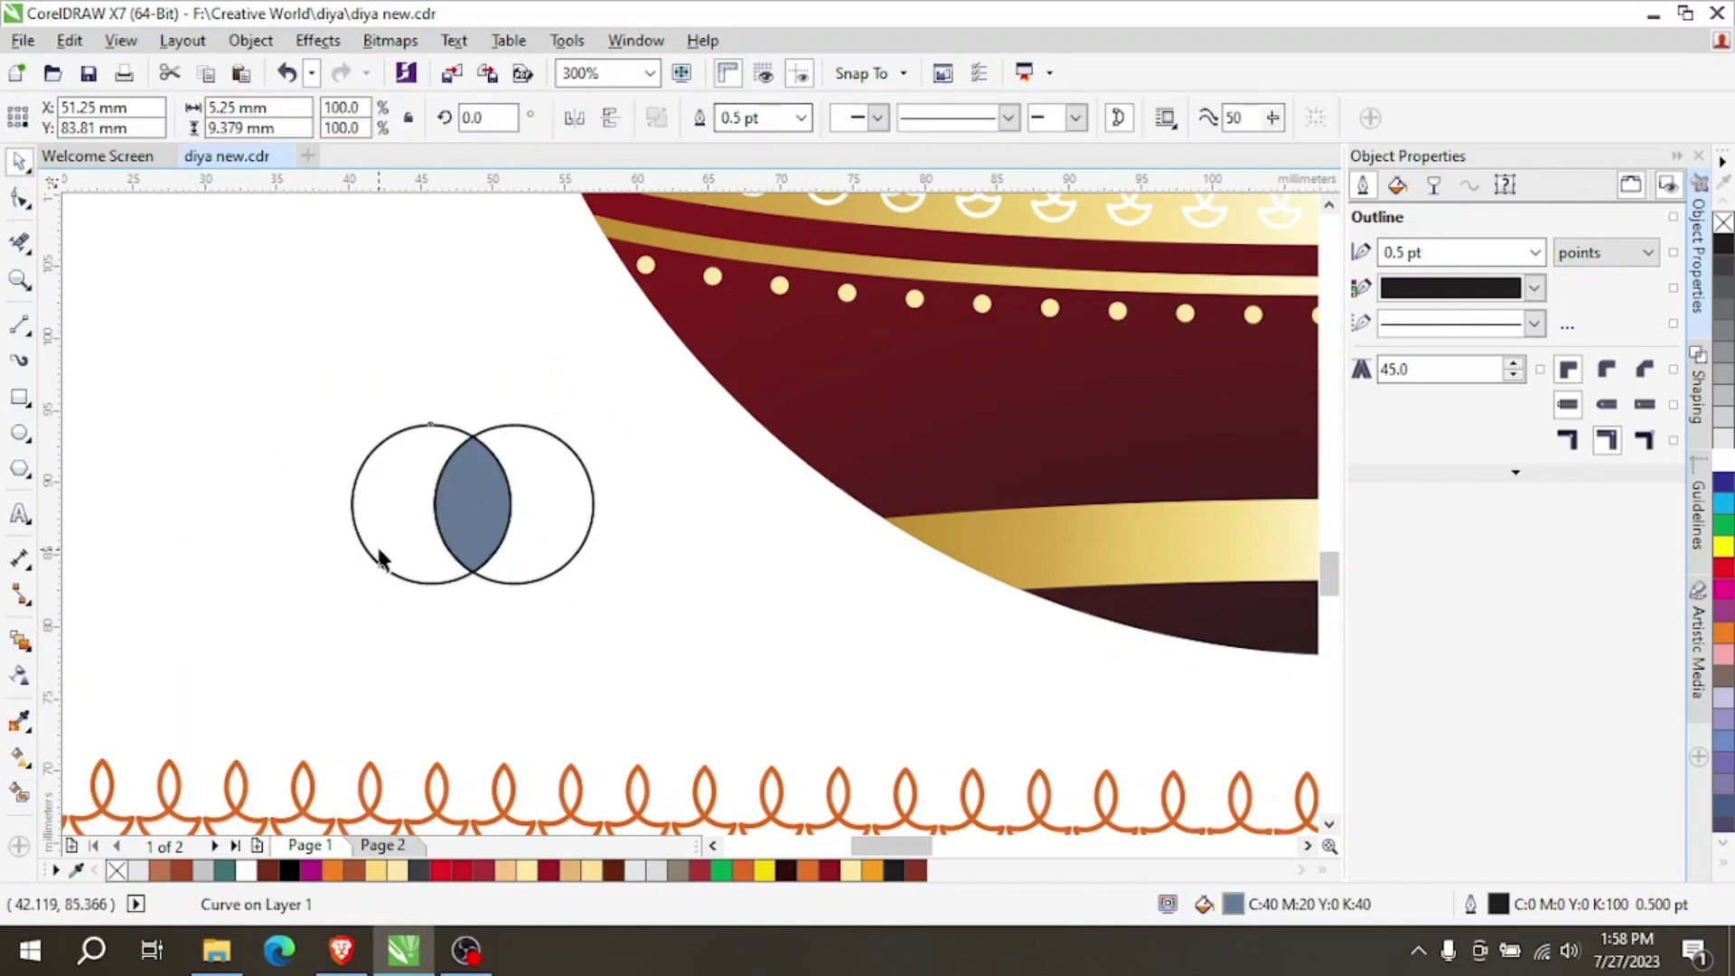
Delete the two construction circles and stretch the petal shape downward to a height of about 10.2 mm.
{"action": "key", "text": "Delete"}
{"action": "left_click_drag", "start_coordinate": [248, 309], "coordinate": [569, 687]}
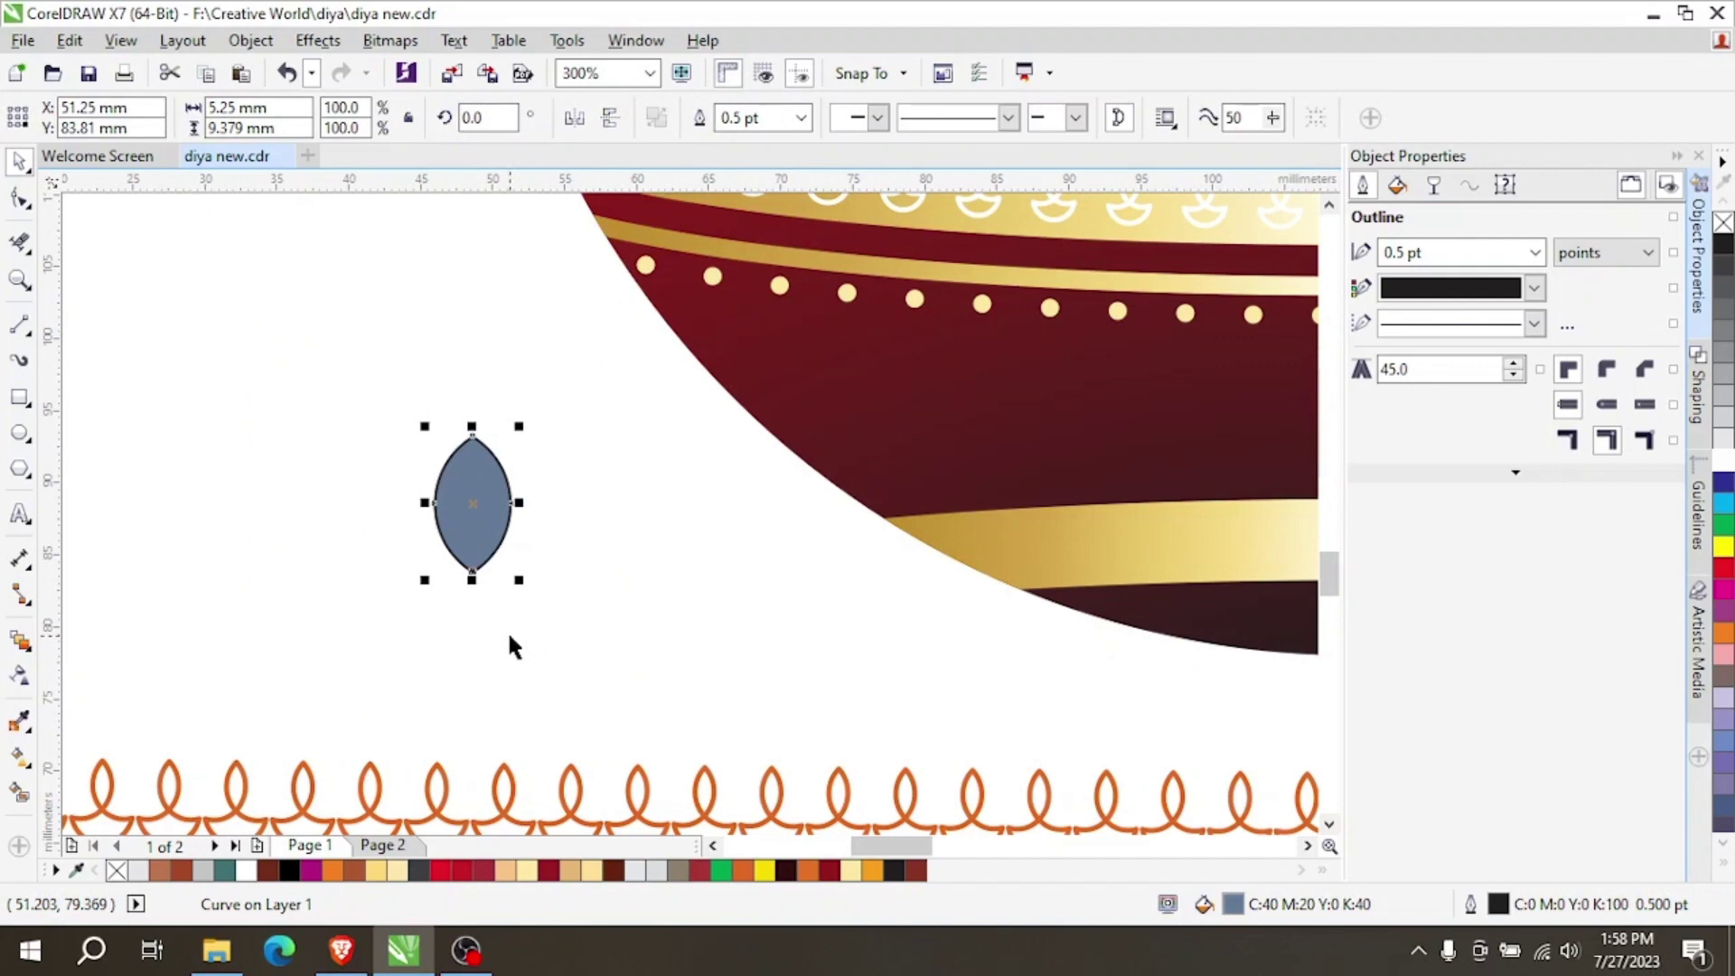
{"action": "scroll", "coordinate": [479, 596], "scroll_direction": "up", "scroll_amount": 2}
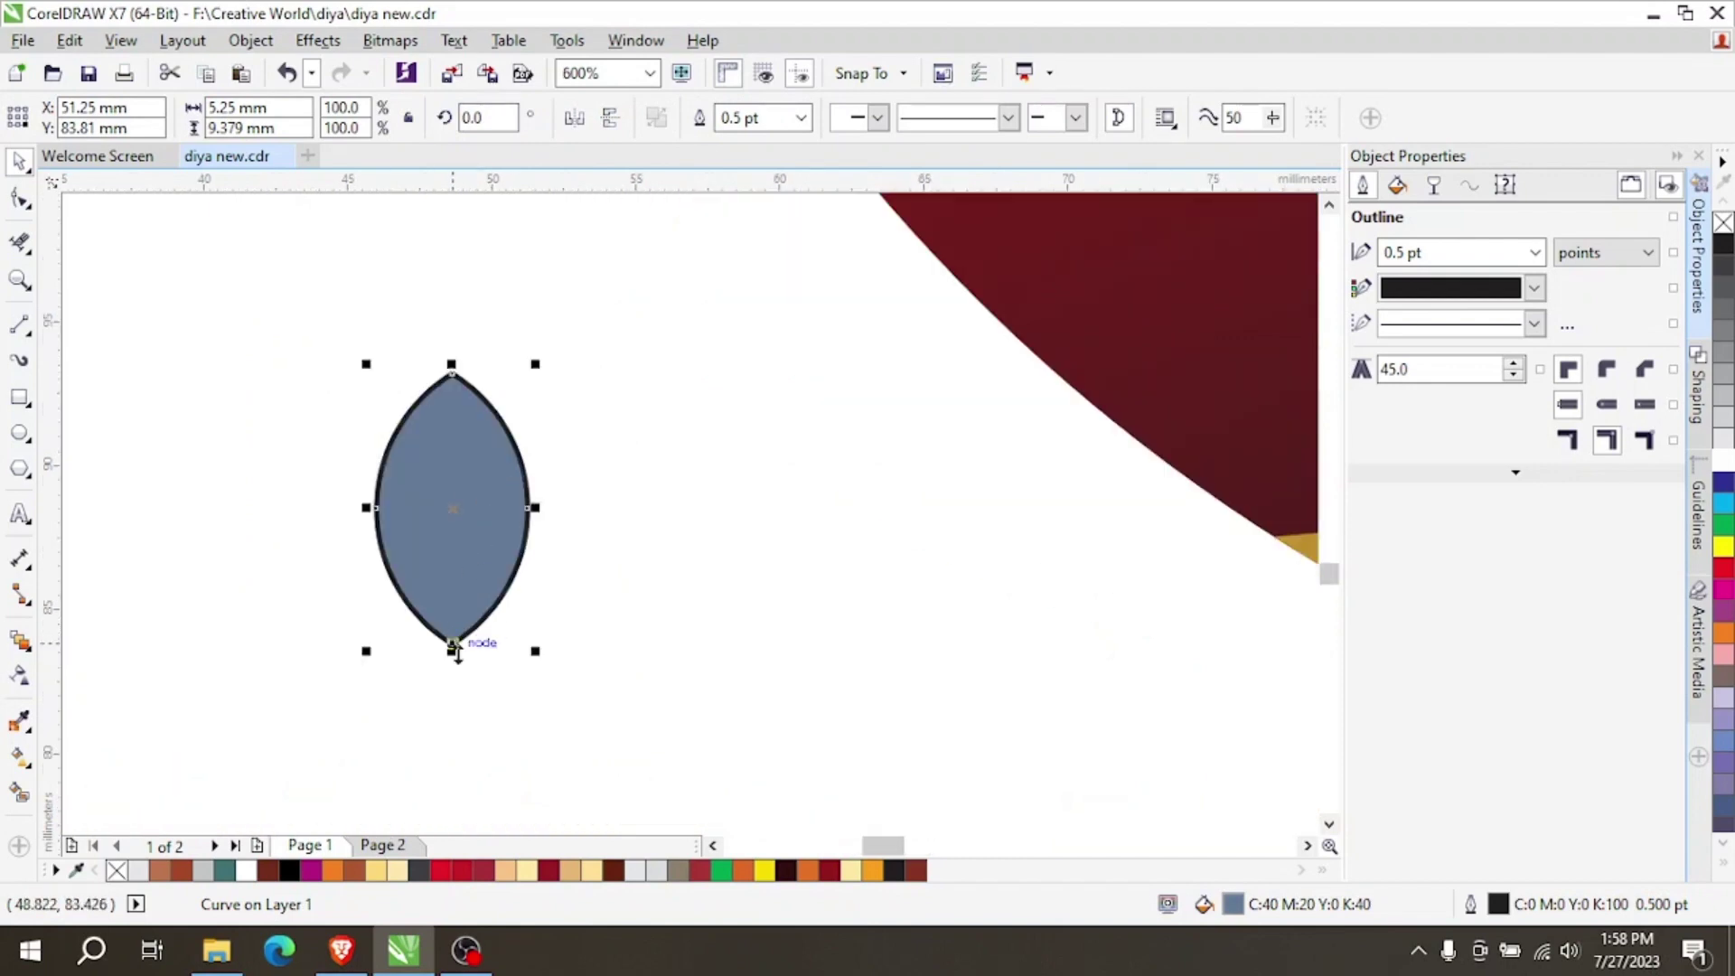
{"action": "left_click_drag", "start_coordinate": [453, 647], "coordinate": [456, 674]}
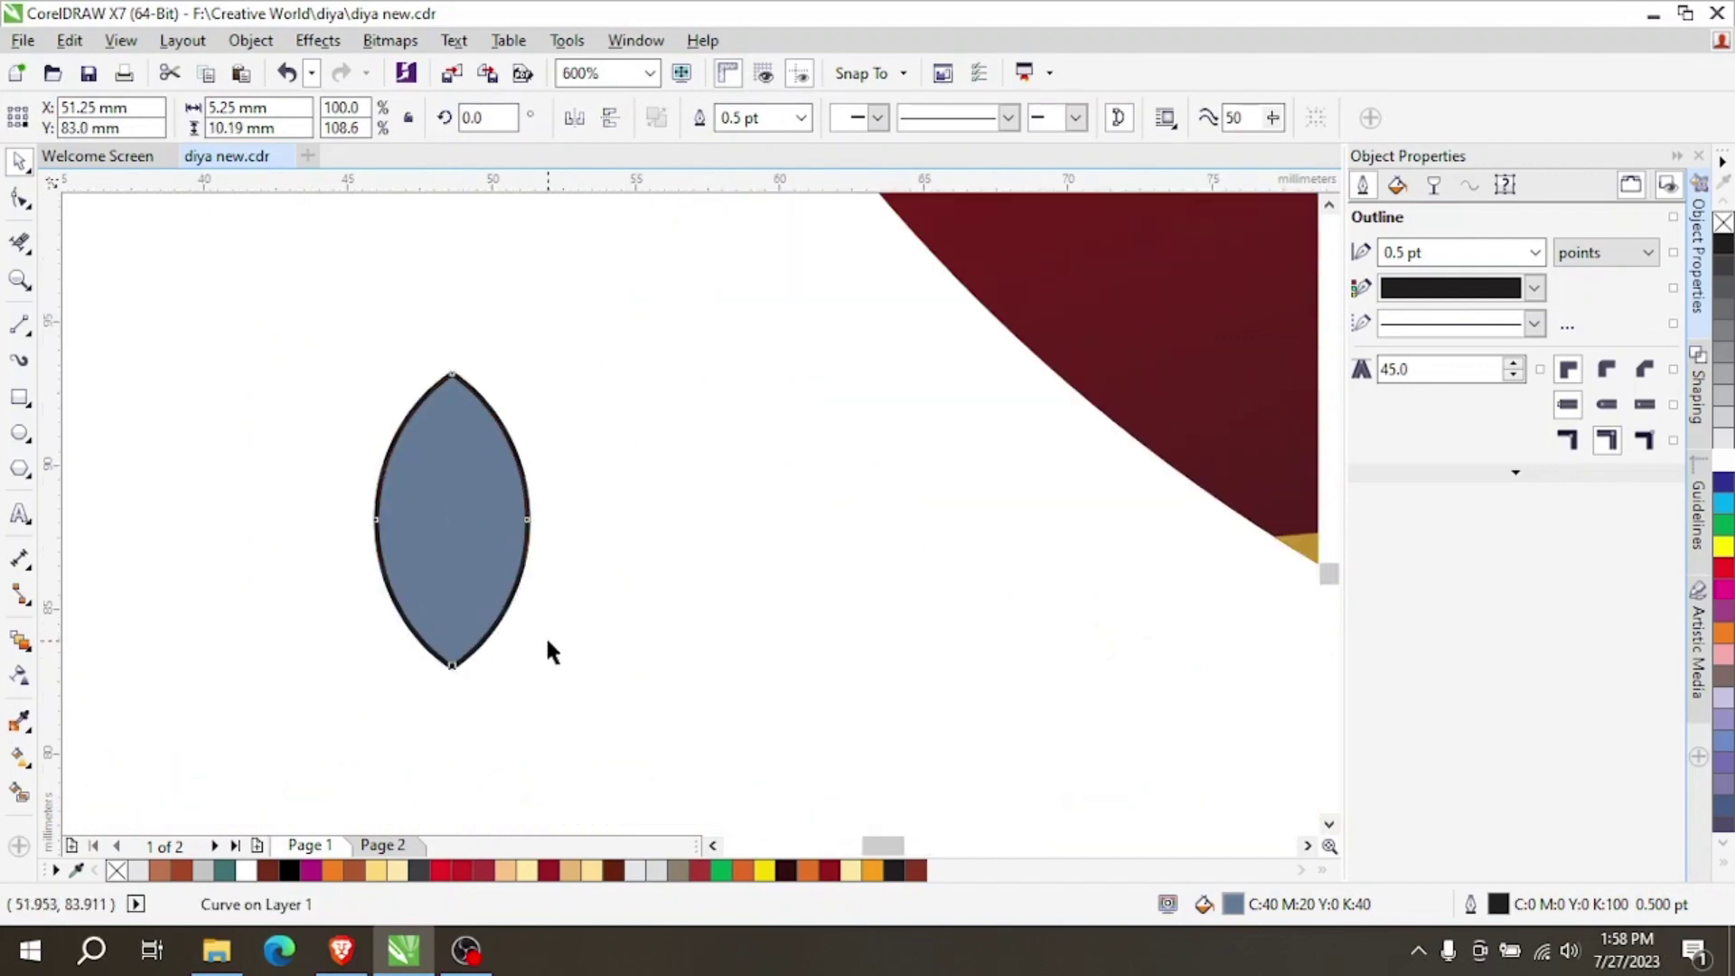
Try to rotate the petal shape clockwise and undo the rotation.
{"action": "left_click", "coordinate": [463, 421]}
{"action": "left_click_drag", "start_coordinate": [534, 367], "coordinate": [627, 473]}
{"action": "key", "text": "ctrl+z"}
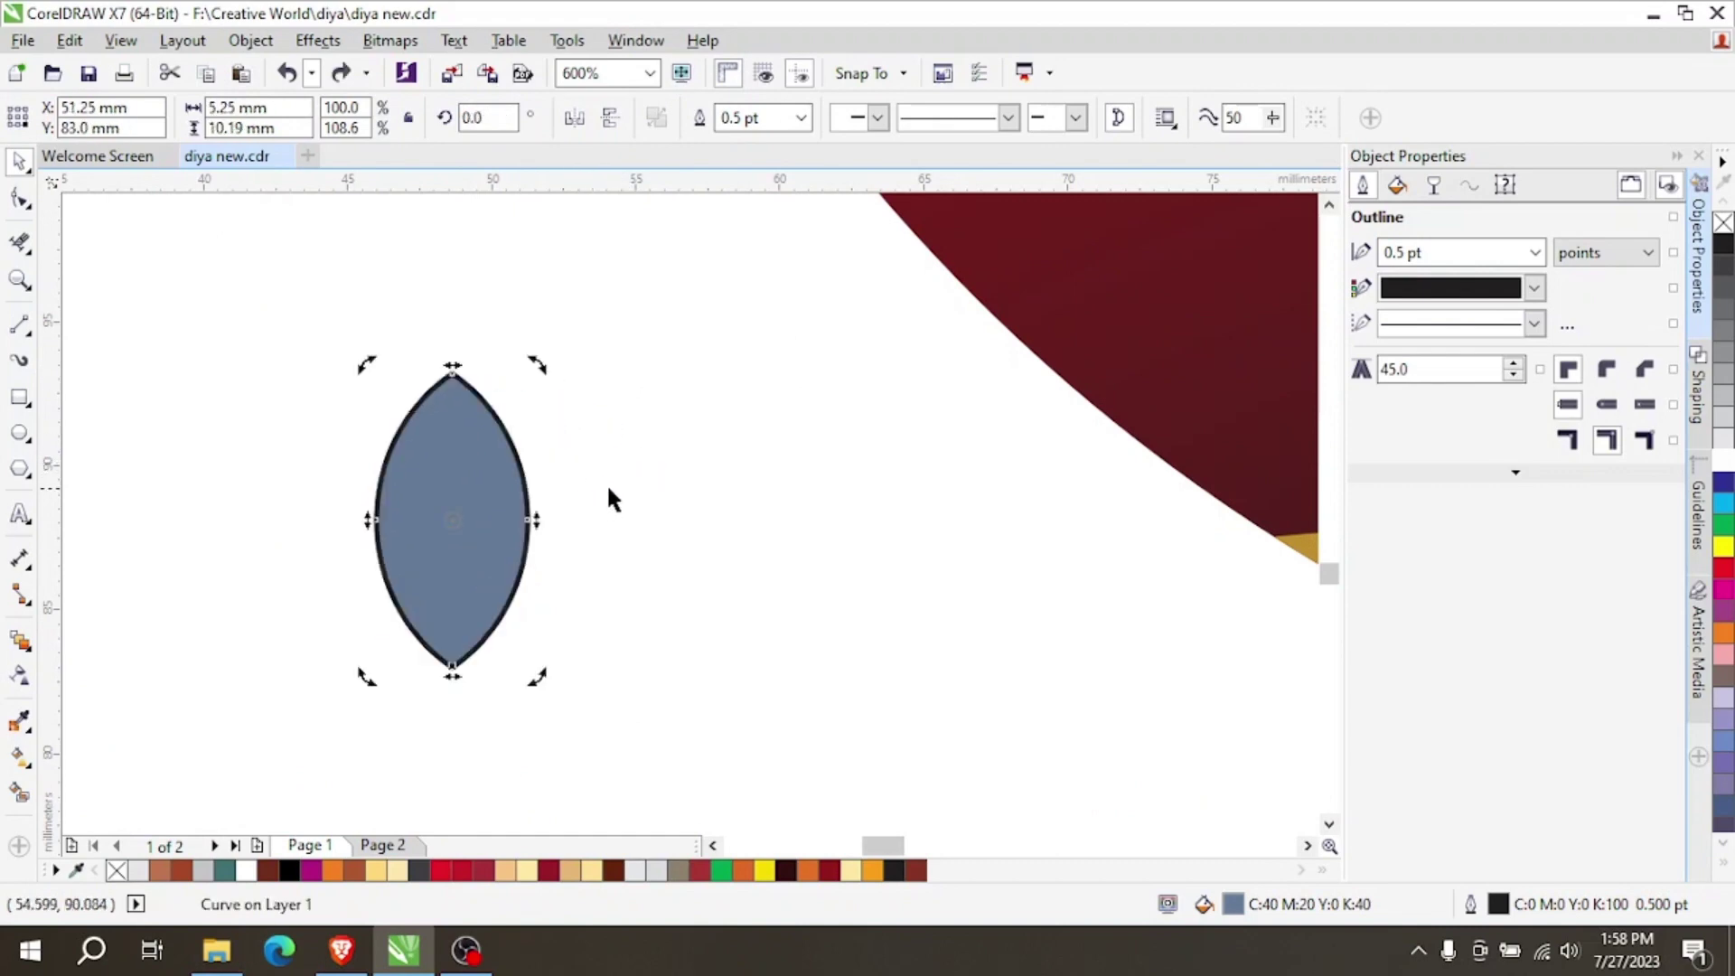
{"action": "left_click", "coordinate": [456, 514]}
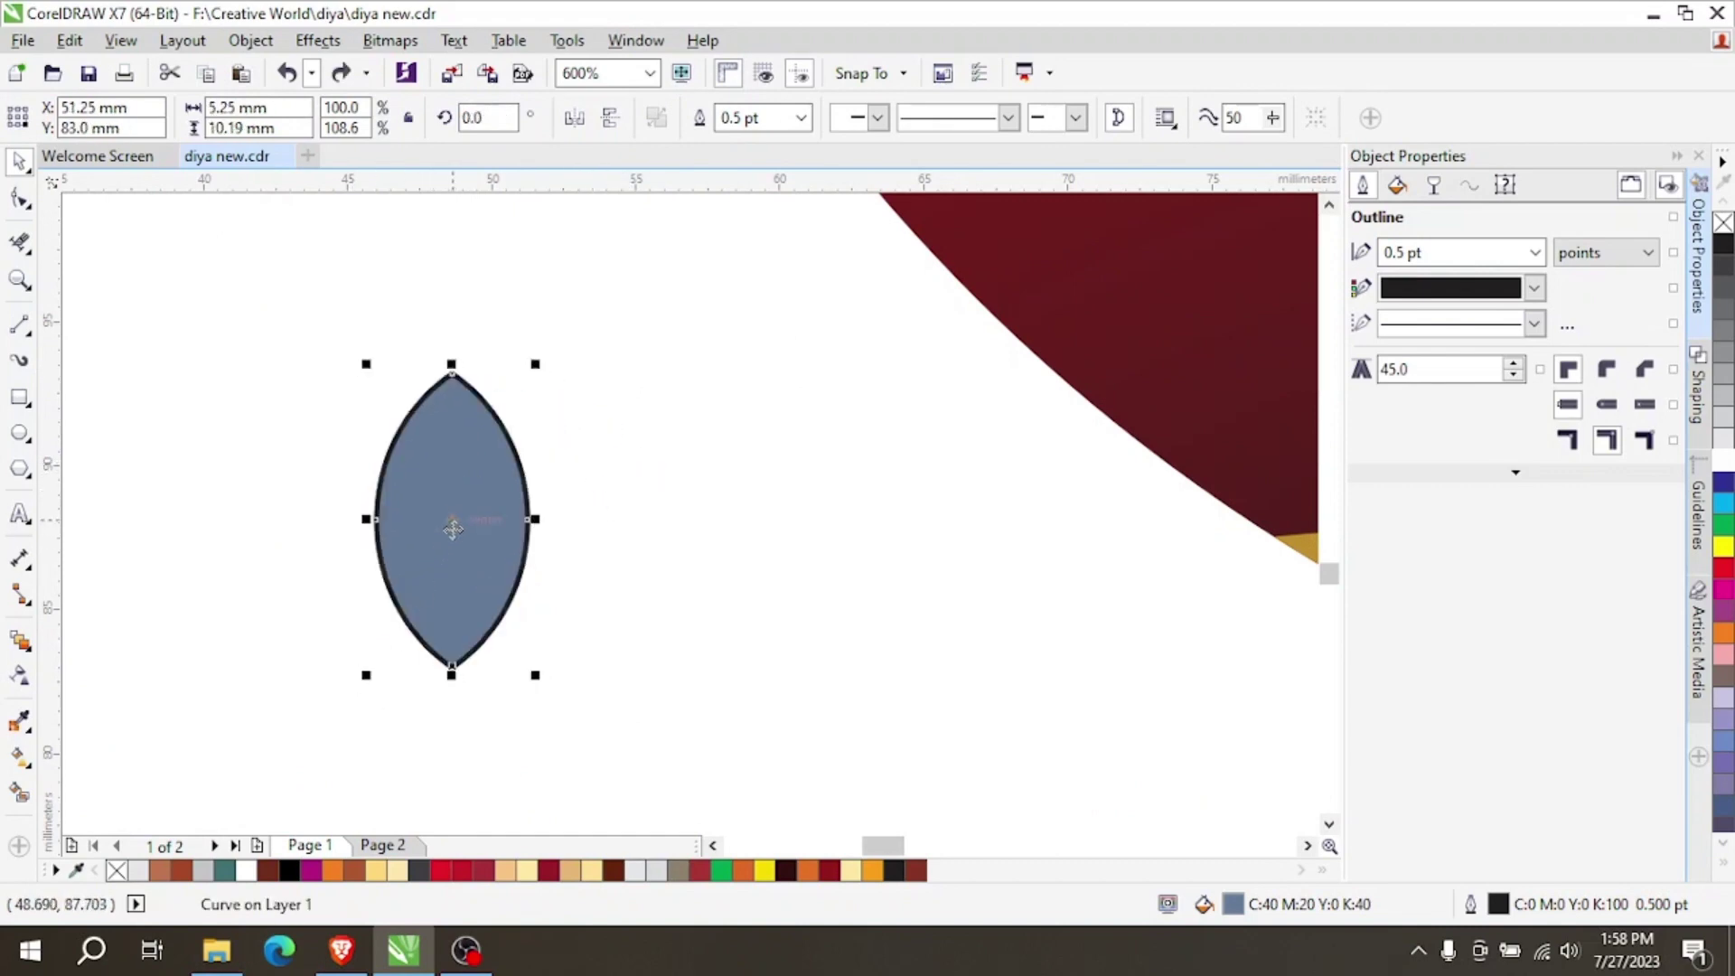
{"action": "left_click_drag", "start_coordinate": [451, 528], "coordinate": [457, 626]}
{"action": "key", "text": "ctrl+z"}
Rotate a copy of the petal about 54 degrees clockwise around the petal's lower tip.
{"action": "left_click", "coordinate": [455, 535]}
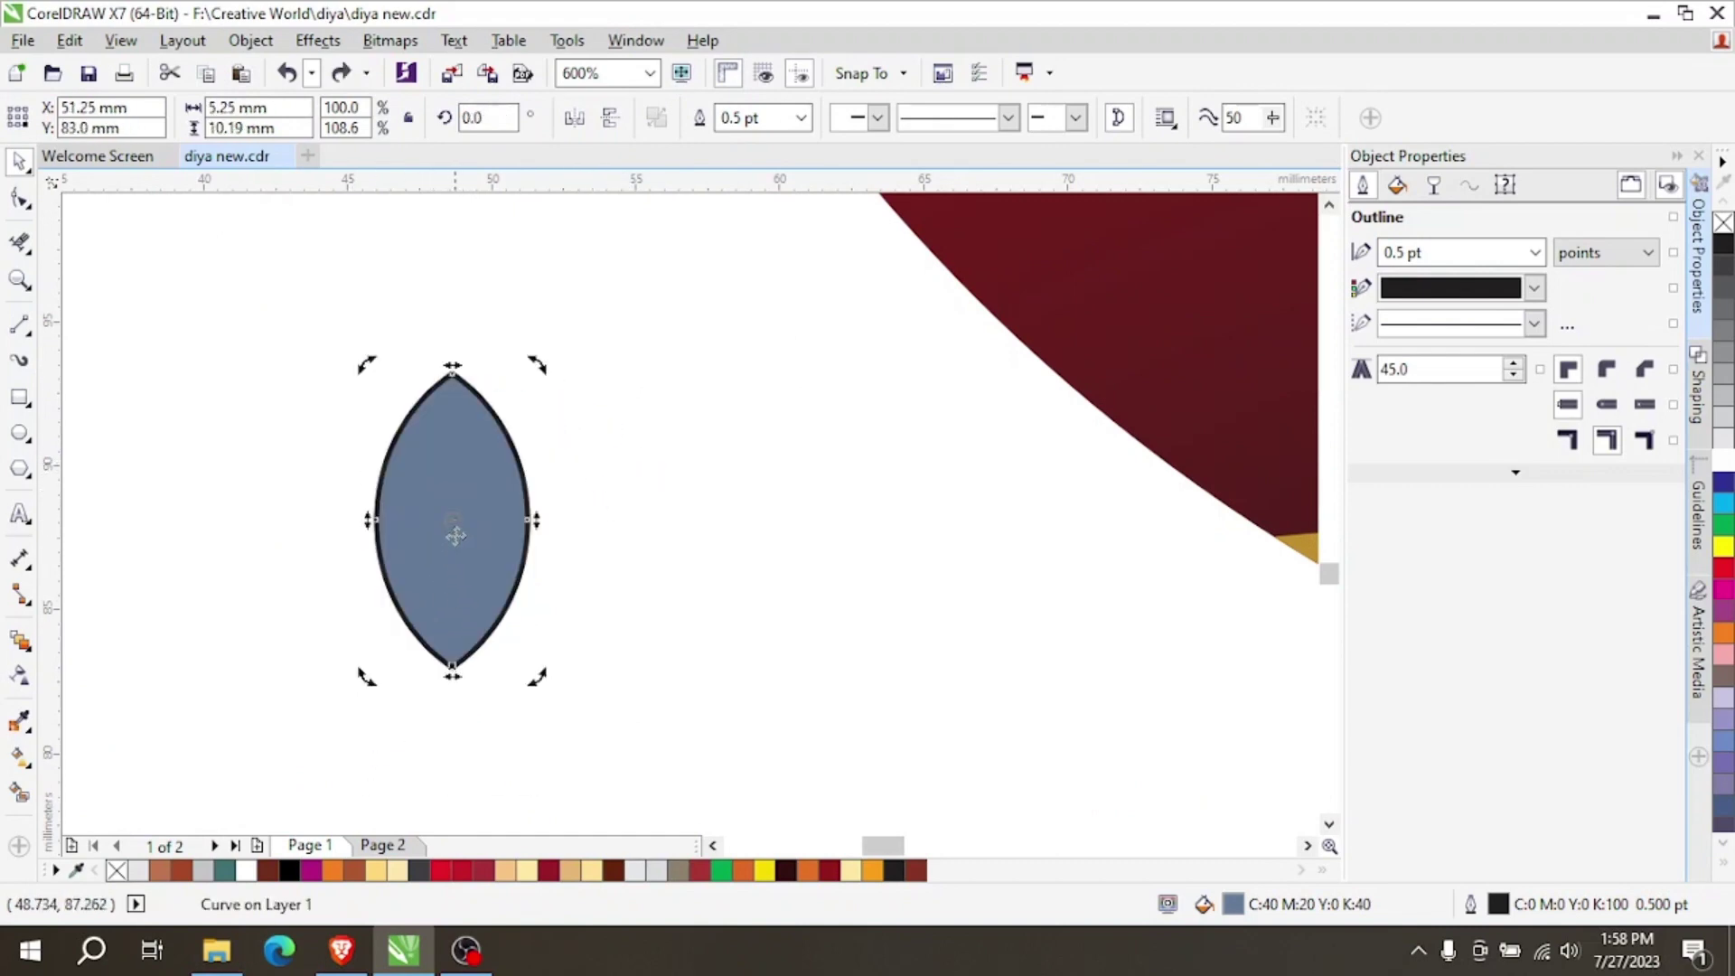
{"action": "left_click", "coordinate": [456, 589]}
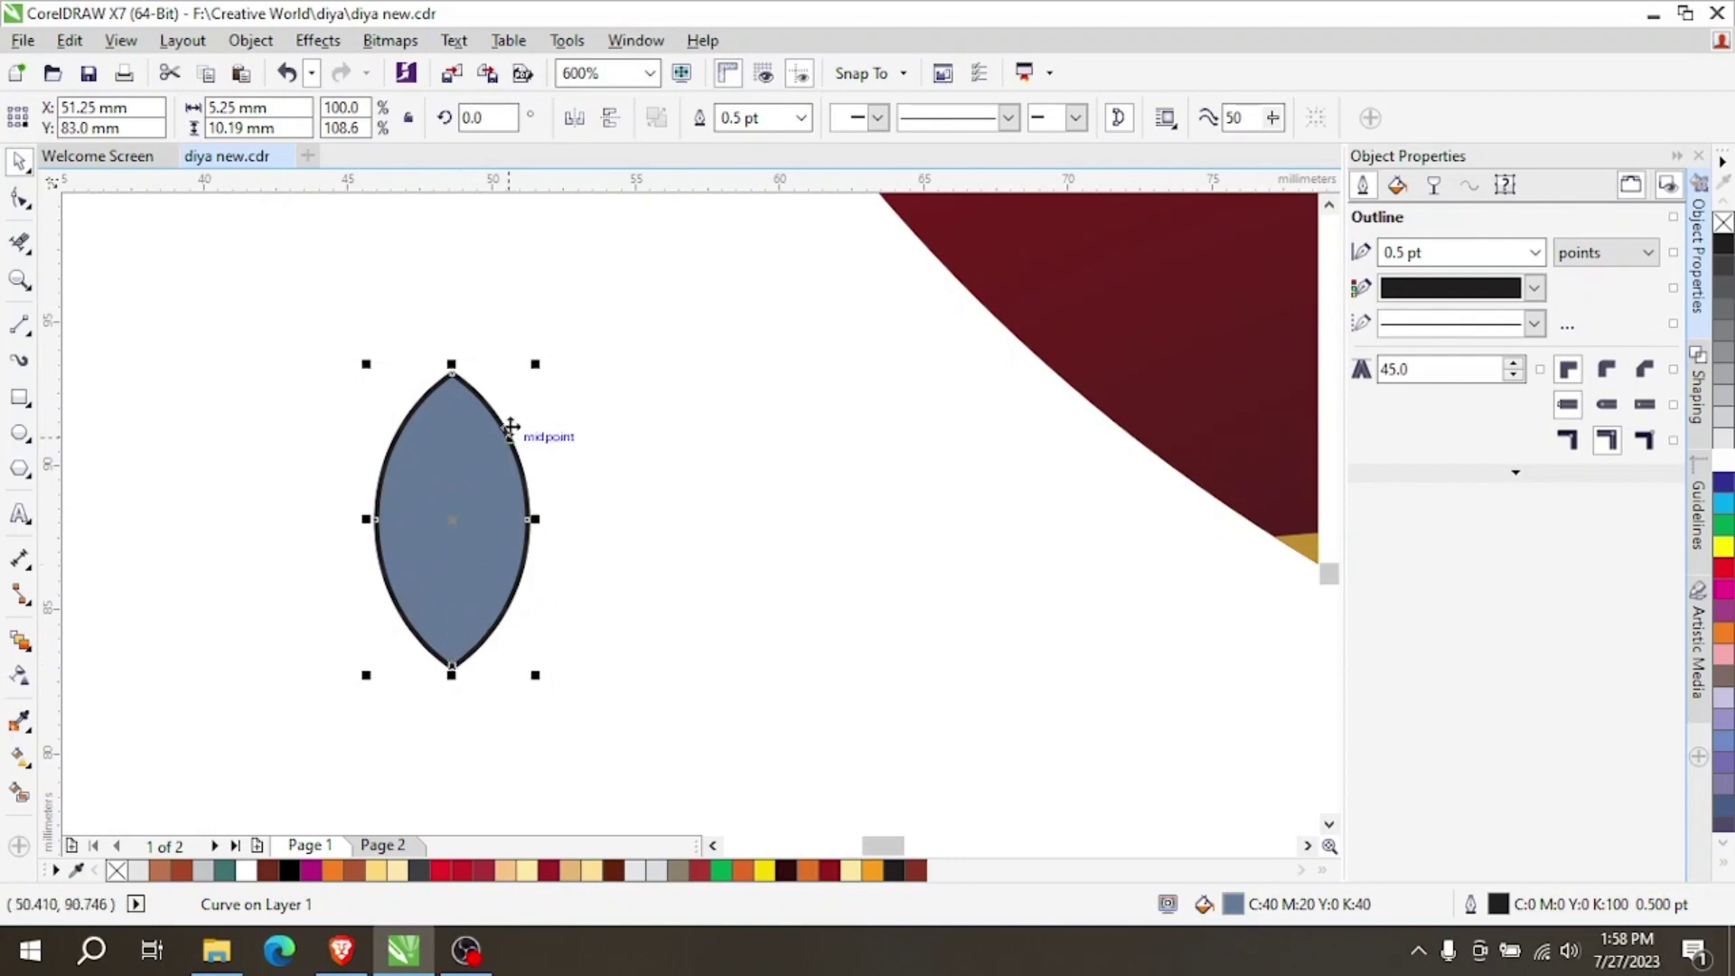
{"action": "left_click_drag", "start_coordinate": [540, 366], "coordinate": [746, 560]}
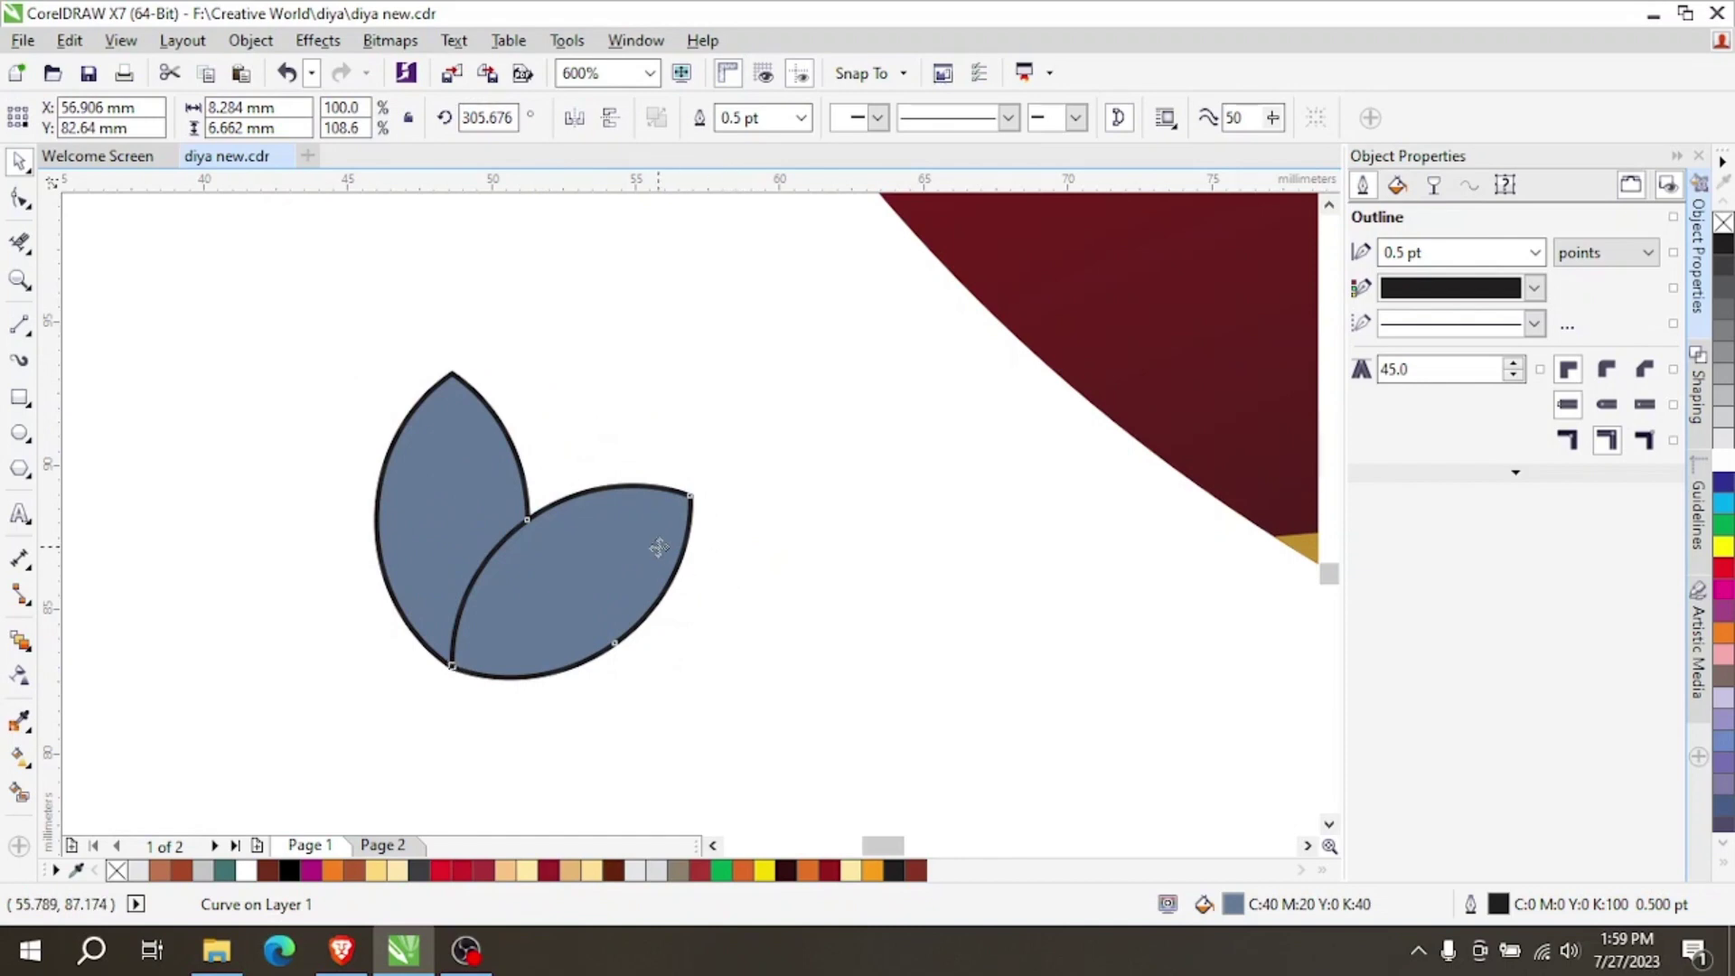
Rotate another copy of the upright petal counterclockwise around its lower tip, completing a symmetric three-petal lotus.
{"action": "left_click", "coordinate": [427, 445]}
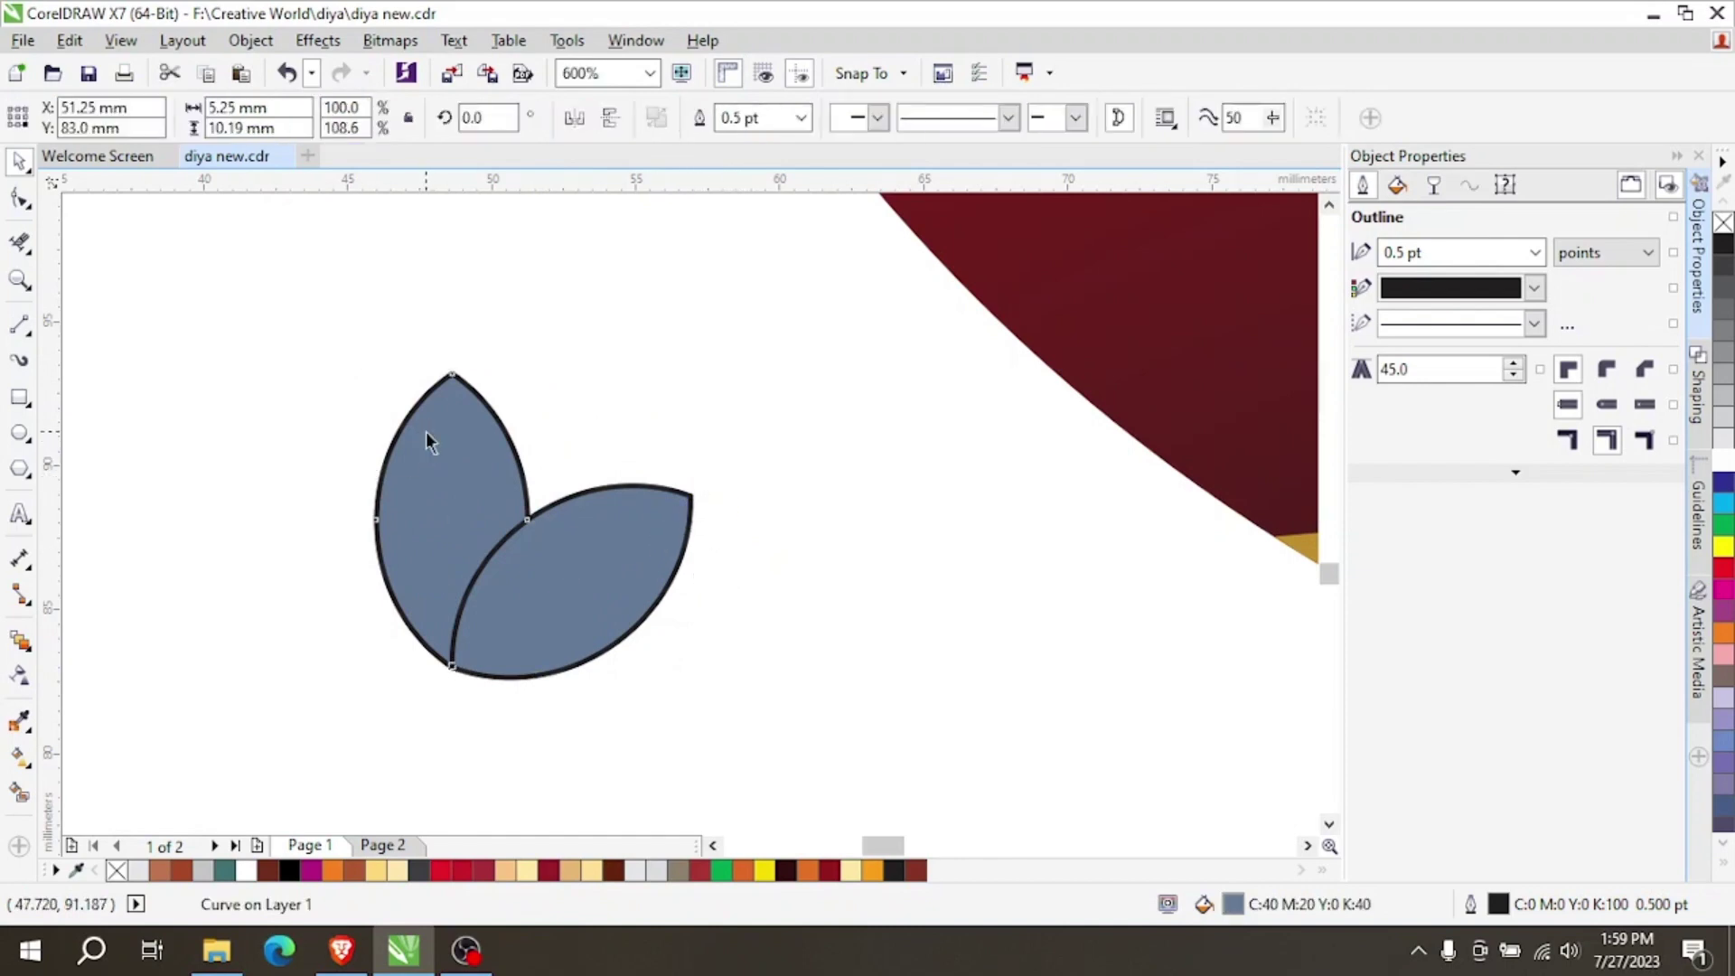
{"action": "left_click", "coordinate": [426, 431]}
{"action": "left_click_drag", "start_coordinate": [360, 387], "coordinate": [244, 593]}
{"action": "left_click_drag", "start_coordinate": [238, 441], "coordinate": [812, 700]}
Weld the three petals into a single lotus shape and remove its outline.
{"action": "left_click_drag", "start_coordinate": [832, 321], "coordinate": [168, 759]}
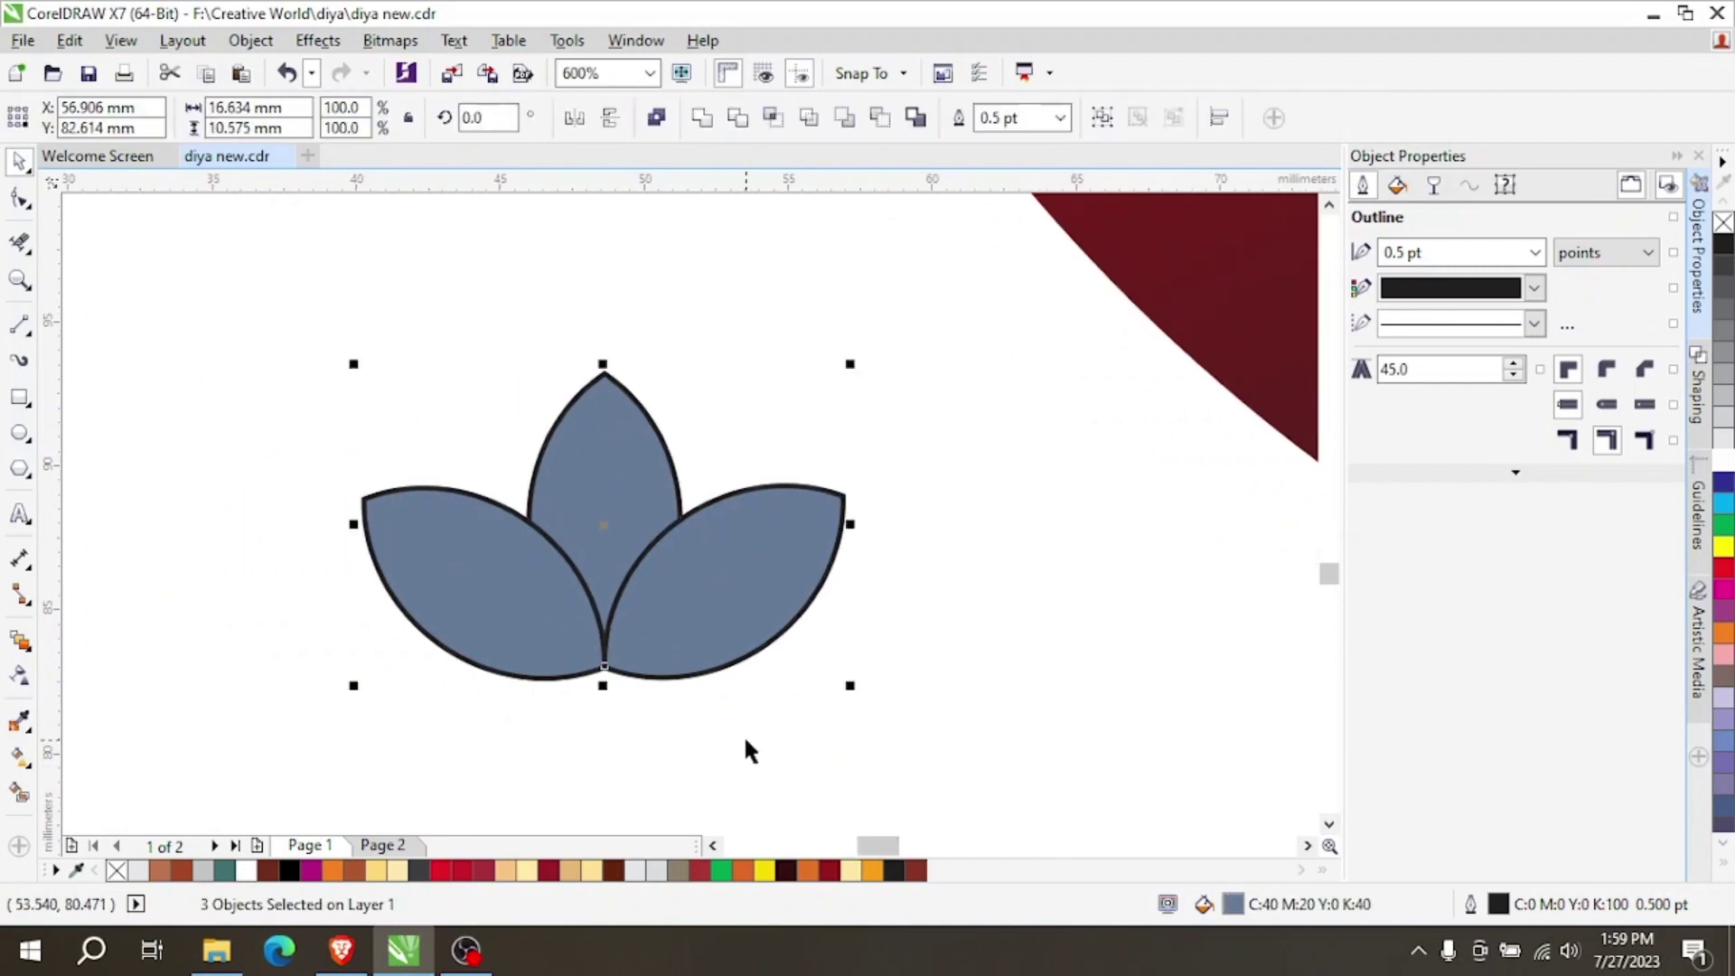
{"action": "left_click", "coordinate": [703, 118]}
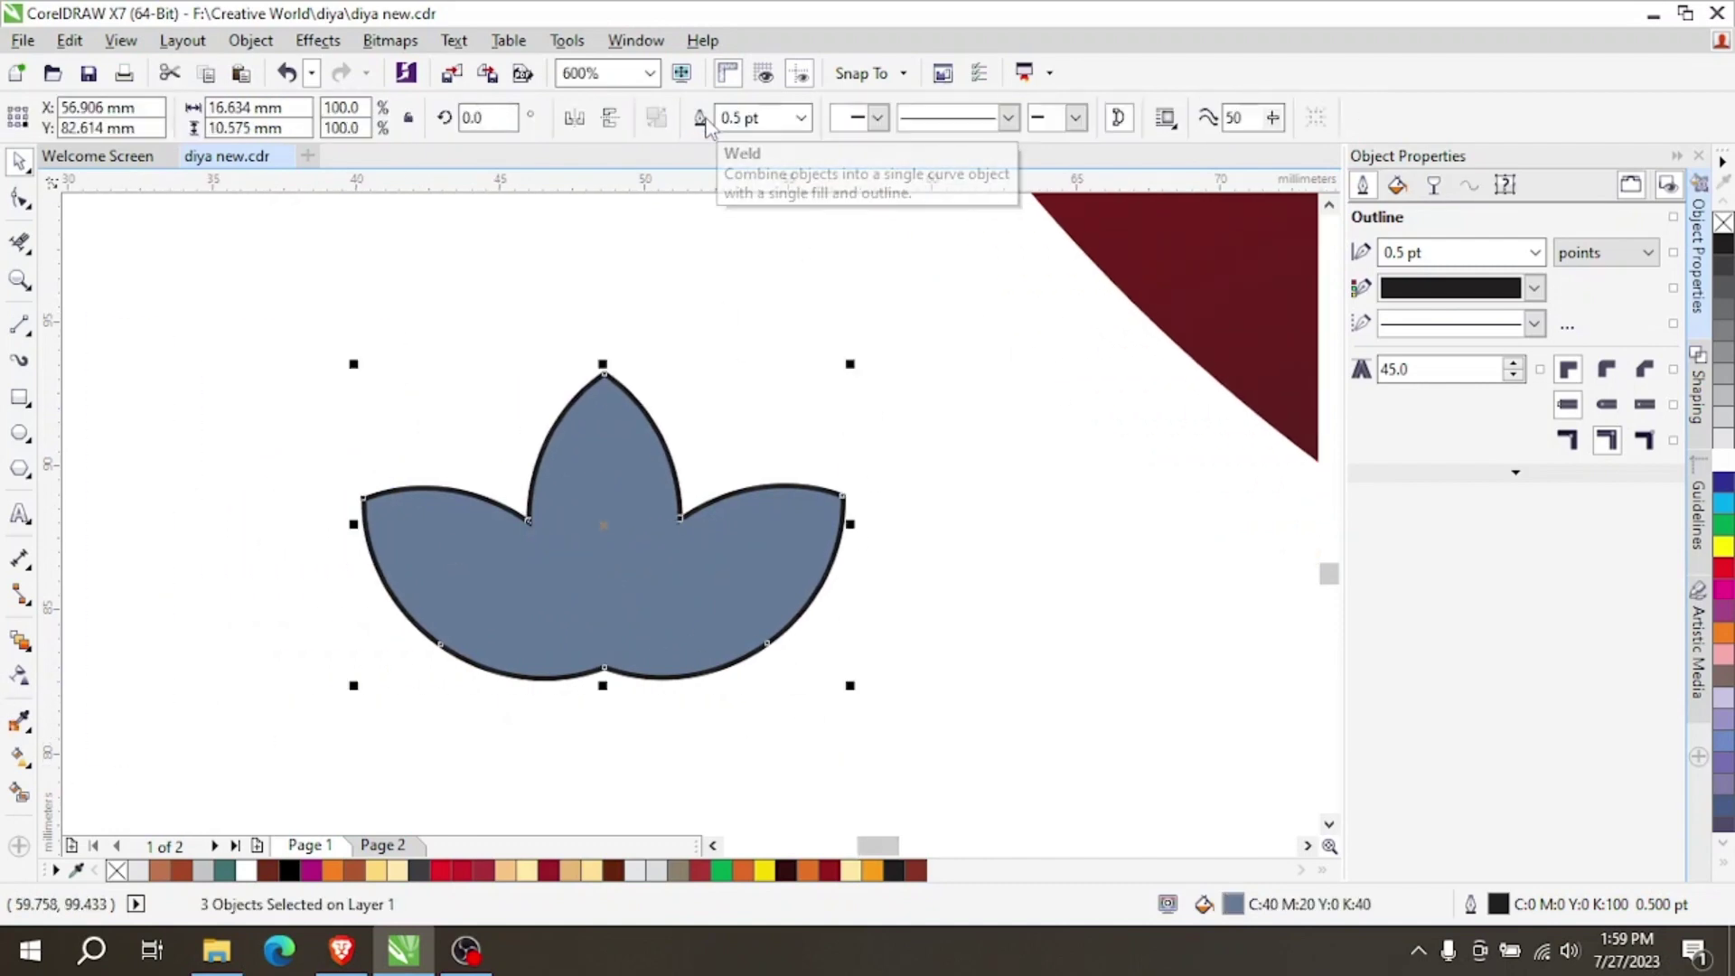
{"action": "right_click", "coordinate": [116, 870]}
Move the lotus onto the dark red bowl above the lower gold band's left end and scale it to about 7.3 mm wide.
{"action": "scroll", "coordinate": [244, 612], "scroll_direction": "down", "scroll_amount": 1}
{"action": "left_click_drag", "start_coordinate": [437, 573], "coordinate": [995, 434]}
{"action": "scroll", "coordinate": [996, 434], "scroll_direction": "up", "scroll_amount": 1}
{"action": "left_click_drag", "start_coordinate": [1073, 314], "coordinate": [814, 488]}
{"action": "scroll", "coordinate": [764, 563], "scroll_direction": "up", "scroll_amount": 1}
{"action": "left_click_drag", "start_coordinate": [764, 562], "coordinate": [867, 658]}
{"action": "left_click", "coordinate": [867, 658]}
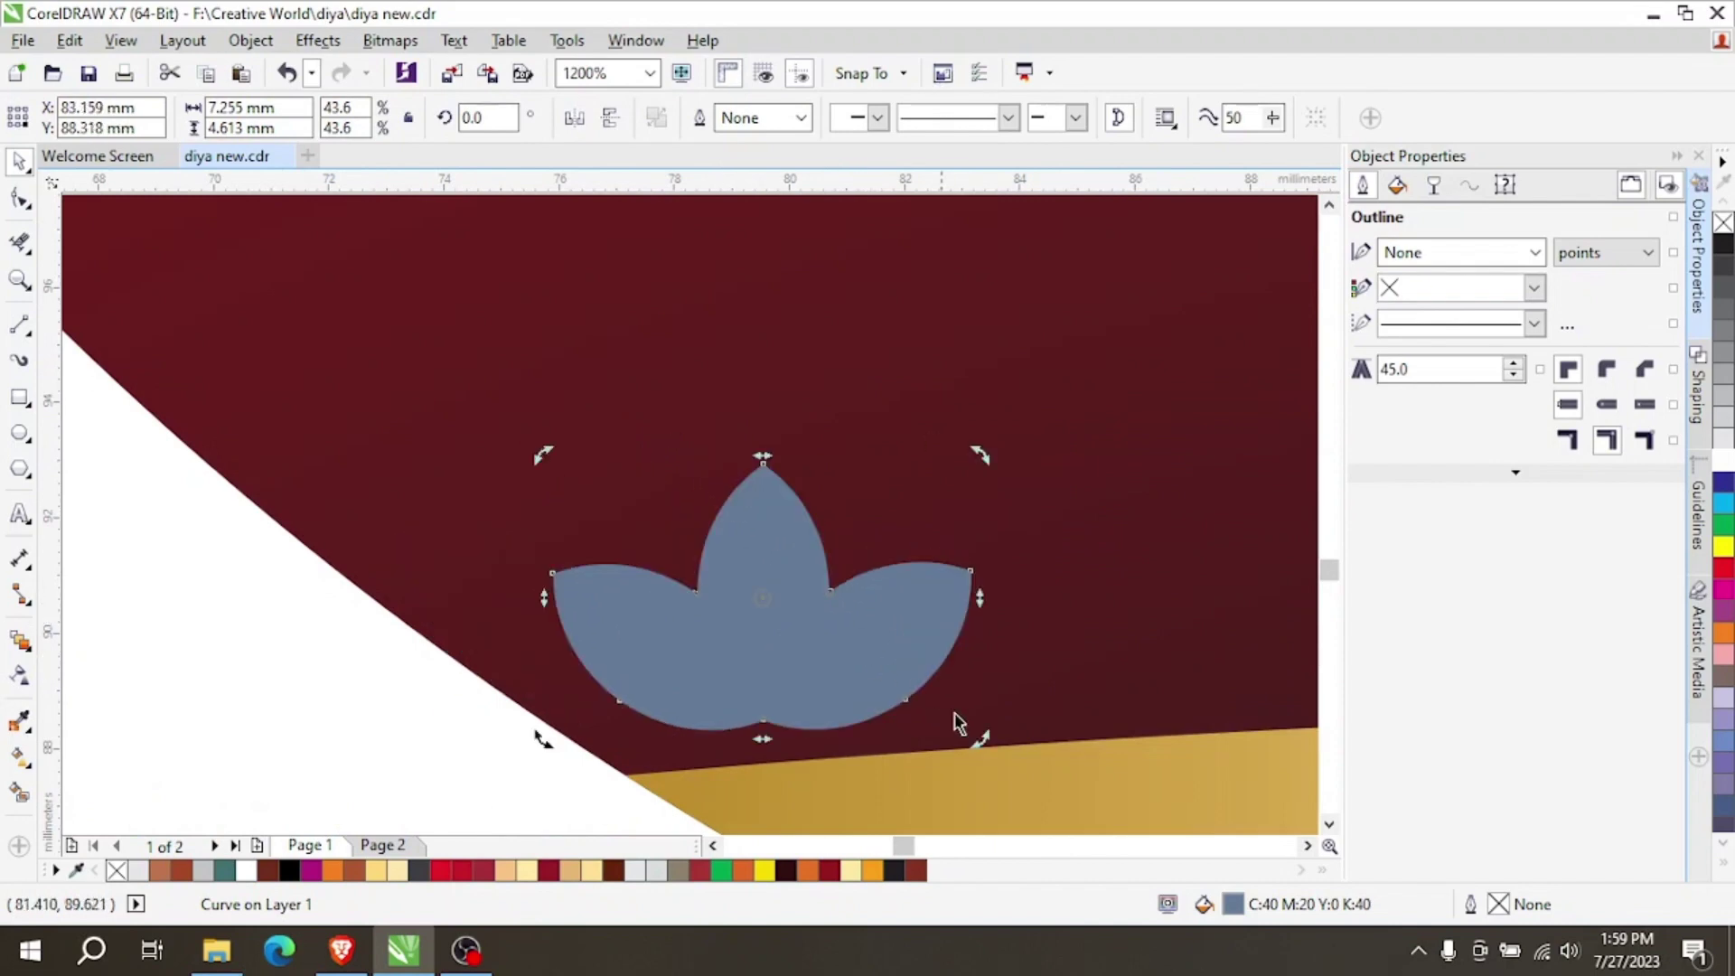
Rotate the lotus to about 3.8 degrees and move it slightly so it follows the gold band's upper edge.
{"action": "mouse_move", "coordinate": [978, 738]}
{"action": "left_mouse_down"}
{"action": "mouse_move", "coordinate": [1000, 716]}
{"action": "mouse_move", "coordinate": [980, 723]}
{"action": "mouse_move", "coordinate": [987, 744]}
{"action": "left_mouse_up"}
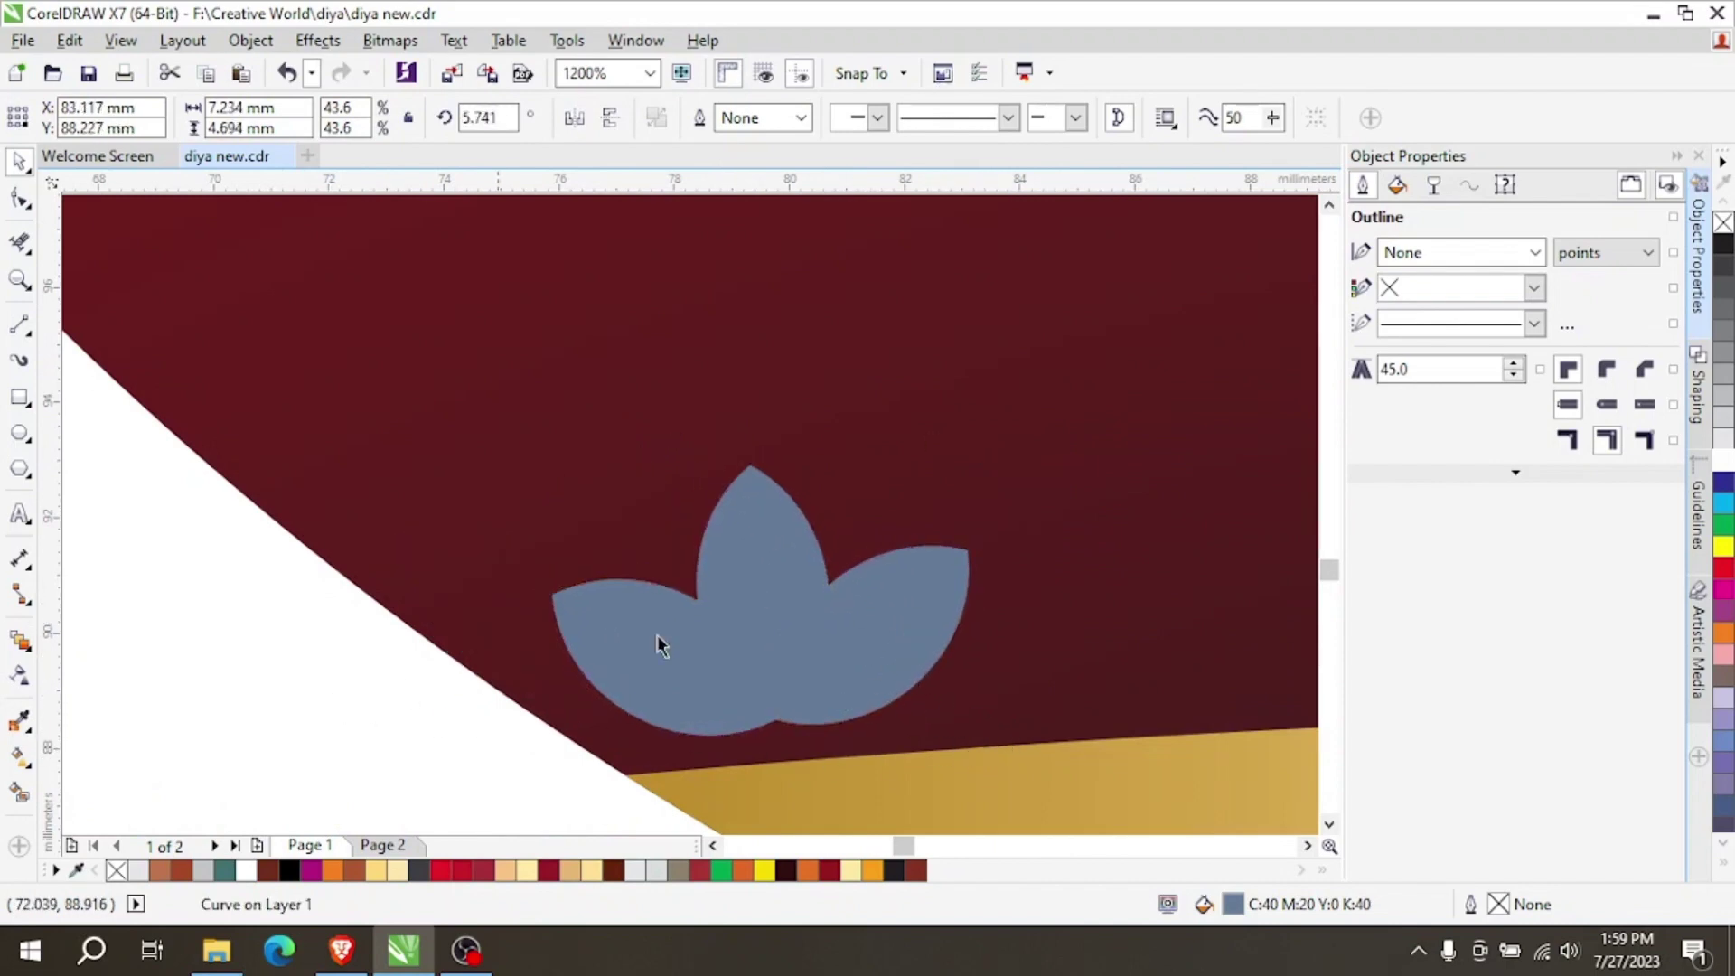
{"action": "left_click", "coordinate": [743, 649]}
{"action": "scroll", "coordinate": [491, 501], "scroll_direction": "down", "scroll_amount": 1}
{"action": "scroll", "coordinate": [575, 523], "scroll_direction": "up", "scroll_amount": 2}
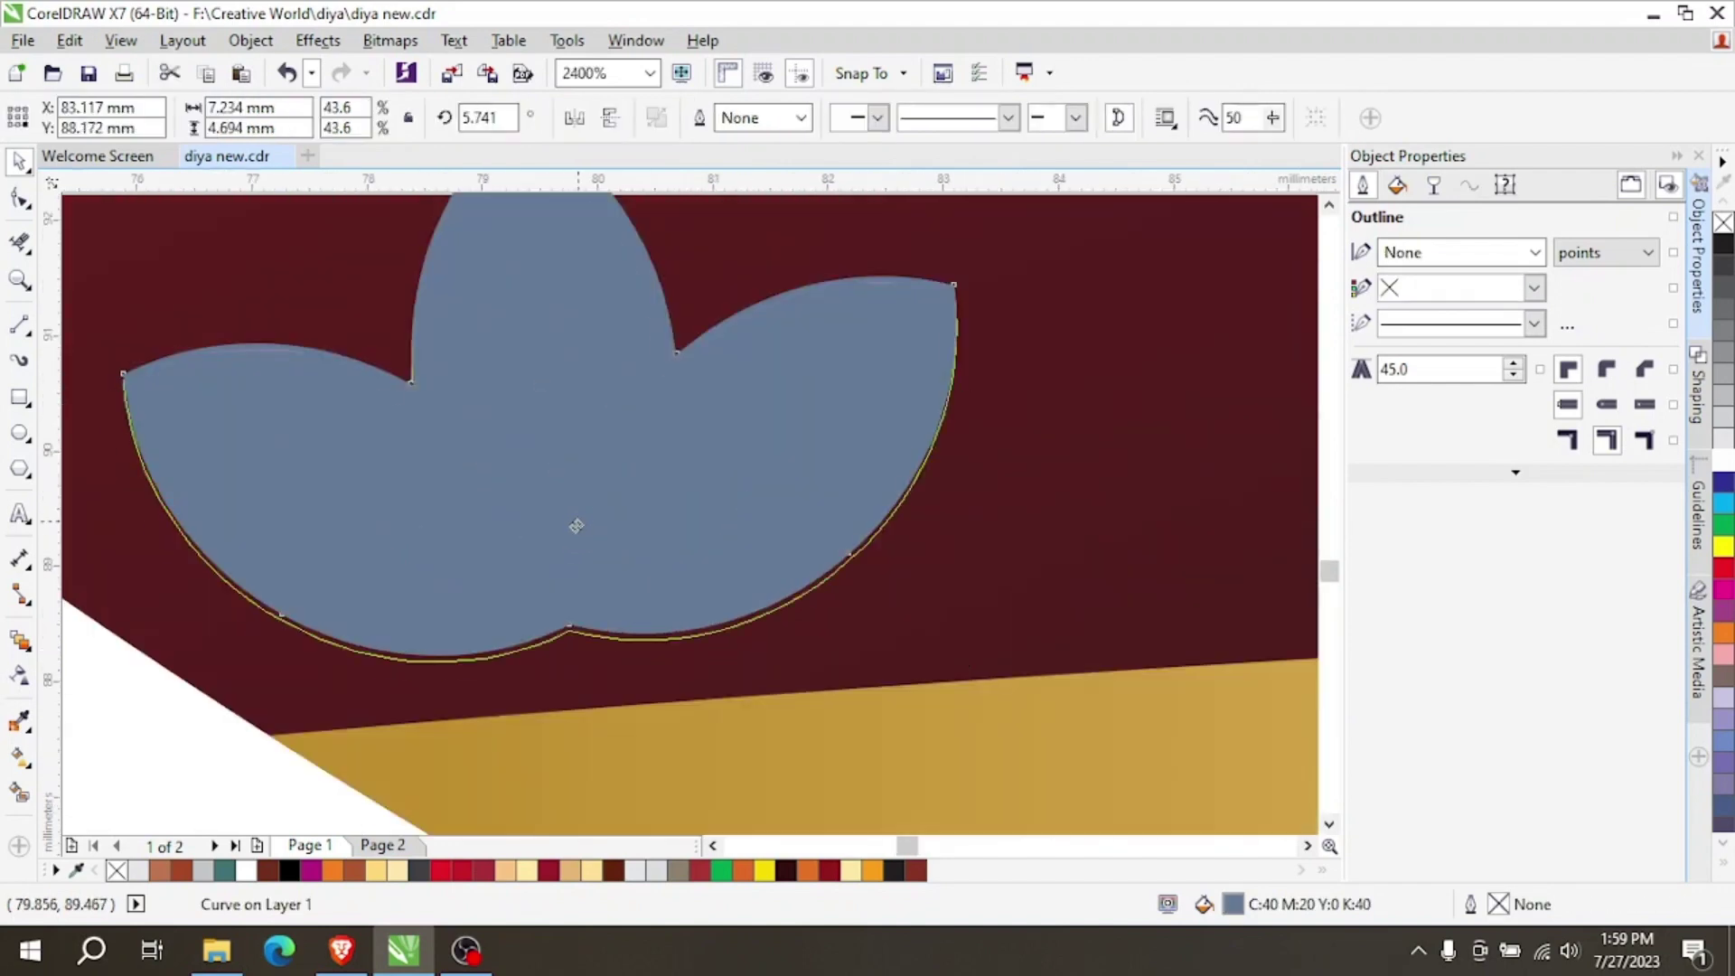
{"action": "left_click_drag", "start_coordinate": [651, 521], "coordinate": [637, 540]}
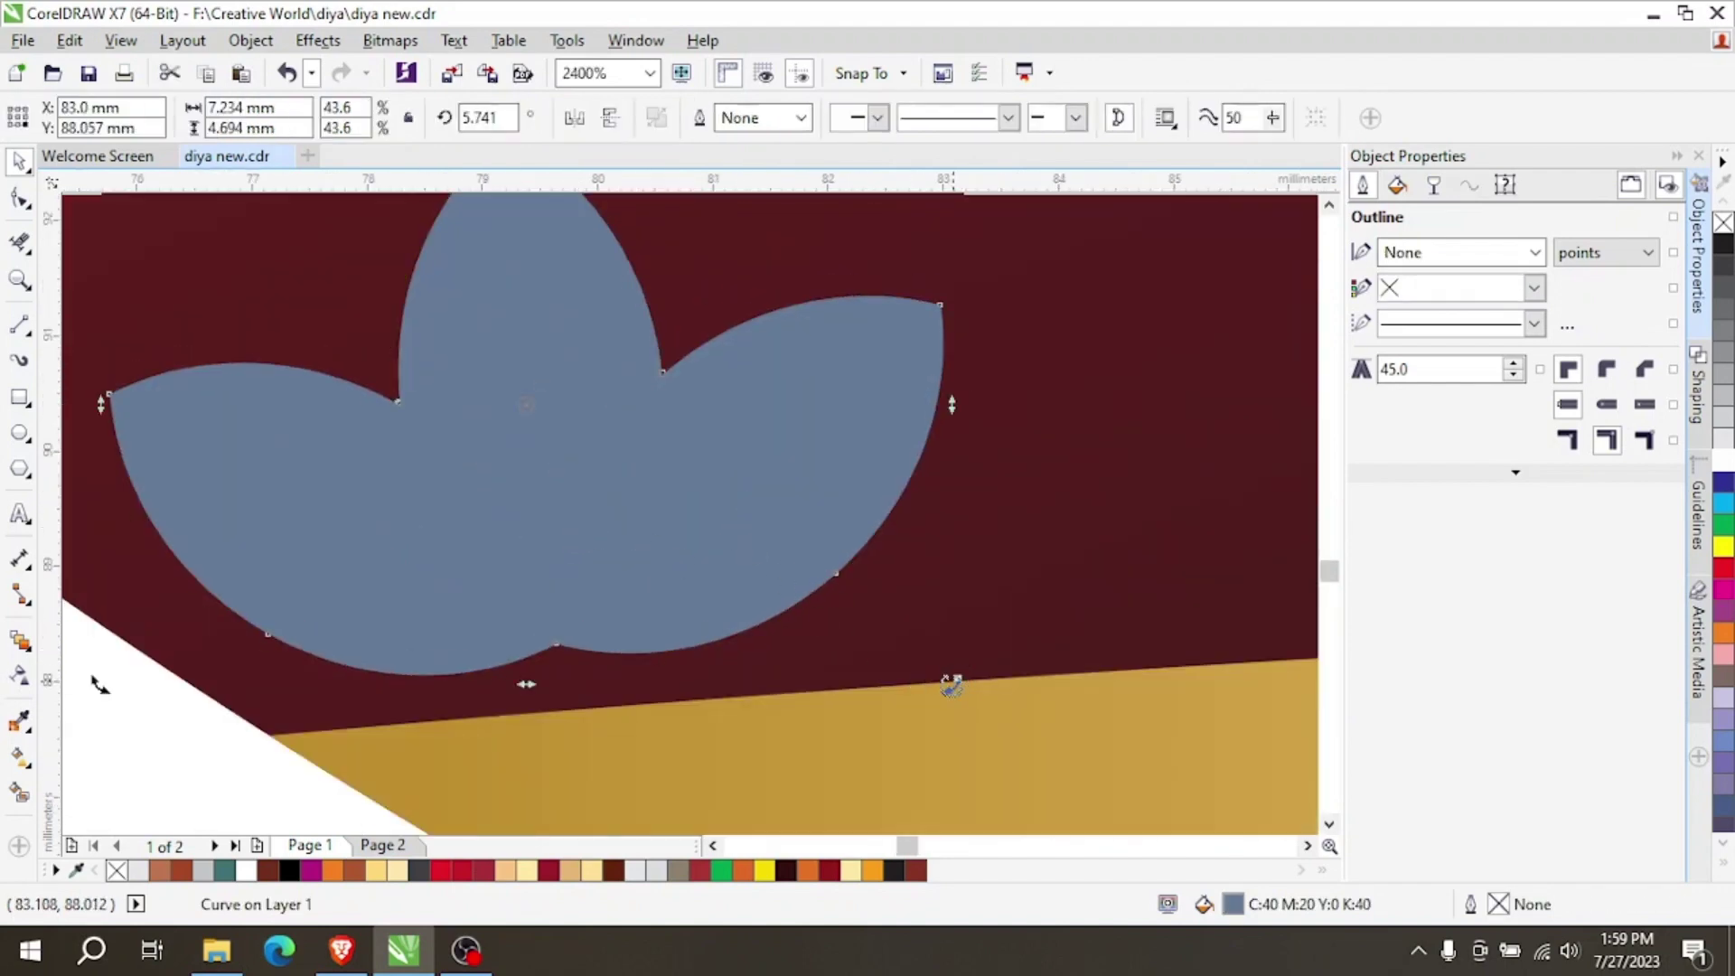
{"action": "left_click_drag", "start_coordinate": [951, 684], "coordinate": [939, 698]}
{"action": "scroll", "coordinate": [322, 623], "scroll_direction": "down", "scroll_amount": 2}
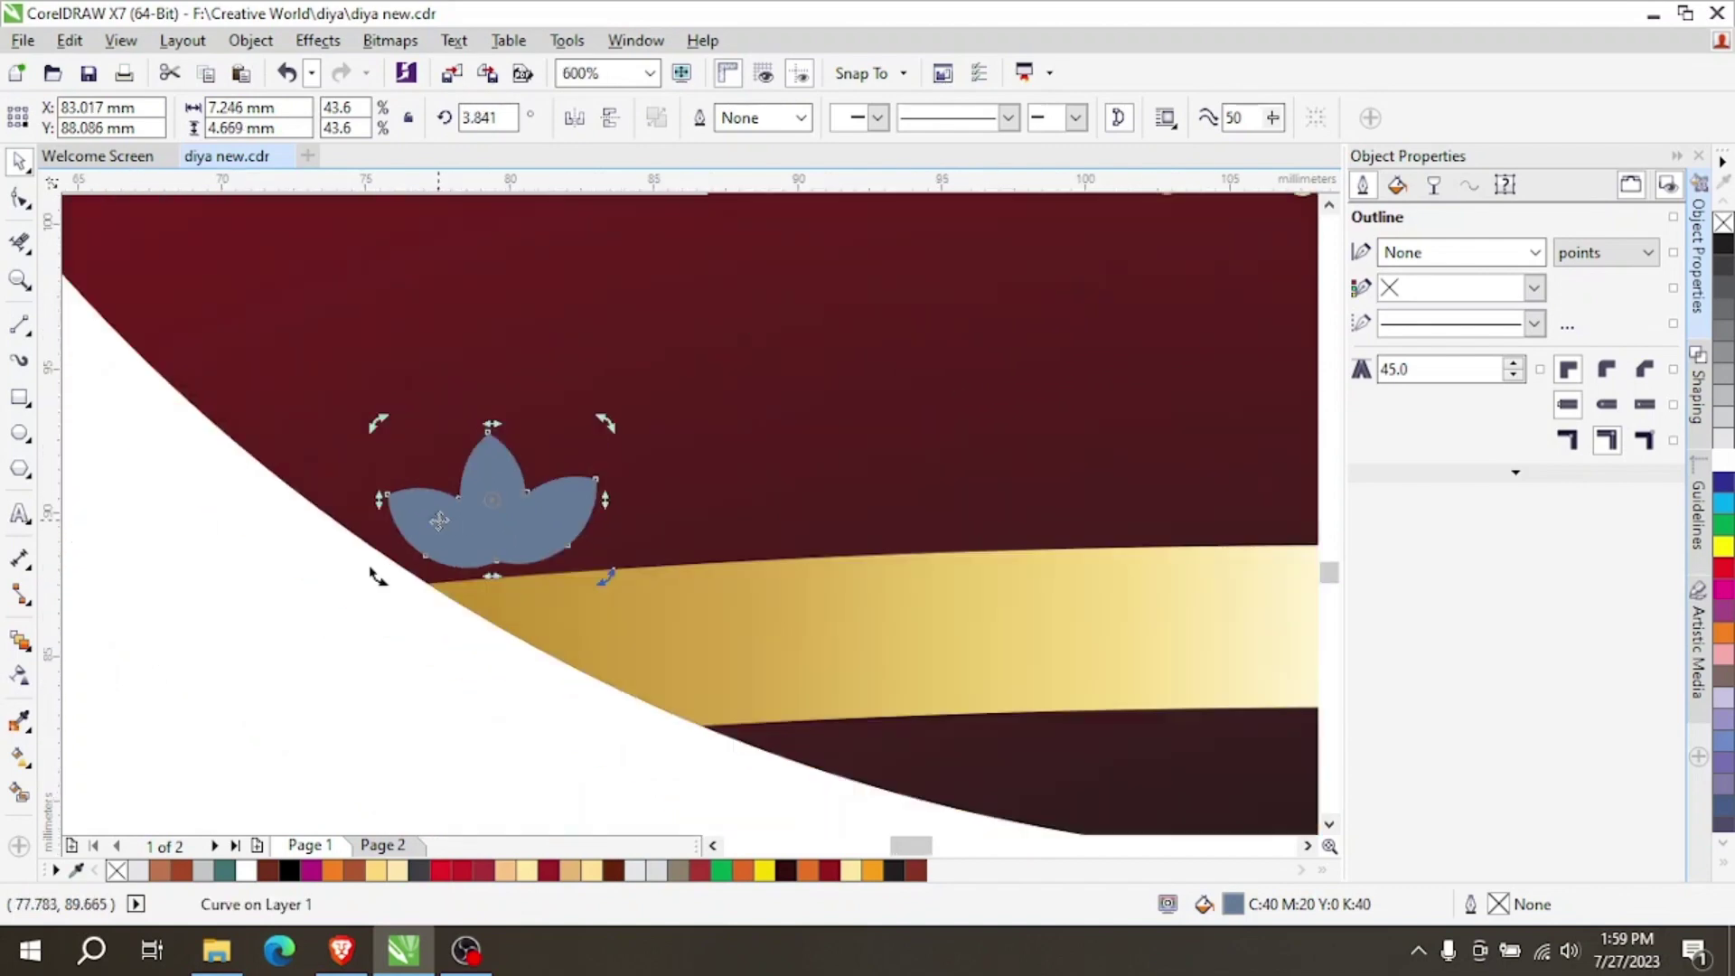
{"action": "scroll", "coordinate": [376, 576], "scroll_direction": "down", "scroll_amount": 1}
{"action": "left_click_drag", "start_coordinate": [391, 542], "coordinate": [1141, 492]}
{"action": "key", "text": "ctrl+z"}
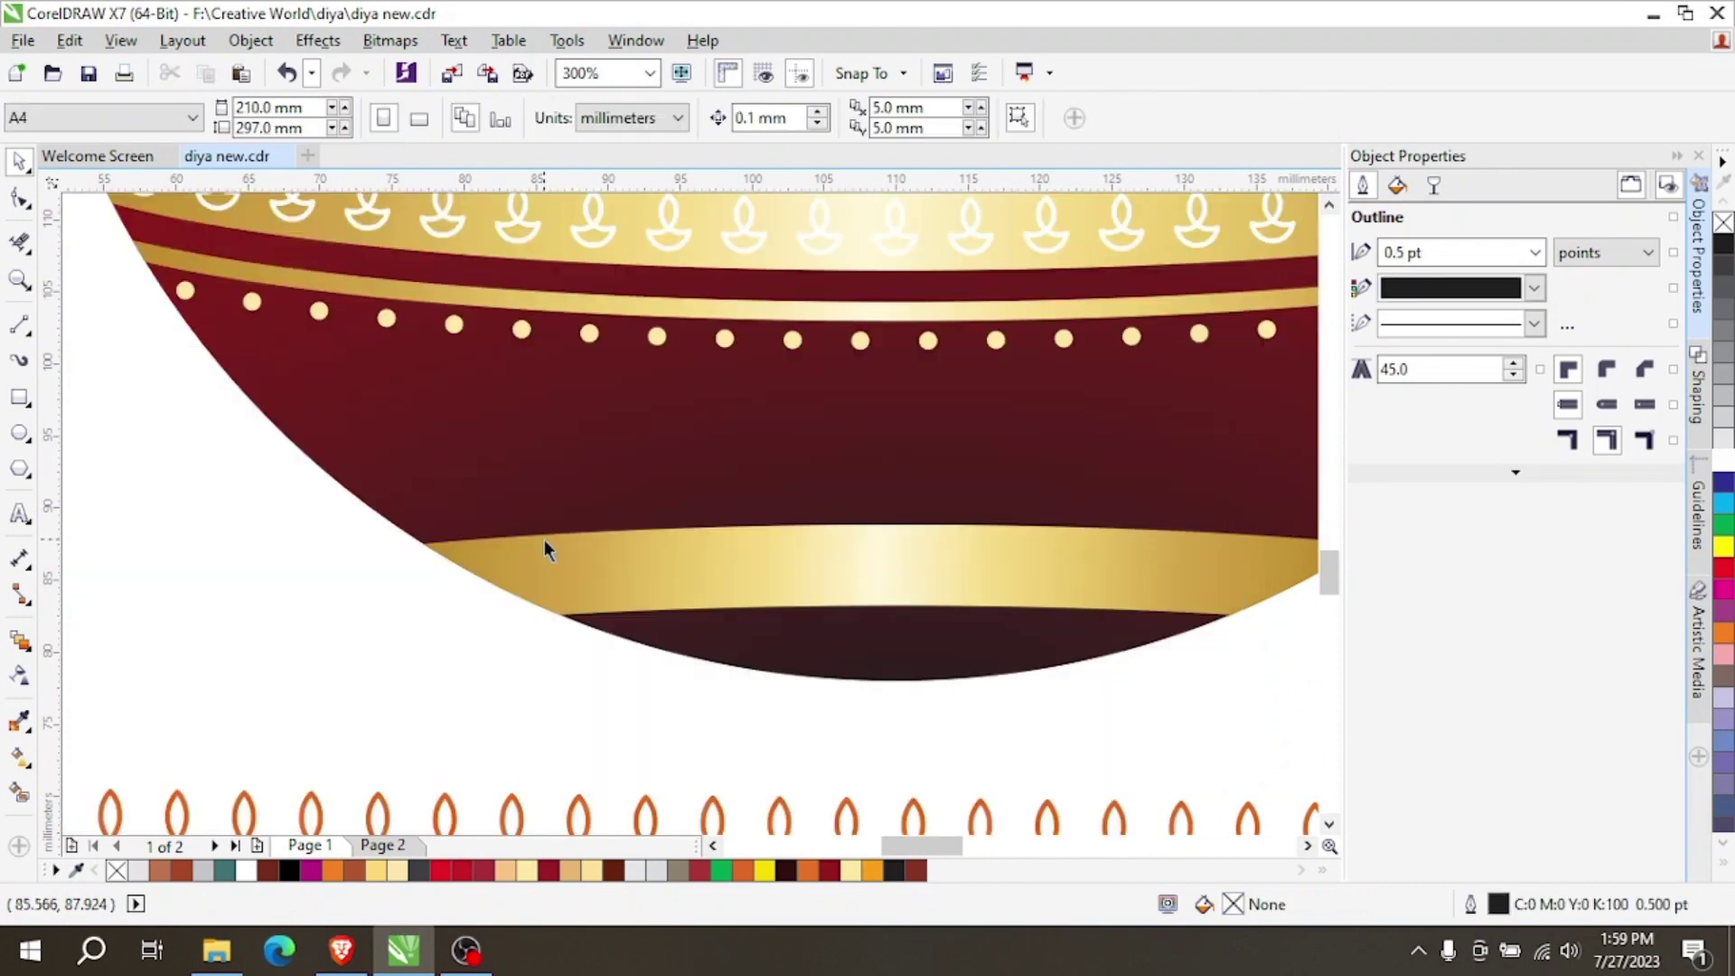
{"action": "key", "text": "ctrl+shift+z"}
{"action": "key", "text": "ctrl+z"}
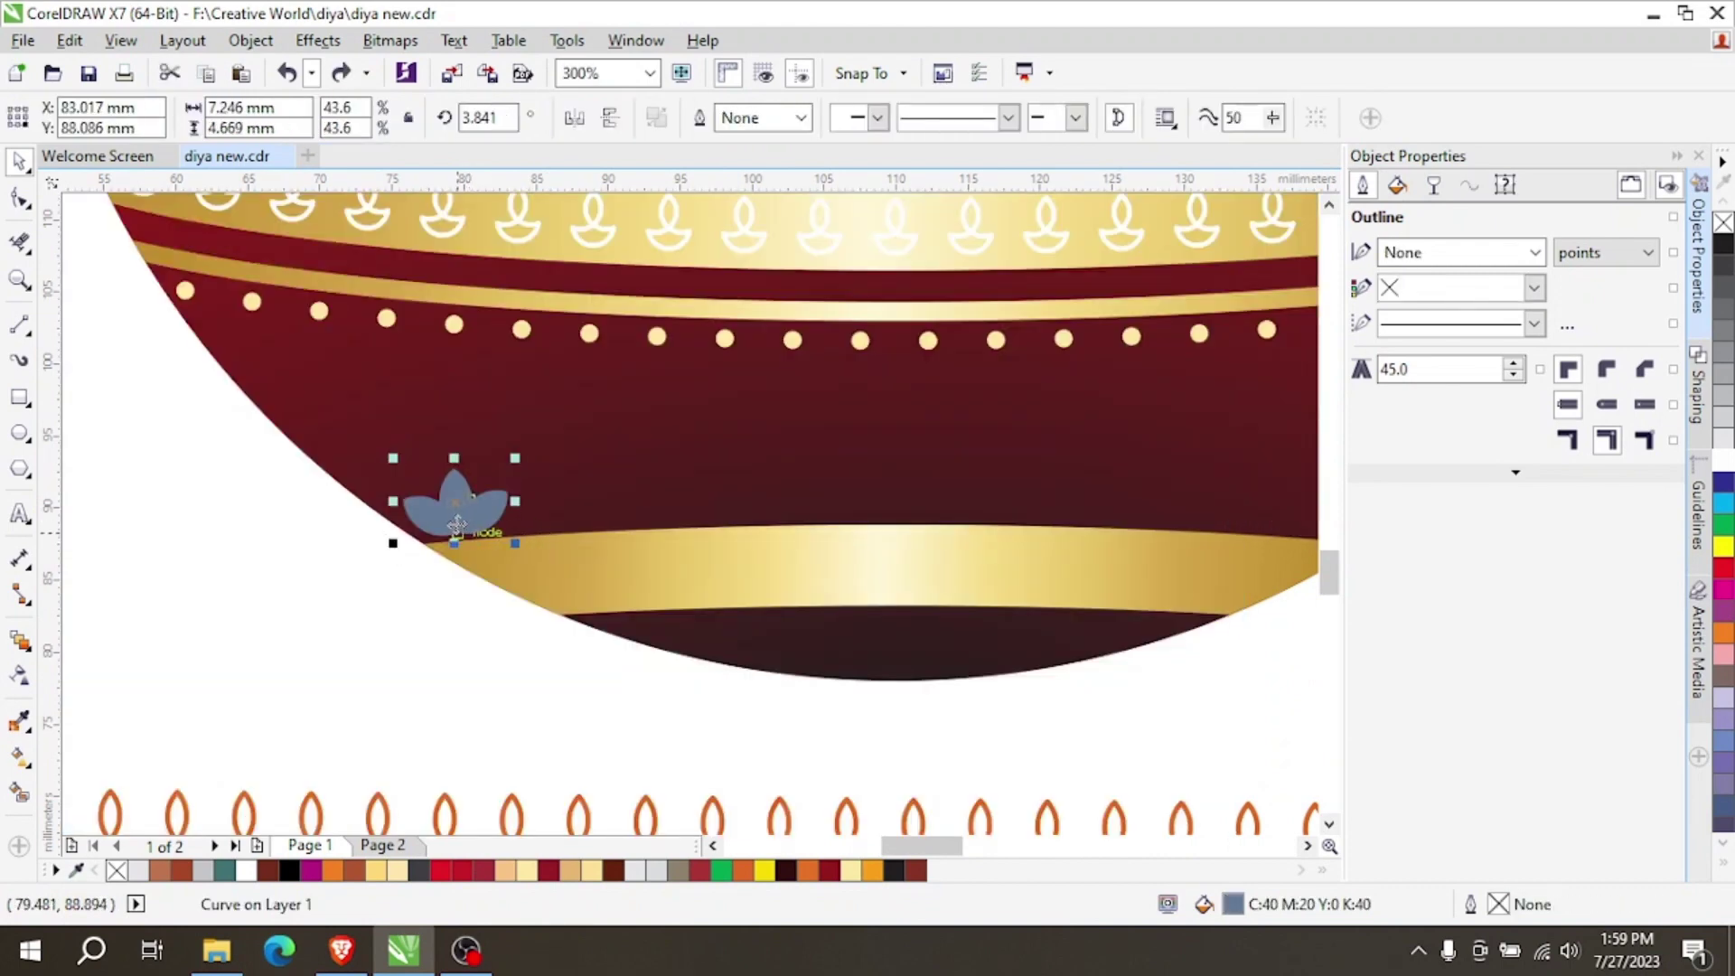
Duplicate the lotus horizontally and place the copy above the right end of the lower gold band.
{"action": "left_click_drag", "start_coordinate": [456, 524], "coordinate": [1296, 535]}
{"action": "scroll", "coordinate": [785, 495], "scroll_direction": "down", "scroll_amount": 1}
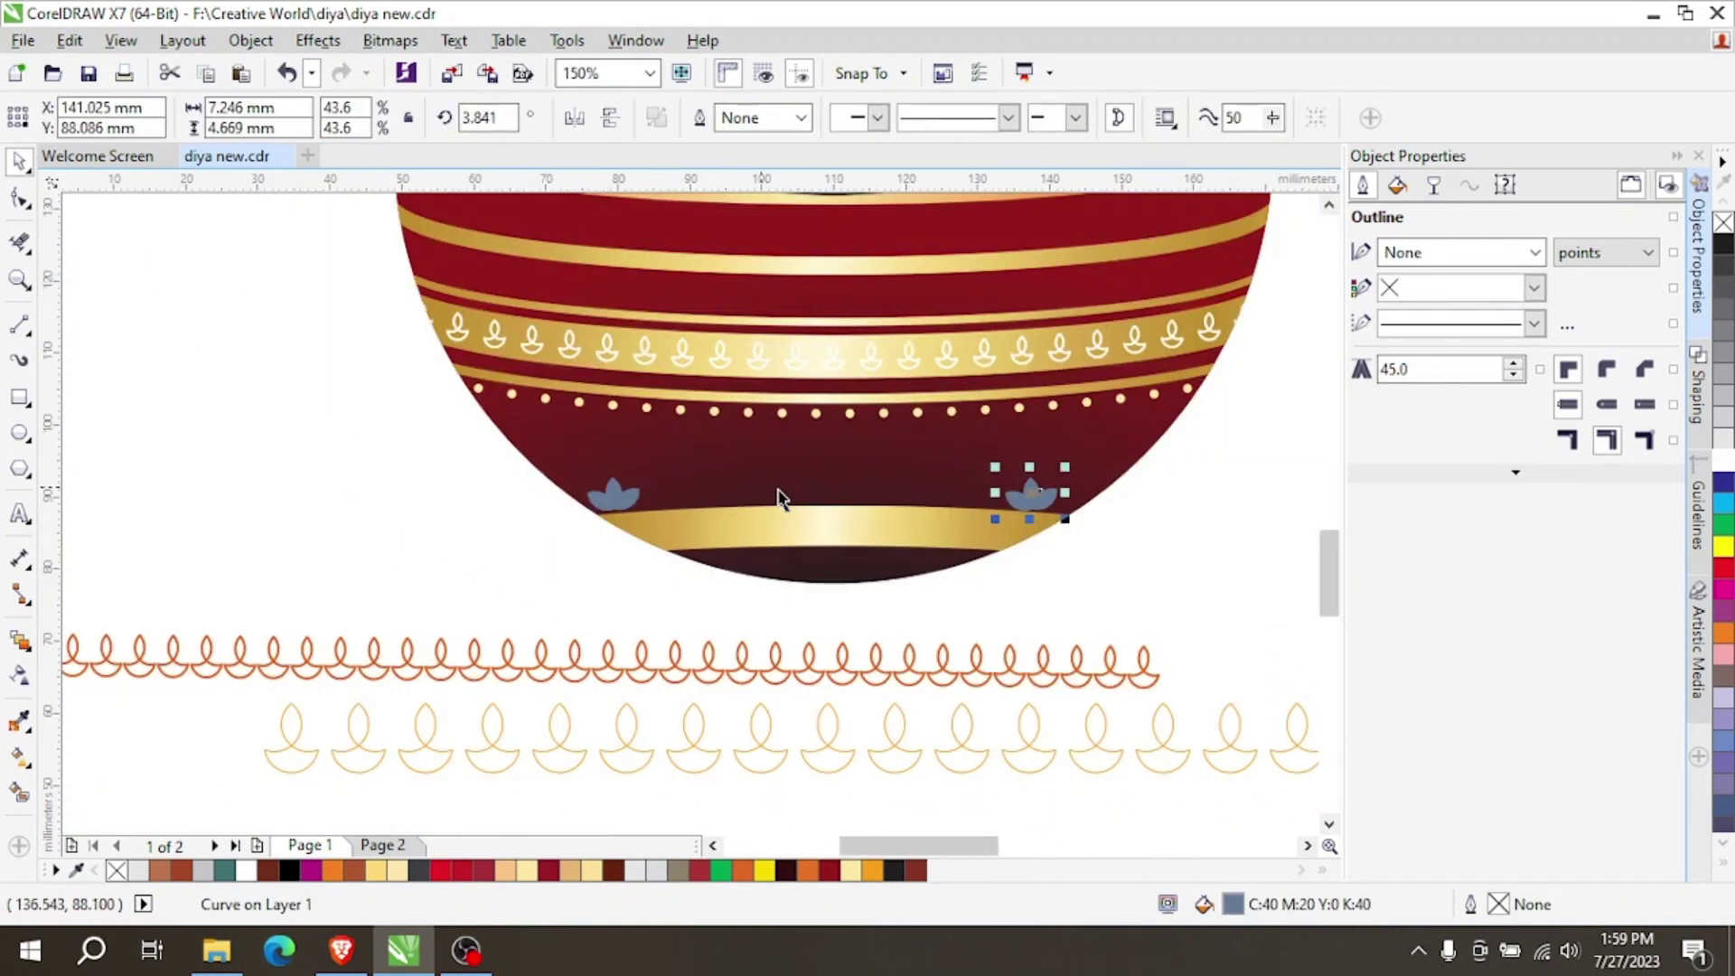
{"action": "scroll", "coordinate": [1130, 495], "scroll_direction": "up", "scroll_amount": 3}
{"action": "left_click_drag", "start_coordinate": [886, 553], "coordinate": [974, 557]}
Rotate the right lotus clockwise to about 352.2 degrees so it follows the gold band's slope.
{"action": "scroll", "coordinate": [974, 556], "scroll_direction": "up", "scroll_amount": 1}
{"action": "left_click", "coordinate": [977, 554]}
{"action": "left_click_drag", "start_coordinate": [1094, 365], "coordinate": [1145, 398]}
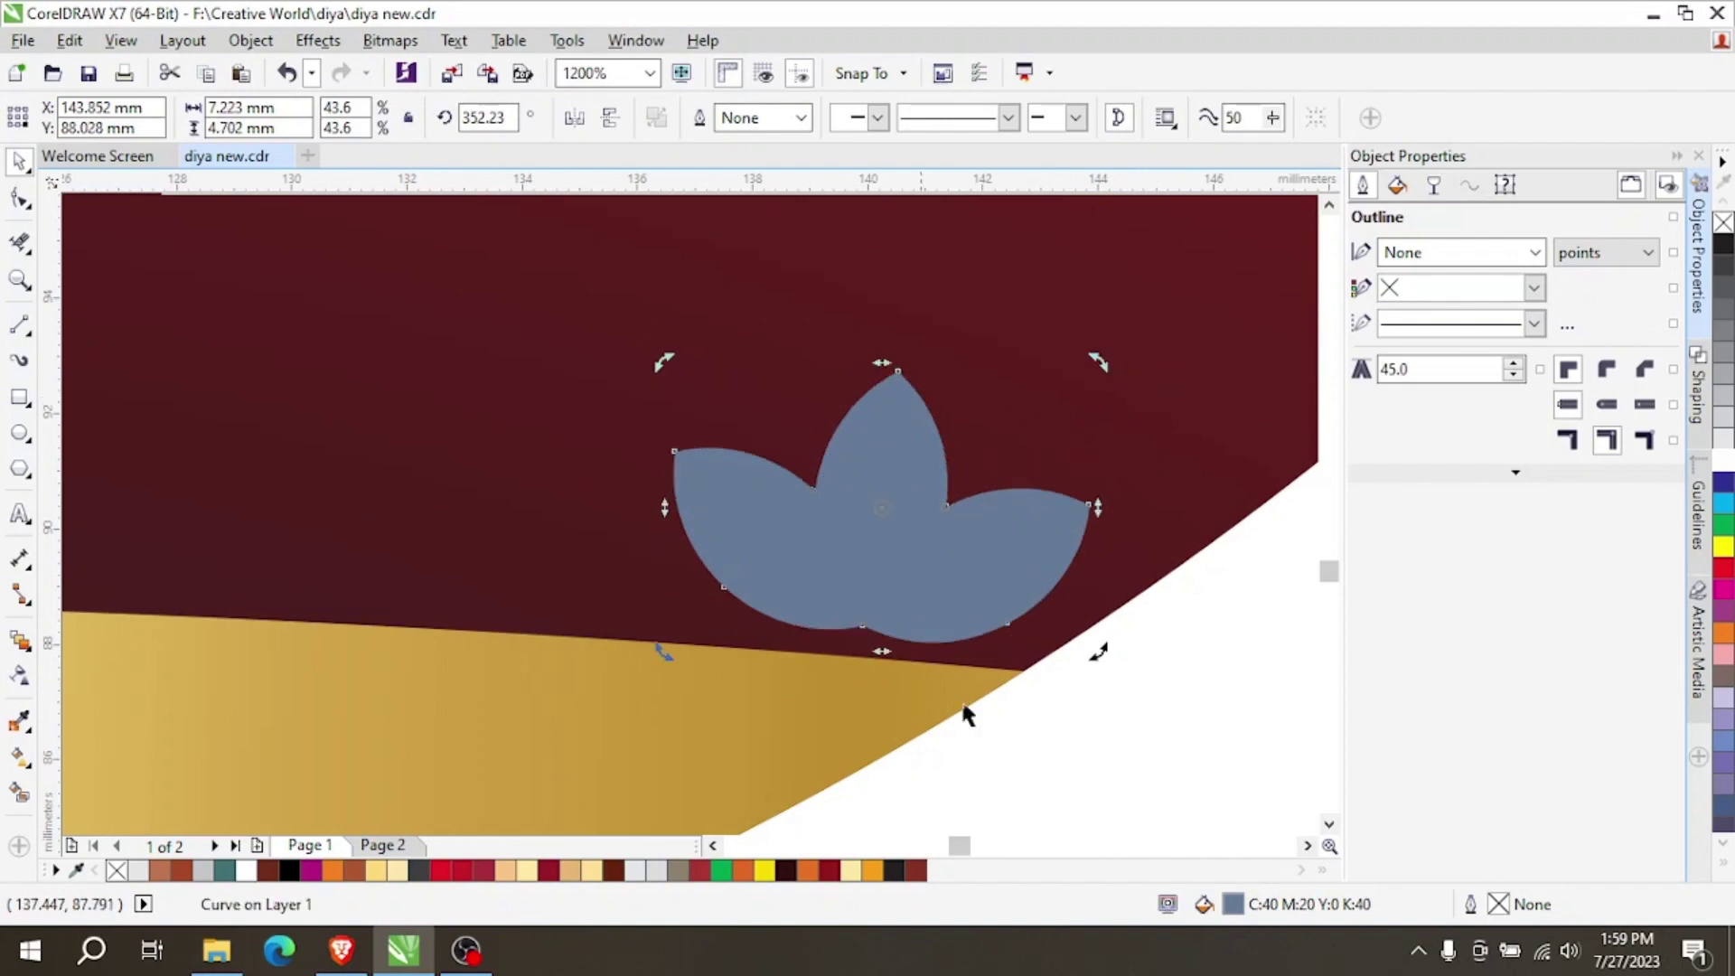
{"action": "left_click", "coordinate": [1177, 566]}
Blend the left lotus with the right lotus using the Blend tool.
{"action": "scroll", "coordinate": [1087, 562], "scroll_direction": "down", "scroll_amount": 2}
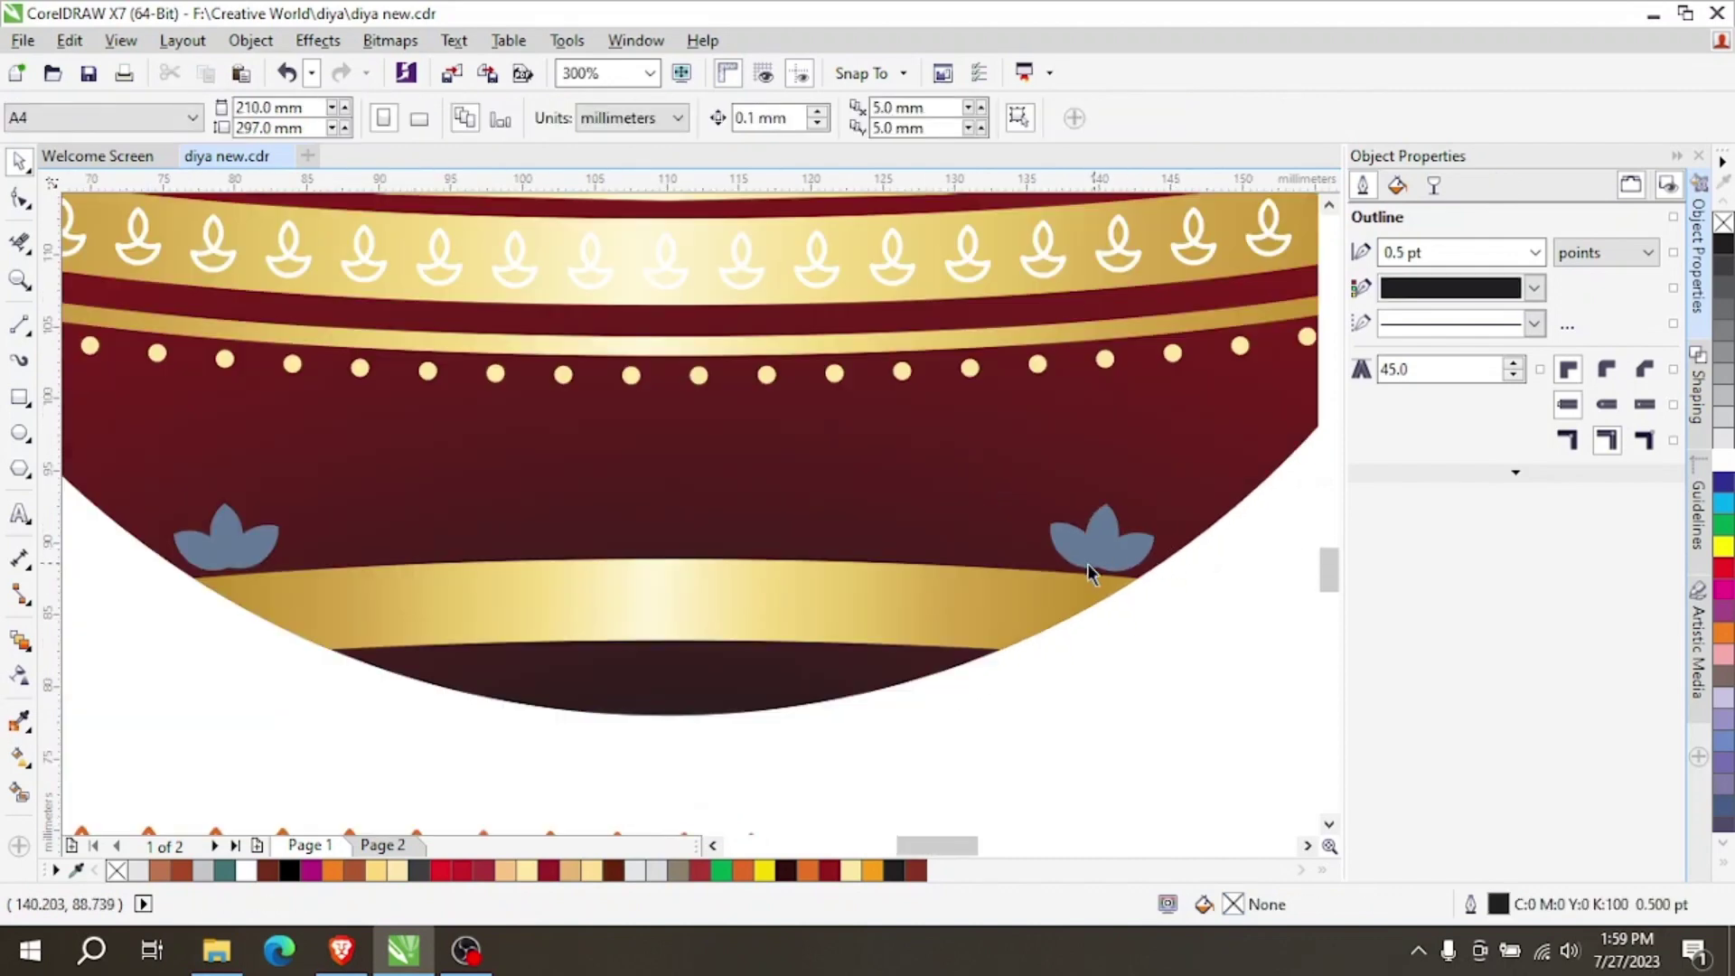
{"action": "left_click", "coordinate": [20, 640]}
{"action": "left_click_drag", "start_coordinate": [217, 547], "coordinate": [1086, 560]}
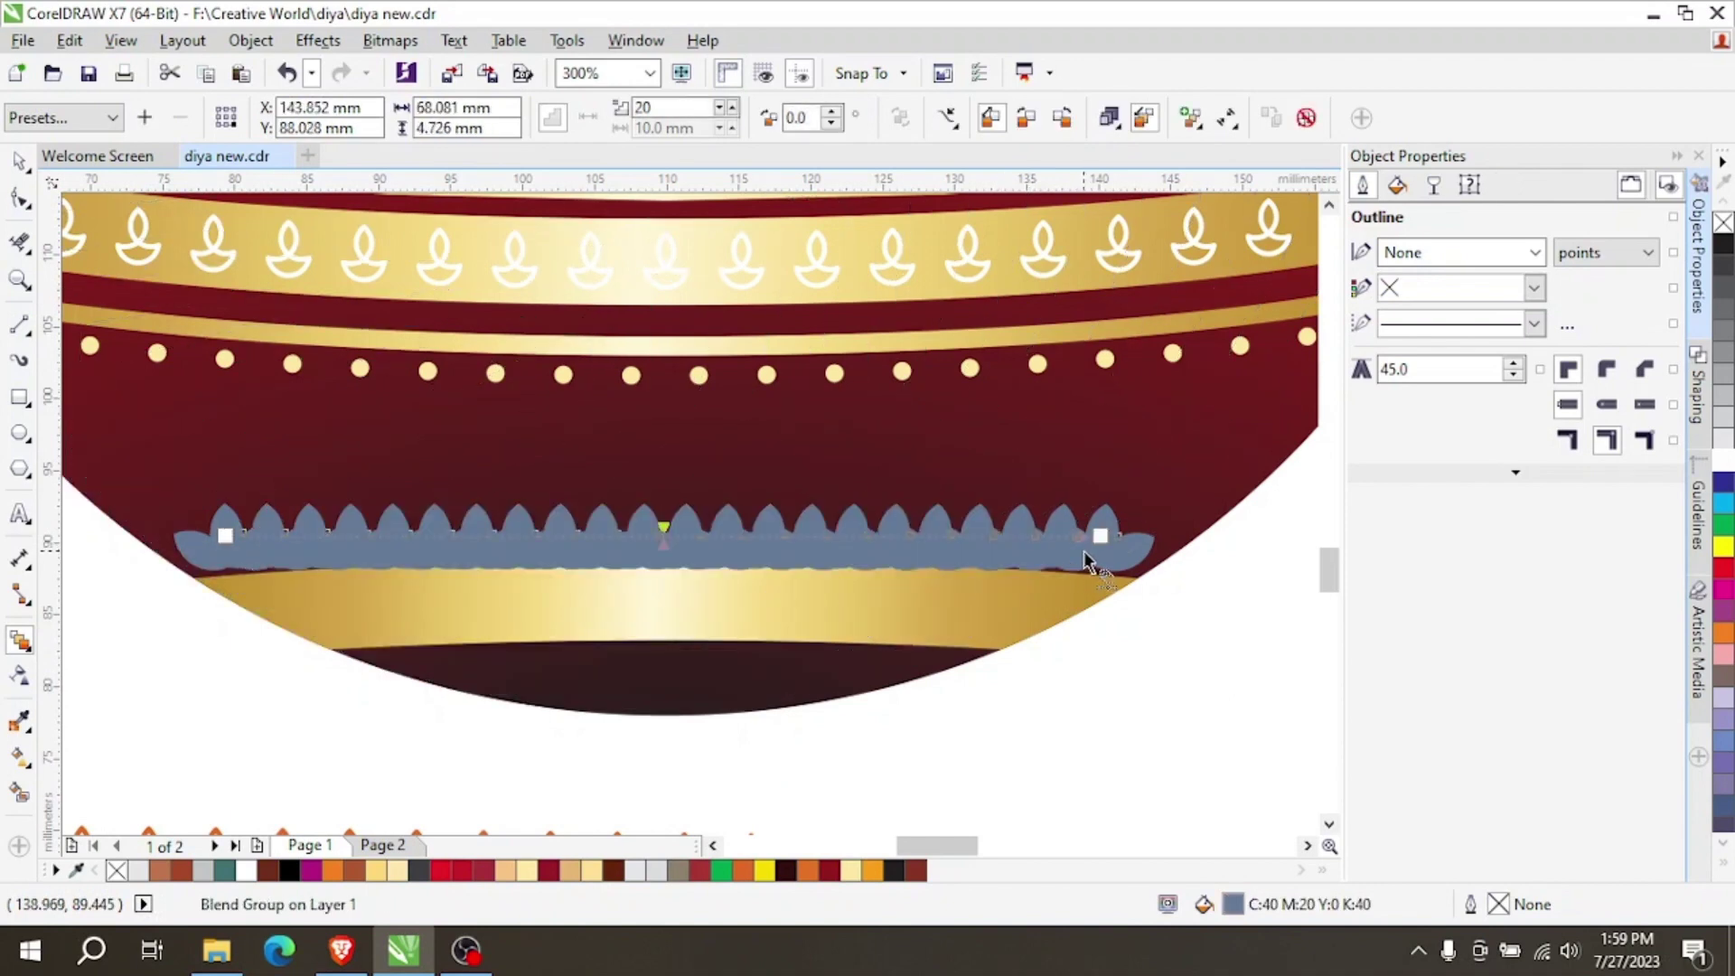
Set the number of steps in the lotus blend to 6.
{"action": "left_click", "coordinate": [720, 110]}
{"action": "left_click", "coordinate": [720, 109]}
{"action": "left_click", "coordinate": [720, 109]}
{"action": "left_click", "coordinate": [720, 109]}
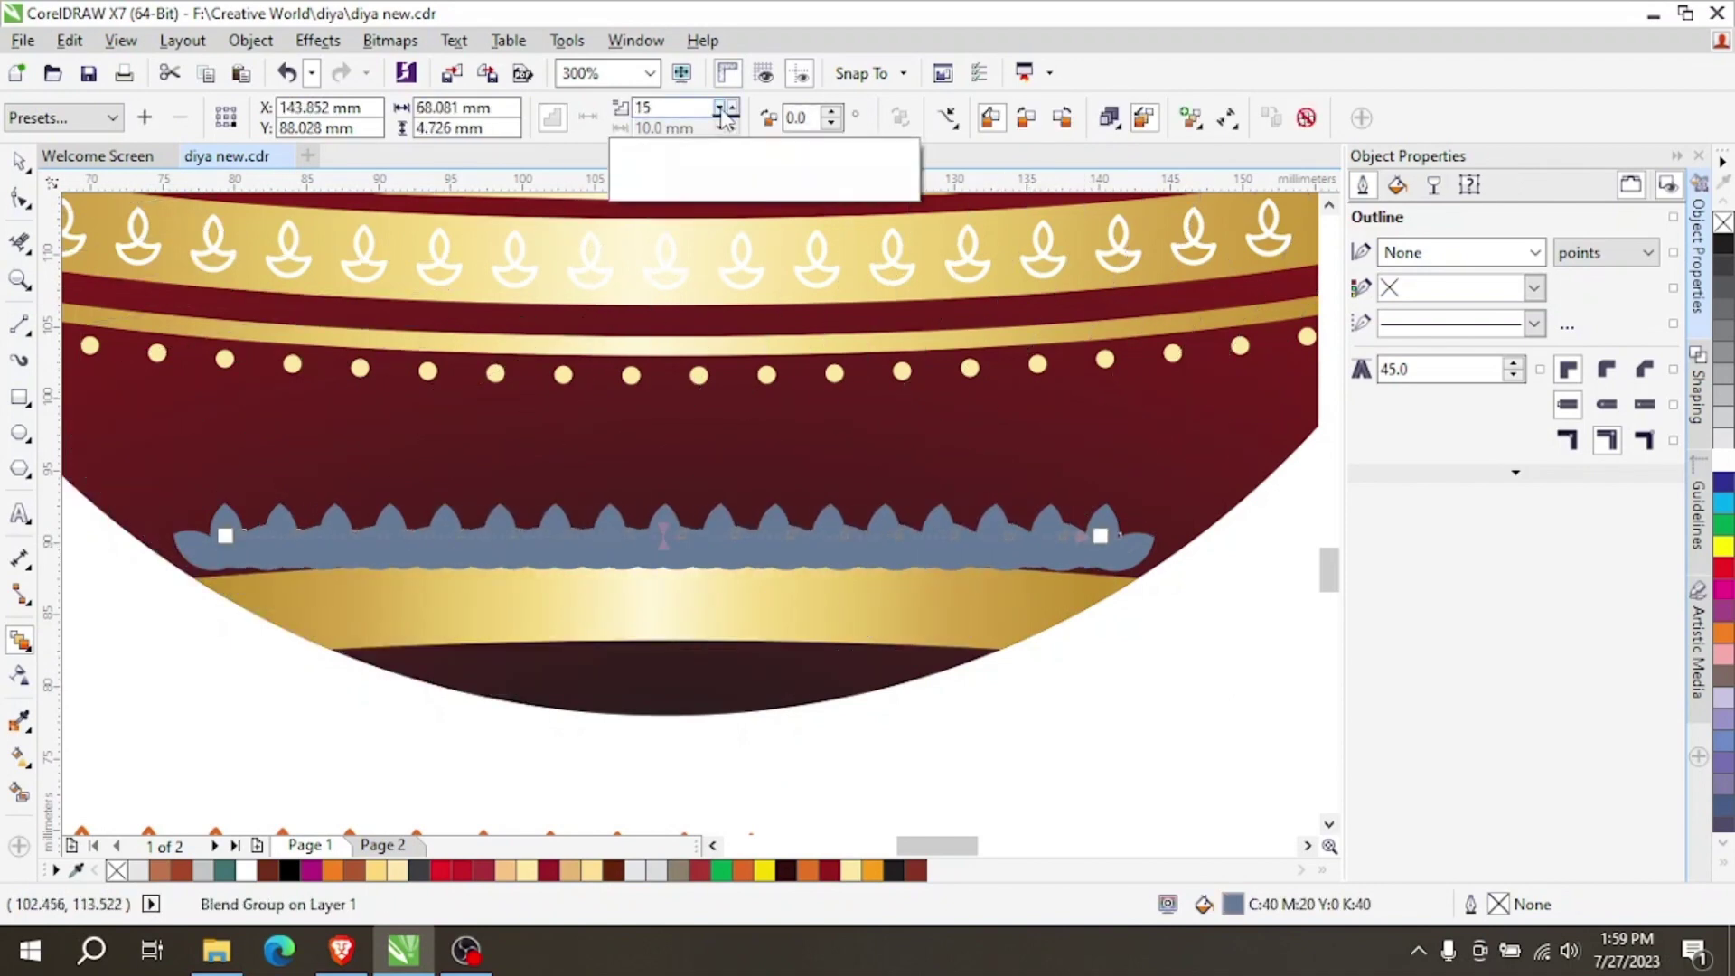
{"action": "left_click", "coordinate": [721, 111]}
{"action": "left_click", "coordinate": [723, 112]}
{"action": "left_click", "coordinate": [724, 113]}
{"action": "left_click", "coordinate": [722, 111]}
{"action": "left_click", "coordinate": [722, 111]}
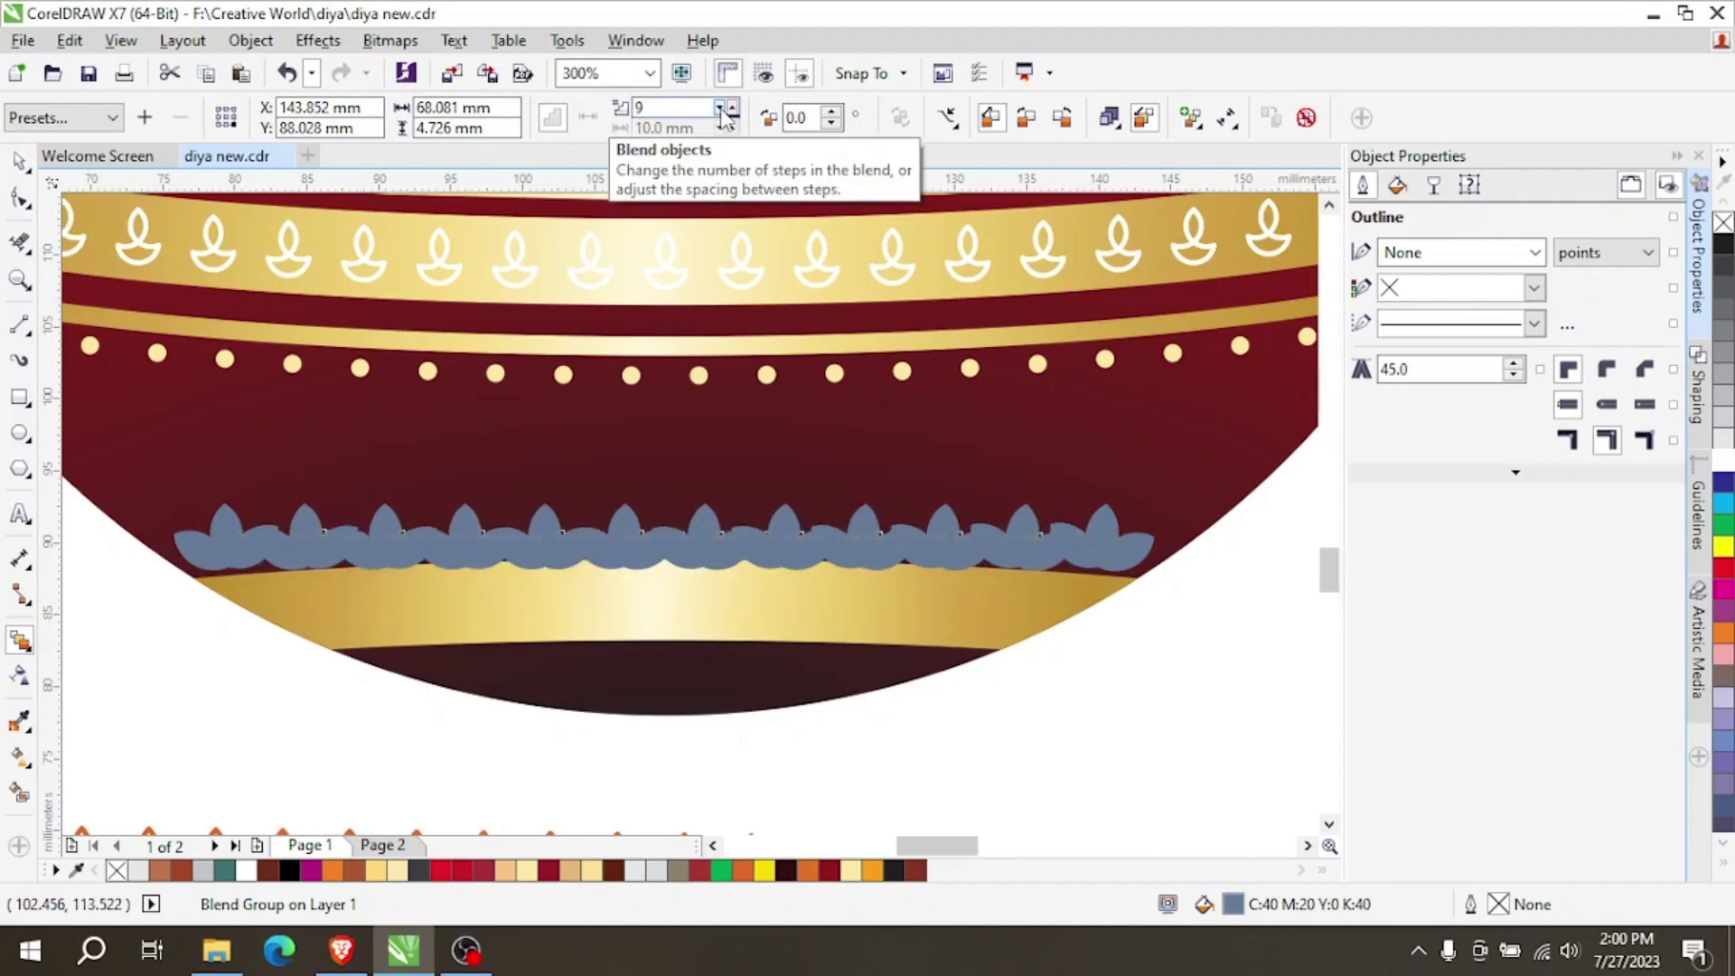
{"action": "left_click", "coordinate": [721, 111]}
{"action": "left_click", "coordinate": [722, 111]}
{"action": "left_click", "coordinate": [722, 111]}
{"action": "left_click", "coordinate": [722, 111]}
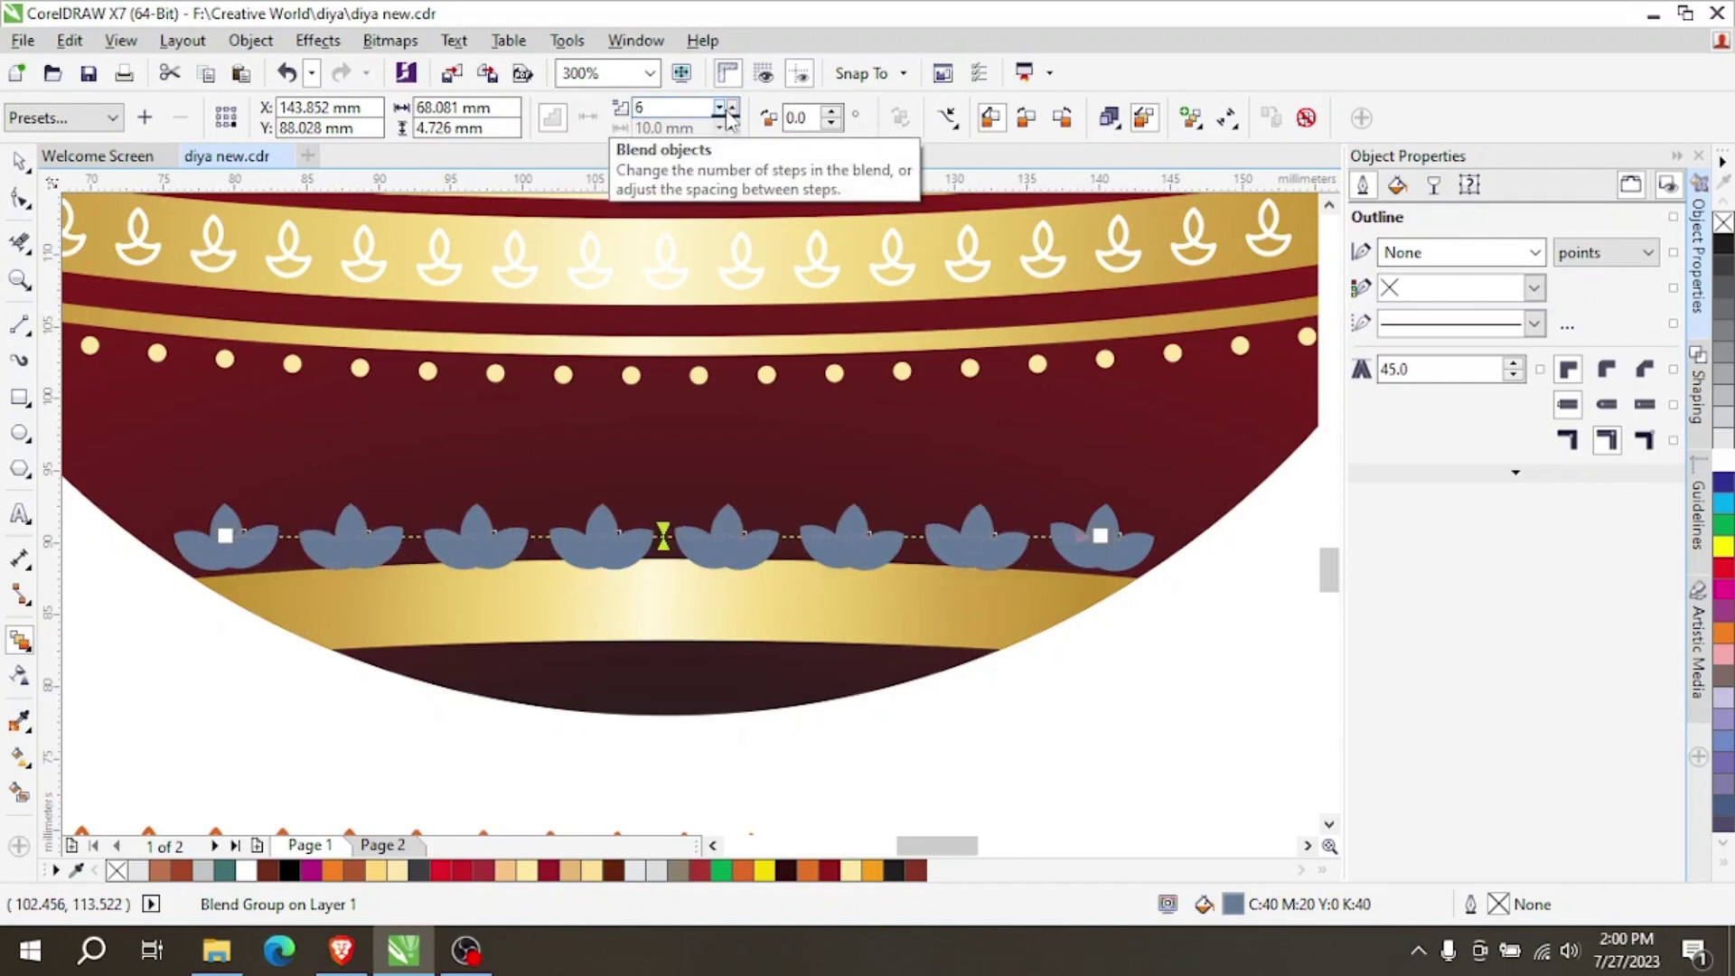
Assign the lower gold band as the new path of the lotus blend.
{"action": "left_click", "coordinate": [959, 129]}
{"action": "left_click", "coordinate": [985, 147]}
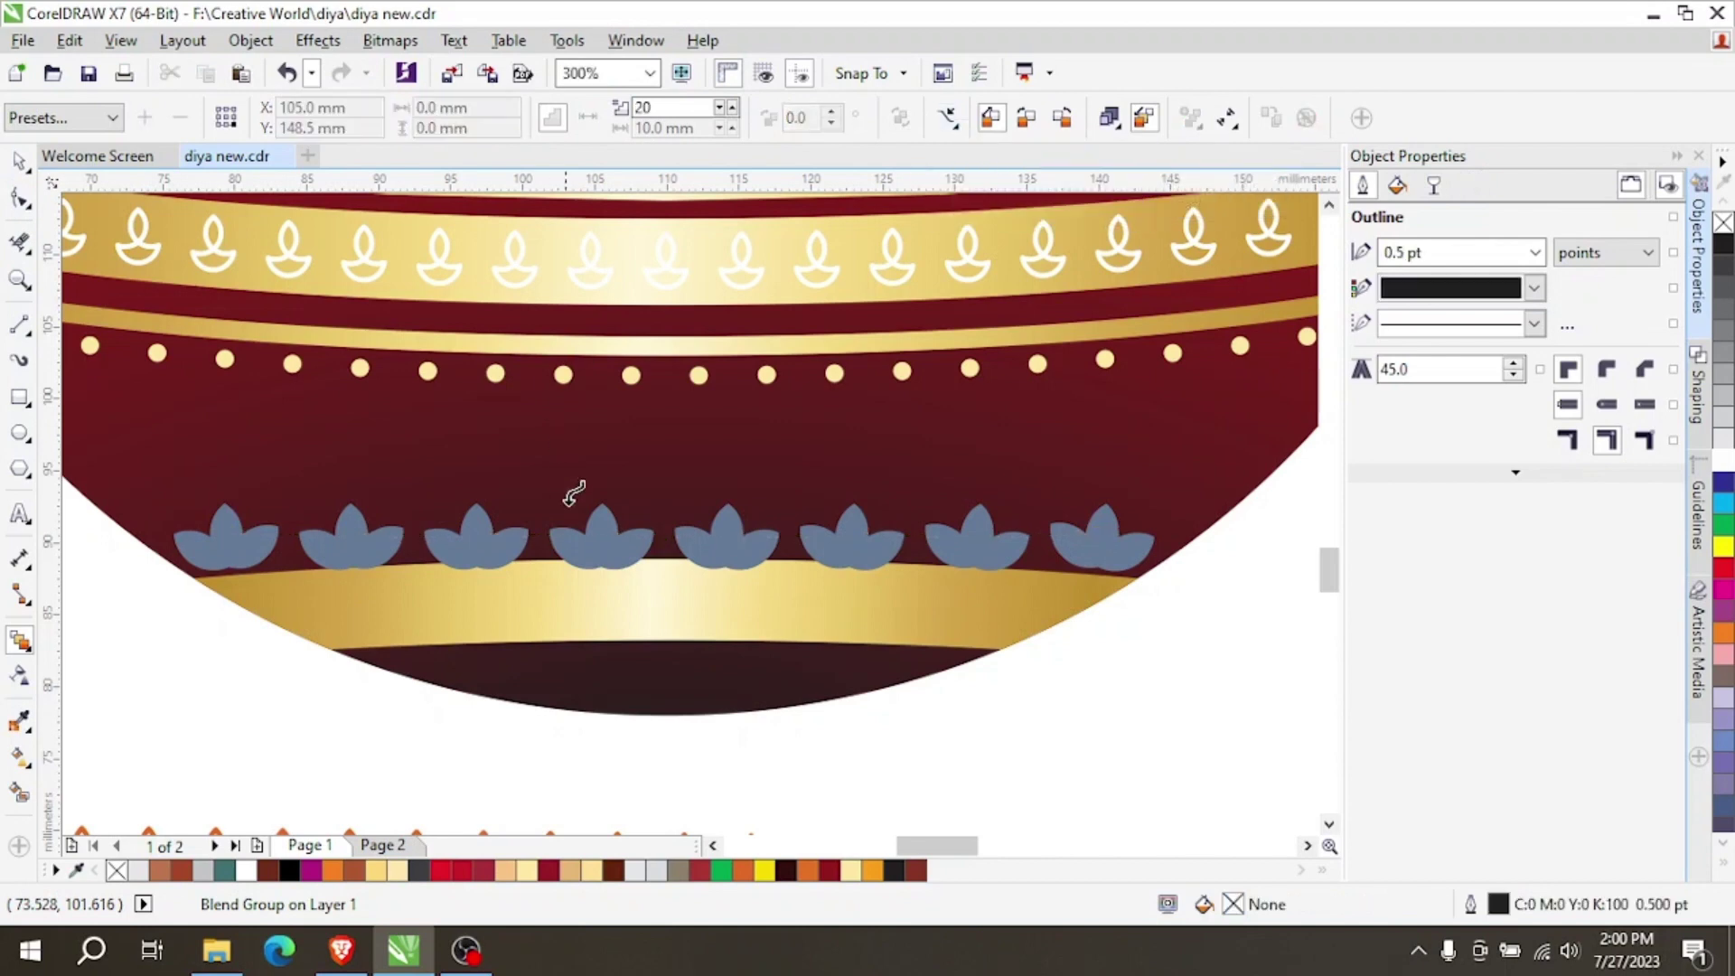
{"action": "left_click", "coordinate": [648, 583]}
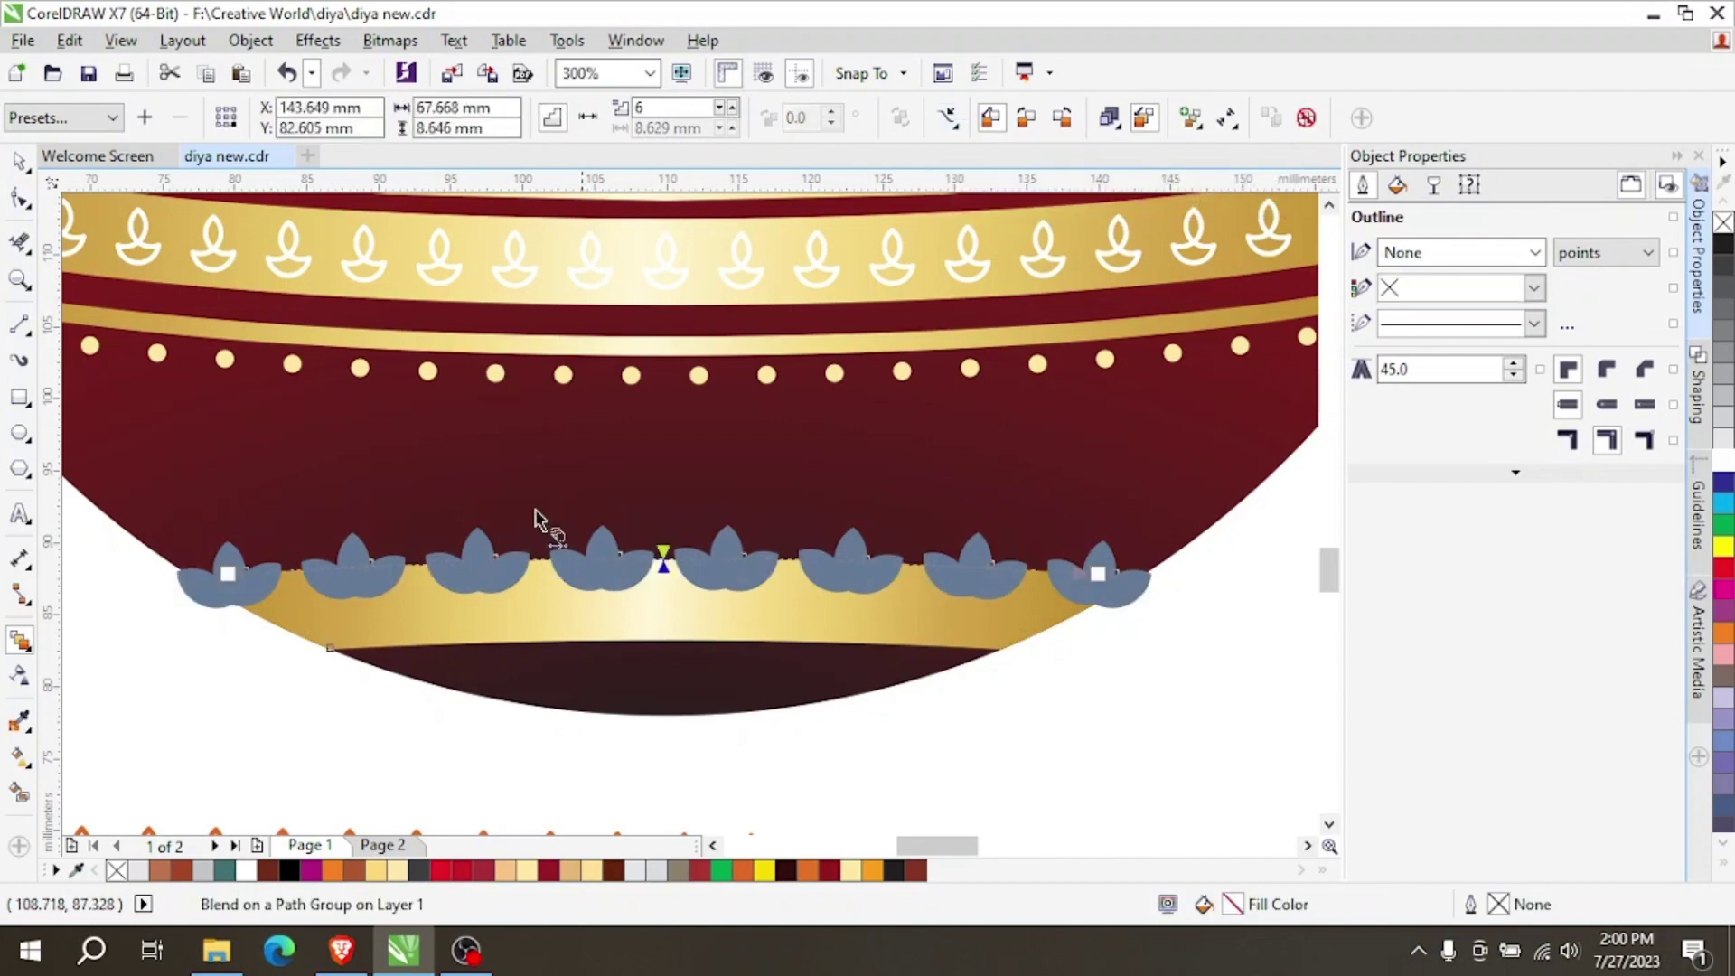
Break the lotus blend apart from its gold band path.
{"action": "left_click", "coordinate": [20, 162]}
{"action": "right_click", "coordinate": [562, 575]}
{"action": "mouse_move", "coordinate": [687, 567]}
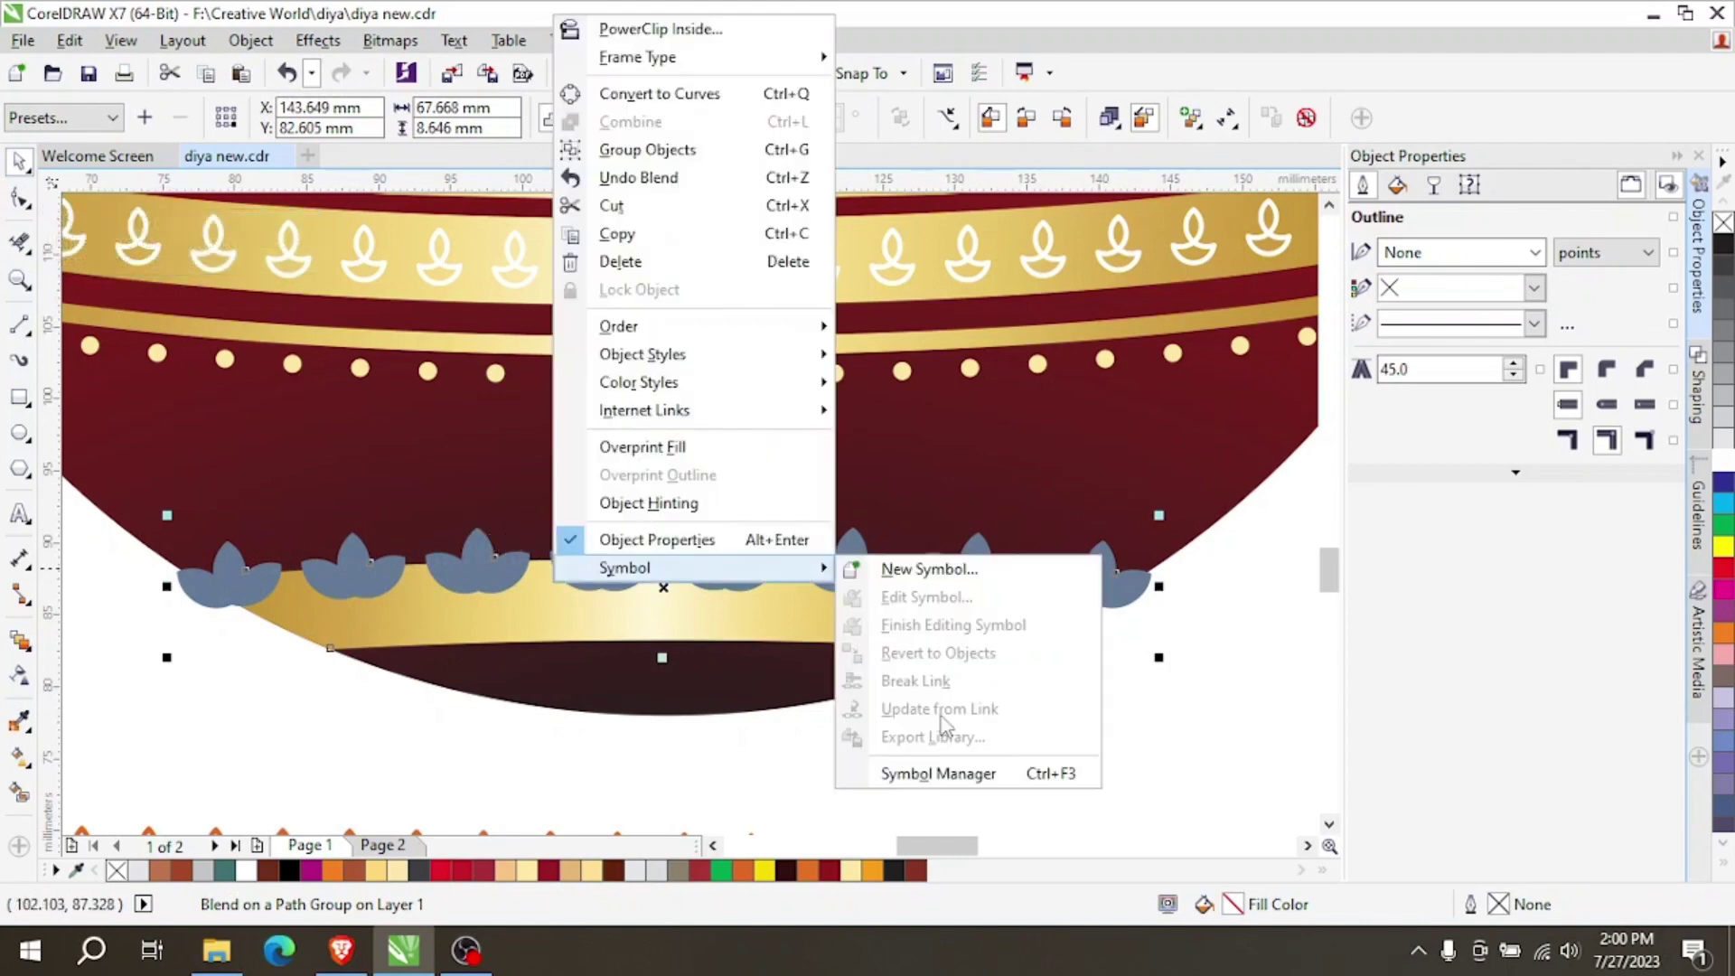
{"action": "left_click", "coordinate": [296, 691]}
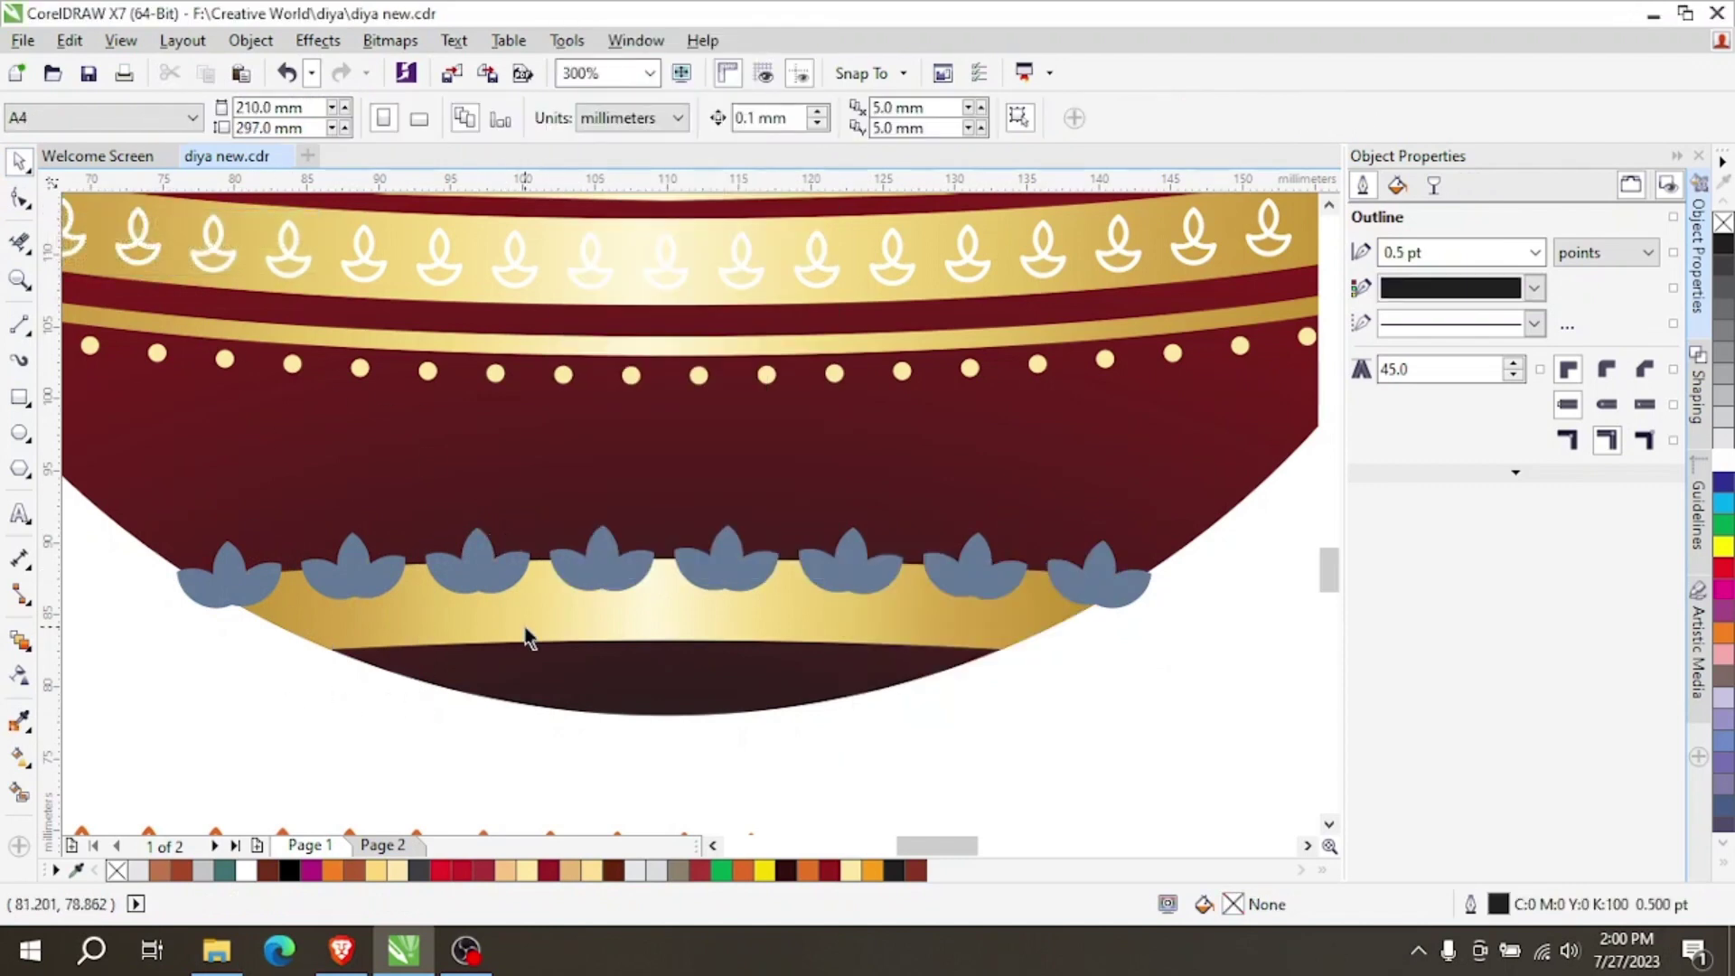
{"action": "right_click", "coordinate": [567, 604]}
{"action": "left_click", "coordinate": [385, 572]}
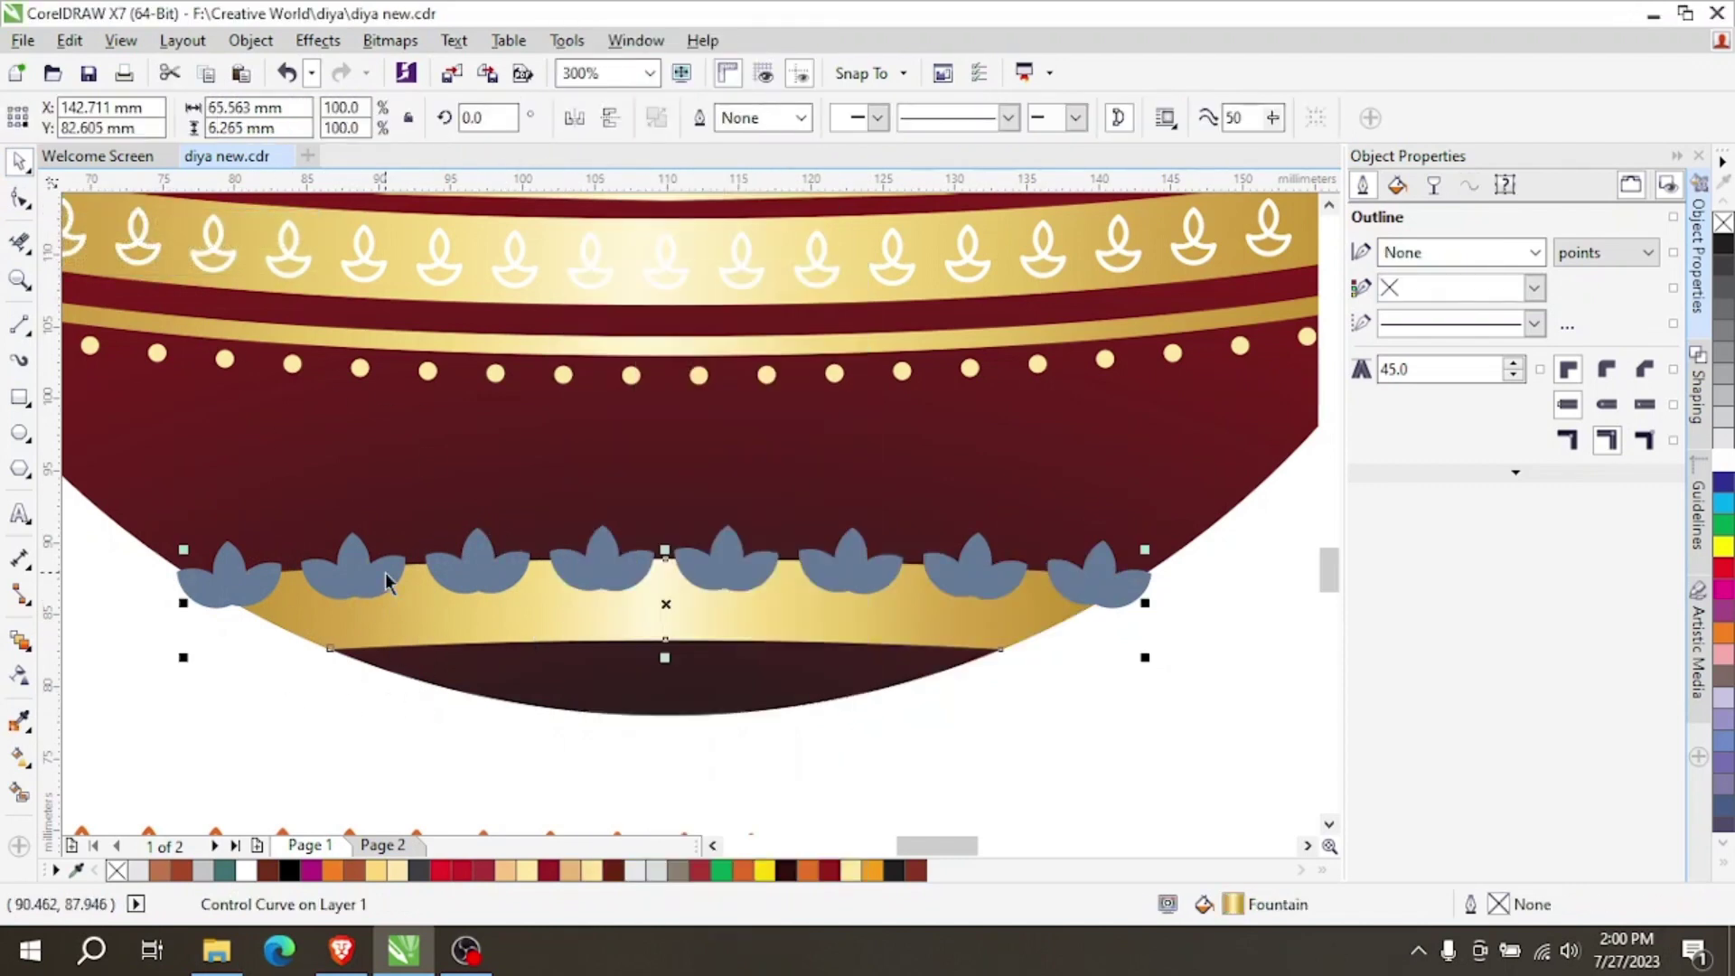
{"action": "left_click", "coordinate": [385, 572]}
{"action": "right_click", "coordinate": [385, 572]}
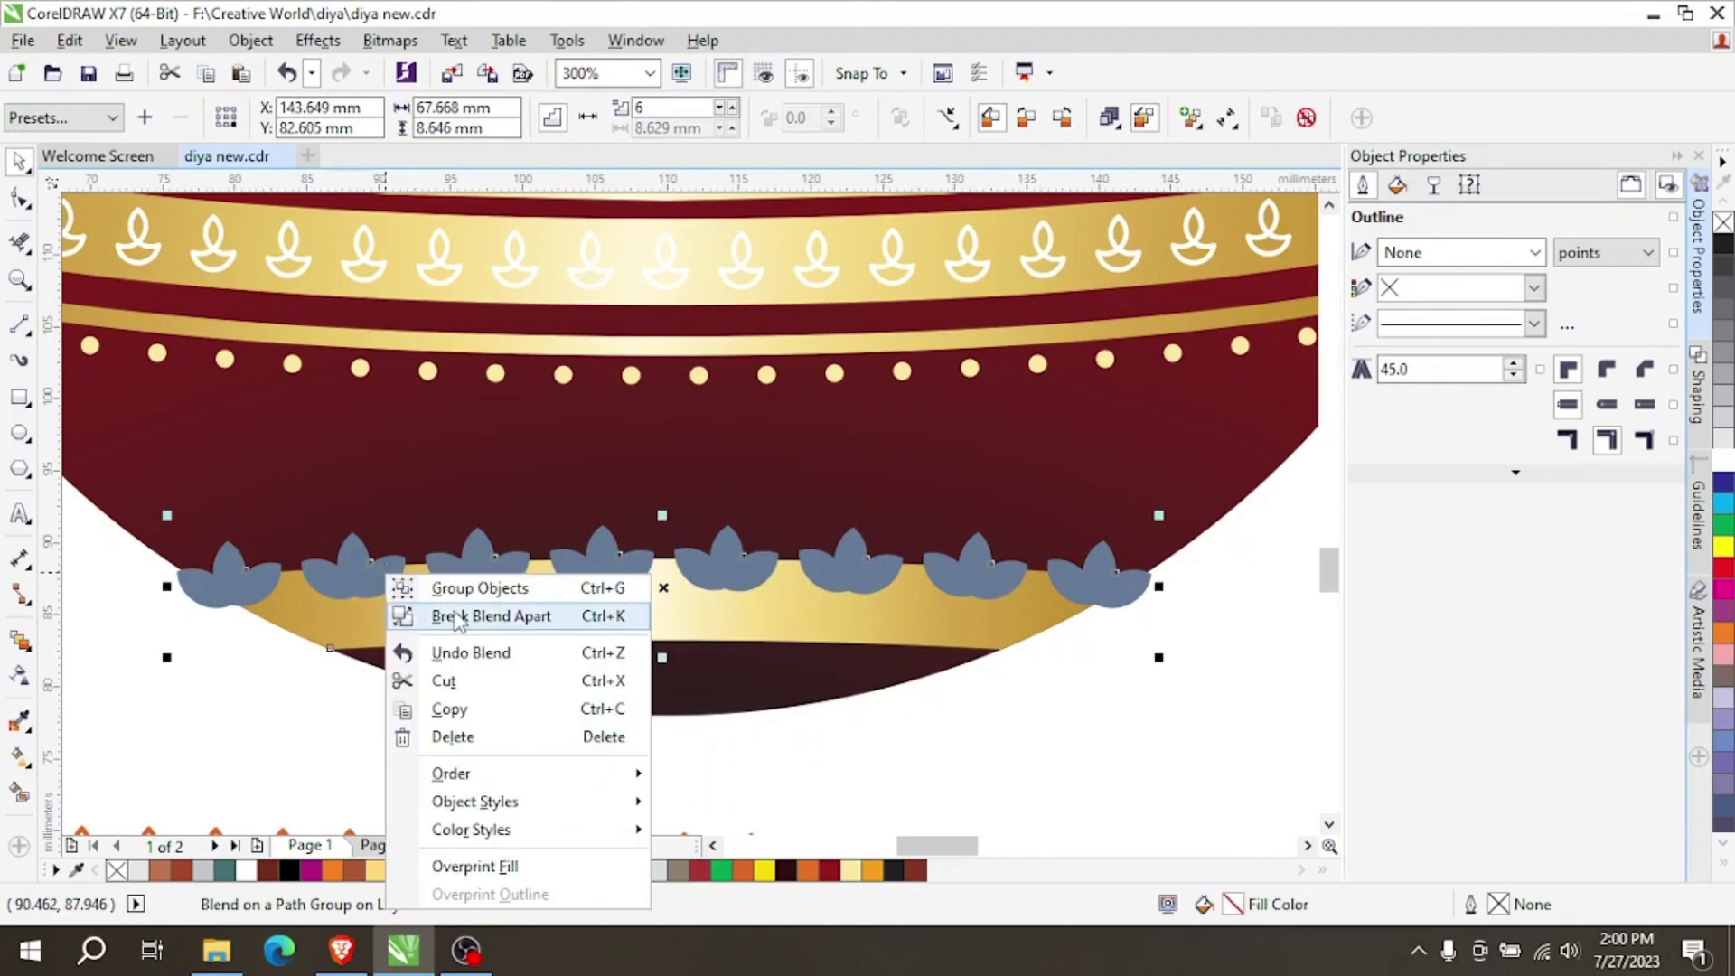
{"action": "left_click", "coordinate": [555, 622]}
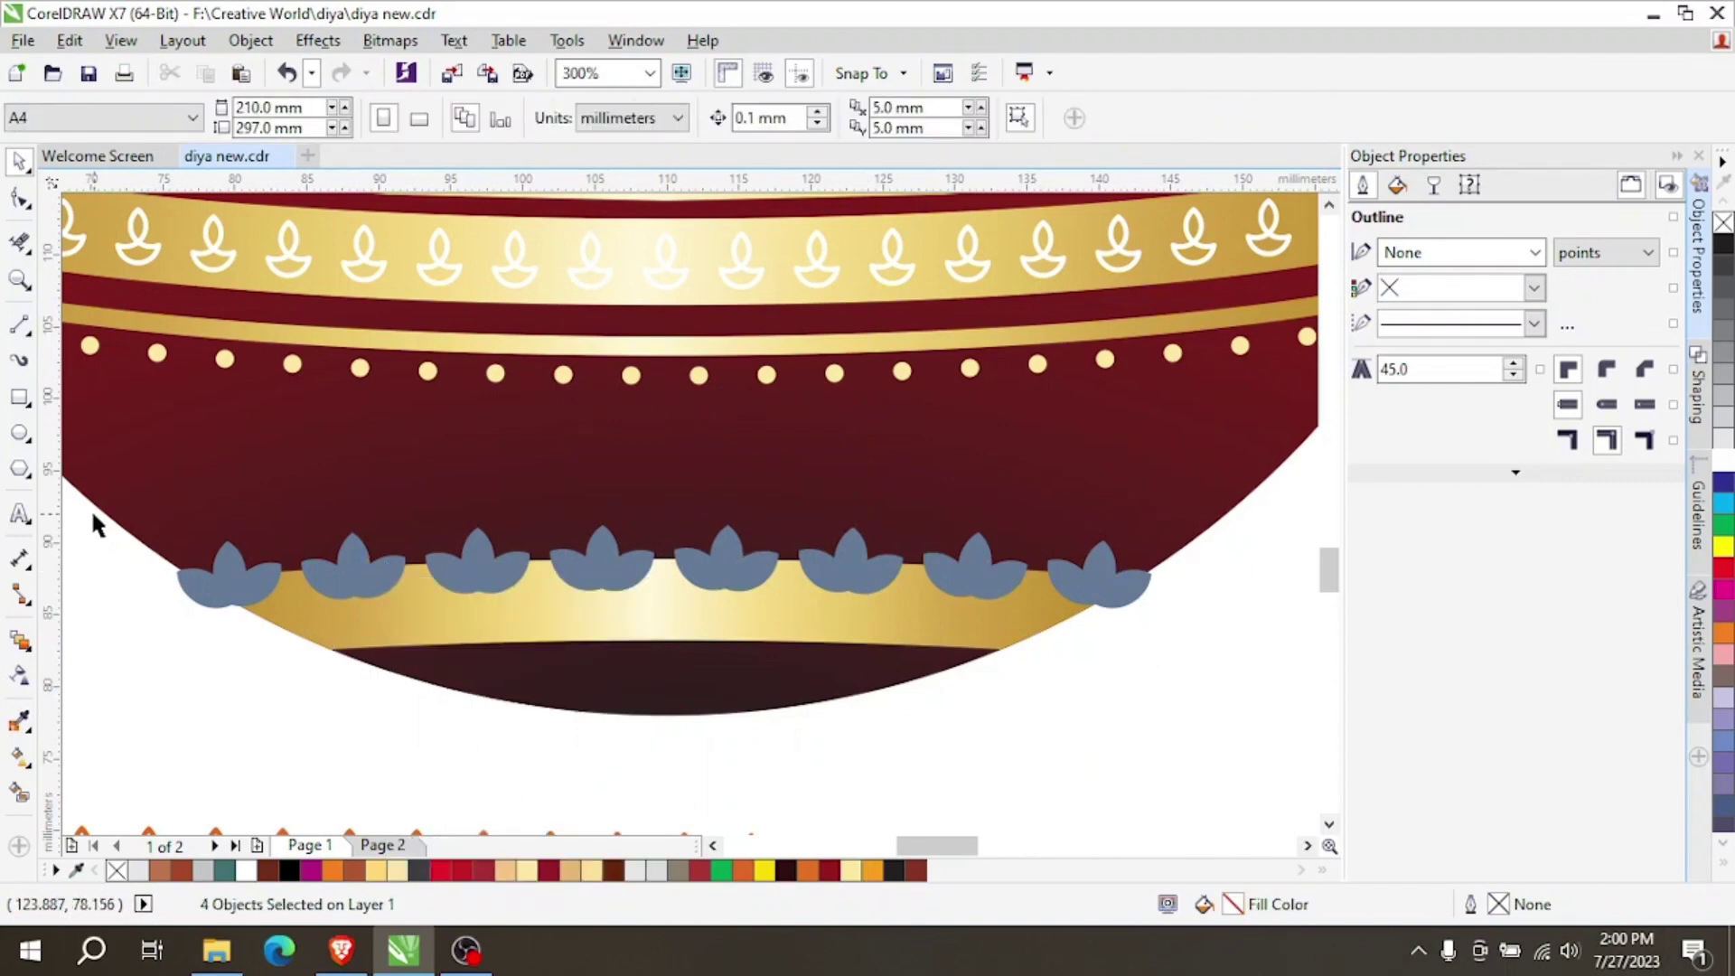
{"action": "left_click", "coordinate": [225, 554]}
{"action": "left_click", "coordinate": [865, 614]}
{"action": "left_click_drag", "start_coordinate": [865, 613], "coordinate": [926, 633]}
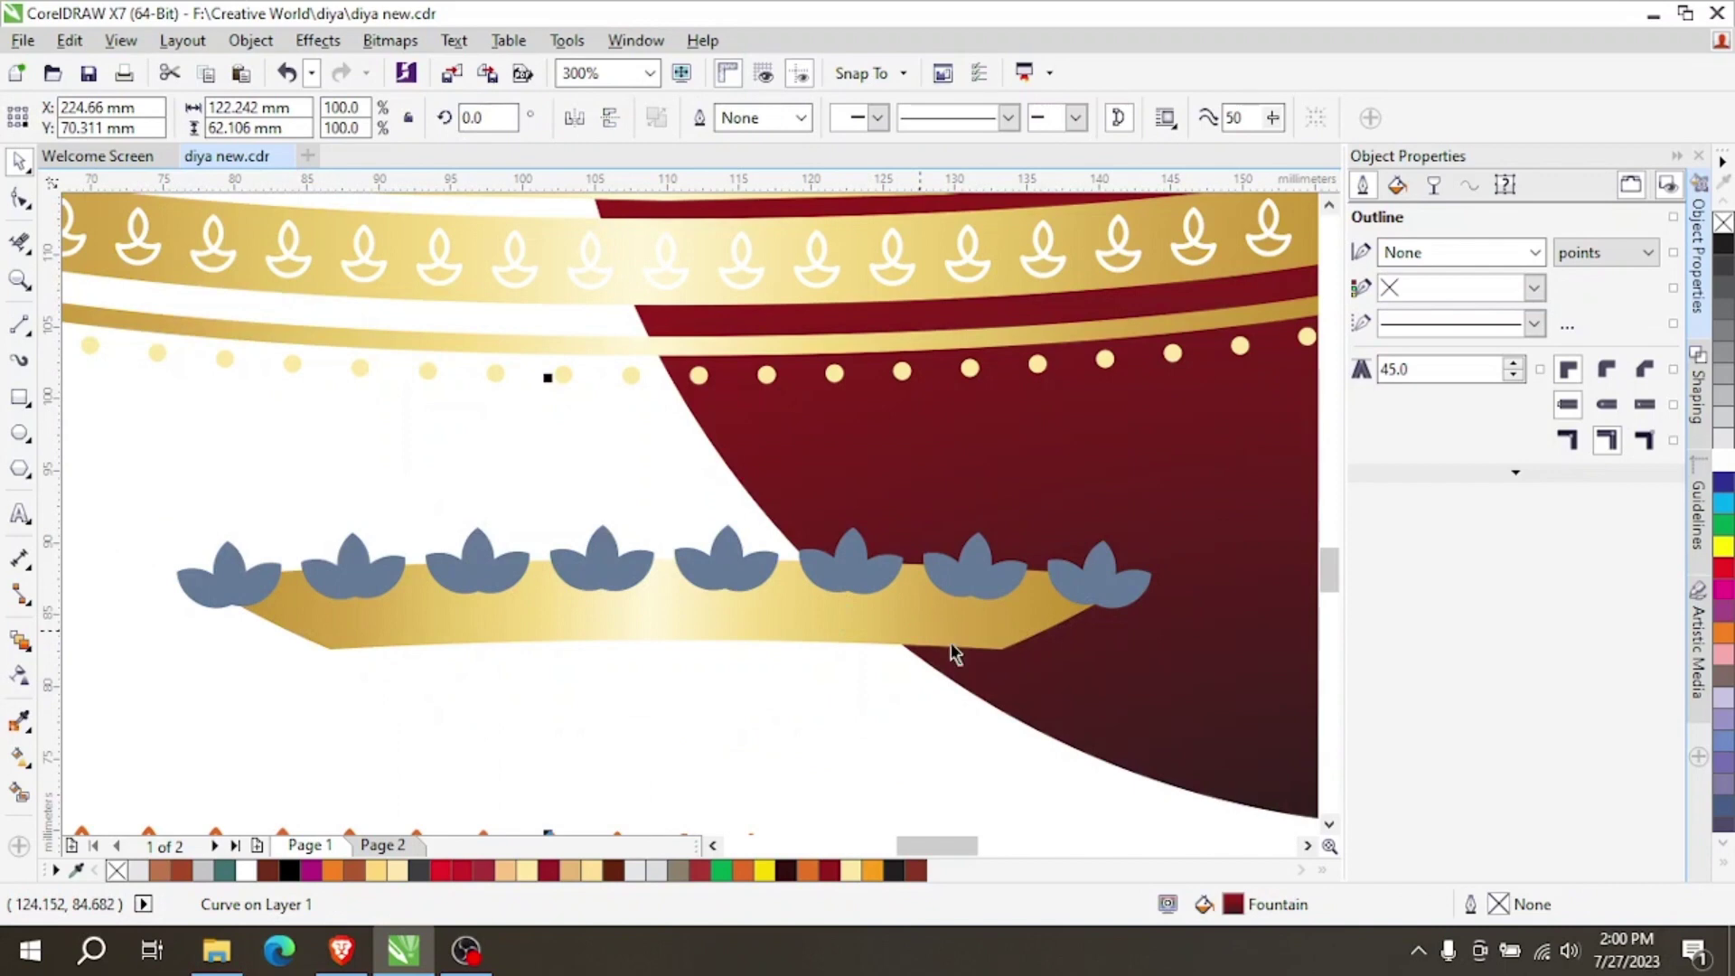
Select the whole row of lotuses and move it up to sit just above the lower gold band.
{"action": "left_click", "coordinate": [1238, 664]}
{"action": "left_click_drag", "start_coordinate": [1239, 664], "coordinate": [181, 507]}
{"action": "left_click_drag", "start_coordinate": [726, 575], "coordinate": [740, 500]}
Fill the row of lotuses with the pale yellow C2 M5 Y44 K0.
{"action": "scroll", "coordinate": [714, 533], "scroll_direction": "down", "scroll_amount": 2}
{"action": "scroll", "coordinate": [683, 515], "scroll_direction": "up", "scroll_amount": 4}
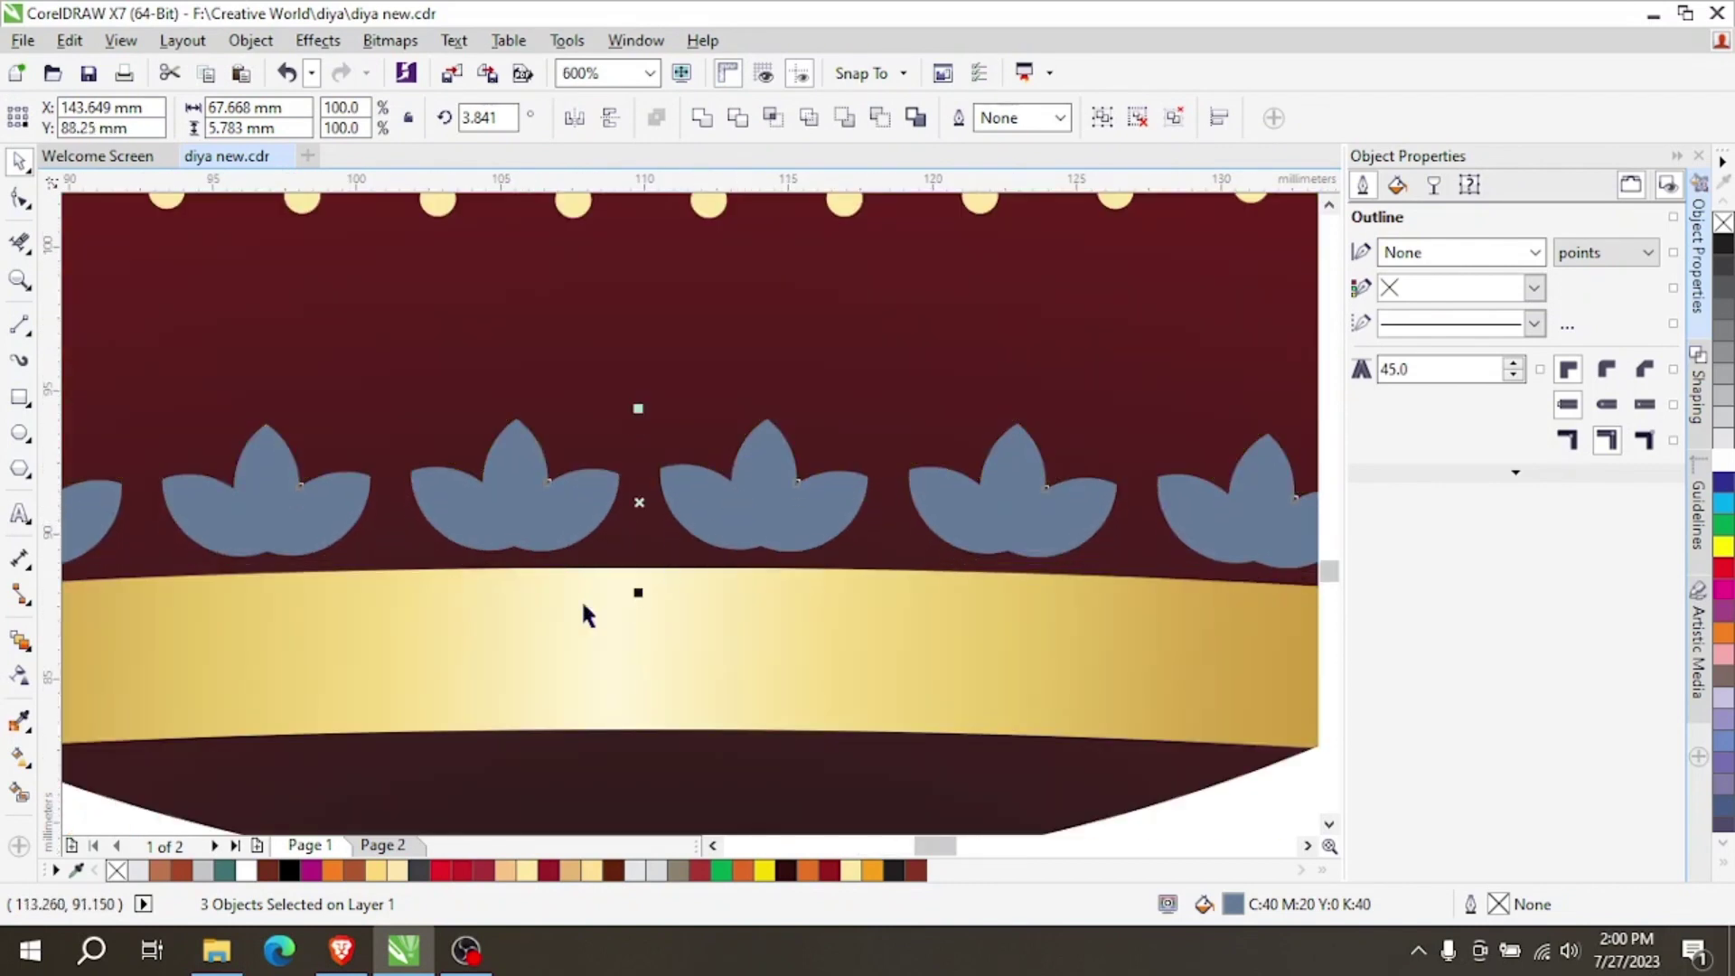
{"action": "left_click", "coordinate": [850, 874]}
{"action": "scroll", "coordinate": [666, 490], "scroll_direction": "down", "scroll_amount": 3}
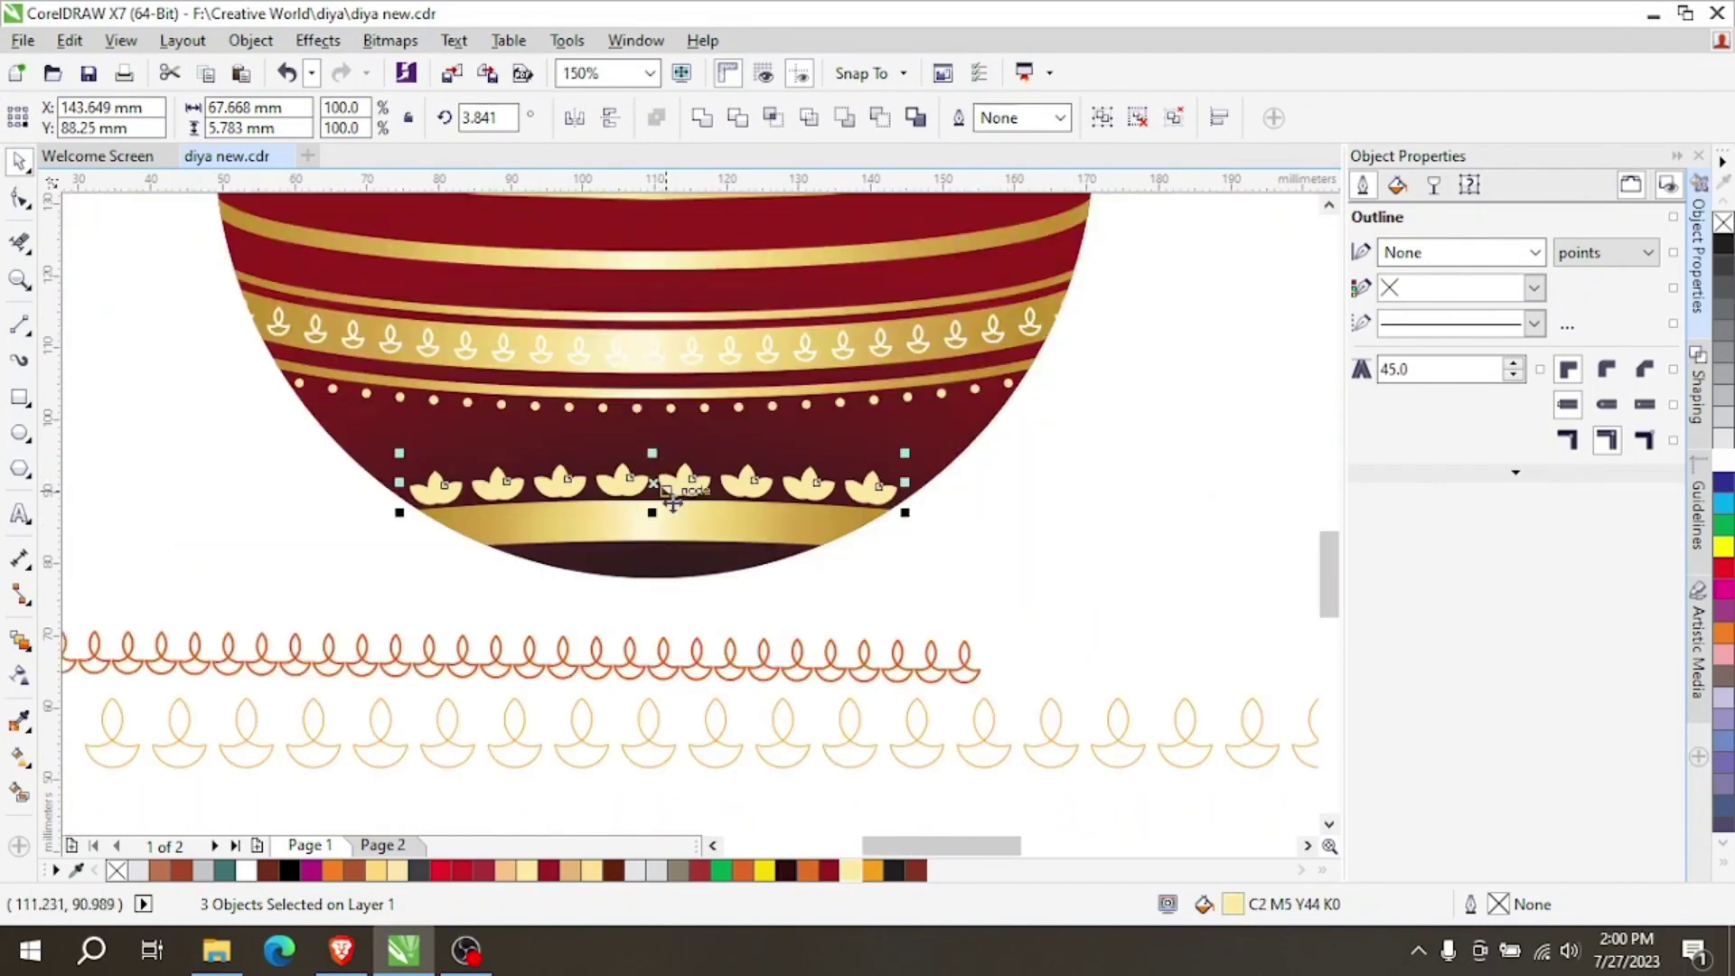
Copy the gold gradient fill of the lower gold band onto the row of lotuses.
{"action": "scroll", "coordinate": [665, 488], "scroll_direction": "up", "scroll_amount": 3}
{"action": "scroll", "coordinate": [668, 488], "scroll_direction": "down", "scroll_amount": 3}
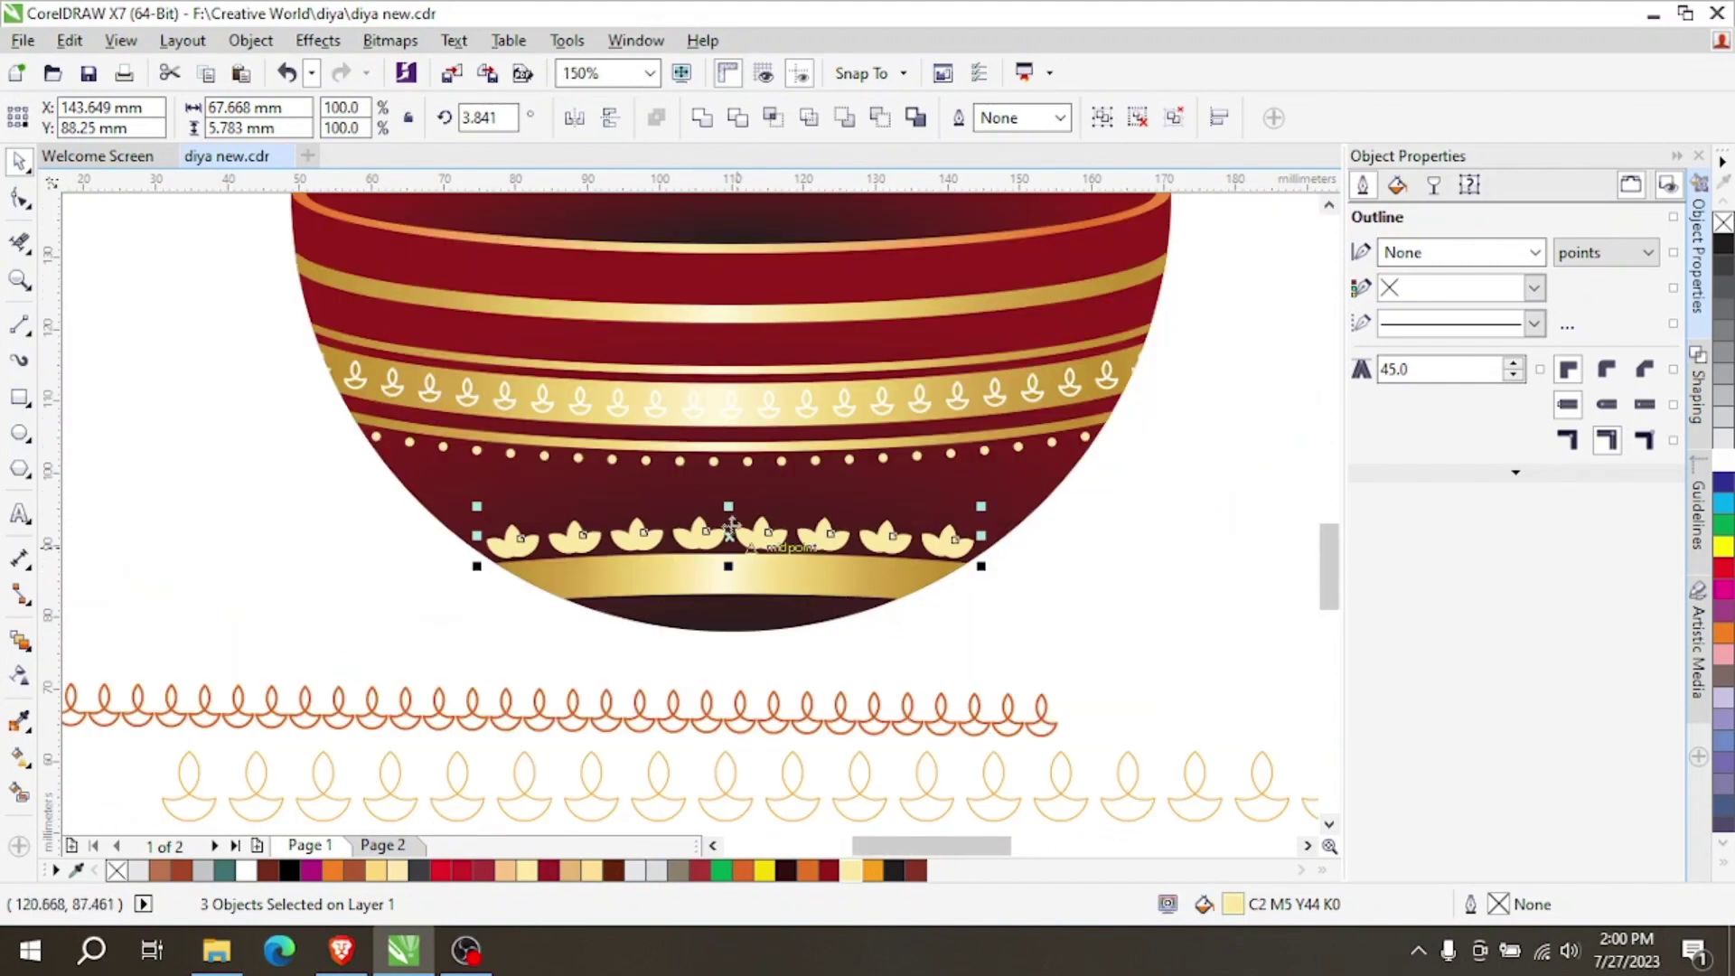
{"action": "scroll", "coordinate": [723, 519], "scroll_direction": "up", "scroll_amount": 2}
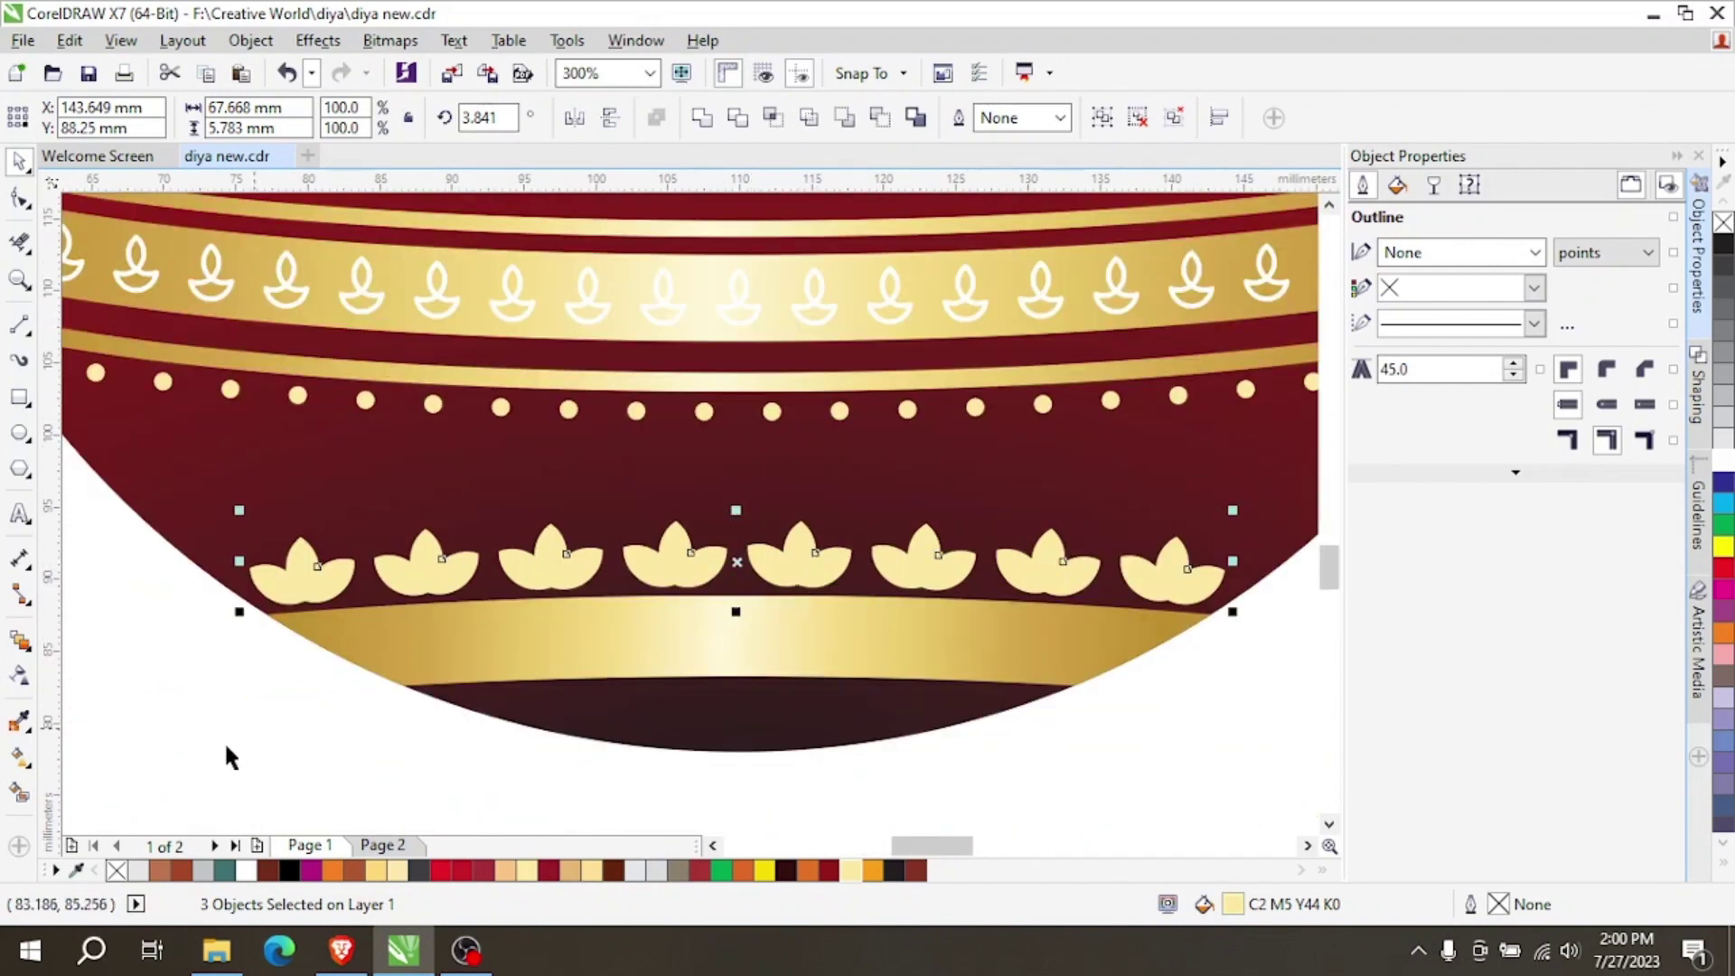
{"action": "left_click", "coordinate": [18, 759]}
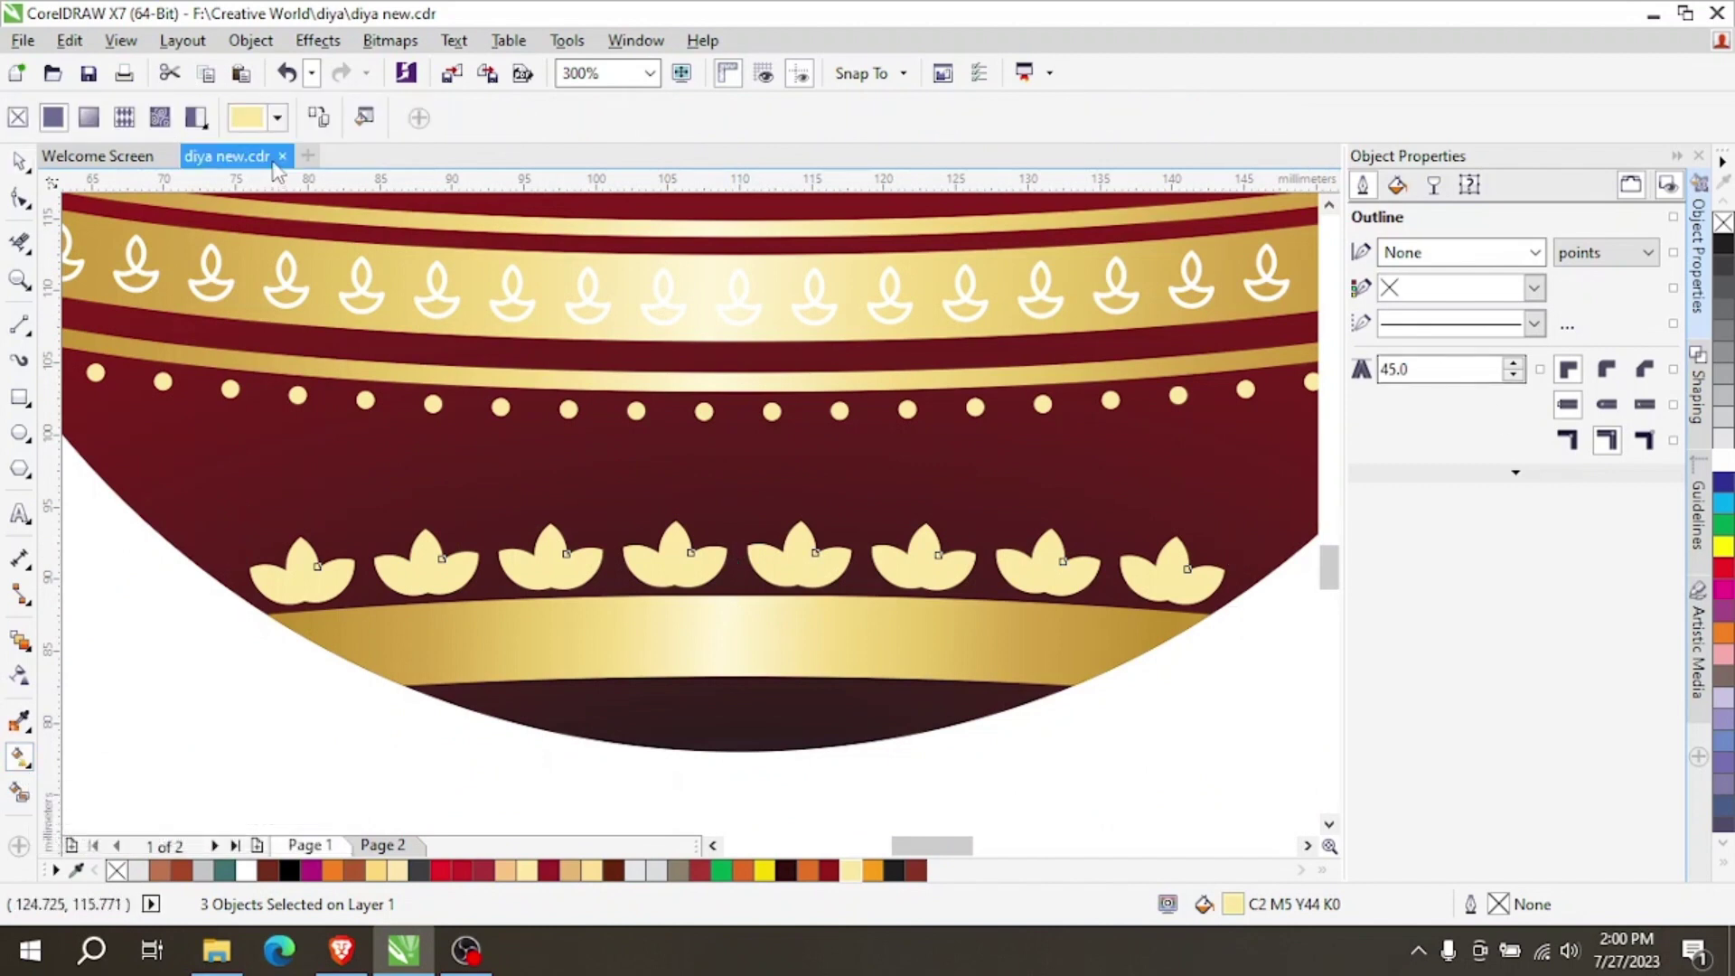
{"action": "left_click", "coordinate": [318, 120]}
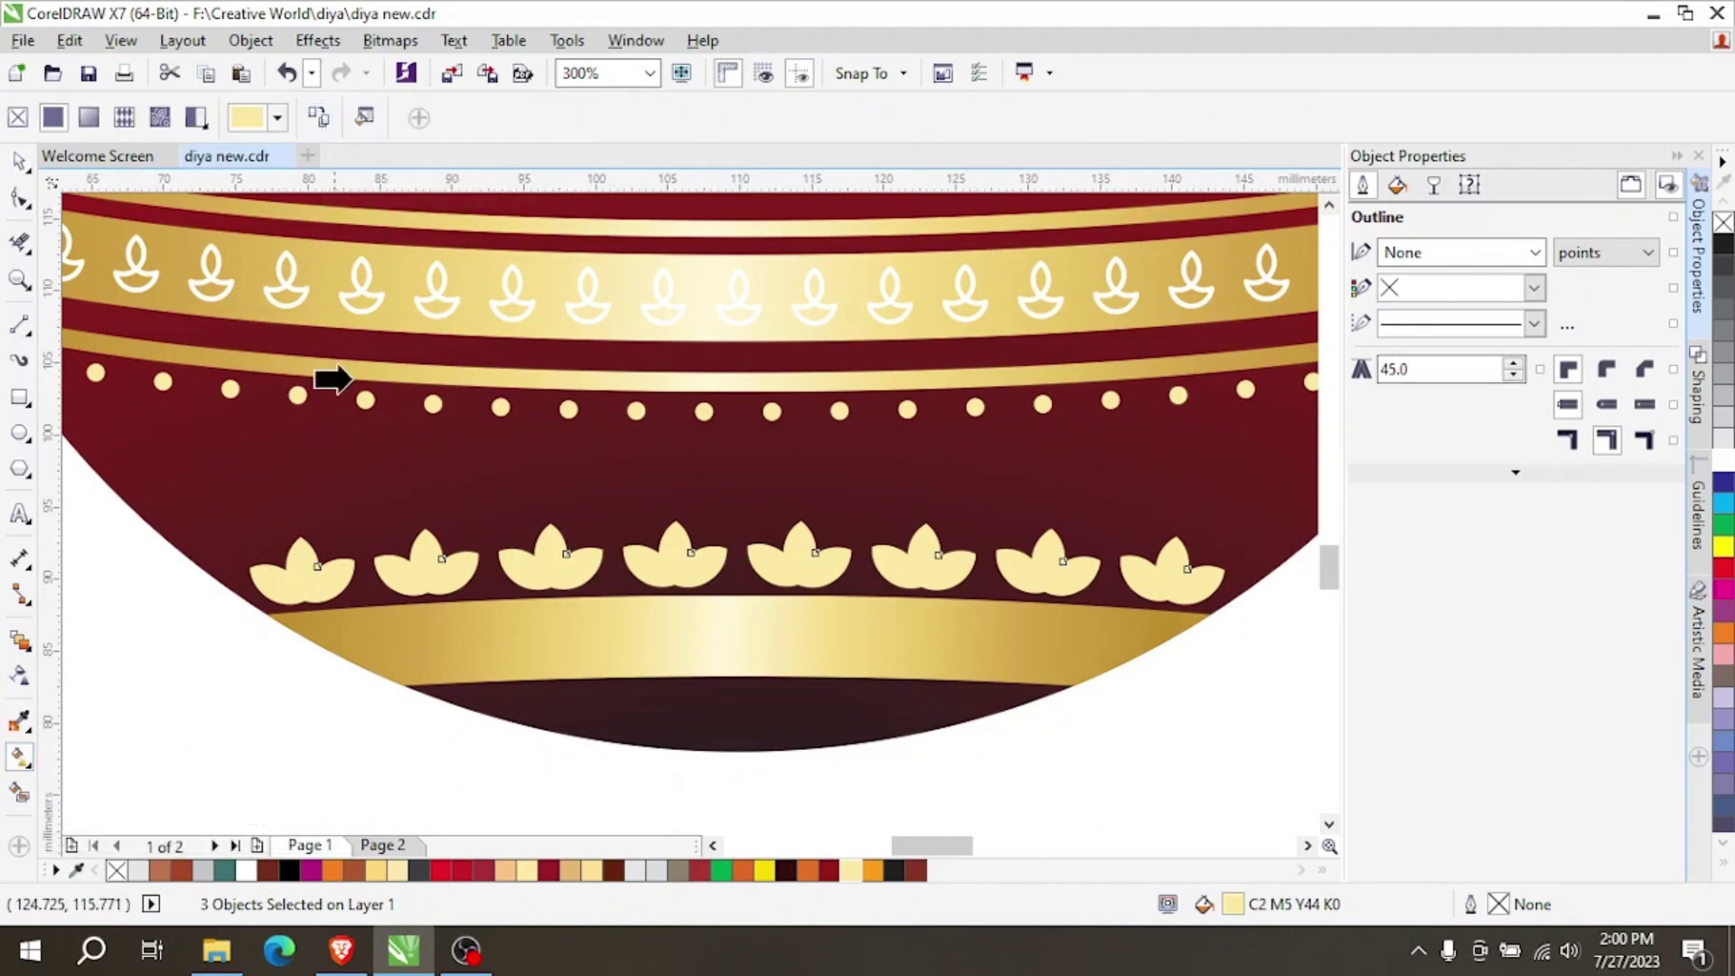
{"action": "left_click", "coordinate": [508, 611]}
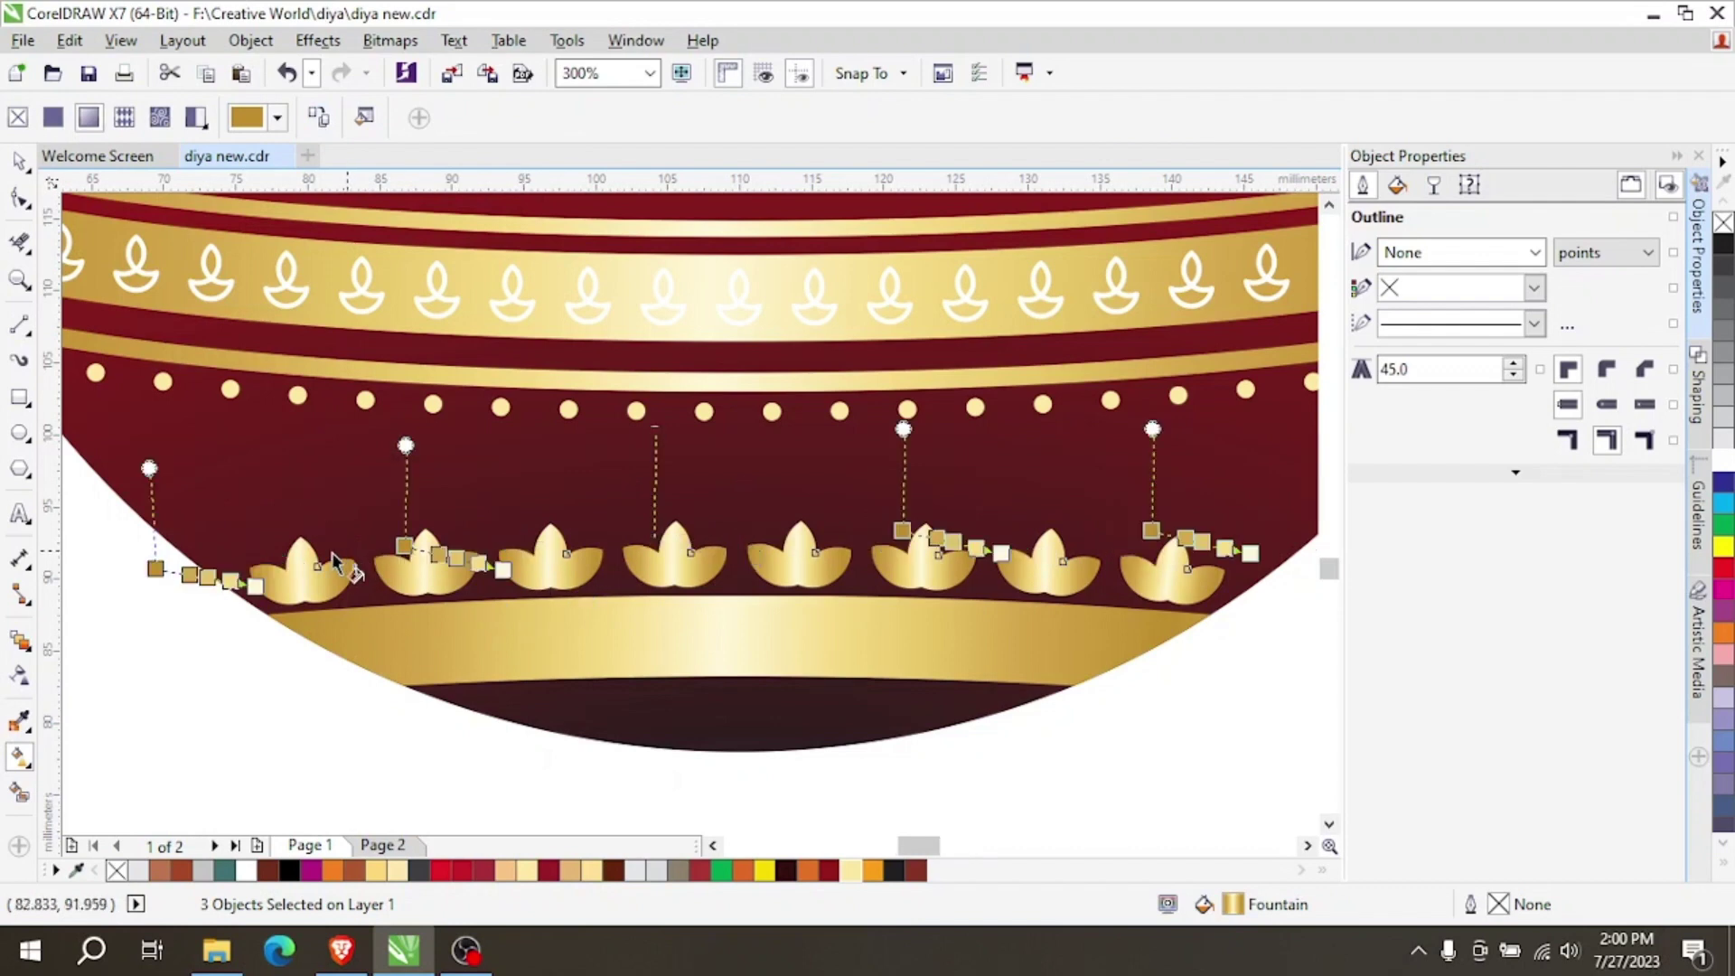
Try to shift the start of the gold gradient on the second lotus, and undo it.
{"action": "scroll", "coordinate": [362, 553], "scroll_direction": "up", "scroll_amount": 2}
{"action": "left_click_drag", "start_coordinate": [436, 540], "coordinate": [382, 544]}
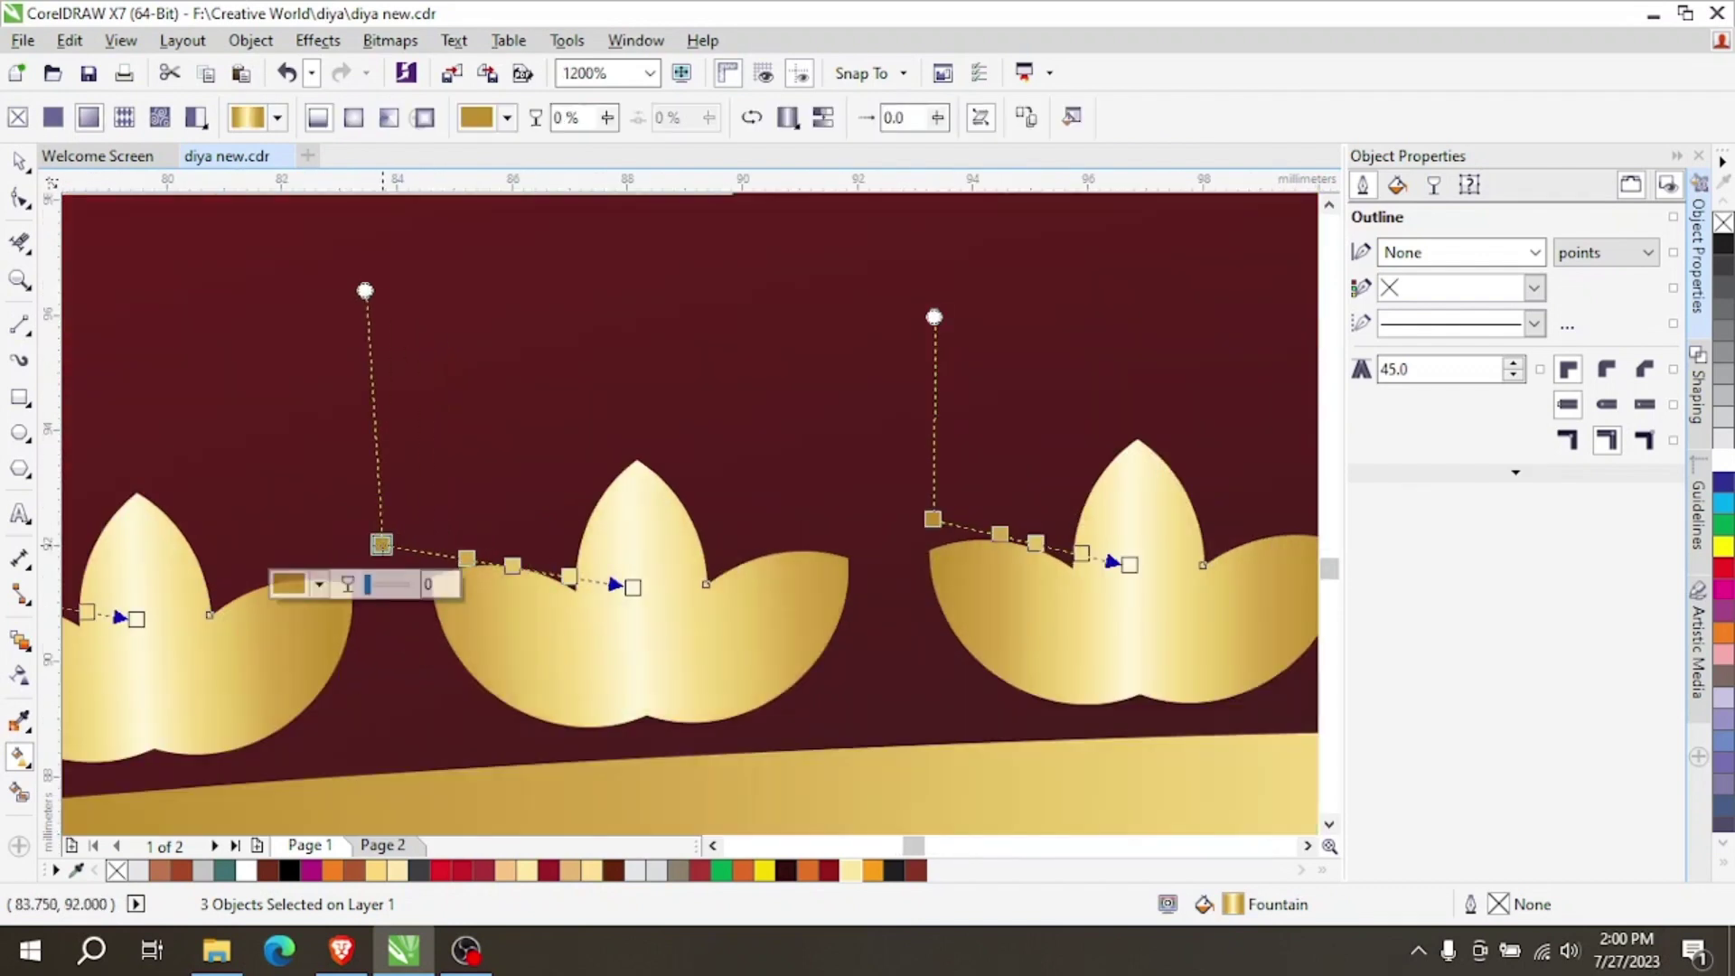
{"action": "scroll", "coordinate": [321, 472], "scroll_direction": "down", "scroll_amount": 2}
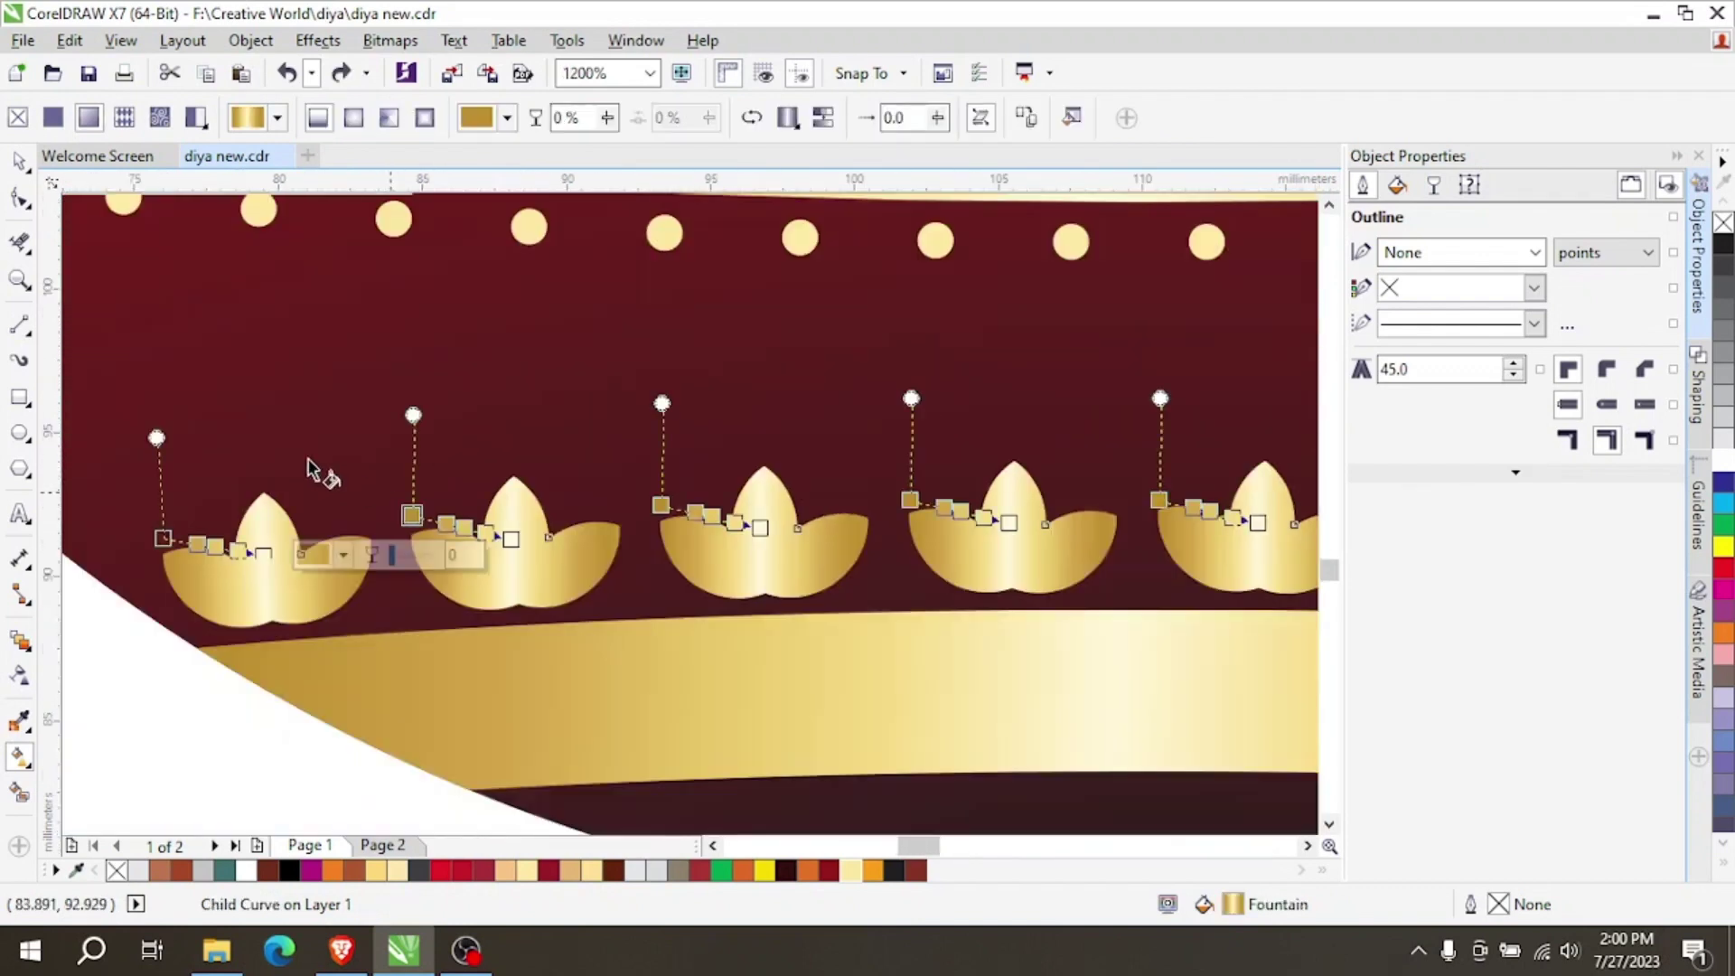
{"action": "left_click", "coordinate": [20, 161]}
{"action": "left_click", "coordinate": [182, 679]}
Examine the decorated bowl as a whole and up close, including the gold lotus row and bands.
{"action": "scroll", "coordinate": [456, 641], "scroll_direction": "down", "scroll_amount": 1}
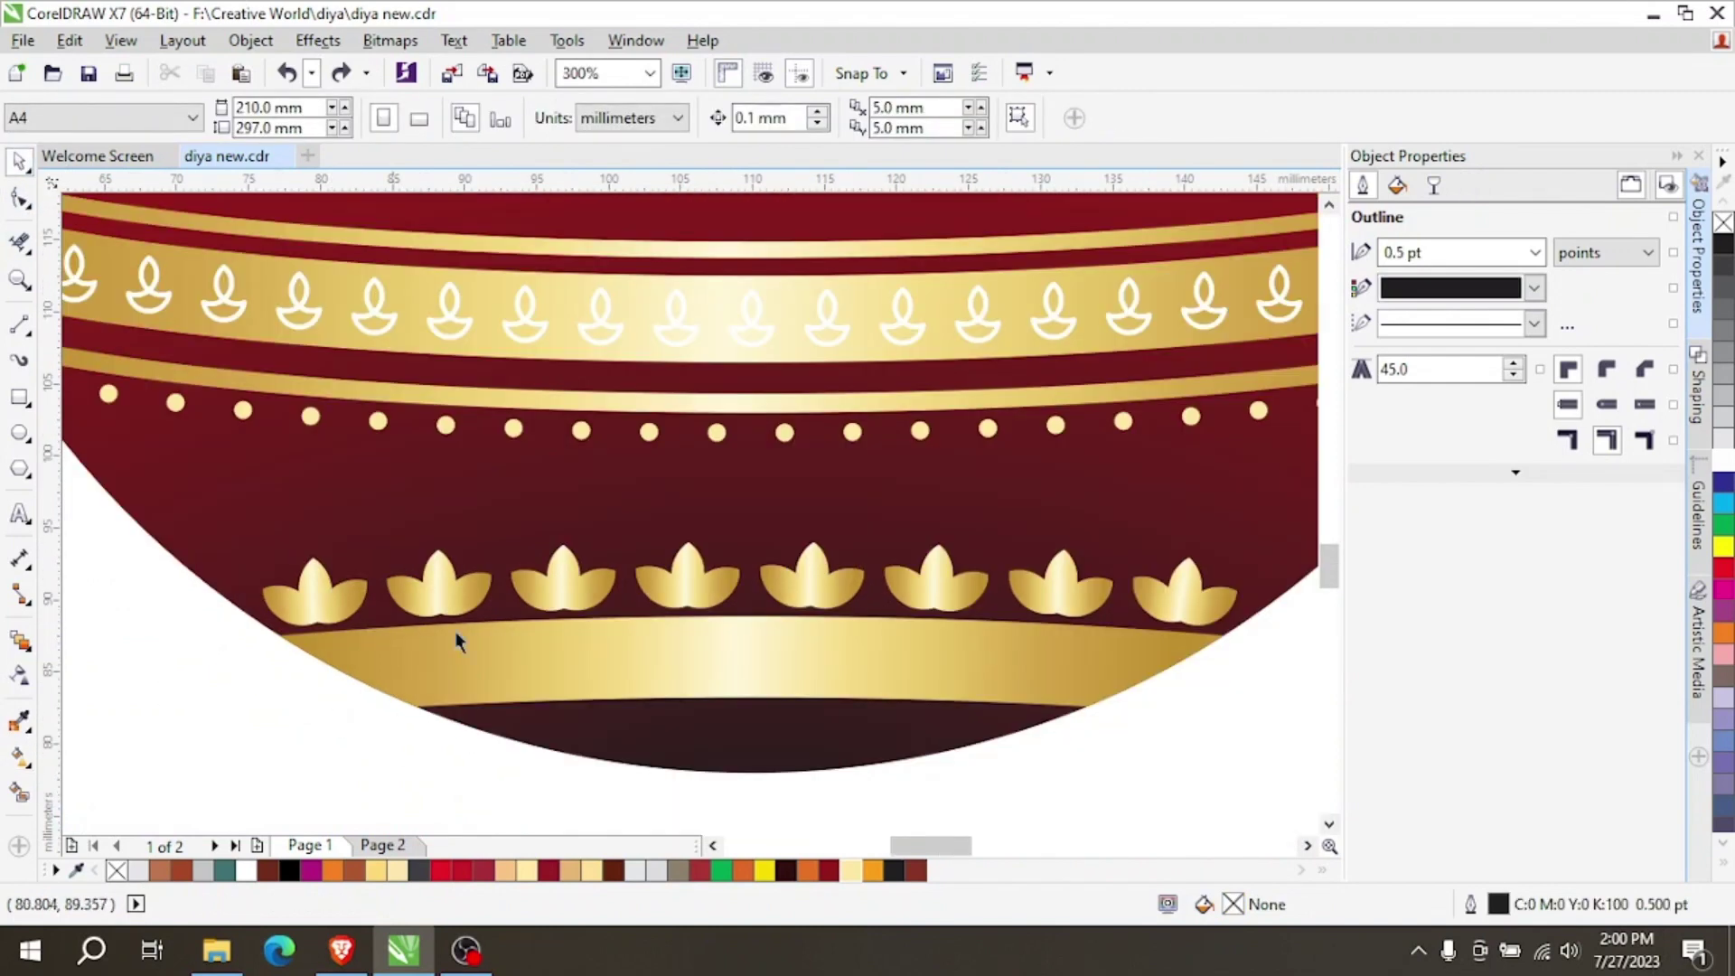
{"action": "scroll", "coordinate": [888, 680], "scroll_direction": "down", "scroll_amount": 2}
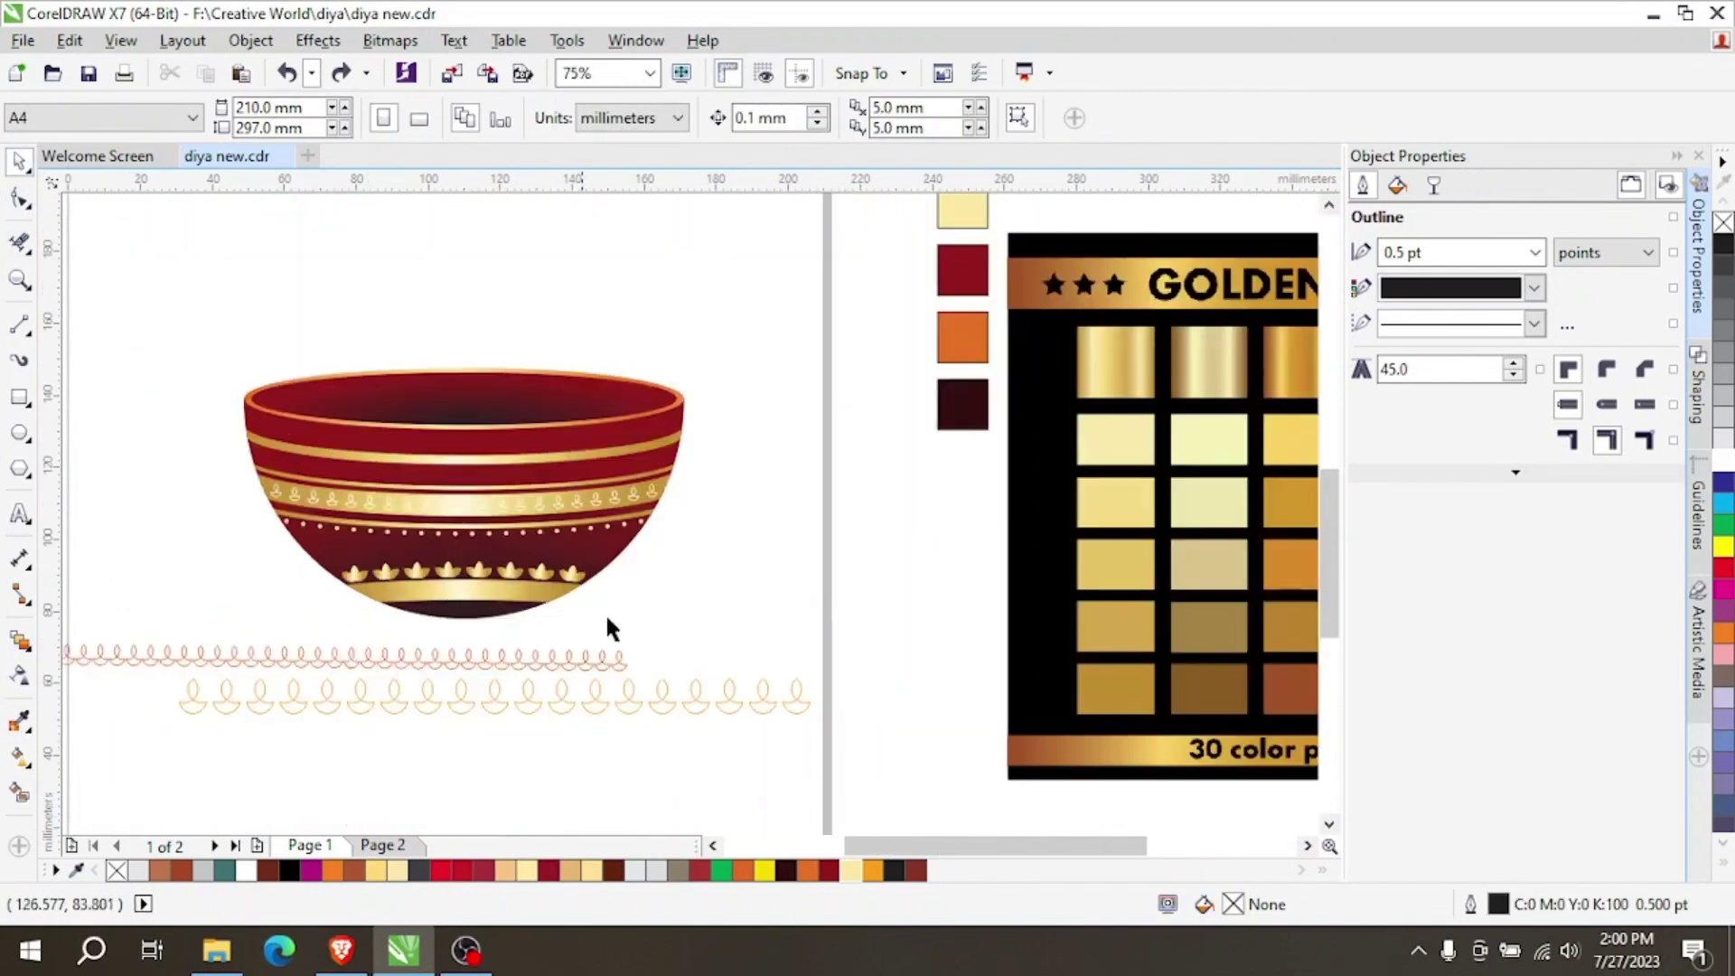
{"action": "scroll", "coordinate": [438, 533], "scroll_direction": "up", "scroll_amount": 1}
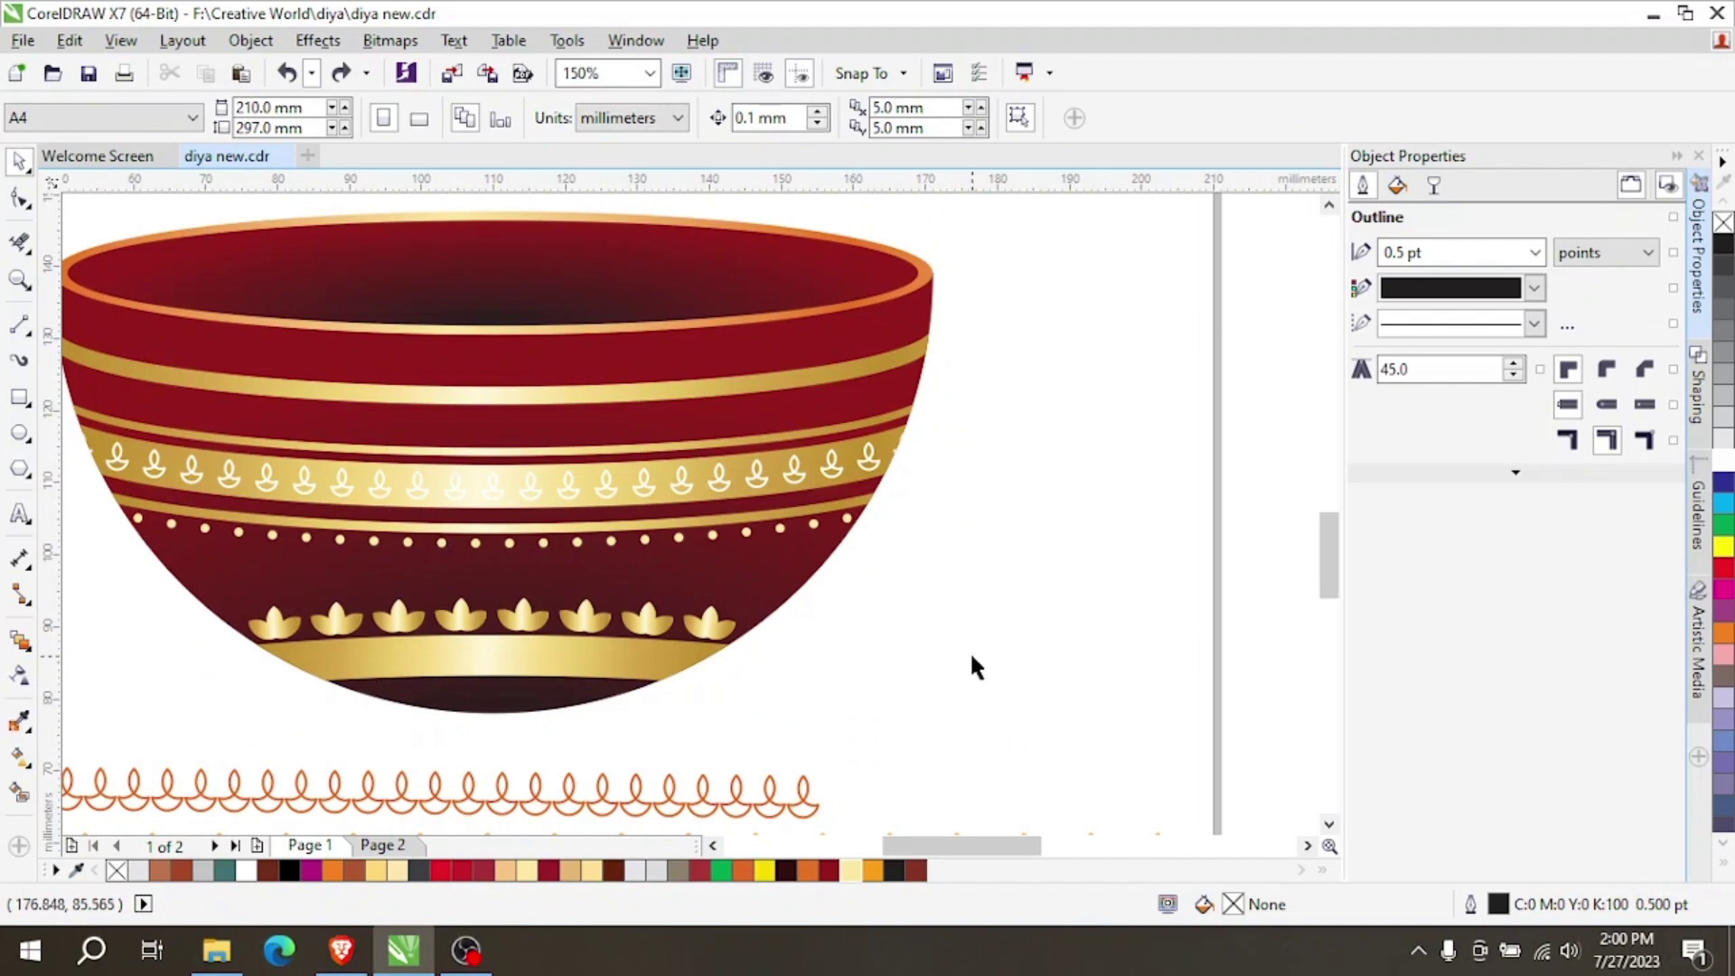
{"action": "scroll", "coordinate": [945, 569], "scroll_direction": "down", "scroll_amount": 2}
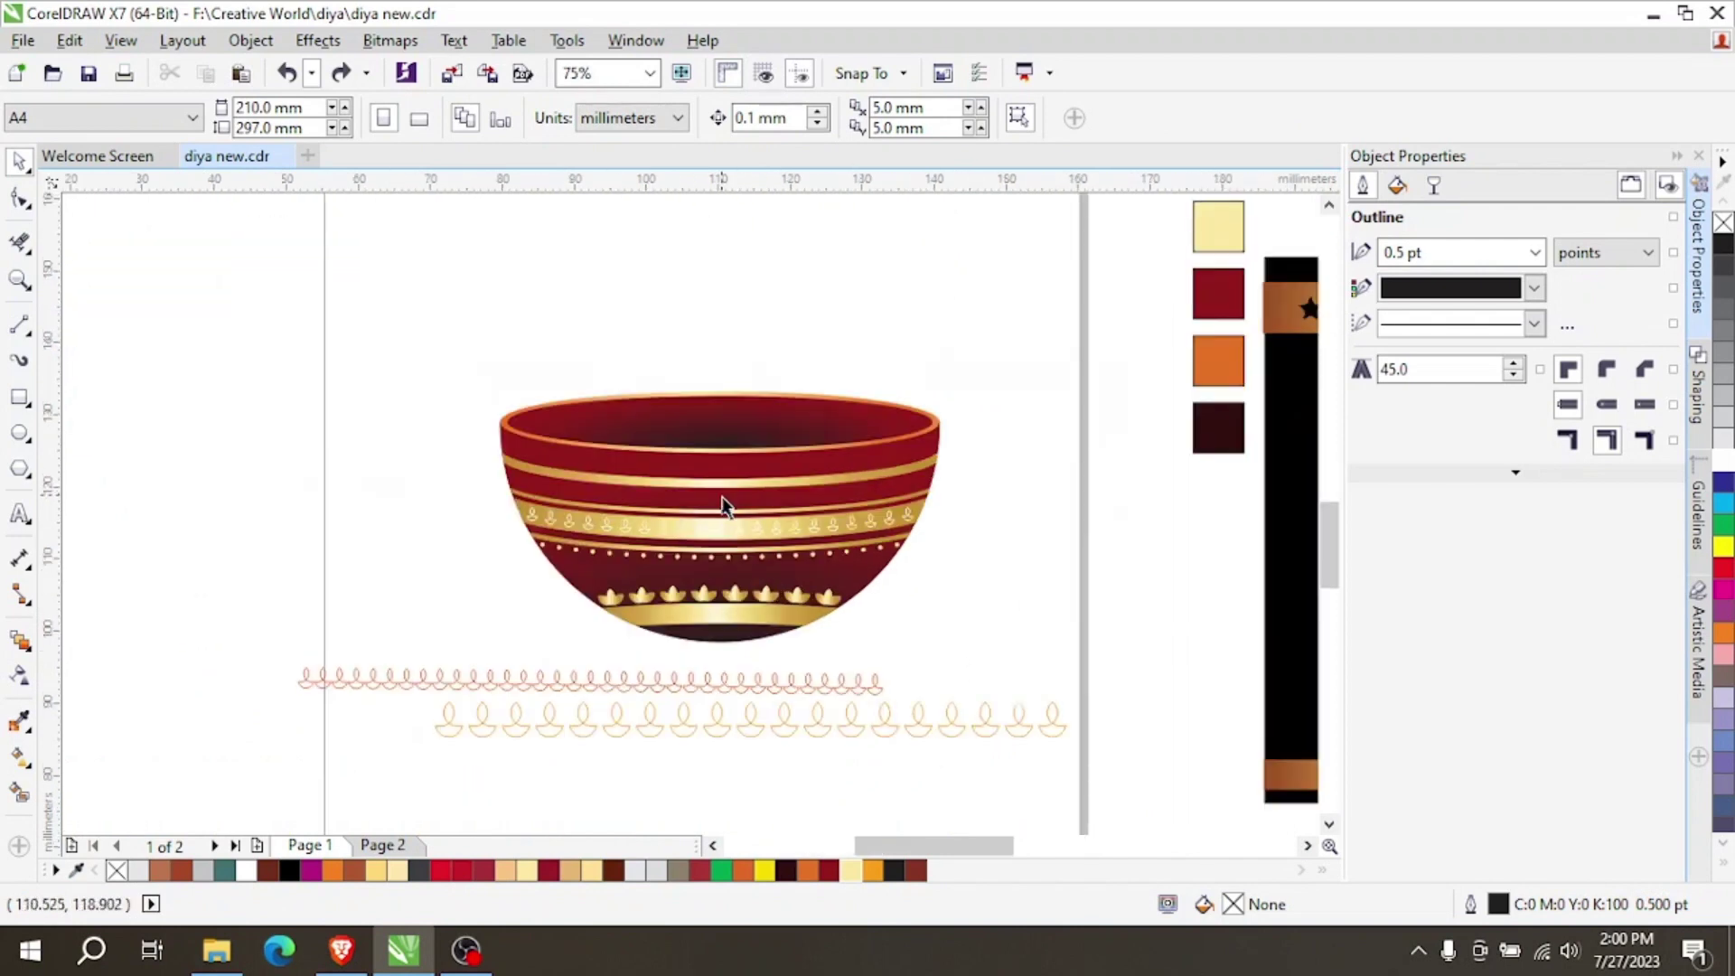
{"action": "scroll", "coordinate": [716, 493], "scroll_direction": "up", "scroll_amount": 2}
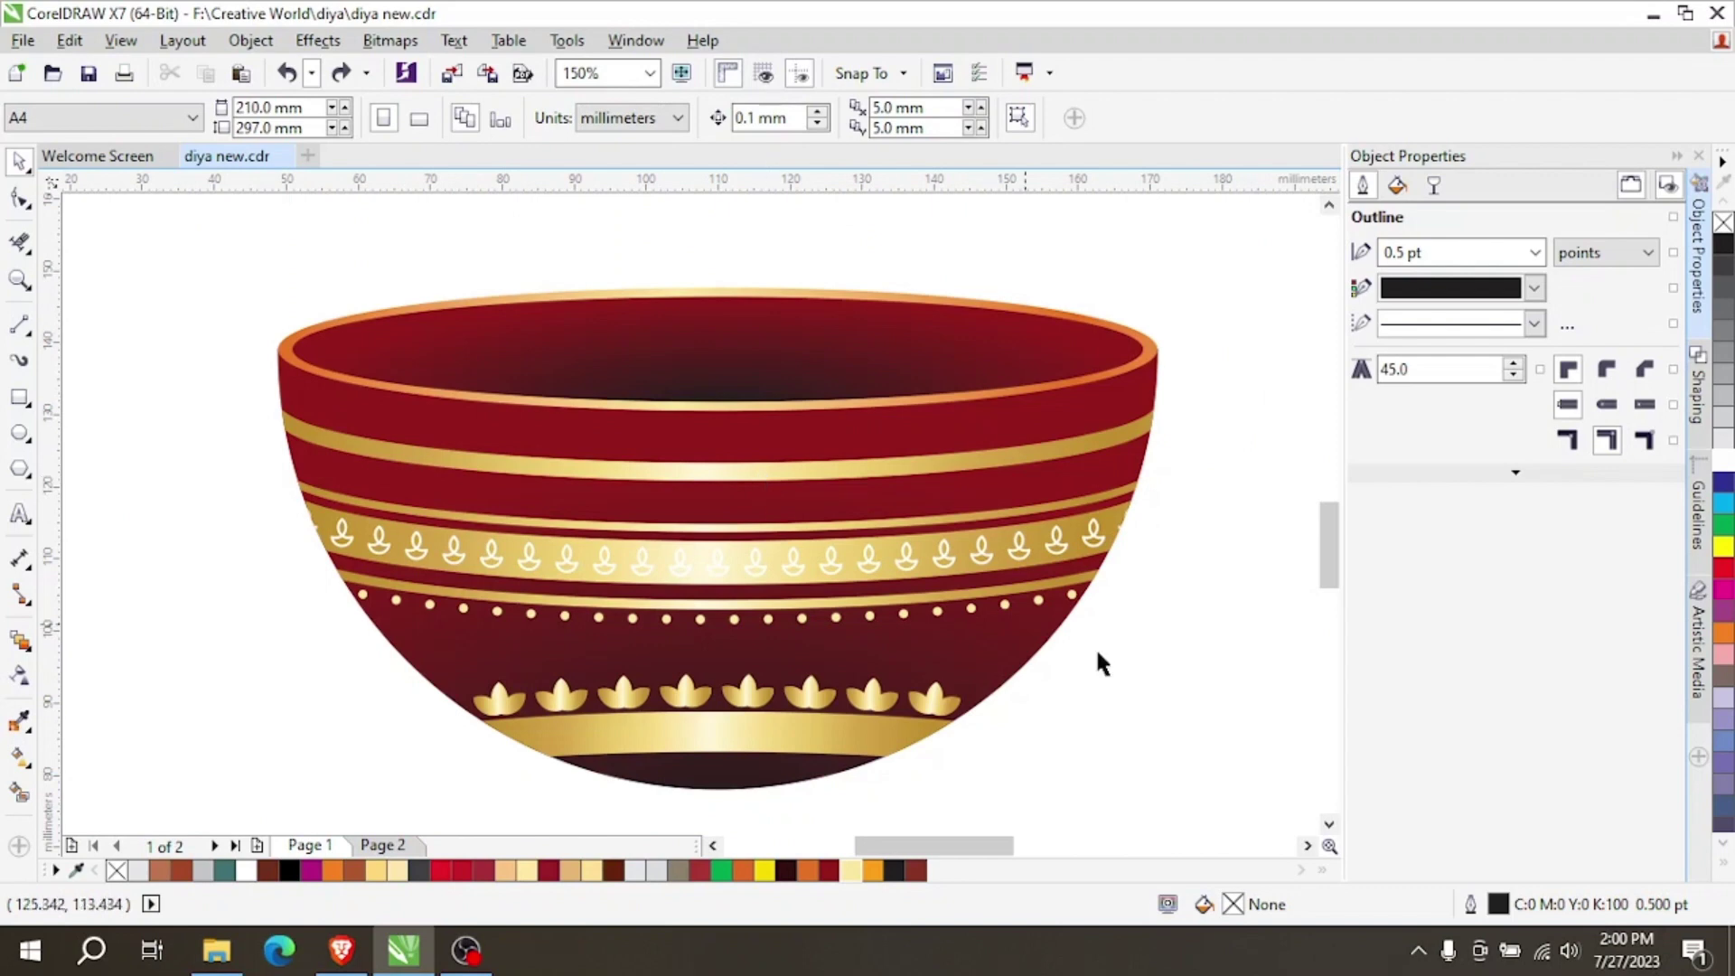
{"action": "scroll", "coordinate": [922, 586], "scroll_direction": "down", "scroll_amount": 2}
{"action": "scroll", "coordinate": [870, 603], "scroll_direction": "up", "scroll_amount": 2}
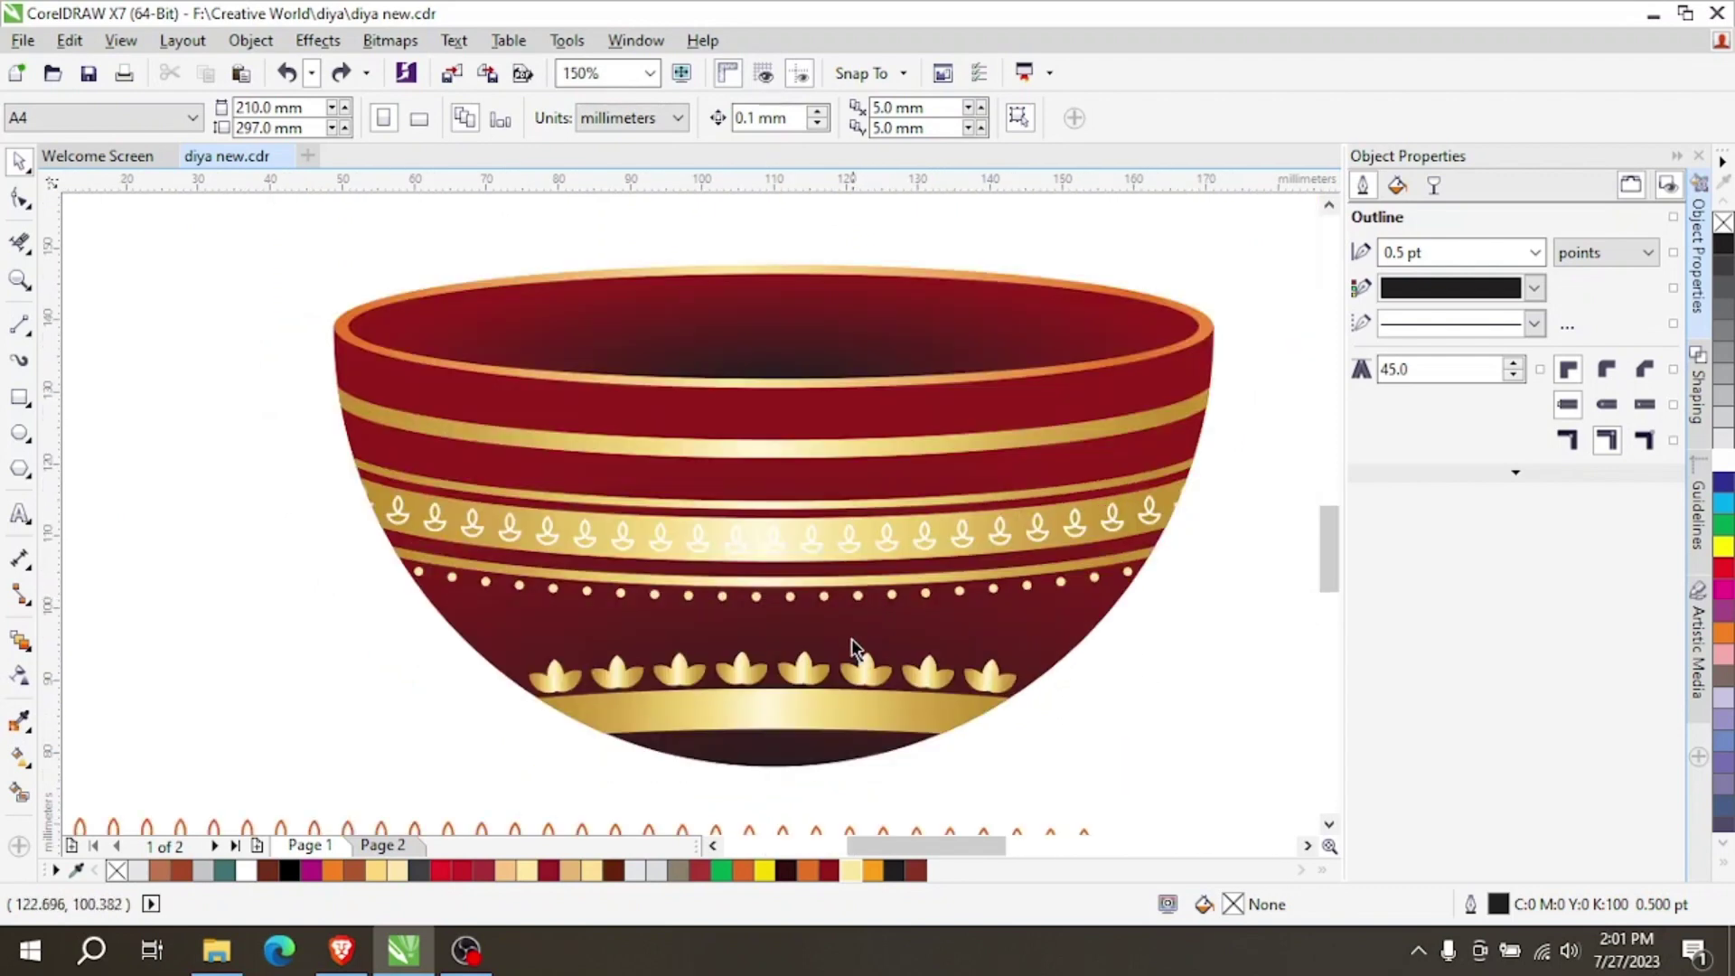
{"action": "scroll", "coordinate": [773, 682], "scroll_direction": "down", "scroll_amount": 2}
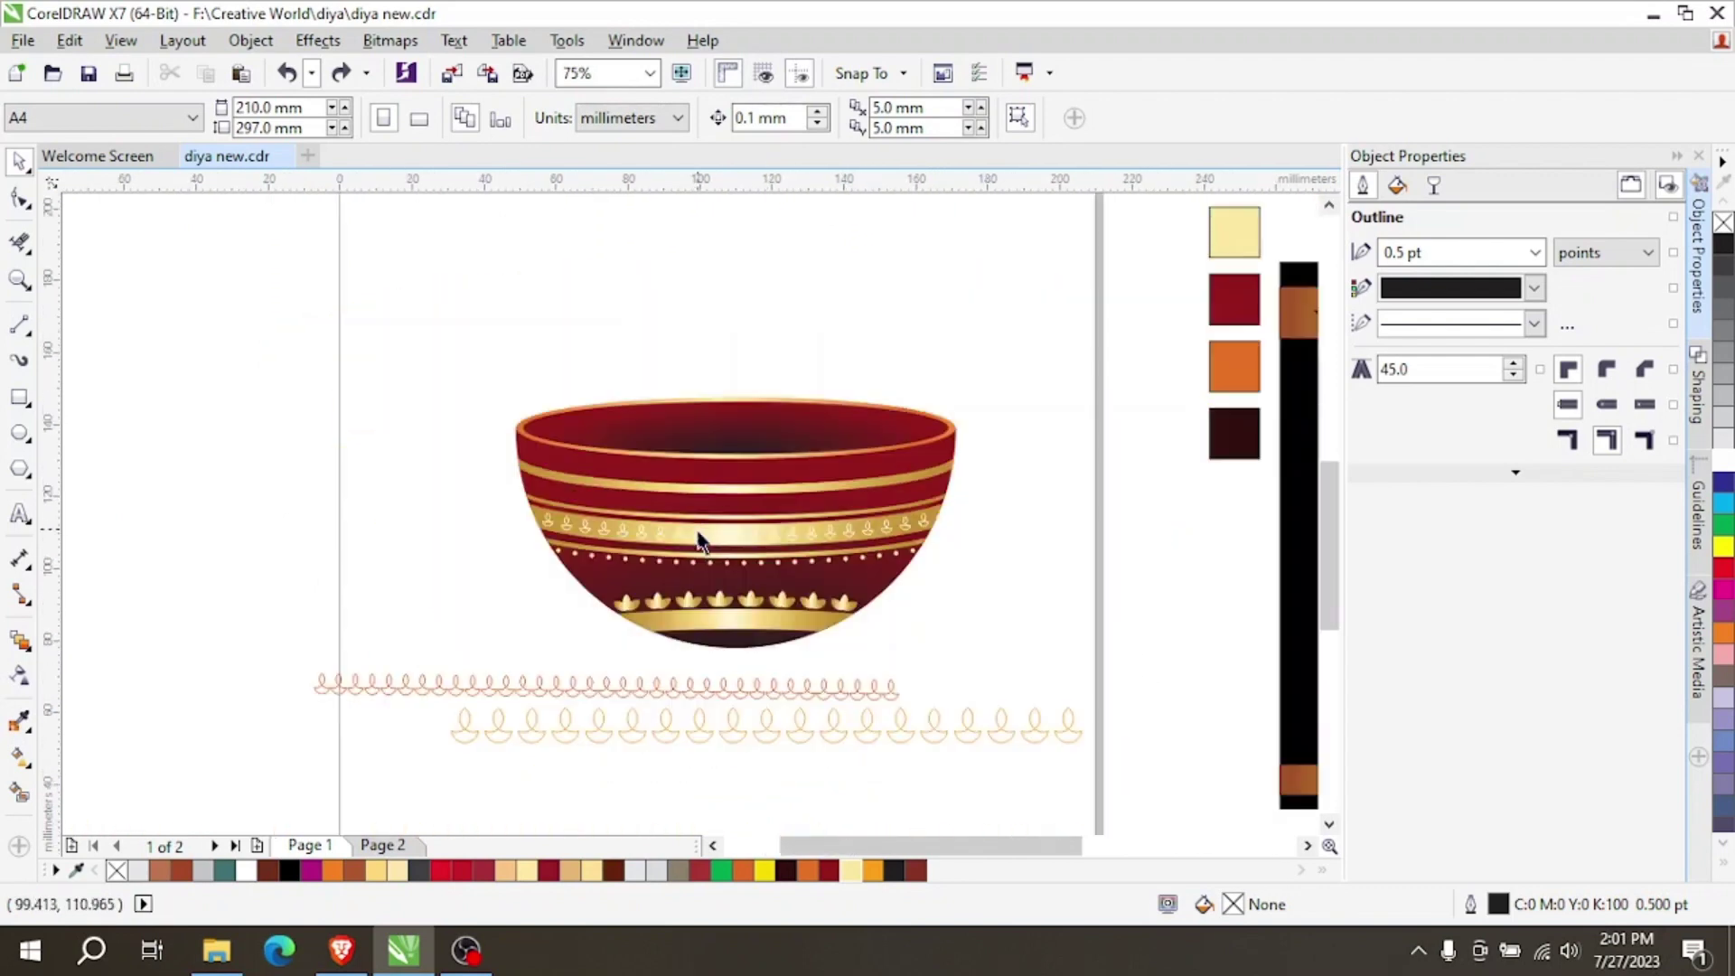
{"action": "scroll", "coordinate": [443, 439], "scroll_direction": "up", "scroll_amount": 1}
{"action": "scroll", "coordinate": [578, 562], "scroll_direction": "down", "scroll_amount": 1}
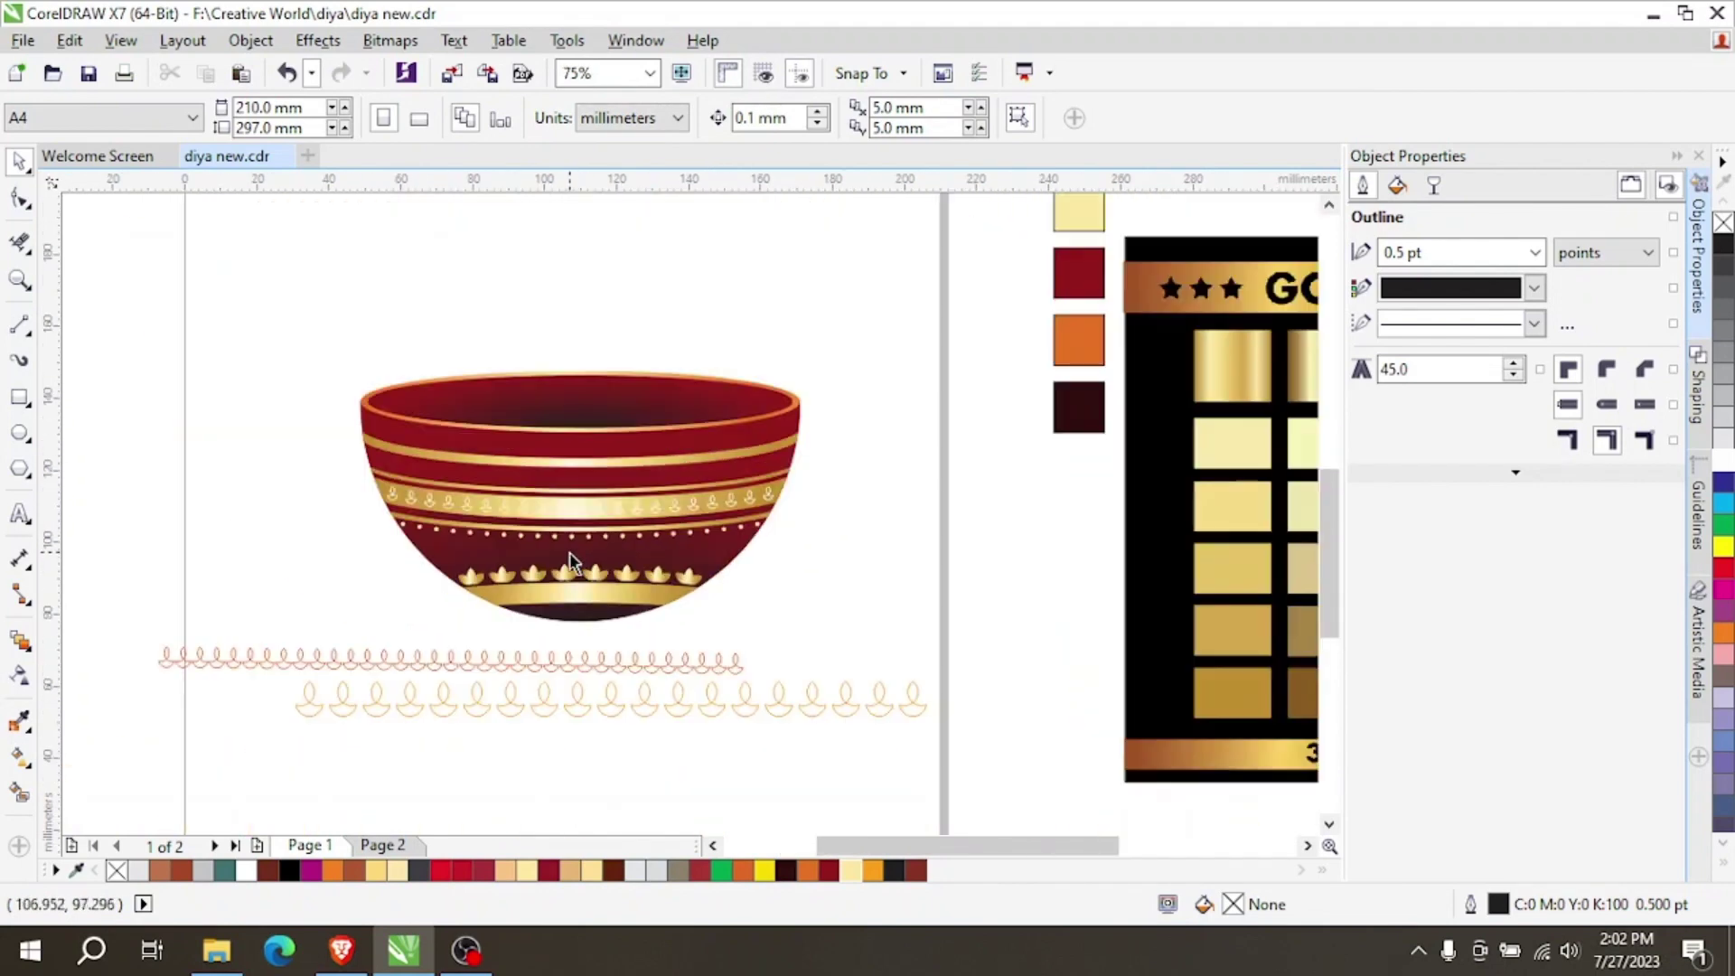
{"action": "scroll", "coordinate": [478, 432], "scroll_direction": "up", "scroll_amount": 1}
{"action": "scroll", "coordinate": [463, 452], "scroll_direction": "down", "scroll_amount": 1}
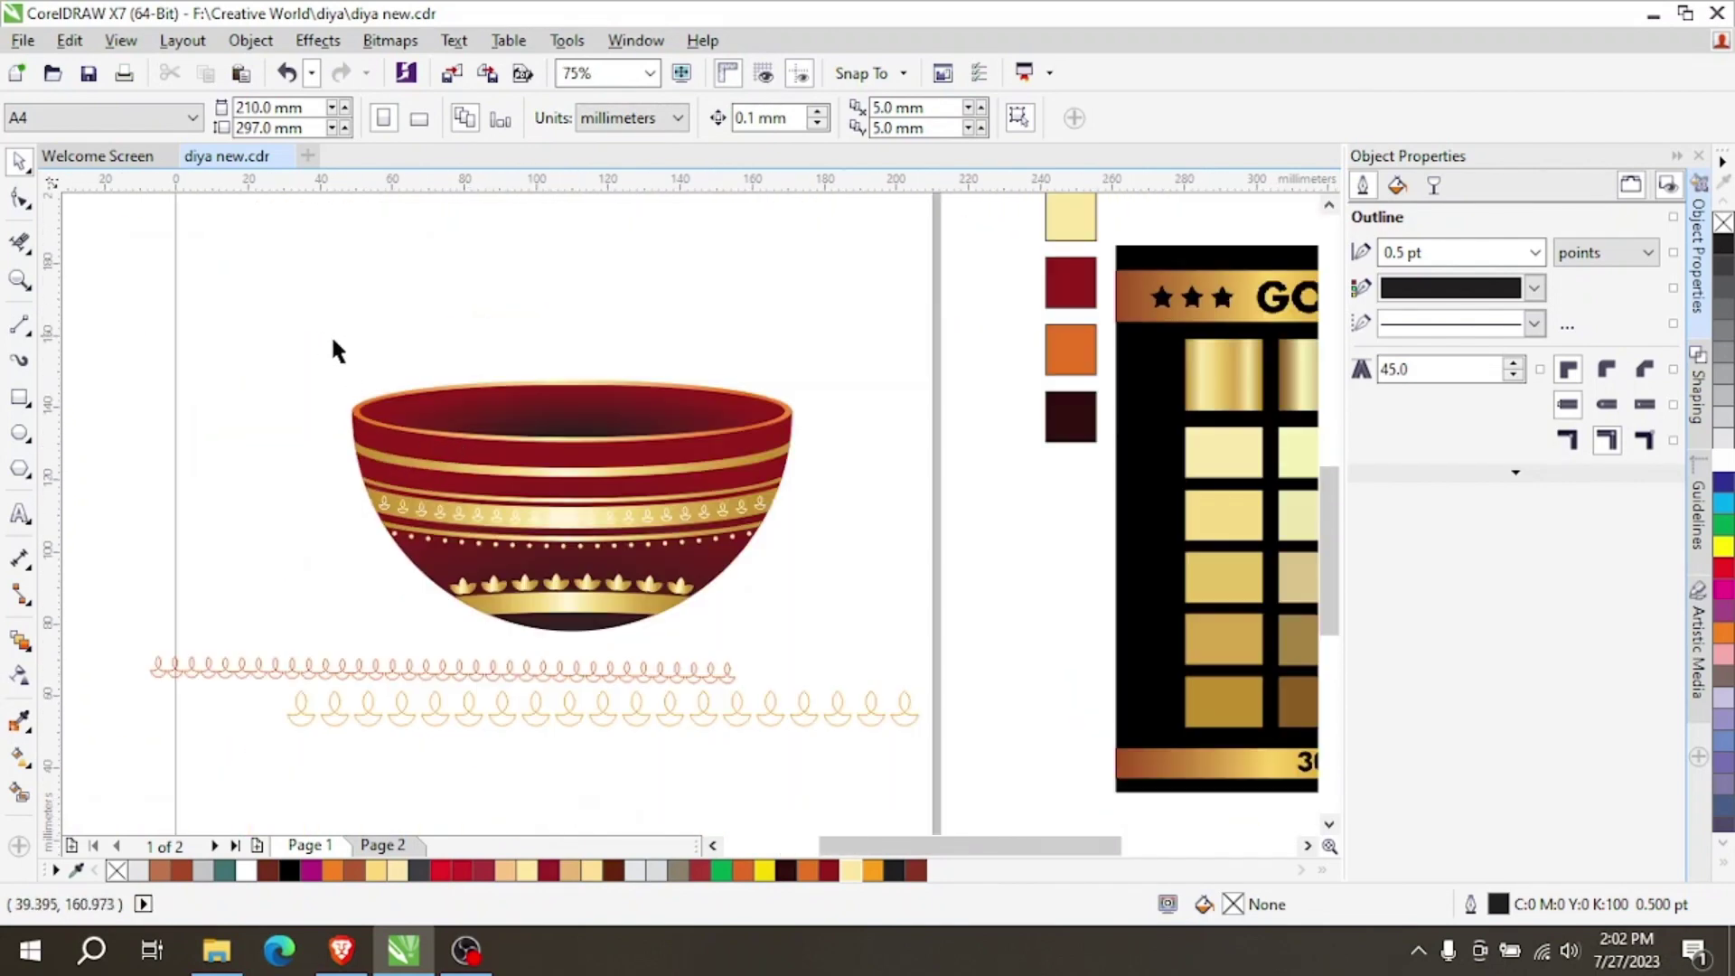
{"action": "scroll", "coordinate": [380, 348], "scroll_direction": "down", "scroll_amount": 1}
{"action": "scroll", "coordinate": [366, 362], "scroll_direction": "up", "scroll_amount": 1}
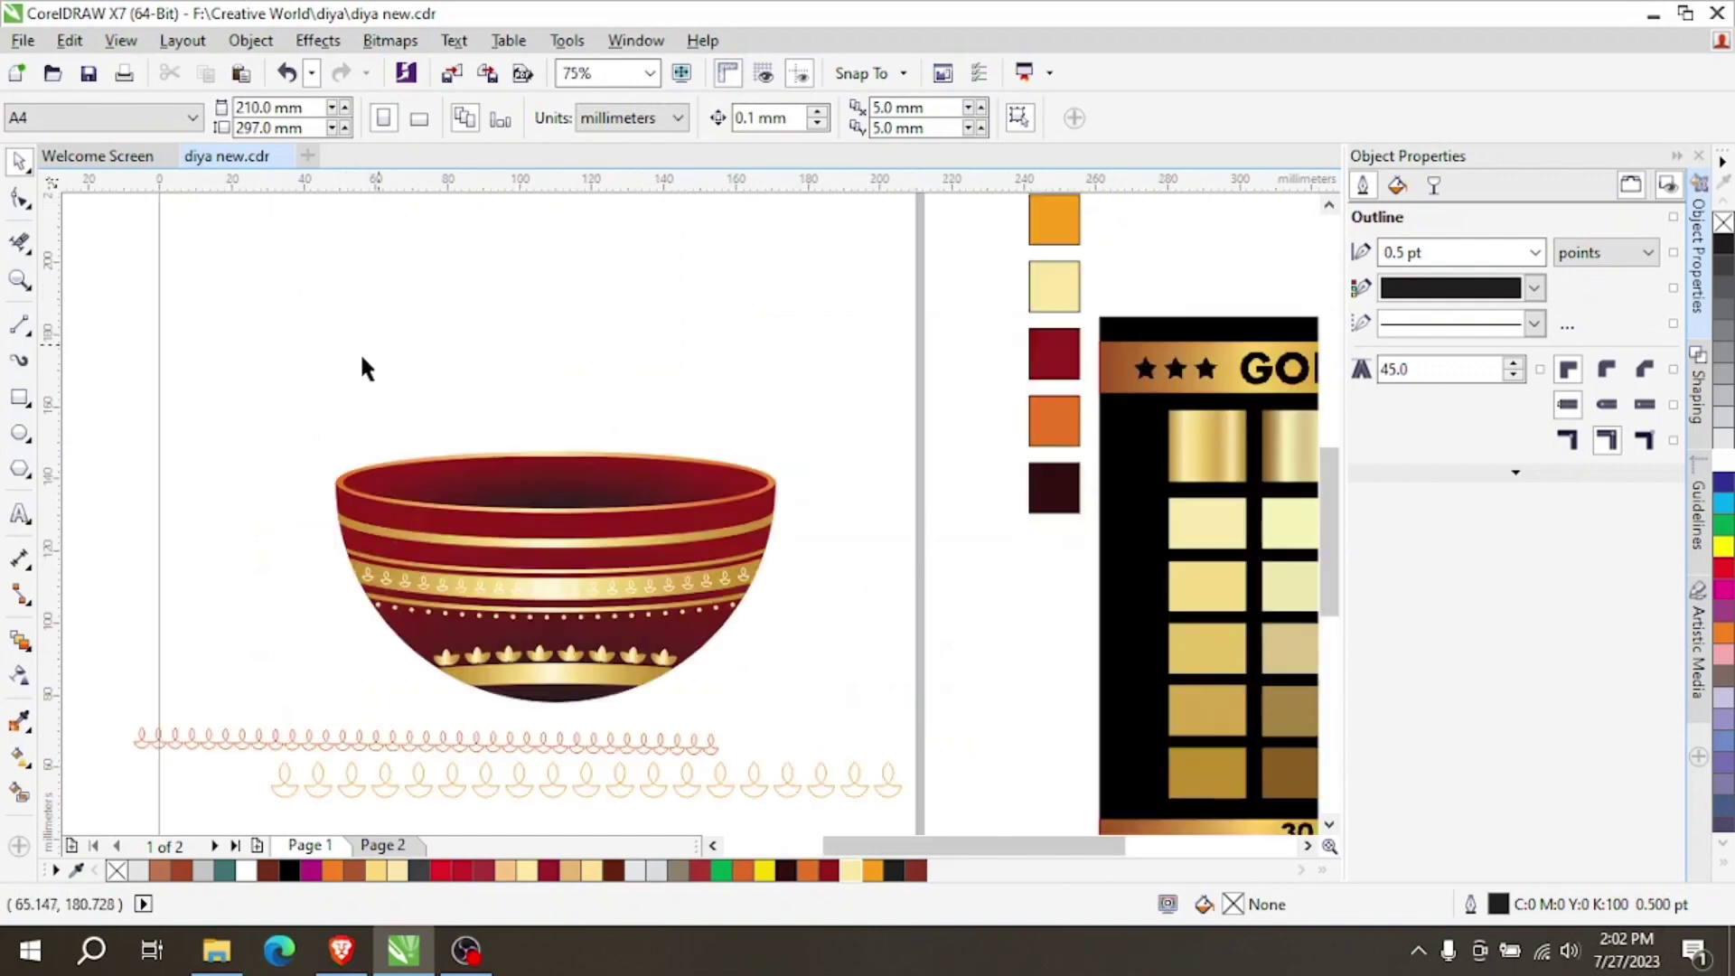
Draw a circle about 40 mm in diameter above the bowl and place an overlapping copy beside it.
{"action": "left_click", "coordinate": [20, 435]}
{"action": "left_click_drag", "start_coordinate": [306, 322], "coordinate": [447, 449]}
{"action": "left_click", "coordinate": [20, 161]}
{"action": "scroll", "coordinate": [334, 352], "scroll_direction": "up", "scroll_amount": 1}
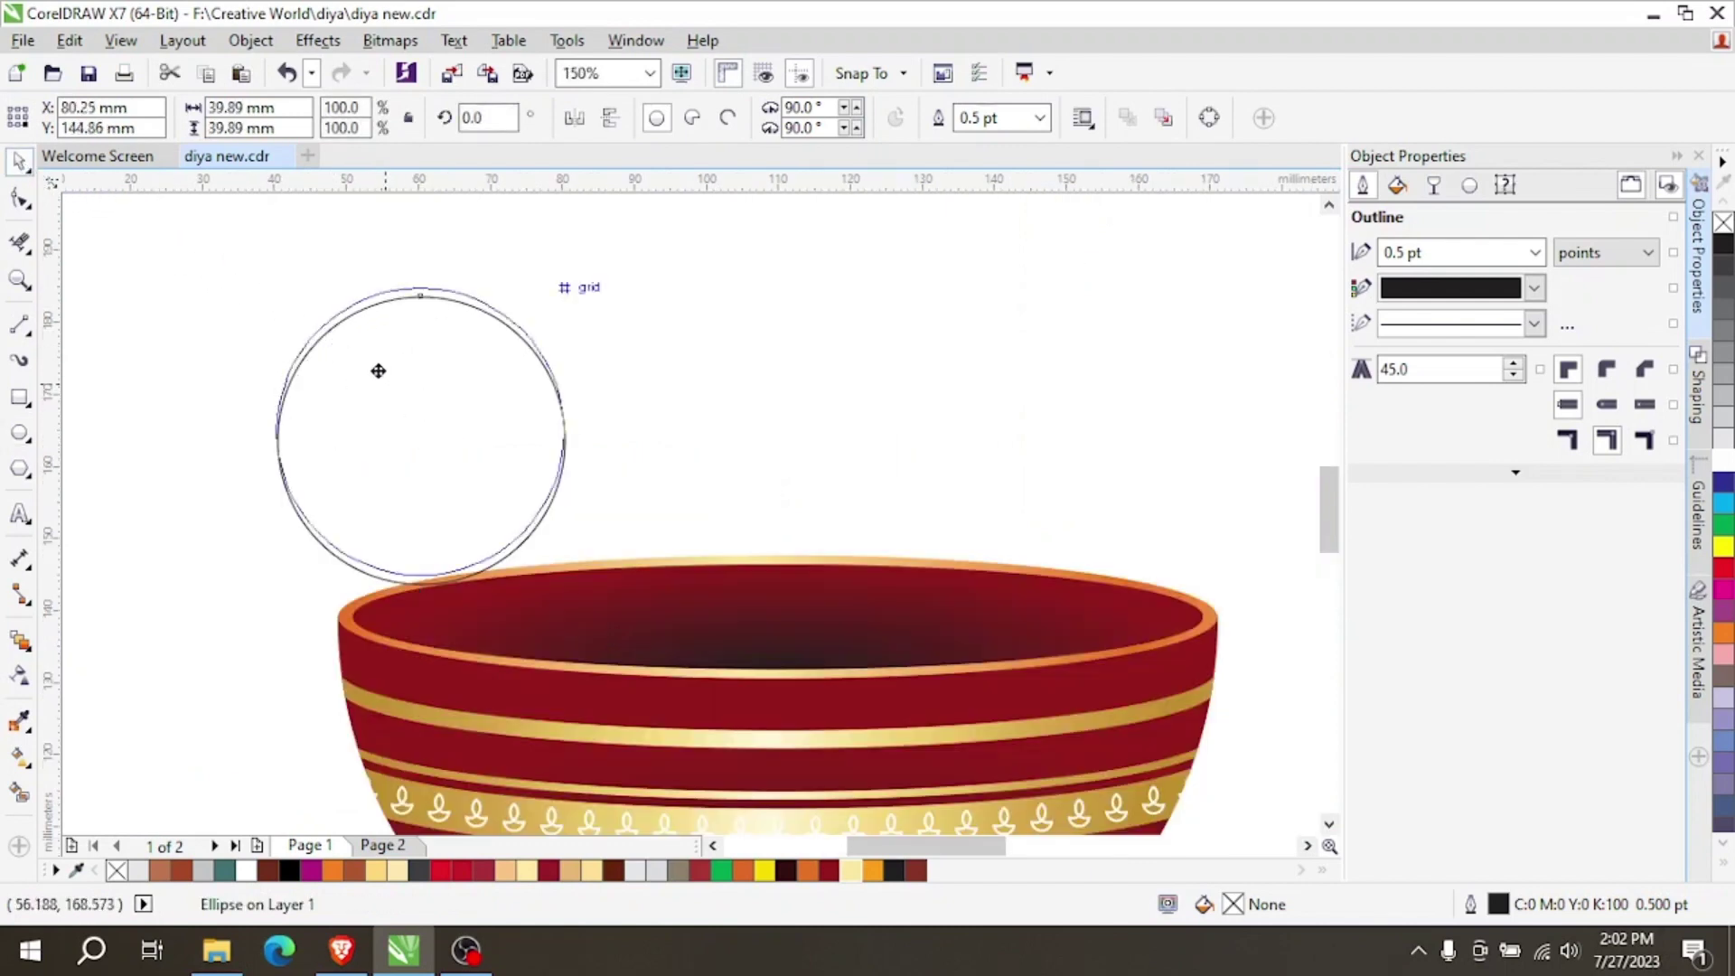
{"action": "left_click_drag", "start_coordinate": [377, 370], "coordinate": [485, 394]}
Create a lens shape from the overlap of the two circles with Smart Fill and delete both circles.
{"action": "left_click", "coordinate": [22, 792]}
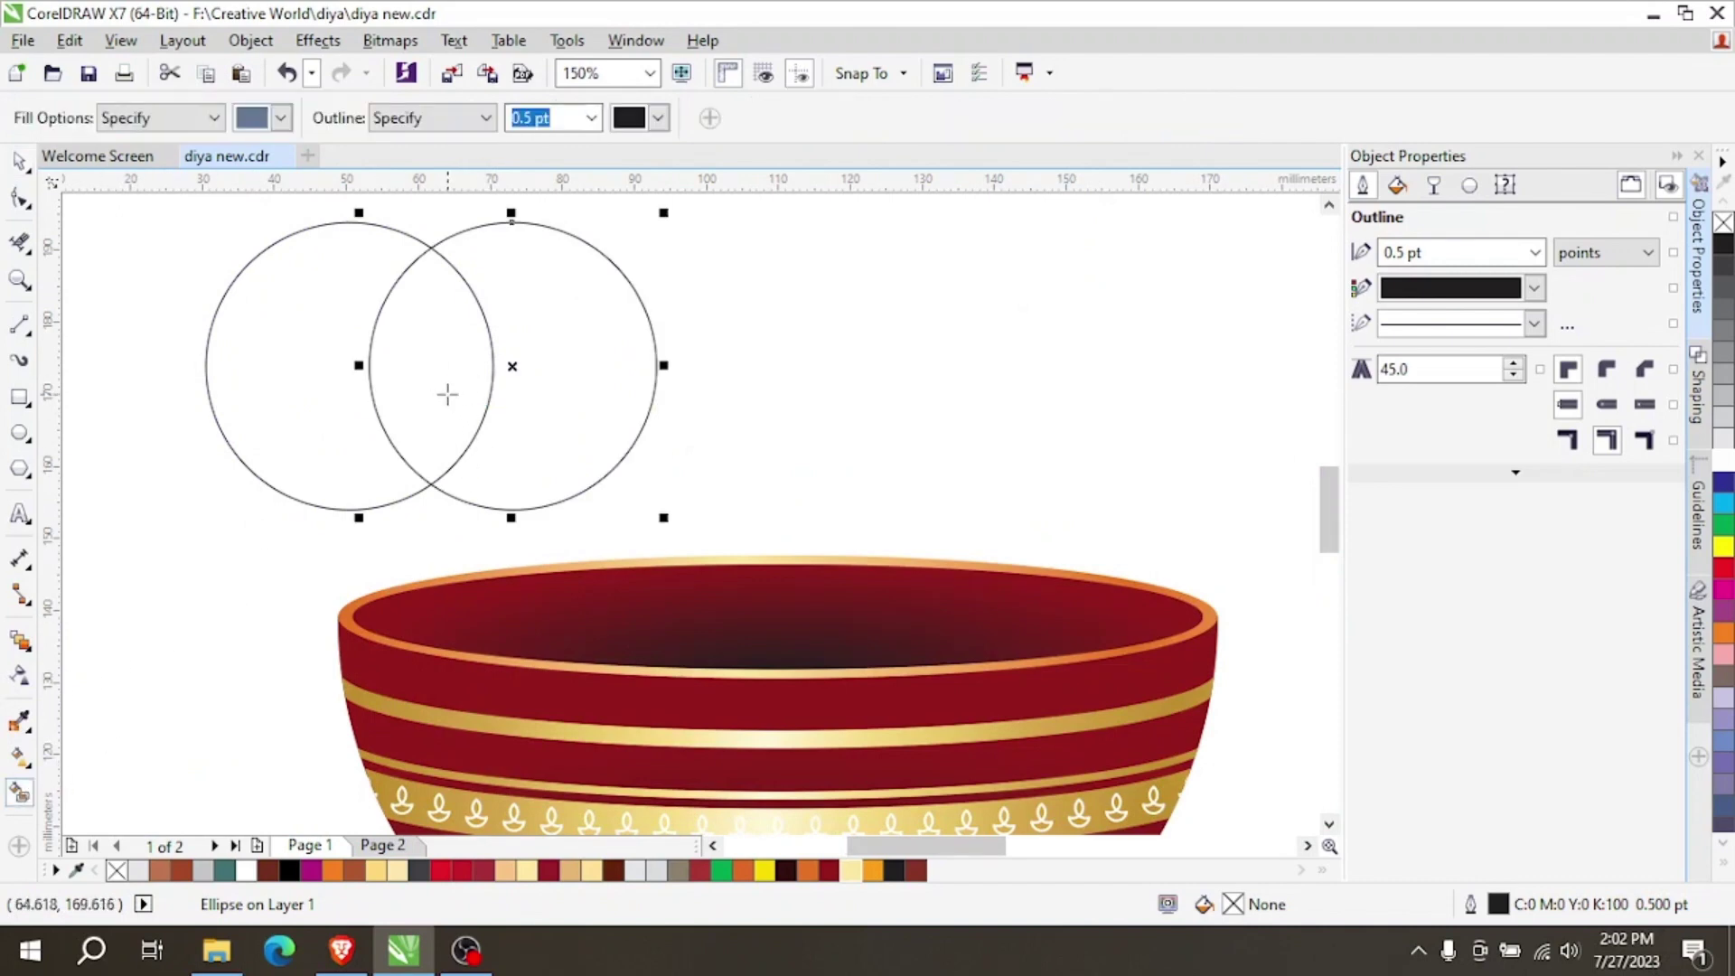
{"action": "left_click", "coordinate": [444, 390]}
{"action": "left_click", "coordinate": [20, 162]}
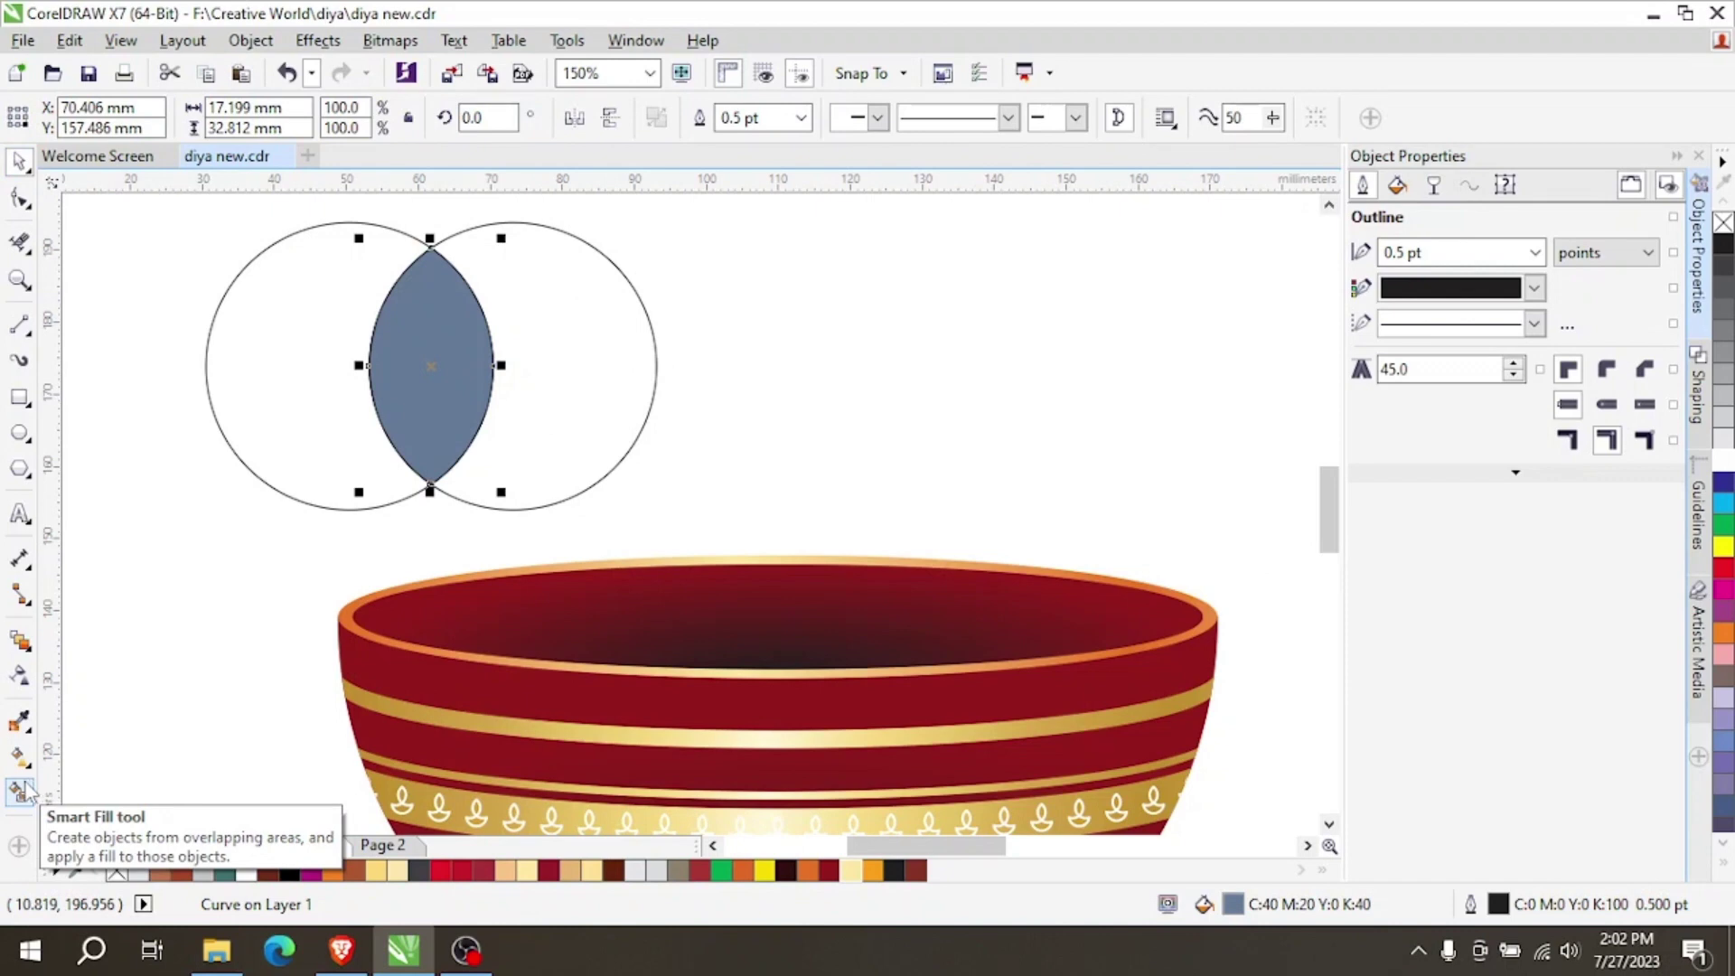
{"action": "left_click", "coordinate": [263, 356]}
{"action": "left_click", "coordinate": [562, 430], "text": "shift"}
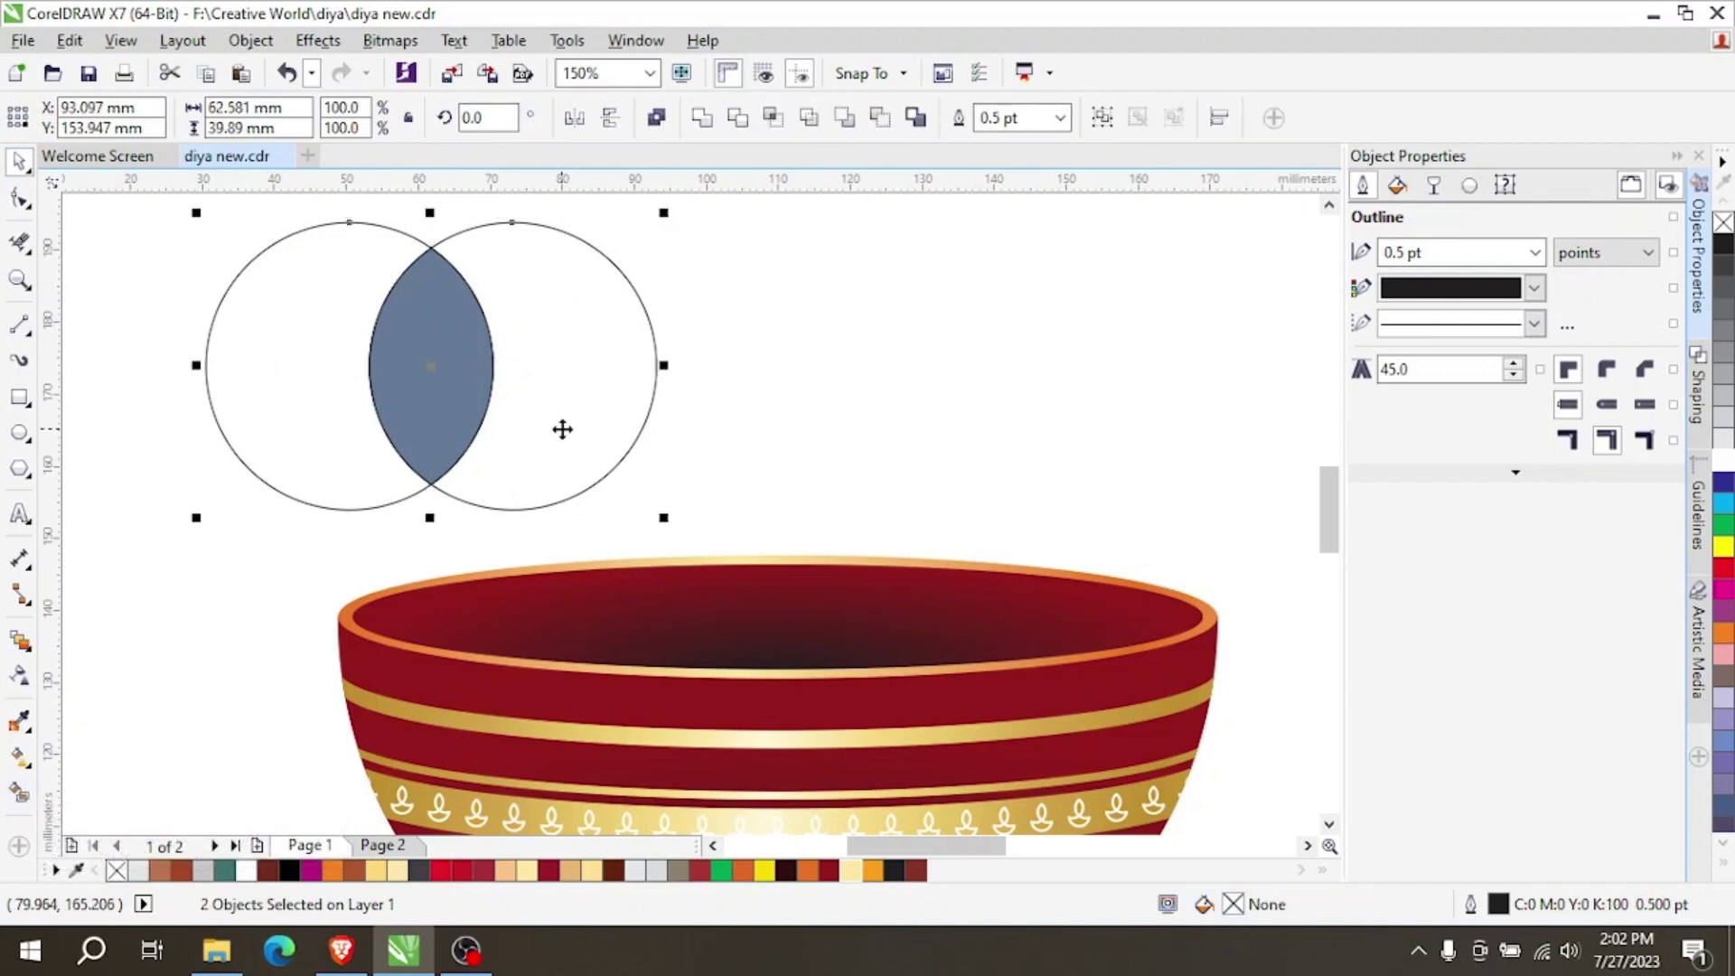
{"action": "key", "text": "Delete"}
Move the lens shape down near the bowl's rim and stretch it upward to about 40.5 mm tall.
{"action": "left_click_drag", "start_coordinate": [452, 430], "coordinate": [376, 464]}
{"action": "scroll", "coordinate": [376, 464], "scroll_direction": "down", "scroll_amount": 2}
{"action": "scroll", "coordinate": [376, 465], "scroll_direction": "up", "scroll_amount": 2}
{"action": "left_click", "coordinate": [374, 429]}
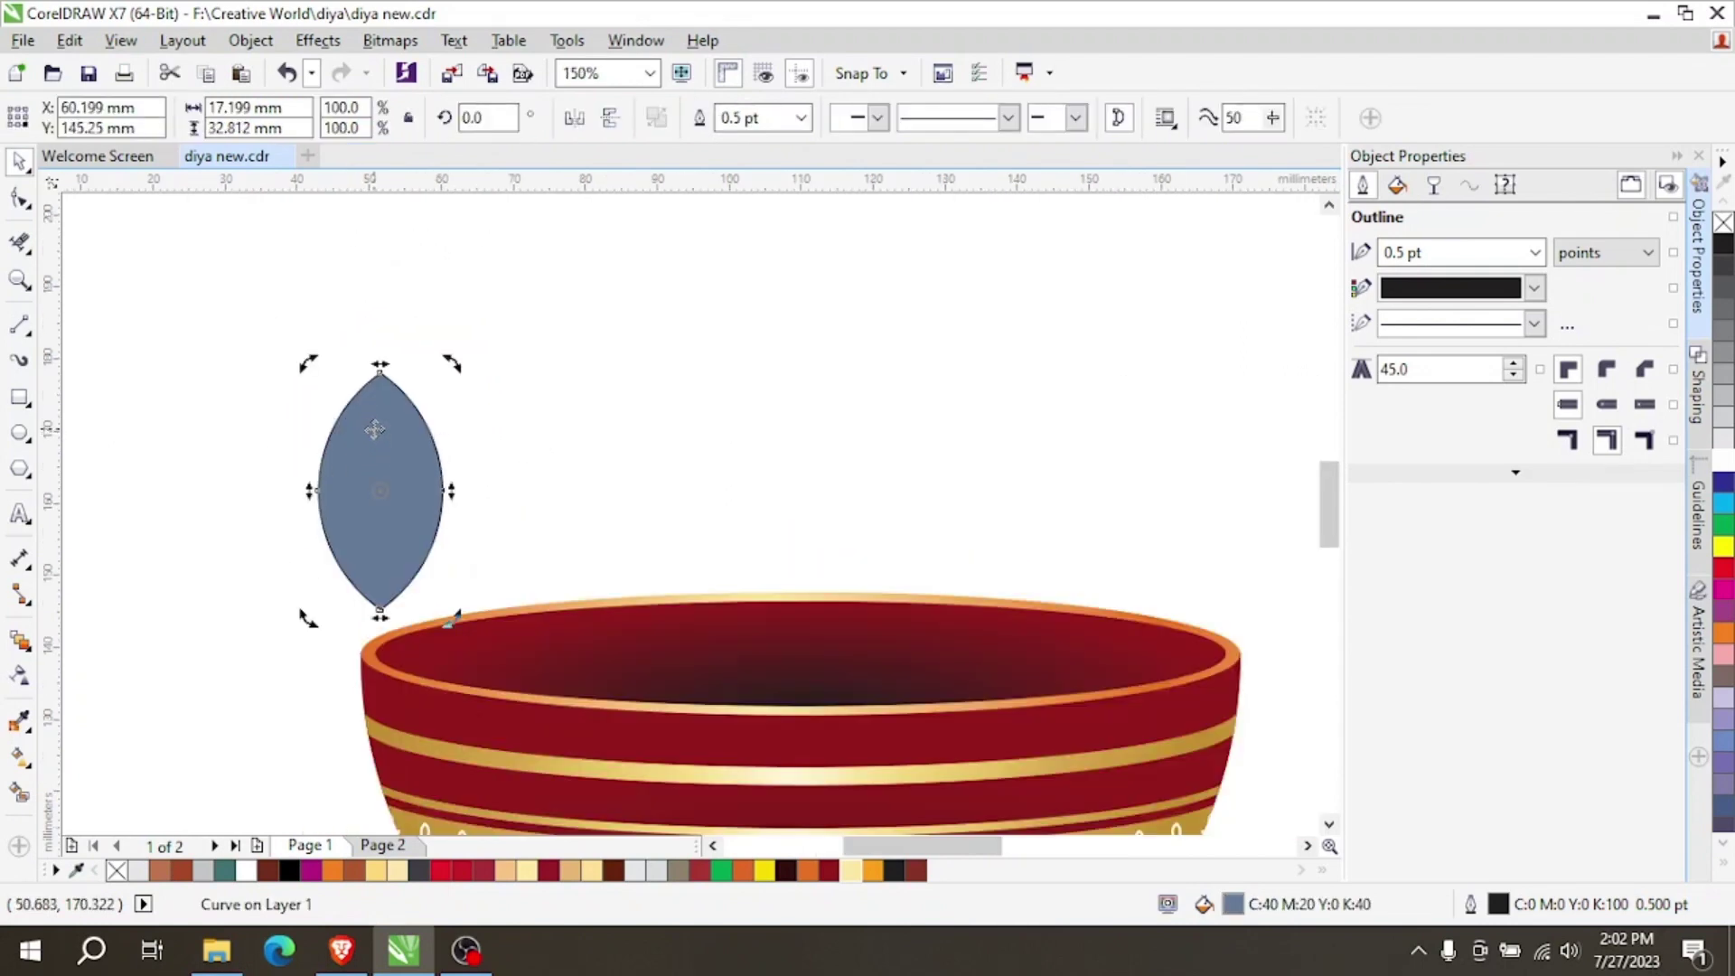
{"action": "left_click", "coordinate": [386, 415]}
{"action": "left_click_drag", "start_coordinate": [379, 365], "coordinate": [379, 316]}
Bend the upper left edge of the lens shape inward into a flame curve and remove its left side node.
{"action": "key", "text": "F10"}
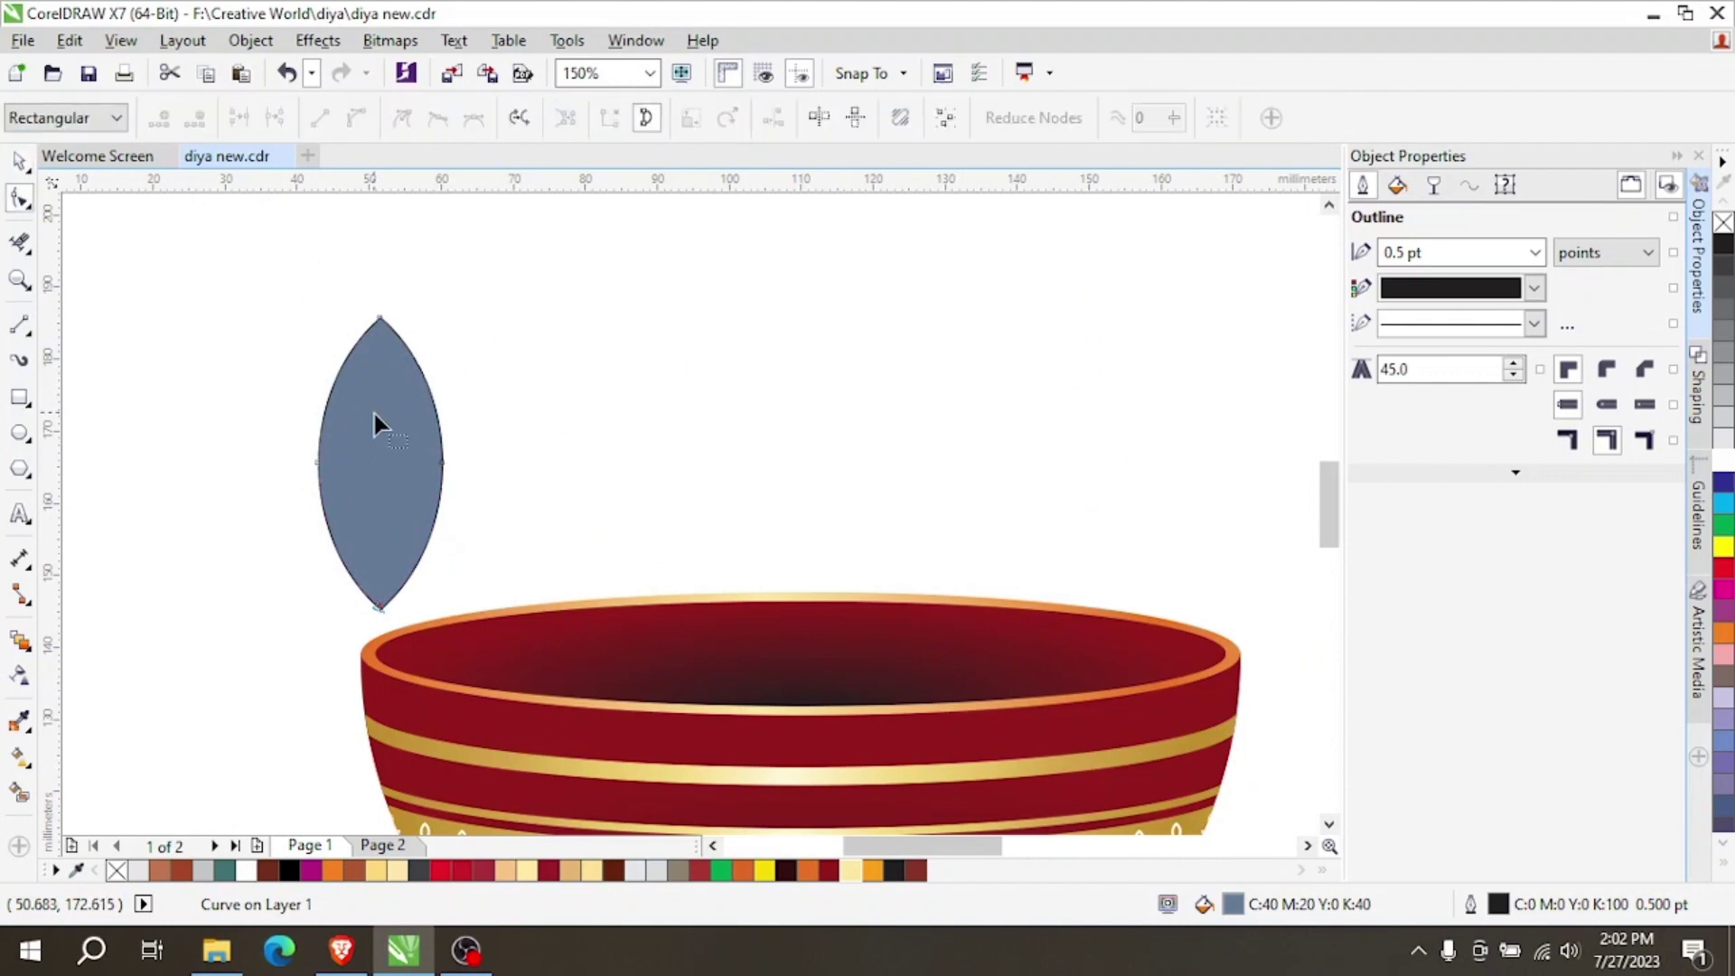
{"action": "left_click", "coordinate": [377, 320]}
{"action": "left_click_drag", "start_coordinate": [343, 345], "coordinate": [360, 394]}
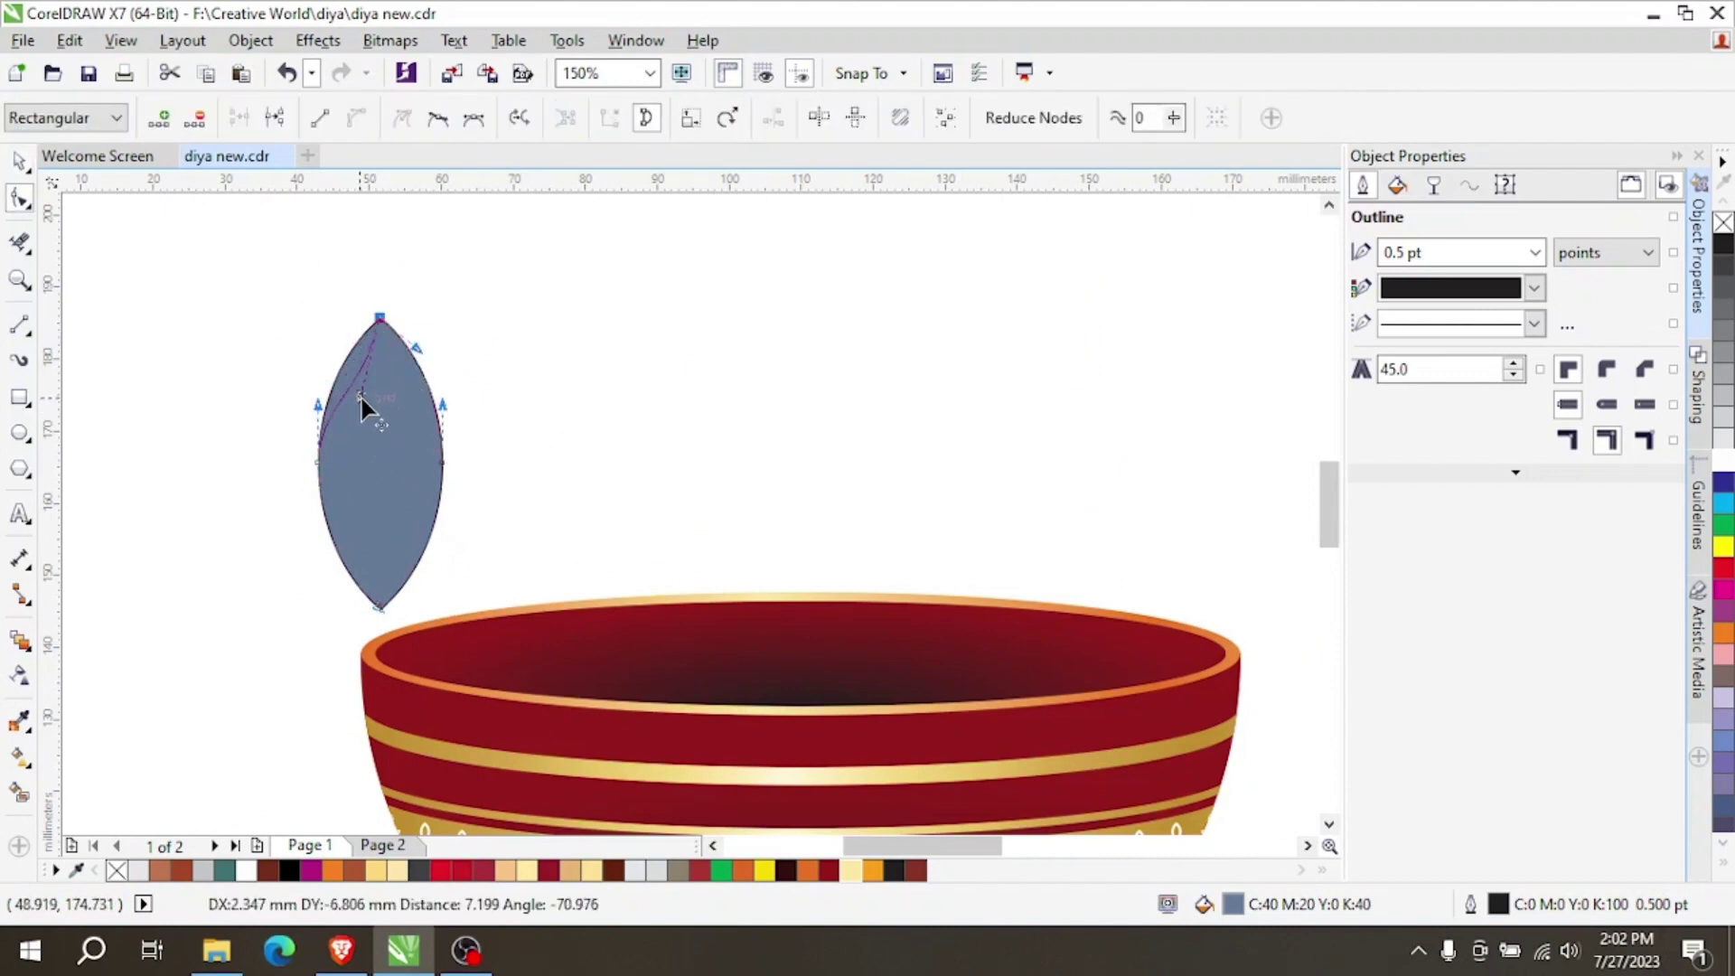
{"action": "left_click", "coordinate": [318, 469]}
{"action": "left_click_drag", "start_coordinate": [317, 470], "coordinate": [312, 511]}
{"action": "double_click", "coordinate": [312, 511]}
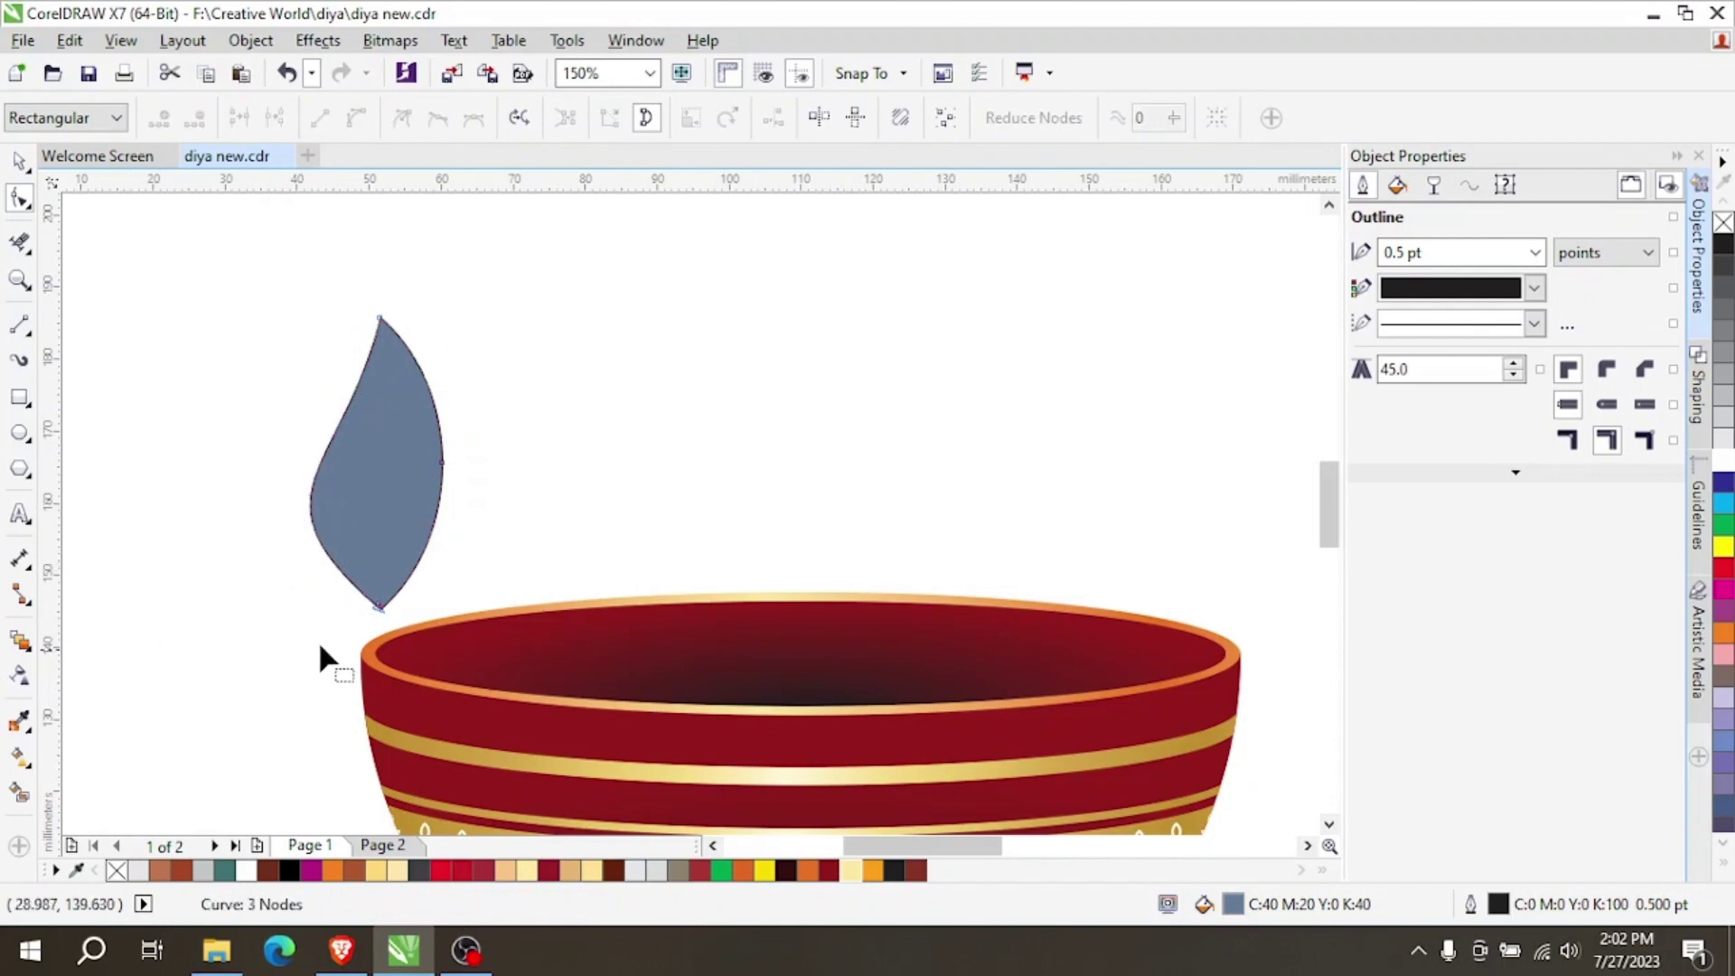
Refine the flame's outline by adjusting the curve handles along its left edge and its lower right edge.
{"action": "left_click", "coordinate": [378, 607]}
{"action": "left_click_drag", "start_coordinate": [242, 493], "coordinate": [277, 514]}
{"action": "left_click", "coordinate": [343, 470]}
{"action": "left_click_drag", "start_coordinate": [343, 468], "coordinate": [372, 421]}
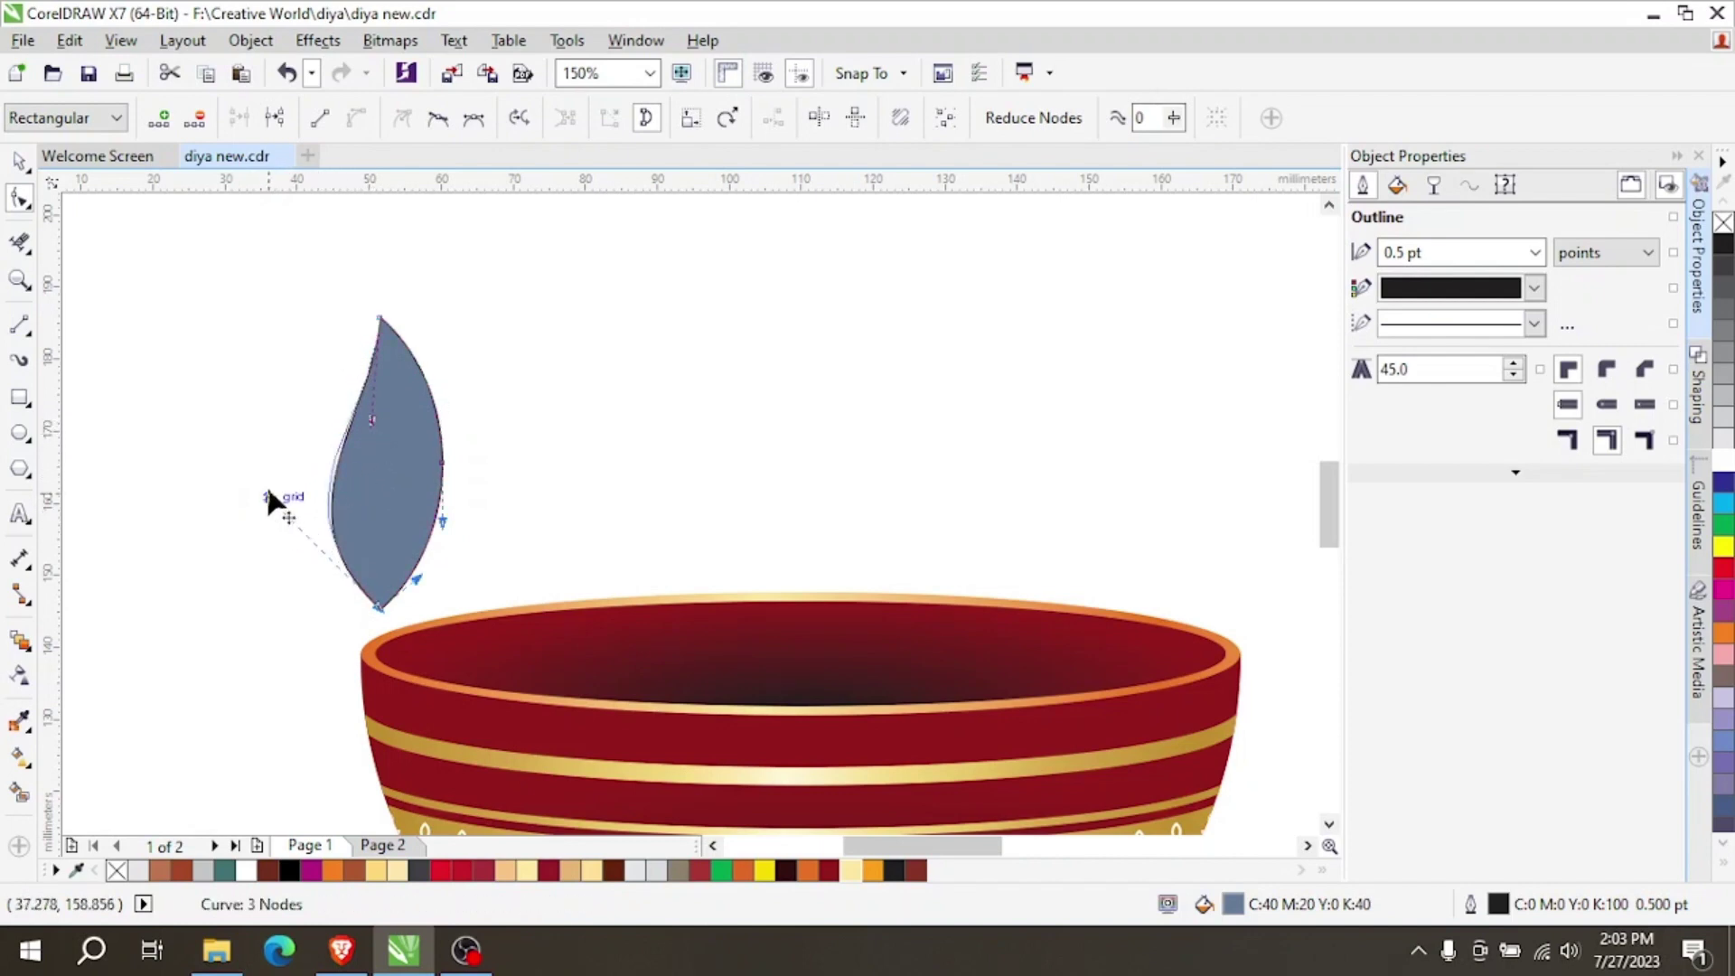
{"action": "left_click_drag", "start_coordinate": [275, 515], "coordinate": [242, 500]}
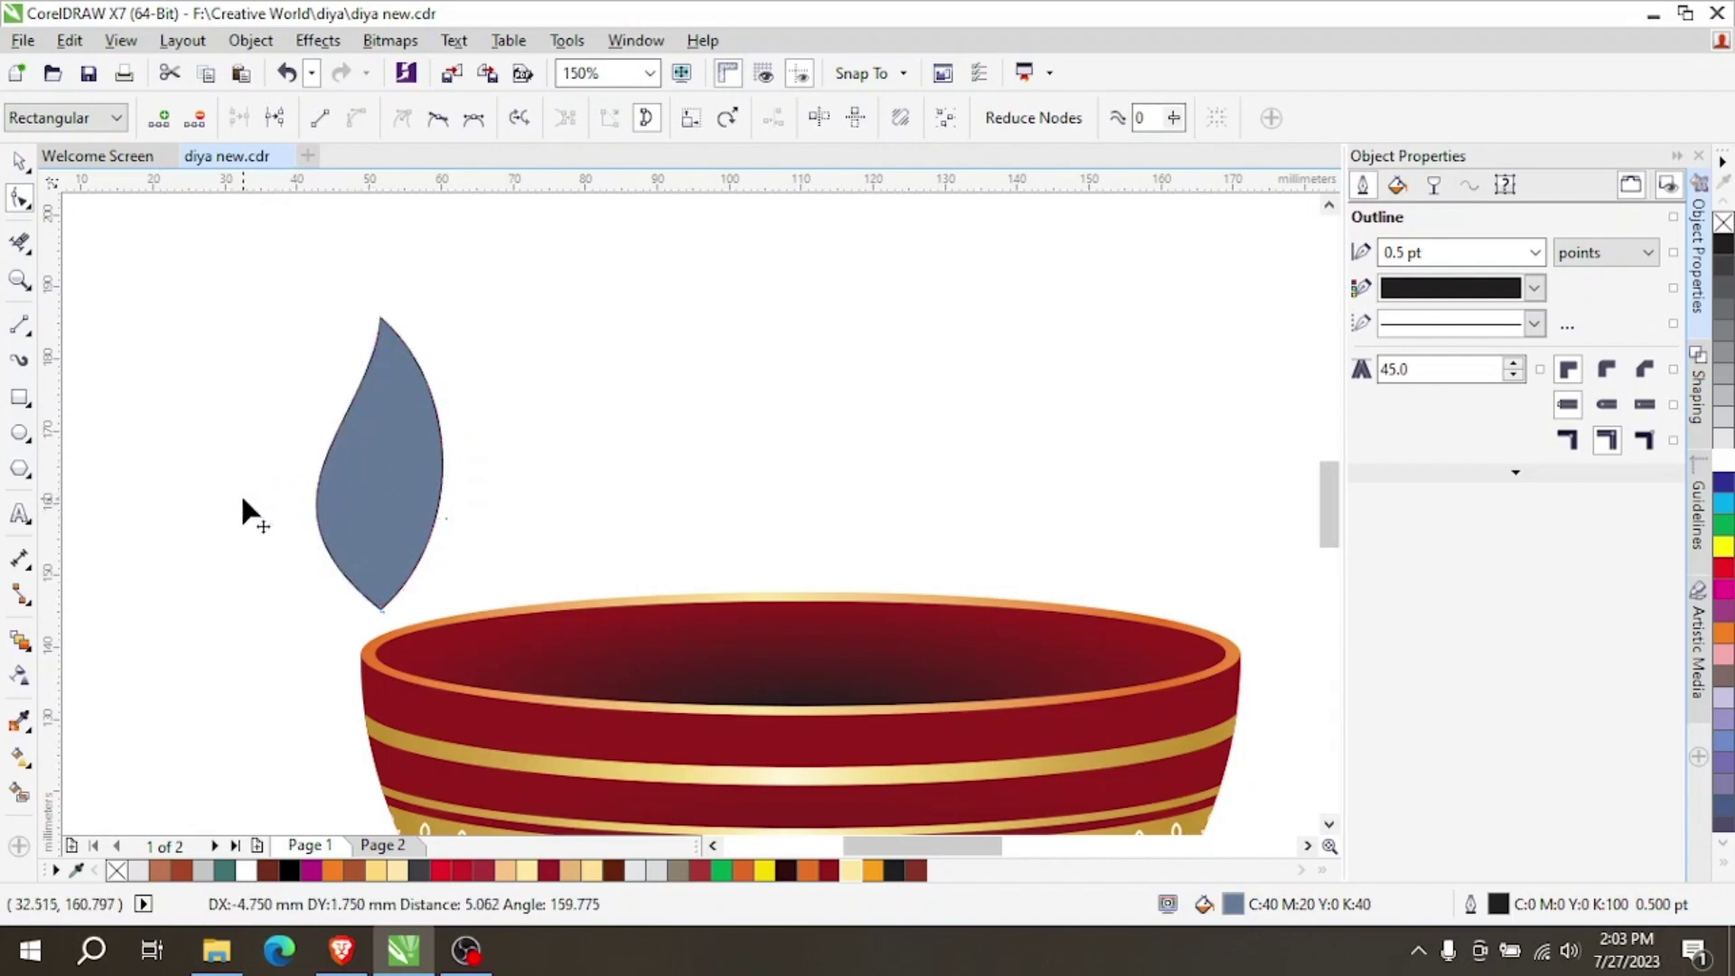
{"action": "left_click_drag", "start_coordinate": [414, 580], "coordinate": [449, 519]}
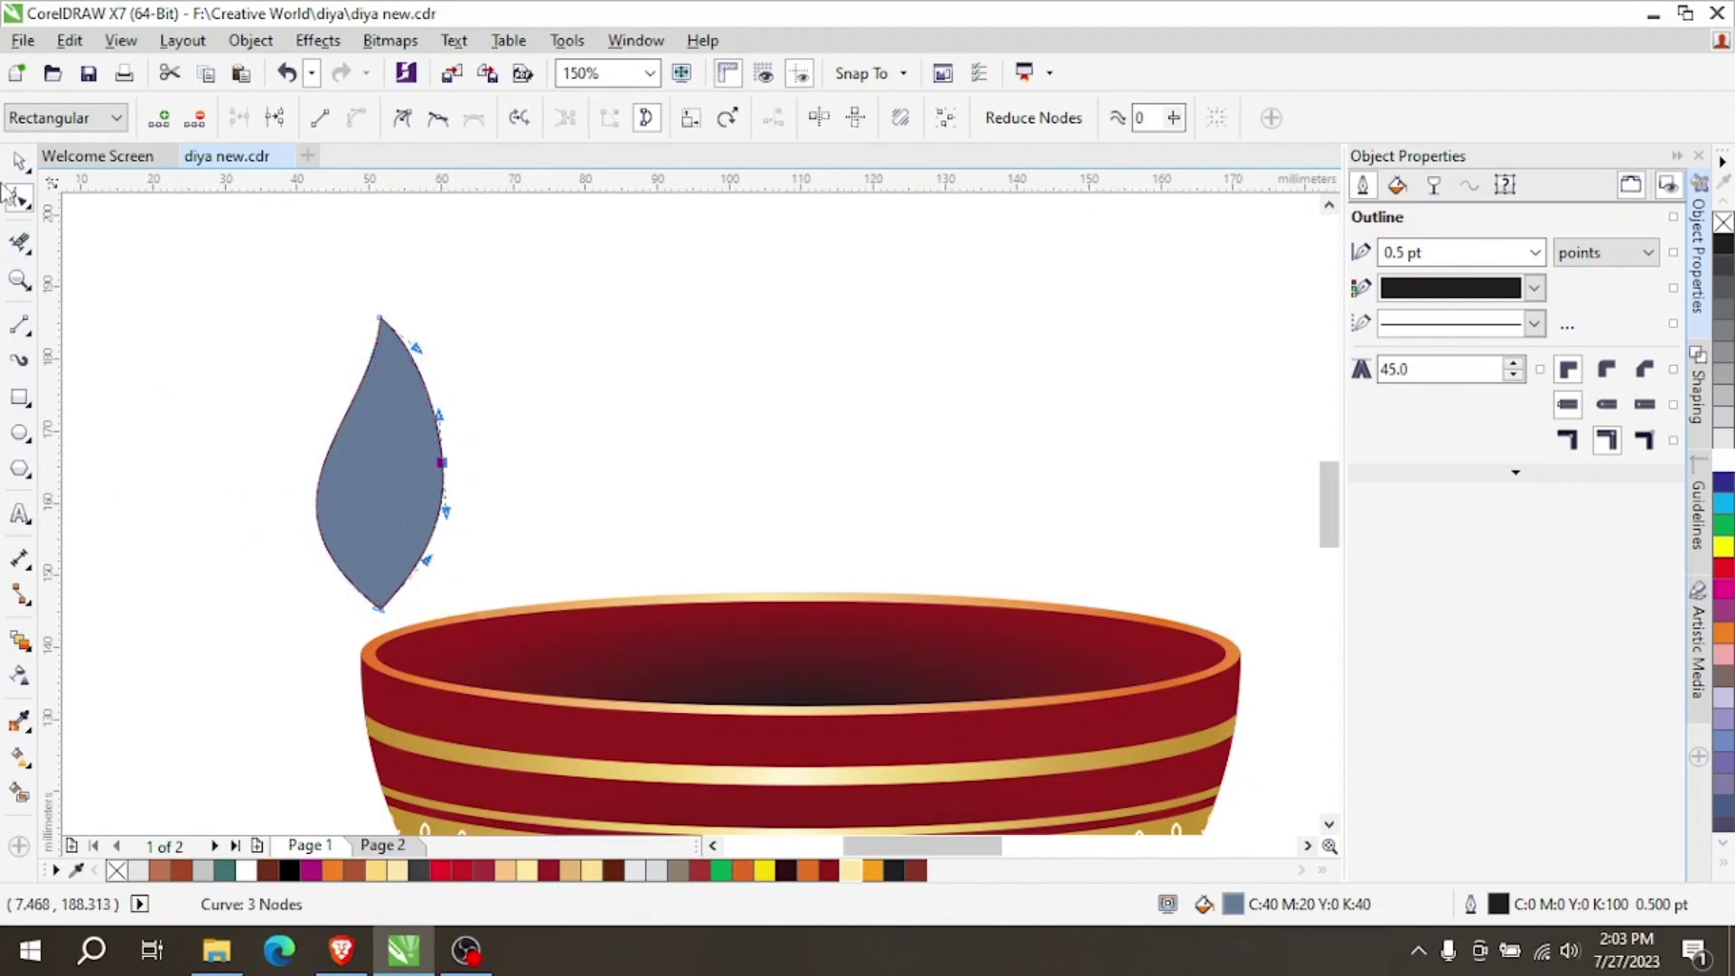
{"action": "key", "text": "space"}
{"action": "key", "text": "Escape"}
Fill the flame with a linear gradient running from yellow at the base to orange at the tip.
{"action": "left_click", "coordinate": [398, 555]}
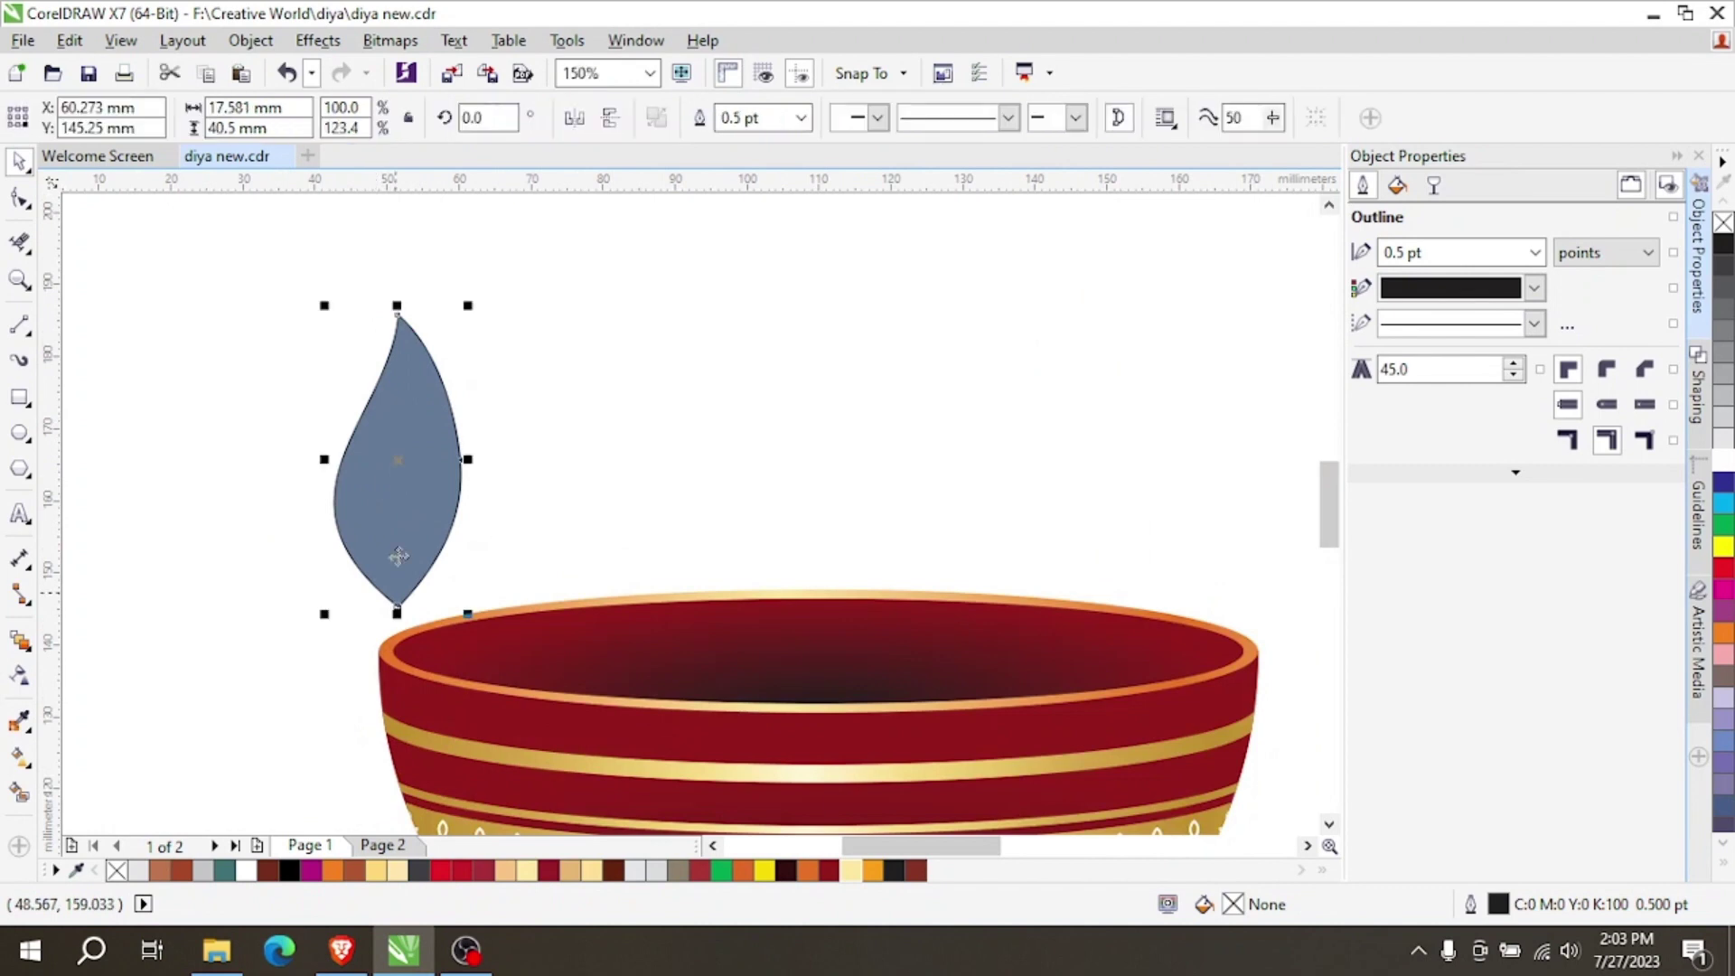
{"action": "left_click", "coordinate": [20, 757]}
{"action": "left_click_drag", "start_coordinate": [399, 605], "coordinate": [398, 347]}
{"action": "left_click", "coordinate": [871, 871]}
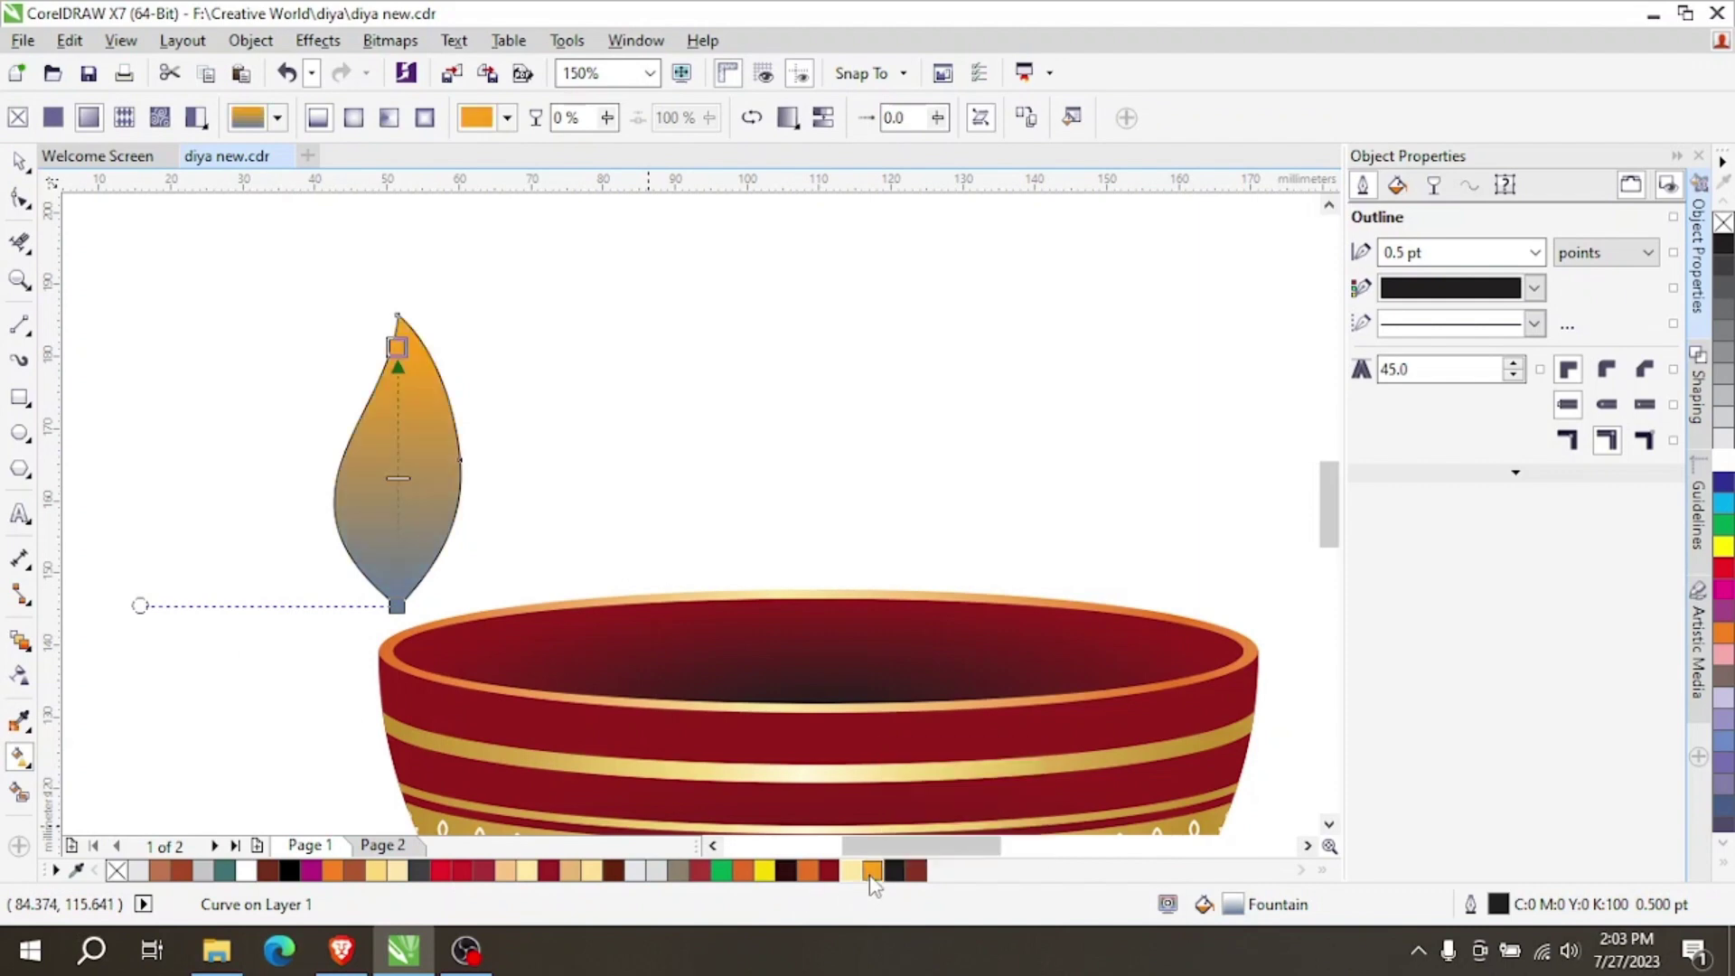
{"action": "left_click", "coordinate": [397, 605]}
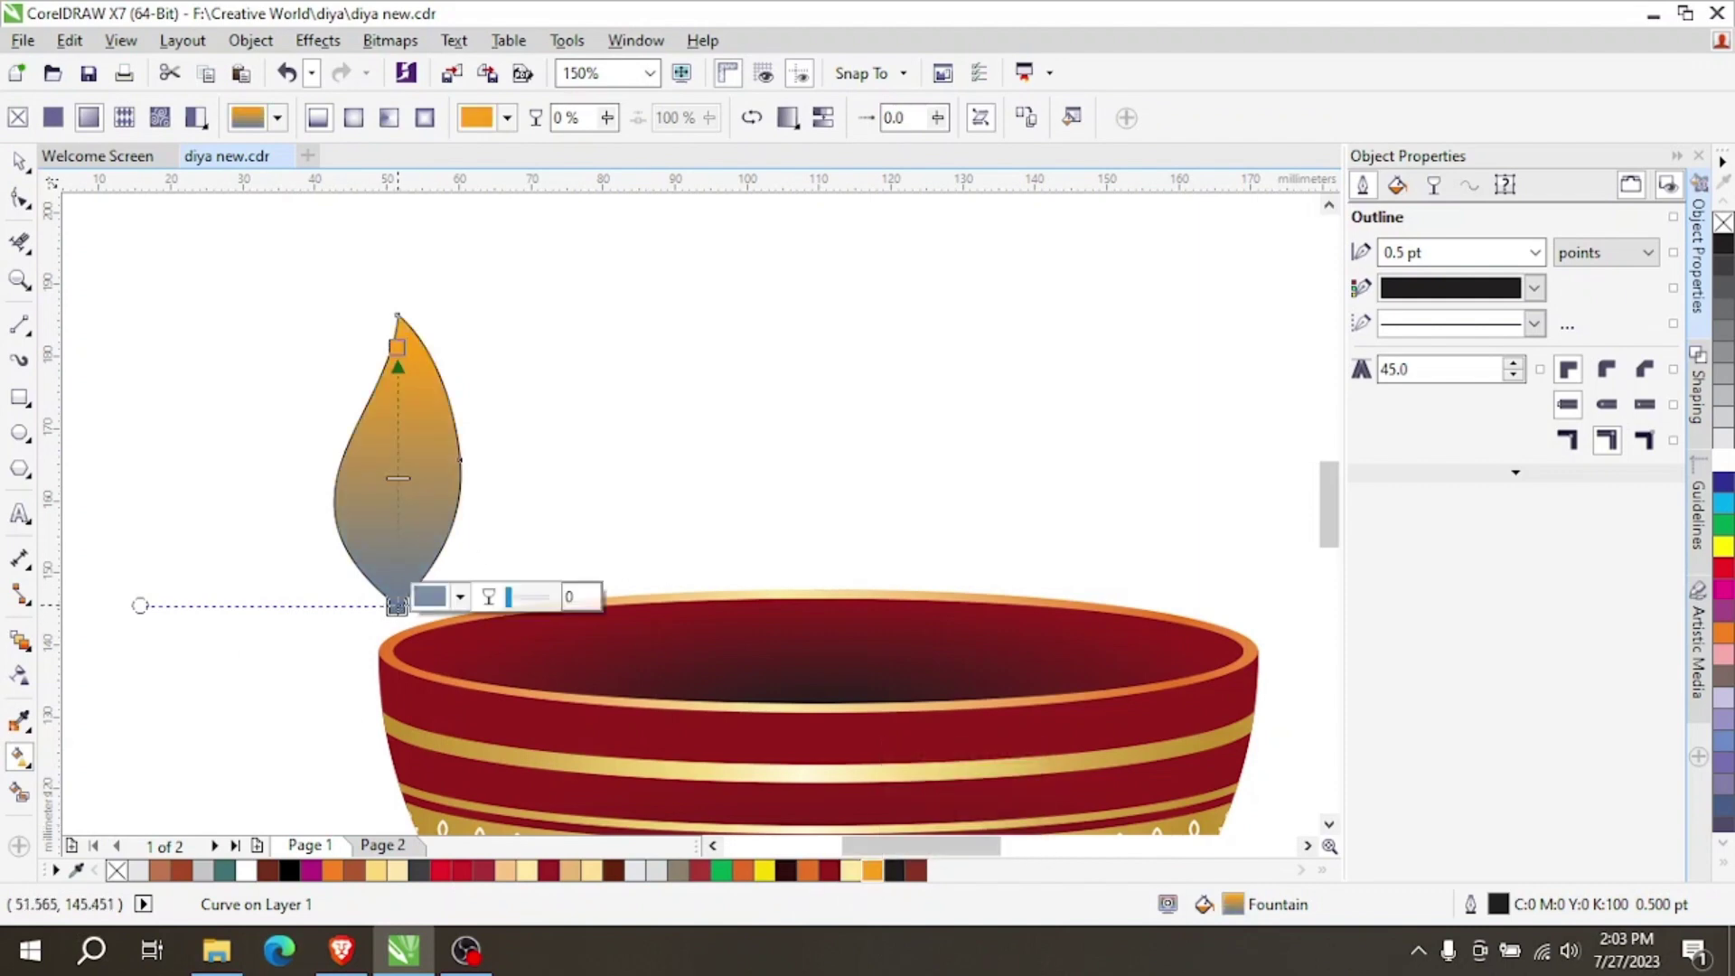
{"action": "left_click", "coordinate": [765, 871]}
Add a pale yellow colour stop at 38% of the flame's gradient.
{"action": "double_click", "coordinate": [395, 507]}
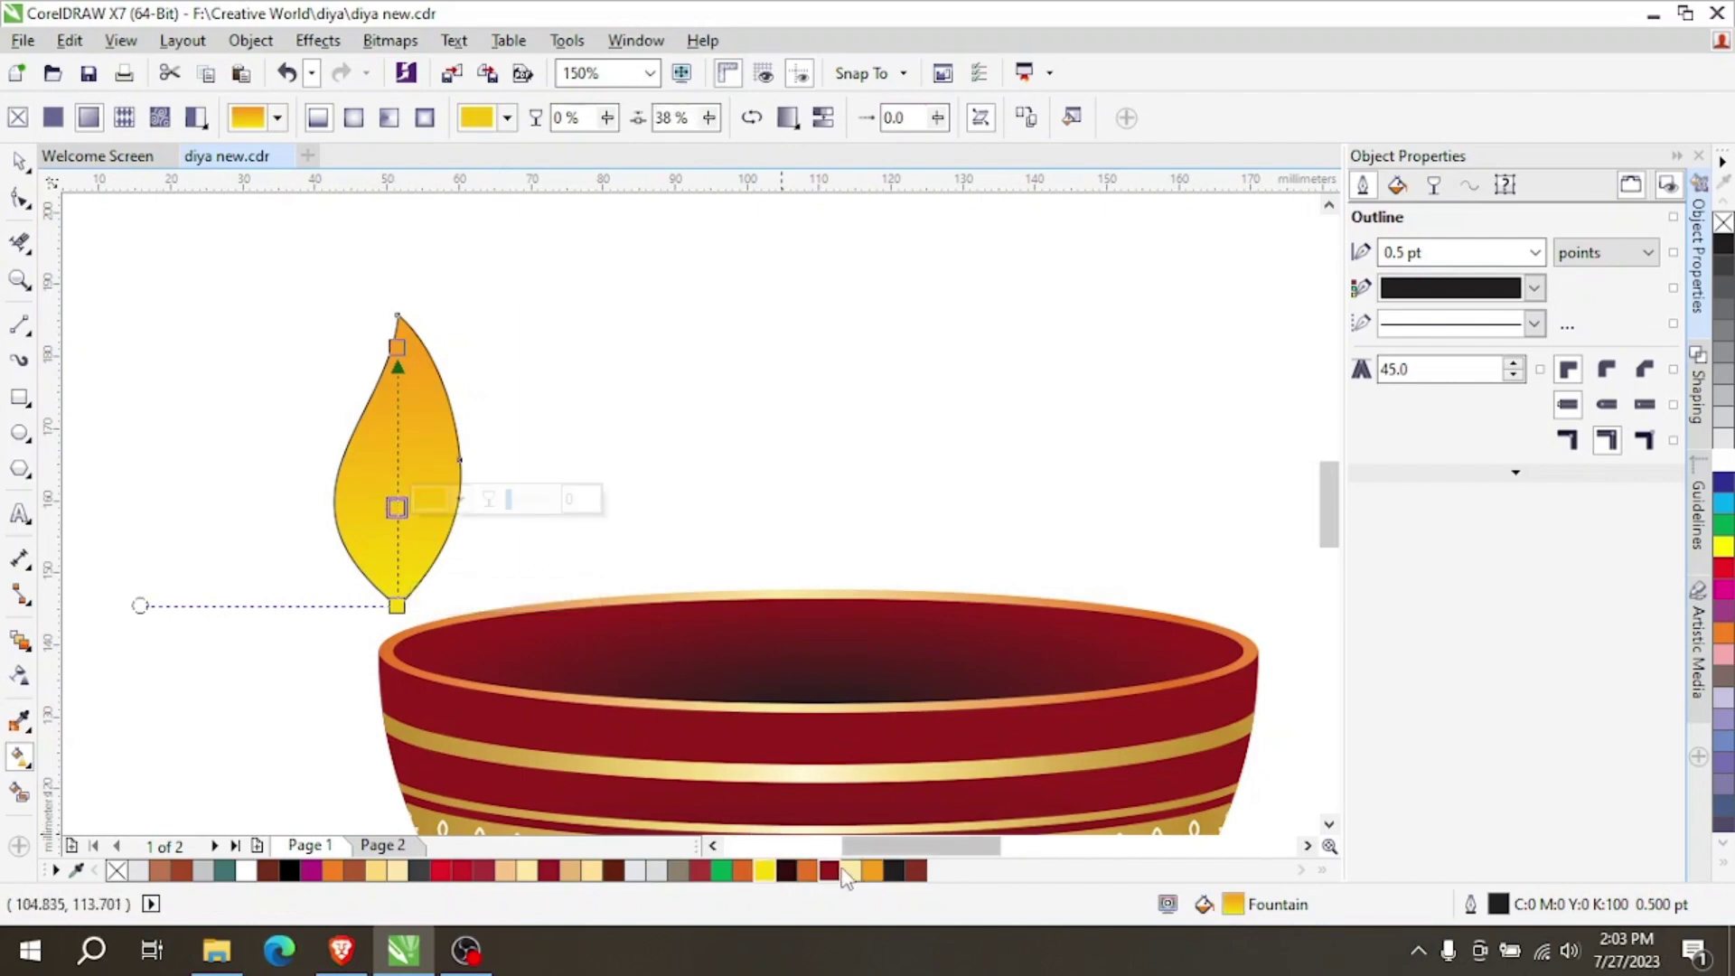
{"action": "left_click", "coordinate": [849, 871]}
{"action": "scroll", "coordinate": [346, 483], "scroll_direction": "up", "scroll_amount": 2}
{"action": "scroll", "coordinate": [551, 522], "scroll_direction": "down", "scroll_amount": 2}
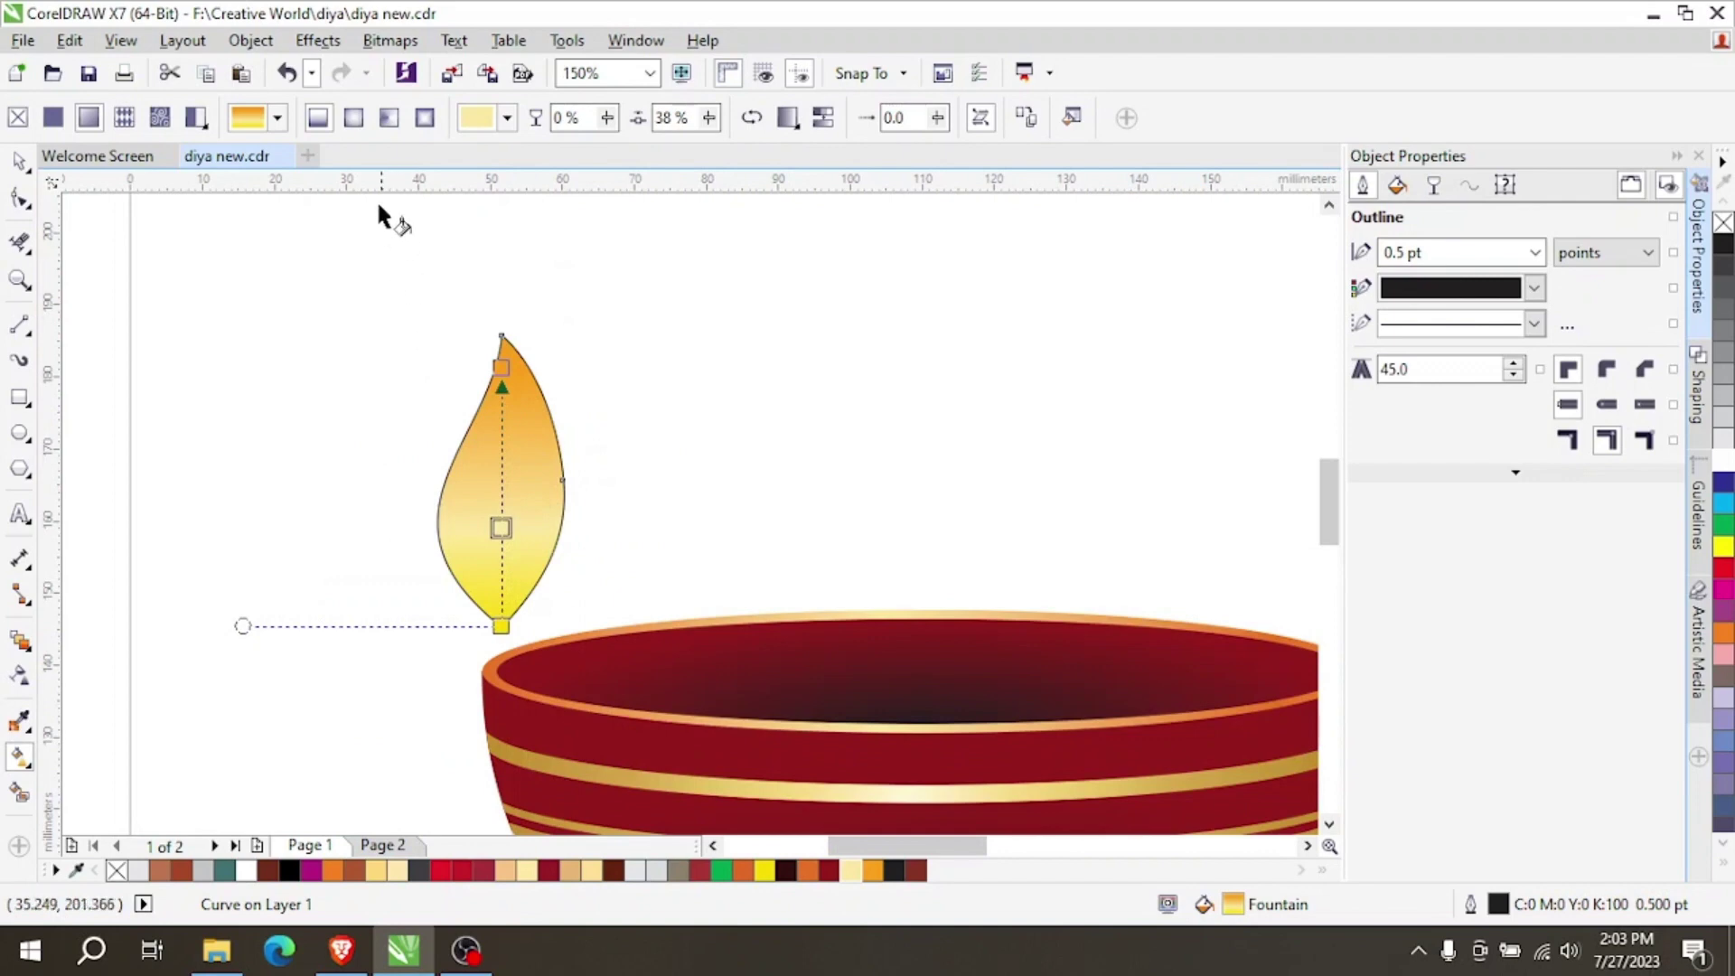
Make the flame's gradient elliptical, reverse it so yellow sits at the base, and remove the flame's outline.
{"action": "left_click", "coordinate": [353, 118]}
{"action": "left_click_drag", "start_coordinate": [501, 497], "coordinate": [501, 625]}
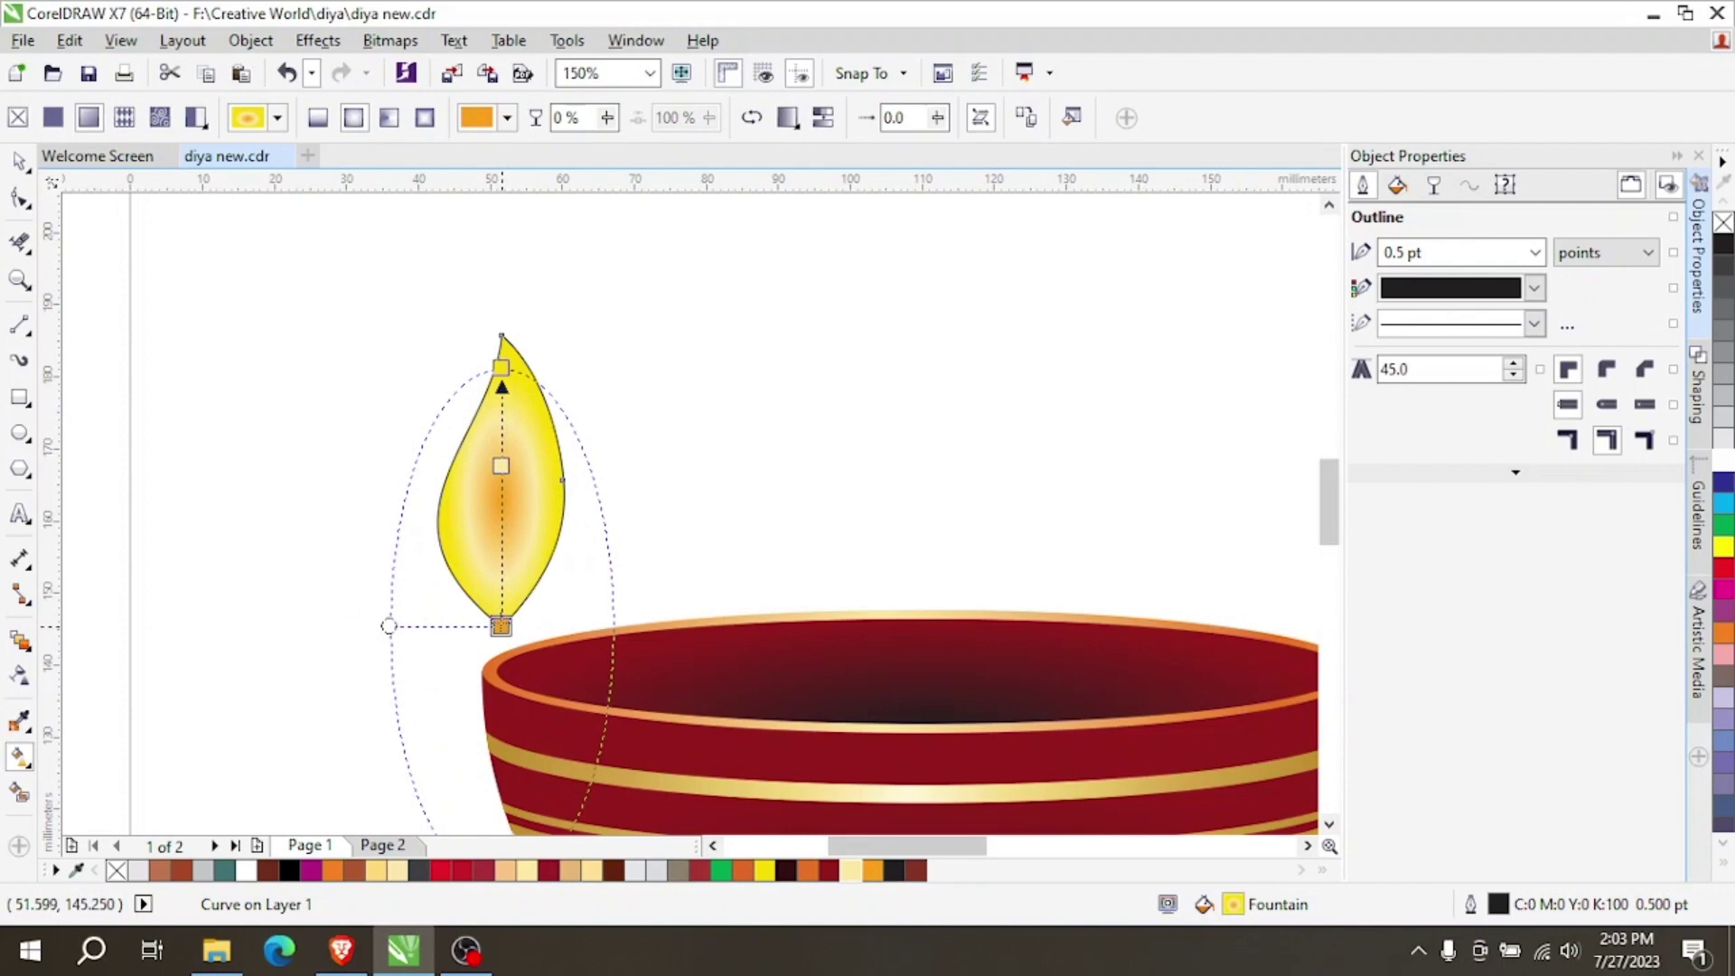
{"action": "left_click", "coordinate": [502, 365]}
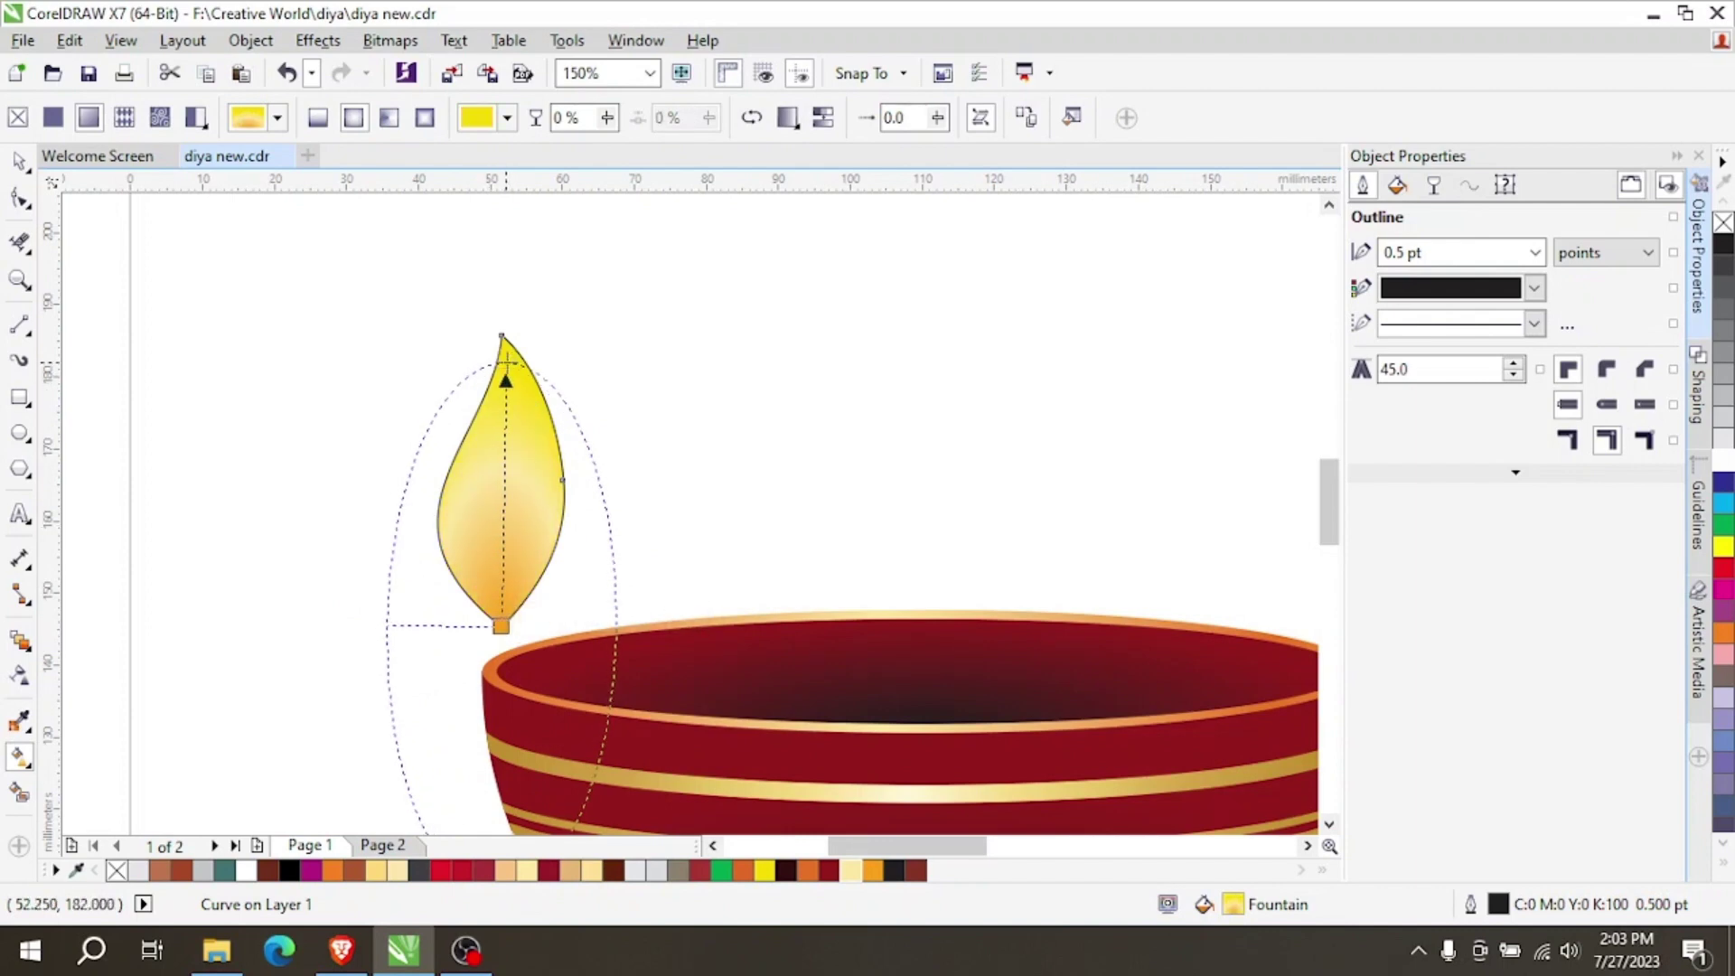
{"action": "left_click", "coordinate": [748, 113]}
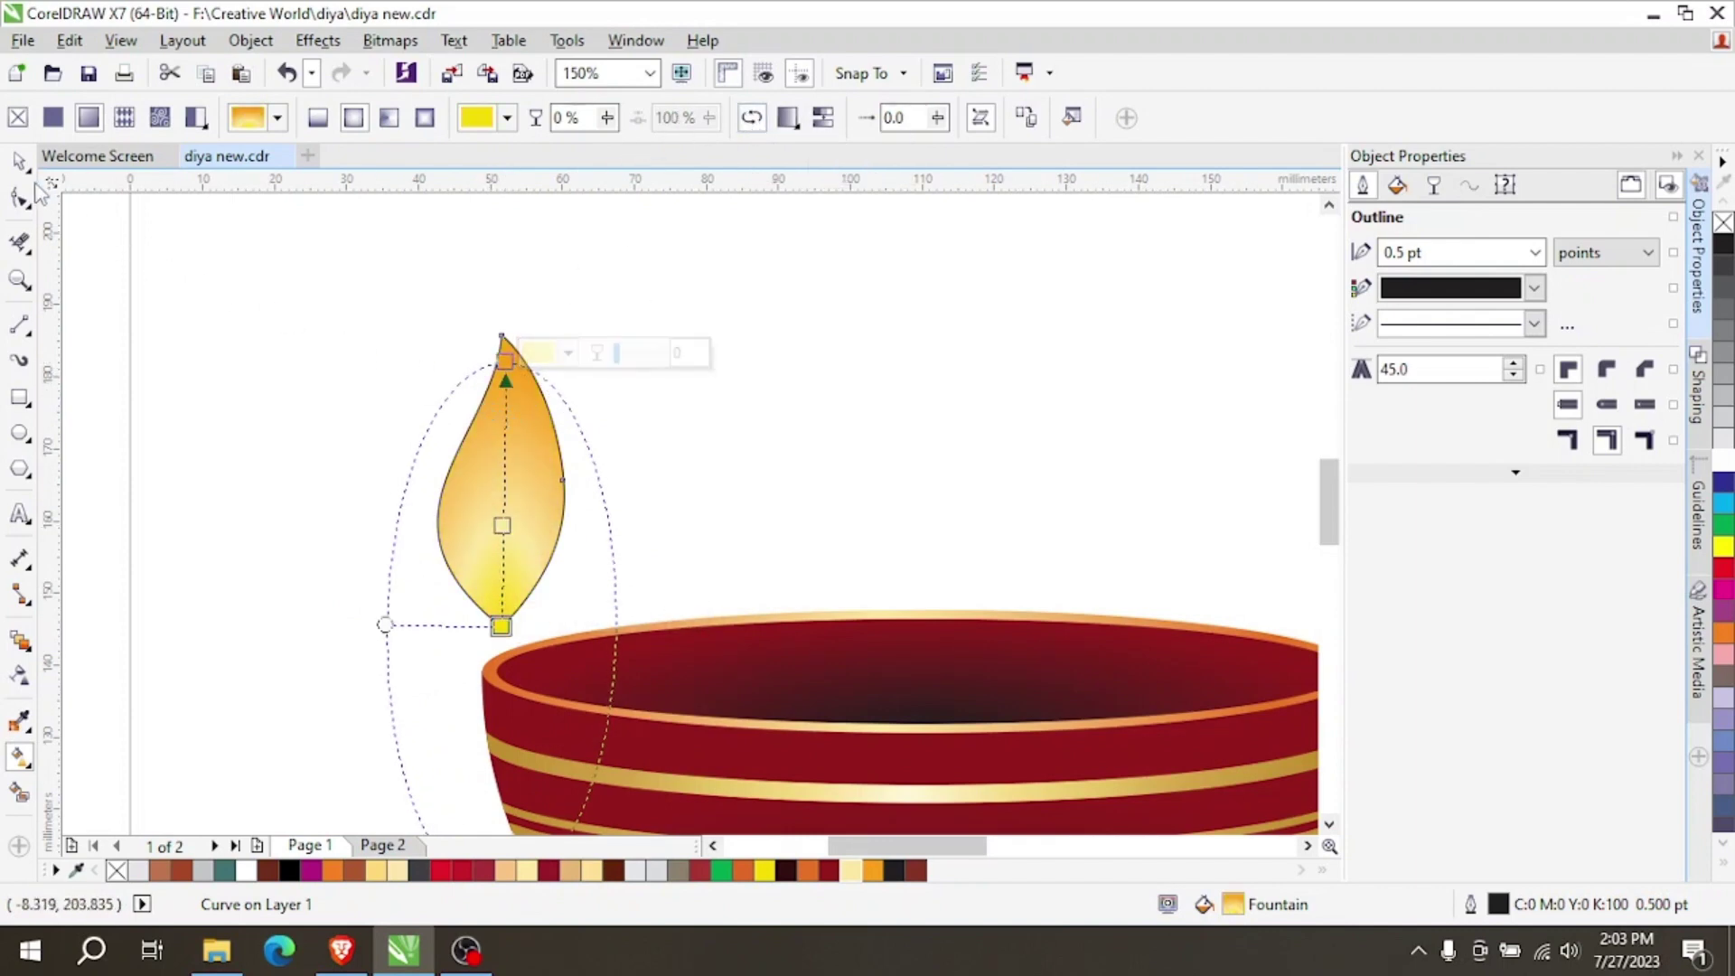
{"action": "key", "text": "space"}
{"action": "right_click", "coordinate": [118, 872]}
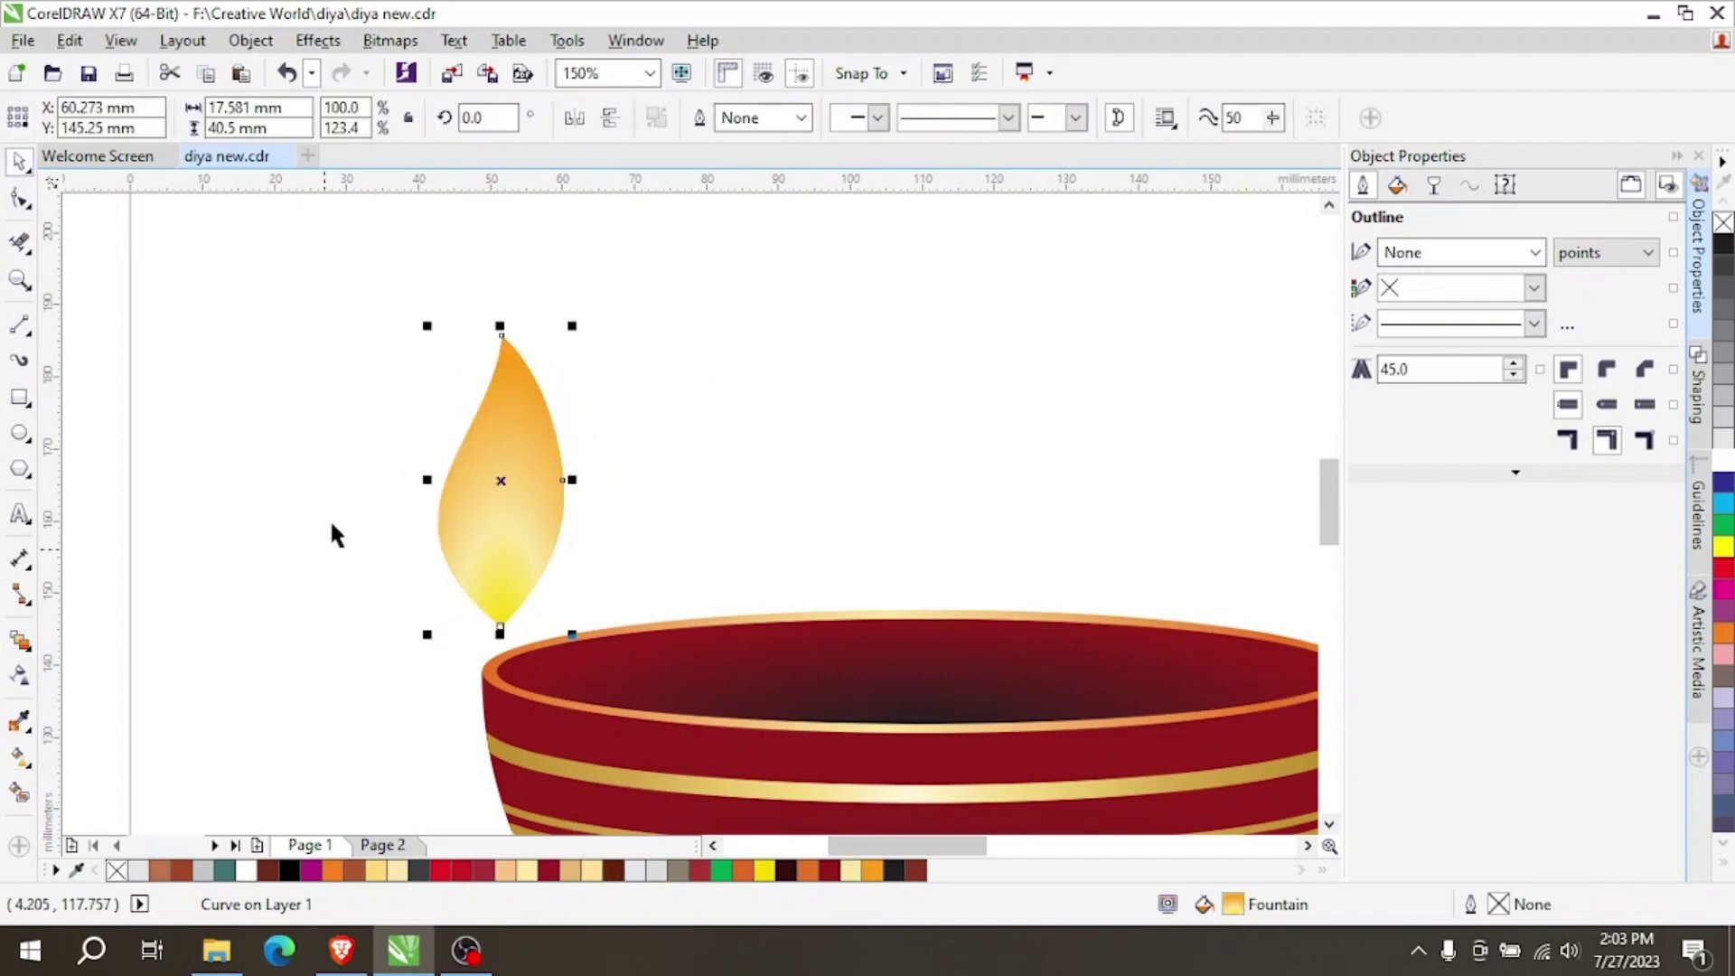
Extend the flame's elliptical gradient up to its tip and narrow the ellipse to about the flame's width.
{"action": "left_click", "coordinate": [19, 758]}
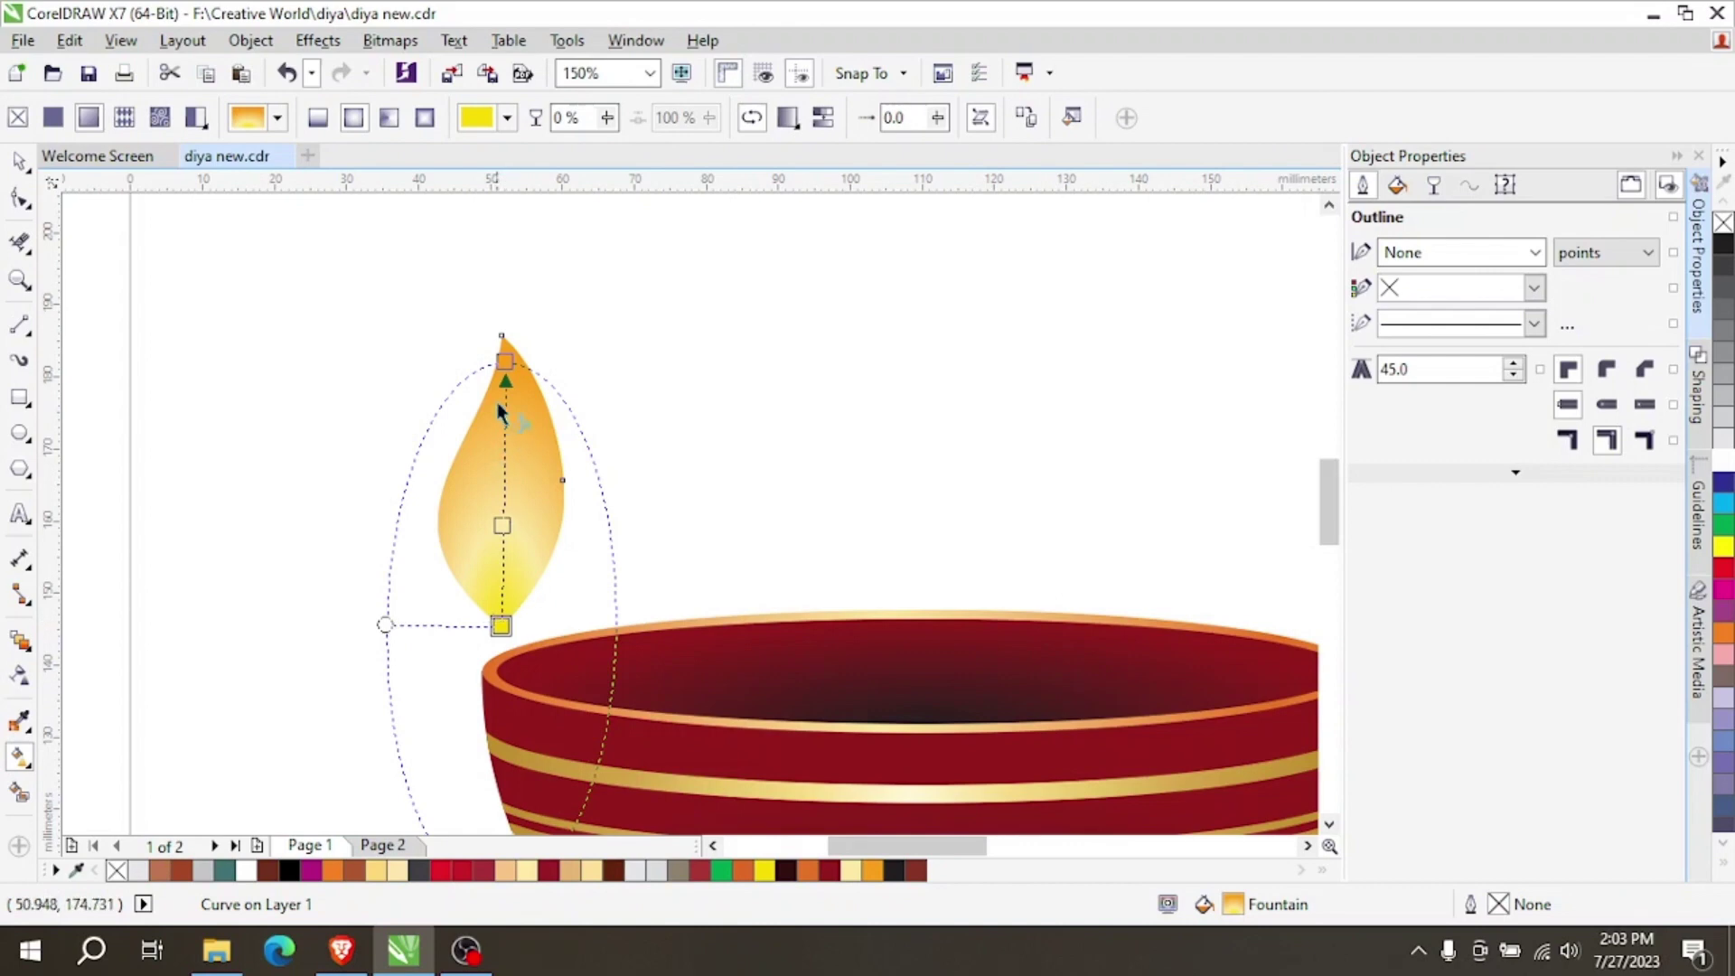
{"action": "left_click_drag", "start_coordinate": [505, 362], "coordinate": [501, 335]}
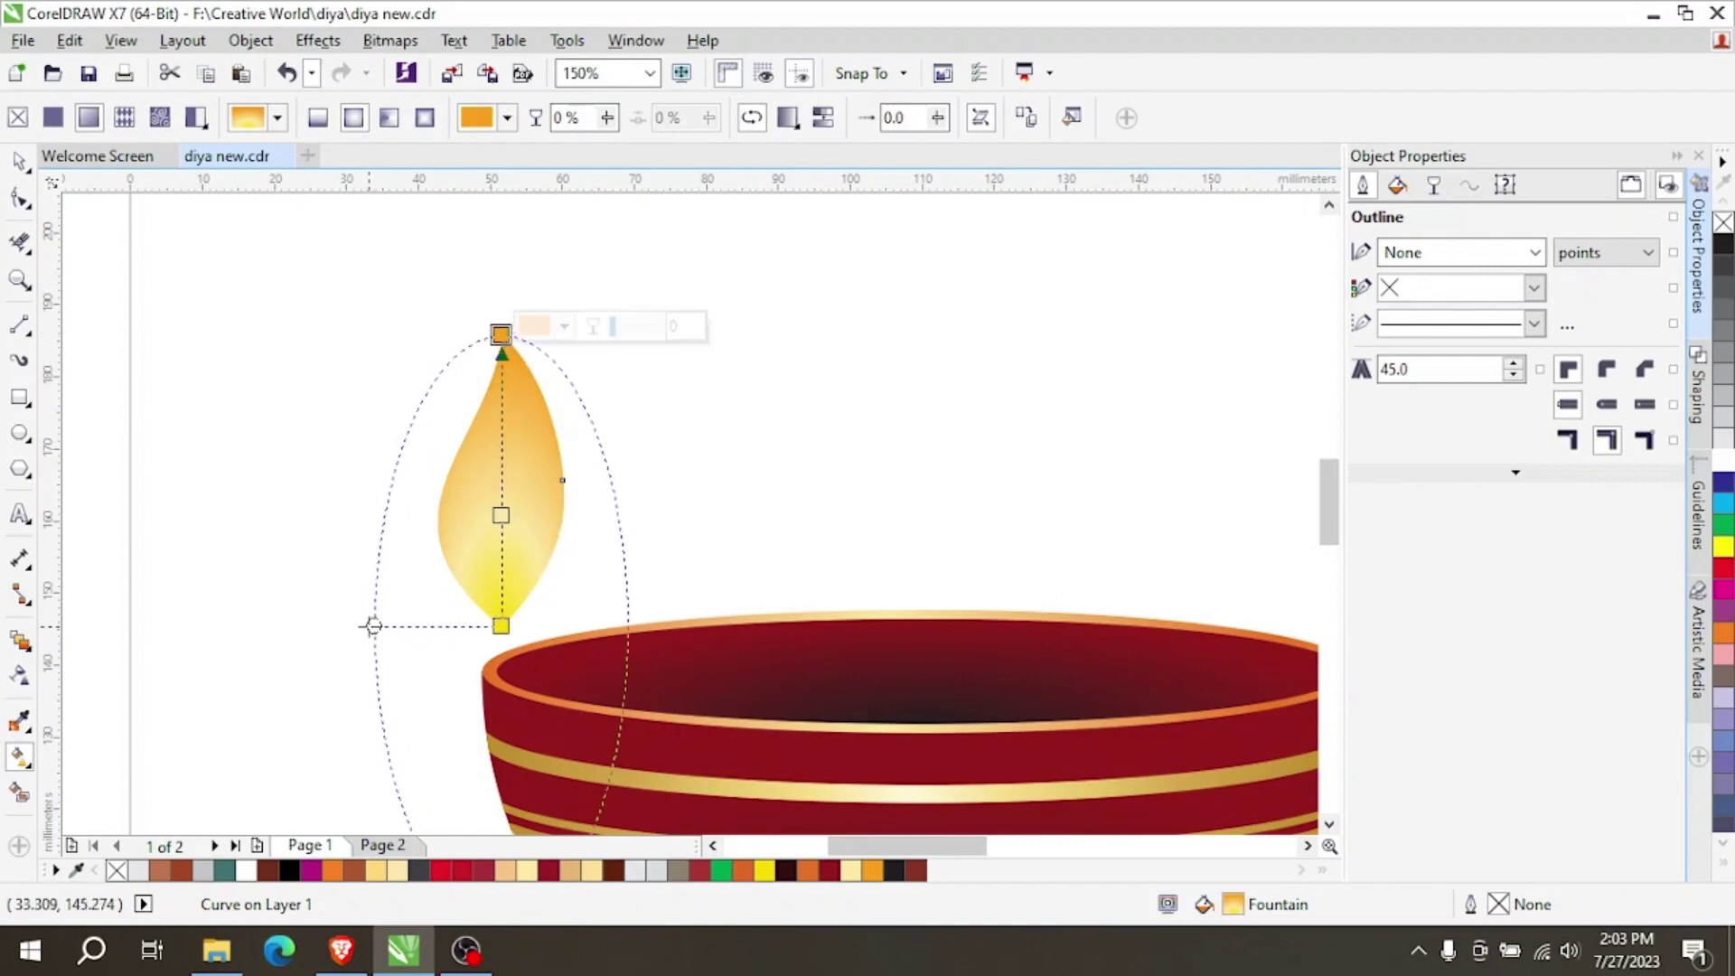
{"action": "left_click_drag", "start_coordinate": [373, 625], "coordinate": [435, 625]}
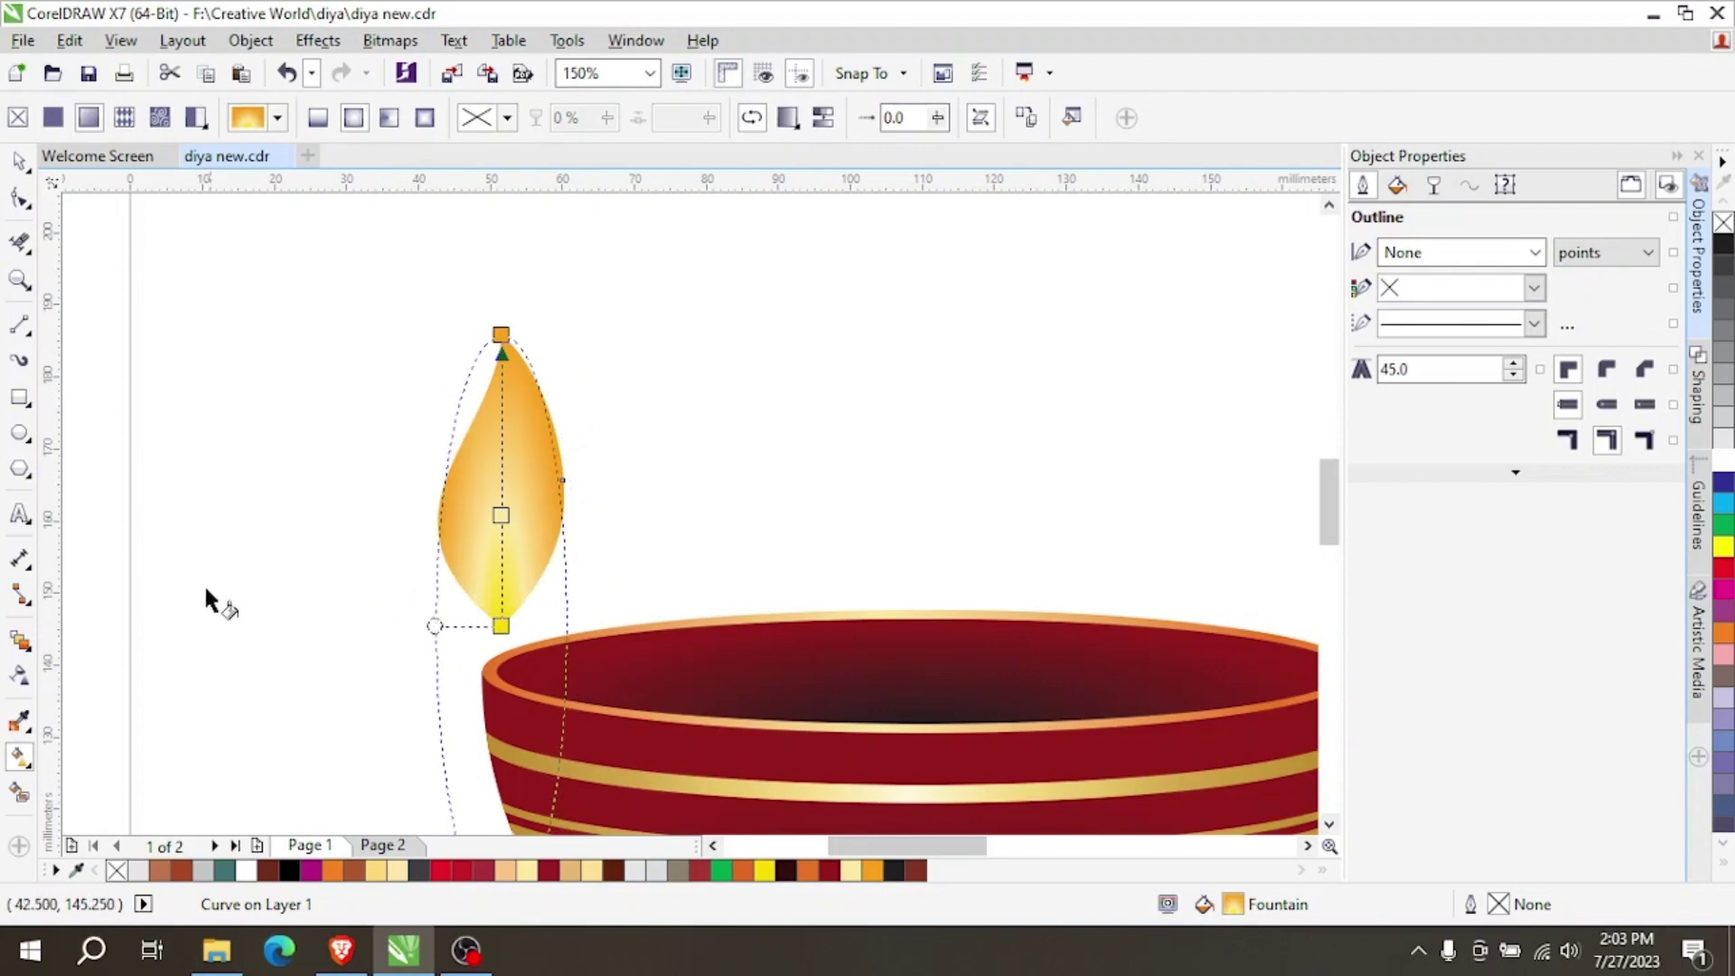
{"action": "left_click", "coordinate": [20, 162]}
{"action": "key", "text": "Escape"}
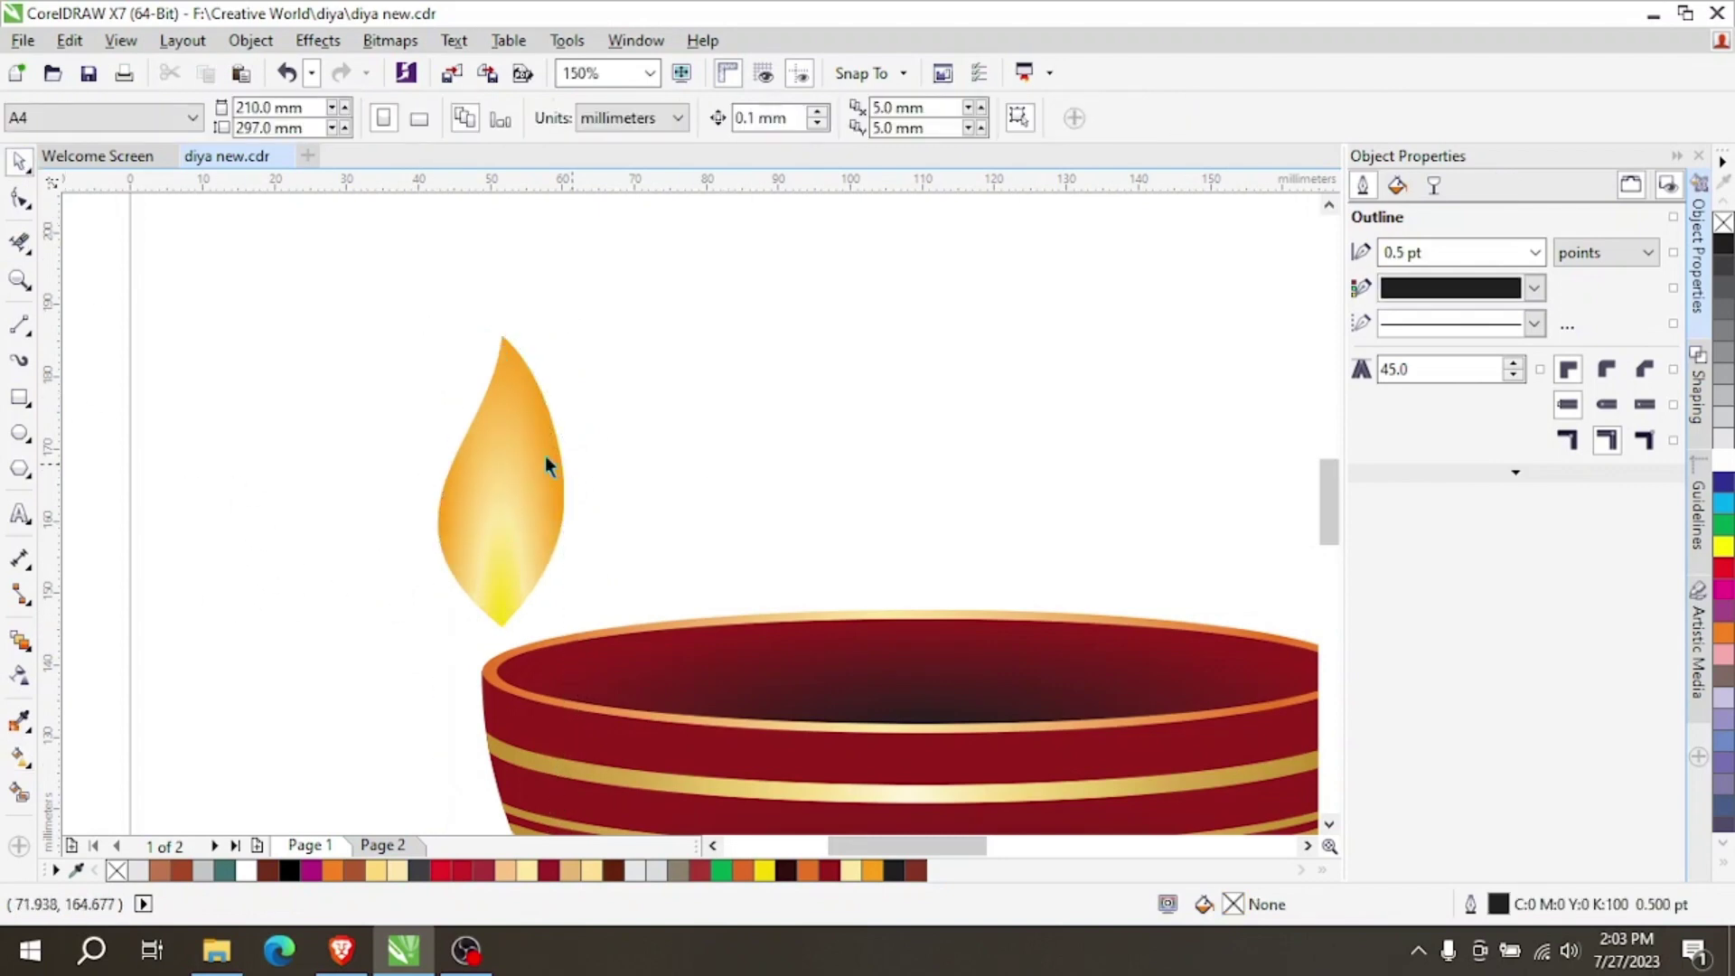
Move the flame straight up by about 5.5 mm above the bowl.
{"action": "scroll", "coordinate": [542, 465], "scroll_direction": "down", "scroll_amount": 2}
{"action": "scroll", "coordinate": [515, 496], "scroll_direction": "up", "scroll_amount": 2}
{"action": "left_click", "coordinate": [485, 483]}
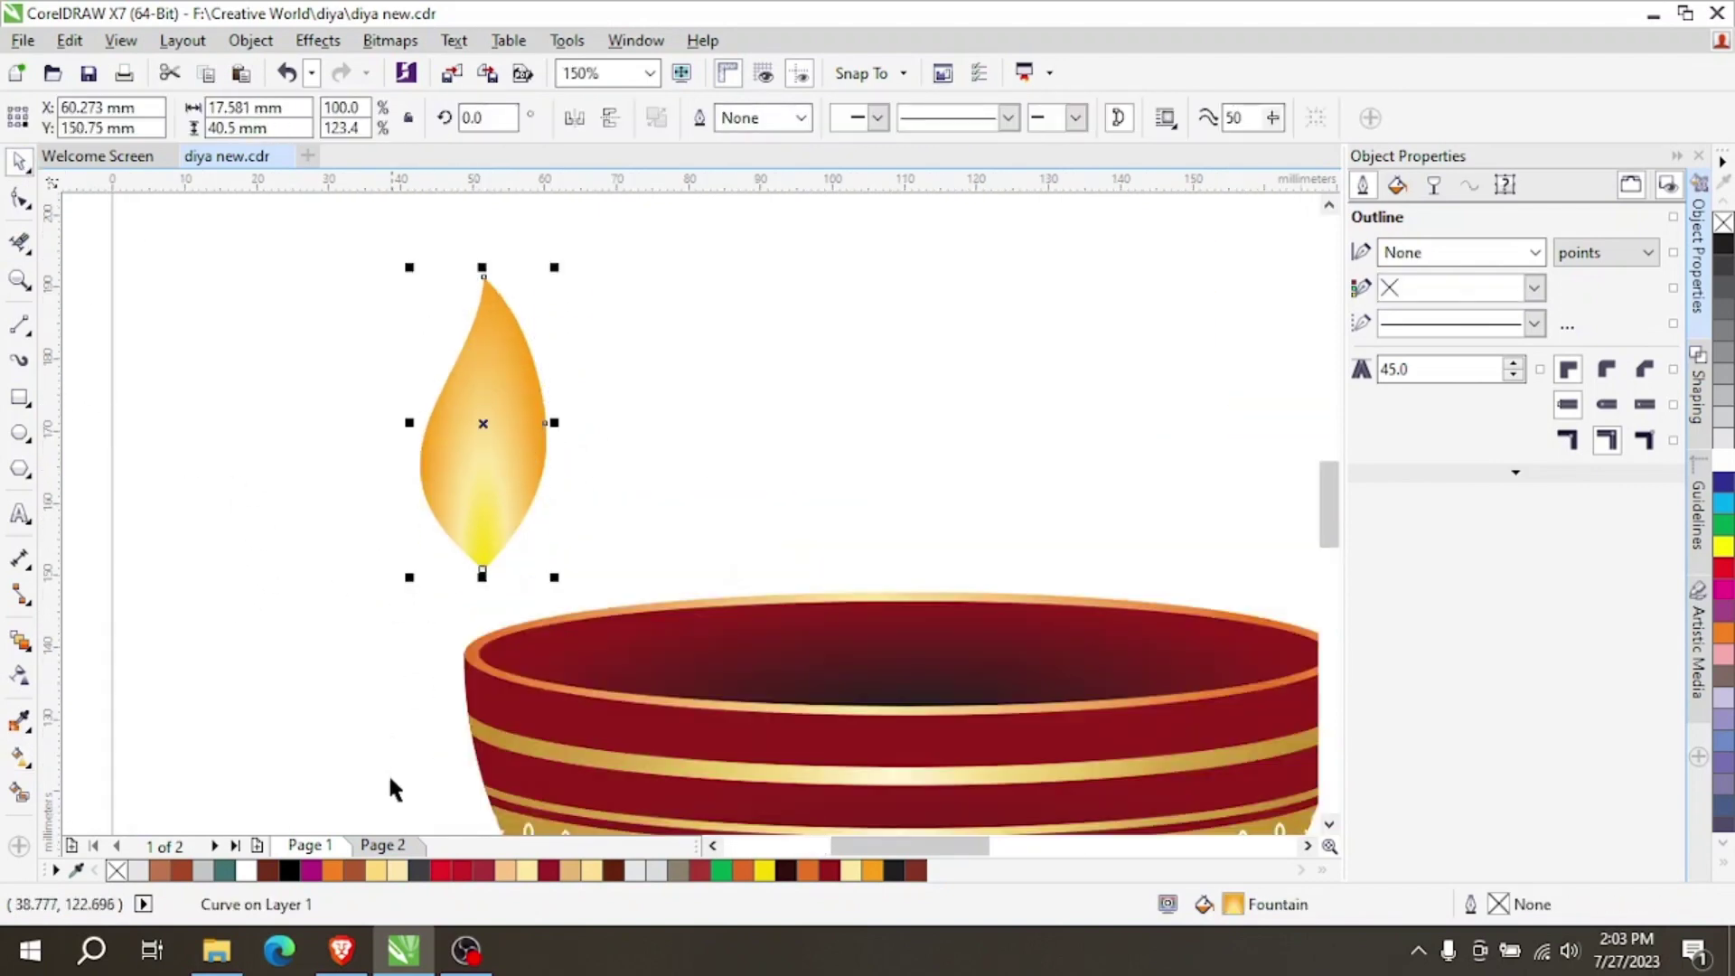
Check the reference diya on Page 2, and replace the flame gradient's pale middle colour stop with a yellow one at 66%.
{"action": "left_click", "coordinate": [378, 845]}
{"action": "scroll", "coordinate": [384, 829], "scroll_direction": "down", "scroll_amount": 2}
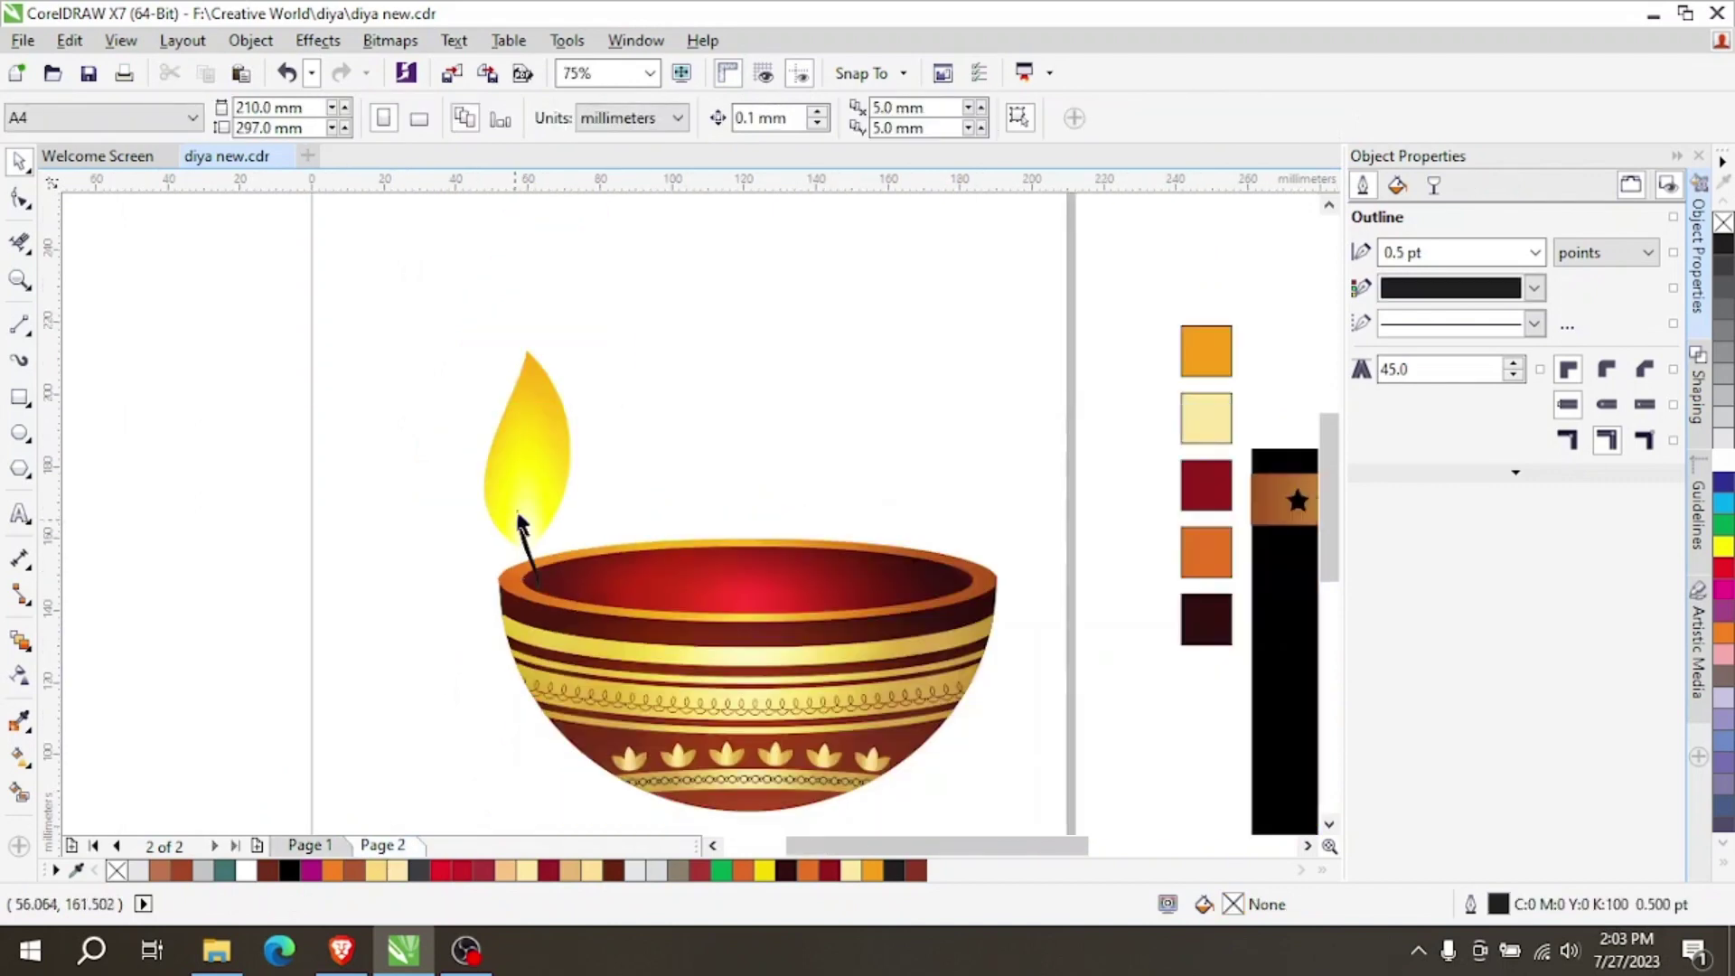
{"action": "scroll", "coordinate": [536, 423], "scroll_direction": "up", "scroll_amount": 2}
{"action": "left_click", "coordinate": [310, 845]}
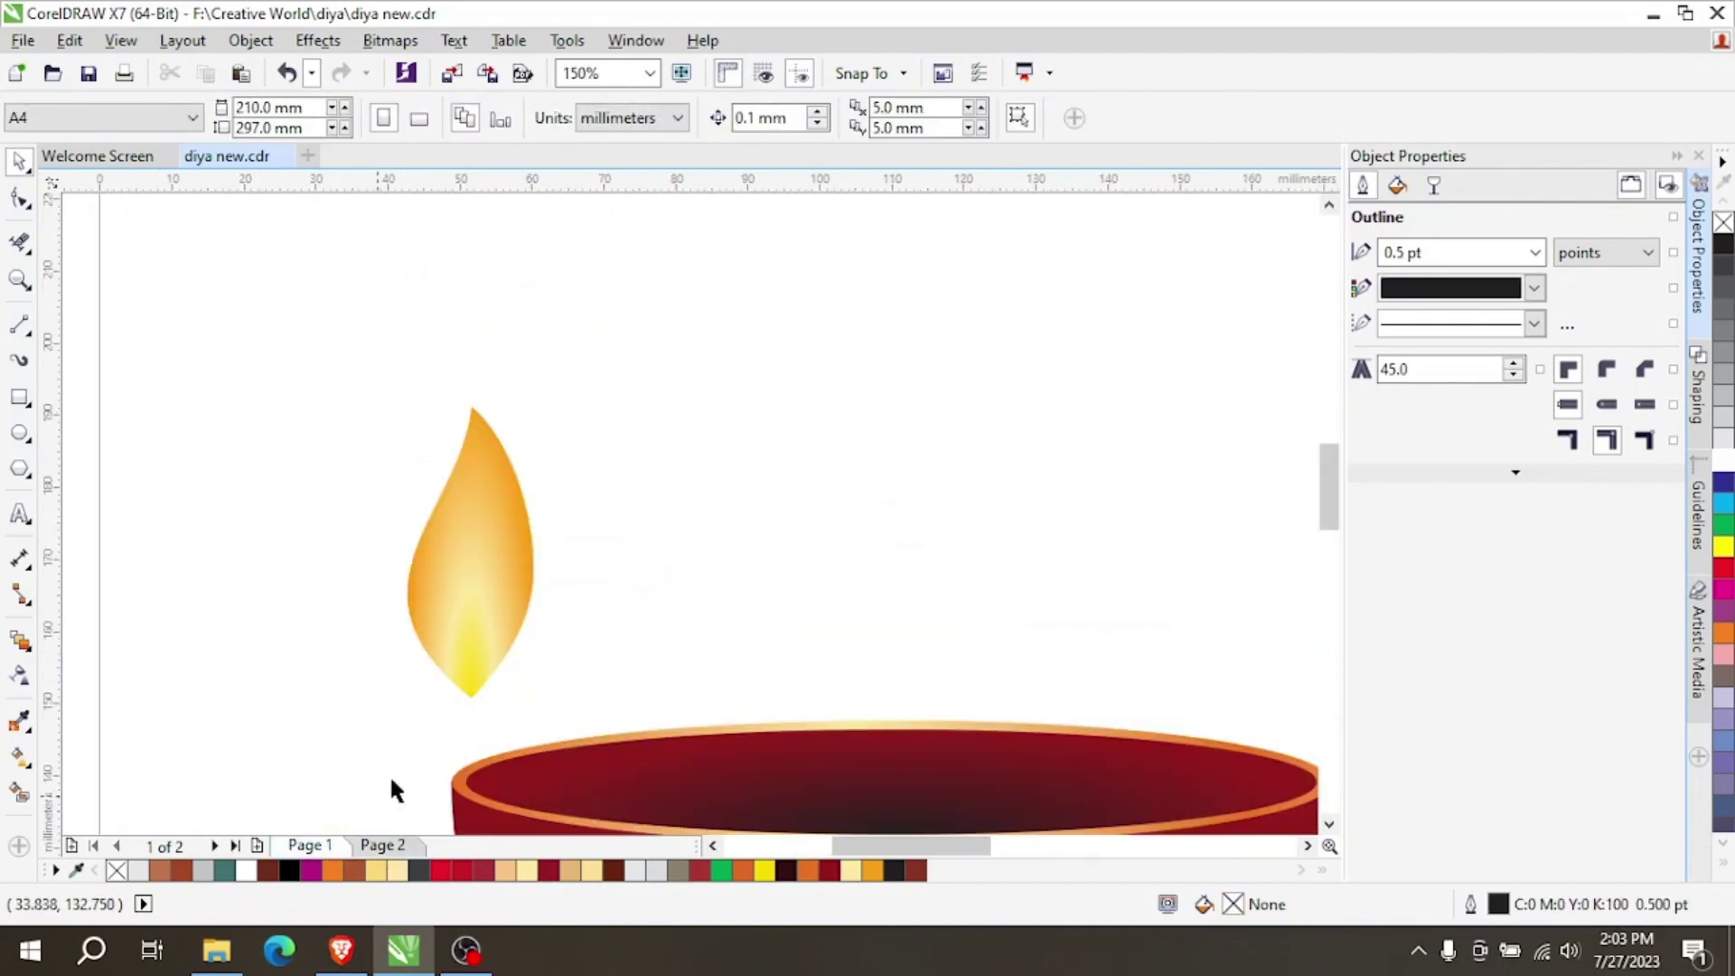
{"action": "left_click", "coordinate": [475, 581]}
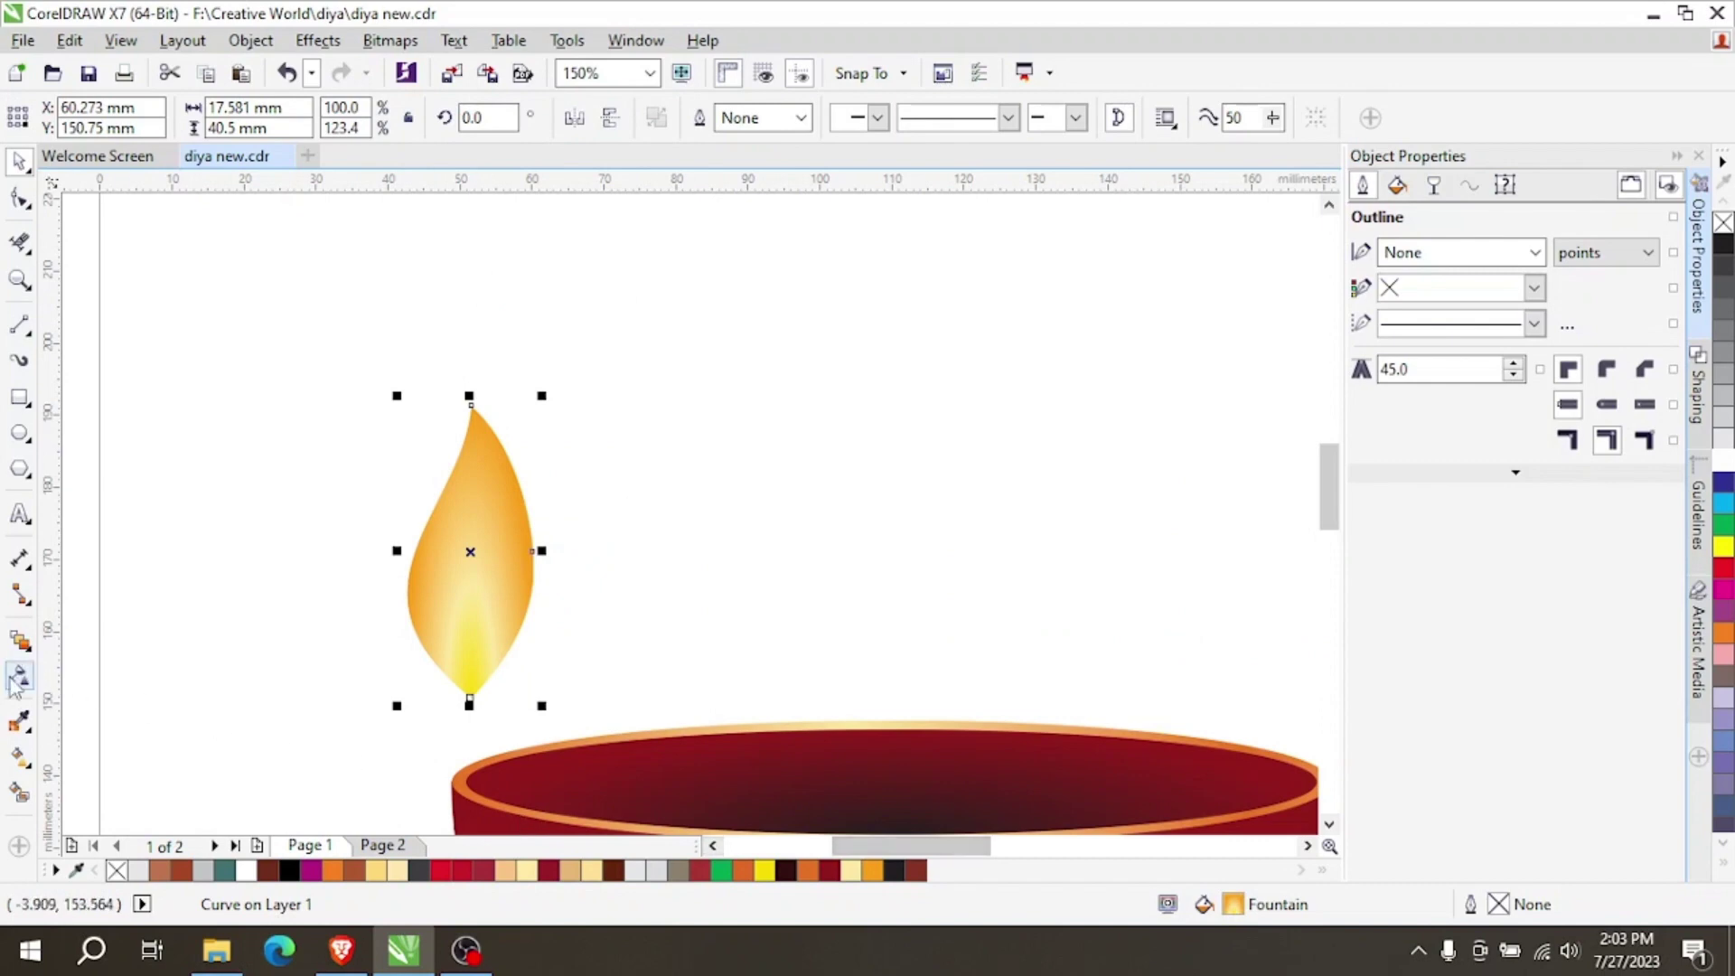
{"action": "left_click", "coordinate": [22, 759]}
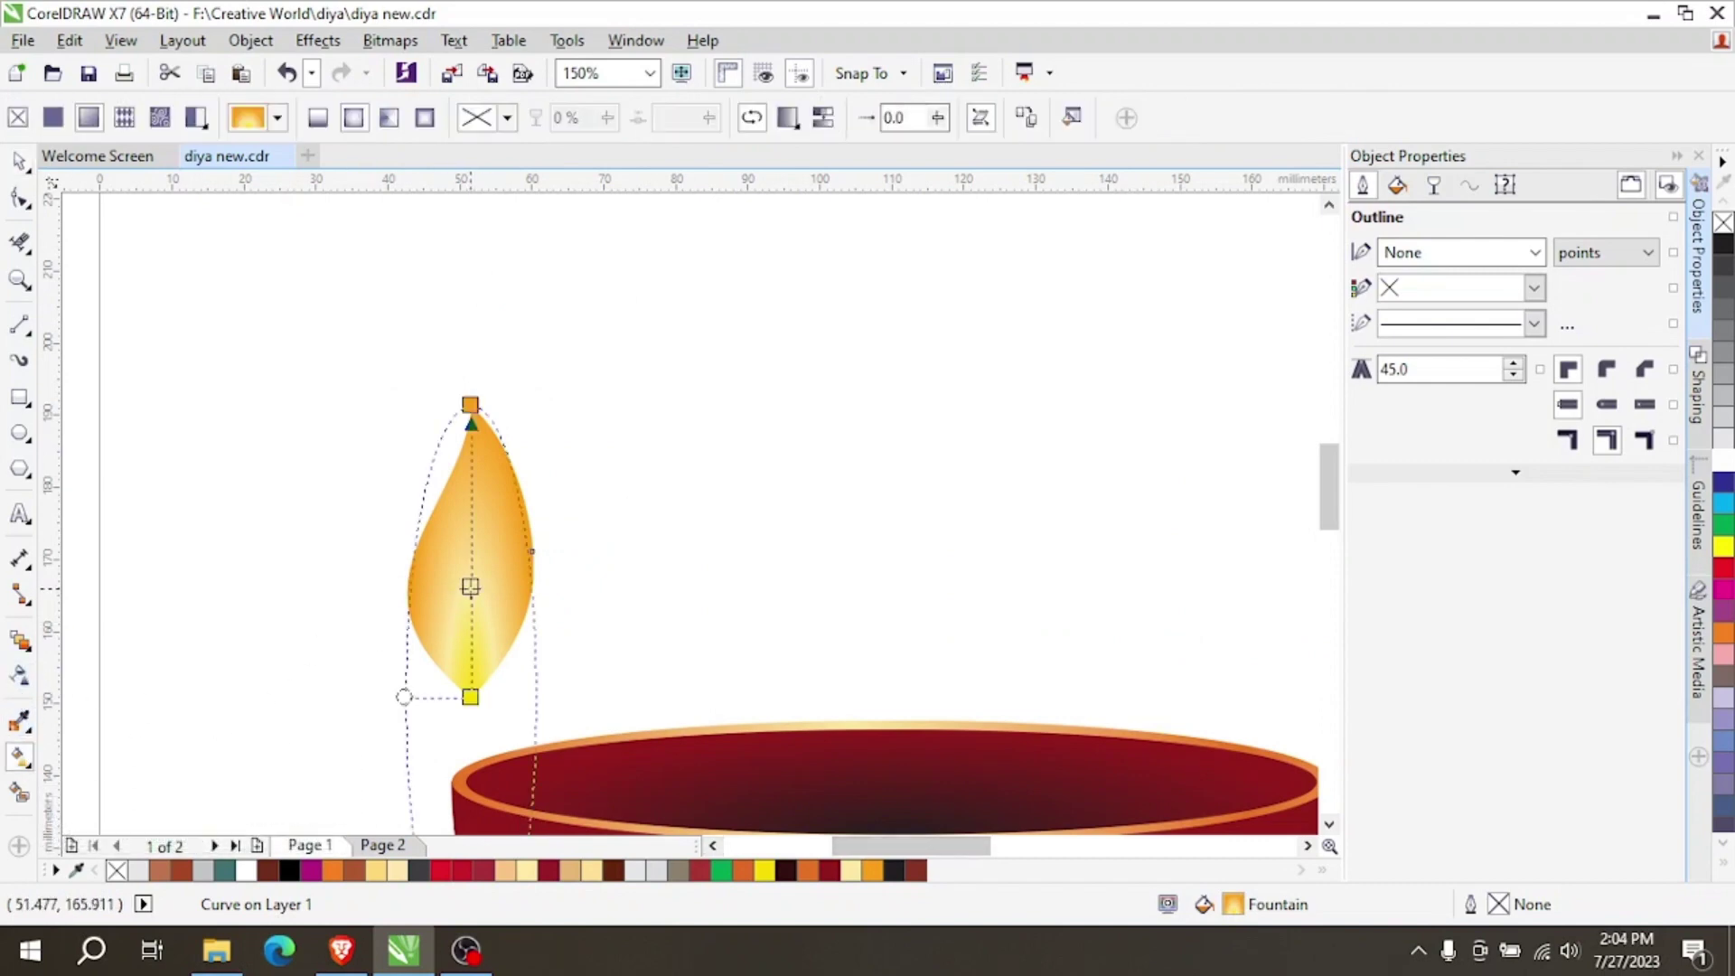
{"action": "left_click_drag", "start_coordinate": [469, 585], "coordinate": [472, 551]}
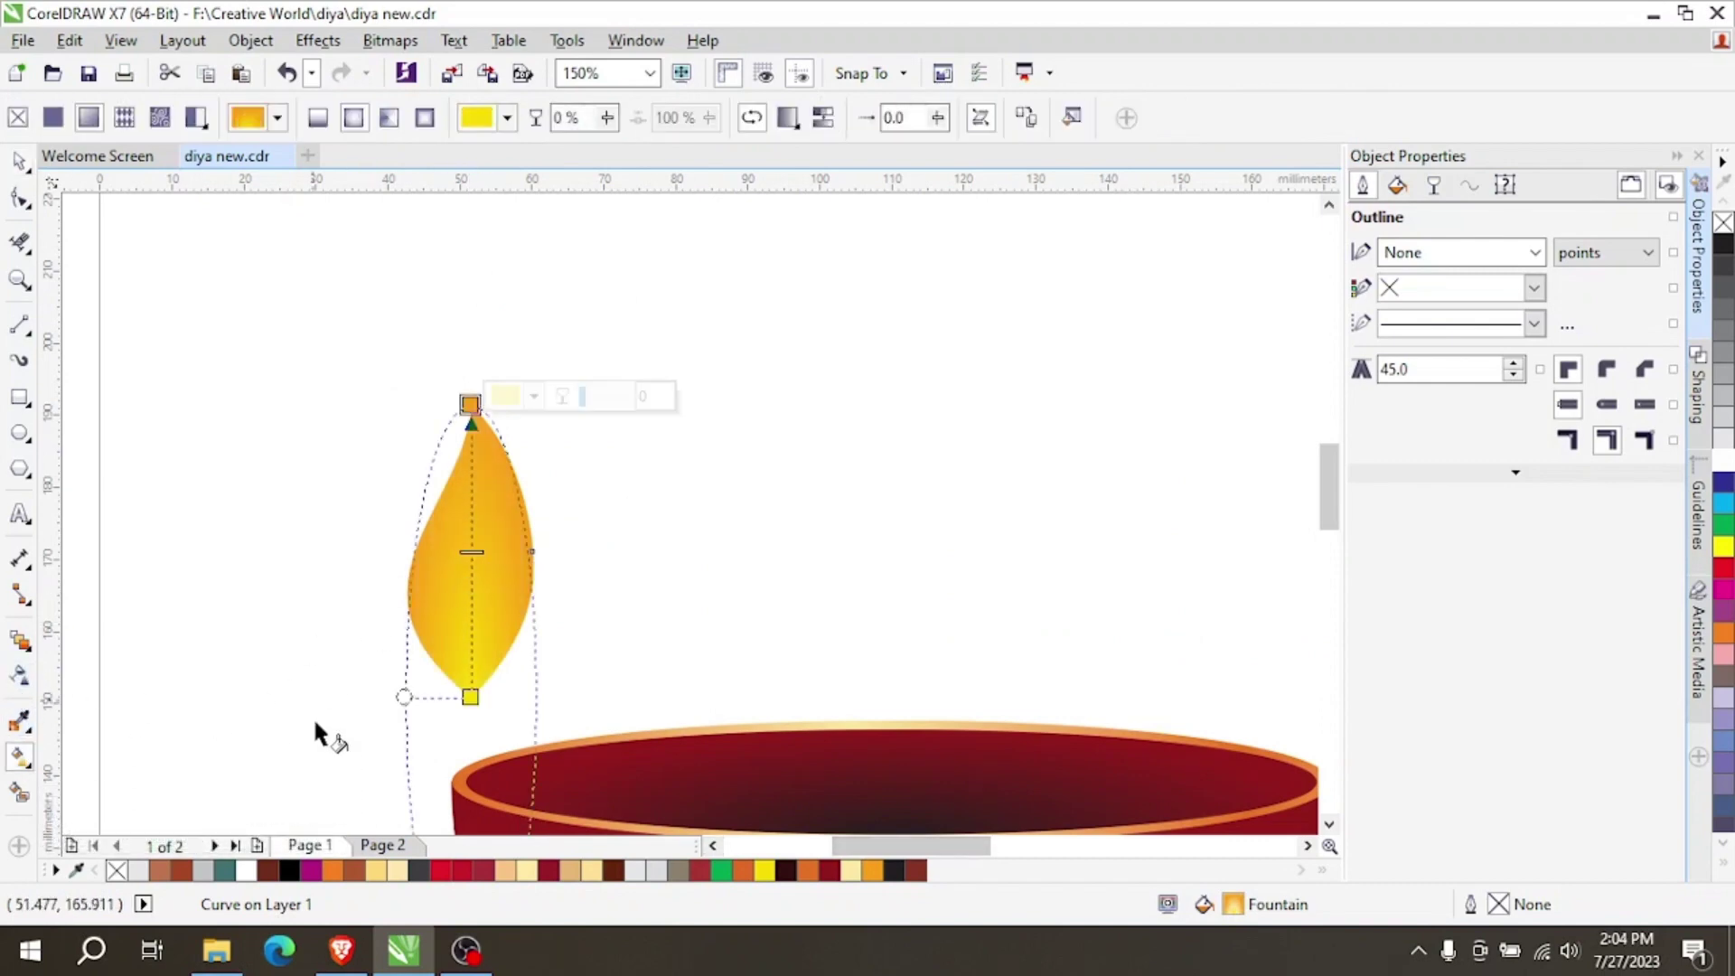
{"action": "double_click", "coordinate": [470, 598]}
{"action": "left_click", "coordinate": [764, 870]}
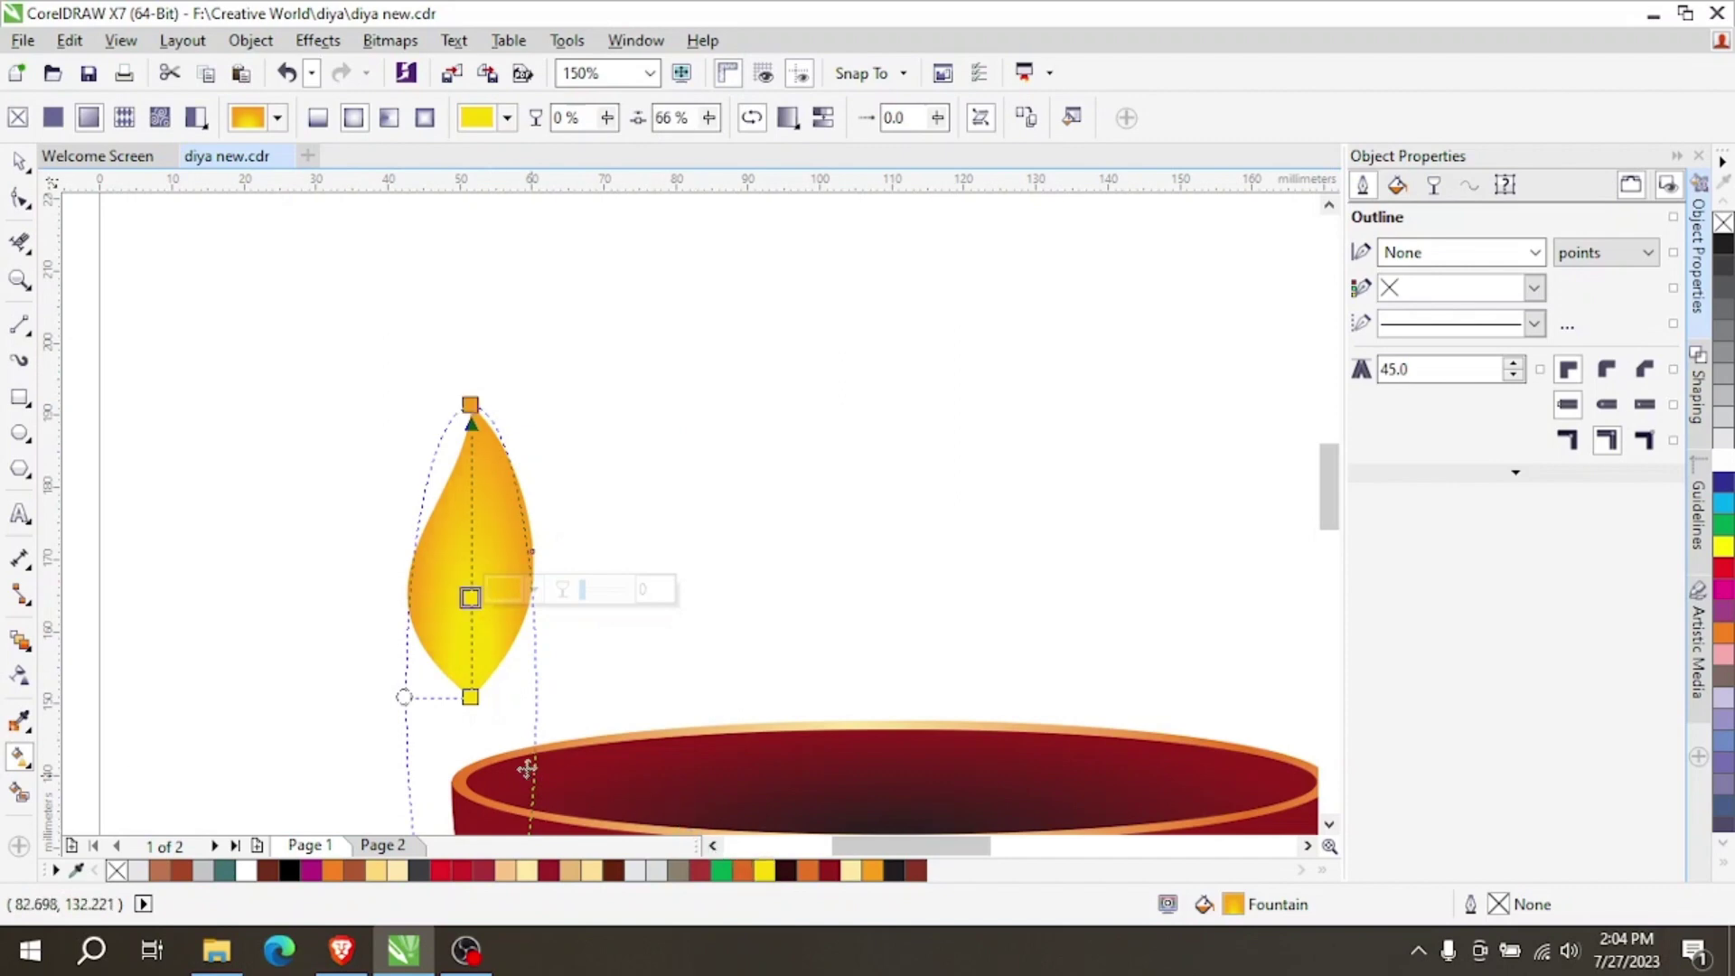
Set the gradient's base colour to pale yellow (#FFE9A5) and extend its orange end beyond the flame's tip.
{"action": "left_click", "coordinate": [470, 697]}
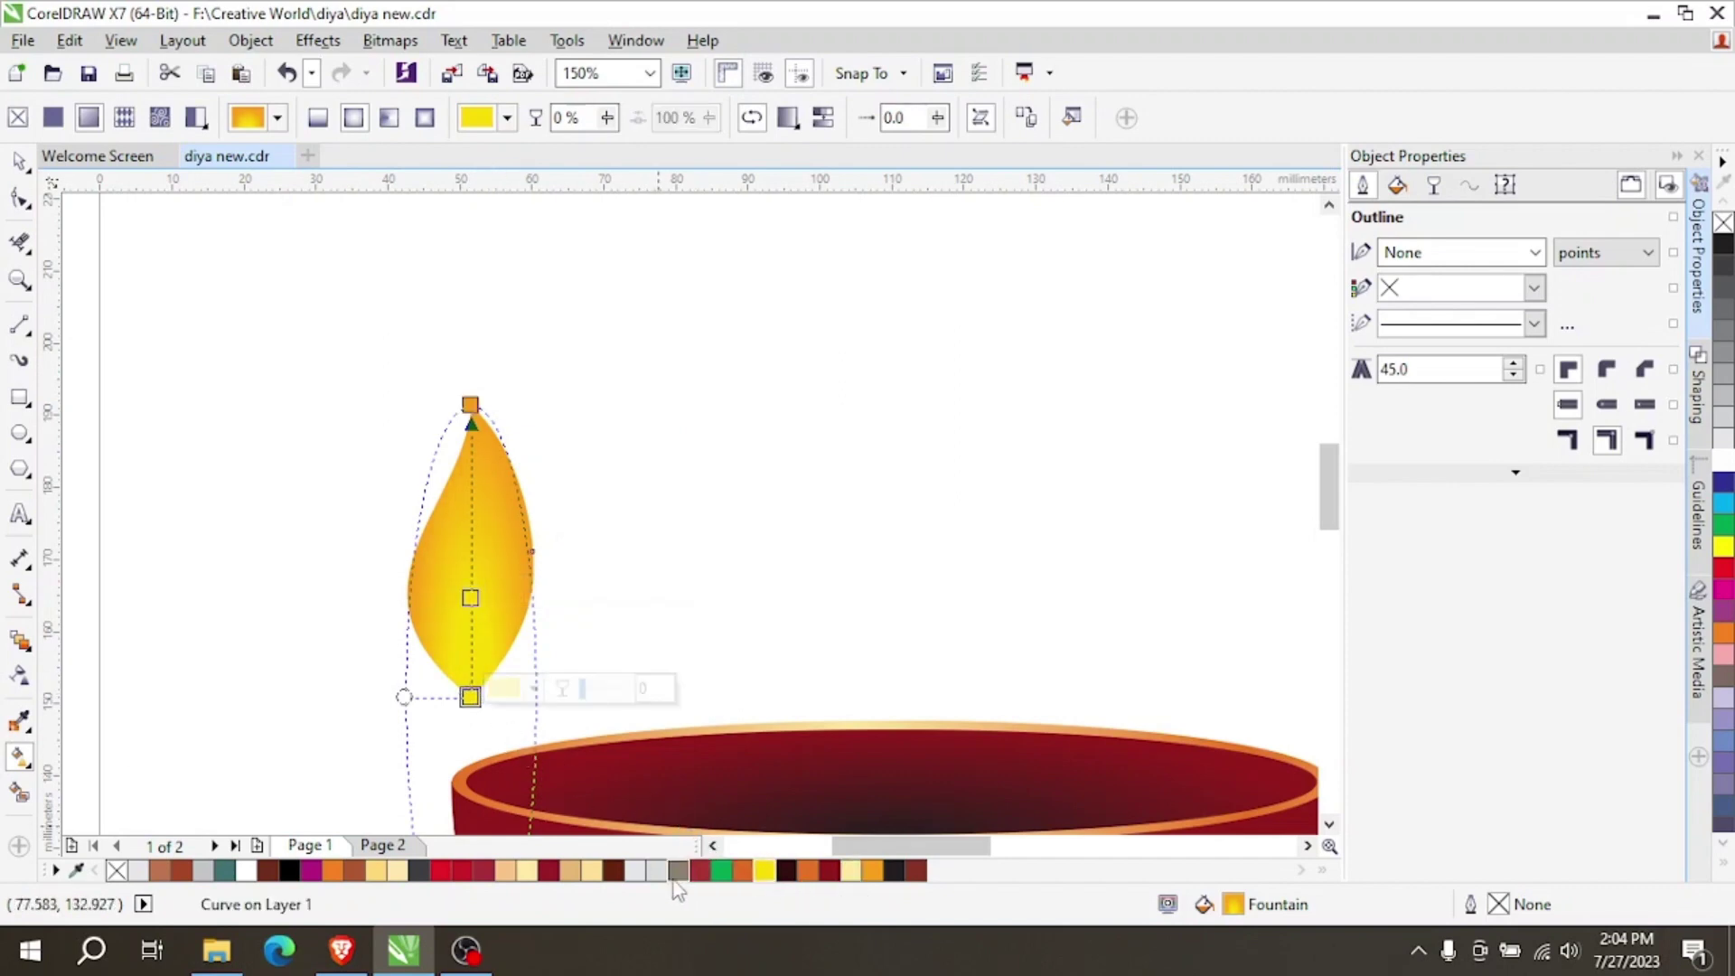
{"action": "left_click", "coordinate": [529, 874]}
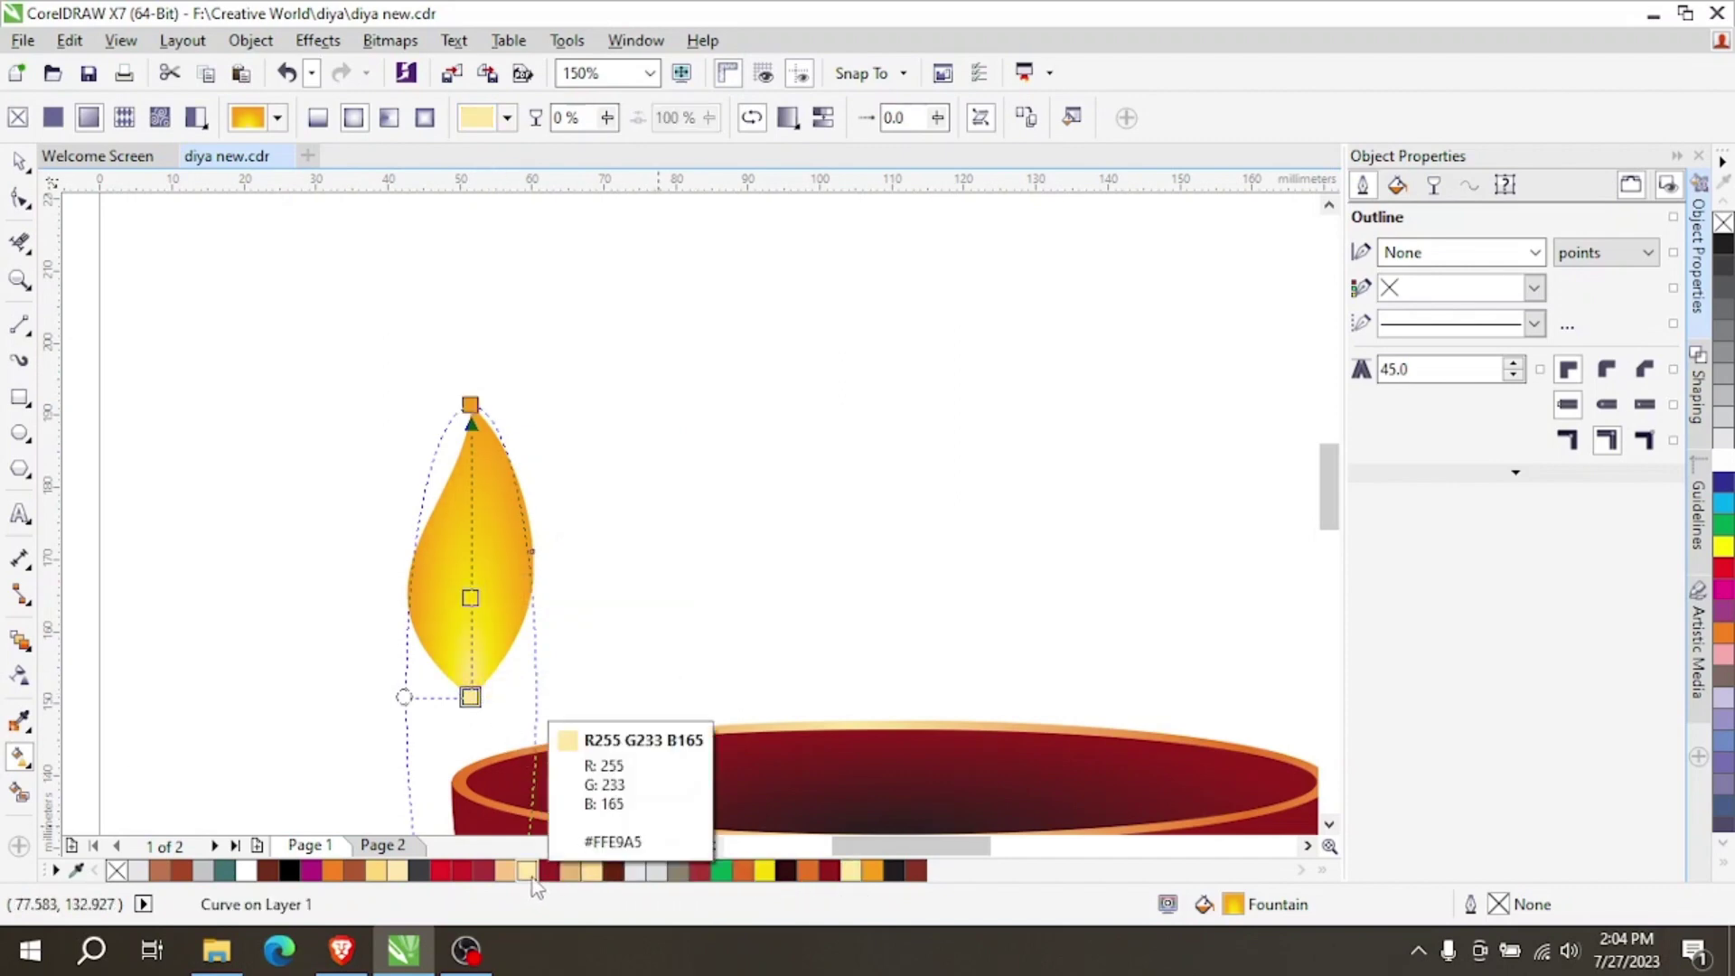
{"action": "left_click_drag", "start_coordinate": [470, 697], "coordinate": [469, 648]}
{"action": "key", "text": "ctrl+z"}
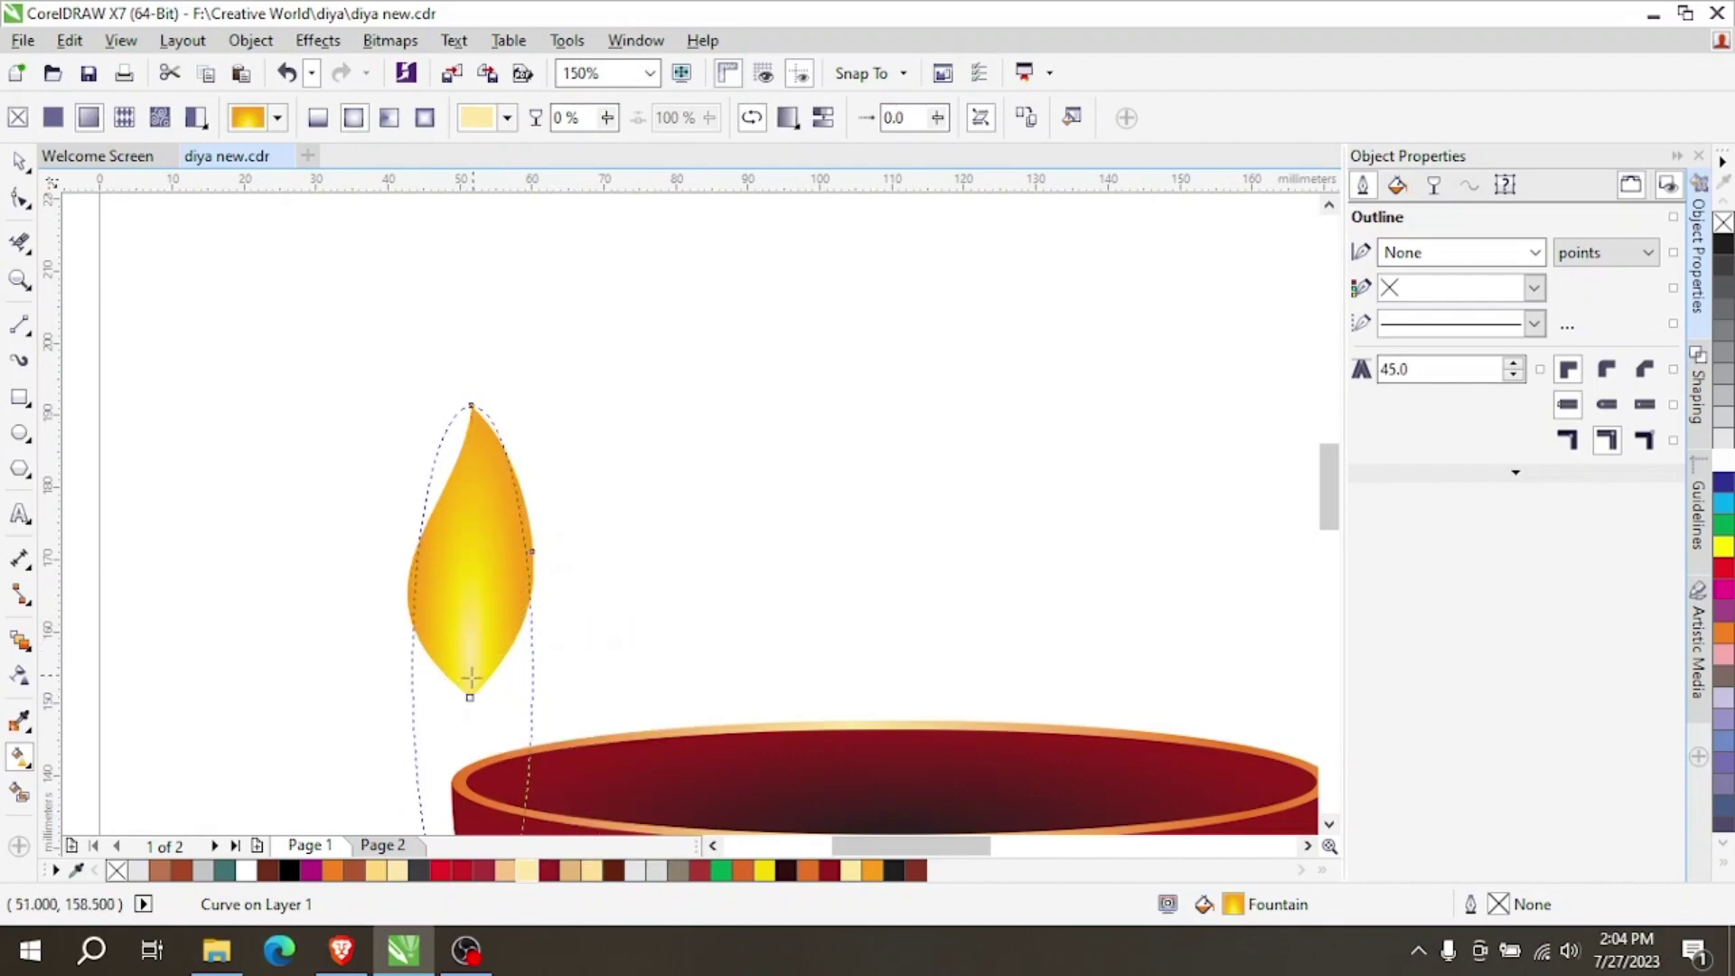
{"action": "left_click_drag", "start_coordinate": [472, 404], "coordinate": [477, 344]}
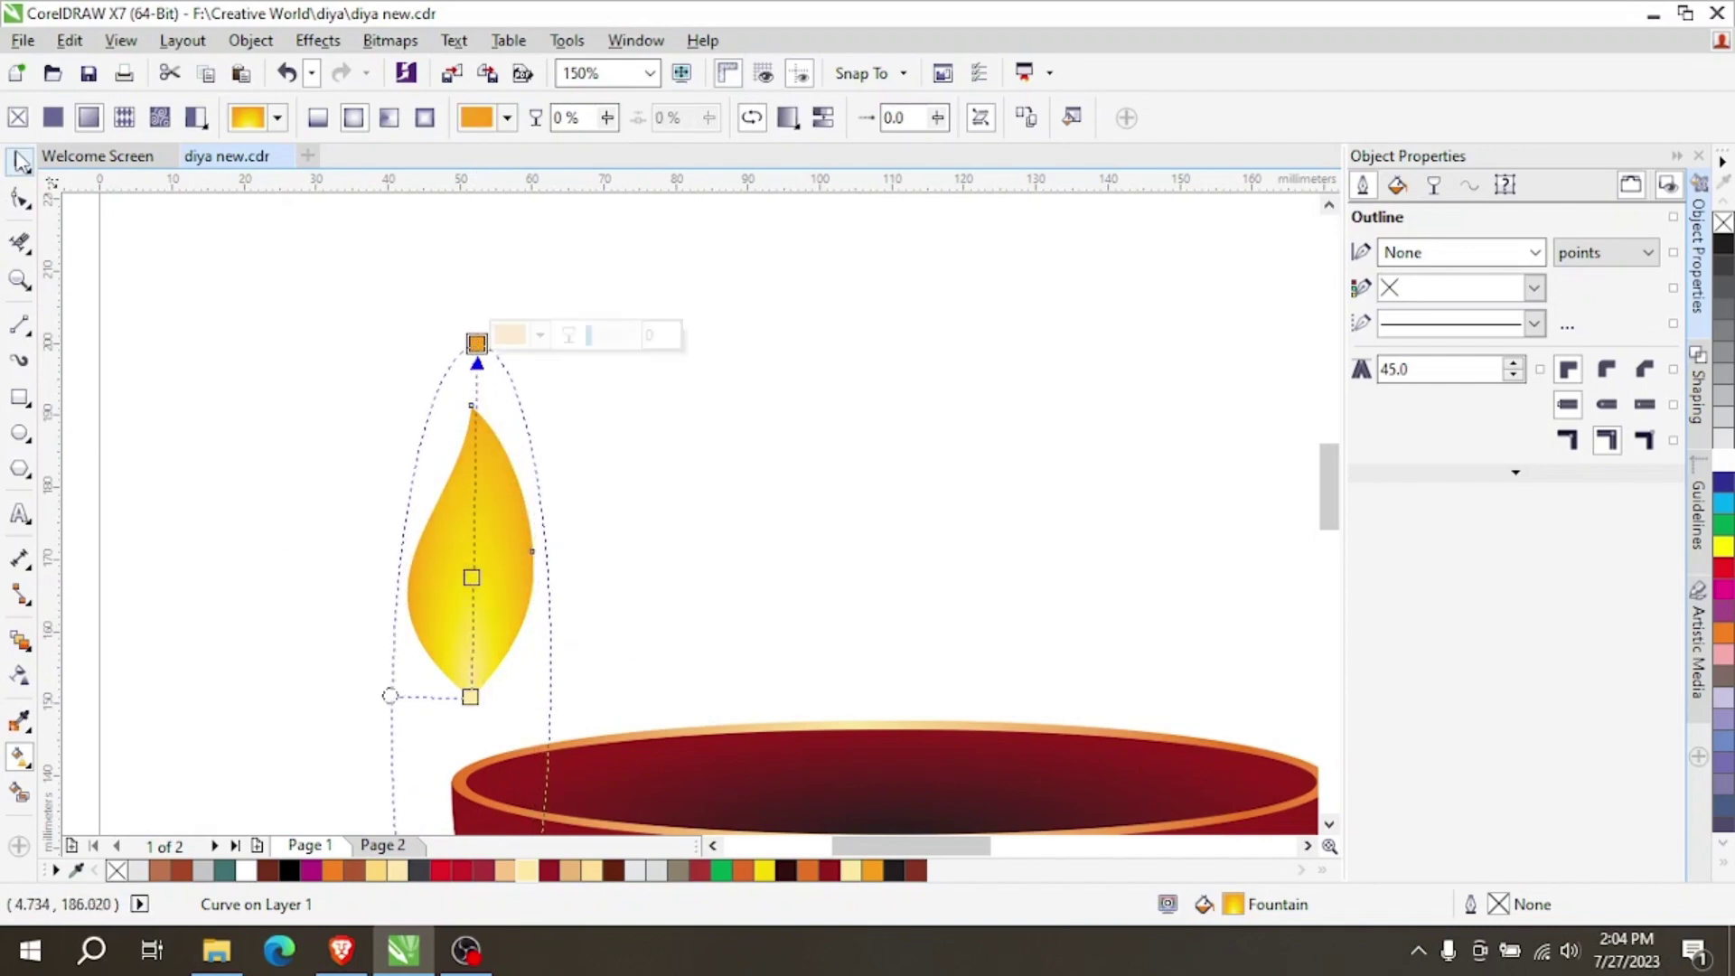
{"action": "left_click", "coordinate": [593, 531]}
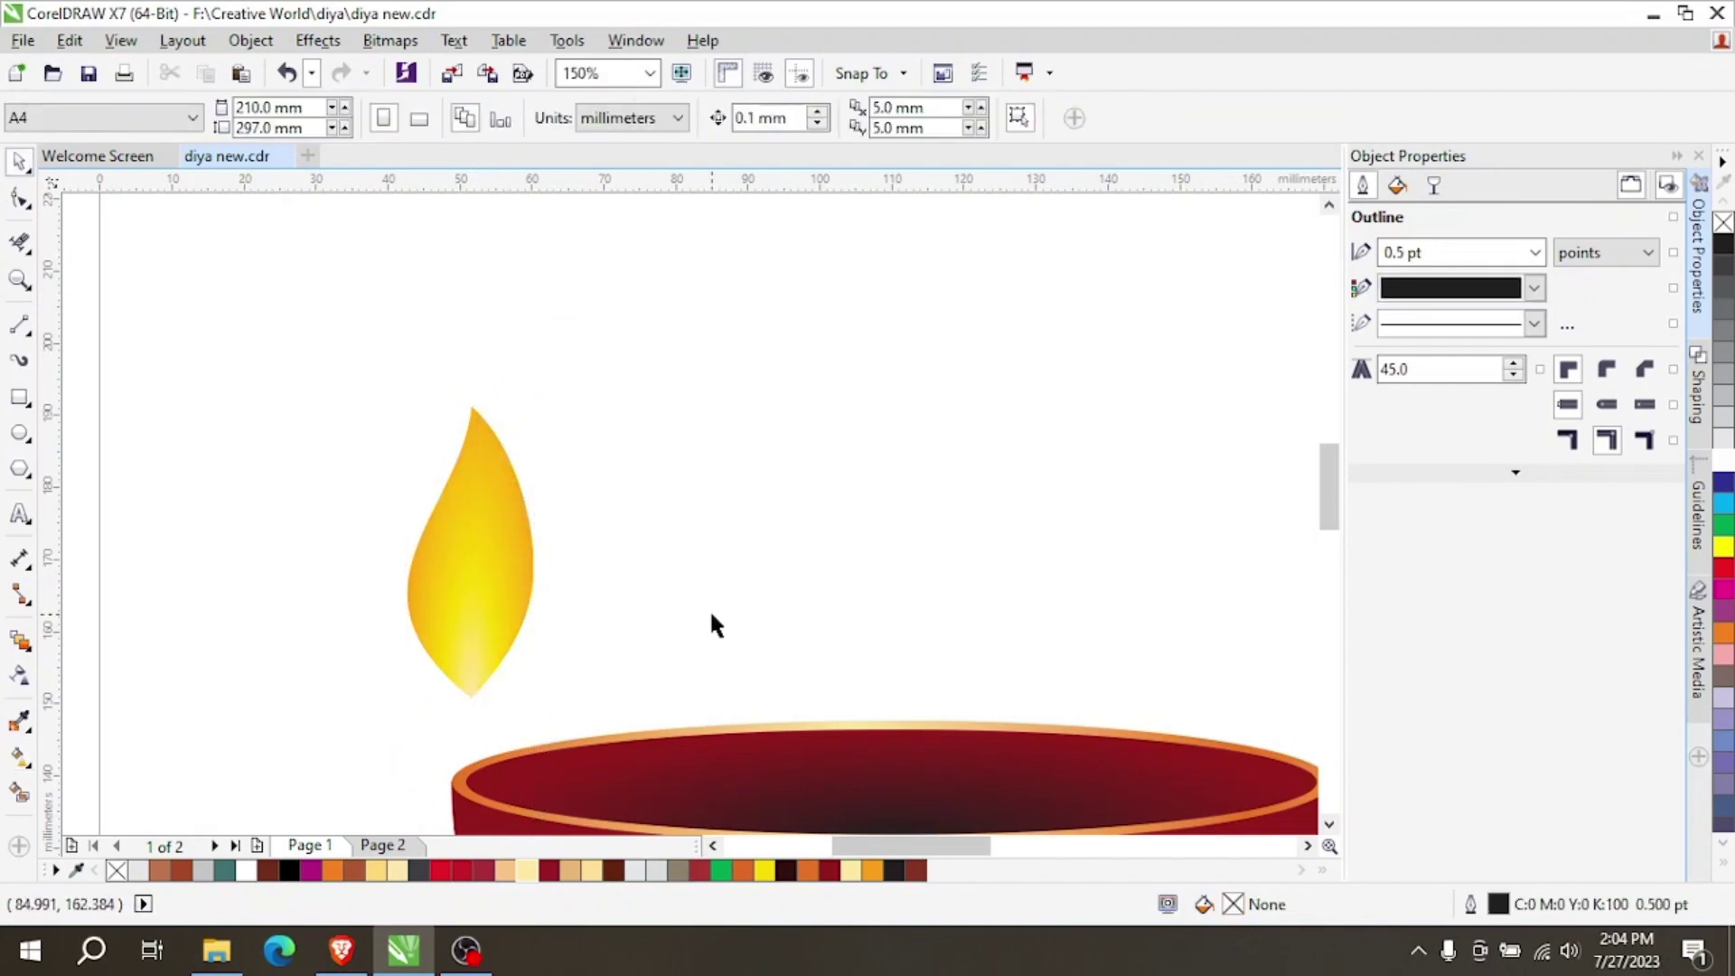
Change the base colour of the flame's gradient to white and widen the gradient ellipse slightly.
{"action": "left_click", "coordinate": [477, 632]}
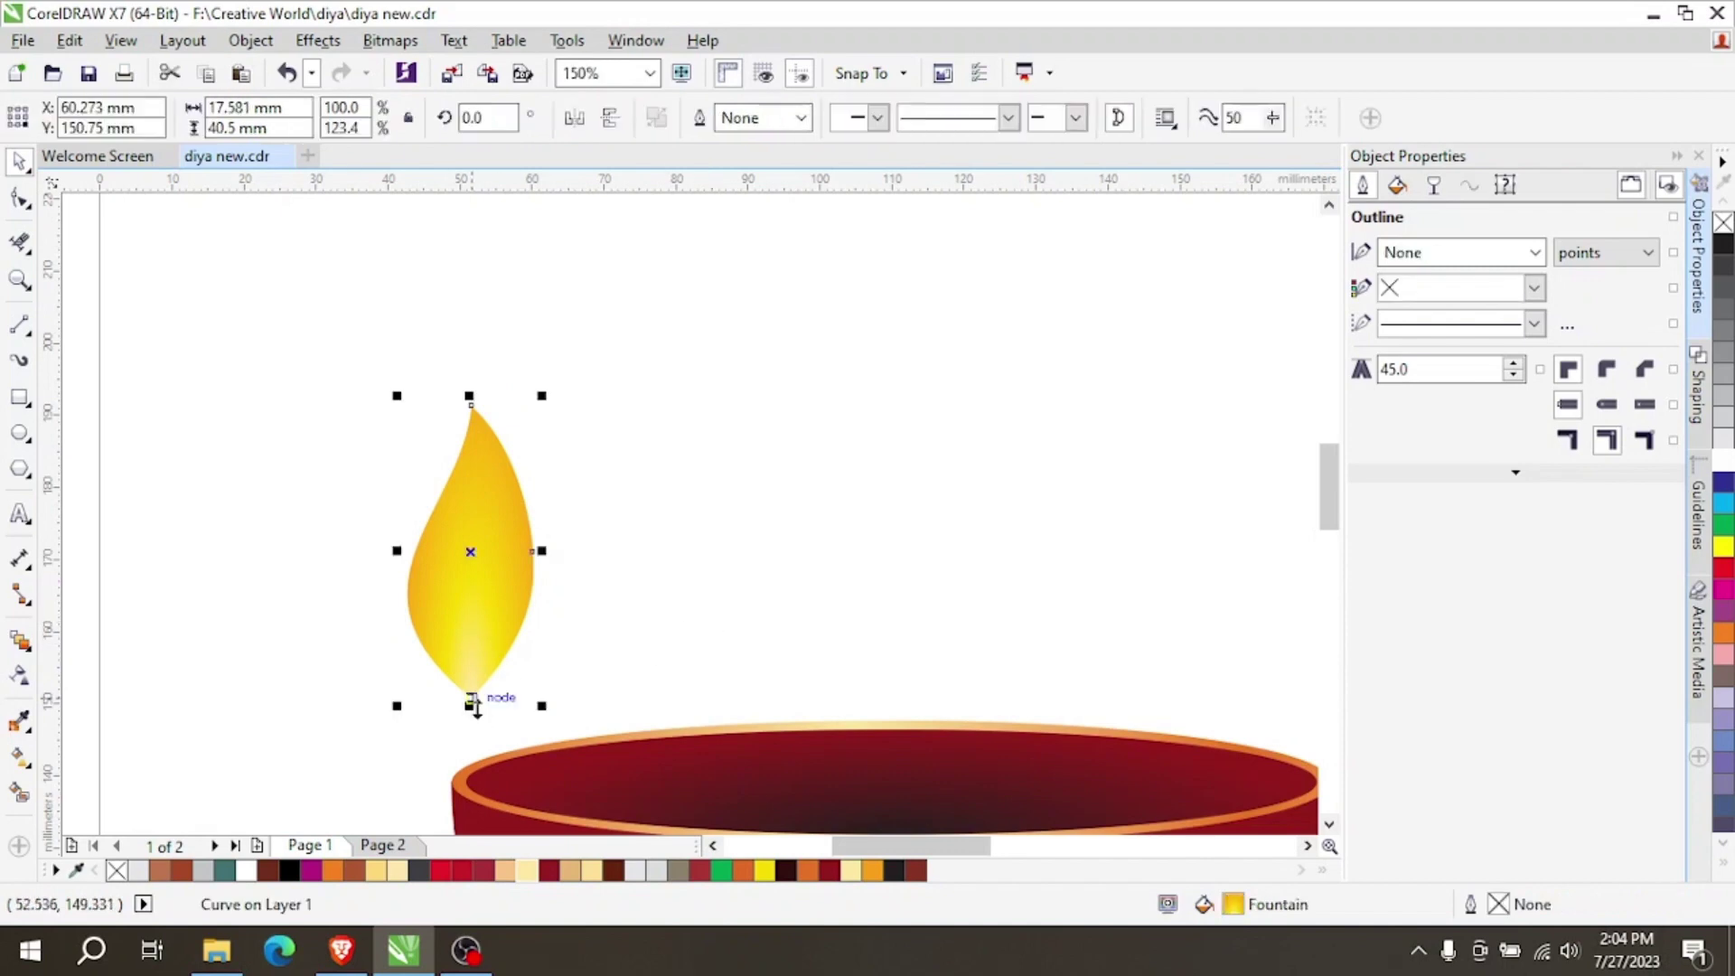
{"action": "left_click", "coordinate": [19, 758]}
{"action": "left_click", "coordinate": [468, 697]}
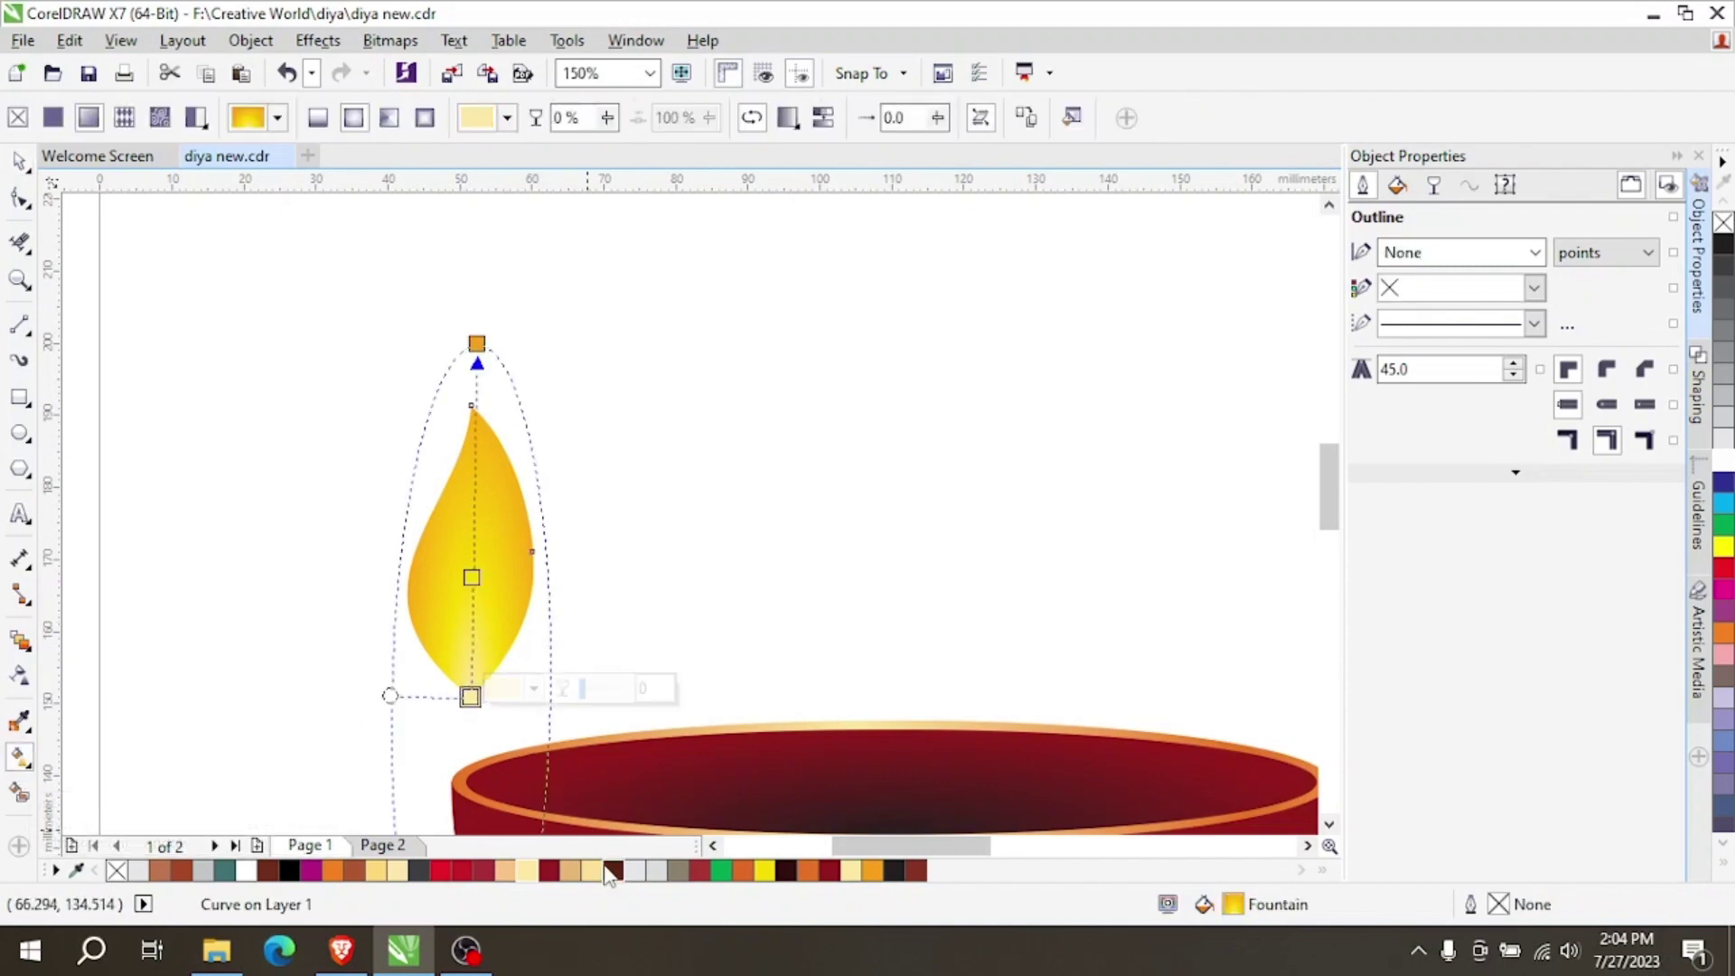
{"action": "left_click", "coordinate": [246, 870]}
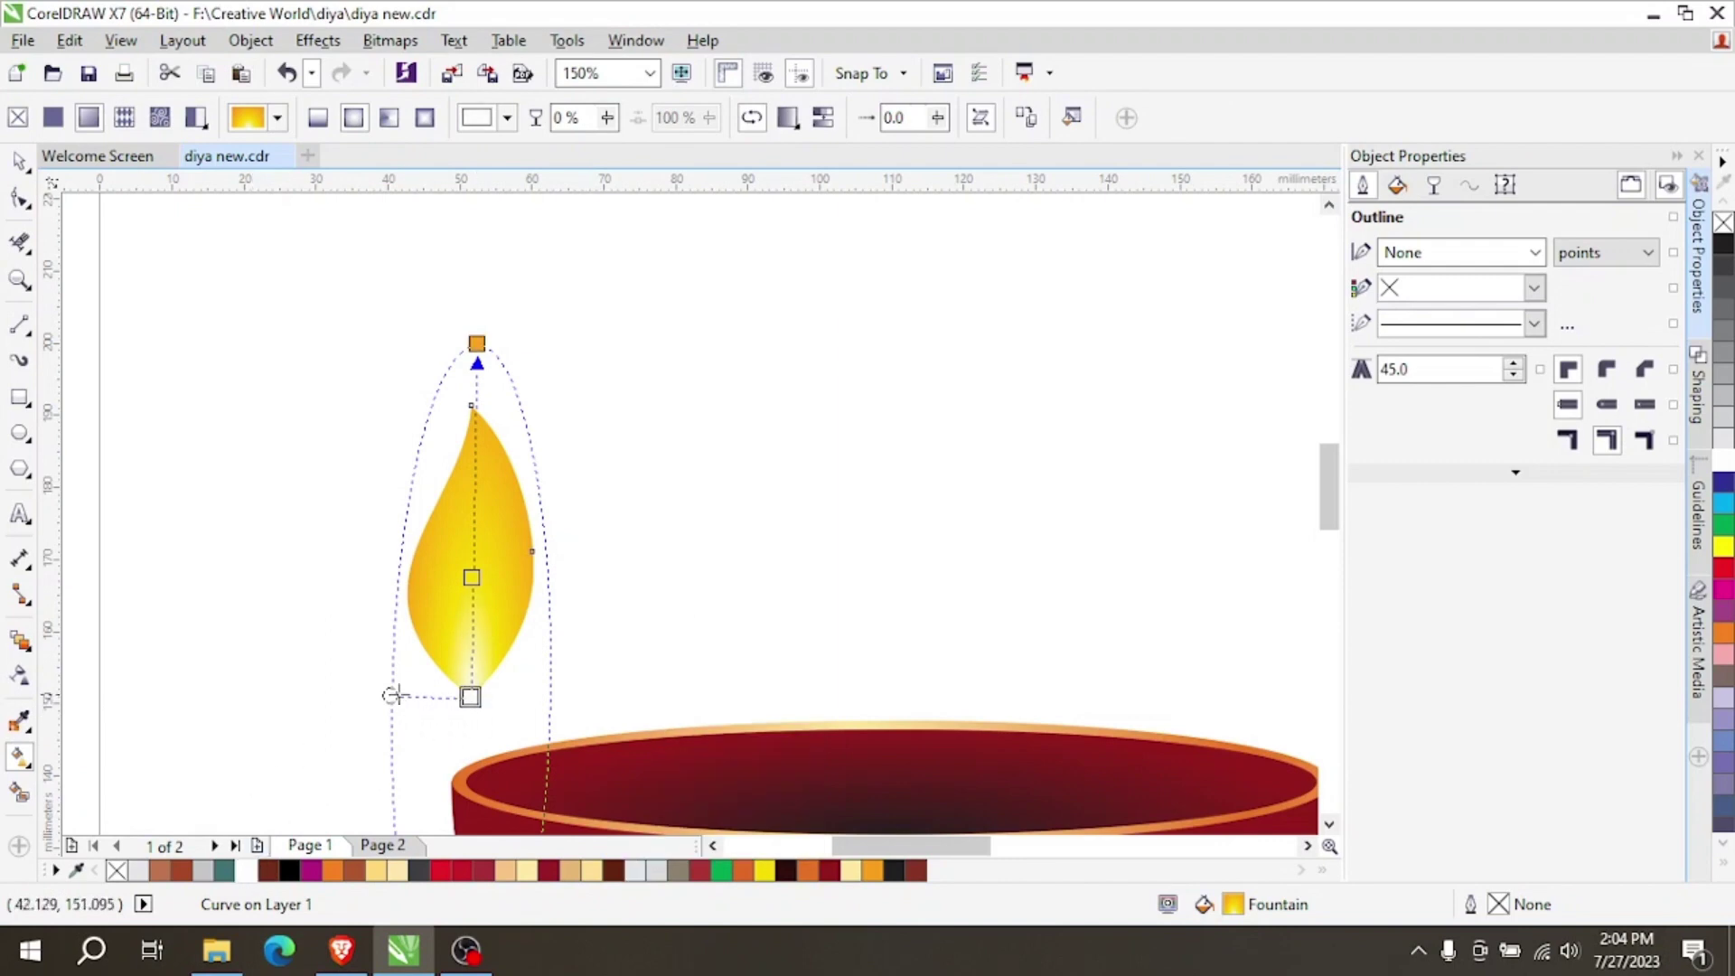
{"action": "left_click_drag", "start_coordinate": [392, 695], "coordinate": [375, 697]}
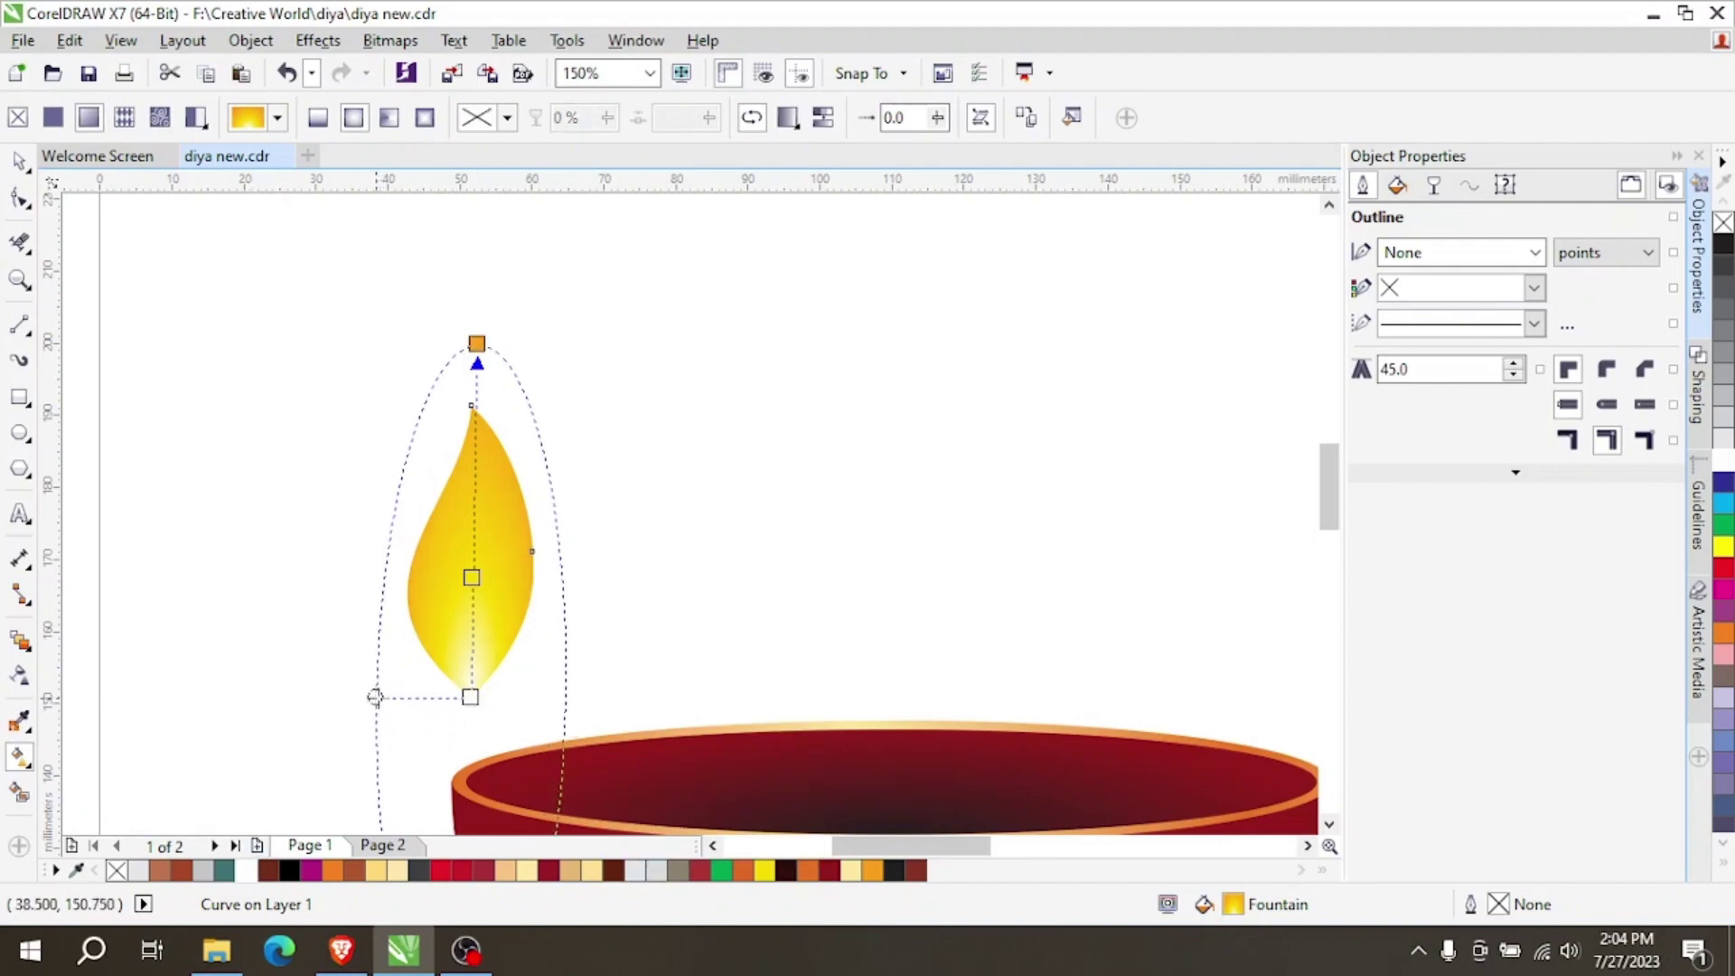
{"action": "left_click", "coordinate": [20, 160]}
{"action": "left_click", "coordinate": [186, 383]}
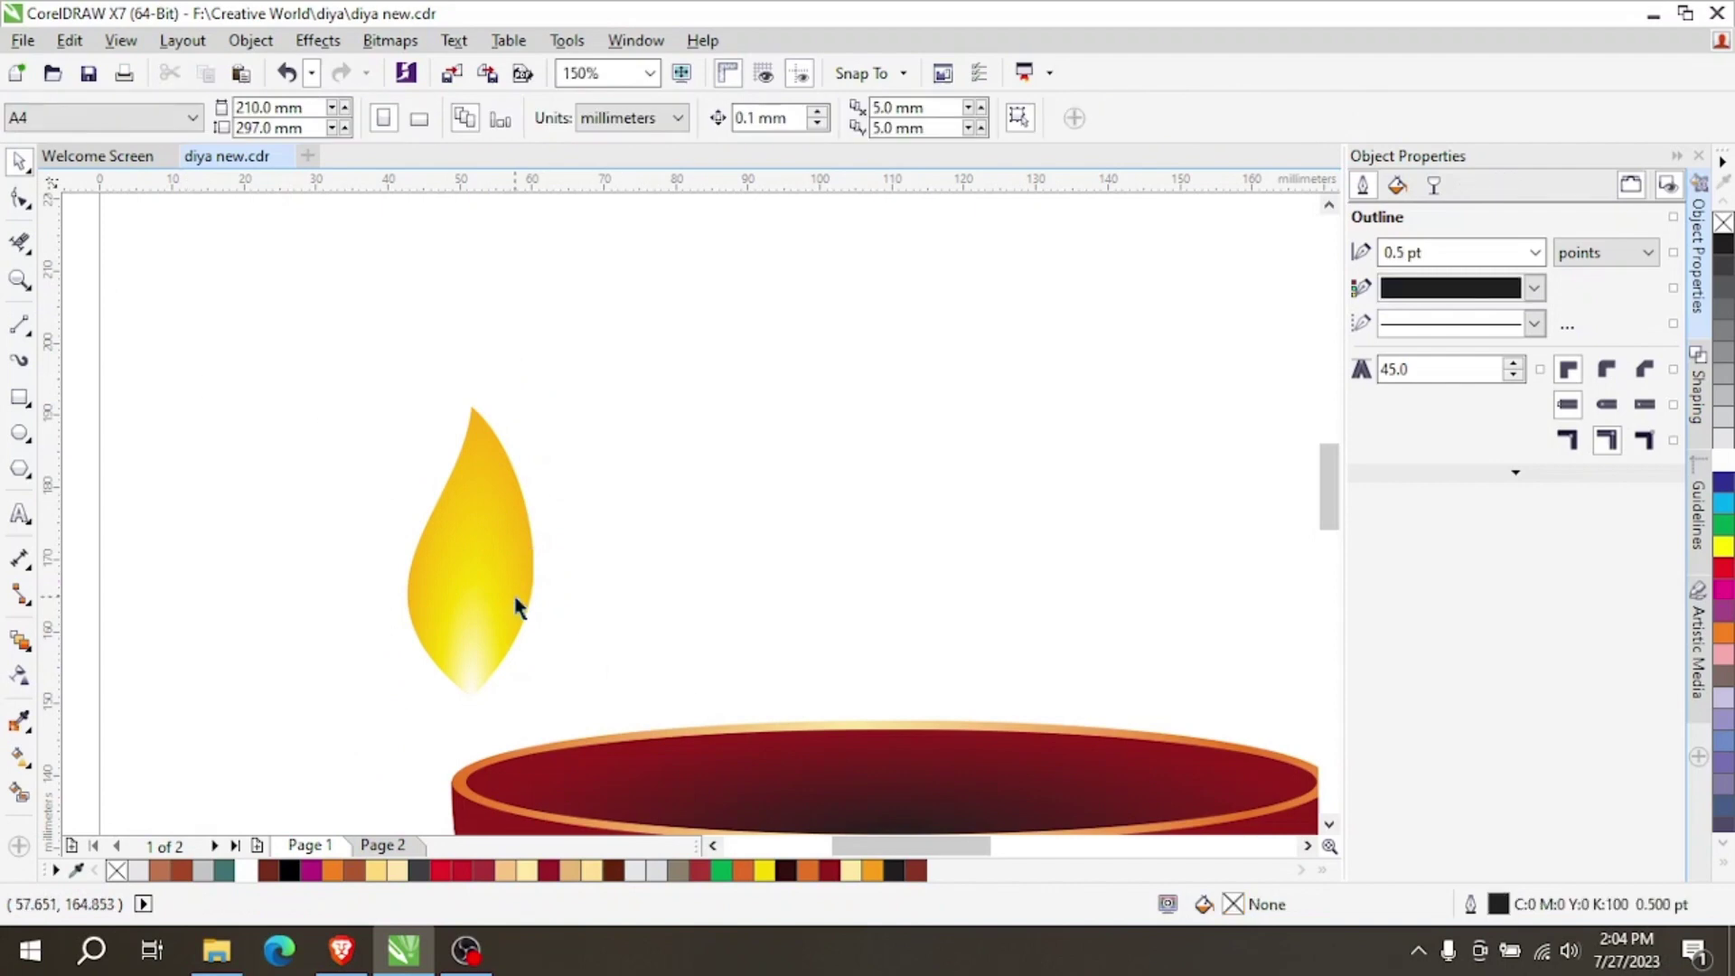
Shift the flame slightly higher and enlarge it proportionally to 115.8% about its centre.
{"action": "scroll", "coordinate": [506, 610], "scroll_direction": "down", "scroll_amount": 3}
{"action": "scroll", "coordinate": [510, 577], "scroll_direction": "up", "scroll_amount": 3}
{"action": "mouse_move", "coordinate": [509, 576]}
{"action": "left_mouse_down"}
{"action": "mouse_move", "coordinate": [534, 518]}
{"action": "mouse_move", "coordinate": [546, 565]}
{"action": "mouse_move", "coordinate": [510, 552]}
{"action": "left_mouse_up"}
{"action": "left_click", "coordinate": [244, 452]}
{"action": "scroll", "coordinate": [398, 511], "scroll_direction": "down", "scroll_amount": 3}
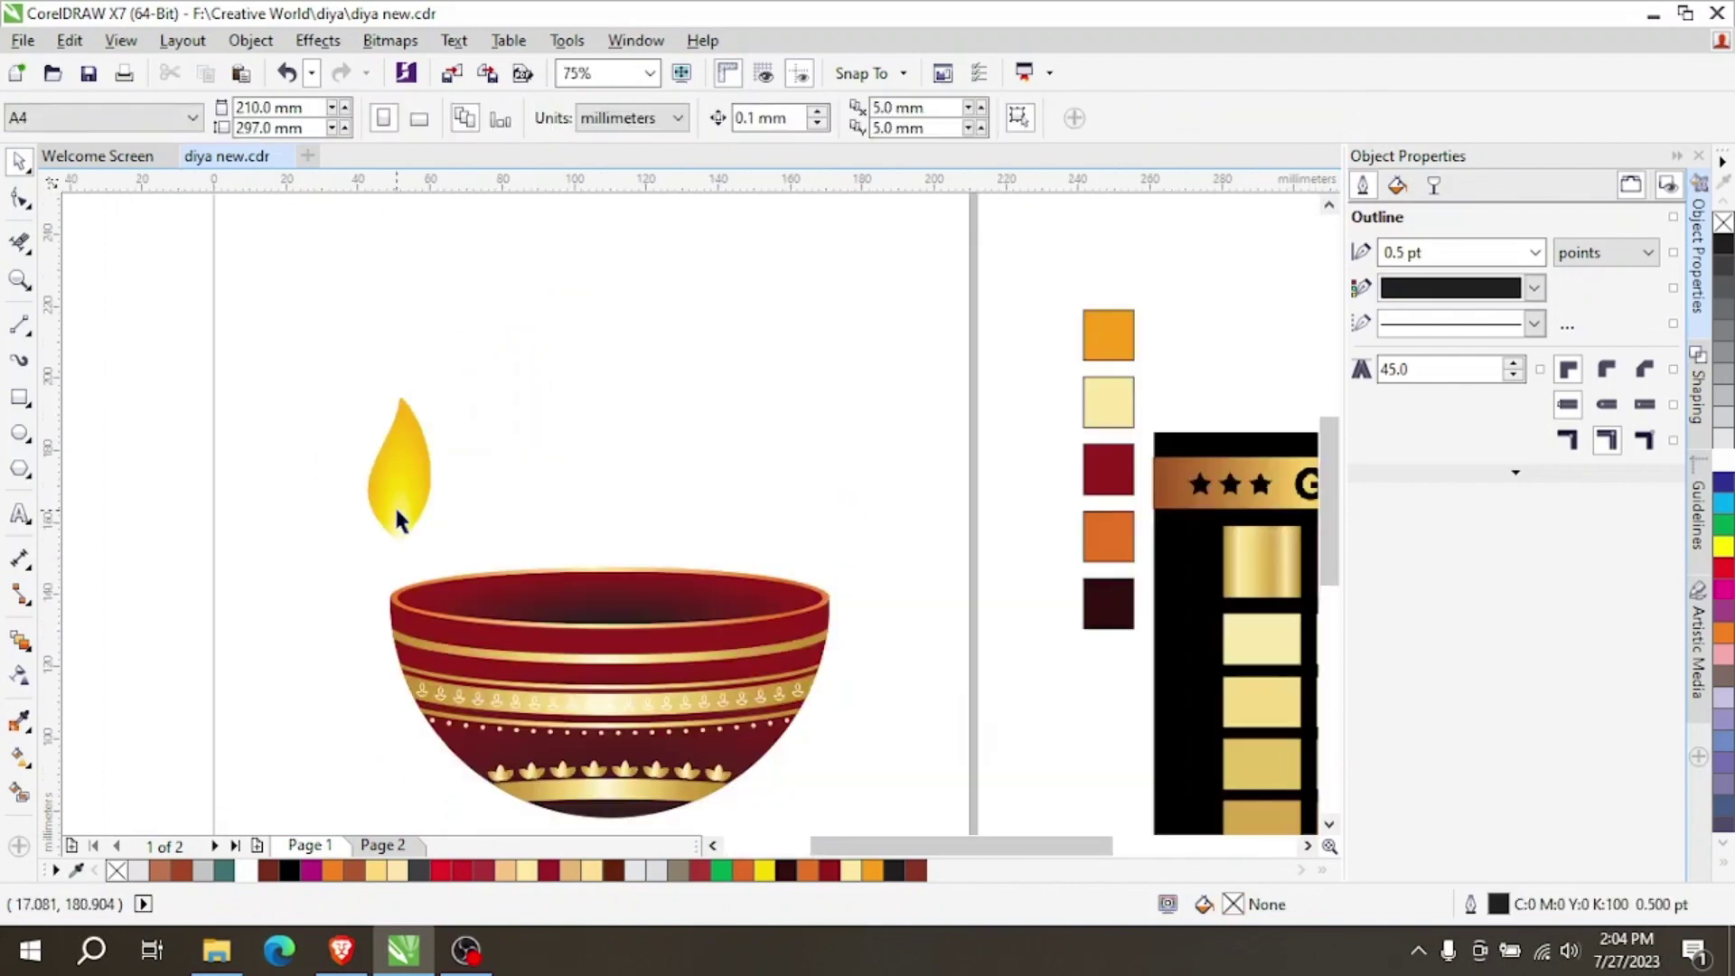
{"action": "scroll", "coordinate": [399, 511], "scroll_direction": "up", "scroll_amount": 3}
{"action": "left_click", "coordinate": [414, 531]}
{"action": "left_click_drag", "start_coordinate": [466, 591], "coordinate": [484, 604]}
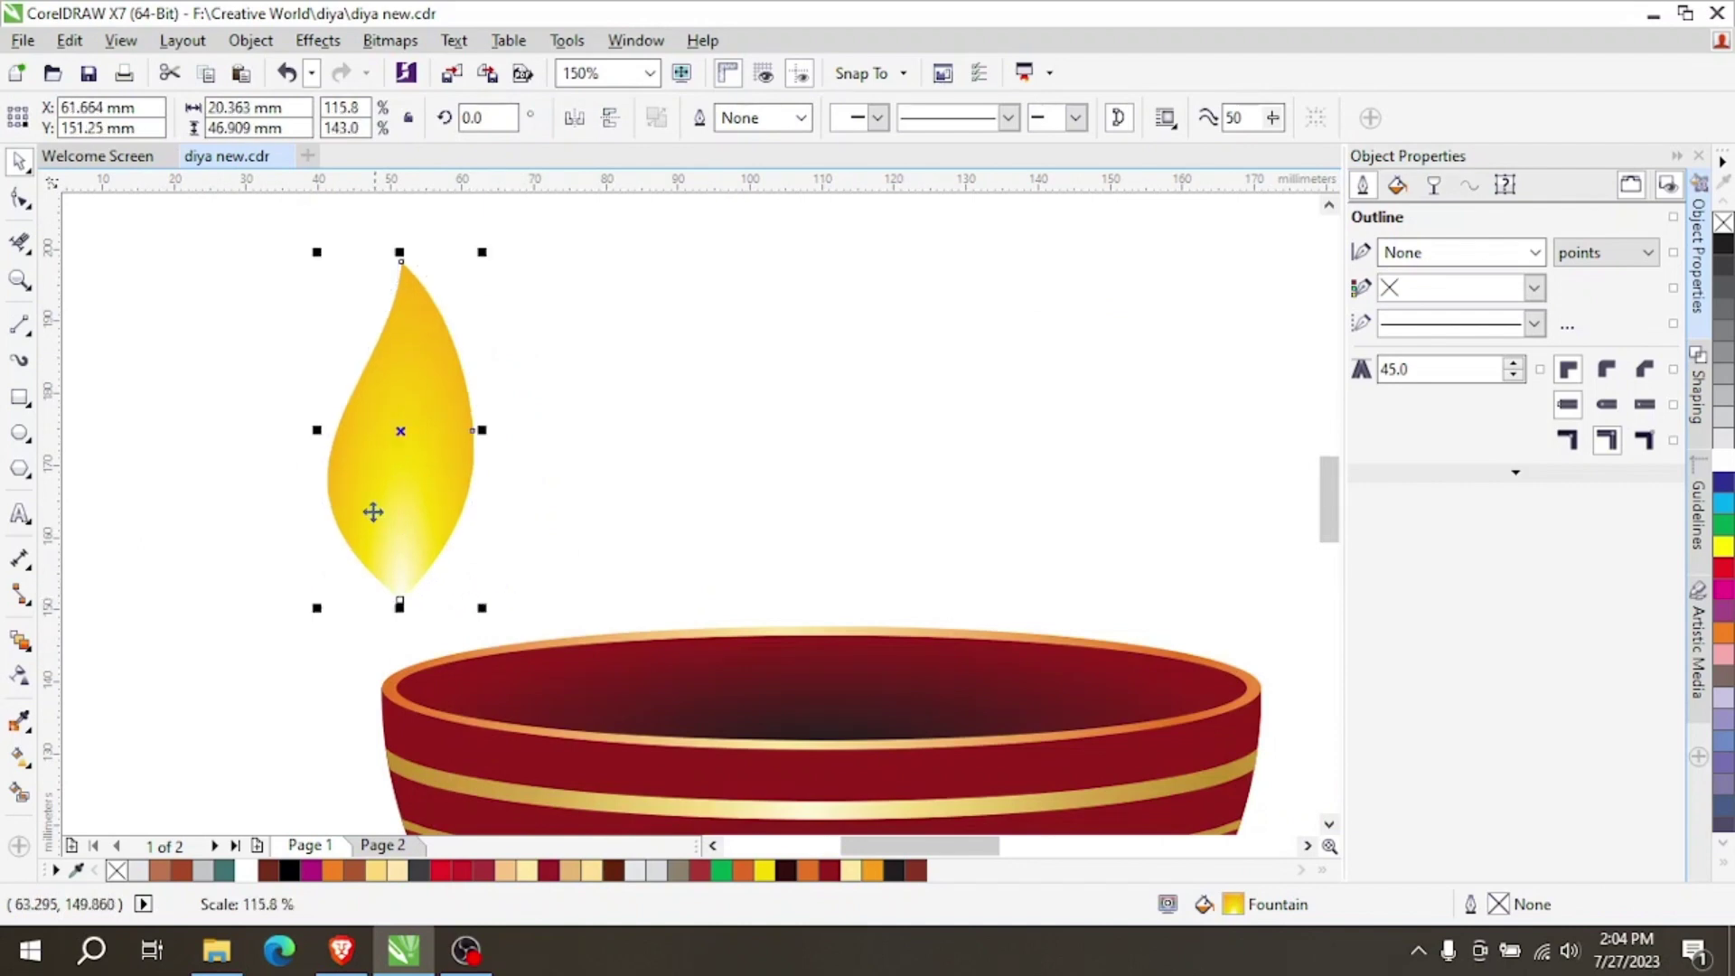
{"action": "key", "text": "Escape"}
Draw a curved wick with the Artistic Media brush from inside the flame's base down into the left end of the bowl's opening.
{"action": "left_click", "coordinate": [19, 360]}
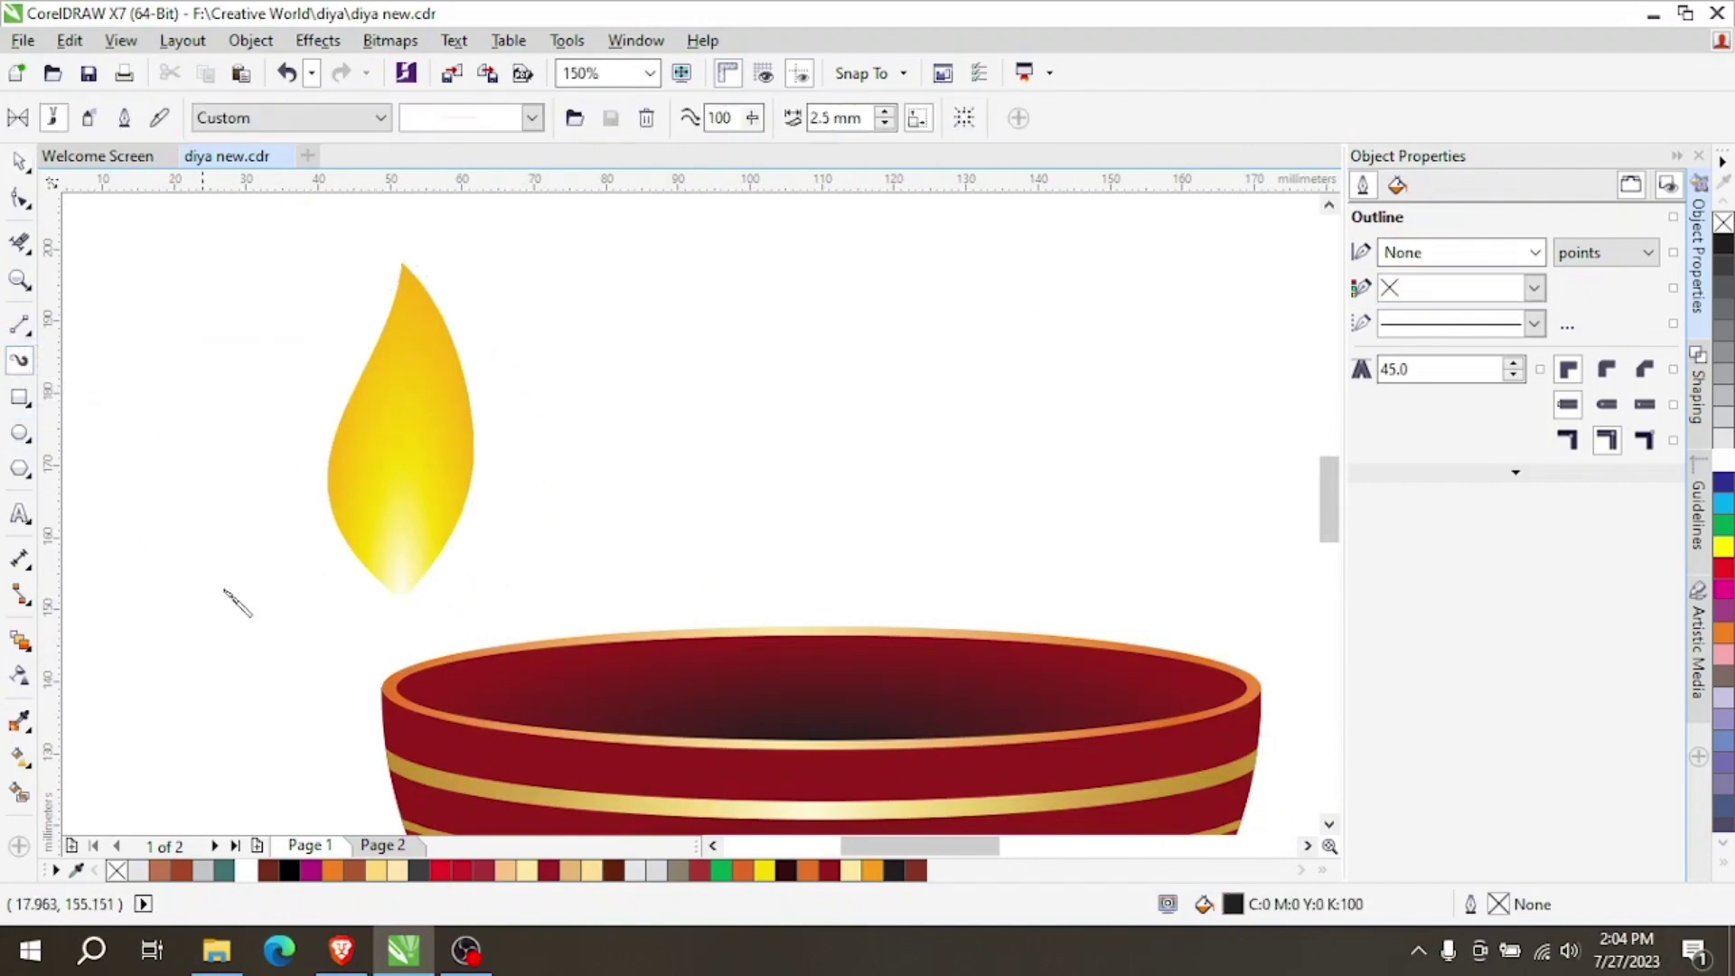
{"action": "left_click_drag", "start_coordinate": [395, 509], "coordinate": [402, 549]}
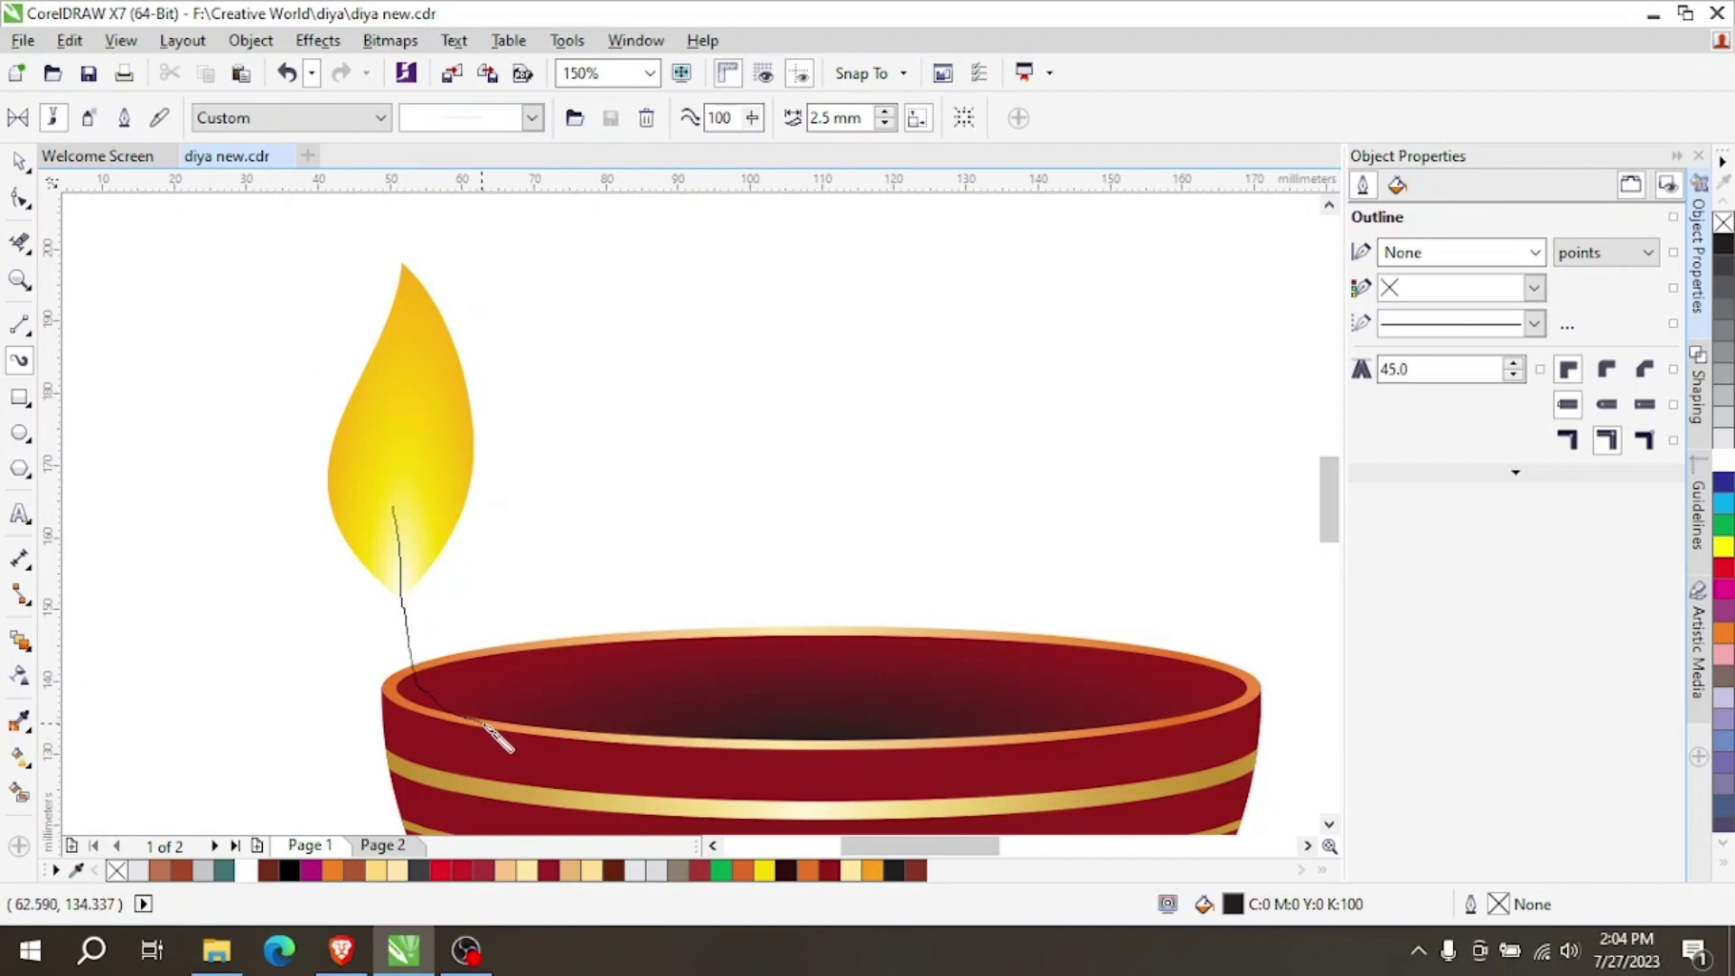
{"action": "left_click_drag", "start_coordinate": [488, 728], "coordinate": [497, 718]}
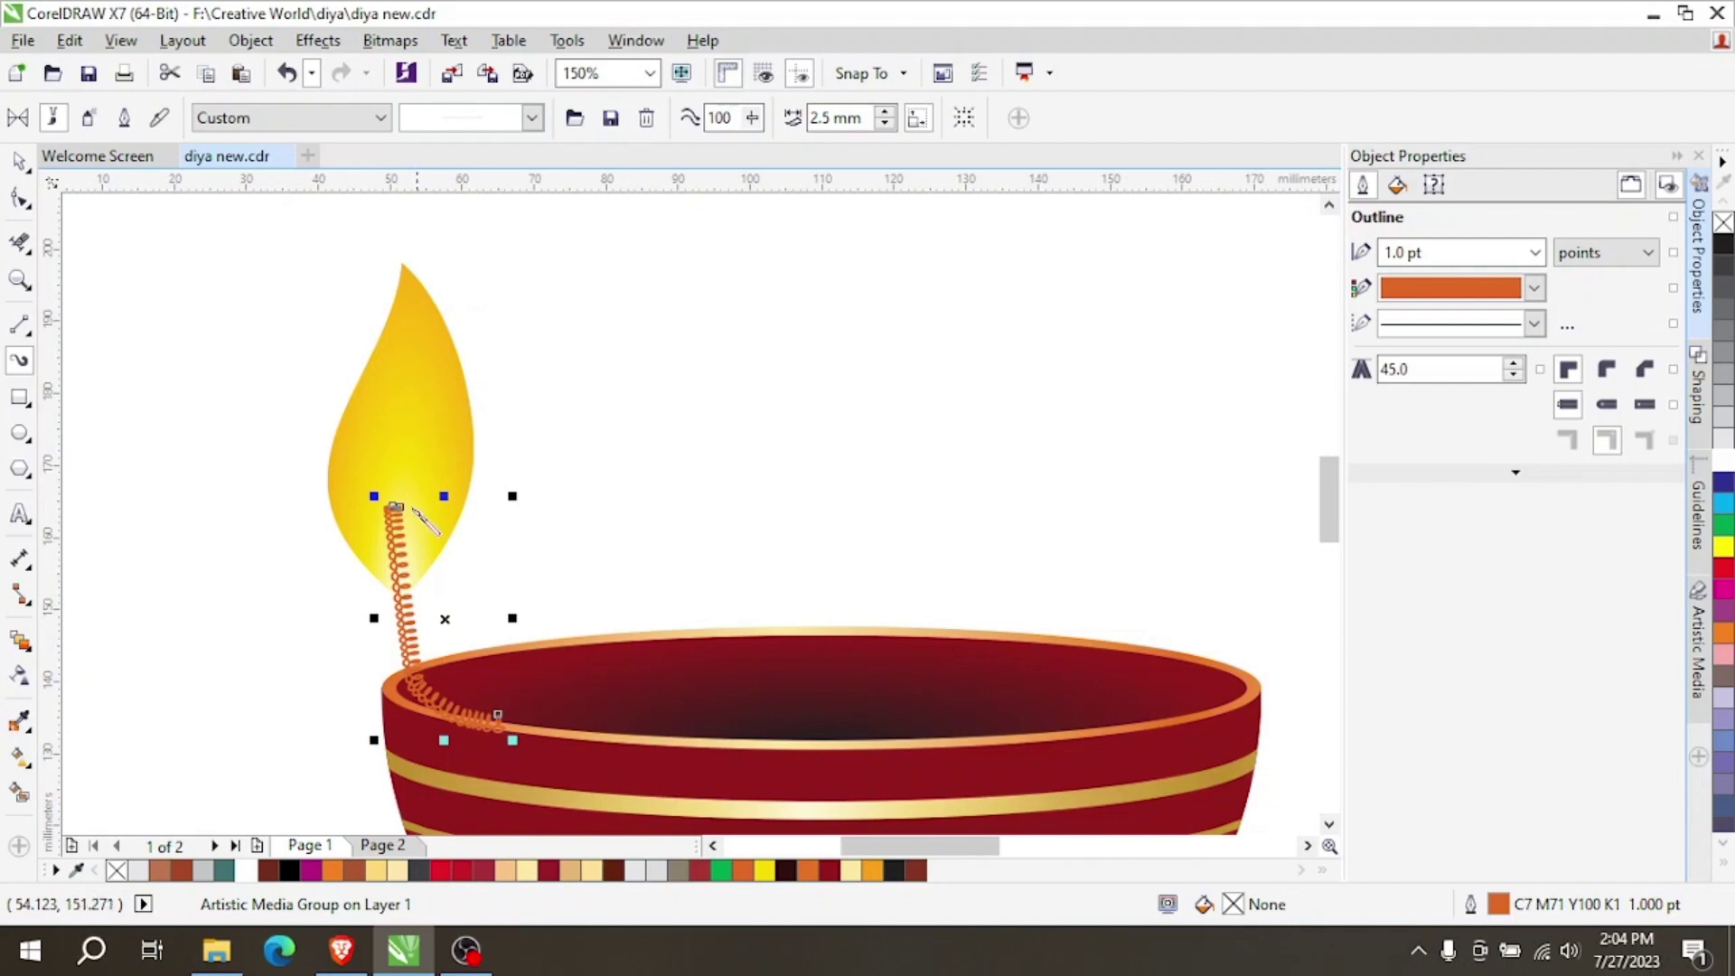
Browse the Artistic and Calligraphy brush categories, and apply a tapered preset stroke from CustomMediaStrokes to the wick.
{"action": "left_click", "coordinate": [341, 122]}
{"action": "left_click", "coordinate": [327, 143]}
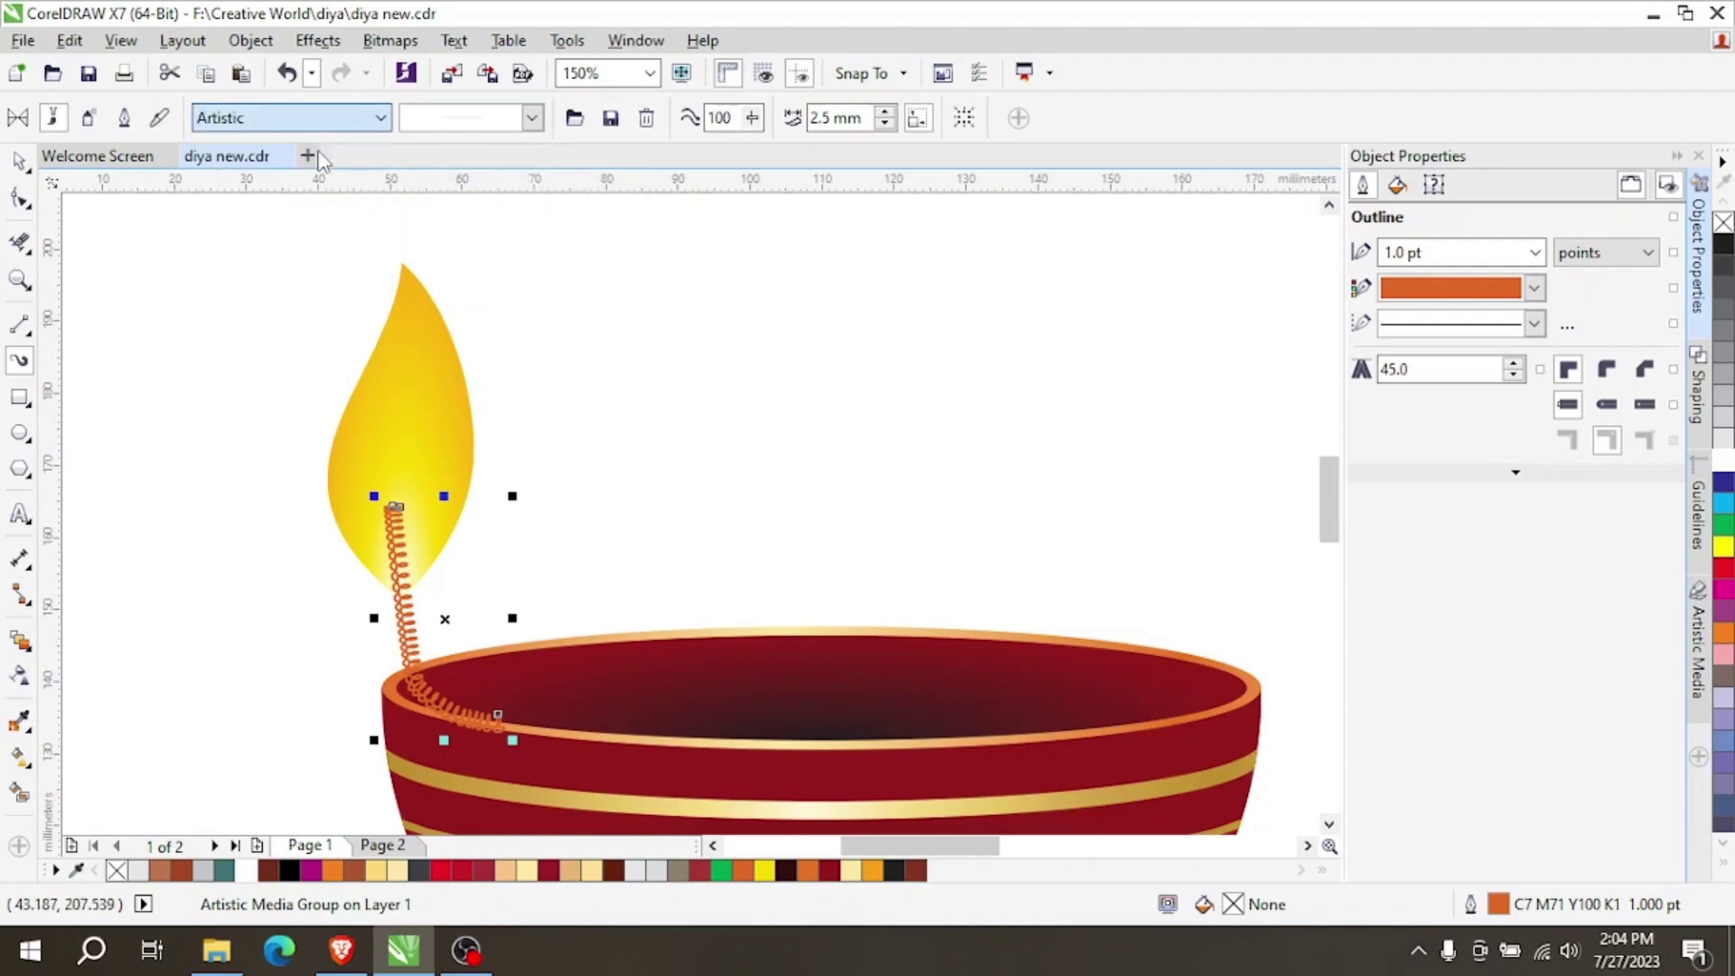
{"action": "left_click", "coordinate": [327, 118]}
{"action": "left_click", "coordinate": [328, 168]}
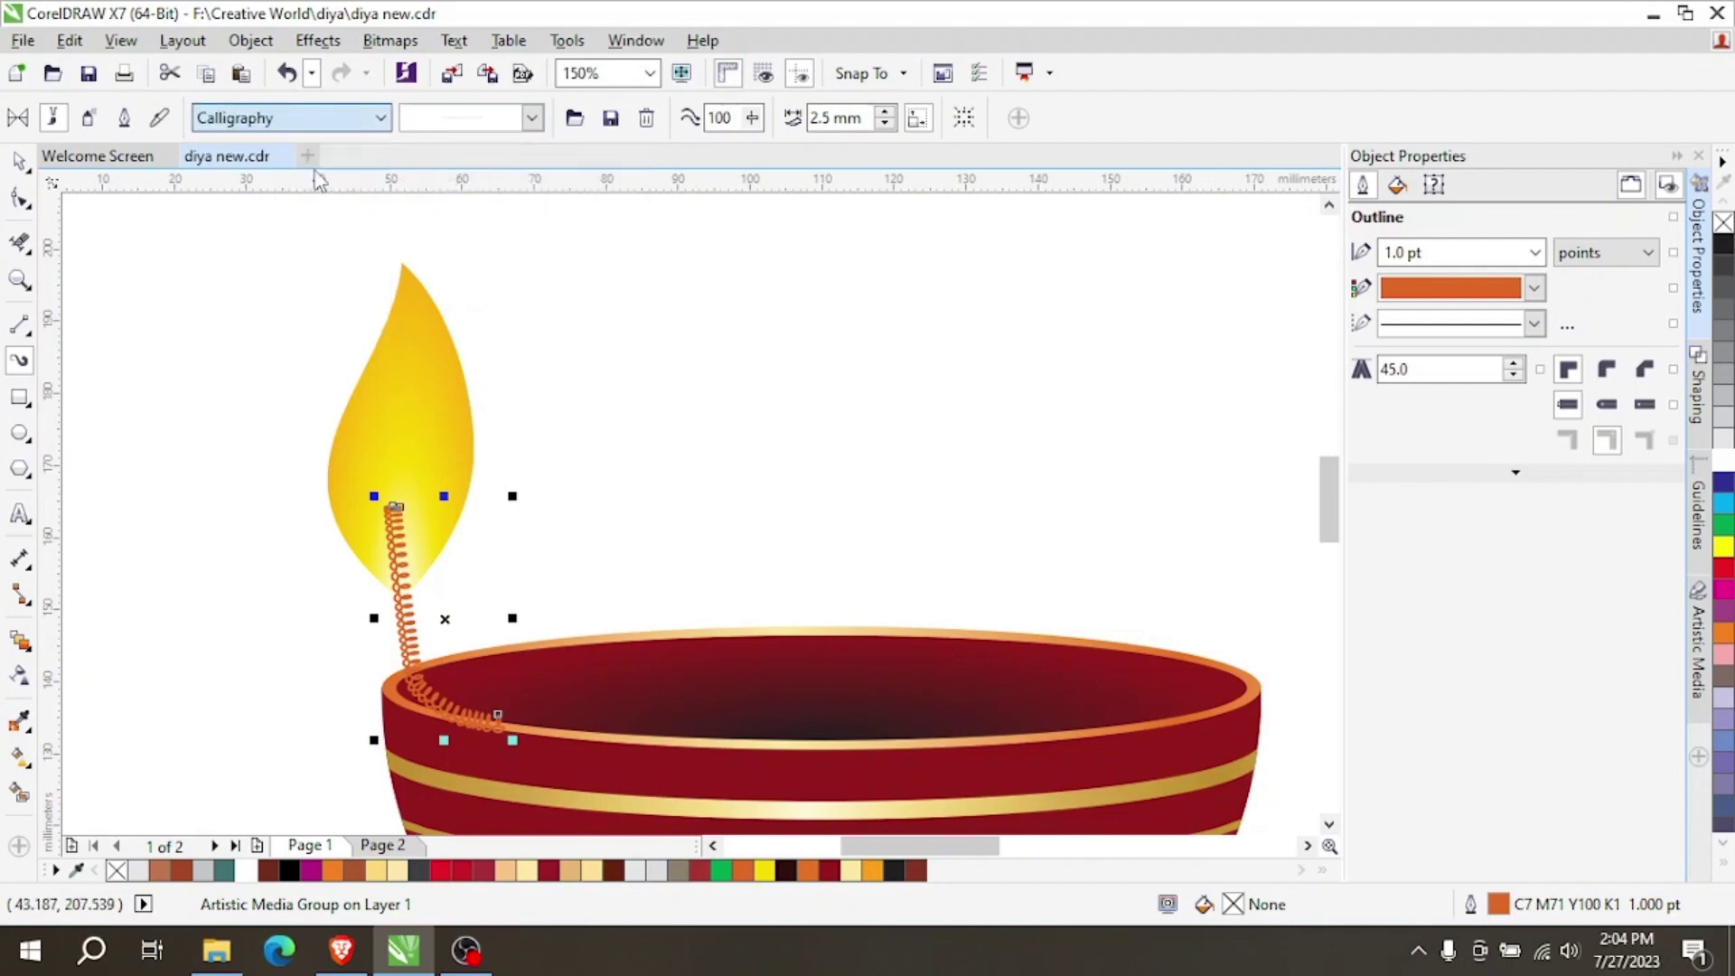
{"action": "left_click", "coordinate": [506, 117]}
{"action": "left_click", "coordinate": [506, 118]}
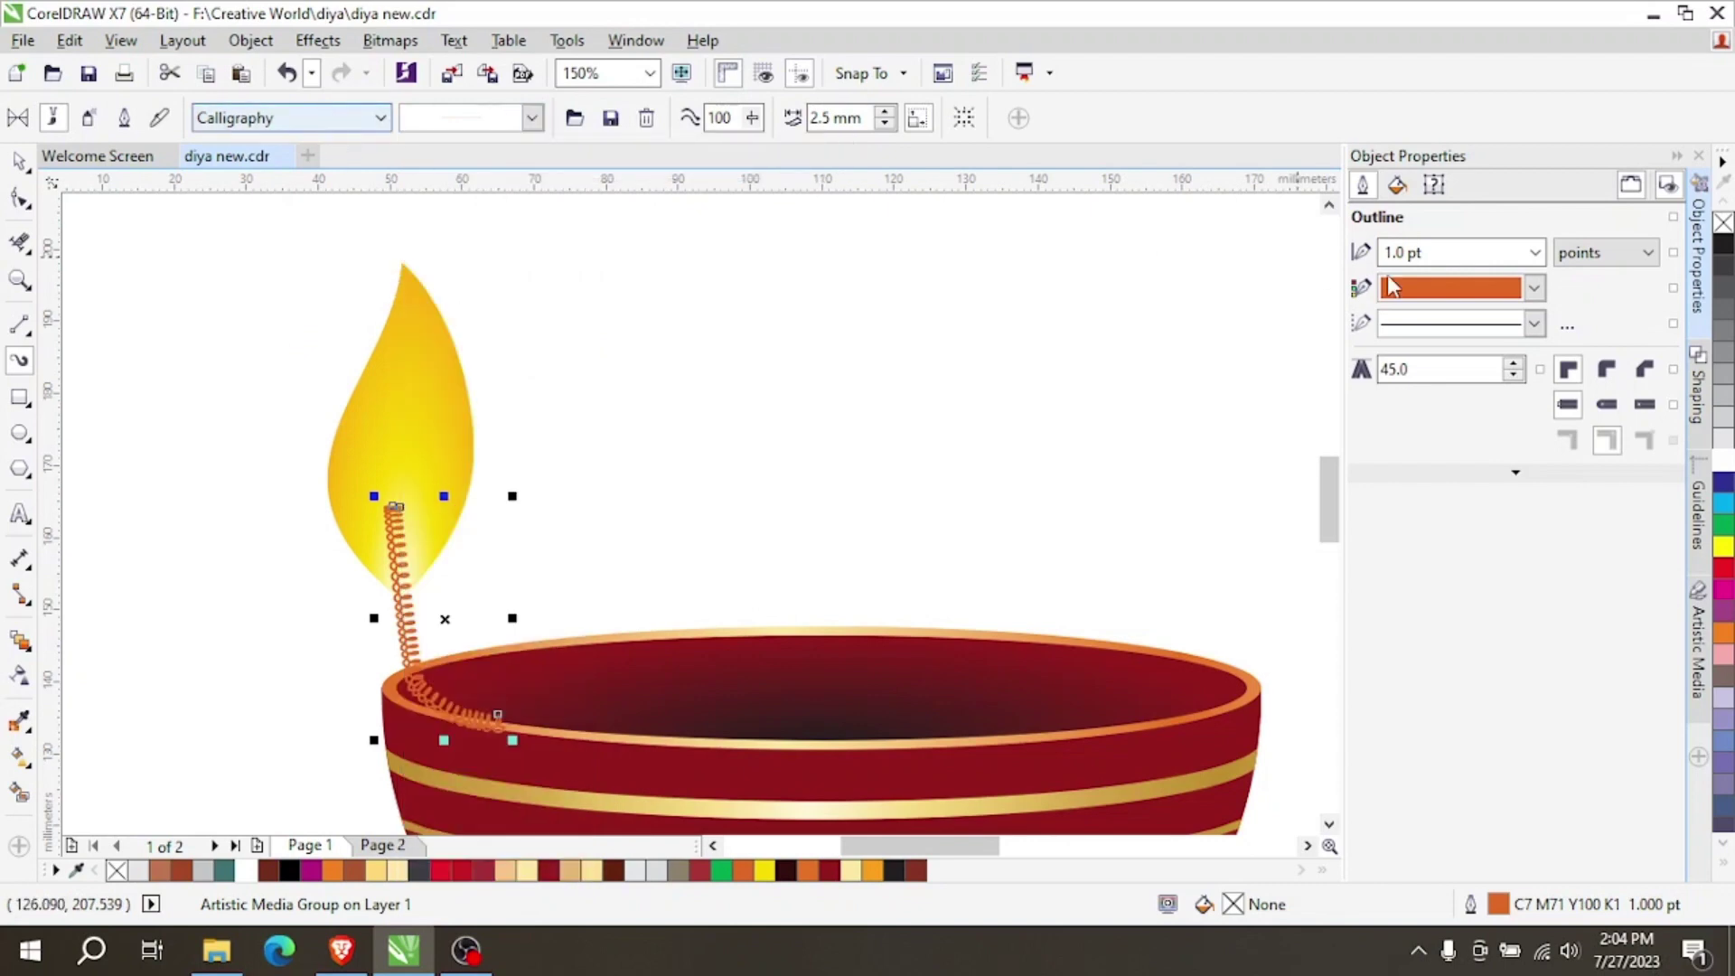
{"action": "left_click", "coordinate": [1701, 628]}
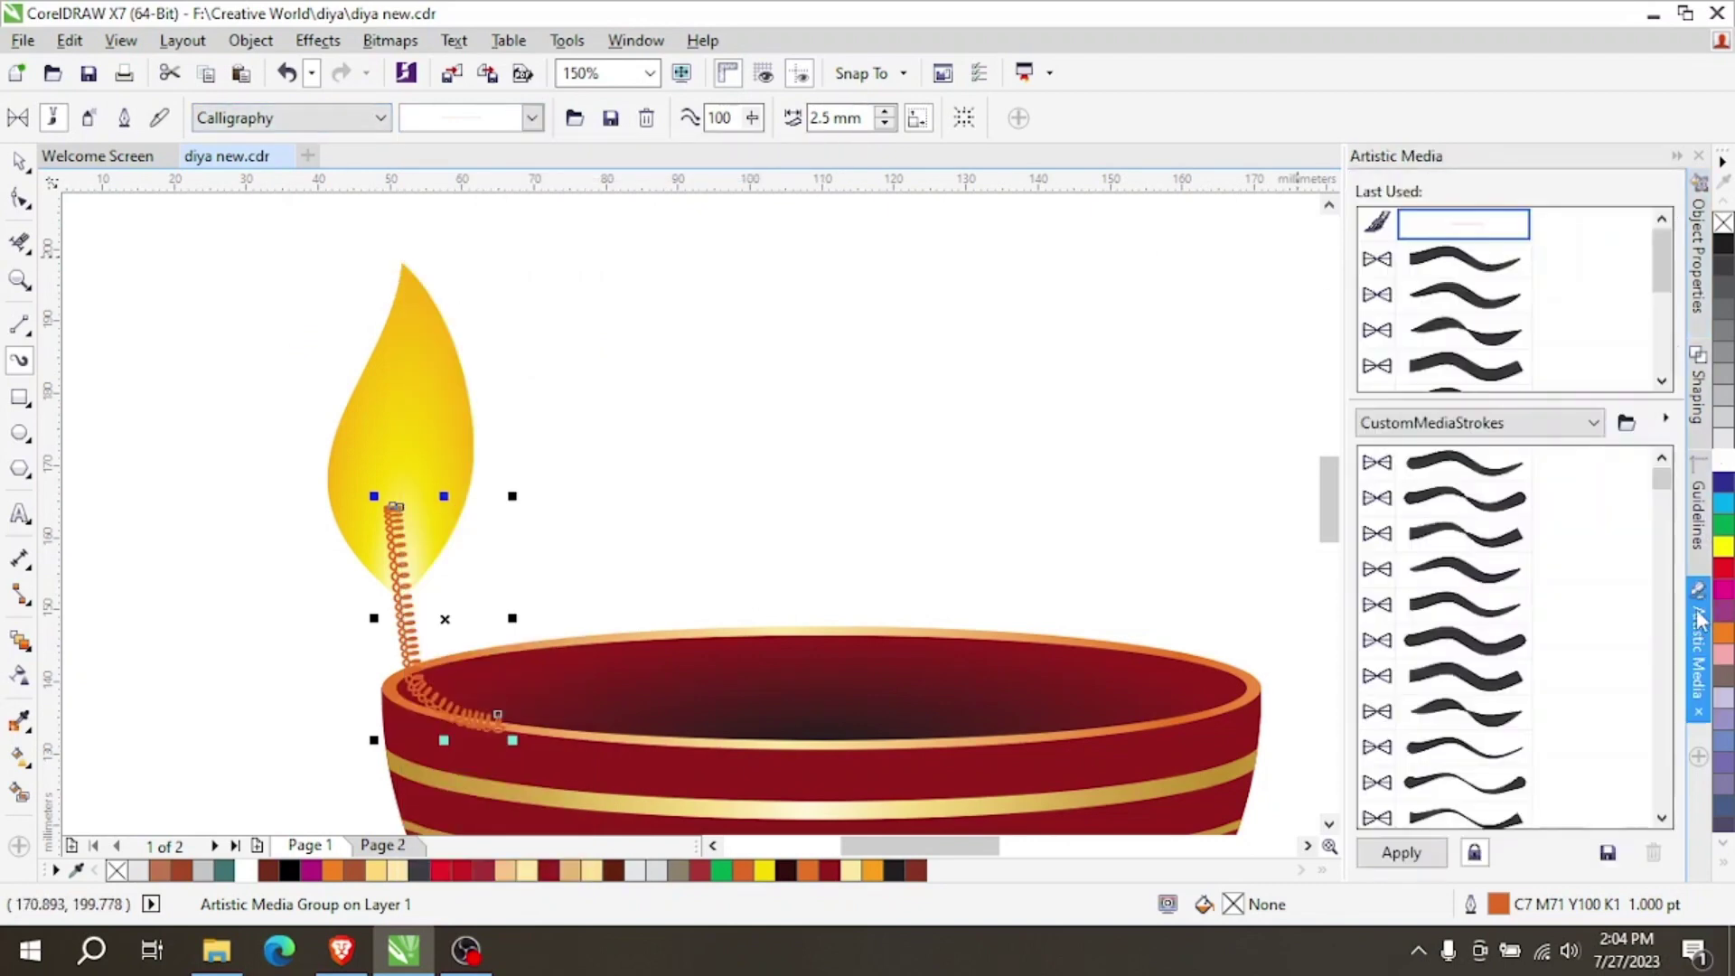
{"action": "left_click", "coordinate": [1463, 567]}
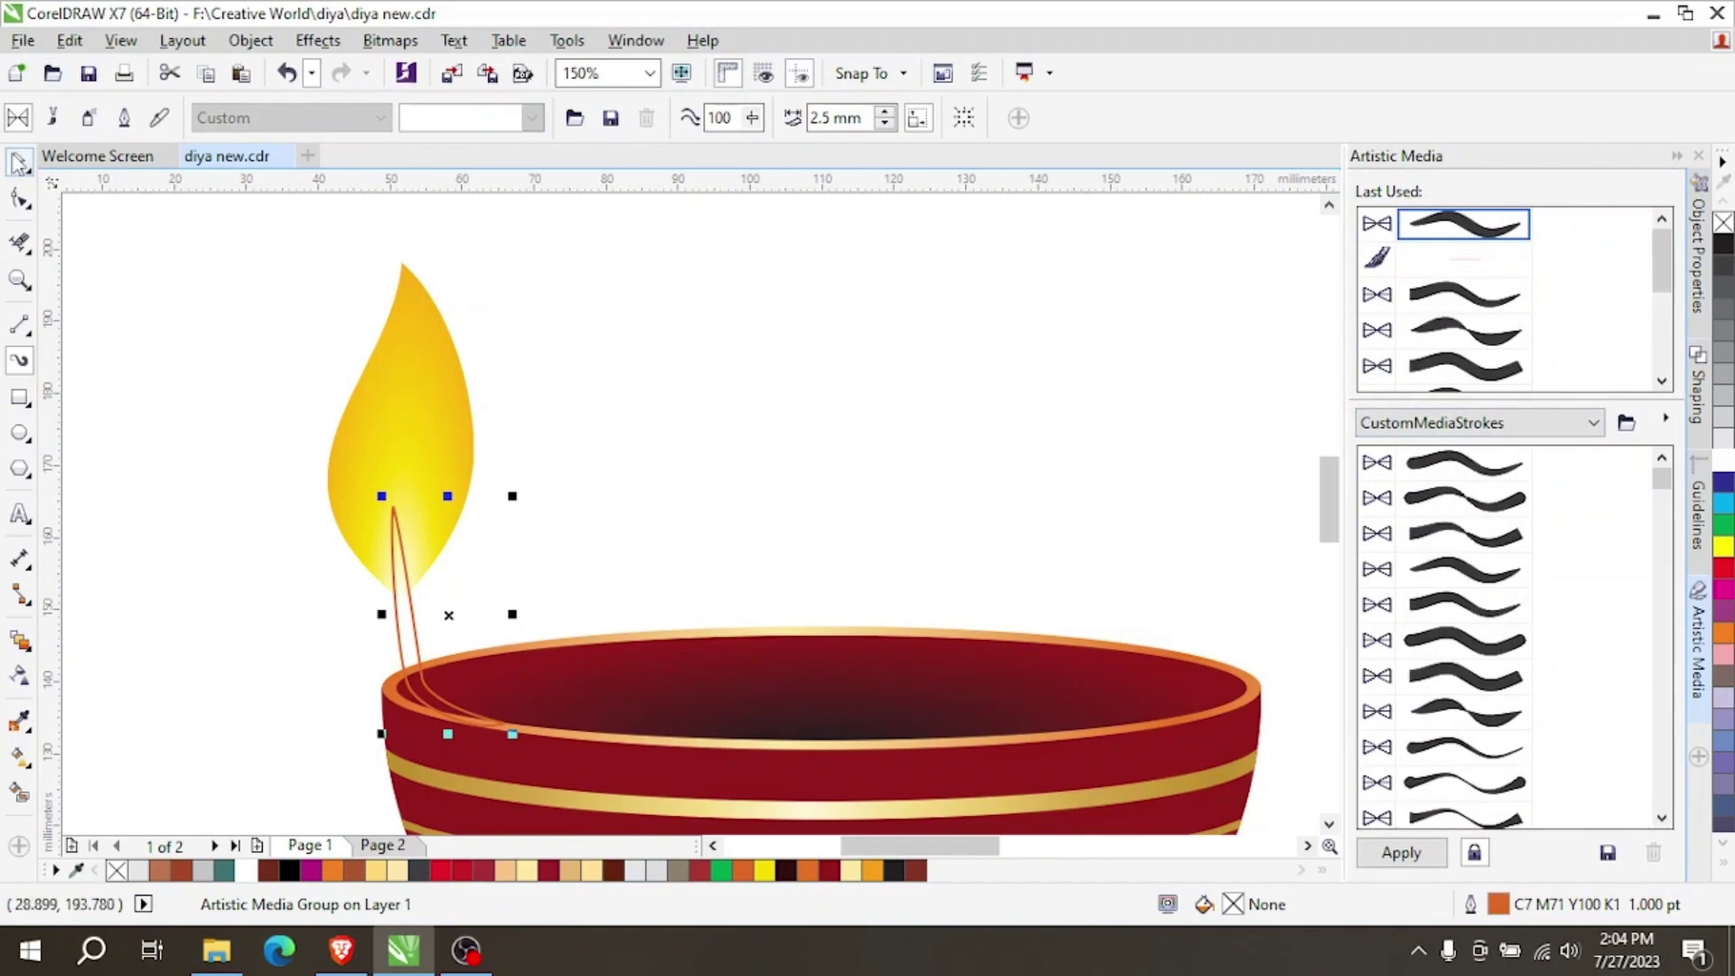
Fill the wick with black and remove its outline.
{"action": "left_click", "coordinate": [289, 870]}
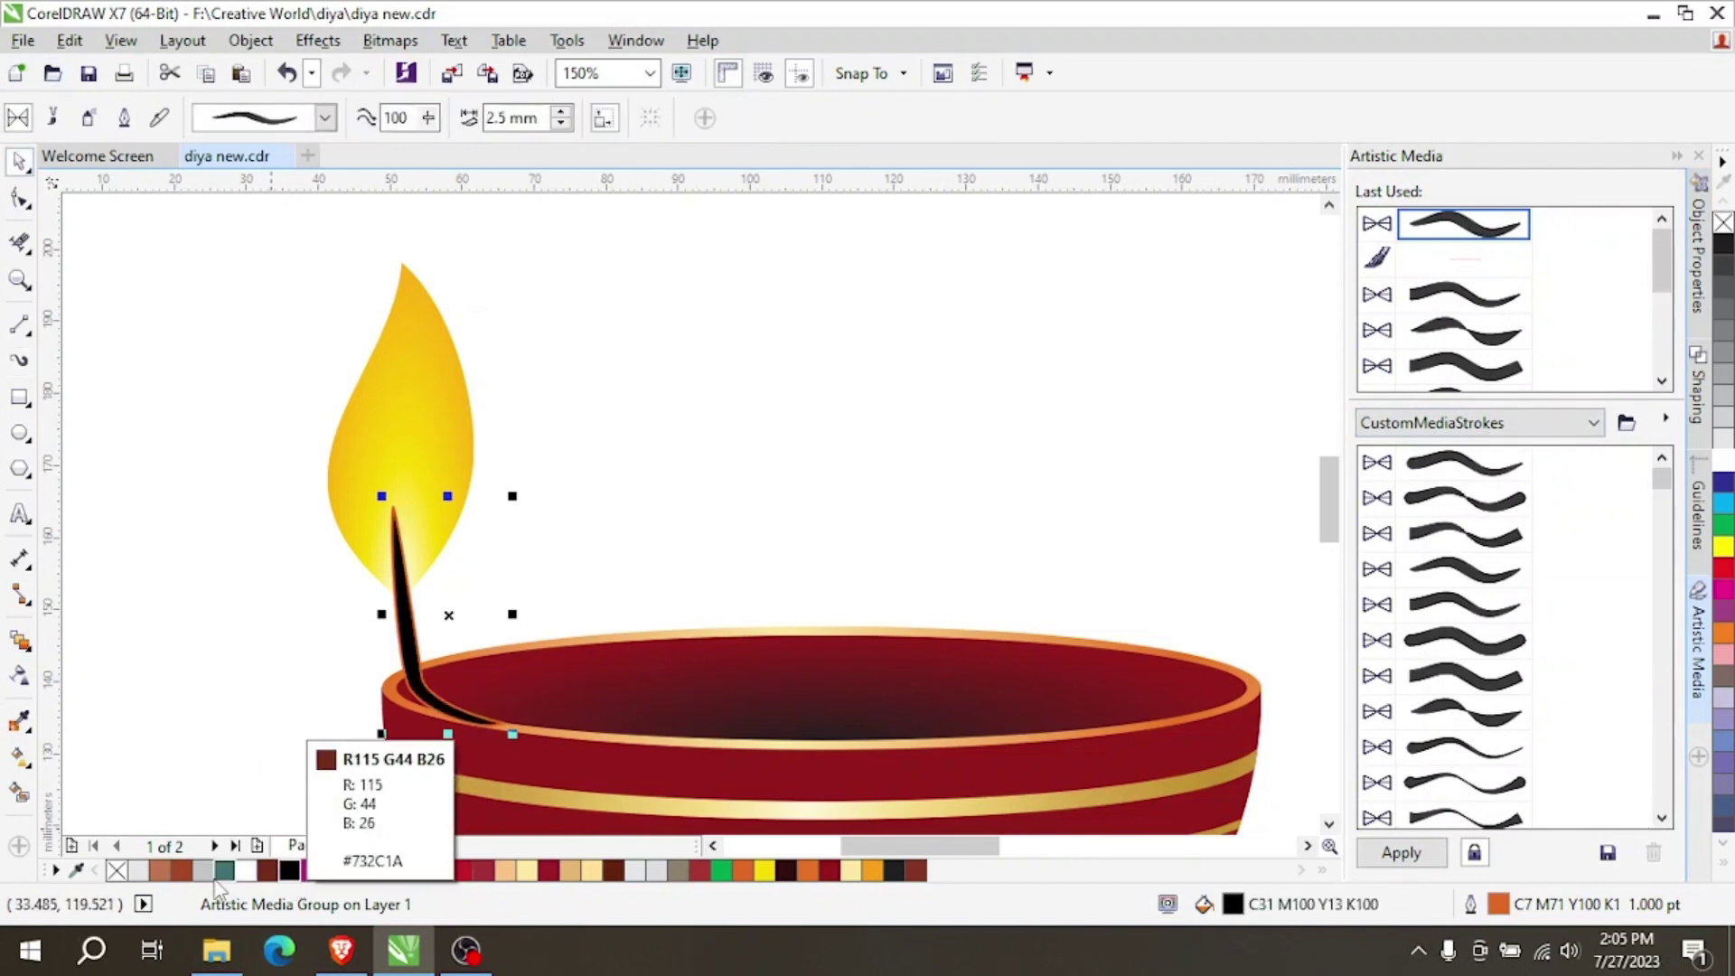
{"action": "right_click", "coordinate": [117, 870]}
{"action": "scroll", "coordinate": [409, 752], "scroll_direction": "up", "scroll_amount": 2}
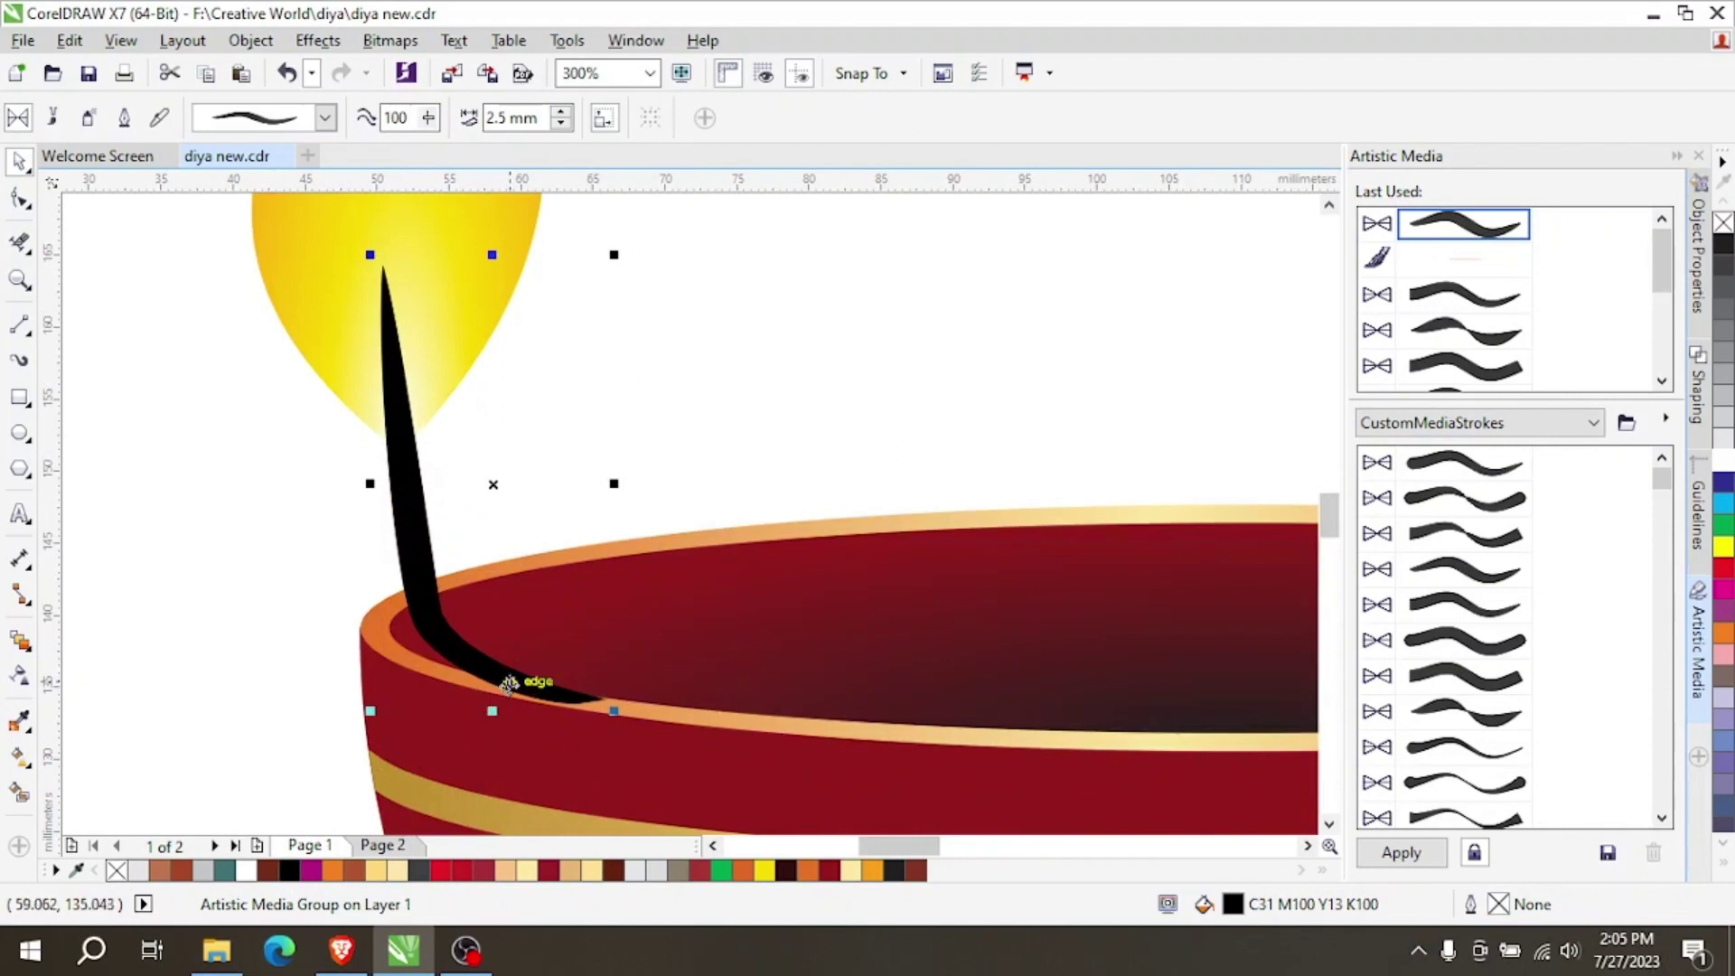
Shrink the wick, thin its stroke to 1.562 mm, and position it against the left end of the bowl's opening.
{"action": "left_click_drag", "start_coordinate": [515, 683], "coordinate": [515, 698]}
{"action": "left_click_drag", "start_coordinate": [613, 727], "coordinate": [589, 696]}
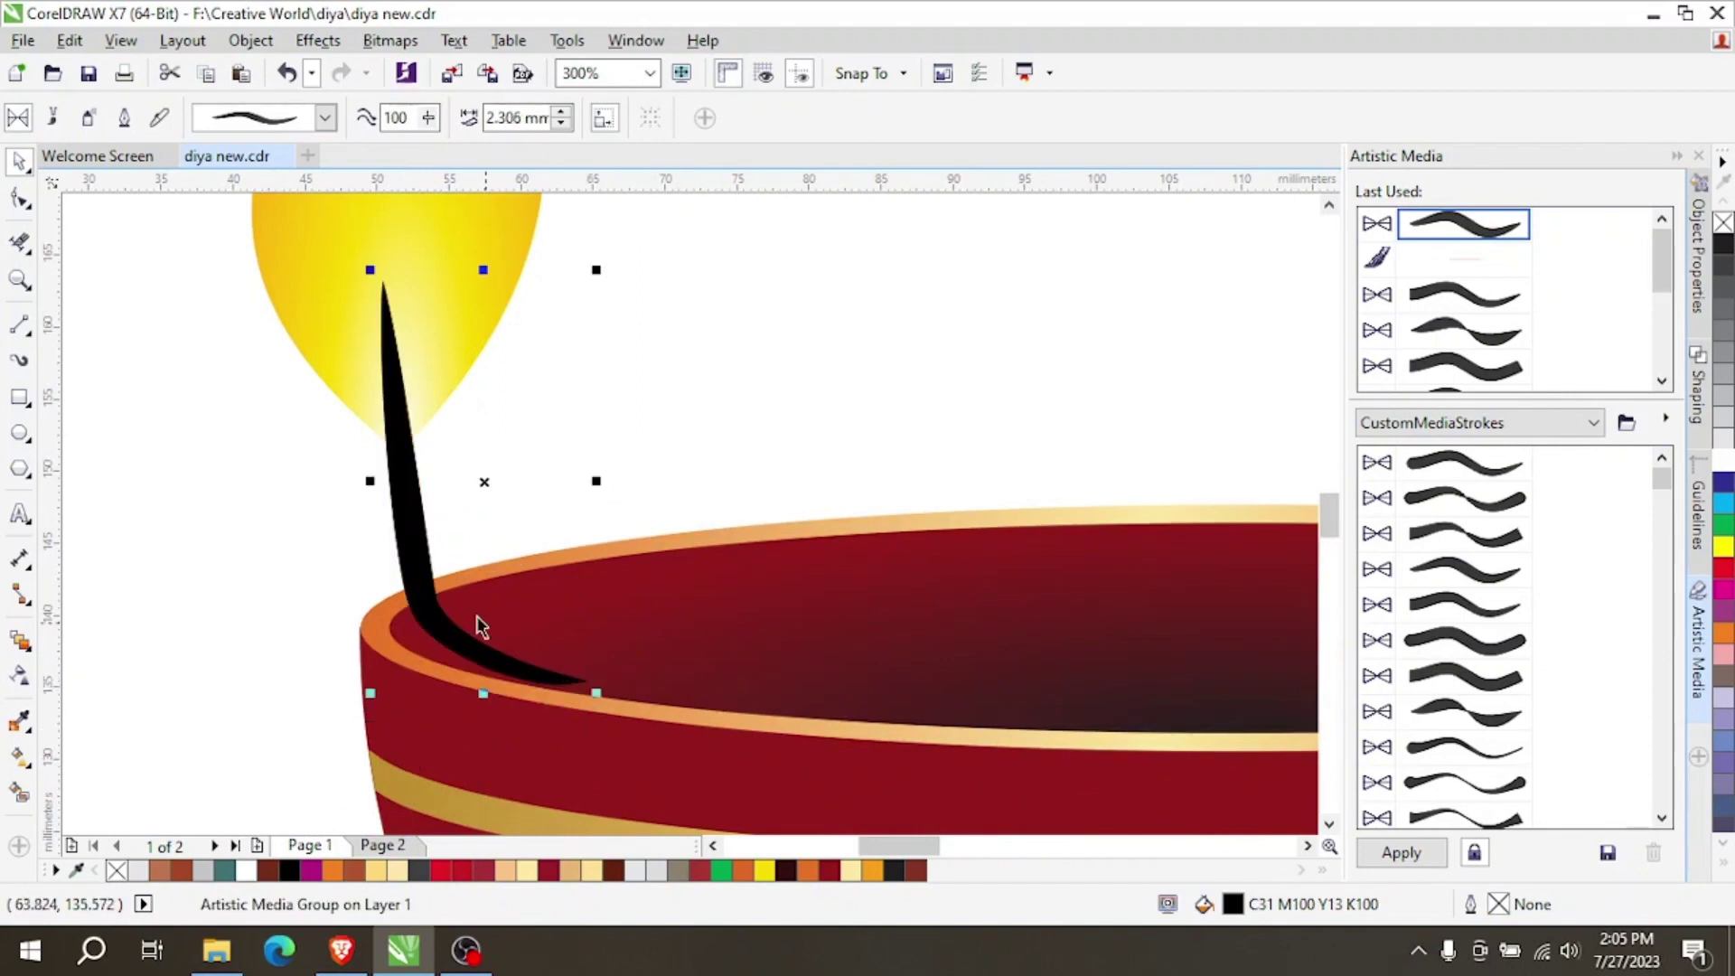
{"action": "left_click_drag", "start_coordinate": [370, 270], "coordinate": [376, 282]}
{"action": "left_click", "coordinate": [557, 125]}
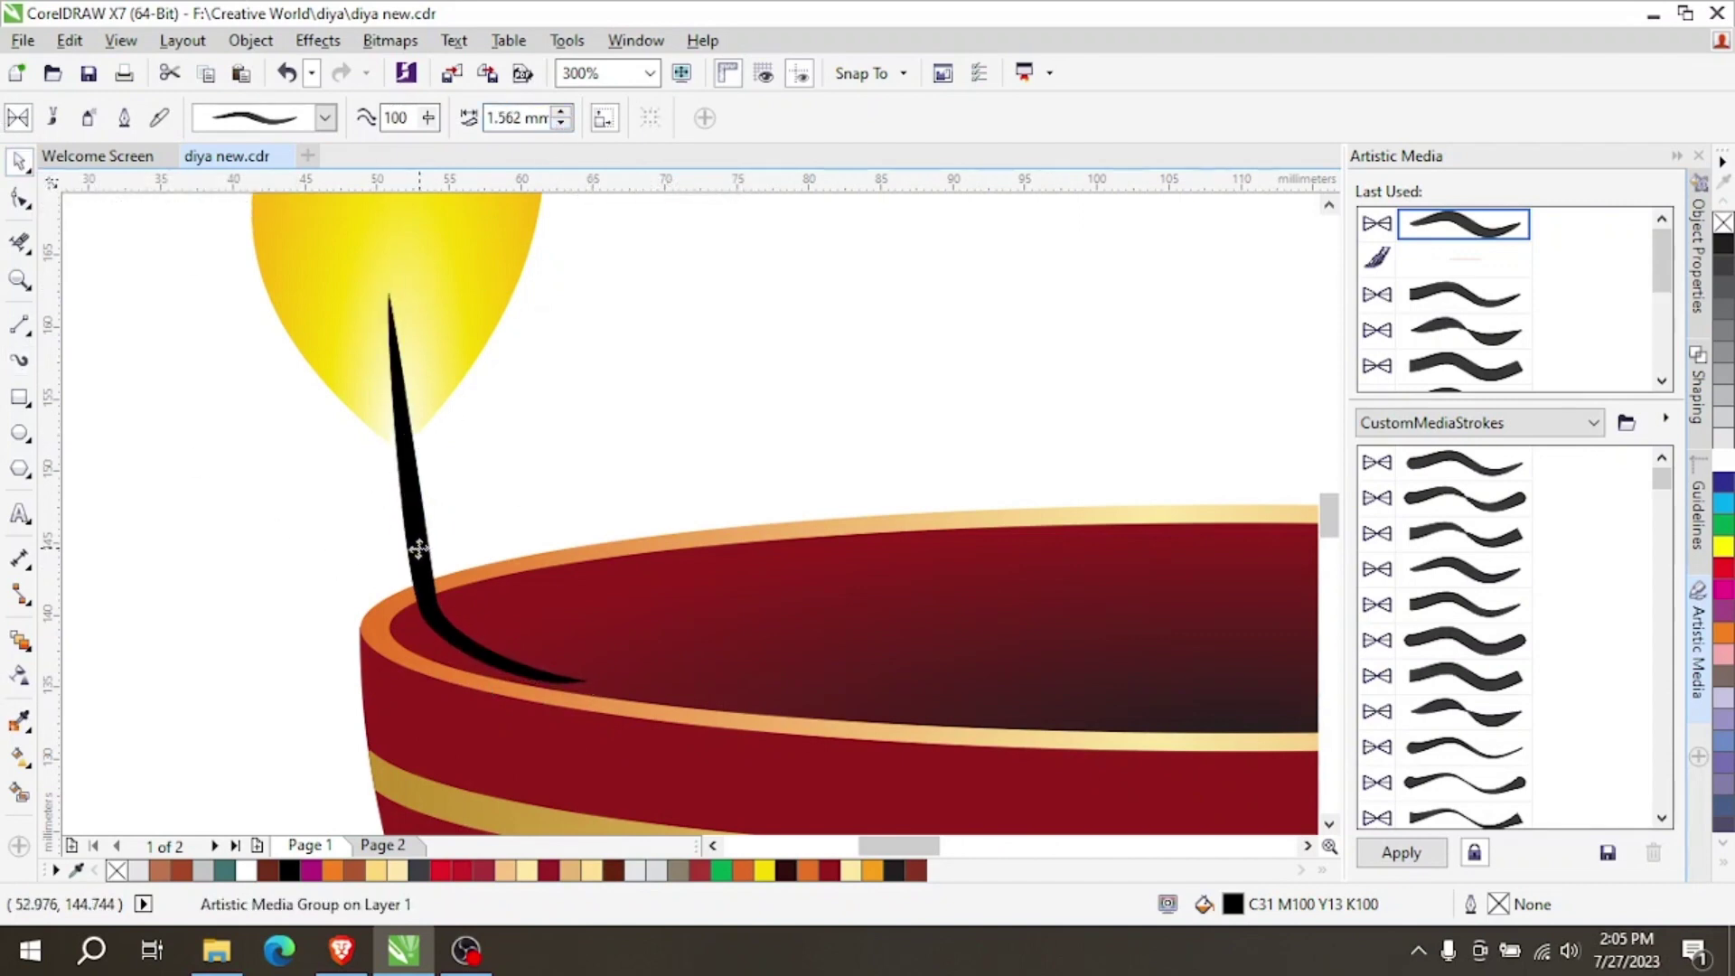
{"action": "left_click_drag", "start_coordinate": [421, 548], "coordinate": [412, 556]}
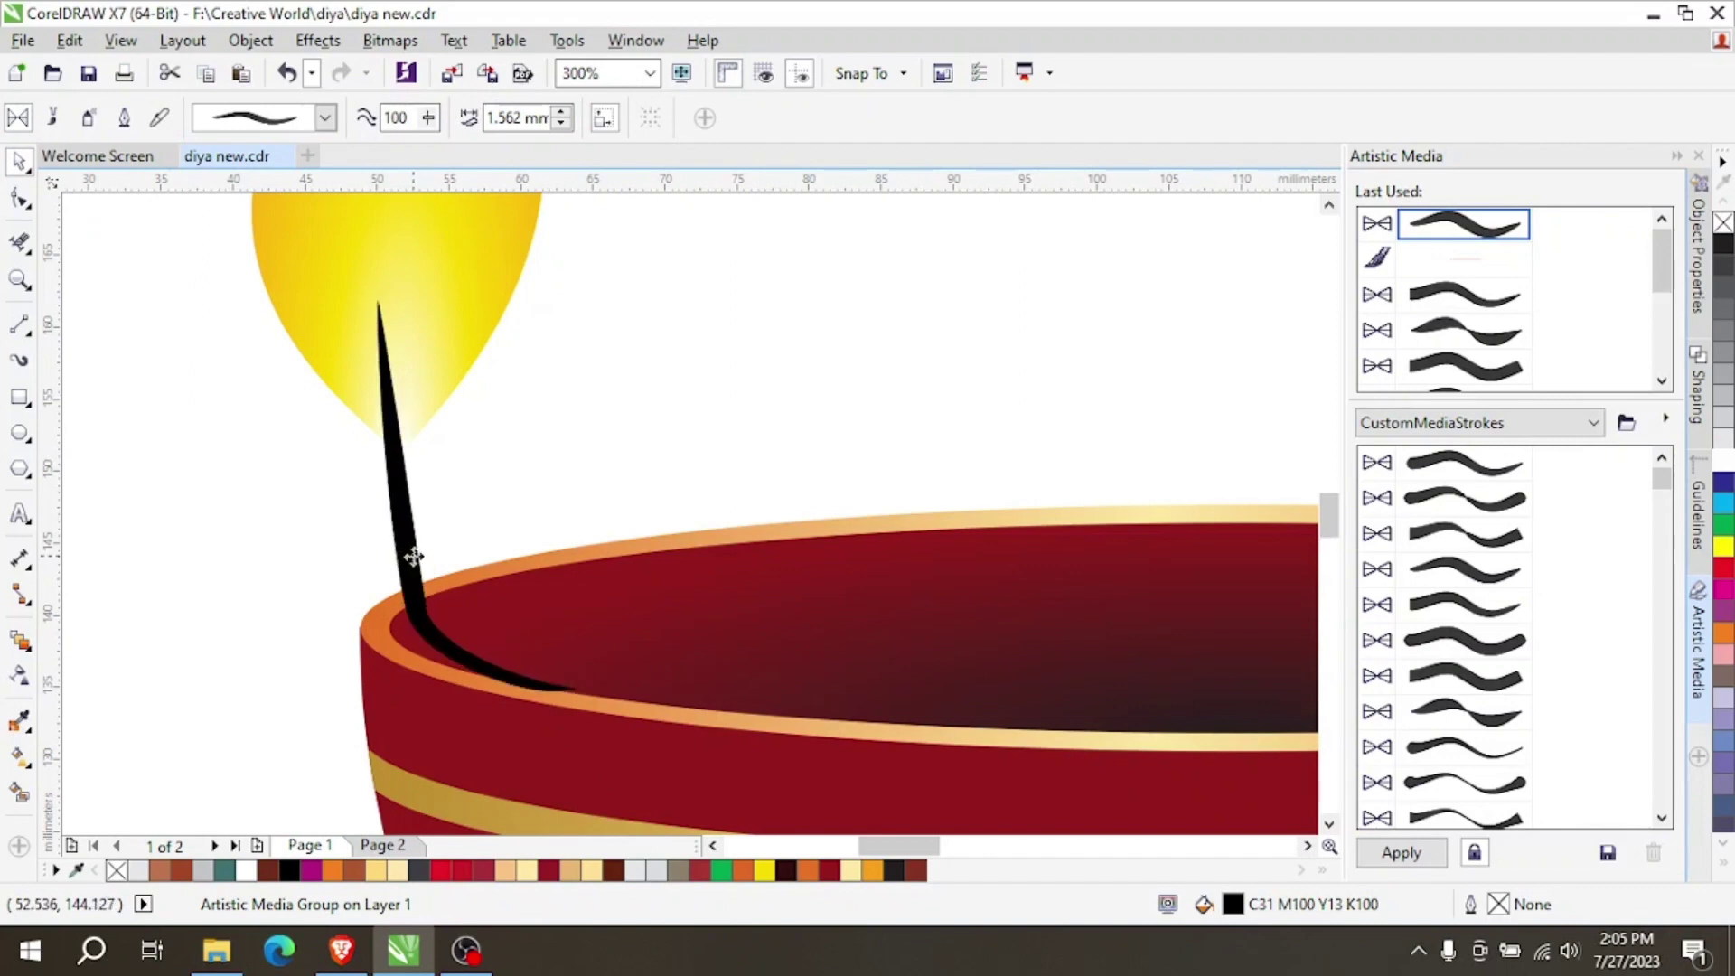
Move the flame down so its base sits lower over the wick, just above the bowl's rim.
{"action": "scroll", "coordinate": [412, 557], "scroll_direction": "down", "scroll_amount": 2}
{"action": "left_click", "coordinate": [440, 323]}
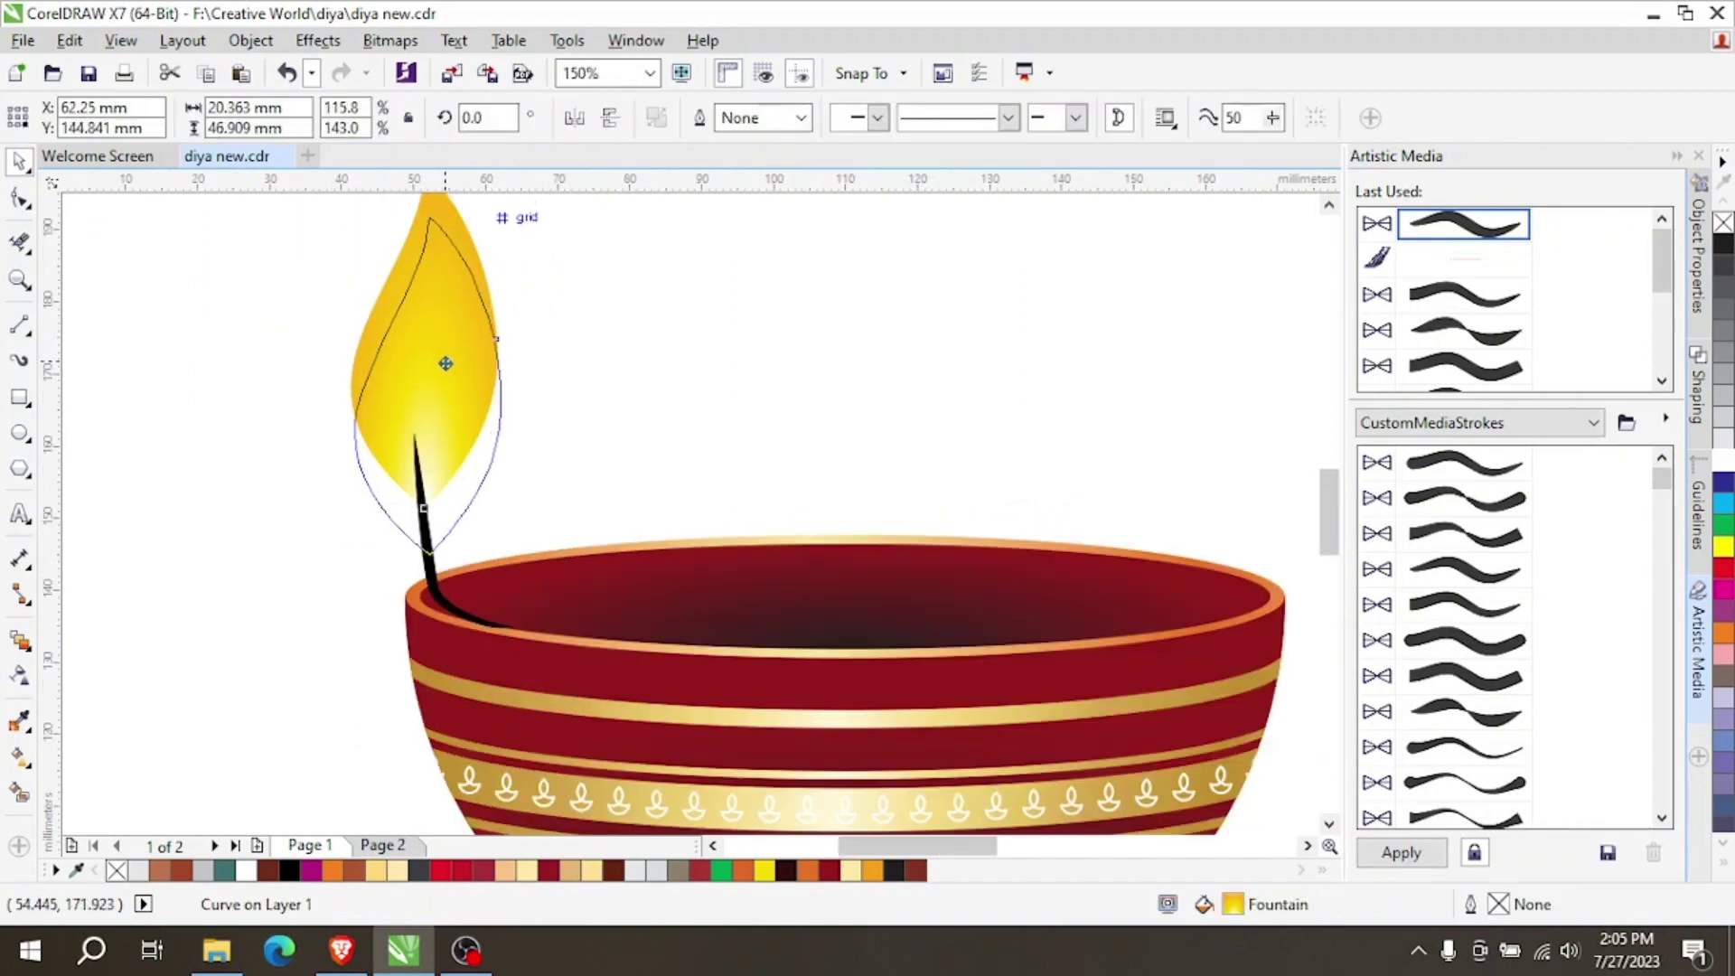
{"action": "left_click_drag", "start_coordinate": [446, 363], "coordinate": [443, 366]}
{"action": "left_click", "coordinate": [314, 549]}
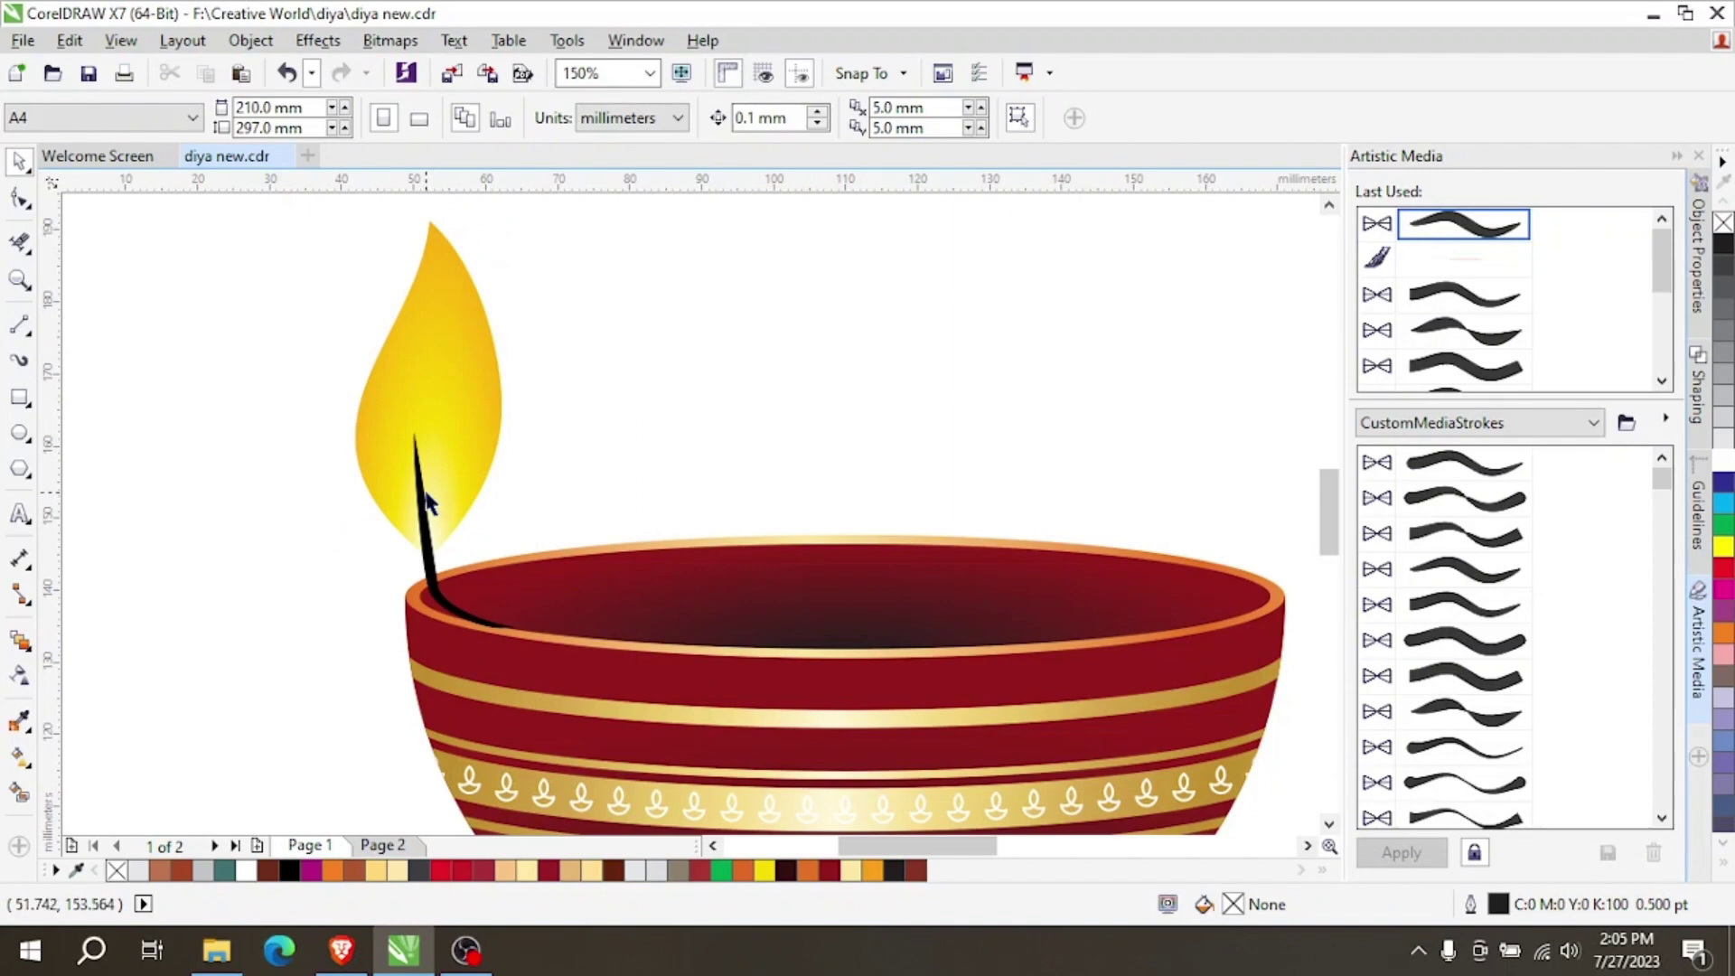
Reshape the wick with the Shape tool, lowering its tip node to shorten it and adjusting the nodes of its tail inside the bowl.
{"action": "left_click", "coordinate": [428, 502]}
{"action": "scroll", "coordinate": [109, 533], "scroll_direction": "up", "scroll_amount": 1}
{"action": "scroll", "coordinate": [720, 469], "scroll_direction": "down", "scroll_amount": 1}
{"action": "key", "text": "ctrl+z"}
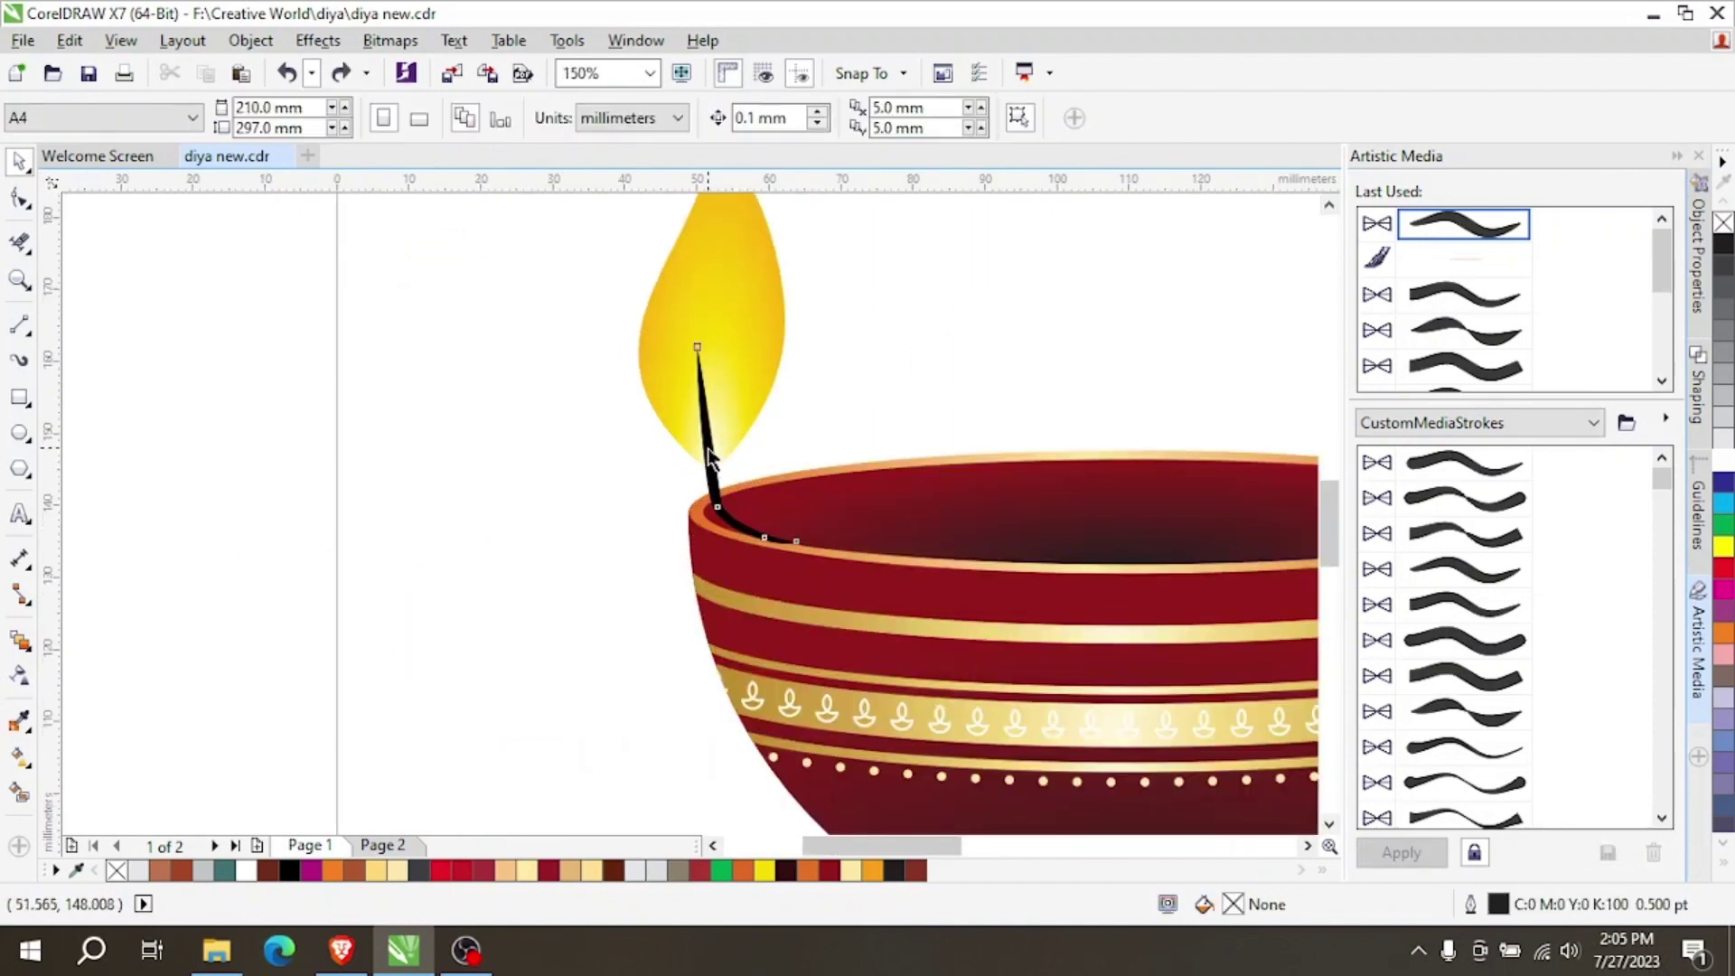
{"action": "left_click", "coordinate": [710, 458]}
{"action": "key", "text": "F10"}
{"action": "scroll", "coordinate": [702, 348], "scroll_direction": "up", "scroll_amount": 2}
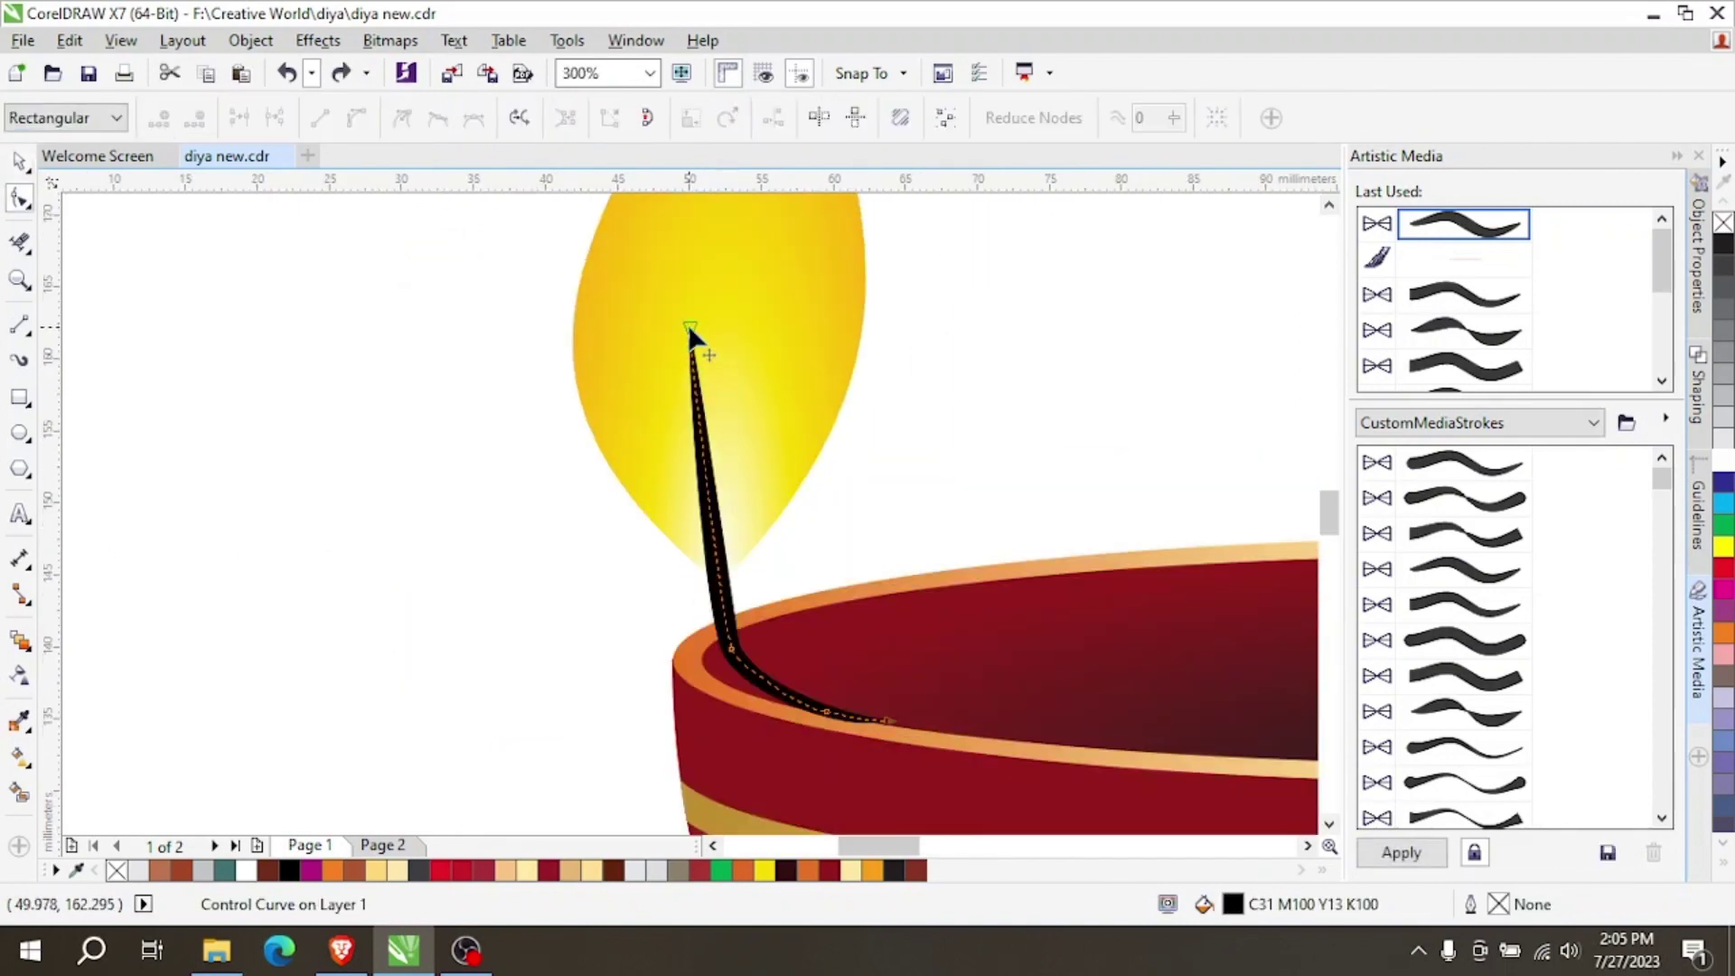
{"action": "left_click_drag", "start_coordinate": [689, 325], "coordinate": [689, 468]}
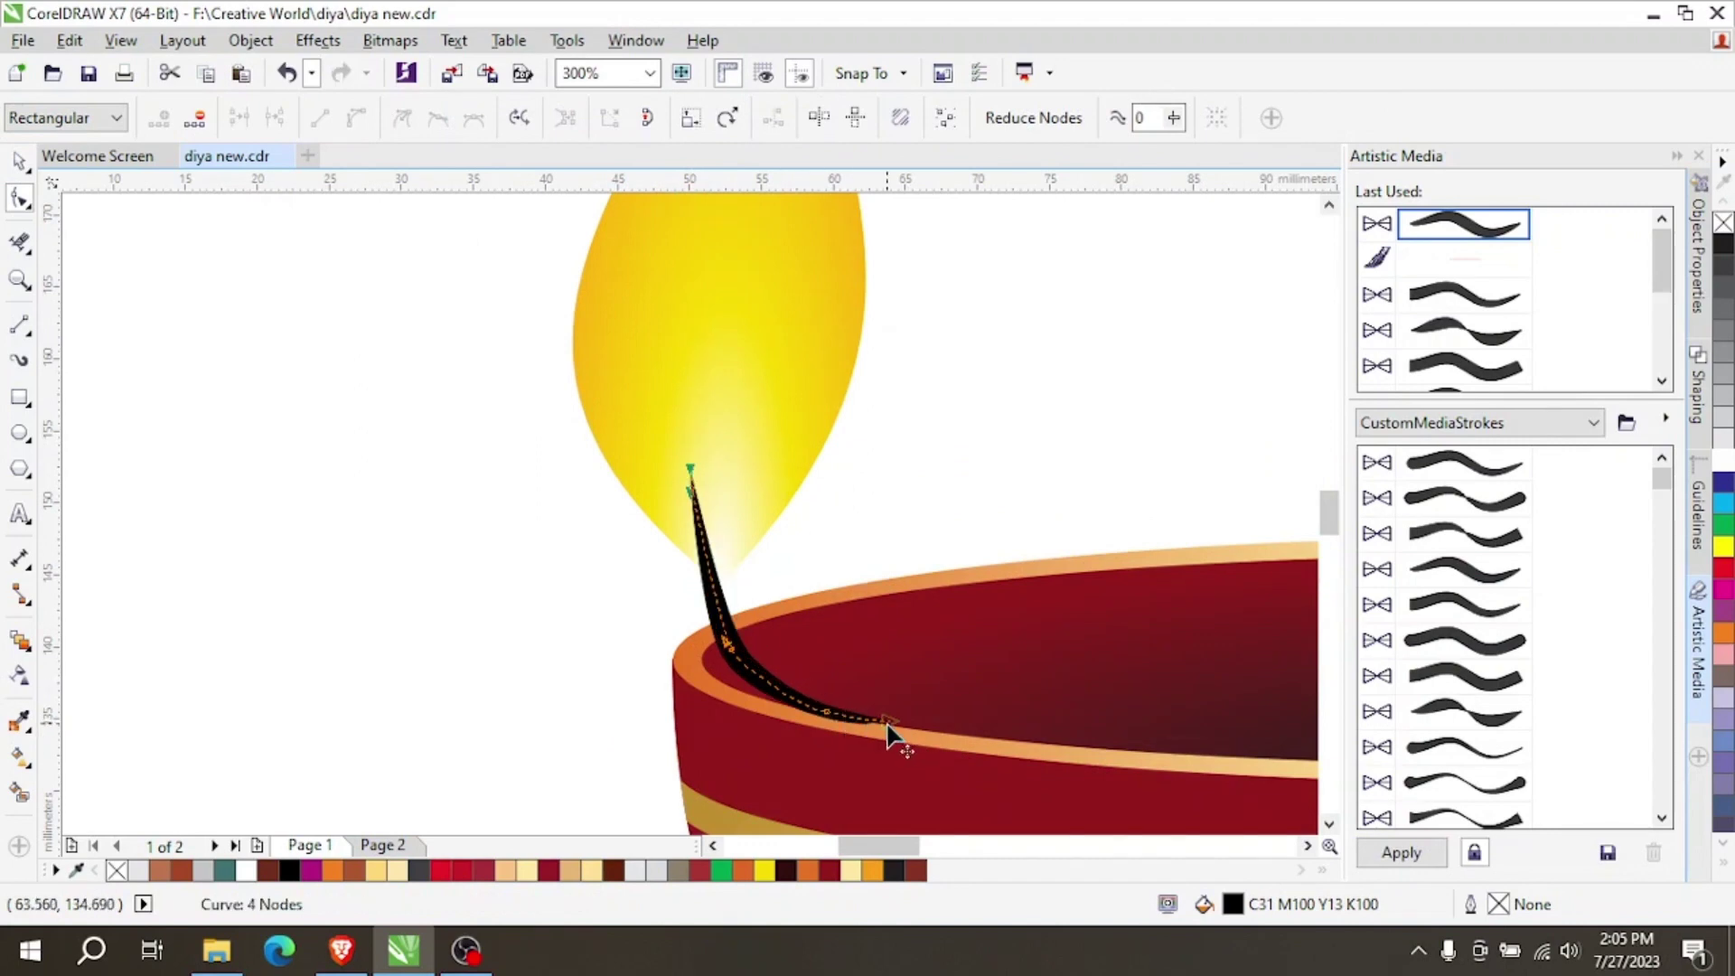
{"action": "mouse_move", "coordinate": [889, 730]}
{"action": "left_mouse_down"}
{"action": "mouse_move", "coordinate": [910, 723]}
{"action": "mouse_move", "coordinate": [856, 722]}
{"action": "left_mouse_up"}
{"action": "scroll", "coordinate": [857, 722], "scroll_direction": "up", "scroll_amount": 1}
{"action": "left_click_drag", "start_coordinate": [802, 718], "coordinate": [804, 710]}
{"action": "scroll", "coordinate": [693, 645], "scroll_direction": "down", "scroll_amount": 2}
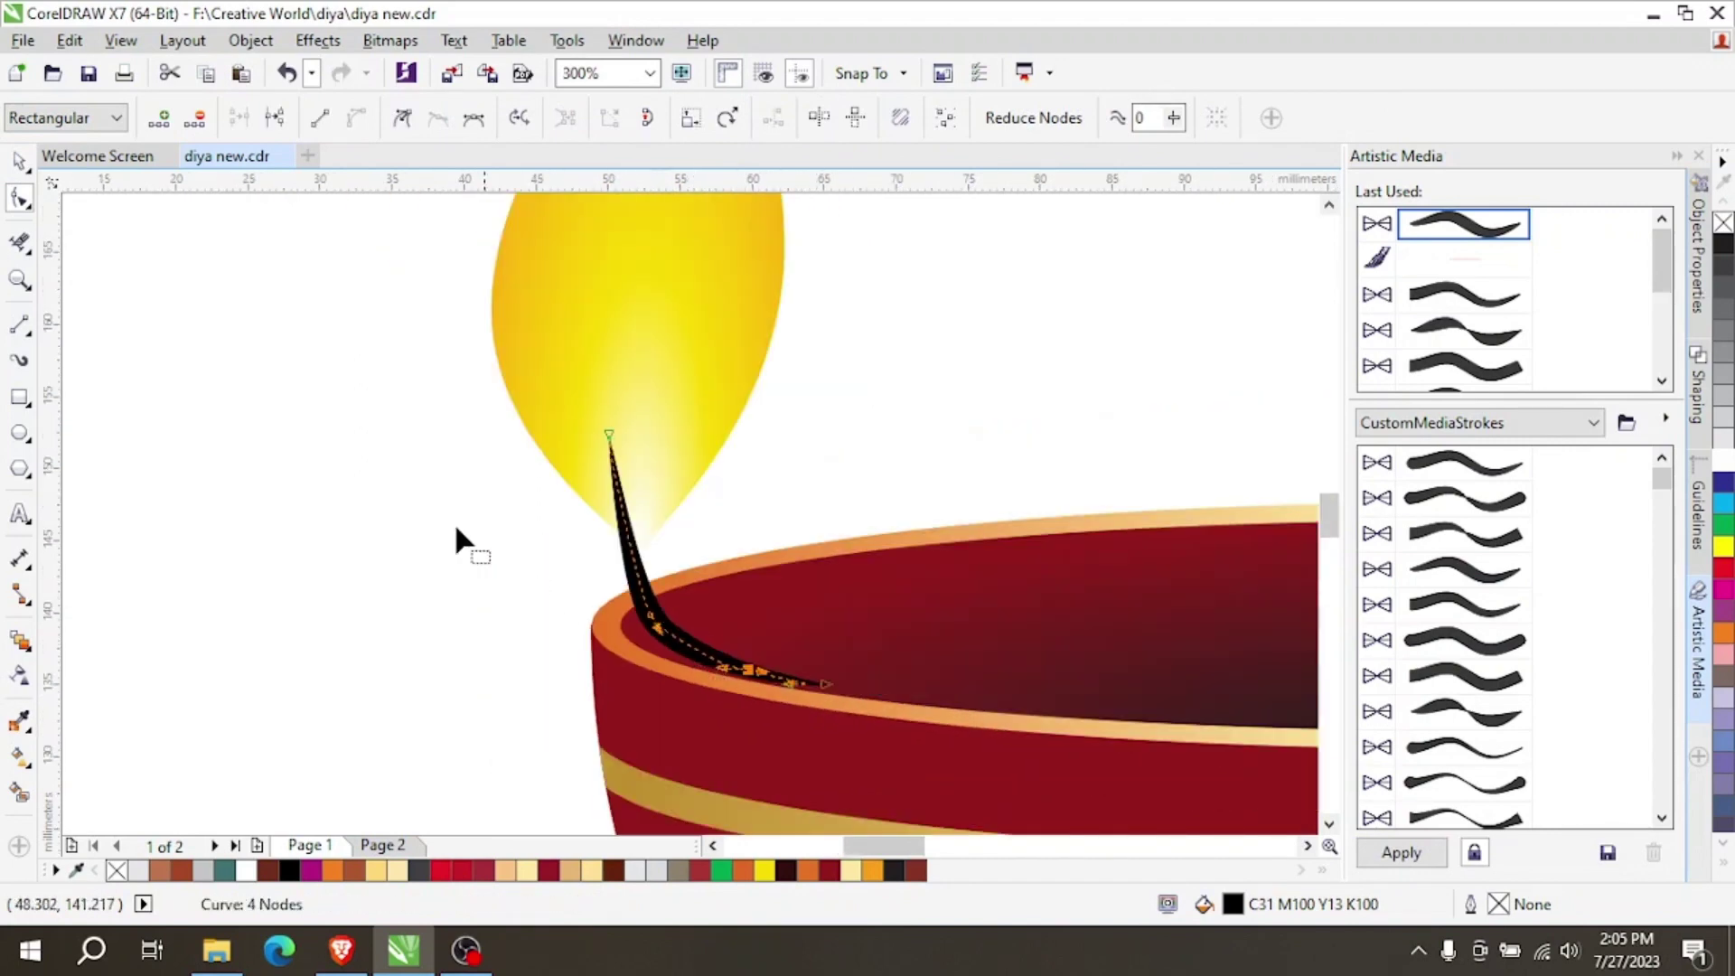
{"action": "left_click", "coordinate": [20, 161]}
Move the wick's tip node slightly up and to the right, towards the centre of the flame's bright area.
{"action": "scroll", "coordinate": [695, 592], "scroll_direction": "down", "scroll_amount": 4}
{"action": "left_click", "coordinate": [686, 542]}
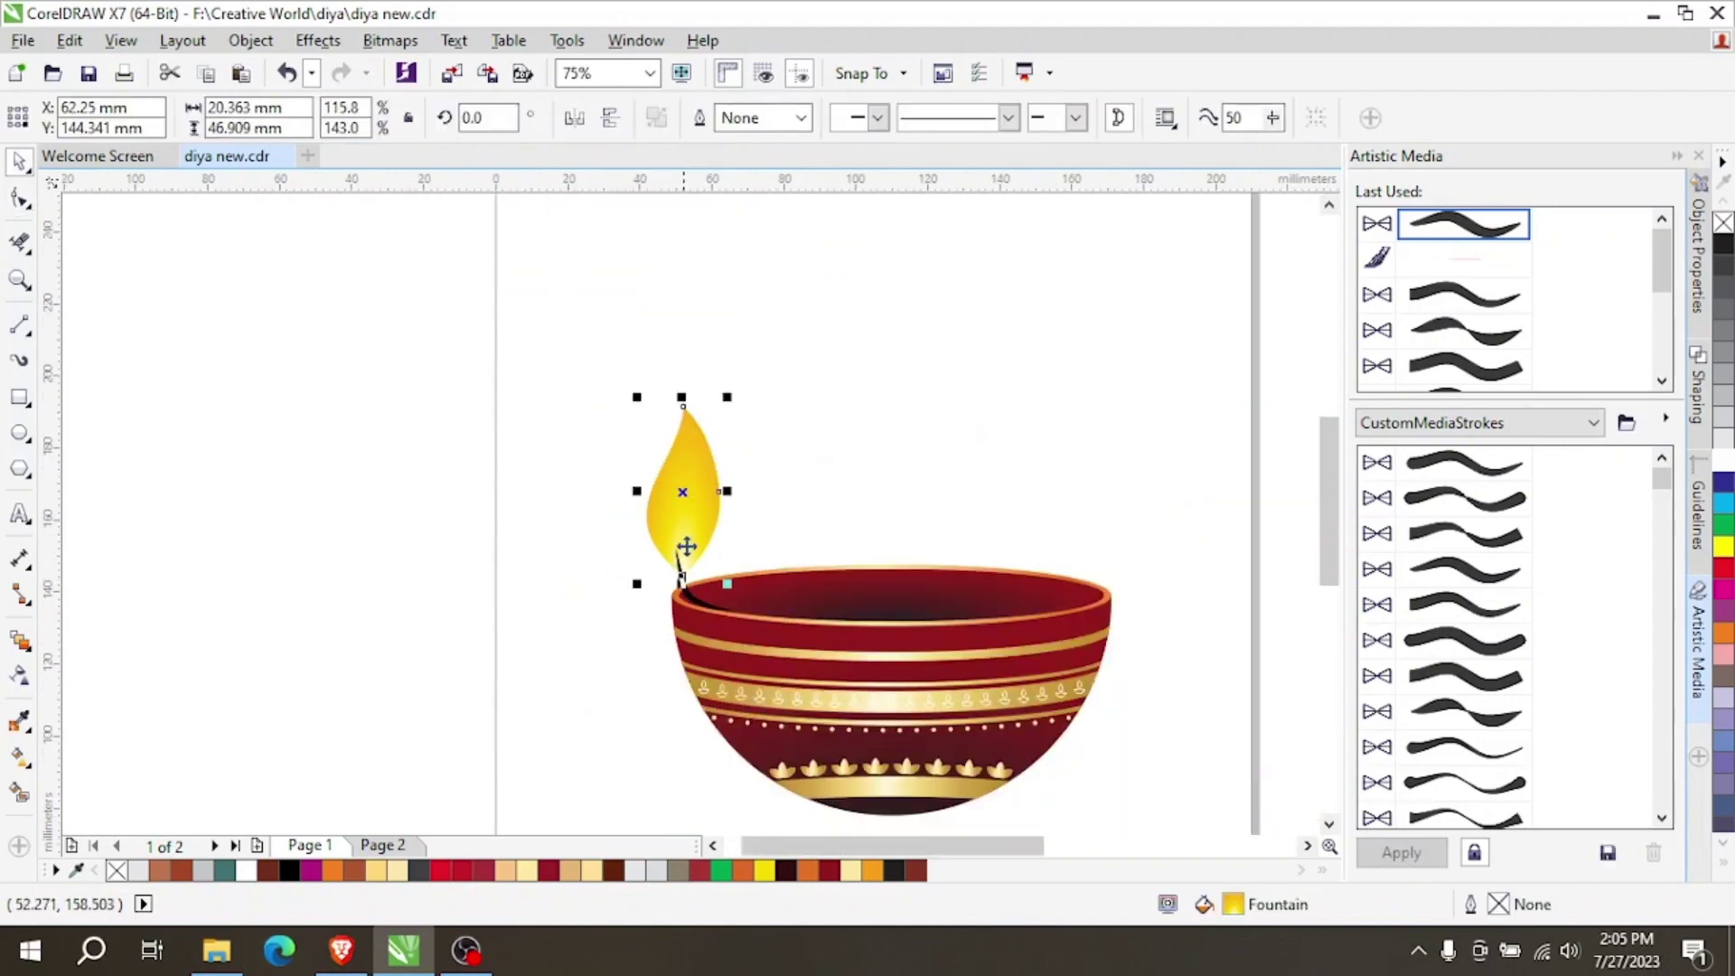
{"action": "scroll", "coordinate": [686, 578], "scroll_direction": "up", "scroll_amount": 2}
{"action": "key", "text": "F10"}
{"action": "left_click", "coordinate": [670, 570]}
{"action": "scroll", "coordinate": [678, 542], "scroll_direction": "up", "scroll_amount": 2}
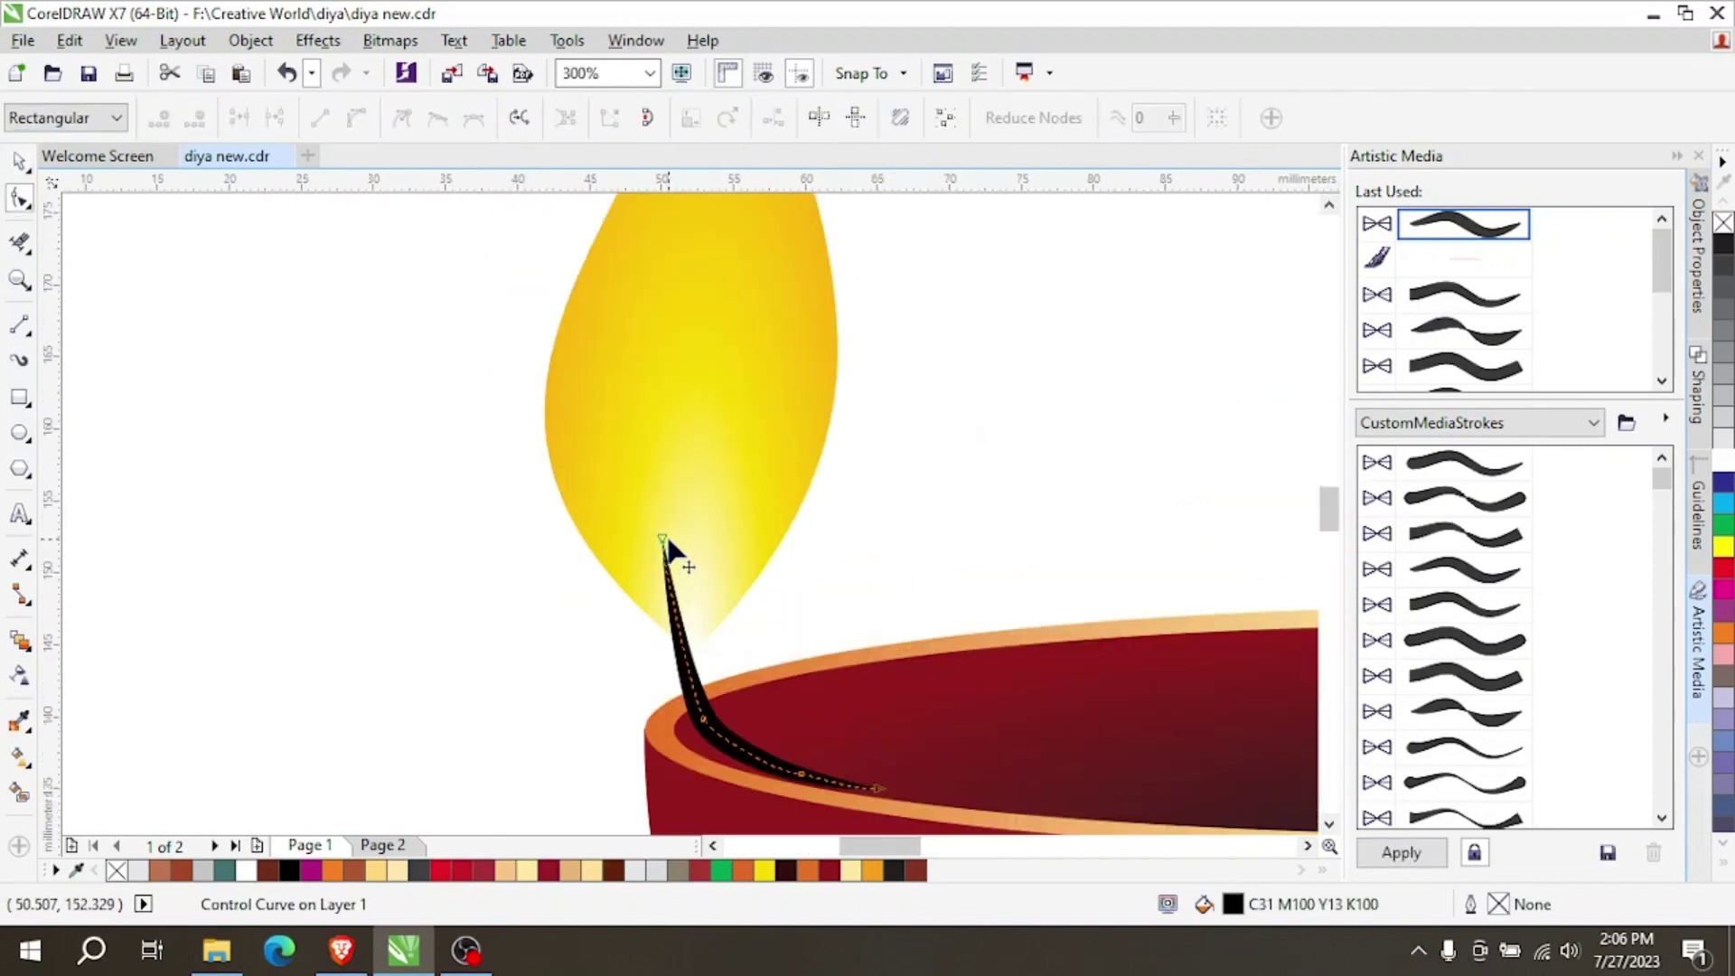
{"action": "left_click_drag", "start_coordinate": [663, 551], "coordinate": [679, 511]}
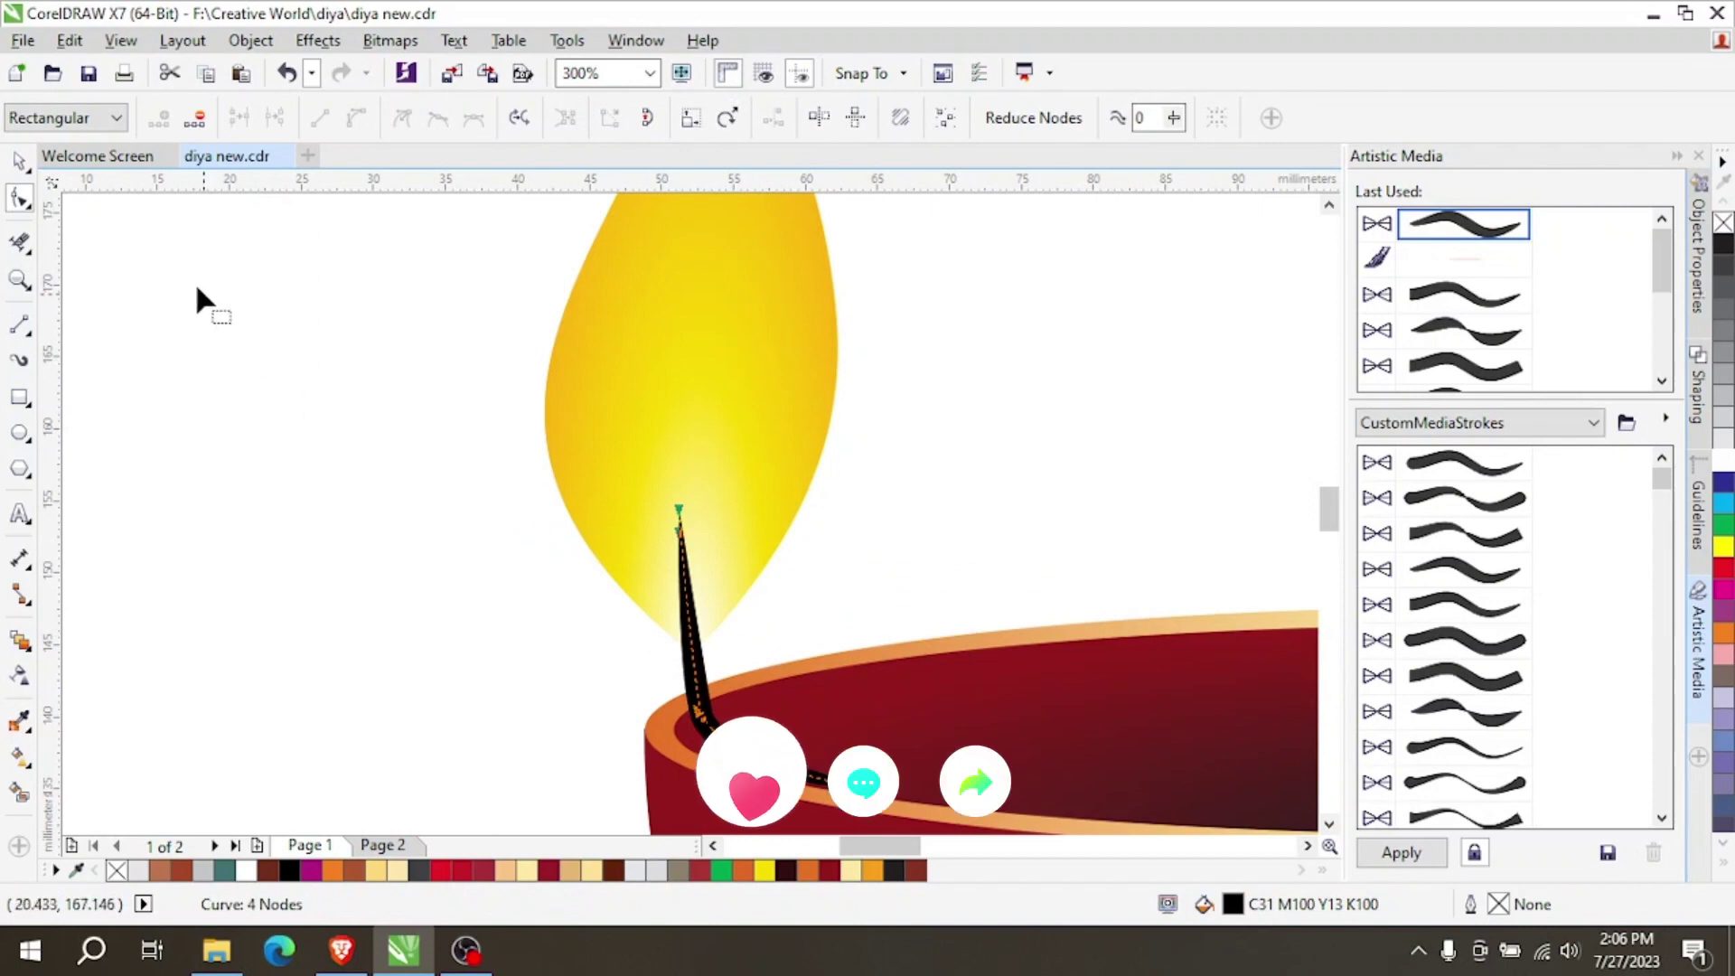
{"action": "left_click", "coordinate": [20, 161]}
{"action": "left_click", "coordinate": [366, 502]}
Move the two spare ornament rows below the bowl down off the page.
{"action": "scroll", "coordinate": [407, 479], "scroll_direction": "down", "scroll_amount": 6}
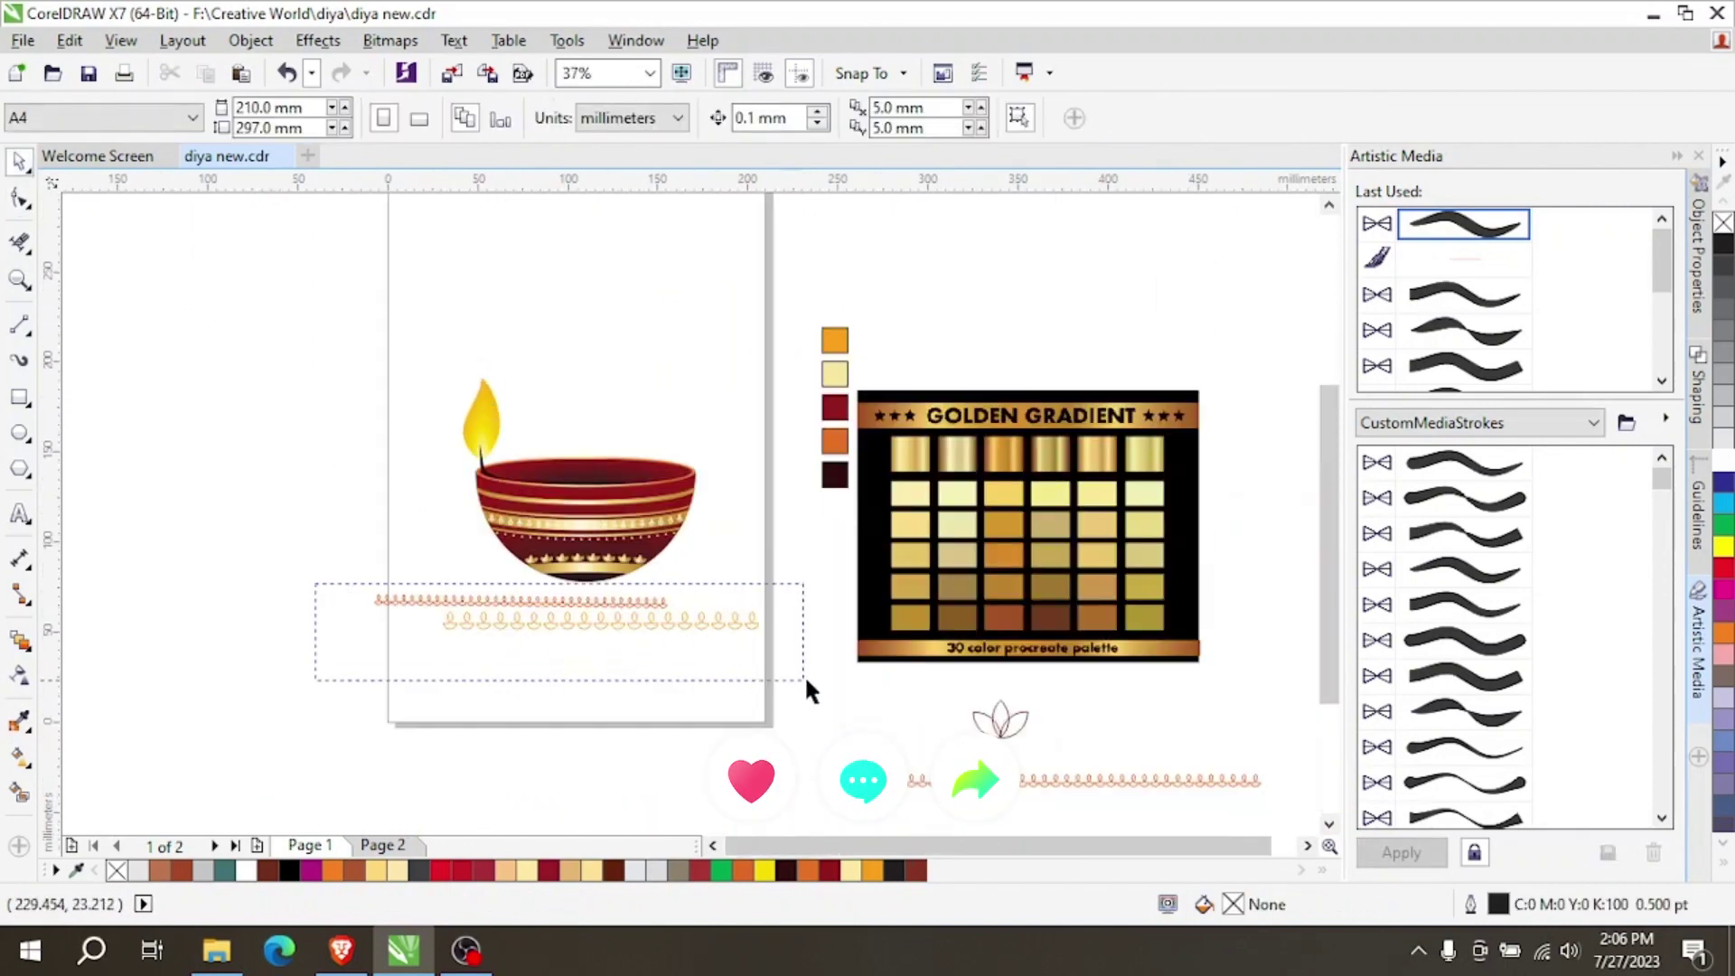
{"action": "left_click_drag", "start_coordinate": [804, 687], "coordinate": [803, 685]}
{"action": "left_click_drag", "start_coordinate": [688, 652], "coordinate": [708, 813]}
Recolour the outlines of the small lamp motifs inside the gold band's PowerClip to pale yellow C2 M5 Y44 K0.
{"action": "scroll", "coordinate": [580, 493], "scroll_direction": "up", "scroll_amount": 2}
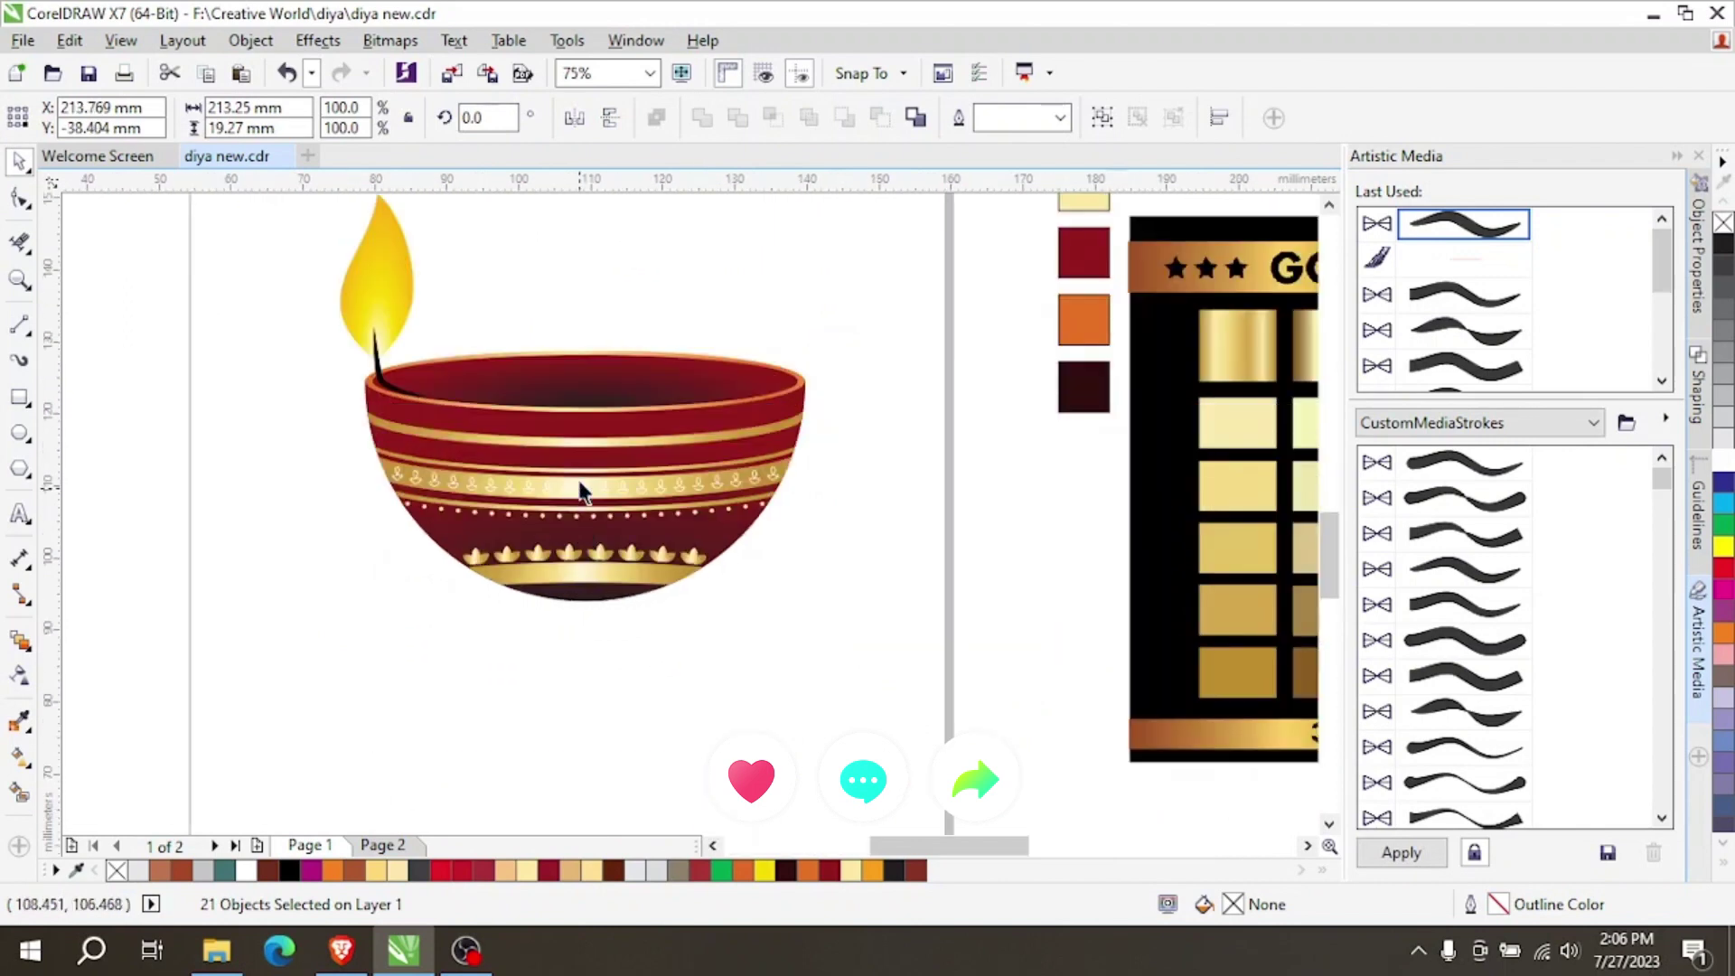
{"action": "scroll", "coordinate": [580, 492], "scroll_direction": "up", "scroll_amount": 2}
{"action": "left_click", "coordinate": [493, 506]}
{"action": "double_click", "coordinate": [495, 497]}
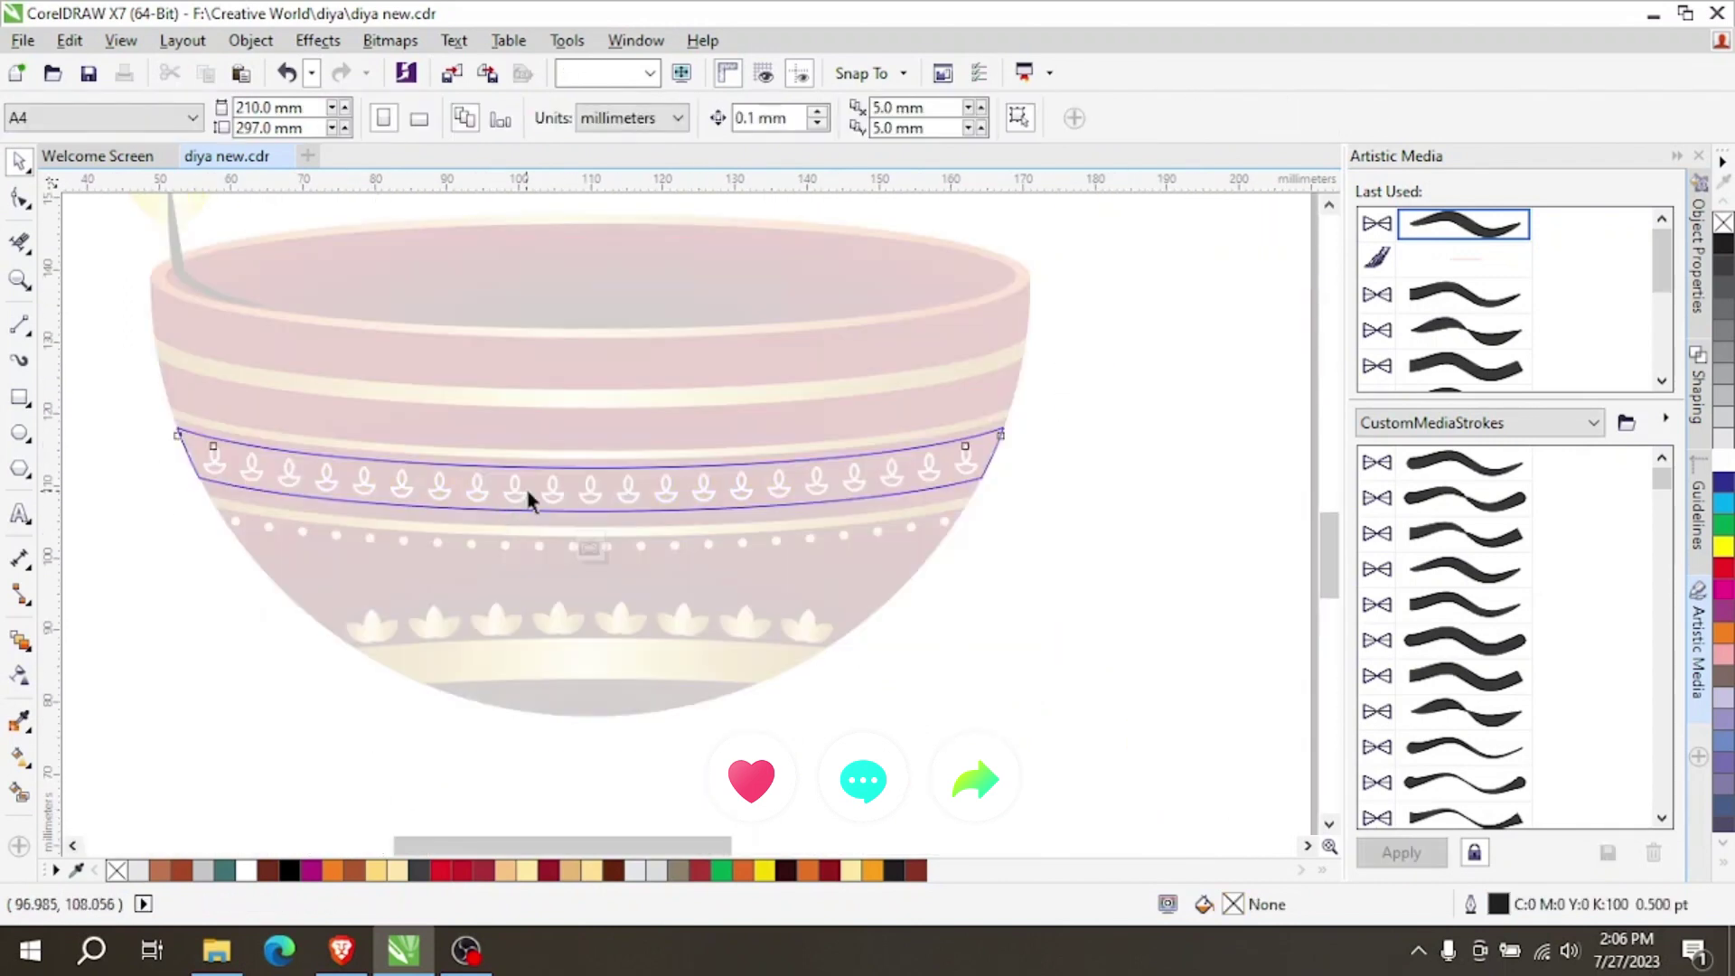
{"action": "right_click", "coordinate": [872, 872]}
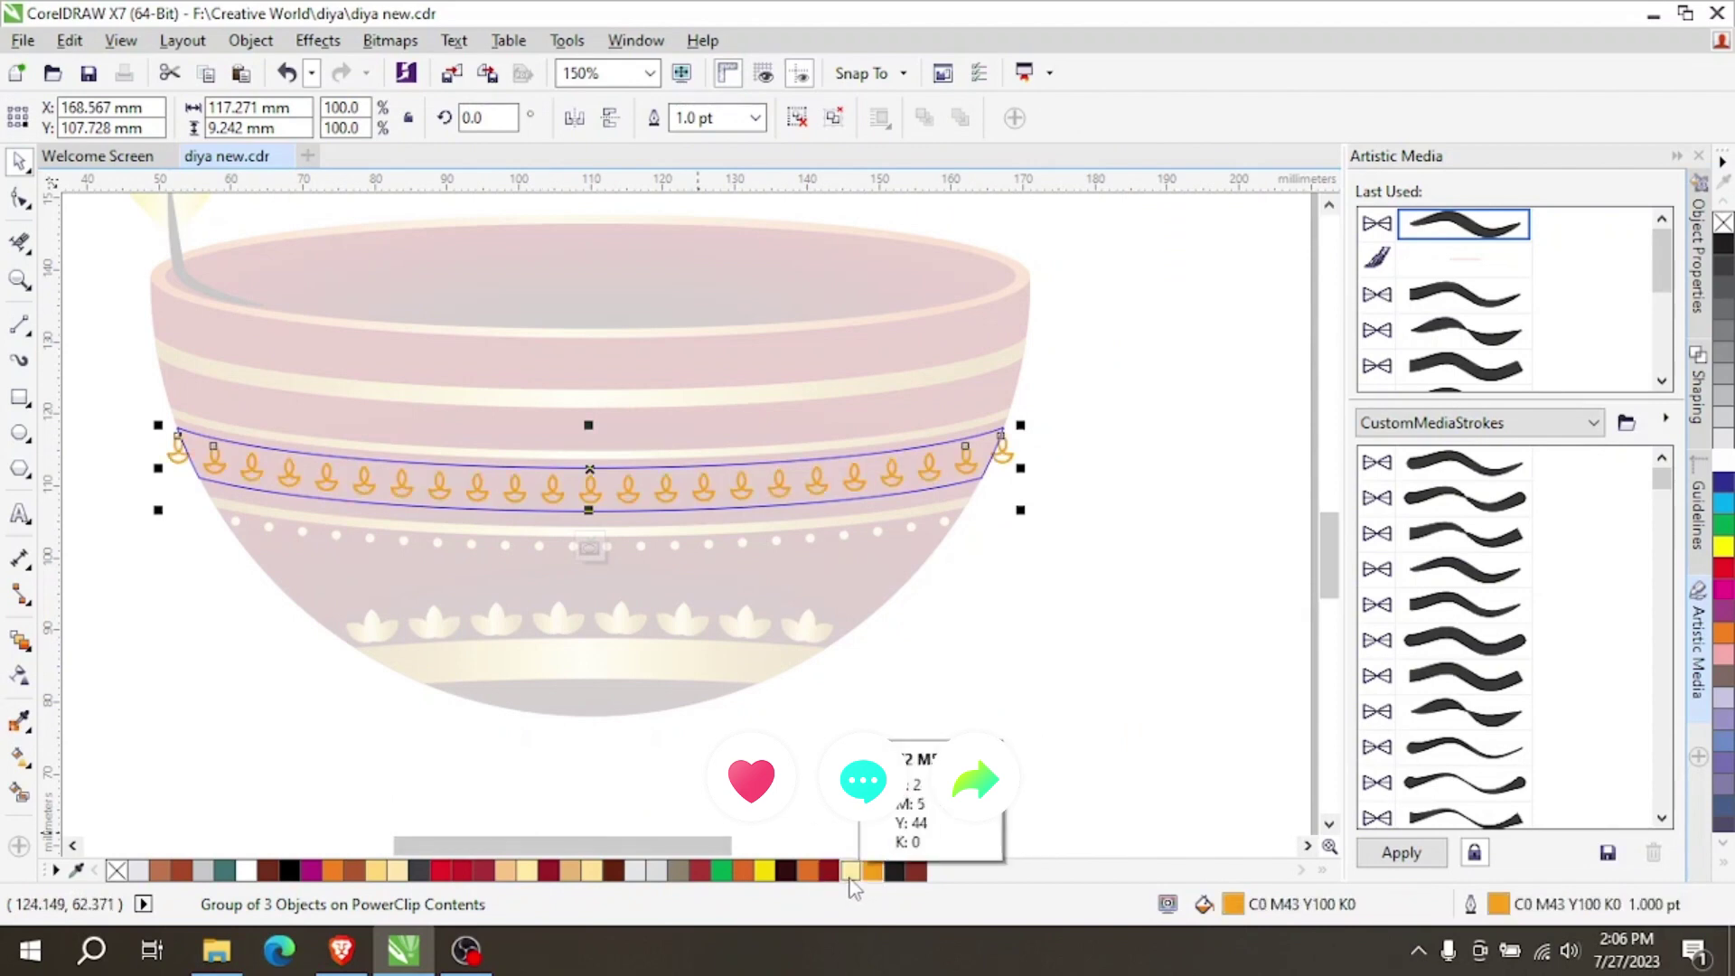
{"action": "left_click", "coordinate": [901, 727]}
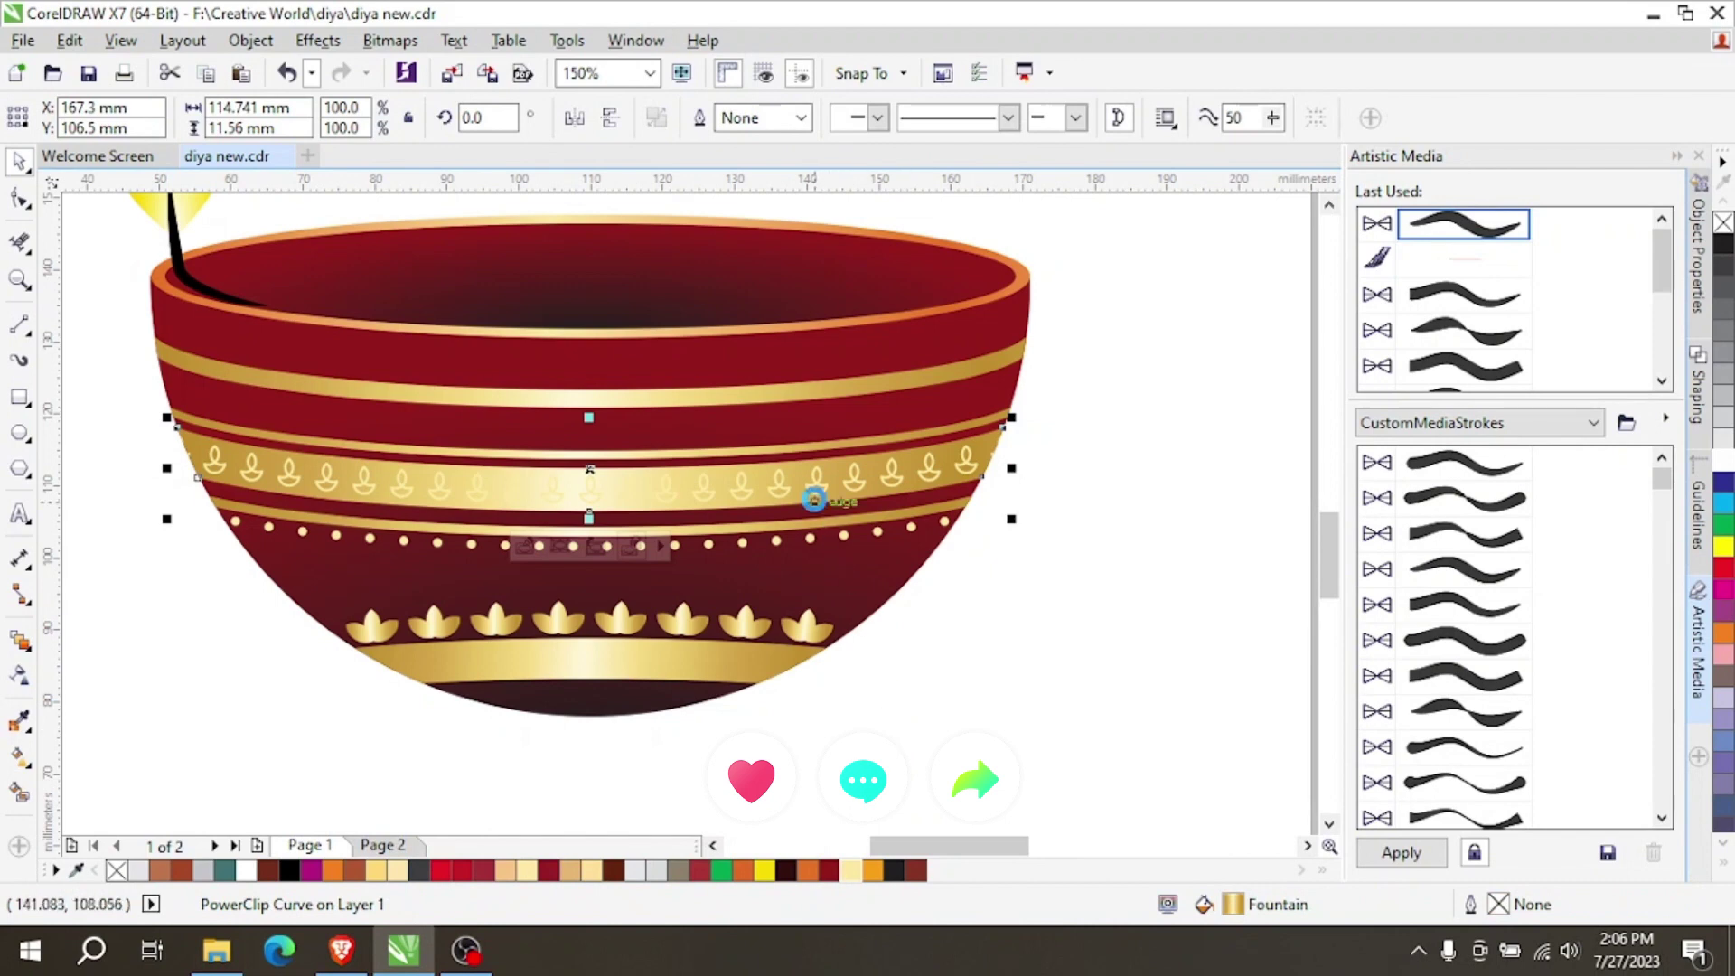
Change the outline colour of the gold band's lamp motifs to orange C0 M43 Y100 K0.
{"action": "double_click", "coordinate": [813, 497]}
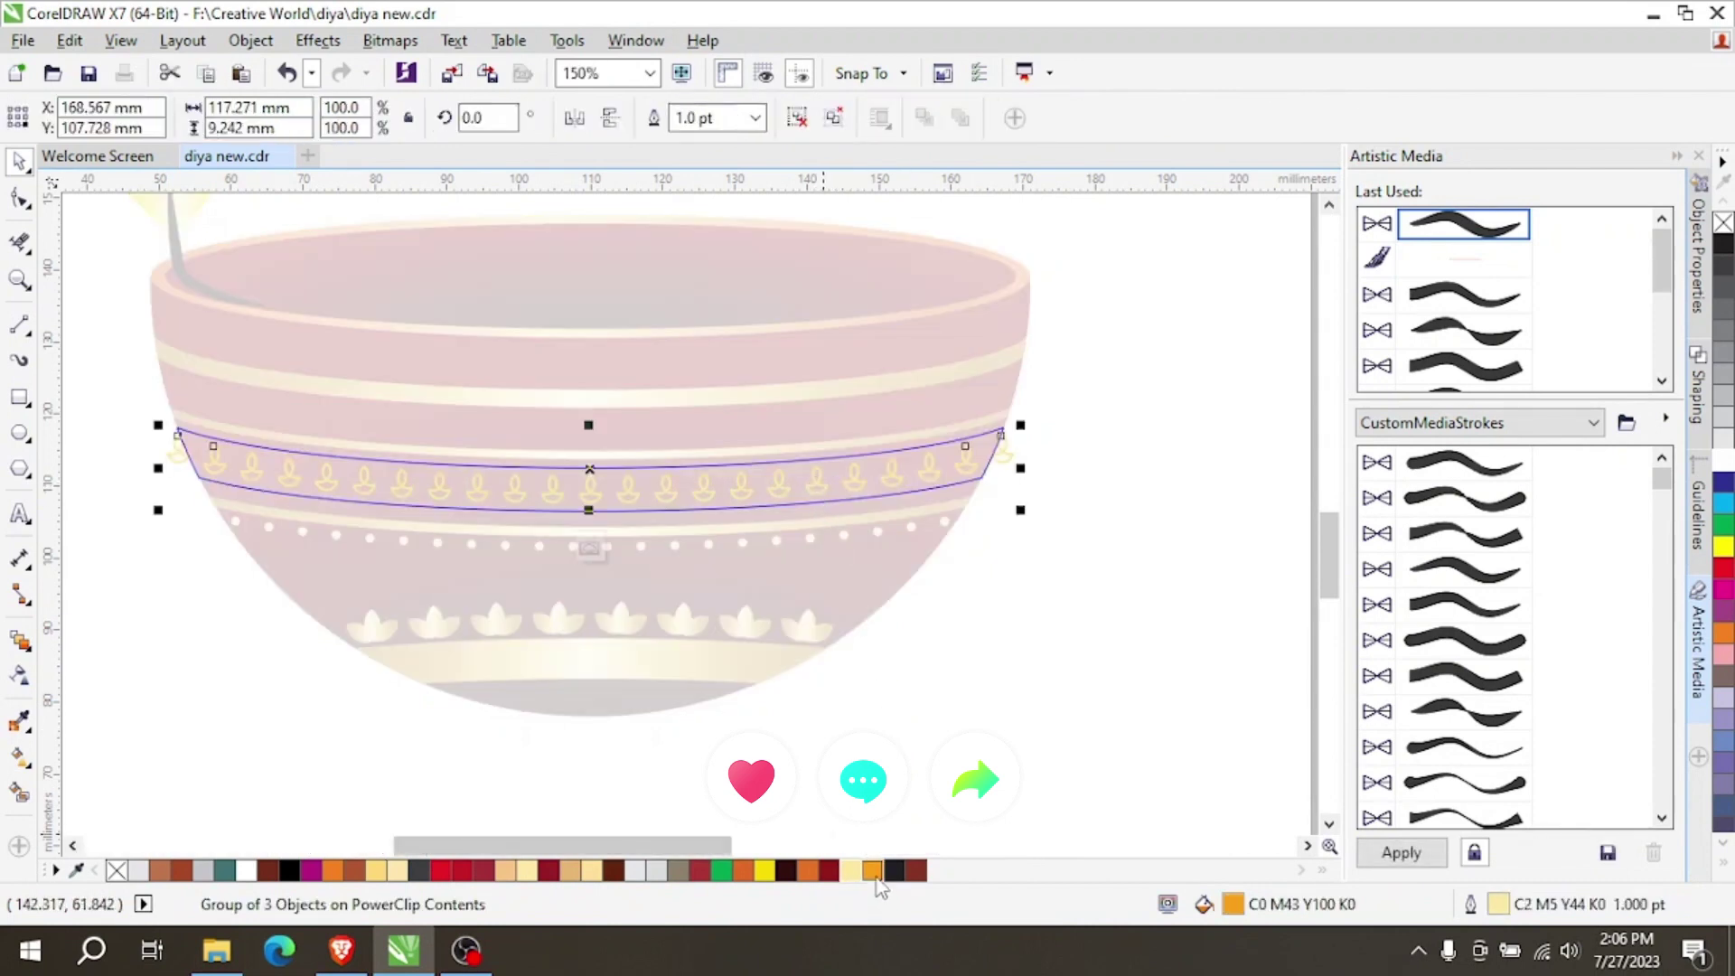
{"action": "left_click", "coordinate": [860, 688]}
{"action": "scroll", "coordinate": [916, 640], "scroll_direction": "down", "scroll_amount": 2}
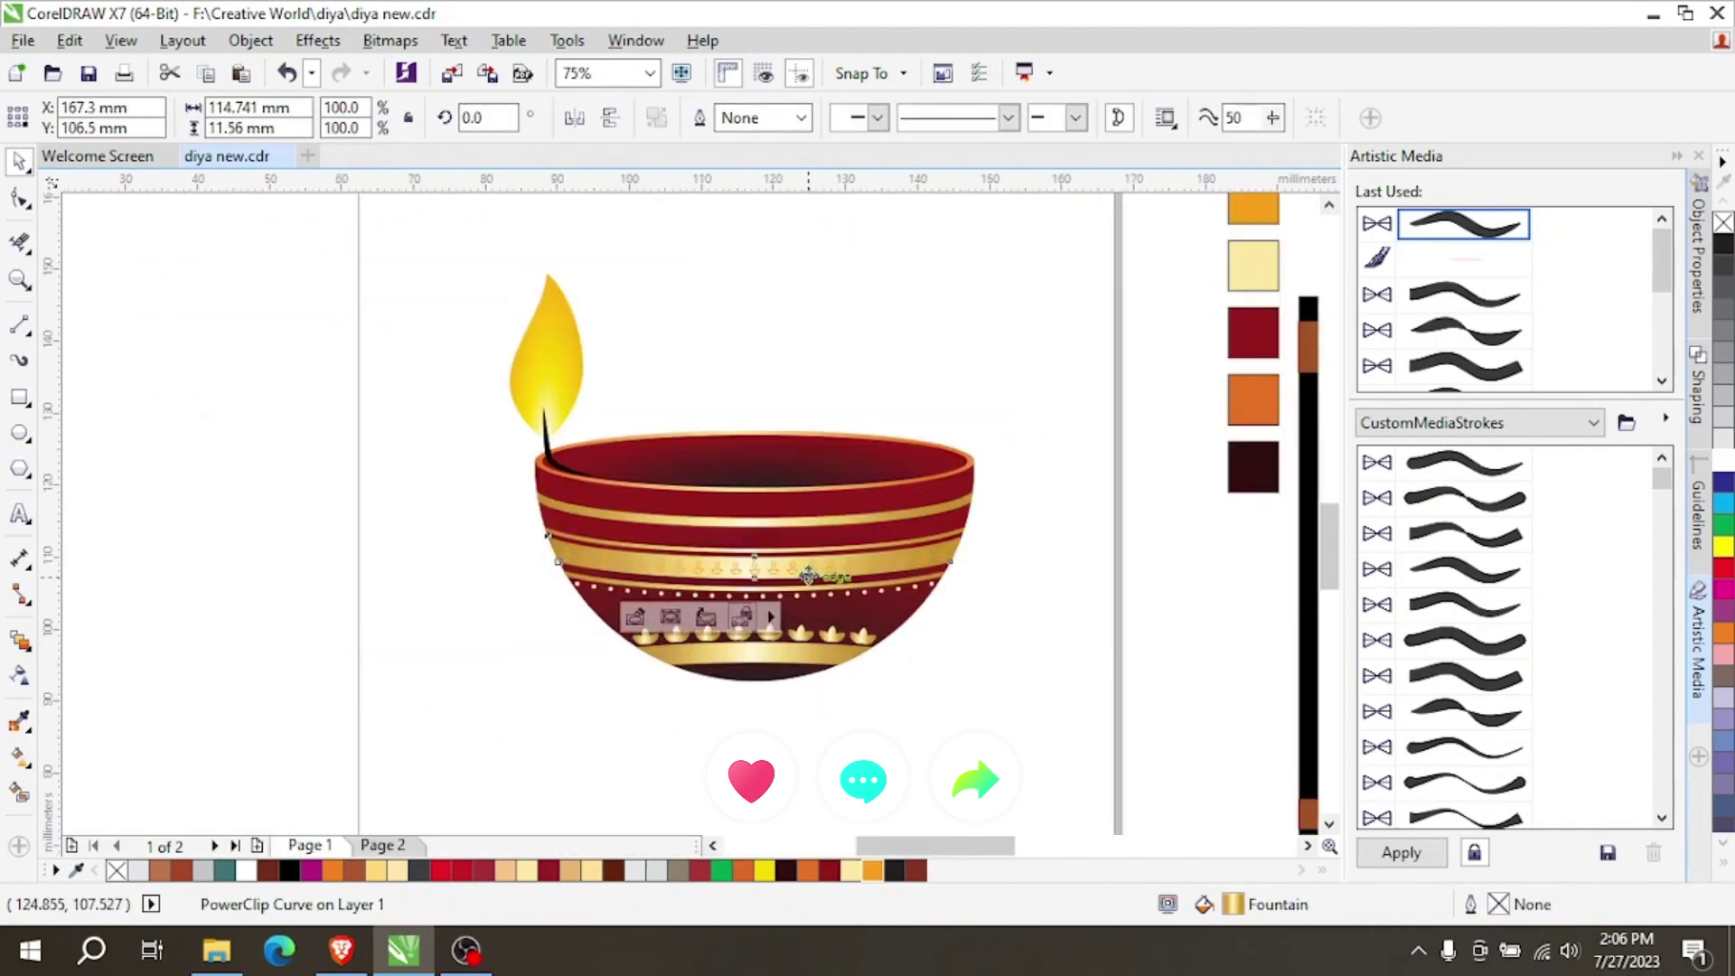
{"action": "scroll", "coordinate": [807, 576], "scroll_direction": "up", "scroll_amount": 2}
{"action": "left_click", "coordinate": [330, 847]}
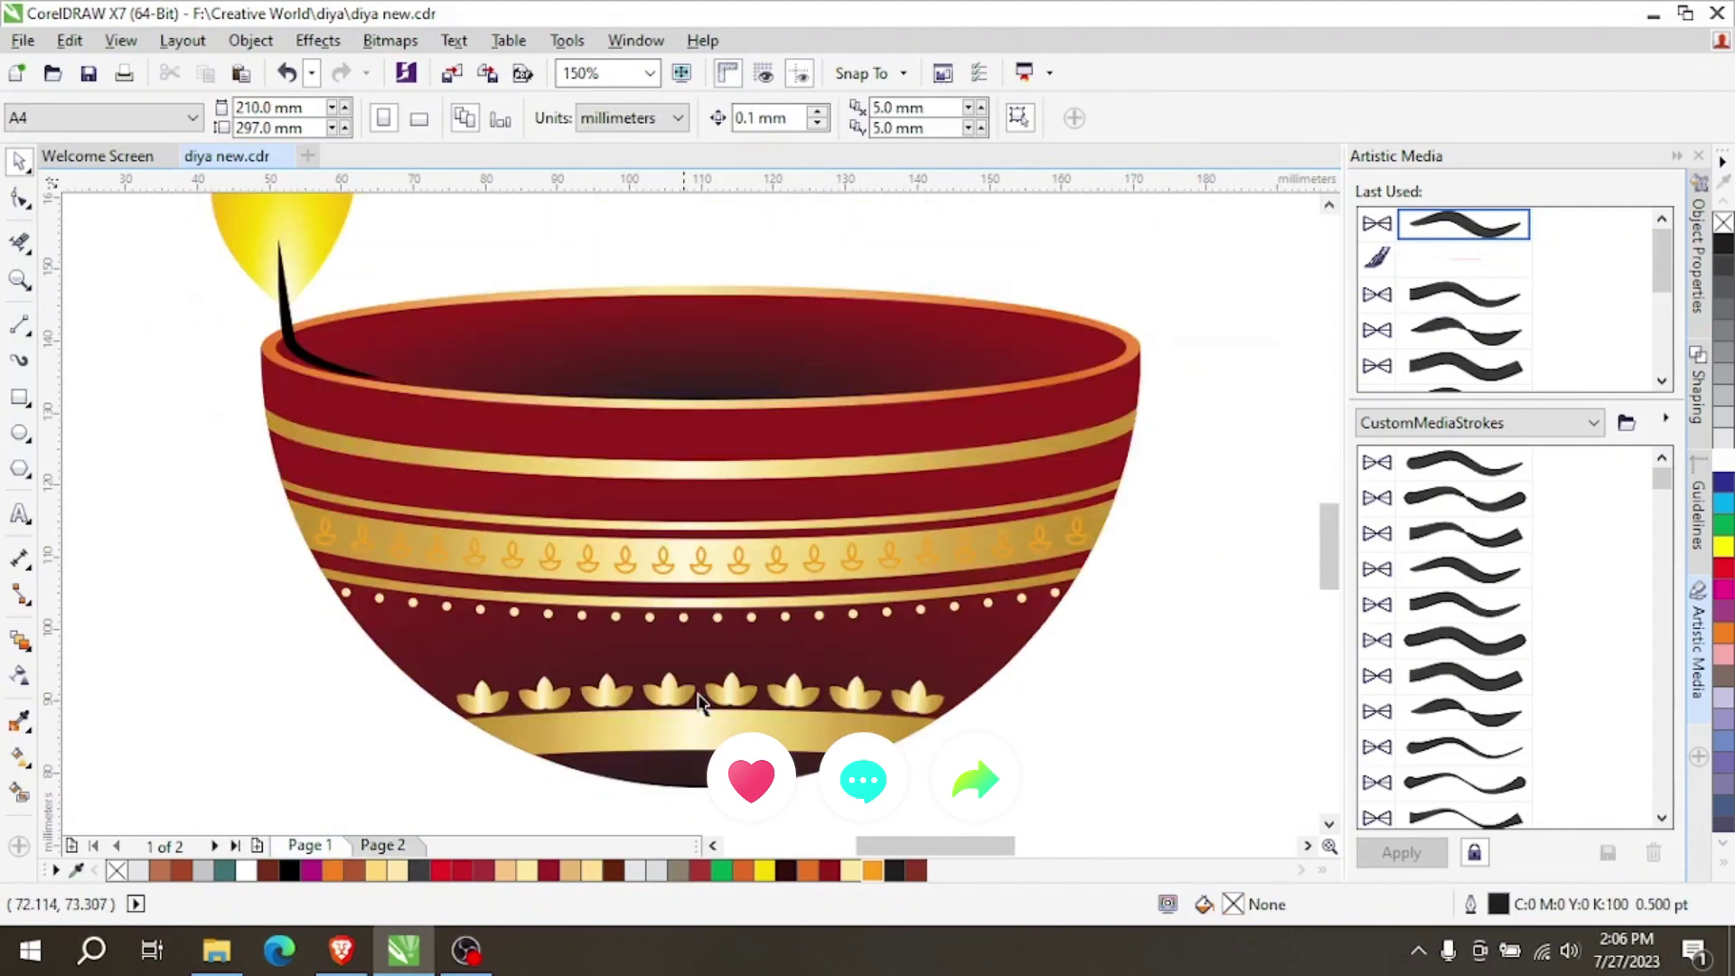
Change the outlines of the lamp motifs inside the gold band's PowerClip to dark red and finish editing its contents.
{"action": "left_click", "coordinate": [774, 593]}
{"action": "double_click", "coordinate": [777, 567]}
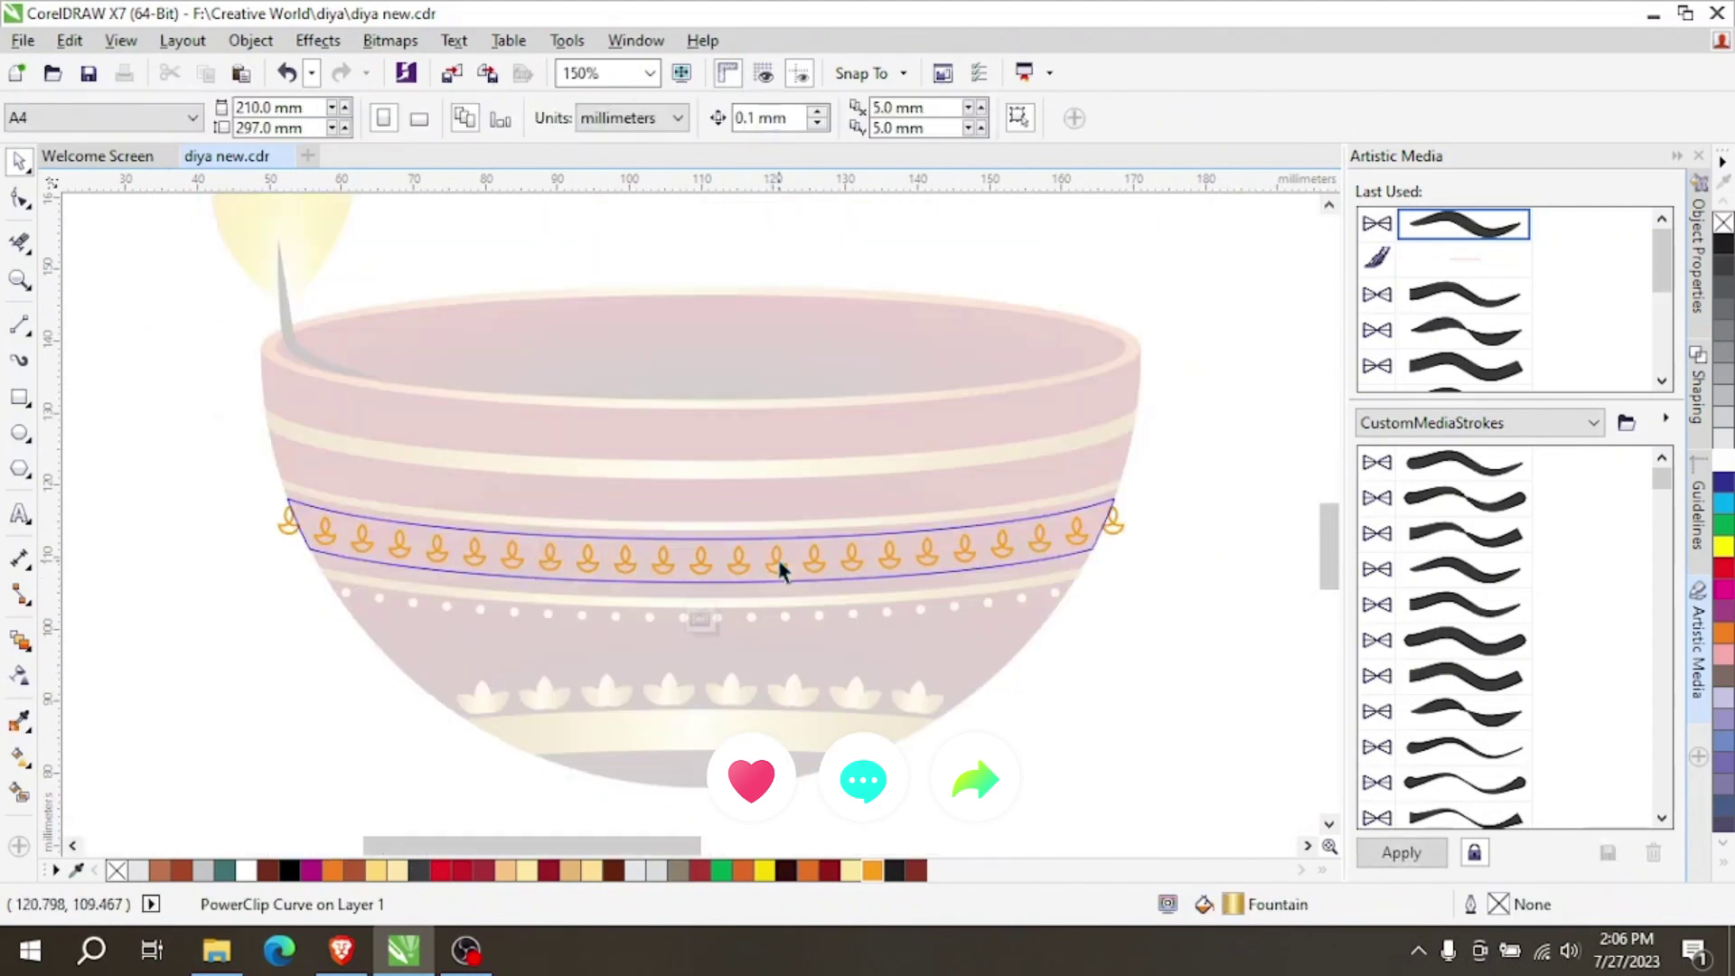
{"action": "left_click", "coordinate": [780, 569]}
{"action": "left_click", "coordinate": [915, 870]}
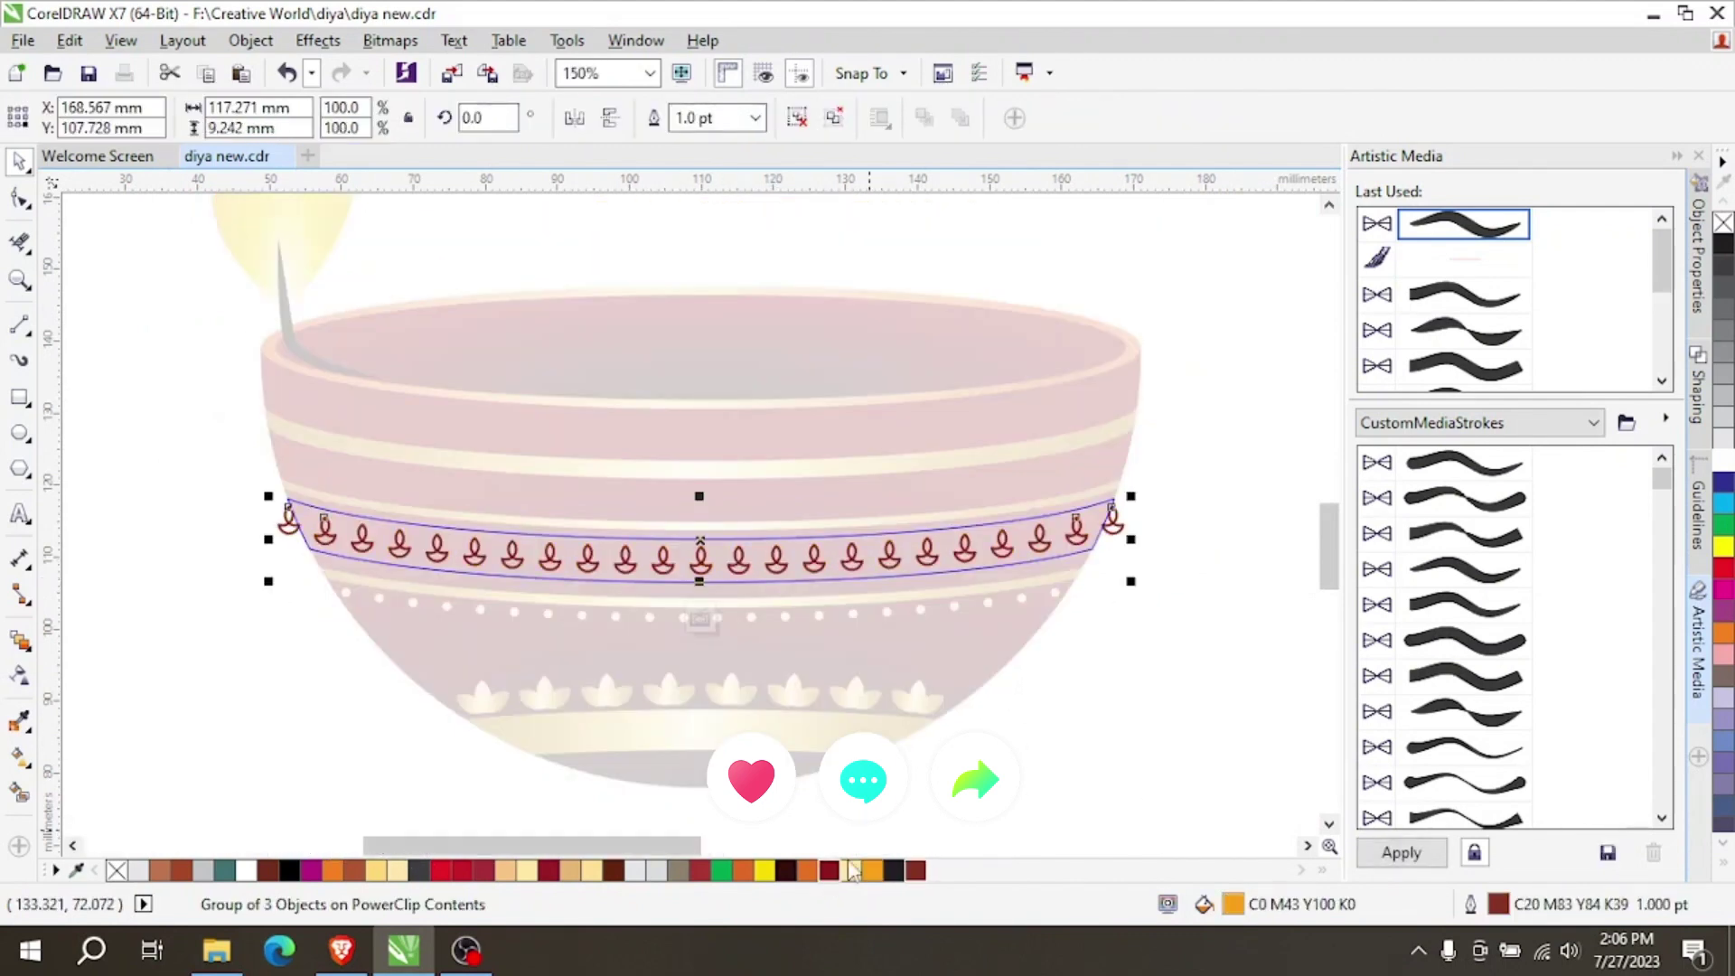
{"action": "left_click", "coordinate": [700, 619]}
{"action": "left_click", "coordinate": [1094, 691]}
{"action": "scroll", "coordinate": [813, 608], "scroll_direction": "down", "scroll_amount": 2}
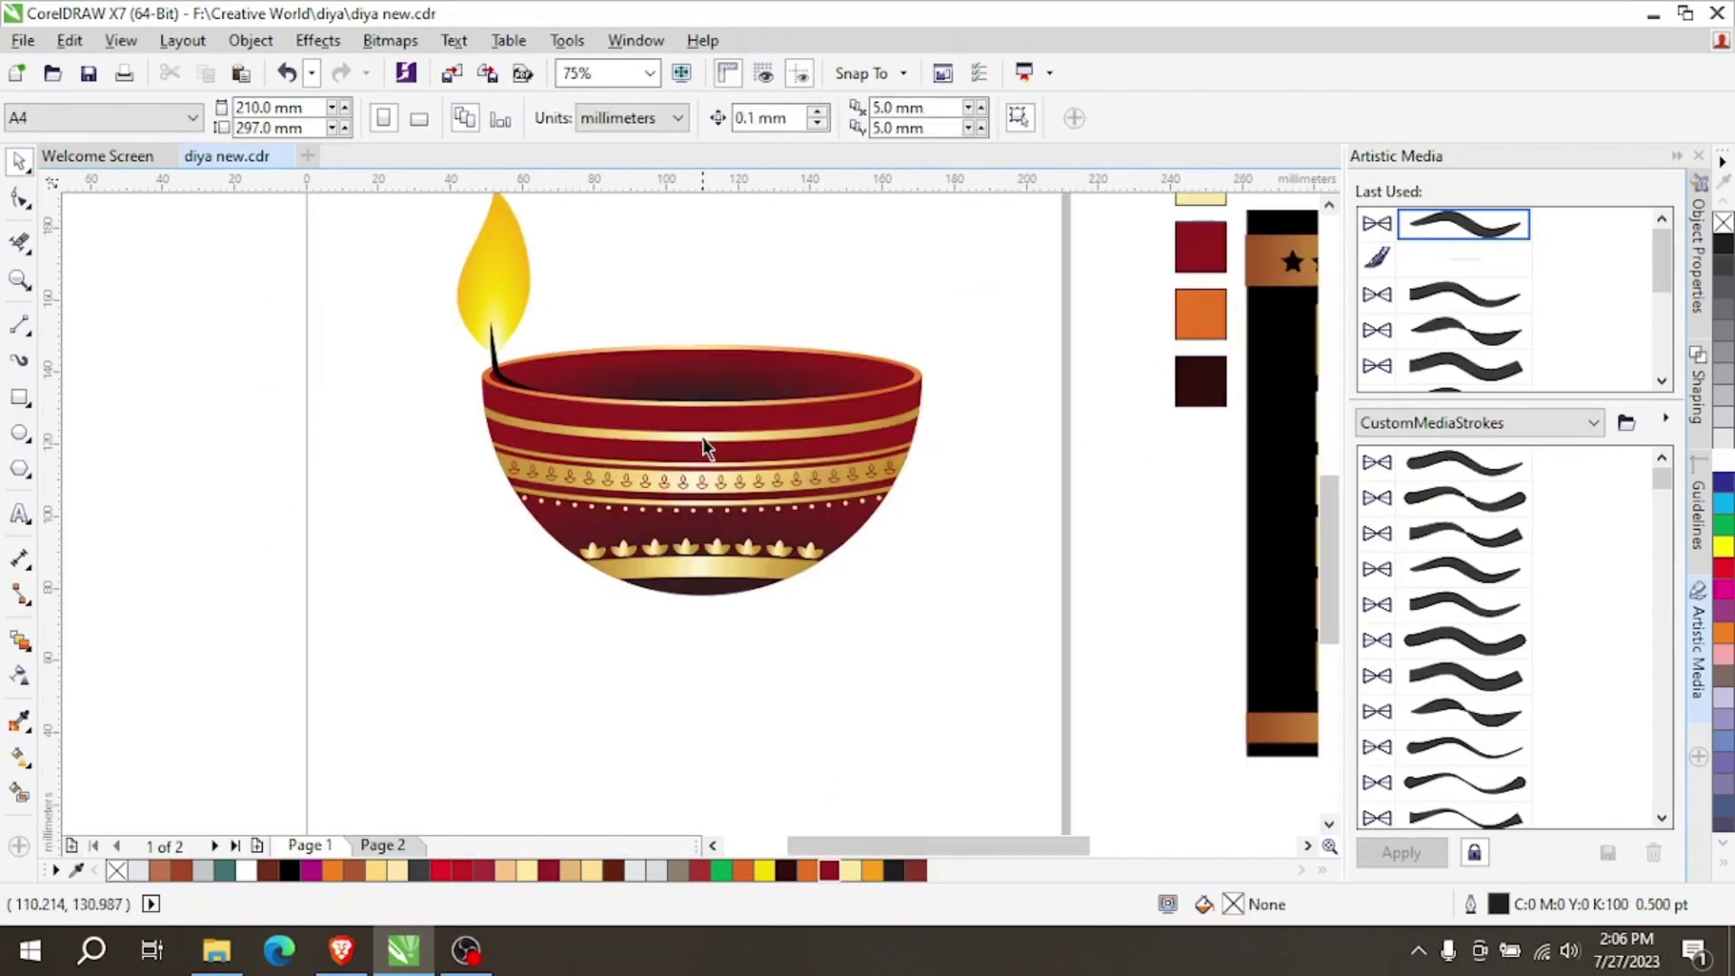
{"action": "scroll", "coordinate": [705, 488], "scroll_direction": "up", "scroll_amount": 2}
{"action": "scroll", "coordinate": [743, 727], "scroll_direction": "down", "scroll_amount": 2}
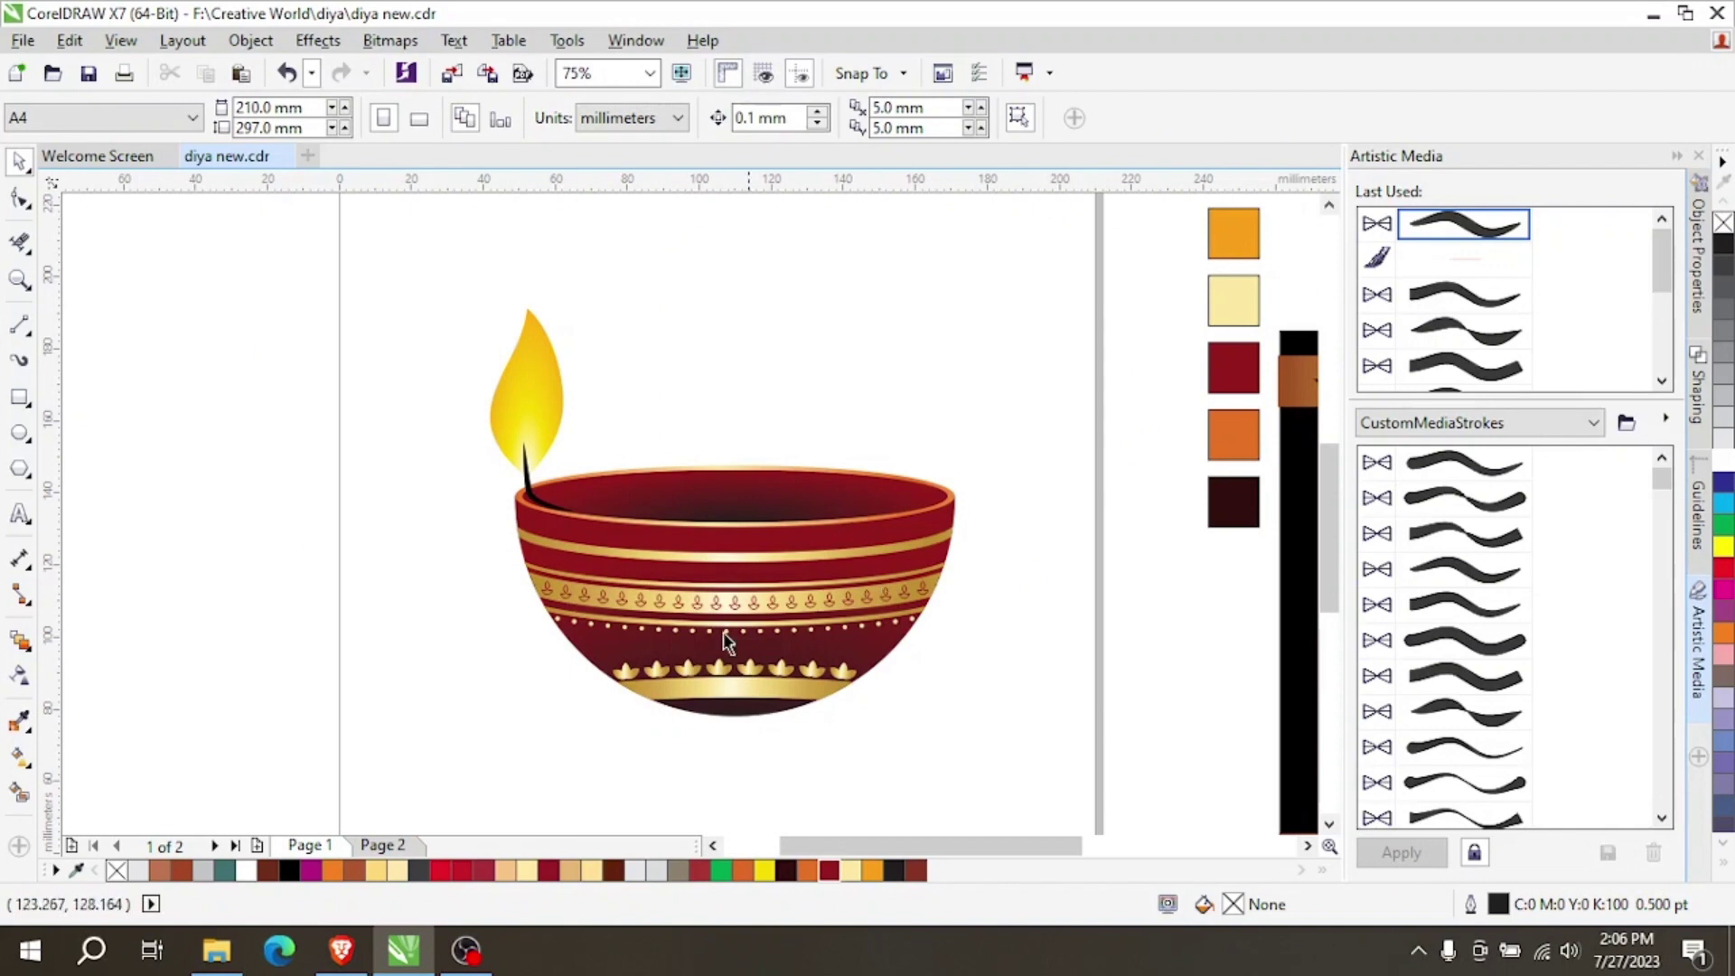
Check the diya on Page 2, and set the centre colour of the gradient in the Page 1 bowl's opening to bright red.
{"action": "left_click", "coordinate": [408, 846]}
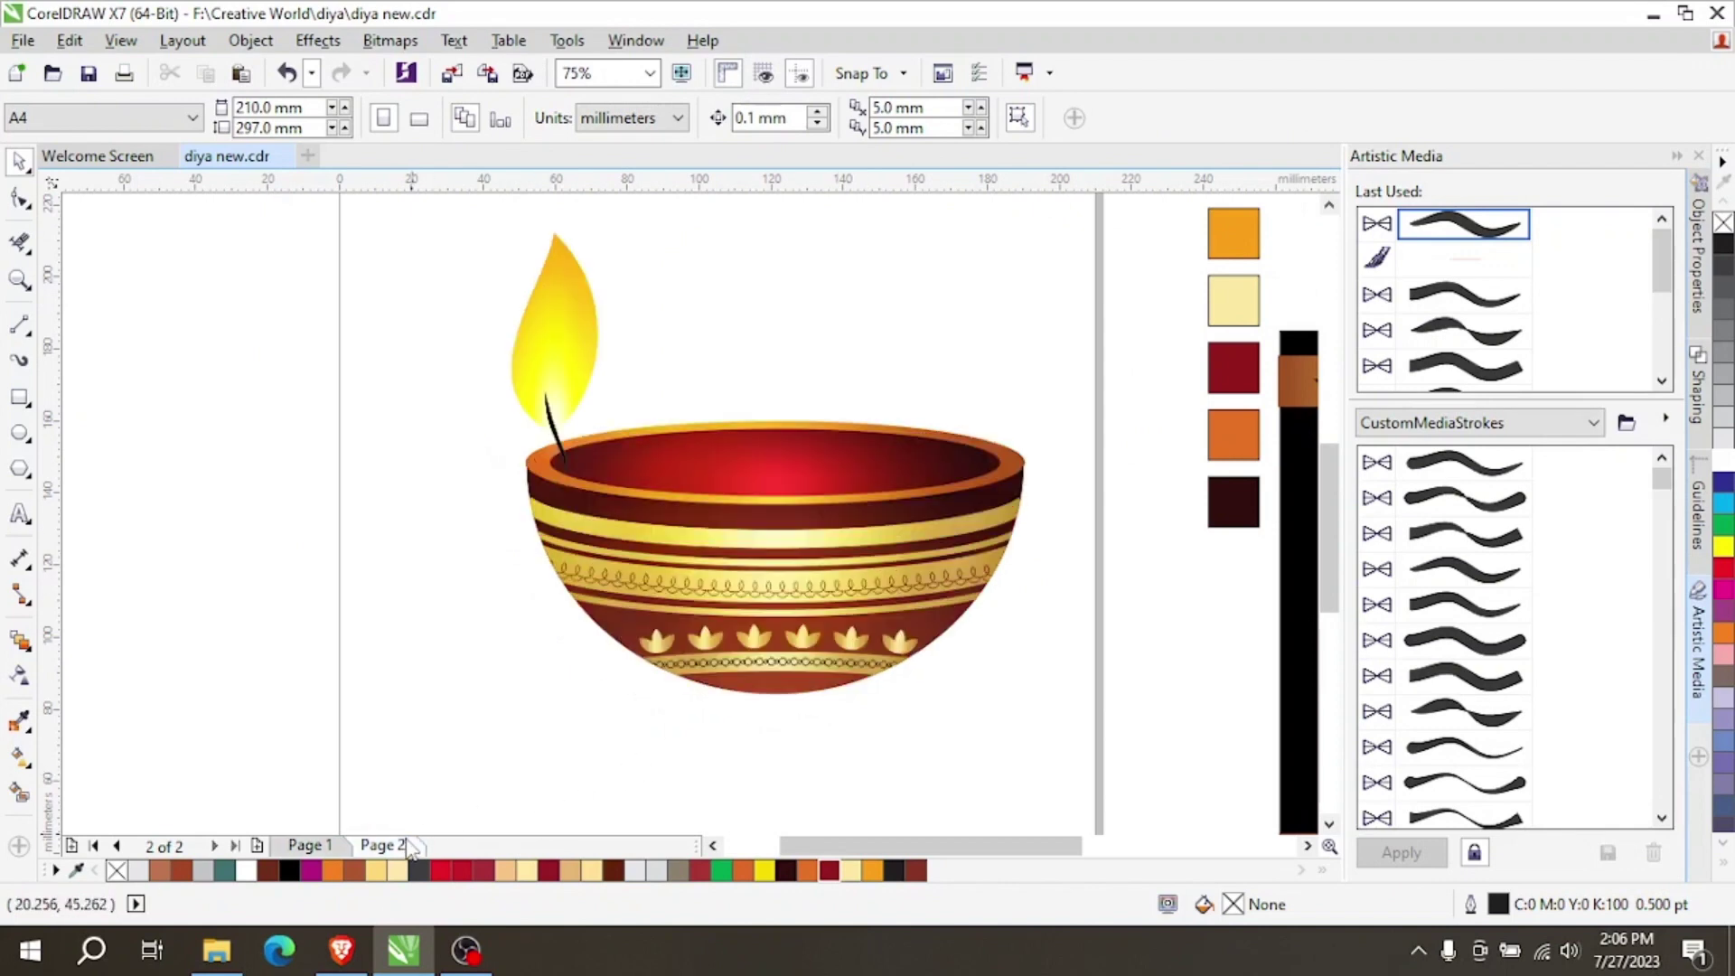
{"action": "left_click", "coordinate": [303, 843]}
{"action": "left_click", "coordinate": [706, 495]}
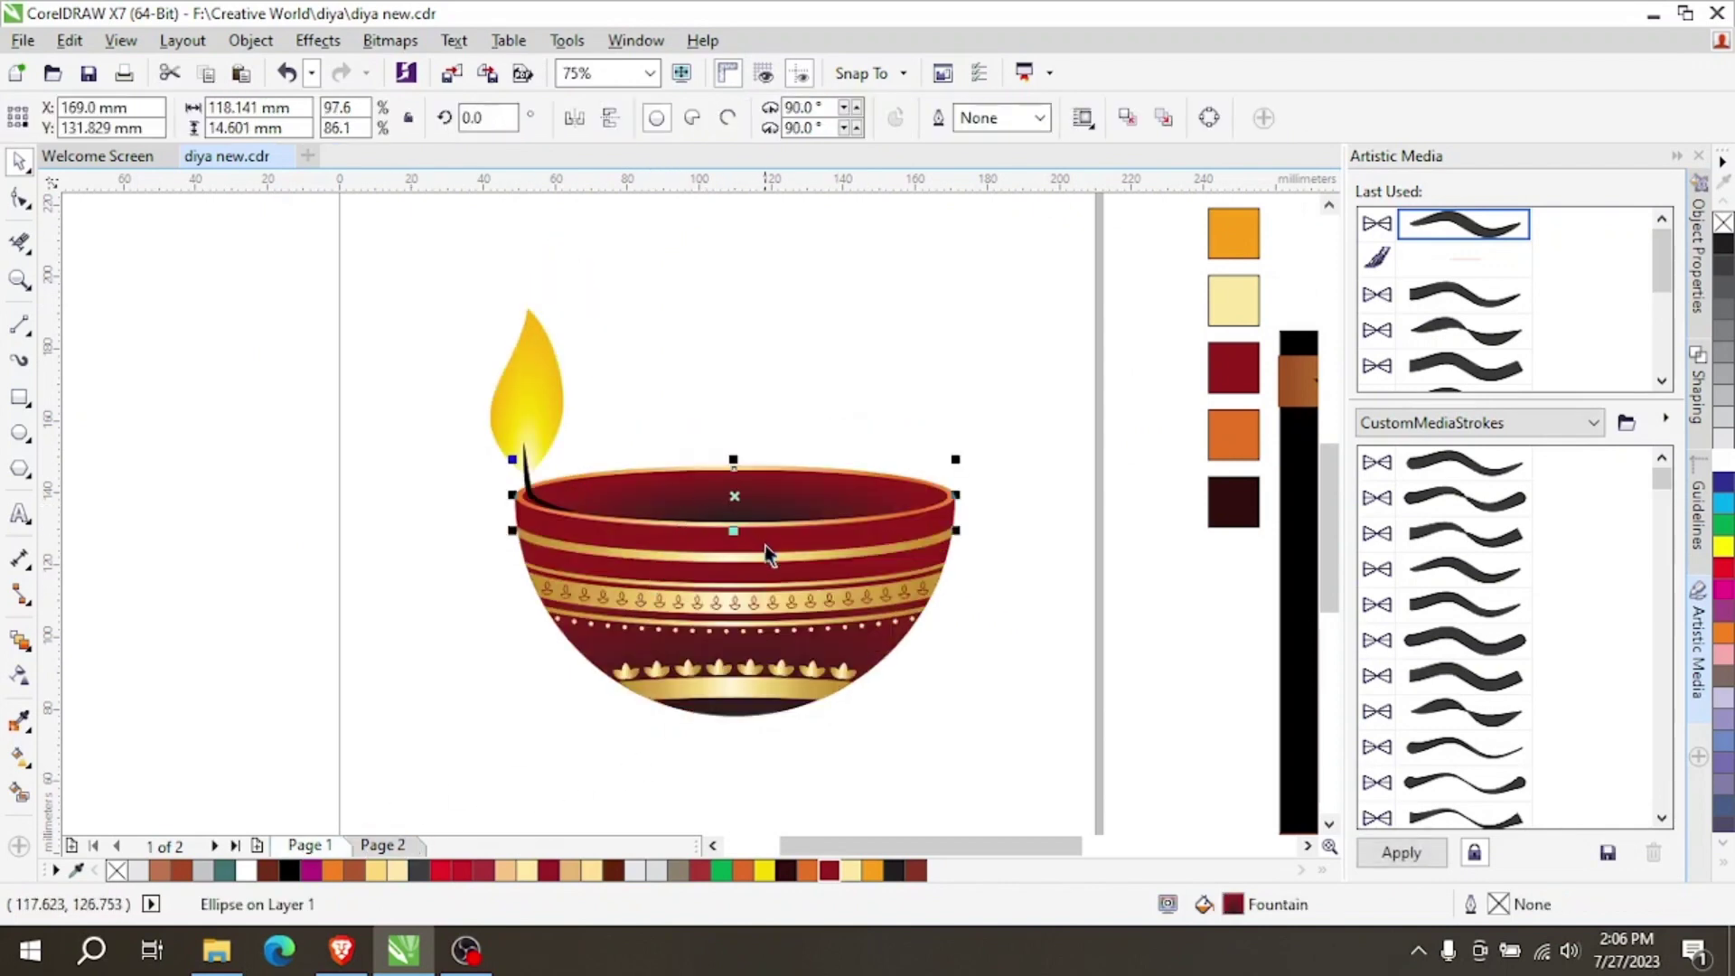
{"action": "scroll", "coordinate": [715, 507], "scroll_direction": "up", "scroll_amount": 2}
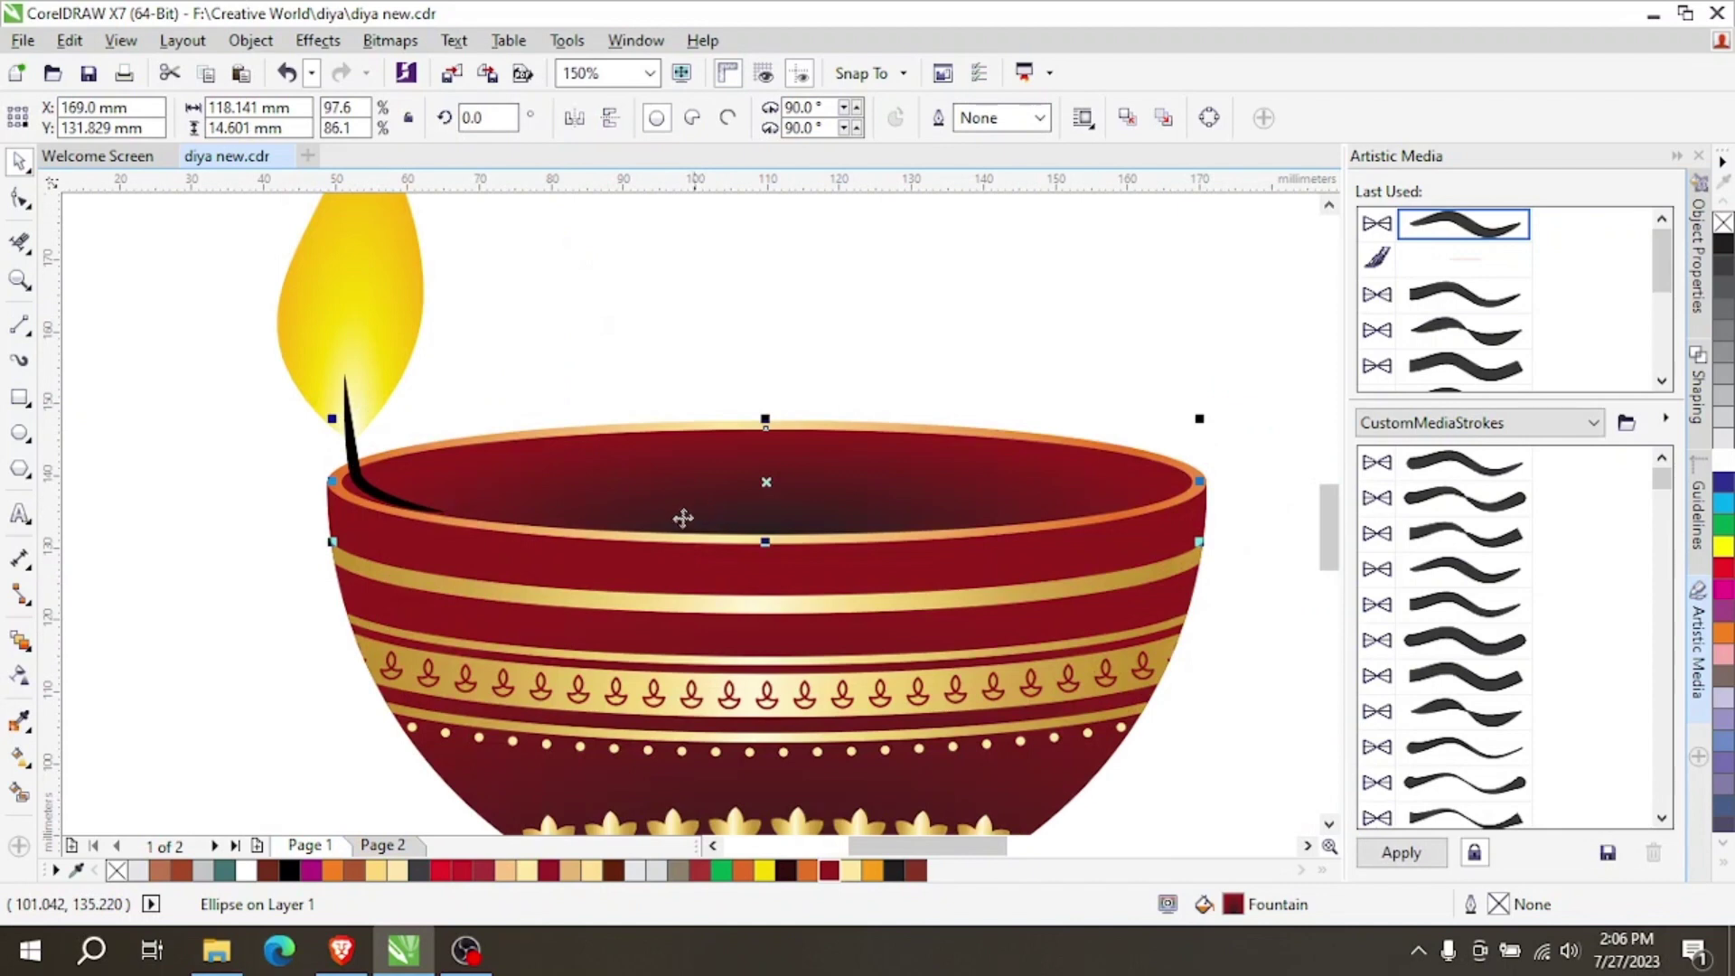
{"action": "left_click", "coordinate": [19, 757]}
{"action": "left_click", "coordinate": [764, 536]}
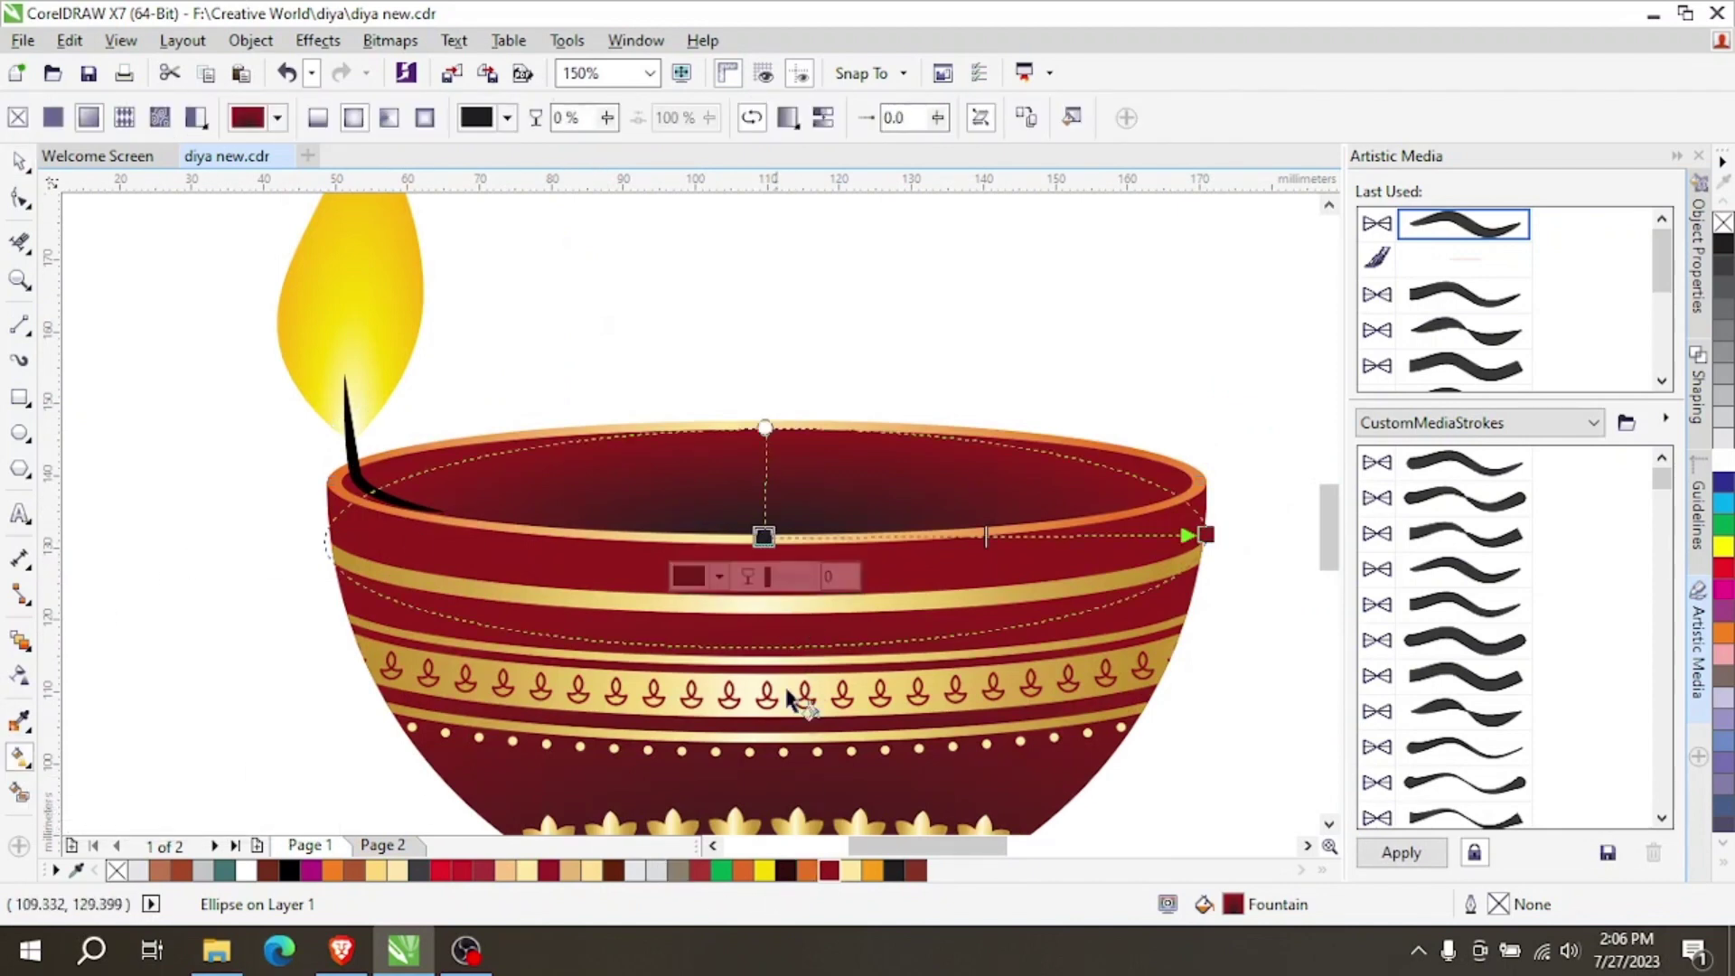
{"action": "left_click", "coordinate": [462, 870]}
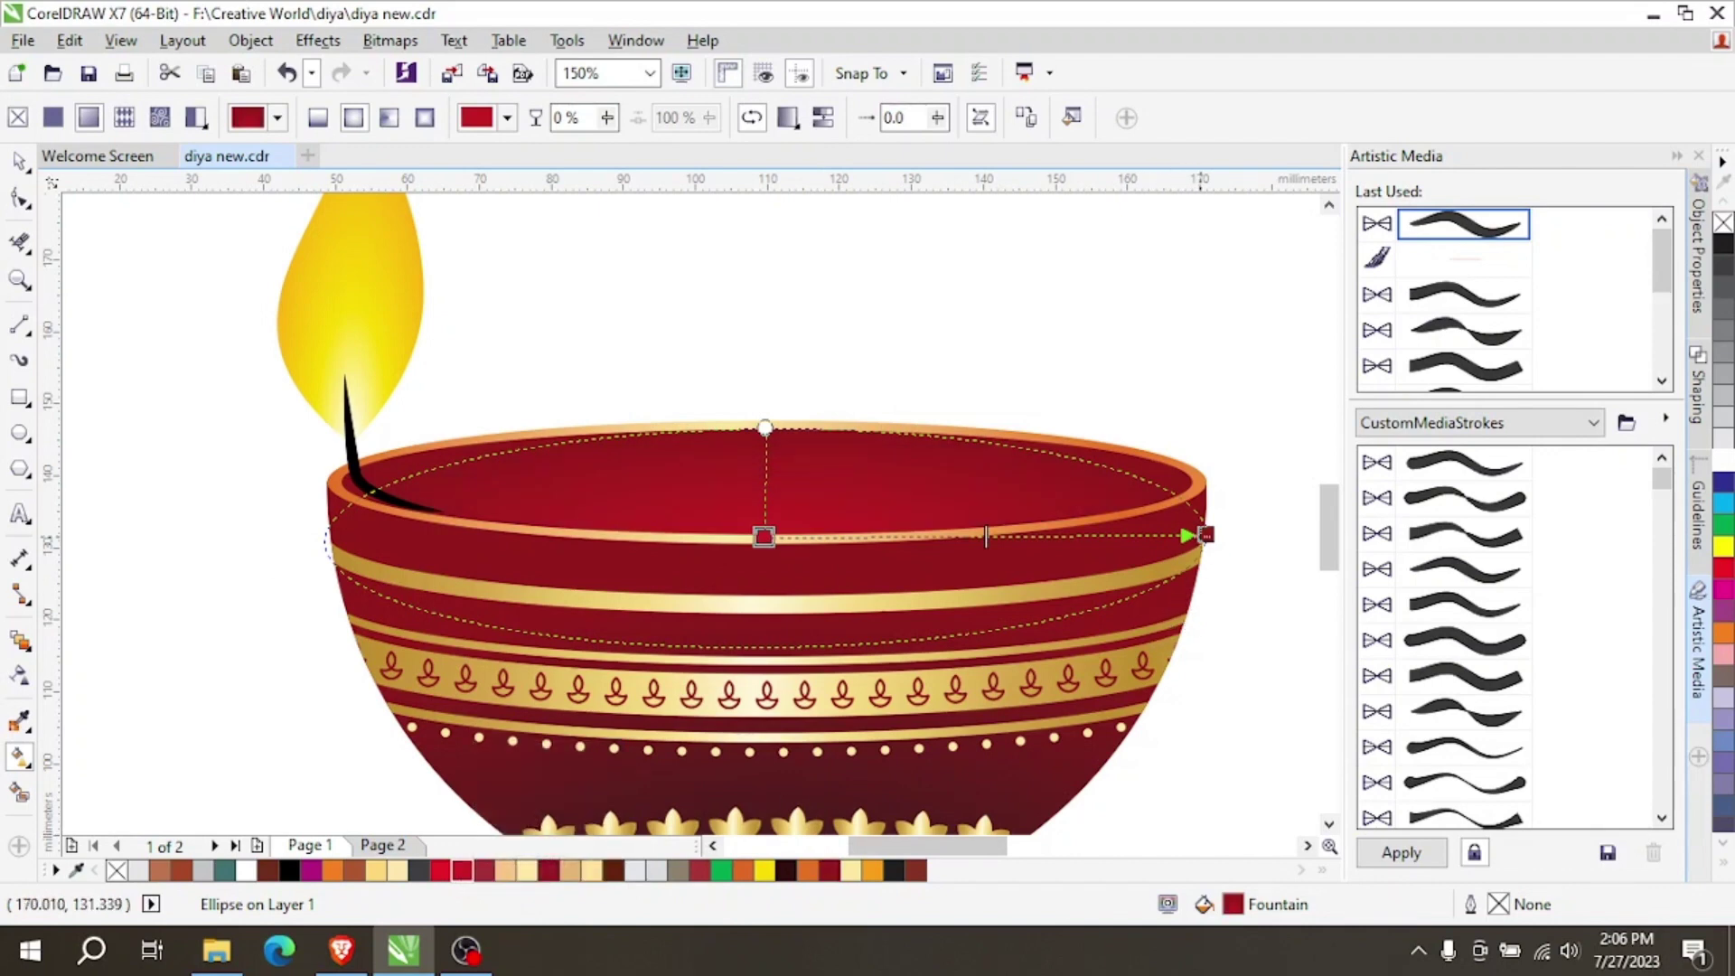
Set the outer colour of the bowl opening's gradient to black and deselect the ellipse.
{"action": "left_click", "coordinate": [1206, 535]}
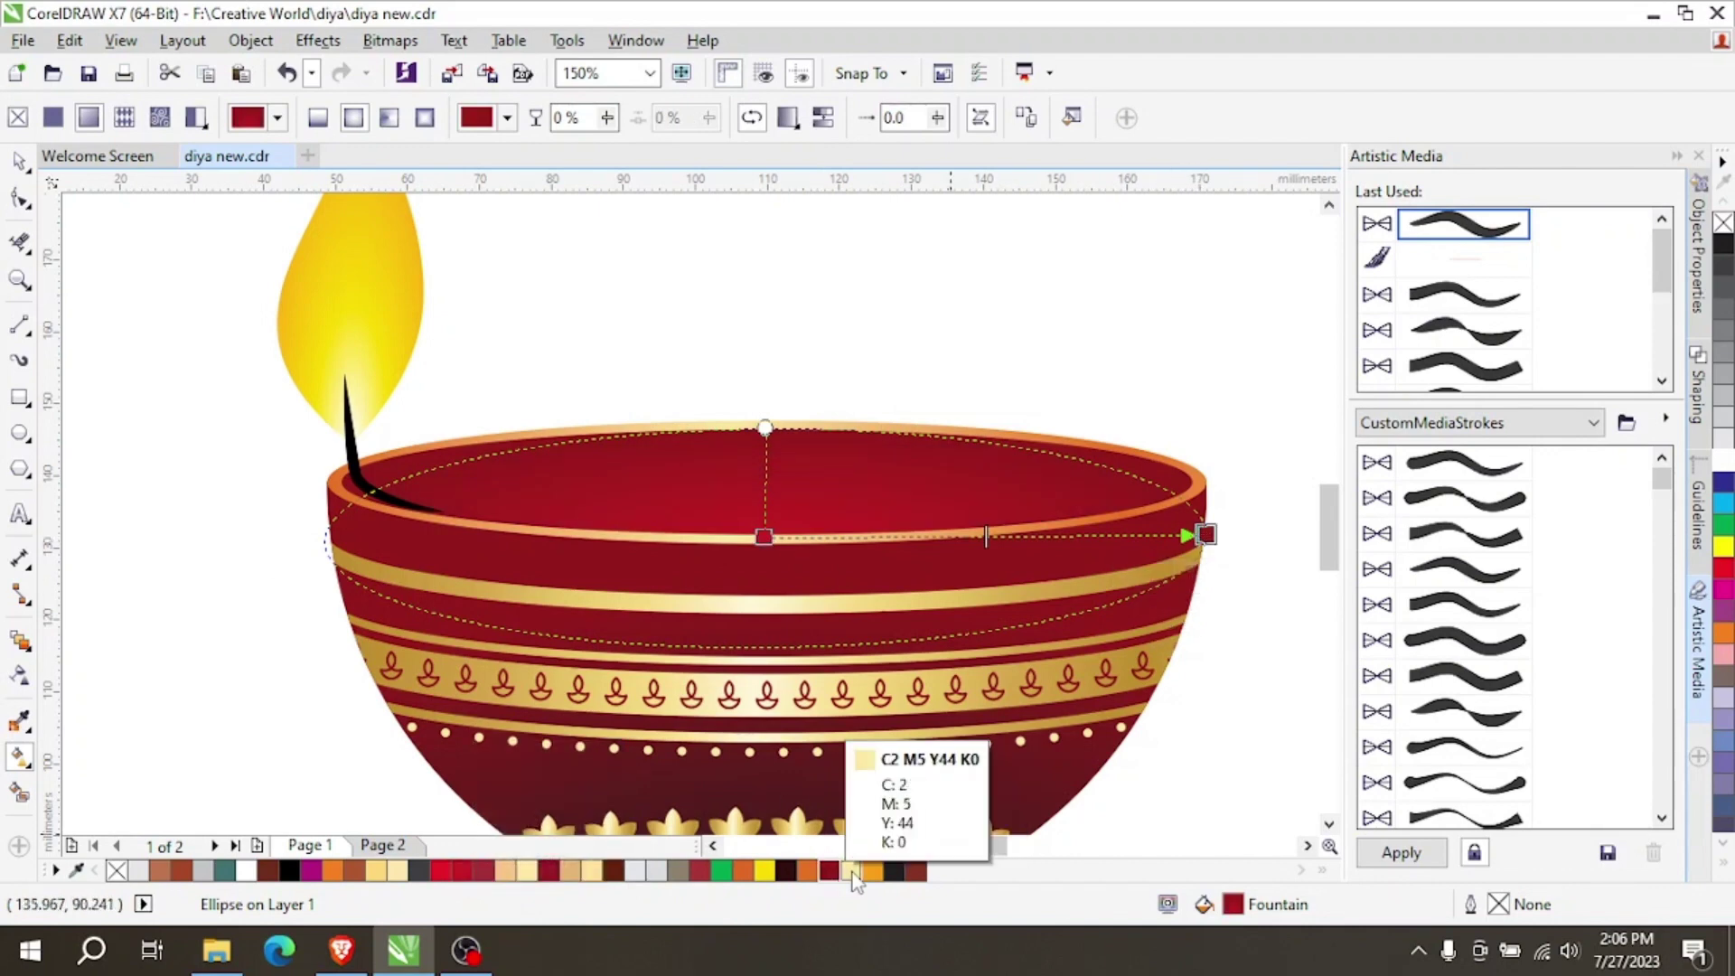
{"action": "left_click", "coordinate": [893, 870]}
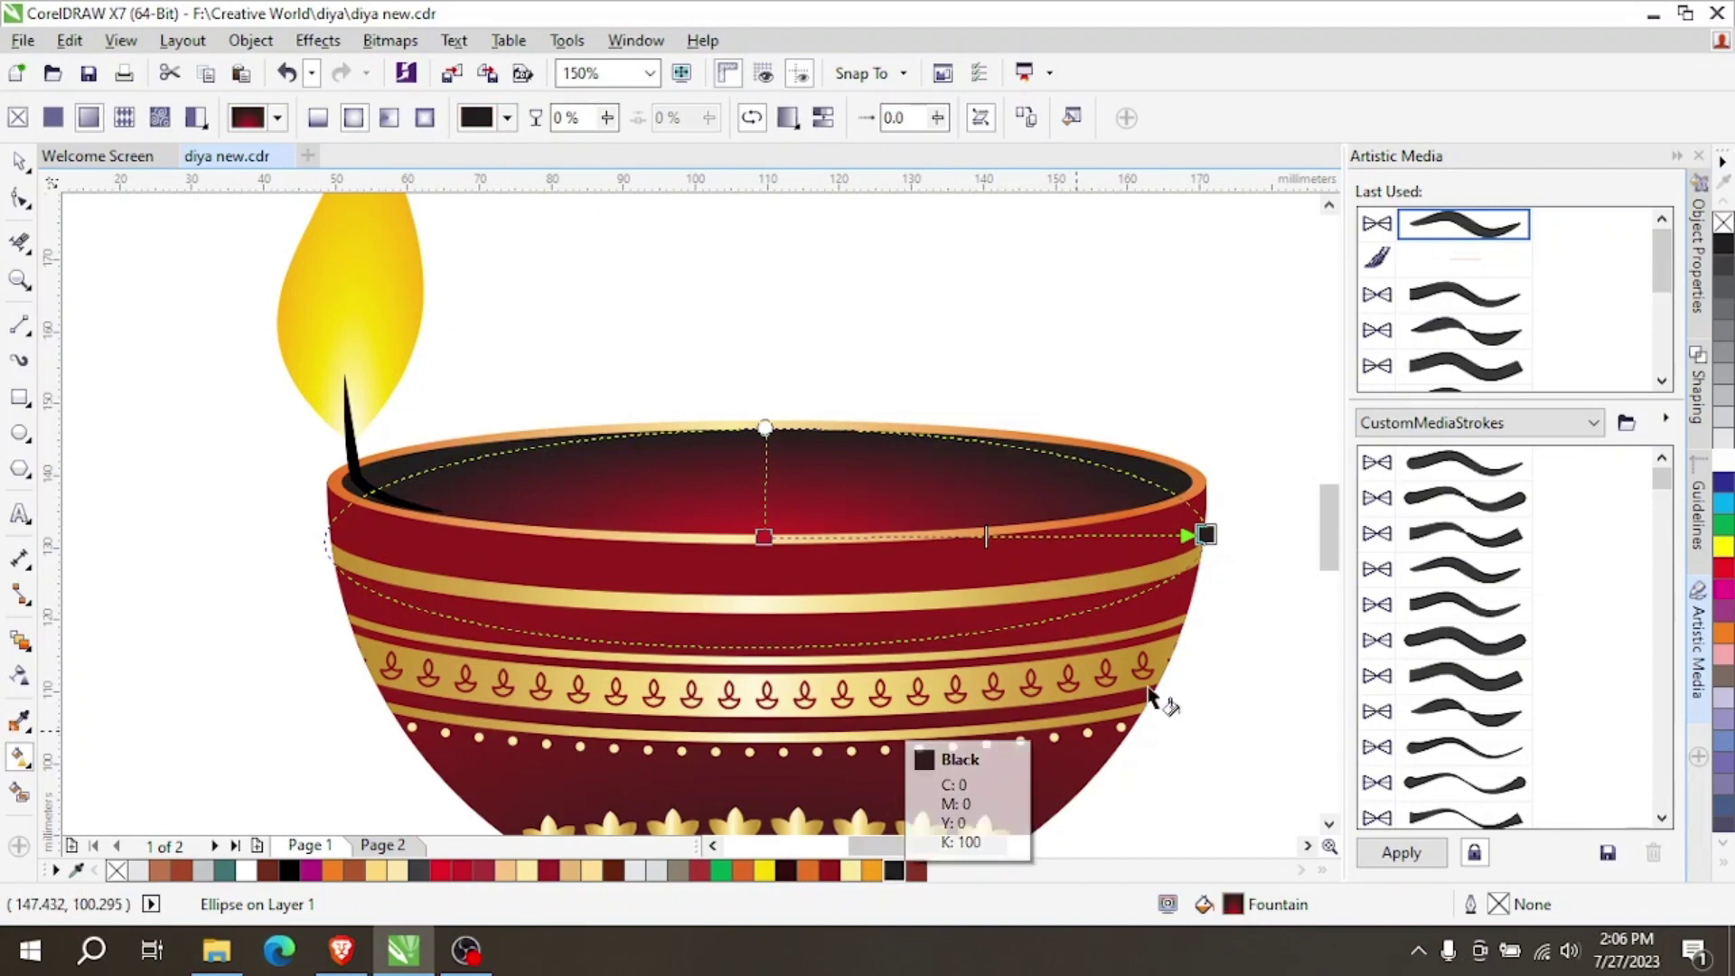
{"action": "left_click", "coordinate": [899, 360]}
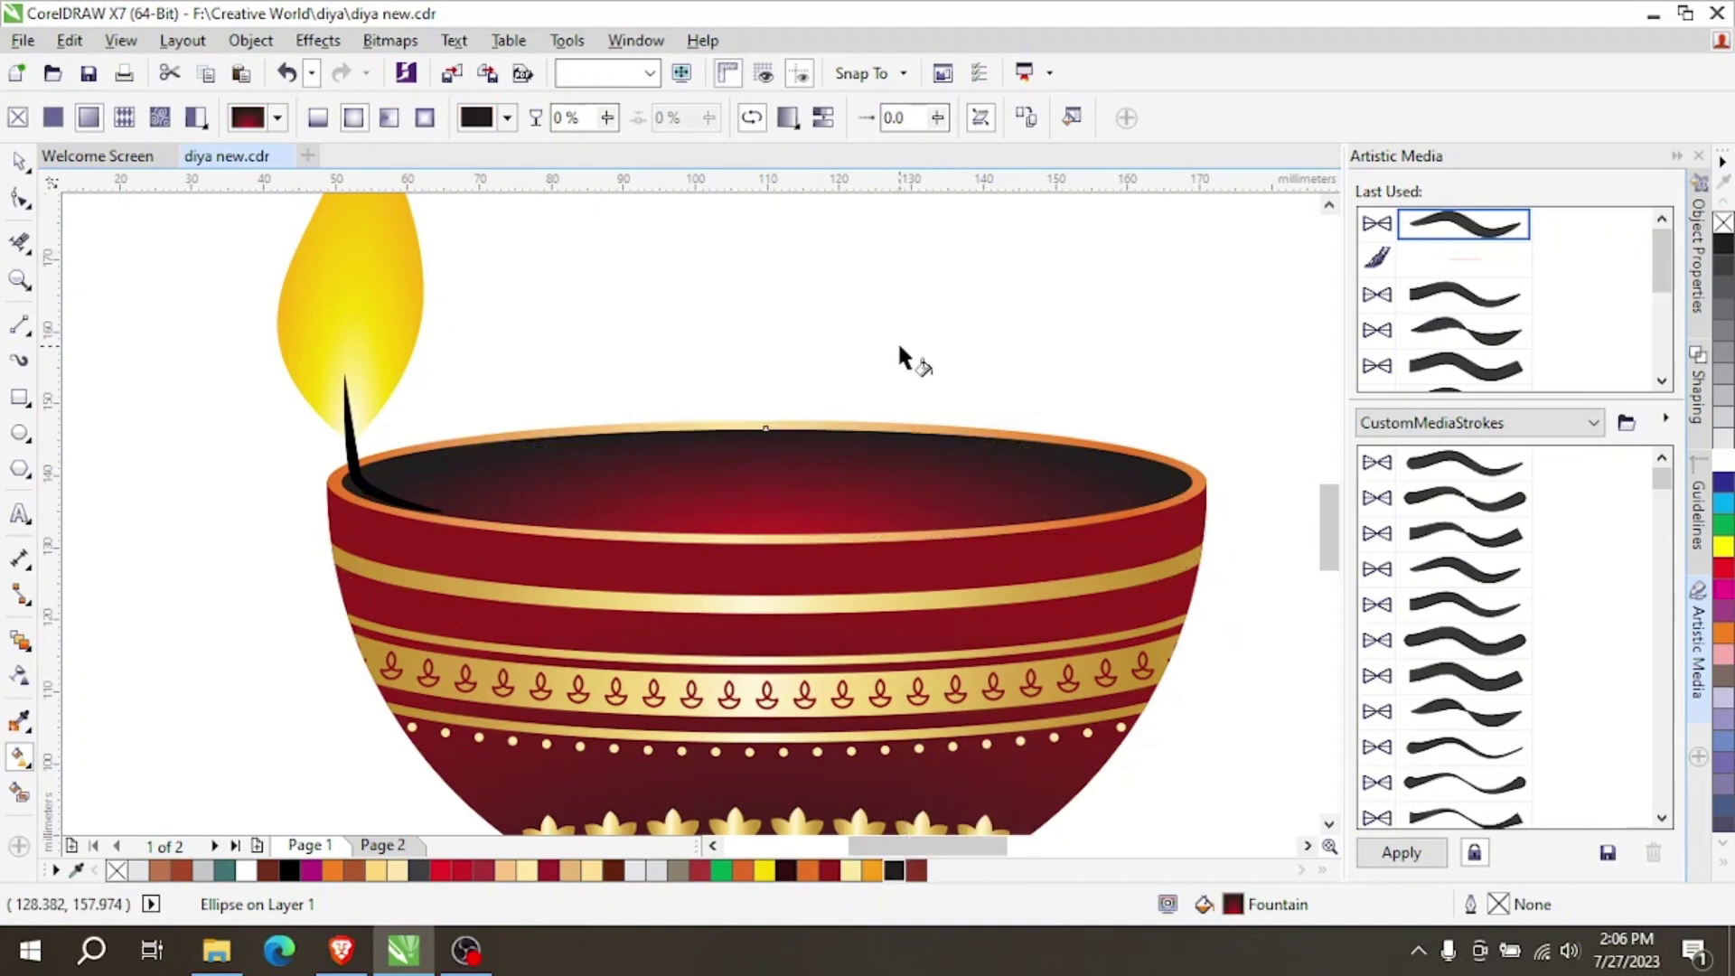
{"action": "left_click", "coordinate": [18, 162]}
{"action": "scroll", "coordinate": [821, 377], "scroll_direction": "down", "scroll_amount": 2}
{"action": "scroll", "coordinate": [895, 569], "scroll_direction": "up", "scroll_amount": 1}
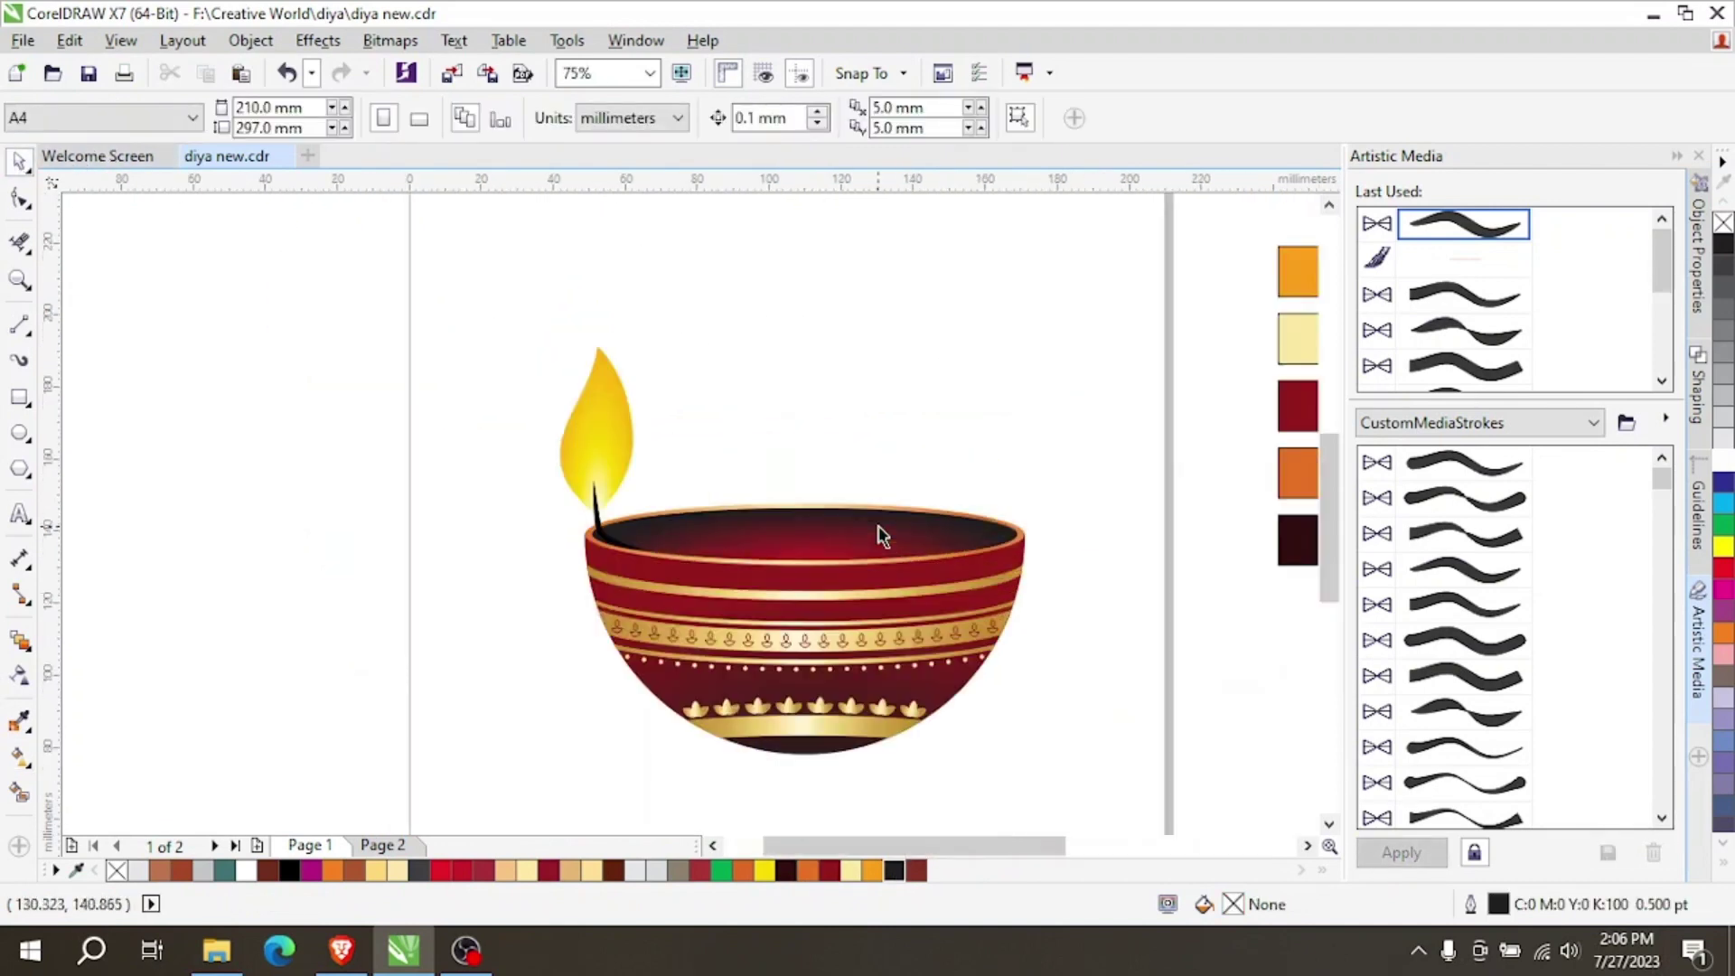
Select the flame together with the wick and scale them up to about 108.6% of their size.
{"action": "left_click_drag", "start_coordinate": [540, 562], "coordinate": [643, 342]}
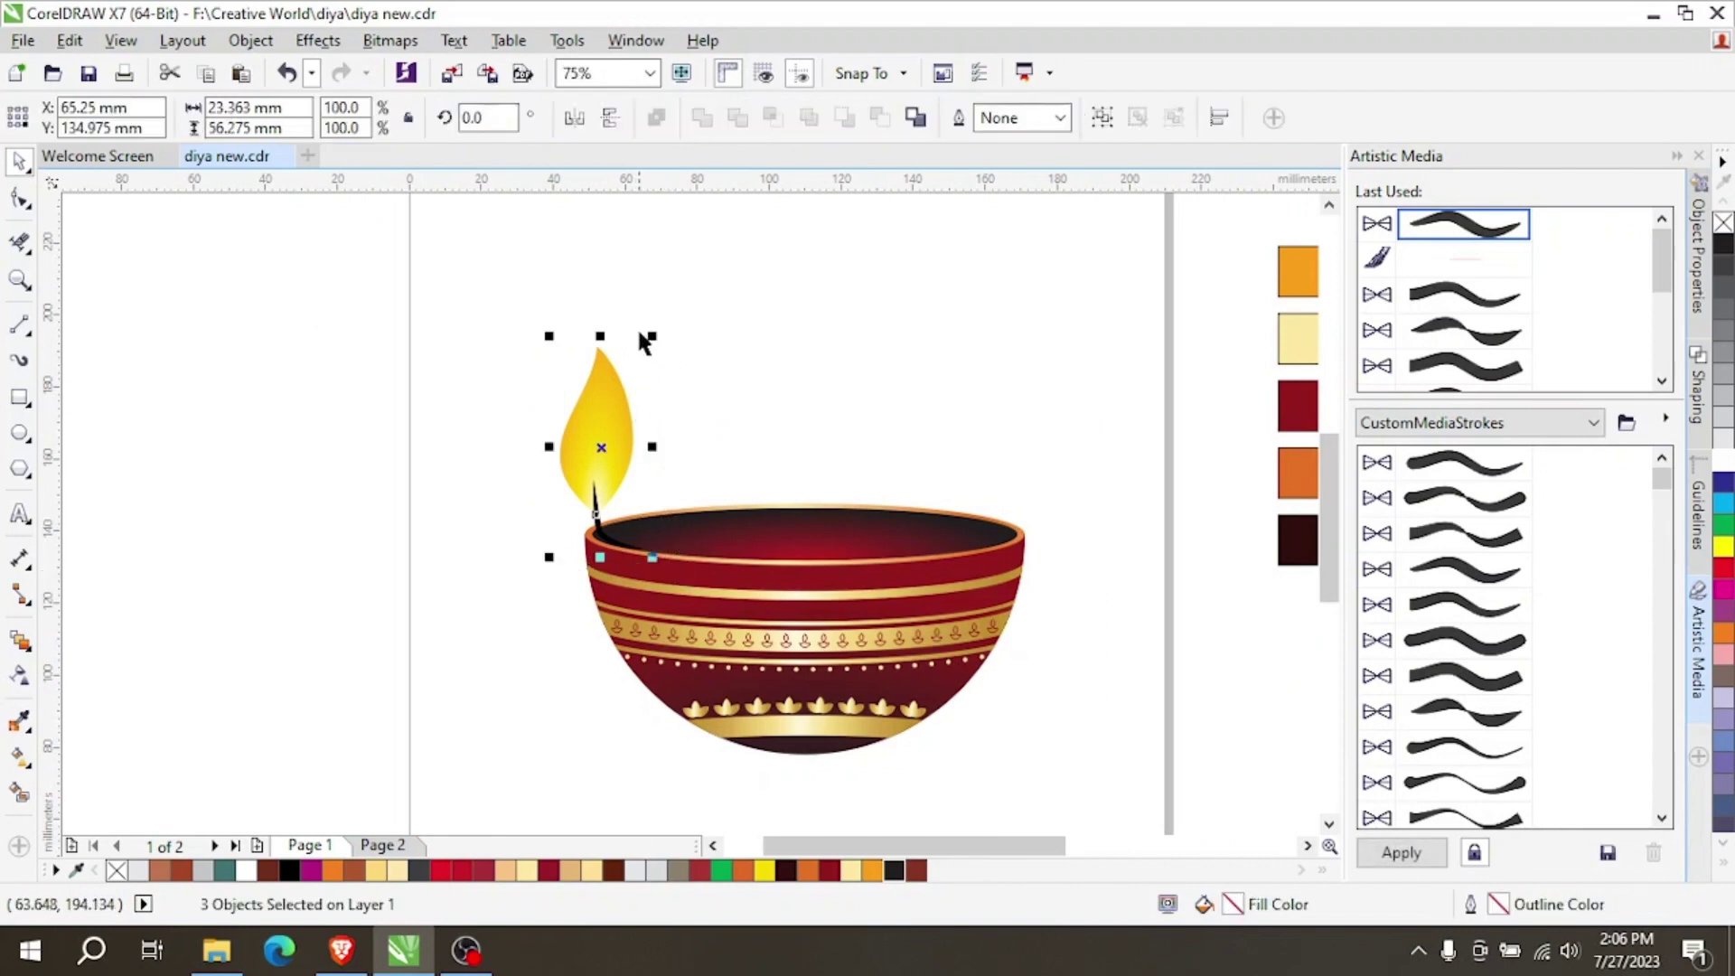
{"action": "left_click", "coordinate": [504, 327]}
{"action": "mouse_move", "coordinate": [477, 287]}
{"action": "left_mouse_down"}
{"action": "mouse_move", "coordinate": [701, 512]}
{"action": "mouse_move", "coordinate": [710, 581]}
{"action": "left_mouse_up"}
{"action": "left_click_drag", "start_coordinate": [655, 333], "coordinate": [659, 302]}
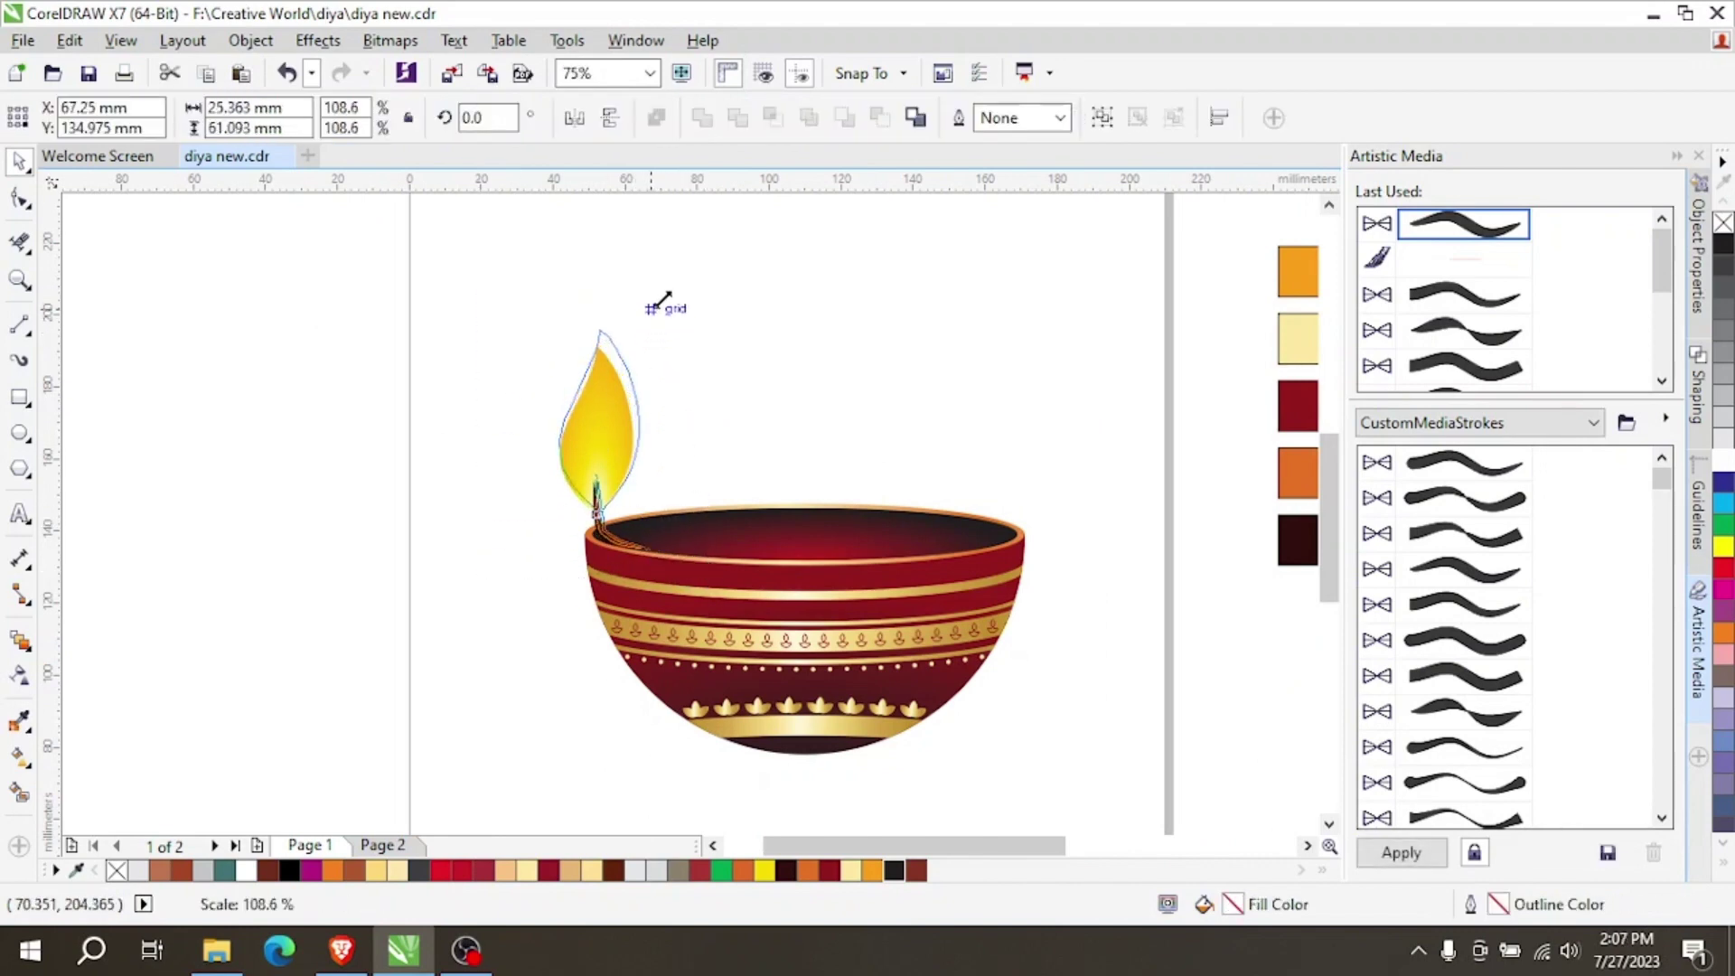
{"action": "left_click", "coordinate": [747, 341]}
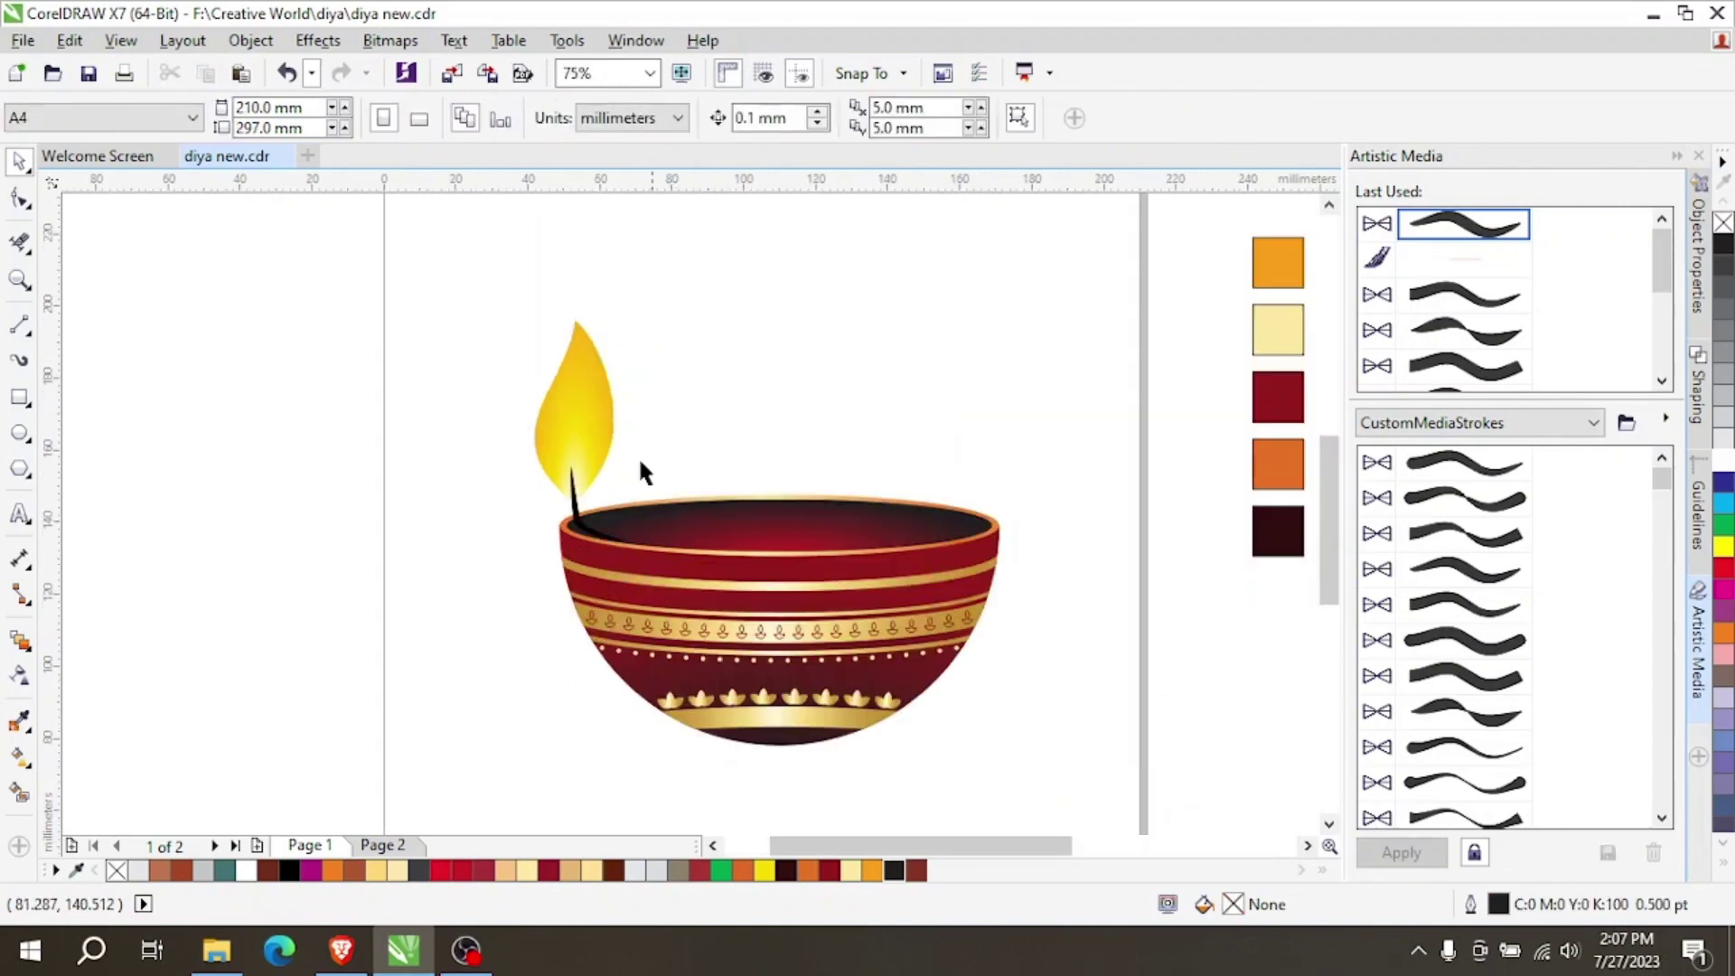
Examine the diya on Page 2 for comparison and return to Page 1.
{"action": "left_click_drag", "start_coordinate": [449, 301], "coordinate": [947, 734]}
{"action": "left_click", "coordinate": [382, 845]}
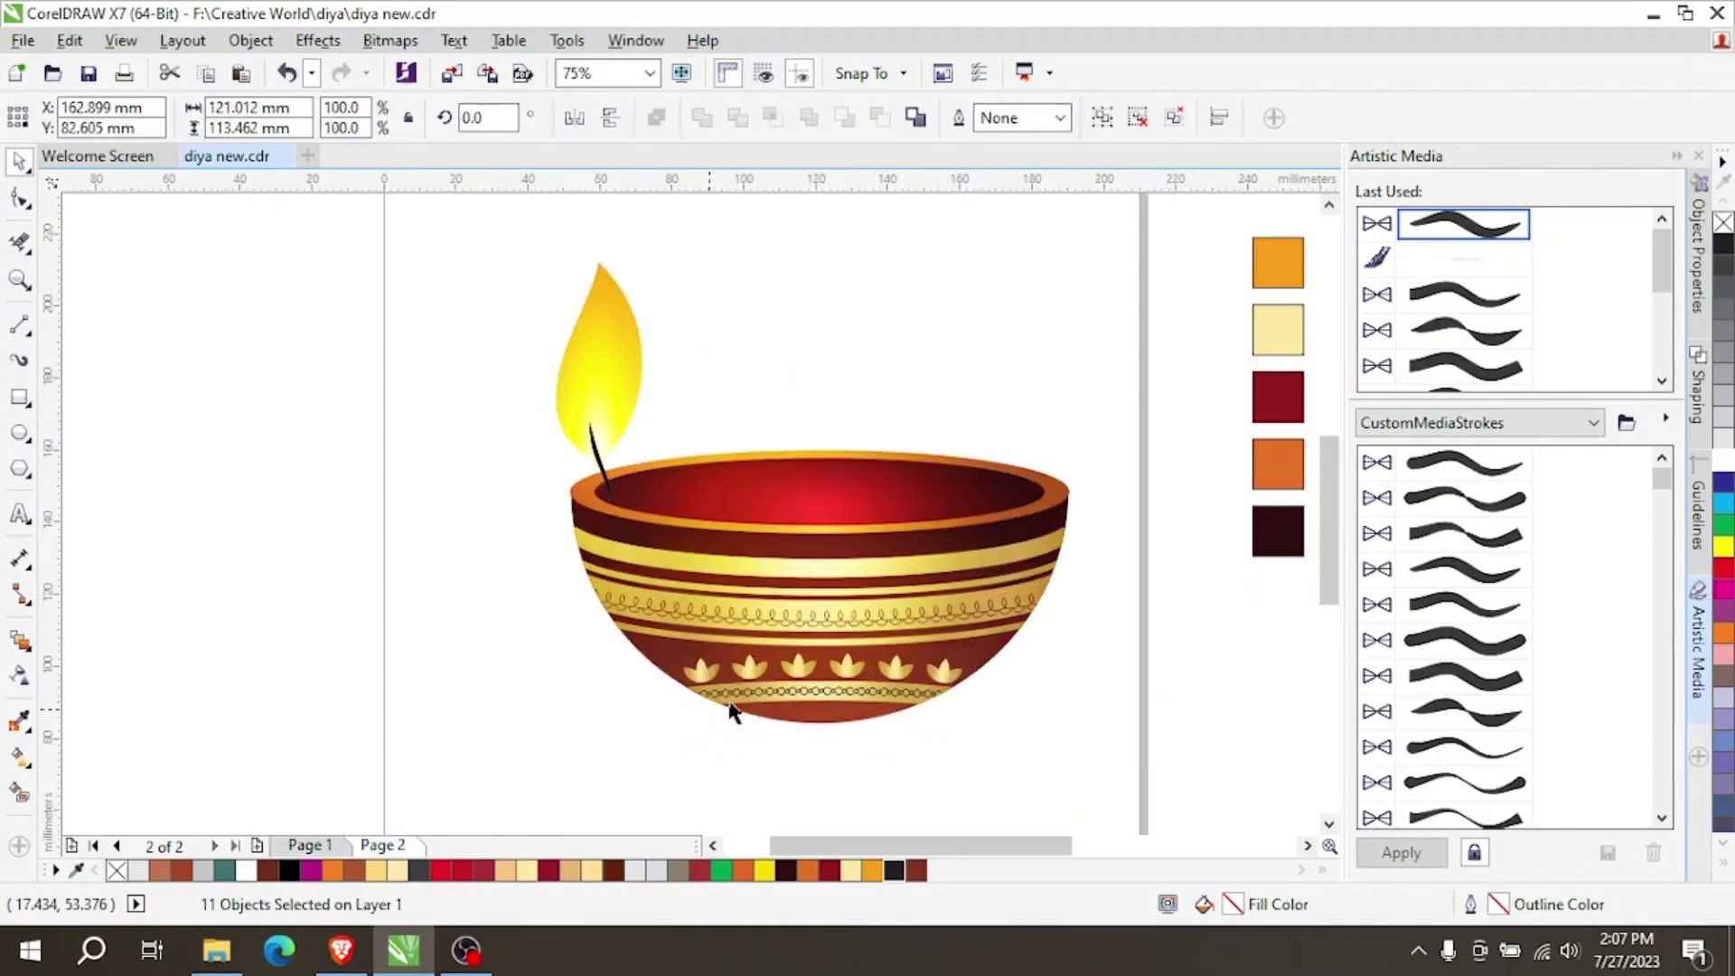
{"action": "scroll", "coordinate": [747, 706], "scroll_direction": "down", "scroll_amount": 2}
{"action": "scroll", "coordinate": [747, 705], "scroll_direction": "up", "scroll_amount": 2}
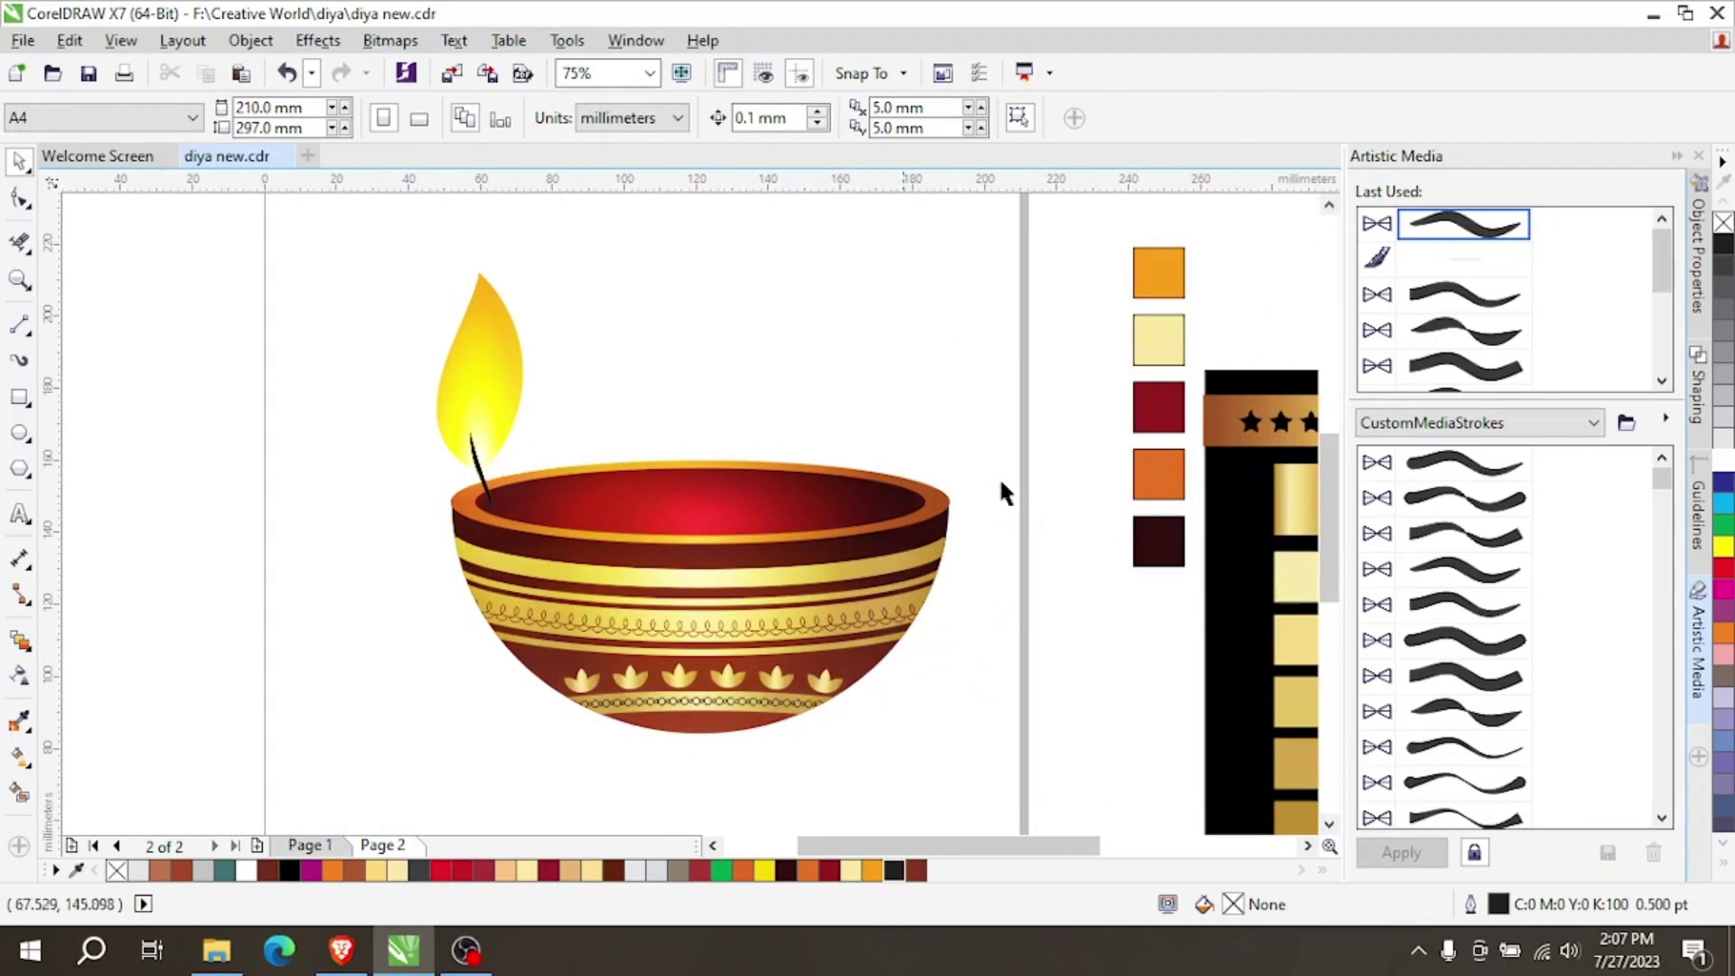
{"action": "left_click", "coordinate": [342, 845]}
Group all the objects of the Page 1 diya, including the flame and wick, into one group.
{"action": "left_click_drag", "start_coordinate": [563, 453], "coordinate": [995, 822]}
{"action": "key", "text": "ctrl+g"}
{"action": "left_click", "coordinate": [999, 658]}
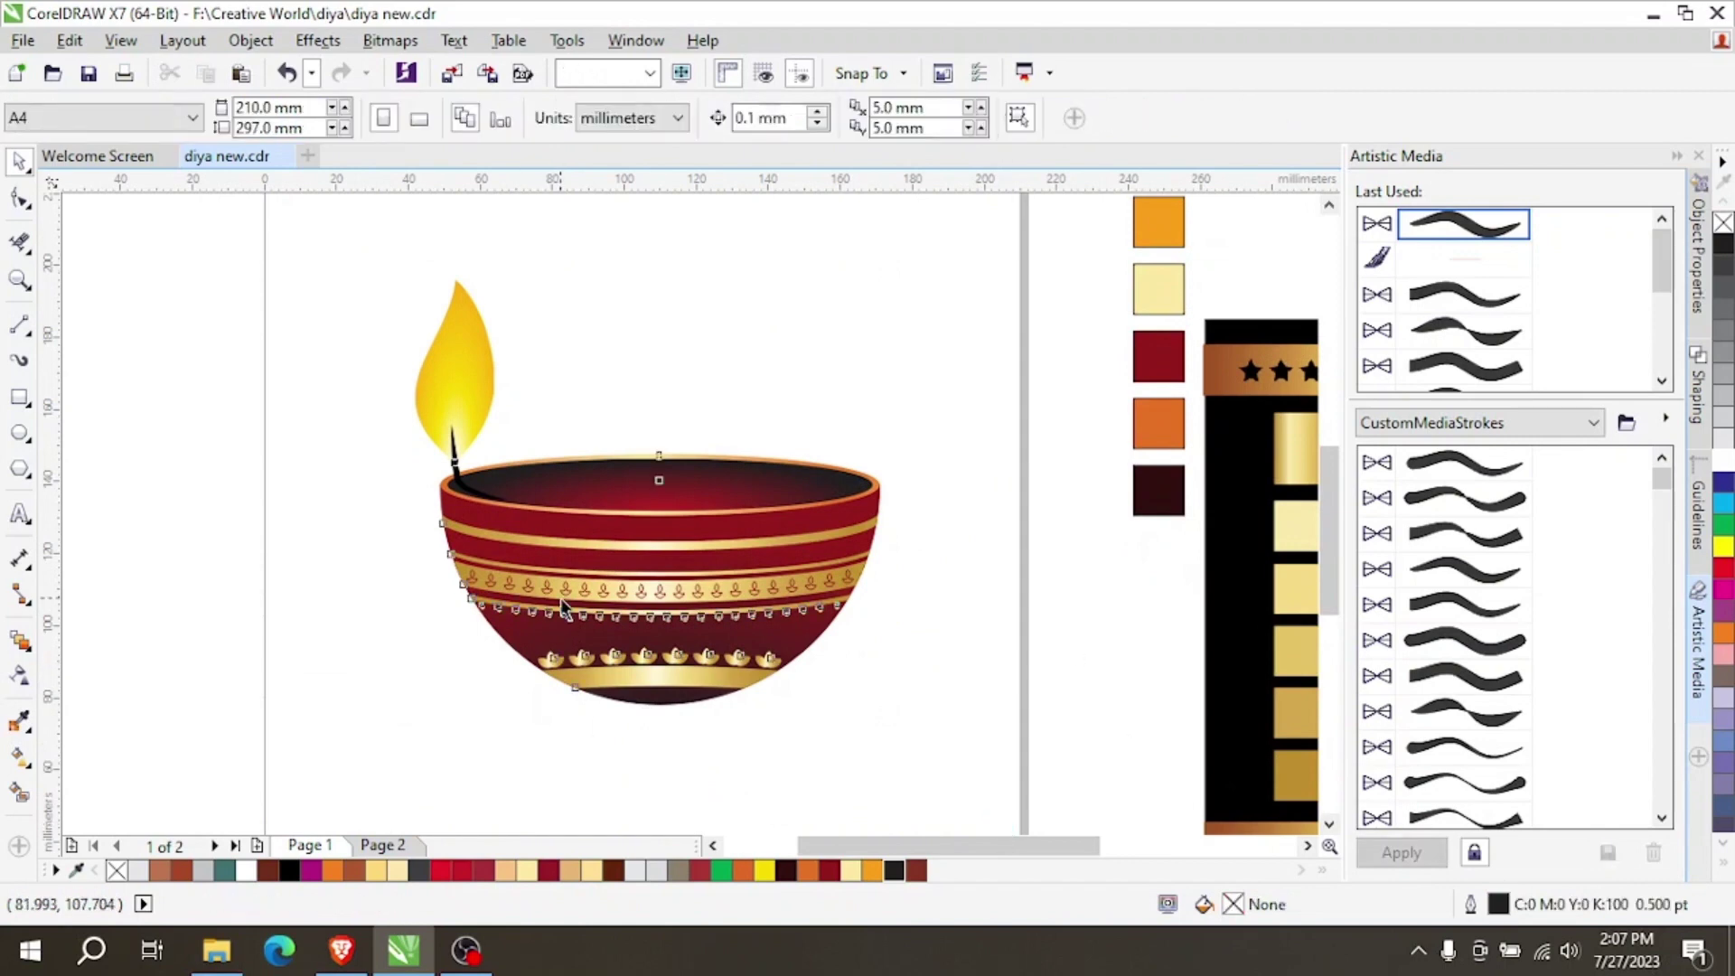
{"action": "left_click", "coordinate": [560, 598]}
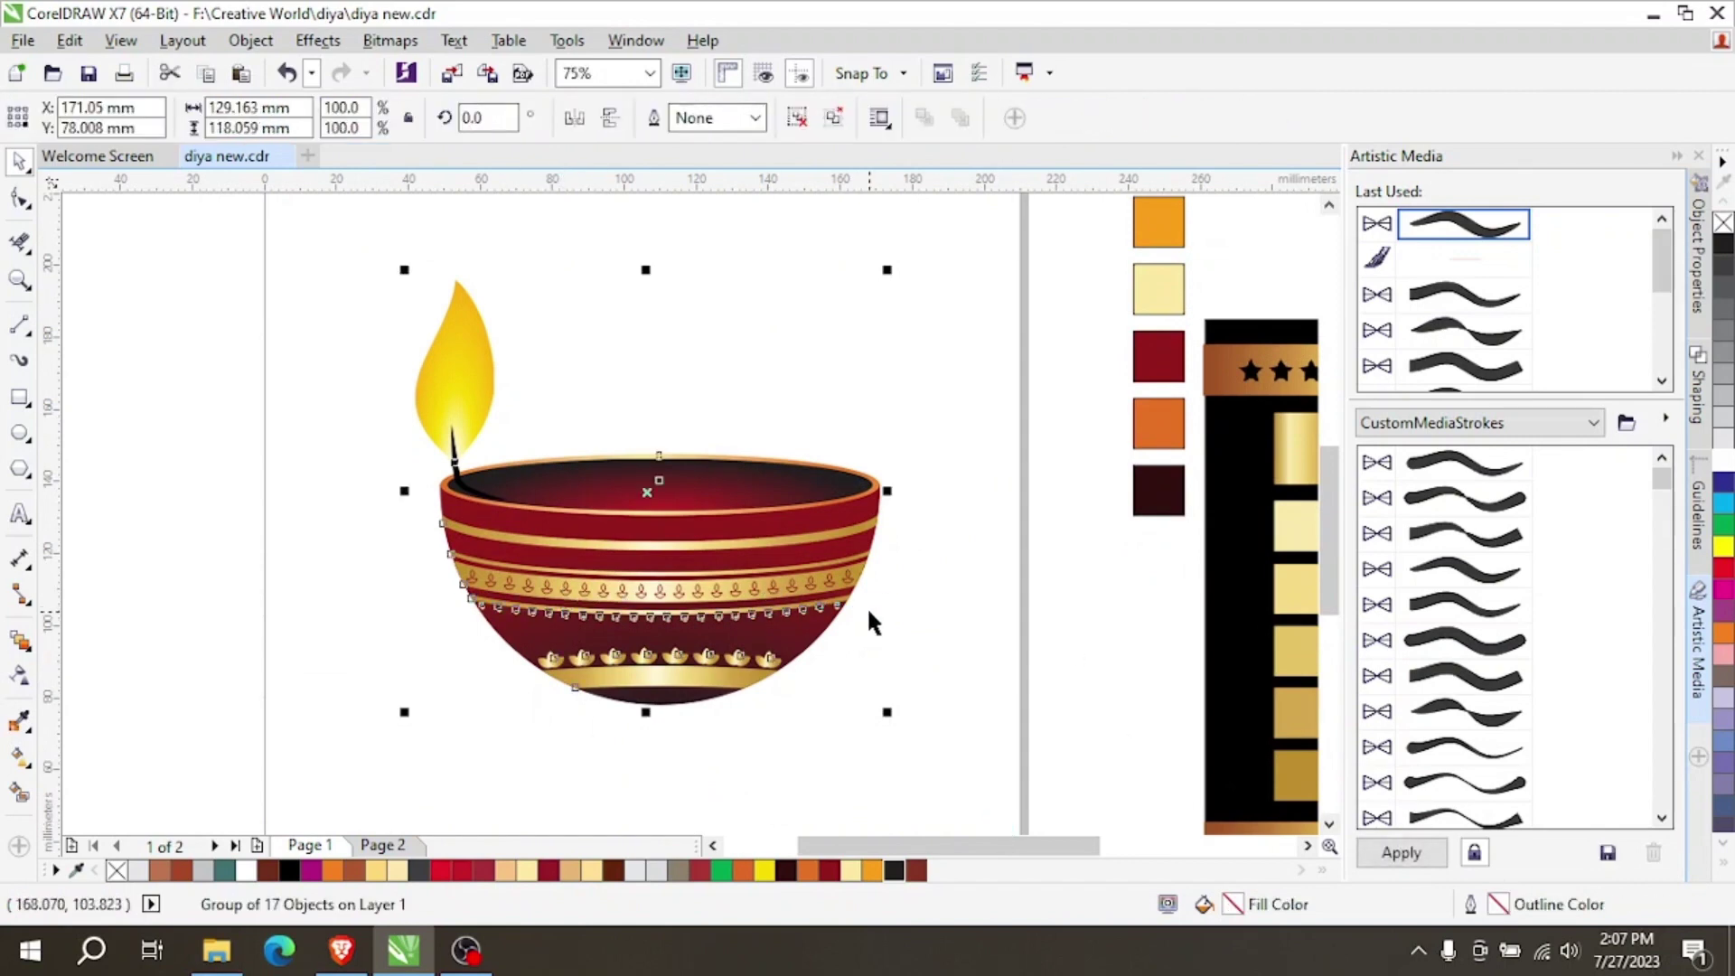
{"action": "left_click", "coordinate": [966, 600]}
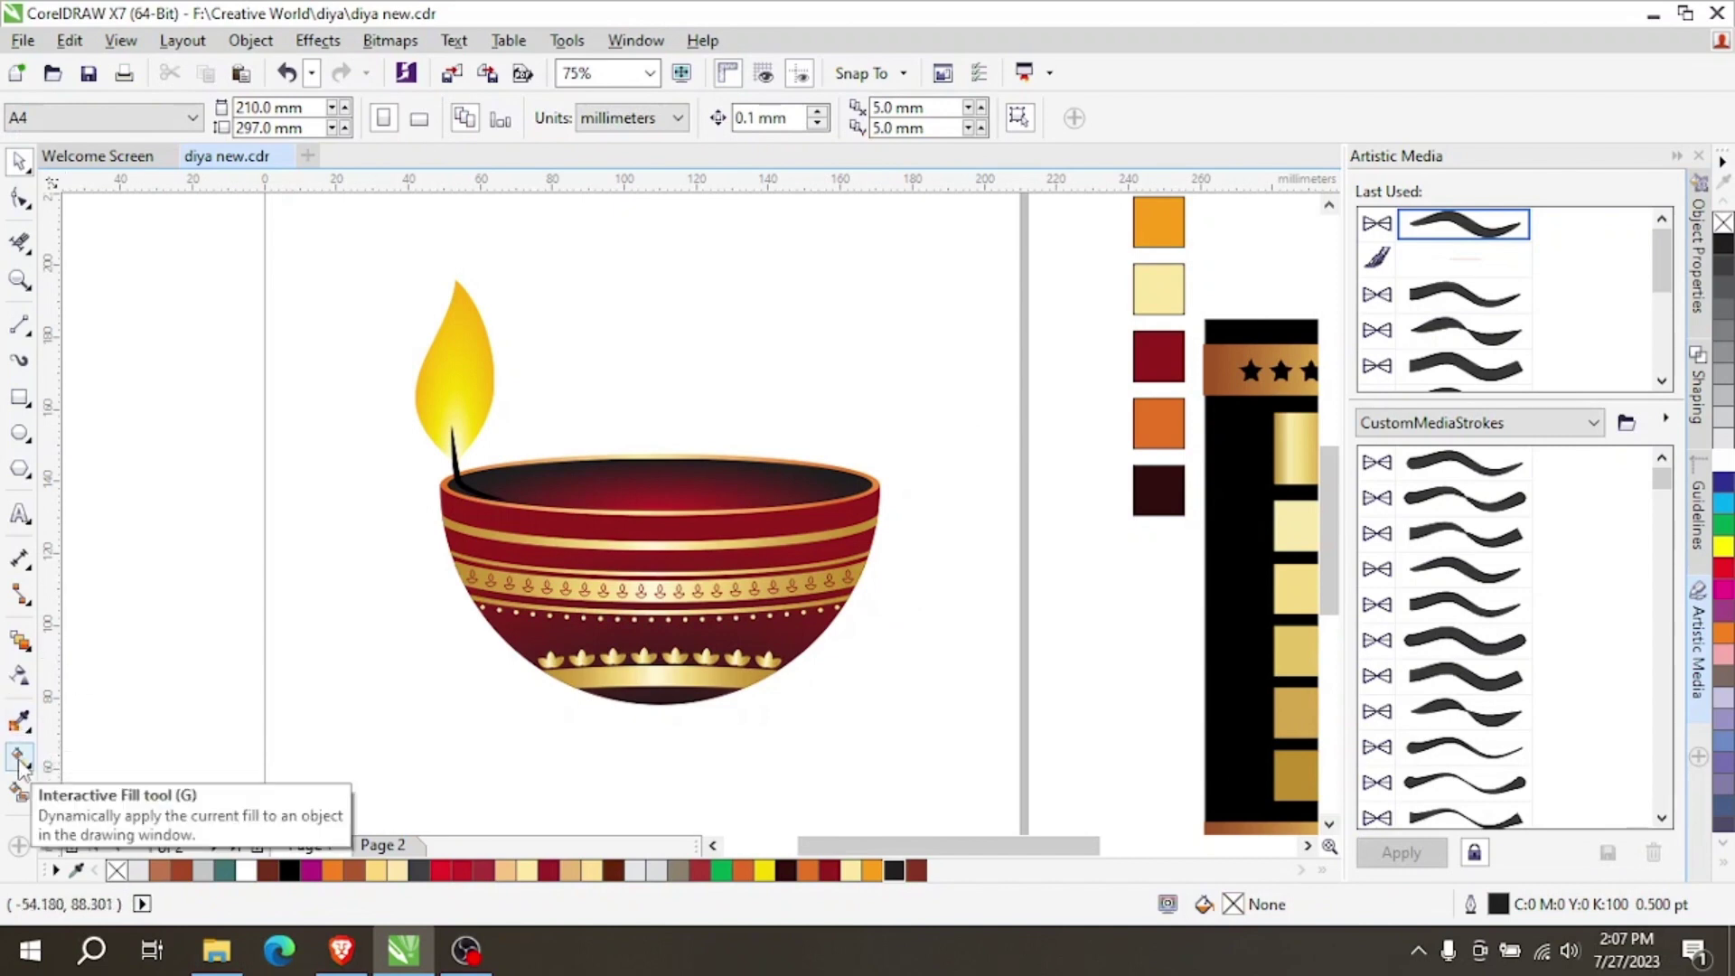
Draw a circle about 91.75 mm across over the bowl and fill it with a yellow and white gradient.
{"action": "left_click", "coordinate": [20, 432]}
{"action": "left_click_drag", "start_coordinate": [538, 280], "coordinate": [885, 628]}
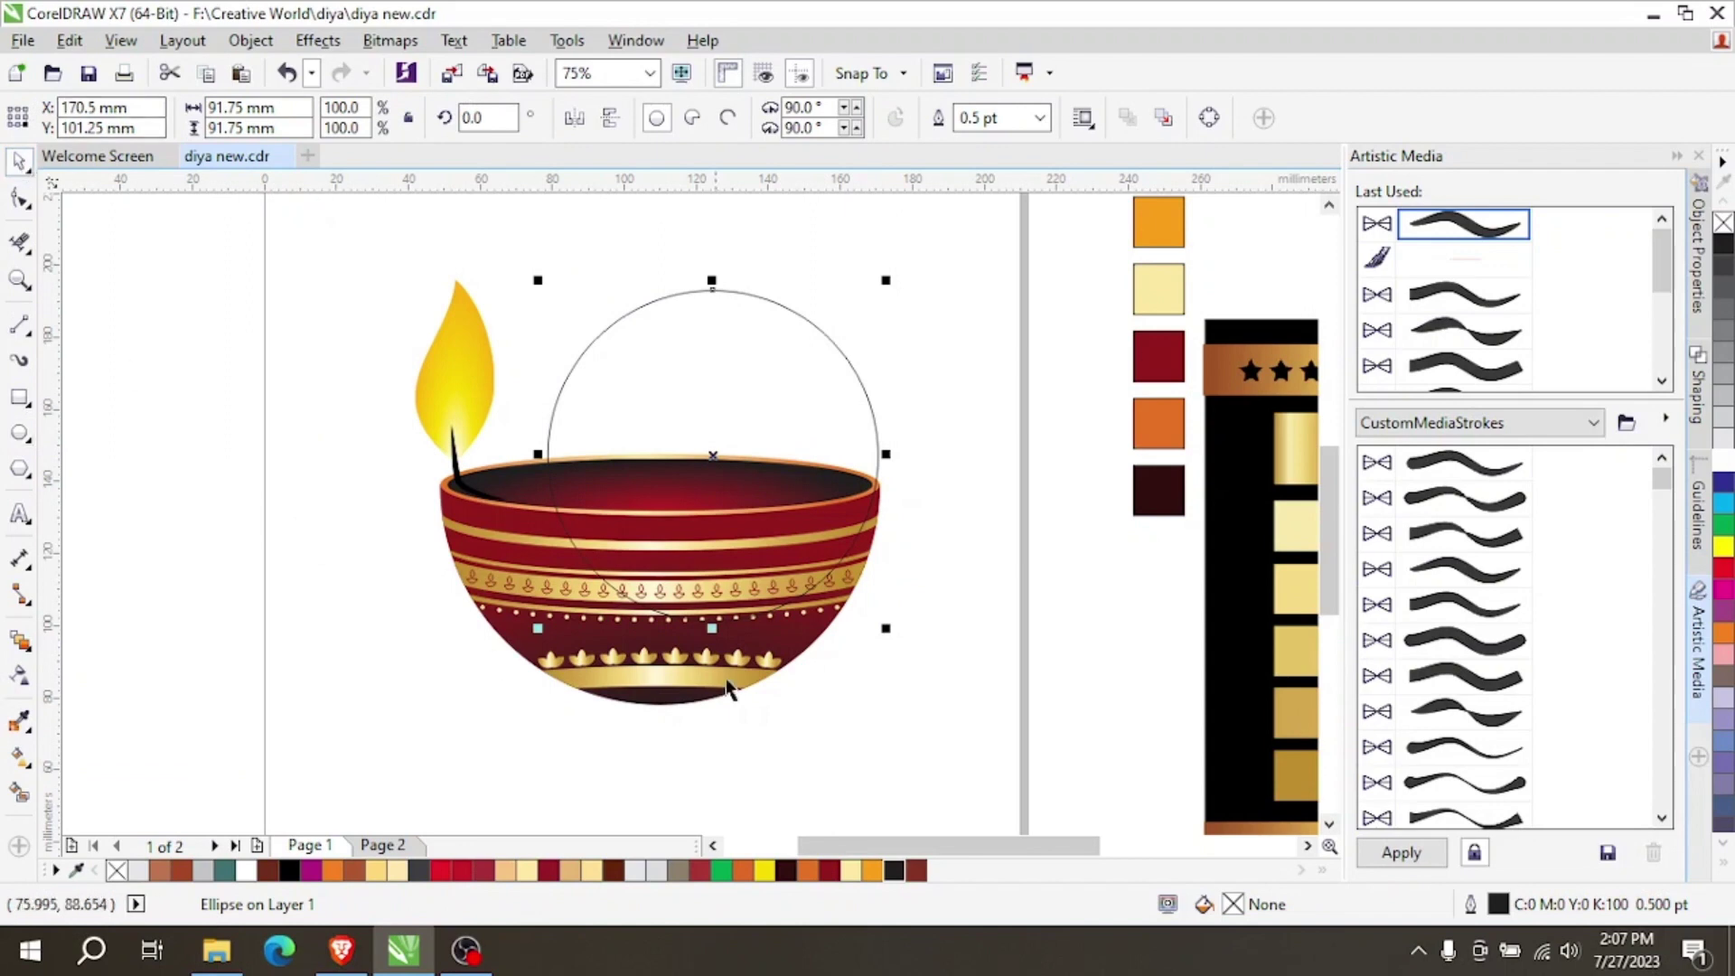
{"action": "left_click", "coordinate": [19, 761]}
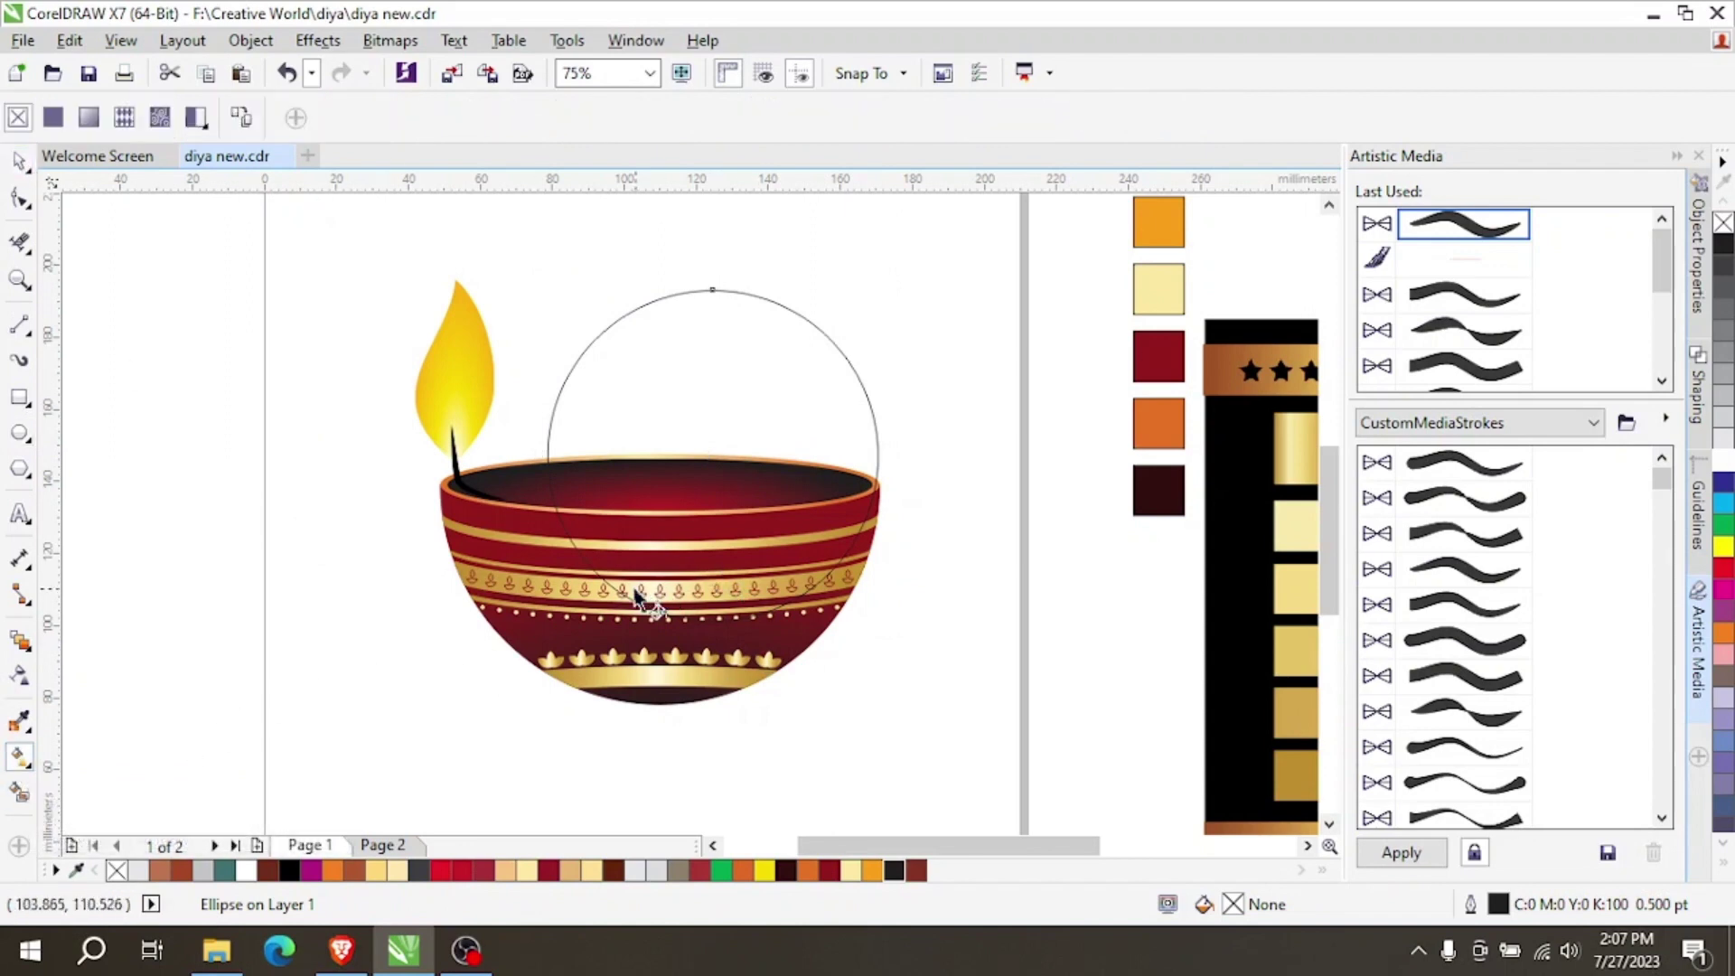
{"action": "left_click_drag", "start_coordinate": [630, 597], "coordinate": [711, 453]}
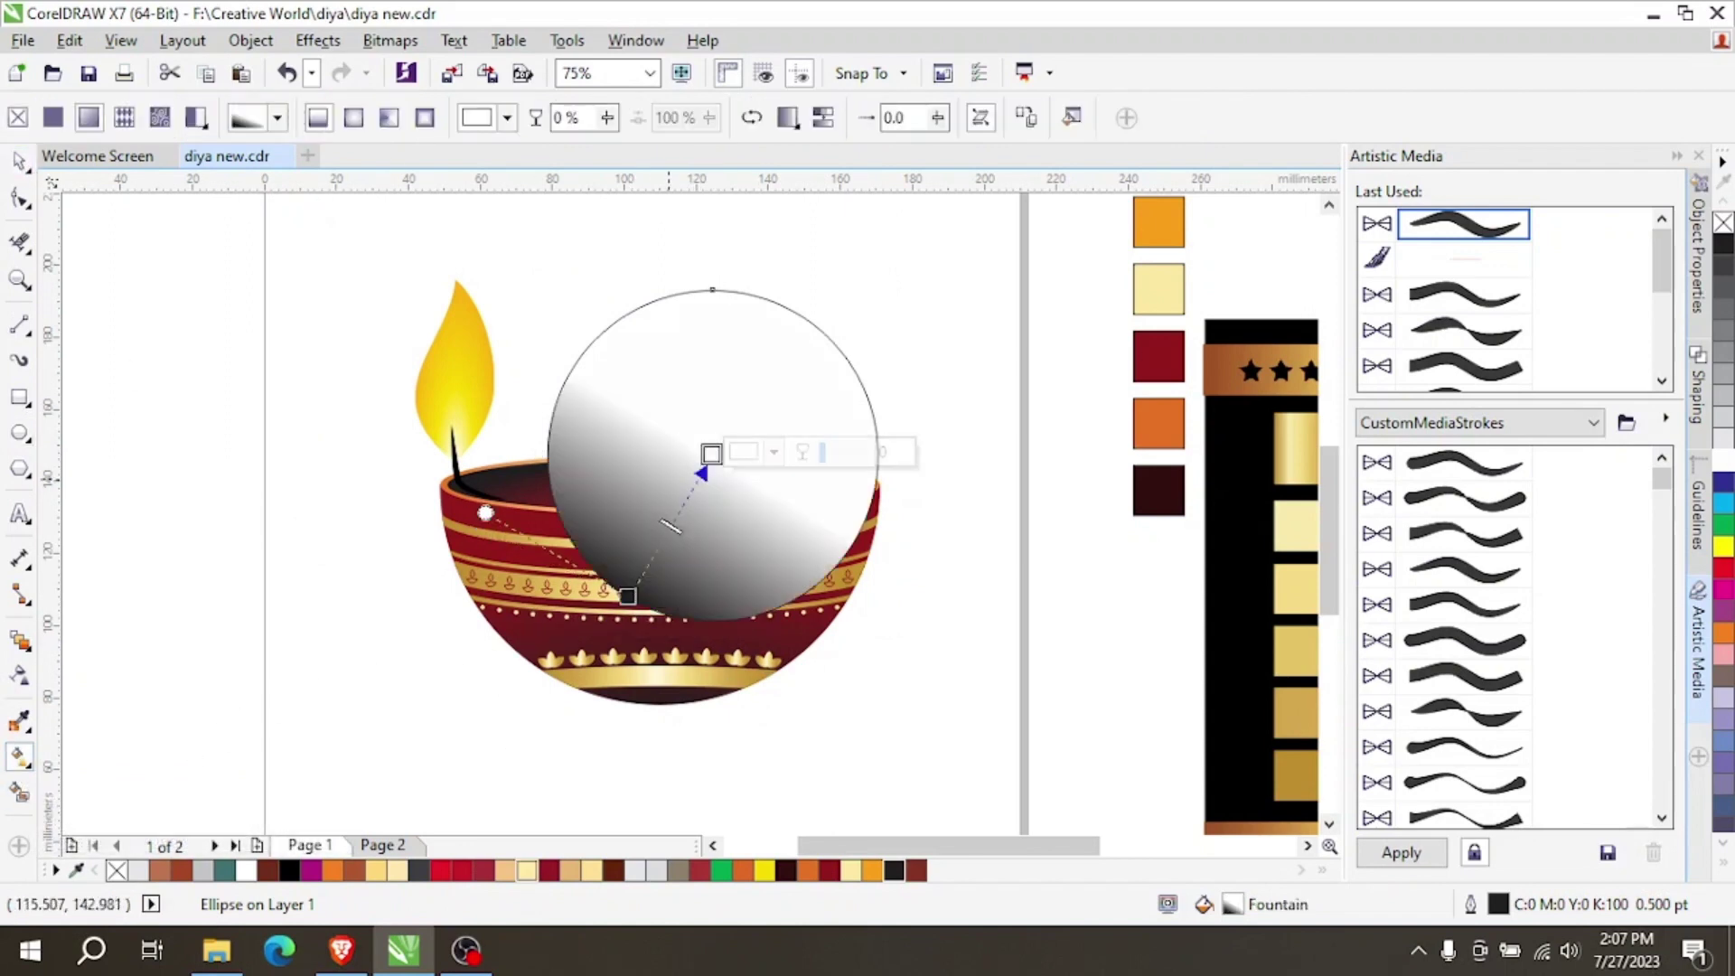
{"action": "left_click", "coordinate": [766, 871]}
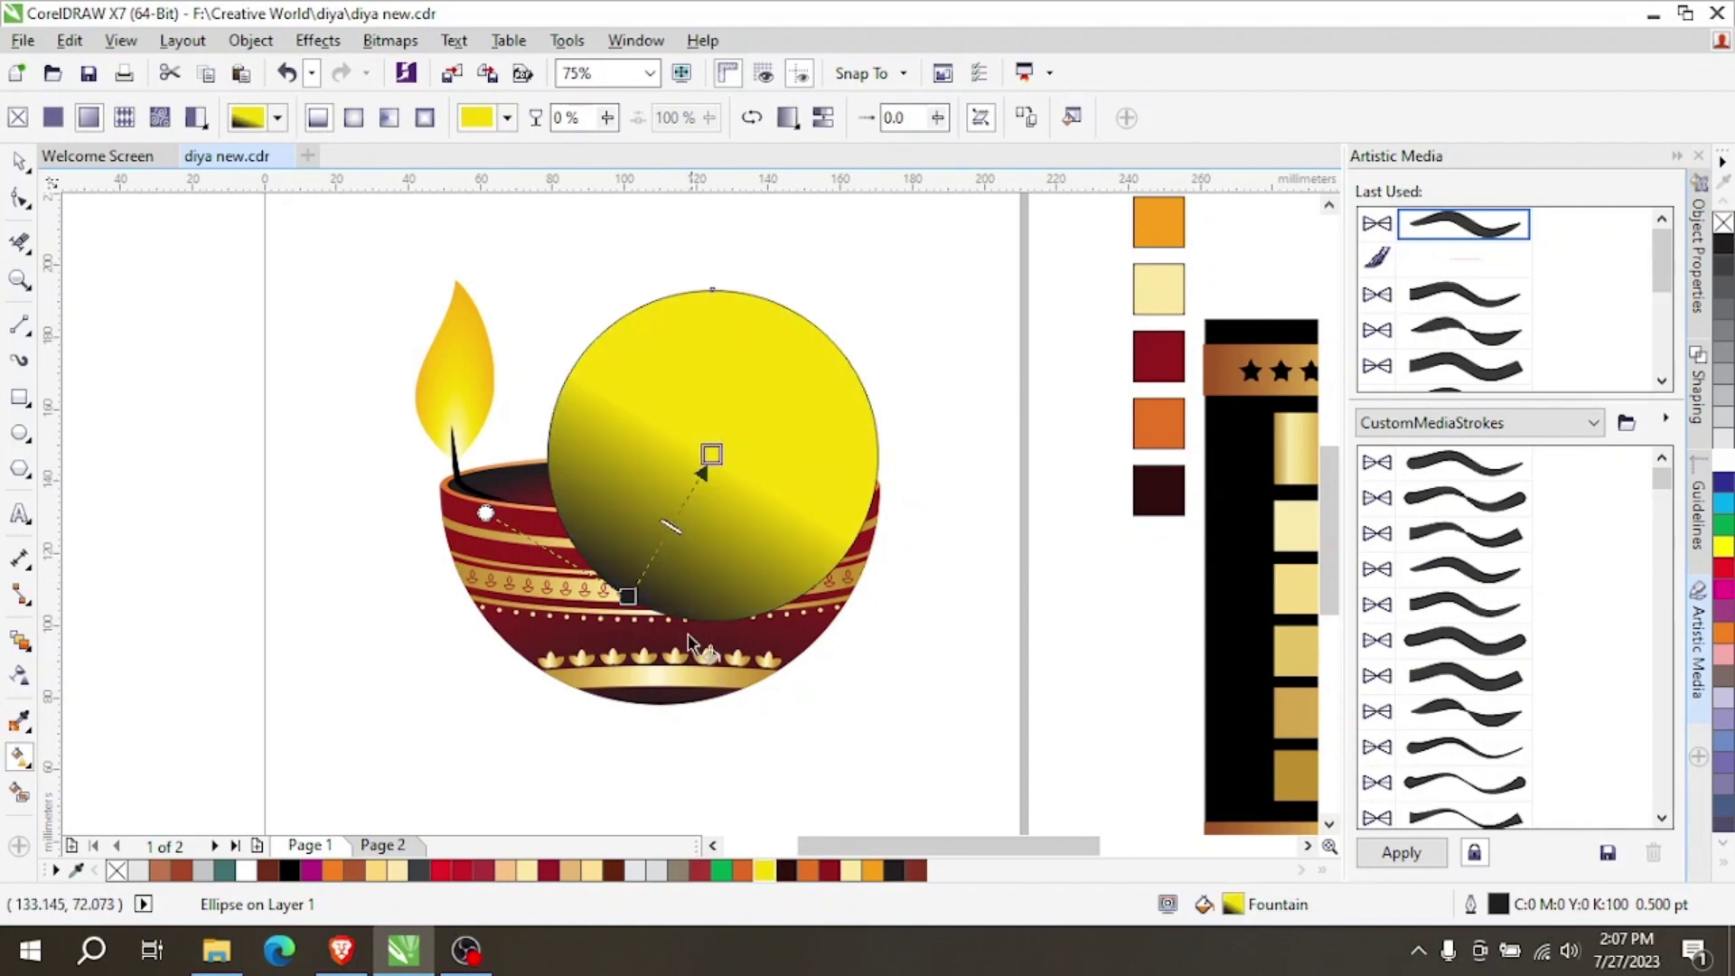
{"action": "left_click", "coordinate": [627, 597]}
{"action": "left_click", "coordinate": [873, 870]}
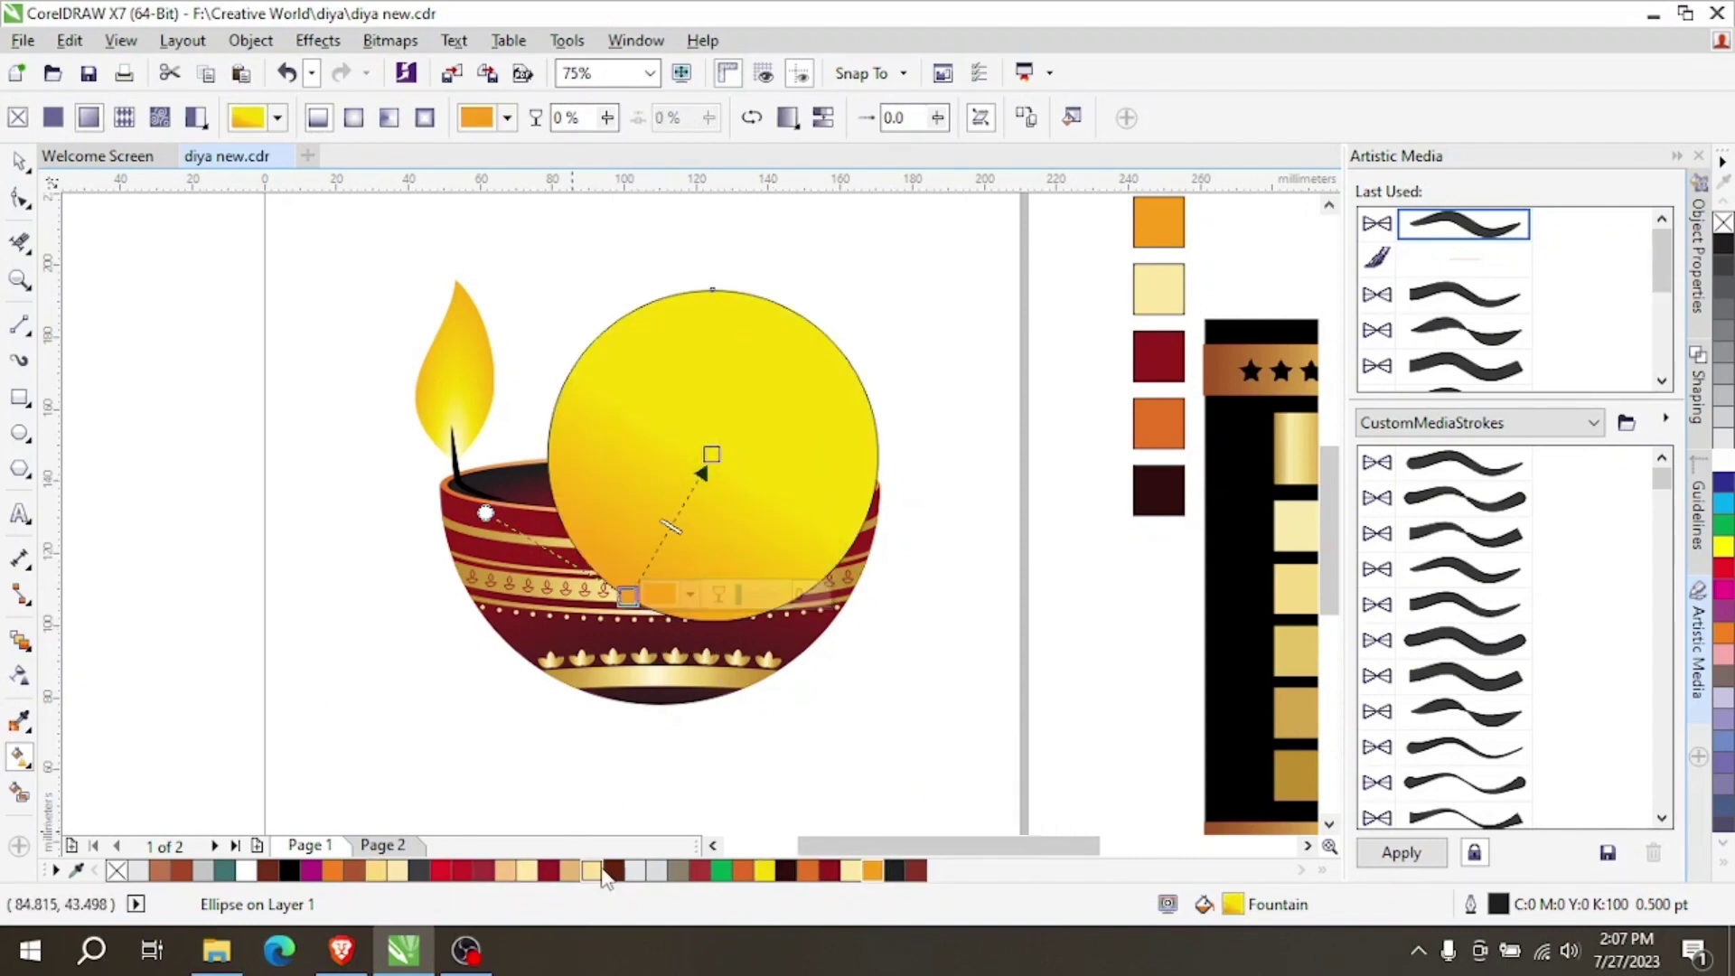
{"action": "left_click", "coordinate": [246, 870]}
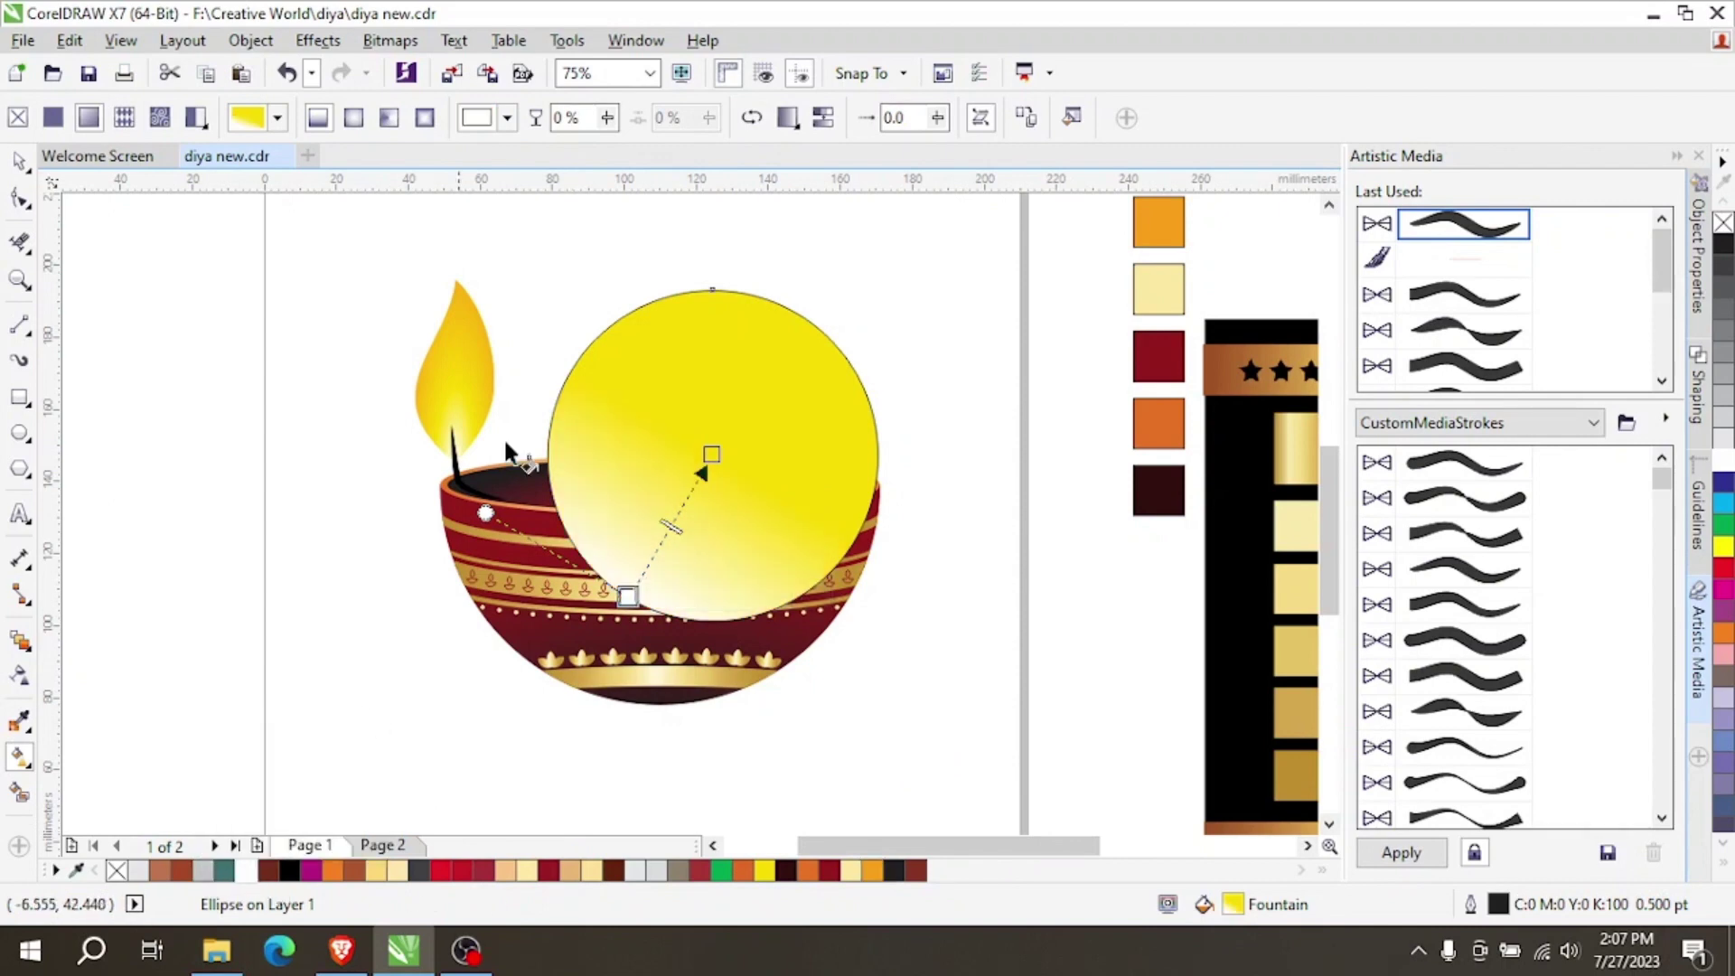
Make the circle's gradient elliptical with yellow at its centre fading to white at the edge, and remove its outline.
{"action": "left_click", "coordinate": [355, 120]}
{"action": "left_click_drag", "start_coordinate": [710, 454], "coordinate": [839, 350]}
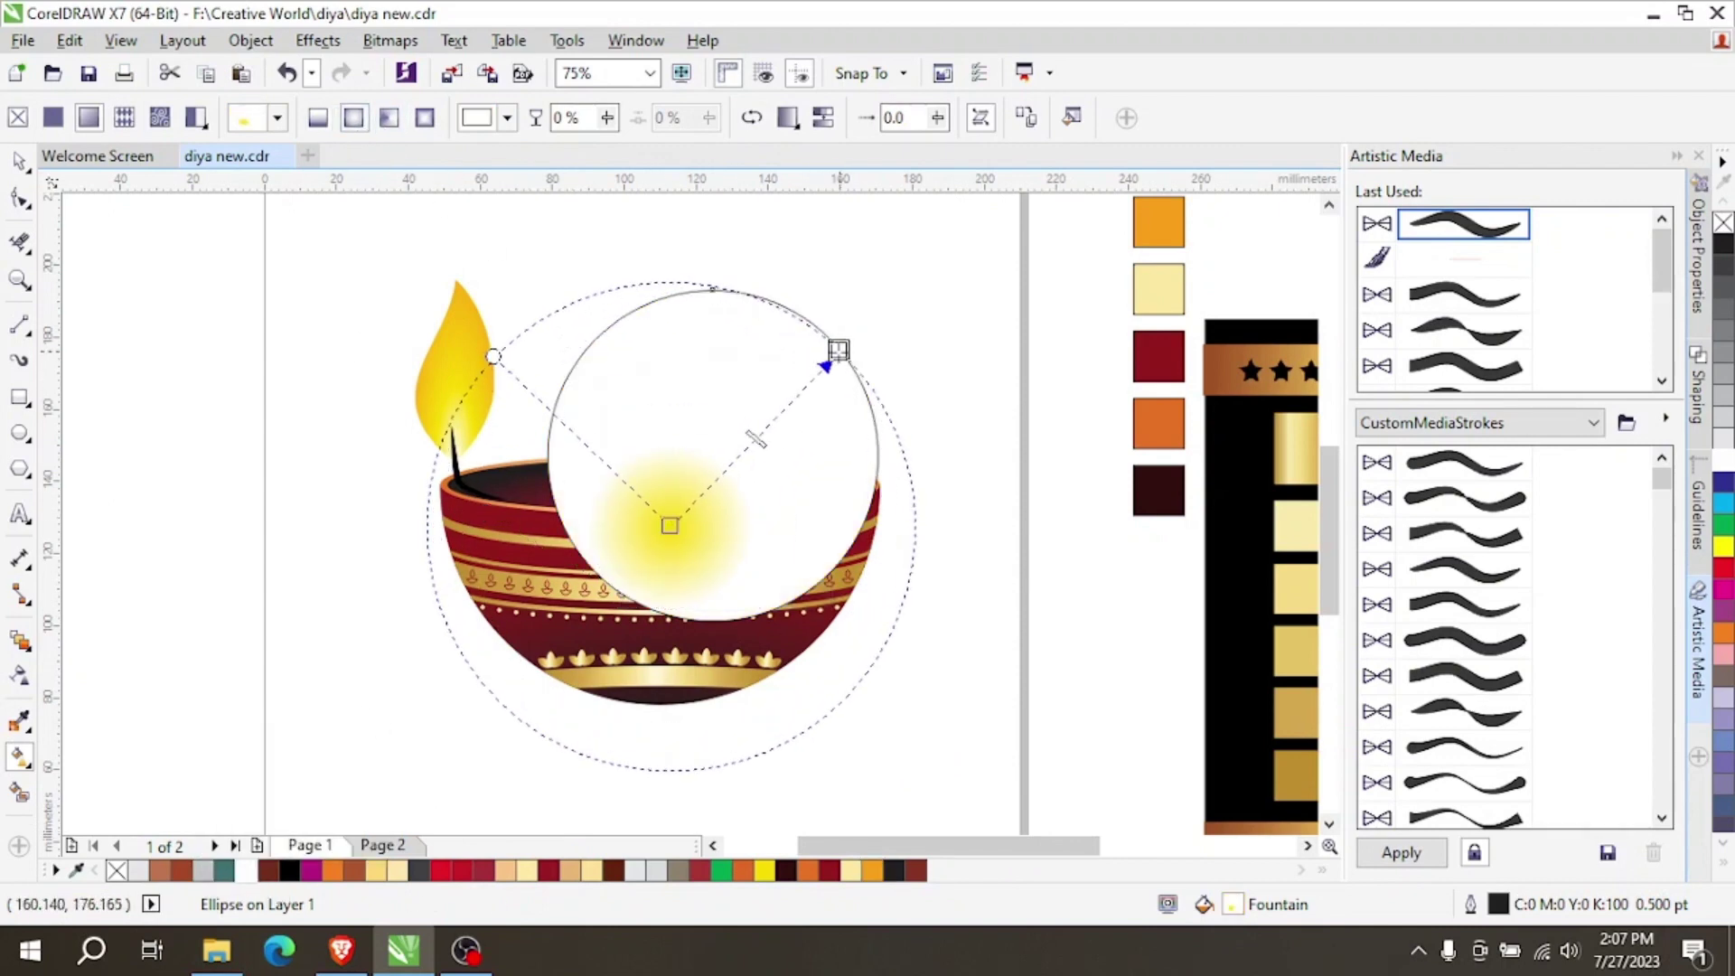
{"action": "left_click_drag", "start_coordinate": [657, 533], "coordinate": [701, 462]}
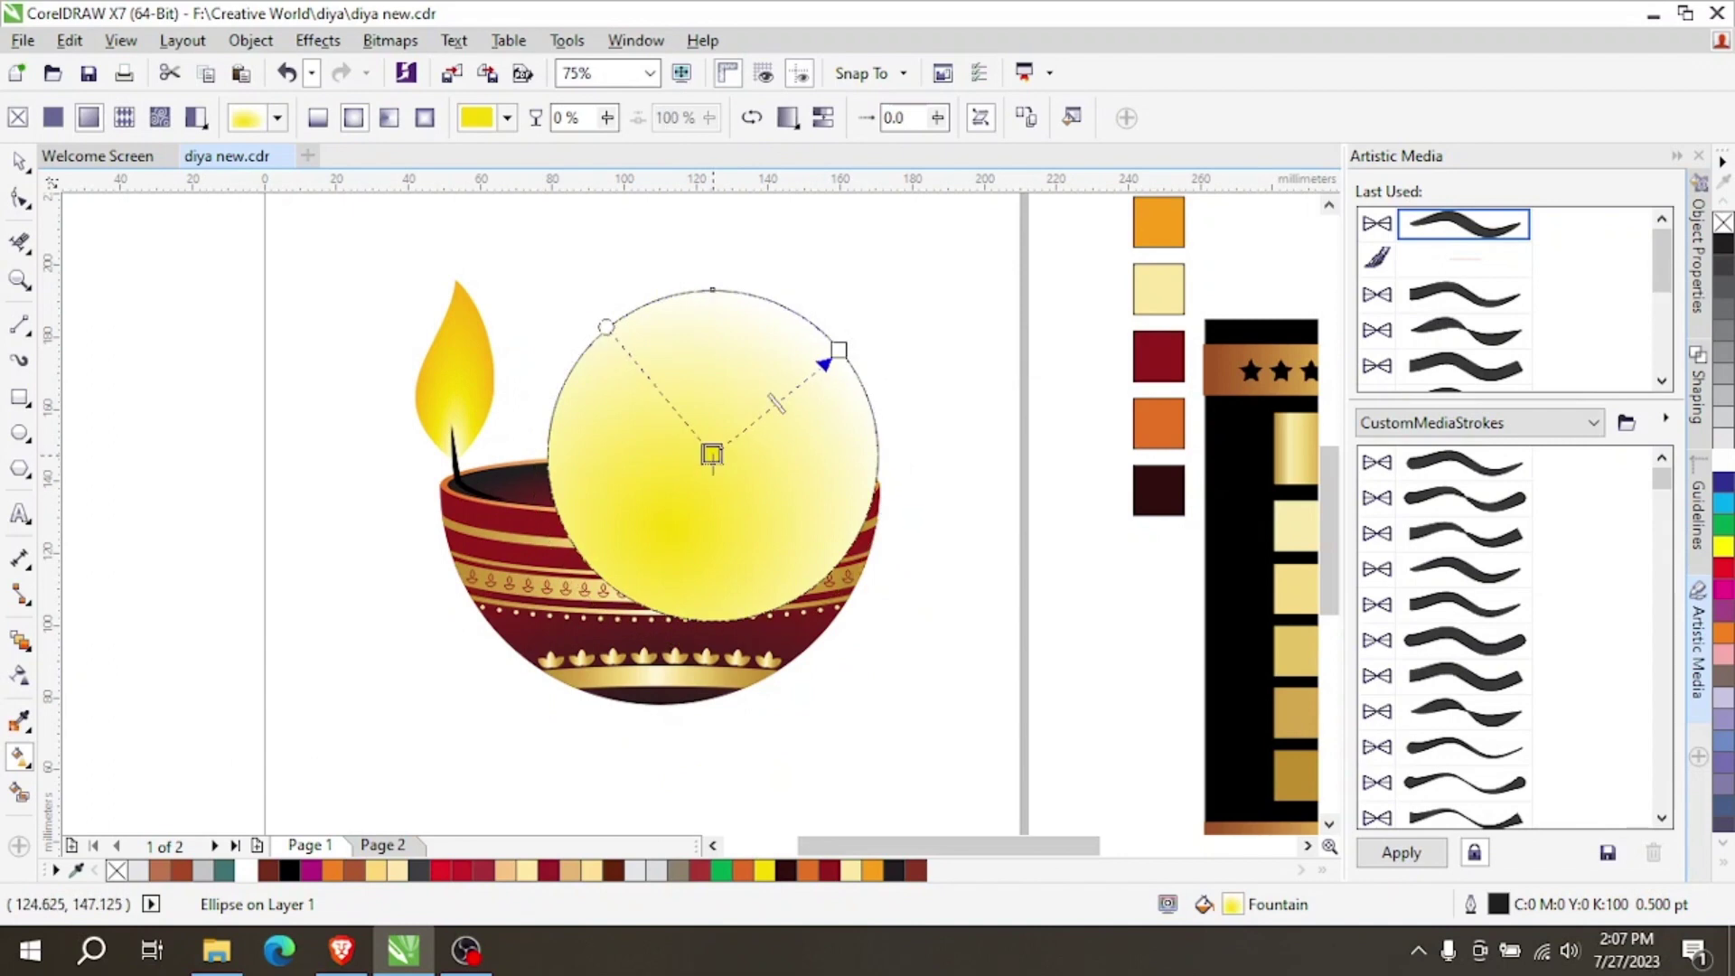
{"action": "left_click", "coordinate": [20, 162]}
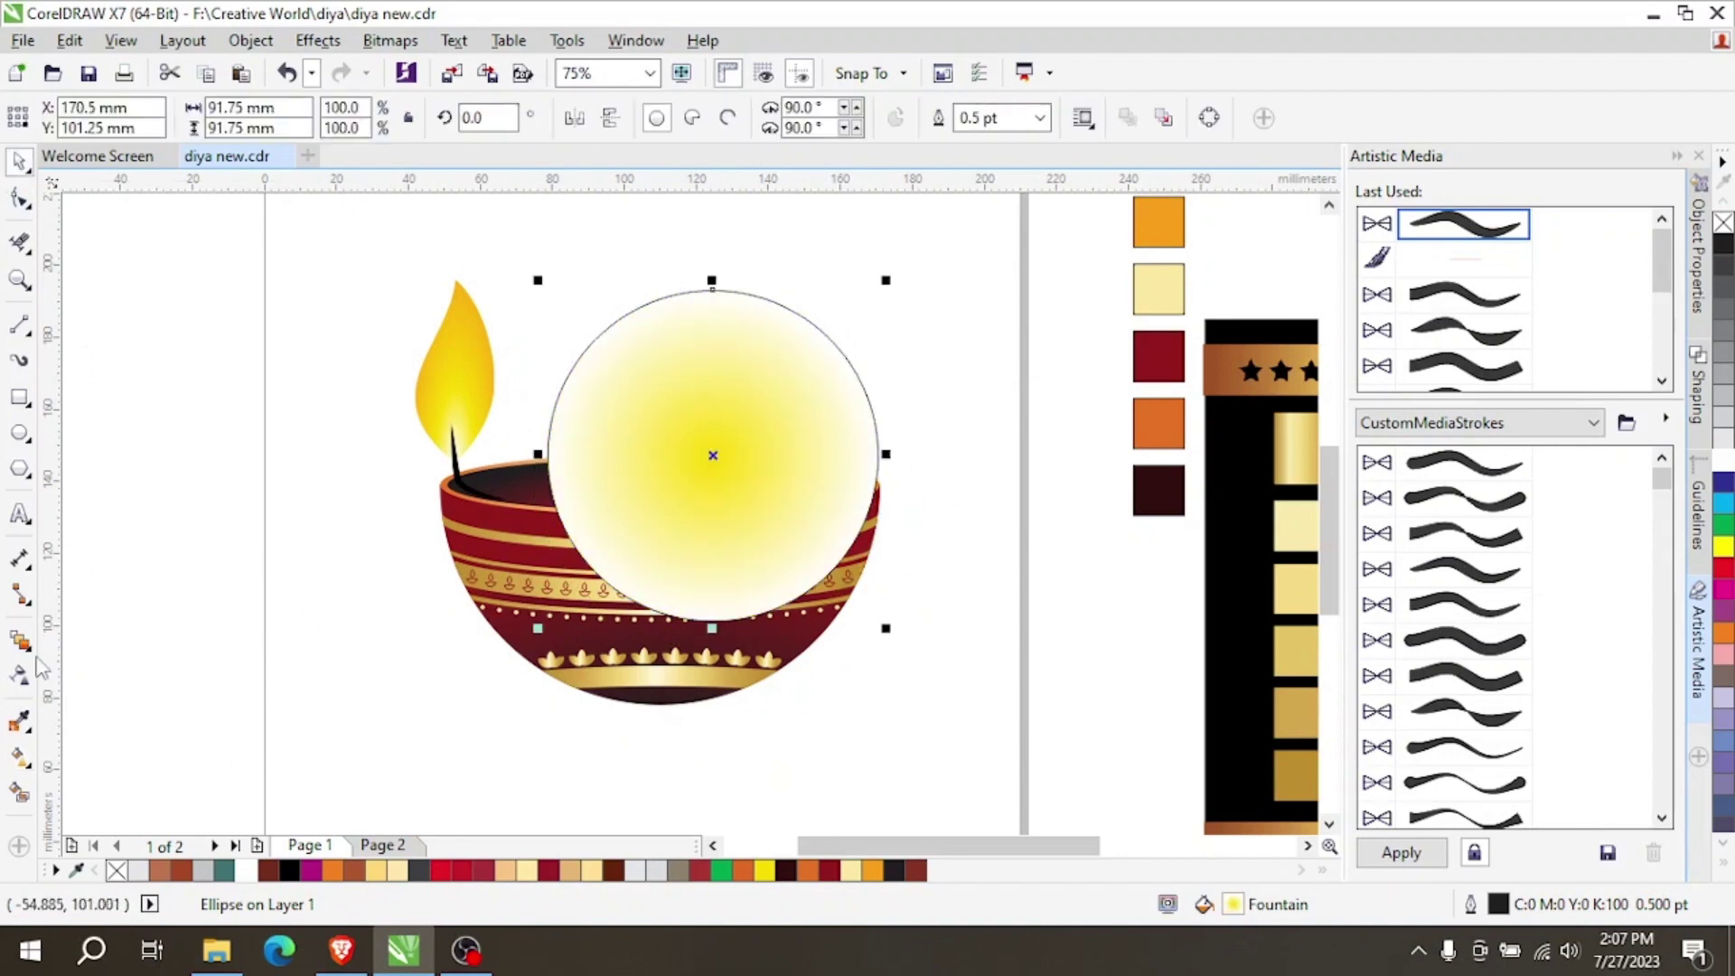
{"action": "right_click", "coordinate": [116, 870]}
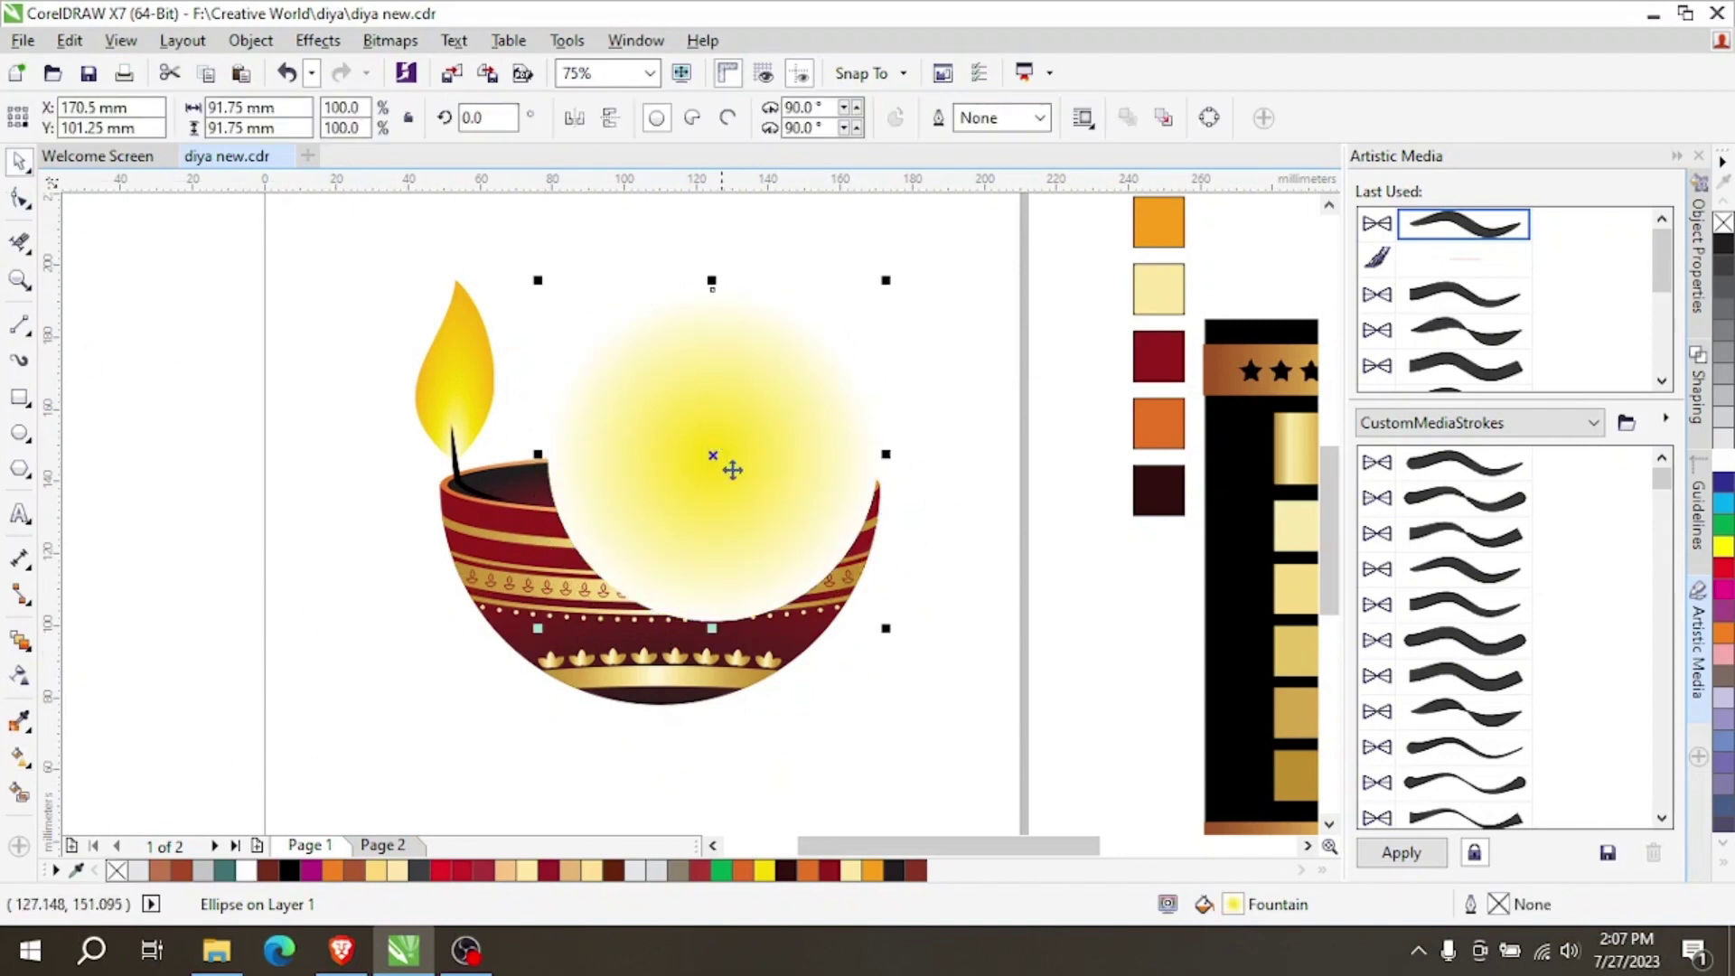
Apply an elliptical fountain transparency to the yellow circle, centred on it and reaching almost to its edge.
{"action": "left_click", "coordinate": [21, 678]}
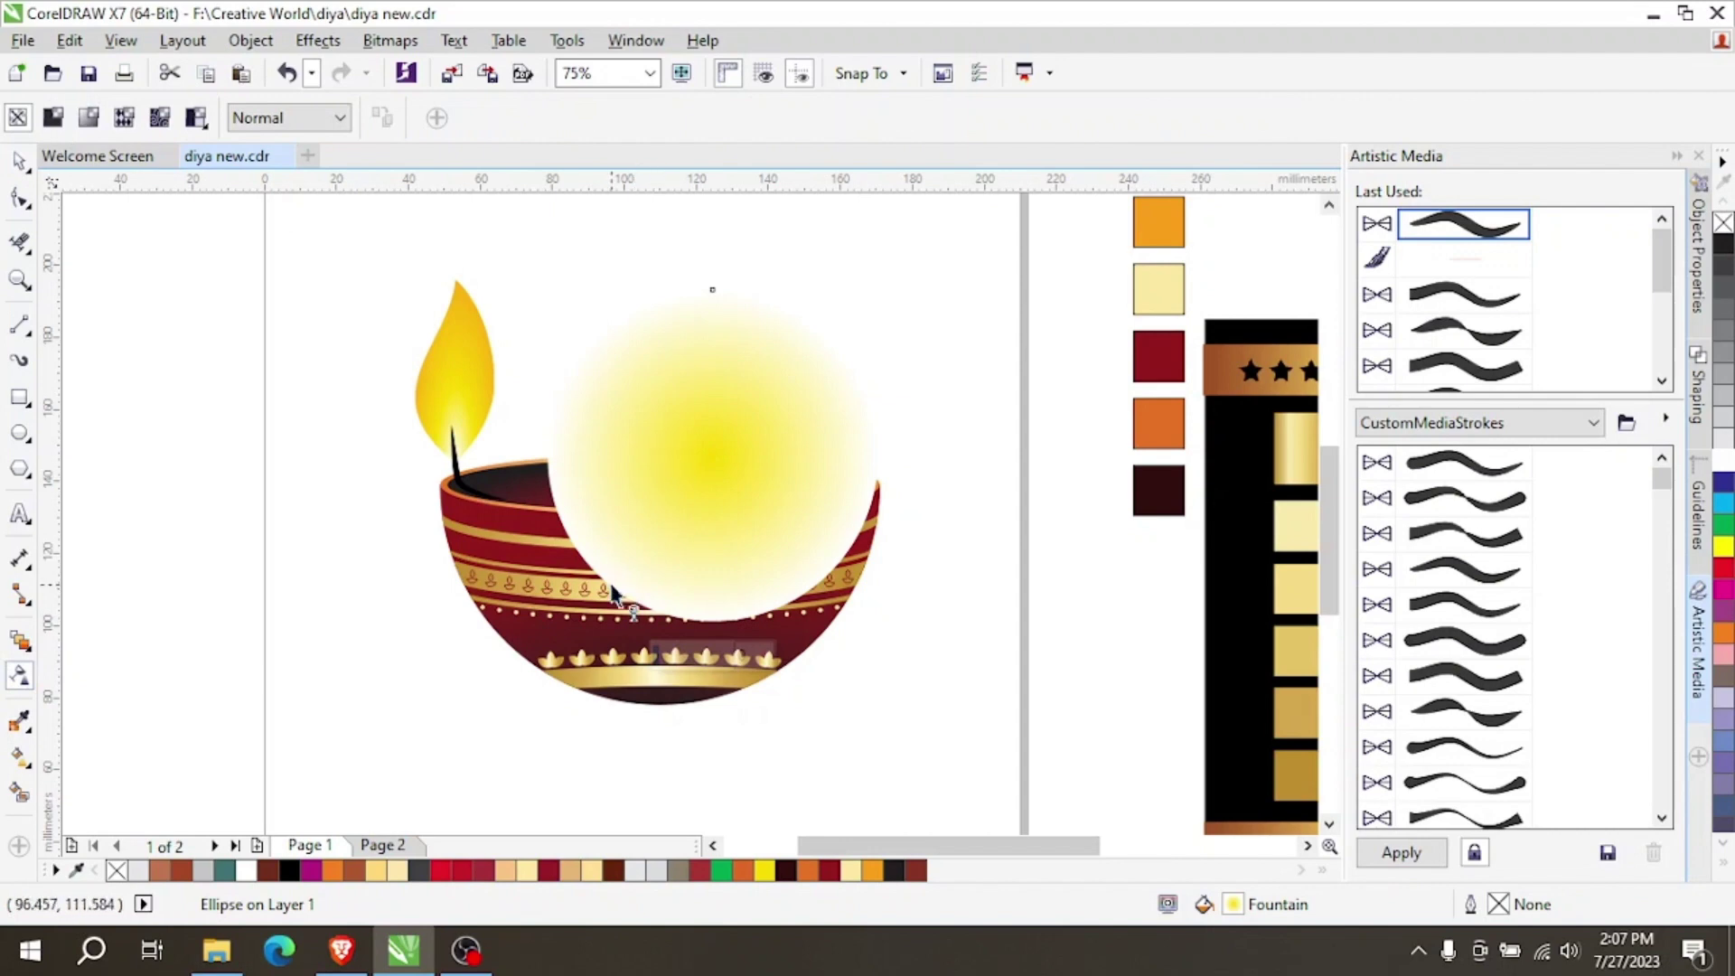
{"action": "left_click_drag", "start_coordinate": [611, 586], "coordinate": [816, 353]}
{"action": "left_click", "coordinate": [494, 118]}
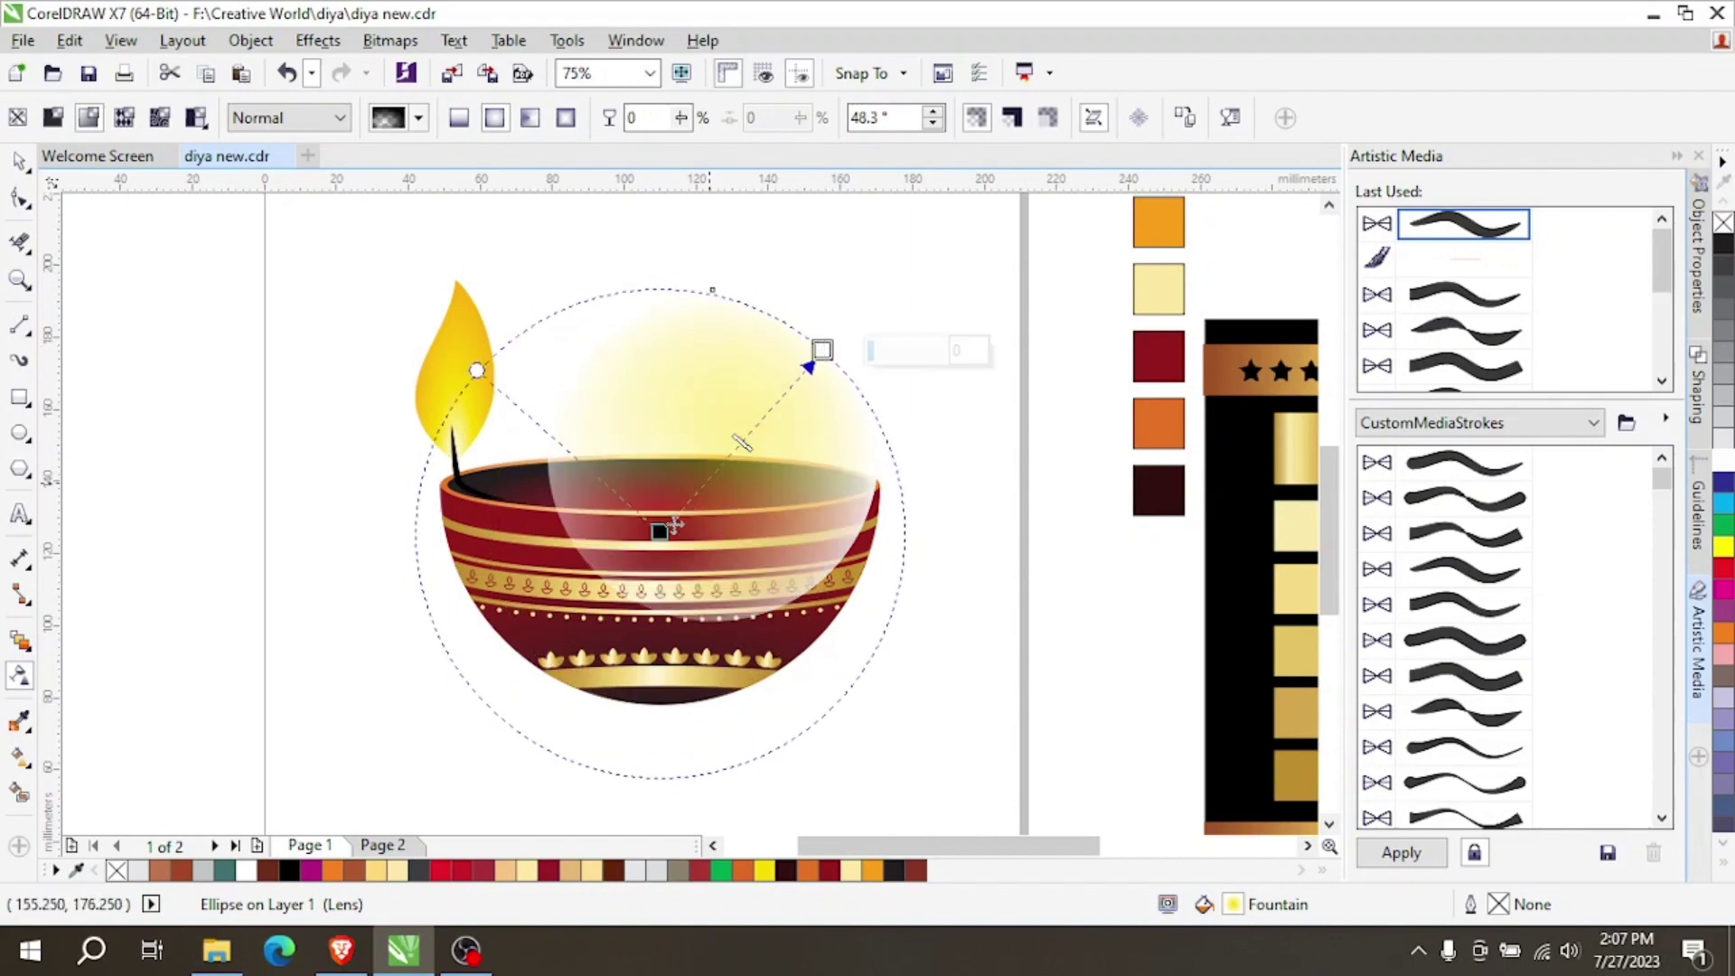
{"action": "left_click_drag", "start_coordinate": [694, 493], "coordinate": [706, 457]}
{"action": "left_click_drag", "start_coordinate": [822, 349], "coordinate": [838, 364]}
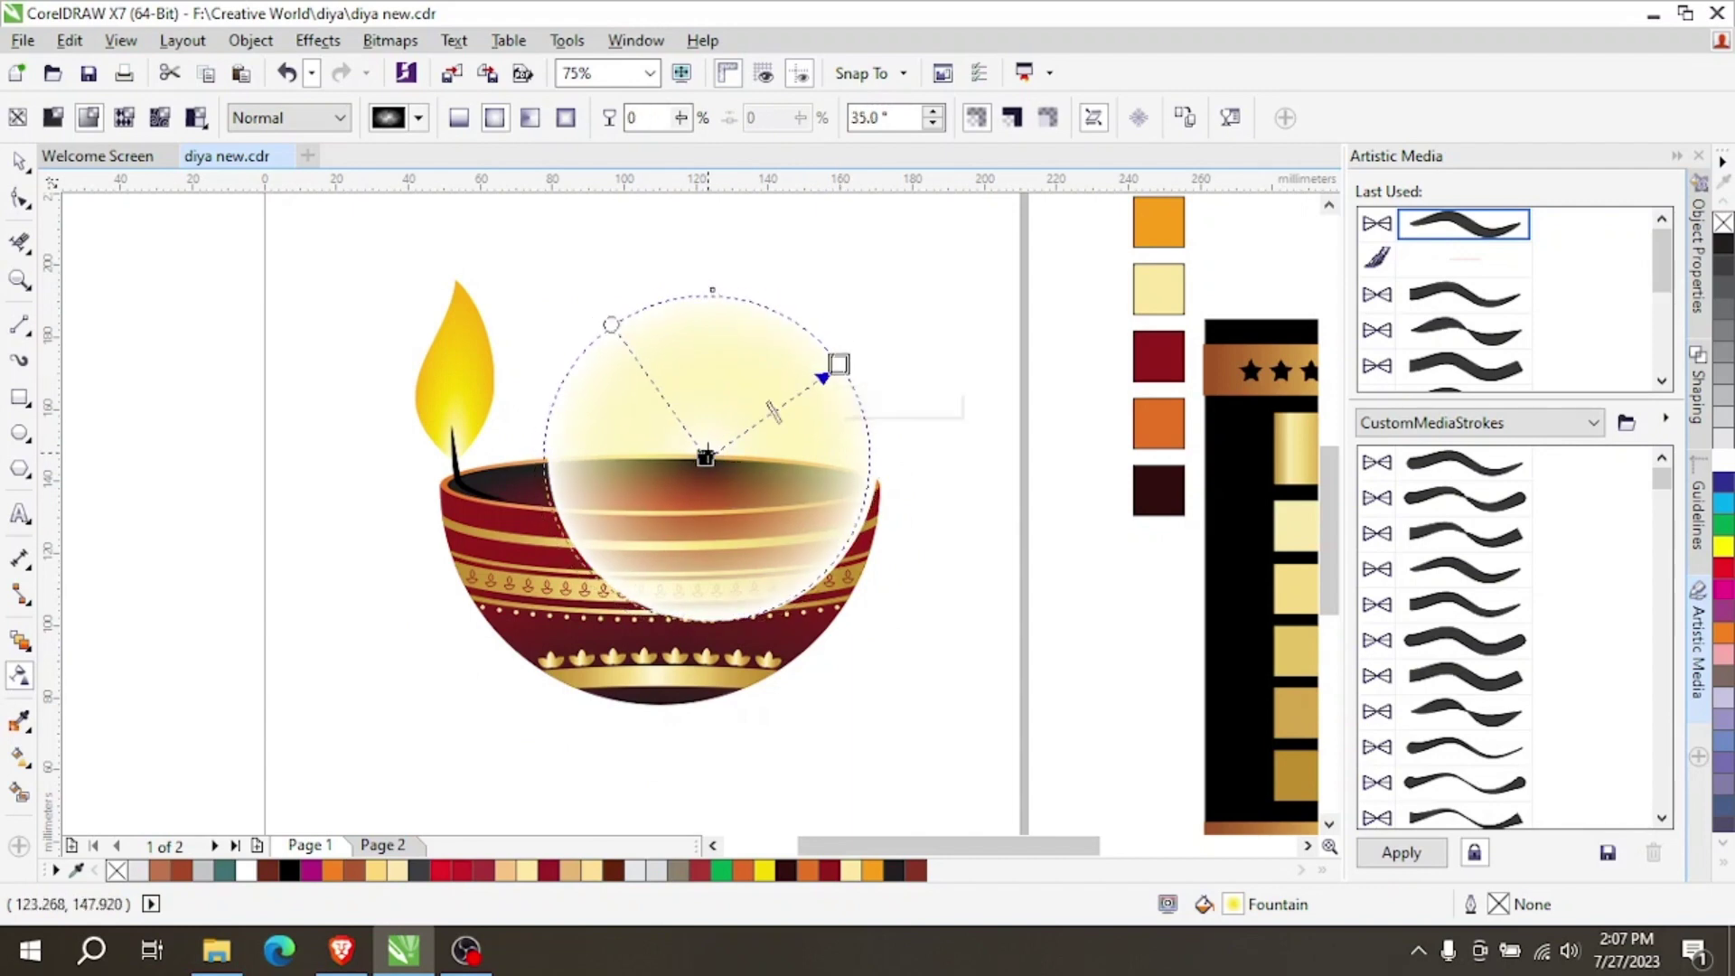
{"action": "left_click_drag", "start_coordinate": [705, 457], "coordinate": [712, 452]}
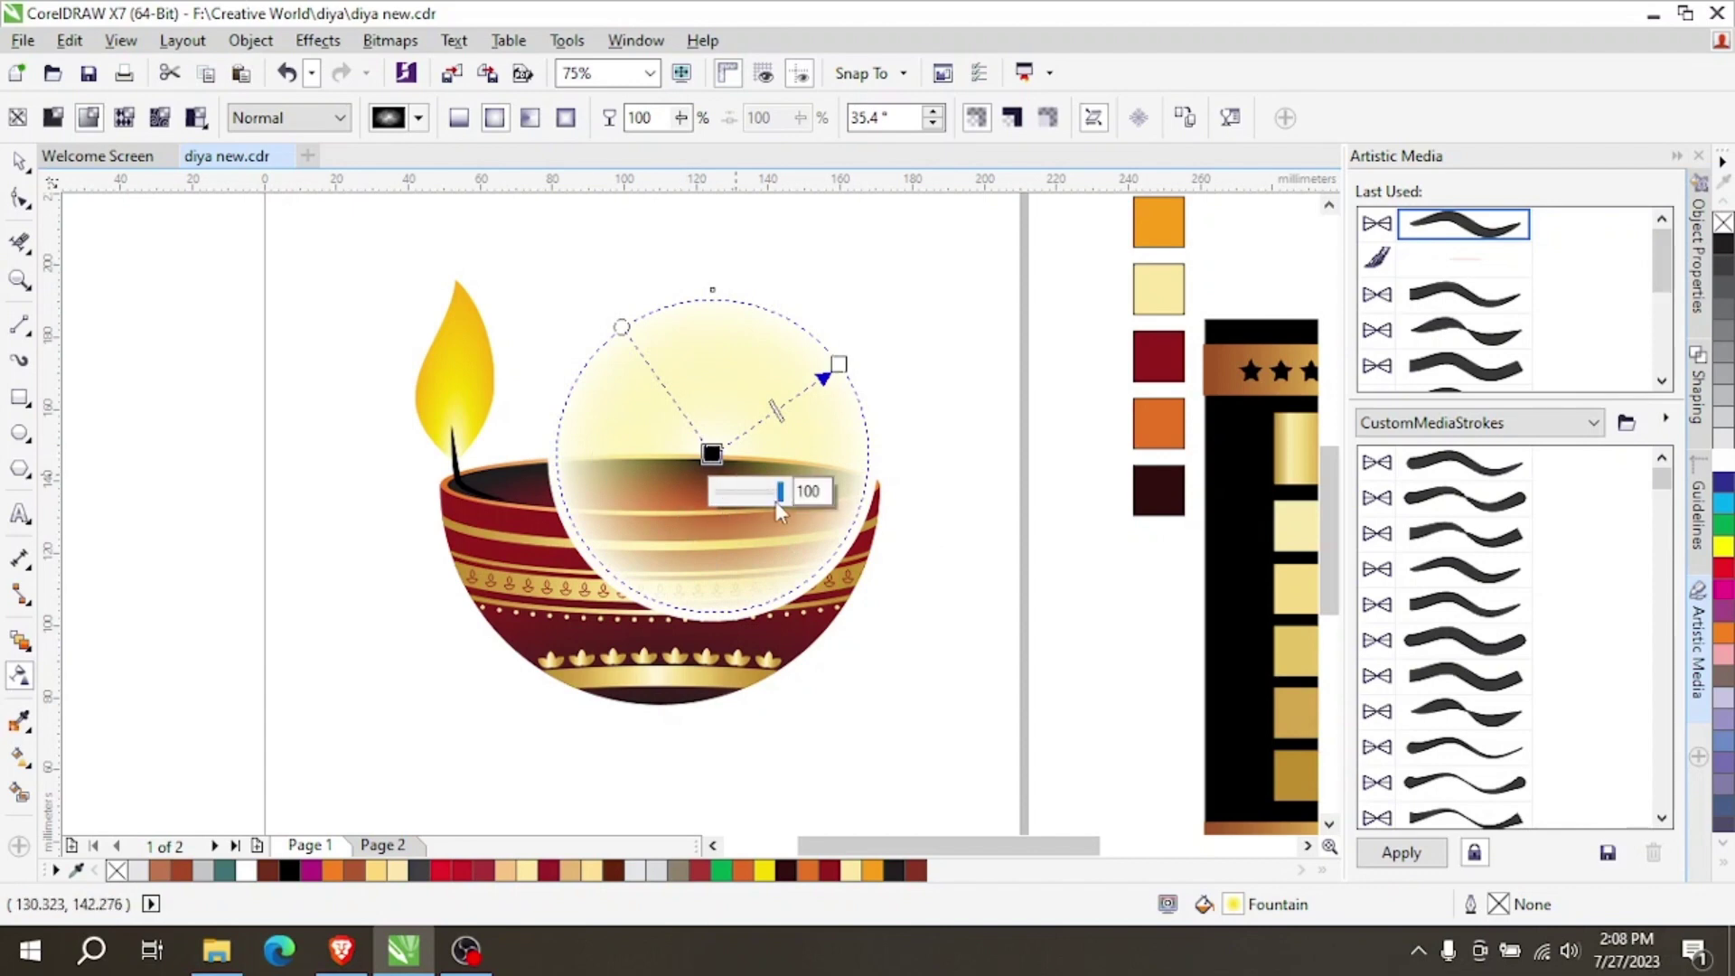
Set the yellow circle's transparency to 0 at the centre and 100 at the outer edge.
{"action": "left_click", "coordinate": [714, 495]}
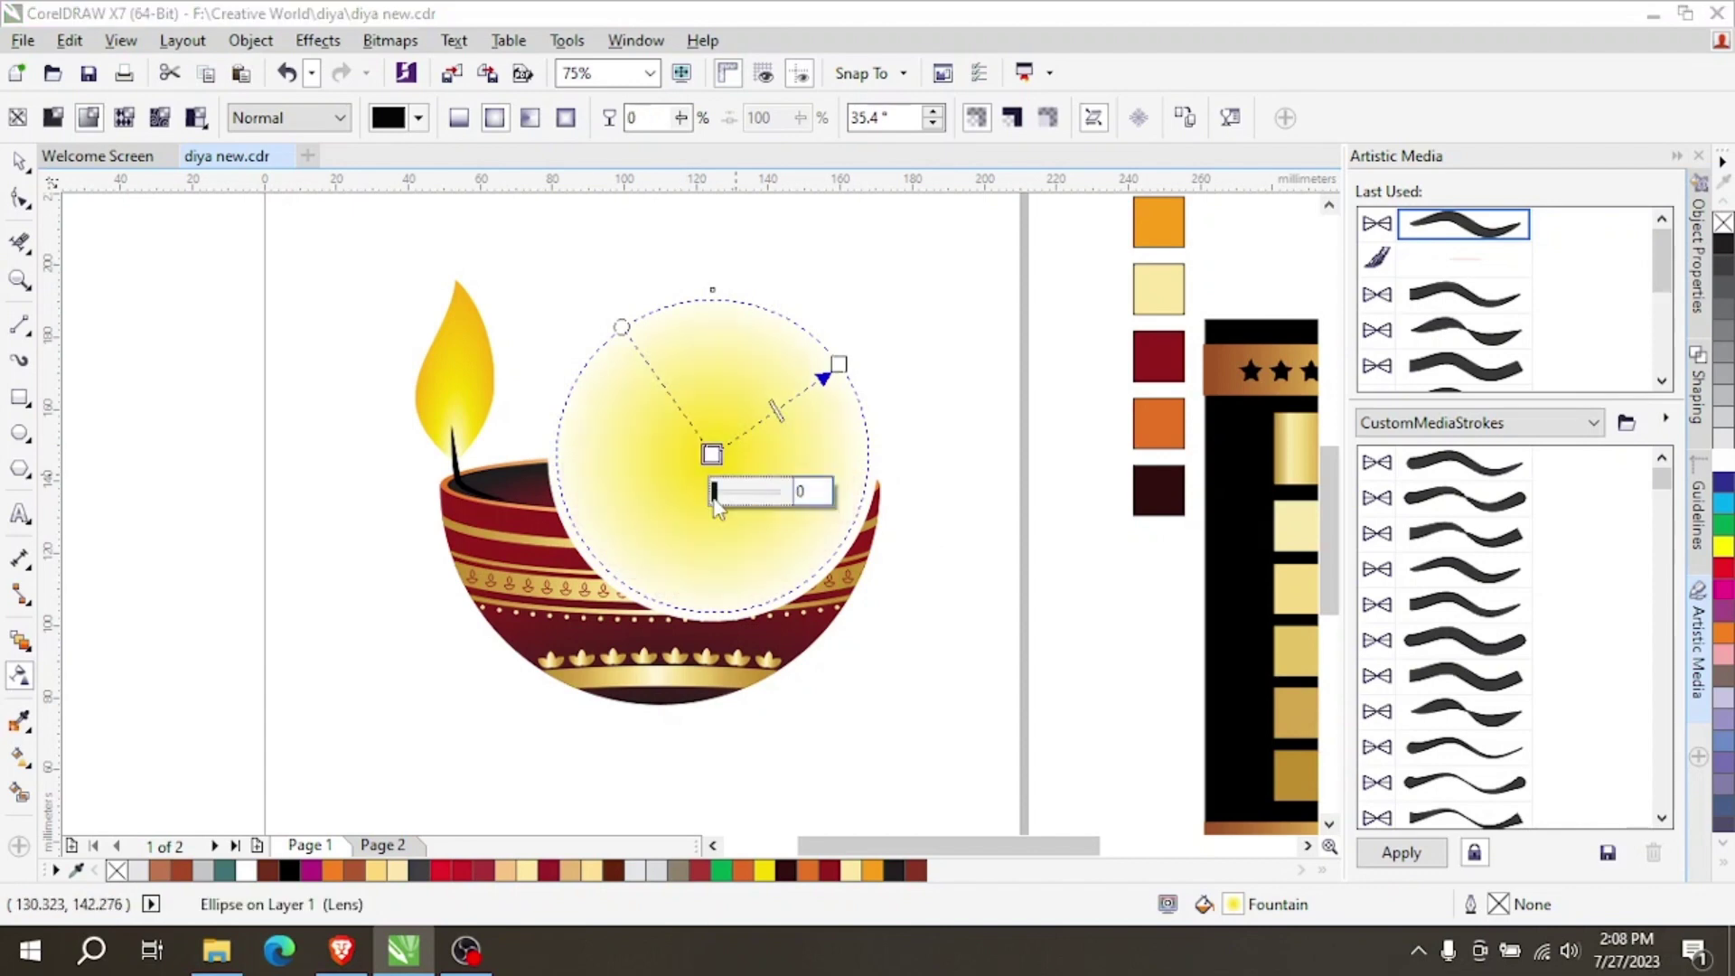
{"action": "left_click", "coordinate": [837, 365]}
{"action": "left_click", "coordinate": [909, 403]}
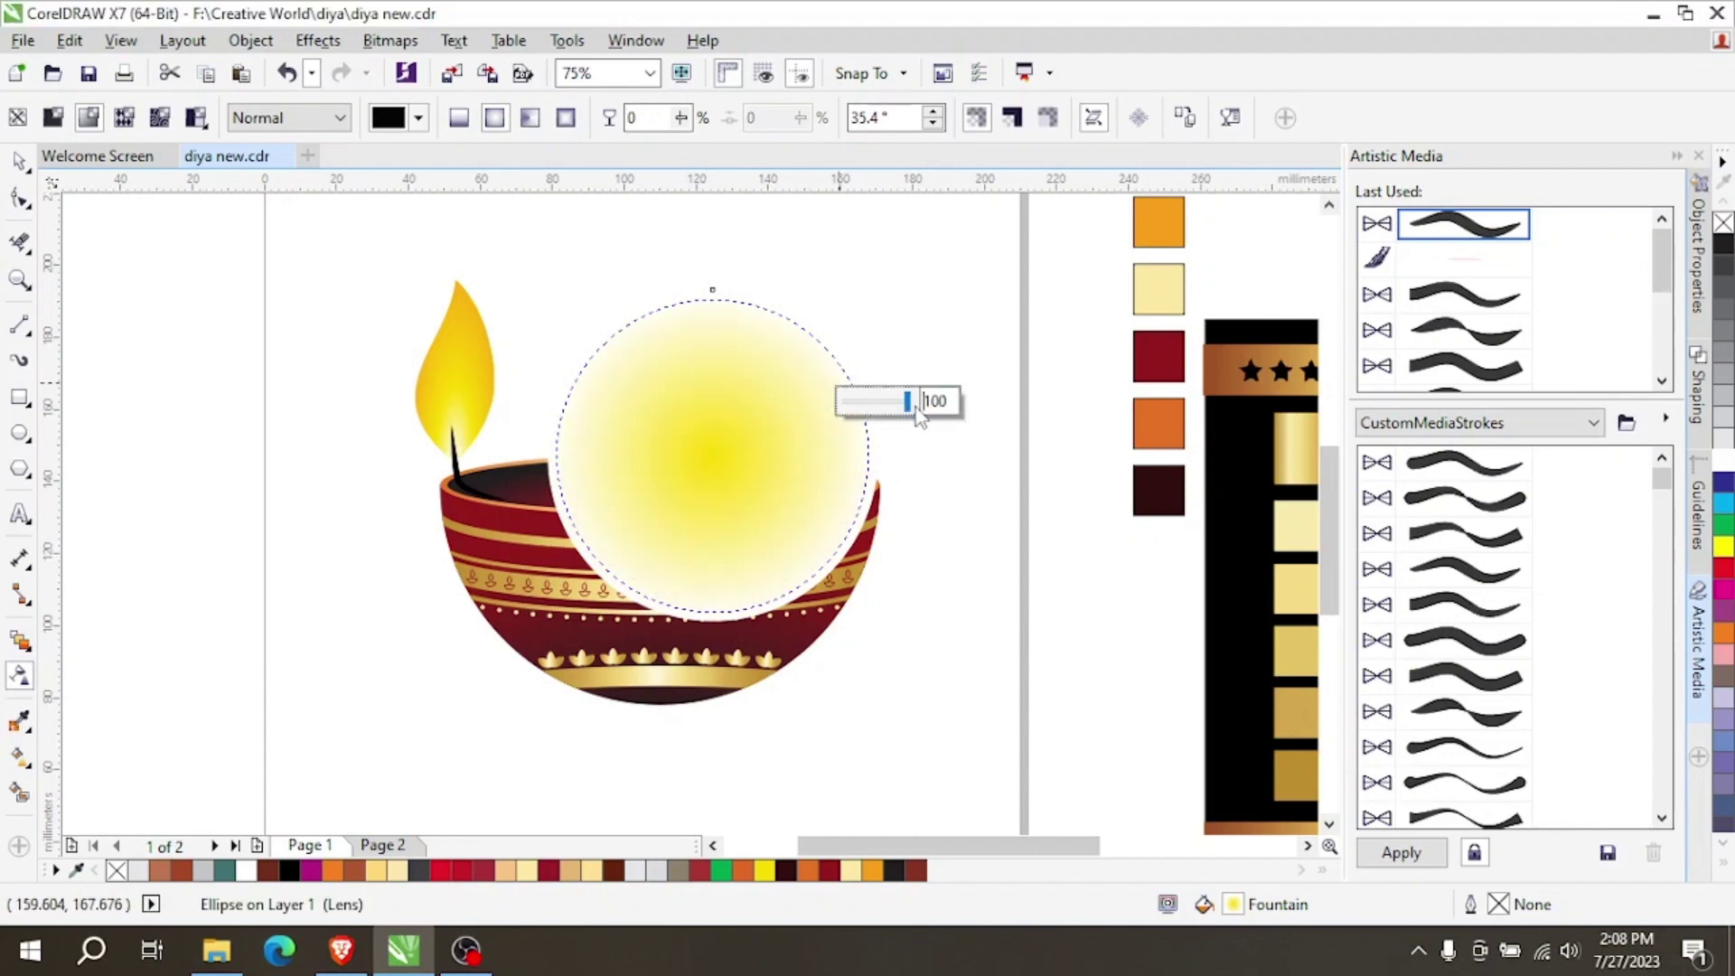
{"action": "left_click", "coordinate": [18, 161]}
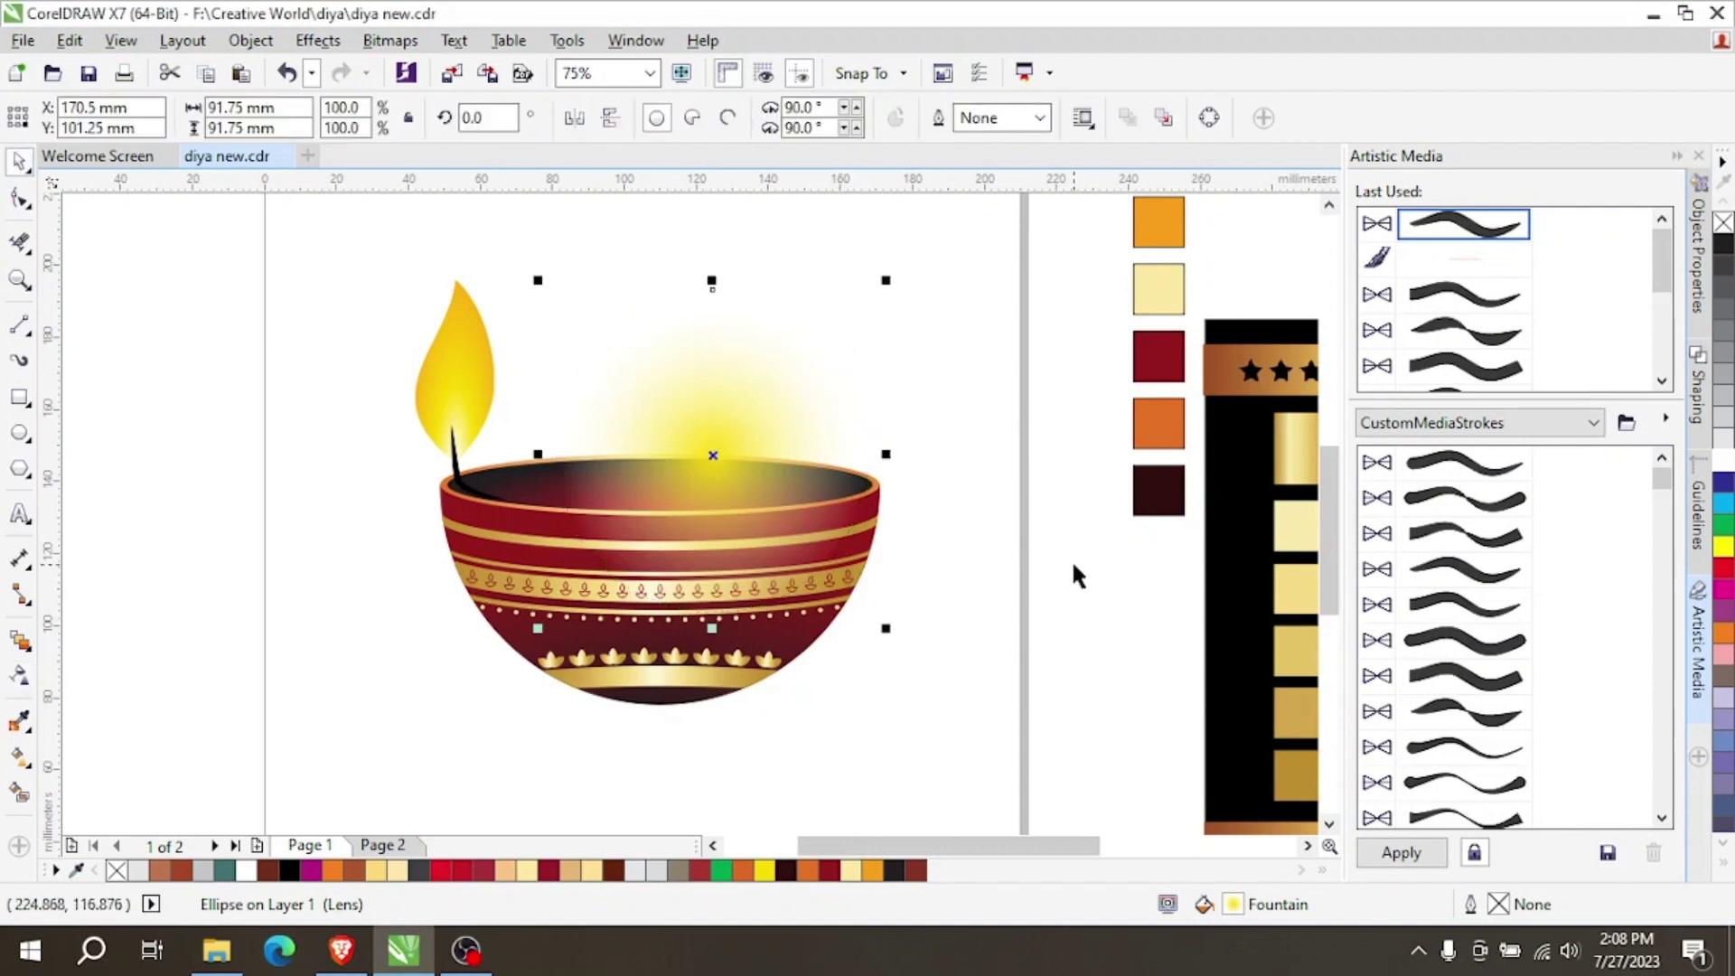
Enlarge the glow circle to about 105.25 mm and centre it on the bowl's front rim.
{"action": "left_click_drag", "start_coordinate": [709, 287], "coordinate": [616, 341]}
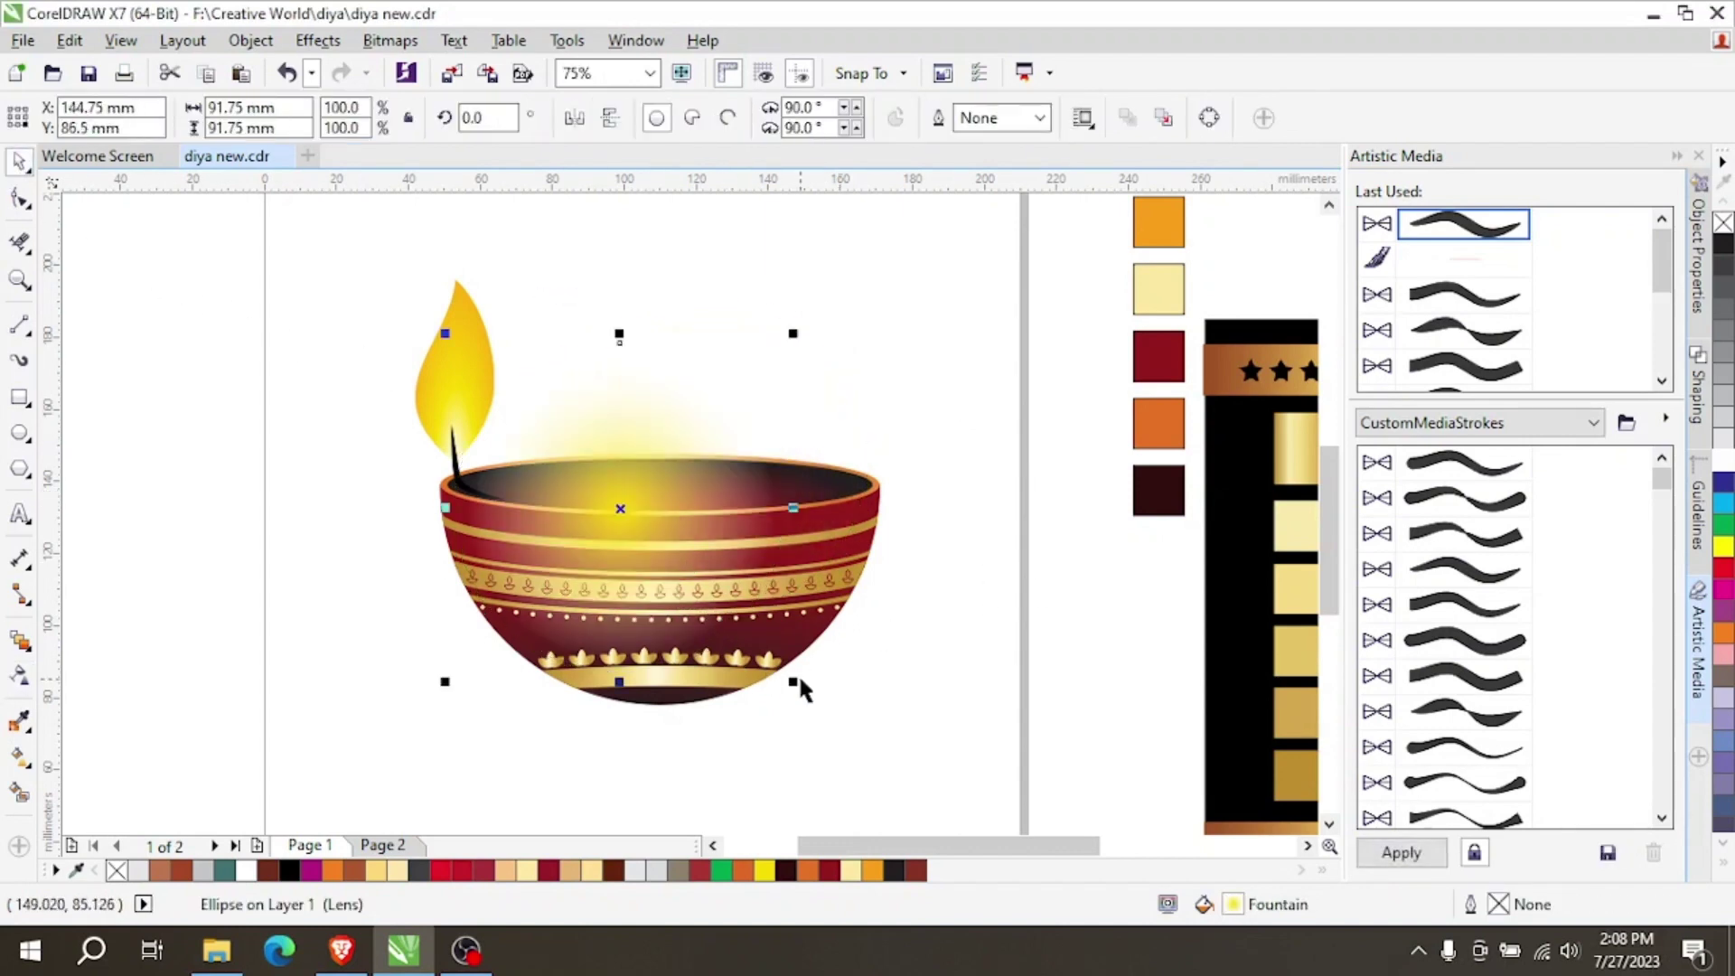
{"action": "left_click_drag", "start_coordinate": [799, 683], "coordinate": [840, 724]}
{"action": "mouse_move", "coordinate": [689, 577]}
{"action": "left_mouse_down"}
{"action": "mouse_move", "coordinate": [725, 546]}
{"action": "mouse_move", "coordinate": [705, 553]}
{"action": "left_mouse_up"}
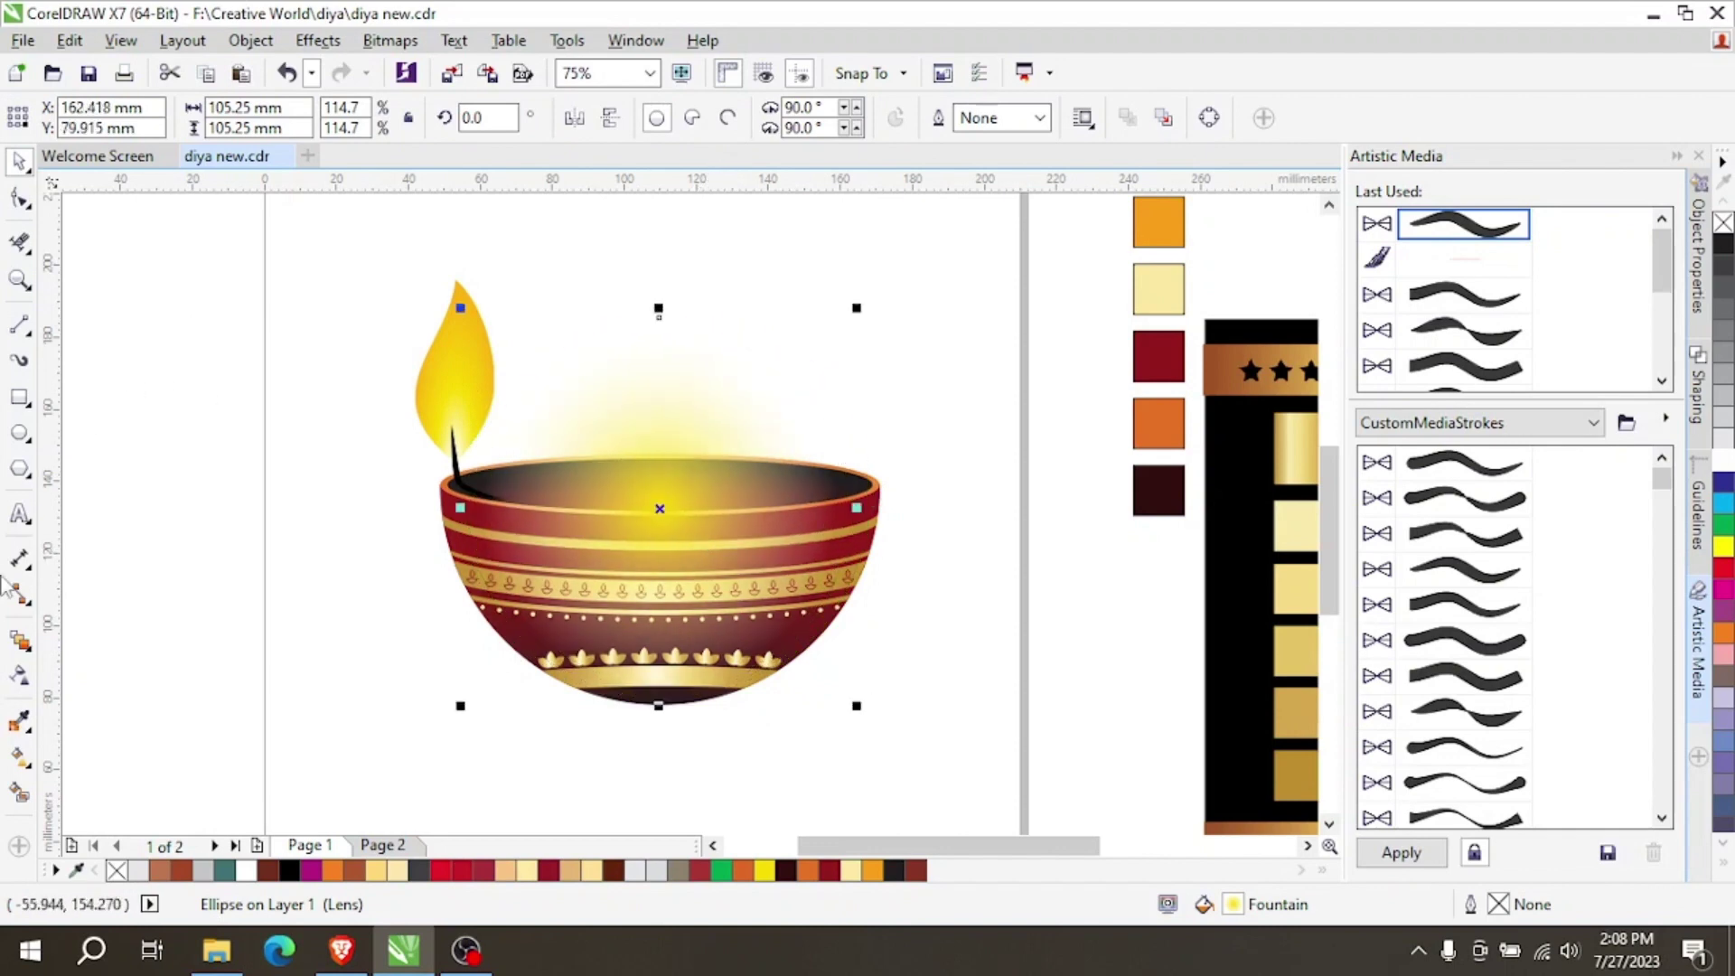
Set the merge mode of the glow circle's transparency to Overlay.
{"action": "left_click", "coordinate": [20, 678]}
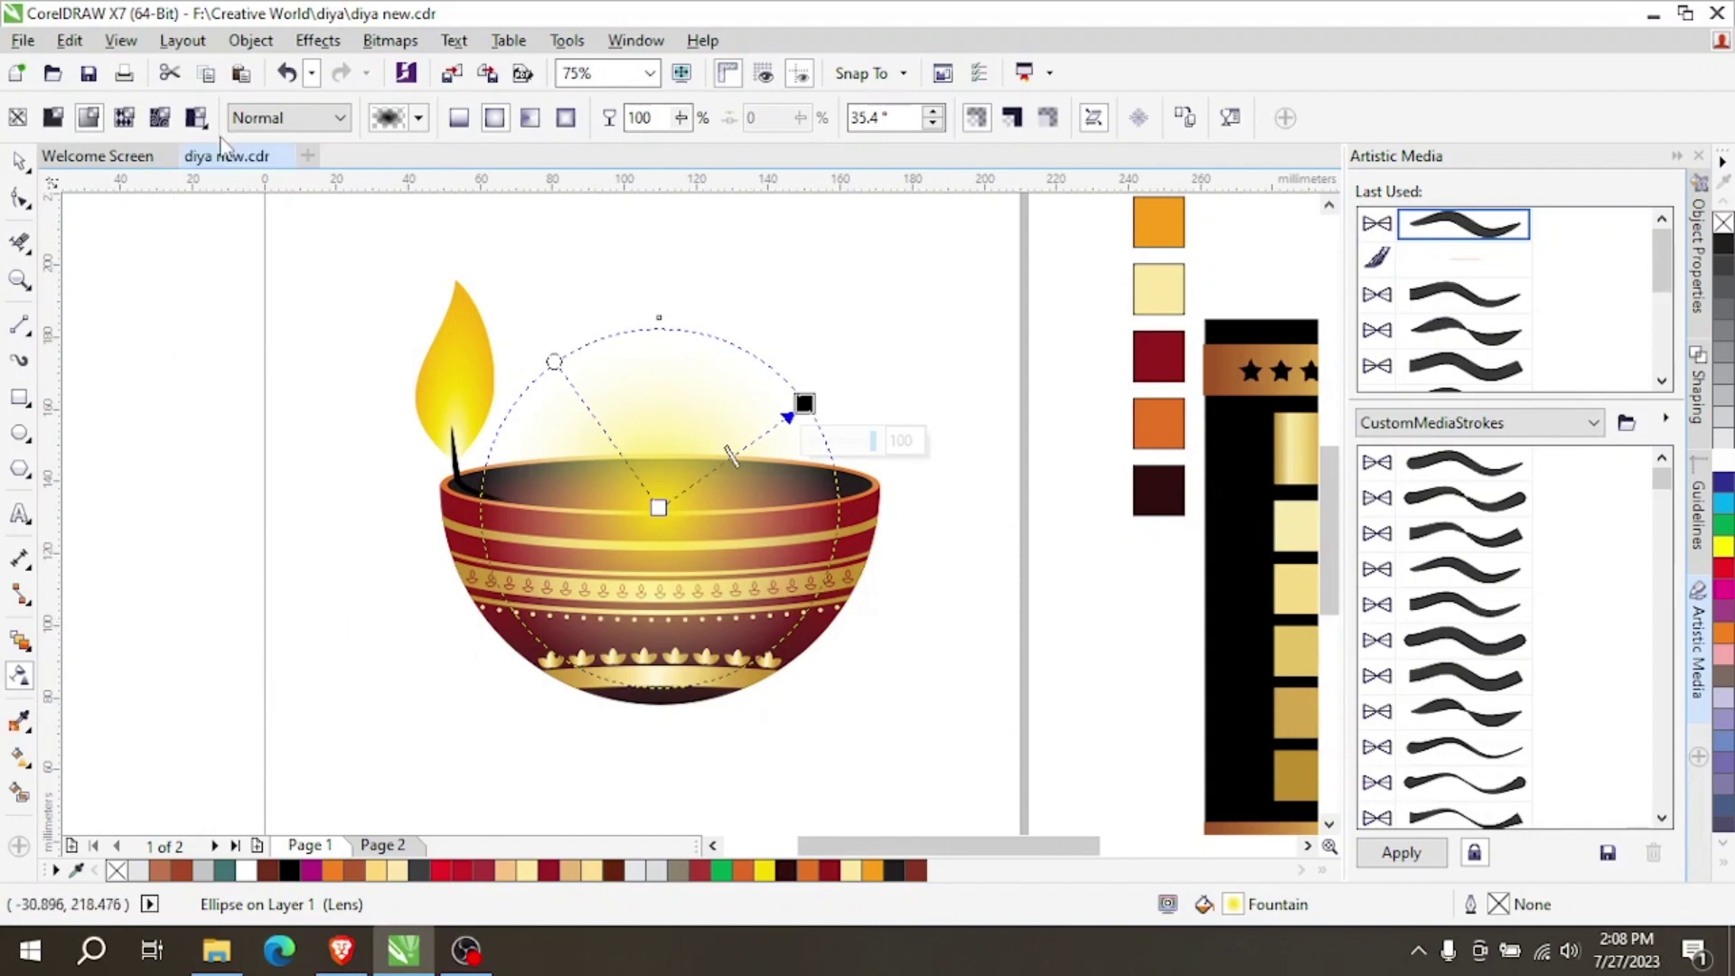
{"action": "left_click", "coordinate": [301, 120]}
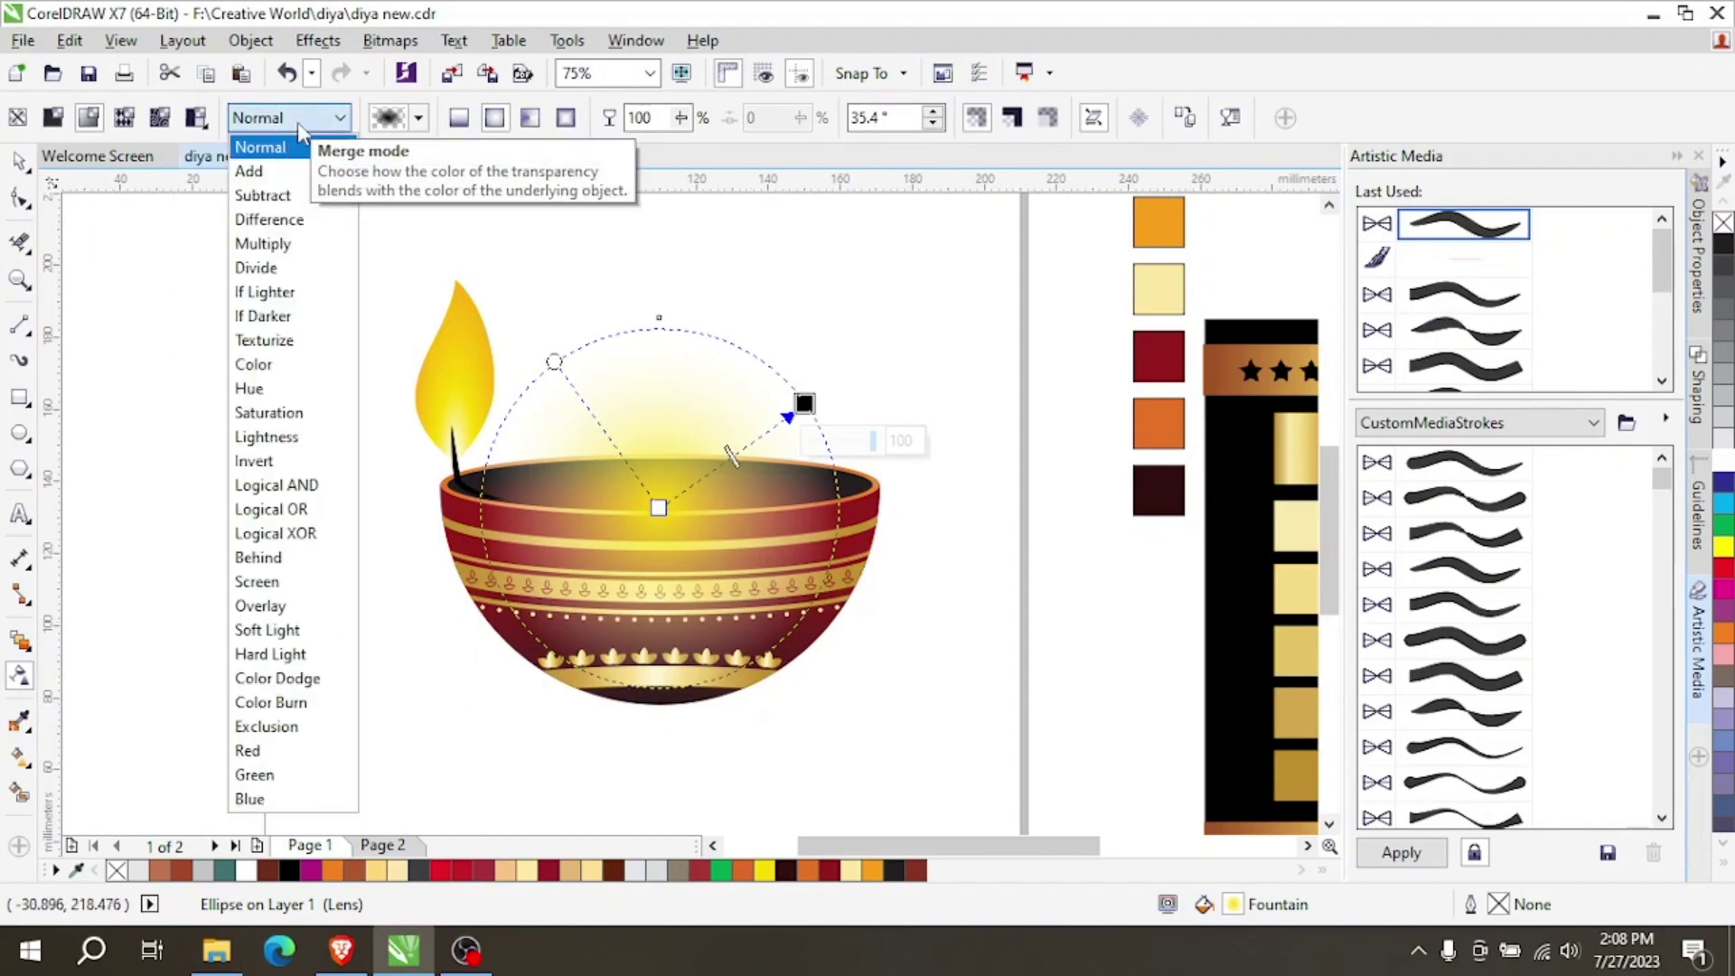
{"action": "left_click", "coordinate": [291, 605]}
{"action": "left_click", "coordinate": [31, 166]}
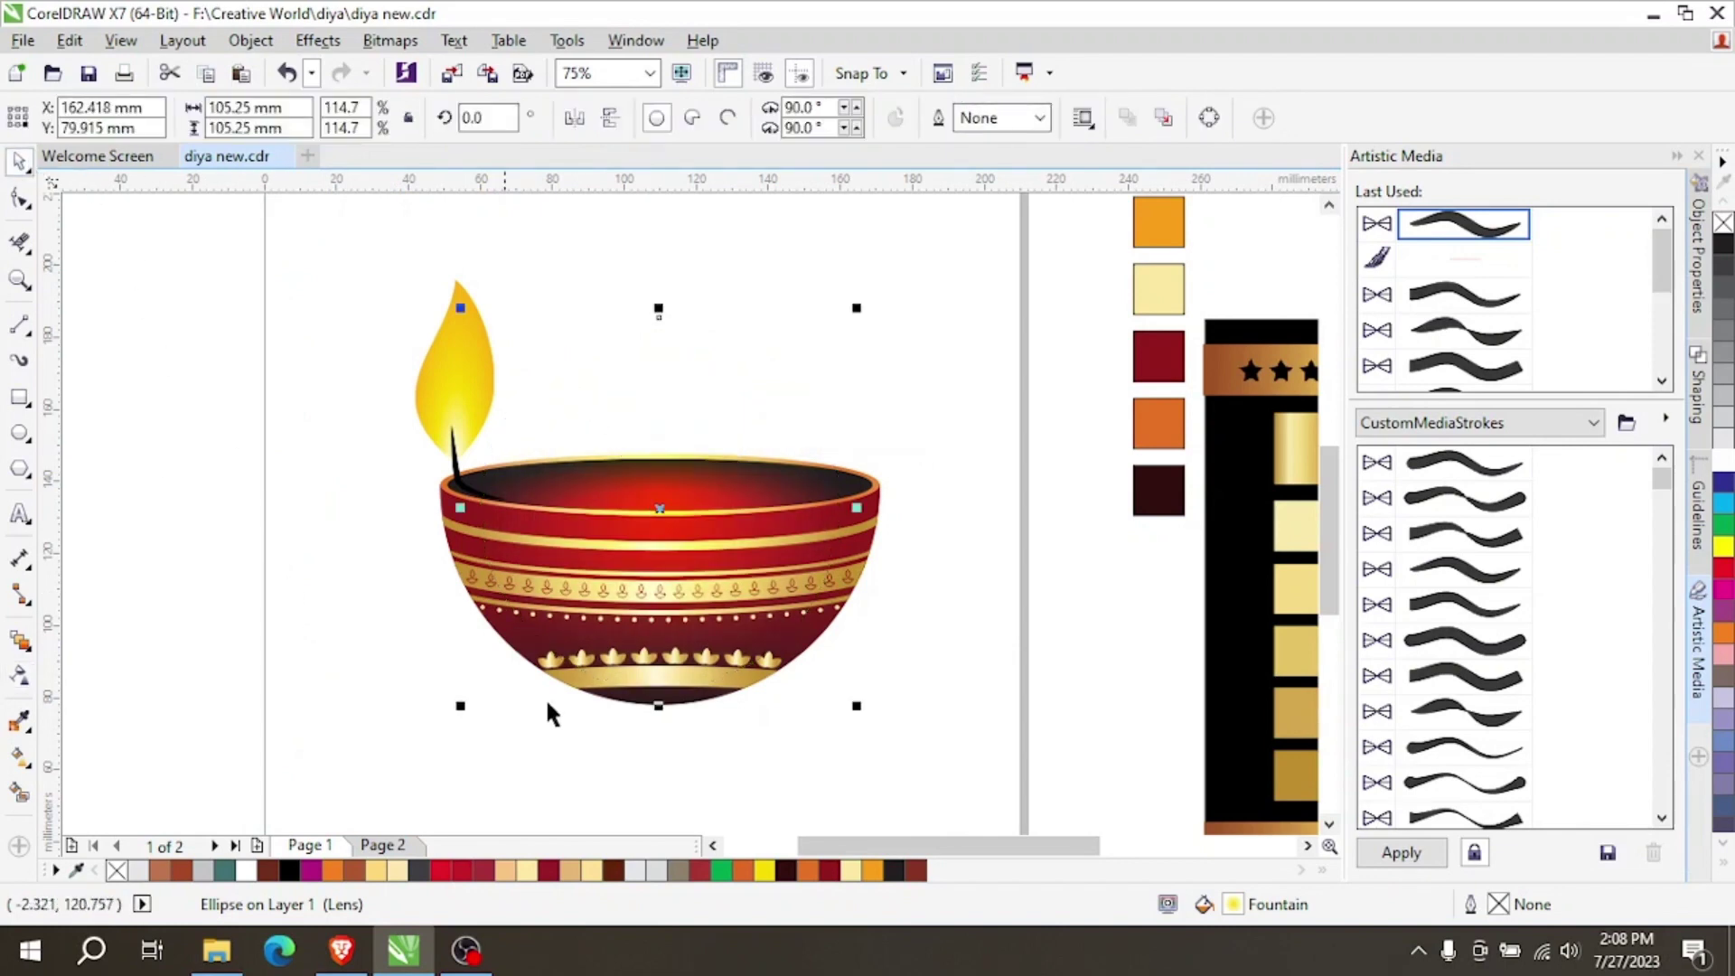
Enlarge the bowl's overlay glow to about 119.4 mm and recentre it over the bowl.
{"action": "left_click_drag", "start_coordinate": [856, 705], "coordinate": [883, 733]}
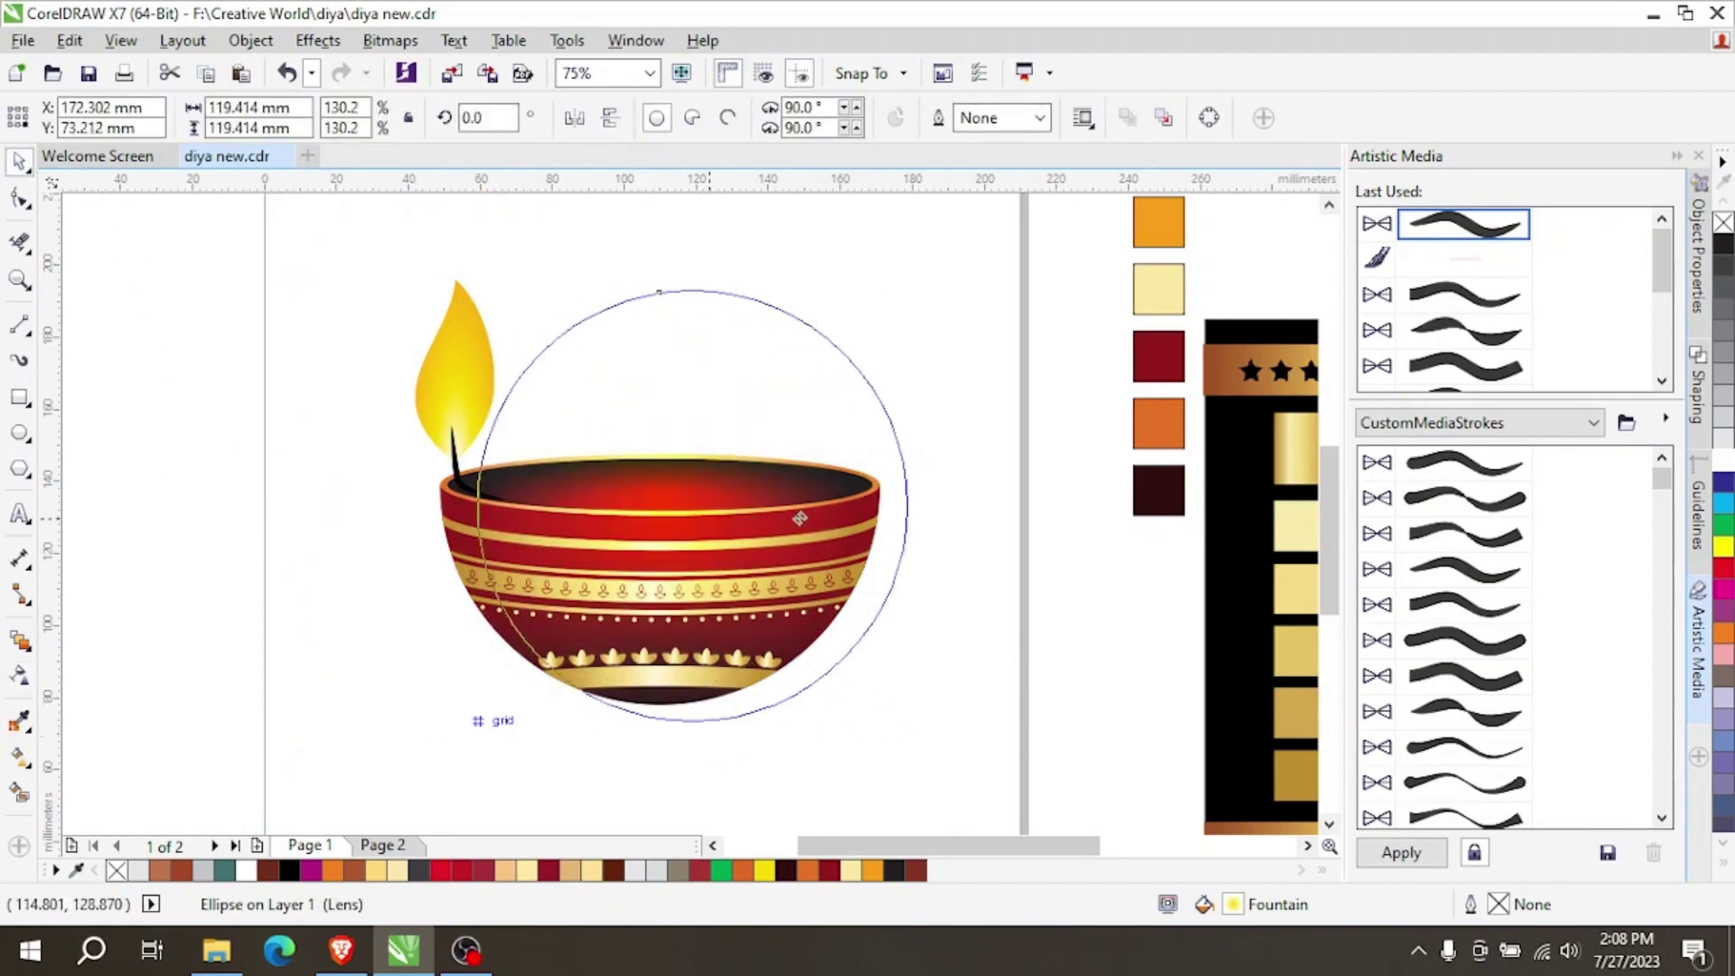
{"action": "mouse_move", "coordinate": [701, 515]}
{"action": "left_mouse_down"}
{"action": "mouse_move", "coordinate": [746, 533]}
{"action": "mouse_move", "coordinate": [650, 506]}
{"action": "mouse_move", "coordinate": [689, 503]}
{"action": "mouse_move", "coordinate": [674, 517]}
{"action": "left_mouse_up"}
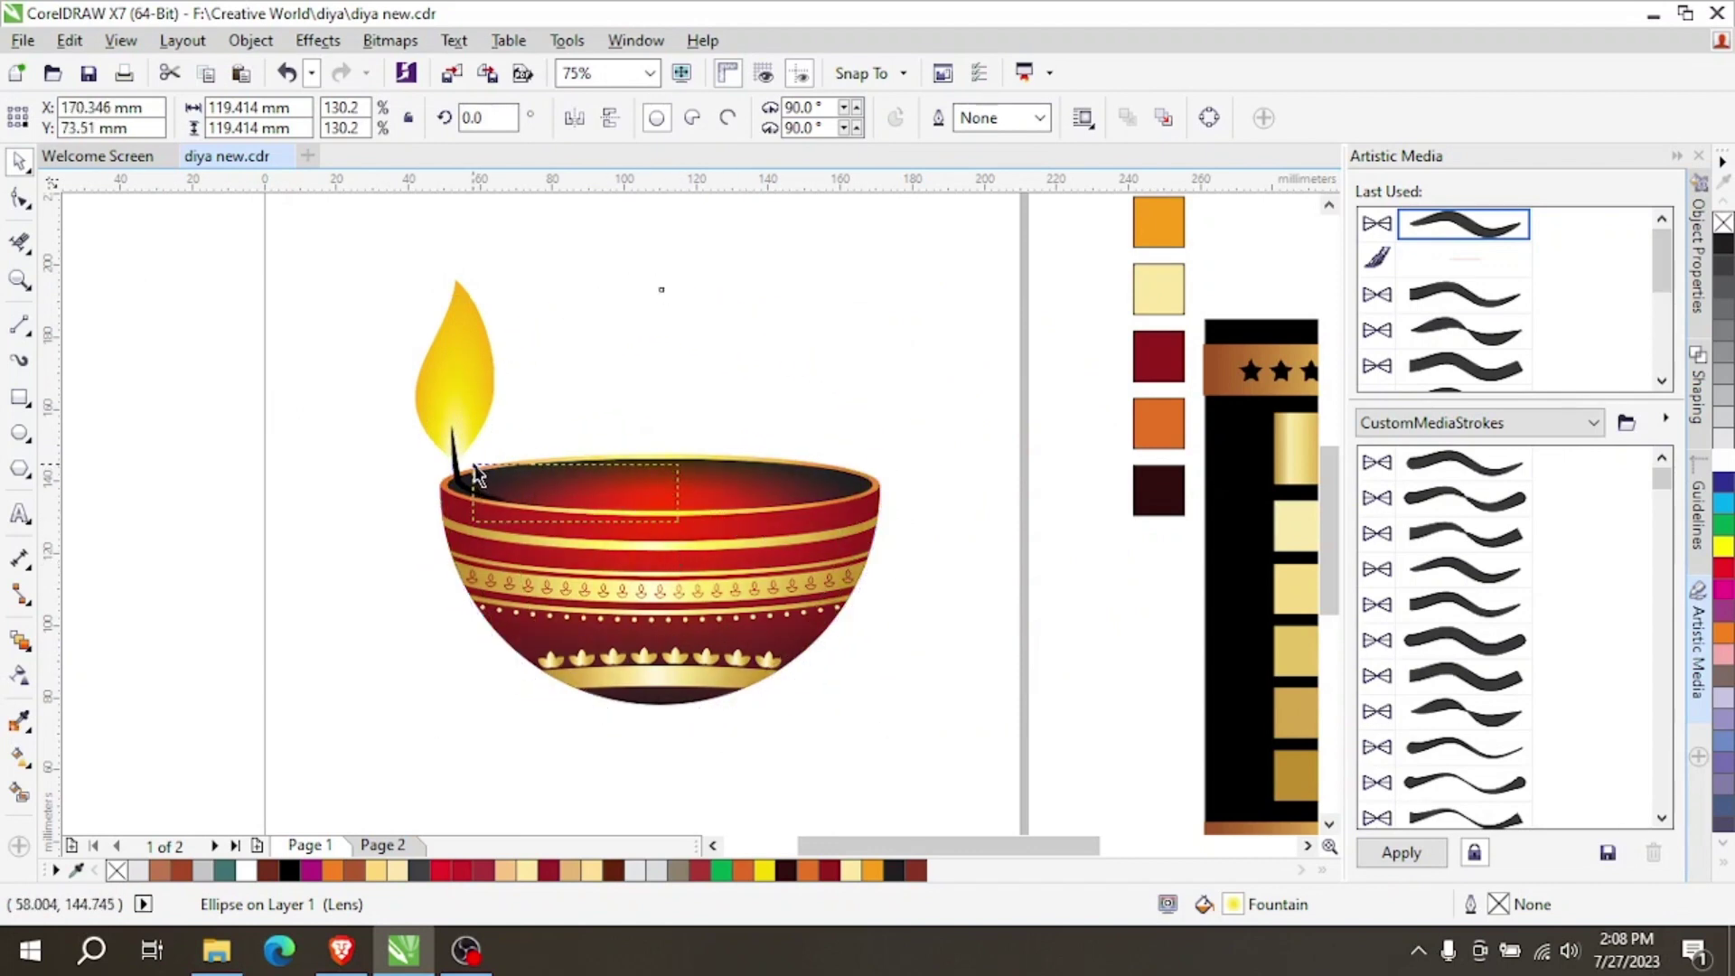
{"action": "left_click_drag", "start_coordinate": [477, 474], "coordinate": [476, 475]}
{"action": "left_click", "coordinate": [669, 495]}
Try placing a glow around the wick's base and shrinking it to about 74.55 mm, and undo these adjustments.
{"action": "left_click_drag", "start_coordinate": [669, 496], "coordinate": [518, 443]}
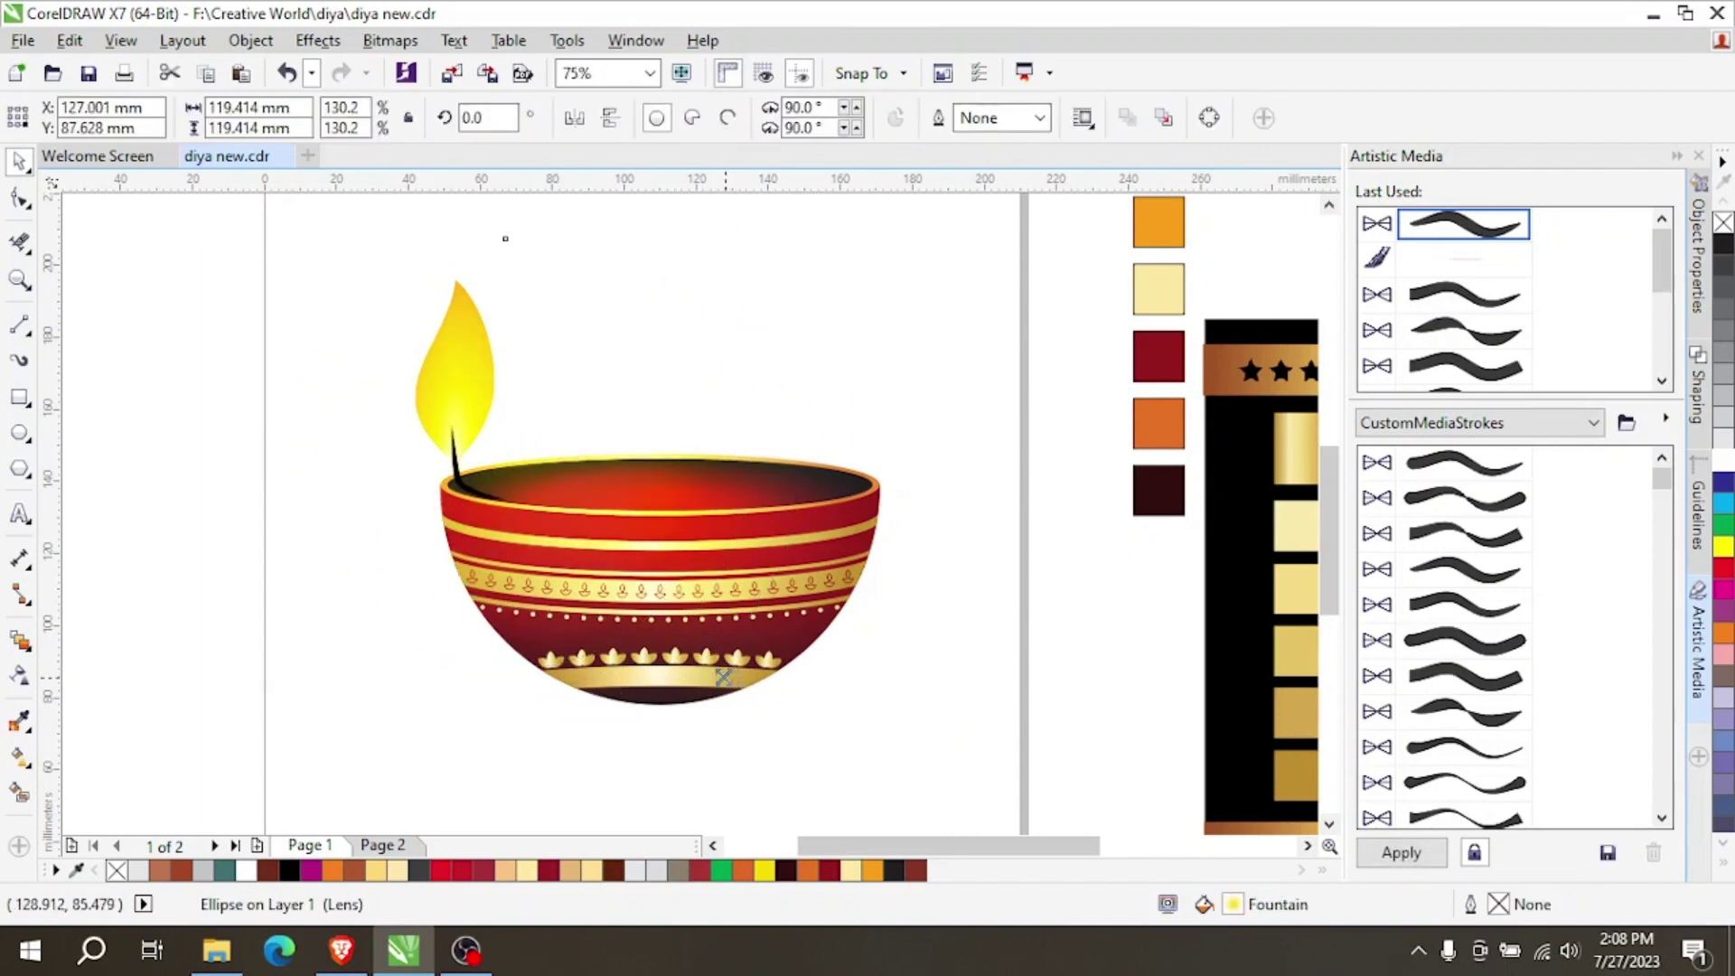
{"action": "left_click_drag", "start_coordinate": [505, 239], "coordinate": [488, 352]}
{"action": "left_click_drag", "start_coordinate": [498, 488], "coordinate": [505, 496]}
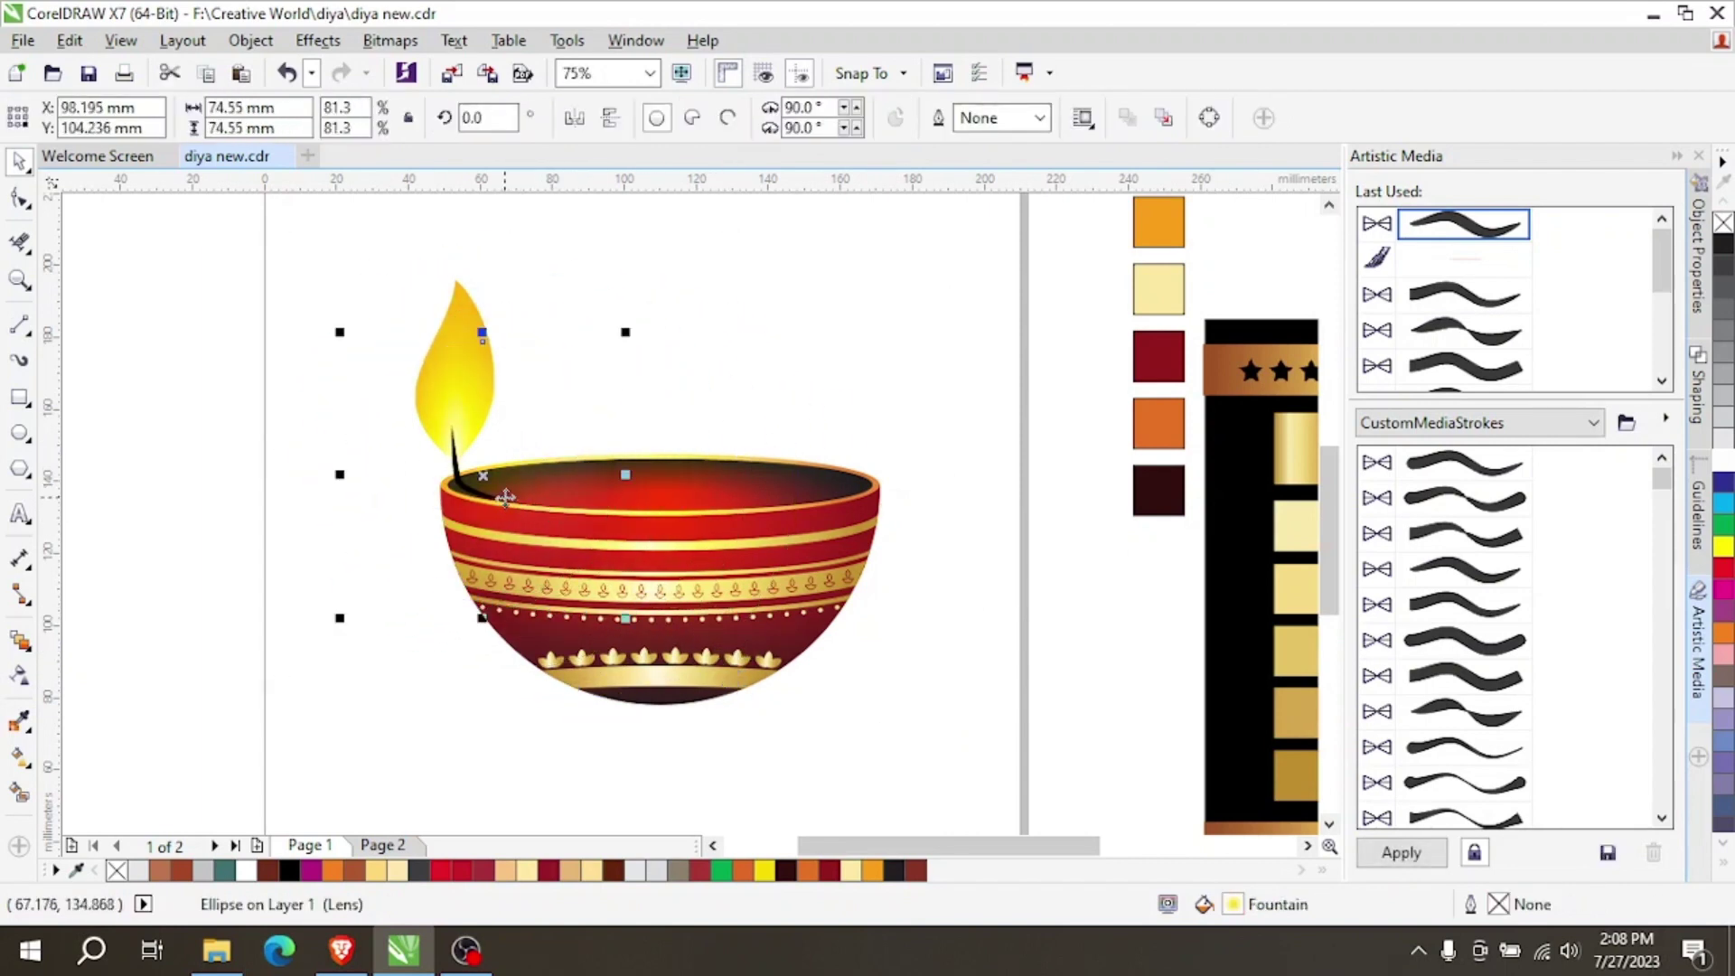
{"action": "key", "text": "ctrl+z"}
{"action": "key", "text": "ctrl+z"}
{"action": "key", "text": "ctrl+z"}
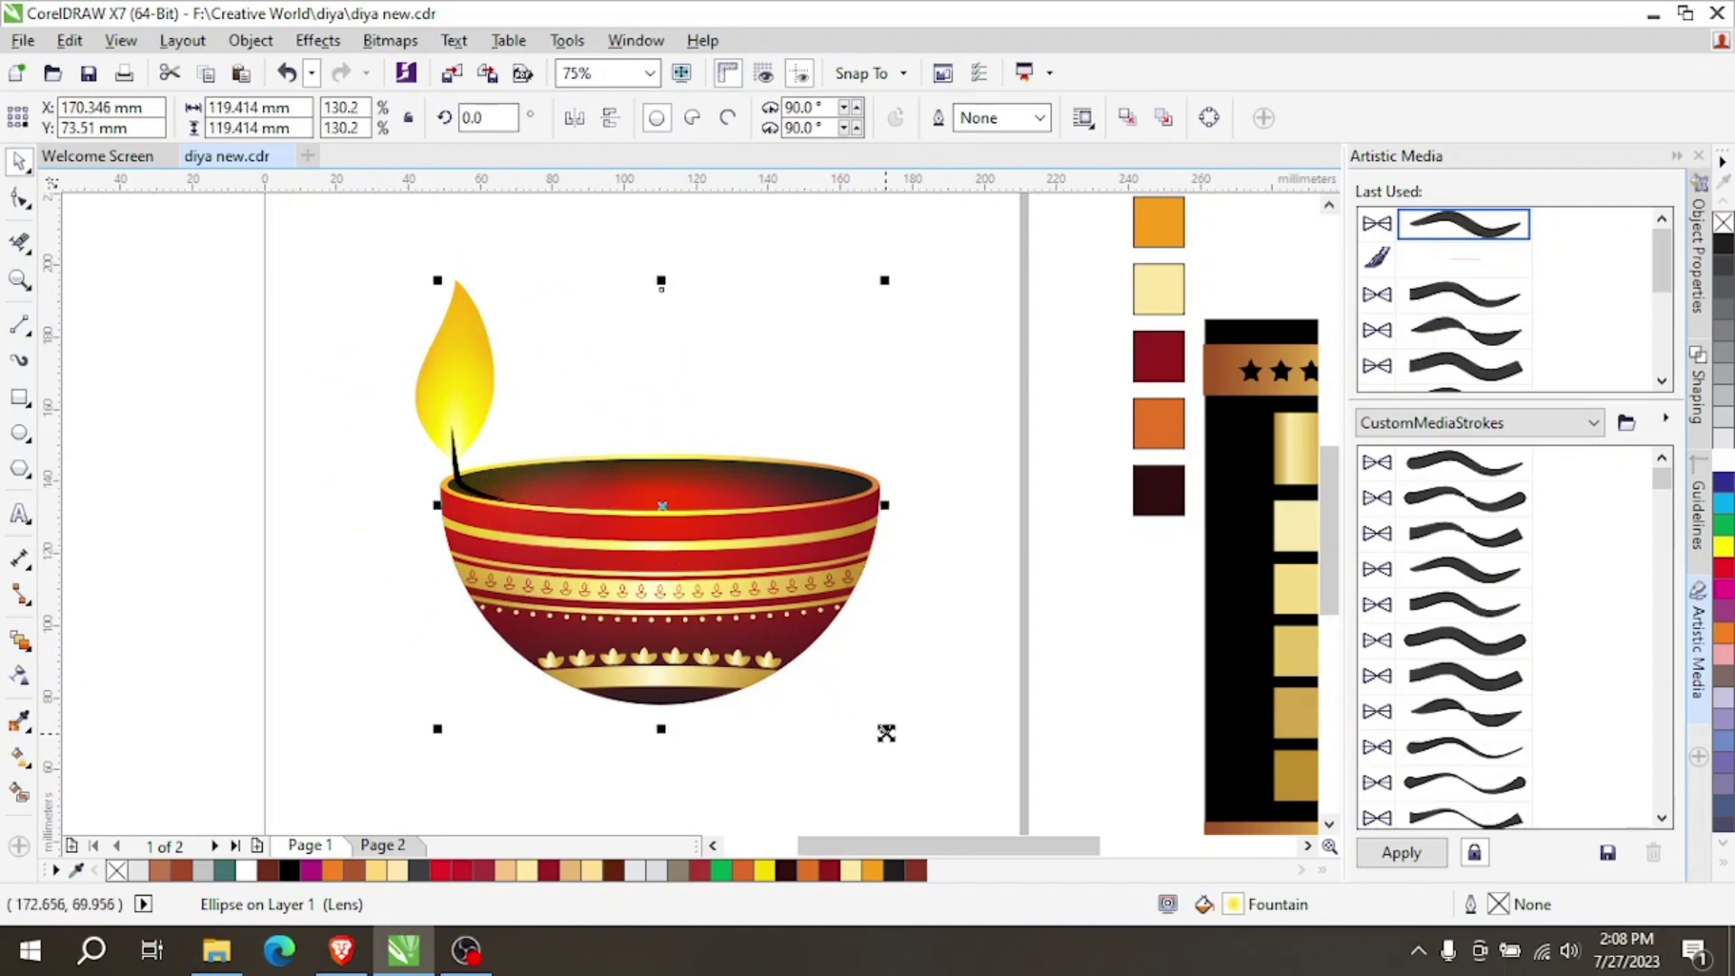
Reduce the selected bowl glow to about 102.4 mm, position it near the bowl's centre, and deselect it.
{"action": "left_click_drag", "start_coordinate": [885, 733], "coordinate": [853, 696]}
{"action": "left_click_drag", "start_coordinate": [674, 545], "coordinate": [664, 548]}
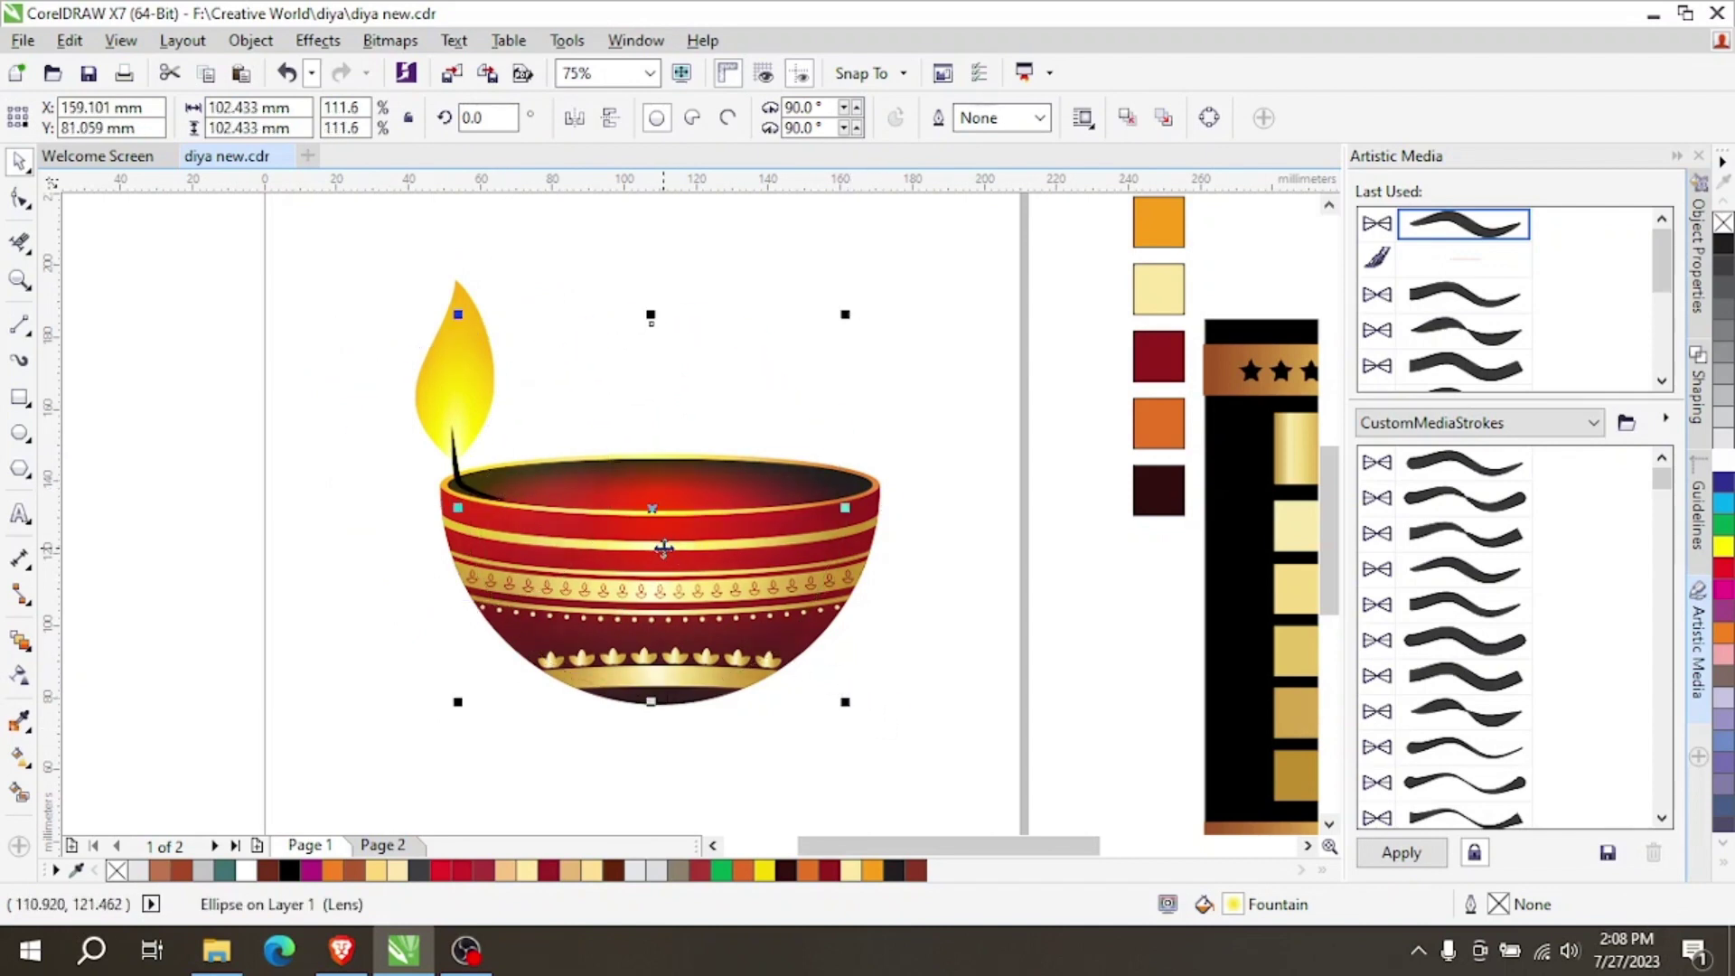
{"action": "left_click", "coordinate": [939, 554]}
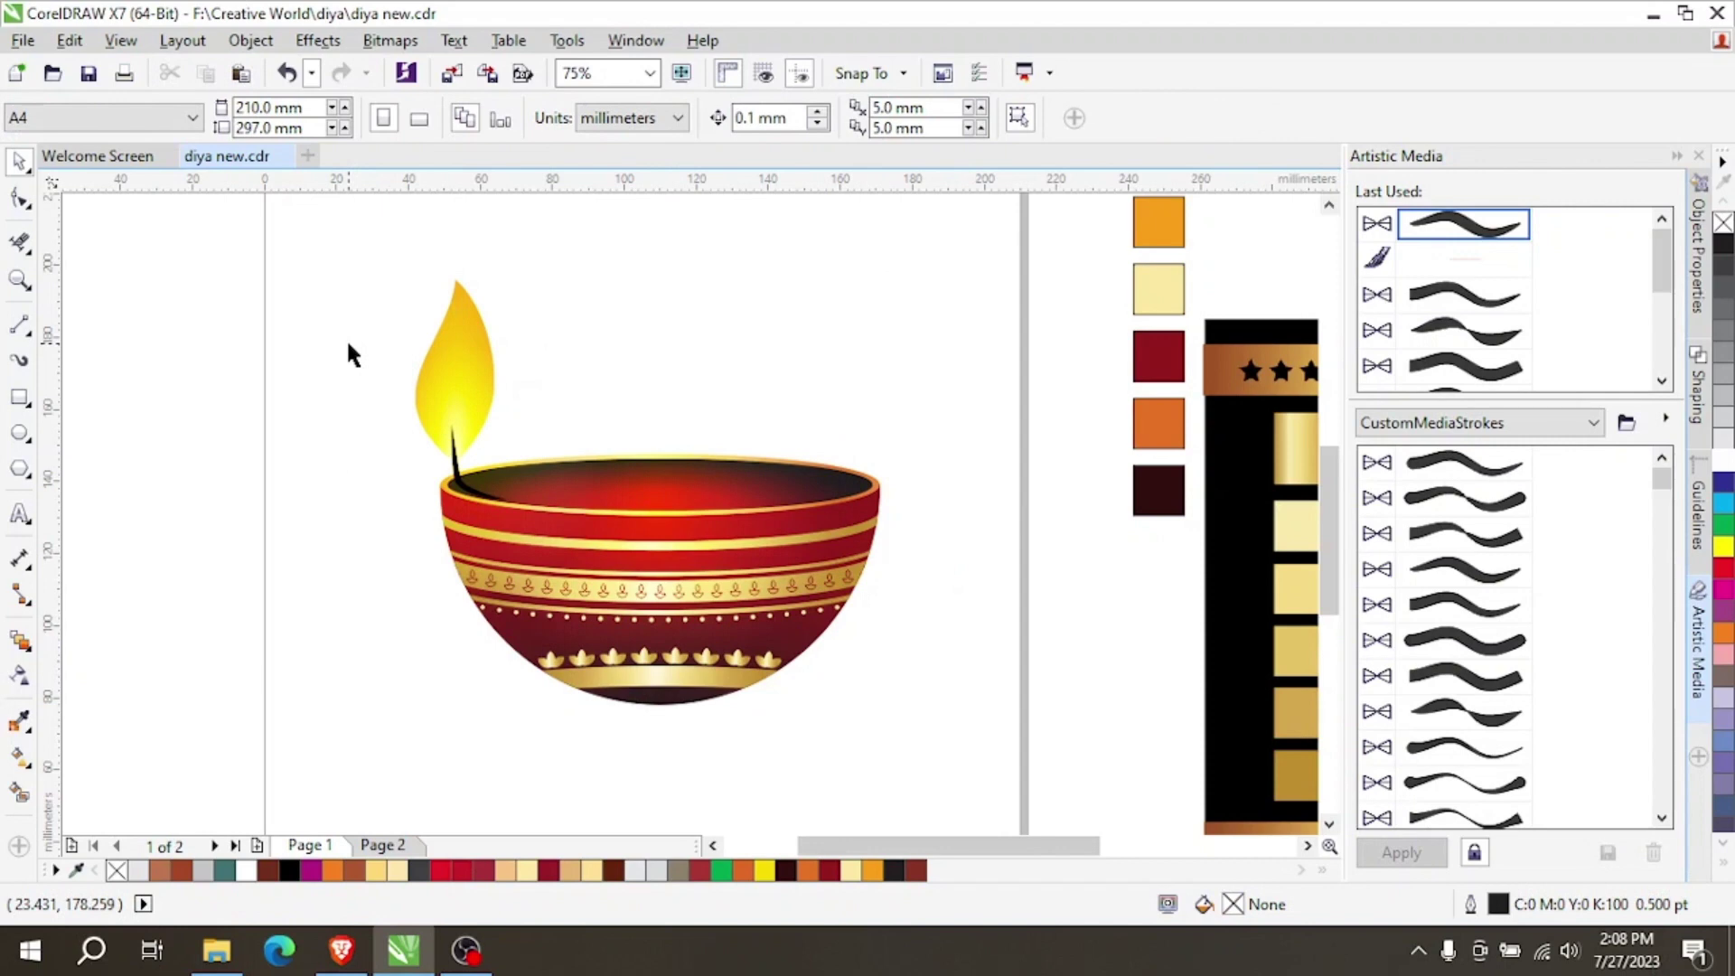